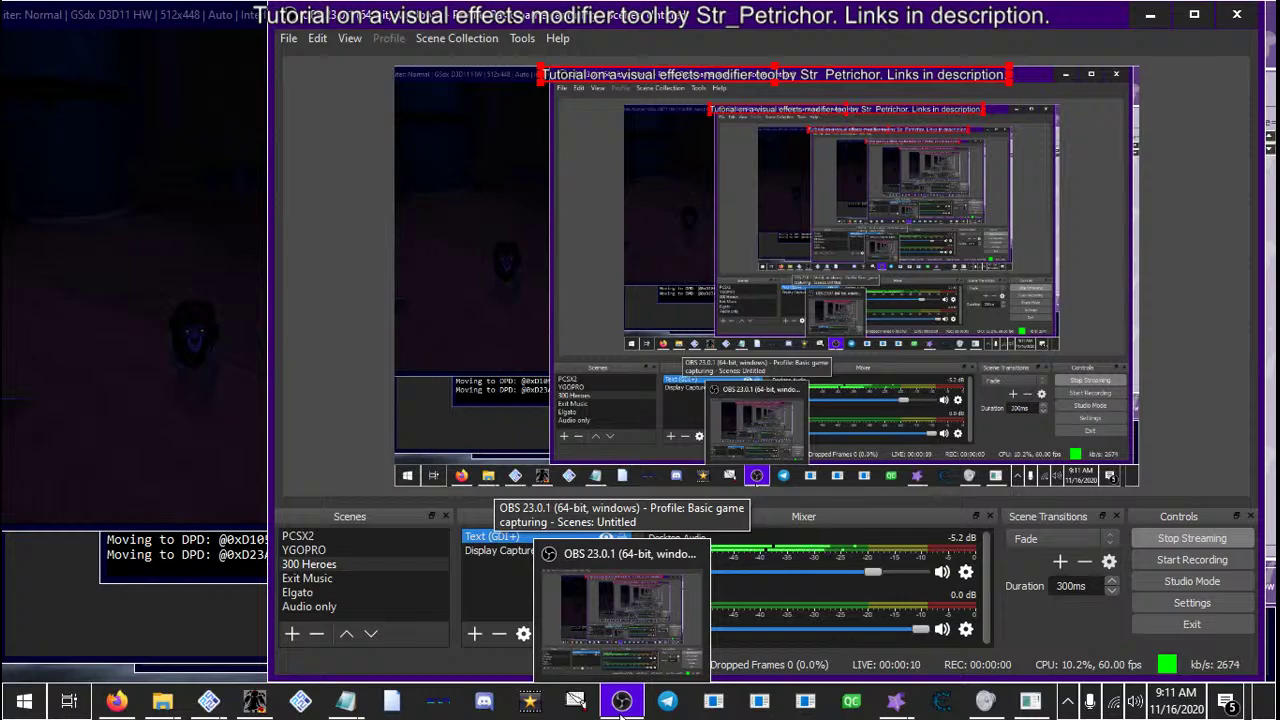
Put OBS out of view and bring up the effects editor with the PAX entry for effect call 1 selected
click(621, 703)
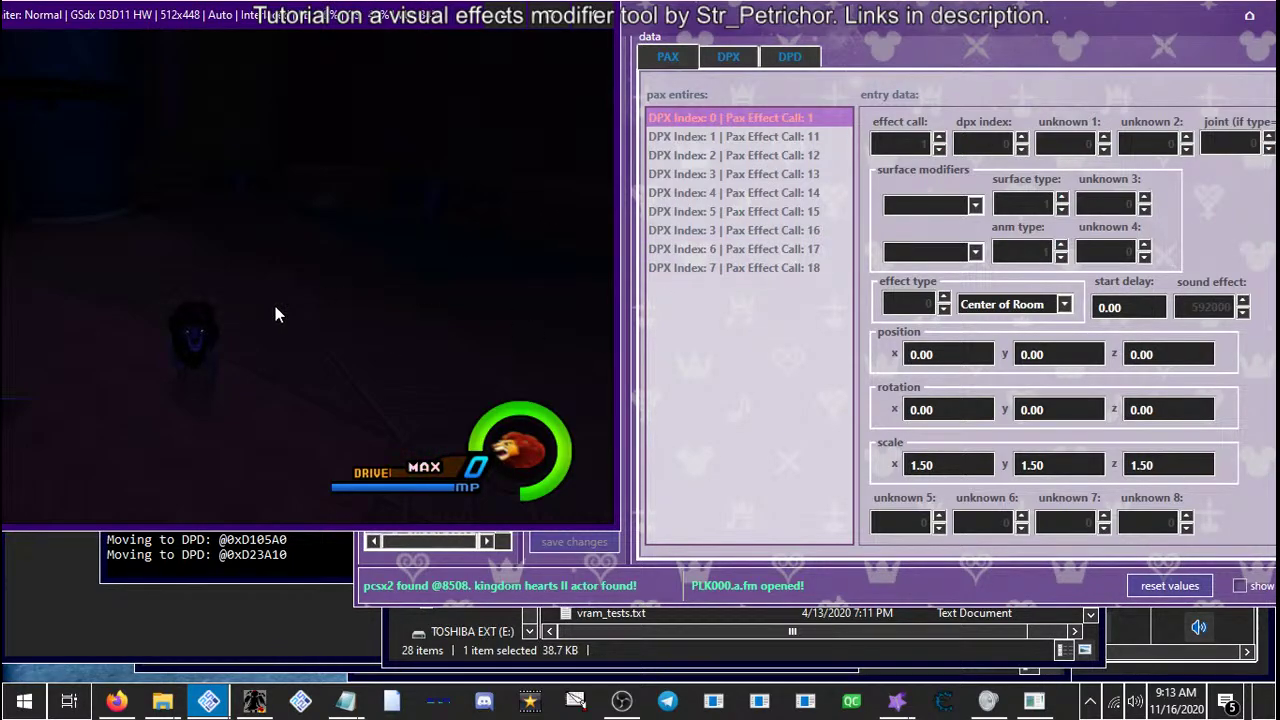
click(719, 125)
click(711, 122)
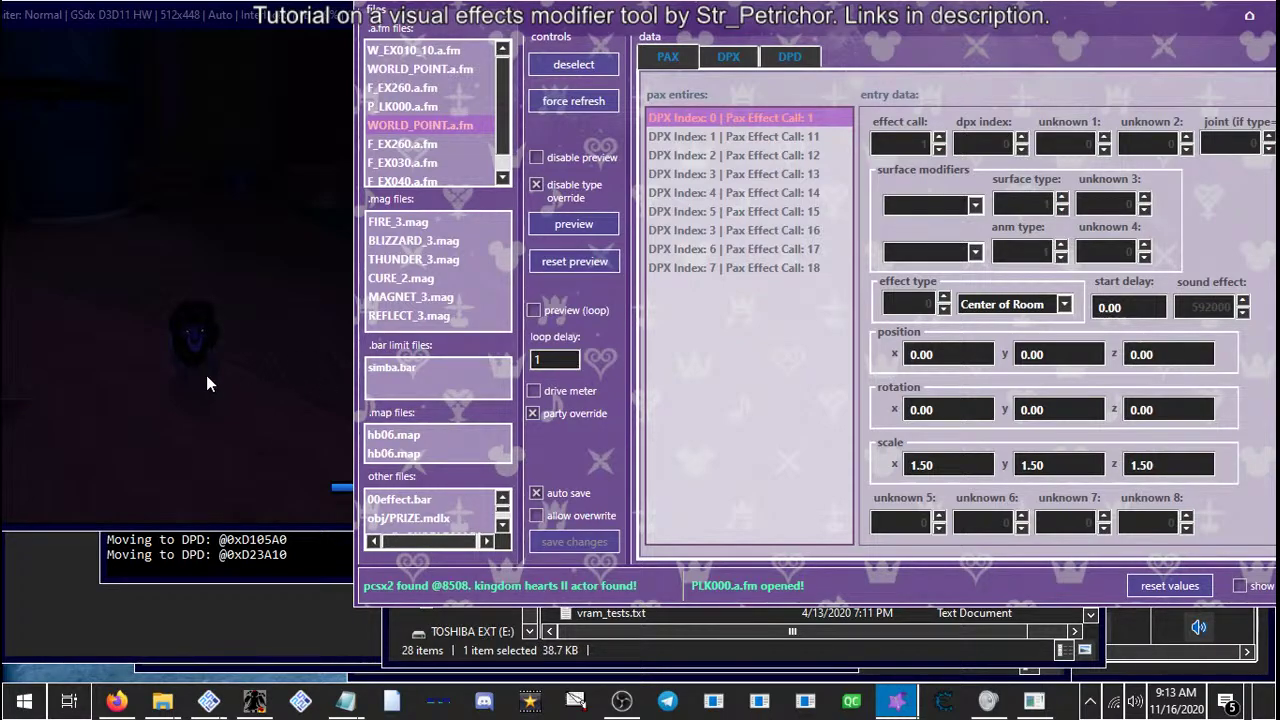
click(256, 345)
click(795, 23)
click(160, 328)
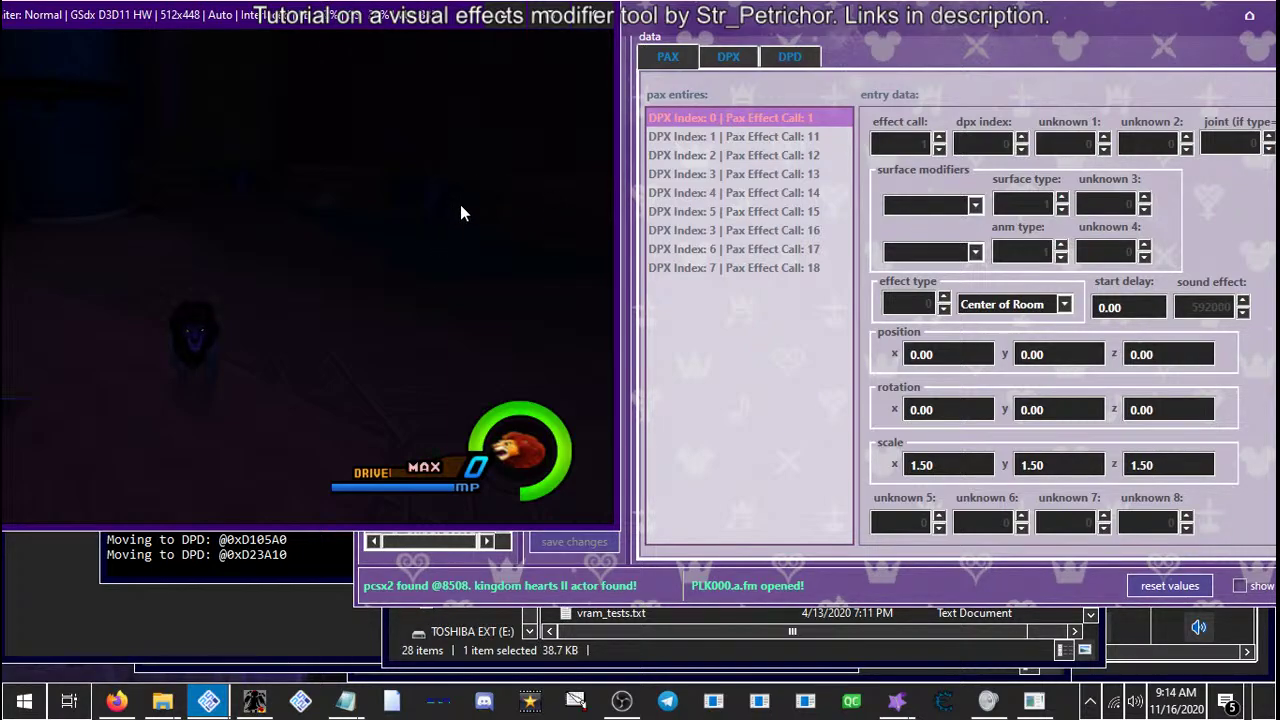
click(738, 136)
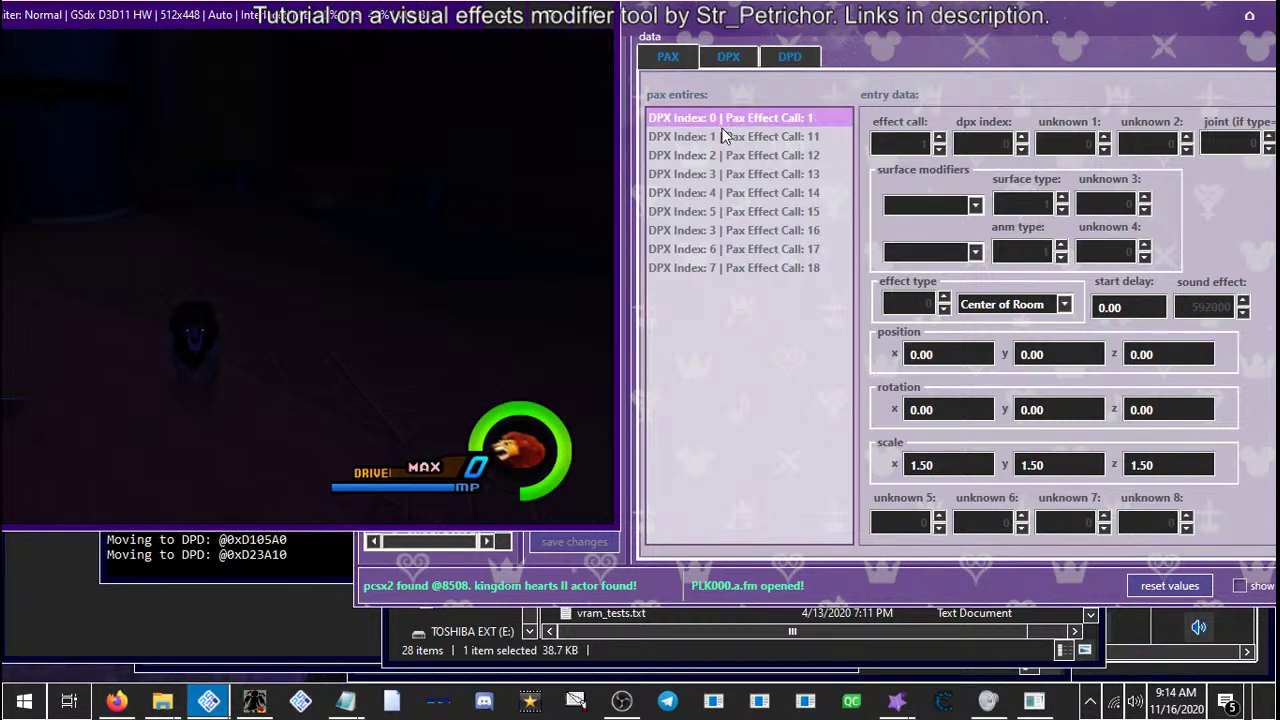
click(745, 115)
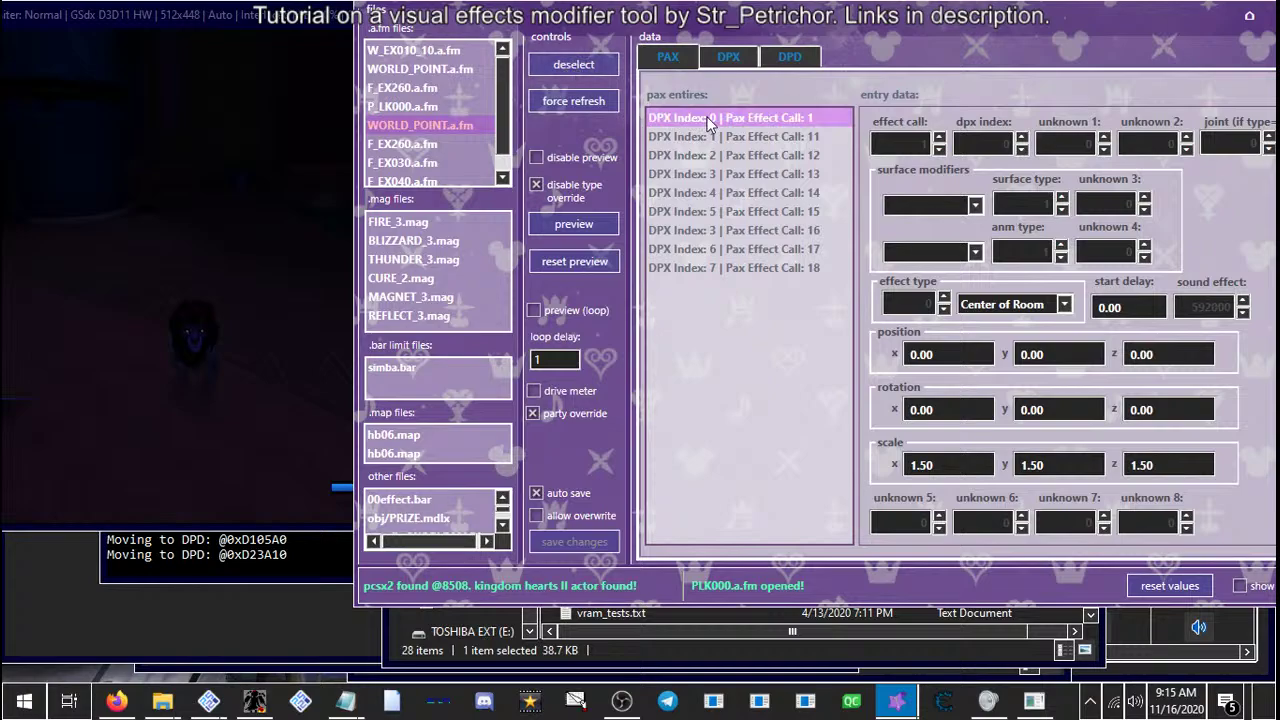
Reposition the PCSX2 game window so the character stays visible beside the effects editor
click(166, 127)
drag(216, 19, 341, 30)
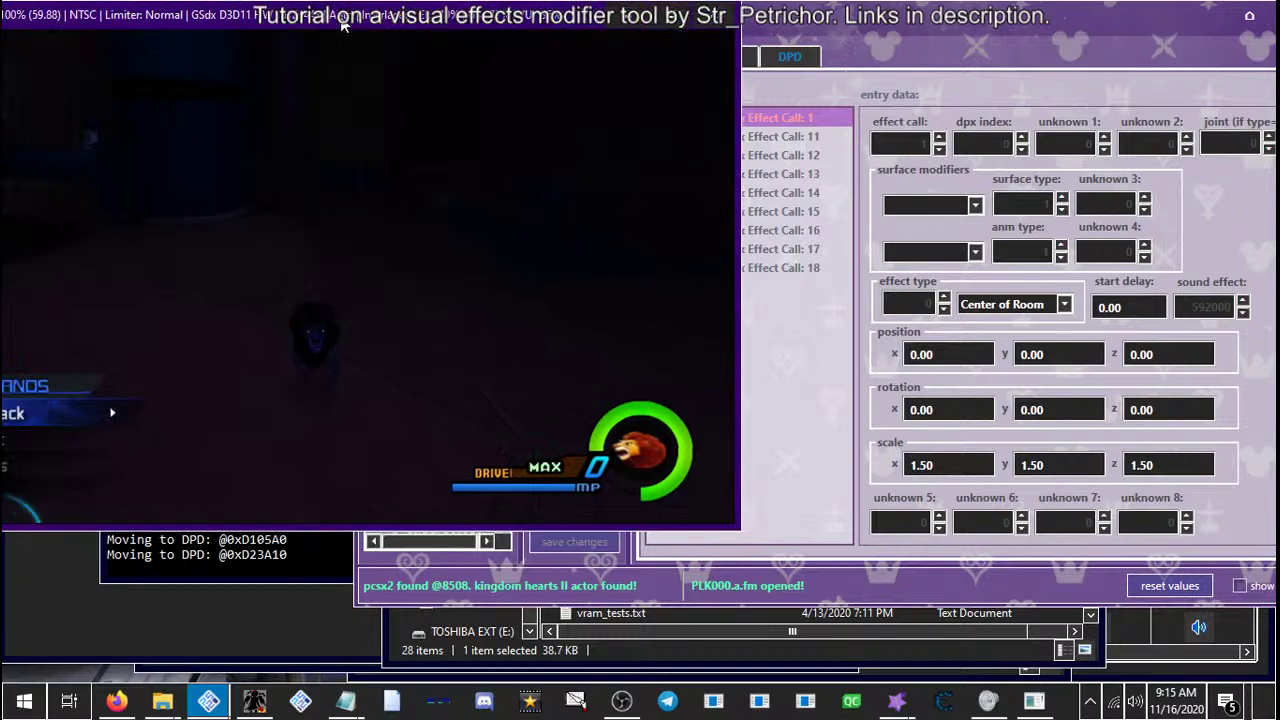
click(869, 48)
drag(250, 20, 214, 17)
click(903, 45)
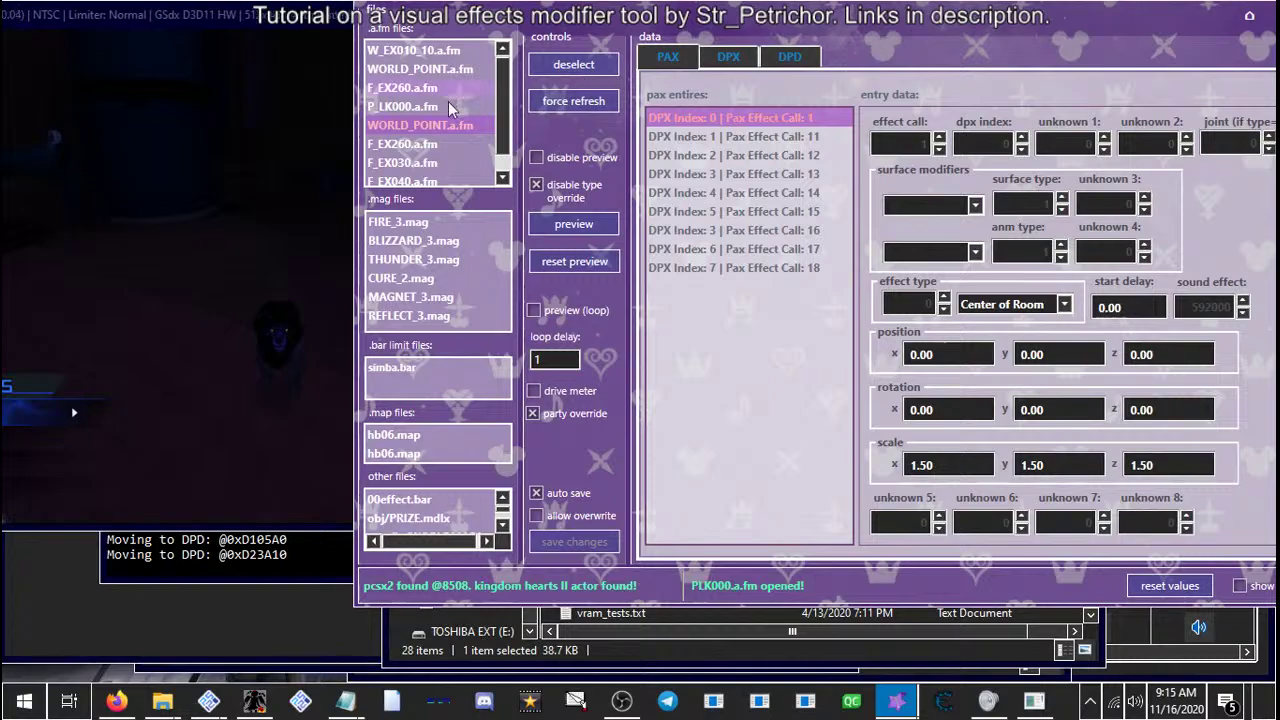
click(246, 22)
drag(246, 22, 227, 25)
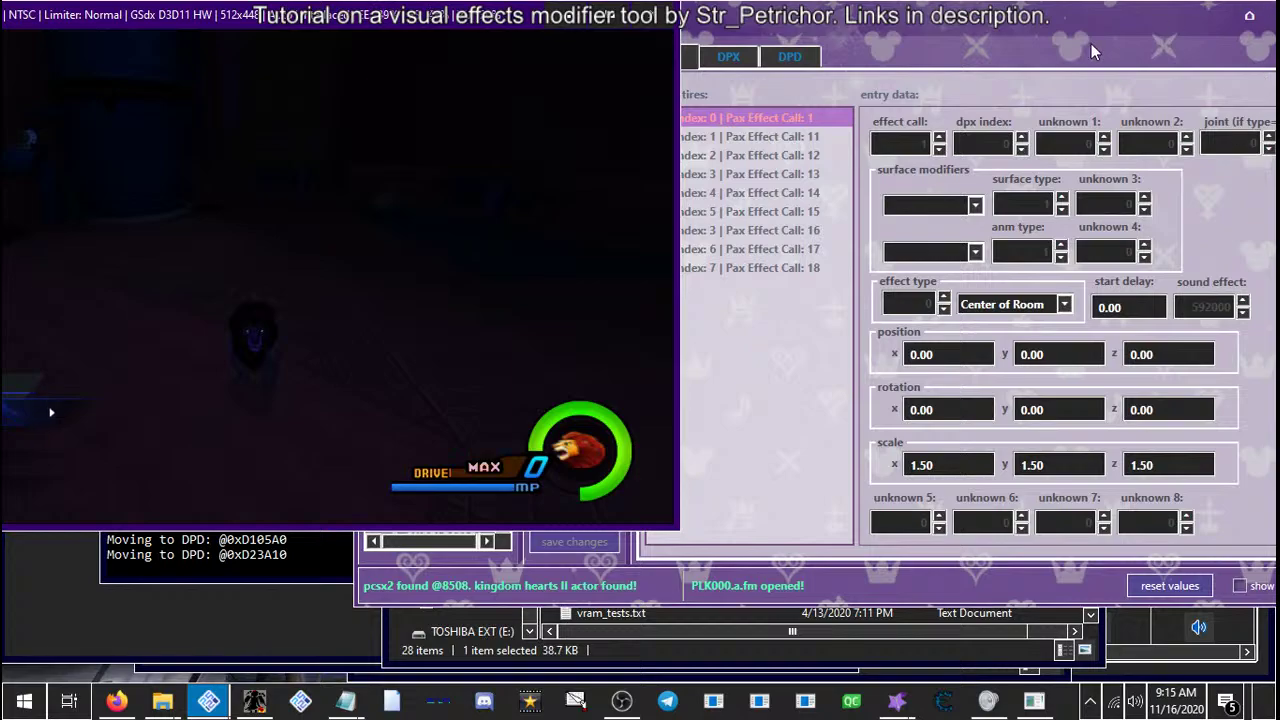
Examine the PAX entry for effect call 1 alongside the character in the game window
click(804, 123)
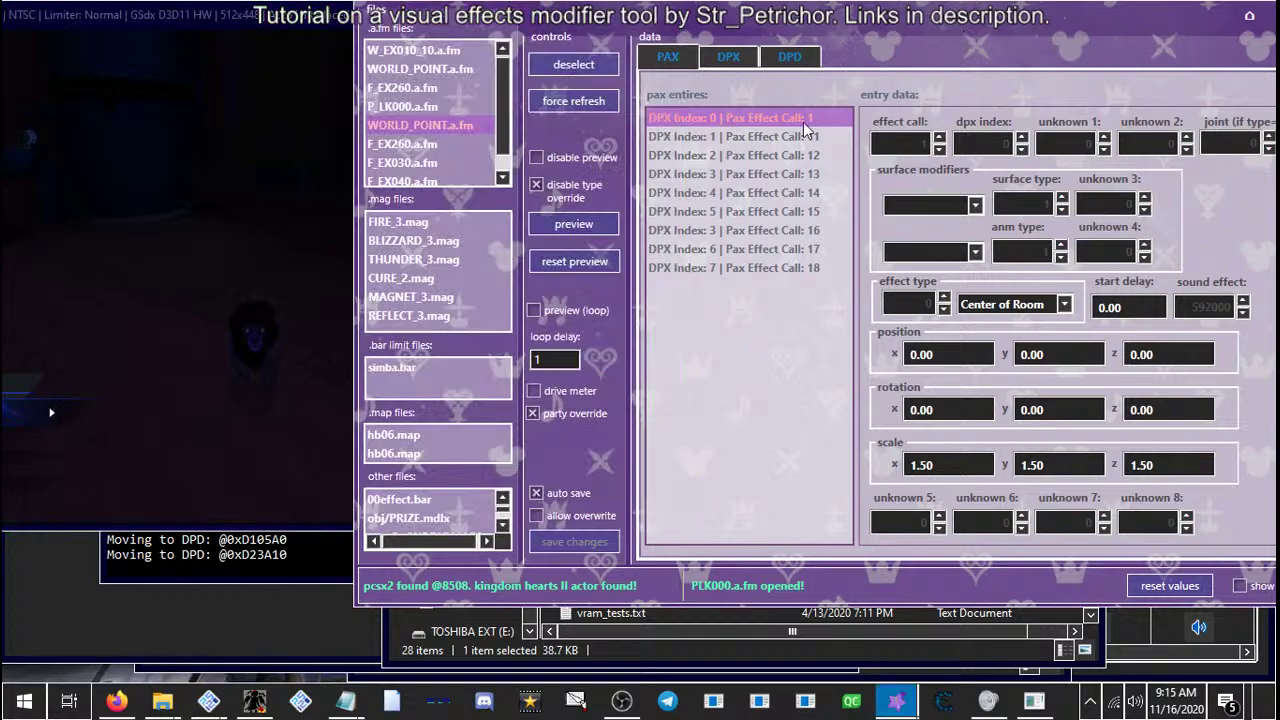
click(698, 129)
click(706, 118)
click(172, 307)
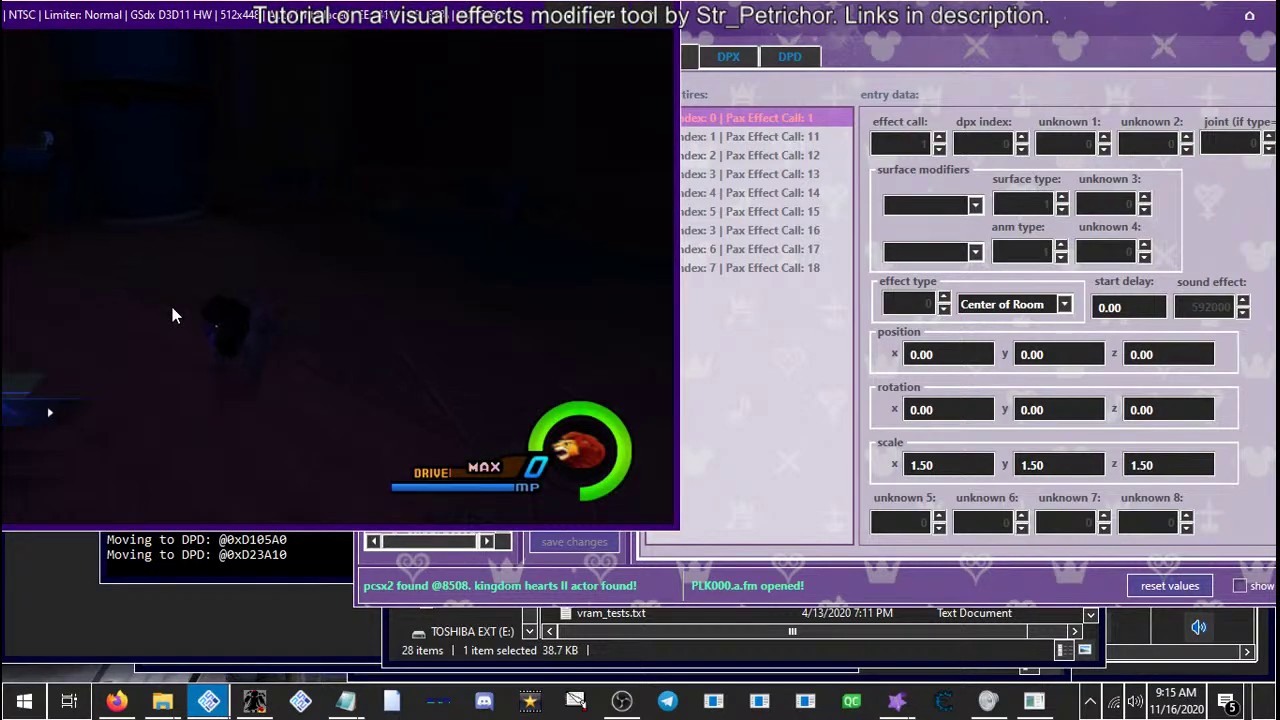
click(728, 125)
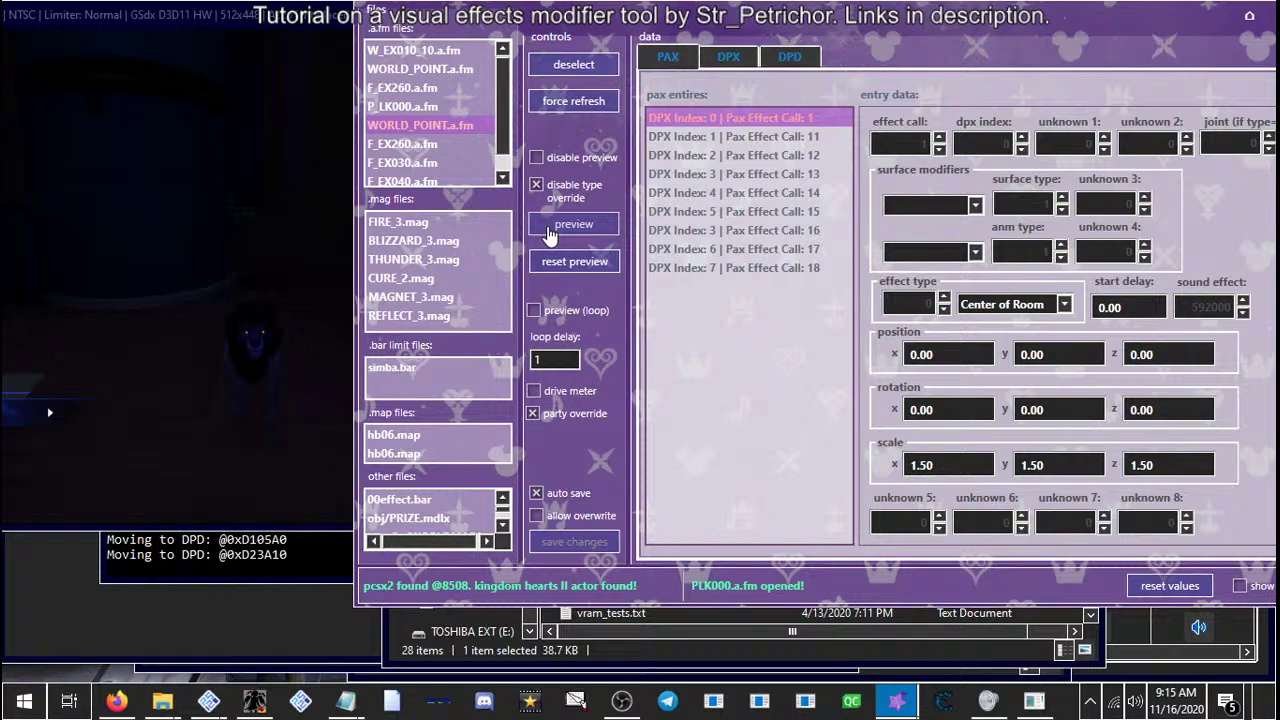
click(299, 257)
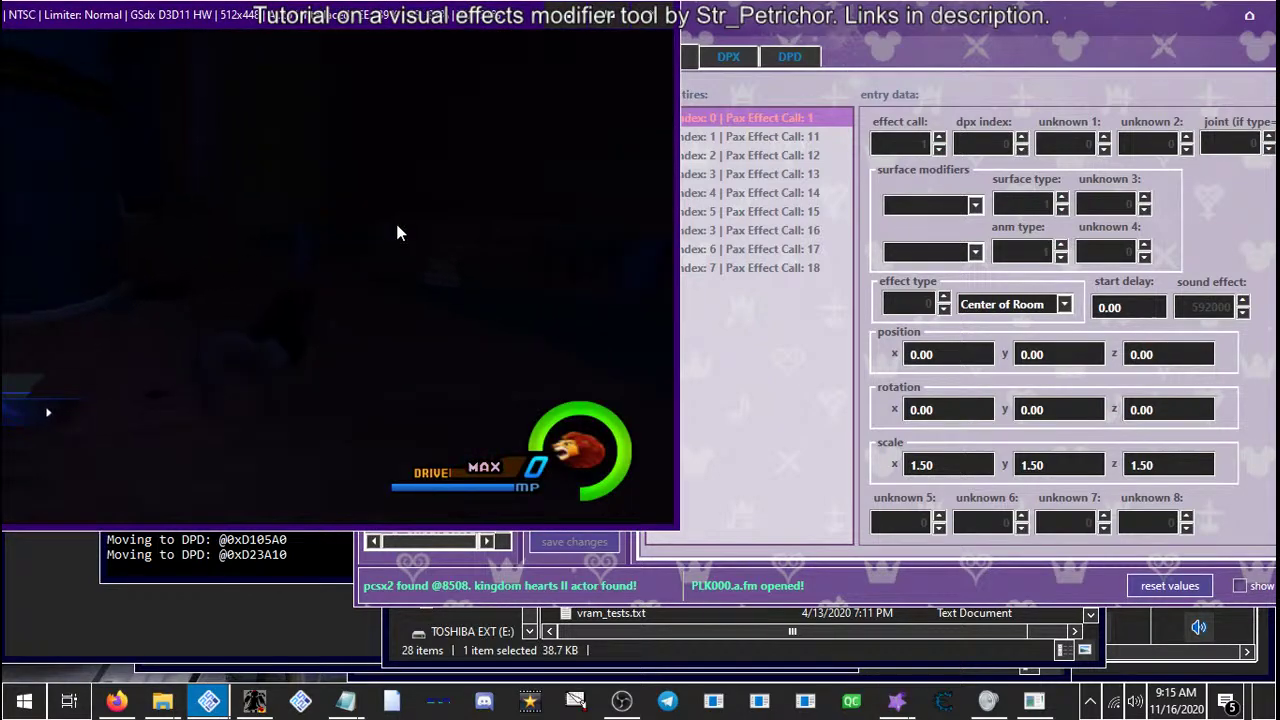
click(723, 126)
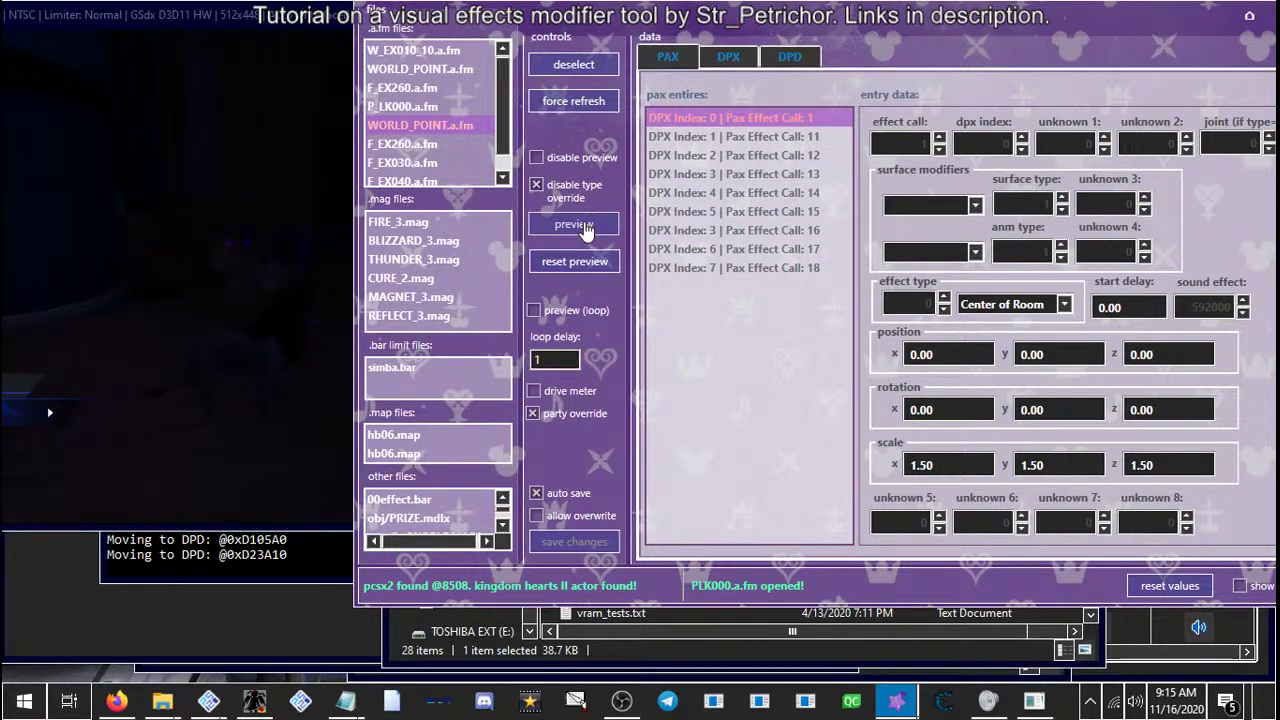
click(254, 380)
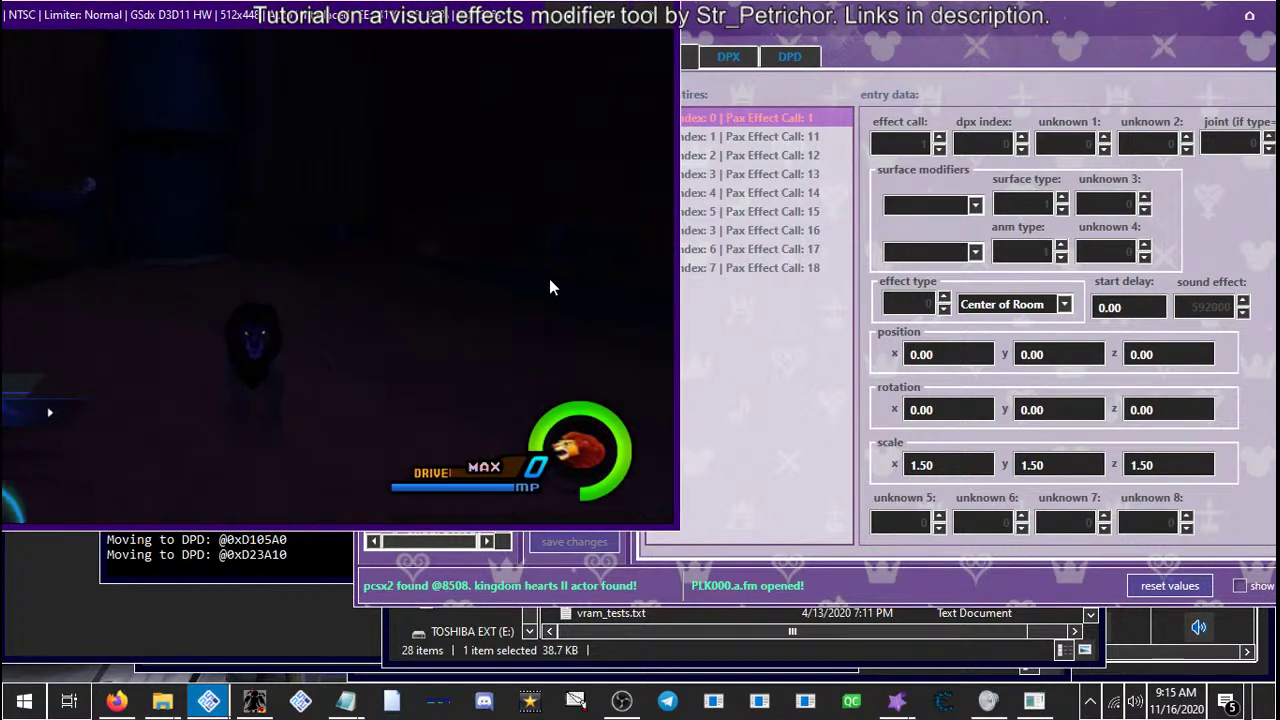
Preview PAX effect calls 13 and 14 of the opened P_LK000.a.fm file in the game
click(714, 170)
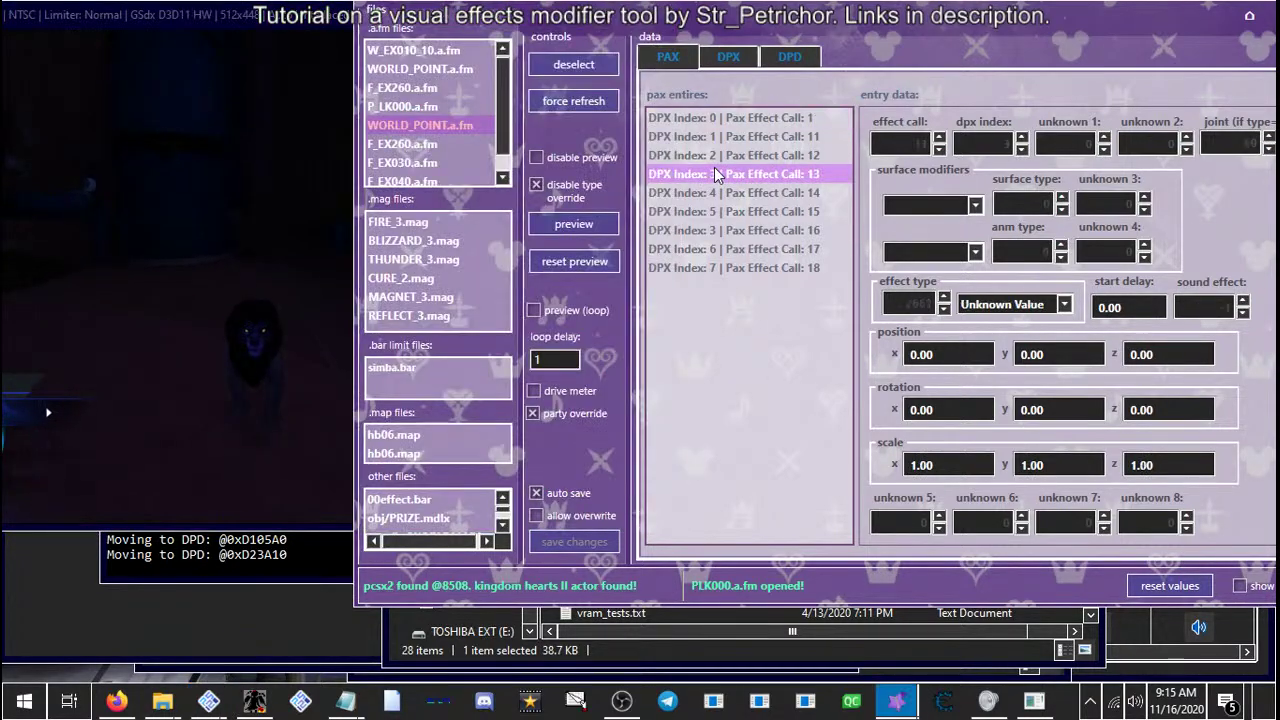
click(567, 226)
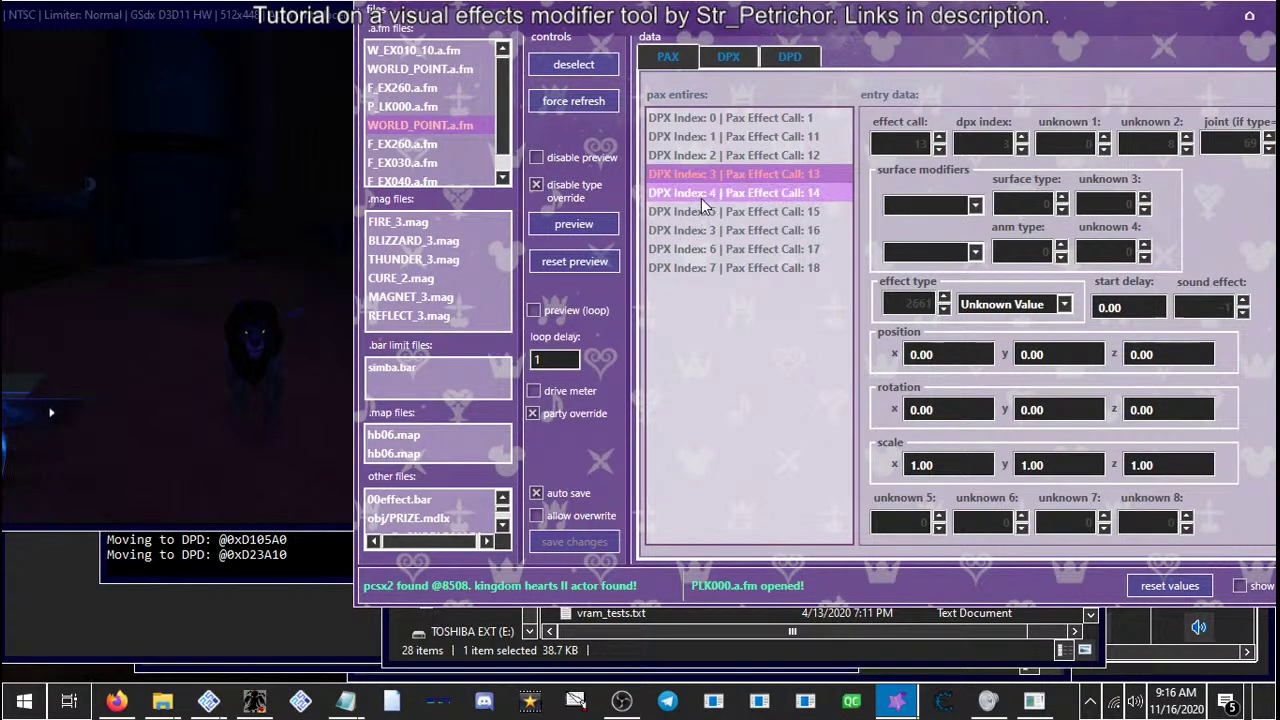
click(705, 194)
click(585, 228)
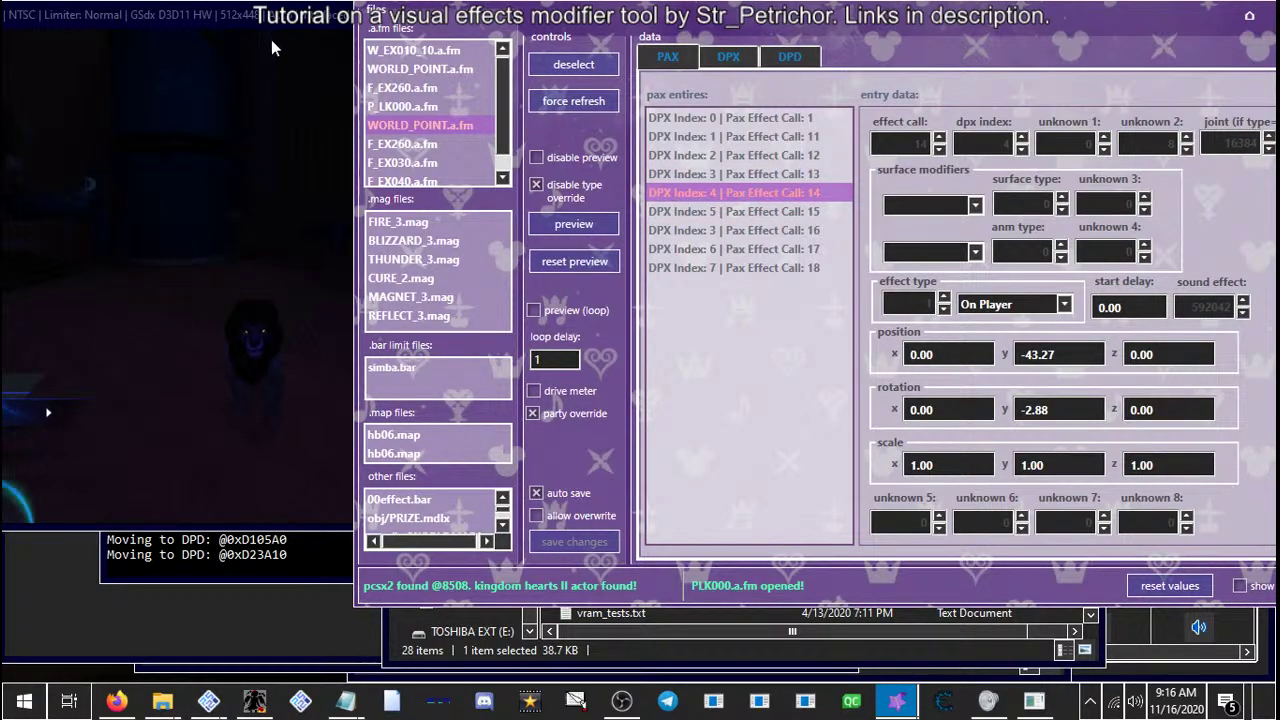
Move the game window clear of the editor's controls and replay the preview of PAX effect call 14
drag(271, 20, 160, 20)
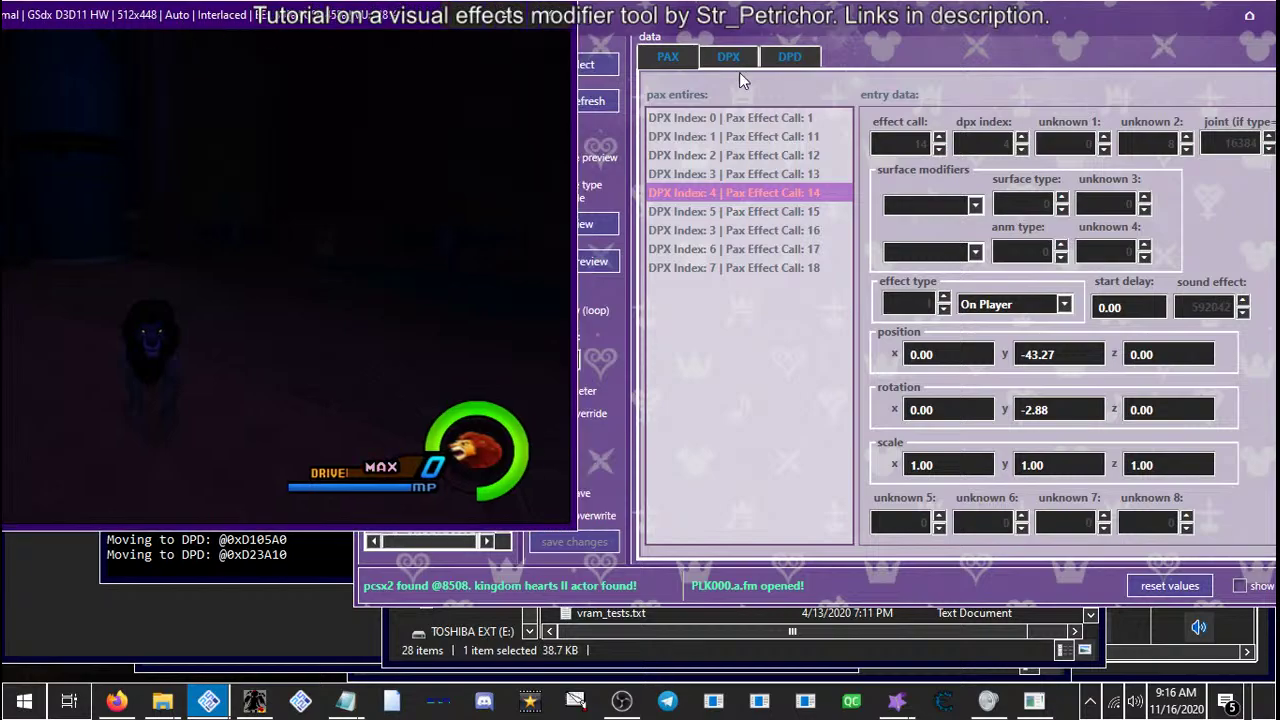
click(713, 192)
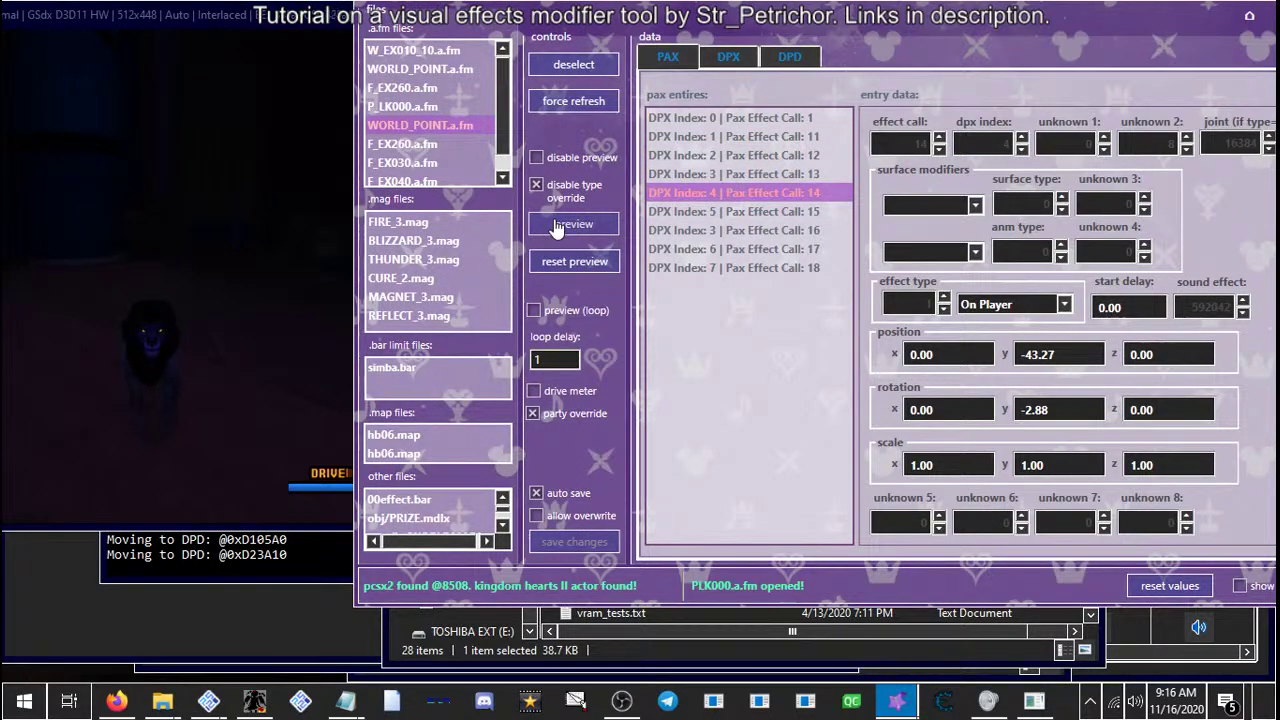
click(557, 228)
click(557, 228)
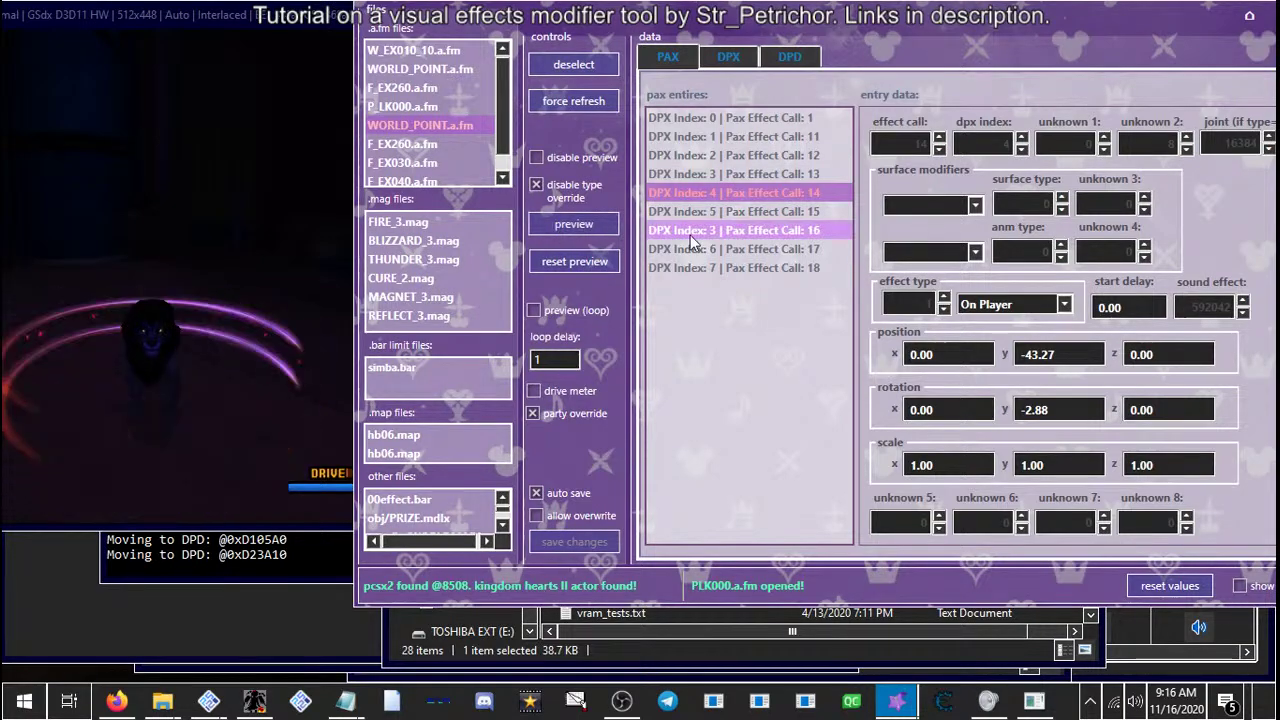
Preview PAX effect call 15 and select the entry for effect call 16
key(Down)
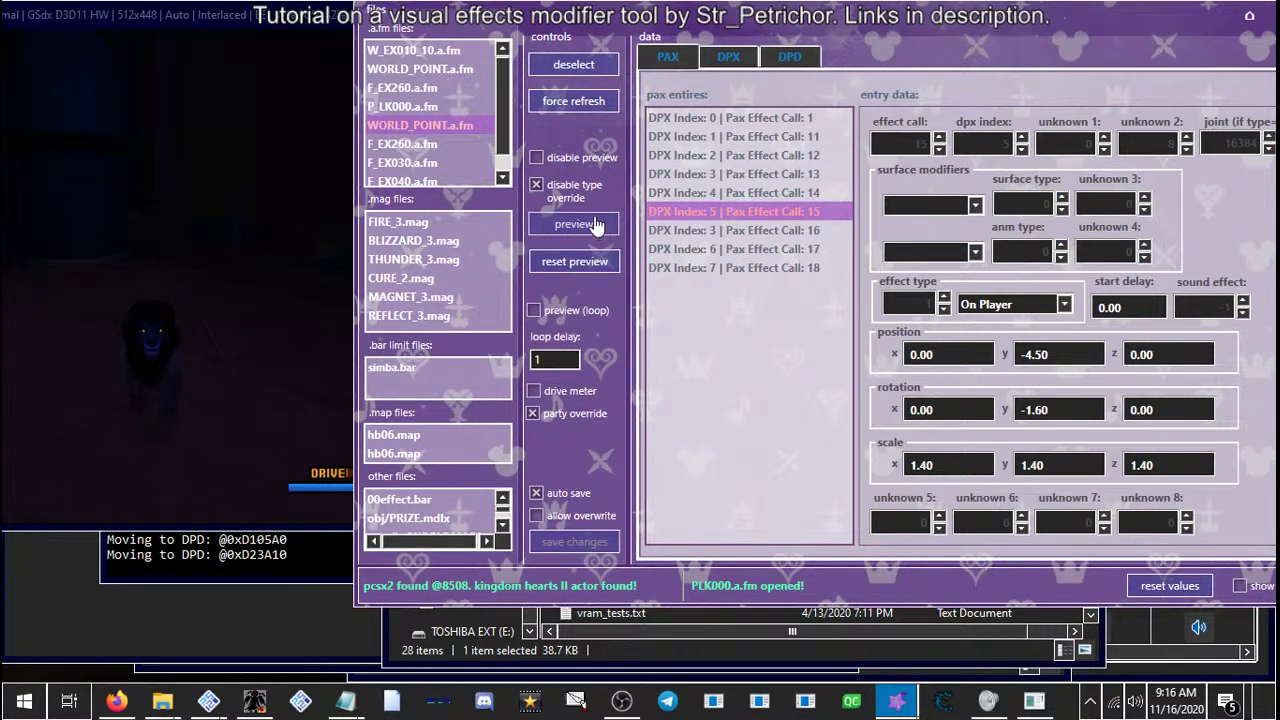
click(593, 224)
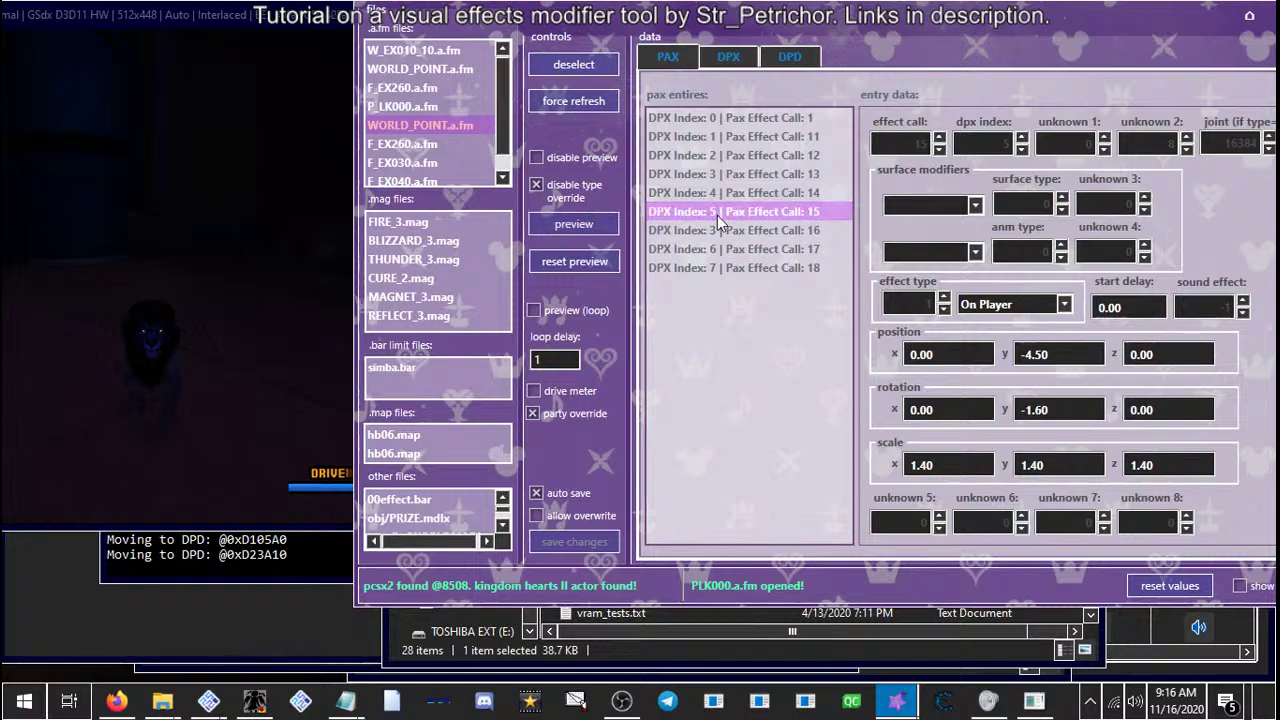
click(700, 231)
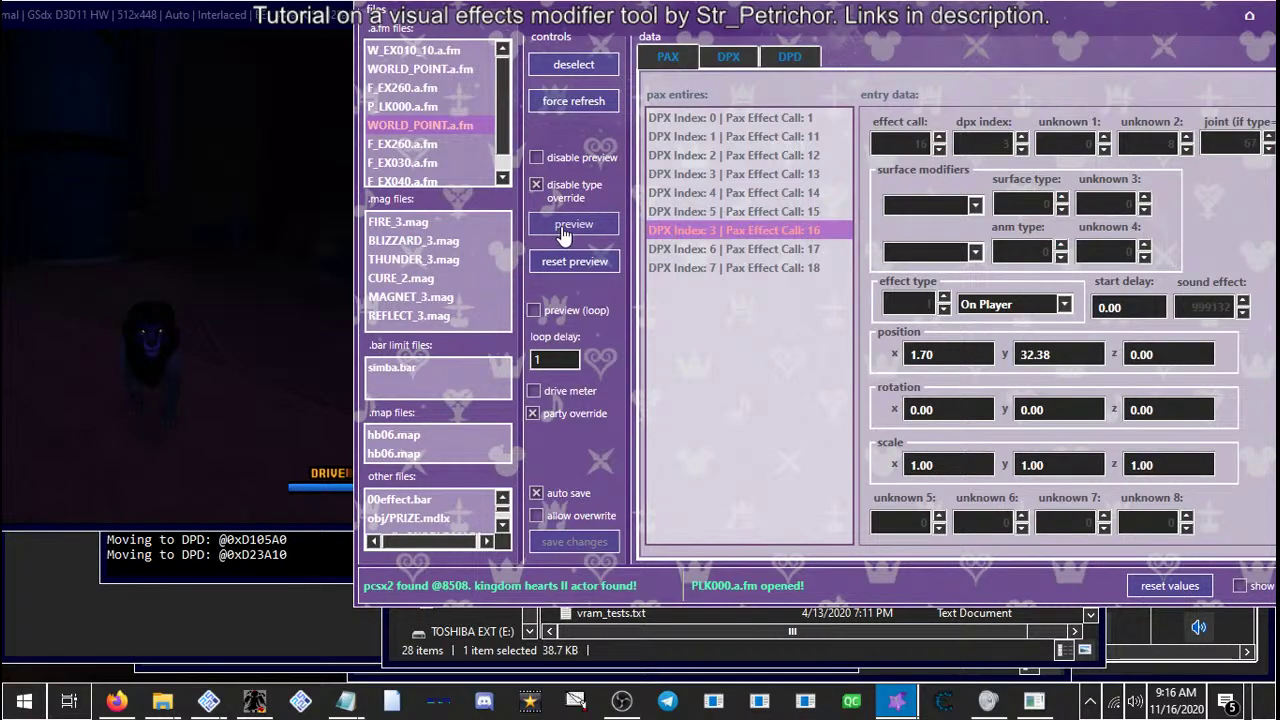
Preview PAX effect call 17 several times, shifting the game window to view the effect around the character
click(703, 251)
click(240, 215)
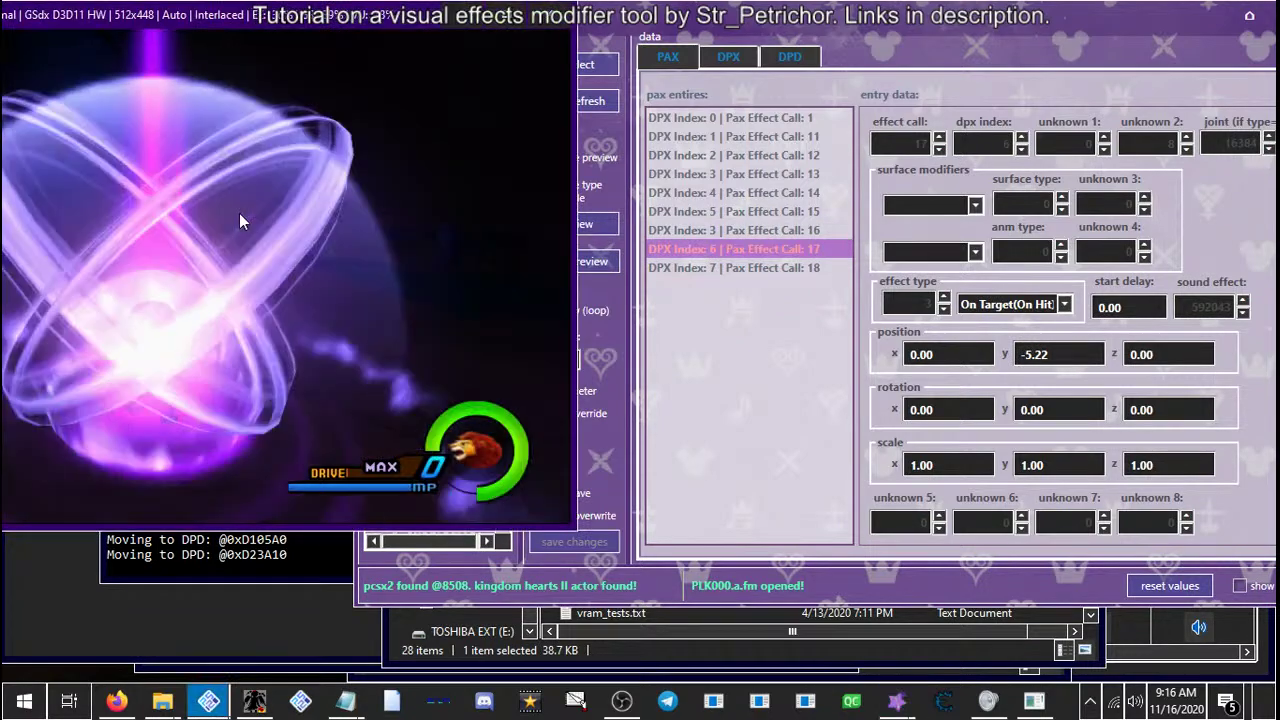
drag(198, 24, 248, 26)
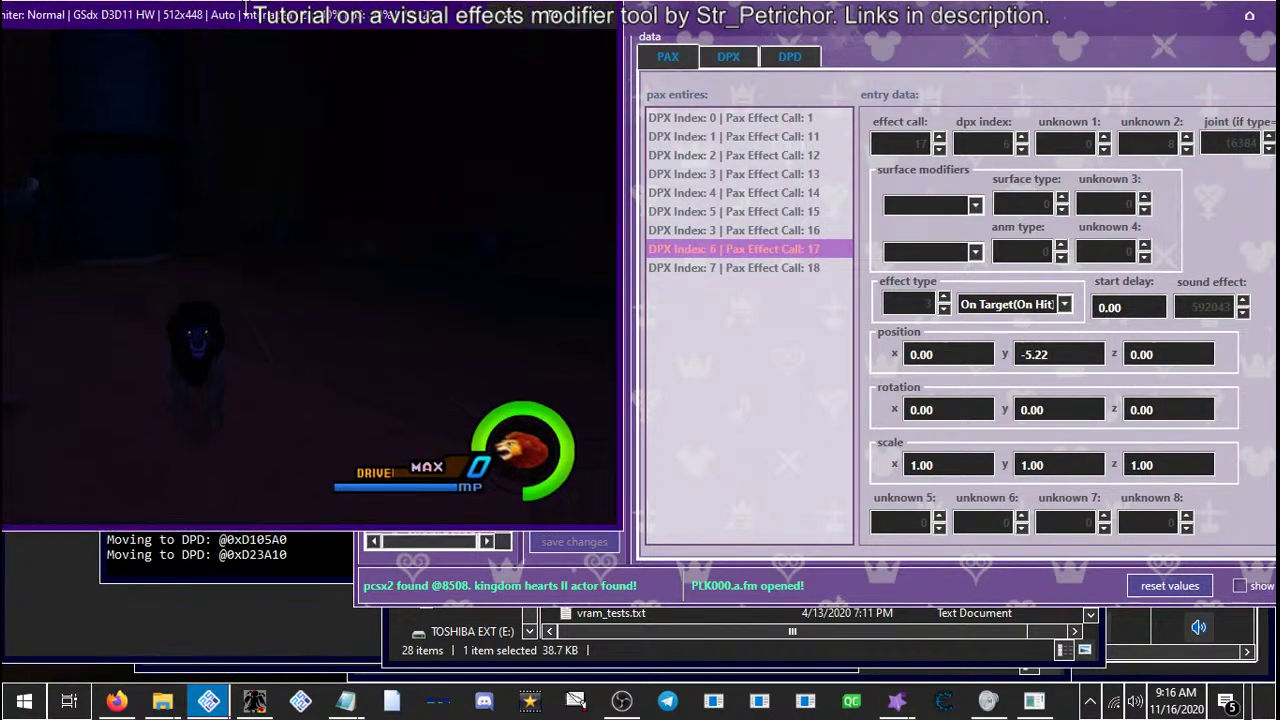
click(630, 287)
click(550, 226)
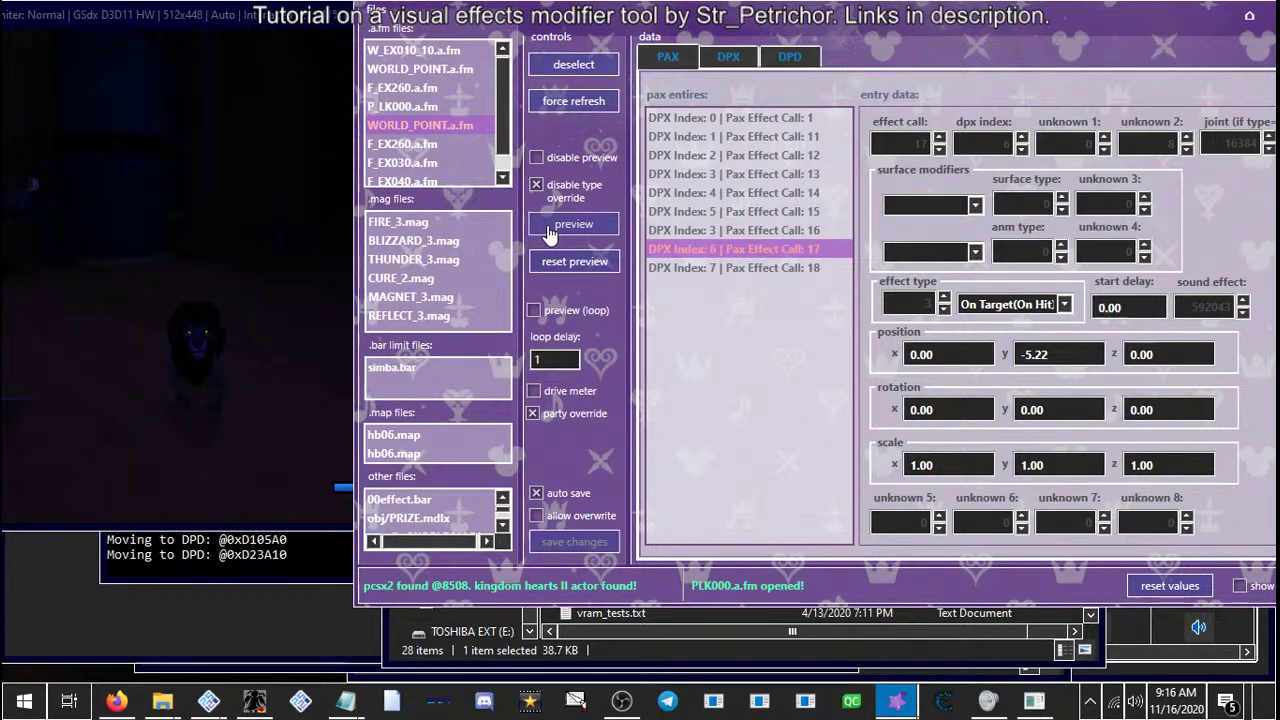
click(549, 230)
click(549, 230)
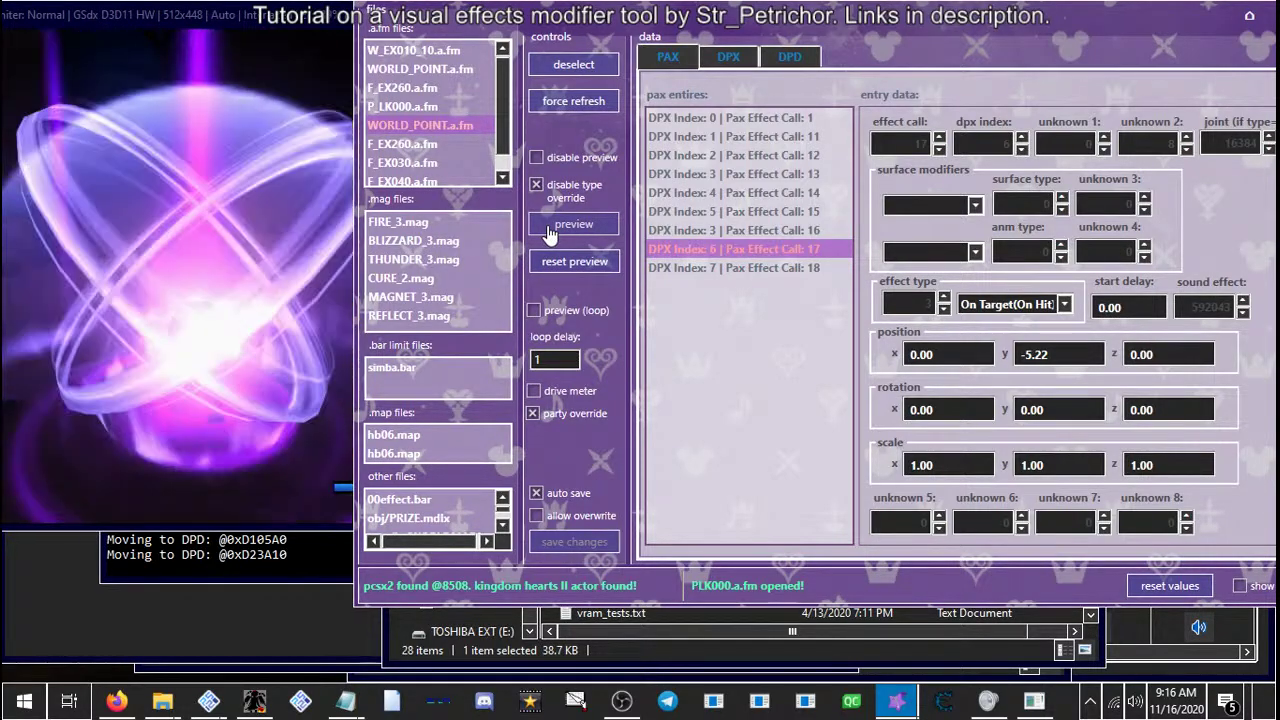
click(549, 230)
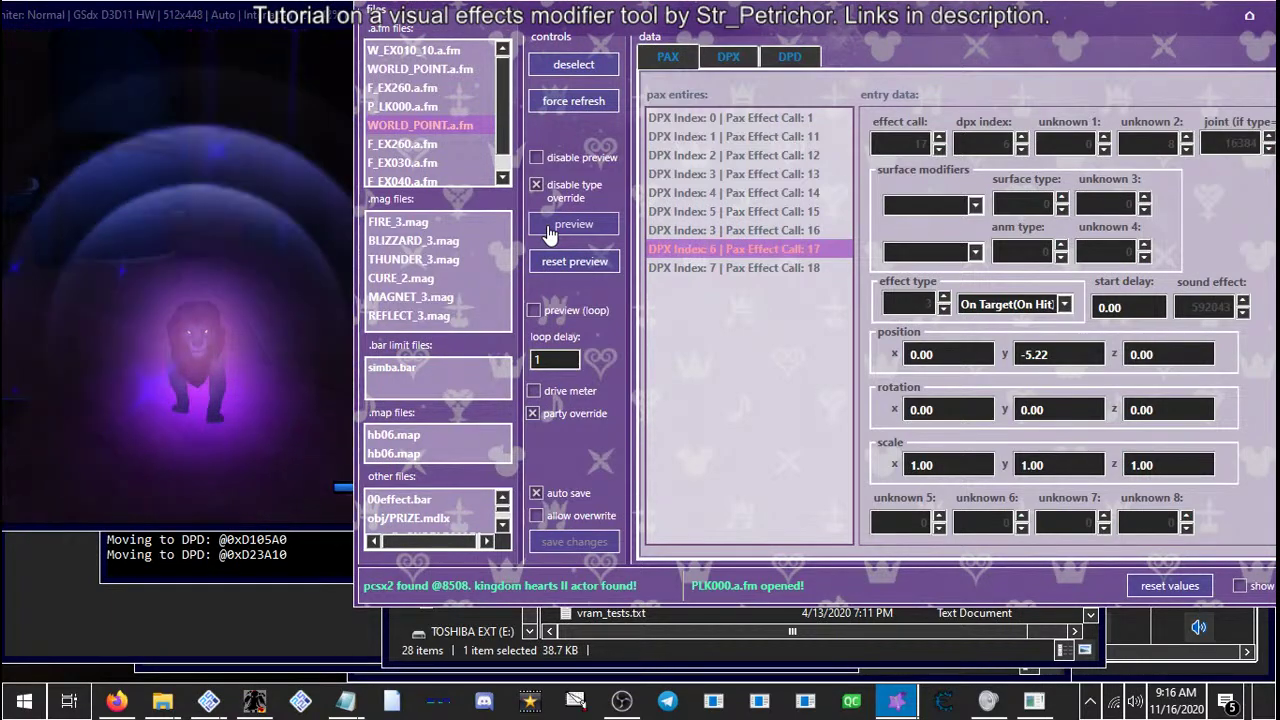
Preview PAX effect call 18 and look for its effect in the game window
click(703, 268)
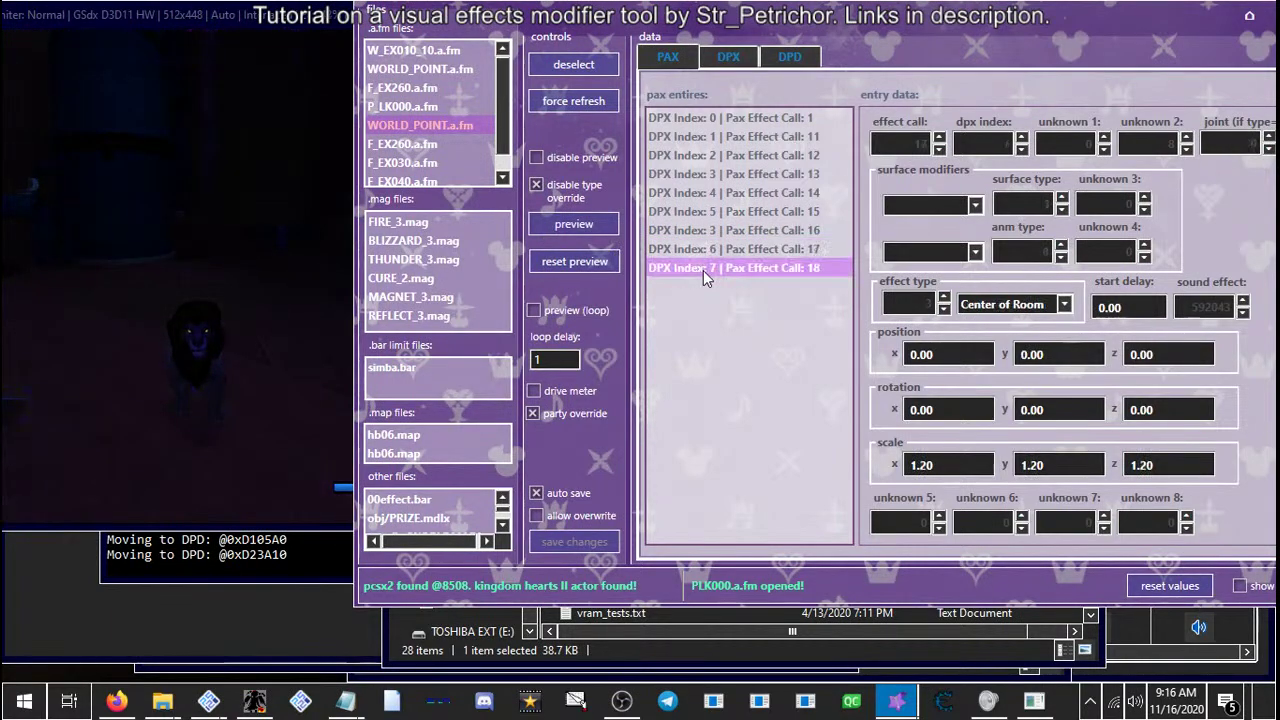
click(586, 231)
click(262, 275)
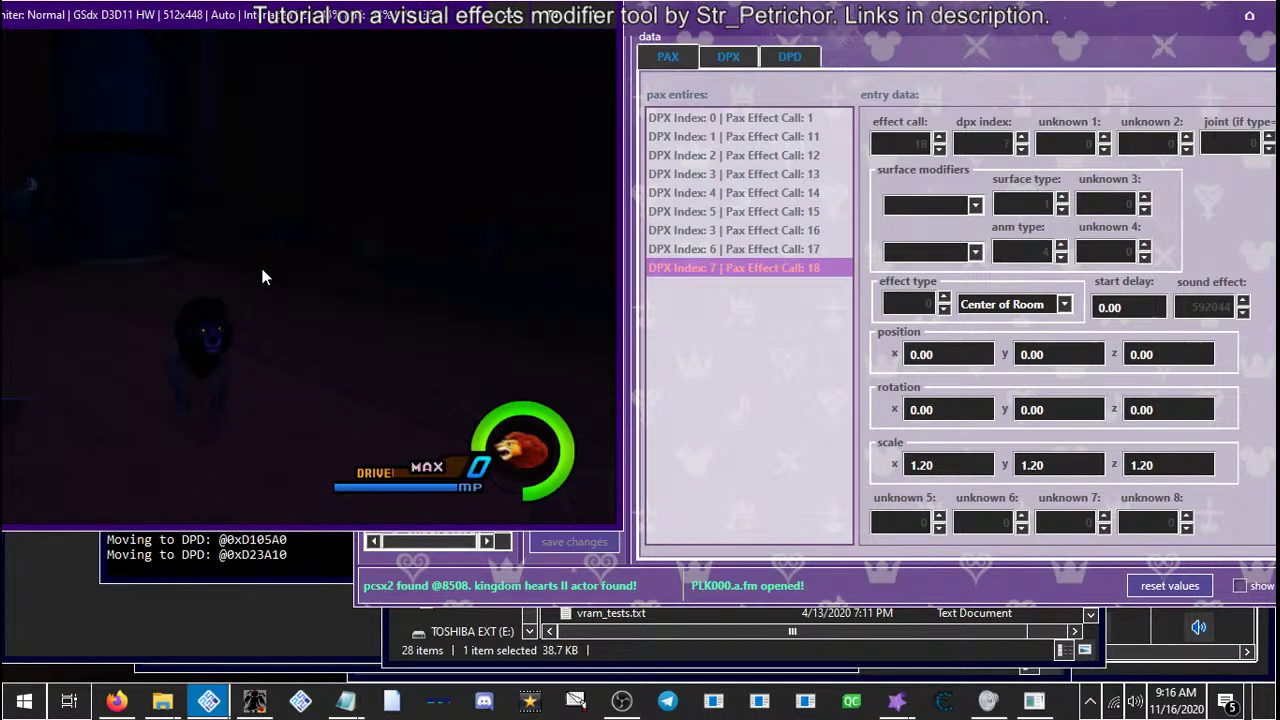
click(757, 262)
click(174, 478)
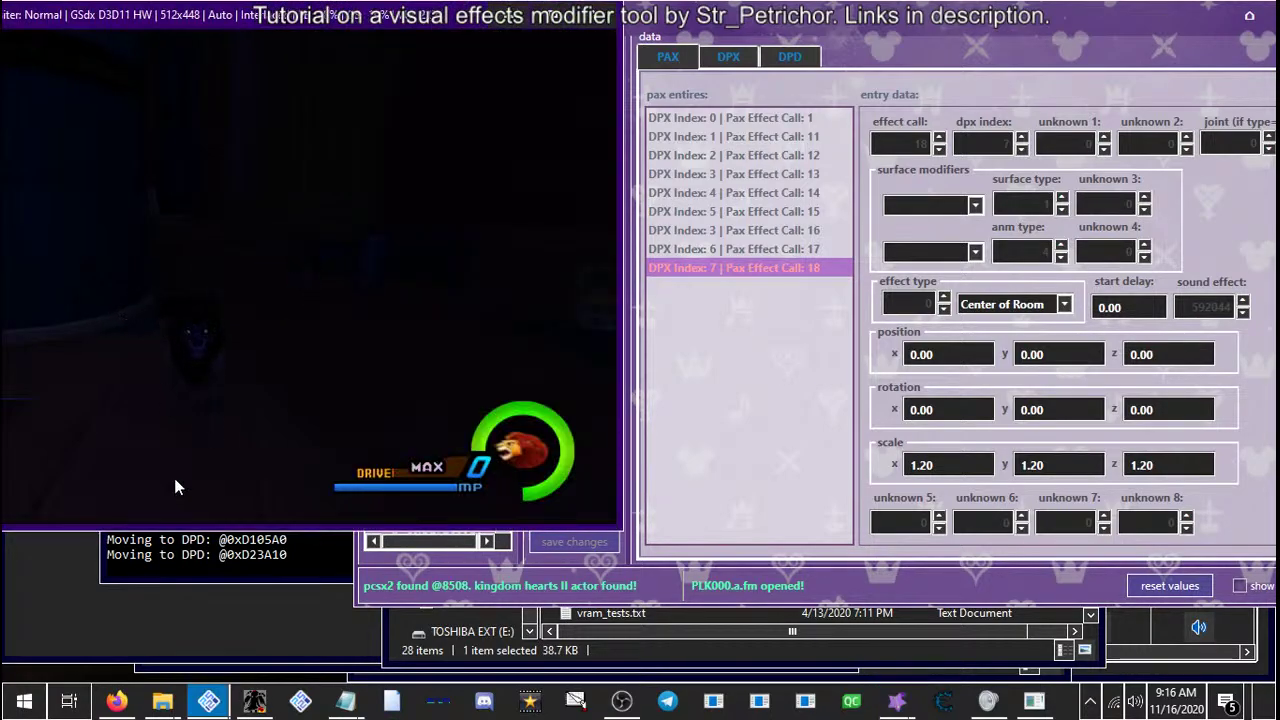
Switch to Firefox to adjust the YouTube track's volume and return to the game
mouse_move(117, 701)
click(160, 567)
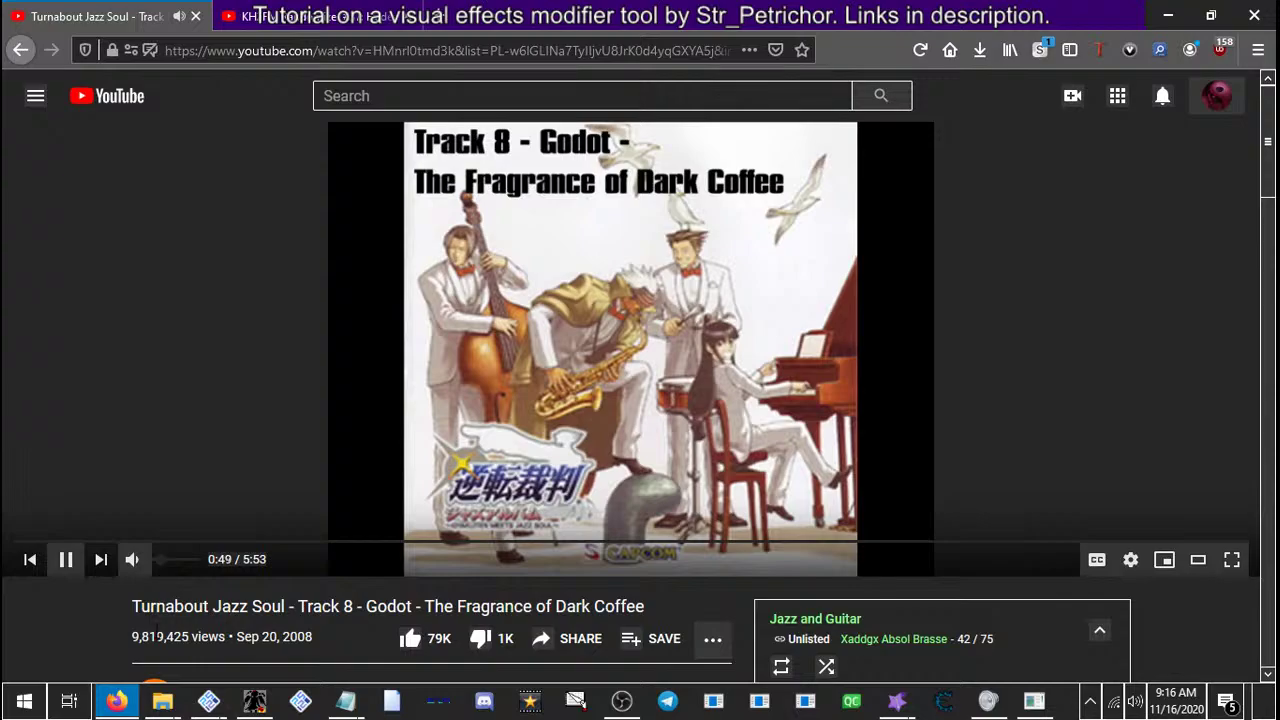
key(alt+Tab)
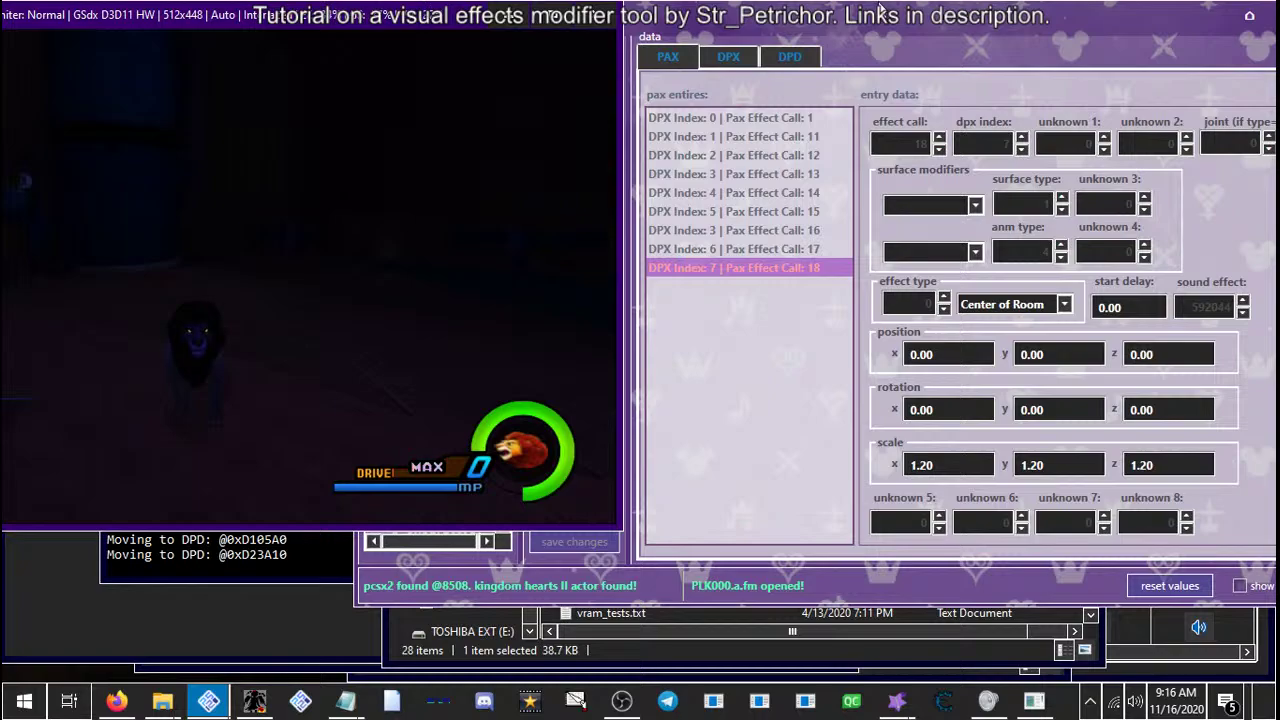
Open the simba.bar limit file in the effects editor
click(701, 272)
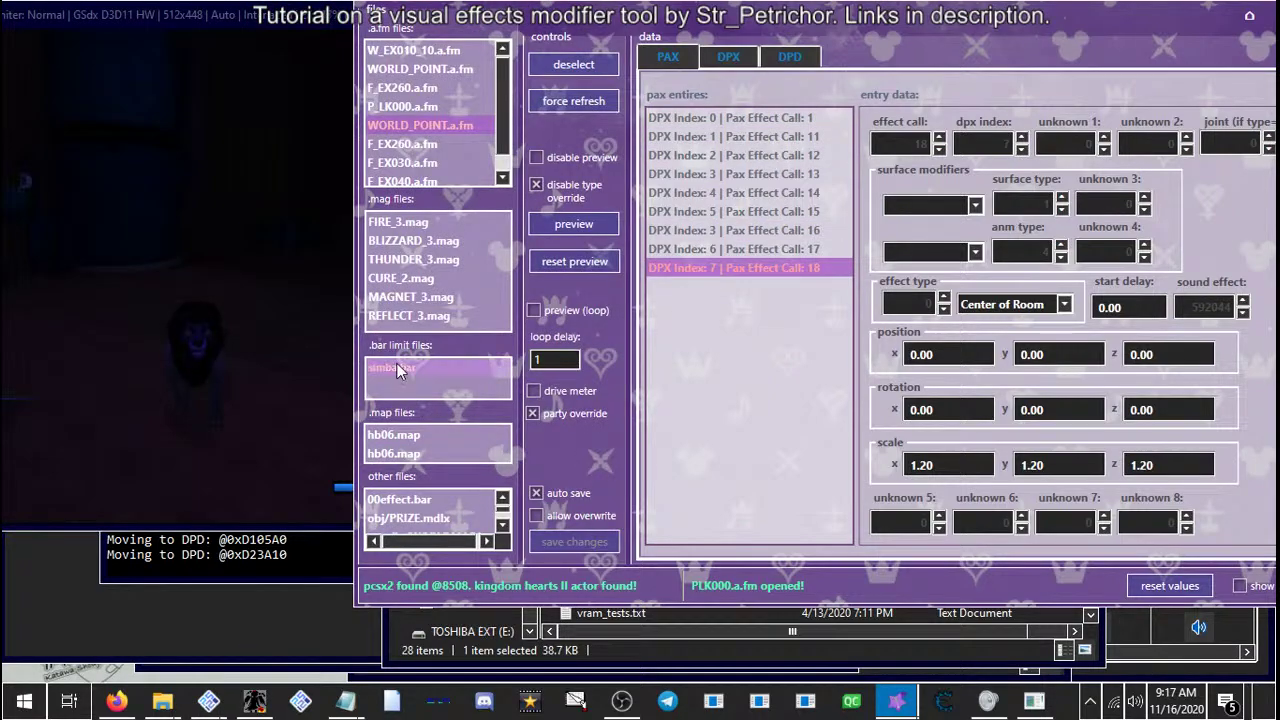
click(433, 362)
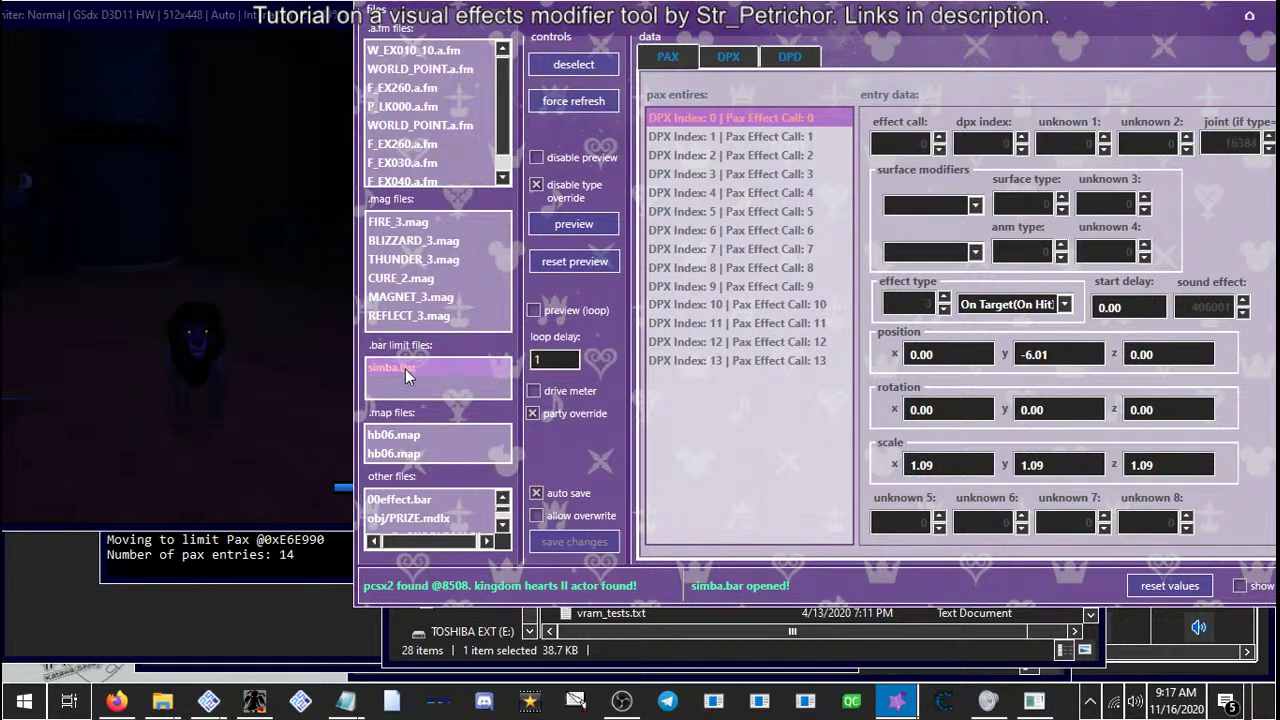
Preview PAX effect calls 0 and 1 of simba.bar in the running game
click(298, 373)
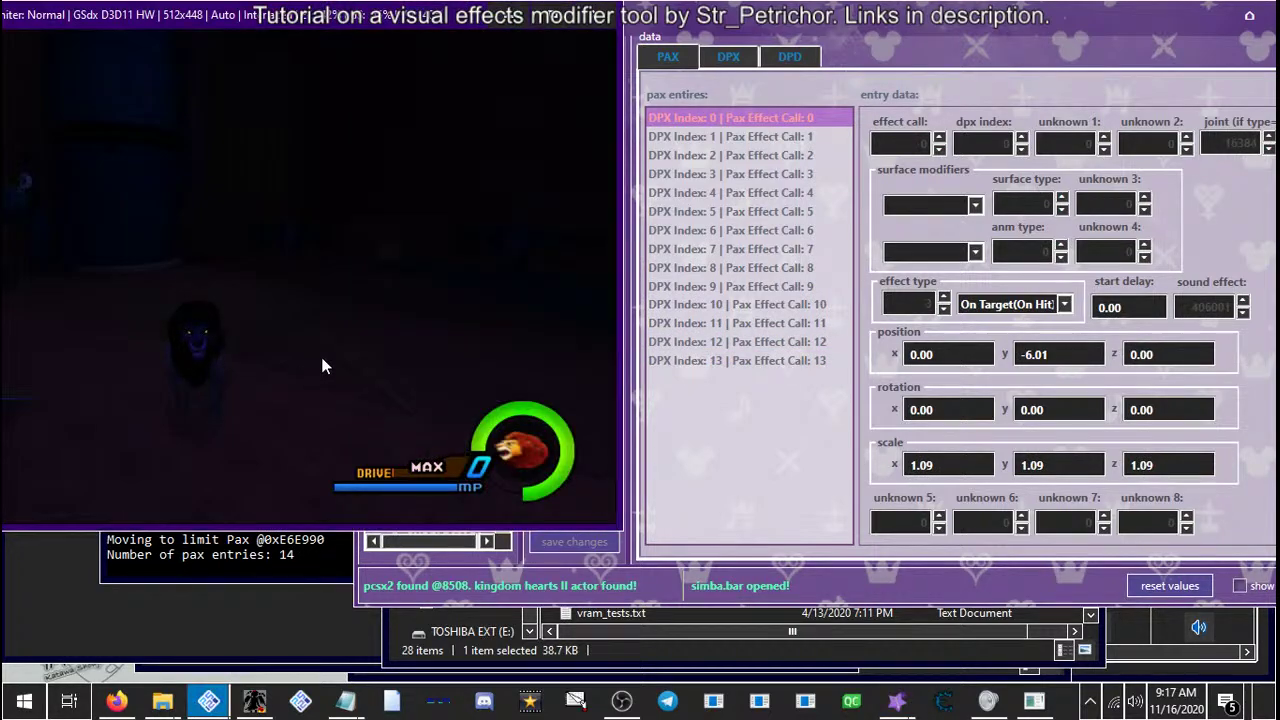
click(739, 130)
click(585, 242)
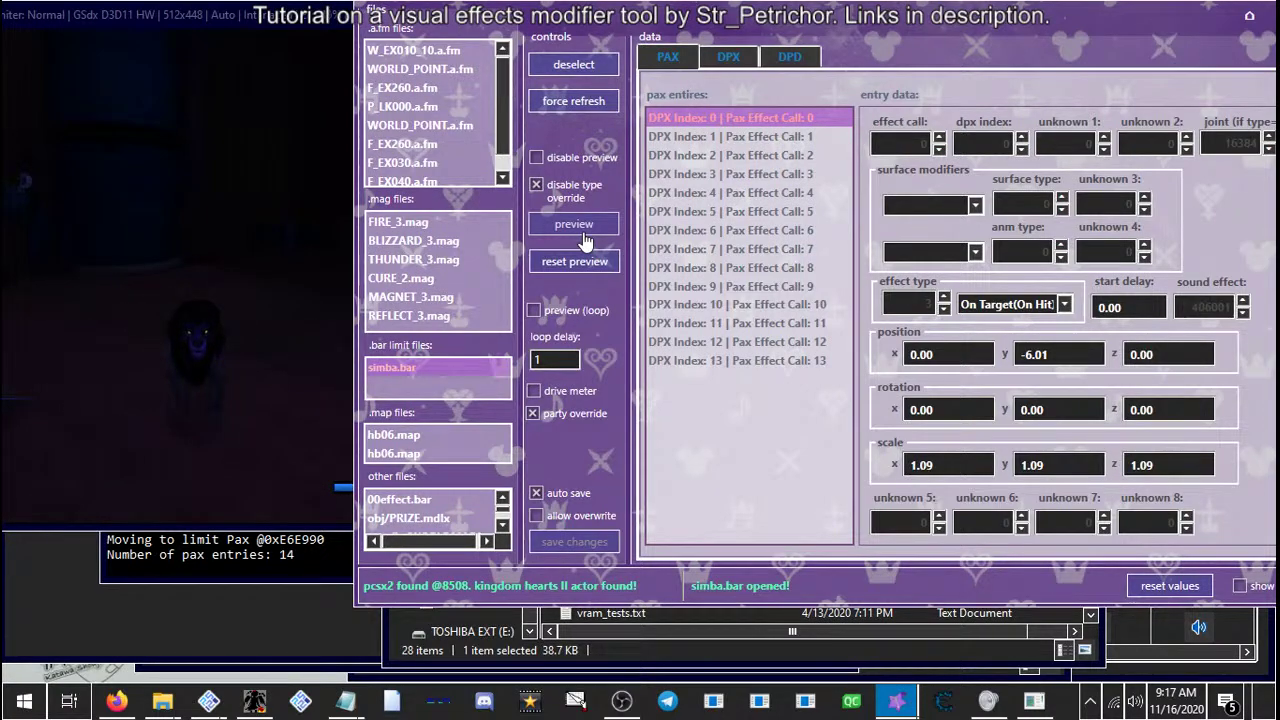
click(585, 242)
click(574, 222)
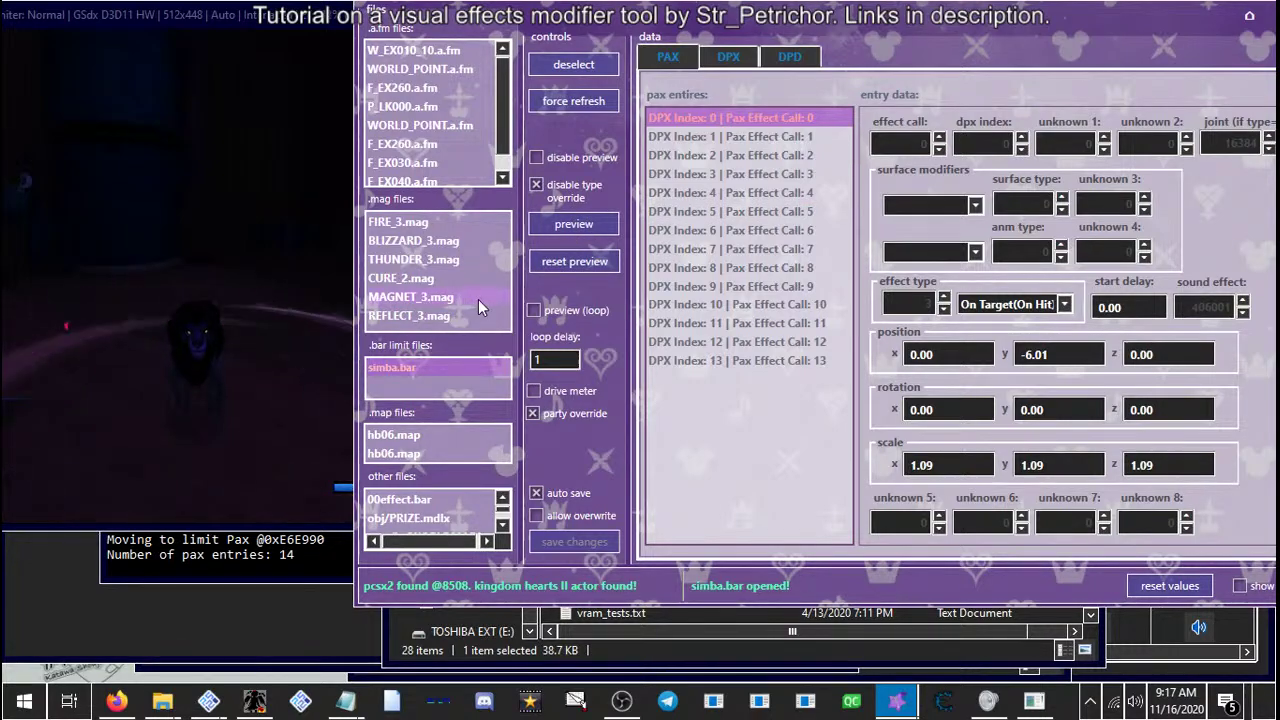
click(690, 137)
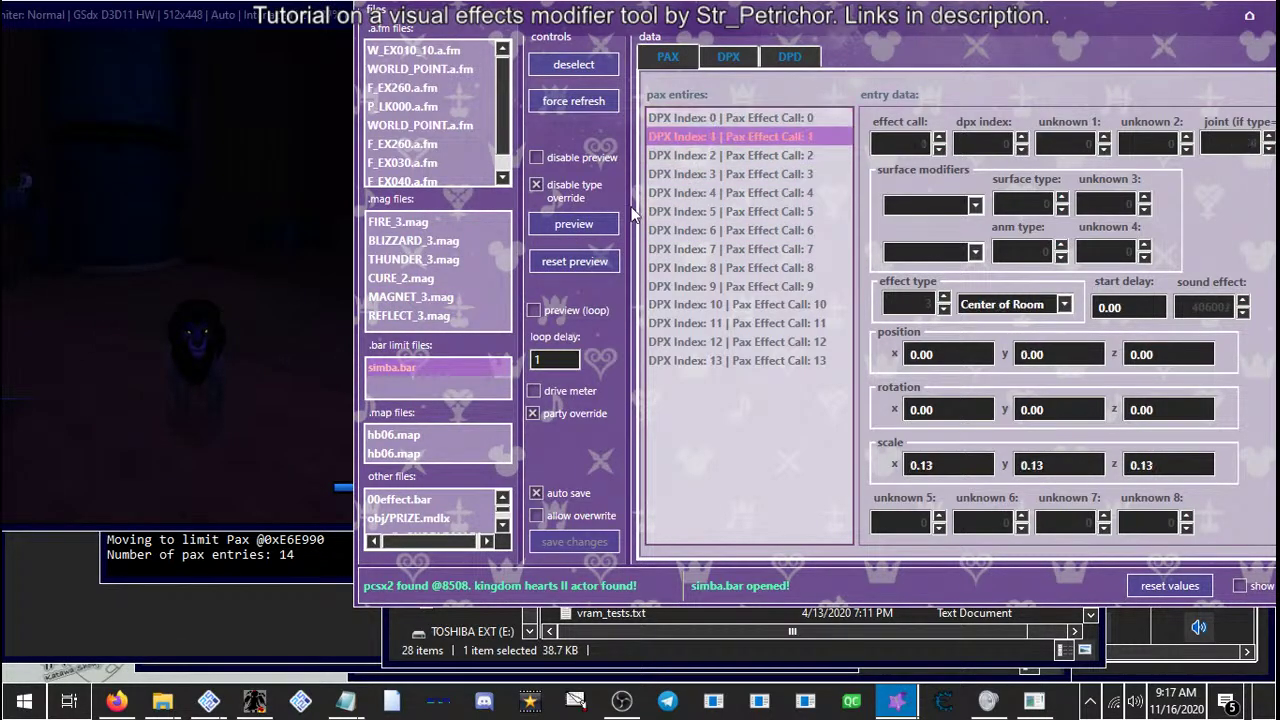
click(596, 228)
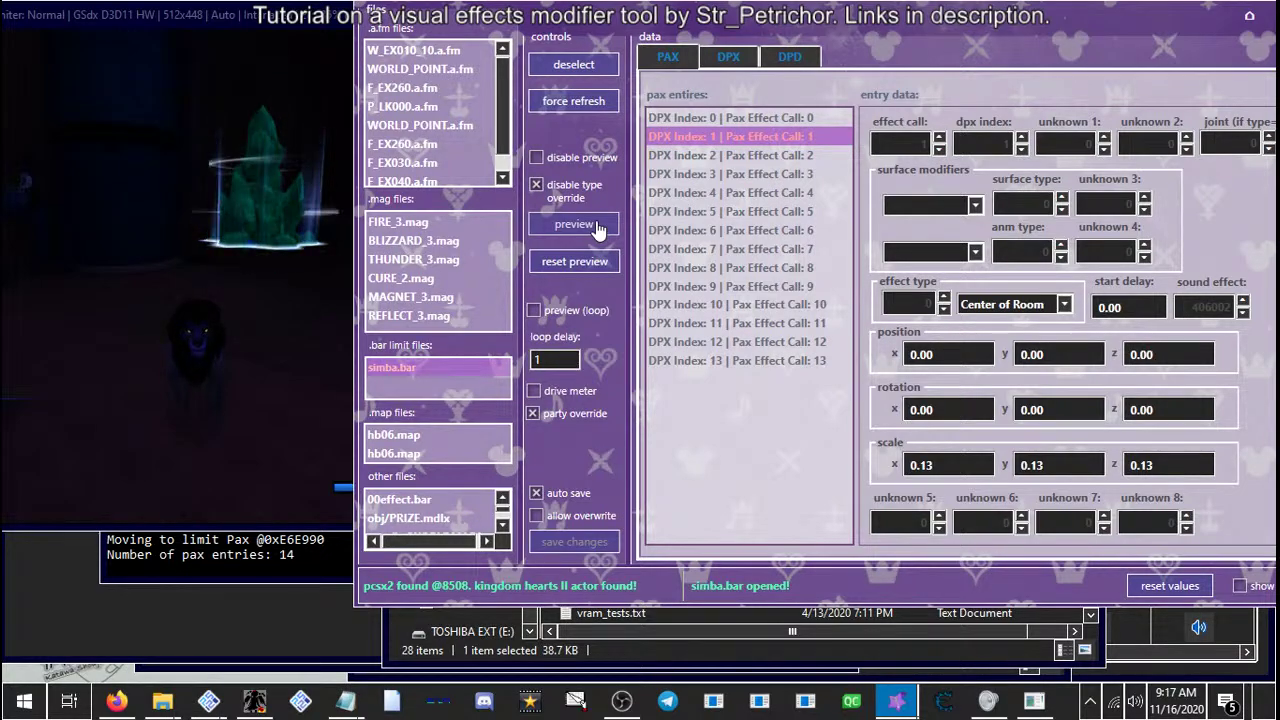
Move past PAX effect call 2 and preview PAX effect call 3 twice
click(688, 160)
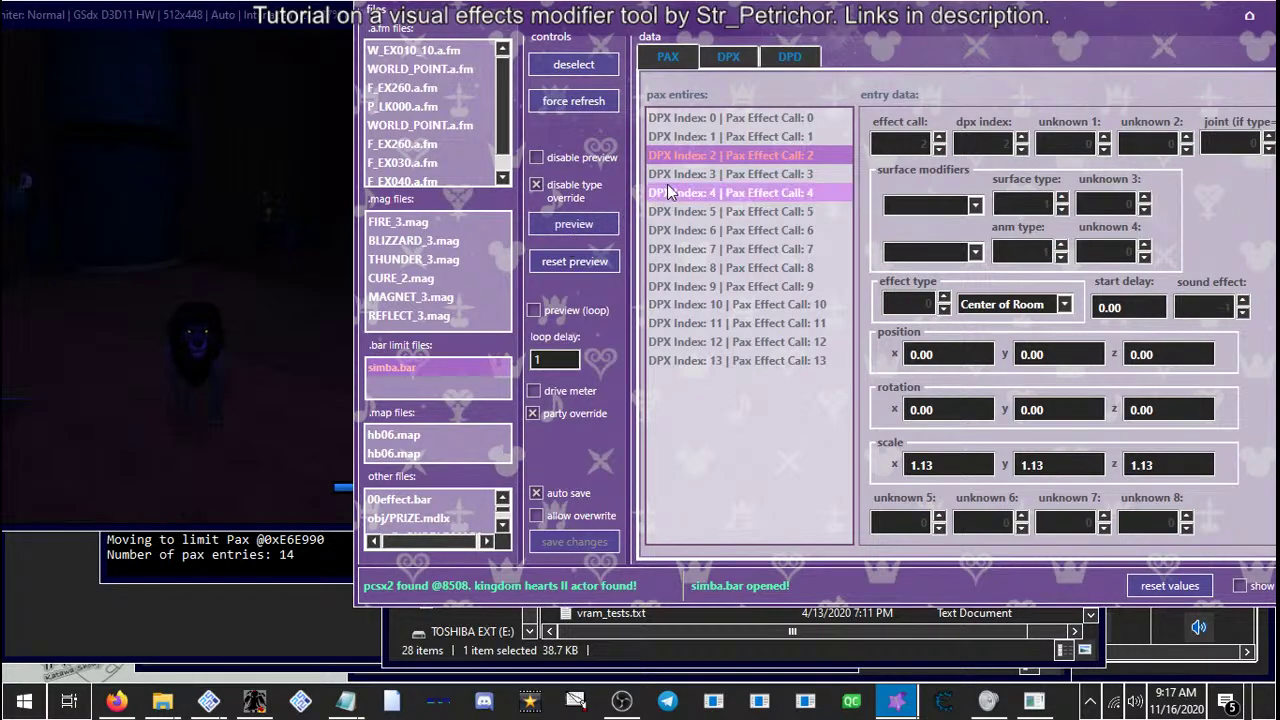
click(672, 176)
click(577, 224)
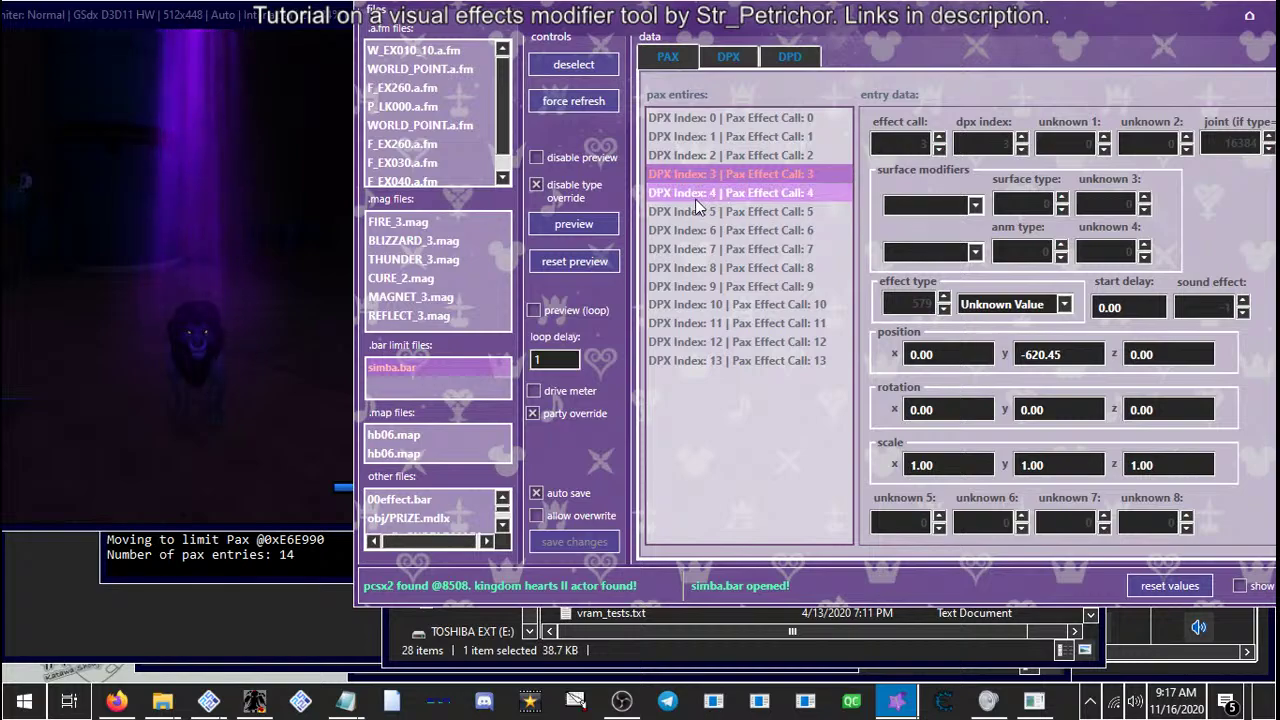
click(597, 236)
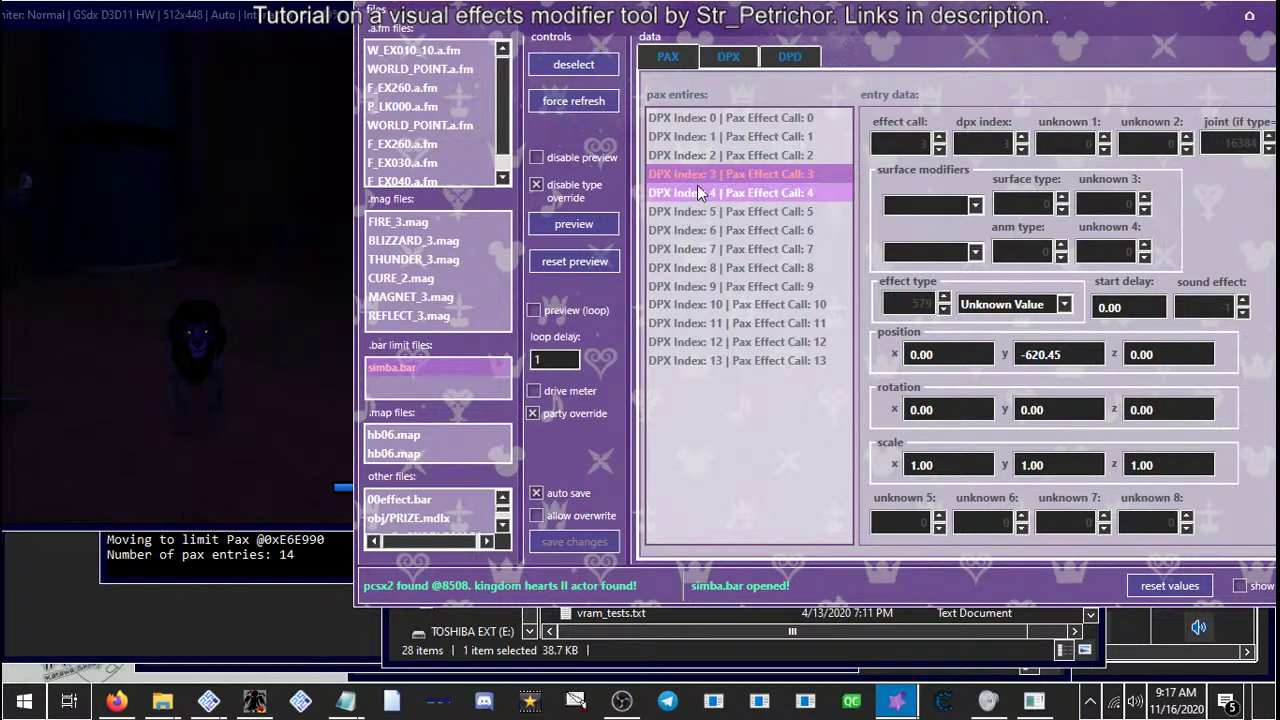
Preview PAX effect call 4 and bring the game window forward to view the whole effect
click(697, 192)
click(574, 224)
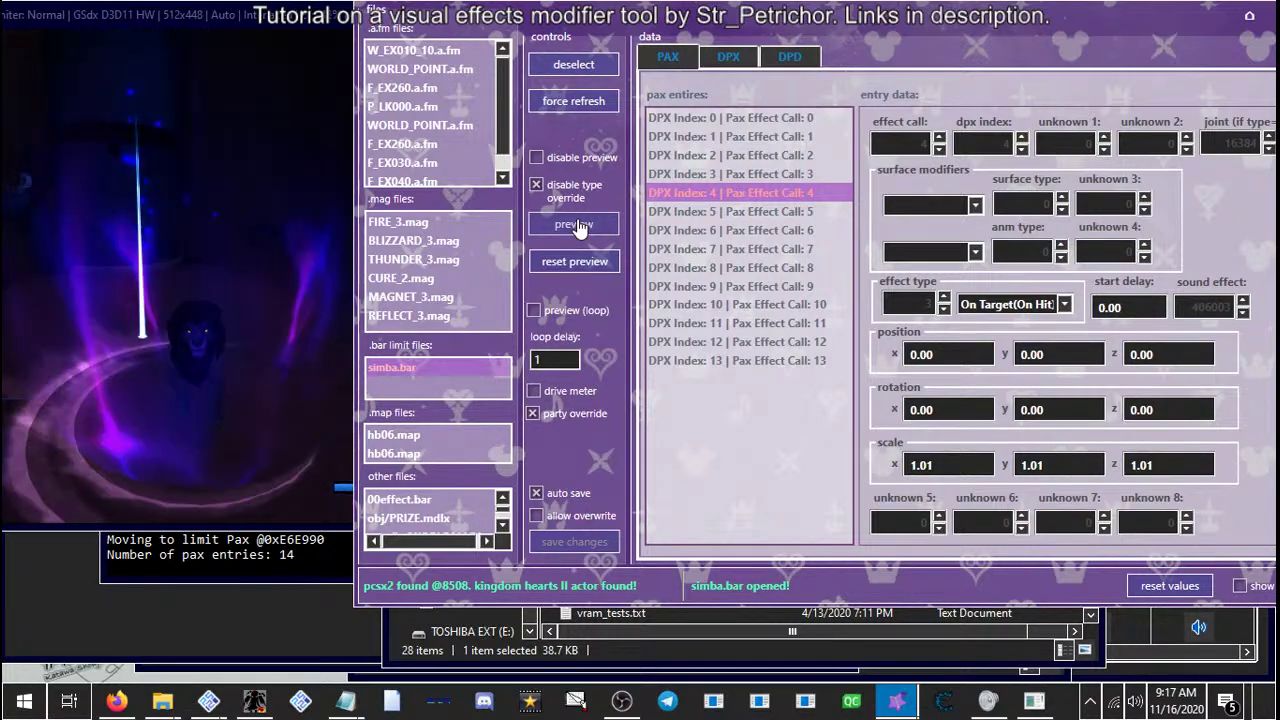
click(577, 228)
click(139, 201)
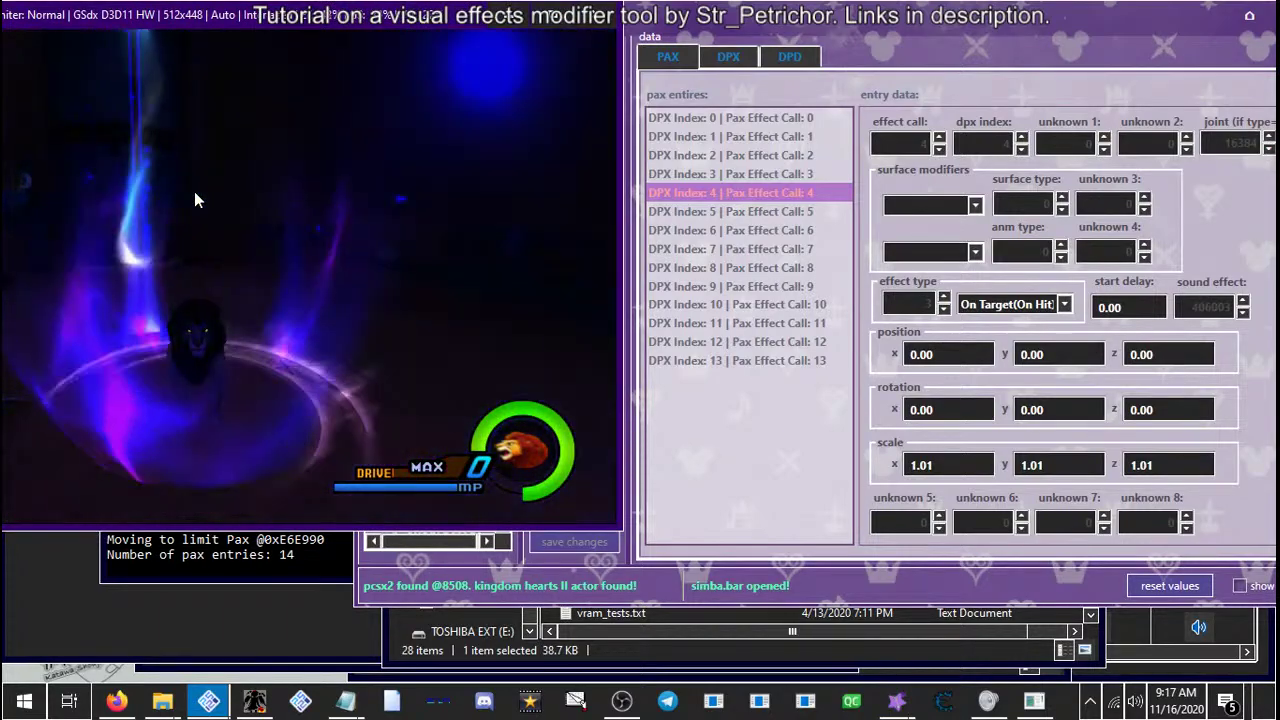
Preview PAX effect calls 5 and 6 in the running game
click(704, 214)
click(704, 214)
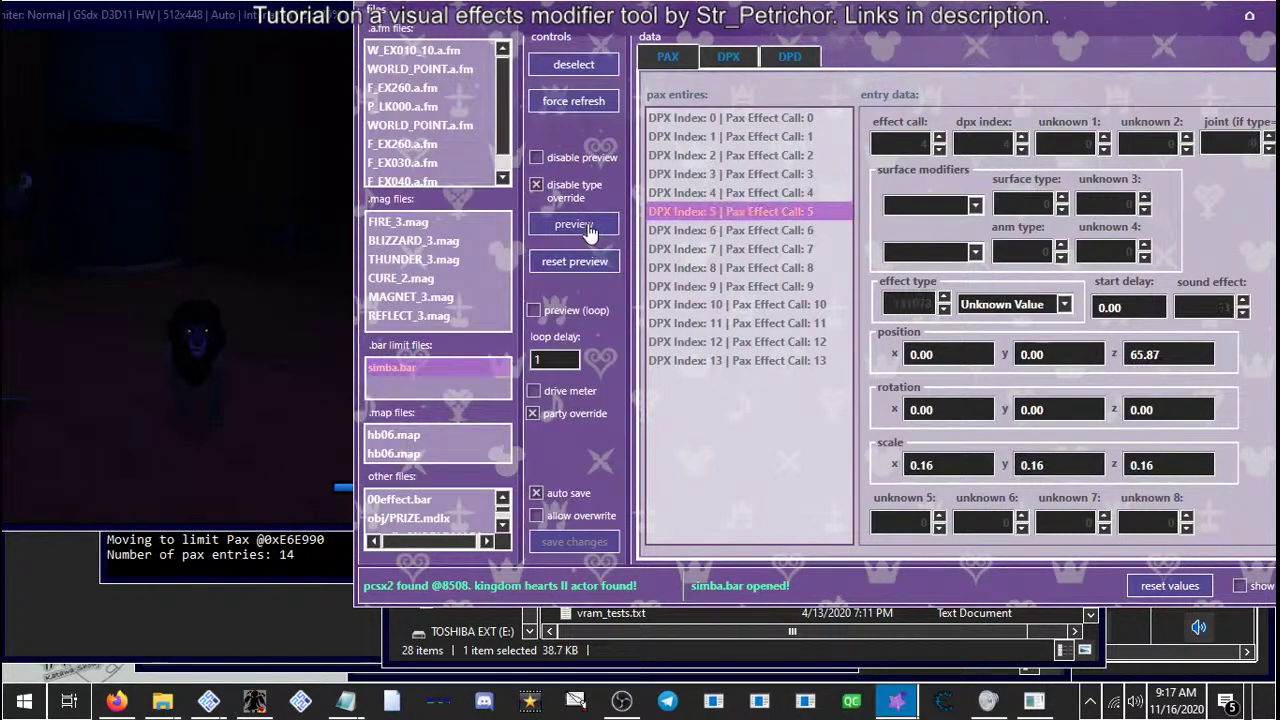
click(580, 228)
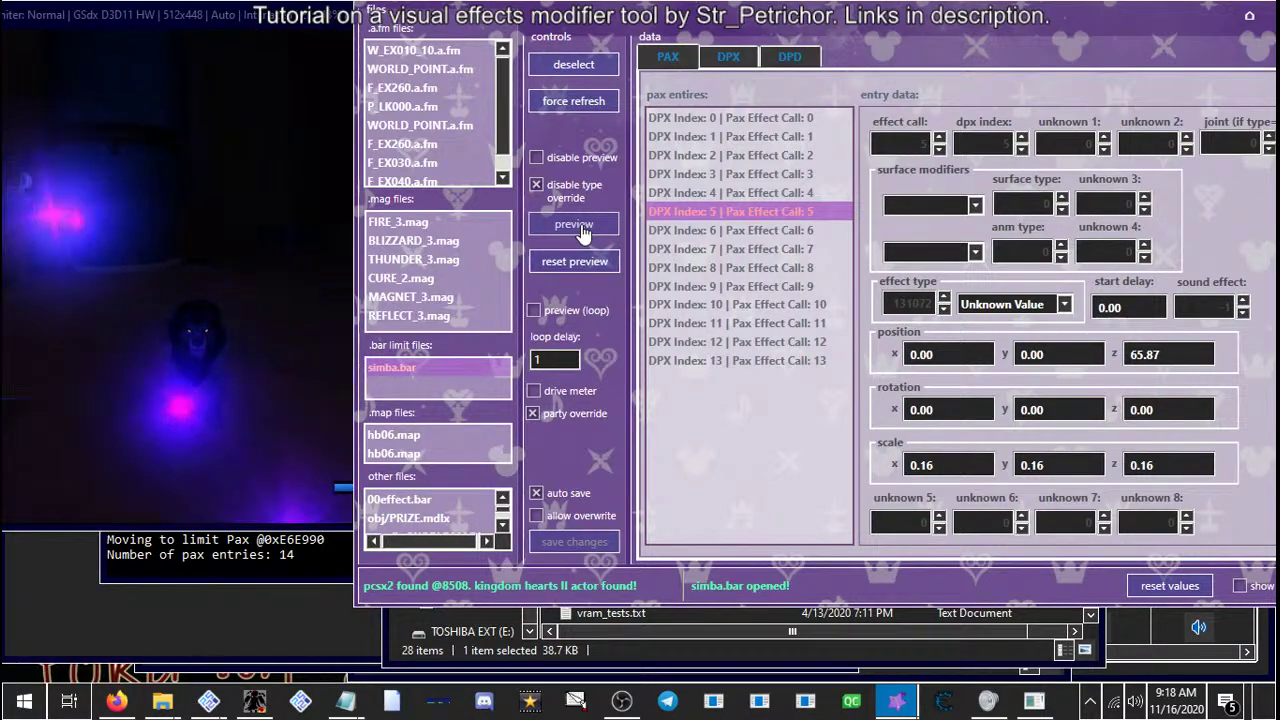
click(690, 231)
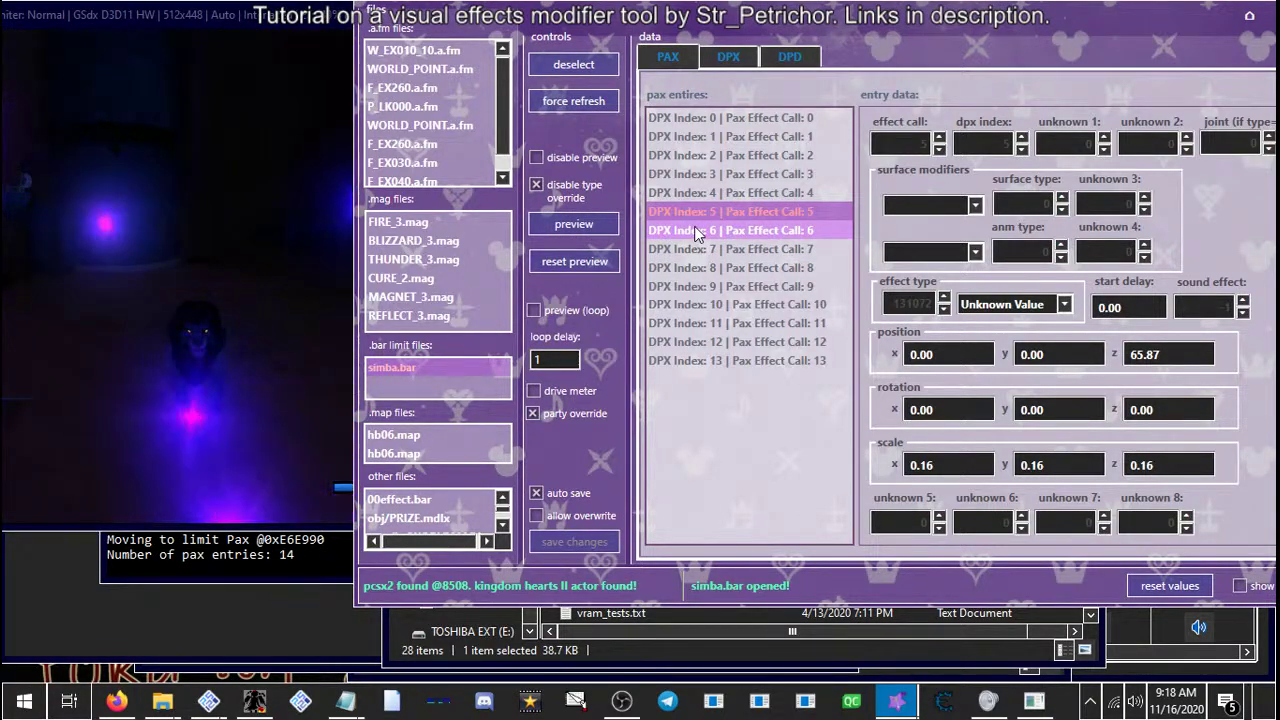
click(597, 232)
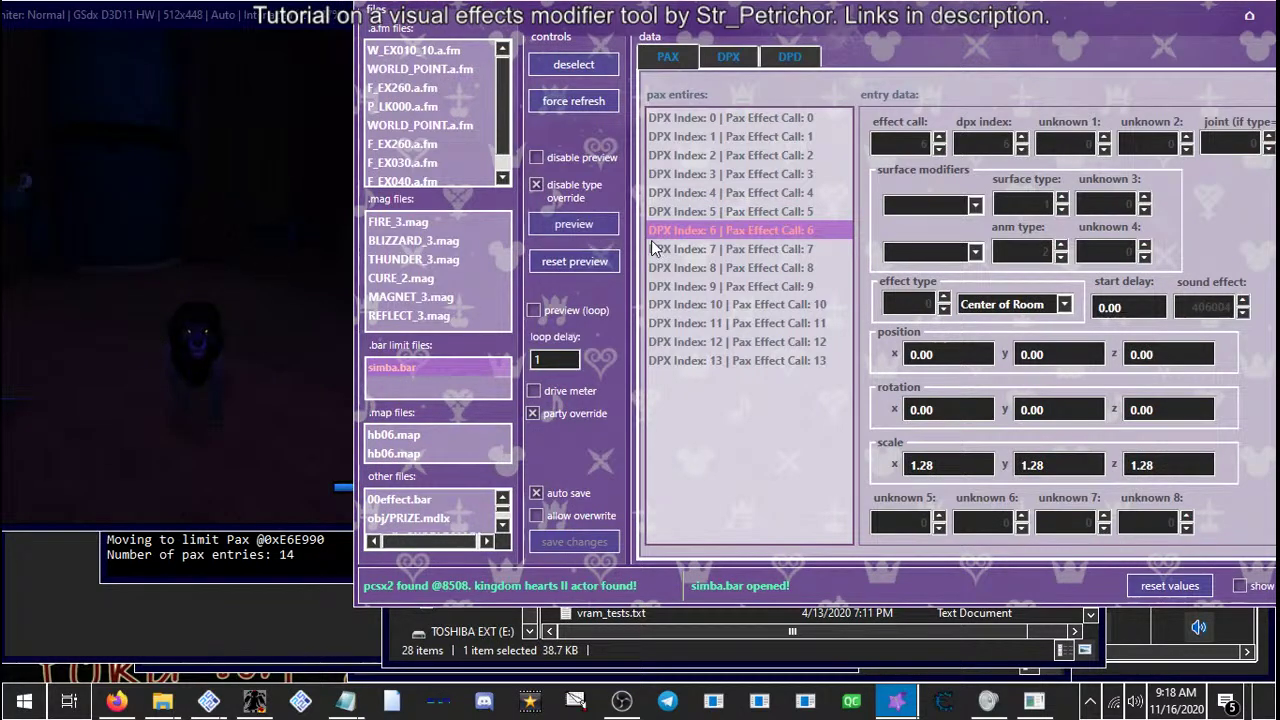
Preview PAX effect calls 7 and 8 in the running game
click(649, 248)
click(574, 224)
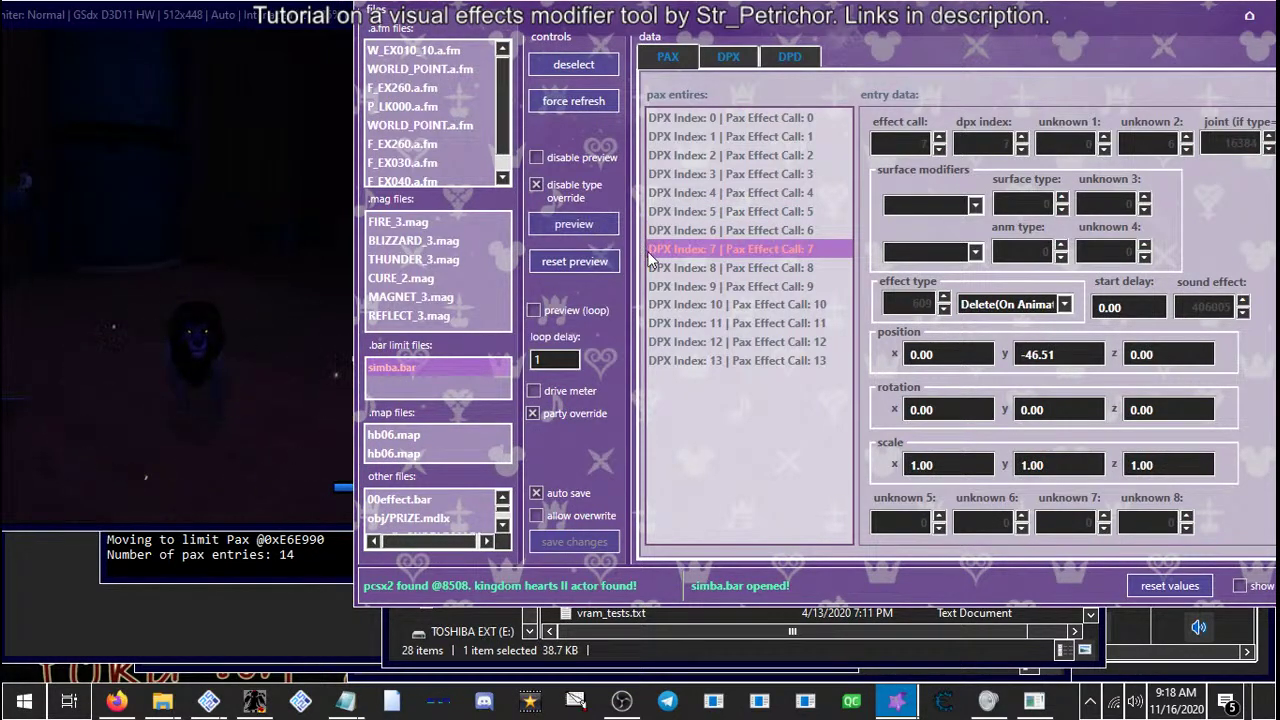
click(659, 267)
click(594, 227)
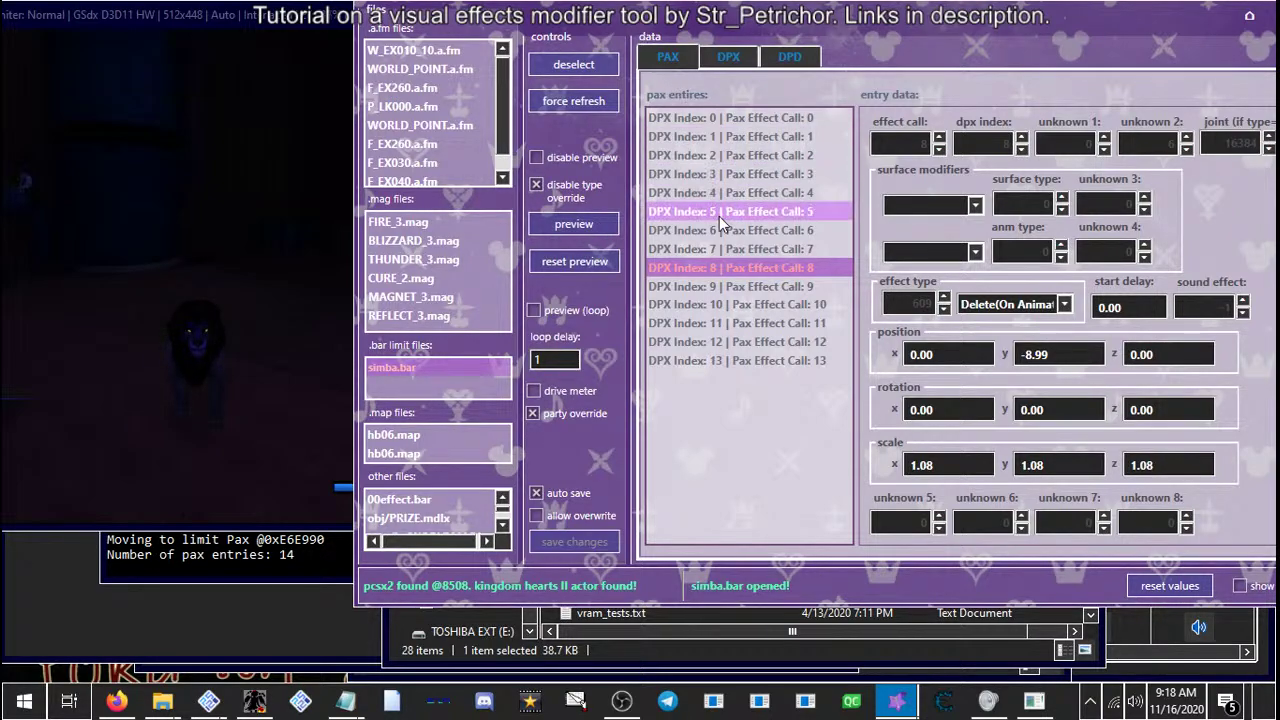
Check PAX effect call 9, then preview call 8 again and bring the game window forward
click(715, 286)
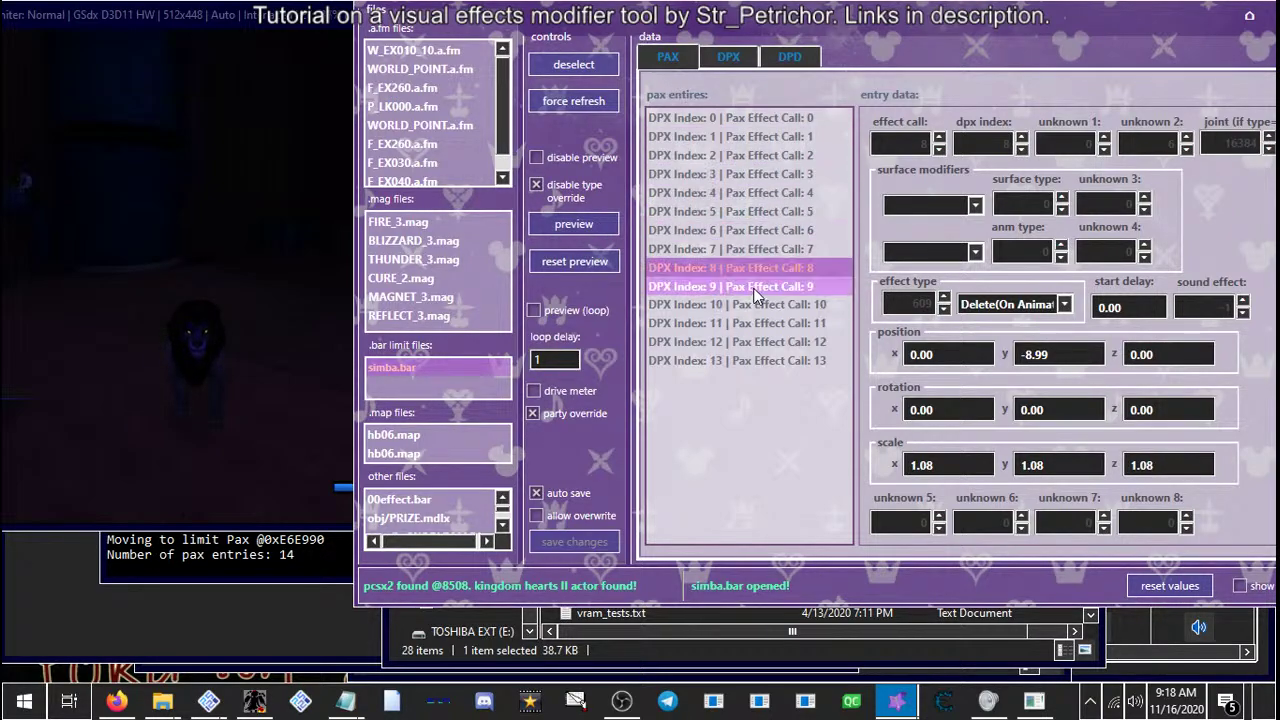
click(691, 260)
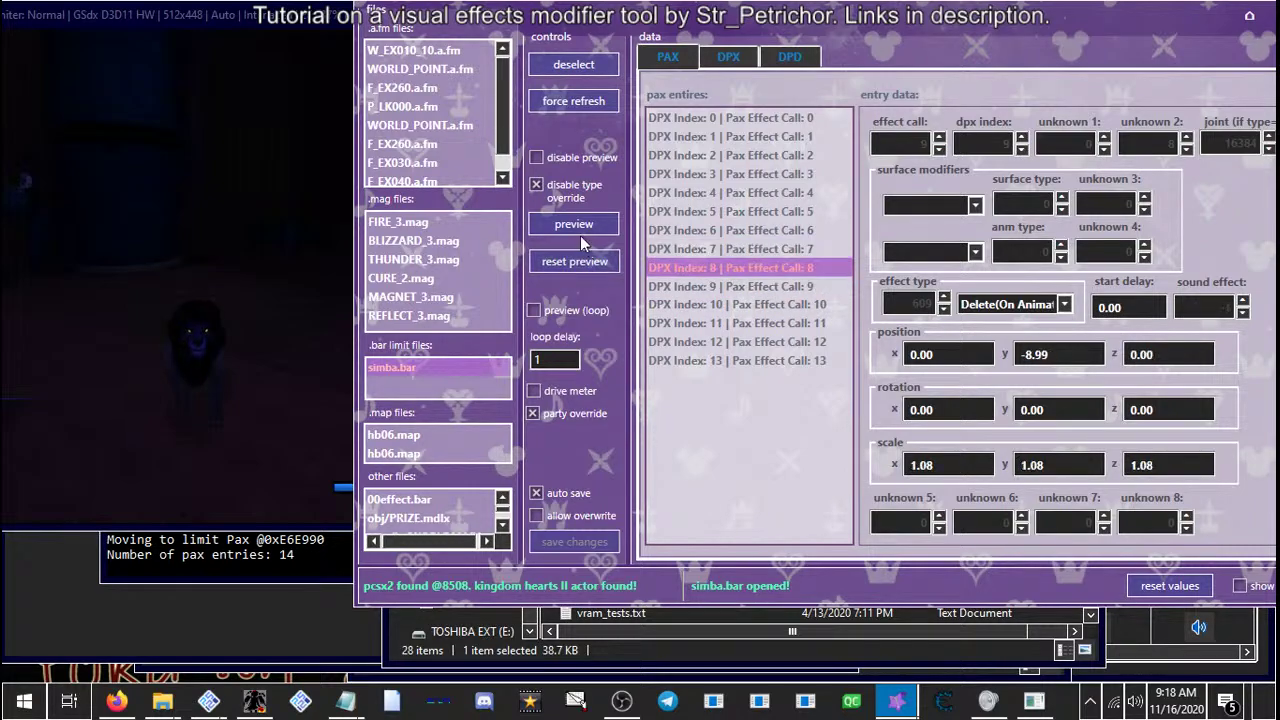
click(580, 240)
click(220, 325)
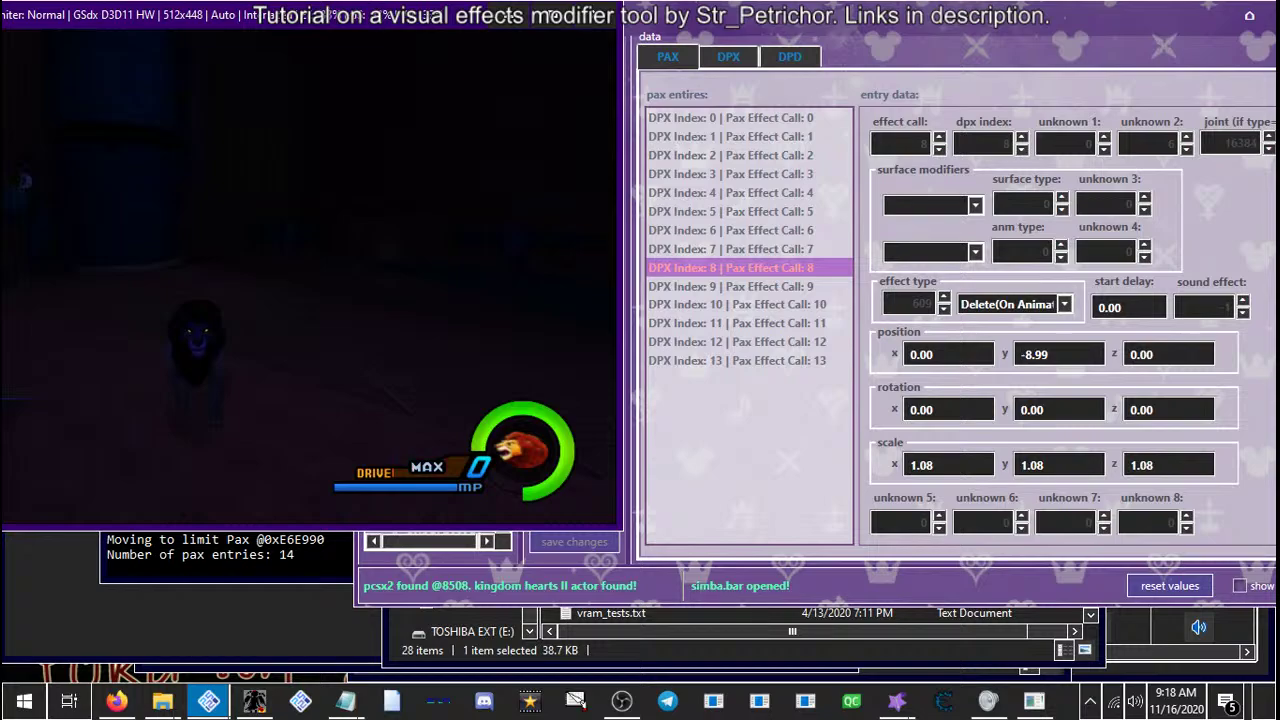
Open the P_LK000.a.fm file and inspect its PAX effect calls 0 and 1
click(678, 119)
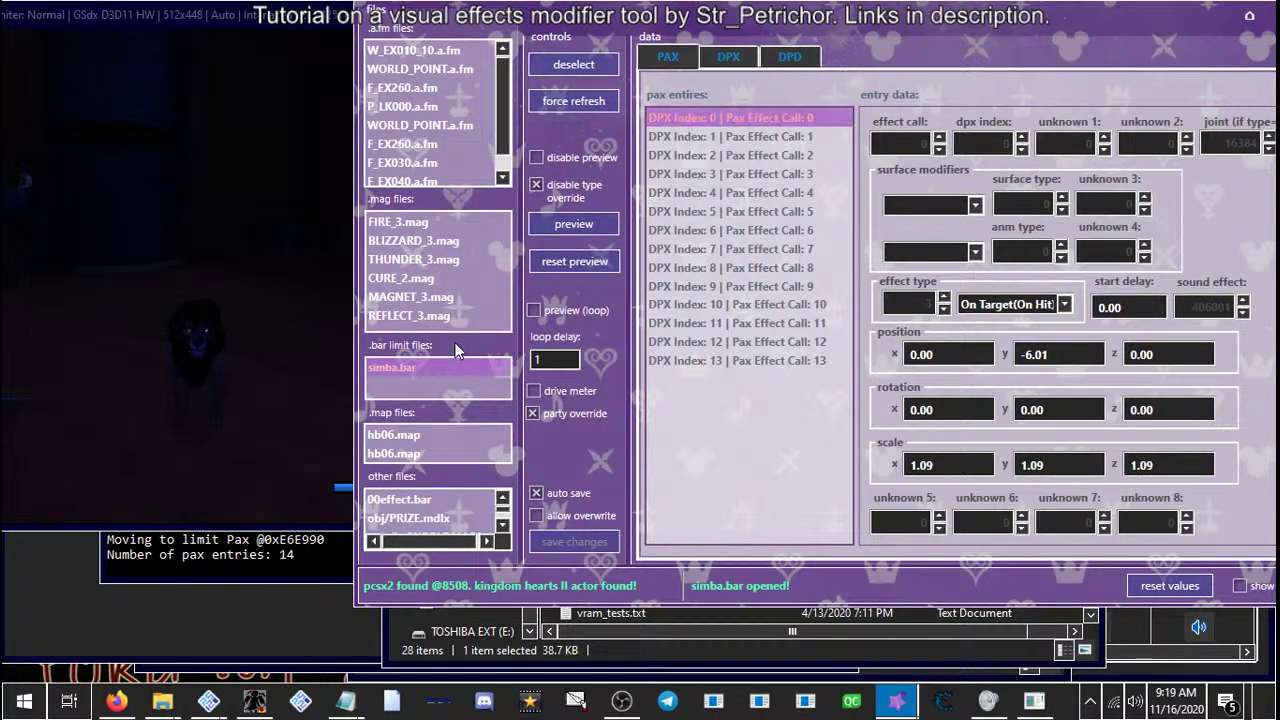
scroll(415, 131, down, 1)
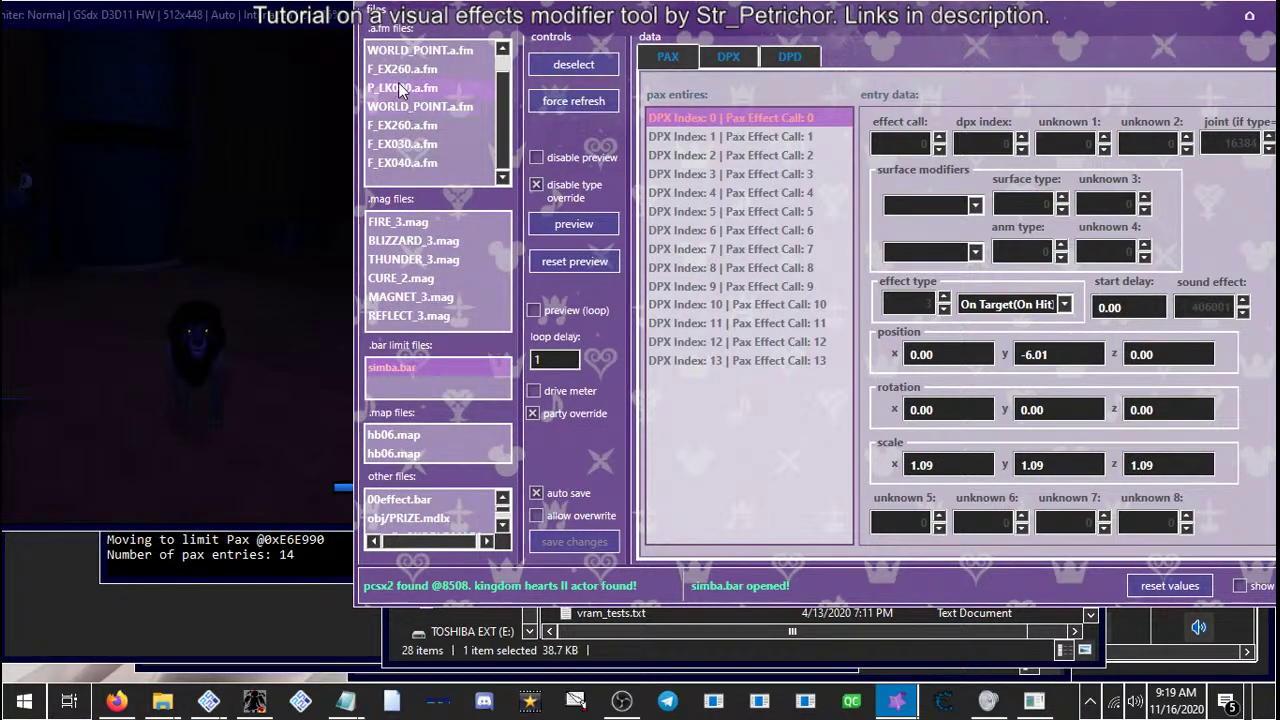
click(410, 87)
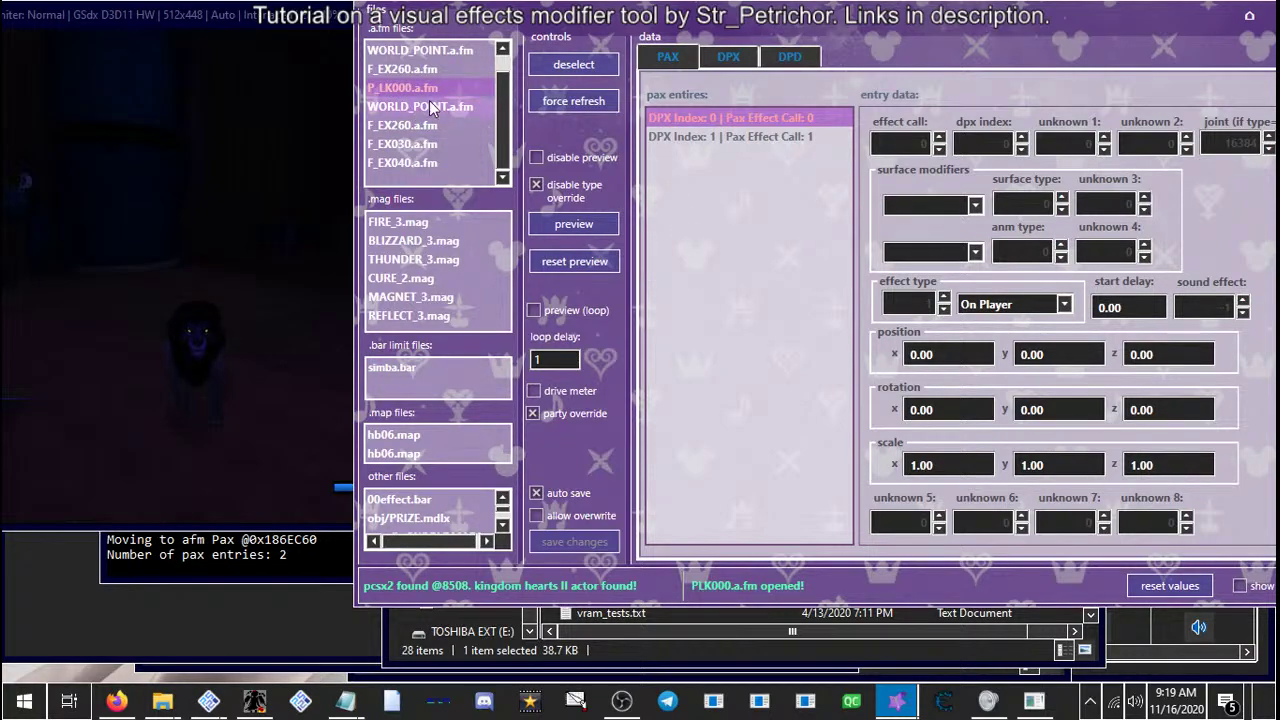
click(708, 139)
click(698, 117)
scroll(376, 123, up, 1)
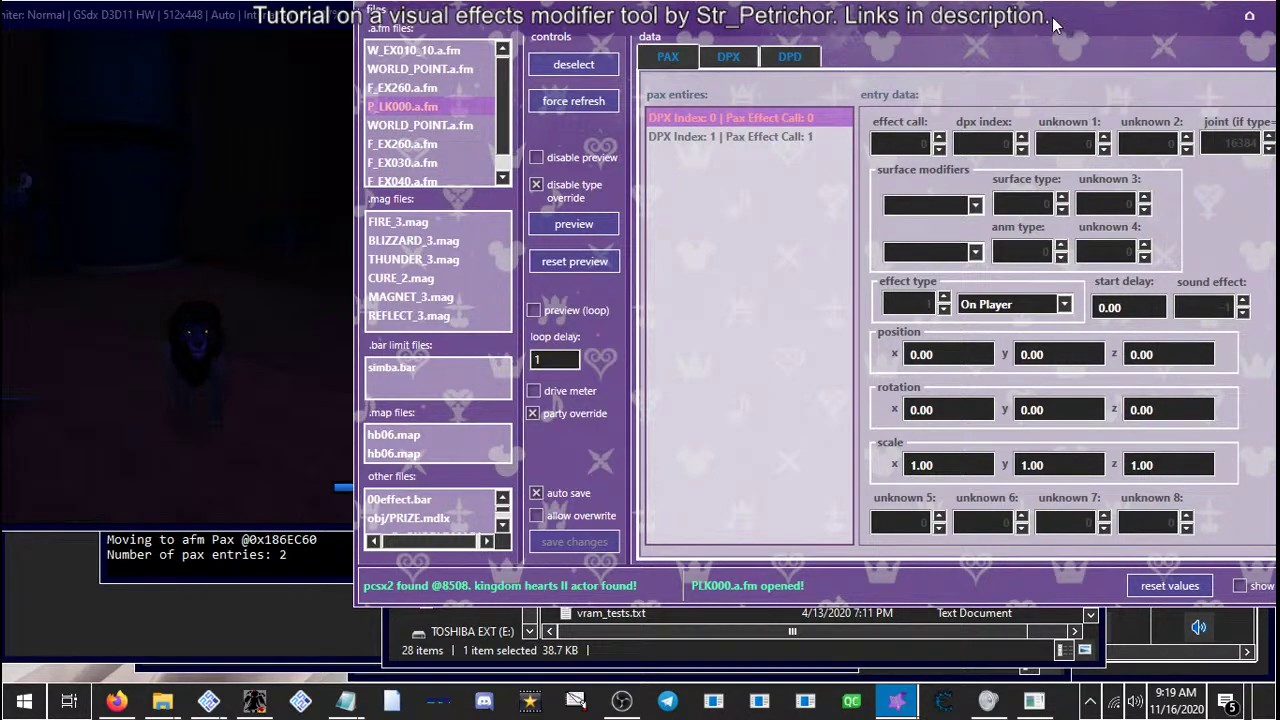
Move the editor window to show more of it, reopen simba.bar and open the DPX entry linked to PAX effect call 0
drag(1071, 28, 968, 24)
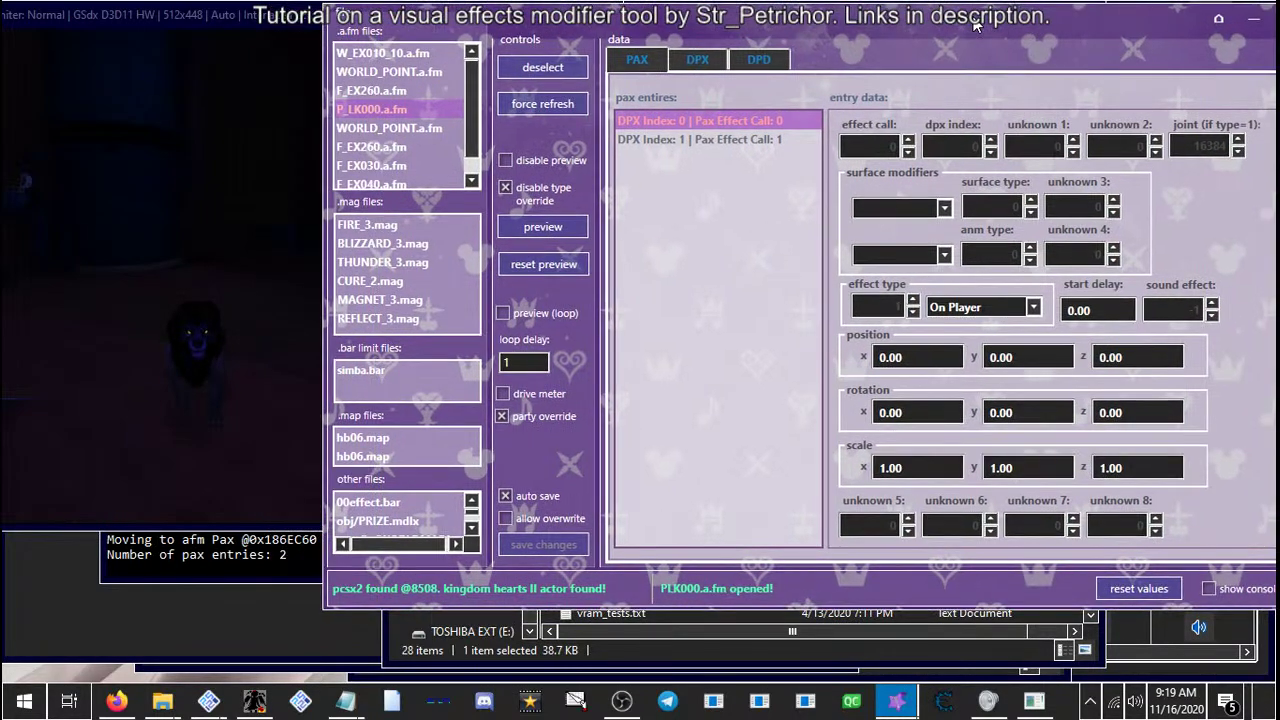
click(355, 368)
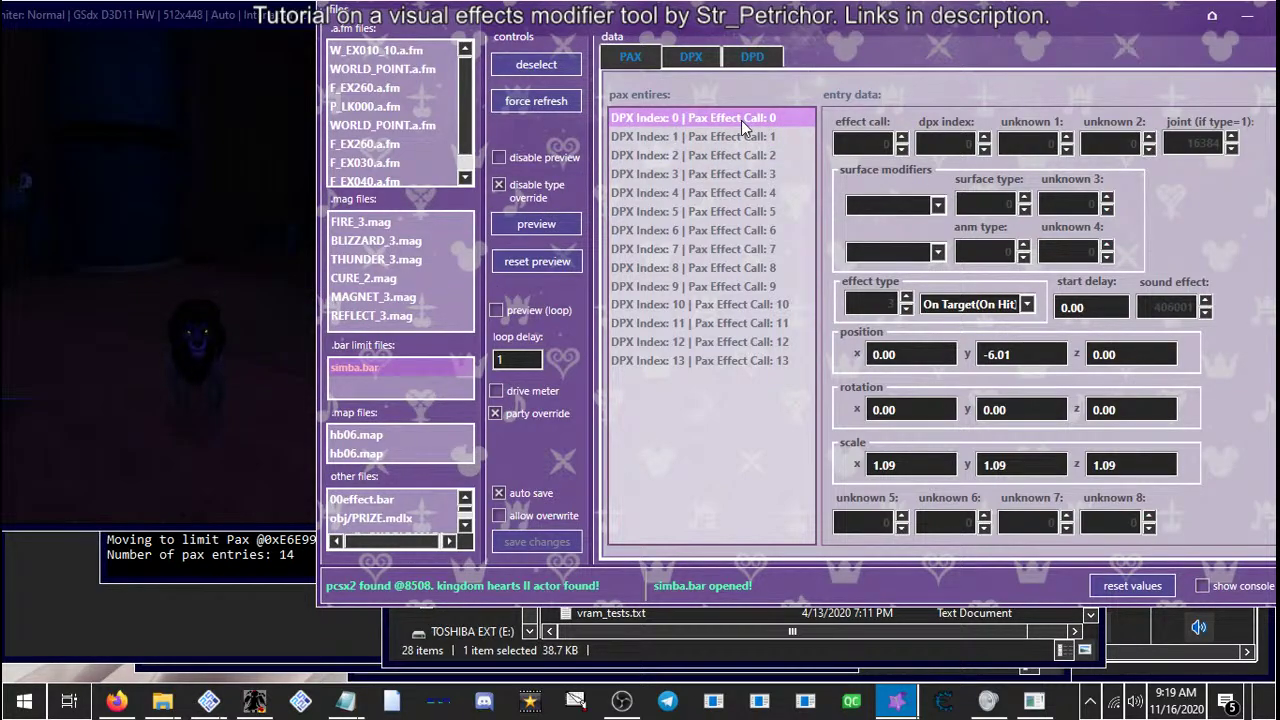
double_click(639, 118)
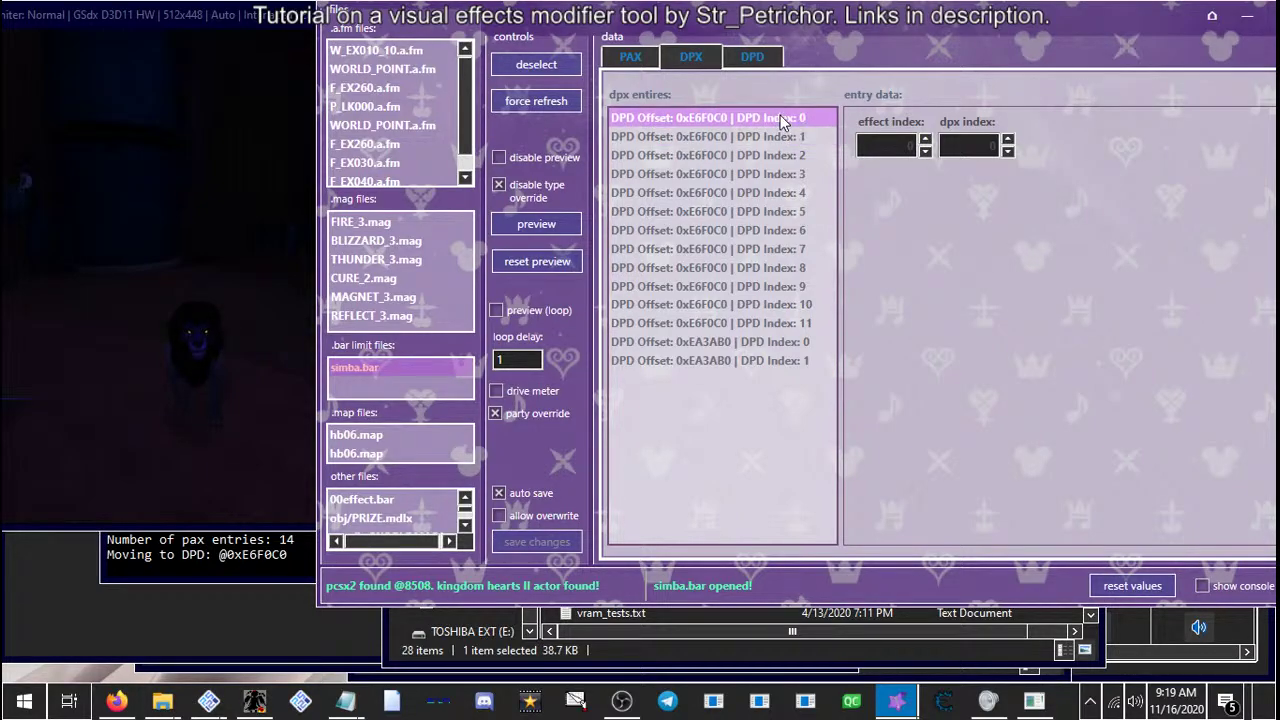
Examine the DPX entries from DPD index 1 down to the one at offset 0xEA3AB0, and return to the first entry
click(688, 138)
click(689, 155)
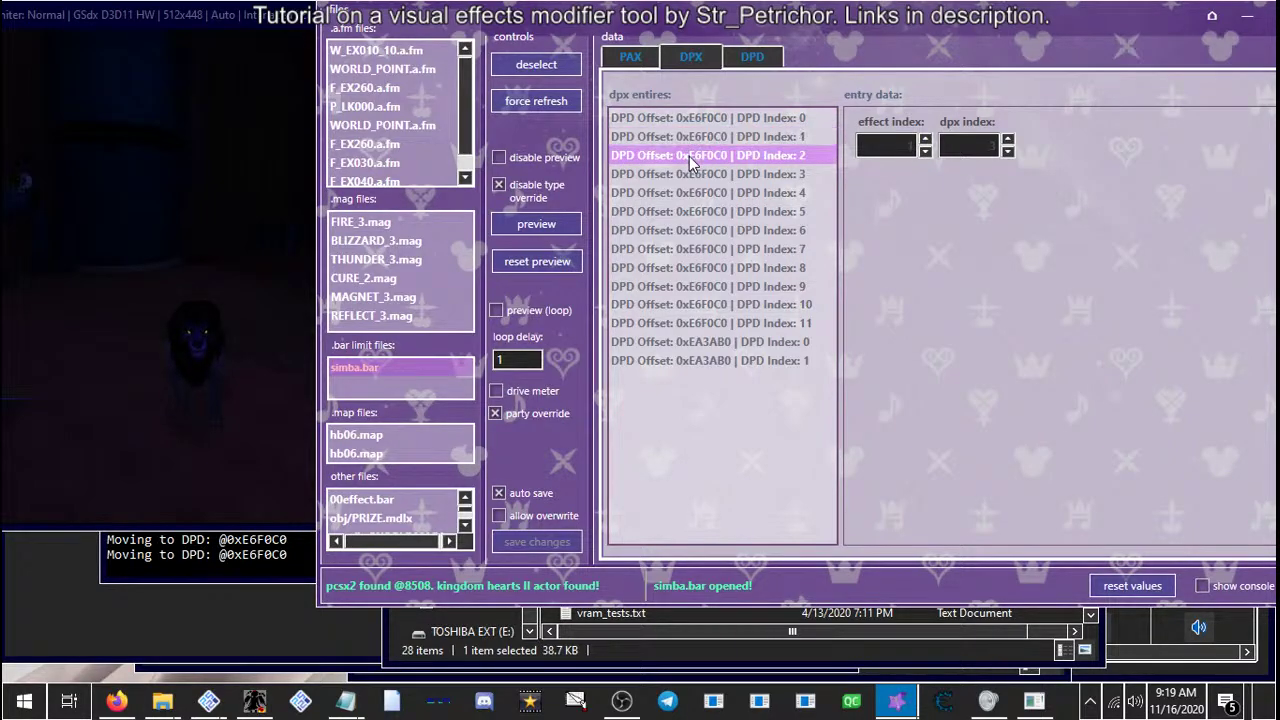
click(689, 175)
click(689, 230)
click(687, 250)
click(685, 268)
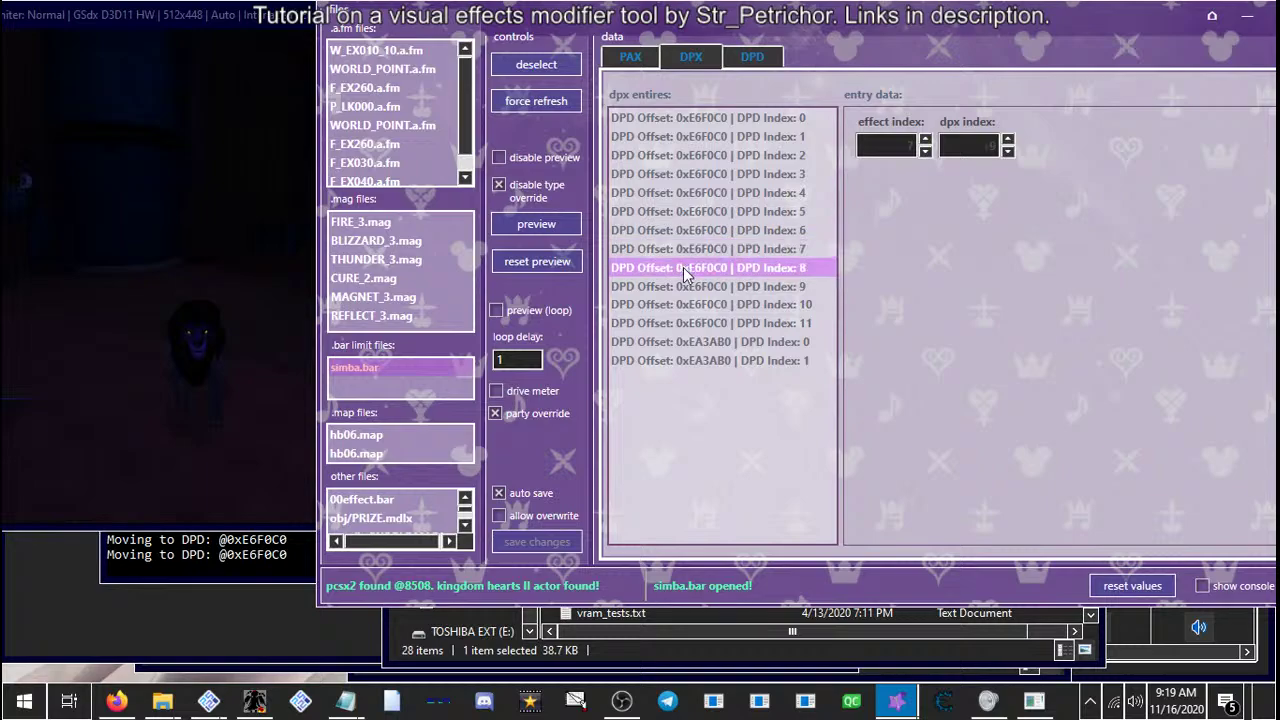
click(682, 288)
click(680, 307)
click(680, 323)
click(685, 341)
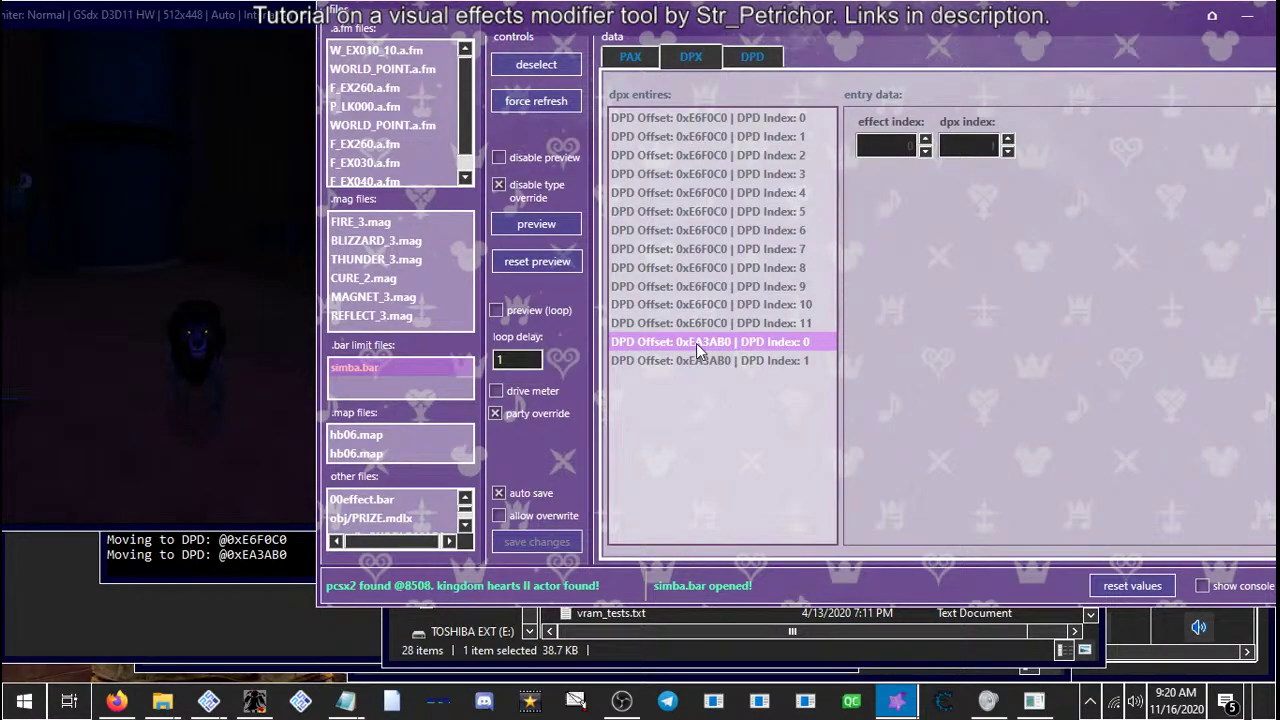
drag(696, 343, 705, 117)
click(705, 192)
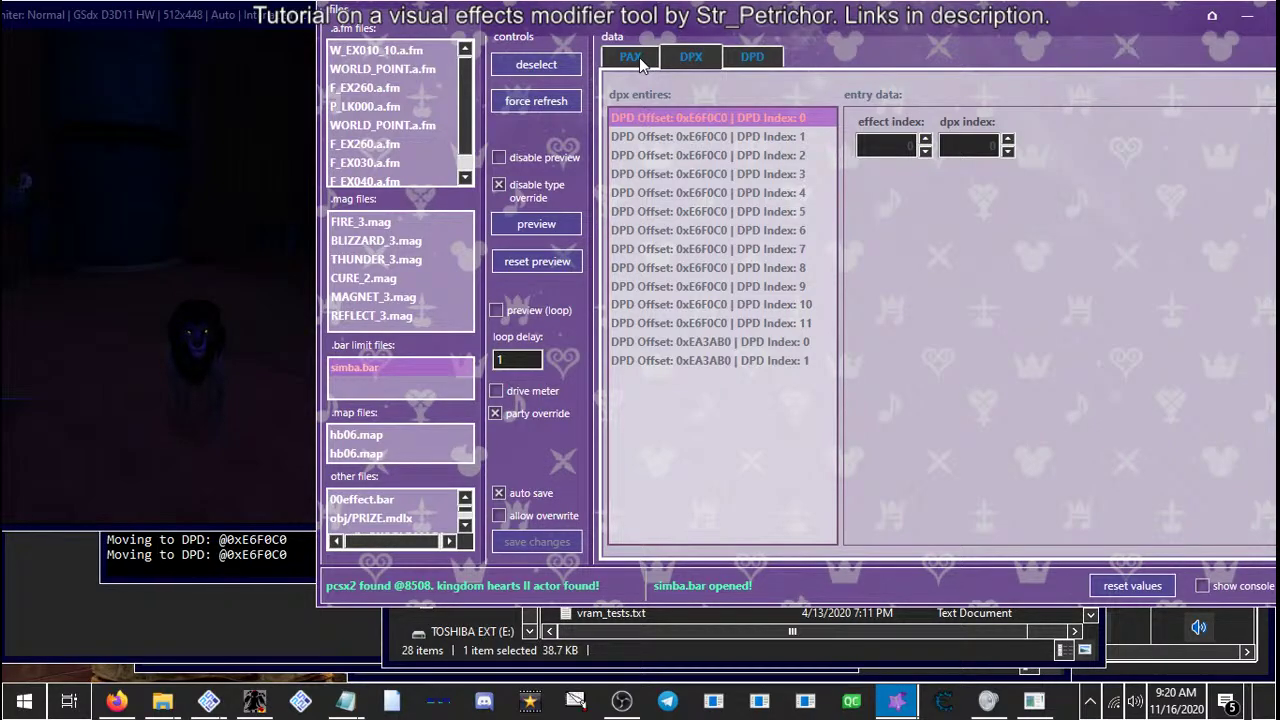
Inspect PAX effect calls 11, 12 and 13 of simba.bar, following call 12 to its linked DPX entry and back
click(632, 60)
click(678, 140)
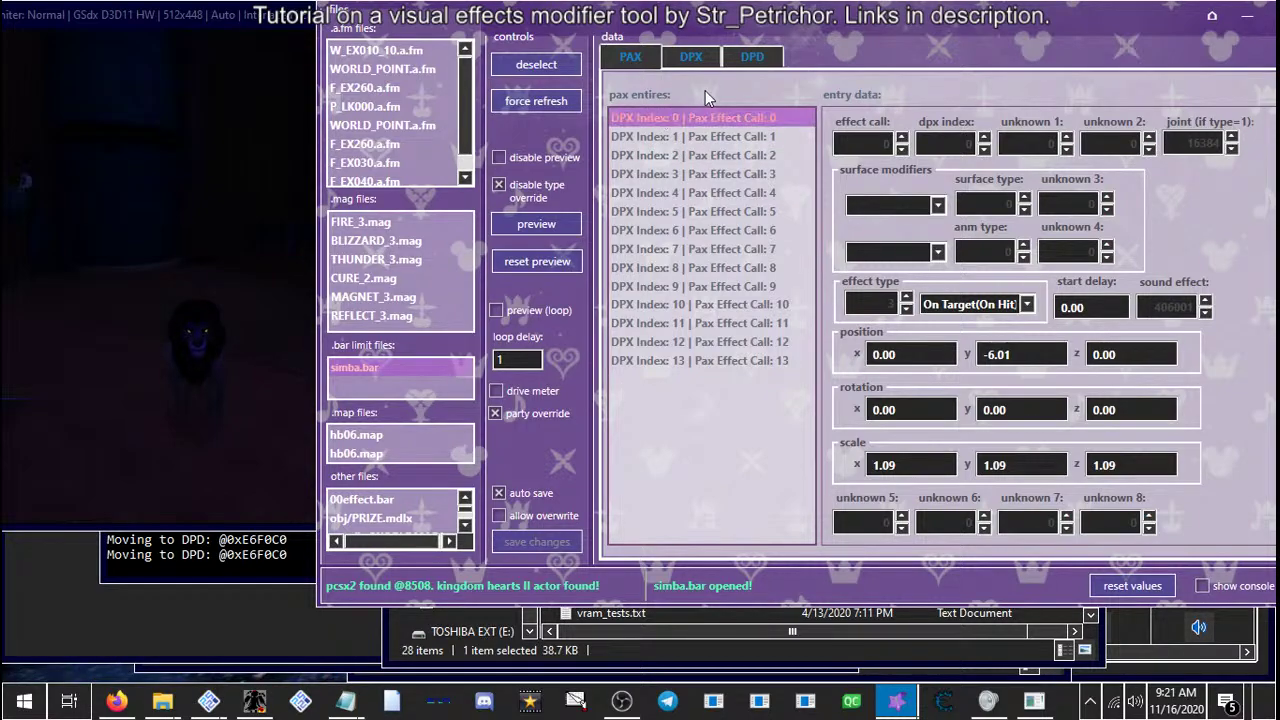
double_click(690, 324)
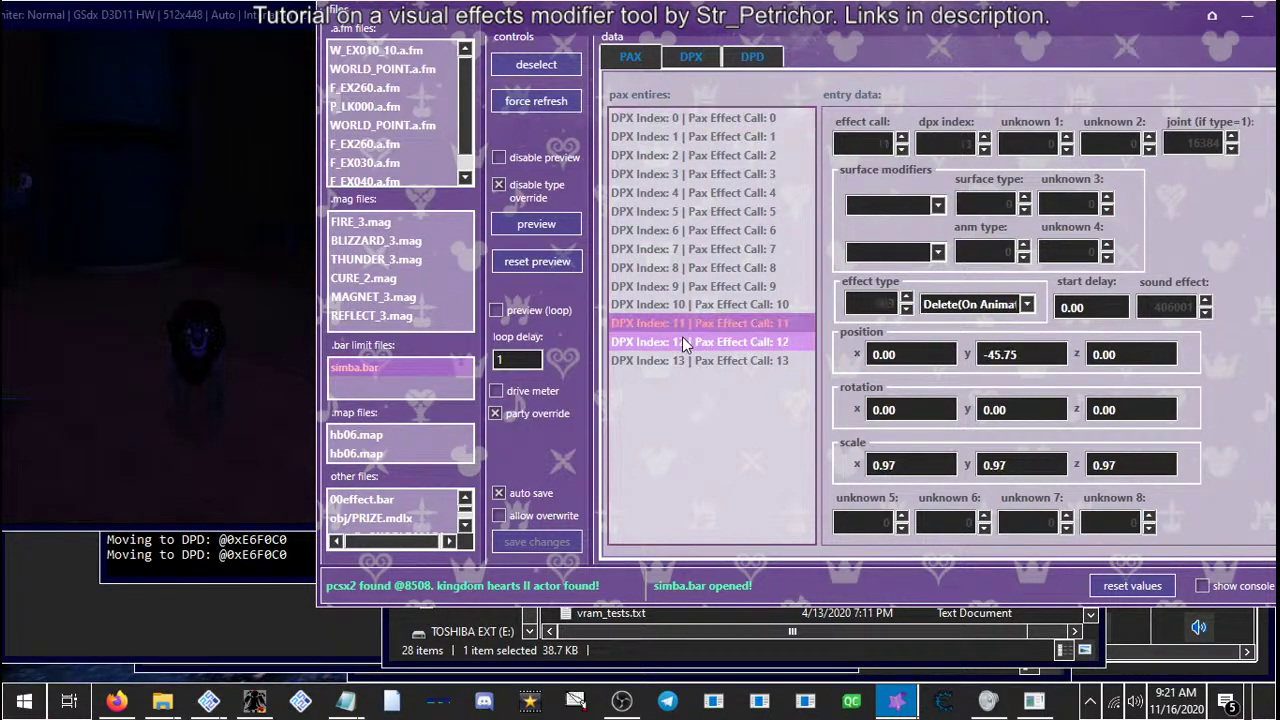
click(658, 341)
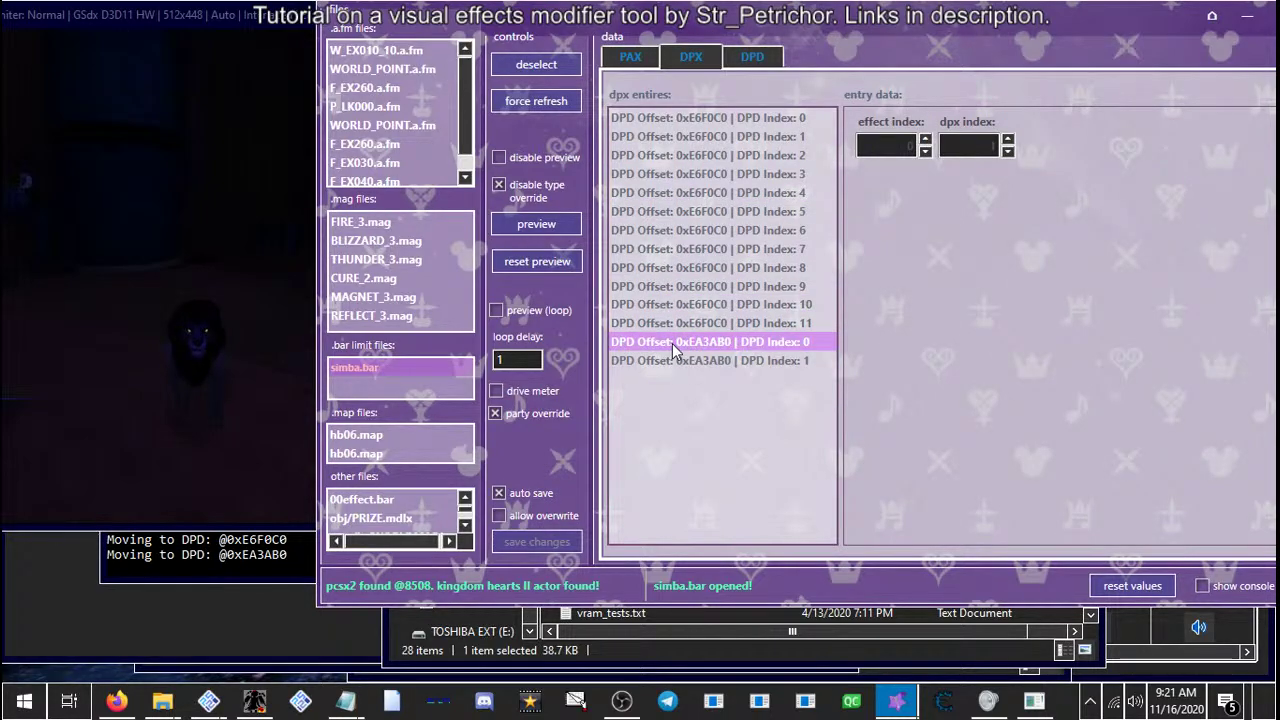
double_click(672, 343)
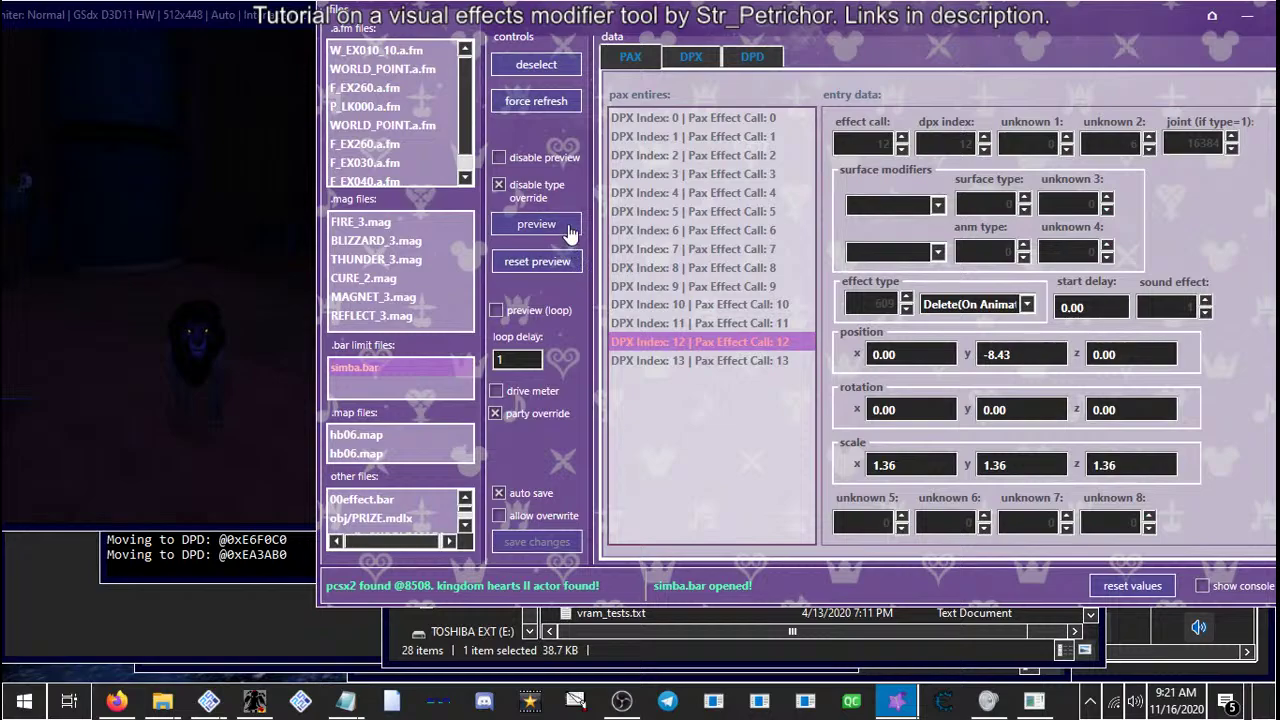
click(697, 360)
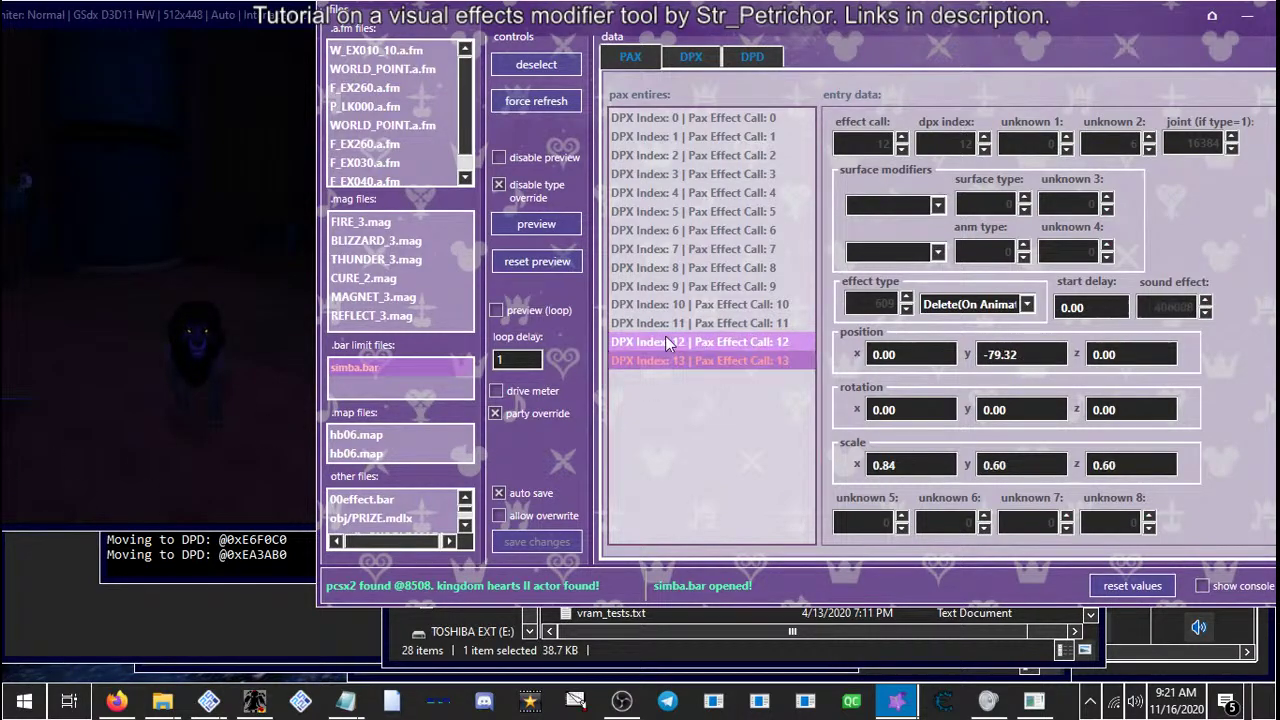
Follow PAX effect call 13 to its linked DPX entry and inspect the neighbouring entries at offsets 0xE6F0C0 and 0xEA3AB0
double_click(645, 362)
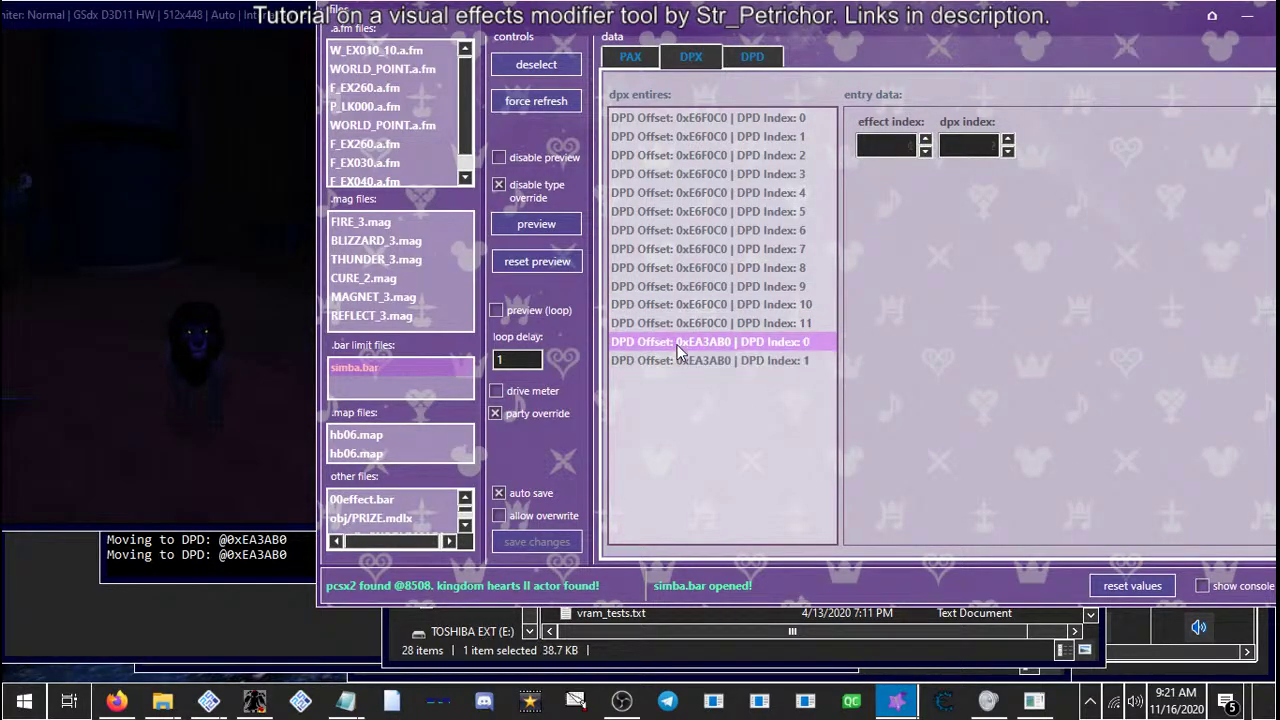
click(674, 341)
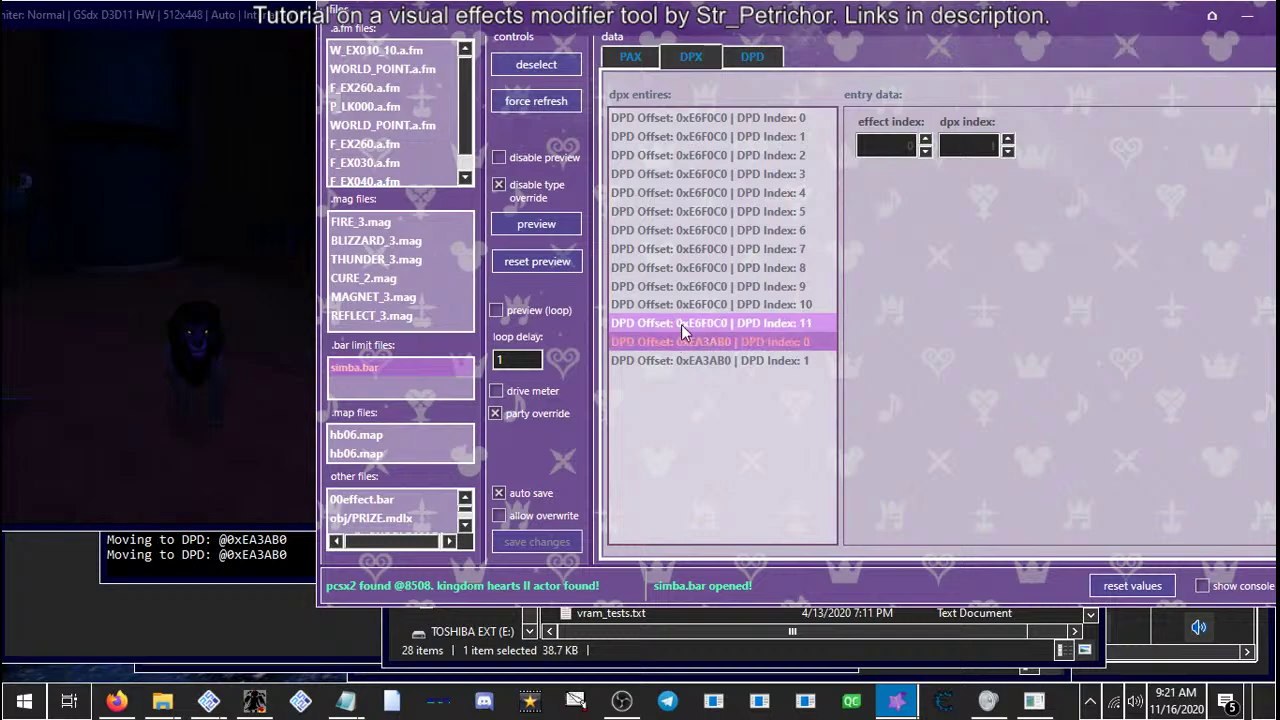
double_click(683, 323)
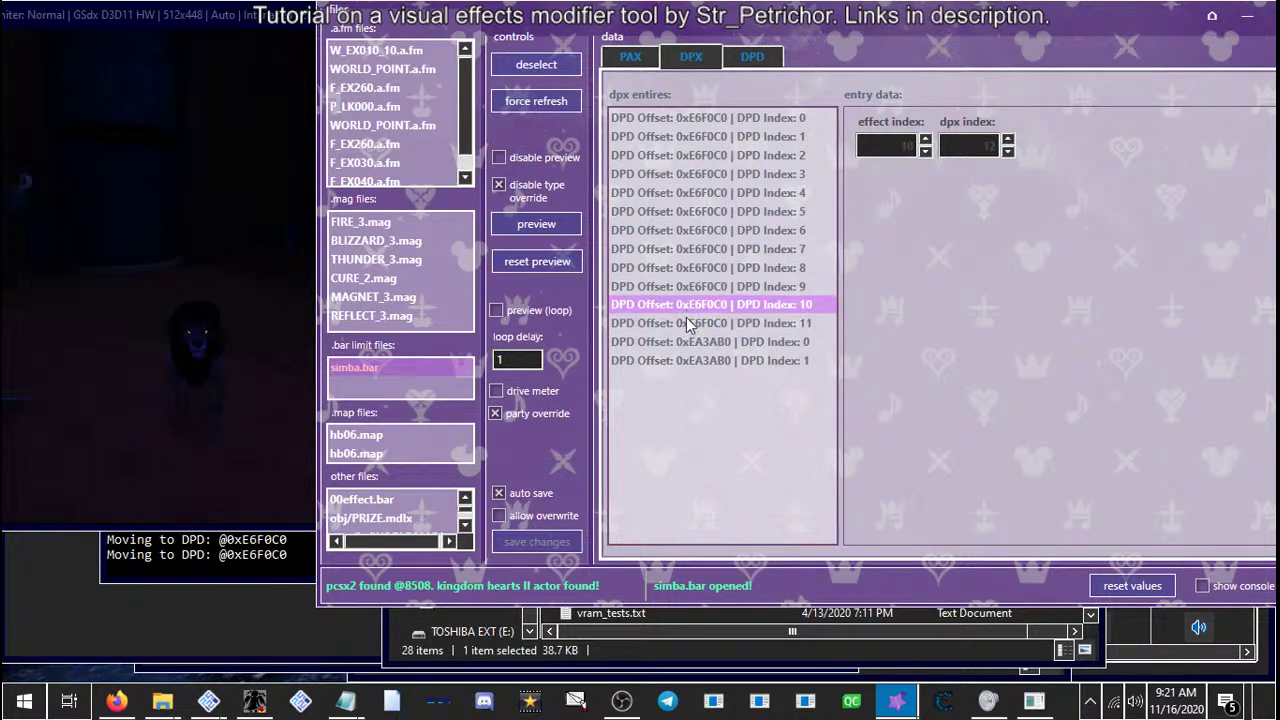
click(686, 341)
click(672, 360)
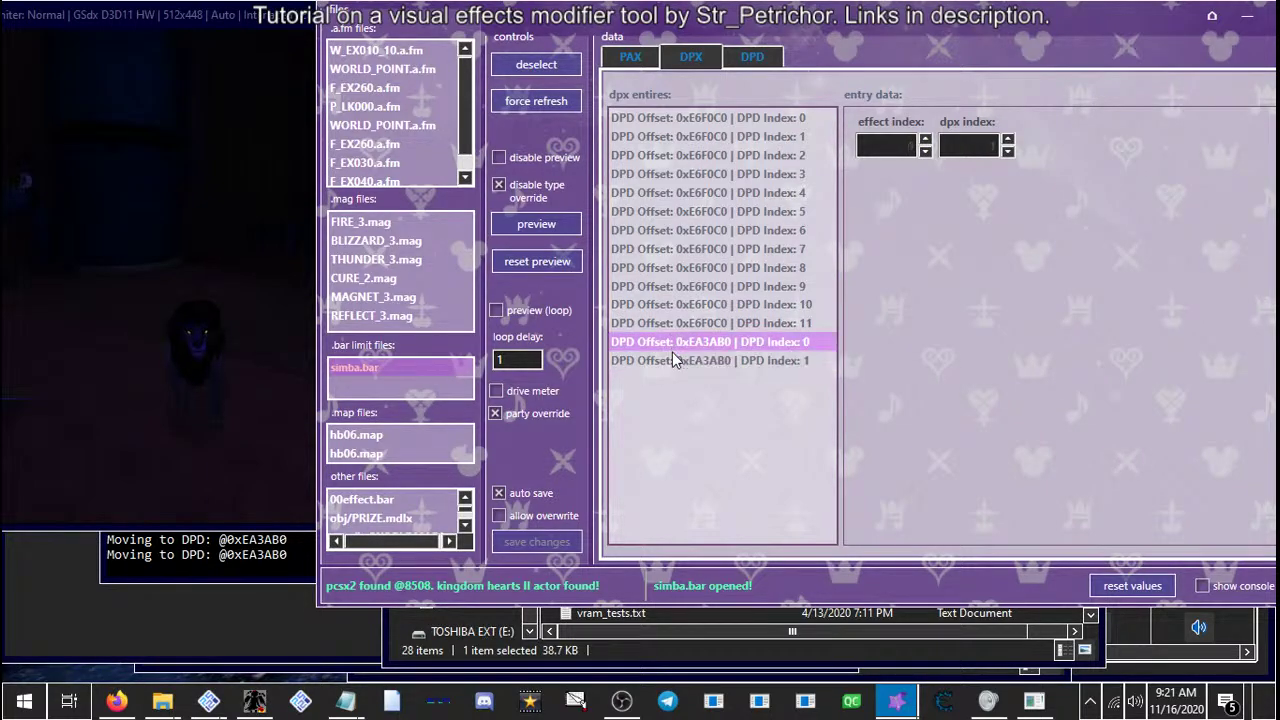
Return to simba.bar's PAX entries and go through the effect calls from 0 down to 10
click(630, 58)
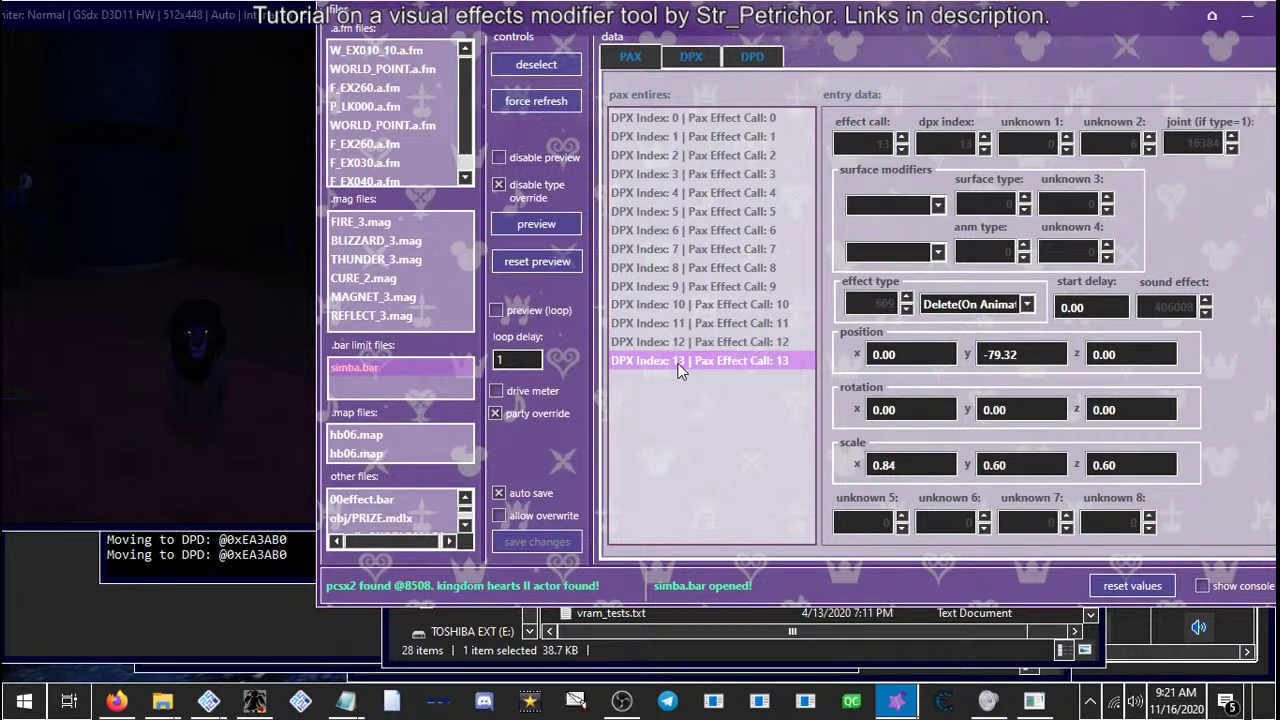
click(675, 137)
click(657, 117)
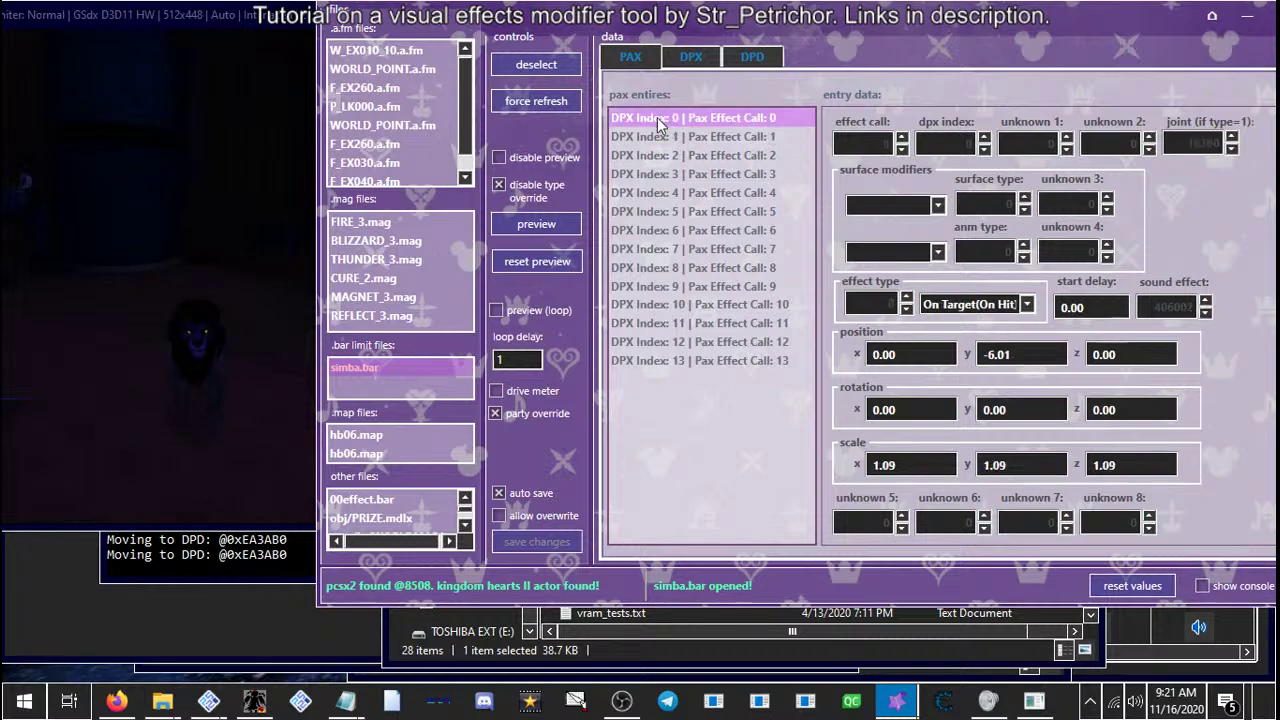
click(672, 139)
drag(672, 139, 676, 291)
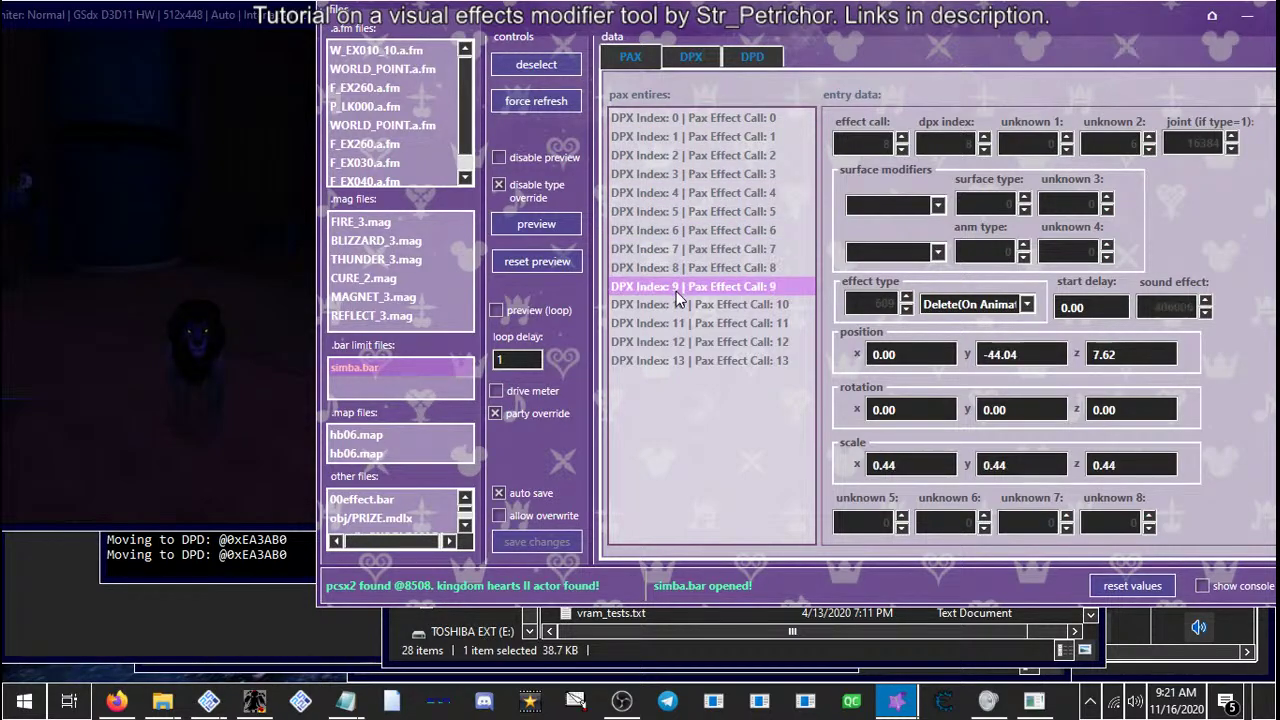
click(681, 309)
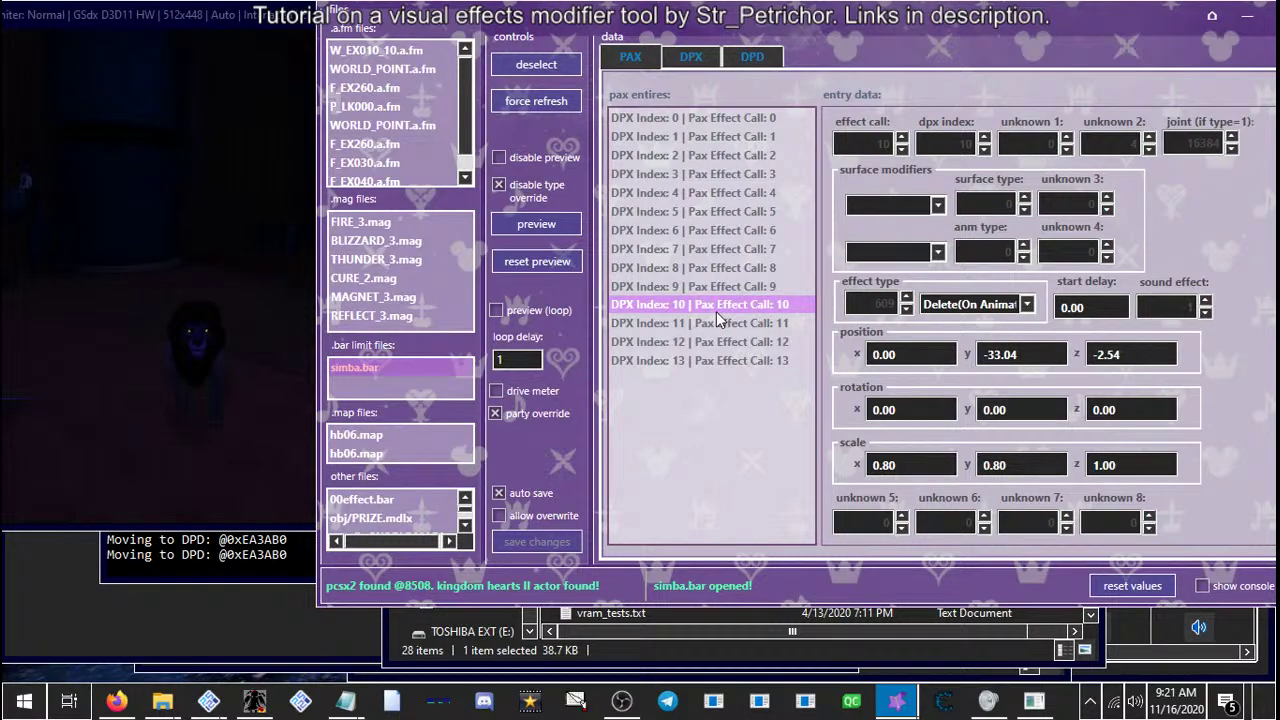
Reopen P_LK000.a.fm to view its PAX entries, and close the effect editor
click(360, 108)
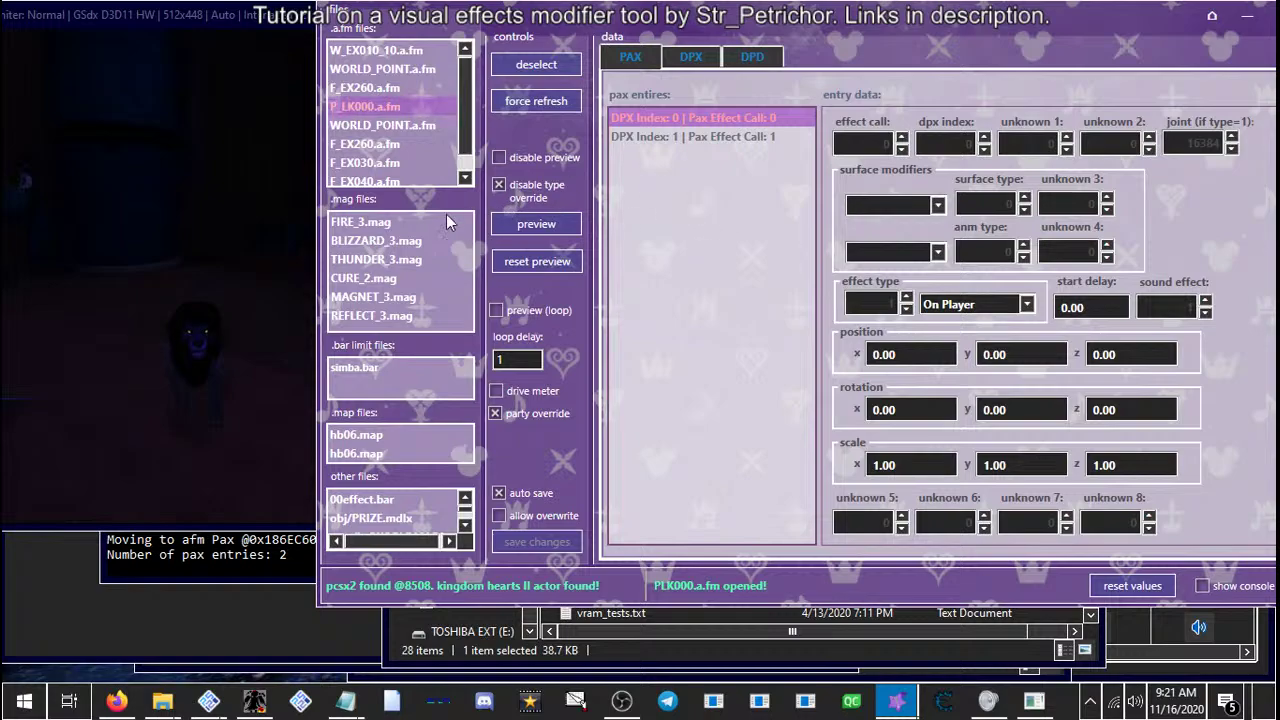
scroll(430, 102, down, 1)
scroll(418, 122, up, 1)
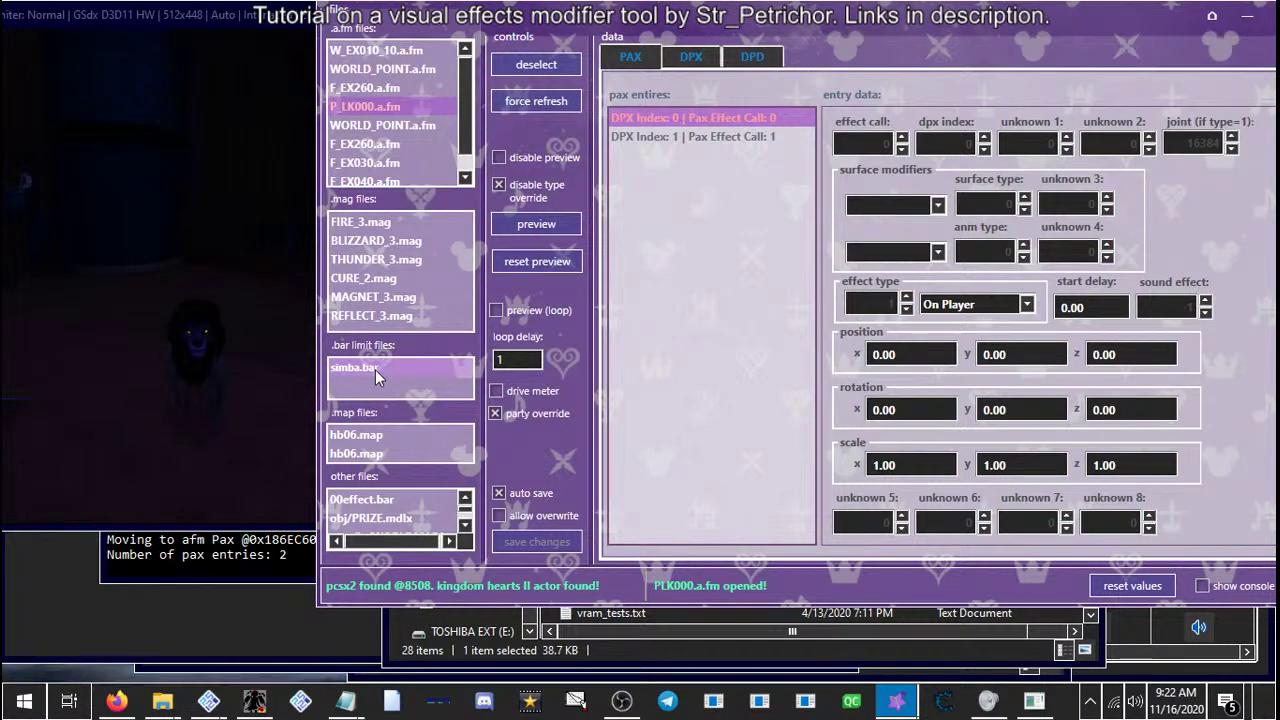
drag(1134, 22, 1098, 16)
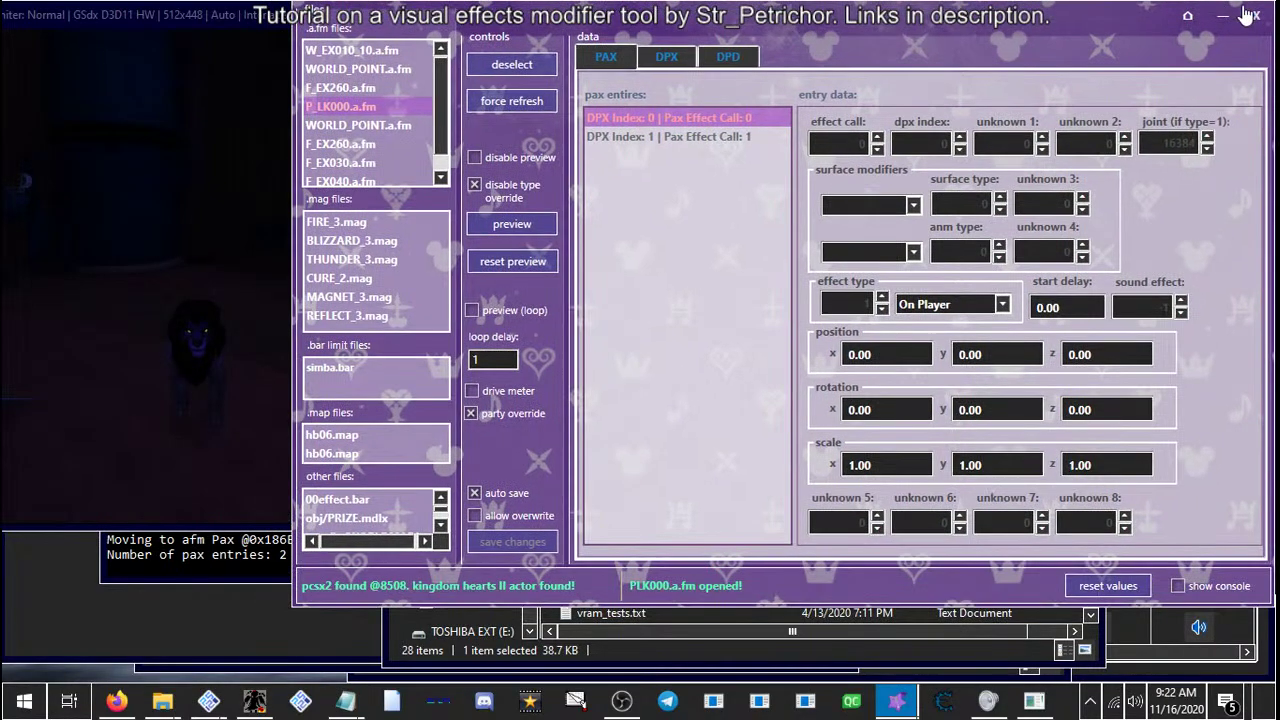
click(1257, 18)
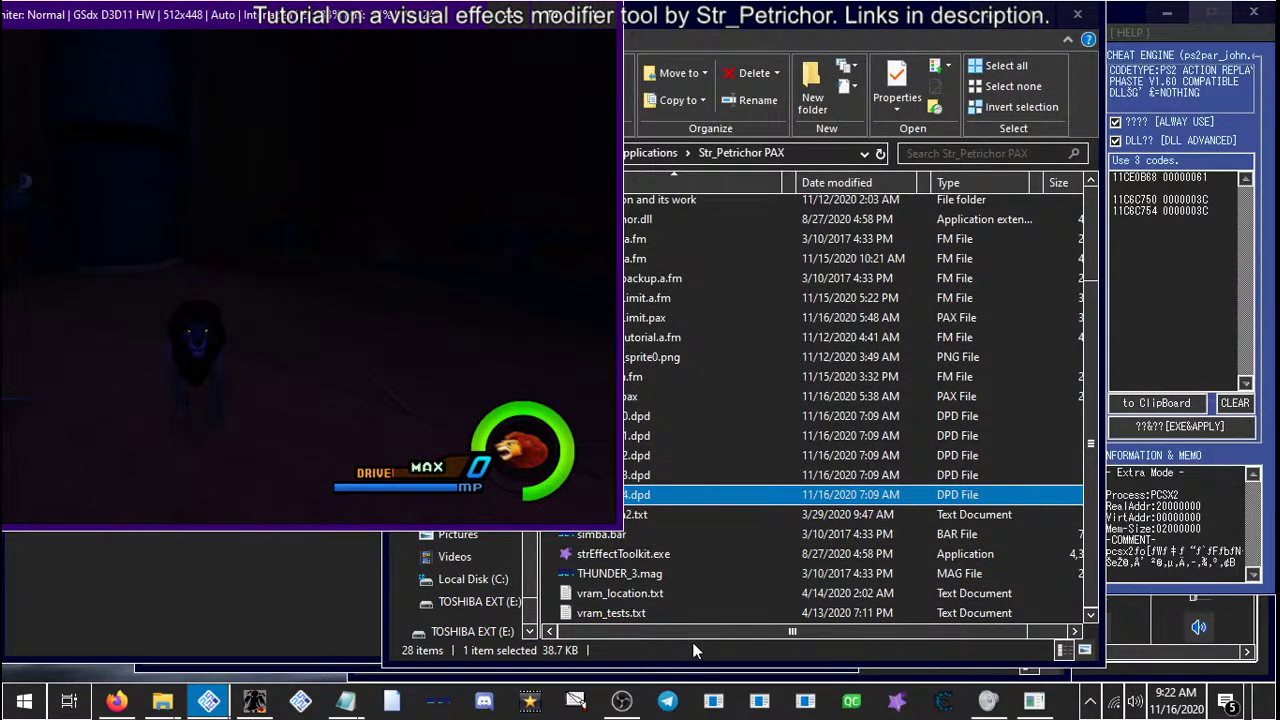
Switch to the Simba Boss folder in File Explorer and copy P_LK000.a.fm and P_LK000 Limit.a.fm
mouse_move(162, 700)
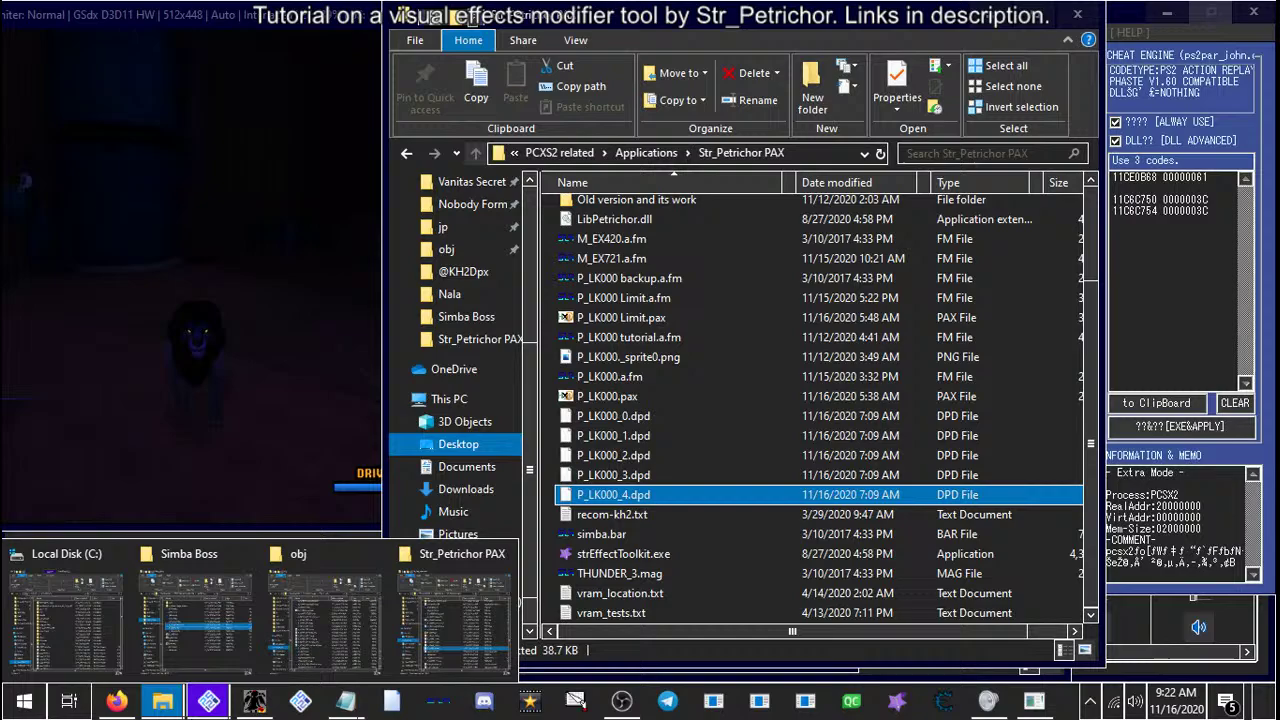
click(189, 606)
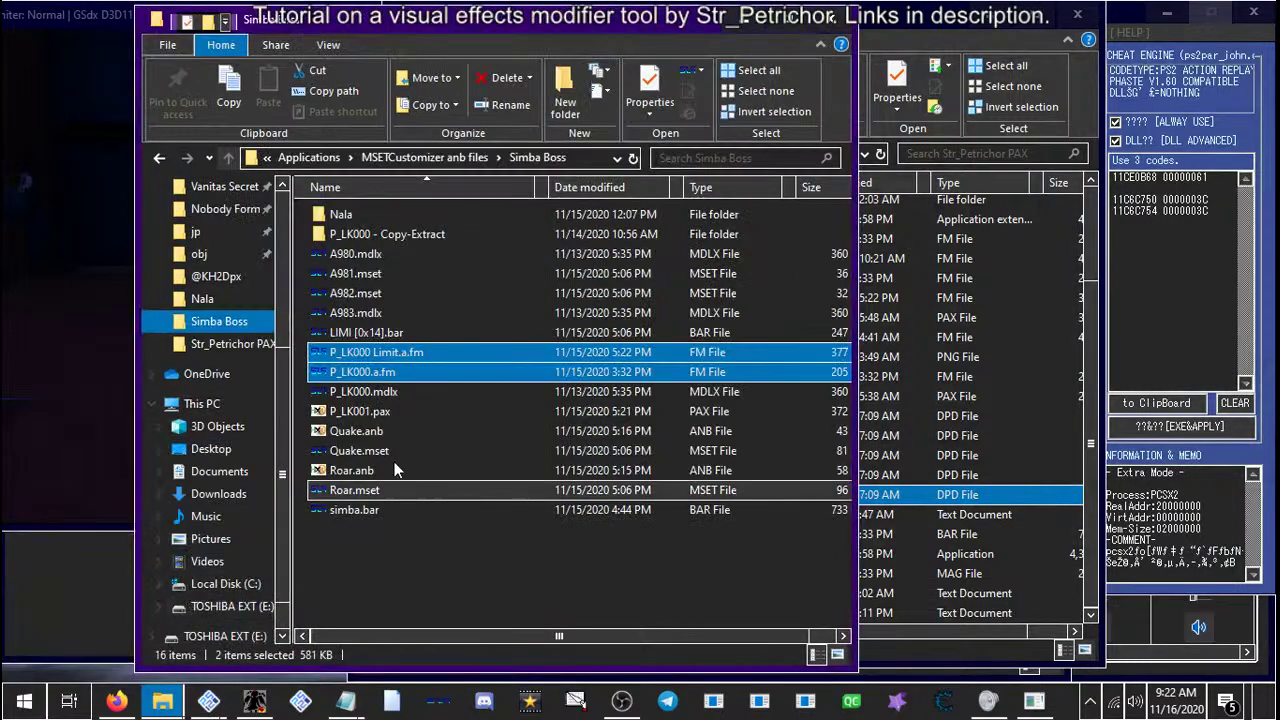
click(395, 394)
click(368, 372)
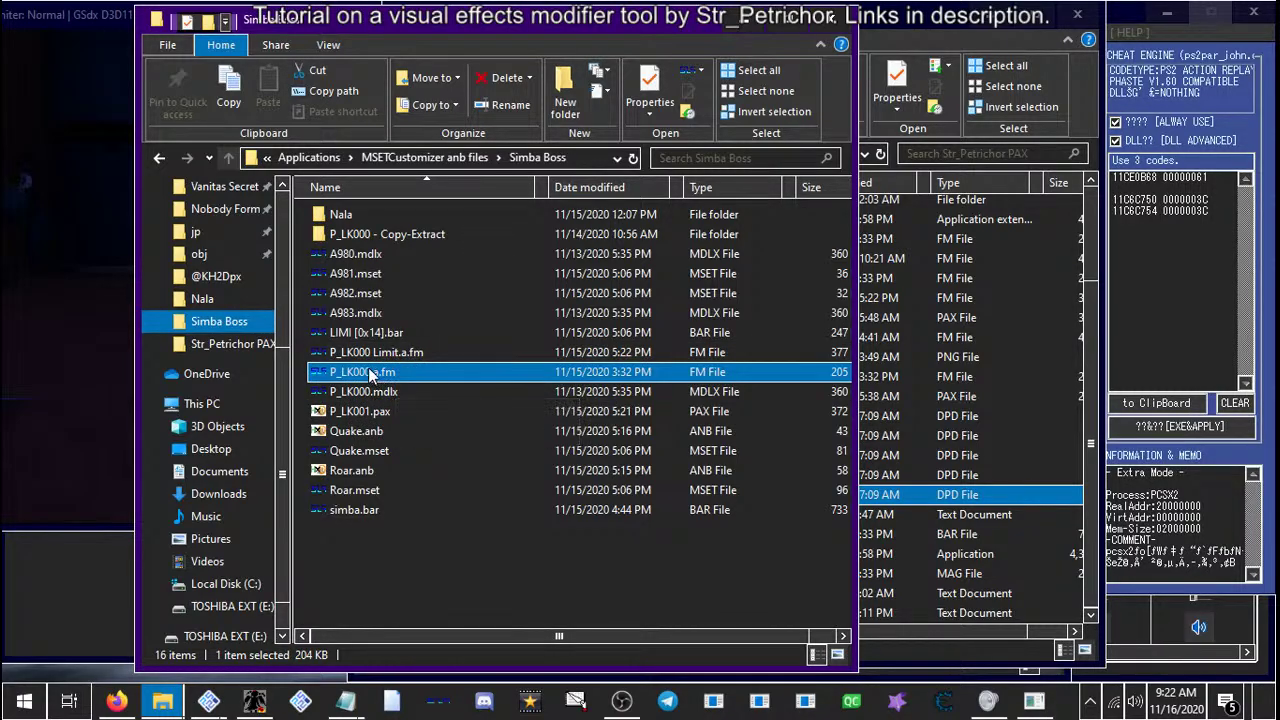
ctrl+click(380, 352)
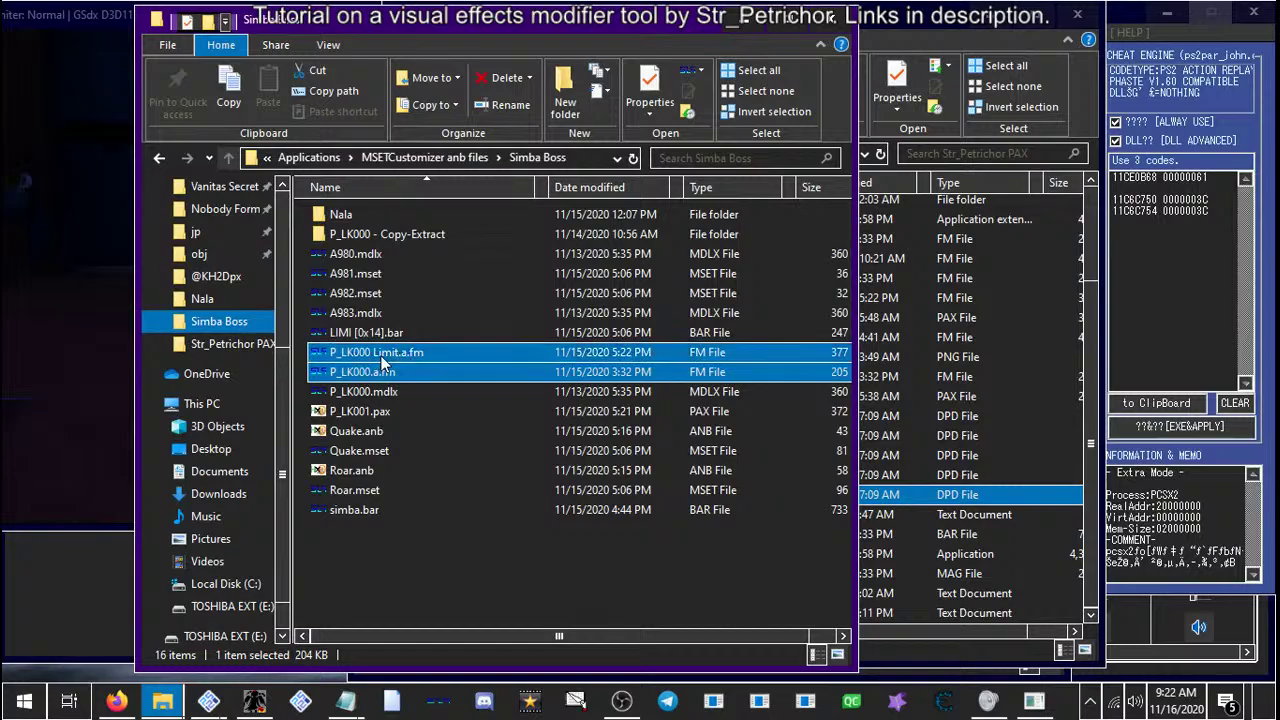
key(ctrl+c)
Delete P_LK000_0.dpd through P_LK000_4.dpd from the Str_Petrichor PAX folder and paste the copied files there, replacing the existing ones
click(932, 658)
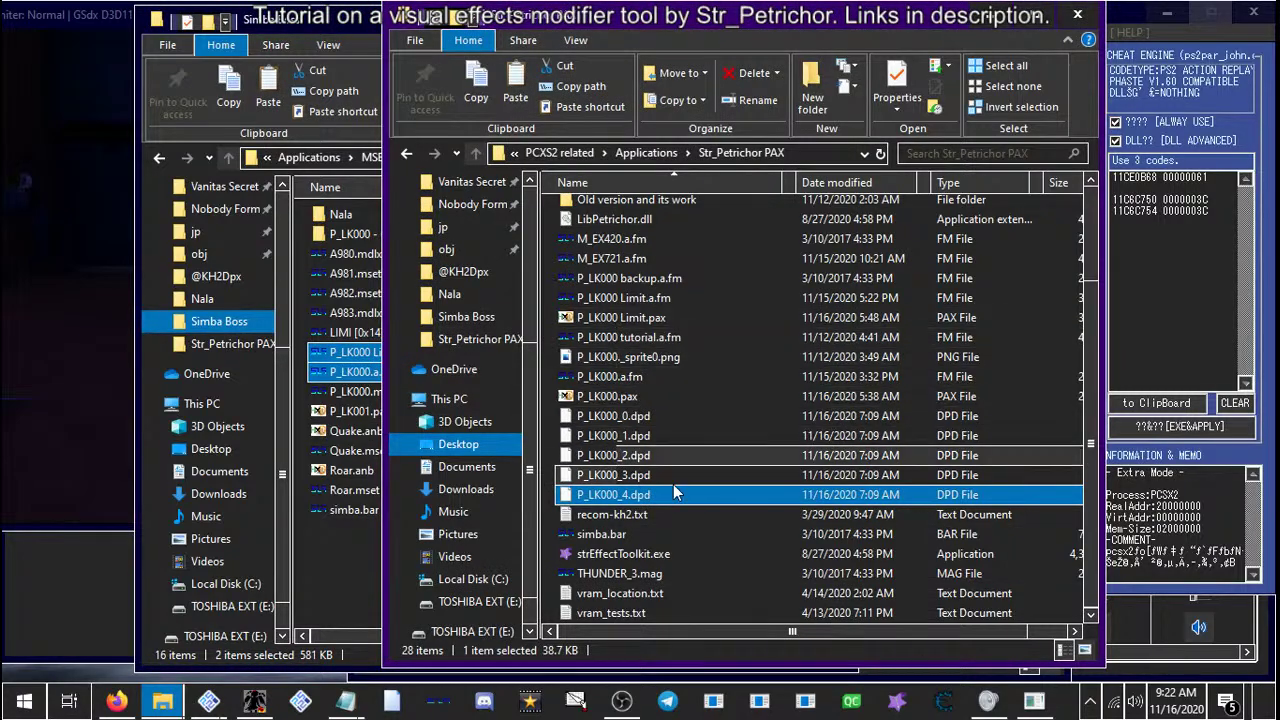
click(554, 507)
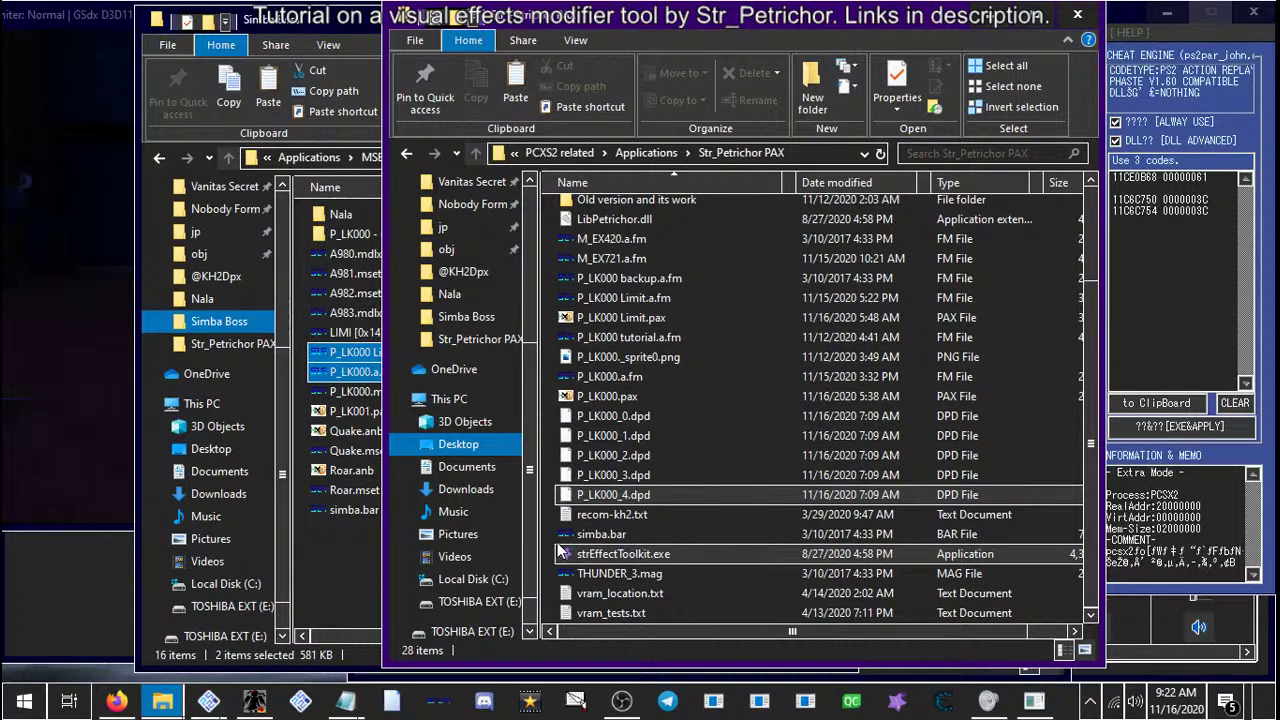
drag(552, 496, 557, 406)
key(Delete)
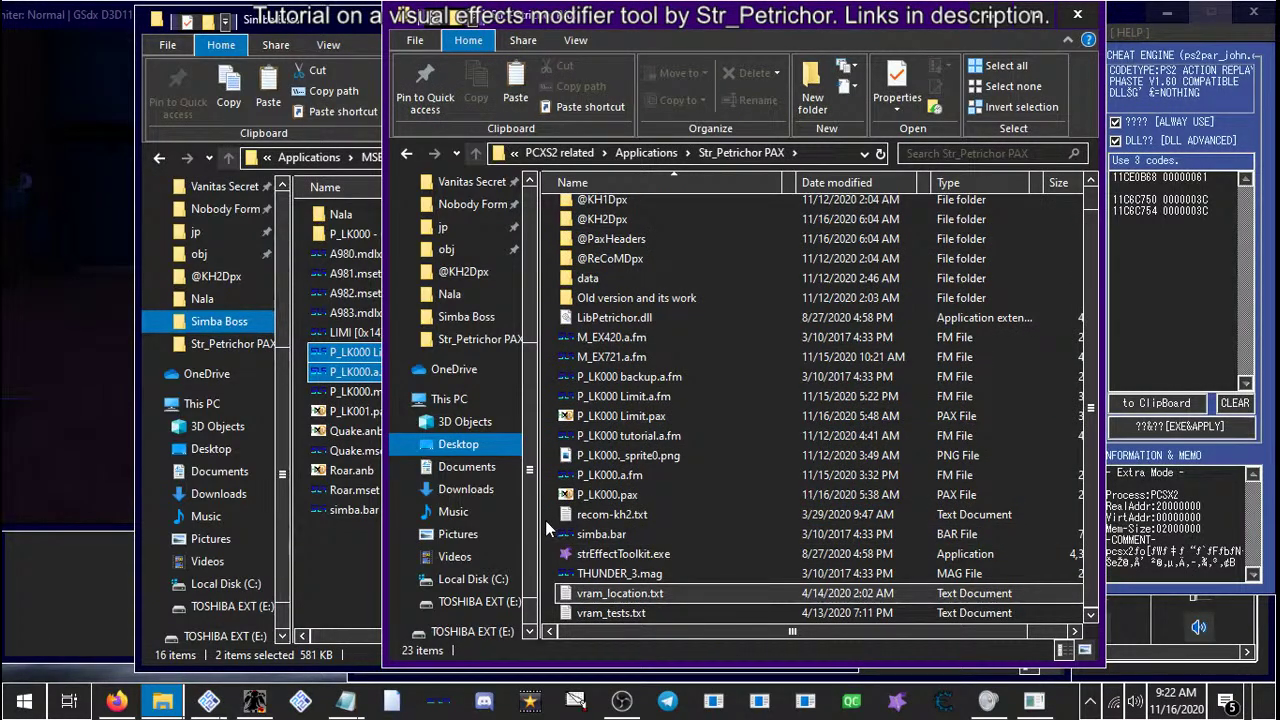
key(ctrl+v)
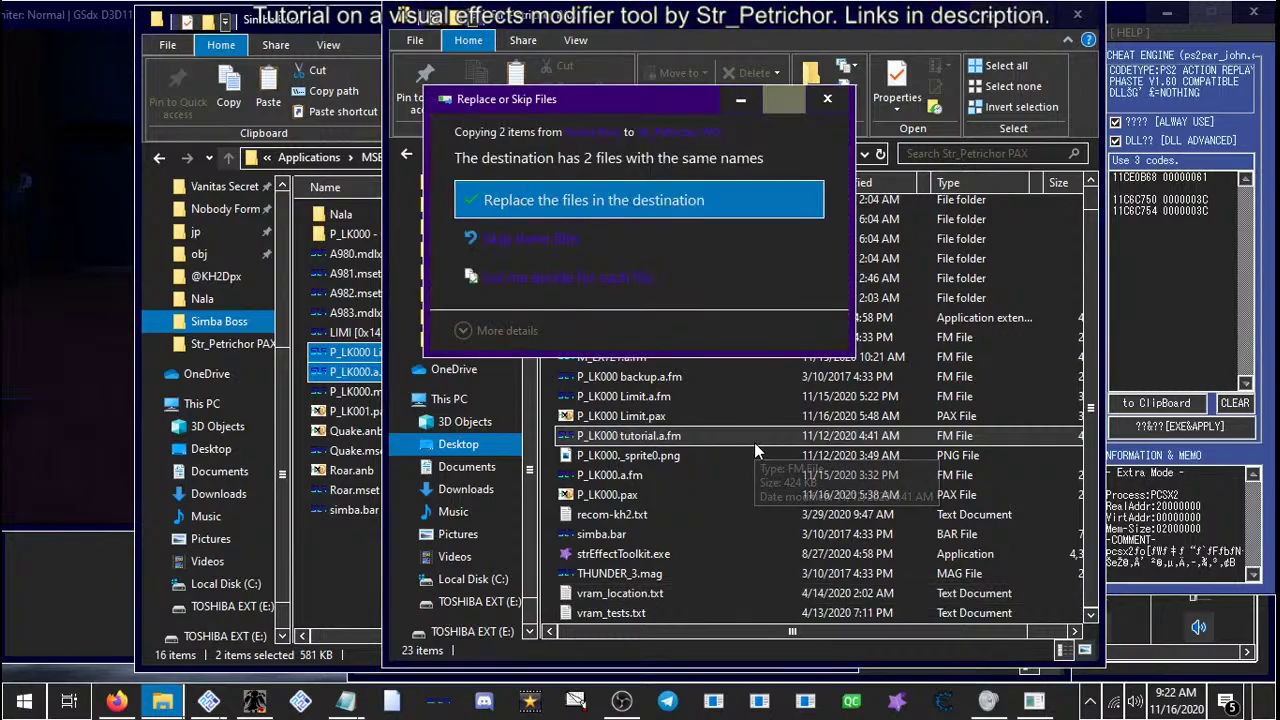
click(590, 200)
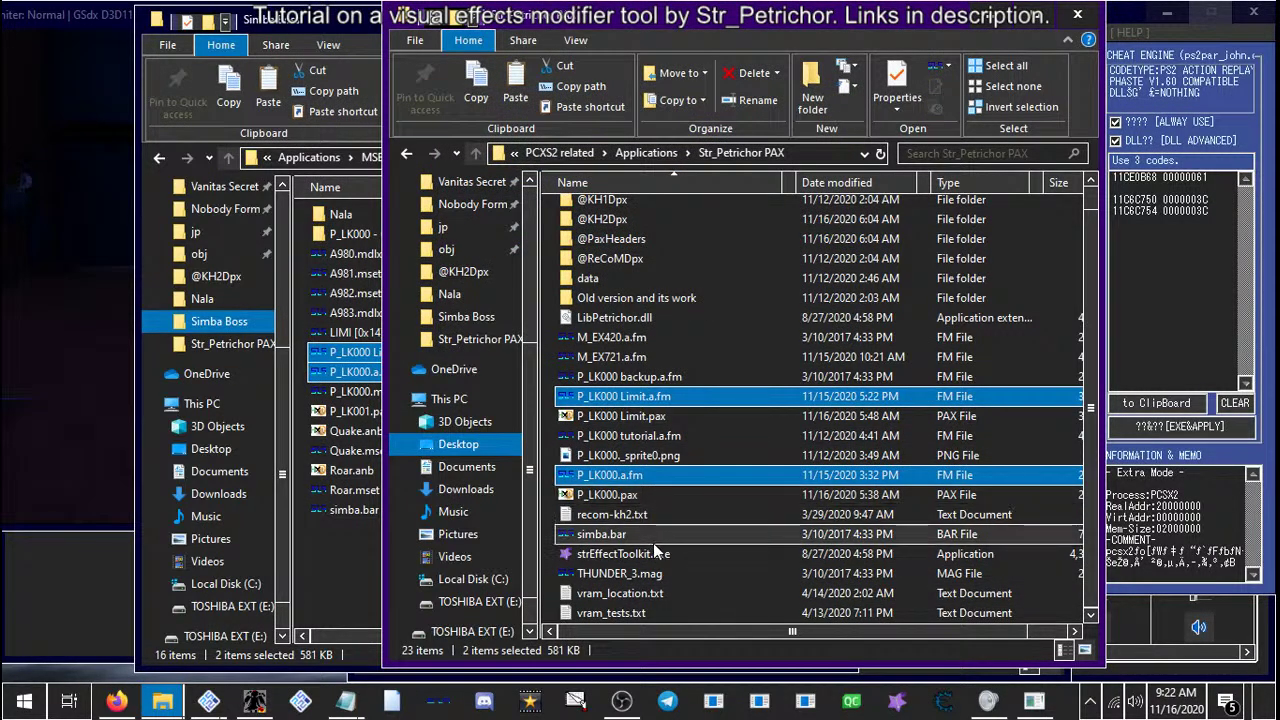
Launch strEffectToolkit.exe and extract the PAX from P_LK000.a.fm with the Extract/Replace PAX tools
click(642, 560)
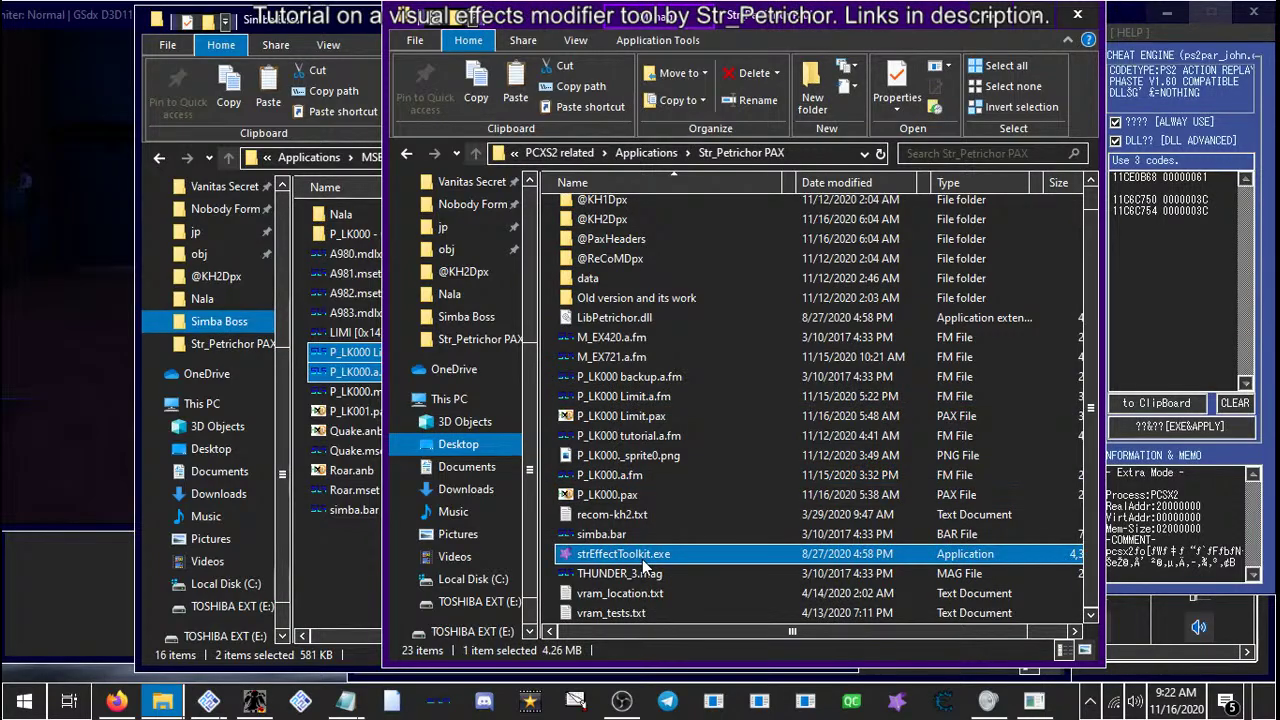
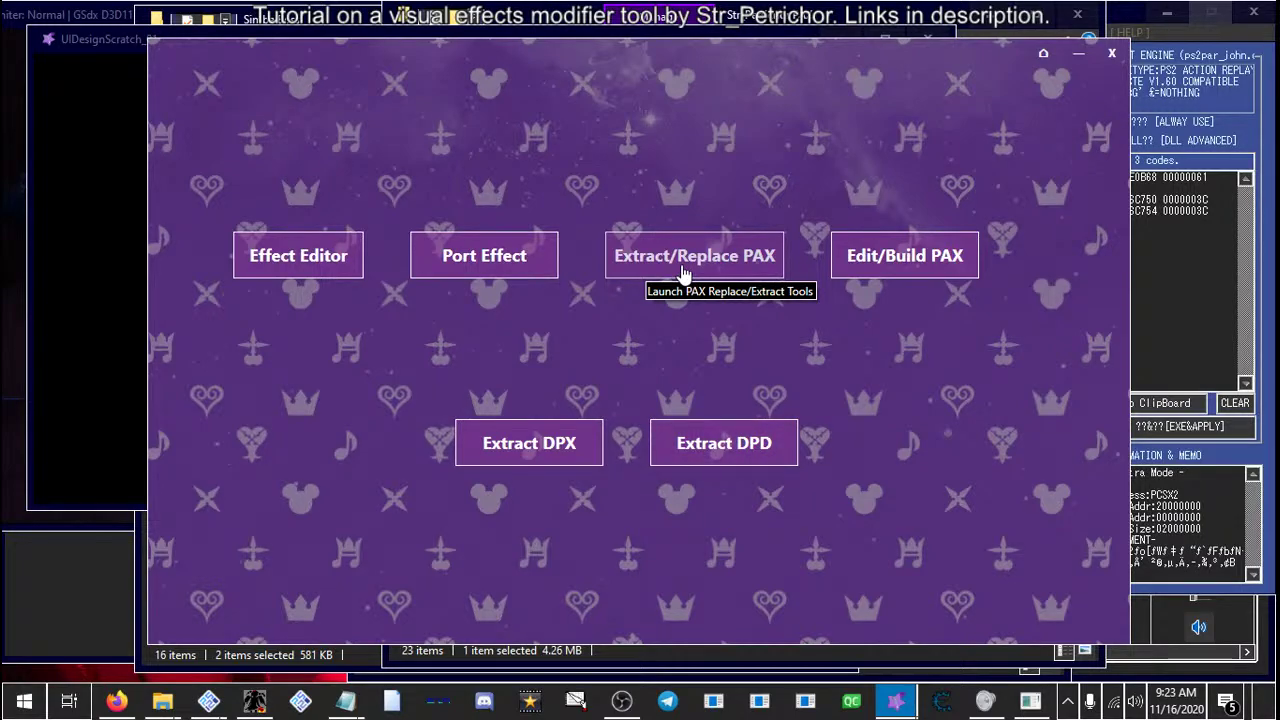
click(683, 262)
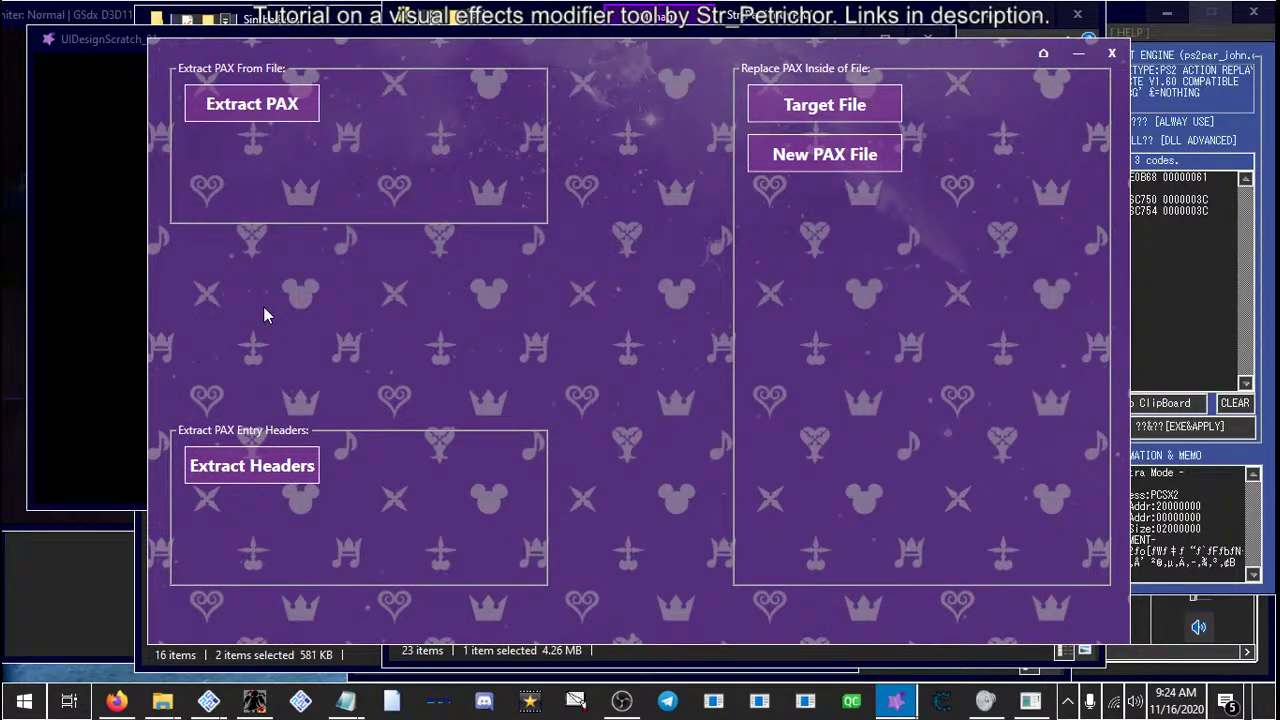
click(279, 110)
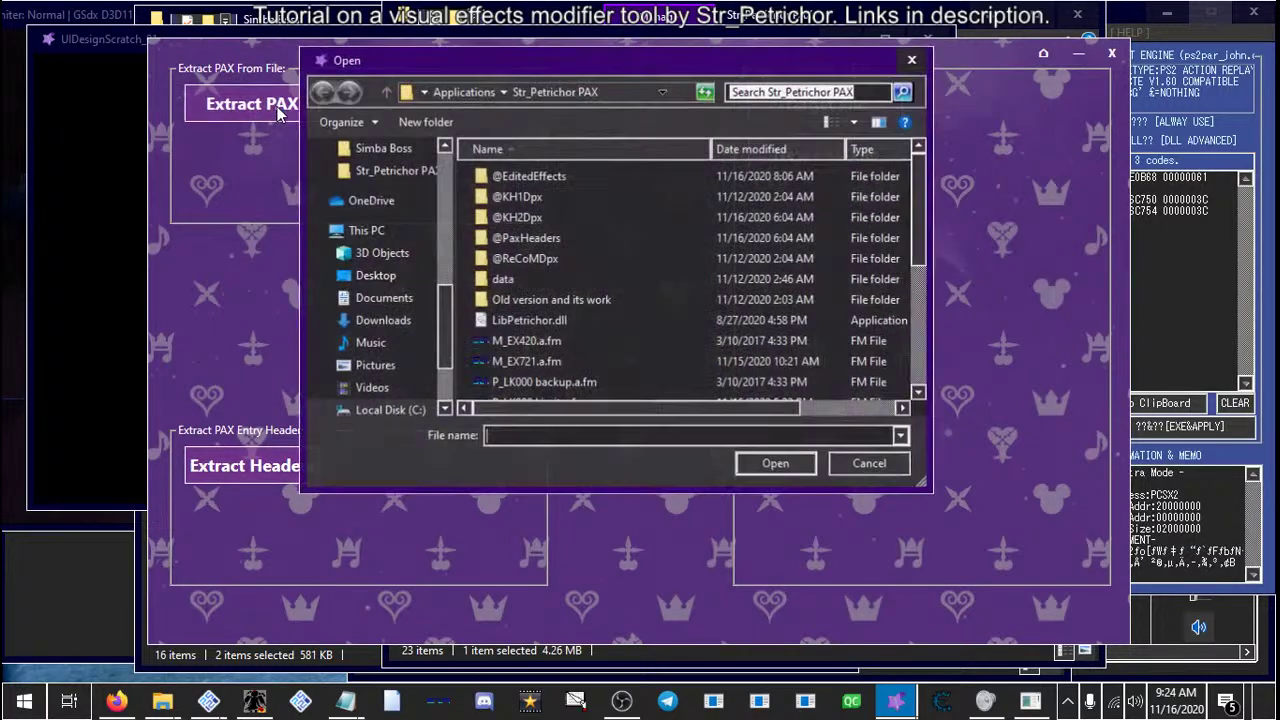
scroll(545, 250, down, 4)
scroll(618, 356, up, 1)
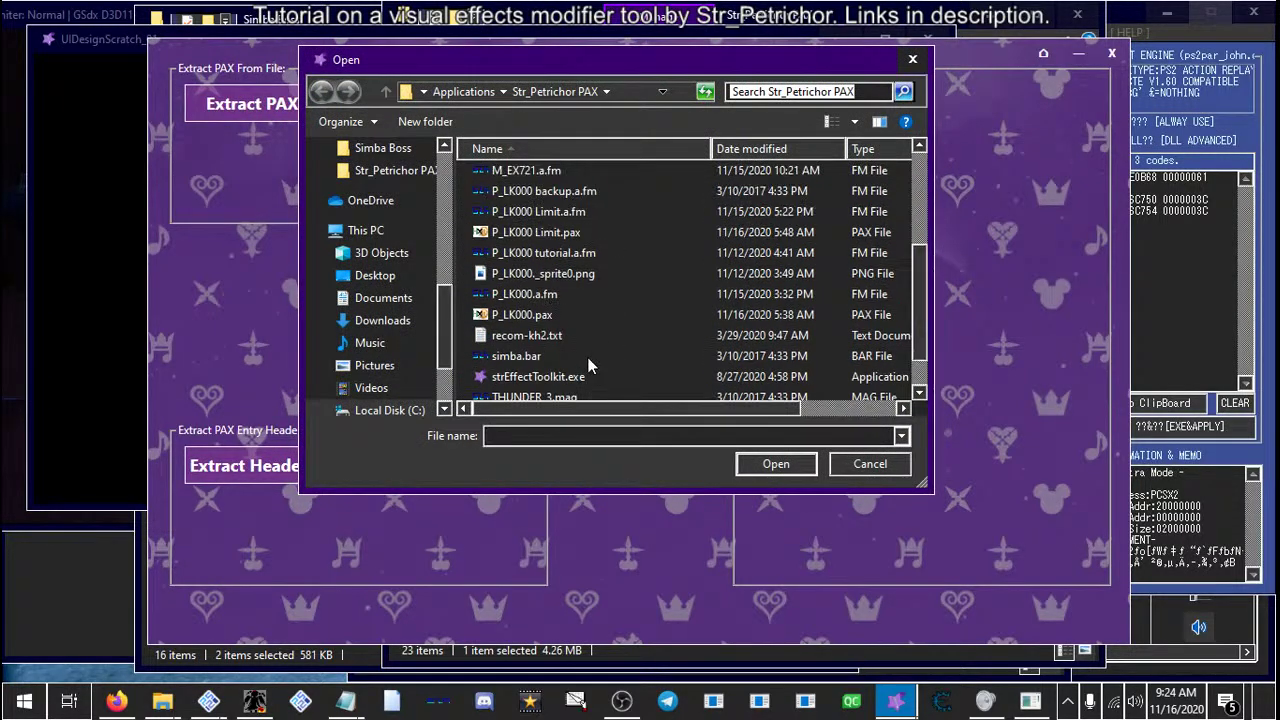
click(588, 356)
scroll(560, 362, up, 1)
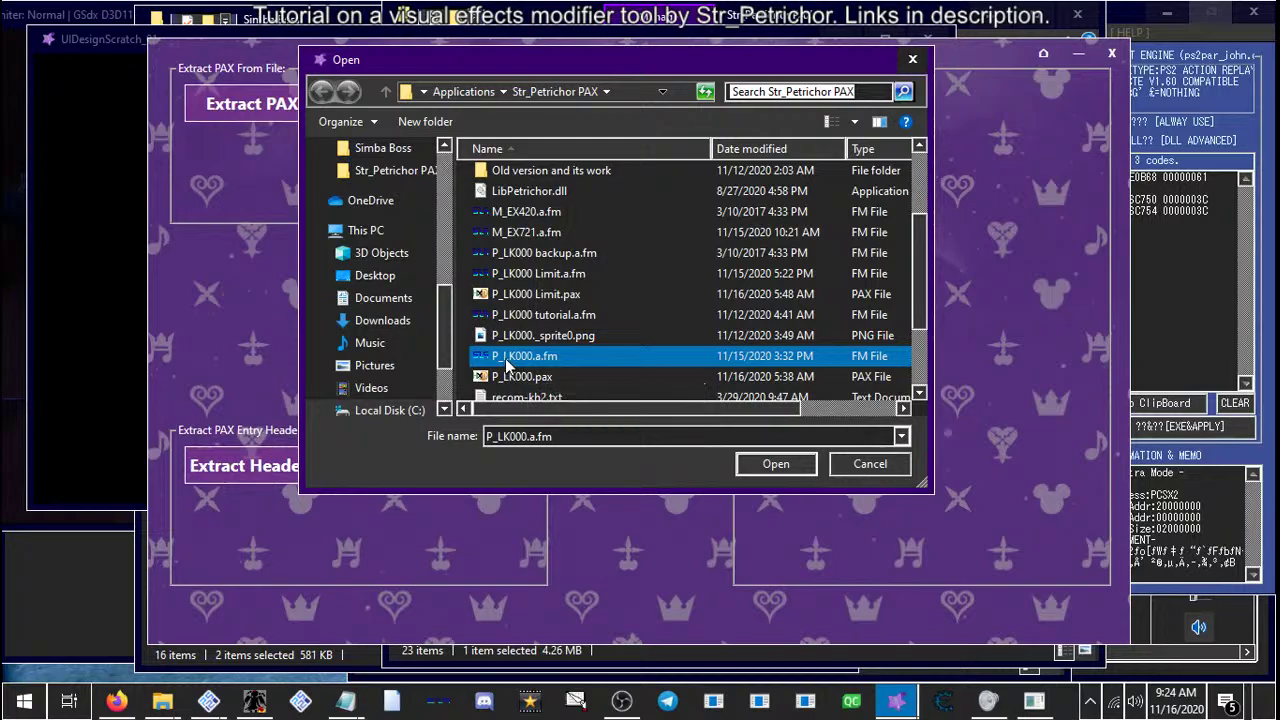
click(773, 464)
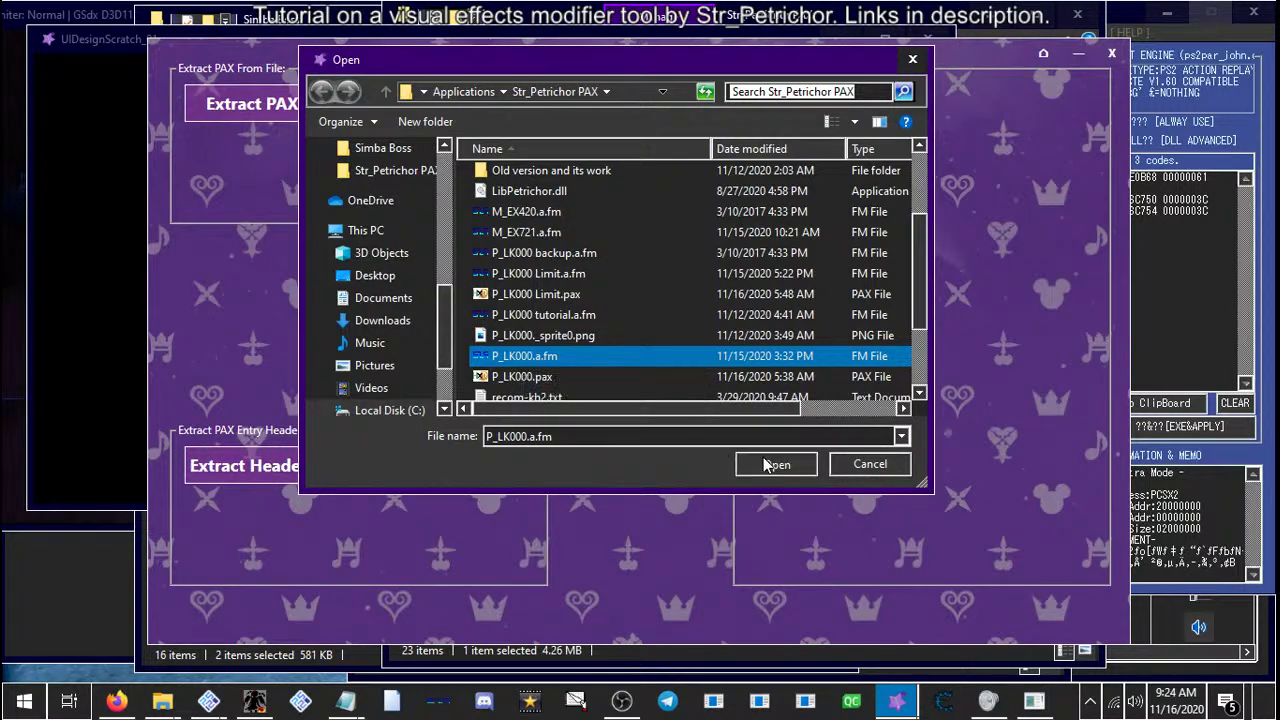
Check the toolkit's console output, and locate the extracted P_LK000.pax beside P_LK000.a.fm in the Str_Petrichor PAX folder
click(112, 47)
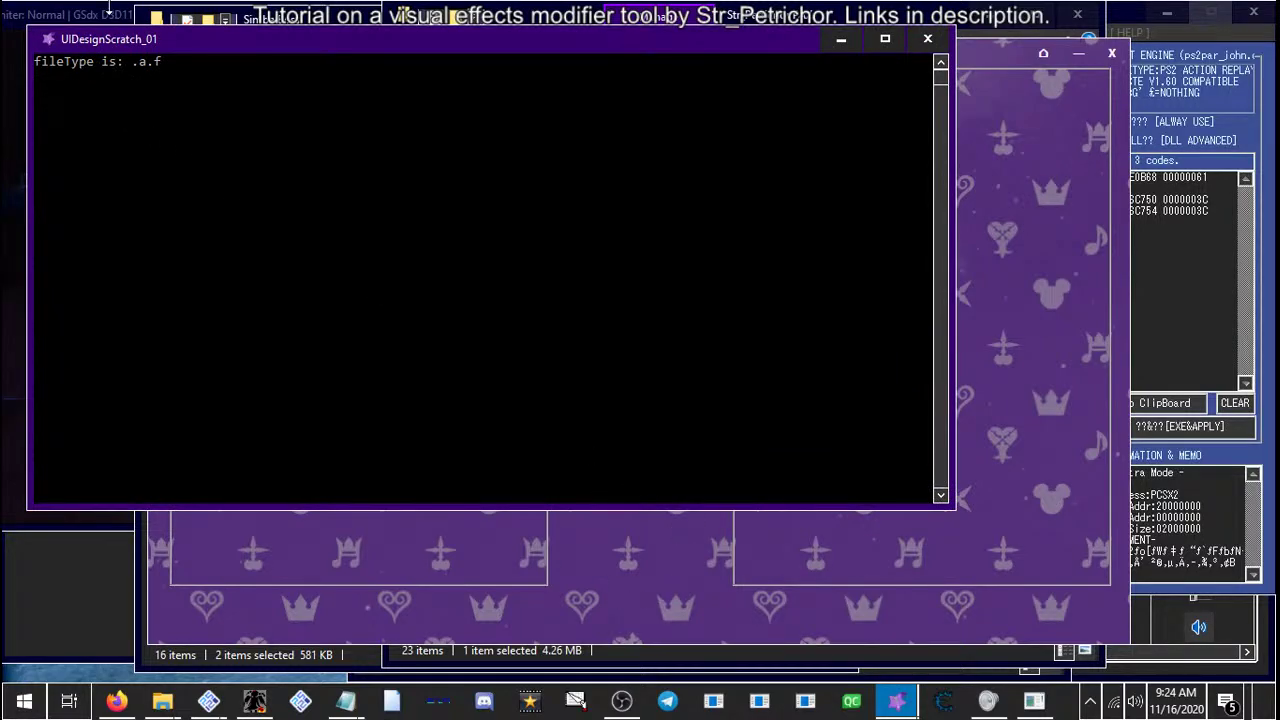
click(658, 538)
mouse_move(162, 701)
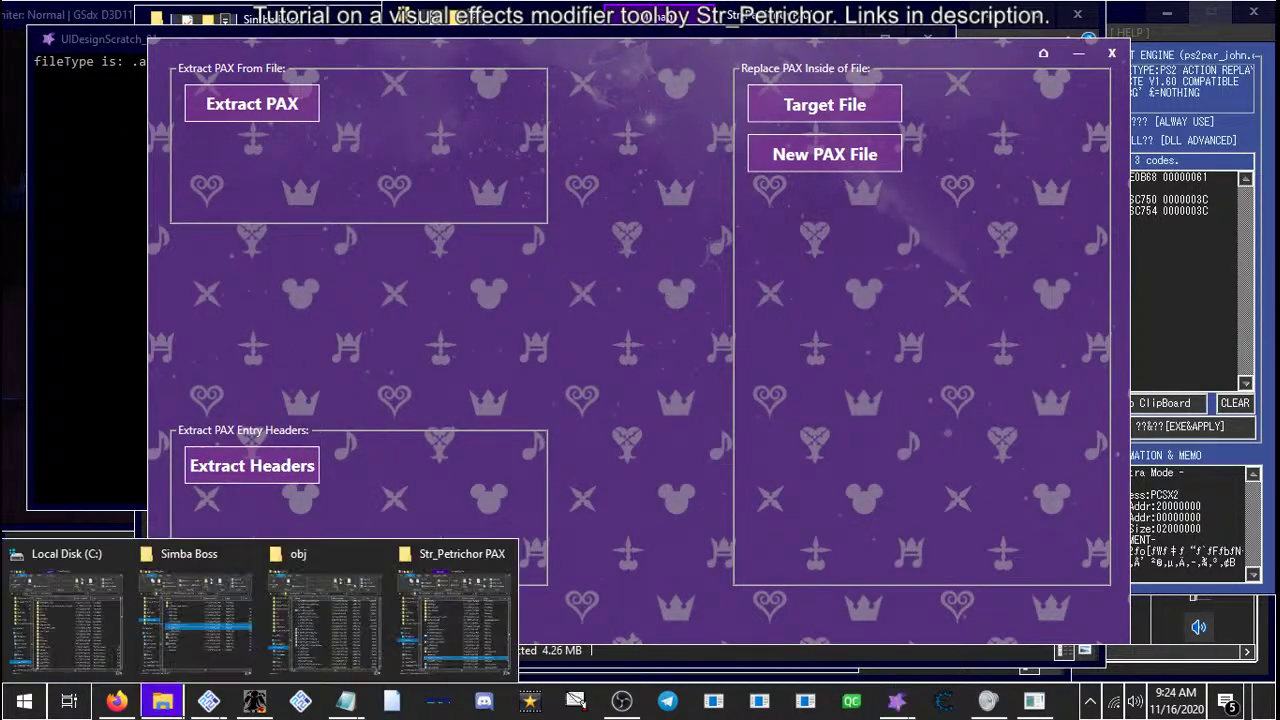
click(451, 620)
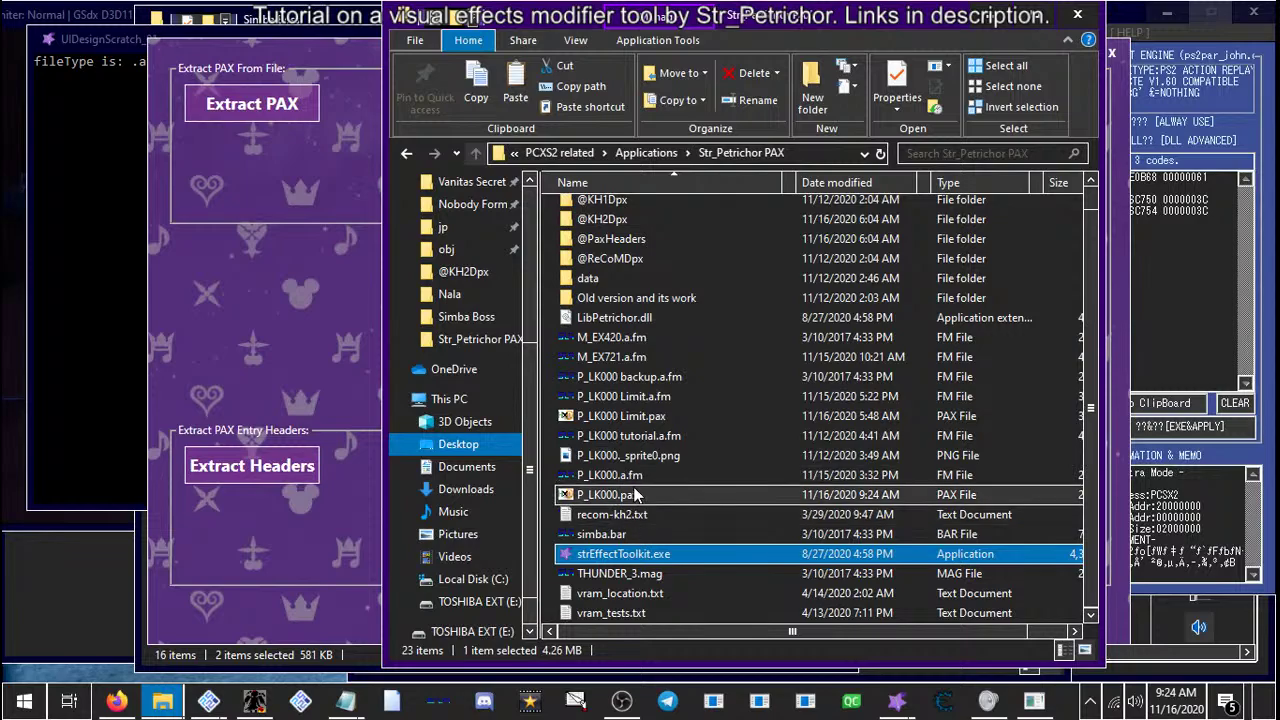
click(630, 493)
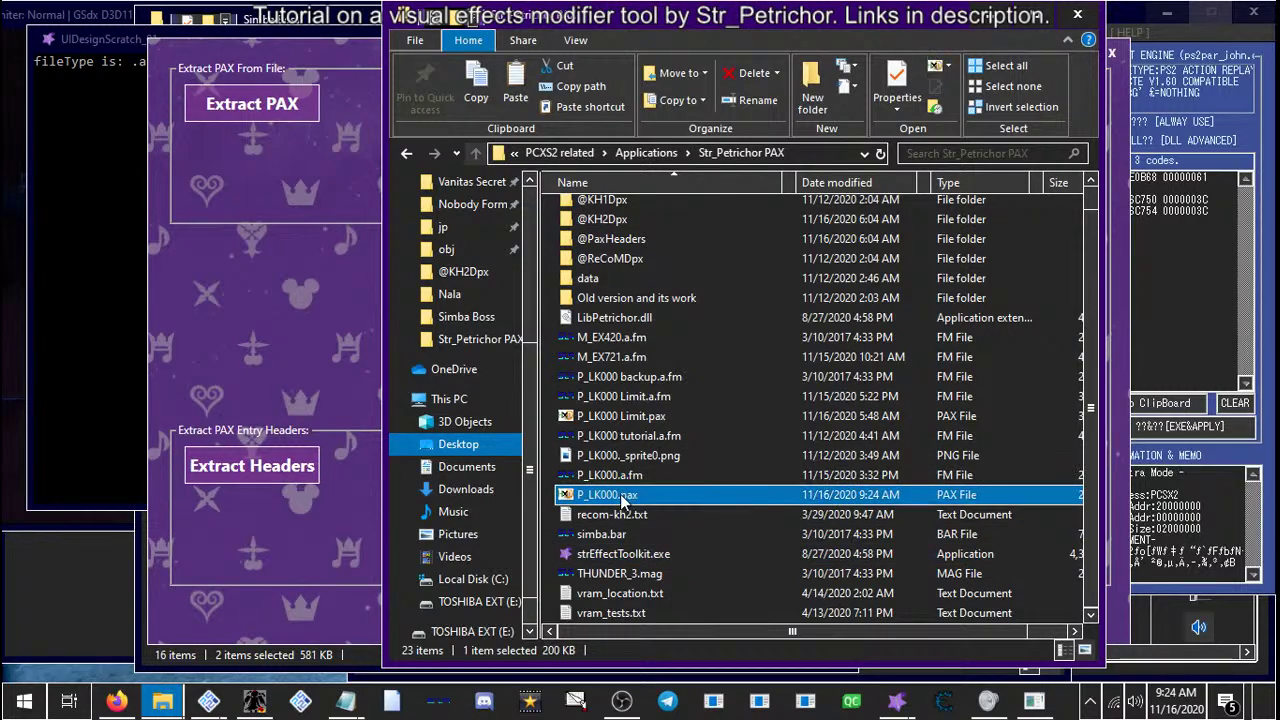
click(650, 476)
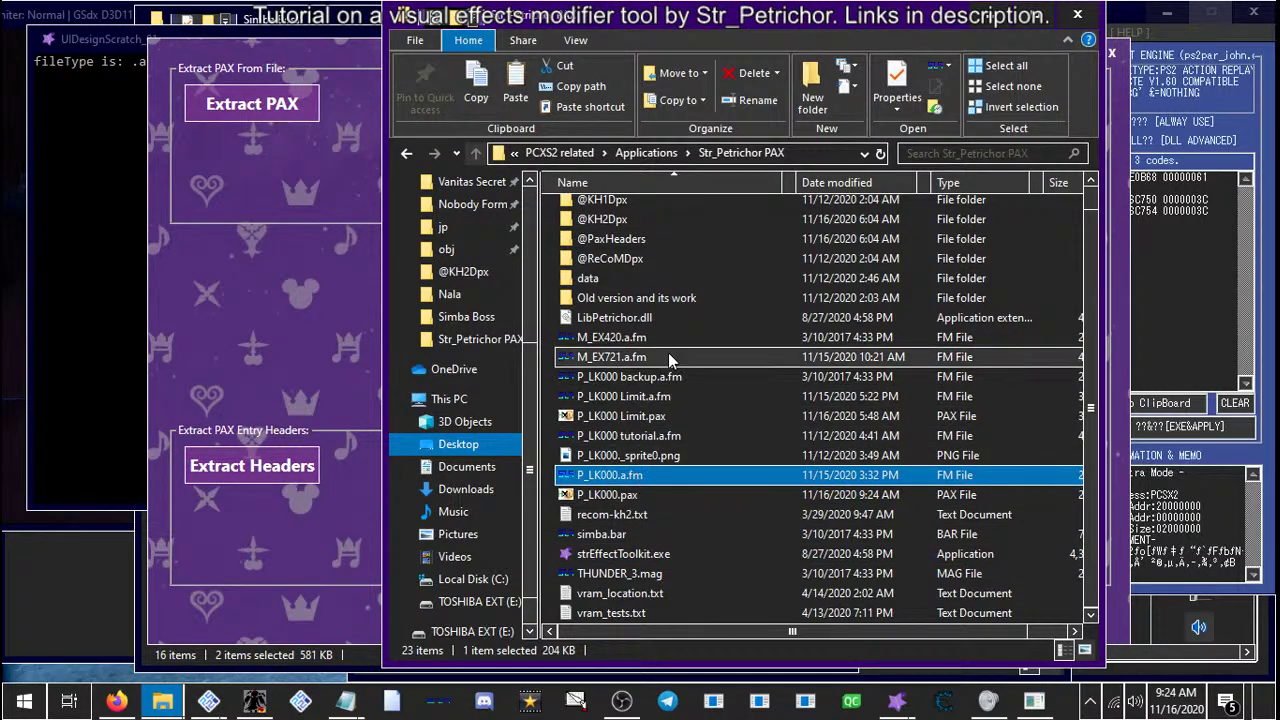
scroll(664, 345, up, 1)
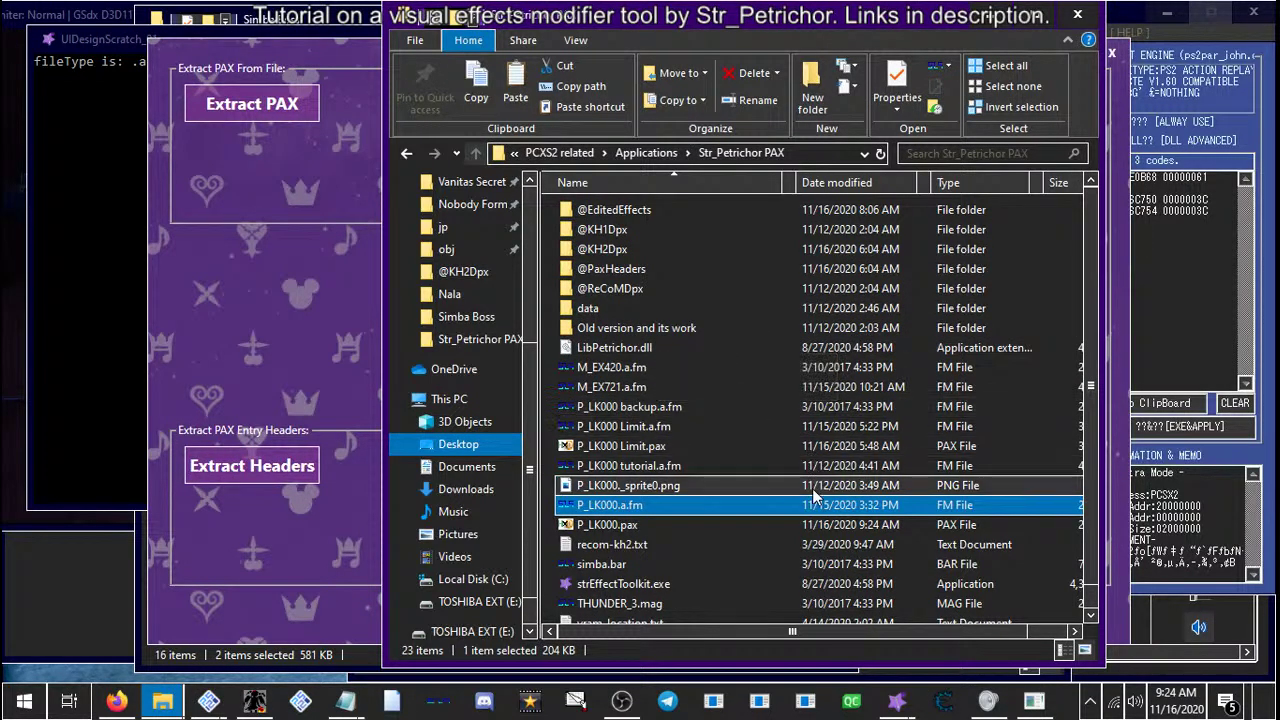
click(575, 525)
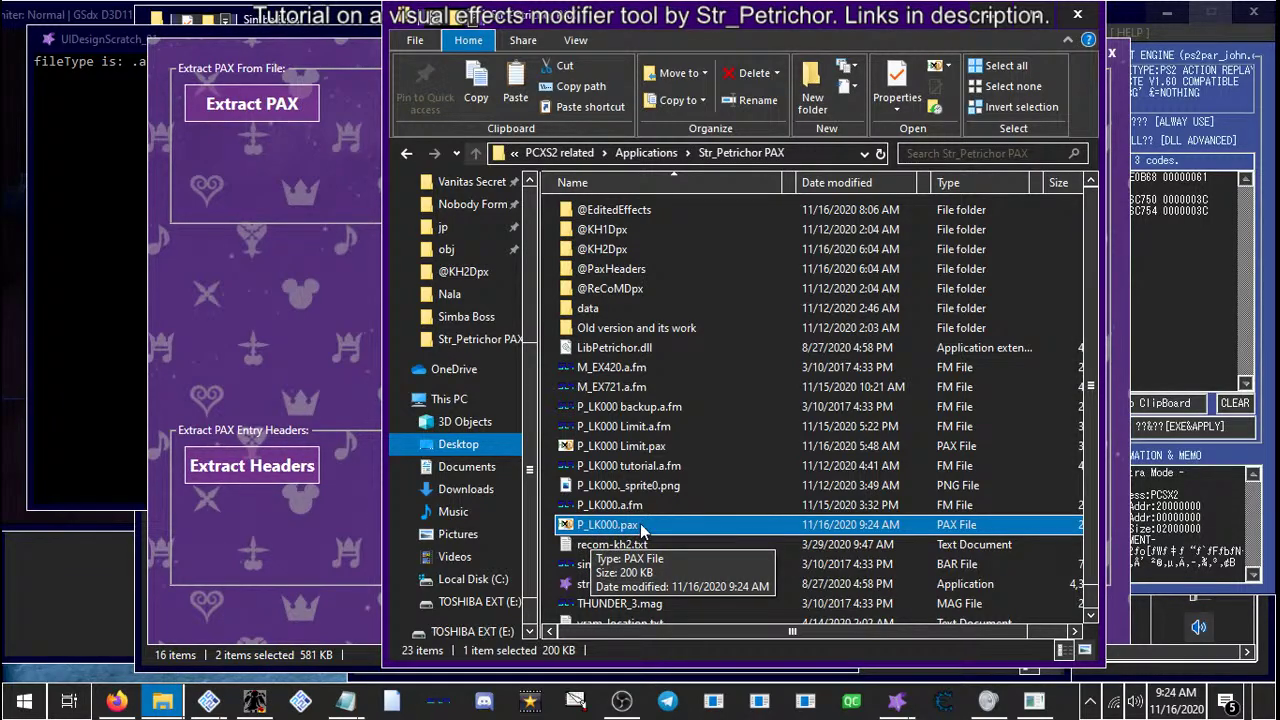
Switch back to the effect toolkit and extract the PAX entry headers from P_LK000.pax
click(267, 314)
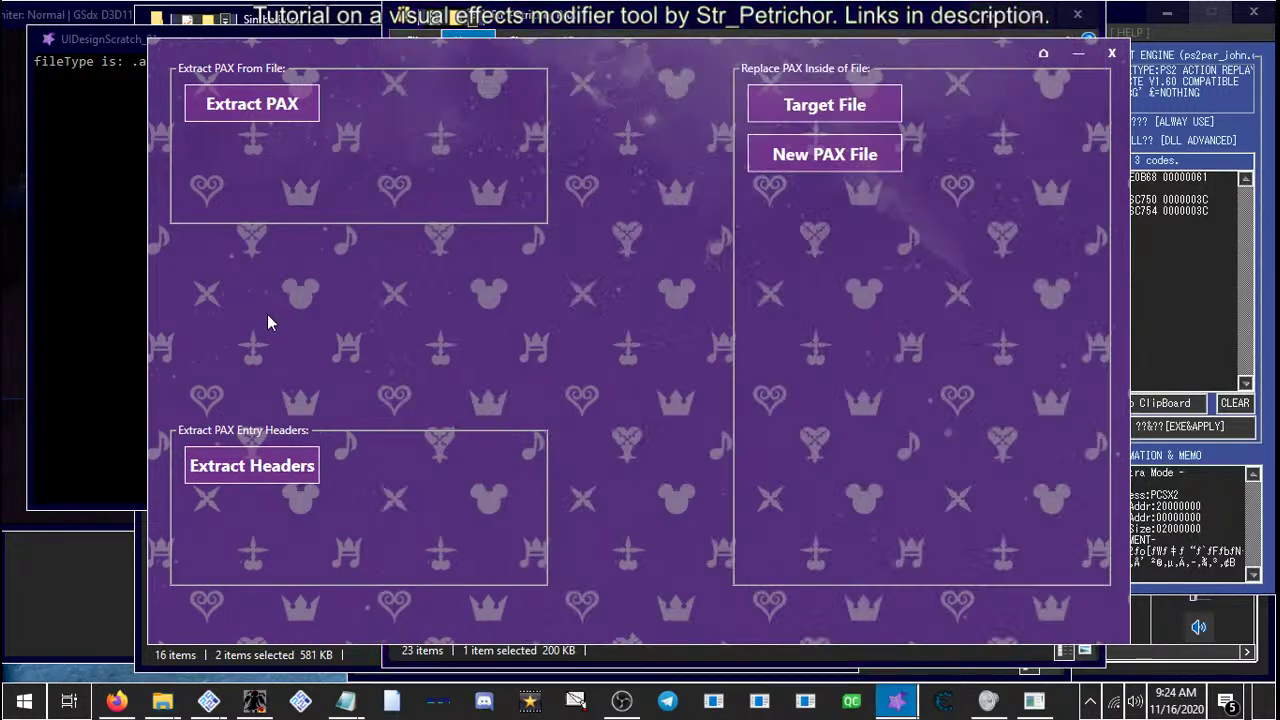
click(257, 467)
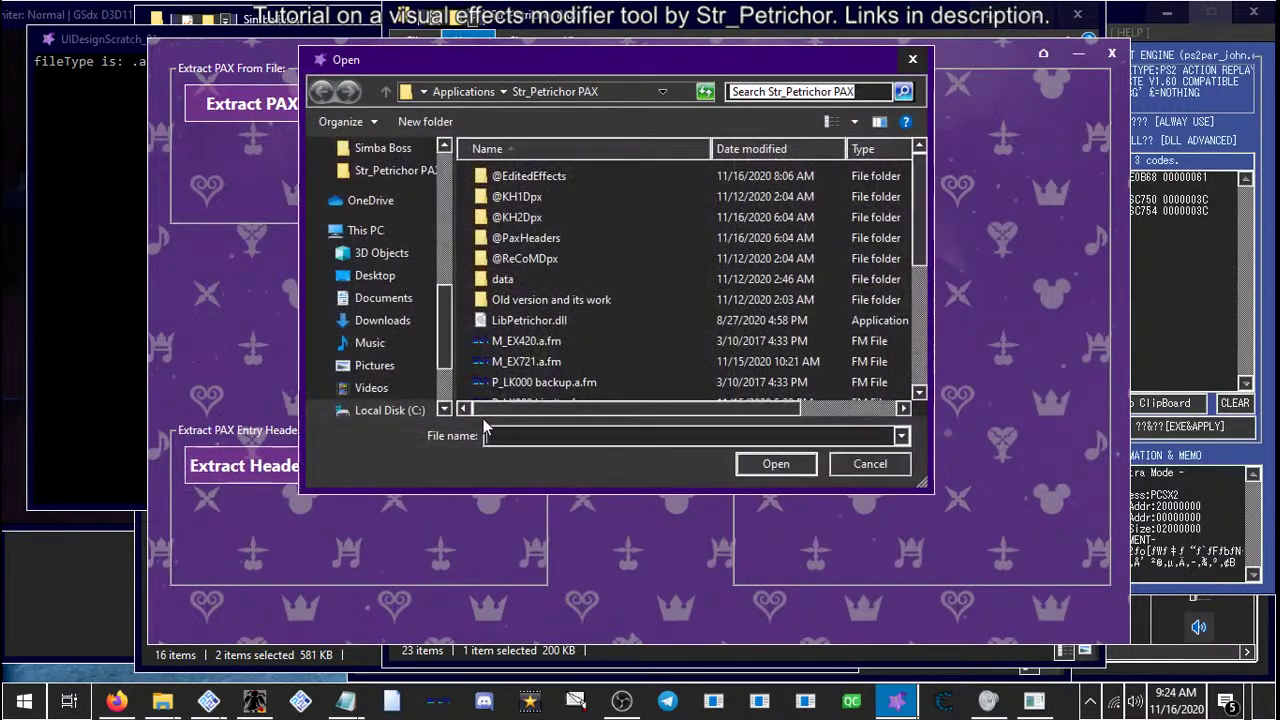
scroll(564, 340, down, 3)
scroll(564, 340, up, 1)
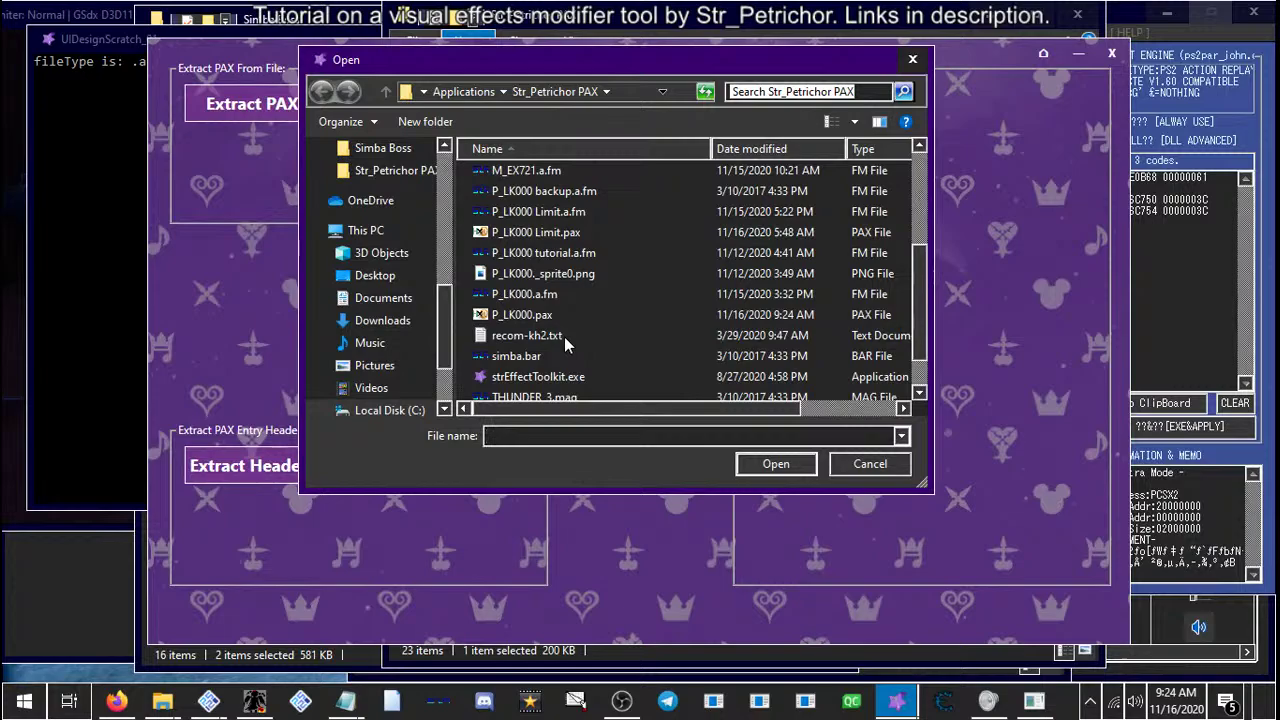
click(511, 315)
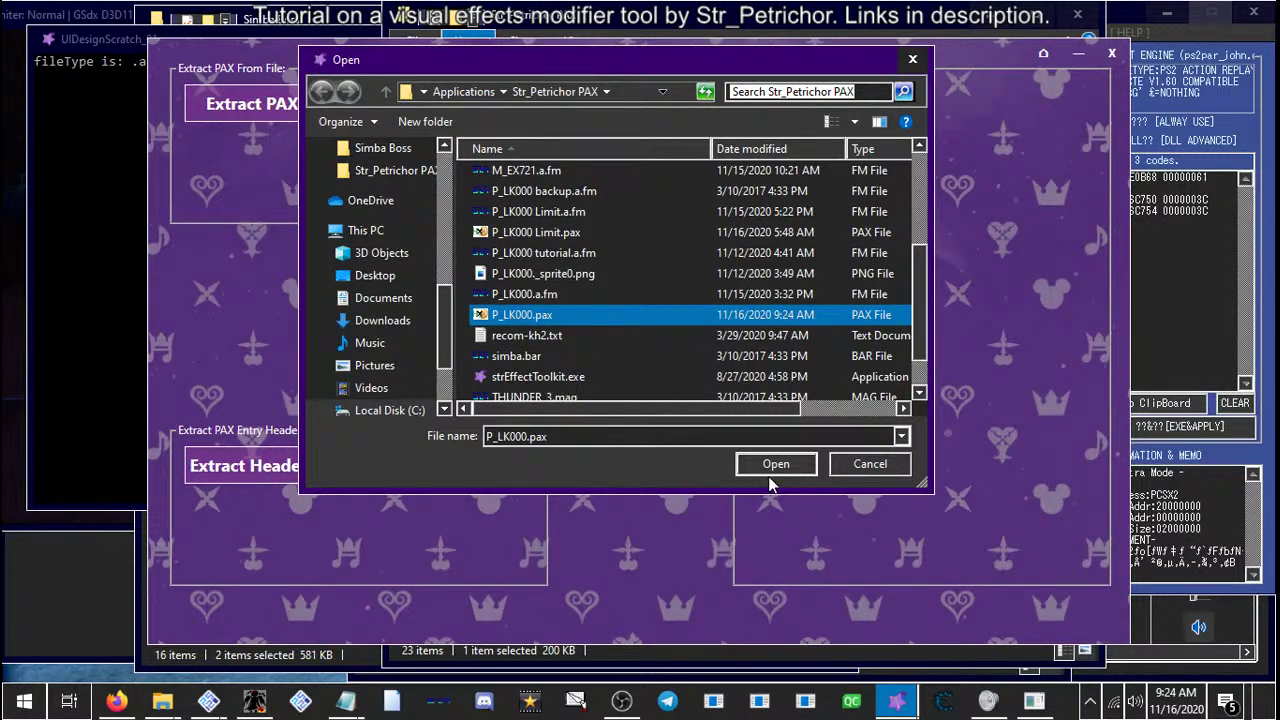
click(762, 466)
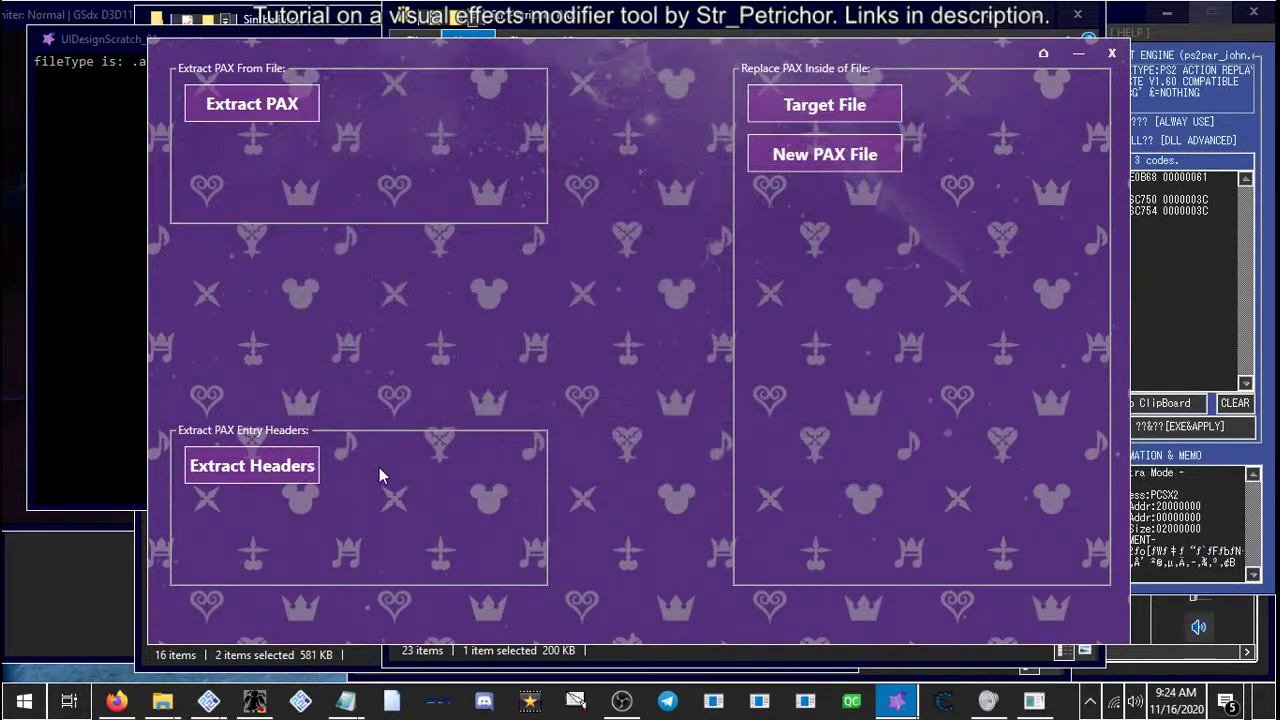
click(597, 660)
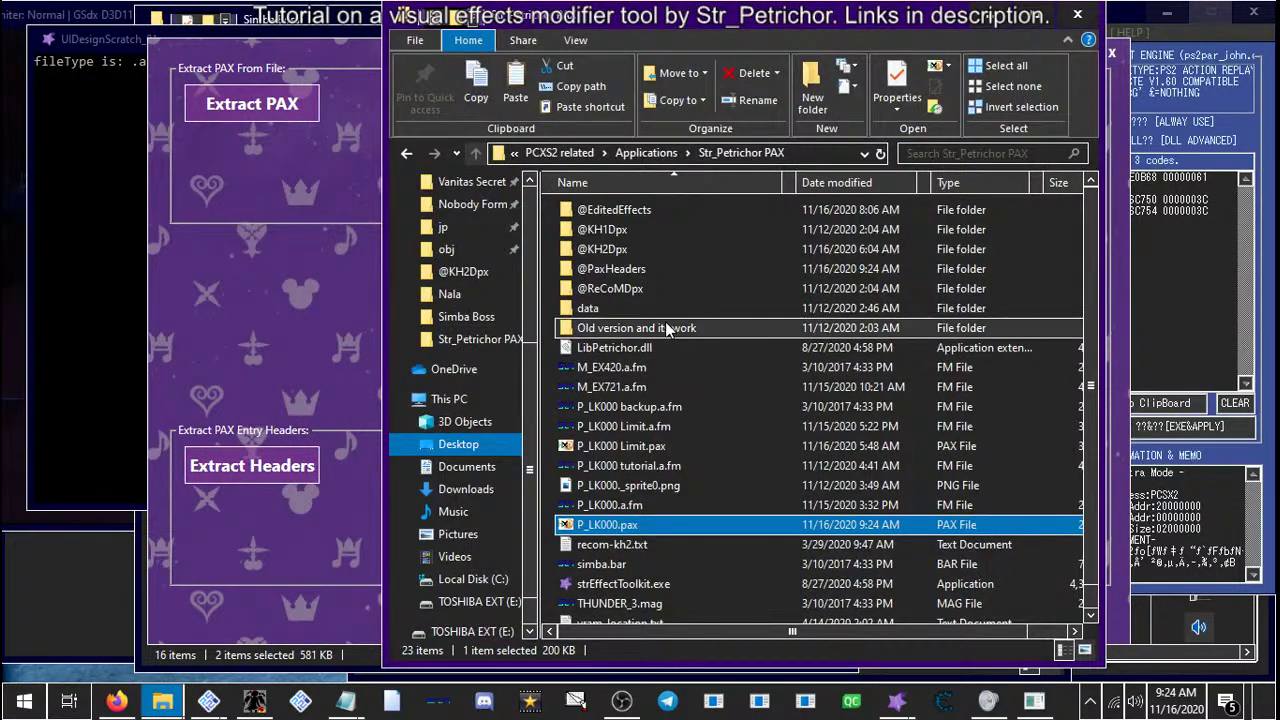
click(590, 270)
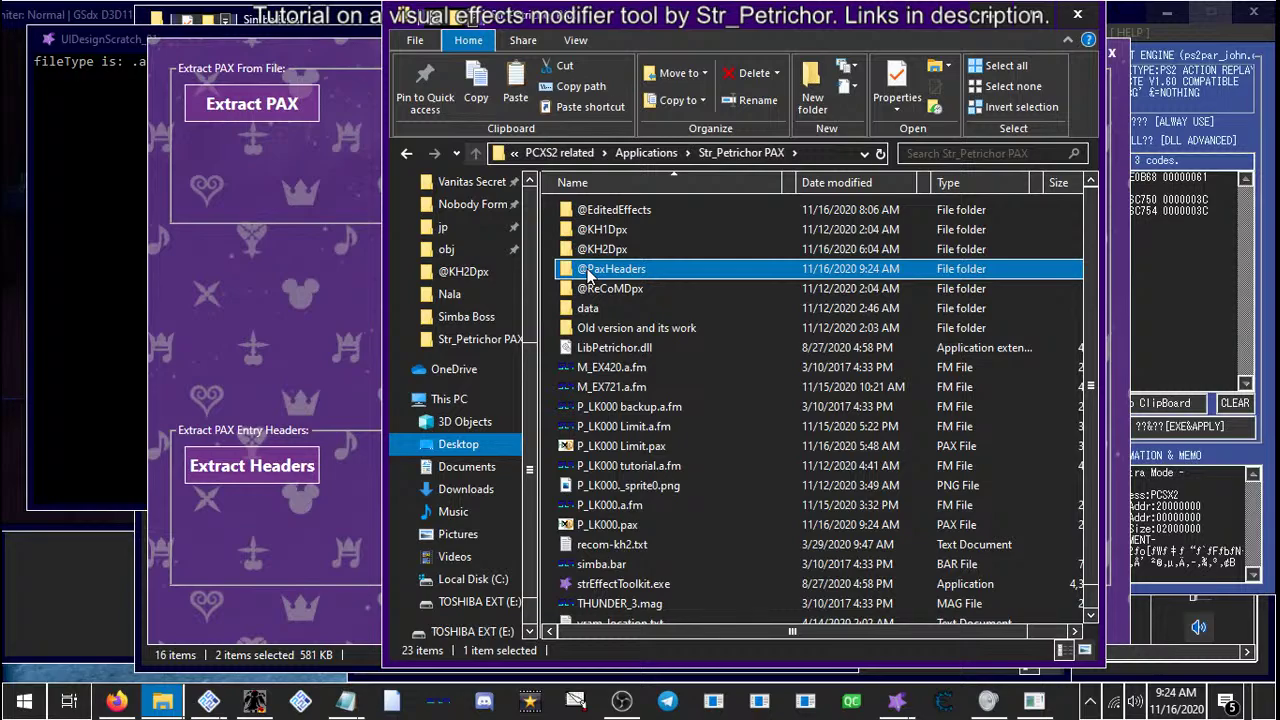
double_click(590, 270)
click(596, 213)
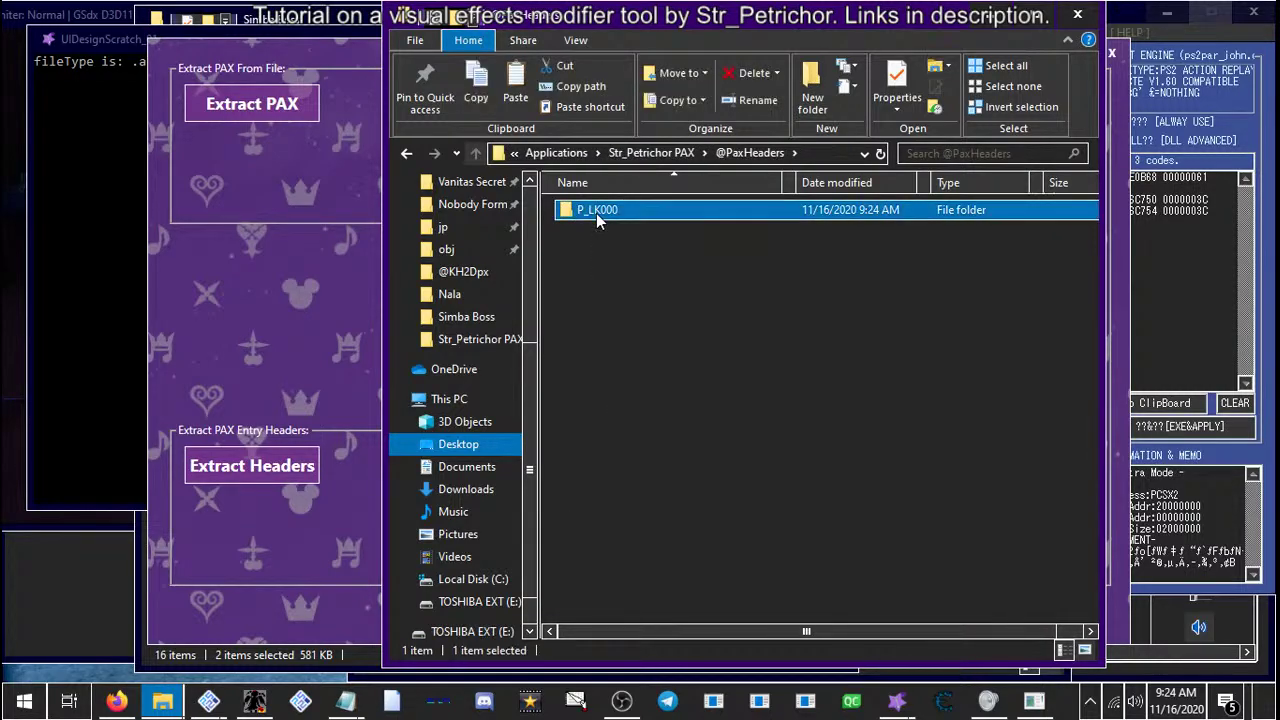
double_click(596, 213)
drag(670, 425, 614, 226)
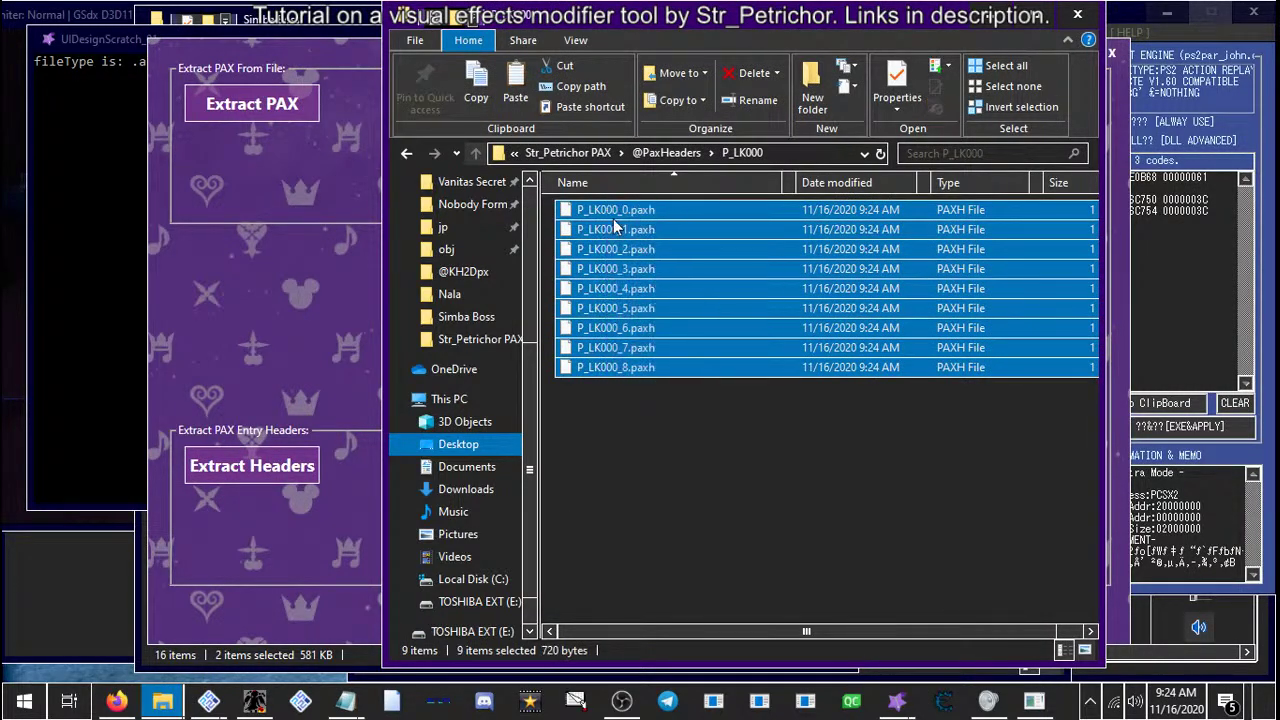
click(640, 422)
click(670, 149)
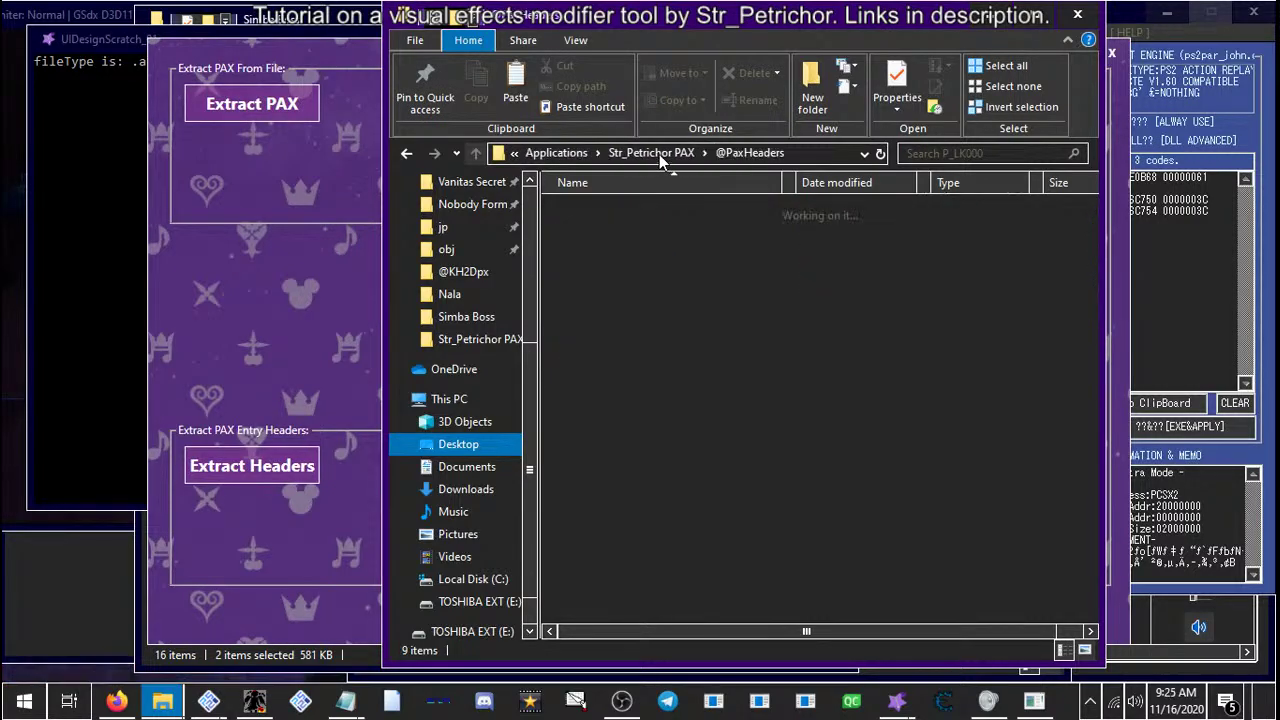
click(659, 153)
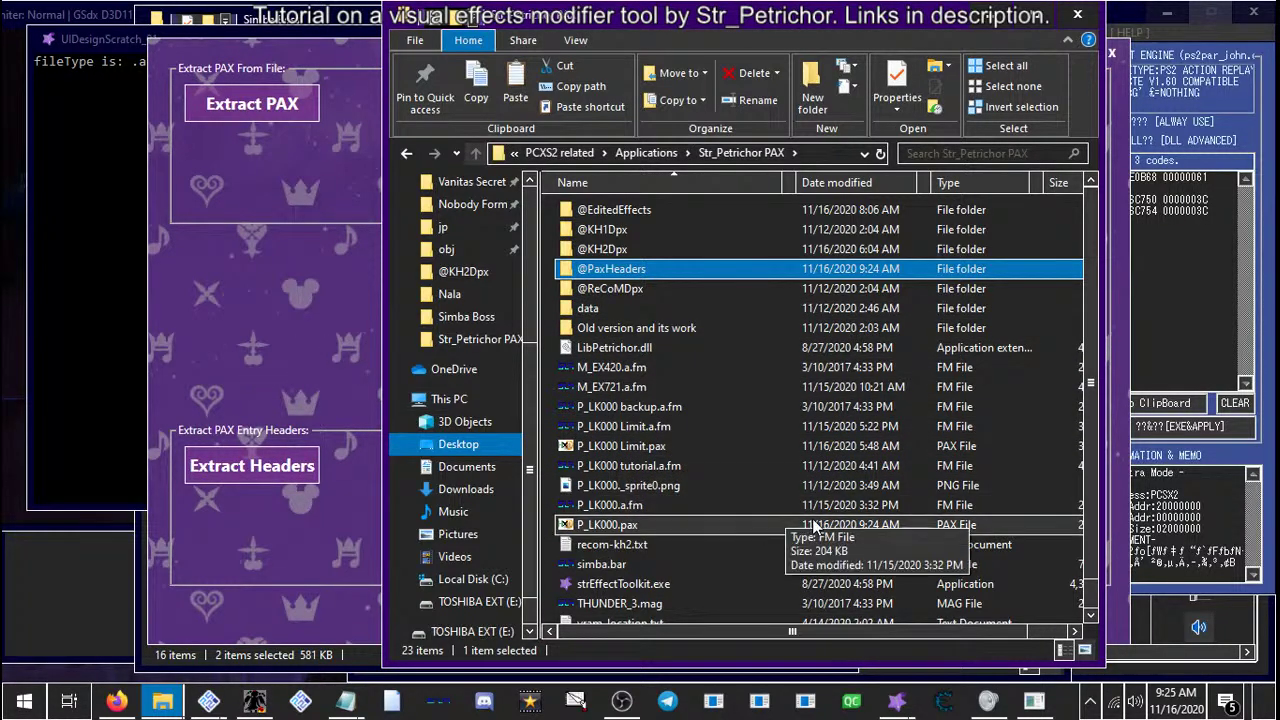
click(624, 528)
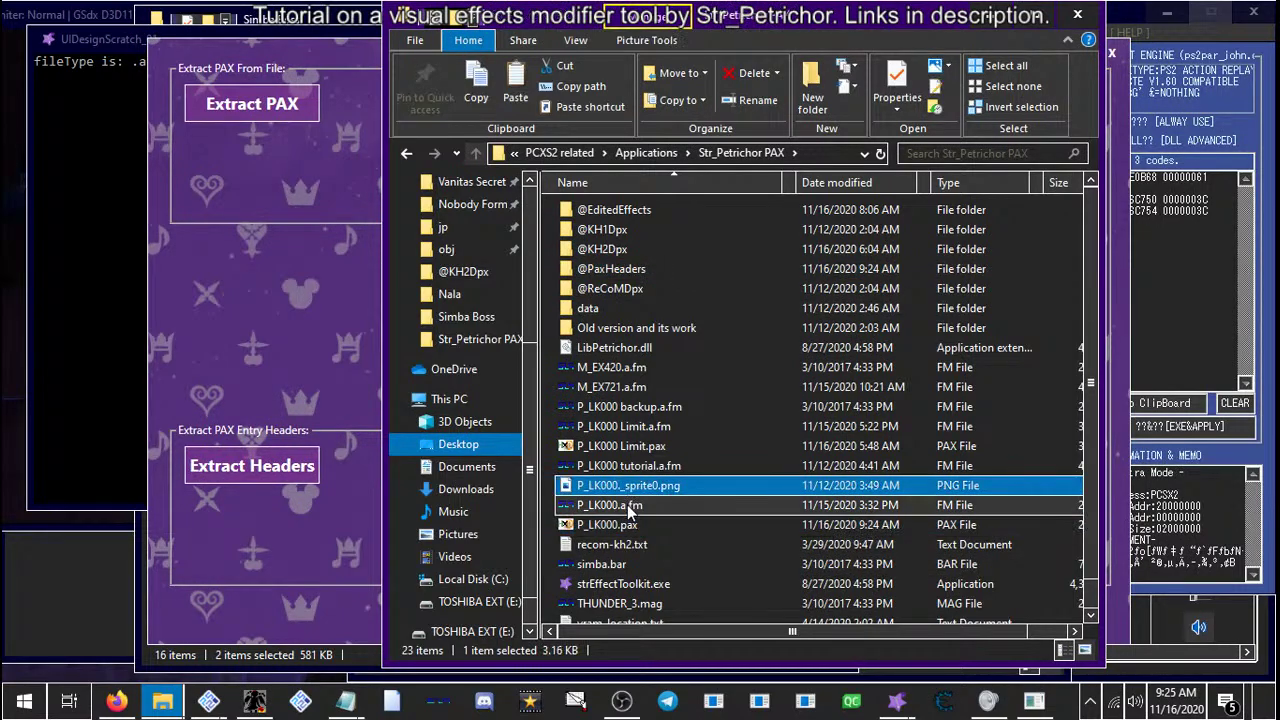
Extract the PAX from P_LK000 Limit.a.fm in the effect toolkit and check its console output
click(360, 322)
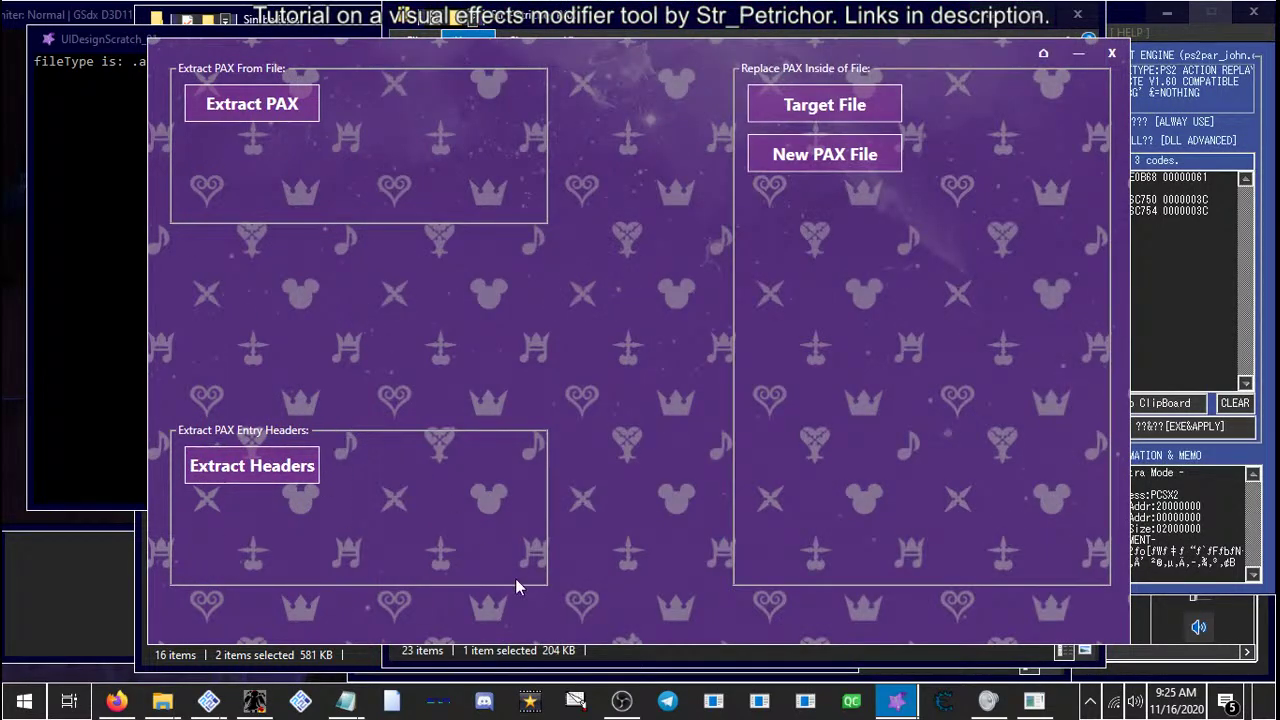
click(268, 100)
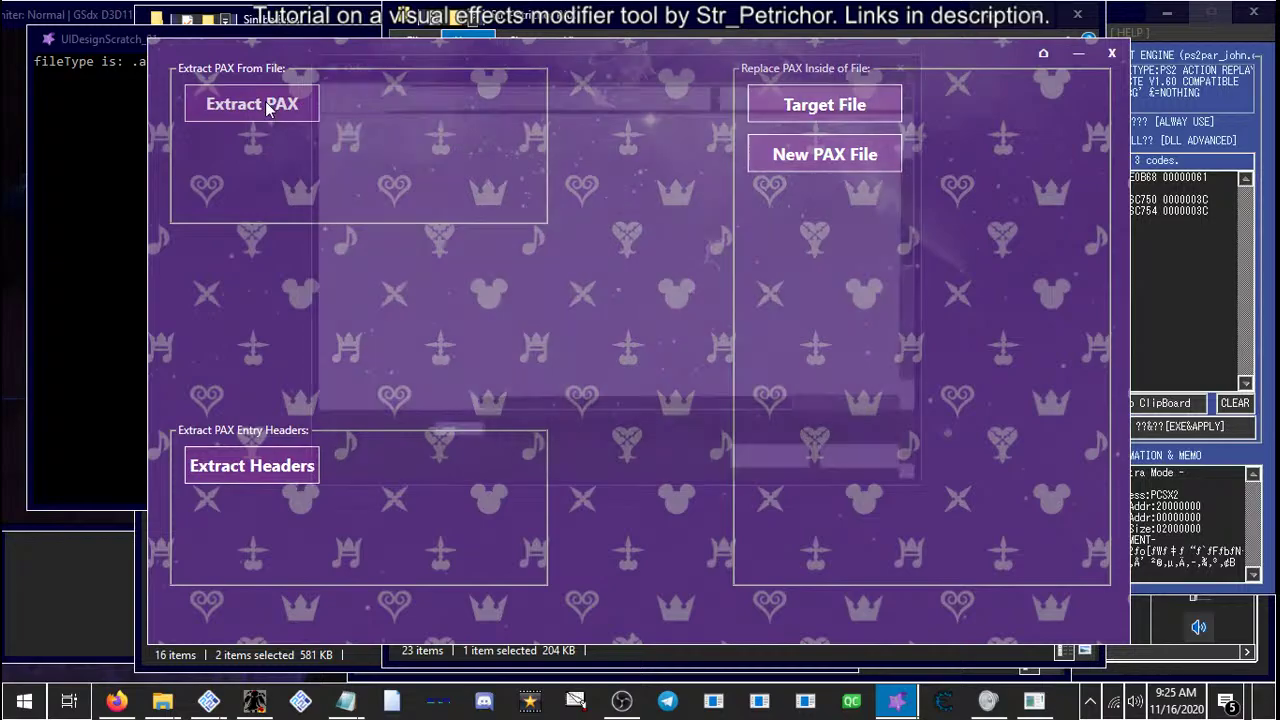
scroll(631, 320, down, 1)
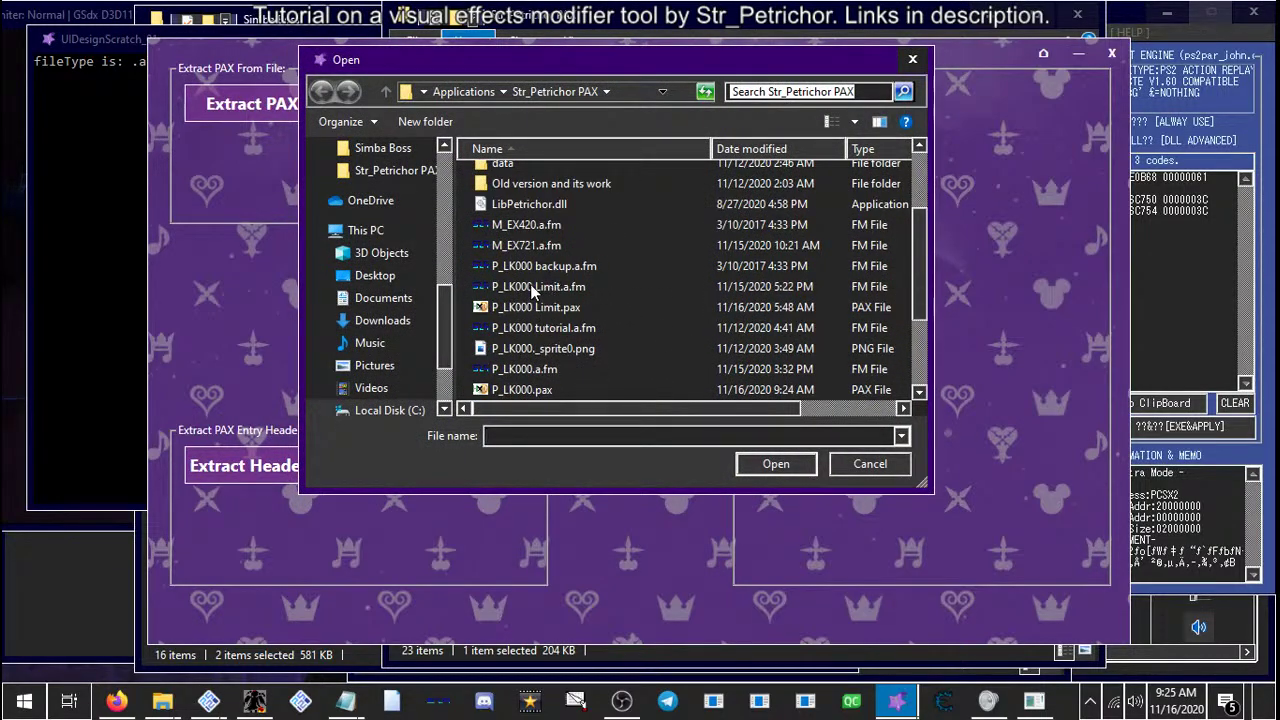
click(530, 286)
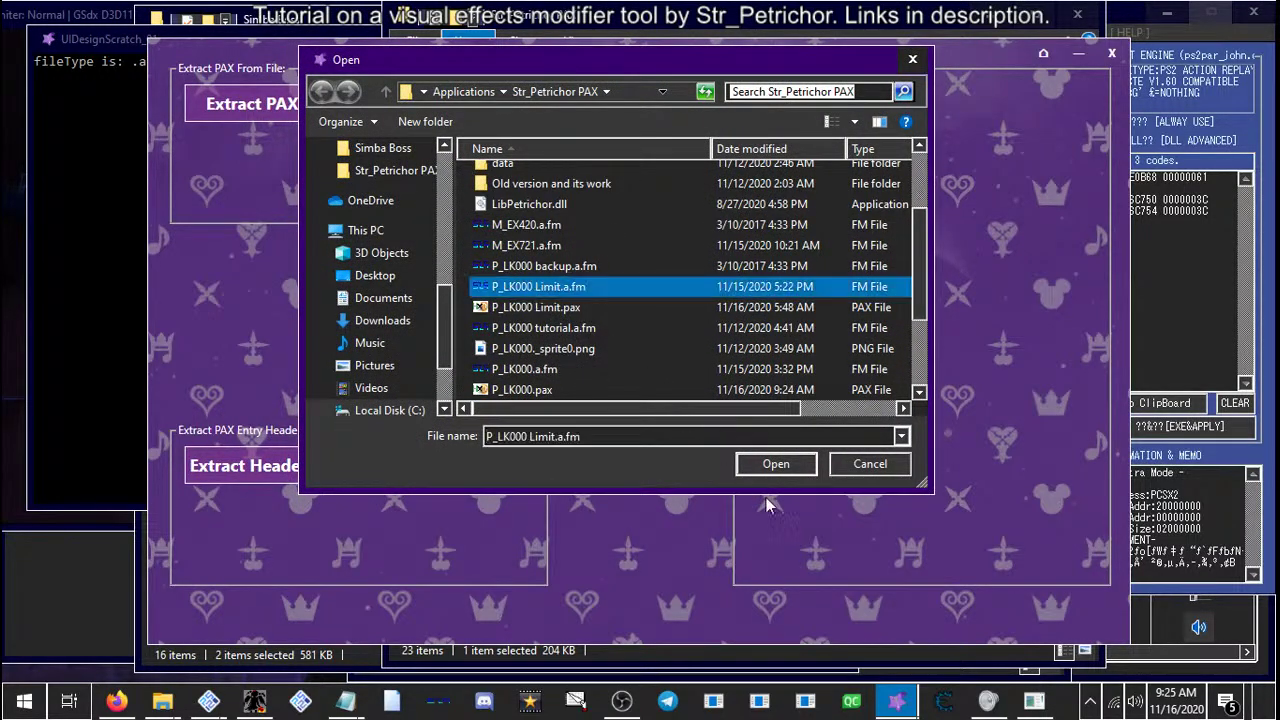
click(779, 466)
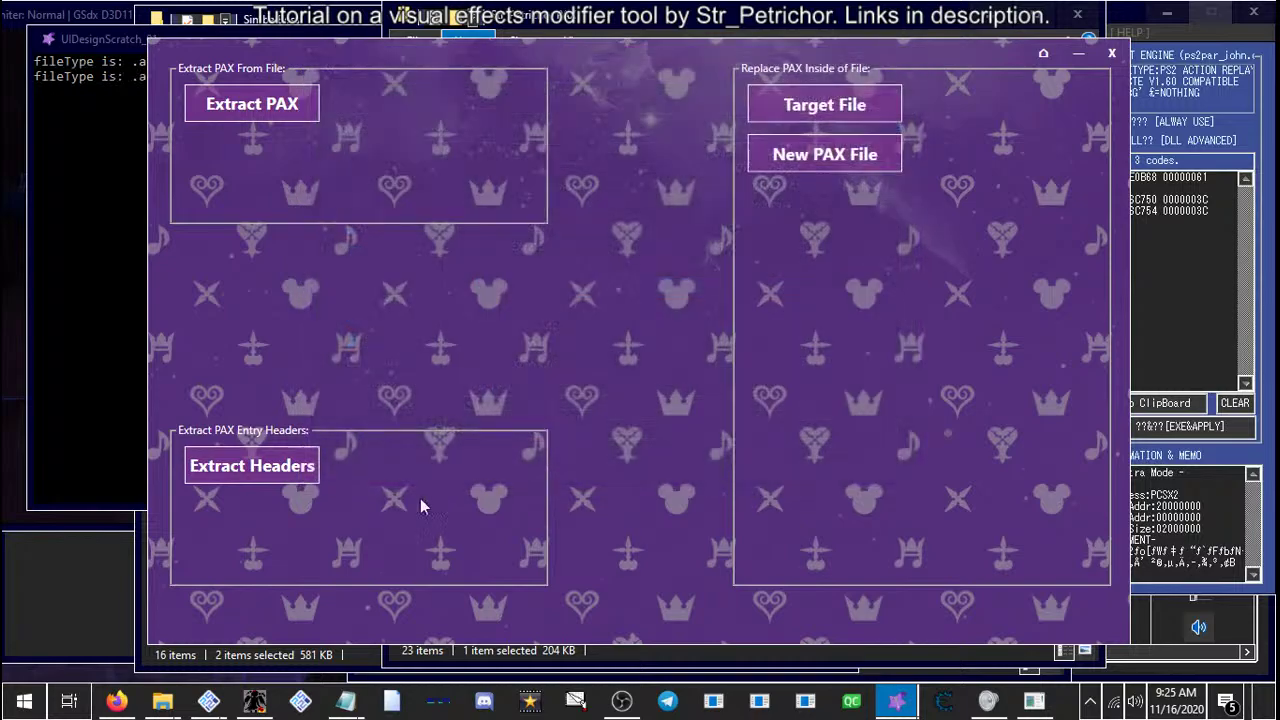
click(112, 55)
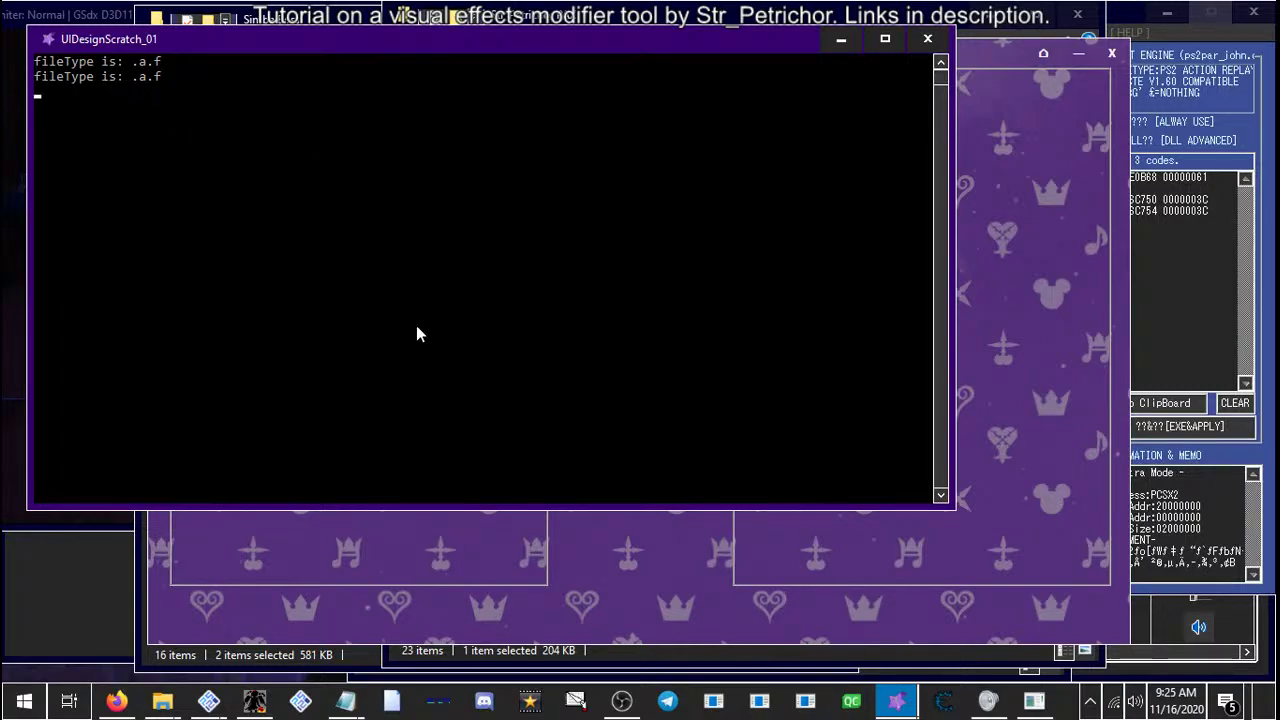
click(640, 570)
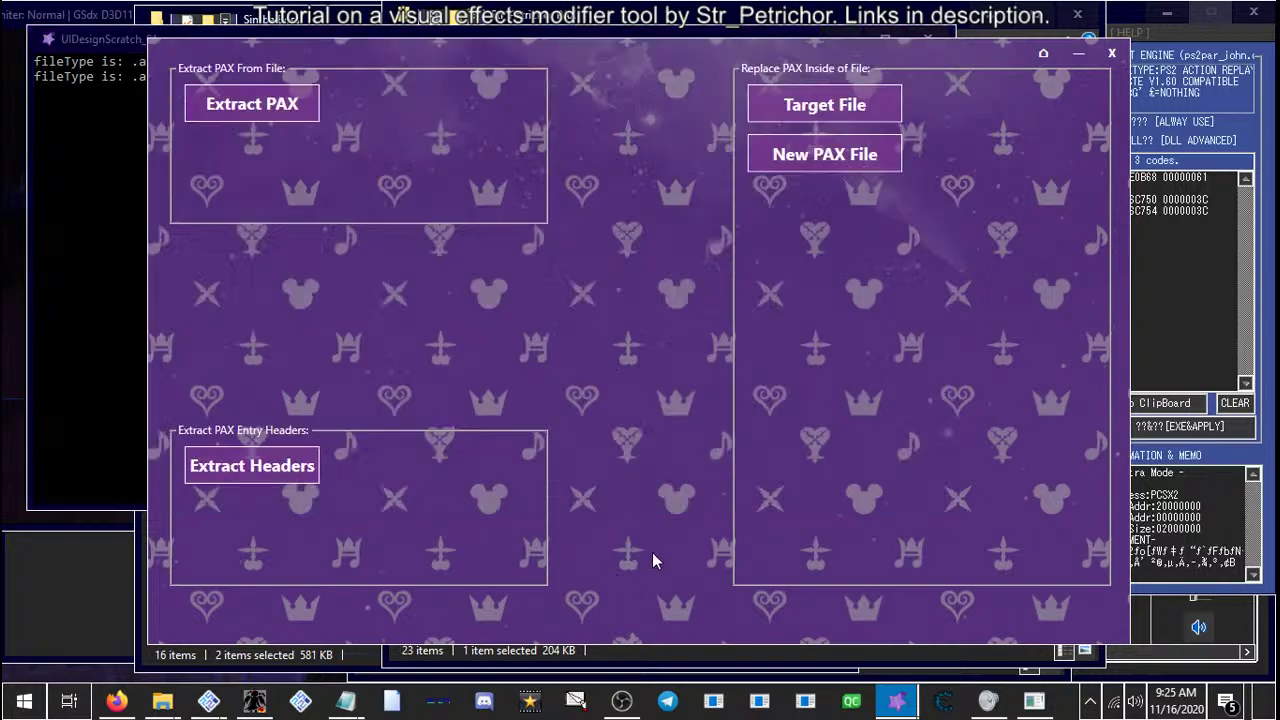
Extract the PAX entry headers from P_LK000 Limit.pax
click(236, 478)
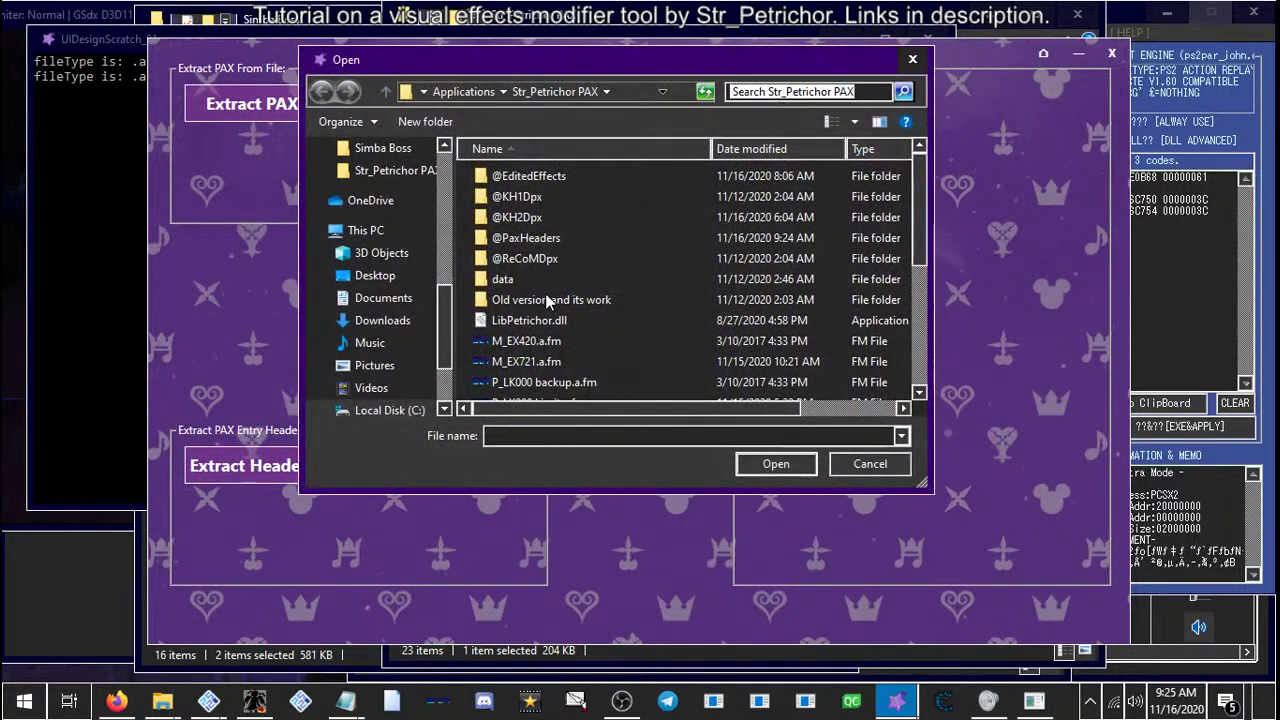
scroll(600, 300, down, 3)
click(520, 246)
double_click(520, 246)
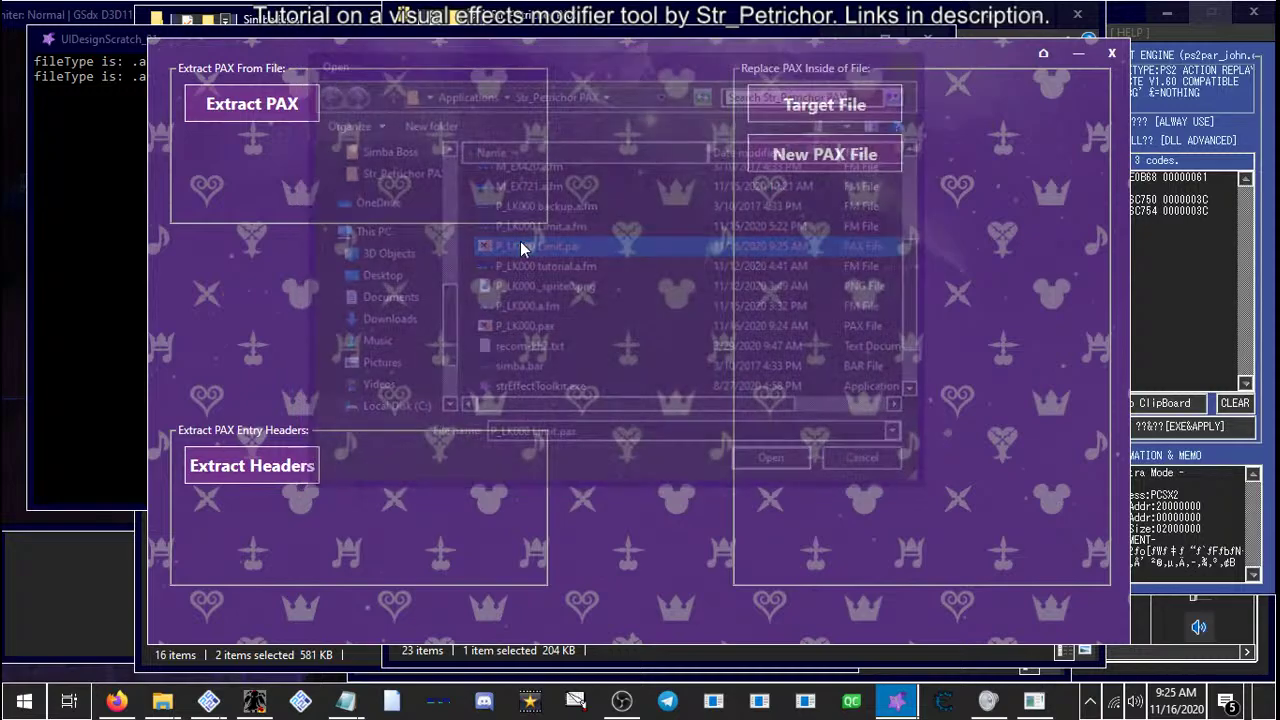
click(608, 668)
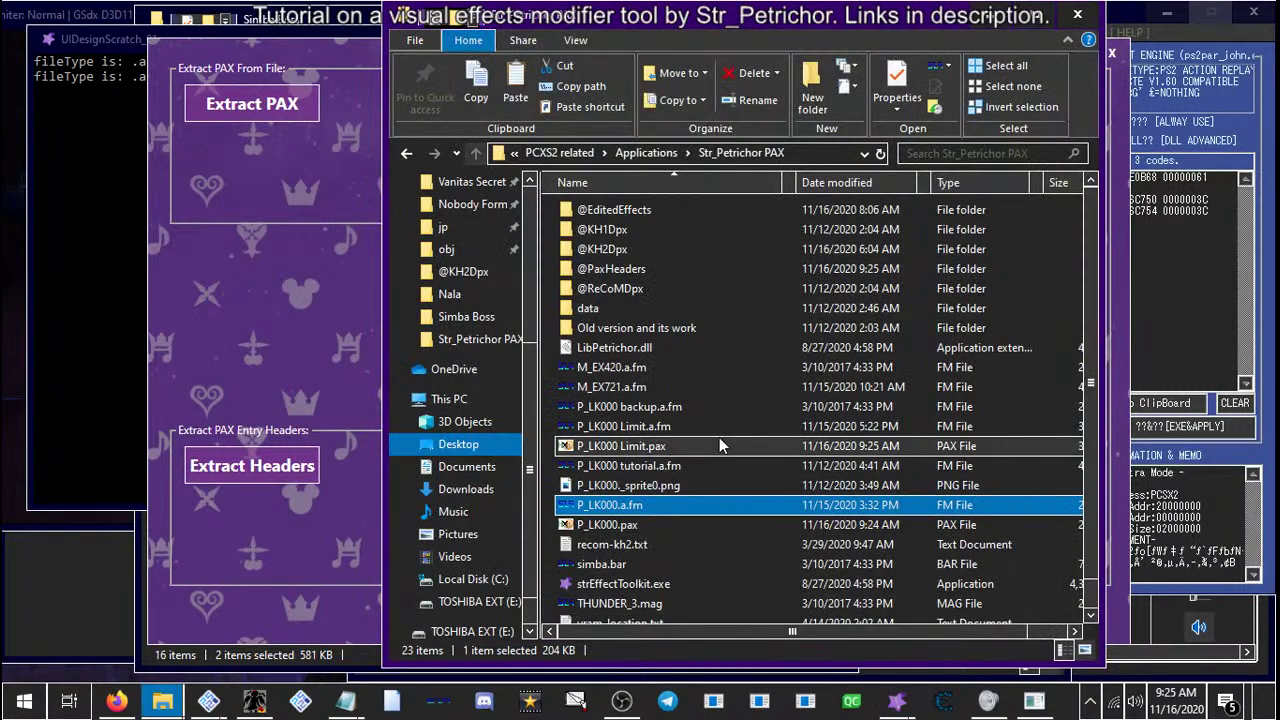
double_click(604, 271)
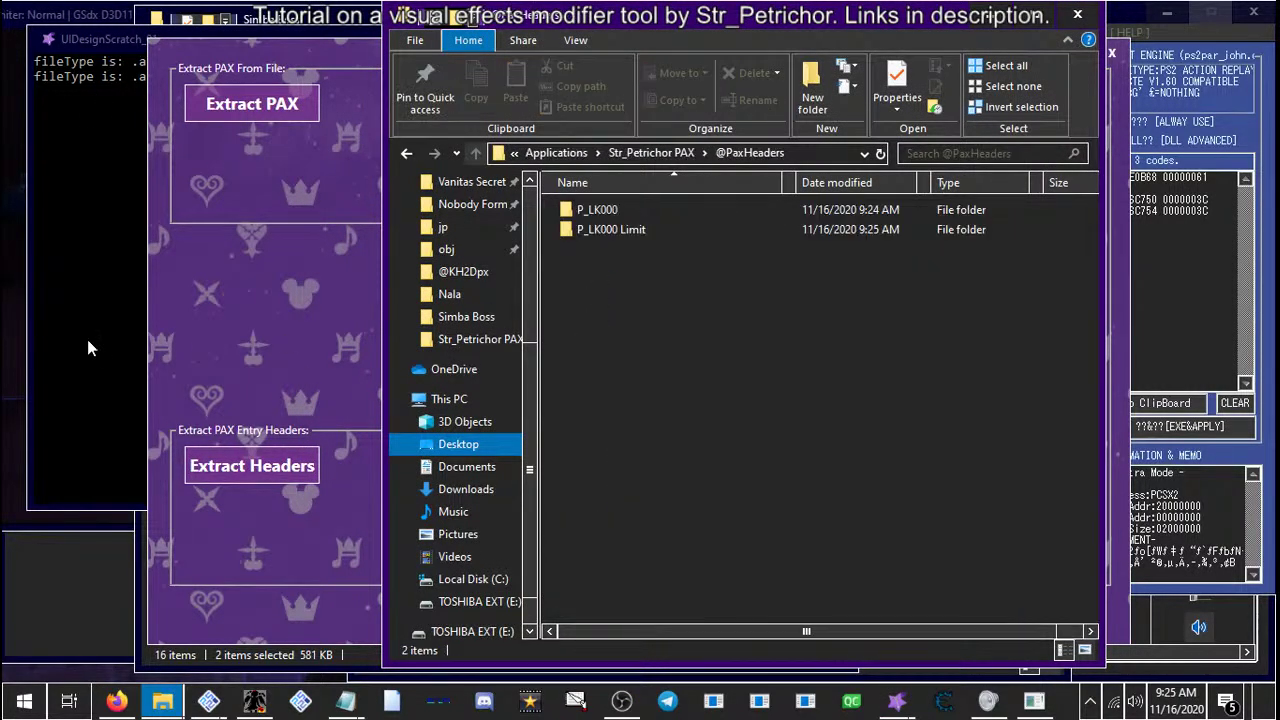
click(642, 234)
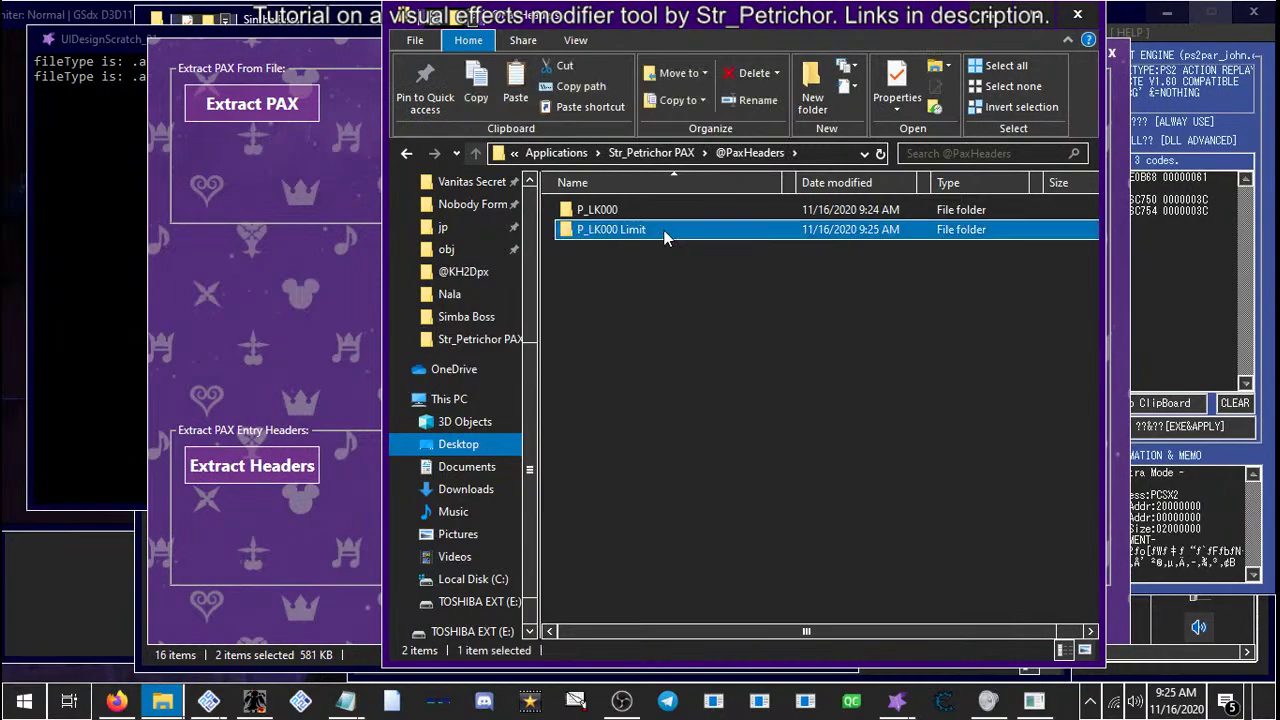
double_click(606, 230)
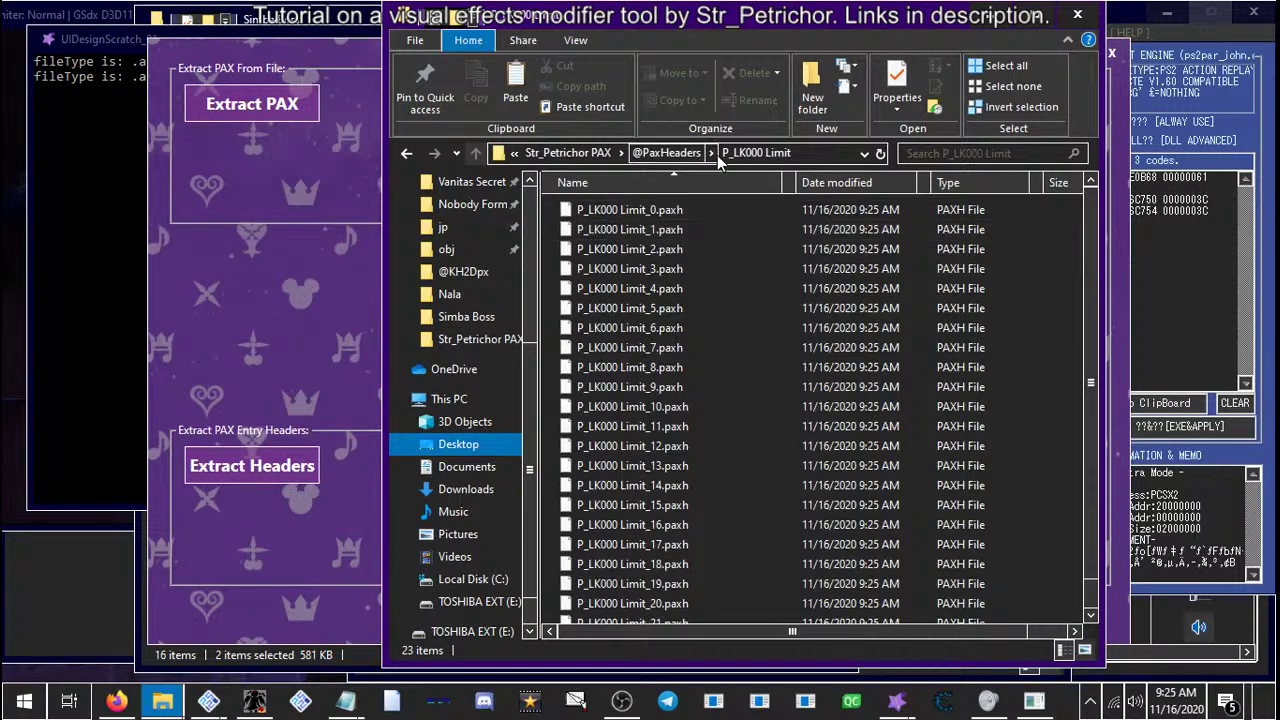
click(668, 152)
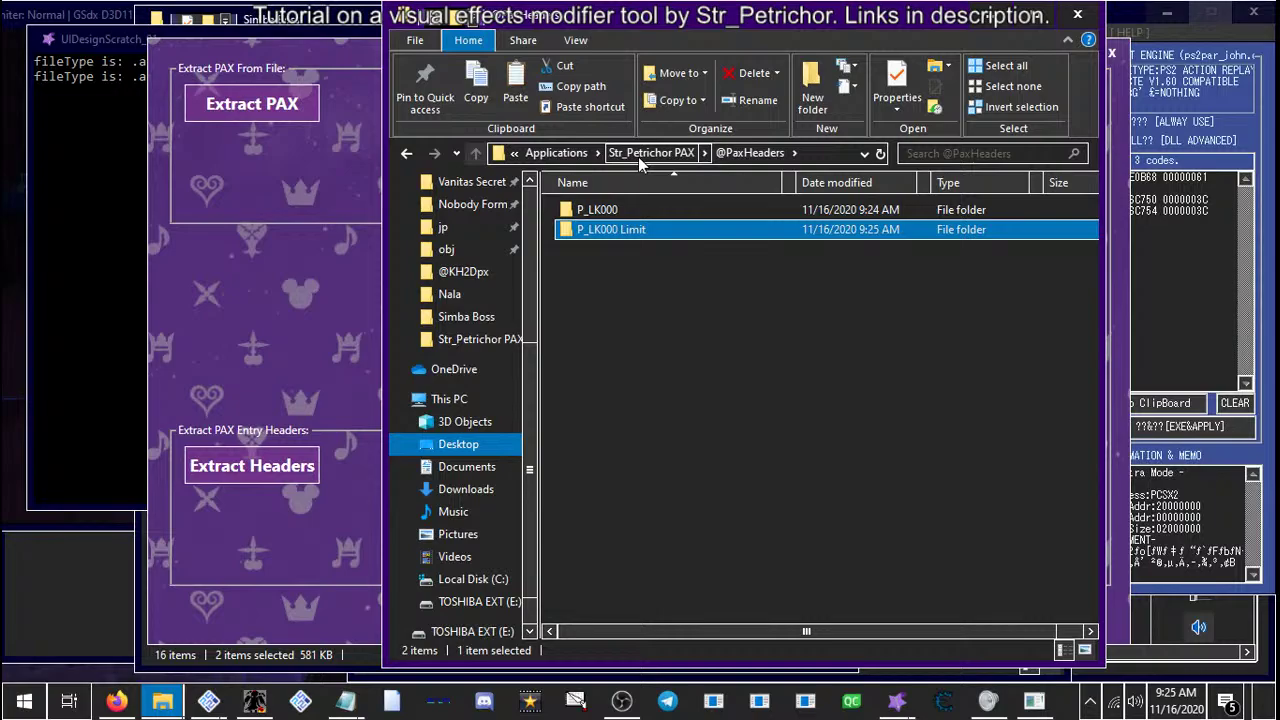
click(638, 155)
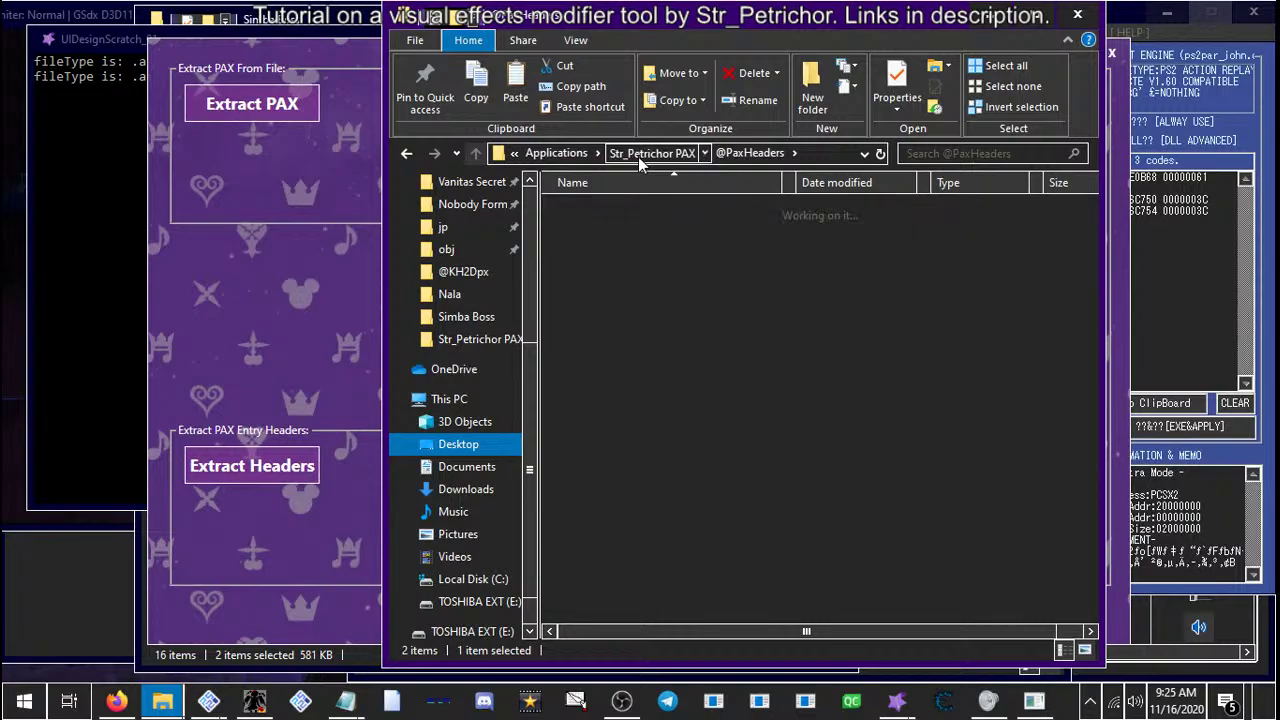
Close the Extract/Replace PAX window, dismiss OBS, and bring the restarted toolkit's main window to the front
click(280, 286)
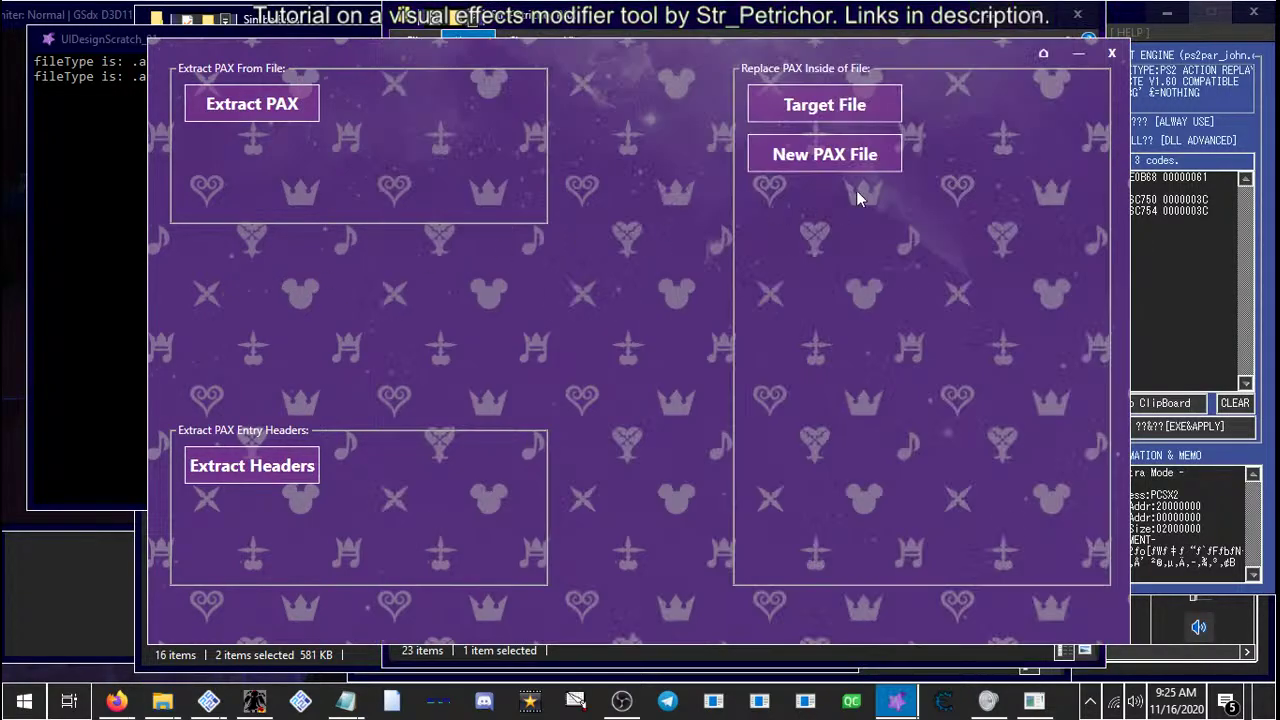
click(1114, 60)
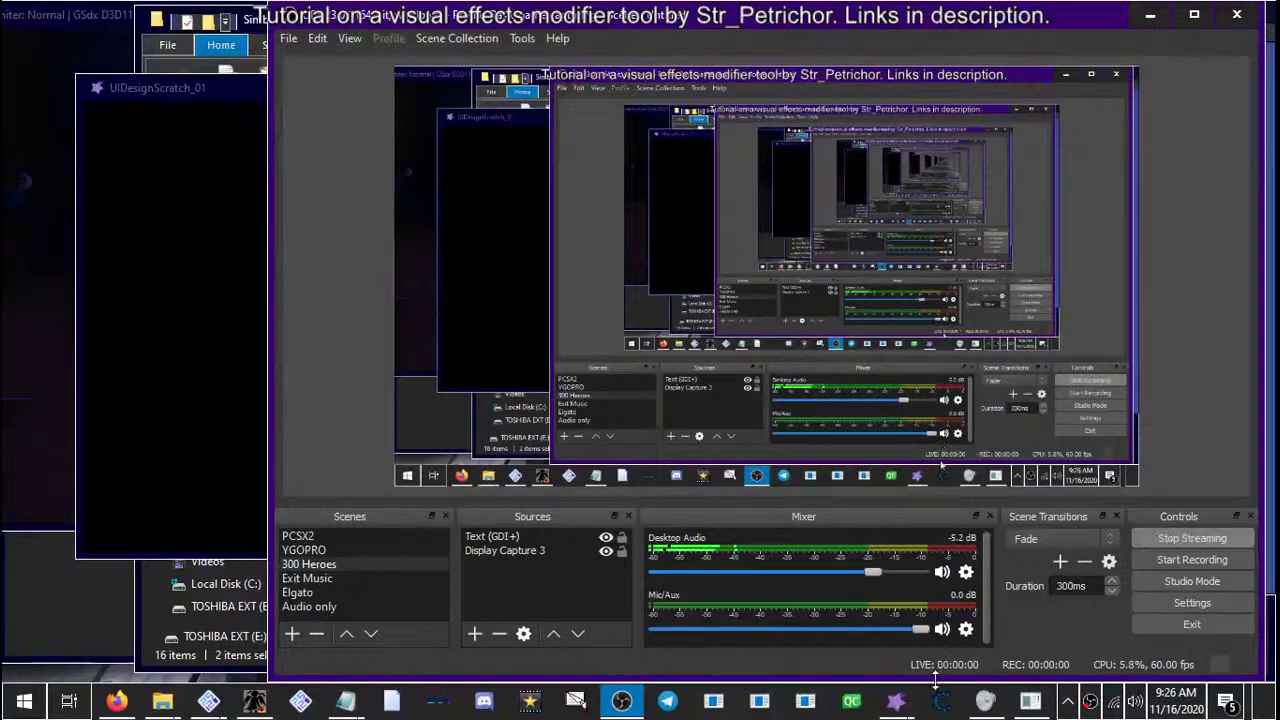
click(618, 702)
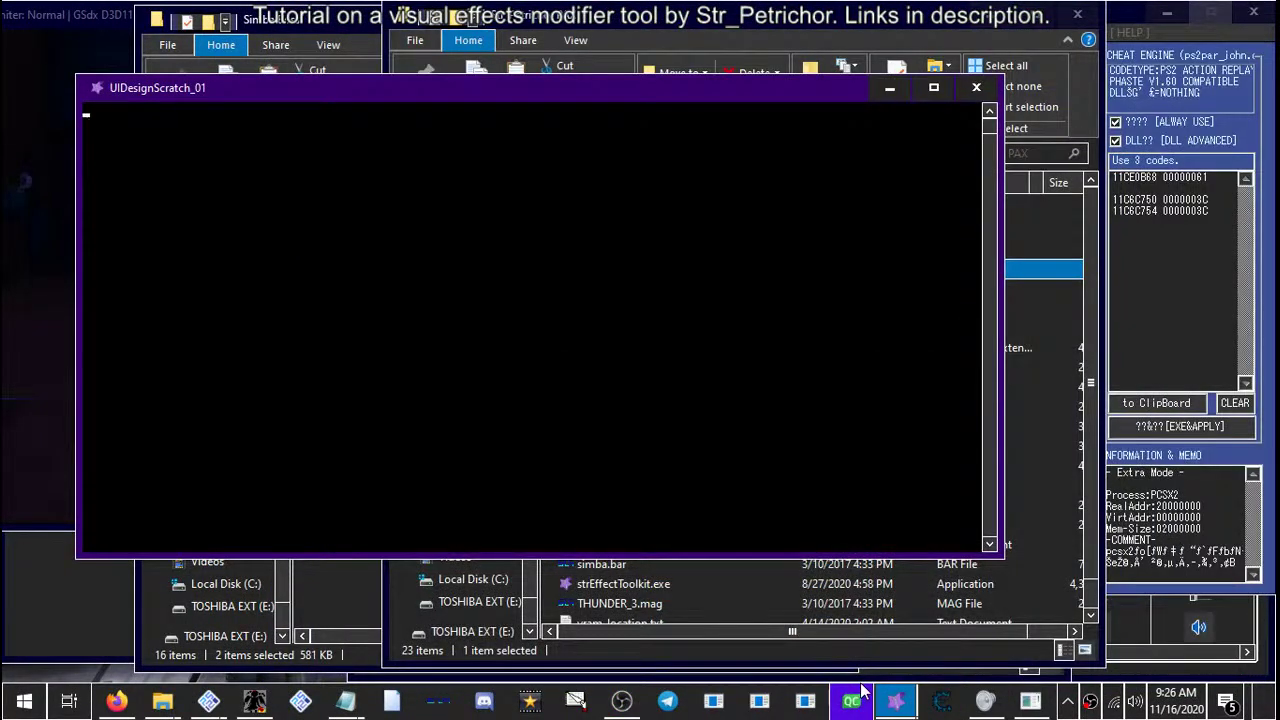
click(895, 702)
click(960, 672)
click(784, 432)
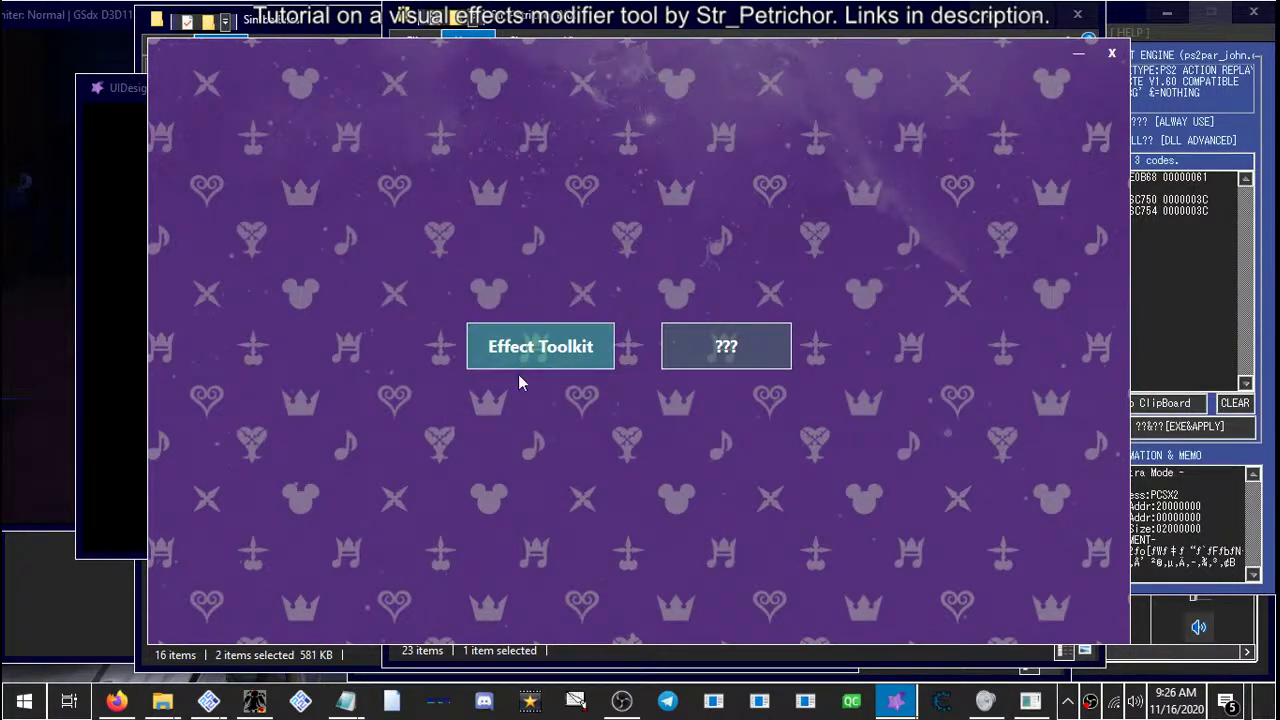
Open the DPX extraction tools in the Effect Toolkit and extract the DPX from P_LK000.pax as a KH2(FM) PAX
click(521, 355)
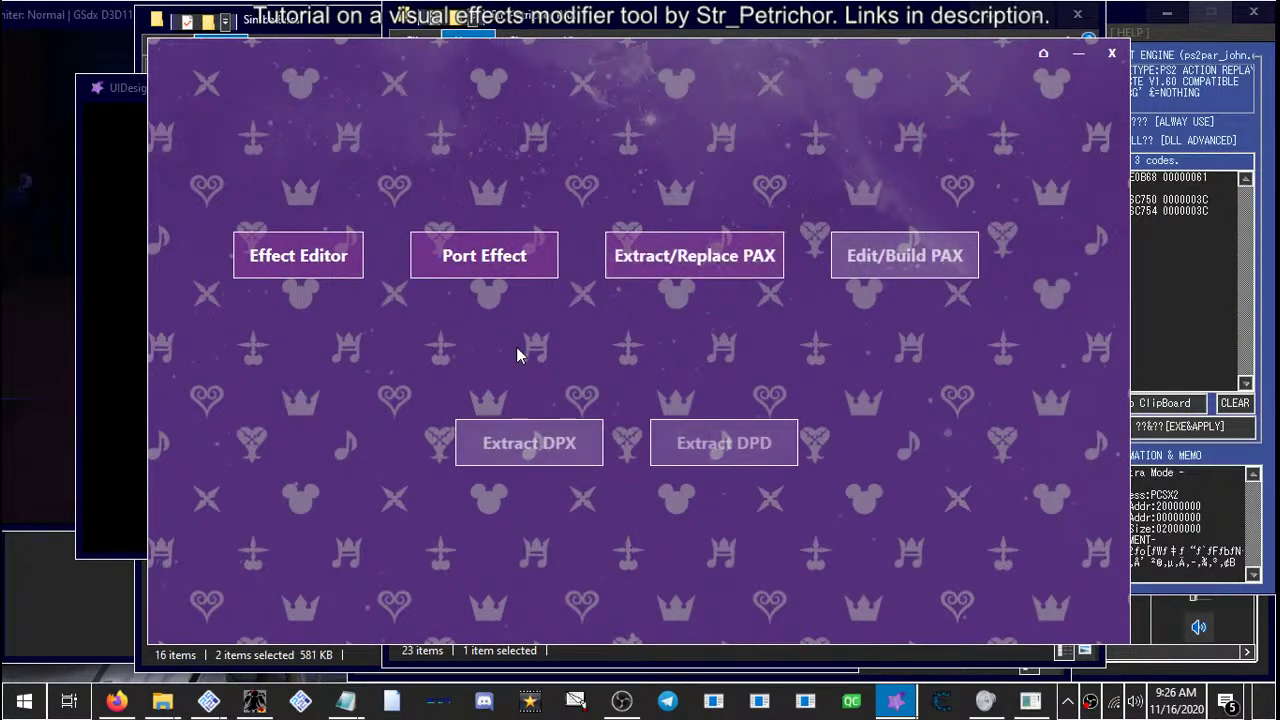
click(513, 459)
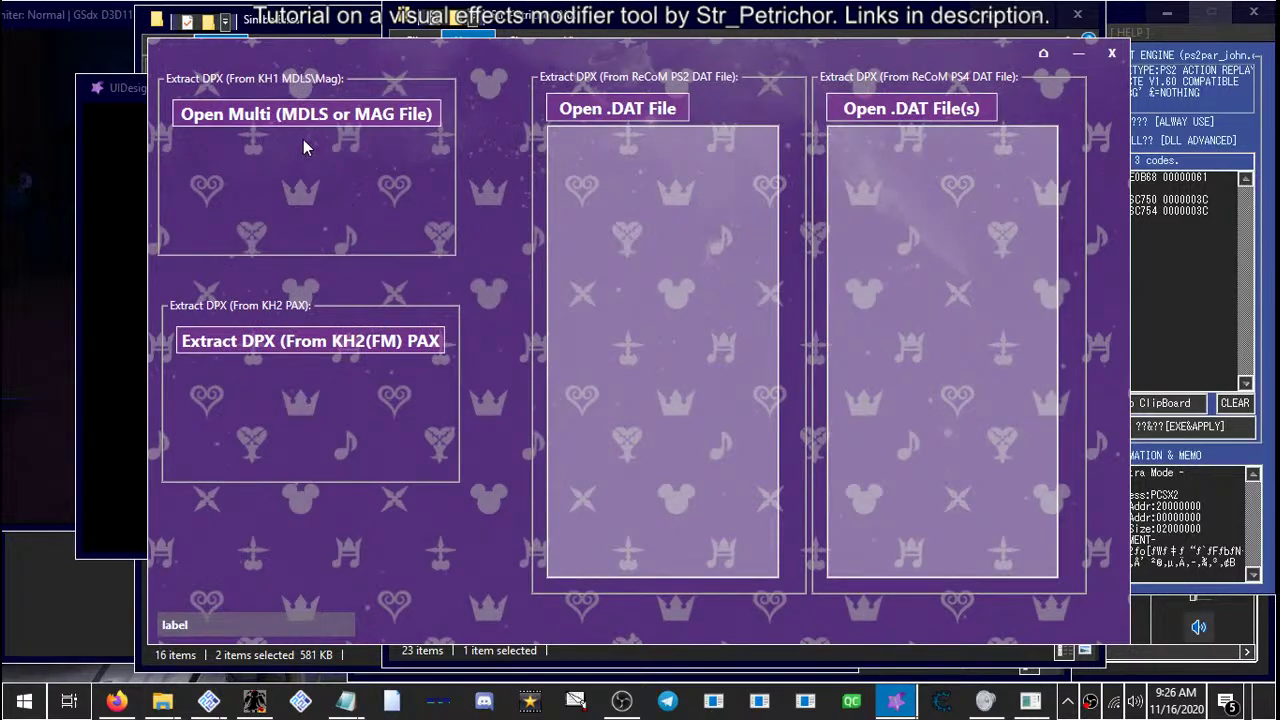
click(324, 346)
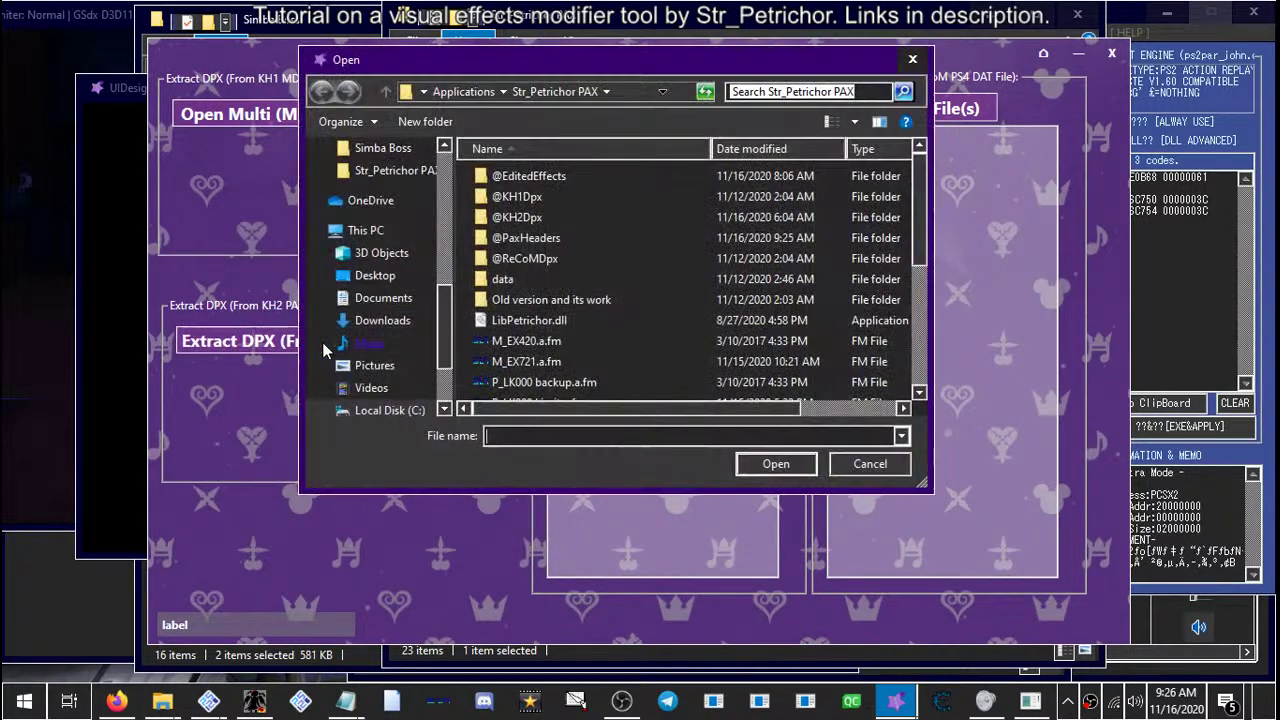
scroll(611, 298, down, 3)
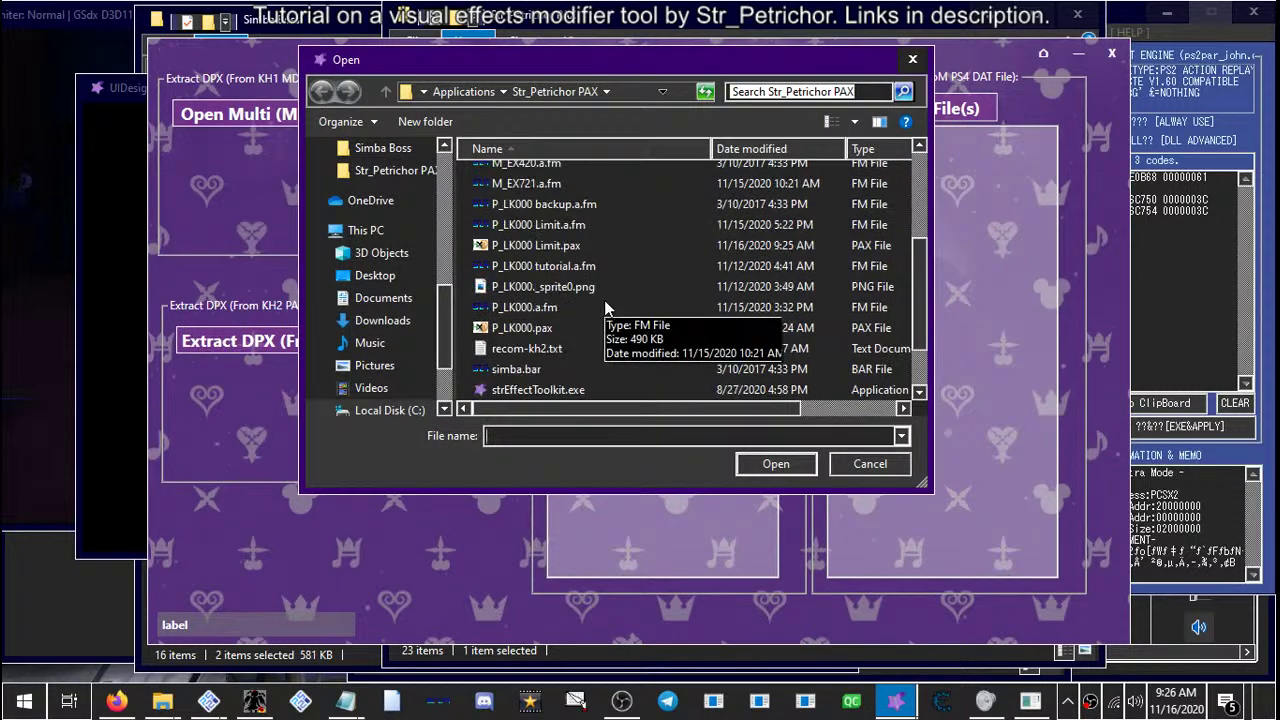
click(521, 331)
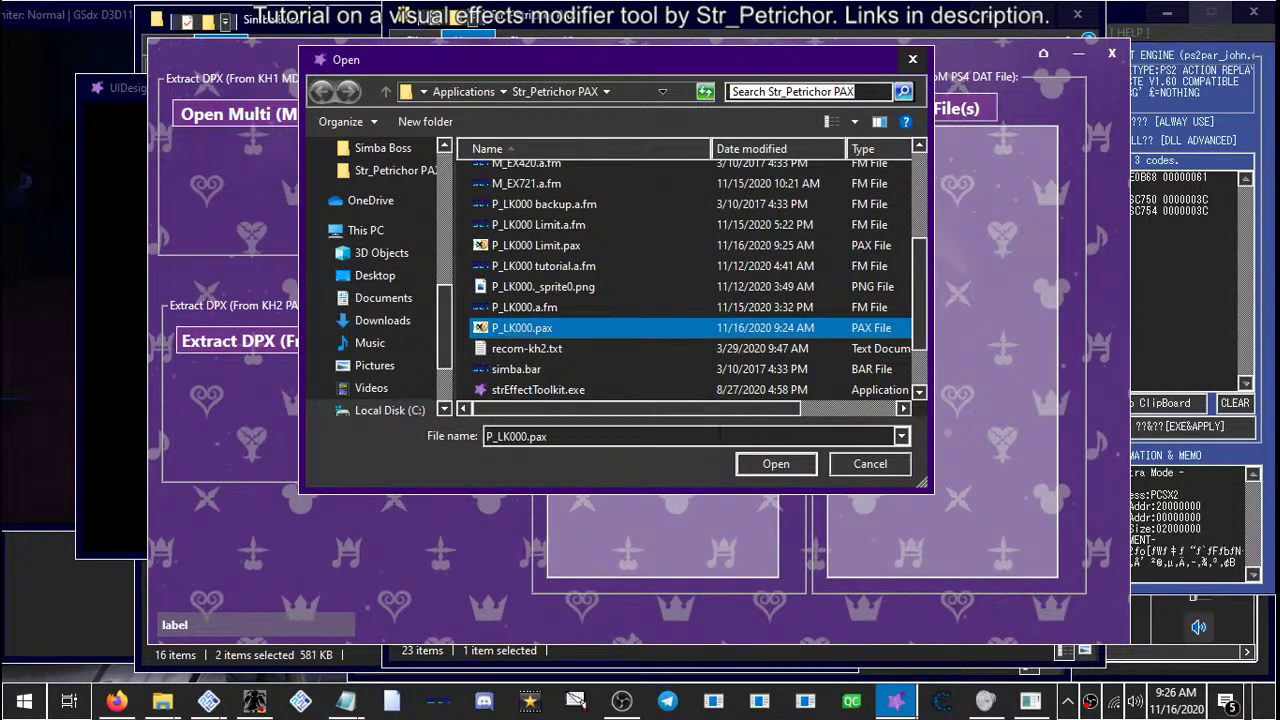
click(770, 465)
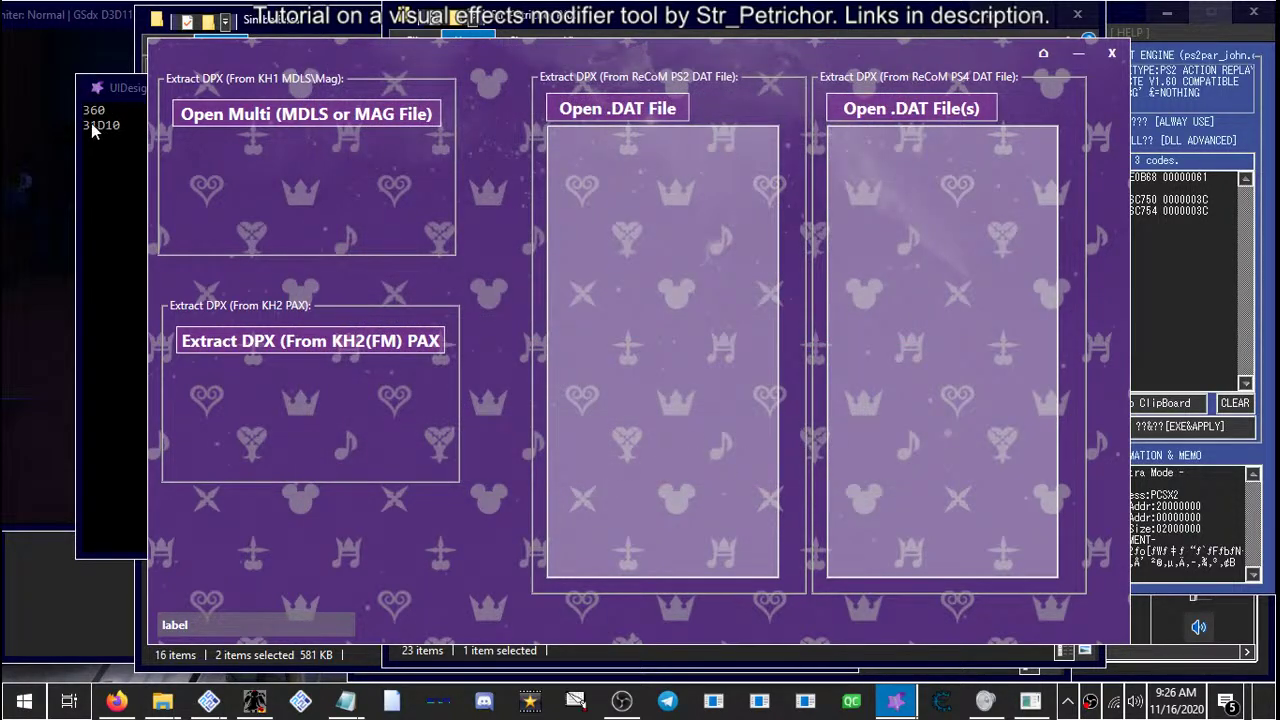
Extract the DPX from P_LK000 Limit.pax with the KH2(FM) PAX extractor
click(320, 342)
scroll(583, 271, down, 3)
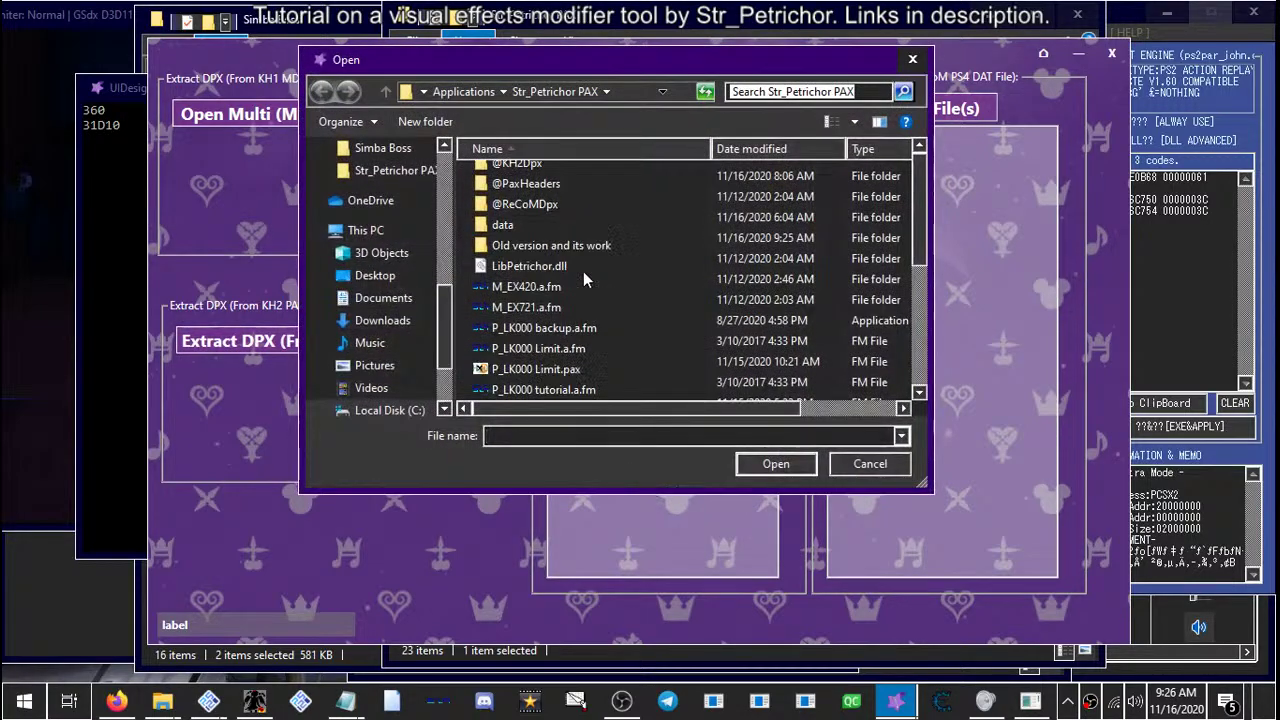
scroll(546, 255, up, 1)
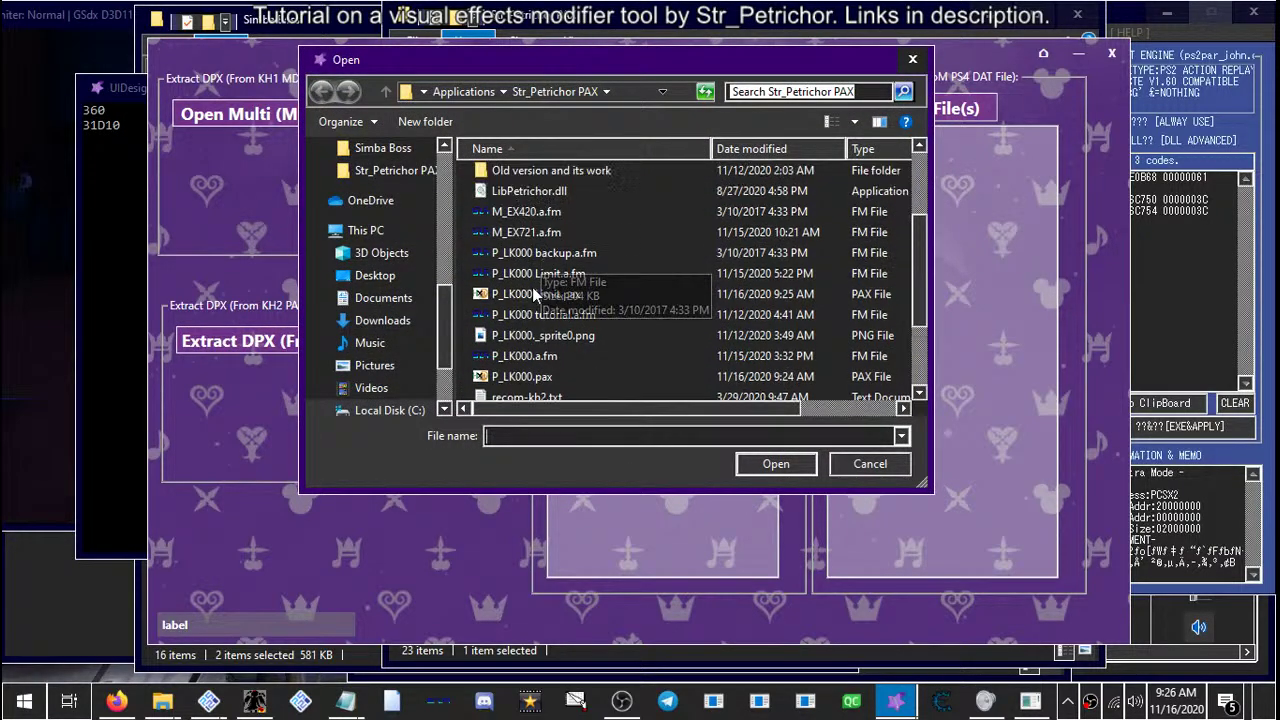
click(533, 292)
click(798, 470)
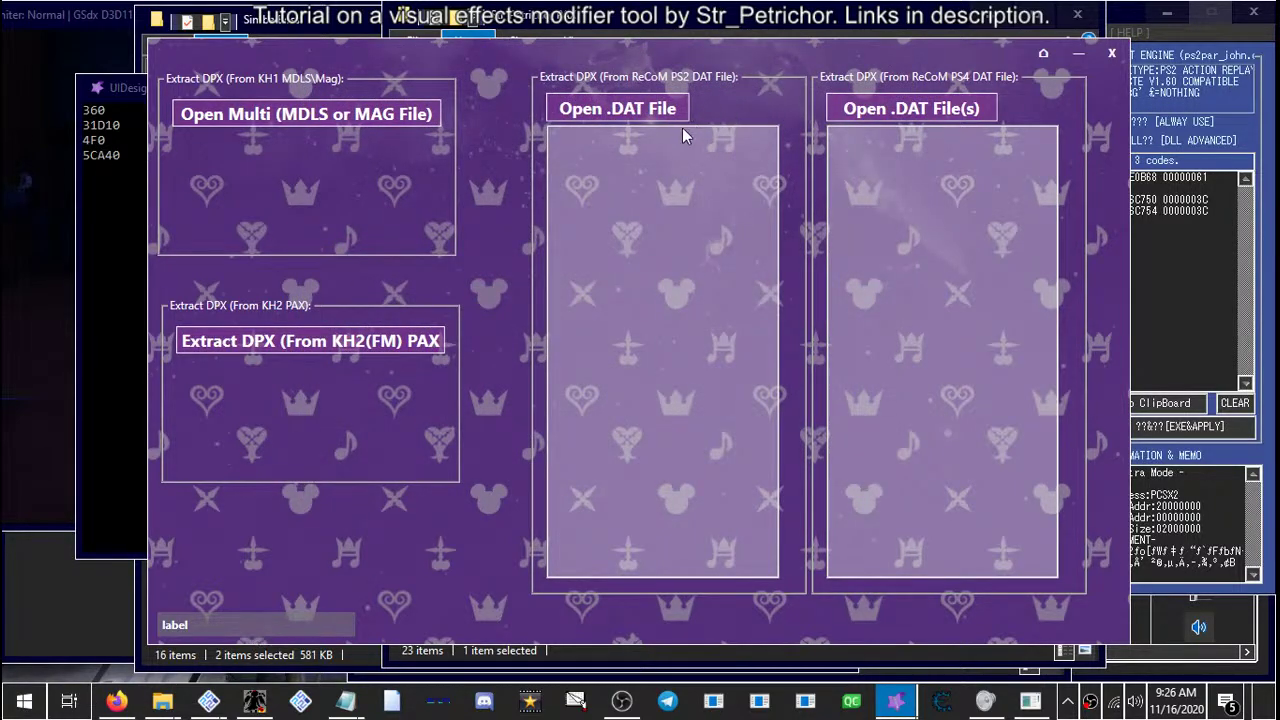
Close the DPX extraction window, dismiss OBS, and accept the disclaimer of the restarted toolkit
click(1114, 56)
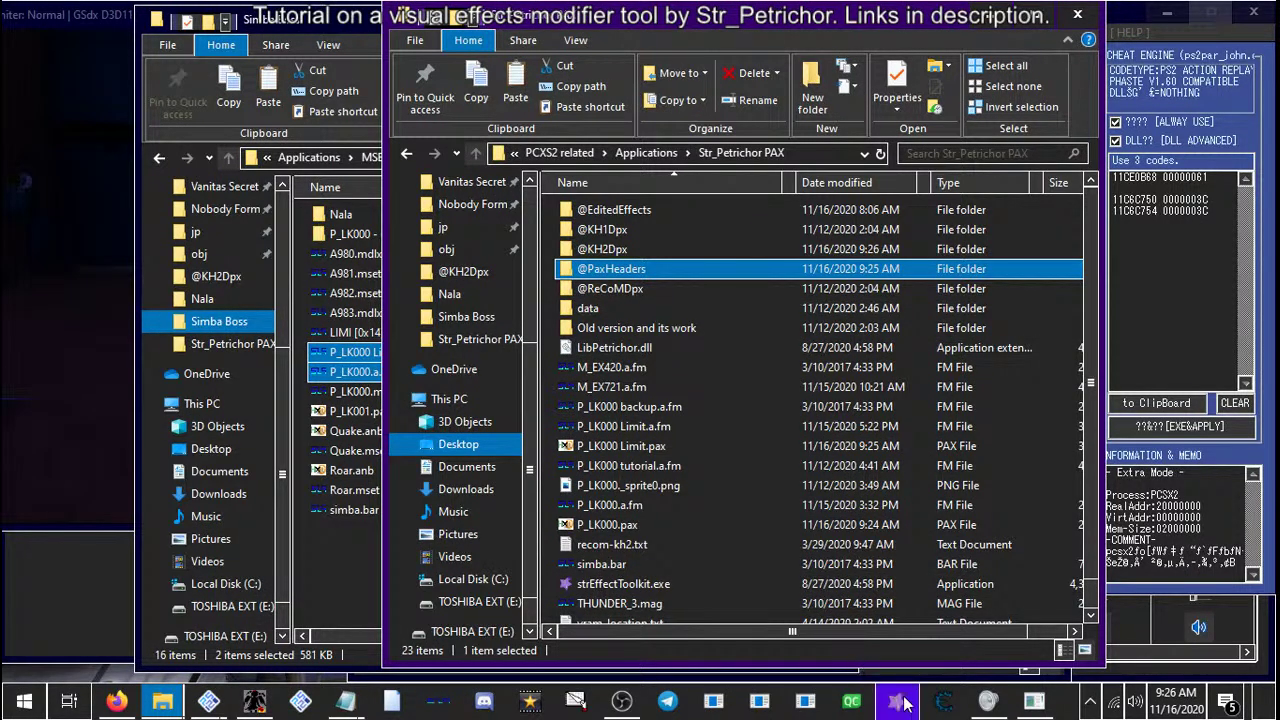
click(621, 701)
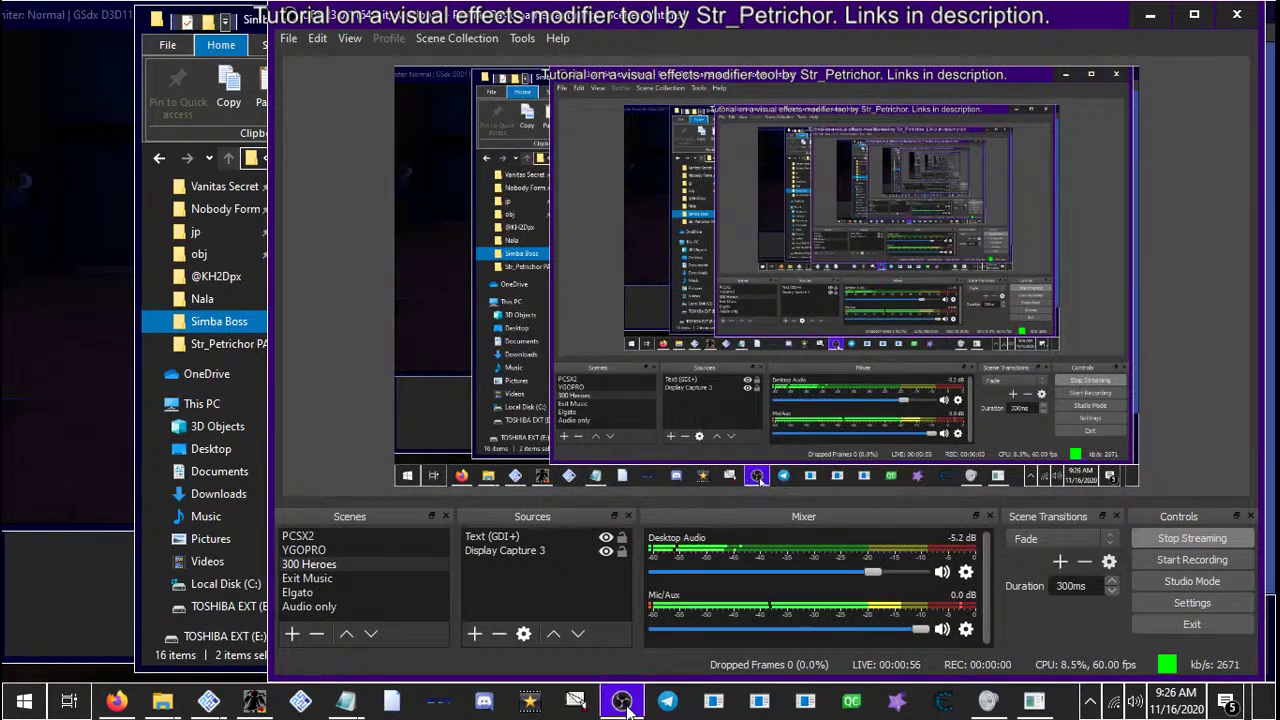
mouse_move(621, 701)
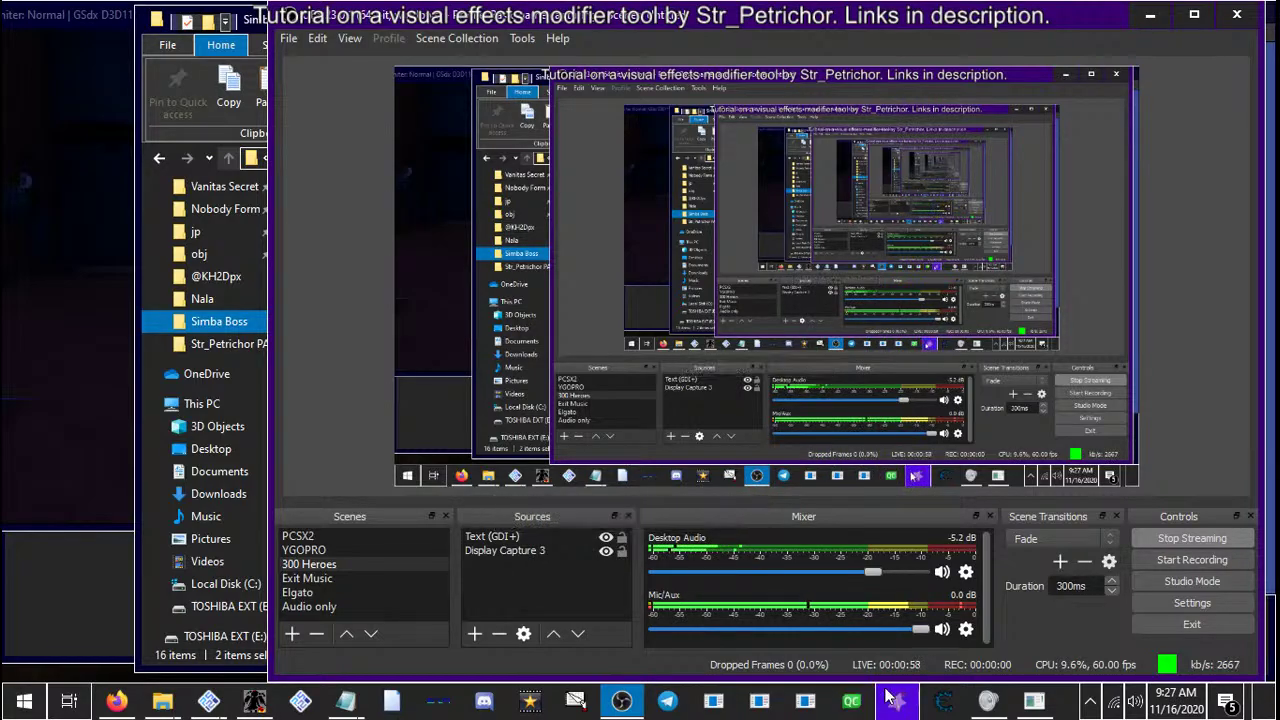
click(1054, 701)
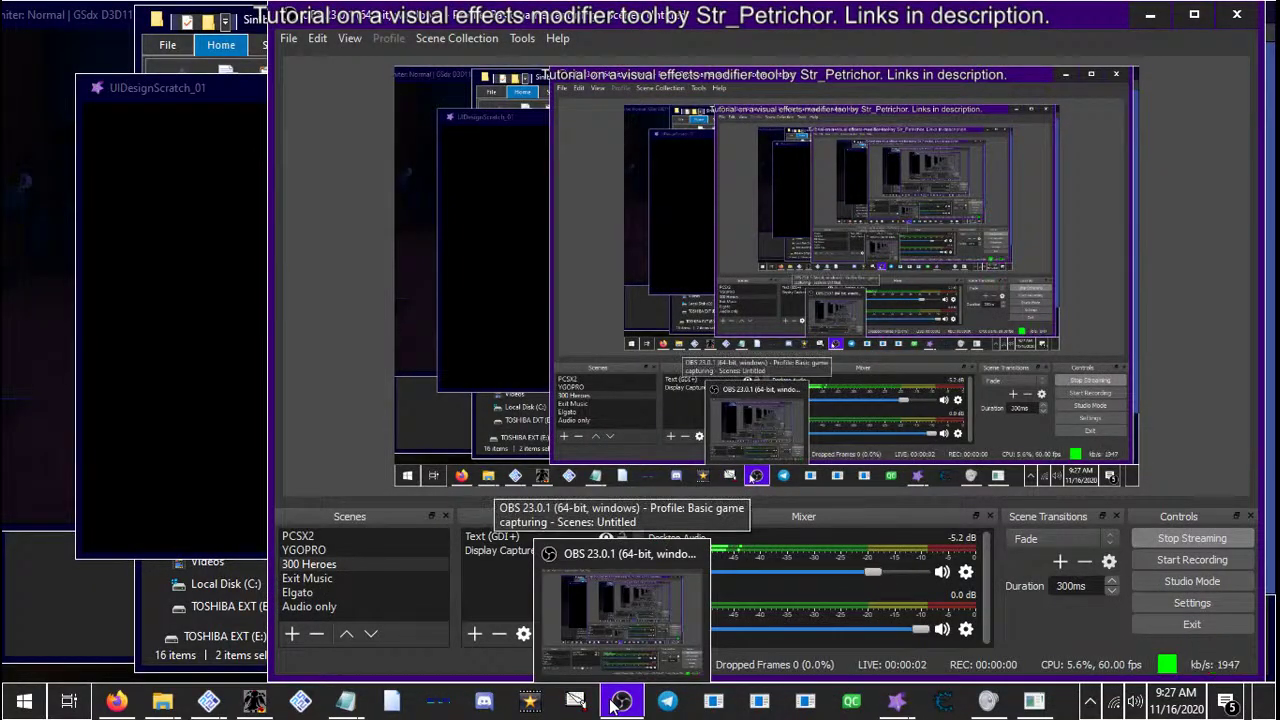
click(617, 703)
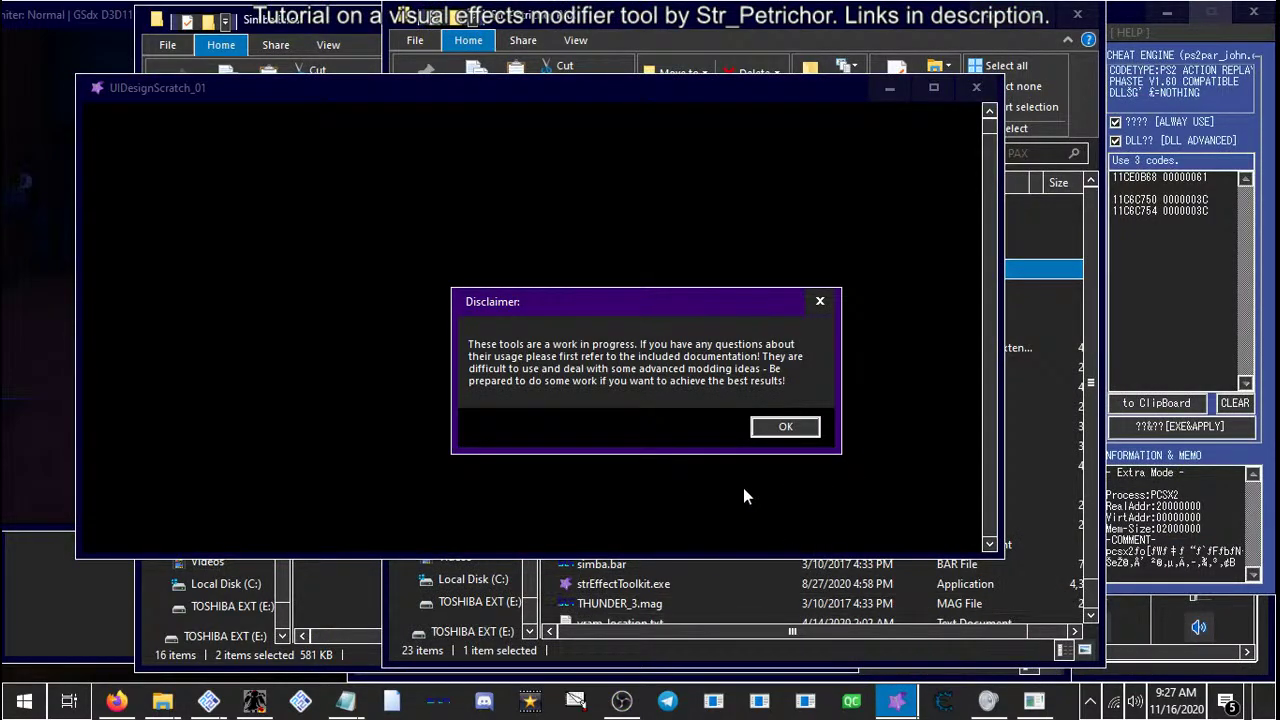
click(780, 426)
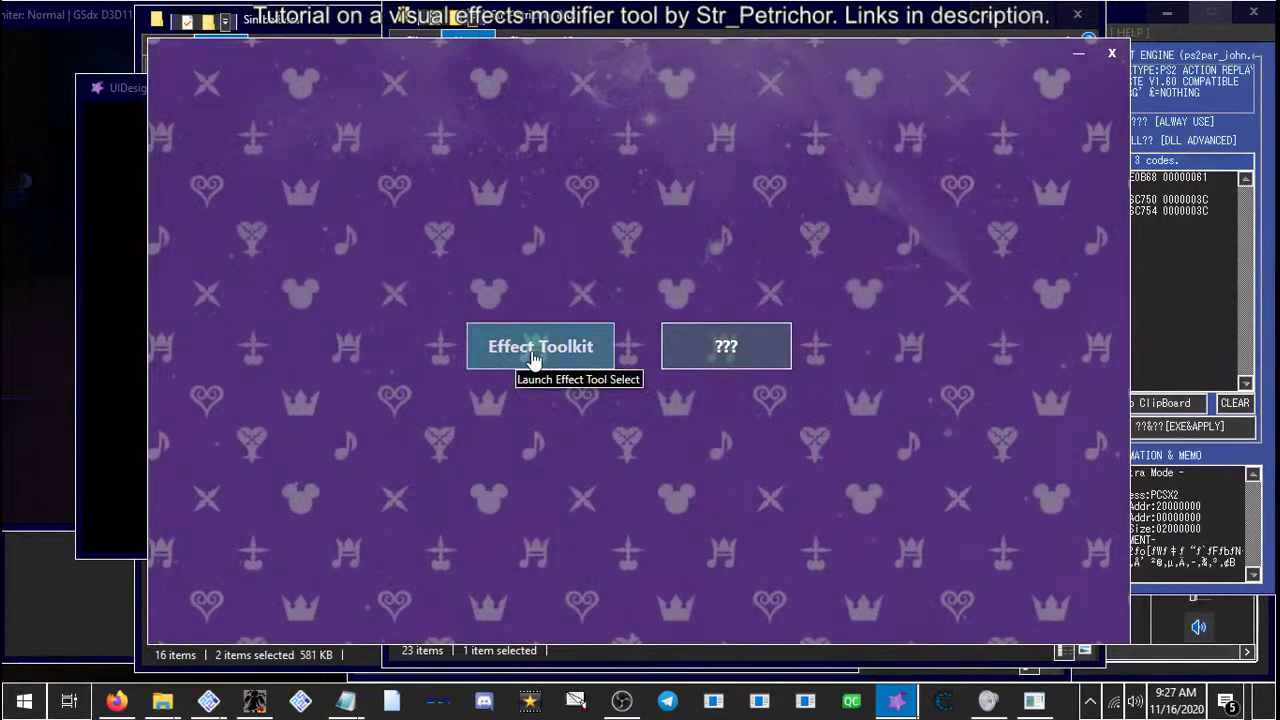
click(533, 360)
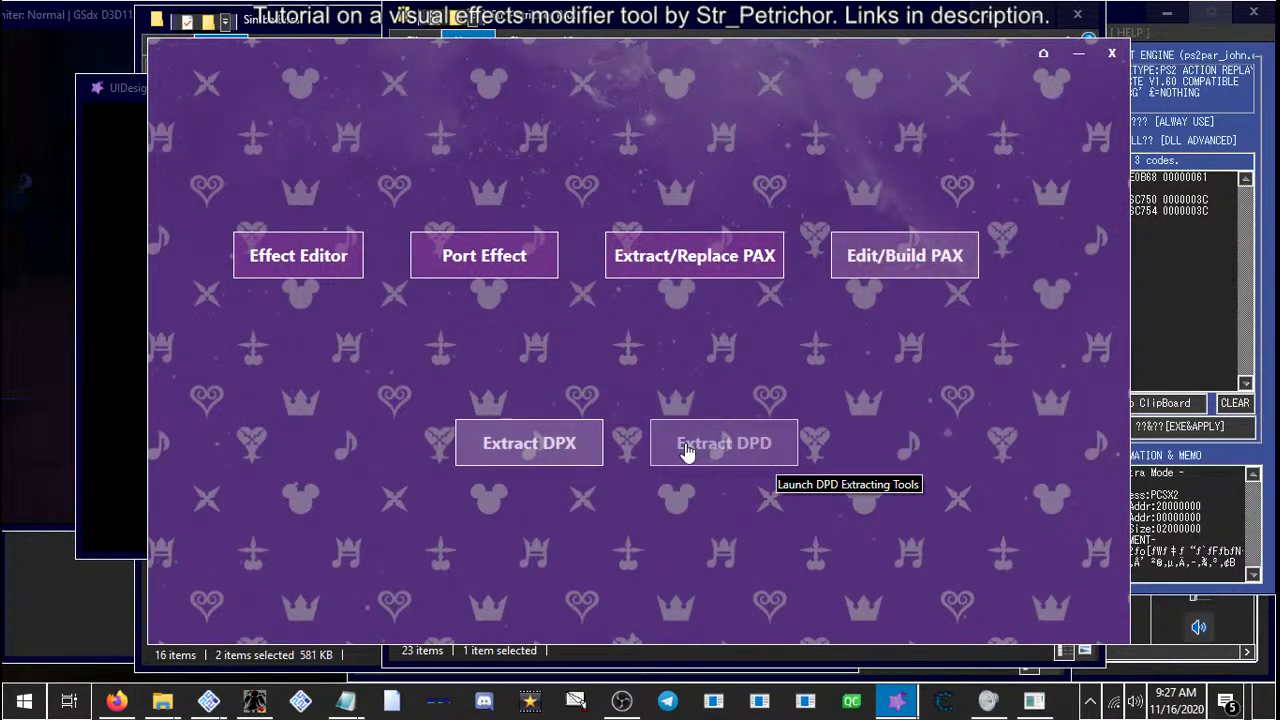
click(745, 460)
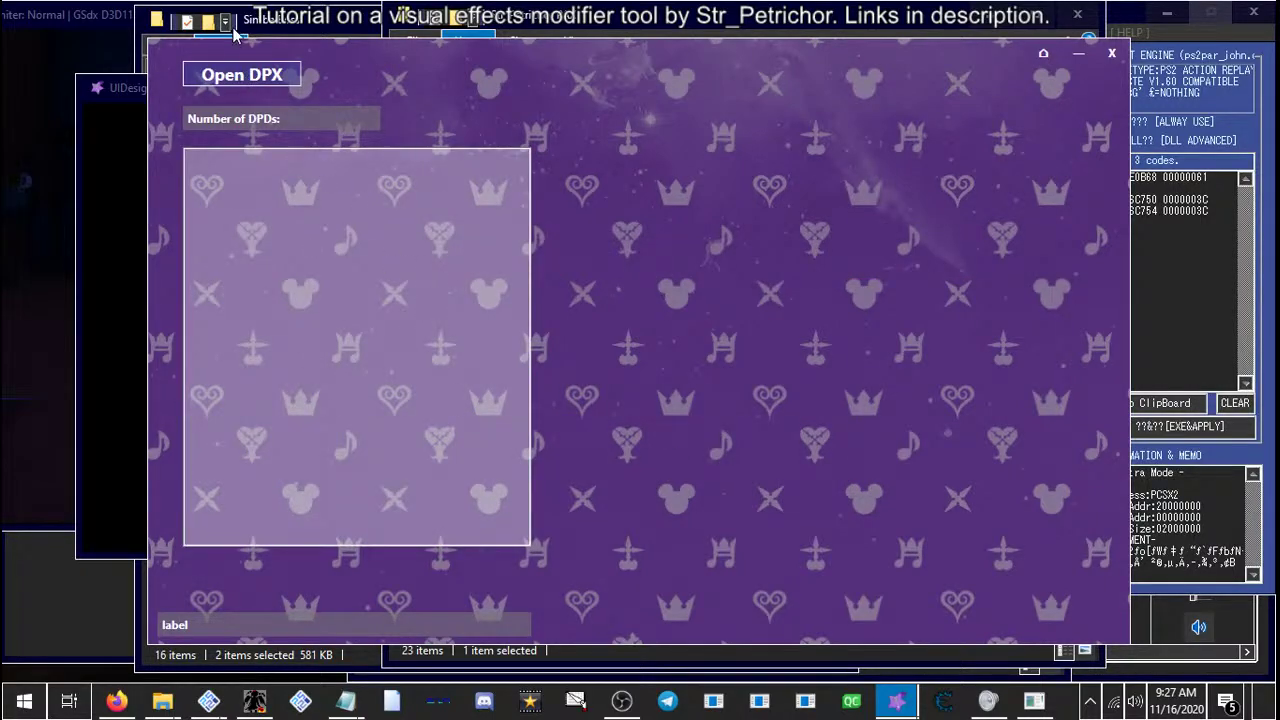
click(240, 80)
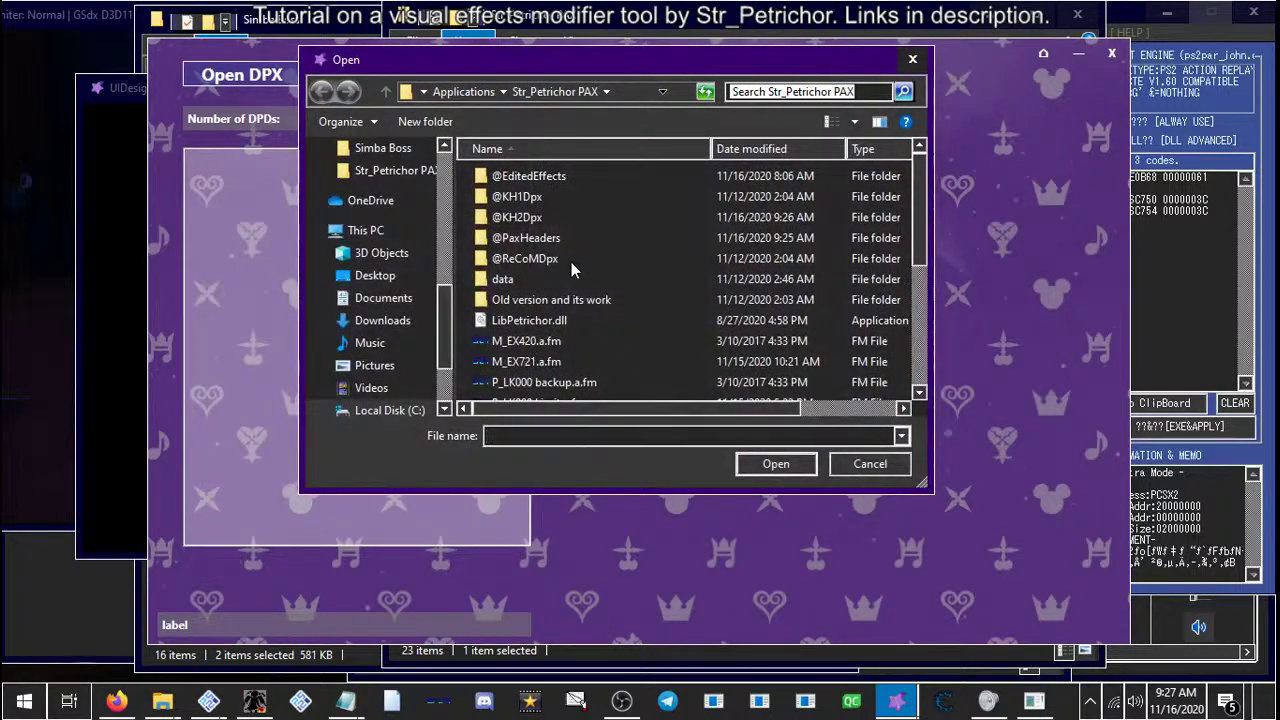
double_click(510, 217)
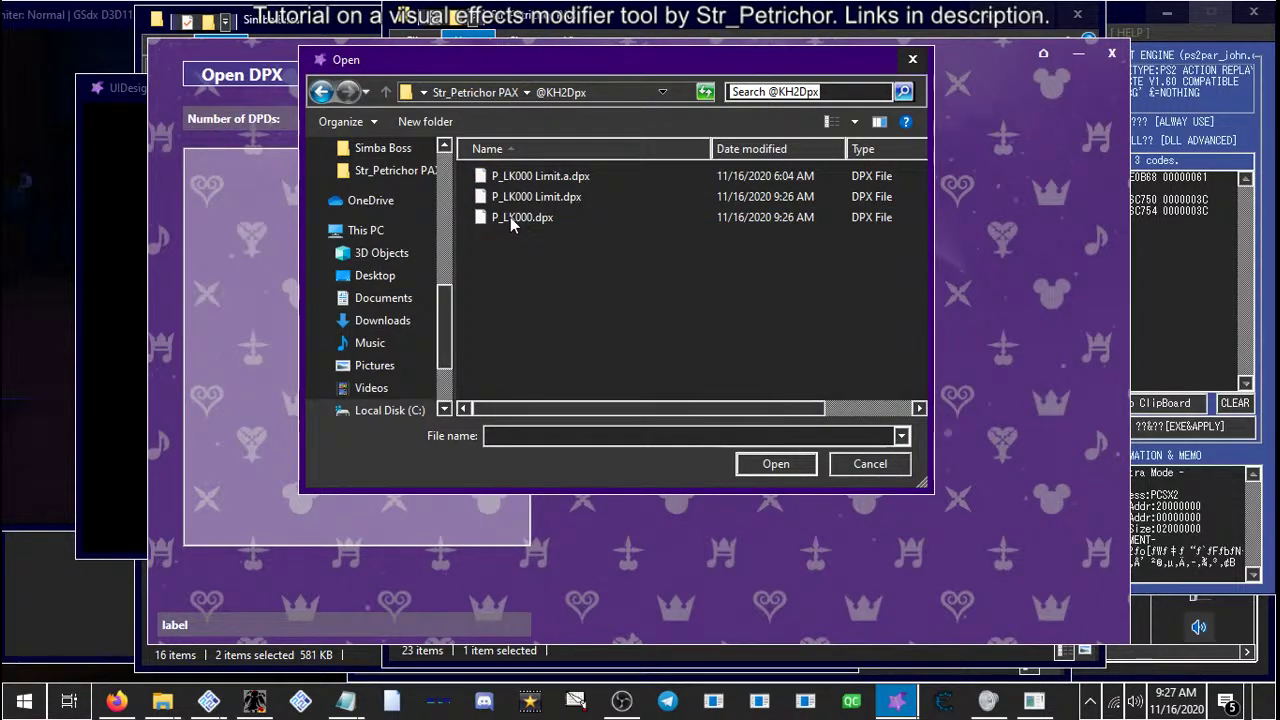
click(569, 178)
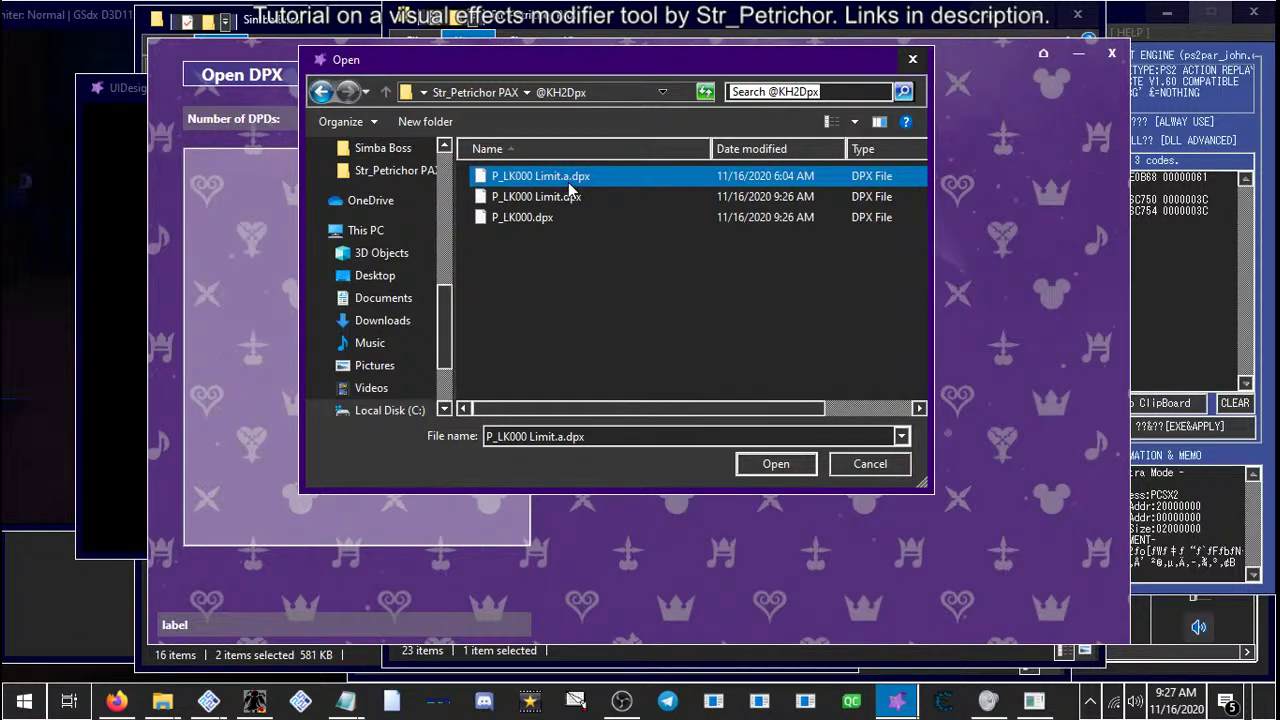
key(Delete)
click(515, 198)
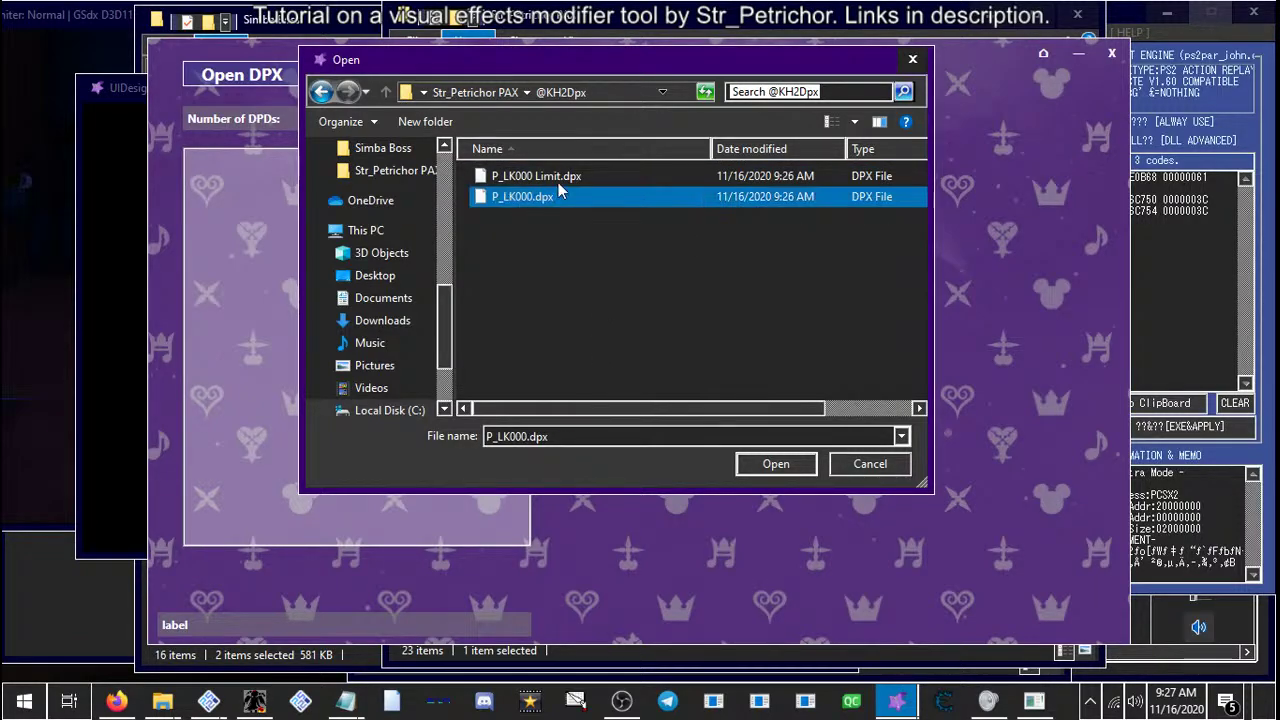
click(551, 182)
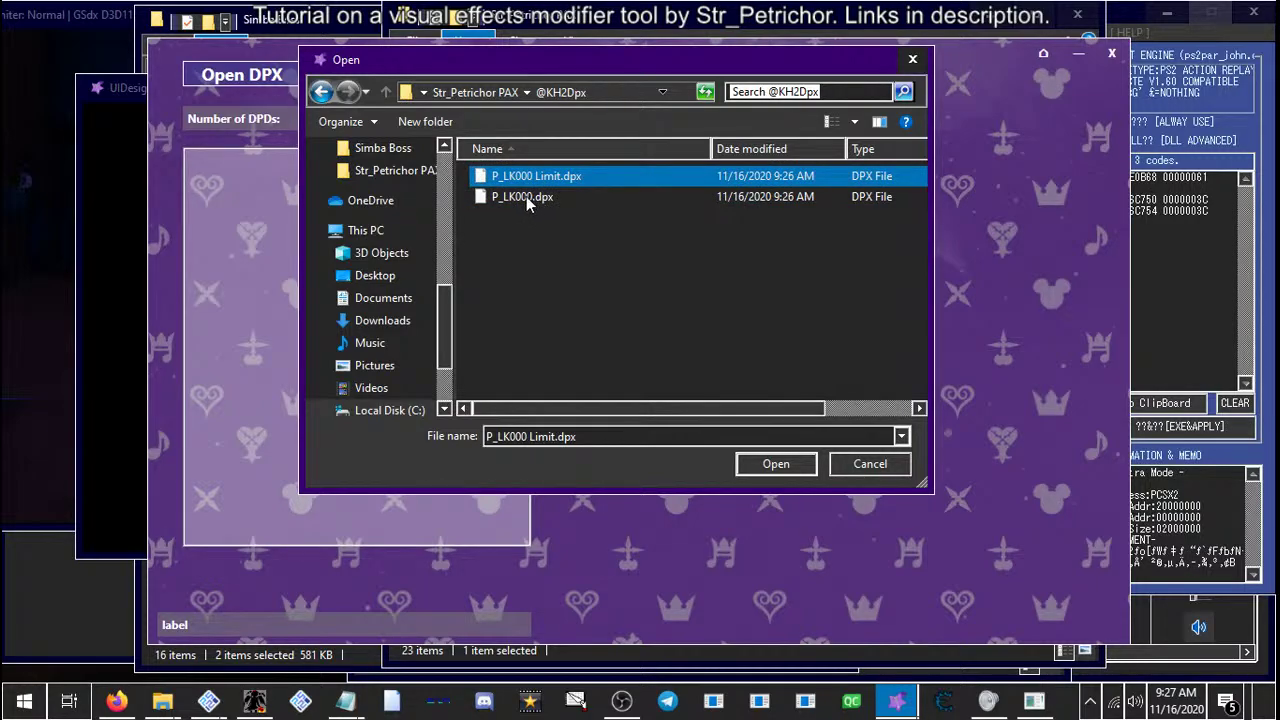
mouse_move(527, 201)
click(507, 200)
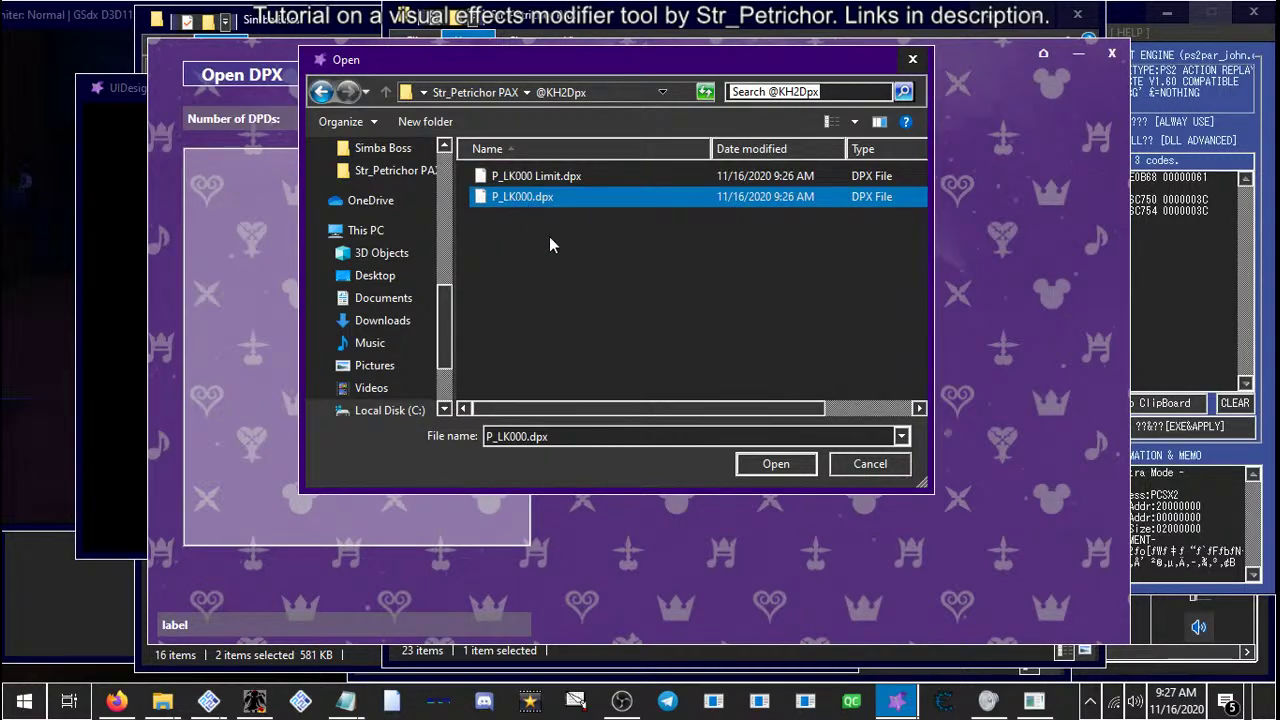
click(793, 473)
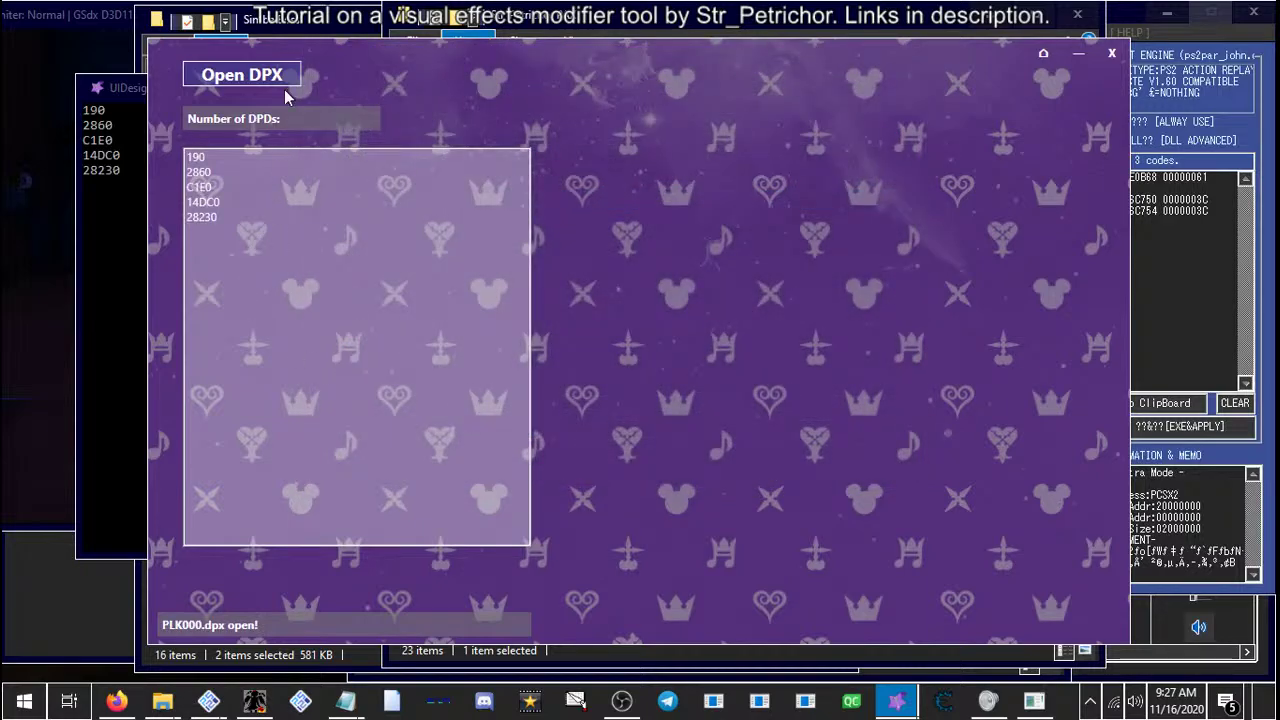
Look through the extracted DPD entries of P_LK000.dpx in the list
drag(198, 194, 210, 158)
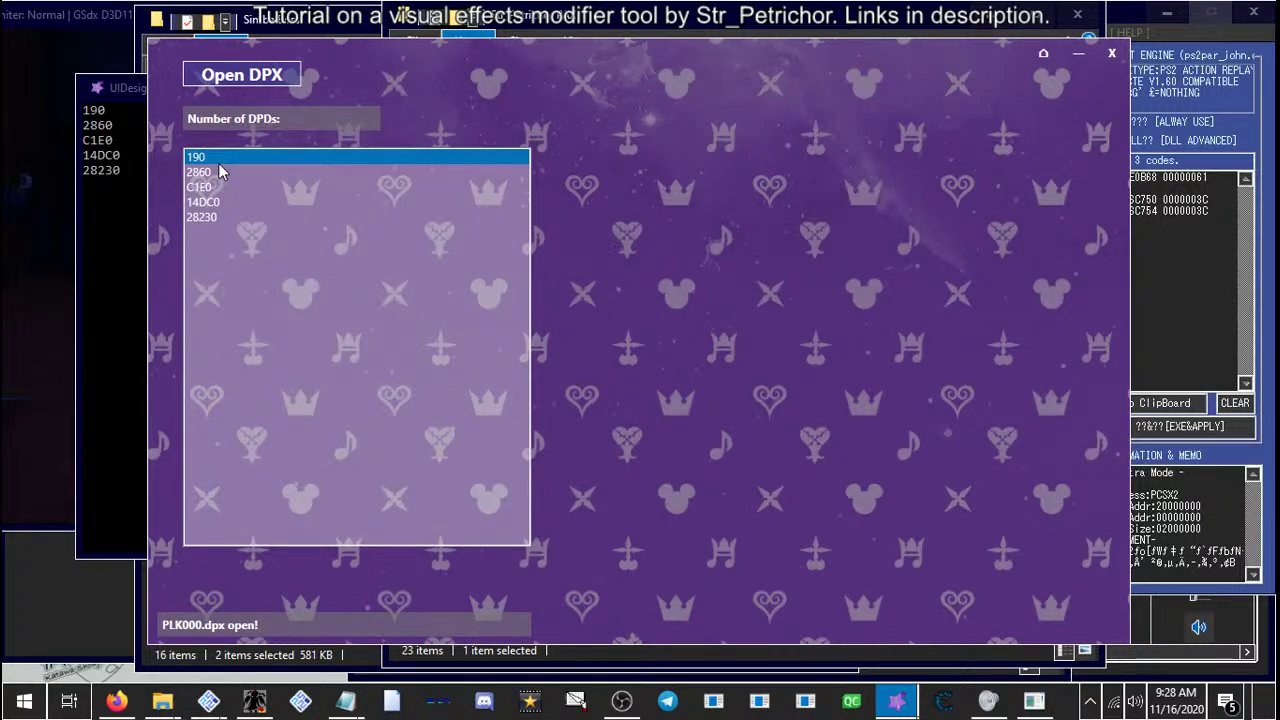
click(214, 174)
click(214, 188)
click(216, 206)
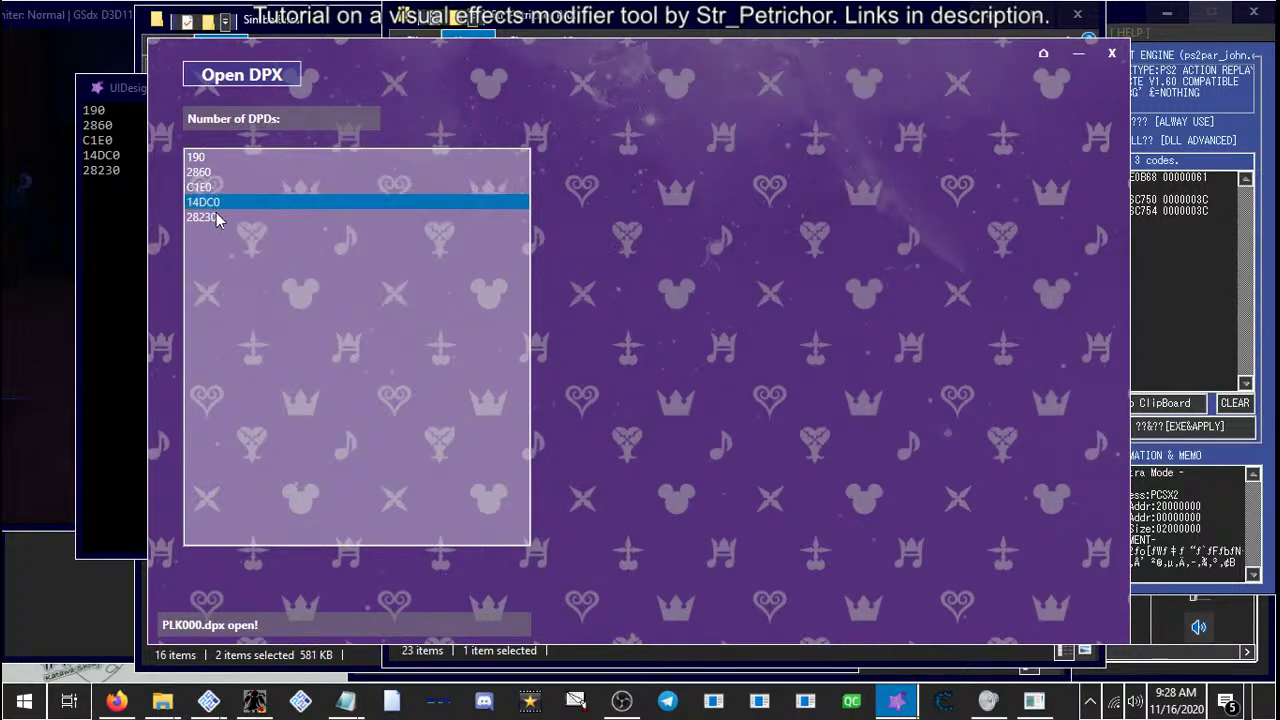
click(216, 216)
click(216, 189)
click(216, 160)
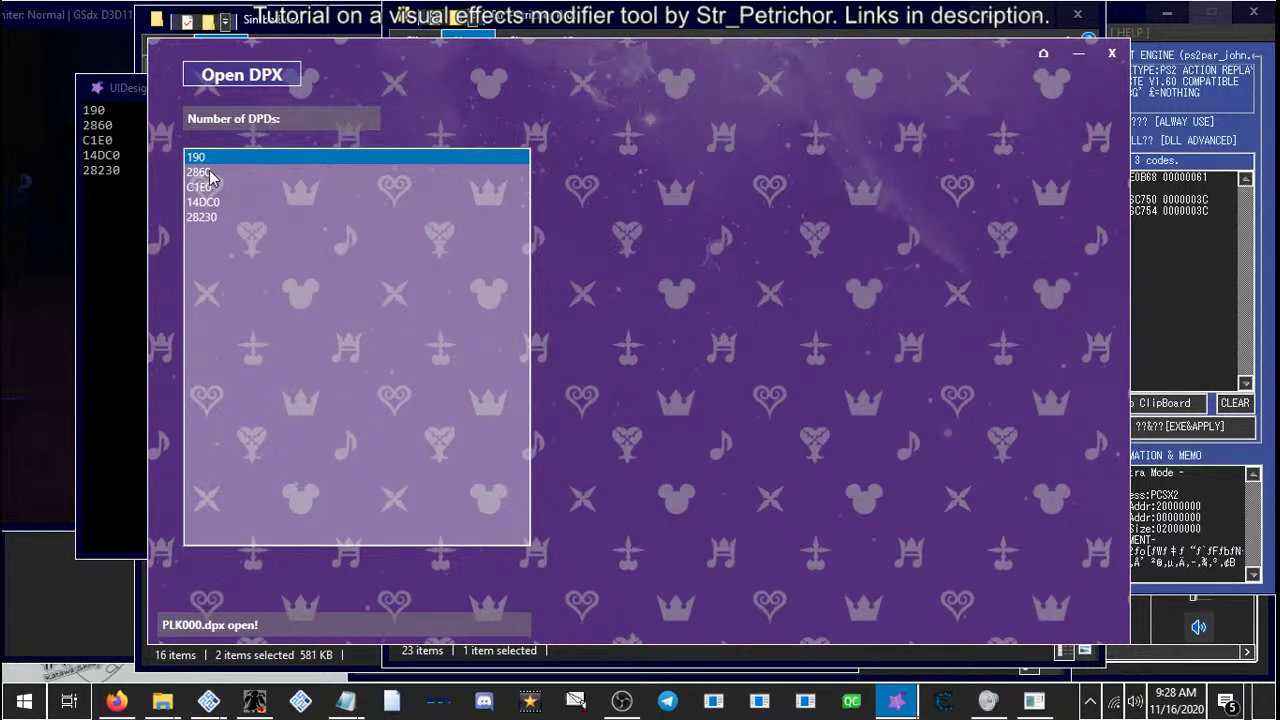
click(210, 174)
click(206, 188)
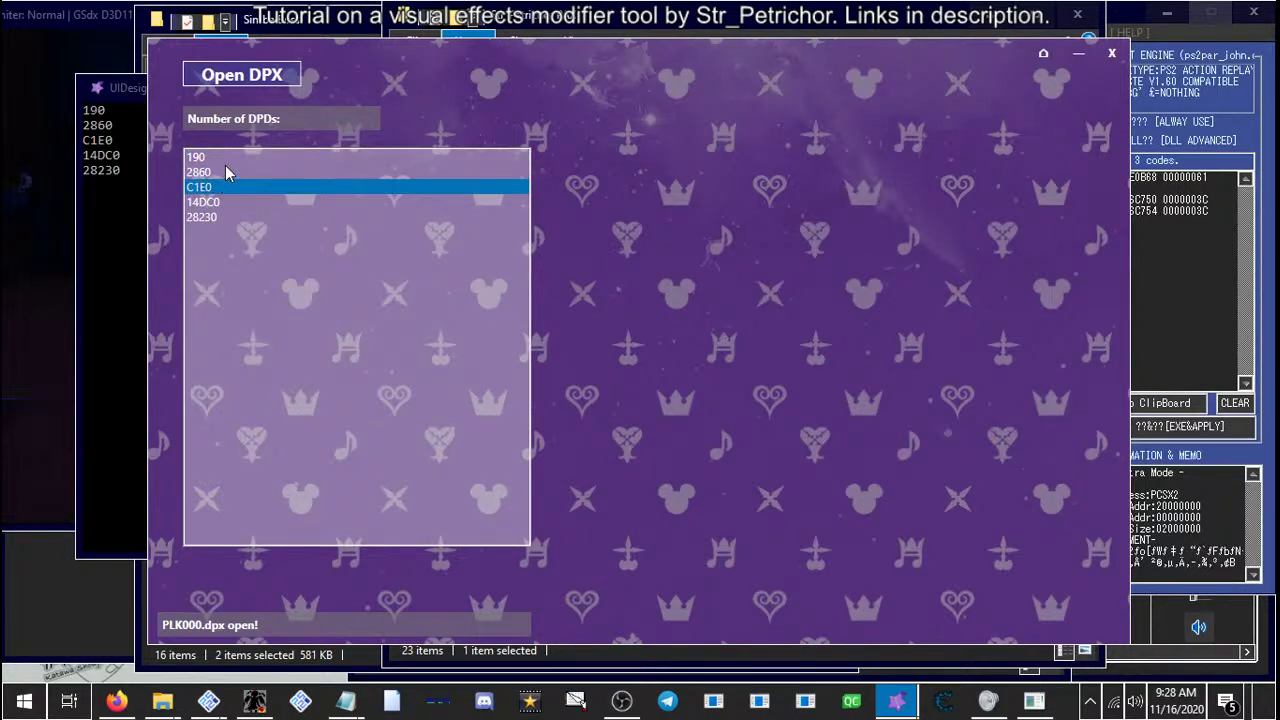
click(210, 202)
click(212, 217)
click(210, 172)
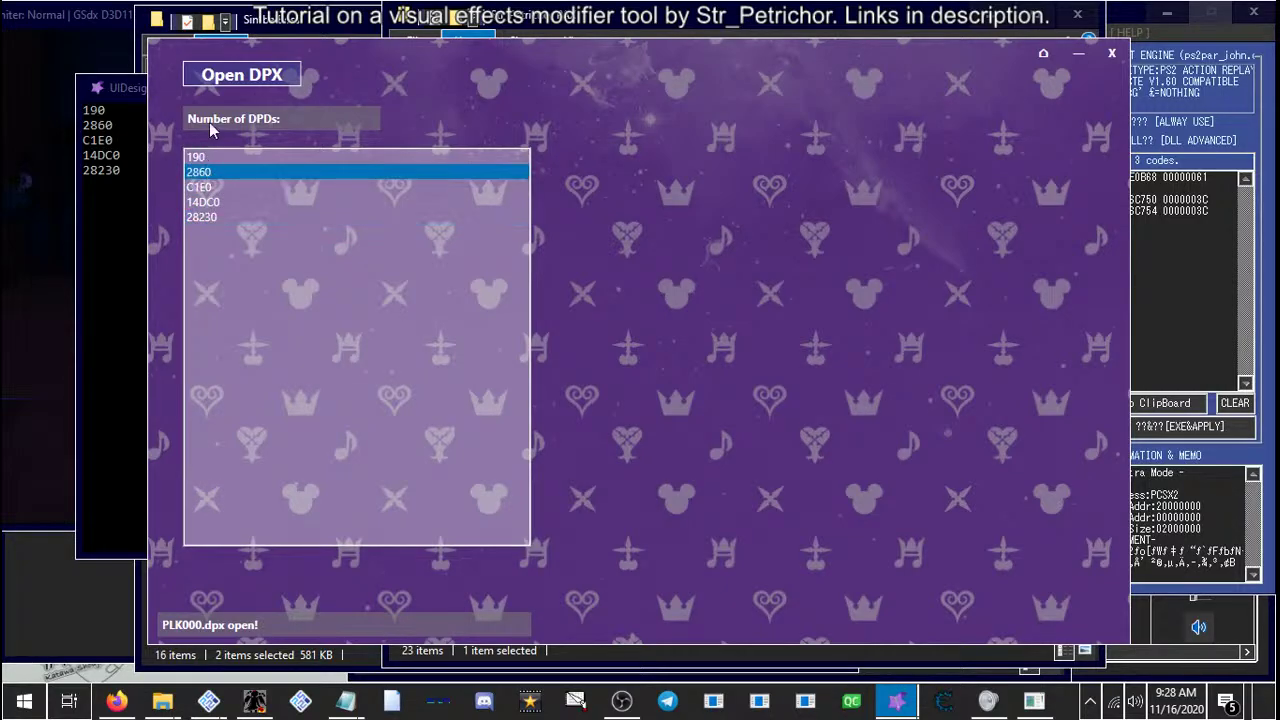
Try to open P_LK000 Limit.pax in the DPD extractor, and close the unresponsive toolkit
click(242, 75)
scroll(615, 235, down, 4)
scroll(580, 234, up, 1)
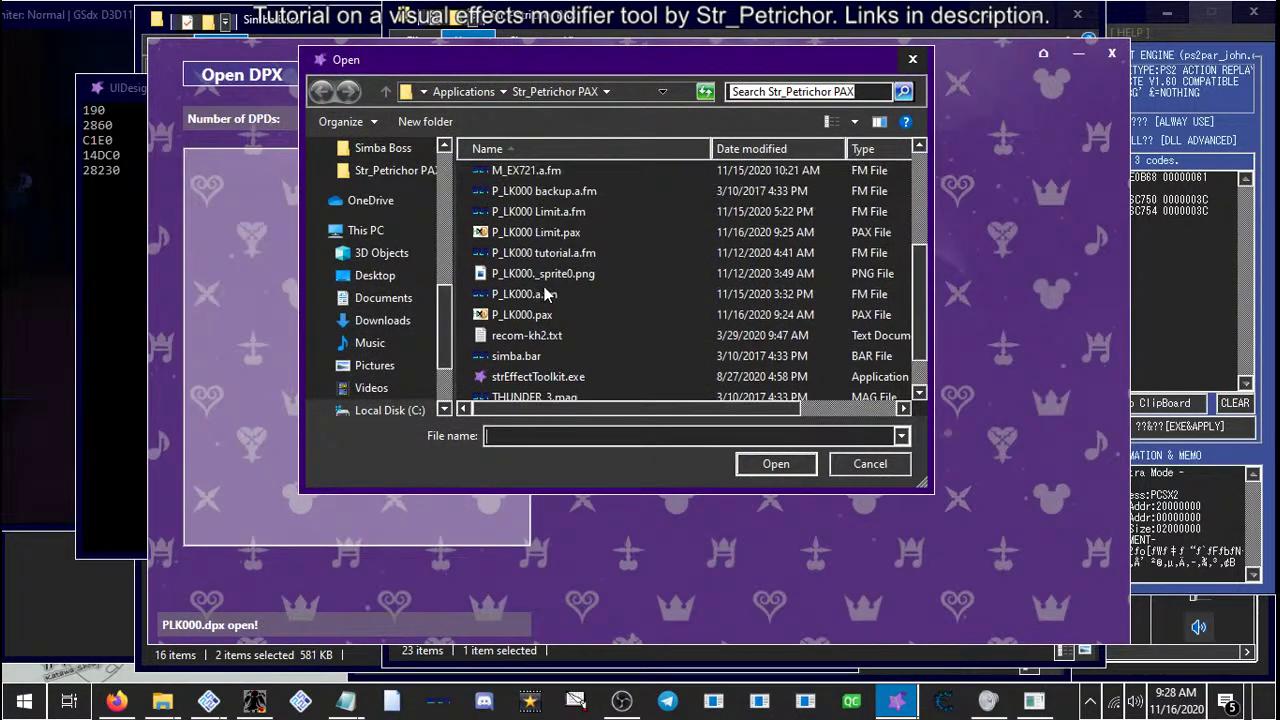
double_click(560, 234)
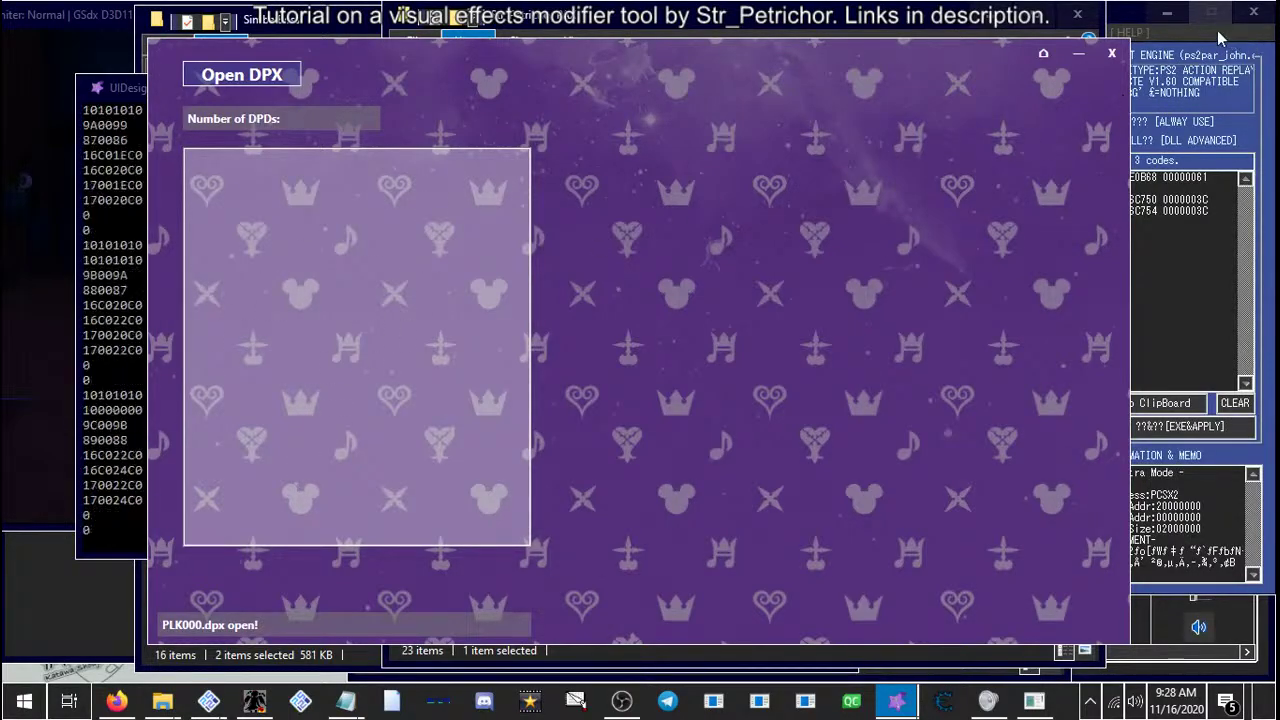
click(1111, 55)
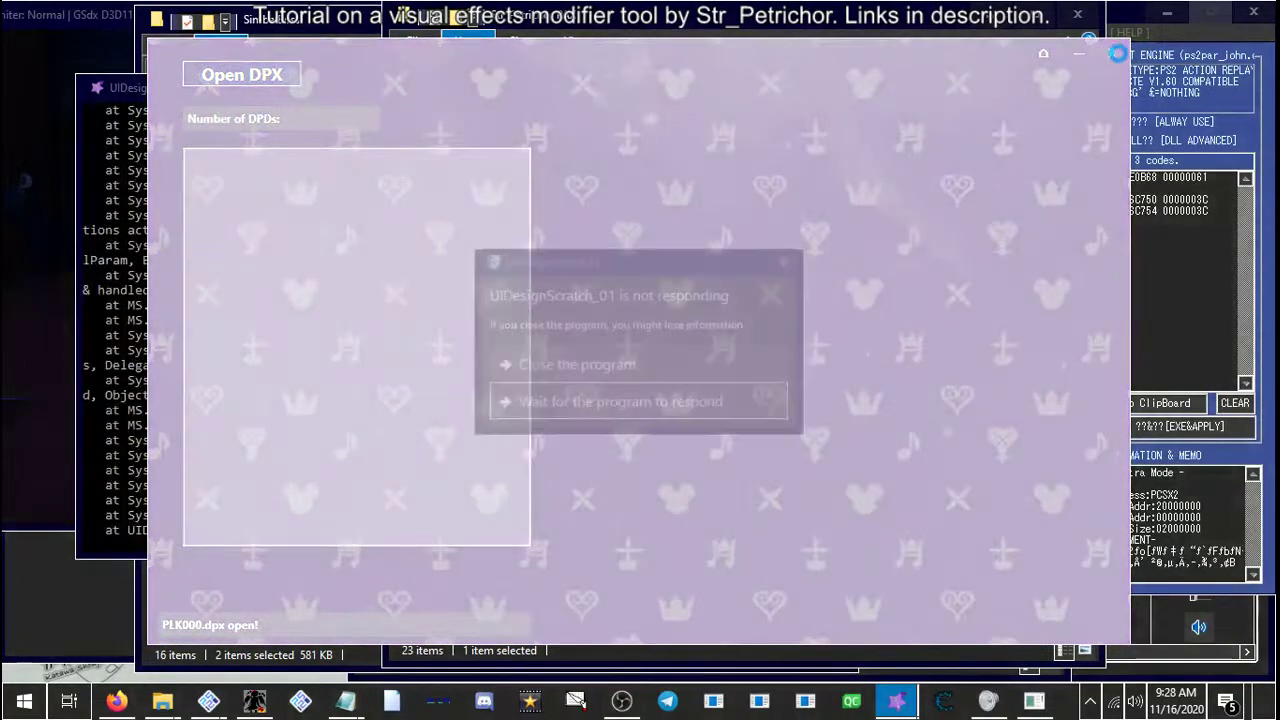
click(591, 362)
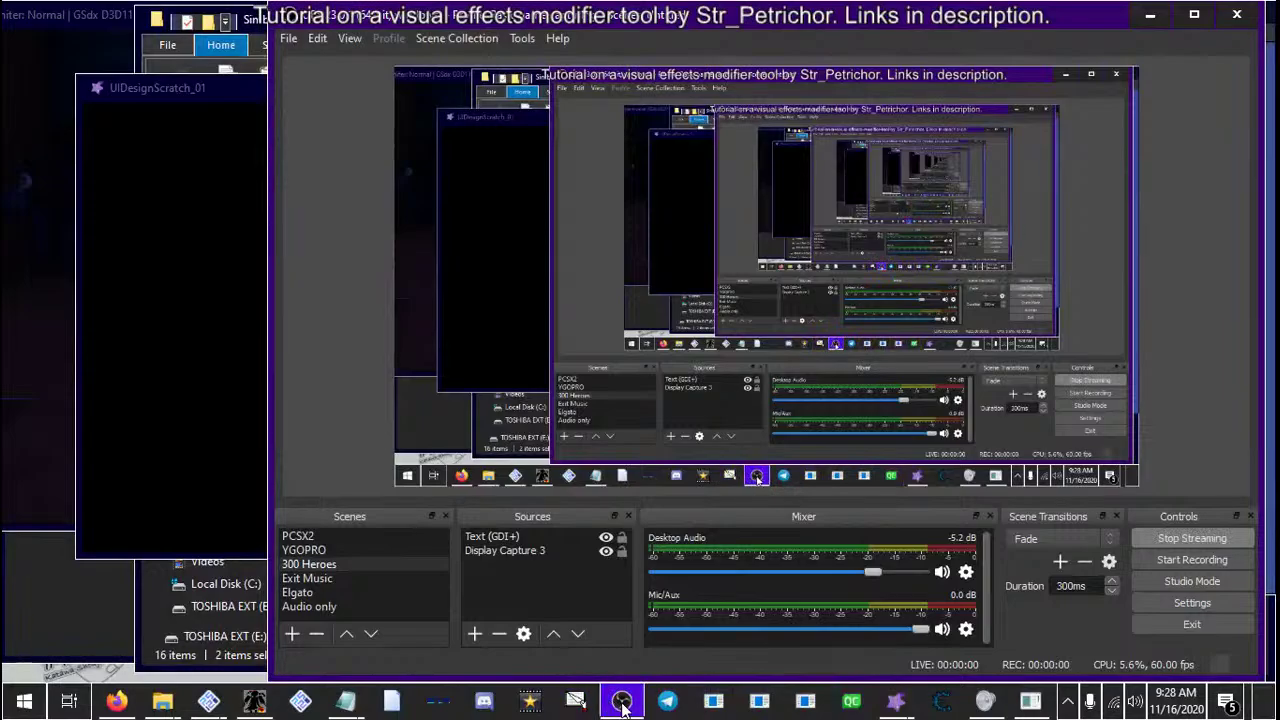
Dismiss OBS, bring the restarted toolkit forward, accept its disclaimer, and open the Effect Toolkit tool selection
click(621, 698)
mouse_move(895, 700)
click(1065, 595)
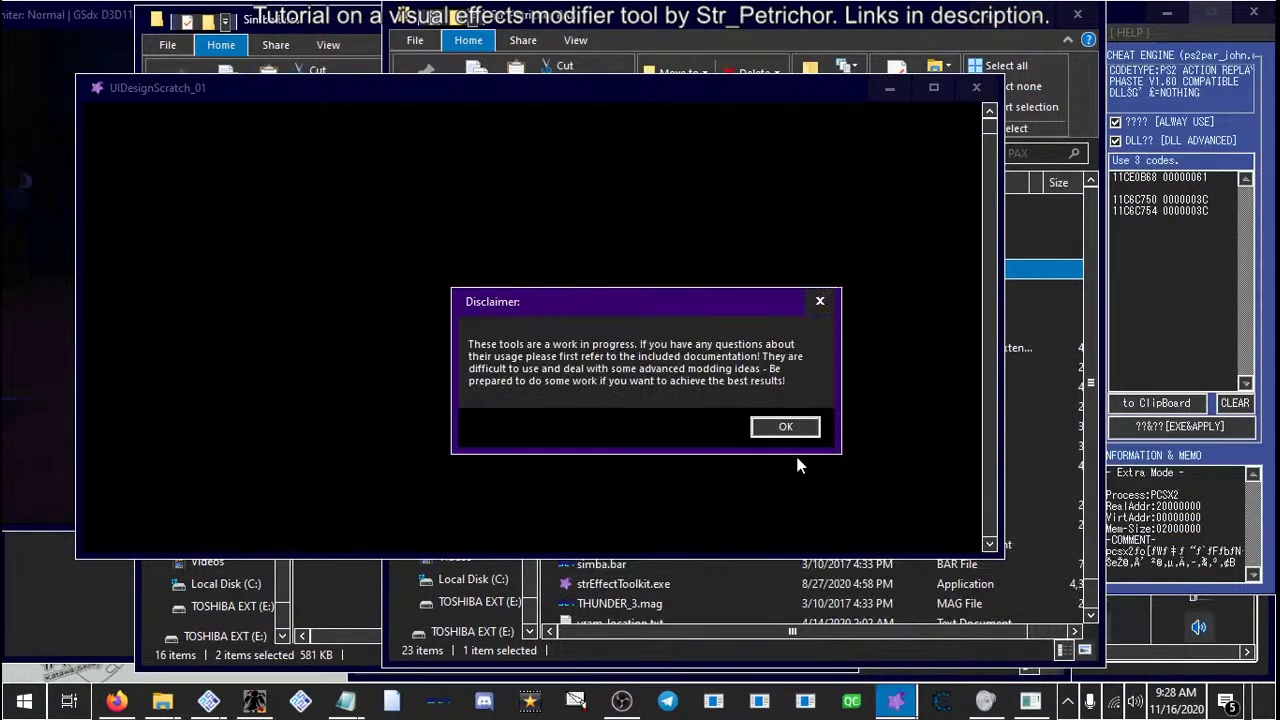
click(785, 427)
click(598, 363)
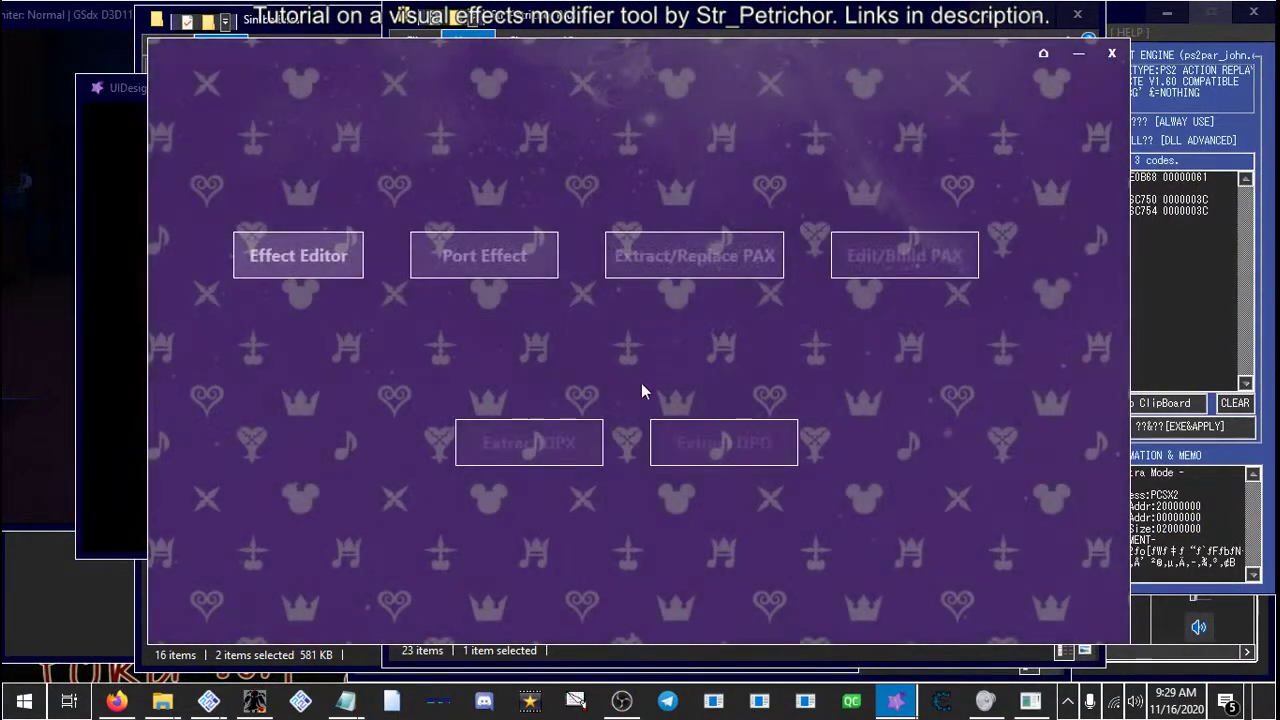
click(672, 445)
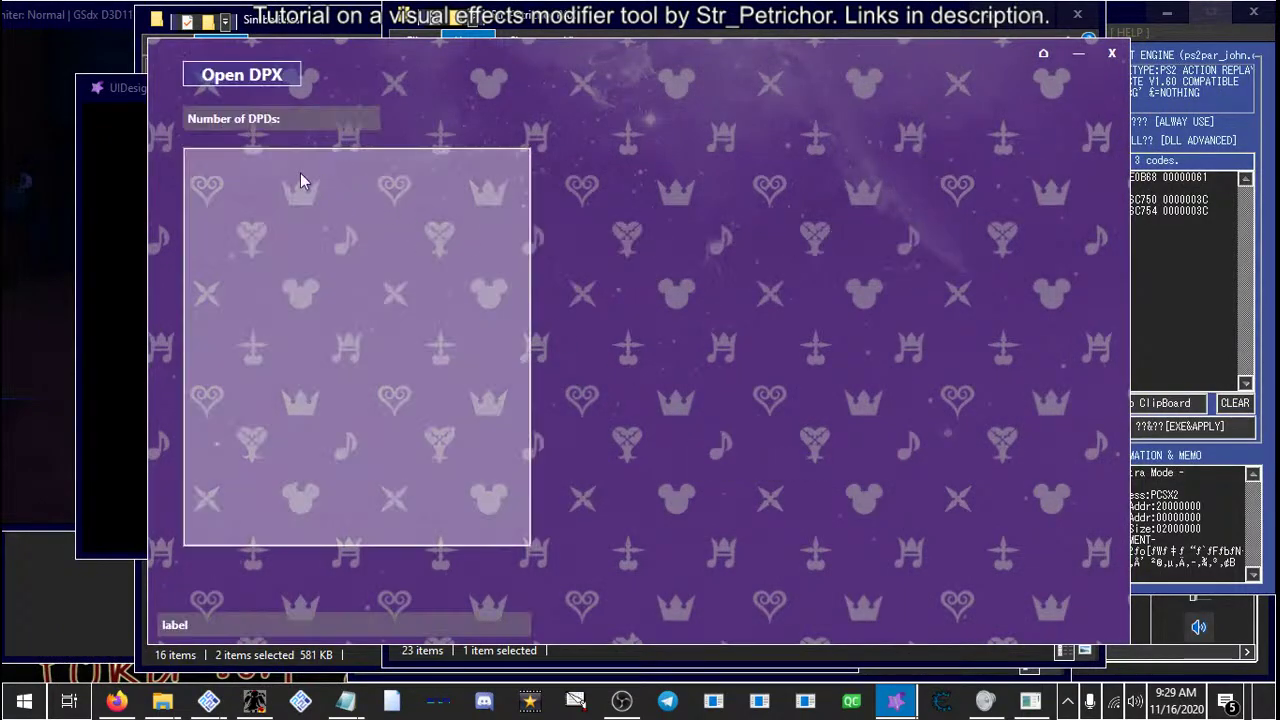
click(242, 76)
double_click(525, 223)
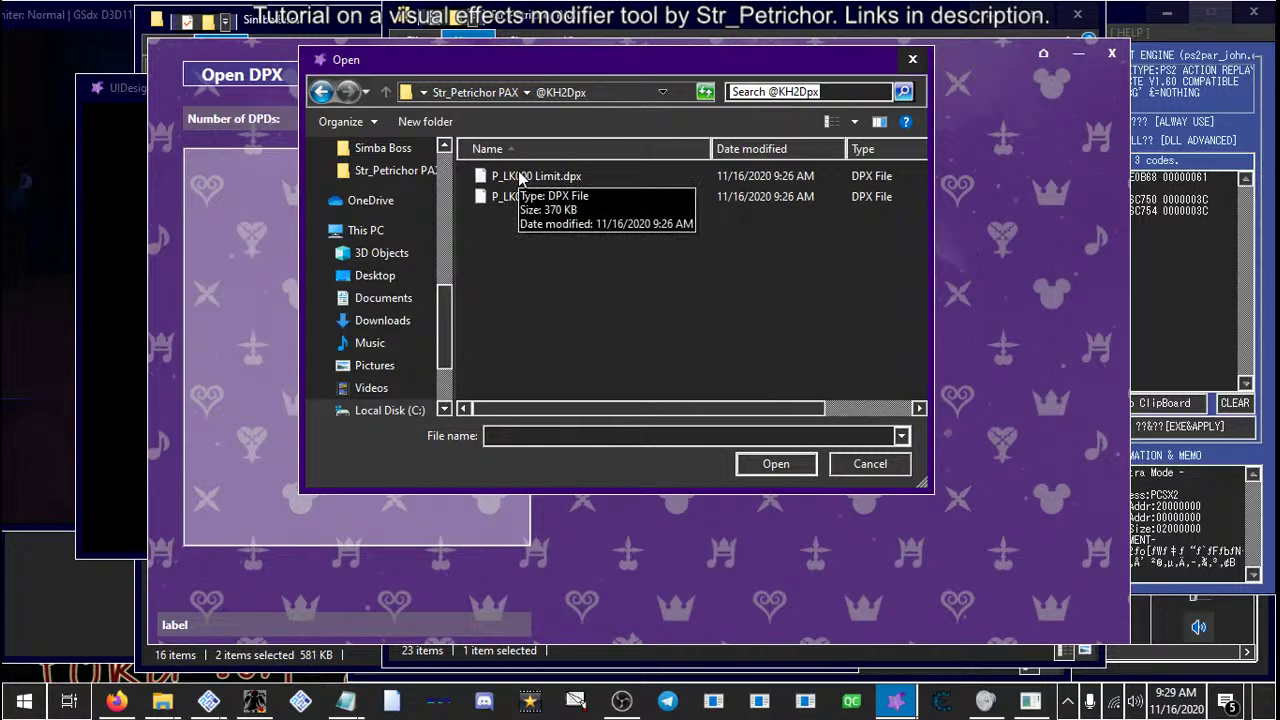
click(519, 177)
double_click(519, 177)
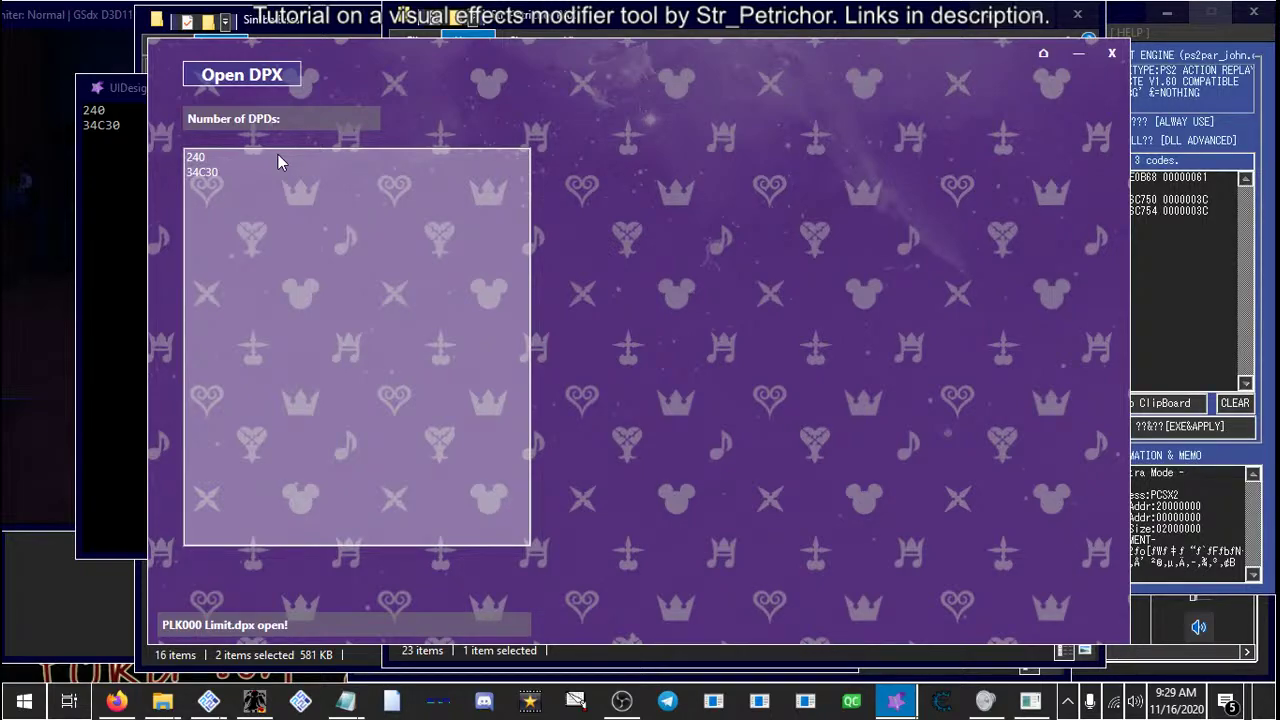
Export the DPD entries 240 and 34C30 of P_LK000 Limit.dpx
click(191, 158)
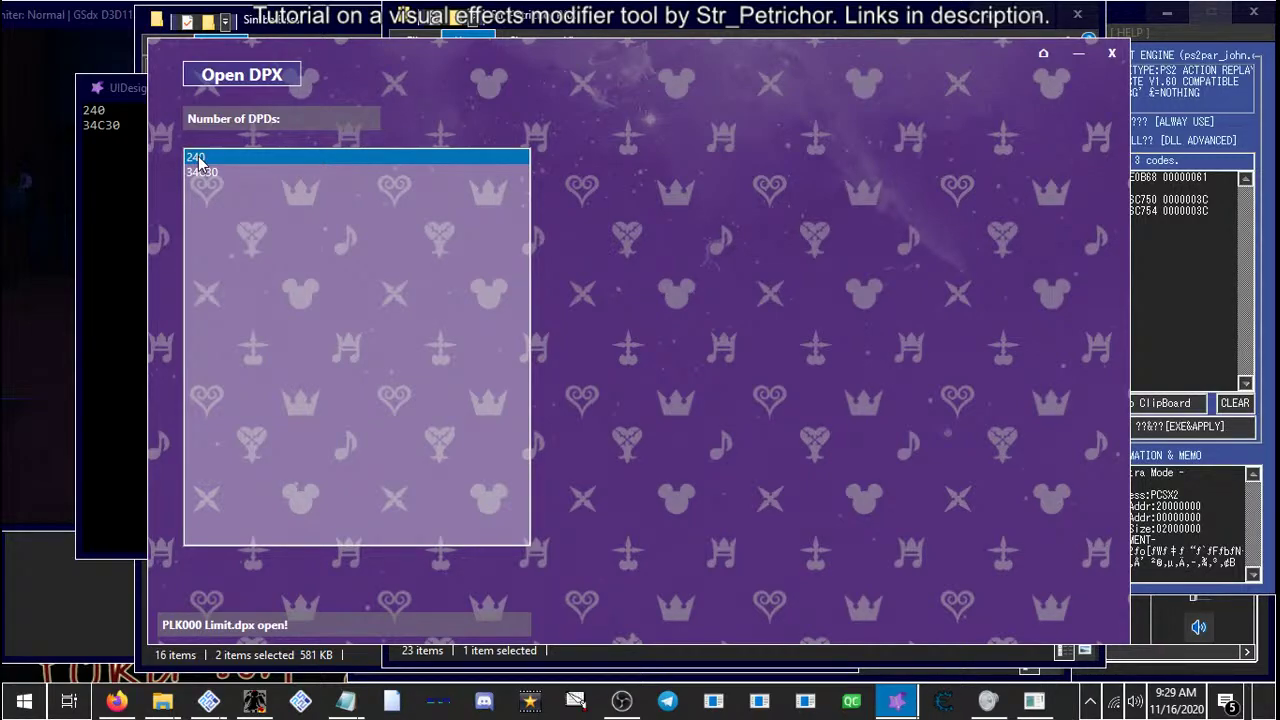
click(202, 173)
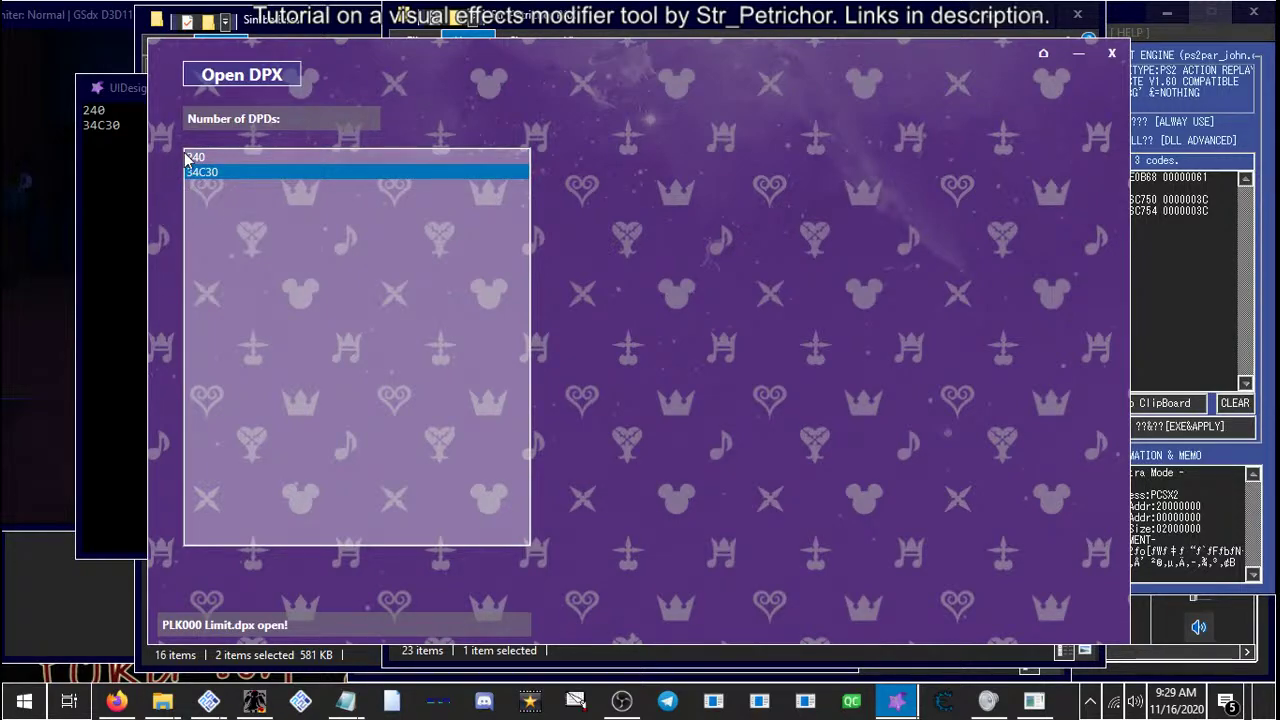
click(190, 157)
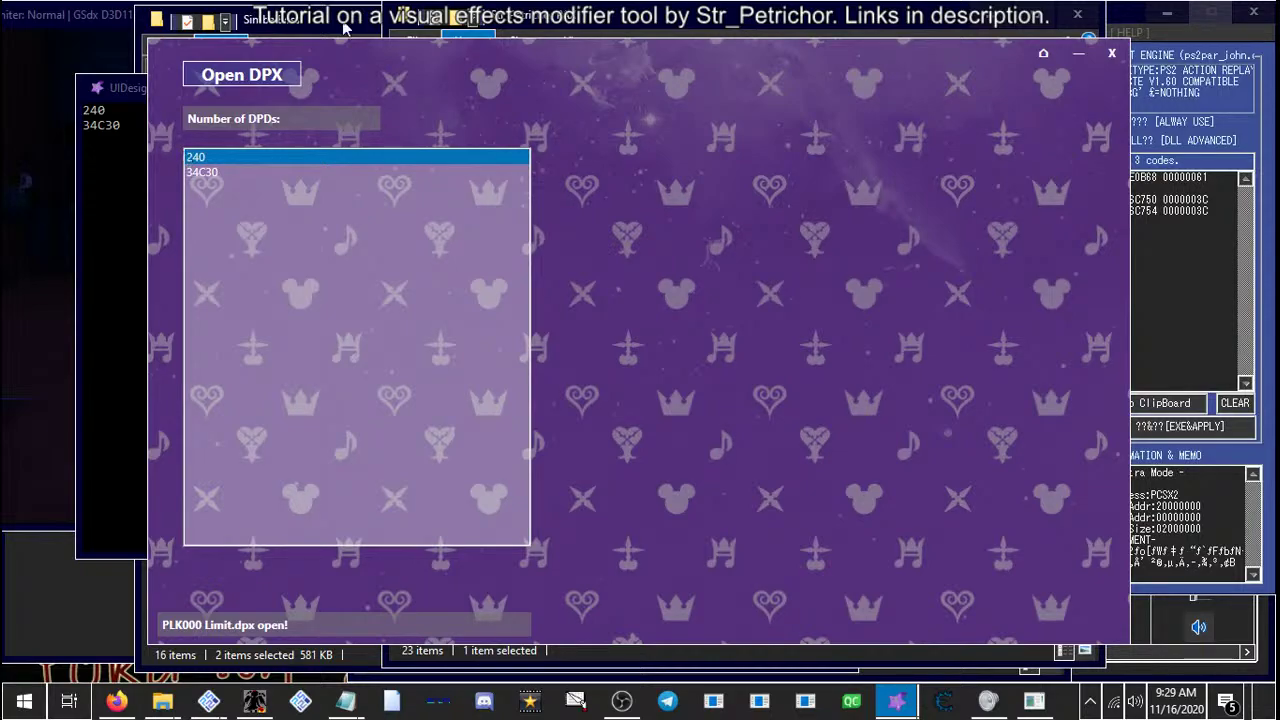
right_click(197, 163)
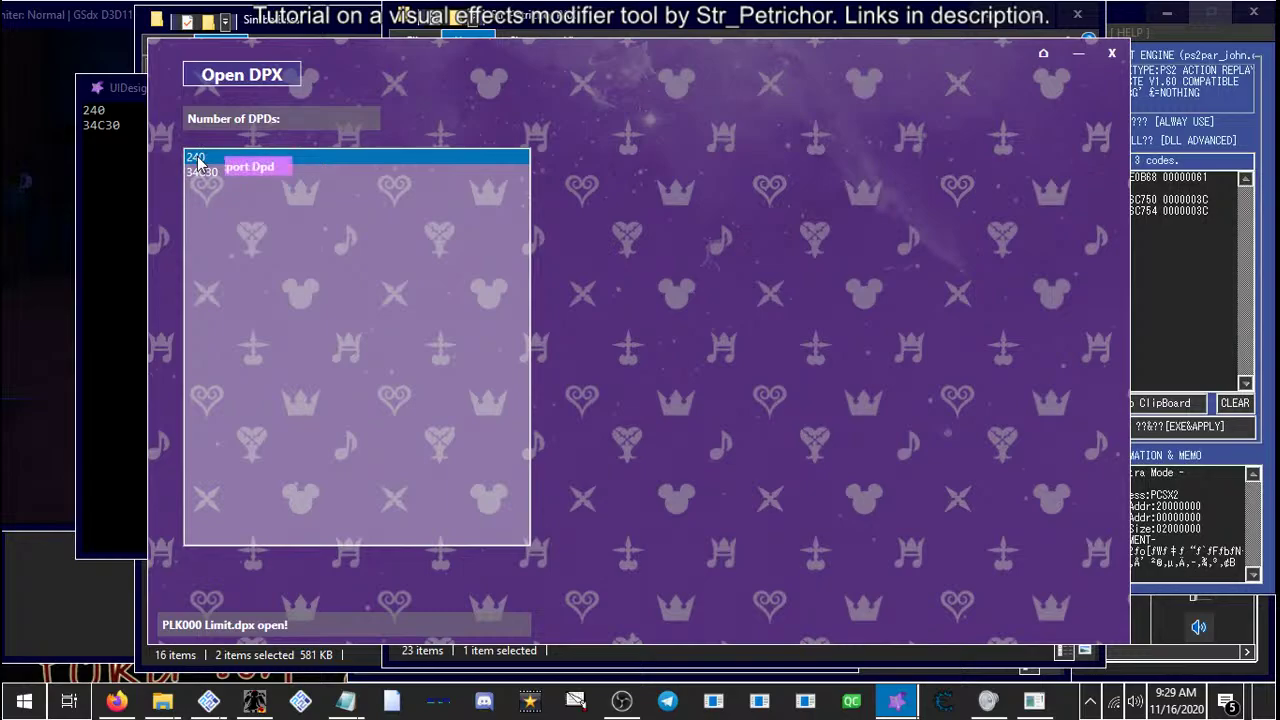
click(252, 170)
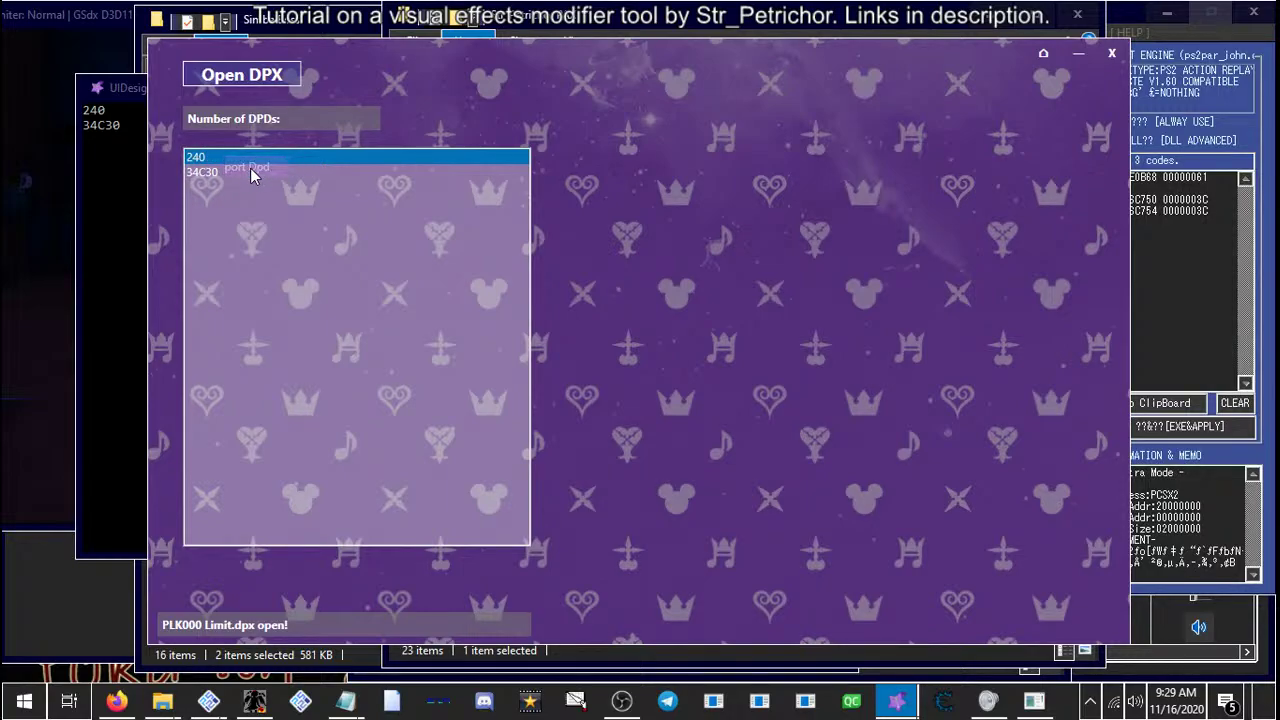
right_click(210, 175)
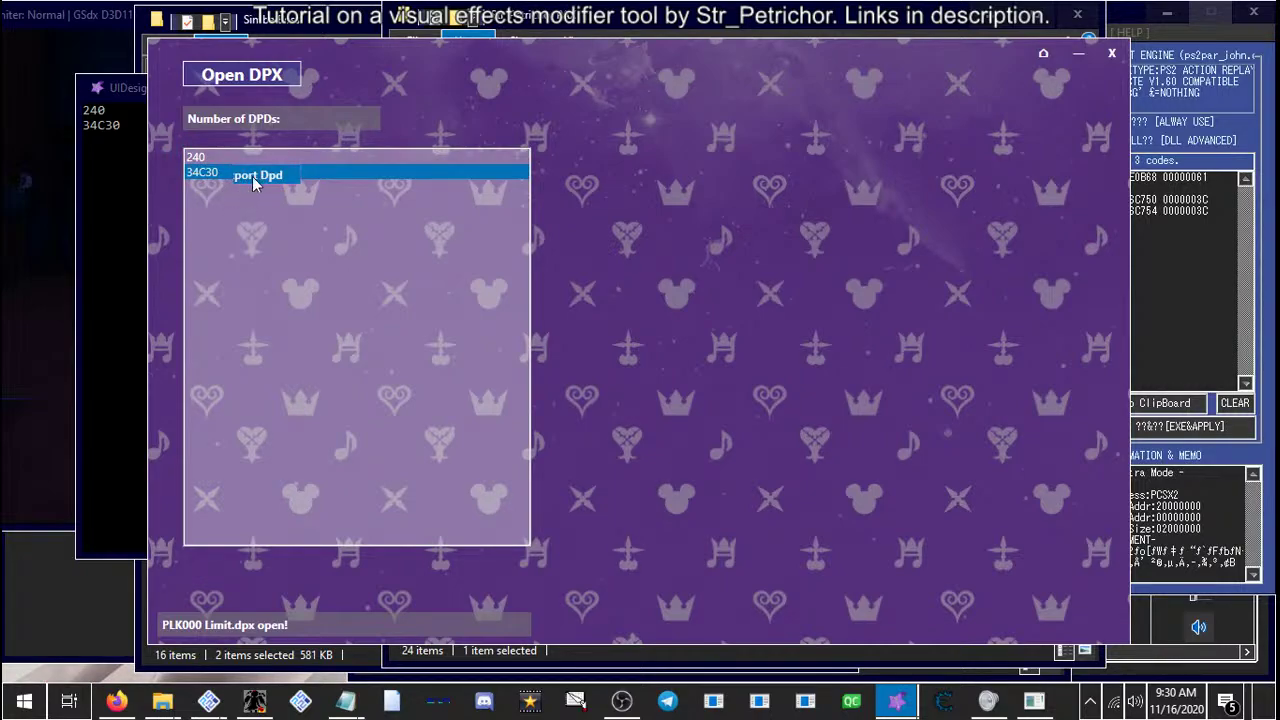
click(243, 180)
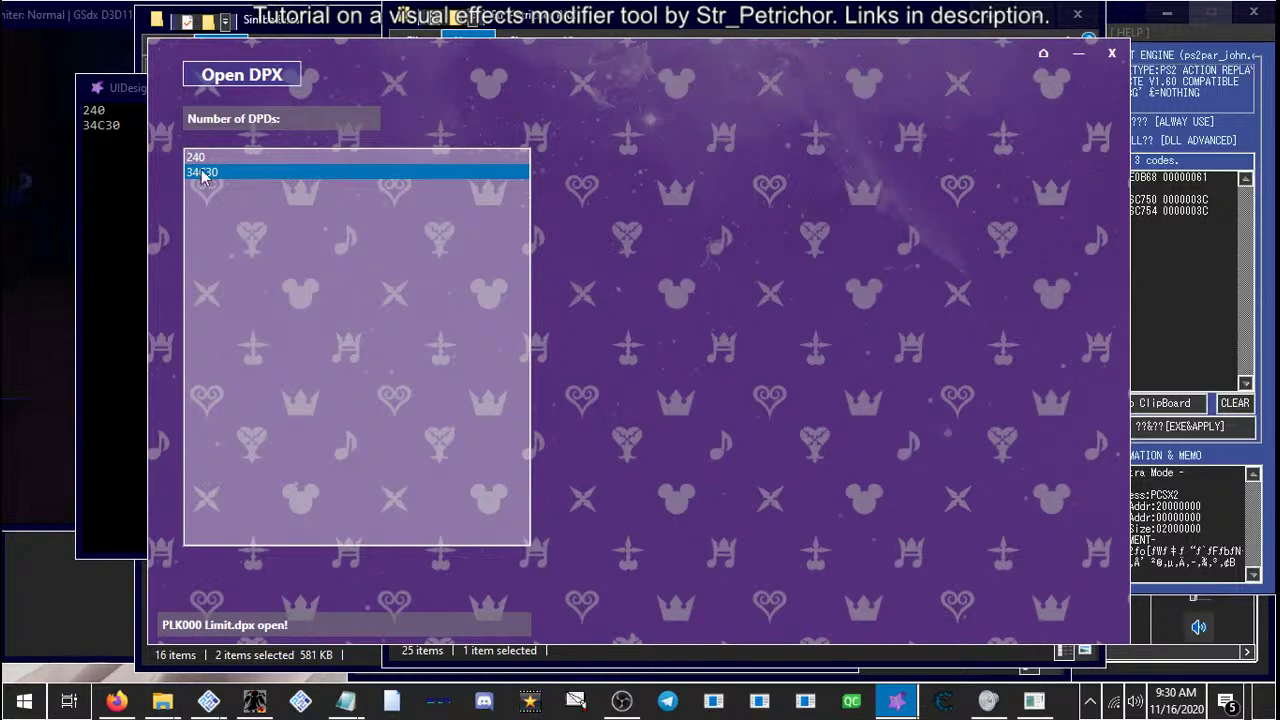
Examine the exported P_LK000 Limit_0.dpd and P_LK000 Limit_1.dpd files in the Str_Petrichor PAX folder
click(557, 667)
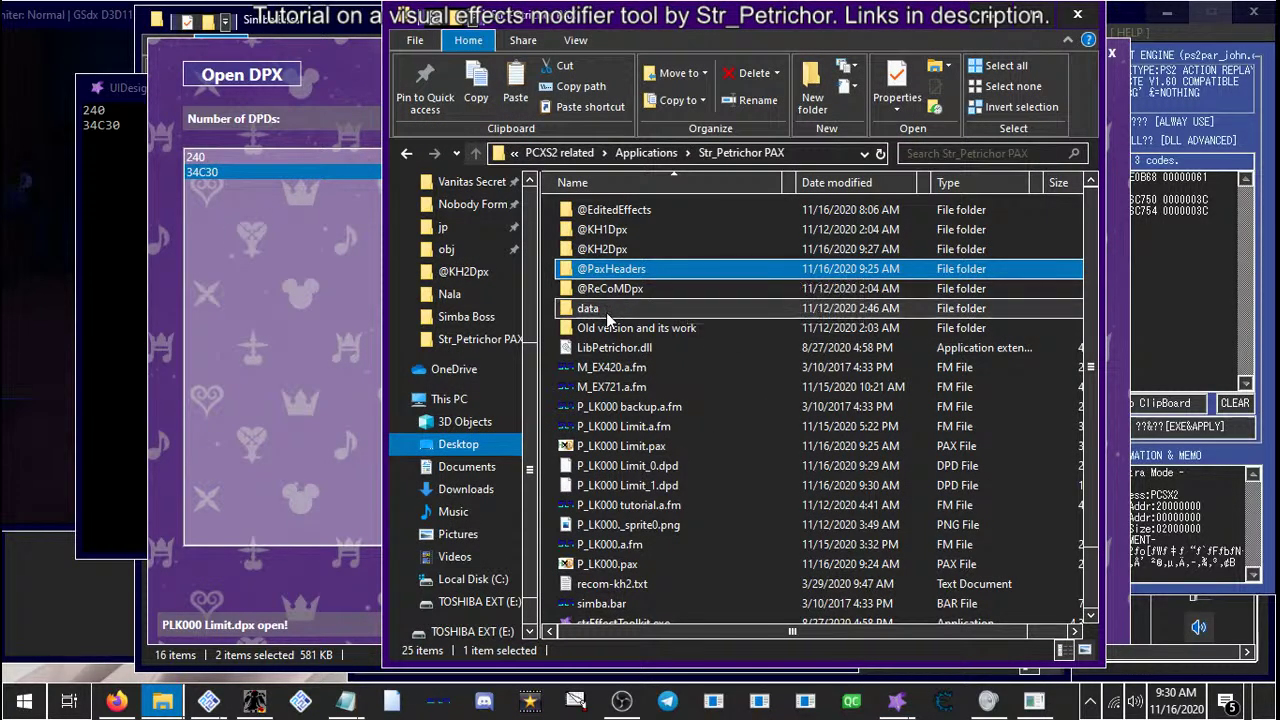
scroll(606, 312, down, 2)
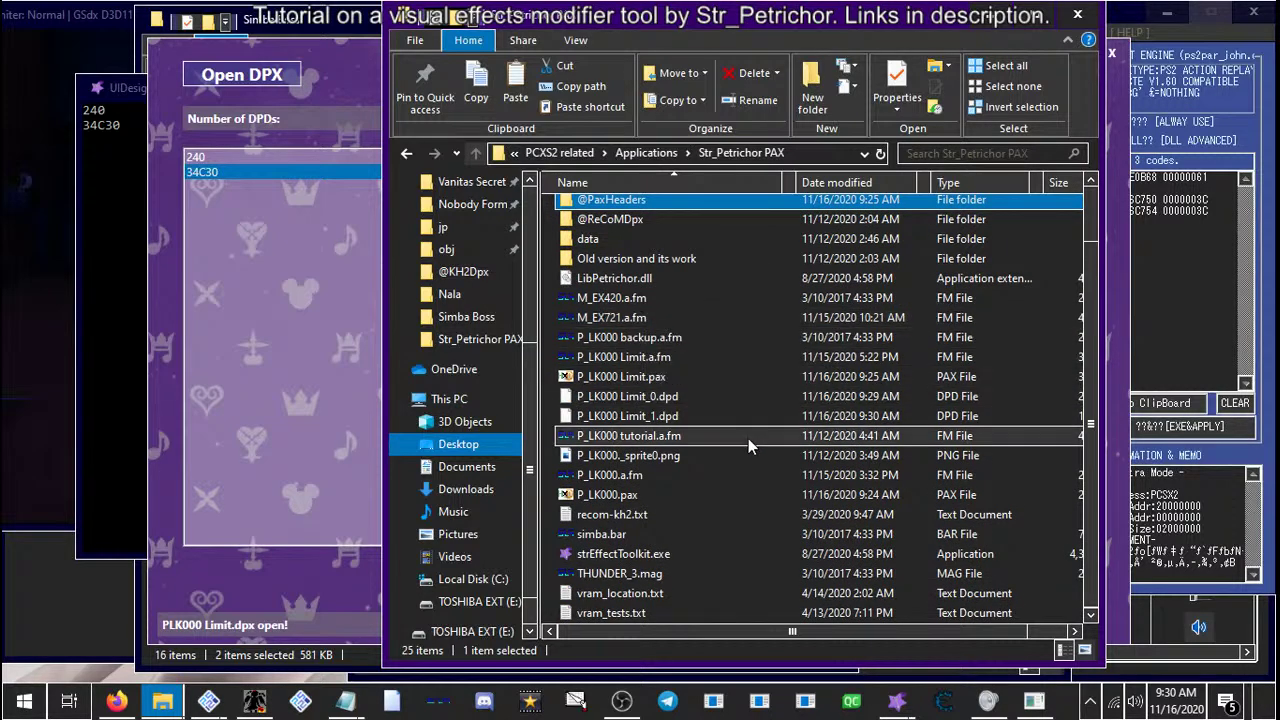
click(630, 418)
click(632, 399)
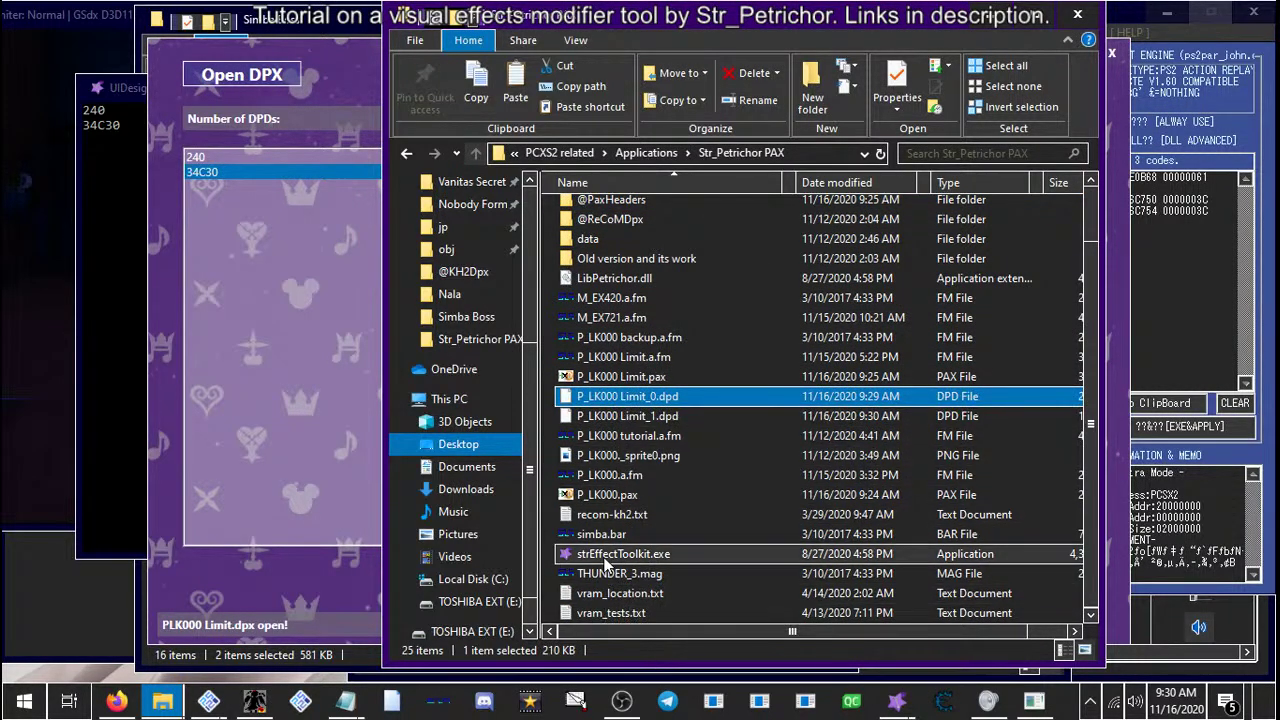
scroll(624, 482, up, 2)
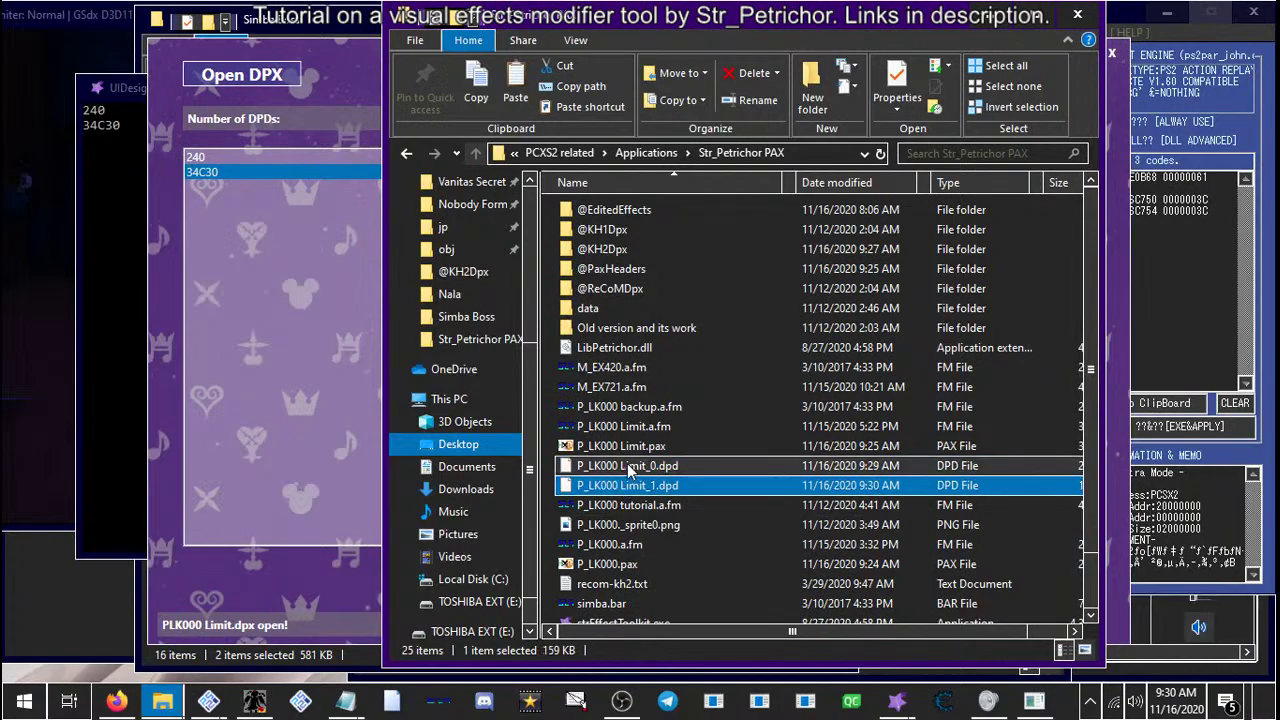
scroll(630, 480, down, 1)
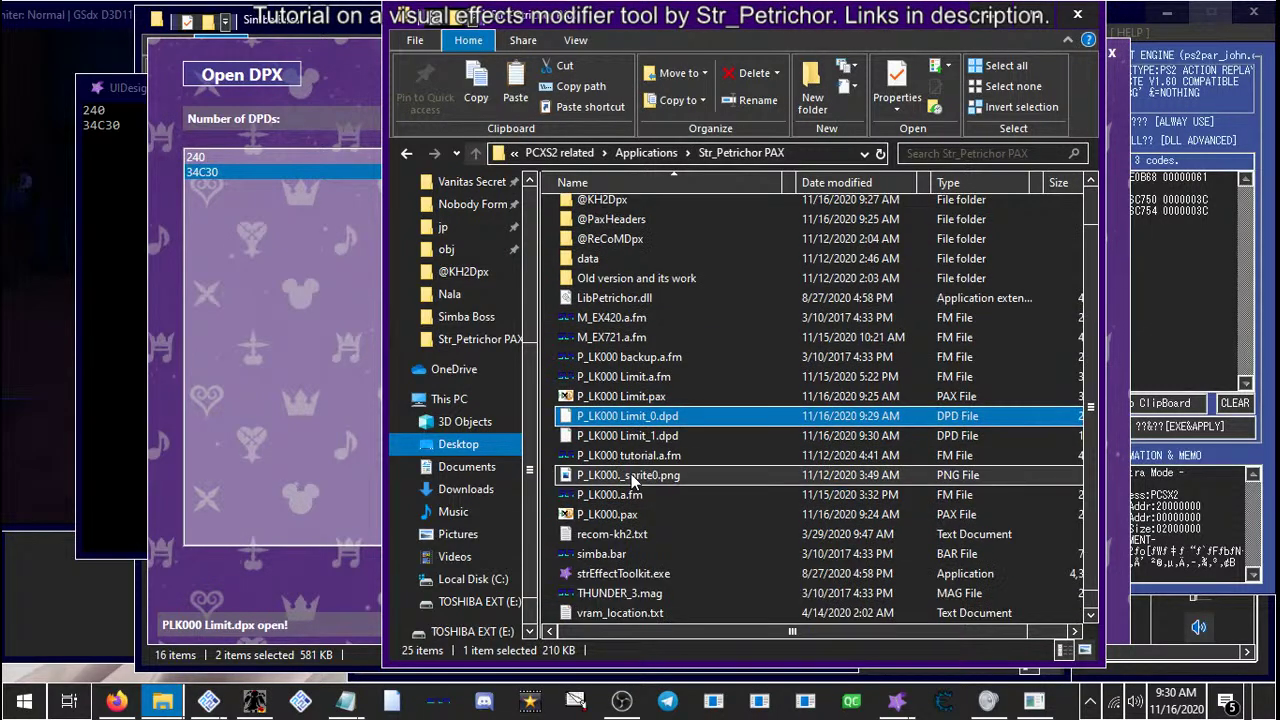
click(605, 574)
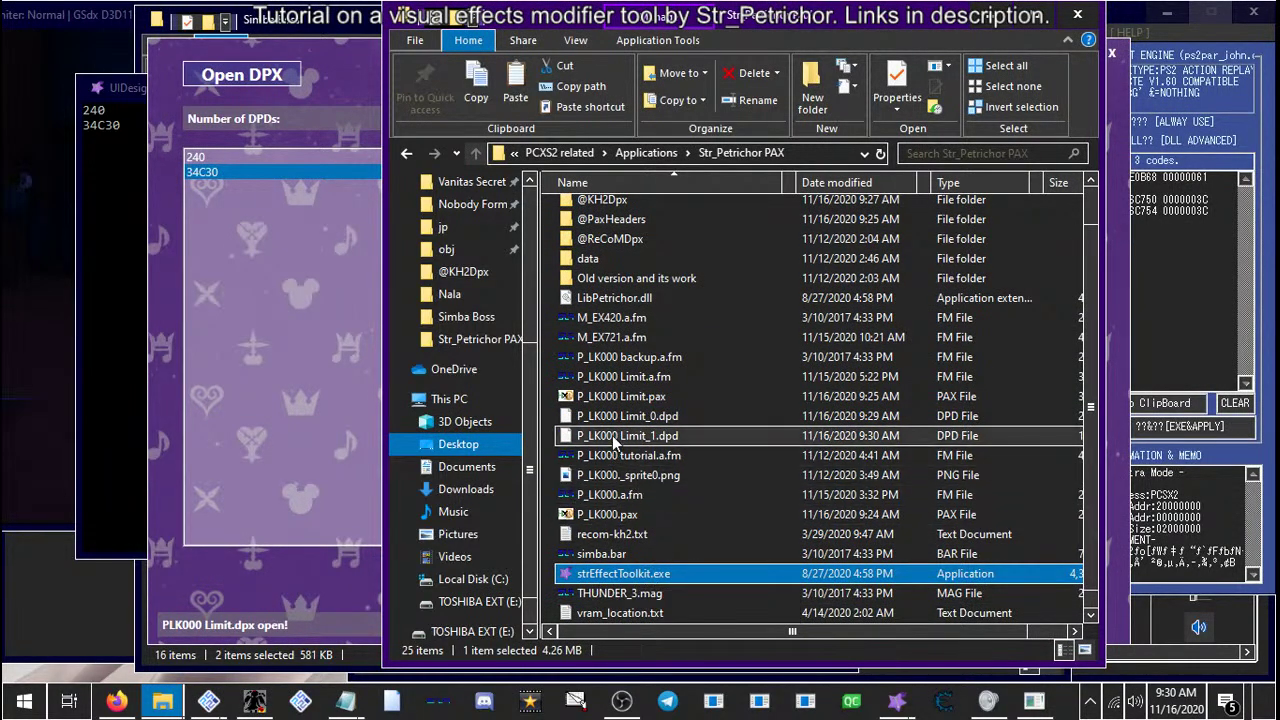
click(565, 437)
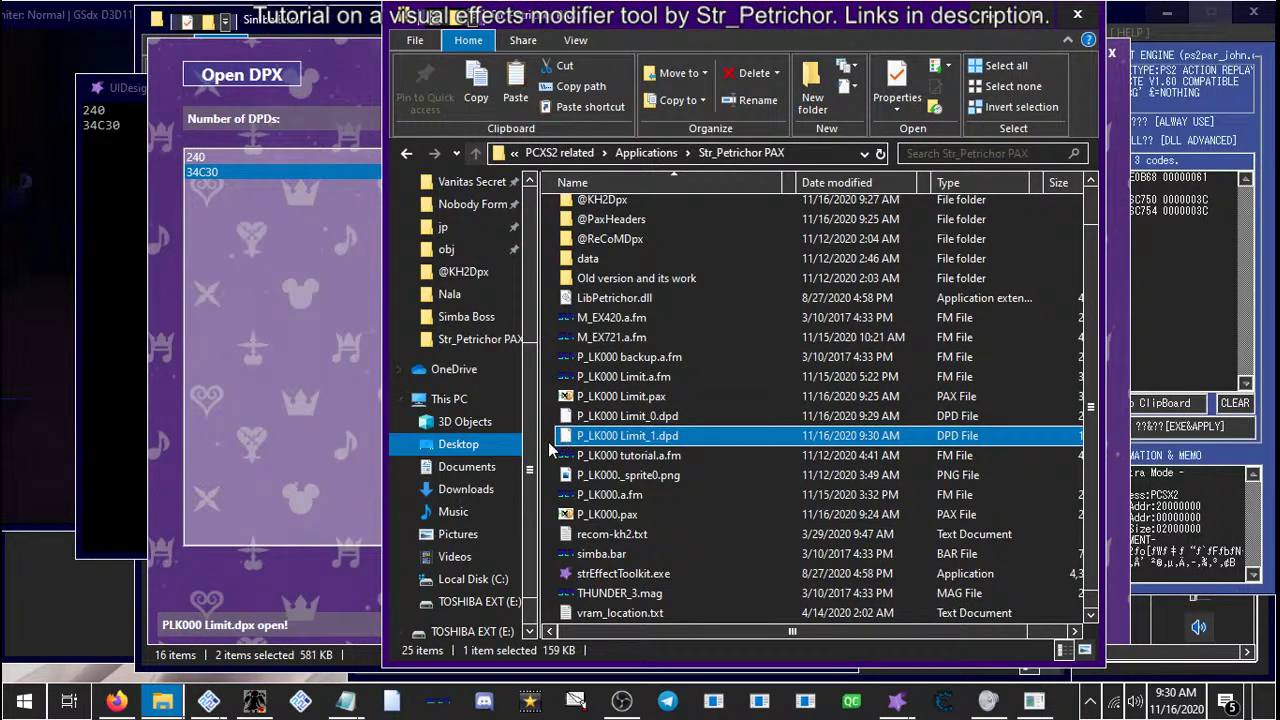
click(611, 418)
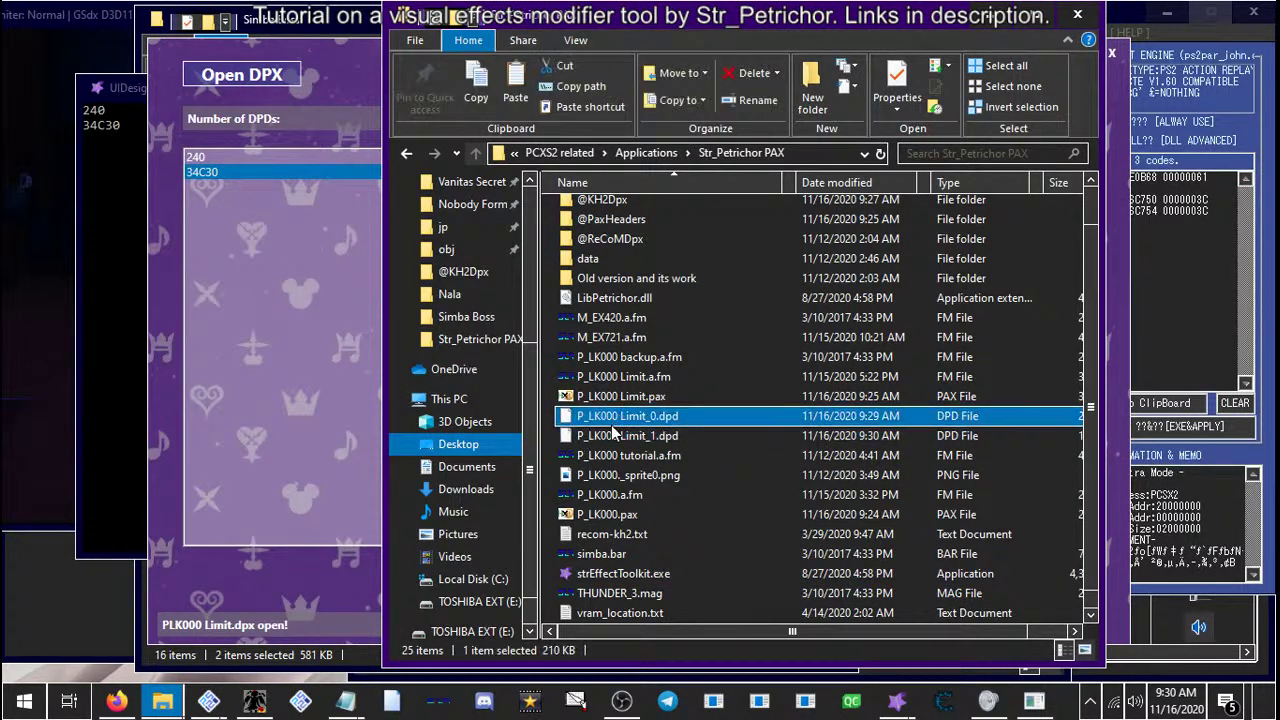
click(612, 437)
drag(749, 631, 597, 604)
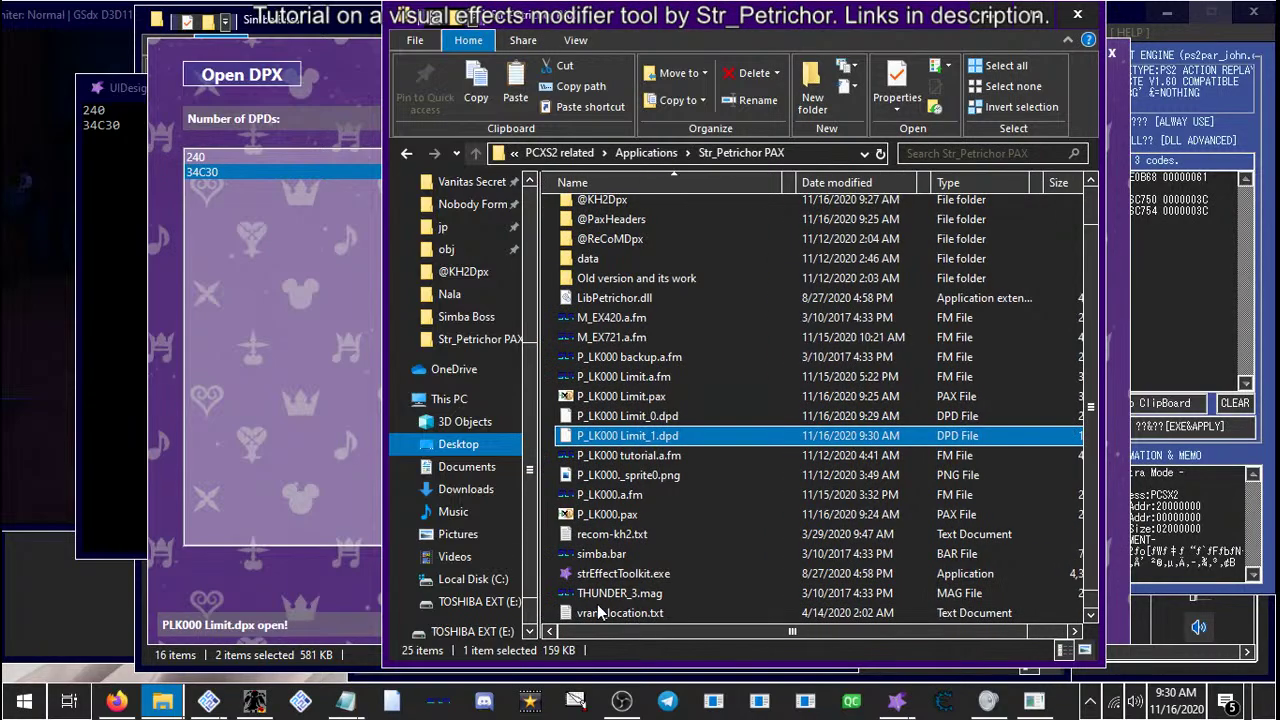
Delete P_LK000 Limit_1.dpd from the Str_Petrichor PAX folder and return to the effect toolkit
right_click(622, 440)
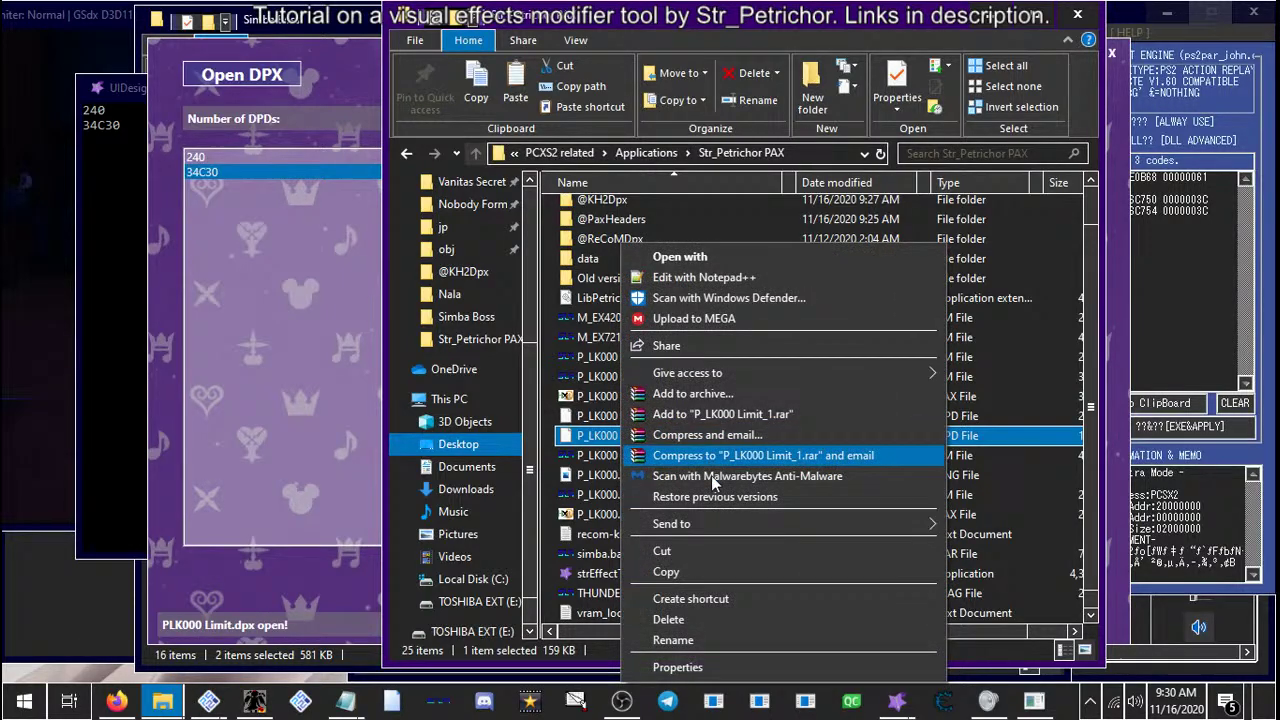
click(688, 624)
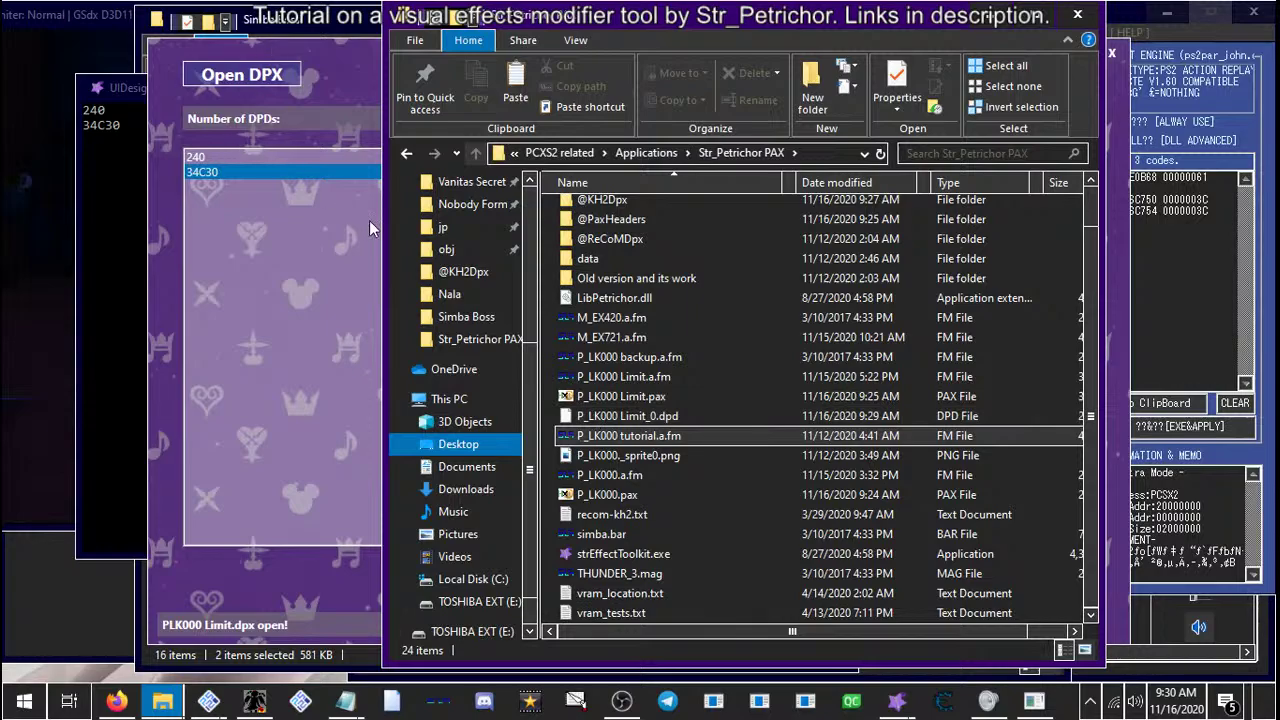
click(658, 418)
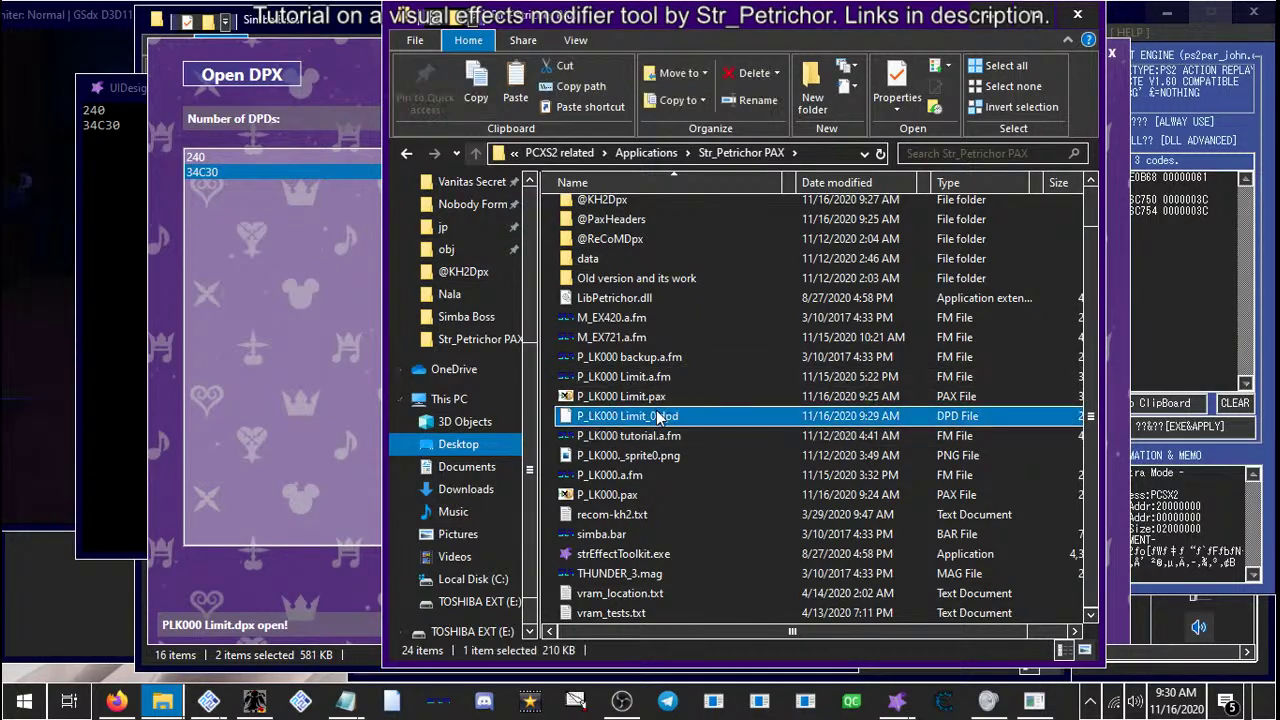
click(323, 594)
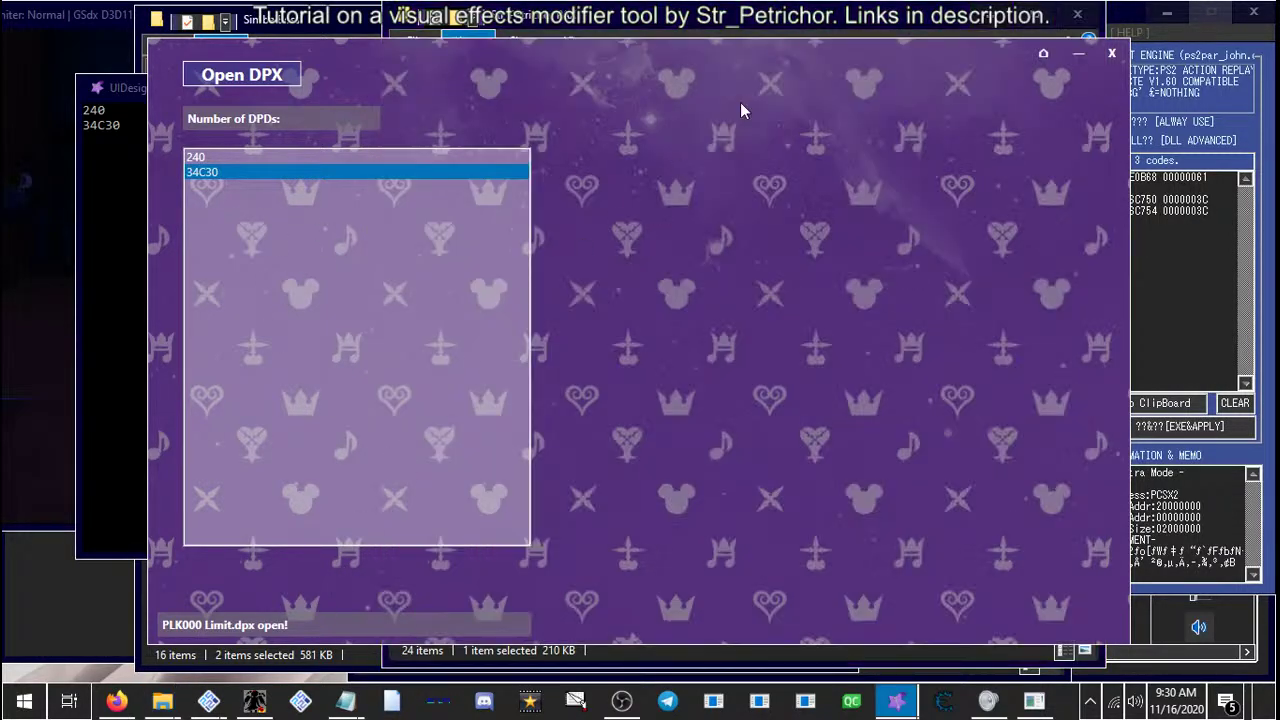
click(240, 84)
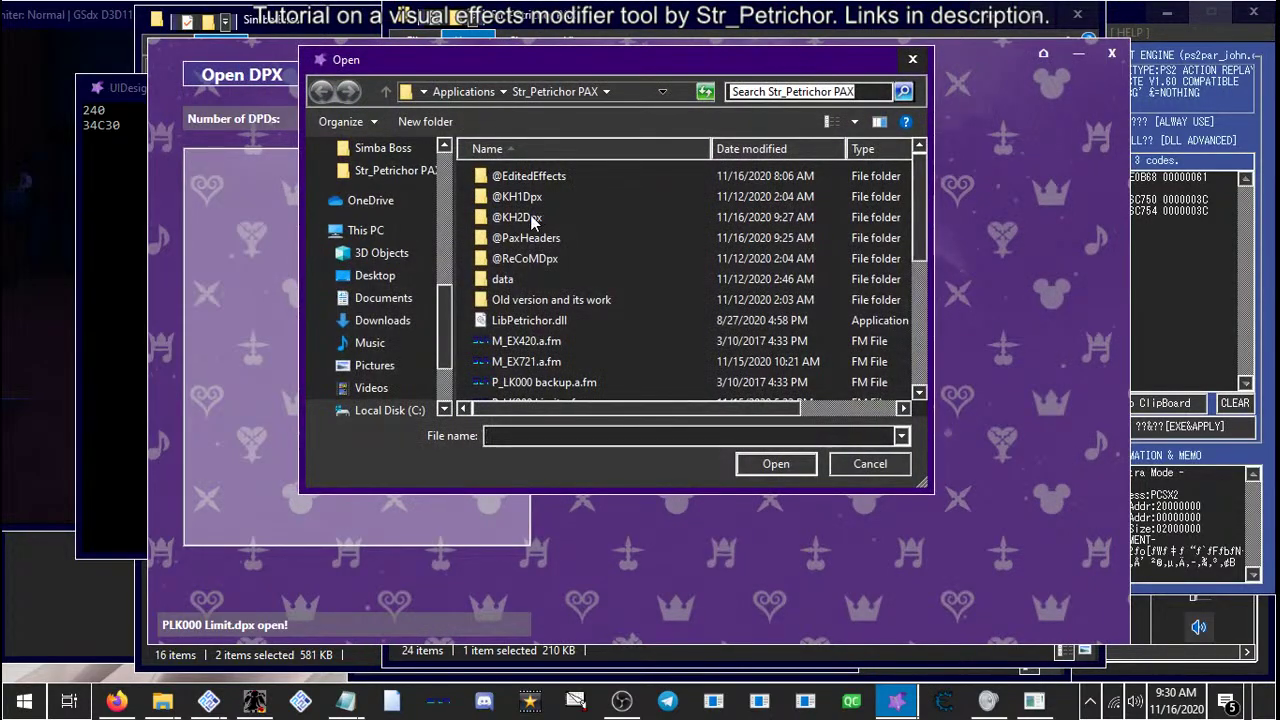
scroll(528, 234, down, 1)
scroll(528, 234, up, 1)
double_click(522, 217)
double_click(528, 197)
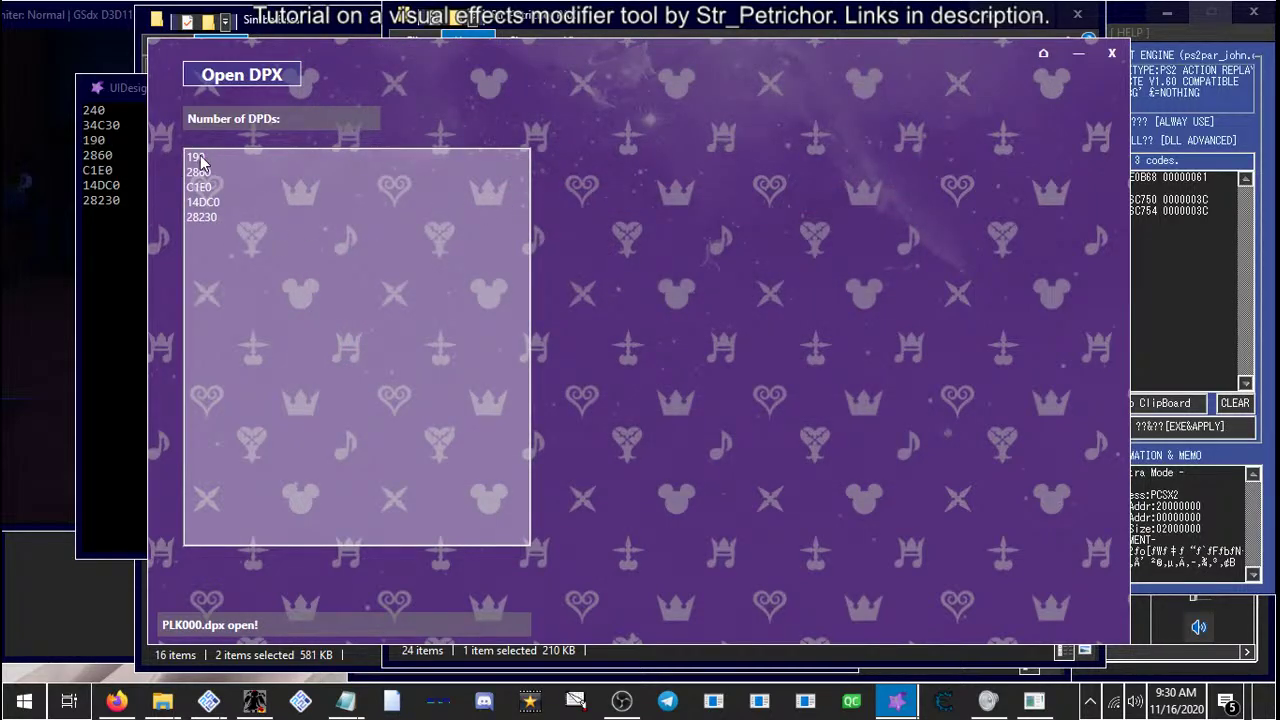
Export the DPD entries 190, C1E0, 14DC0 and 28230 of P_LK000.dpx
click(199, 158)
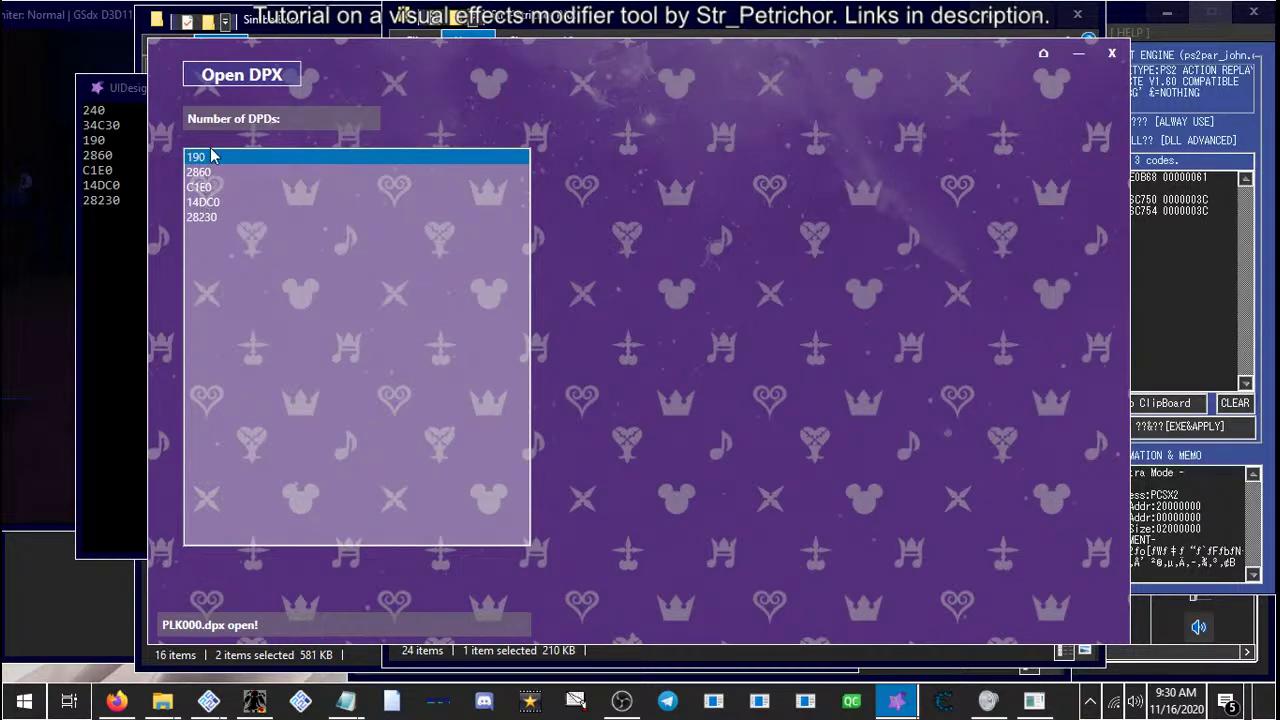
right_click(226, 172)
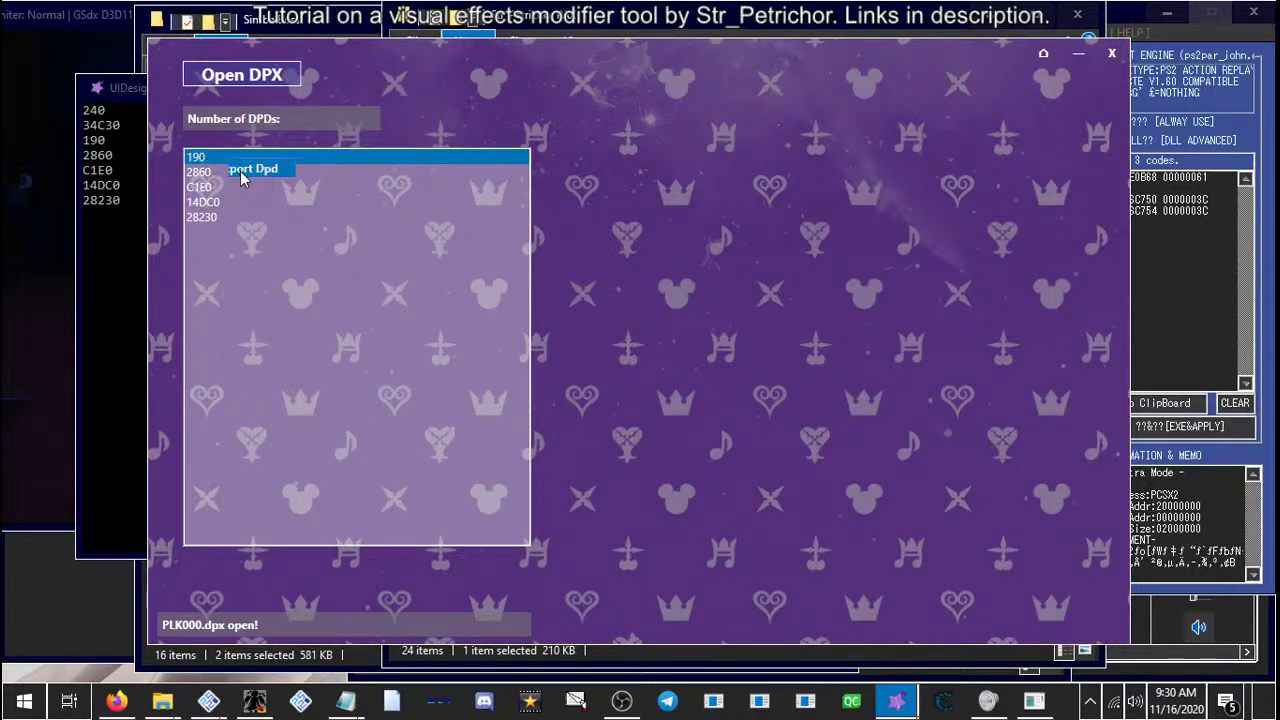
click(241, 173)
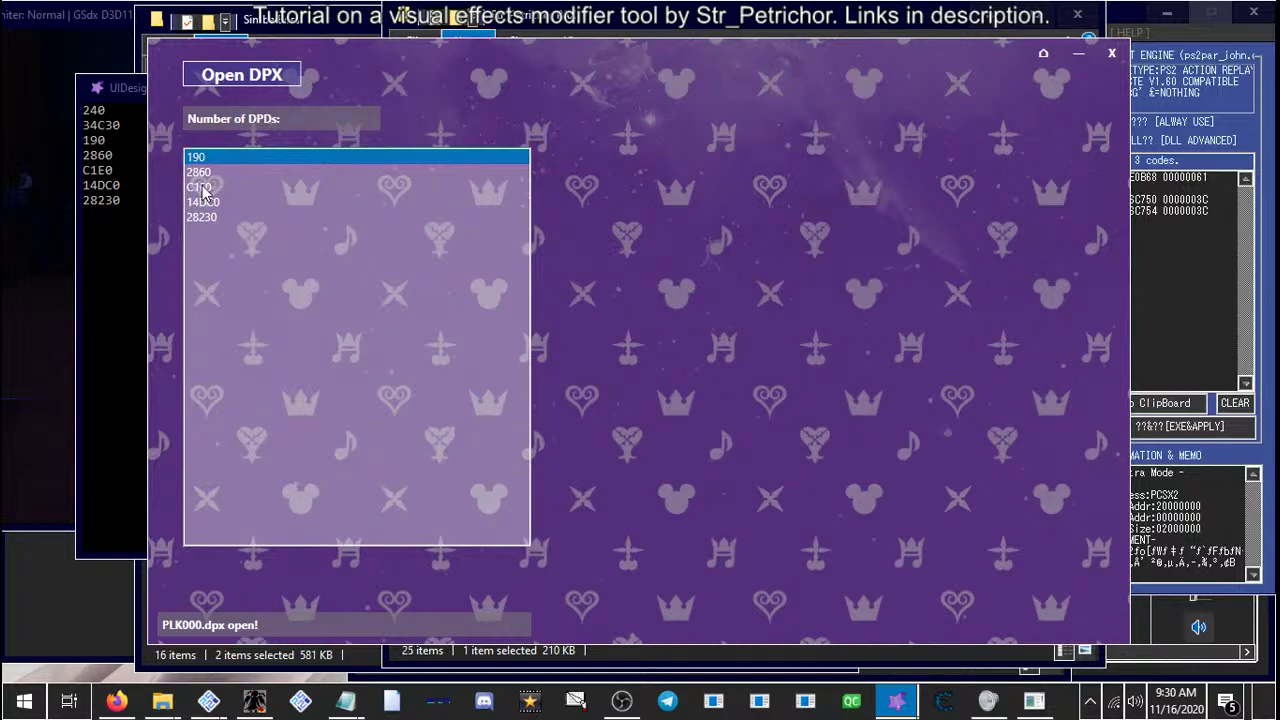
click(198, 189)
right_click(226, 188)
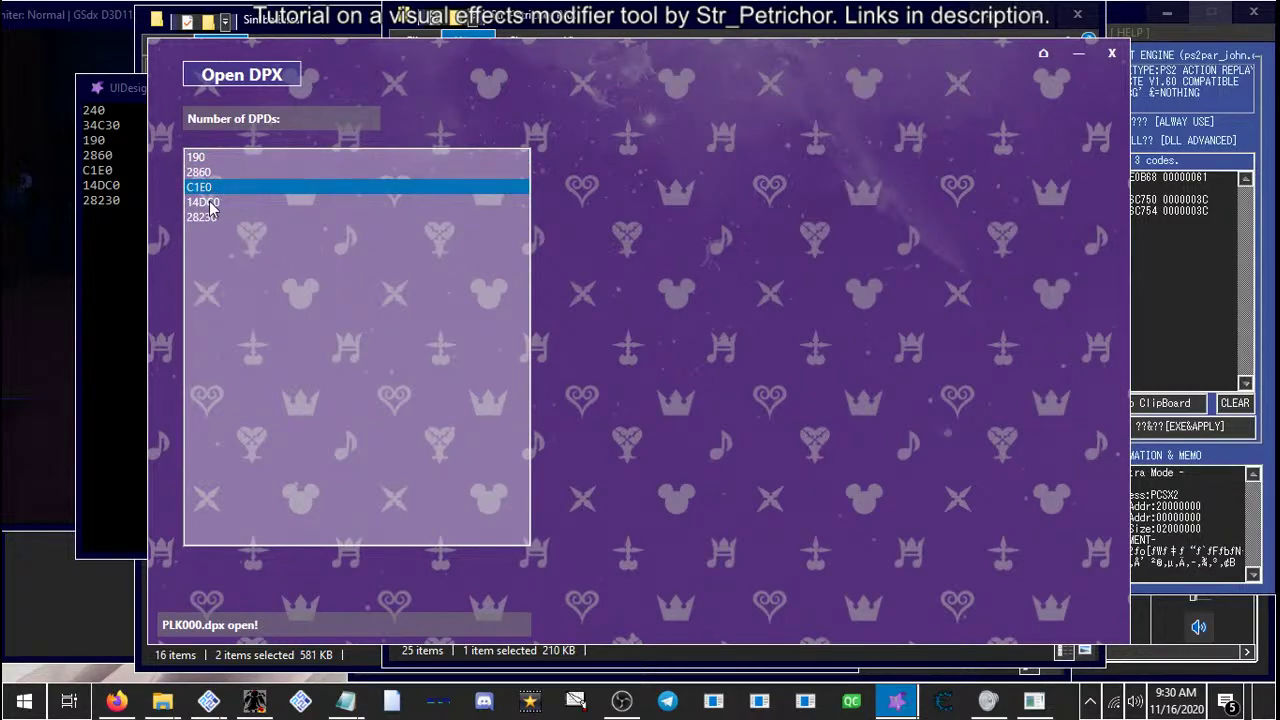
right_click(211, 203)
right_click(217, 219)
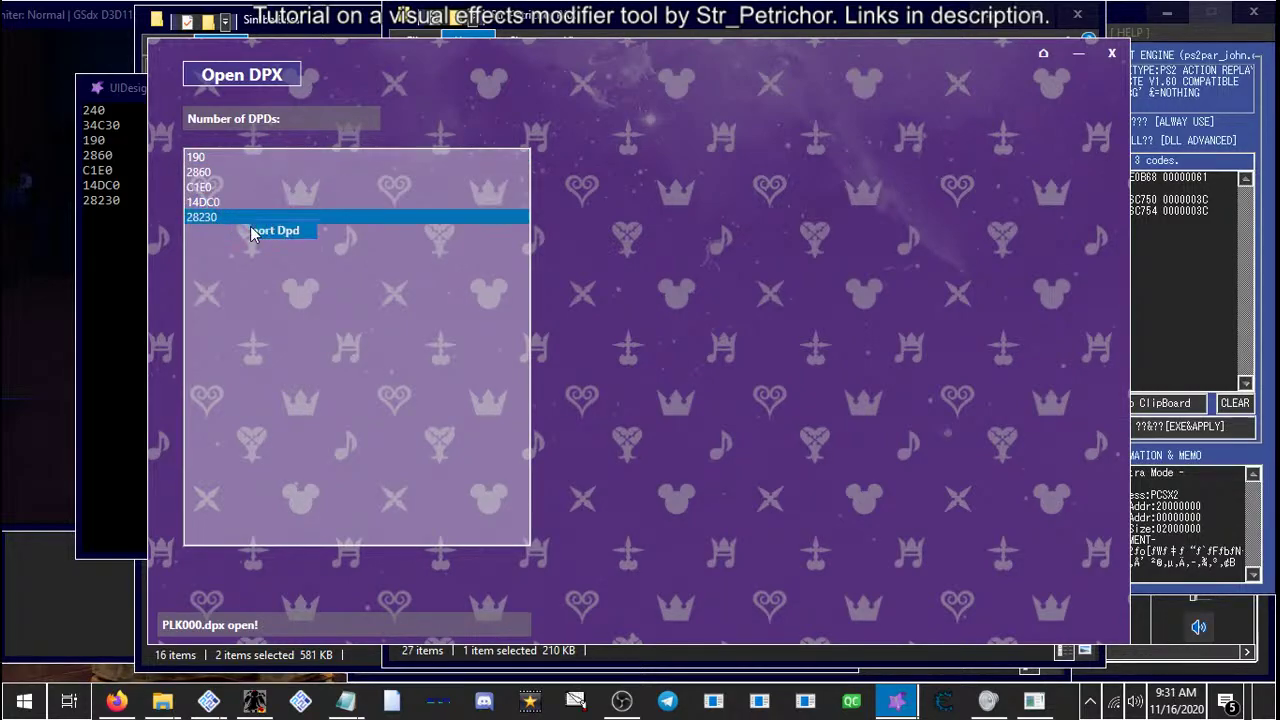
click(275, 230)
Check the exported P_LK000 and P_LK000 Limit DPD files in the Str_Petrichor PAX folder, and close the effect toolkit
click(506, 655)
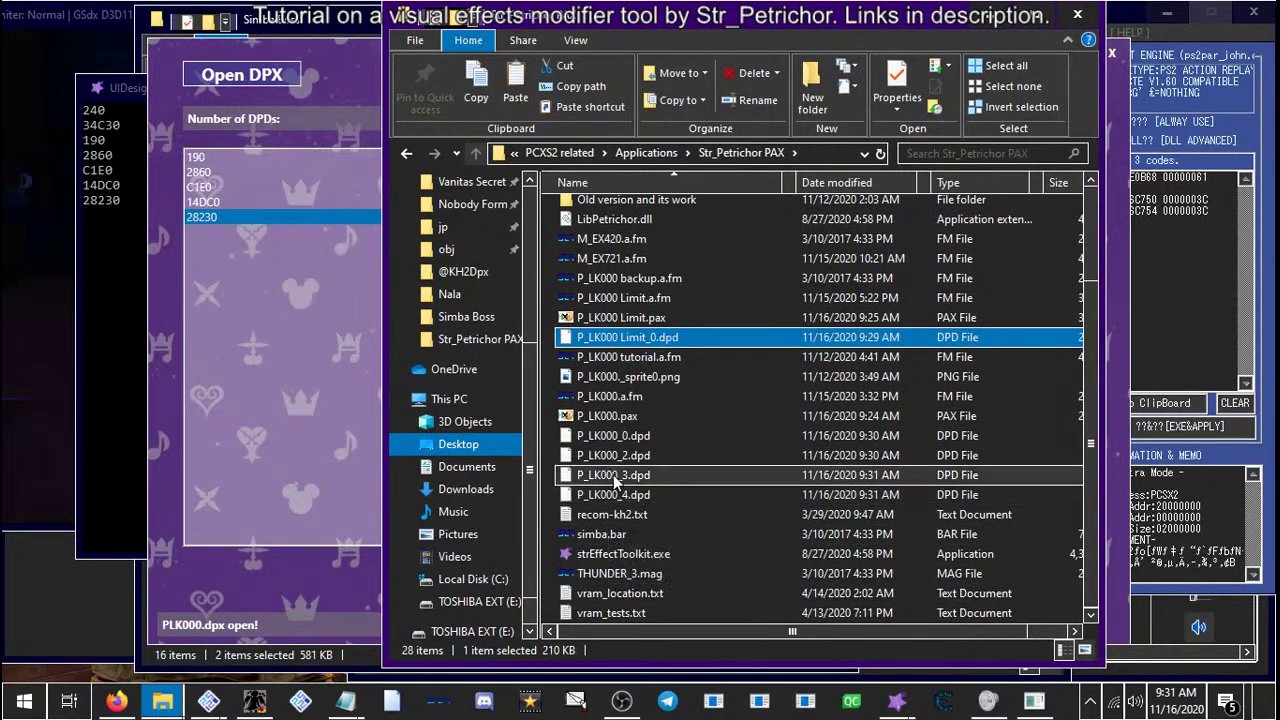
click(614, 494)
click(614, 455)
click(615, 437)
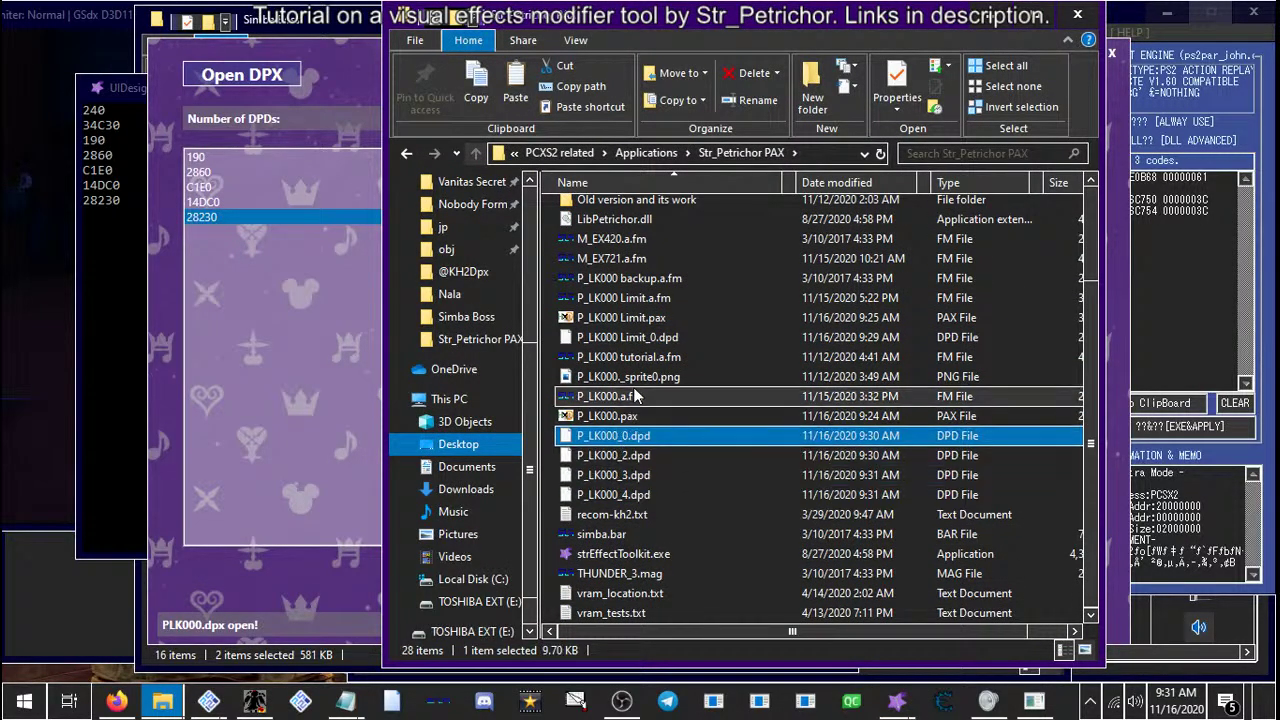
click(638, 336)
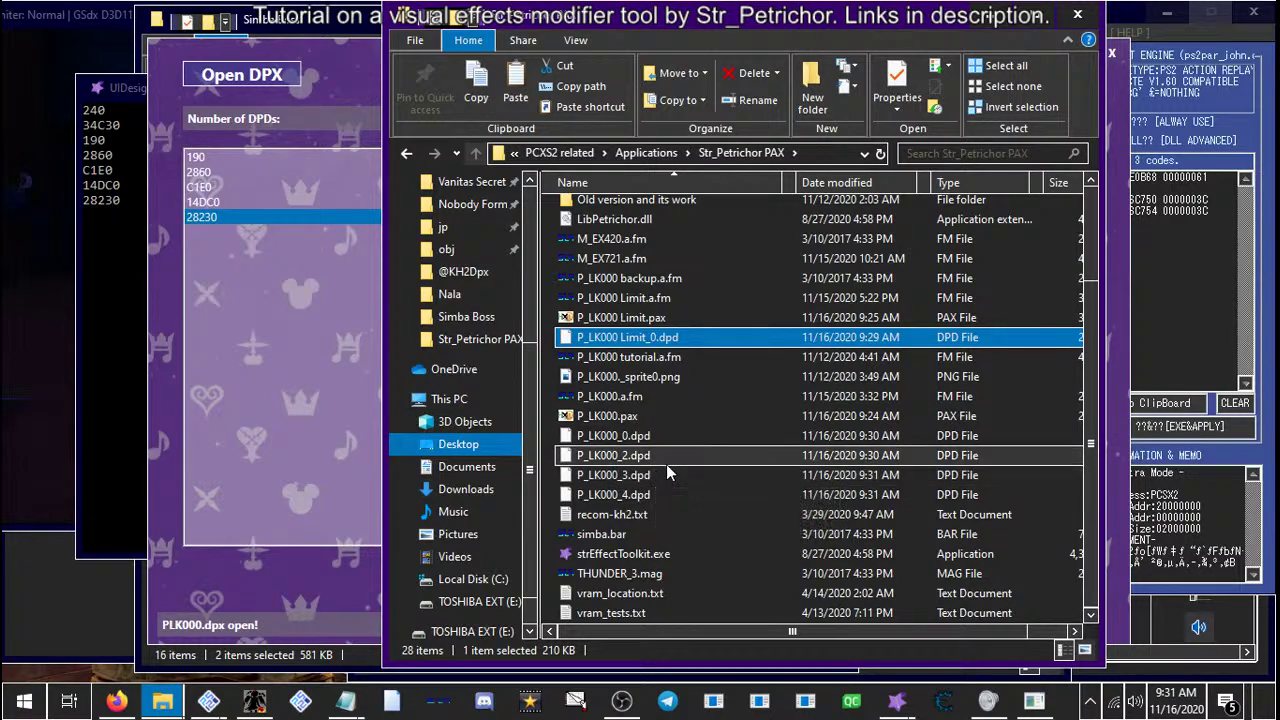
click(309, 600)
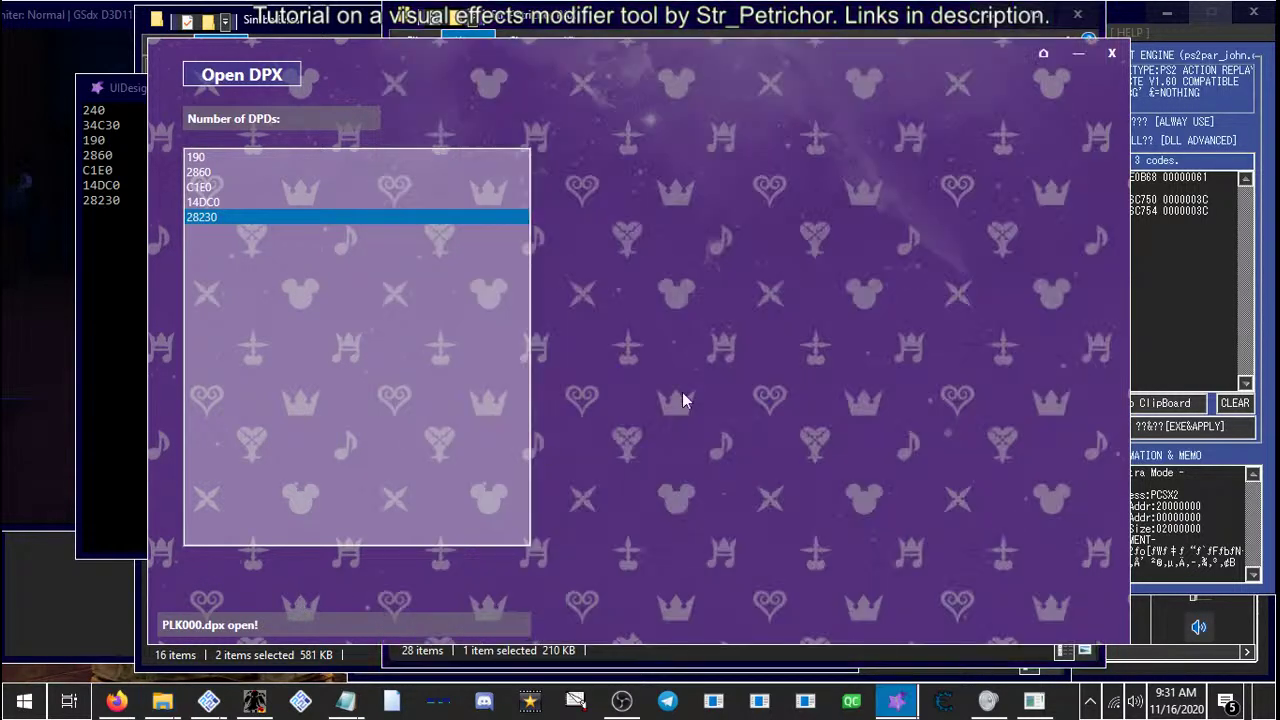
click(1111, 53)
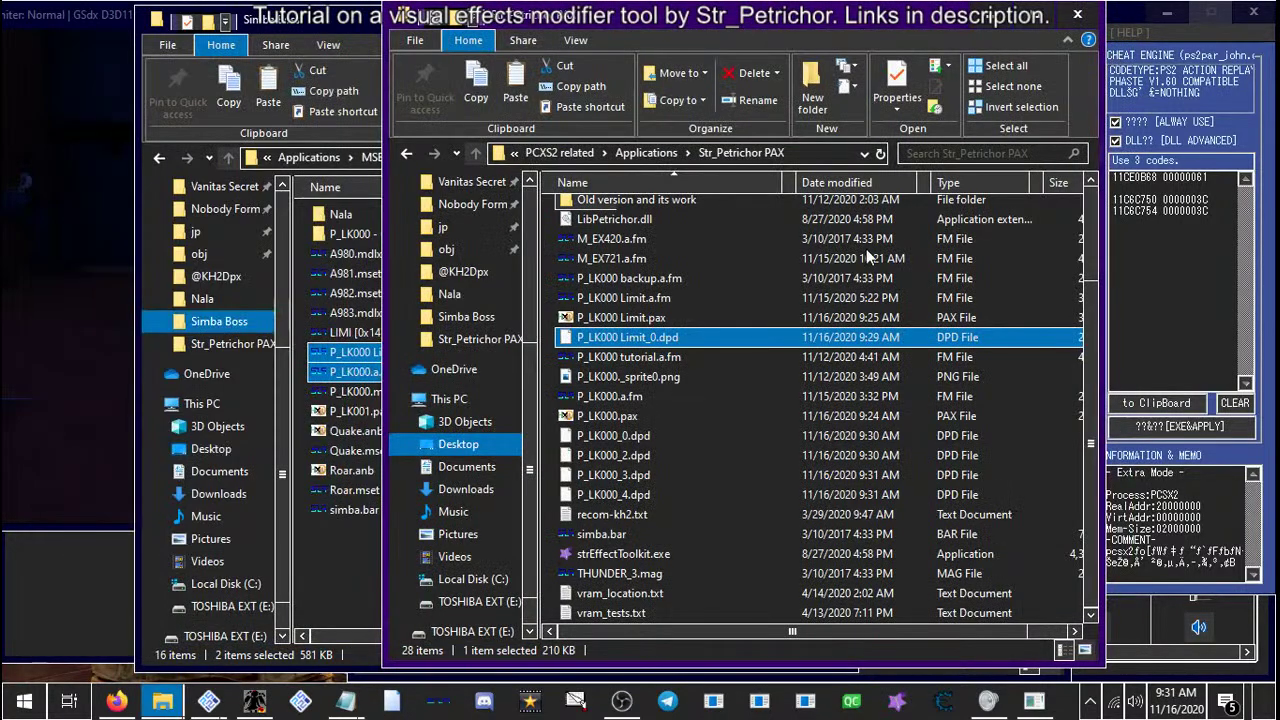
Relaunch strEffectToolkit.exe from the Str_Petrichor PAX folder, accept the disclaimer and open the Effect Toolkit's Edit/Build PAX tool
double_click(605, 554)
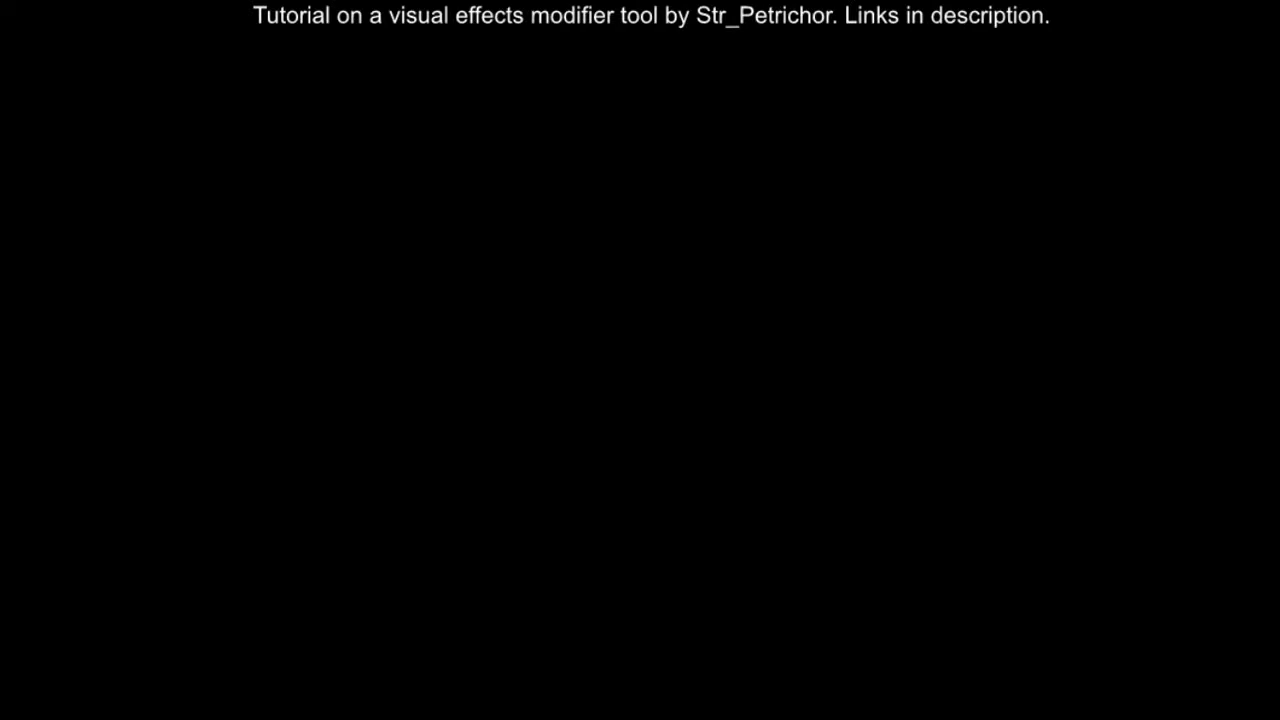
click(622, 700)
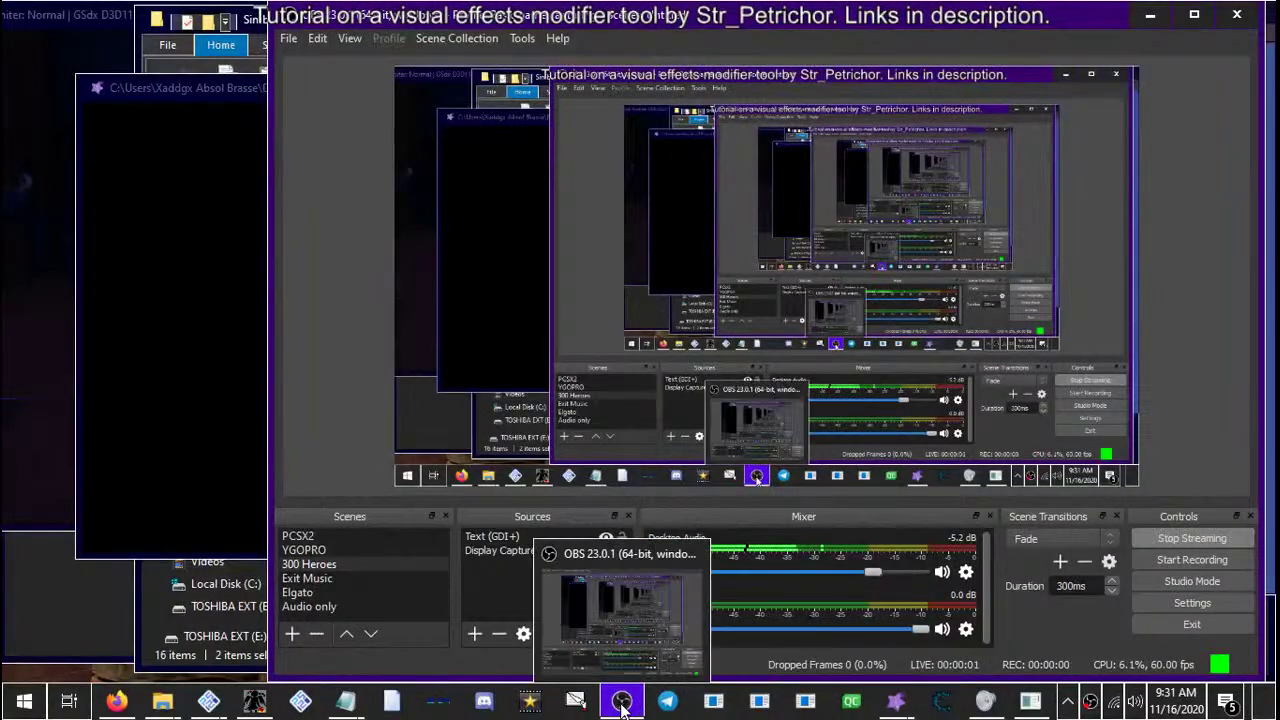
click(622, 700)
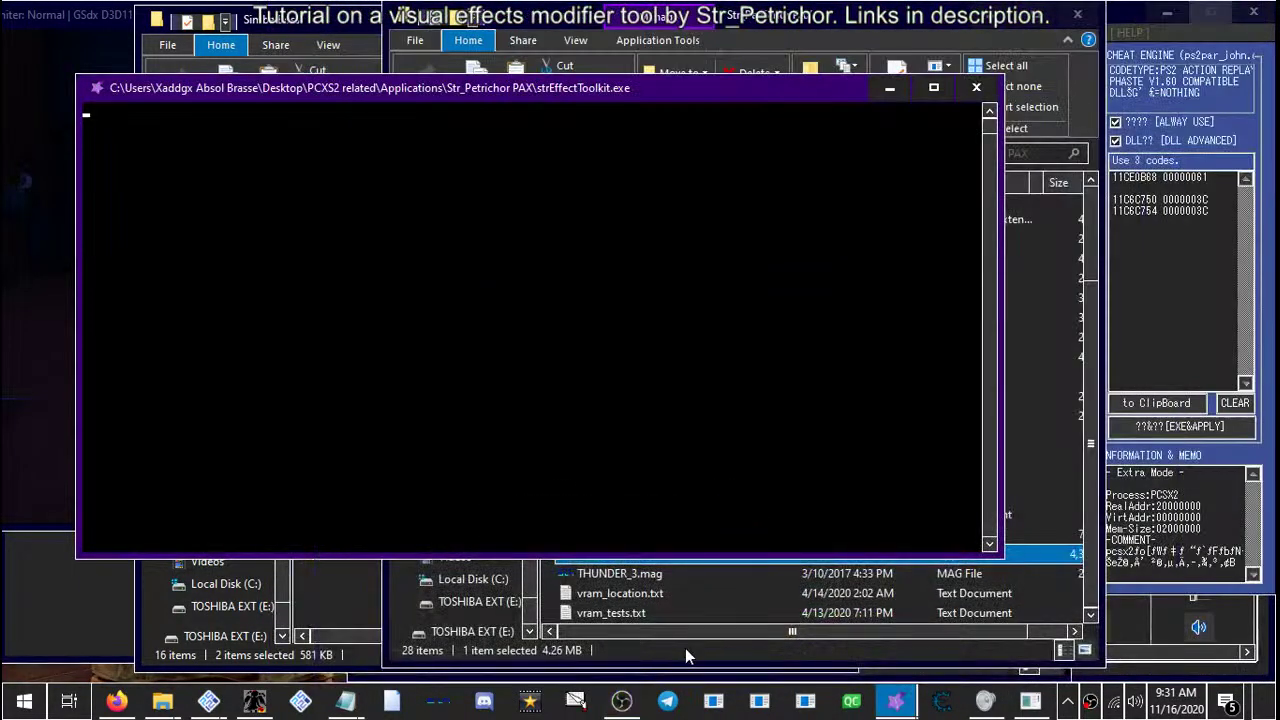
click(685, 648)
mouse_move(896, 700)
click(1065, 623)
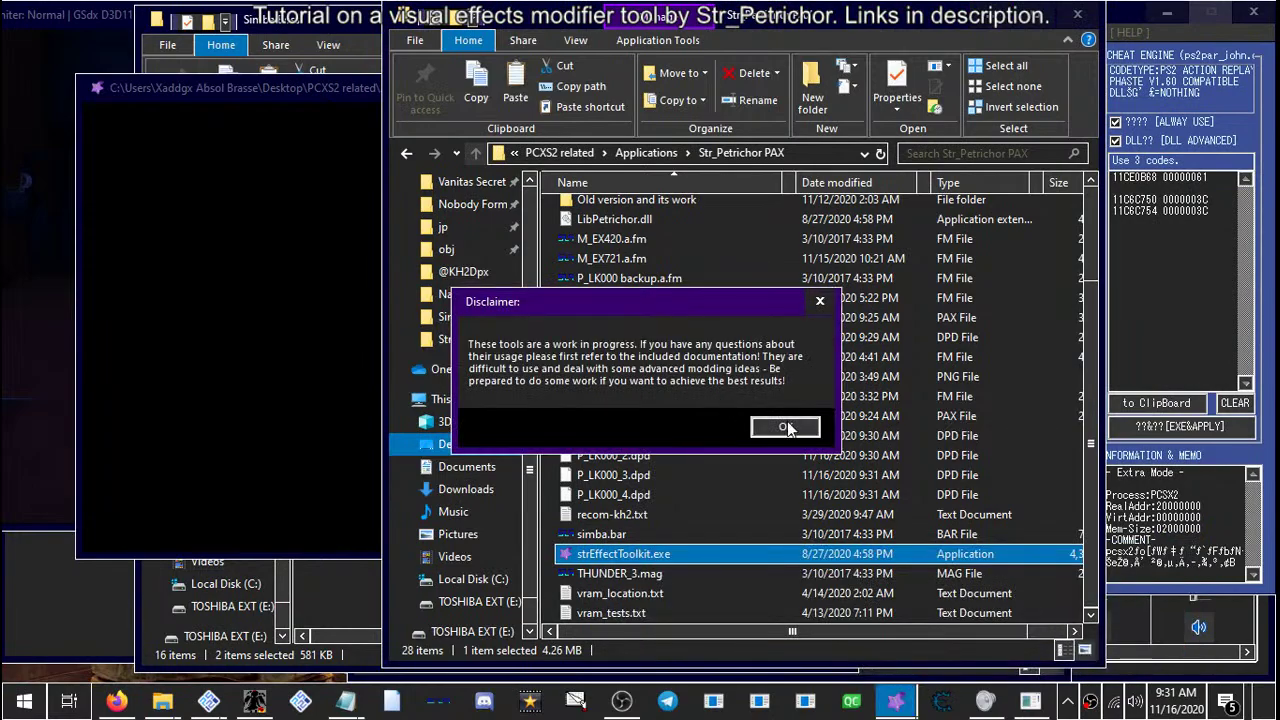
click(788, 426)
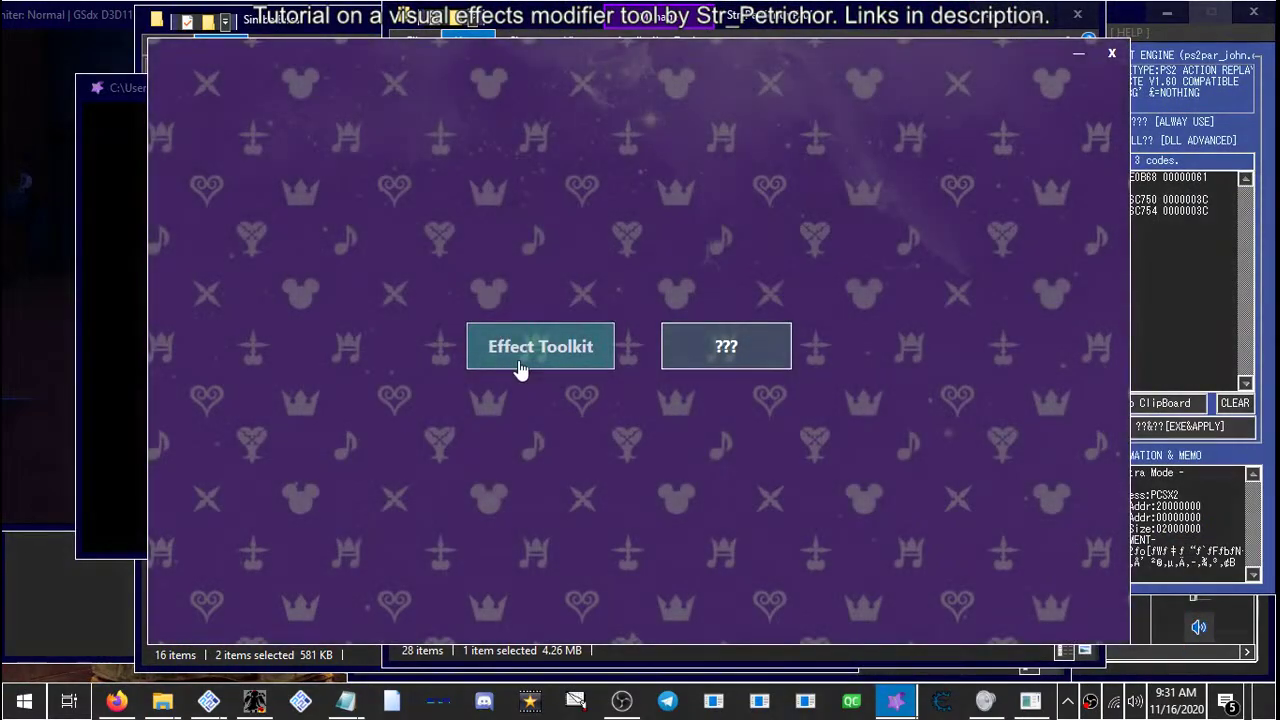
click(519, 362)
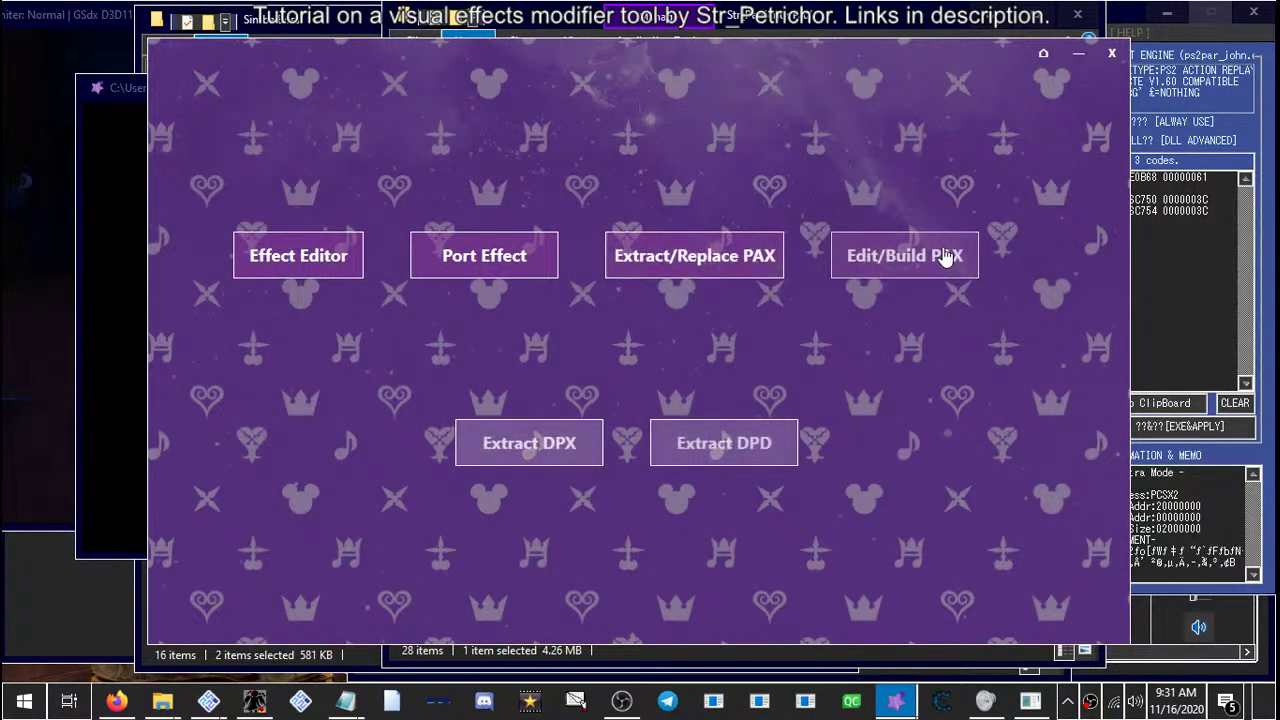
click(894, 272)
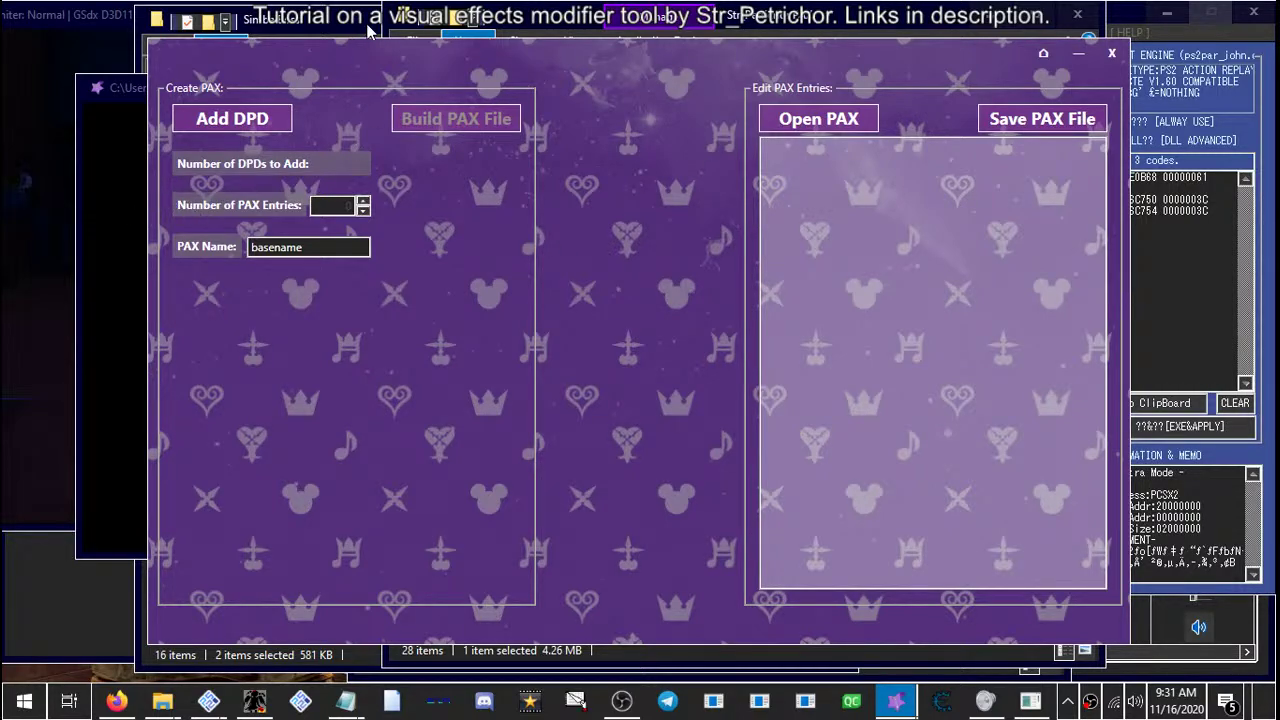
Add P_LK000_0.dpd and P_LK000_2.dpd from the Str_Petrichor PAX folder to the new PAX
click(240, 132)
scroll(695, 274, down, 3)
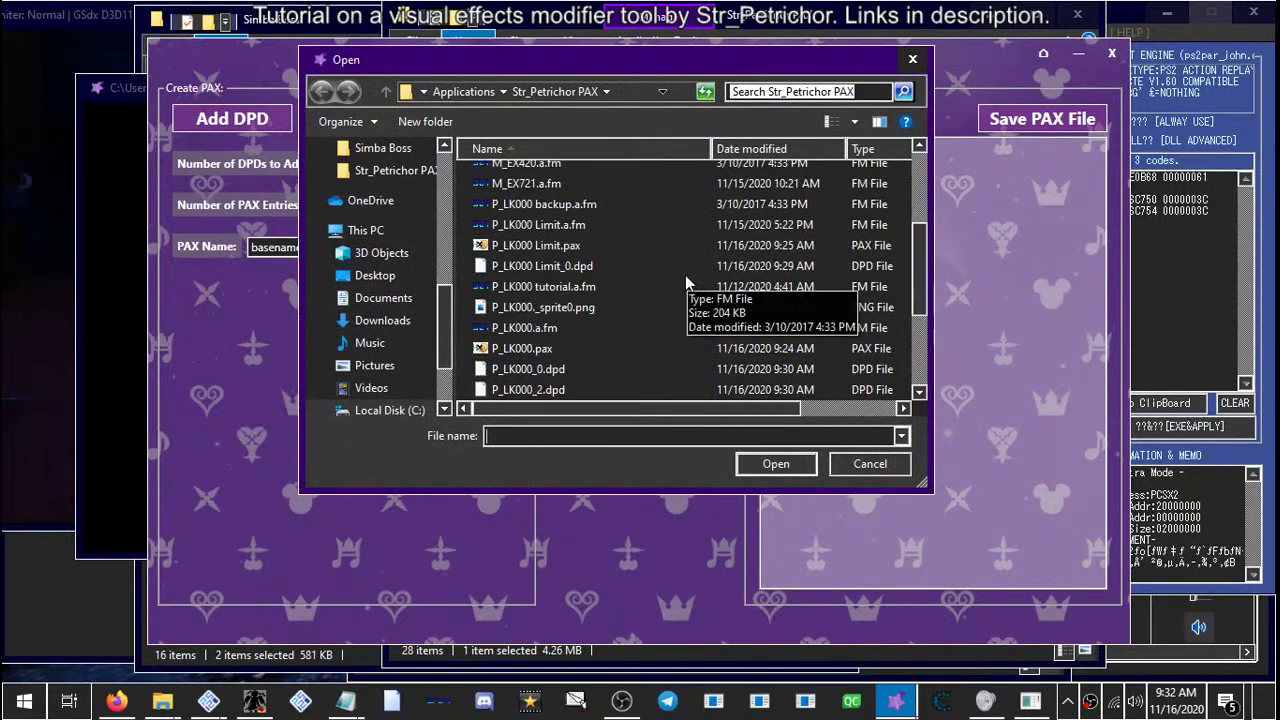
scroll(670, 278, down, 3)
scroll(520, 280, up, 2)
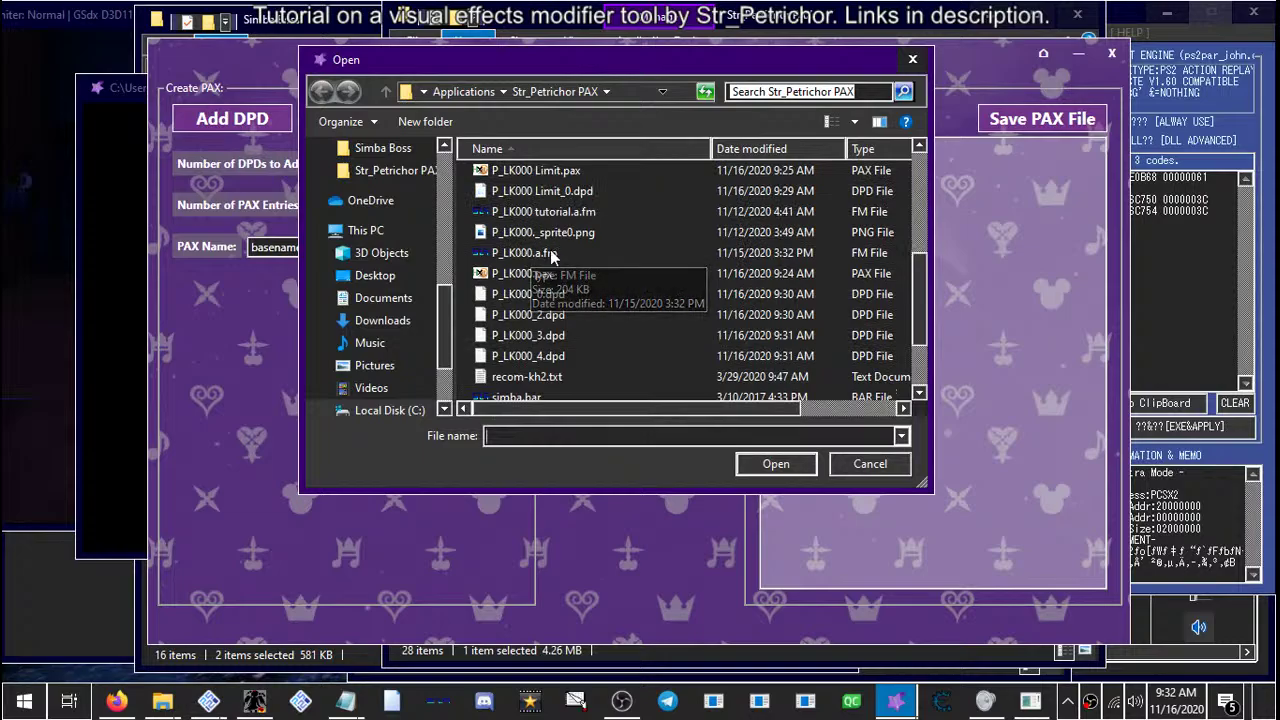
double_click(524, 294)
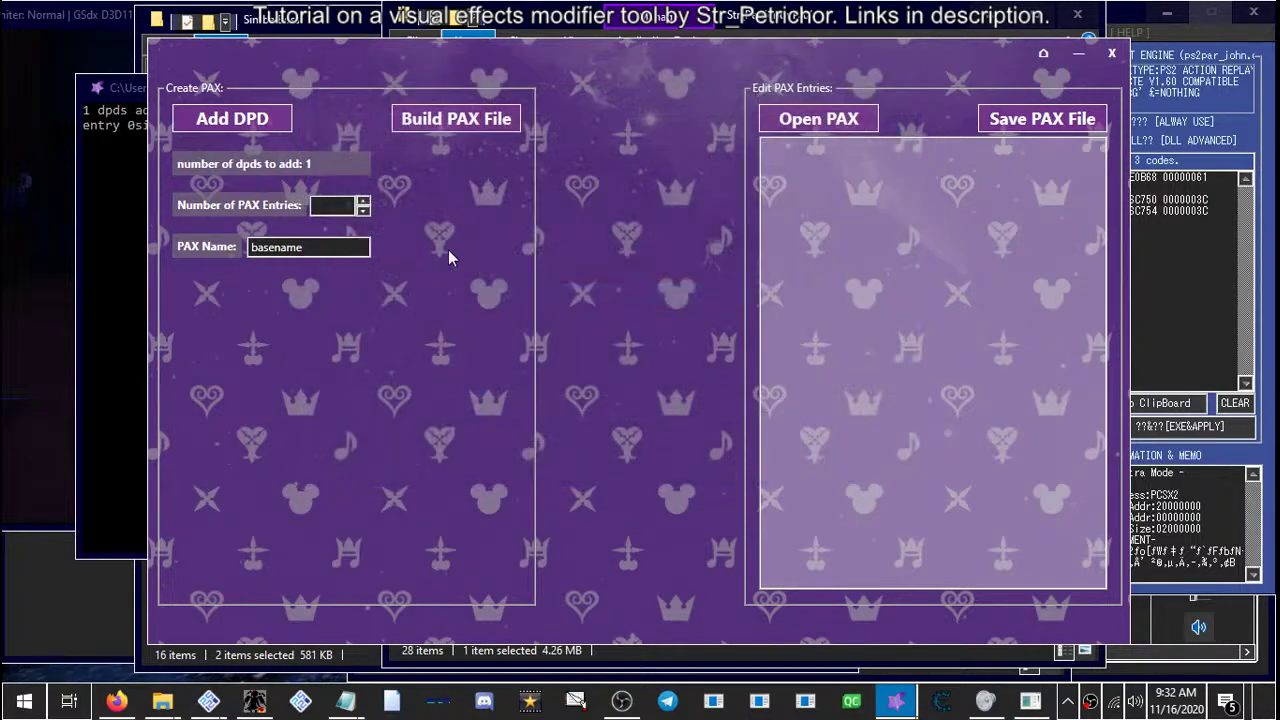
click(236, 126)
scroll(622, 340, down, 3)
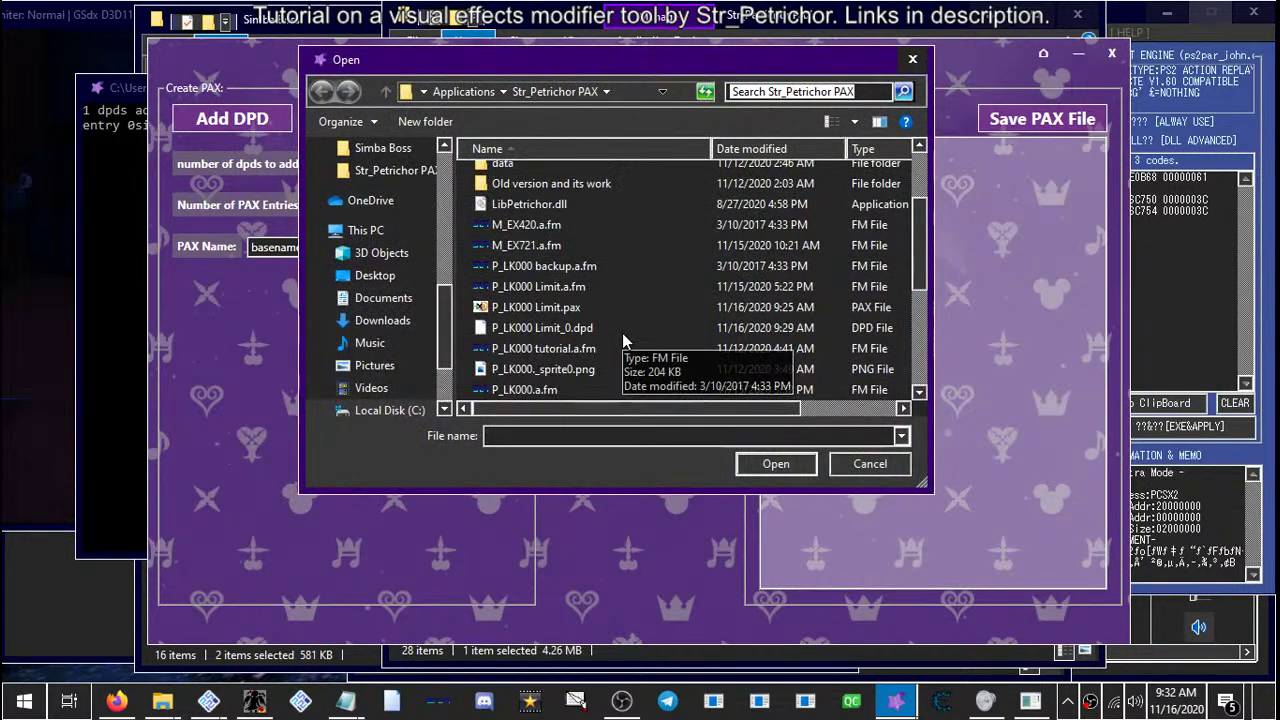
scroll(622, 333, down, 3)
double_click(529, 331)
Add P_LK000_3.dpd and P_LK000_4.dpd to the new PAX
click(232, 118)
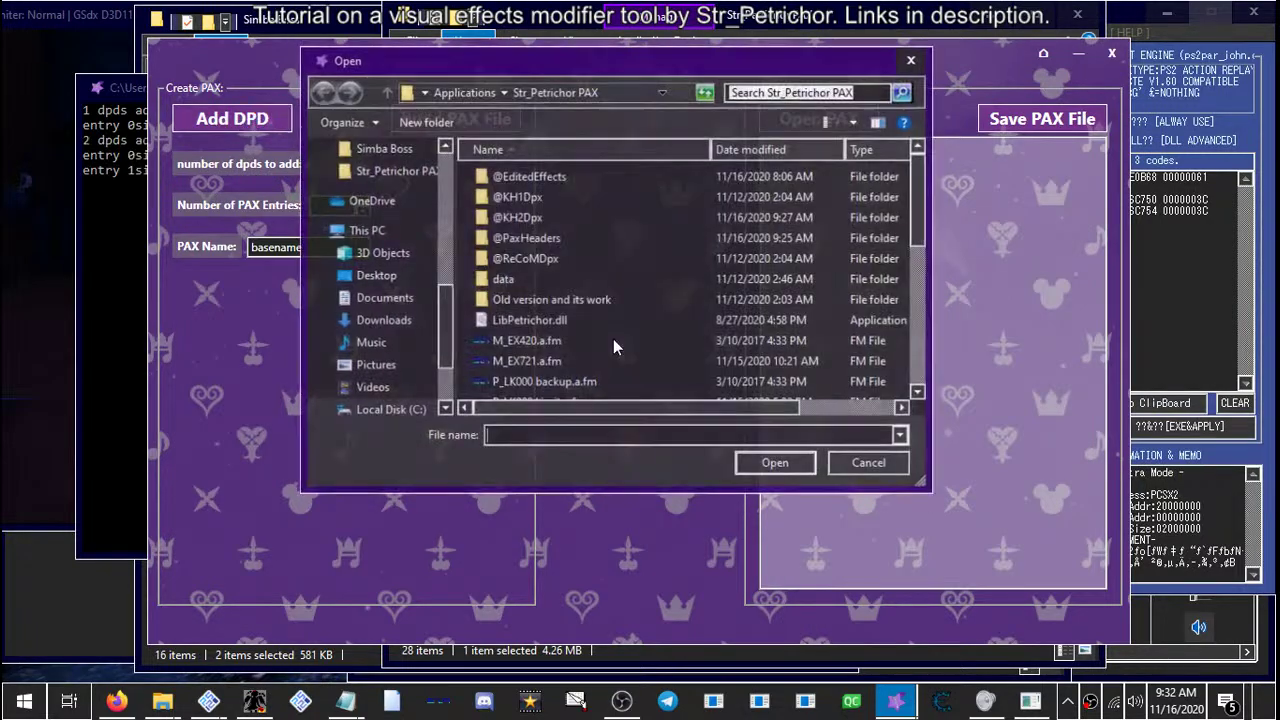
scroll(620, 335, down, 4)
click(535, 350)
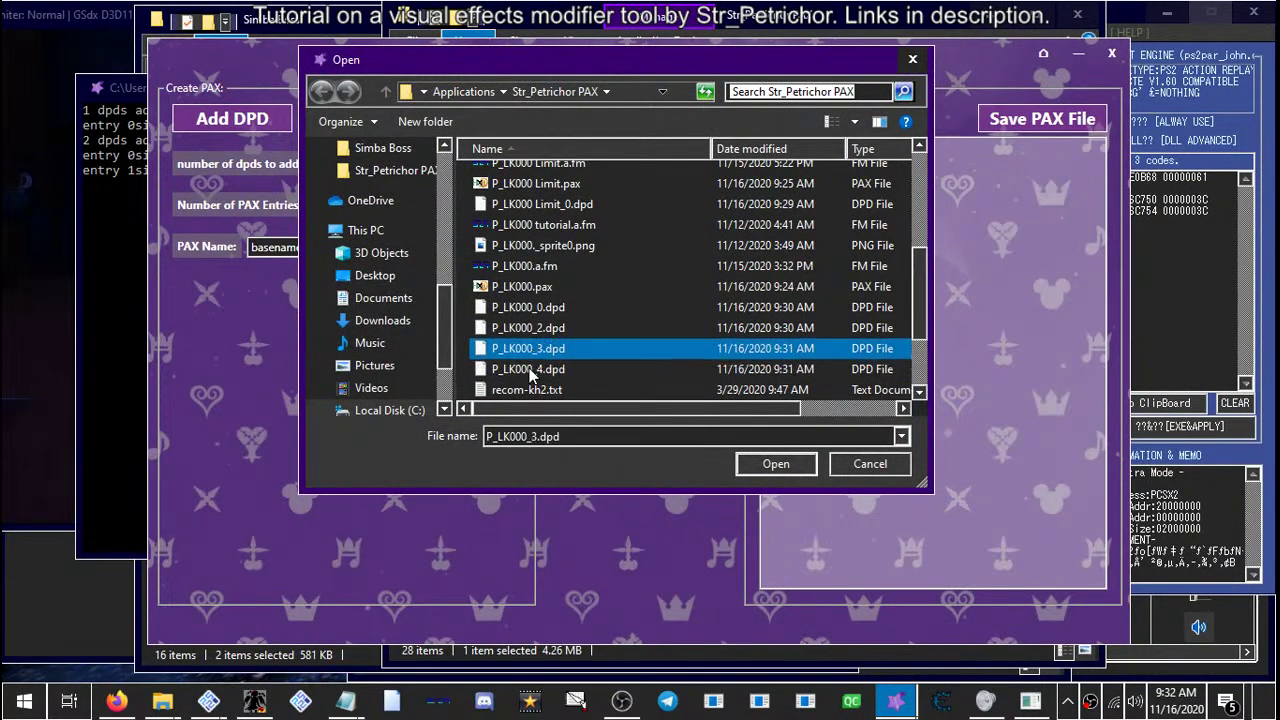
ctrl+click(530, 370)
click(540, 370)
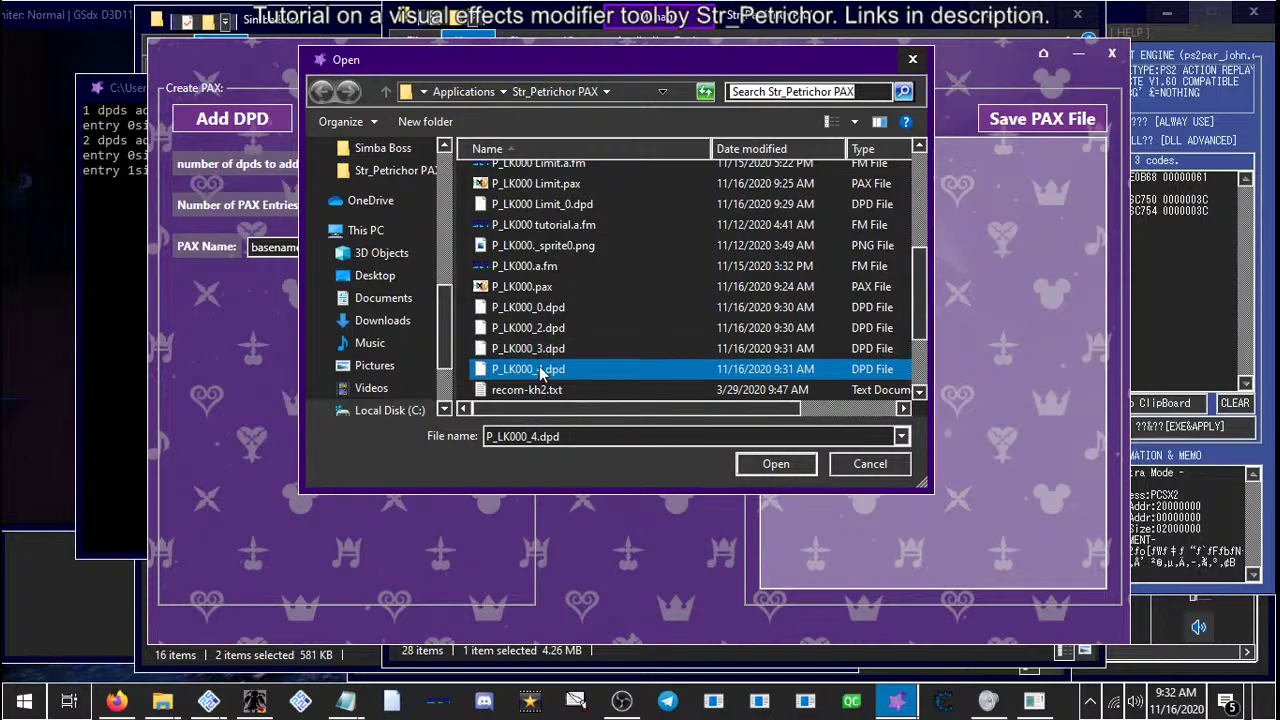
click(772, 463)
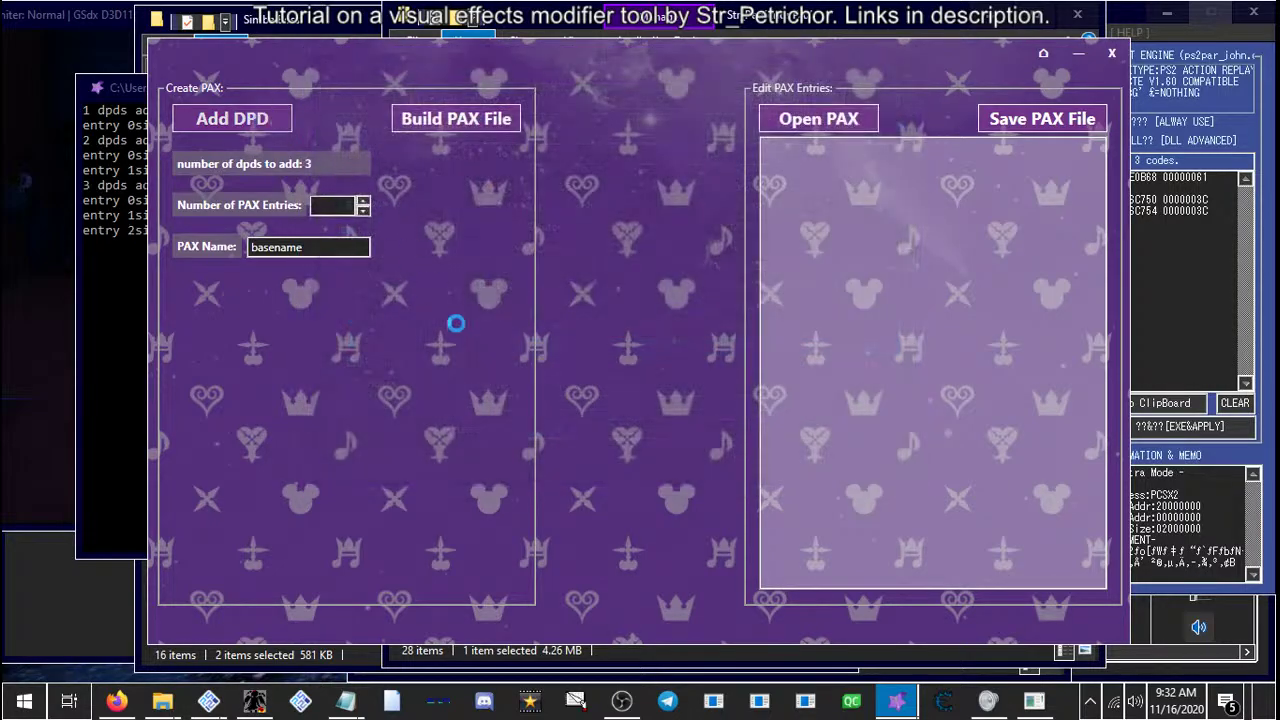
click(232, 118)
scroll(560, 330, down, 4)
click(530, 278)
click(772, 460)
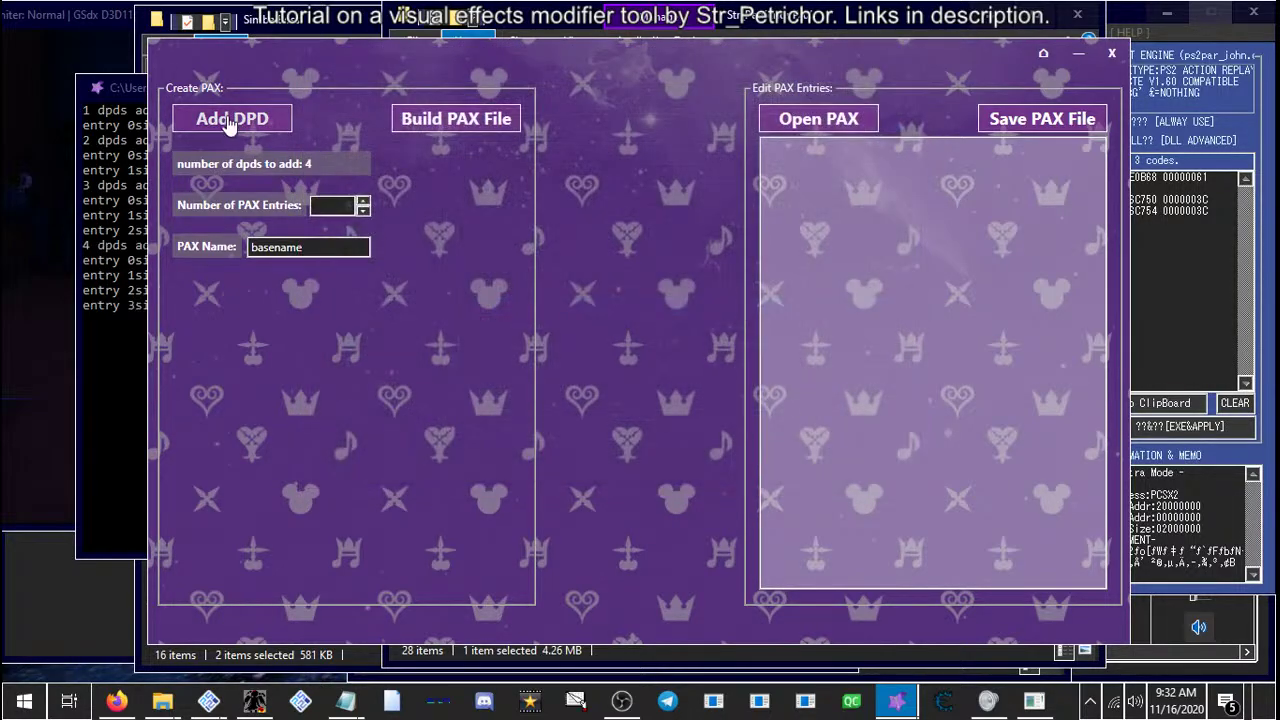
Add P_LK000 Limit_0.dpd to the new PAX as the last DPD
click(232, 118)
scroll(586, 295, down, 2)
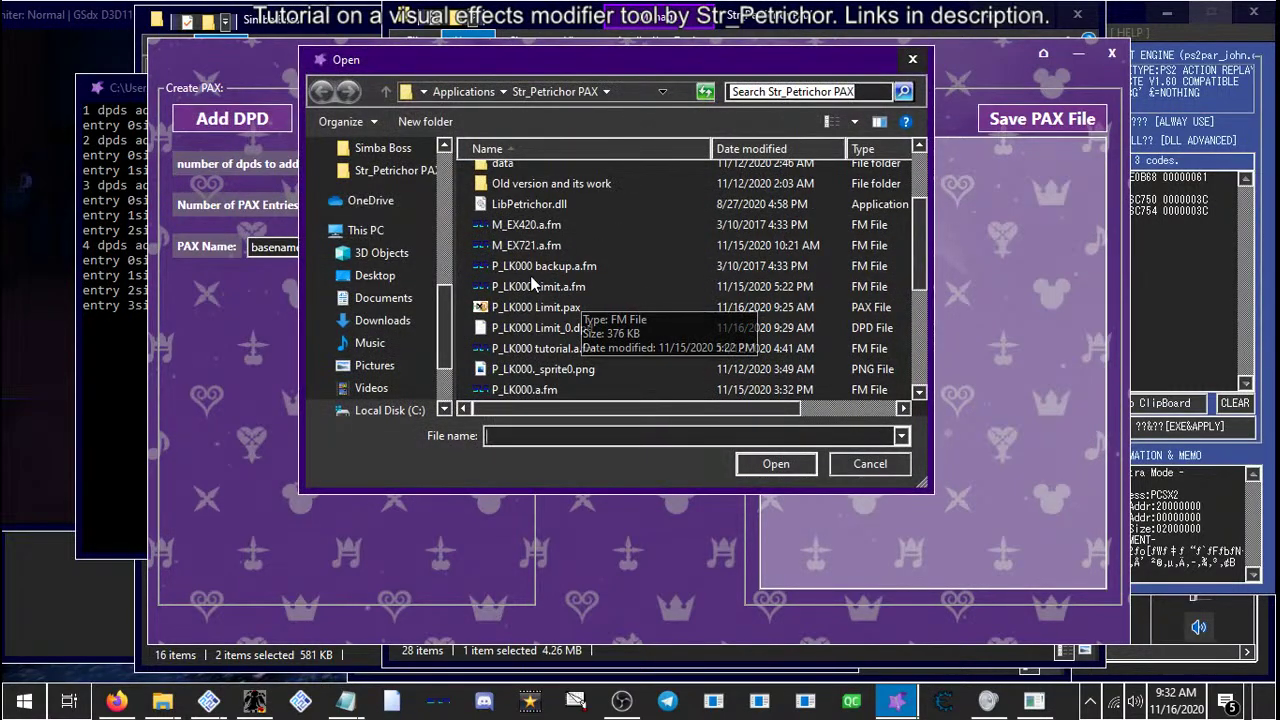
double_click(547, 333)
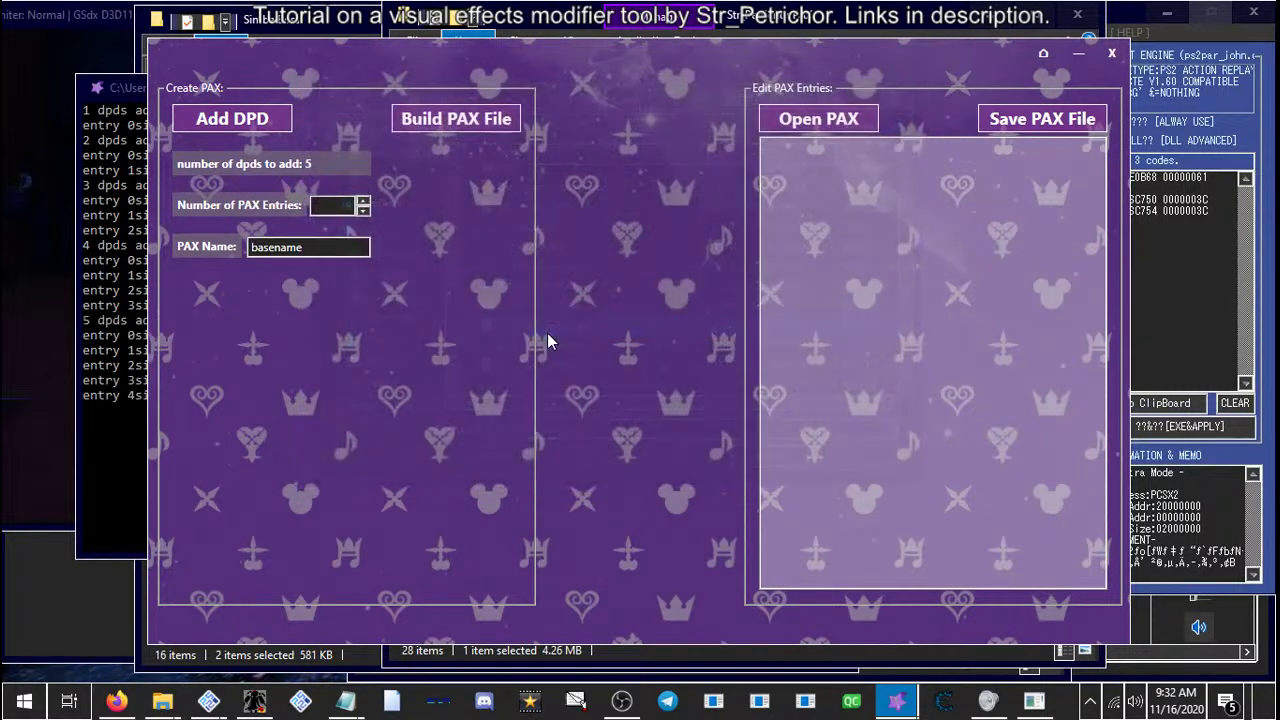
Set the number of PAX entries to 58, keep basename as the PAX name and start building the PAX file
drag(343, 58, 535, 68)
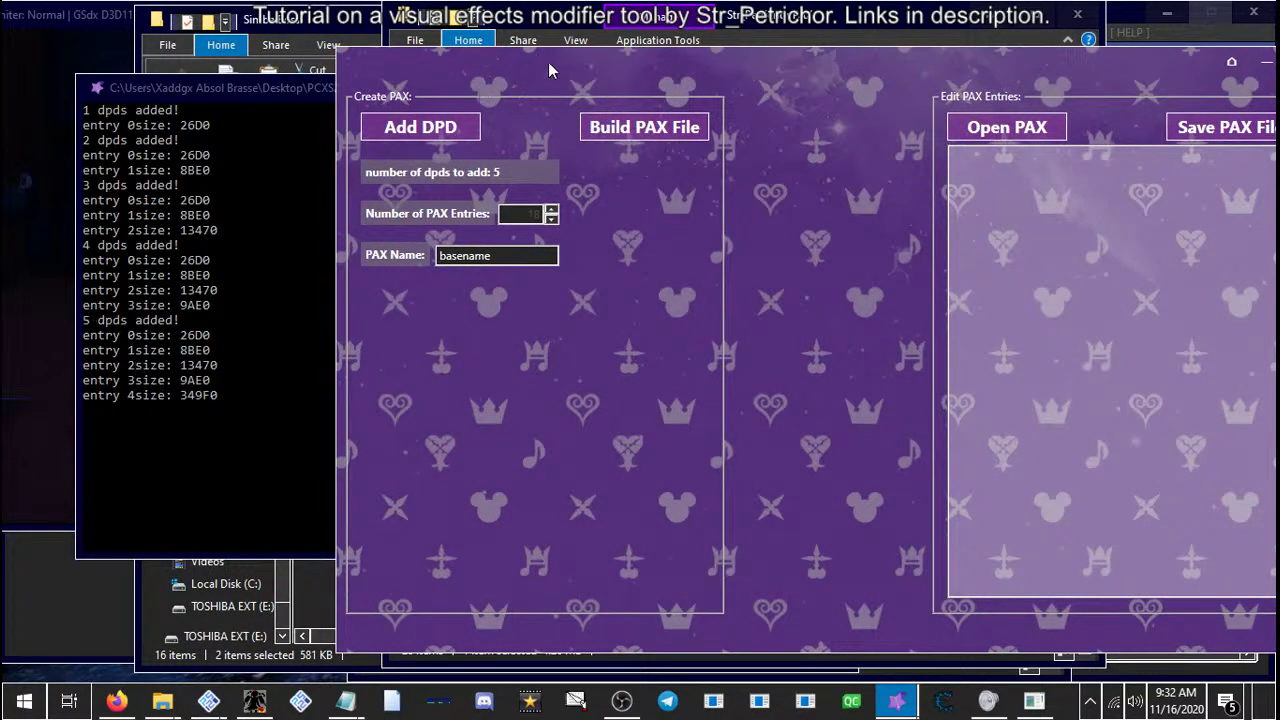
drag(560, 66, 438, 45)
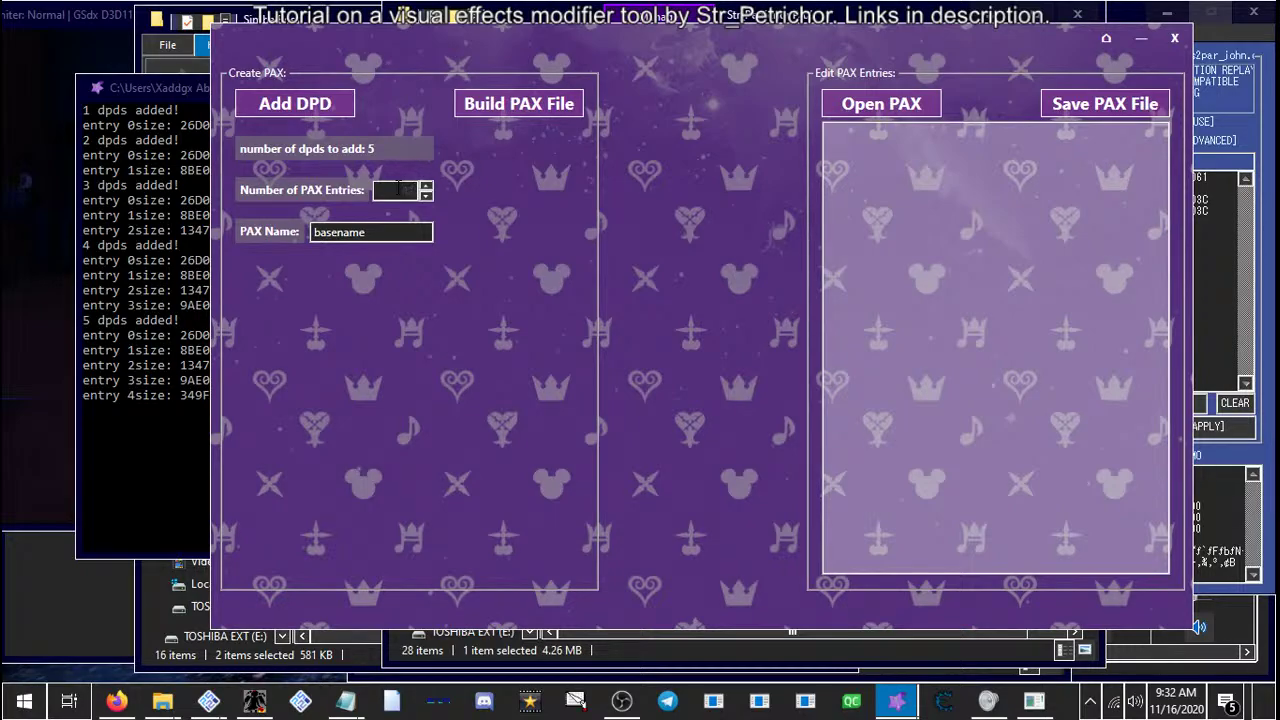
text(4)
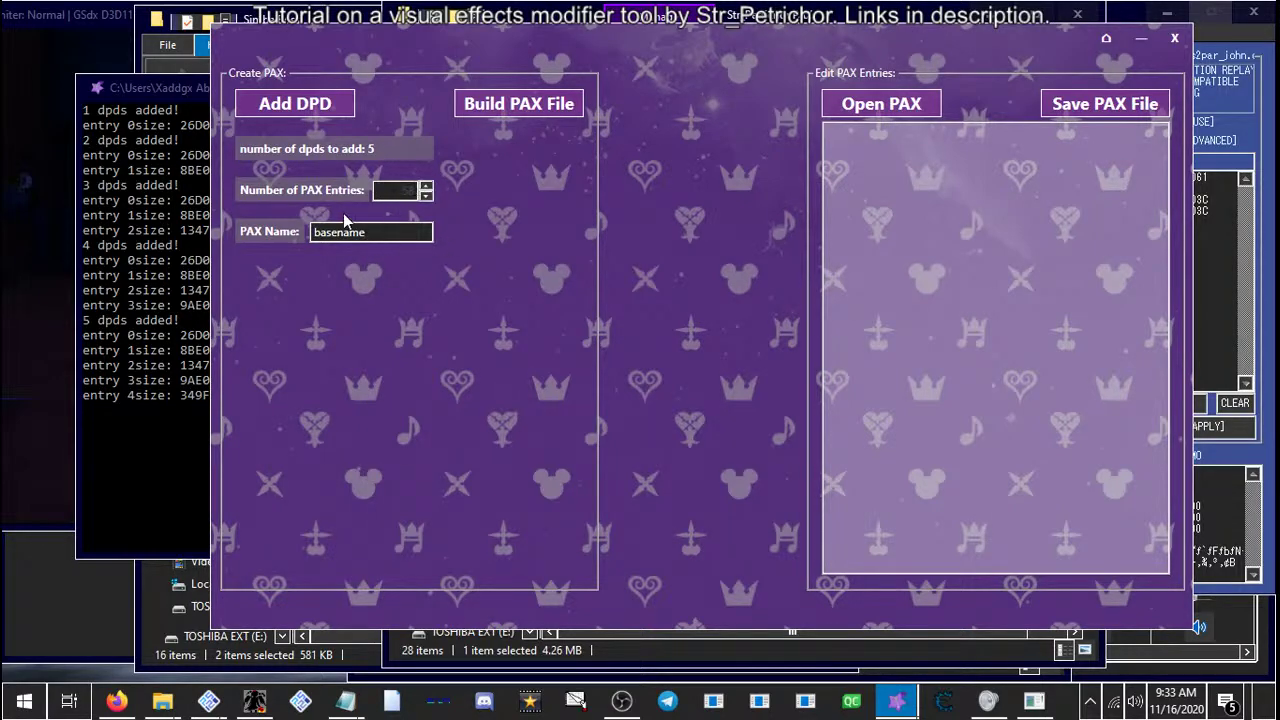
click(368, 234)
click(497, 108)
click(160, 89)
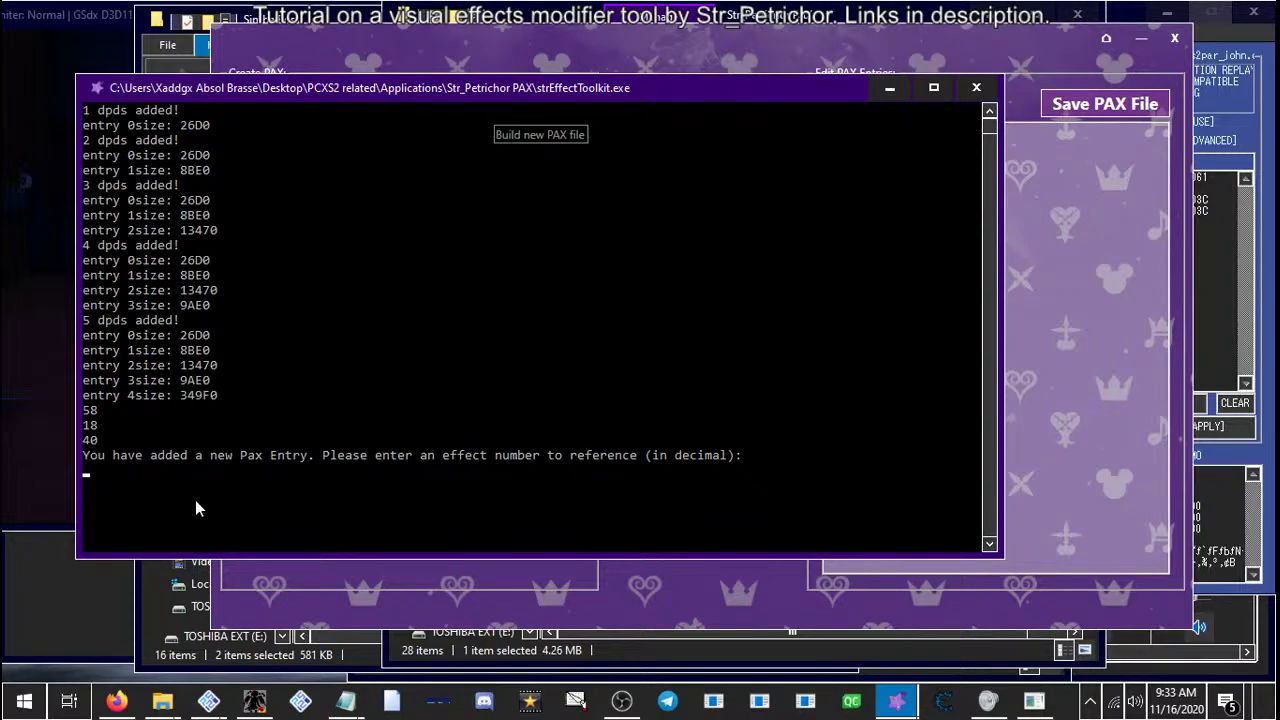
Answer every effect-number prompt for the new PAX entries in the toolkit's console with 0
text(0)
key(Return)
text(0)
key(Return)
text(0)
key(Return)
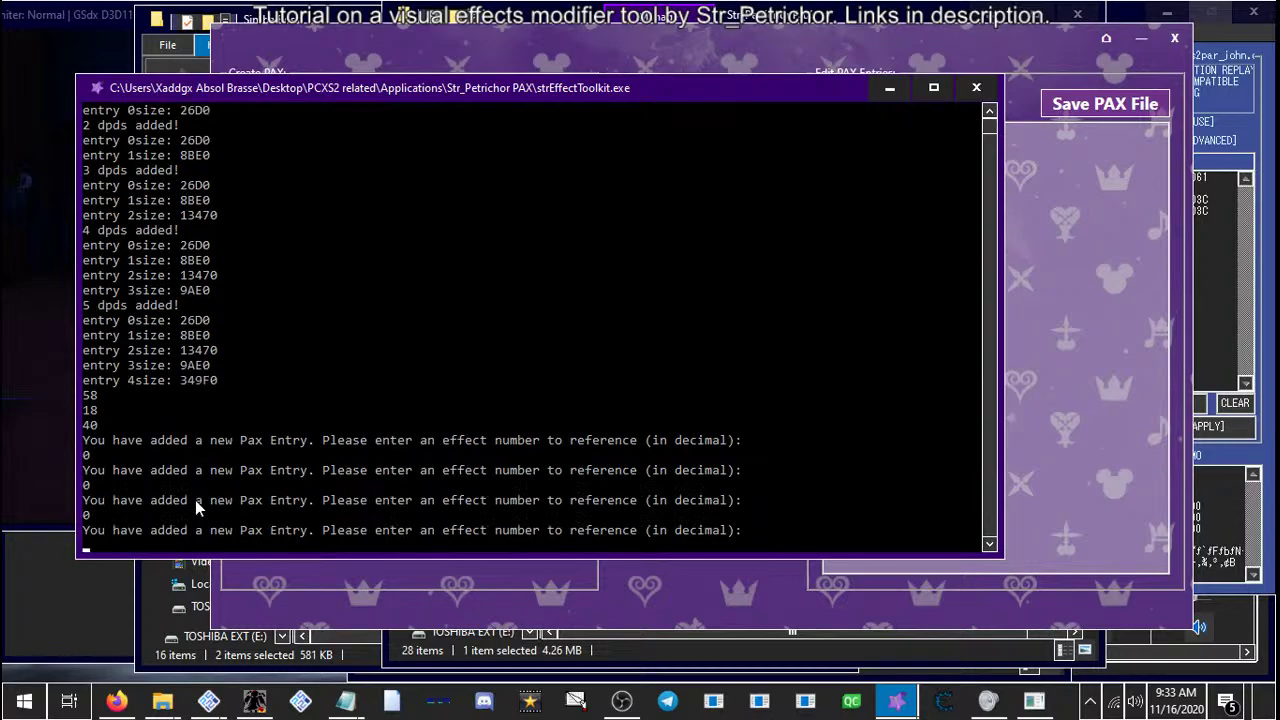
text(0)
key(Return)
text(0)
key(Return)
text(0)
key(Return)
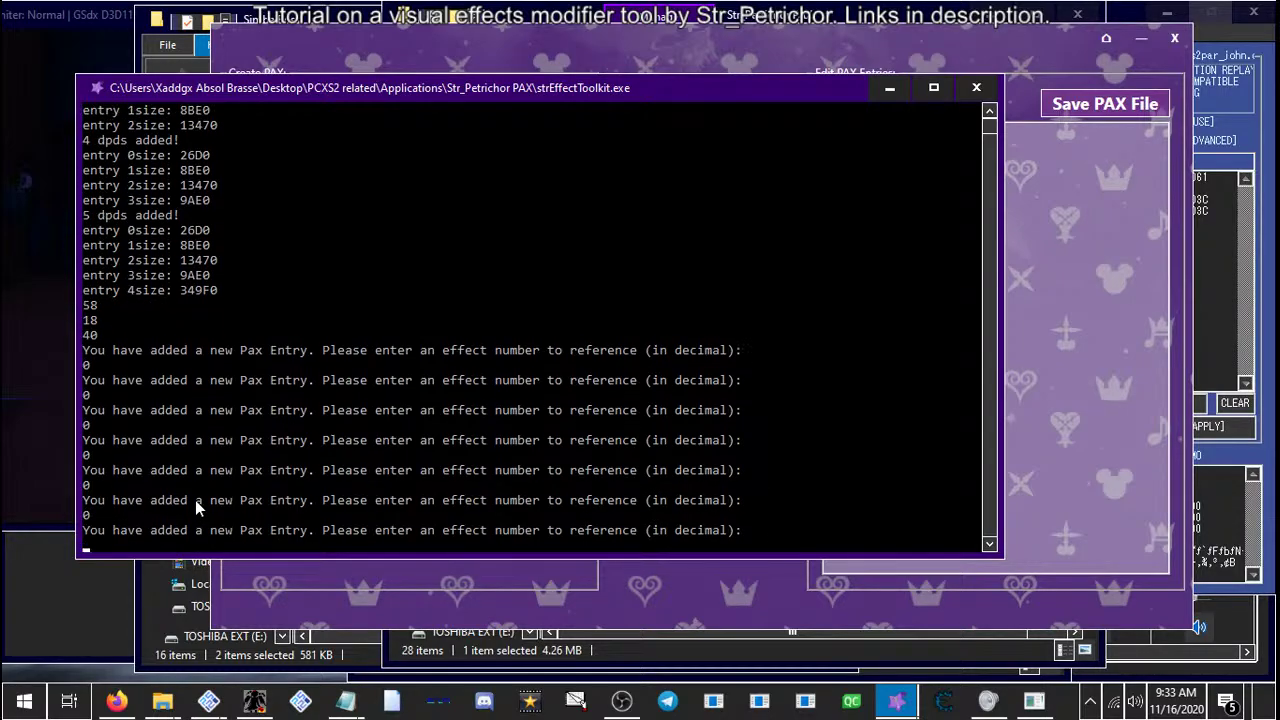
text(0)
key(Return)
text(0)
key(Return)
text(0)
key(Return)
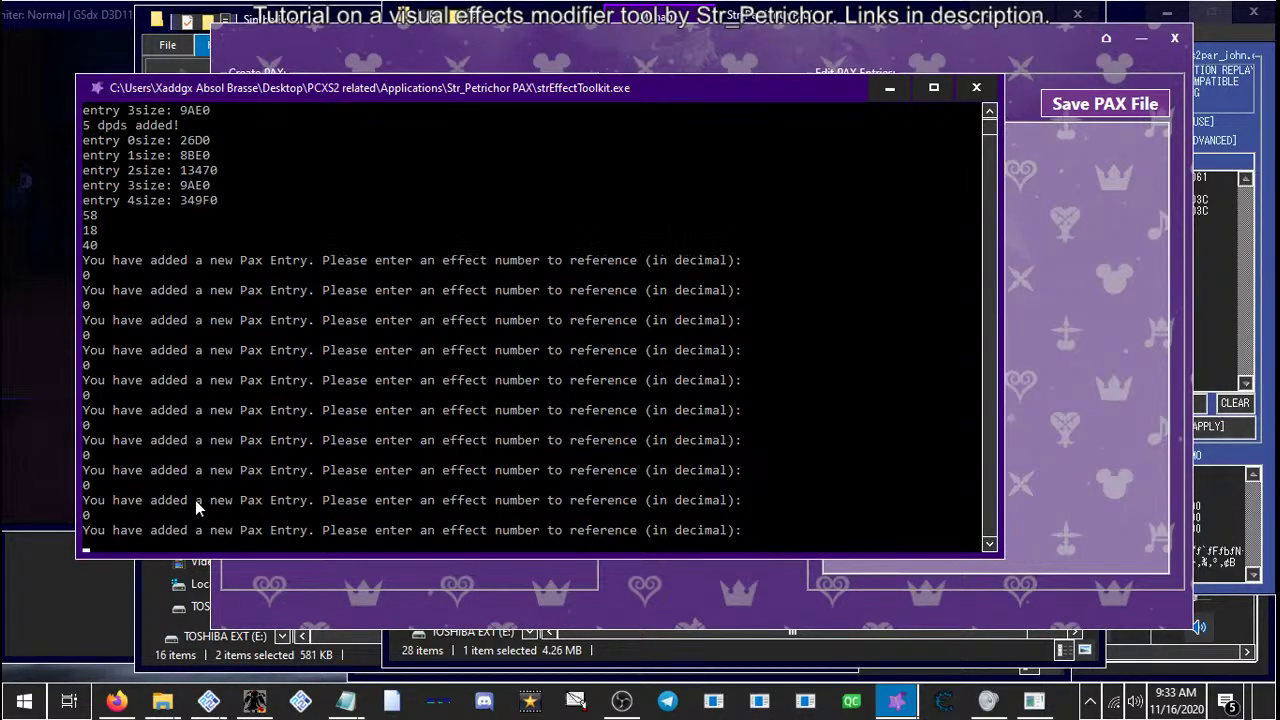
text(0)
key(Return)
text(0)
key(Return)
text(0)
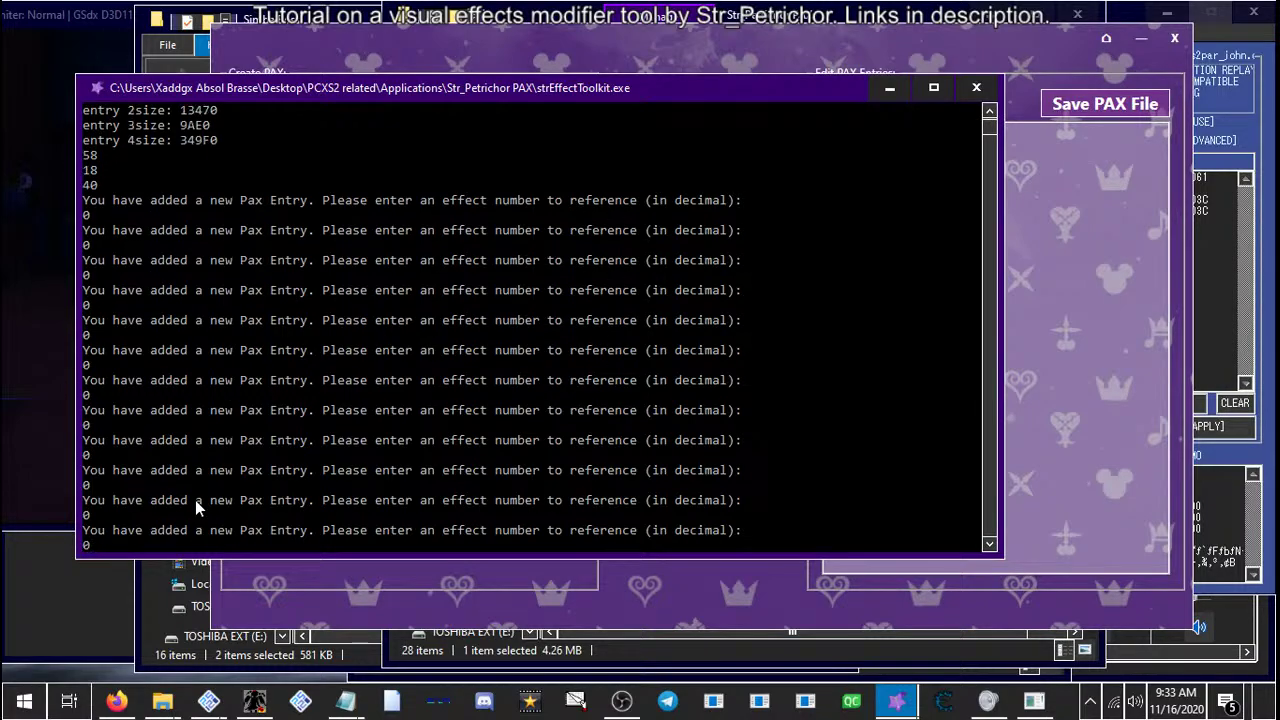
key(Return)
text(0)
key(Return)
text(0)
key(Return)
text(0)
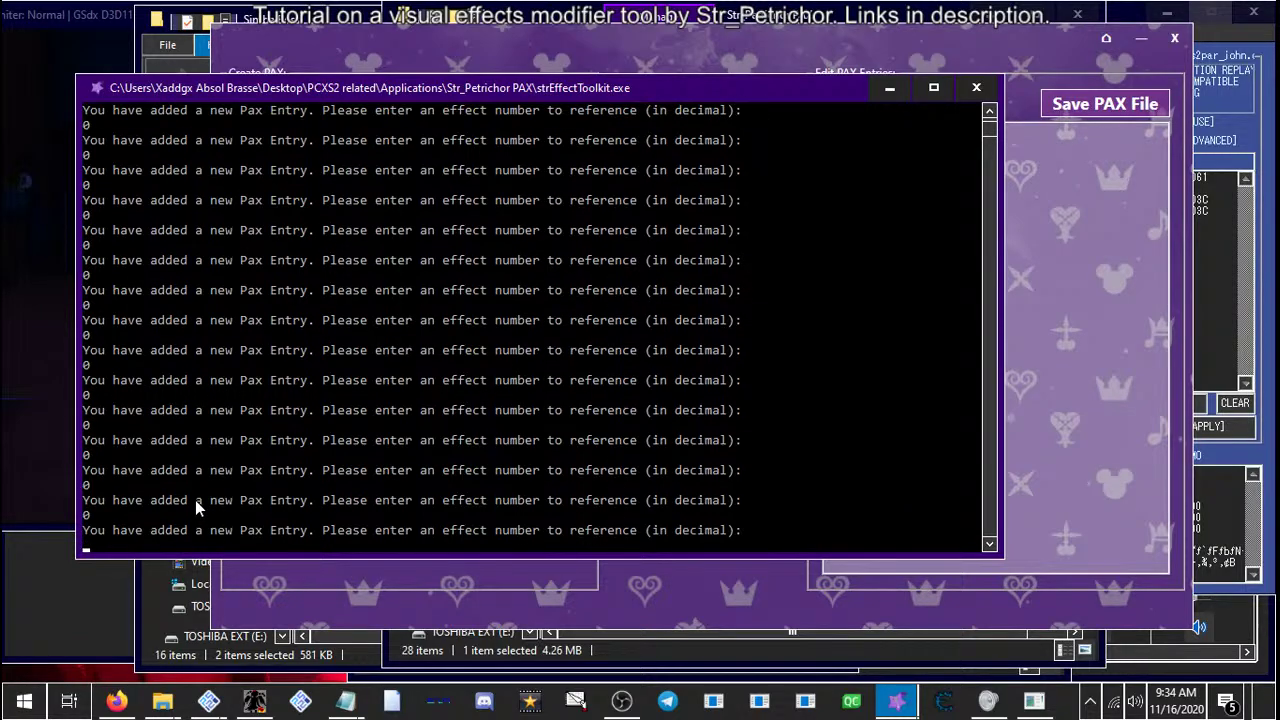
text(0)
key(Return)
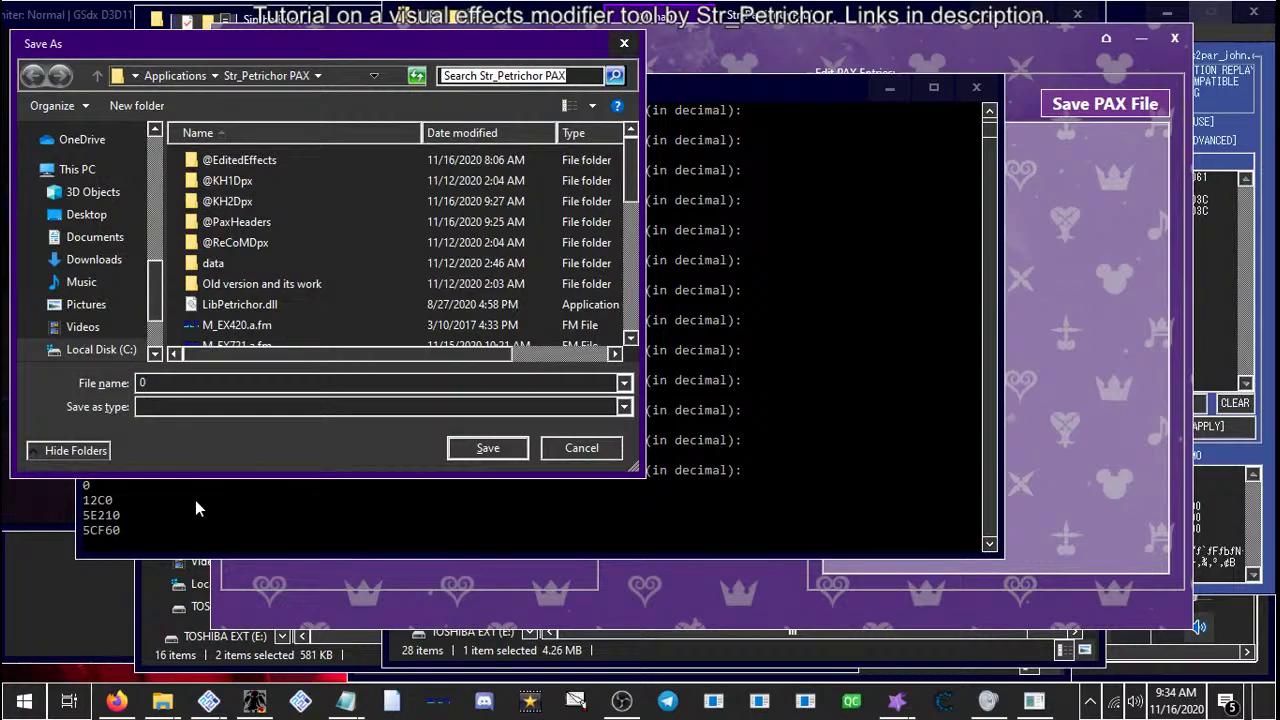
Save the built PAX file as New Simba in the Str_Petrichor PAX folder
key(BackSpace)
text(Simba)
click(487, 449)
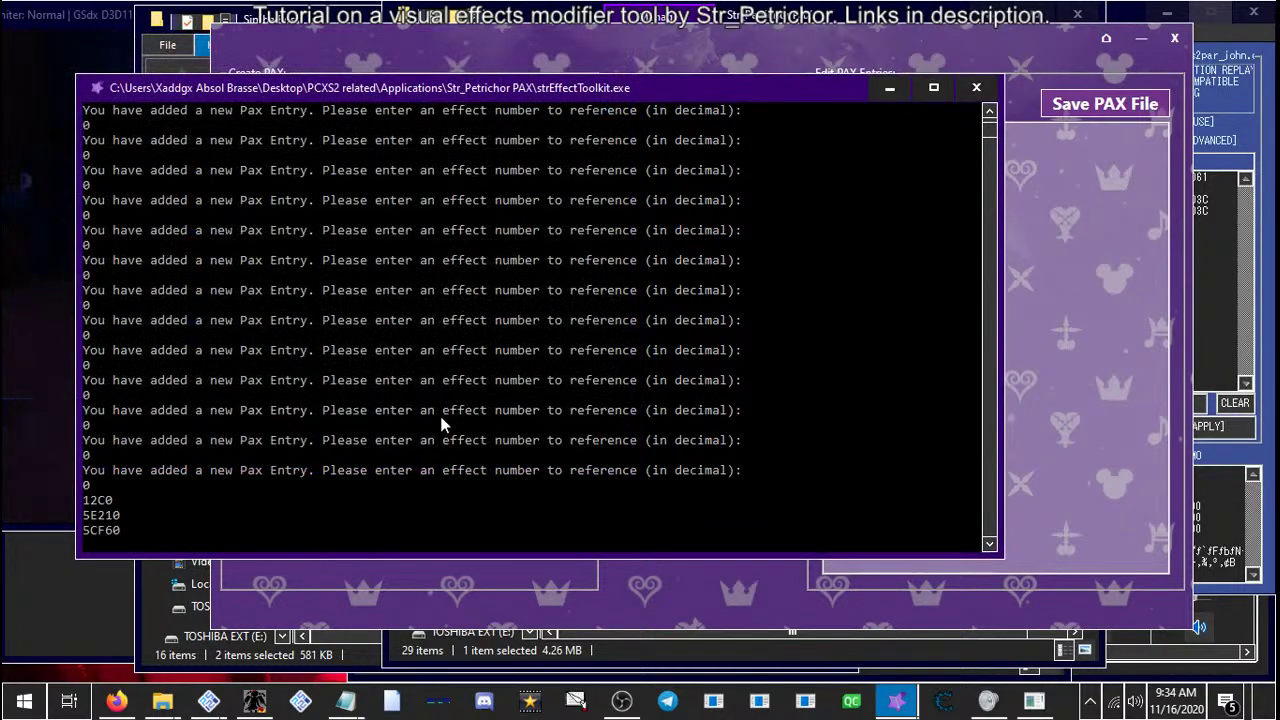
Switch to the Str_Petrichor PAX folder in File Explorer and locate New Simba.pax
mouse_move(160, 703)
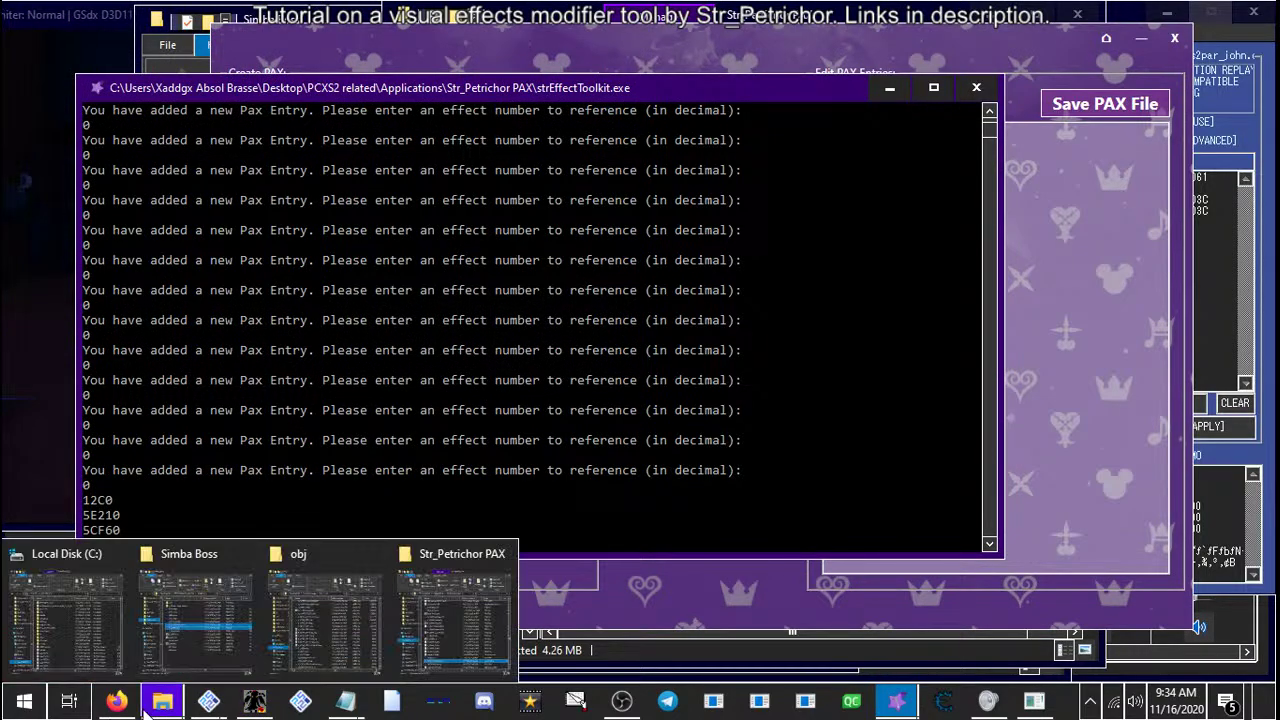
click(455, 610)
scroll(706, 440, down, 1)
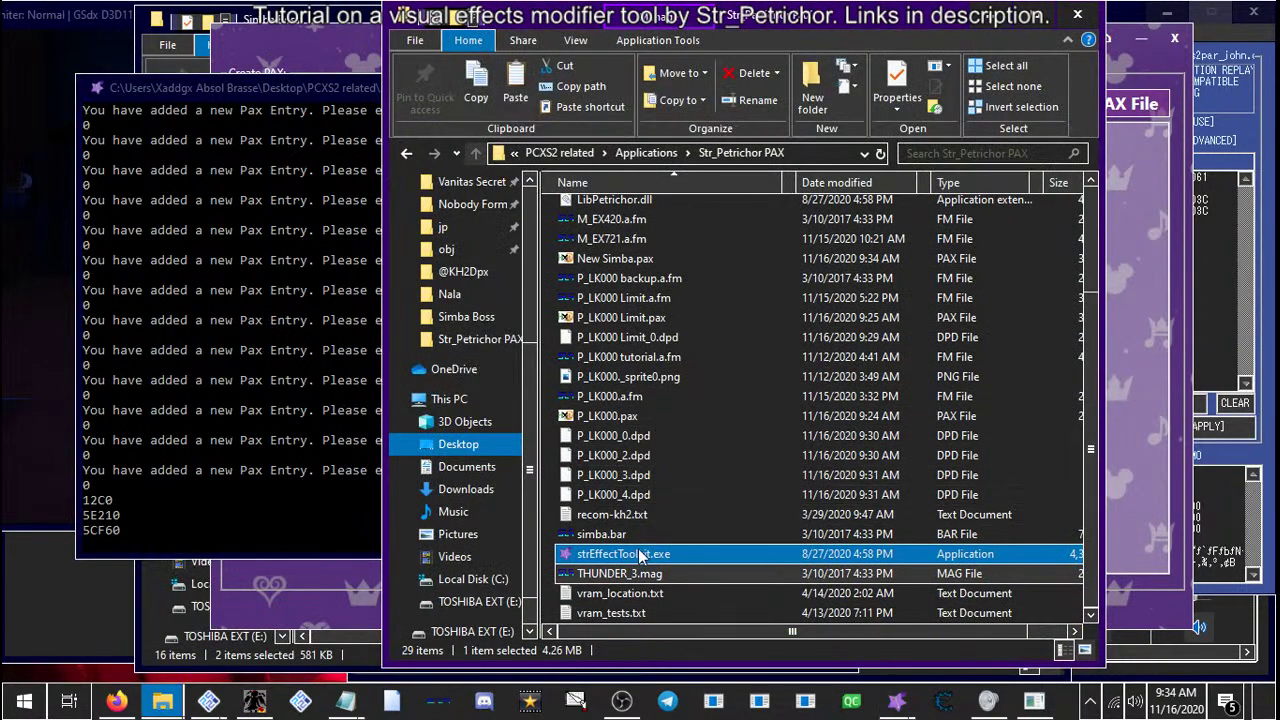
scroll(672, 393, up, 2)
click(619, 365)
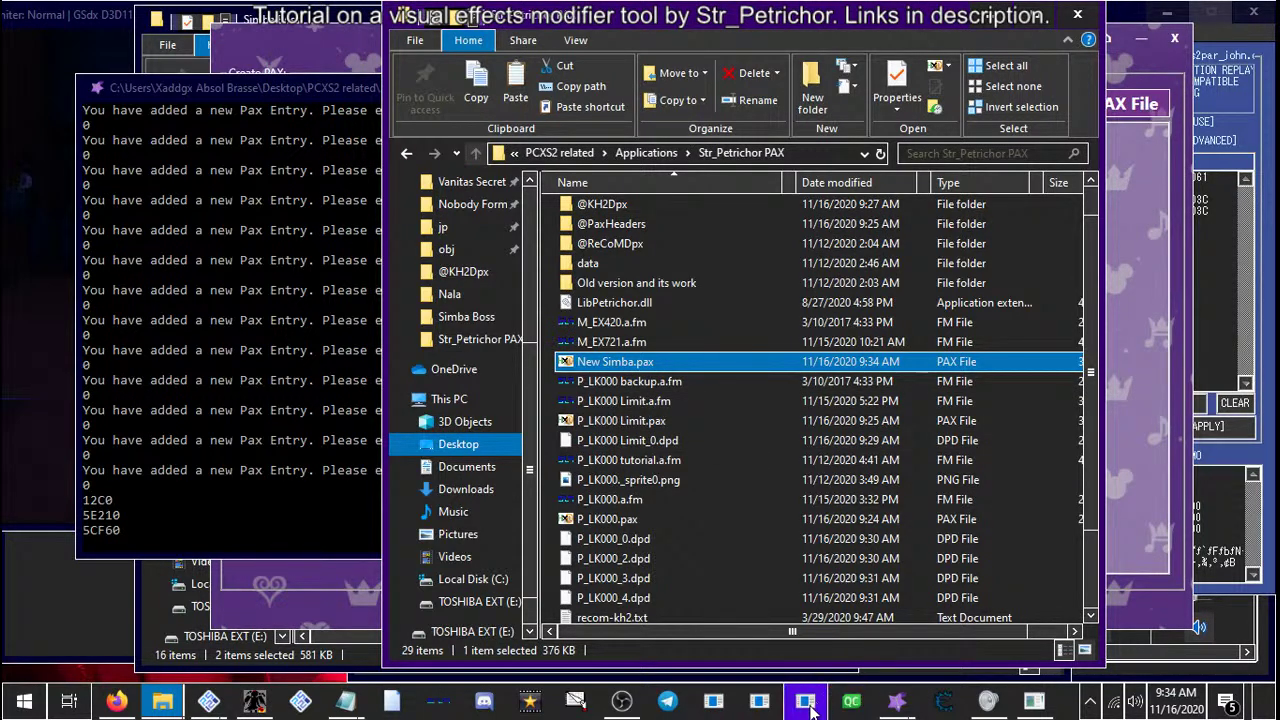
Switch to BAR Editor and load P_LK000.a.fm from the Str_Petrichor PAX folder into it
click(755, 700)
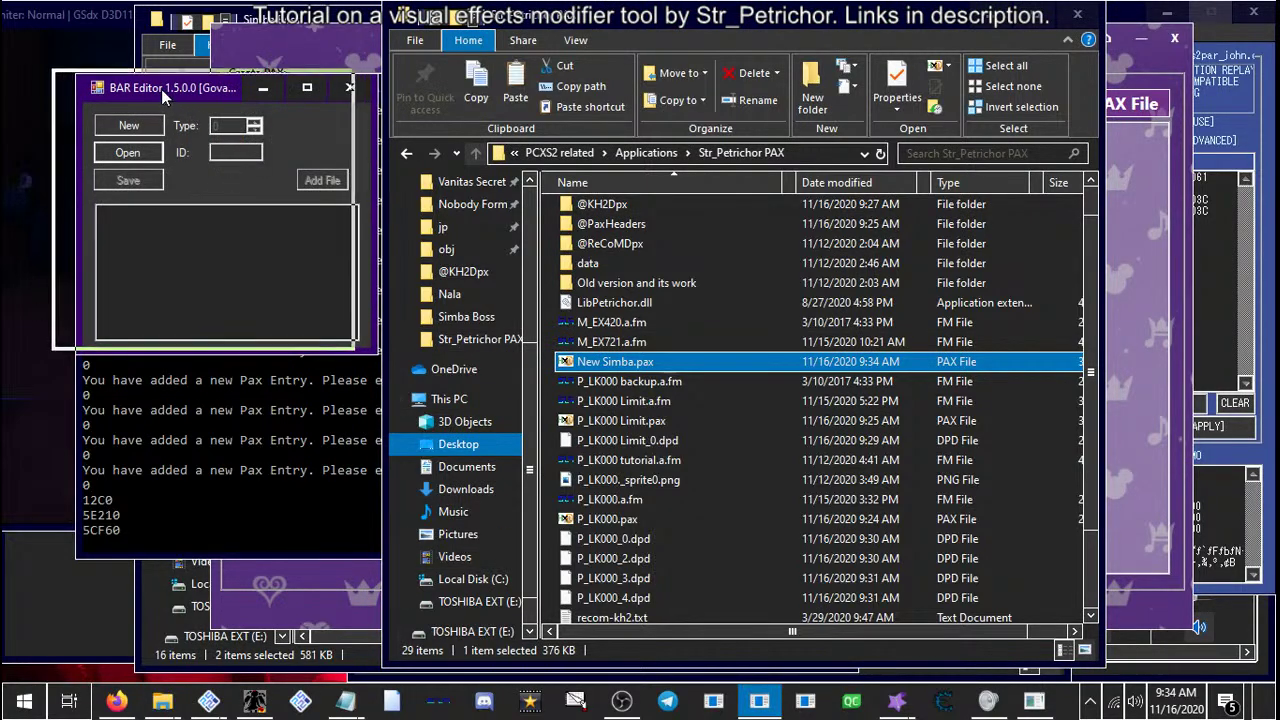
drag(161, 89, 150, 86)
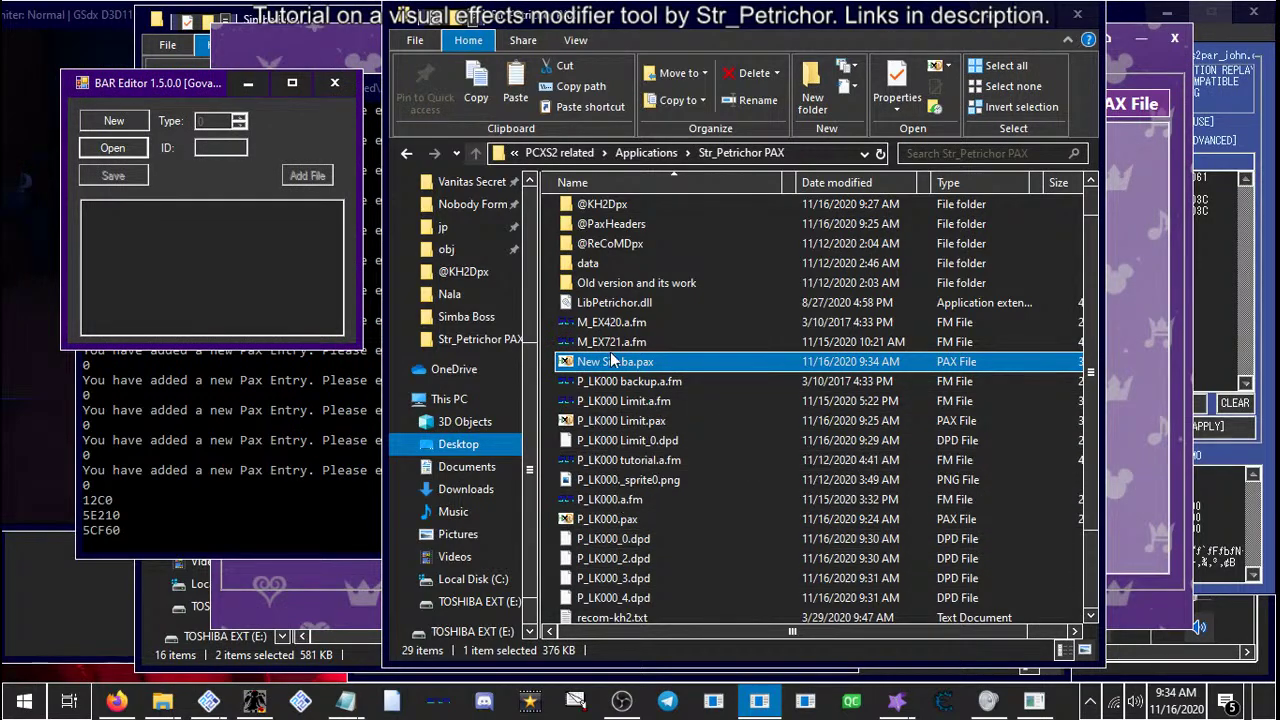
click(595, 503)
drag(597, 510, 86, 148)
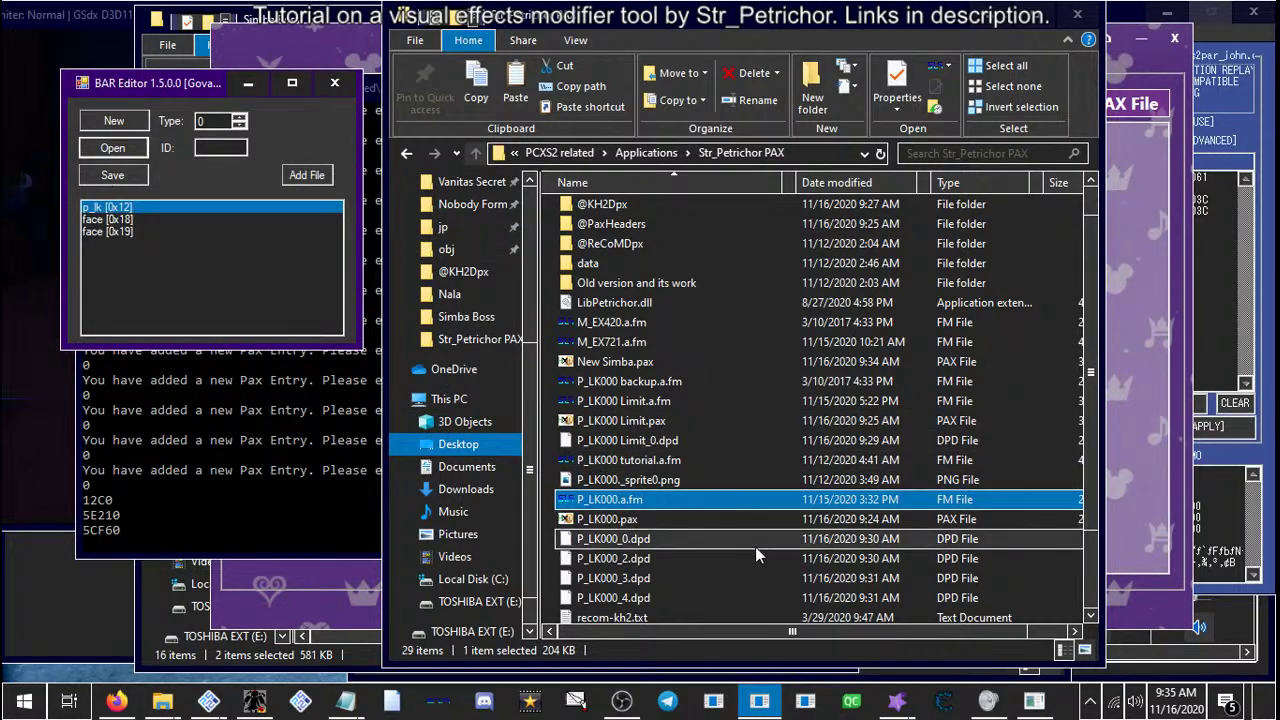
Replace the p_lk [0x12] entry of the loaded archive with New Simba.pax from the Str_Petrichor PAX folder
right_click(122, 210)
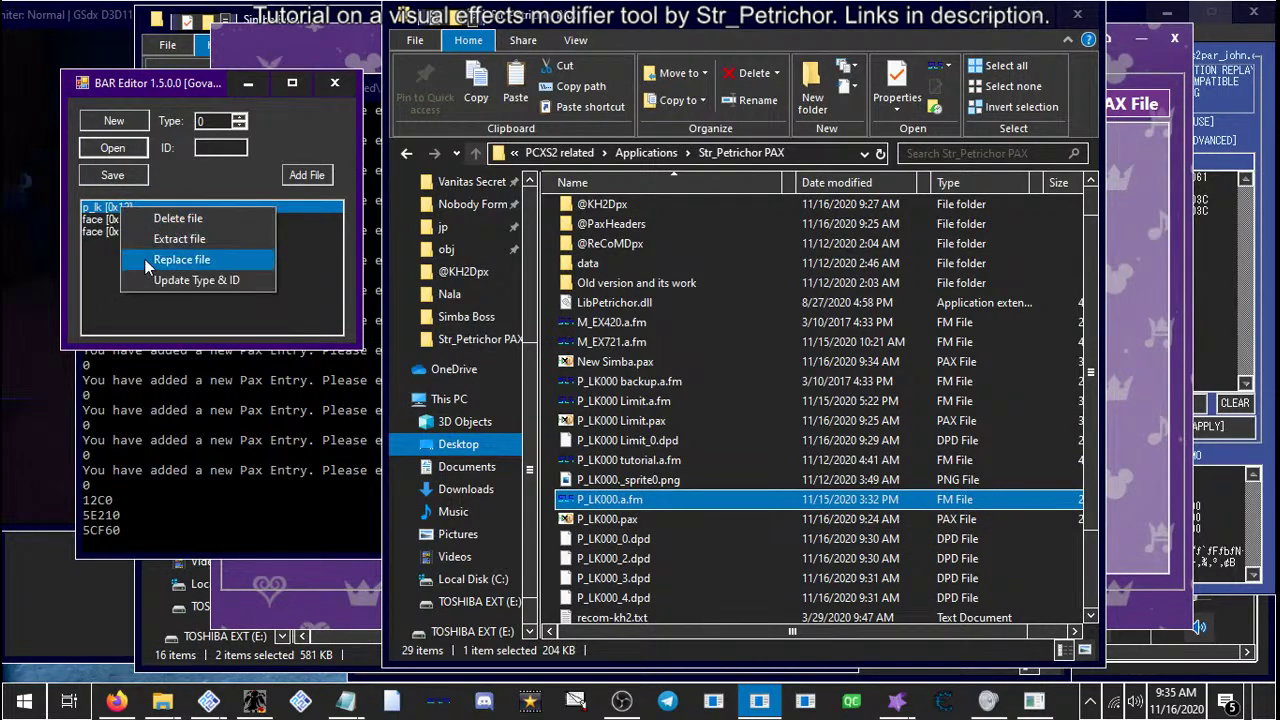
click(144, 258)
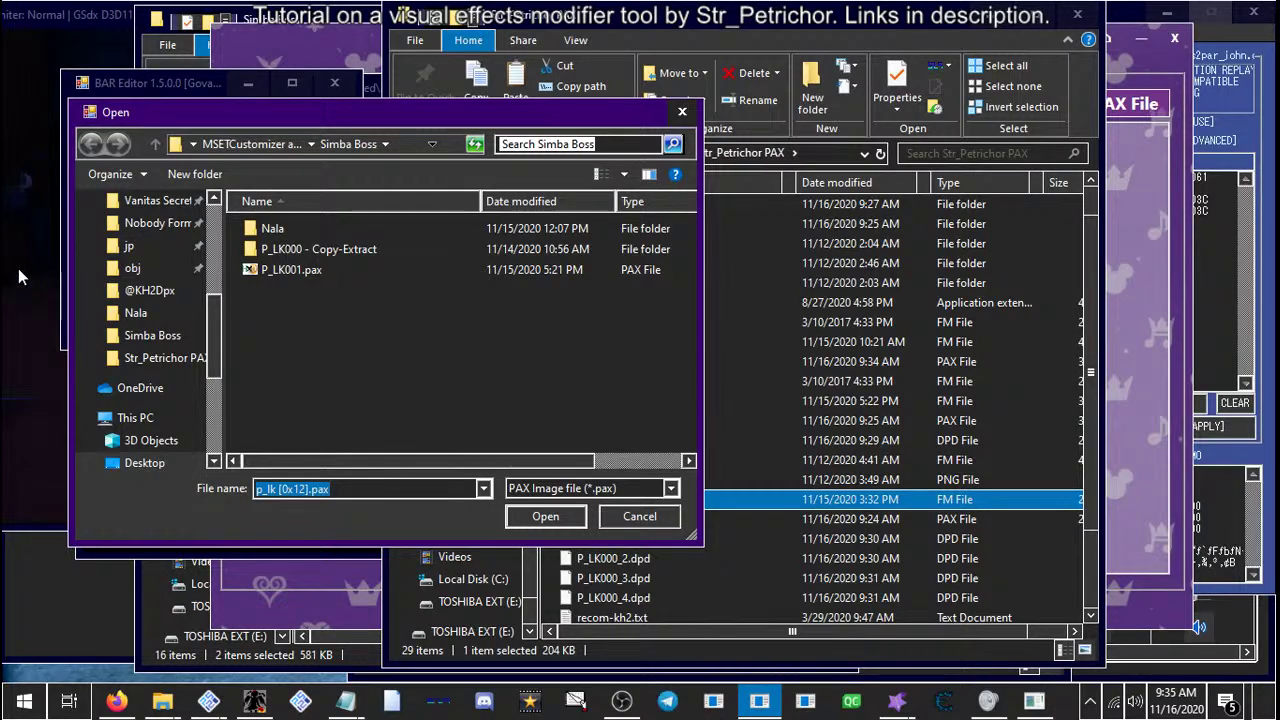
click(149, 290)
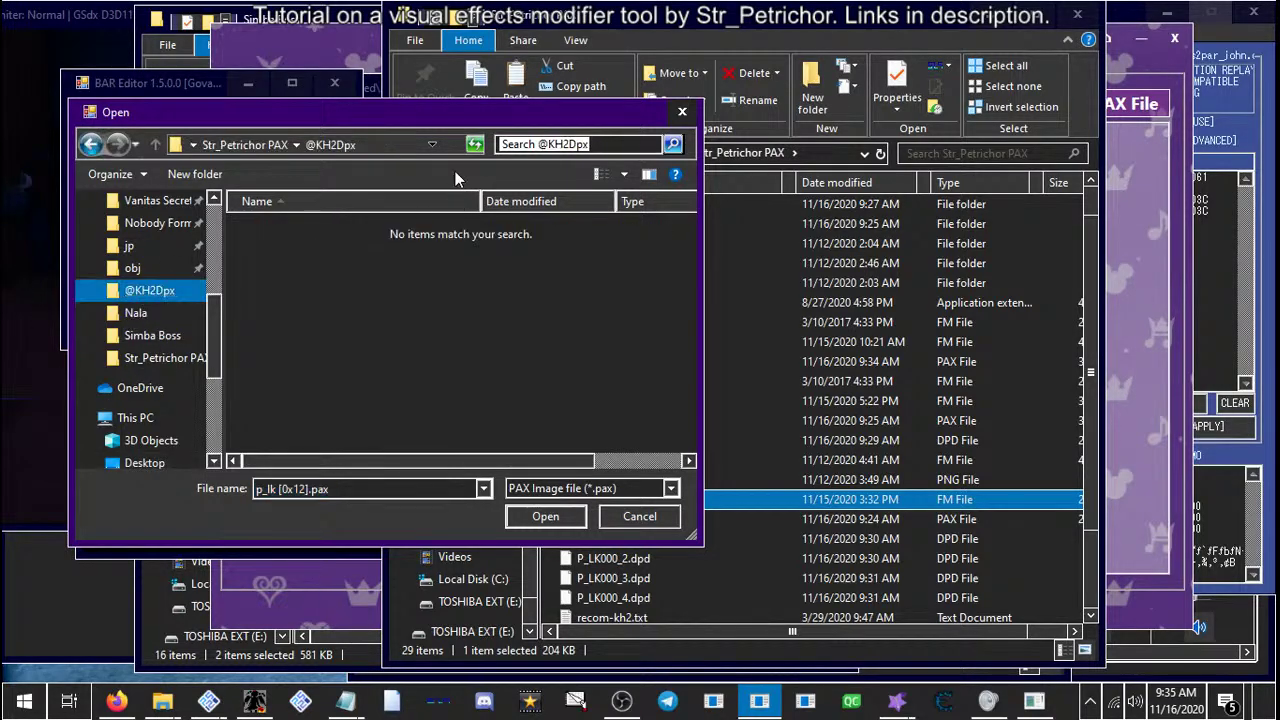
click(275, 145)
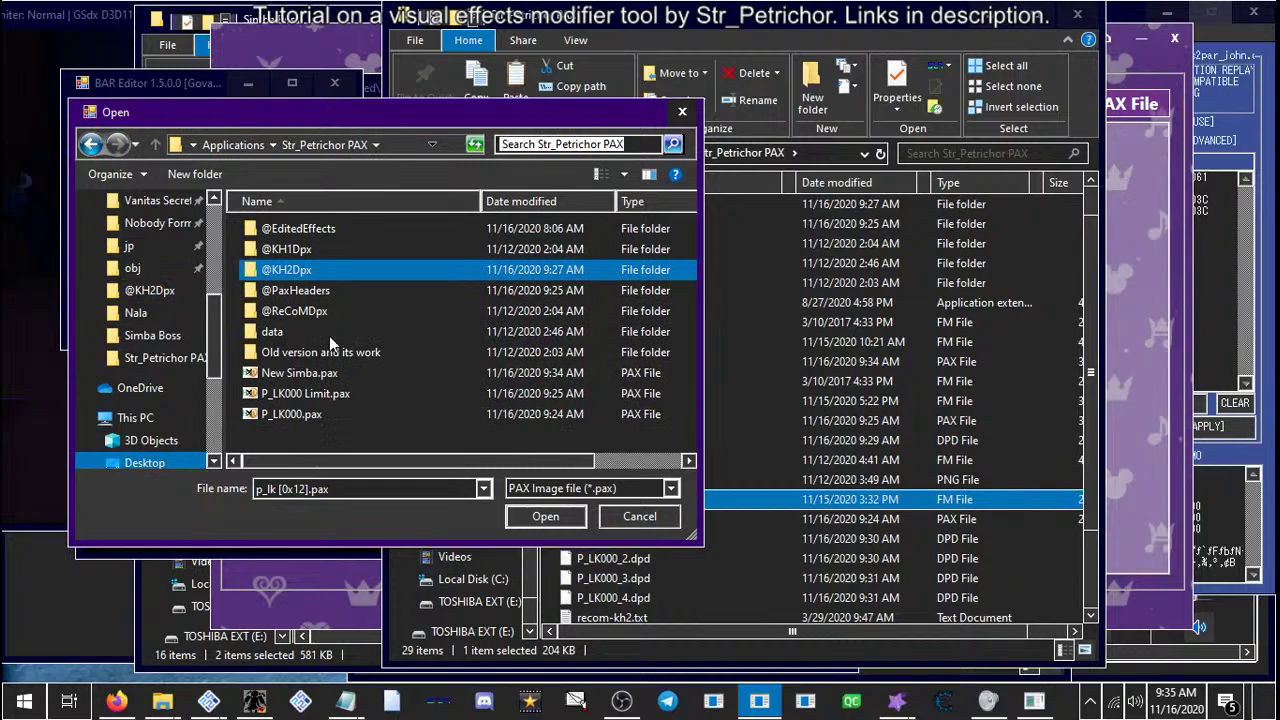
double_click(283, 372)
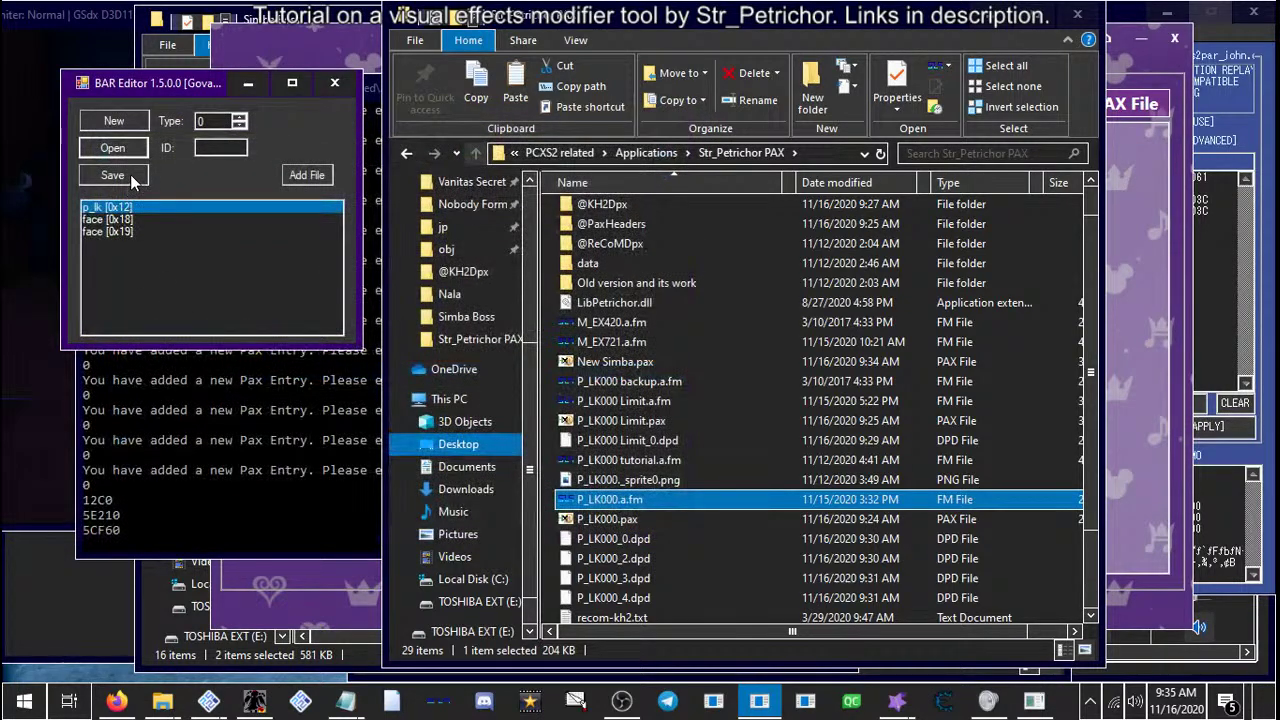
Start saving the archive as P_LK000.a.fm with the A.FM Additional file type, and decline overwriting the existing file
click(131, 176)
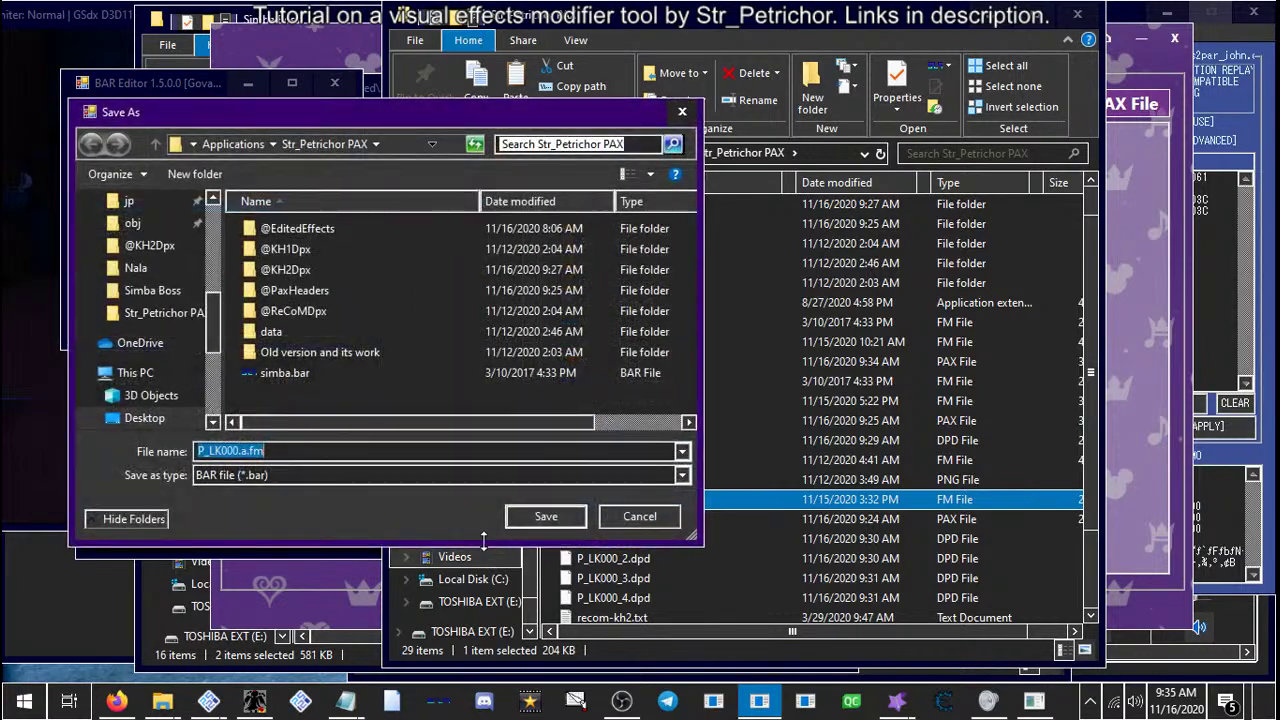
click(290, 476)
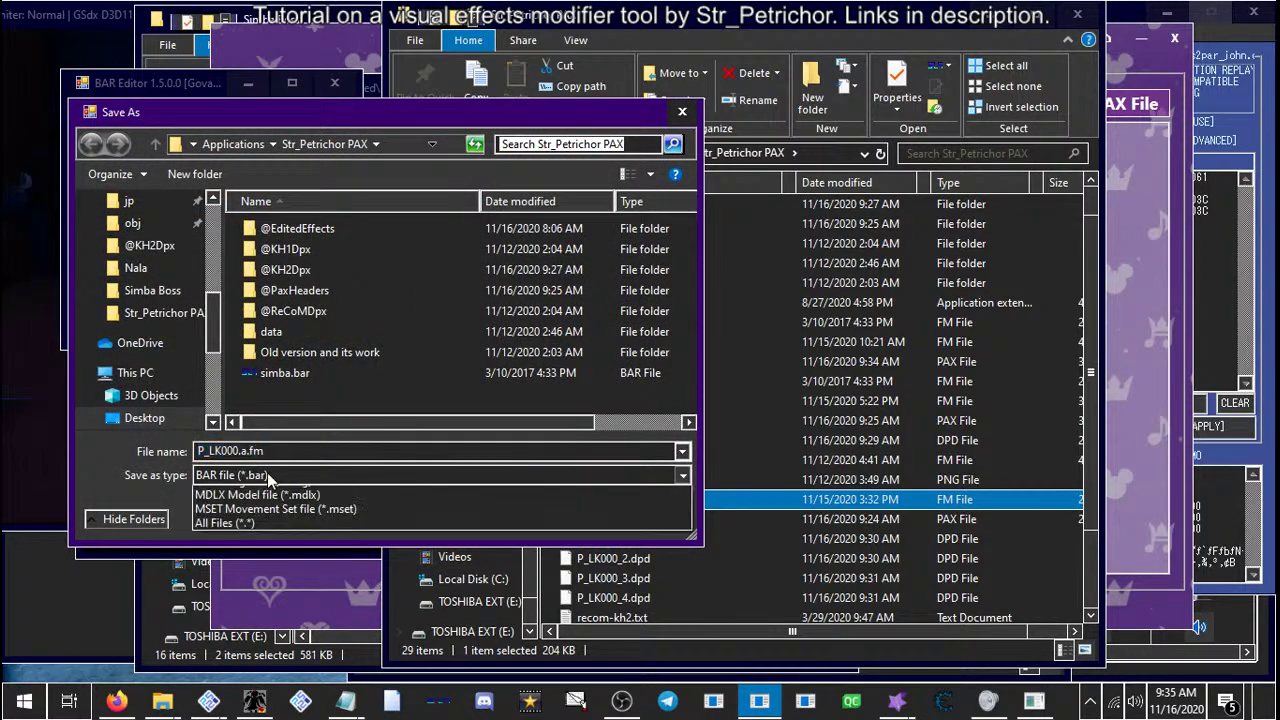
click(264, 536)
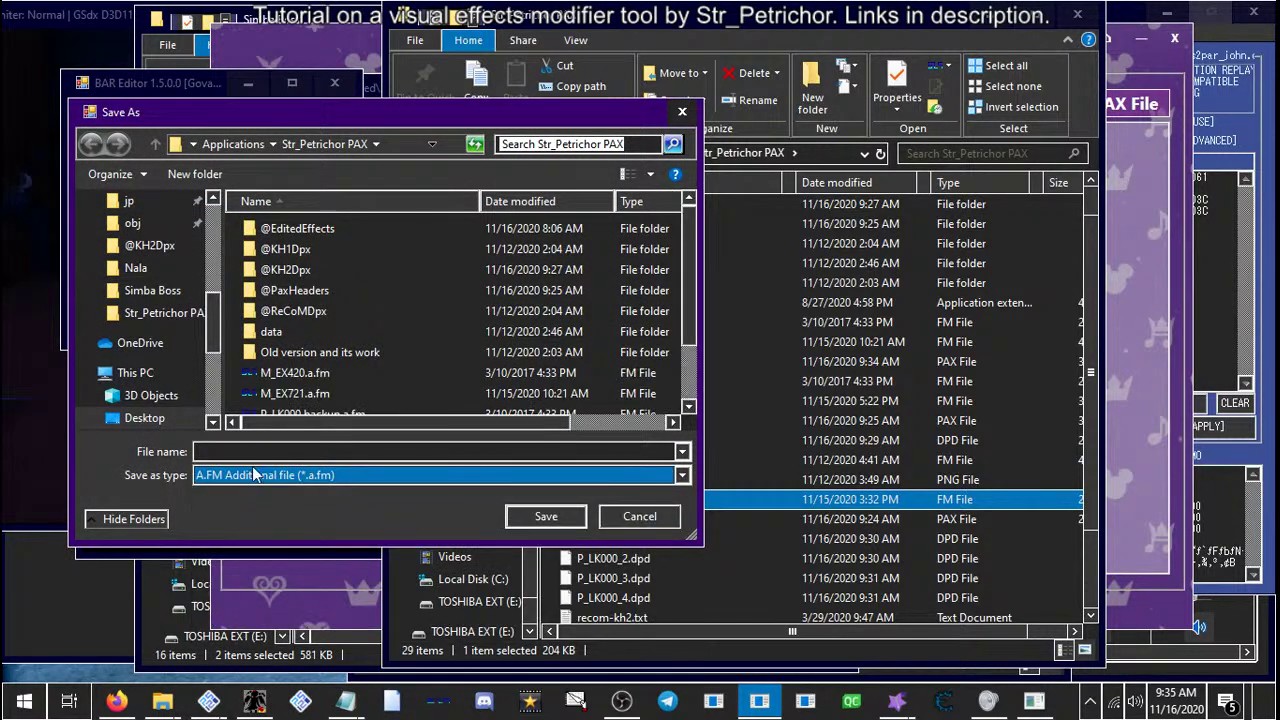
scroll(439, 353, down, 1)
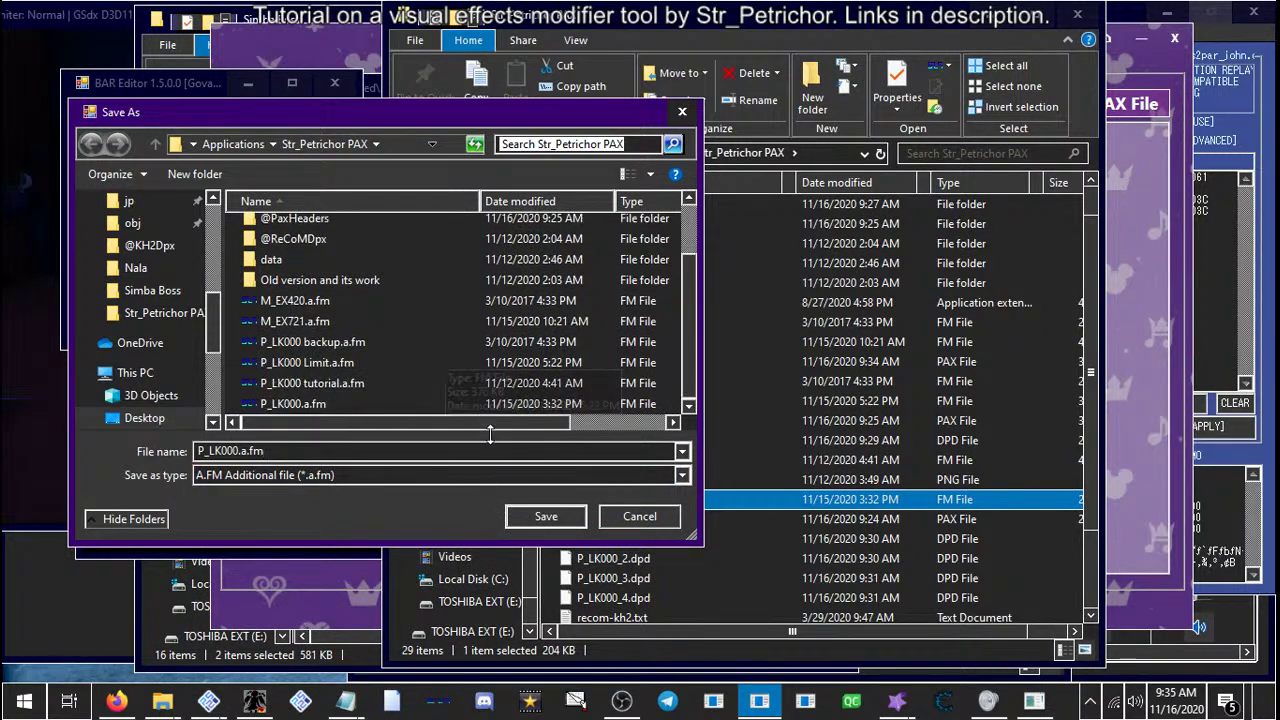
click(548, 518)
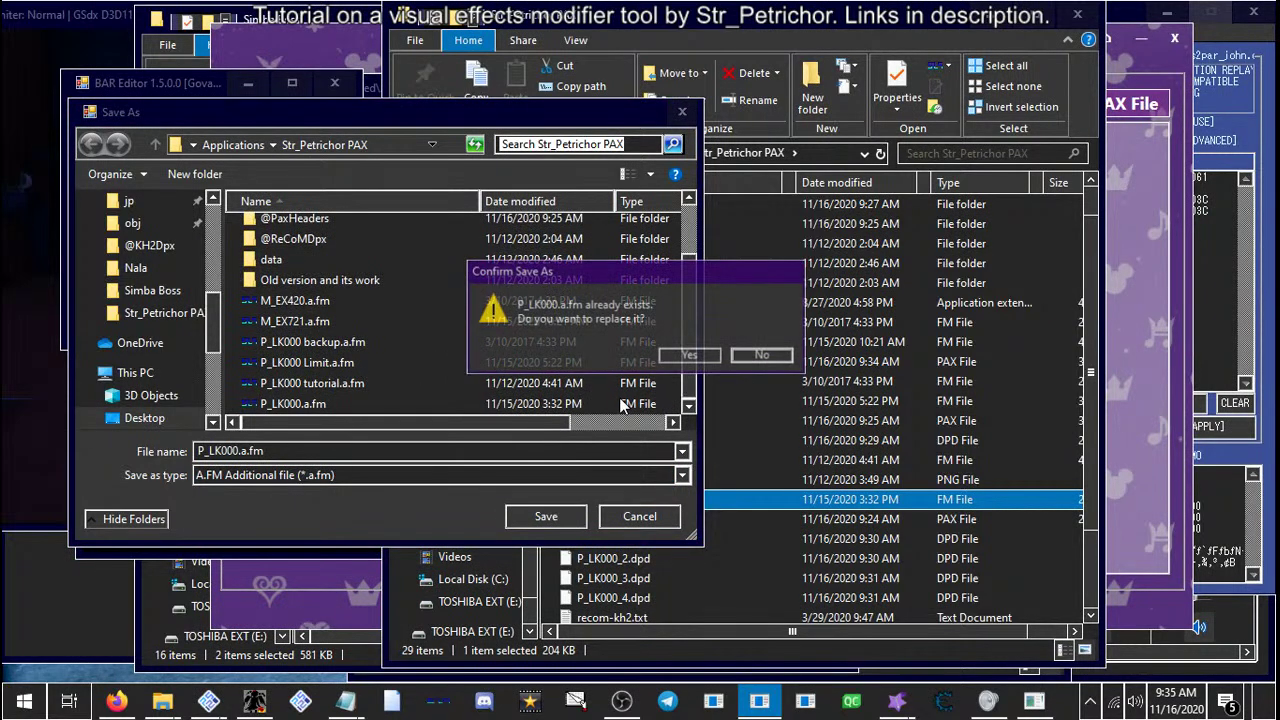
click(757, 358)
Rename the existing P_LK000.a.fm as P_LK000 backup.a (2).fm and save the edited archive as P_LK000.a.fm
click(406, 384)
click(322, 403)
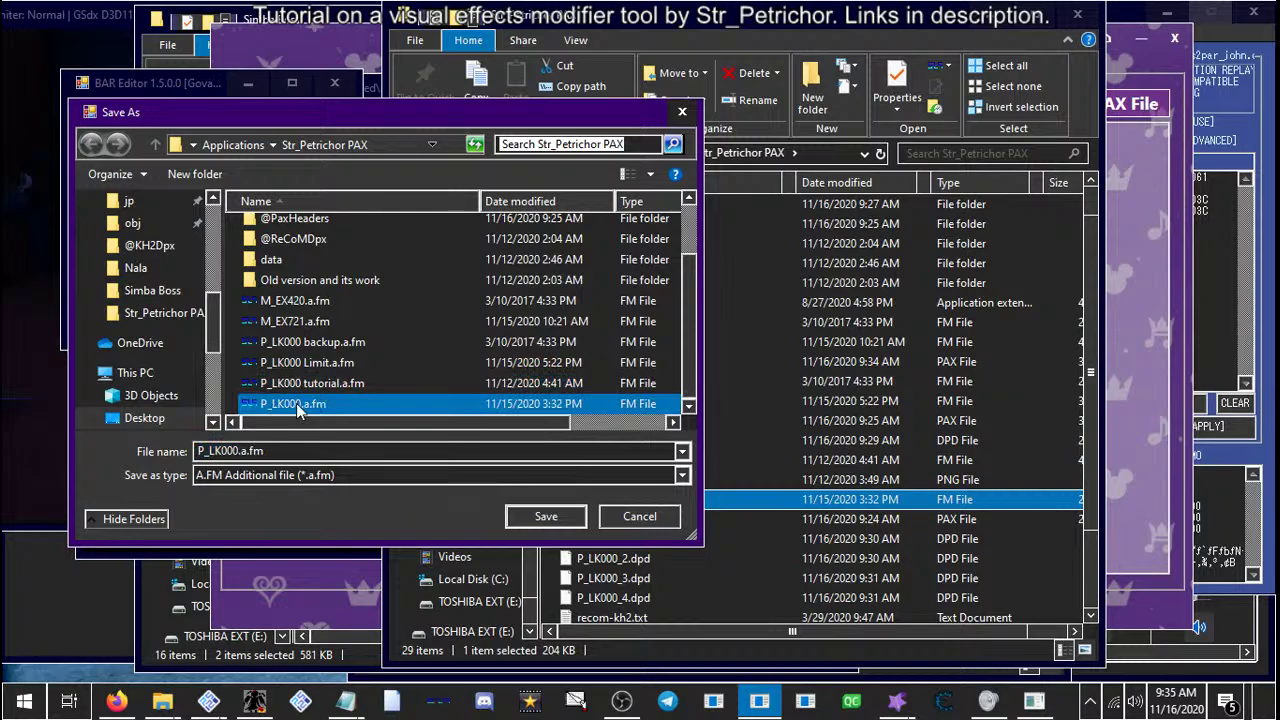
click(297, 410)
text(backup)
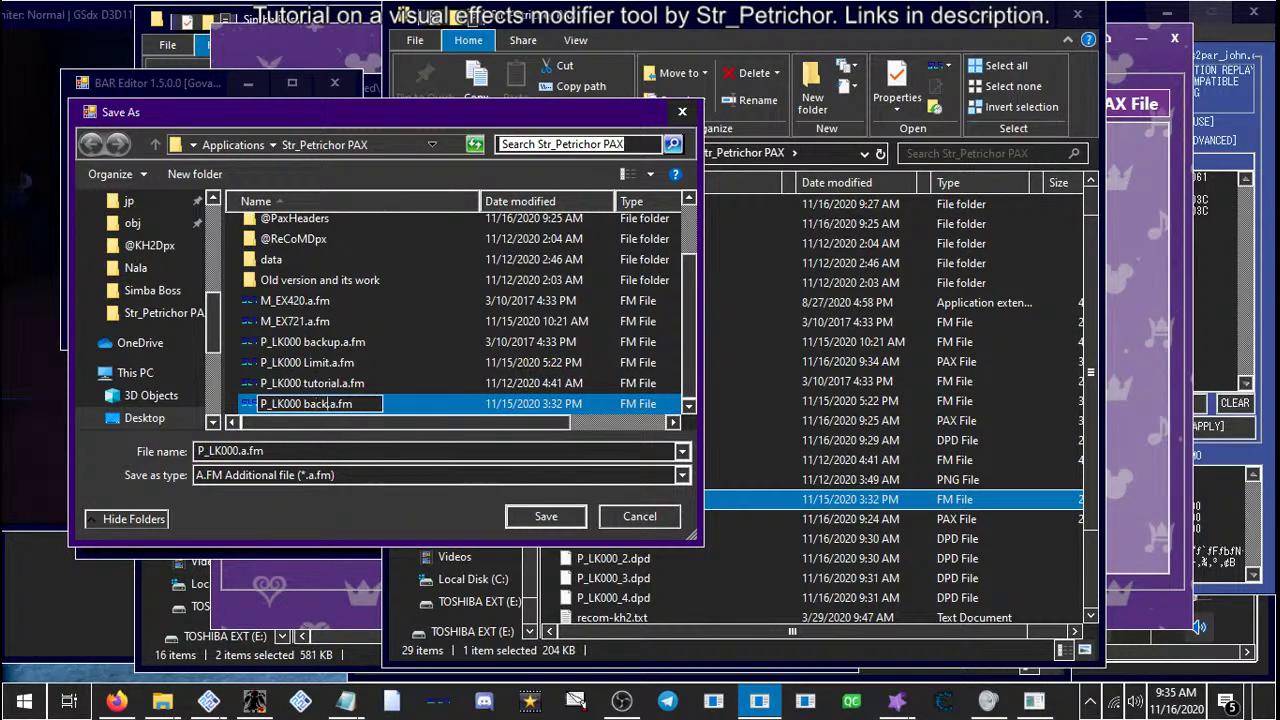
key(Return)
click(430, 352)
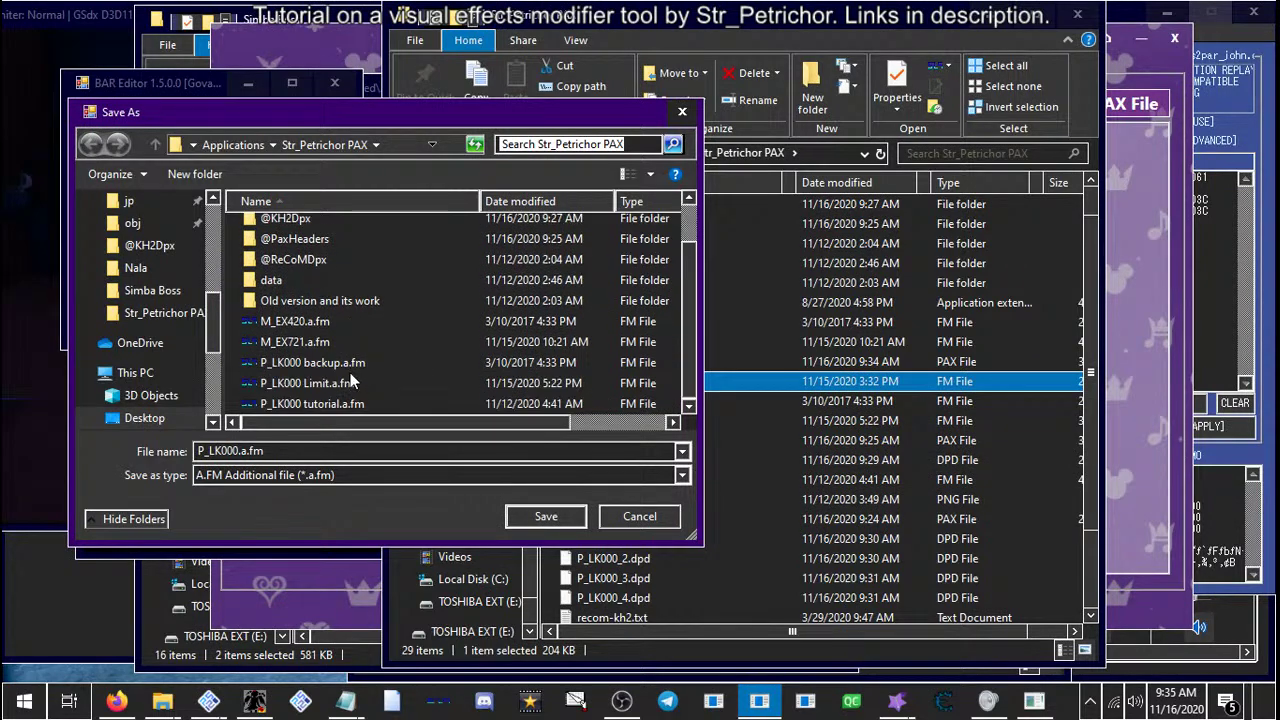
click(551, 524)
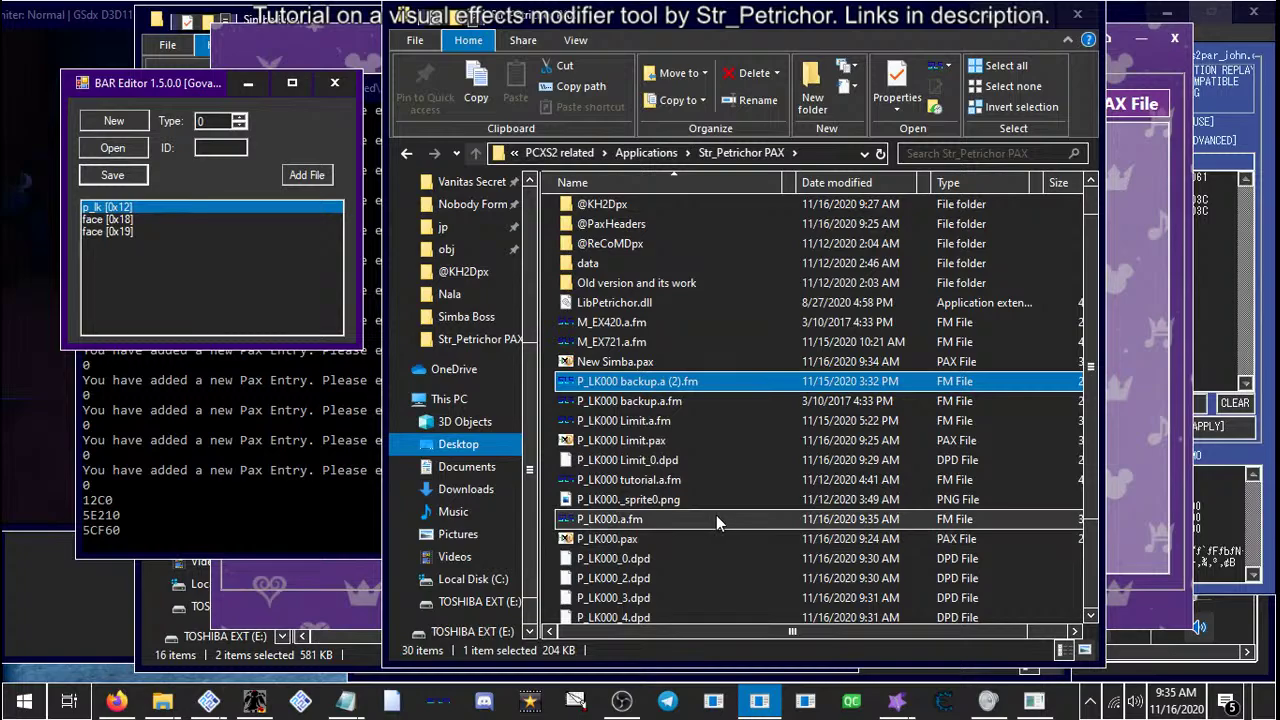
Copy the newly saved P_LK000.a.fm from the Str_Petrichor PAX folder in File Explorer
scroll(700, 515, down, 2)
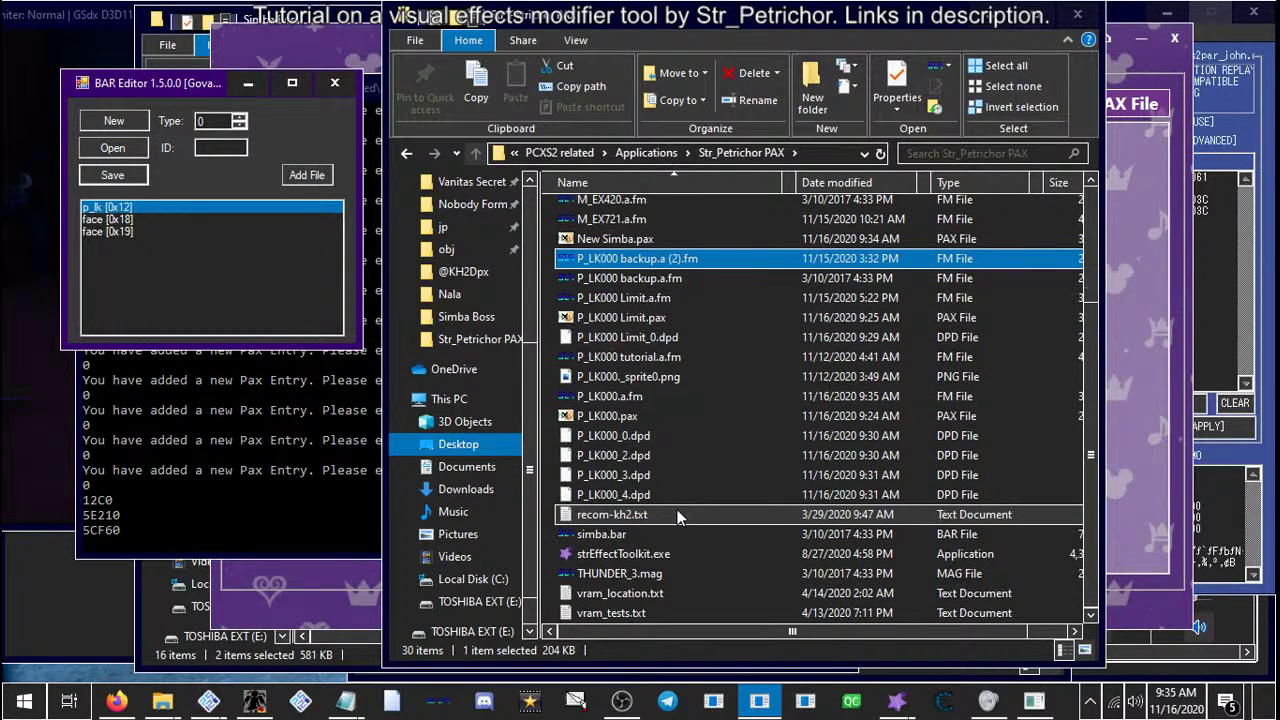
click(622, 397)
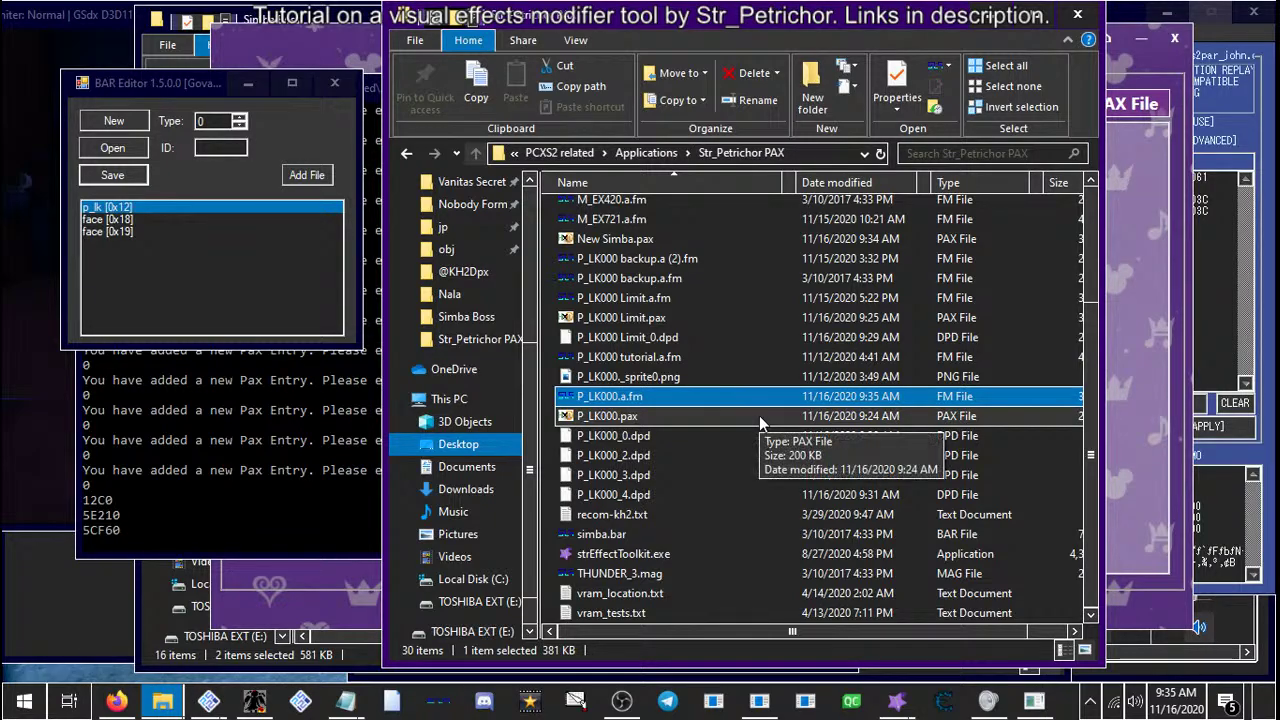
key(ctrl+c)
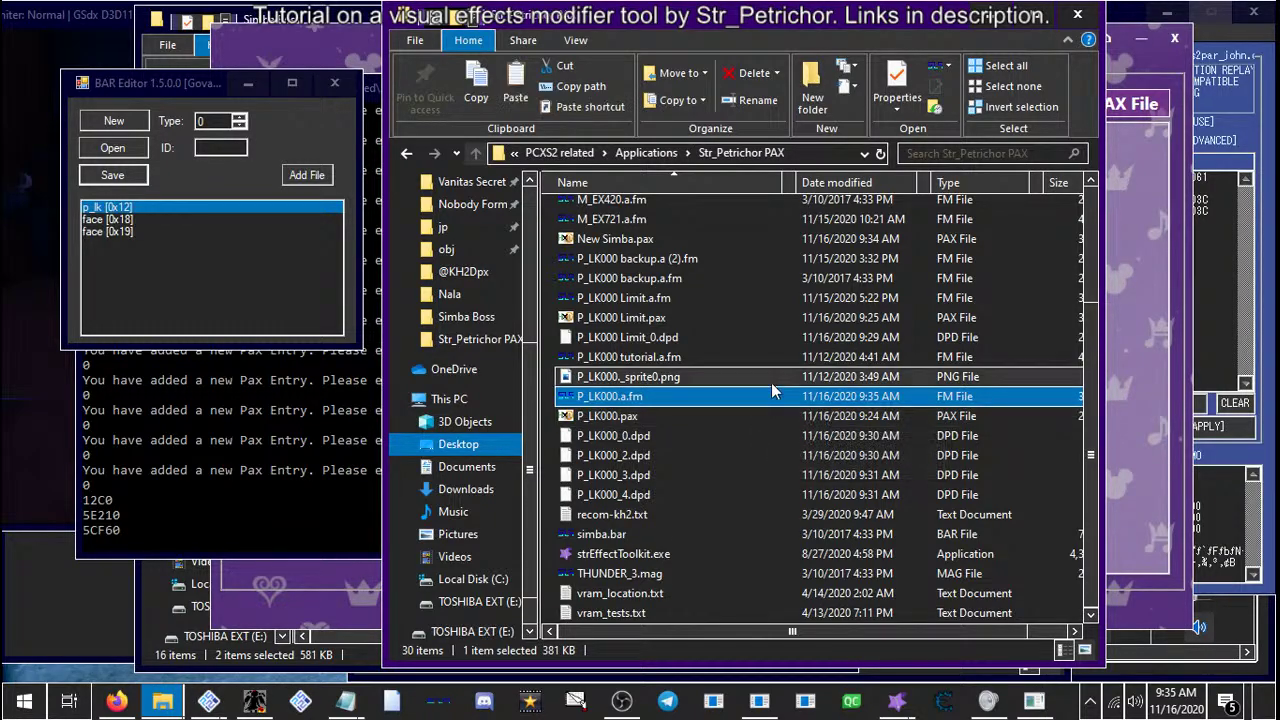
In the Simba Boss folder, rename the old P_LK000.a.fm as P_LK000 backup.a.fm and paste the copied P_LK000.a.fm
mouse_move(162, 700)
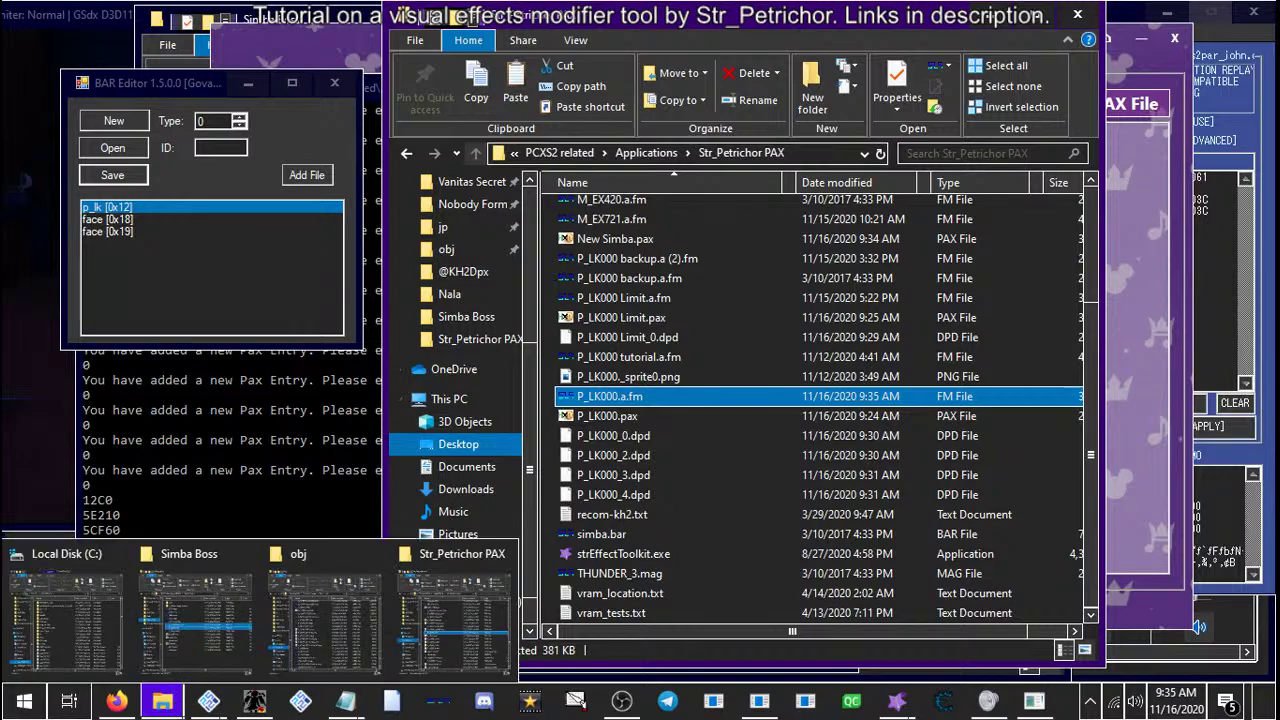
click(190, 612)
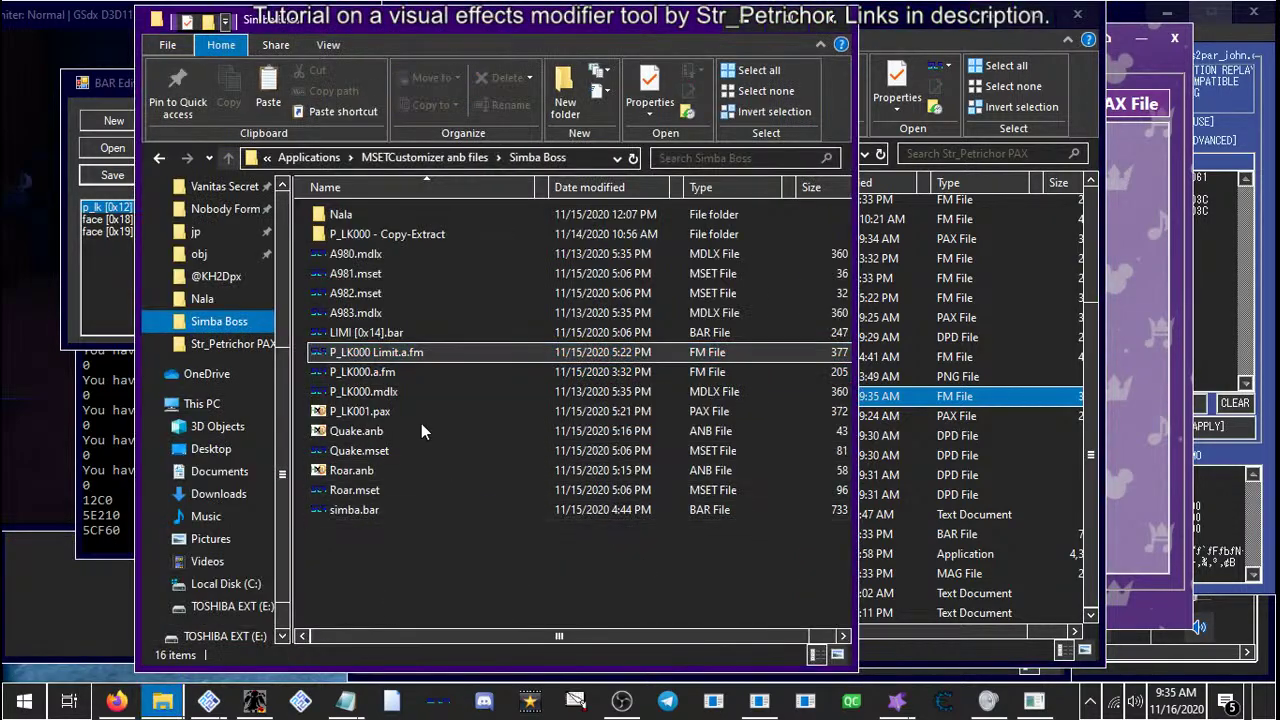
click(365, 377)
key(F2)
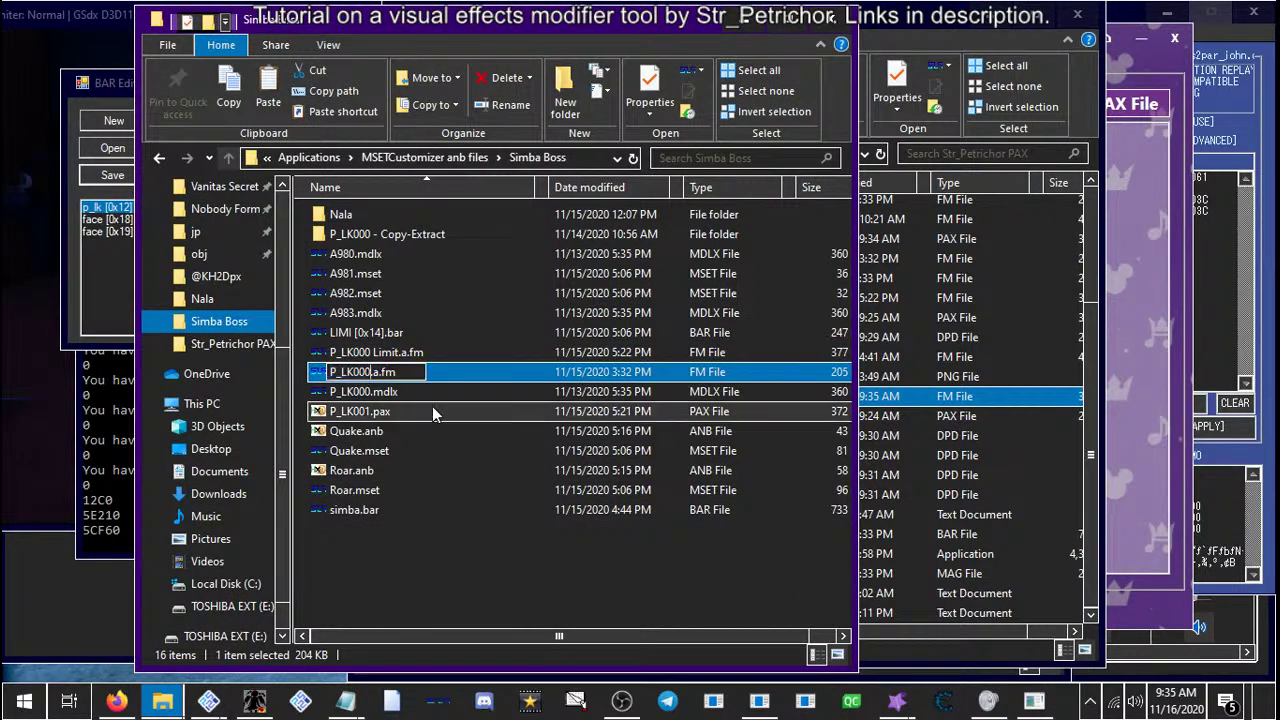
text(backup)
key(Return)
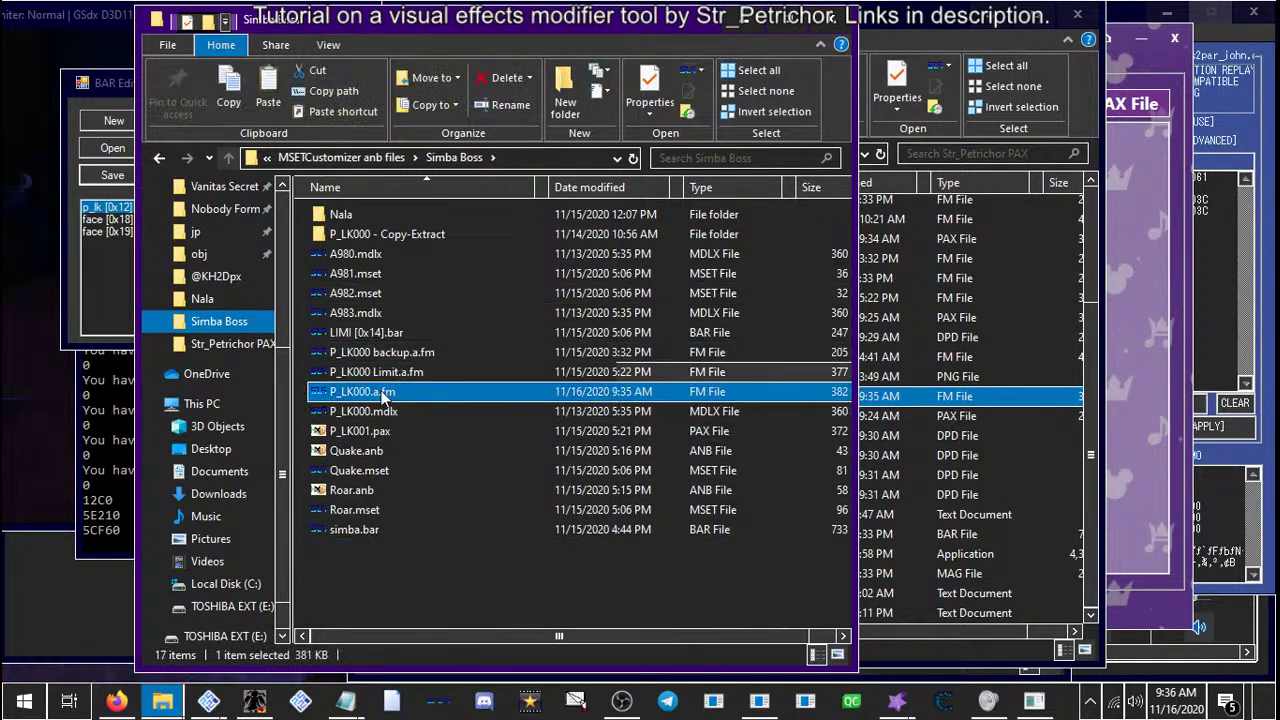
Copy P_LK000.a.fm and P_LK000.mdlx from the Simba Boss folder and open the Patcher's obj folder in the Local Disk (C:) window
click(359, 415)
ctrl+click(347, 398)
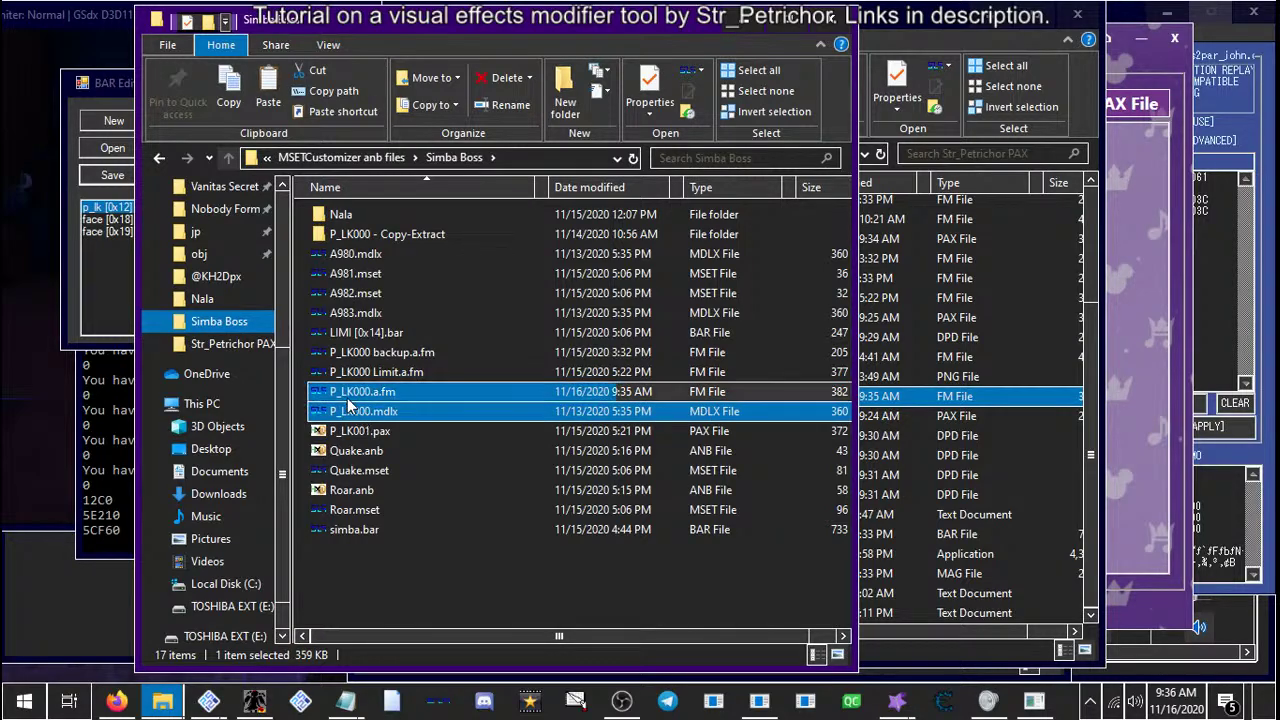
mouse_move(170, 703)
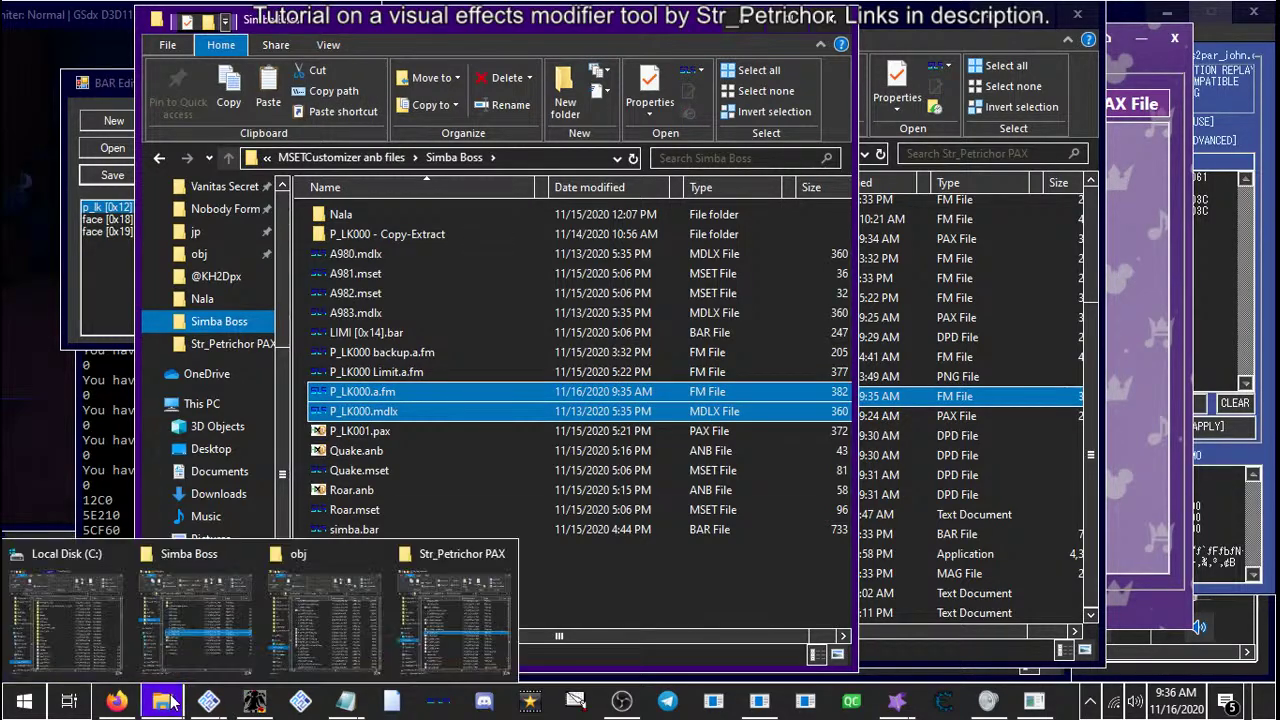
click(306, 631)
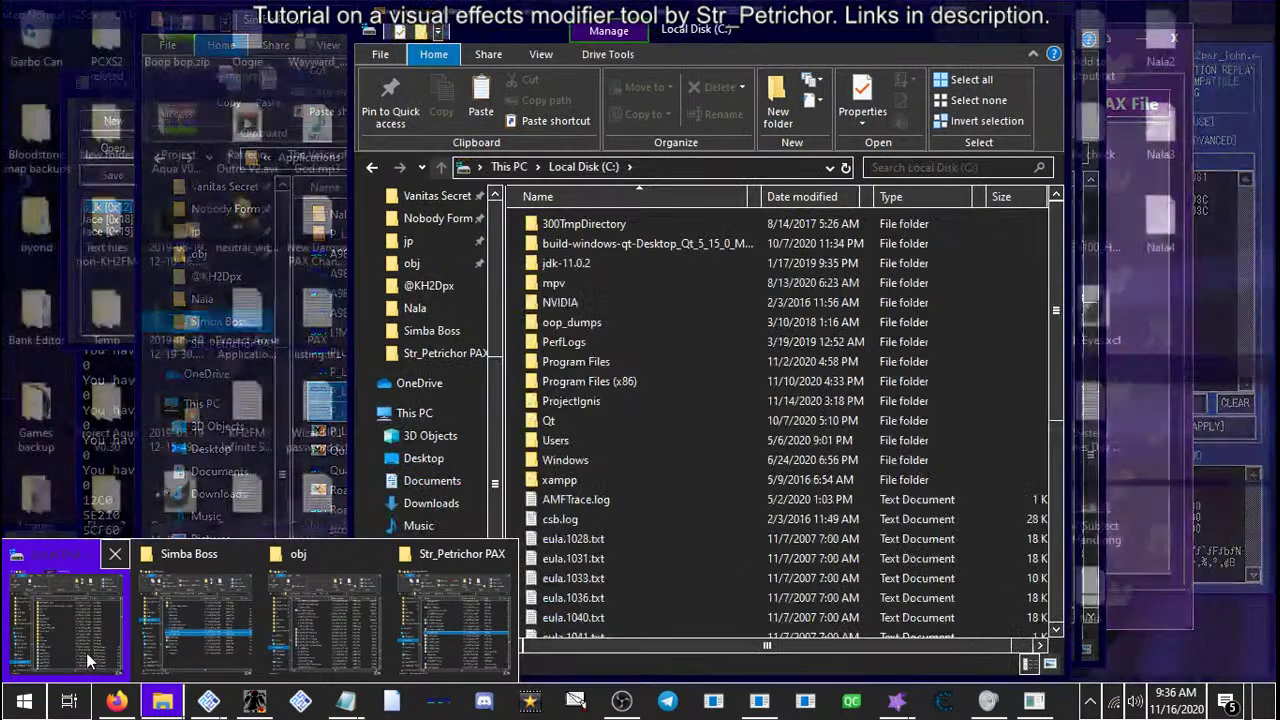
click(86, 652)
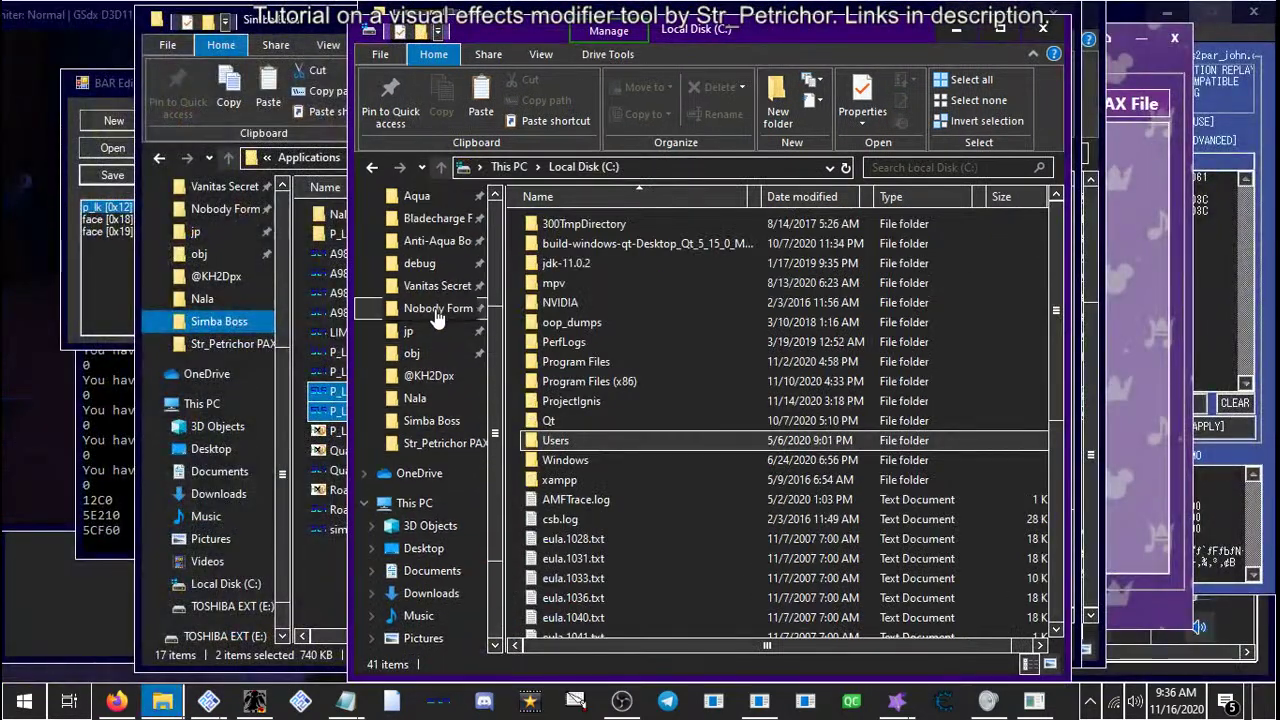
click(440, 353)
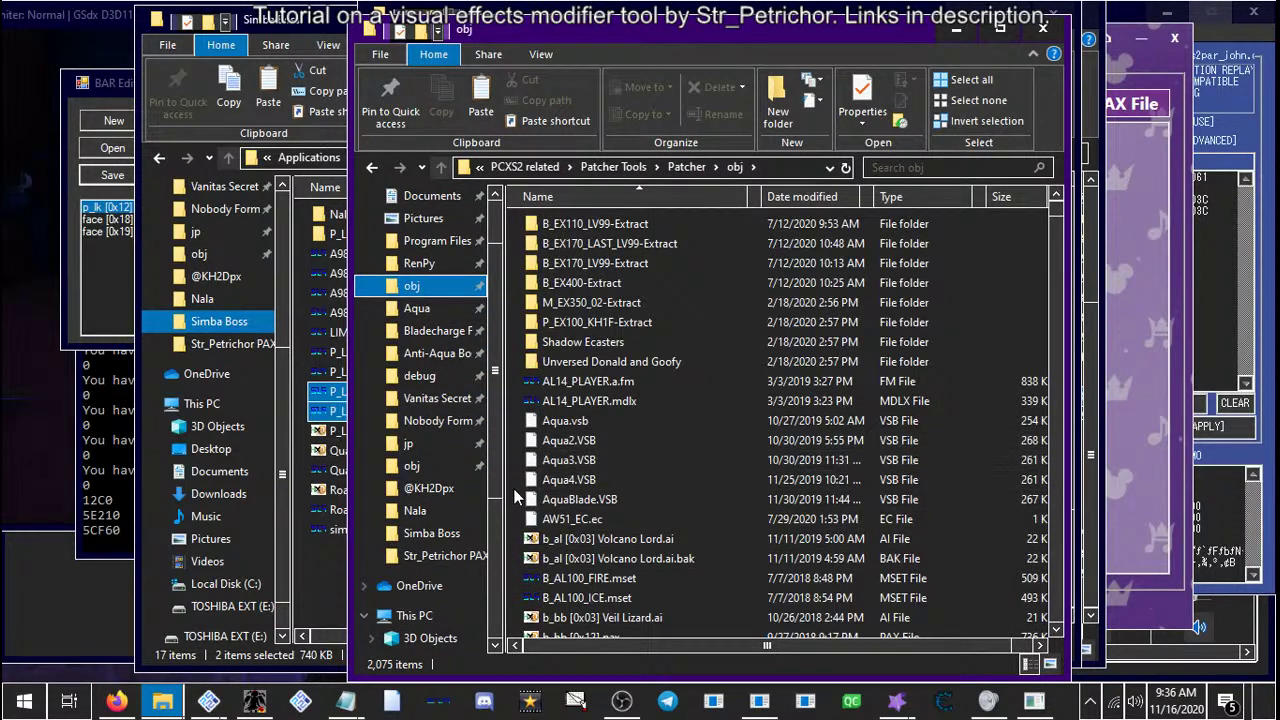
Rename the existing P_LK000.a.fm and P_LK000.mdlx in the obj folder together as P_LK000 backup
drag(1055, 218, 1021, 498)
click(598, 470)
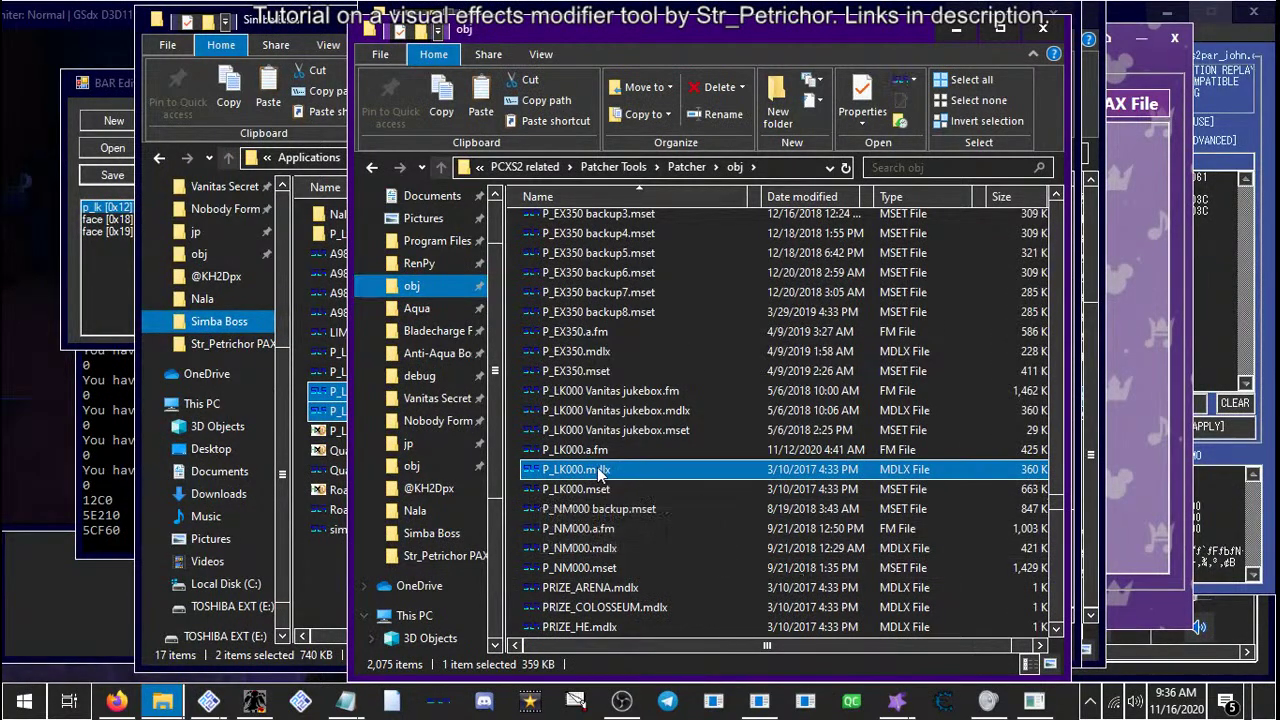
ctrl+click(581, 450)
right_click(583, 452)
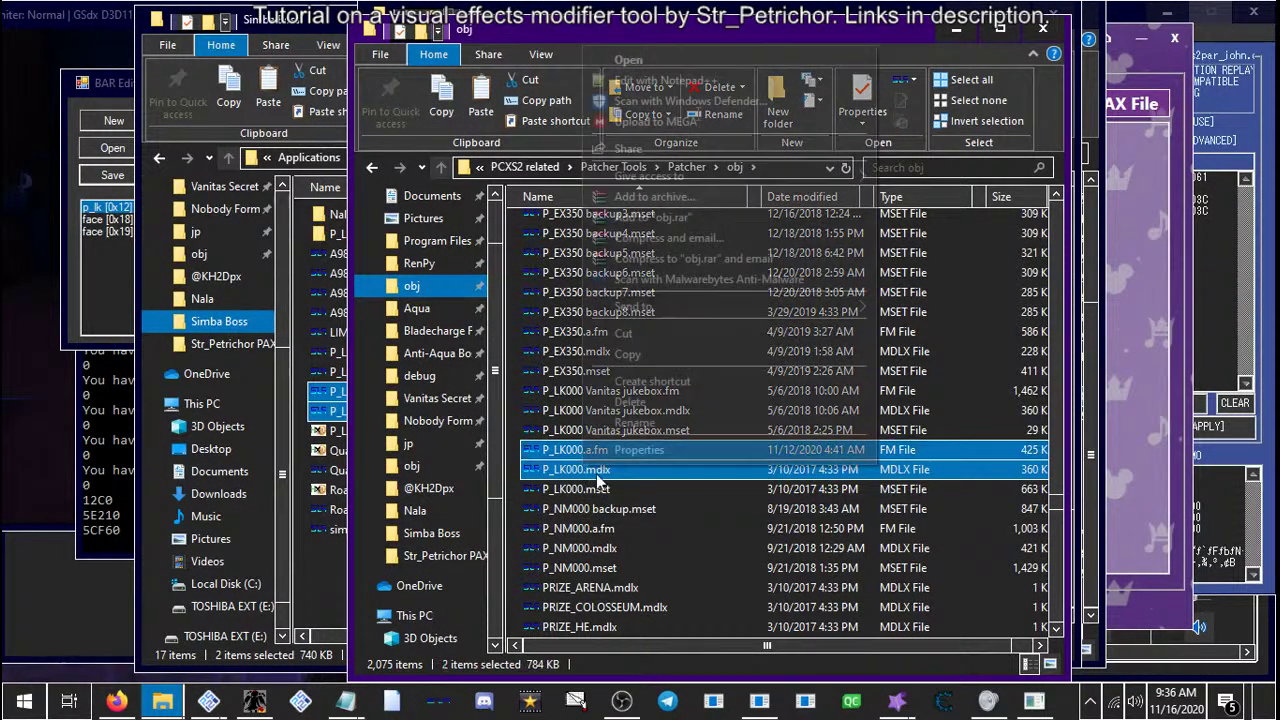
click(630, 427)
key(Escape)
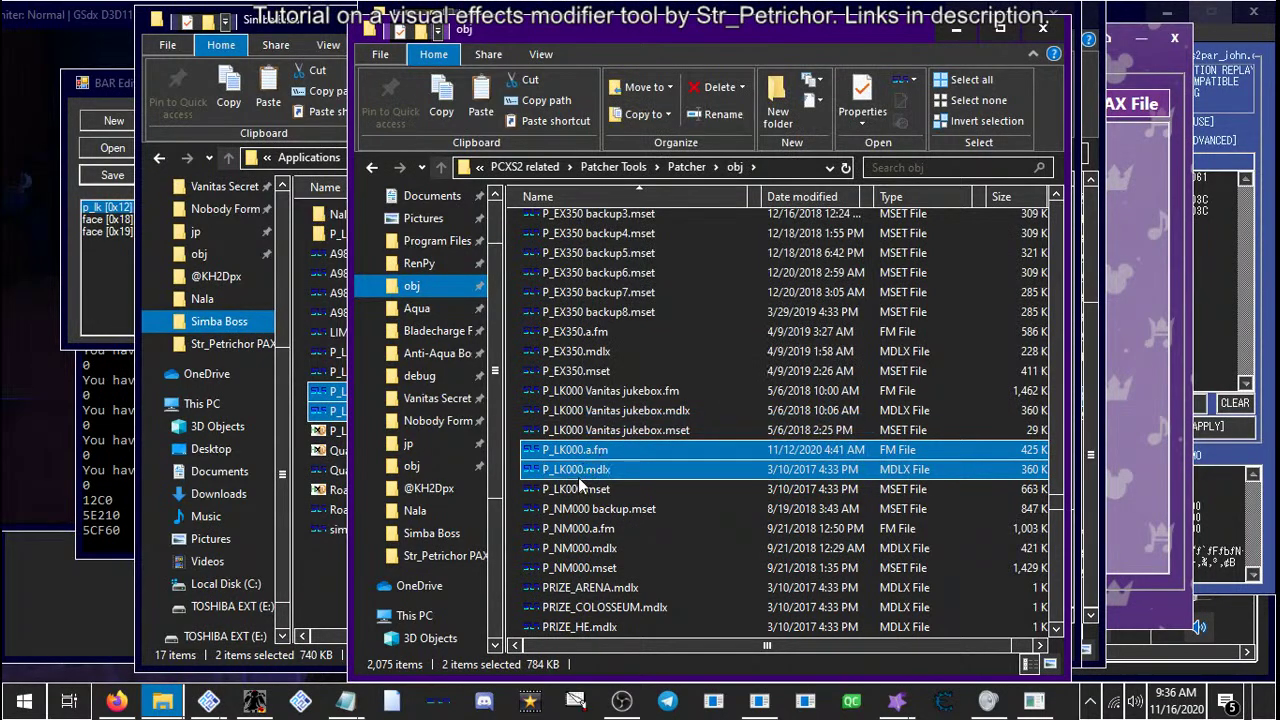
right_click(580, 478)
click(614, 431)
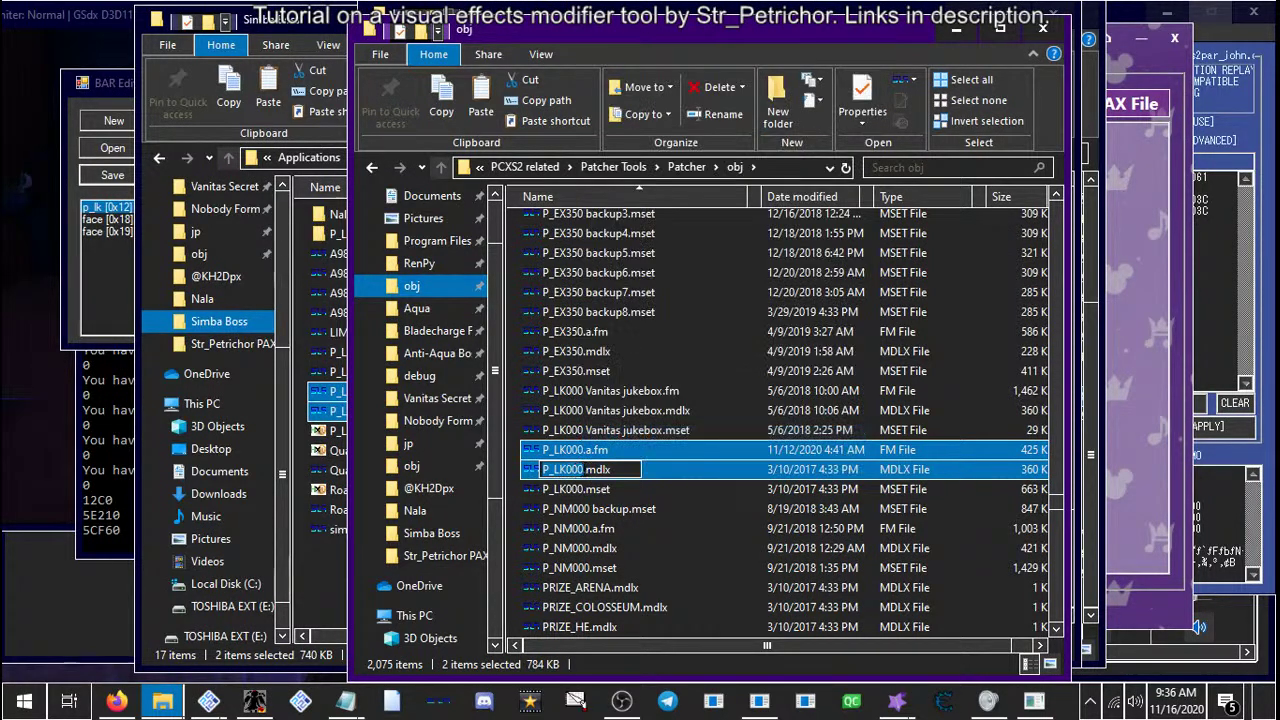
key(End)
text(backup)
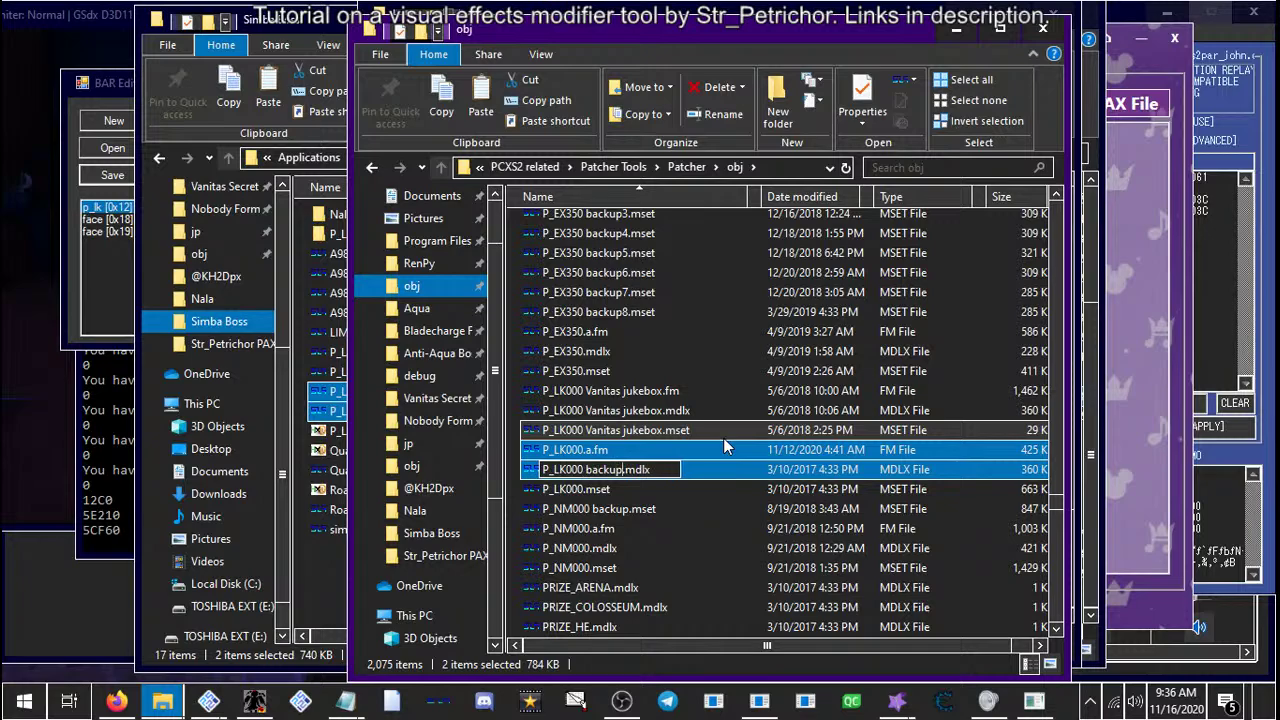
key(Return)
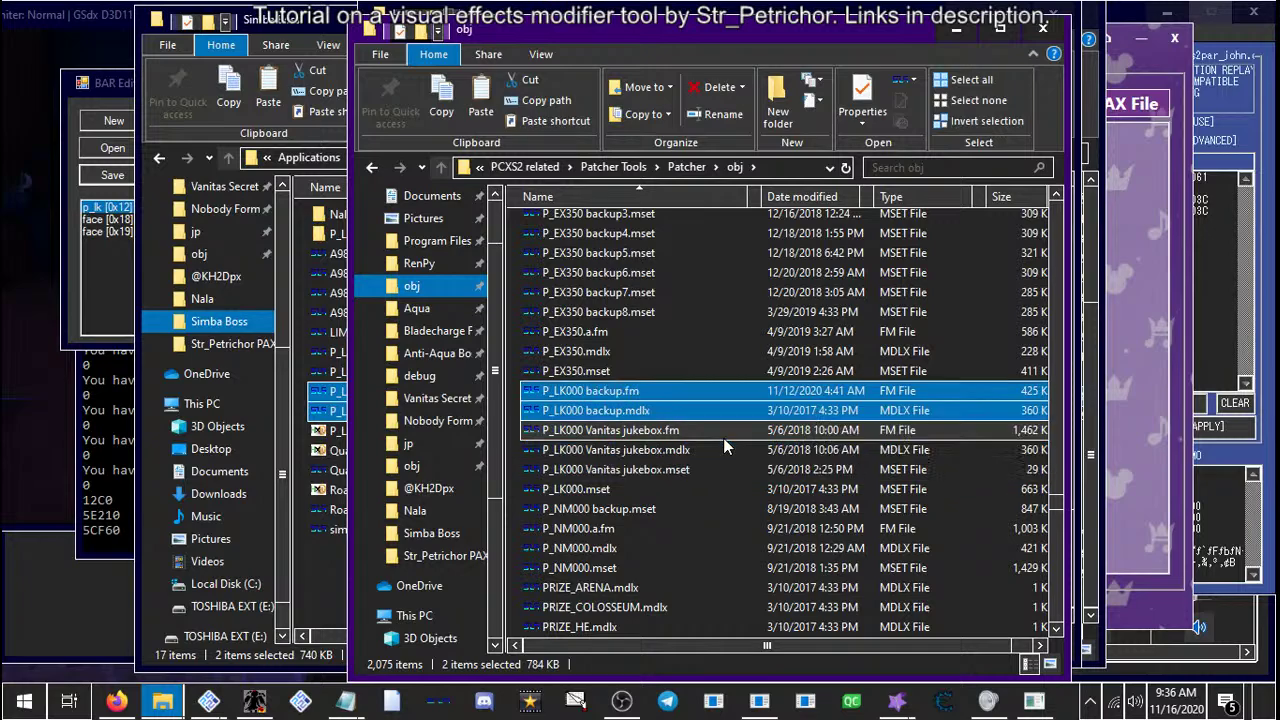
Paste the copied P_LK000.a.fm and P_LK000.mdlx into the obj folder, and go up to the Patcher folder
click(517, 490)
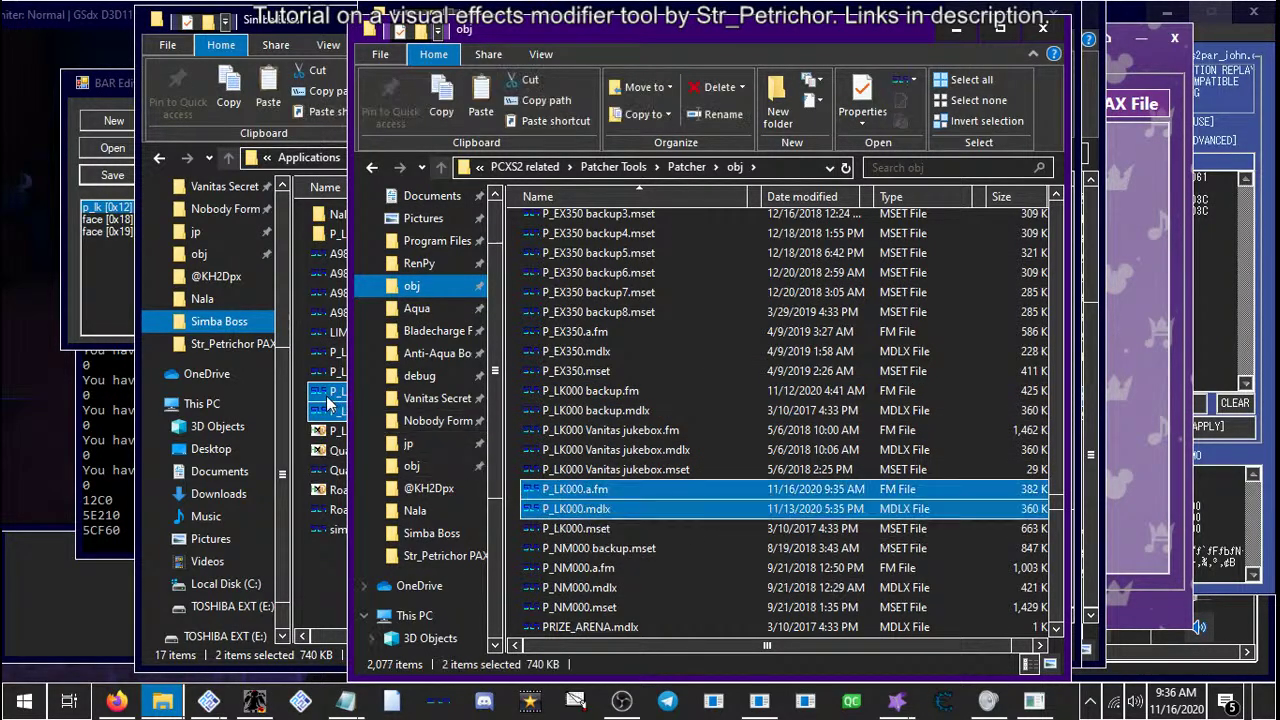
click(583, 494)
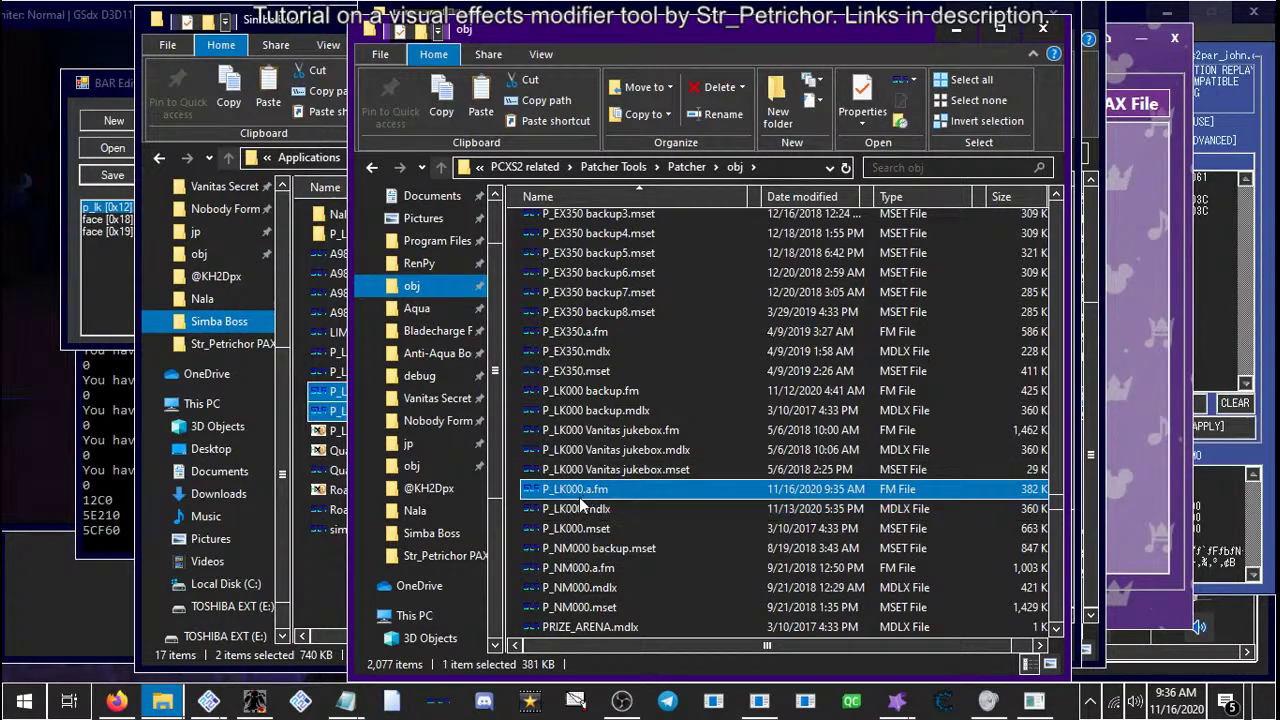
click(579, 508)
click(686, 167)
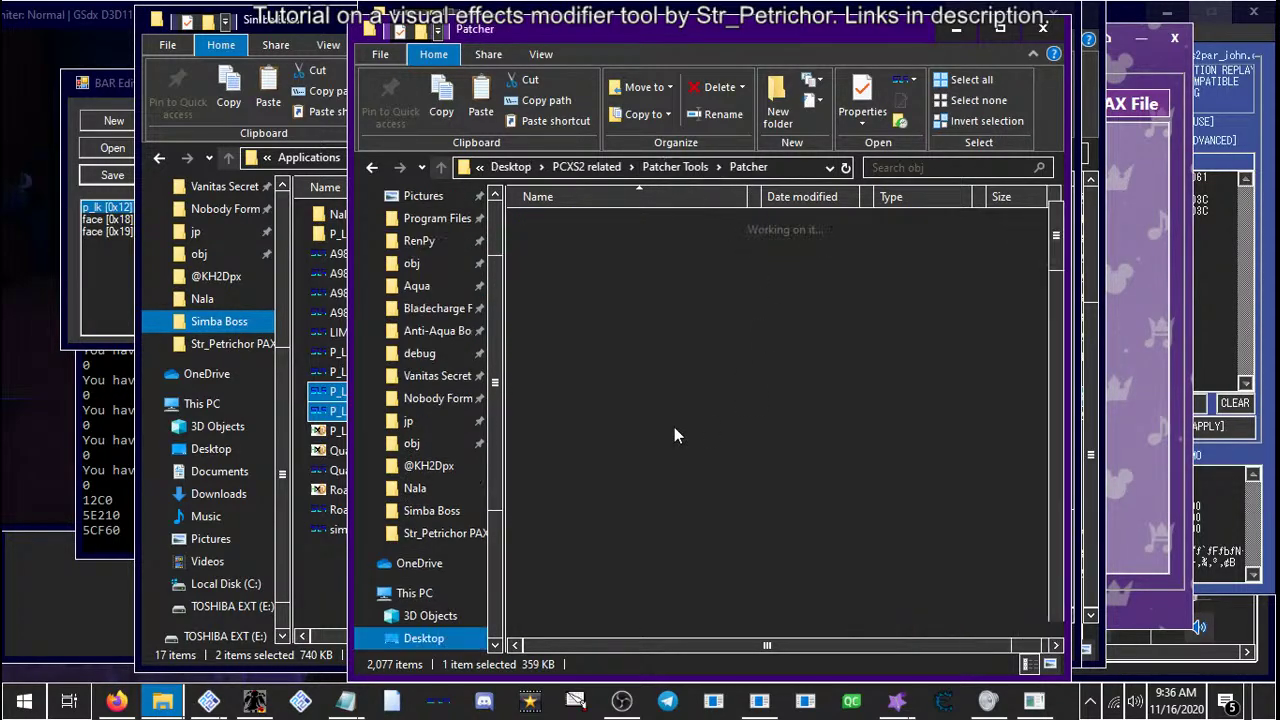
Switch to PCSX2 and shut down the running game
scroll(650, 414, down, 10)
scroll(723, 414, down, 6)
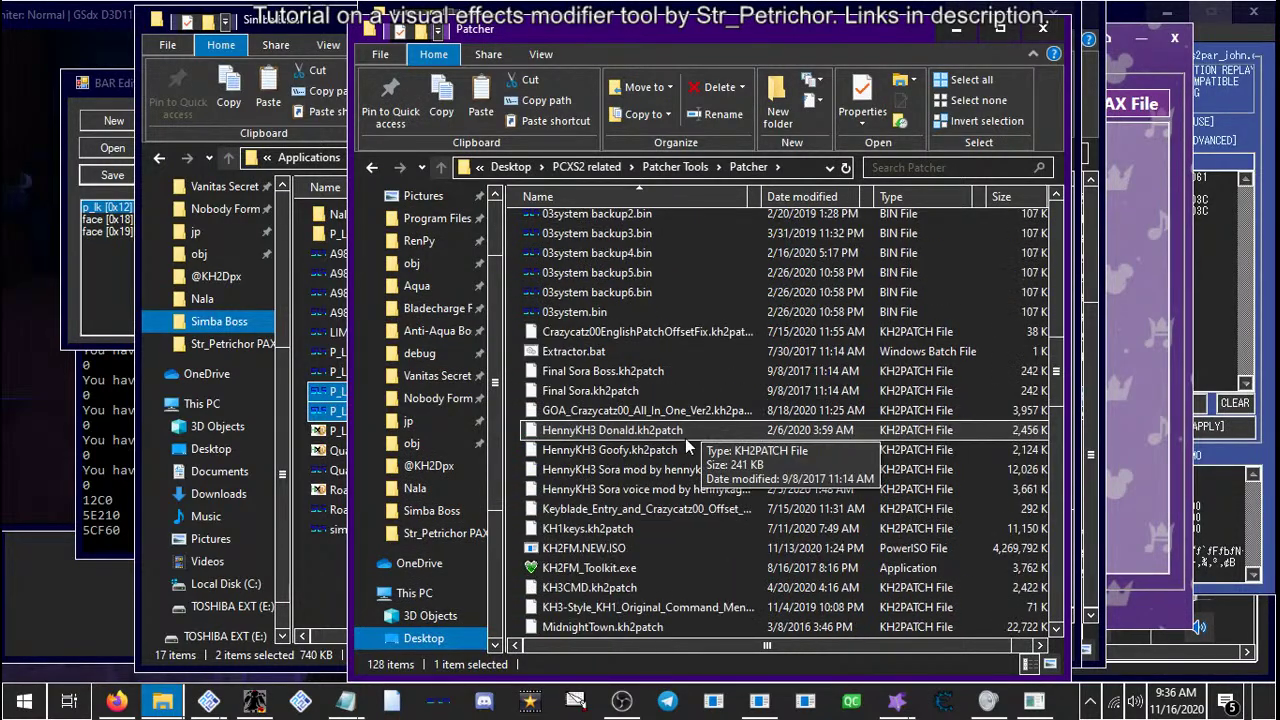
click(208, 700)
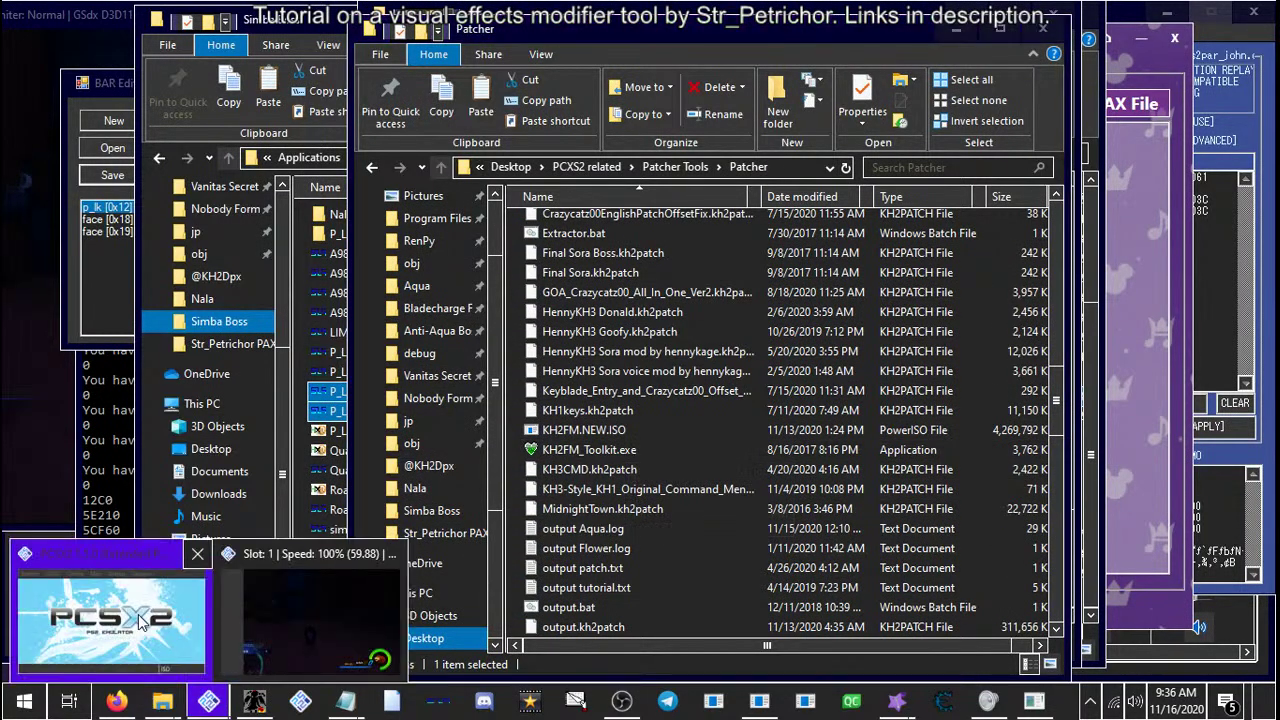
click(33, 38)
click(91, 299)
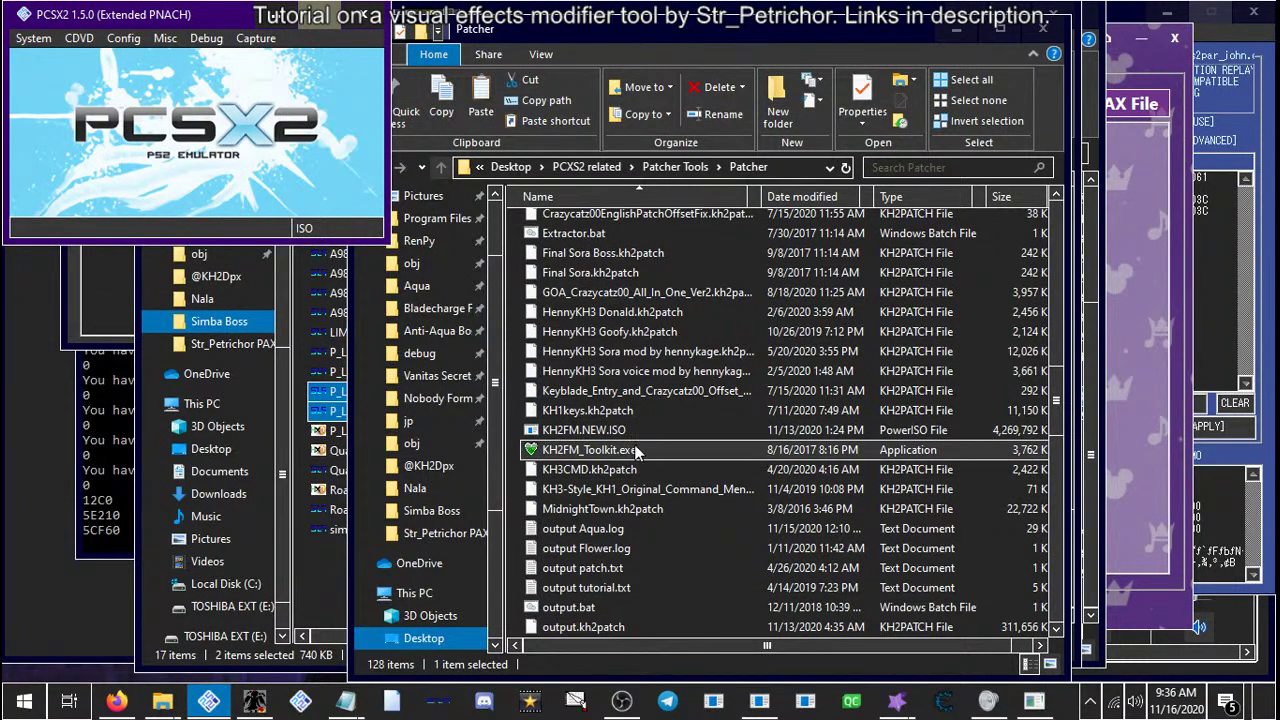
Rename KH2FM.NEW.ISO in the Patcher folder as KH2FM.ISO
click(590, 432)
click(590, 428)
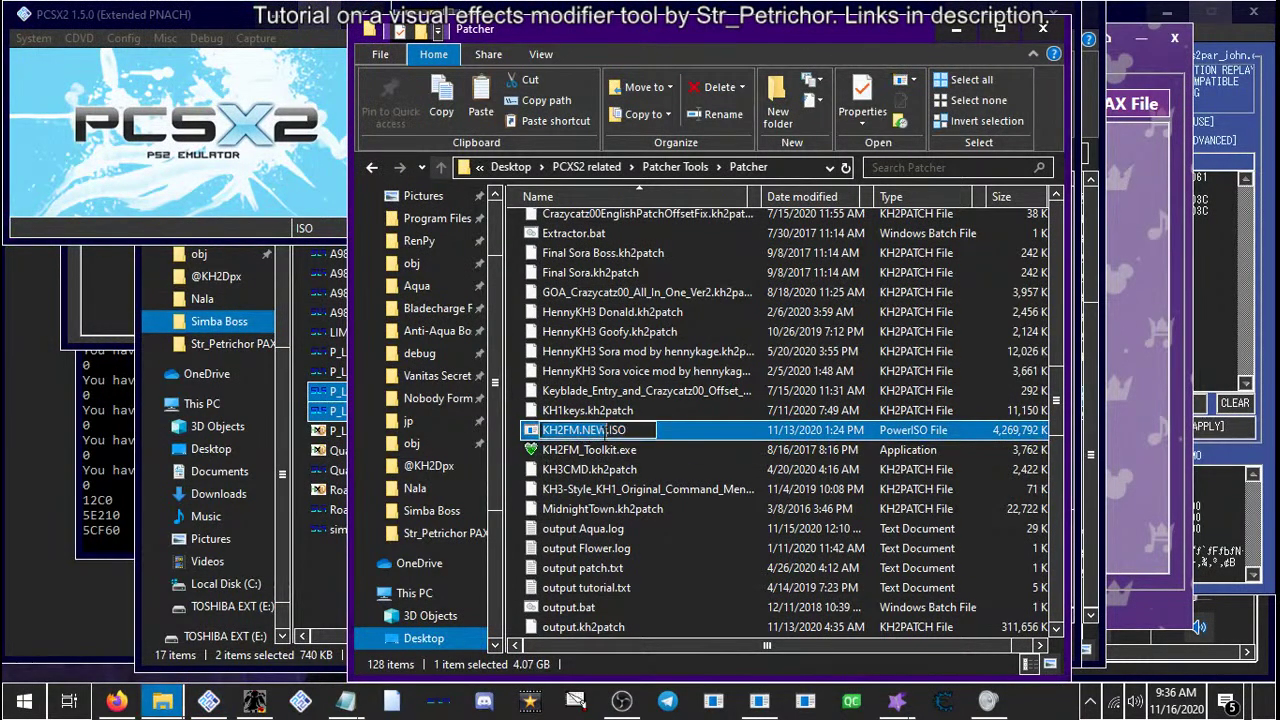
key(Right)
key(BackSpace)
key(BackSpace)
key(BackSpace)
key(BackSpace)
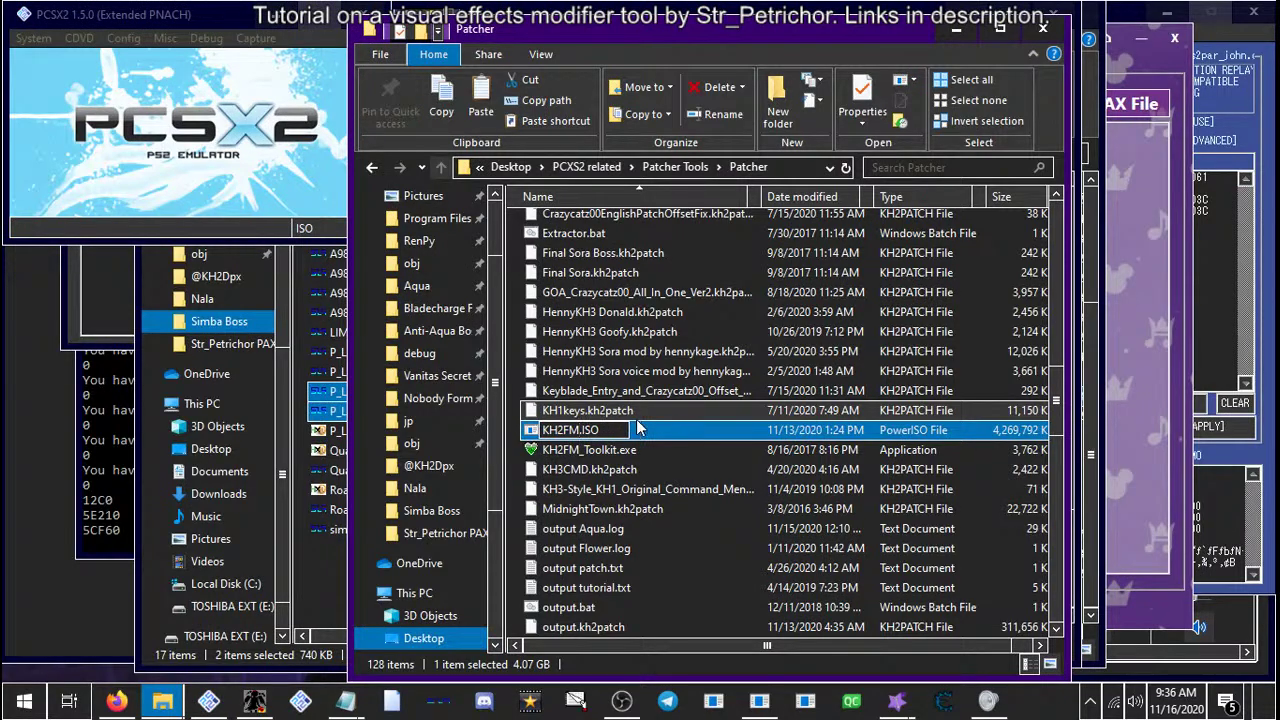
key(Return)
Run Patchmaker.bat from the Patcher folder and open output Aqua.log in Notepad at its obj file entries
scroll(625, 415, down, 10)
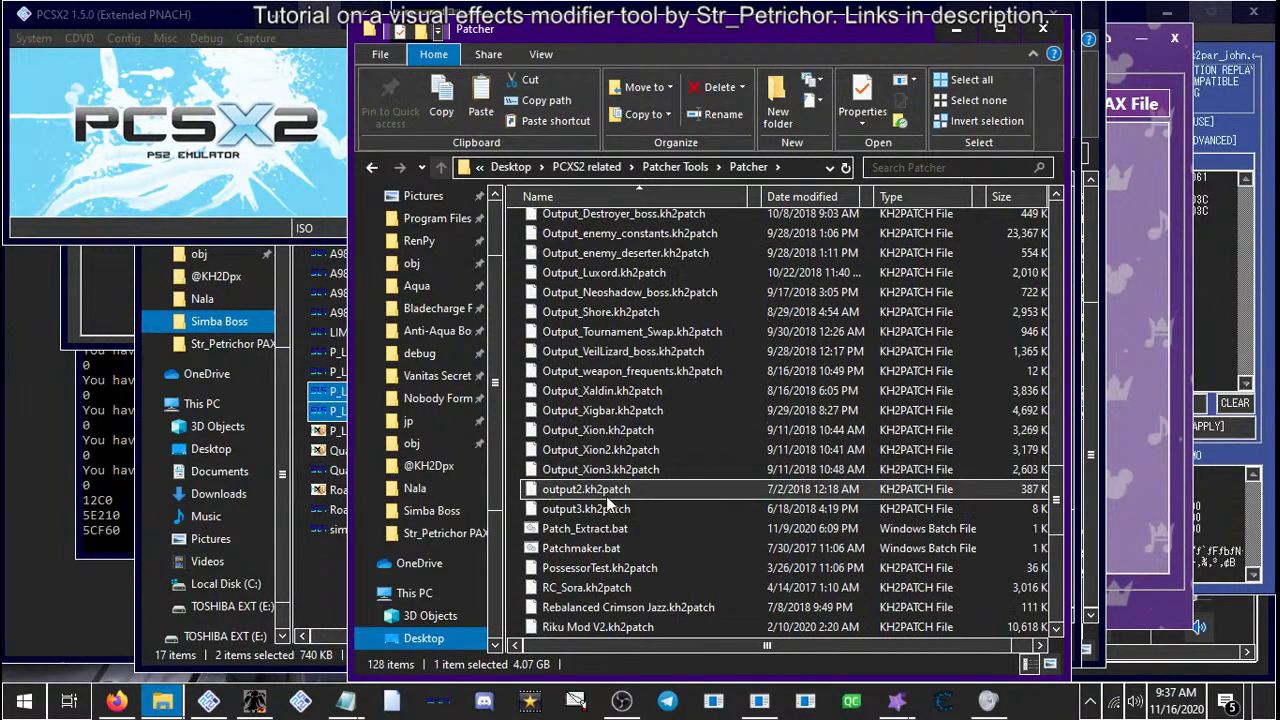
double_click(590, 548)
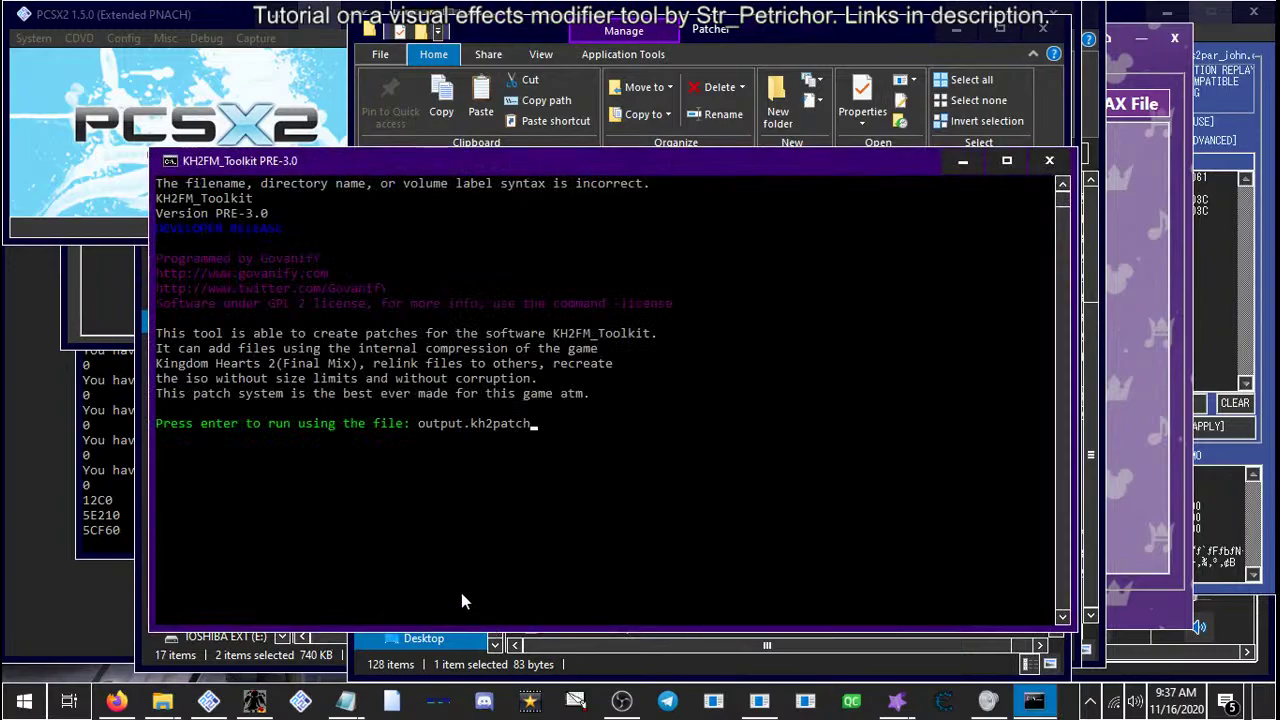
right_click(345, 701)
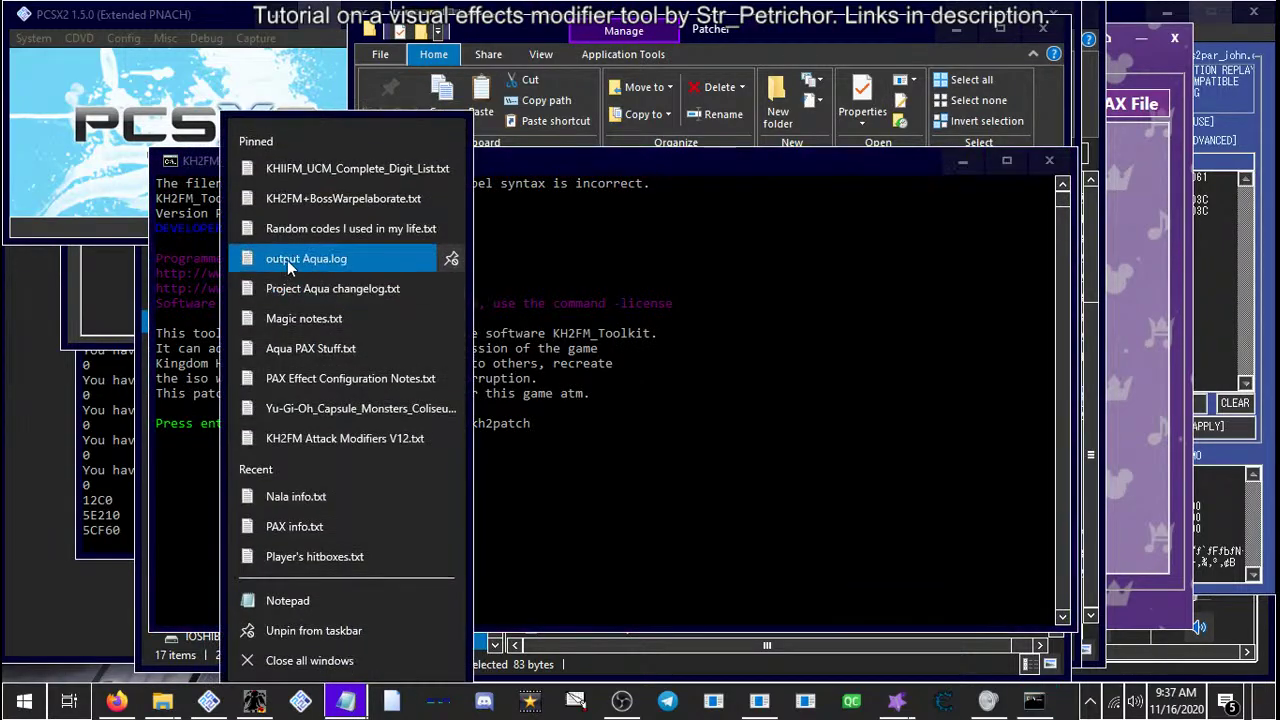
click(288, 259)
scroll(214, 390, down, 10)
scroll(214, 390, up, 1)
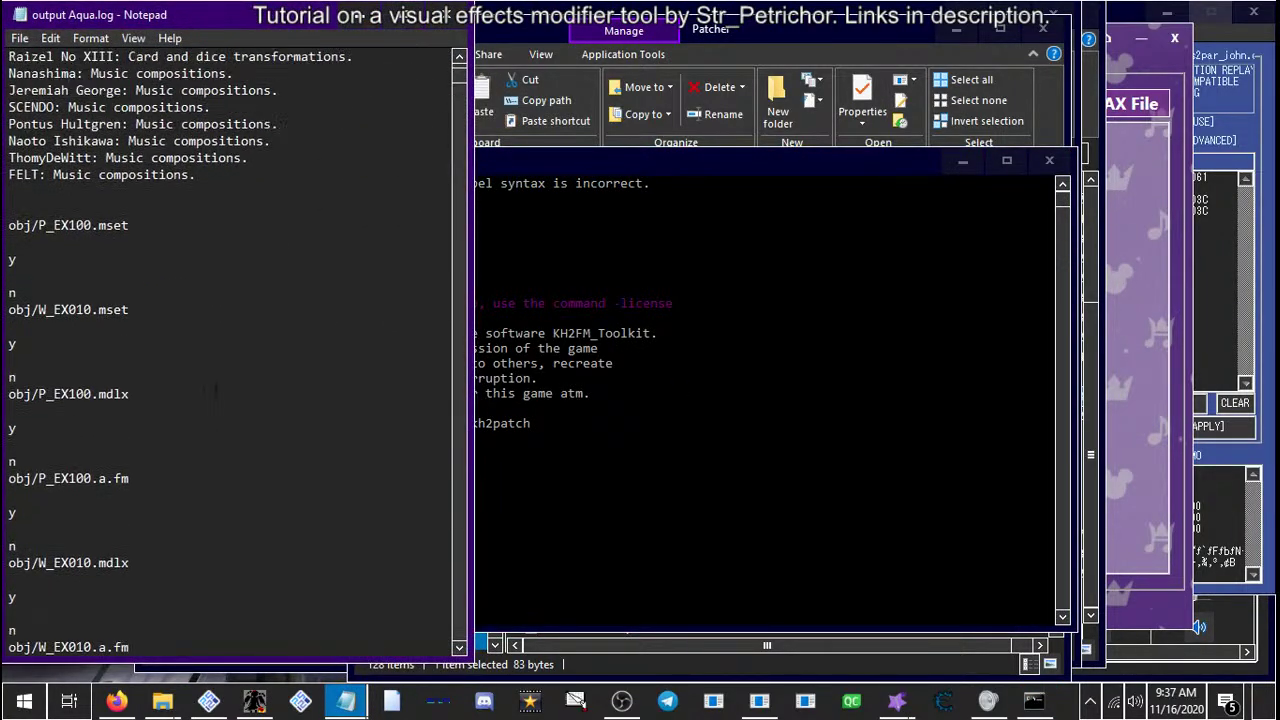
Change the first file entry in the log to obj/P_LK000.a.fm
drag(92, 225, 63, 225)
text(LK000.)
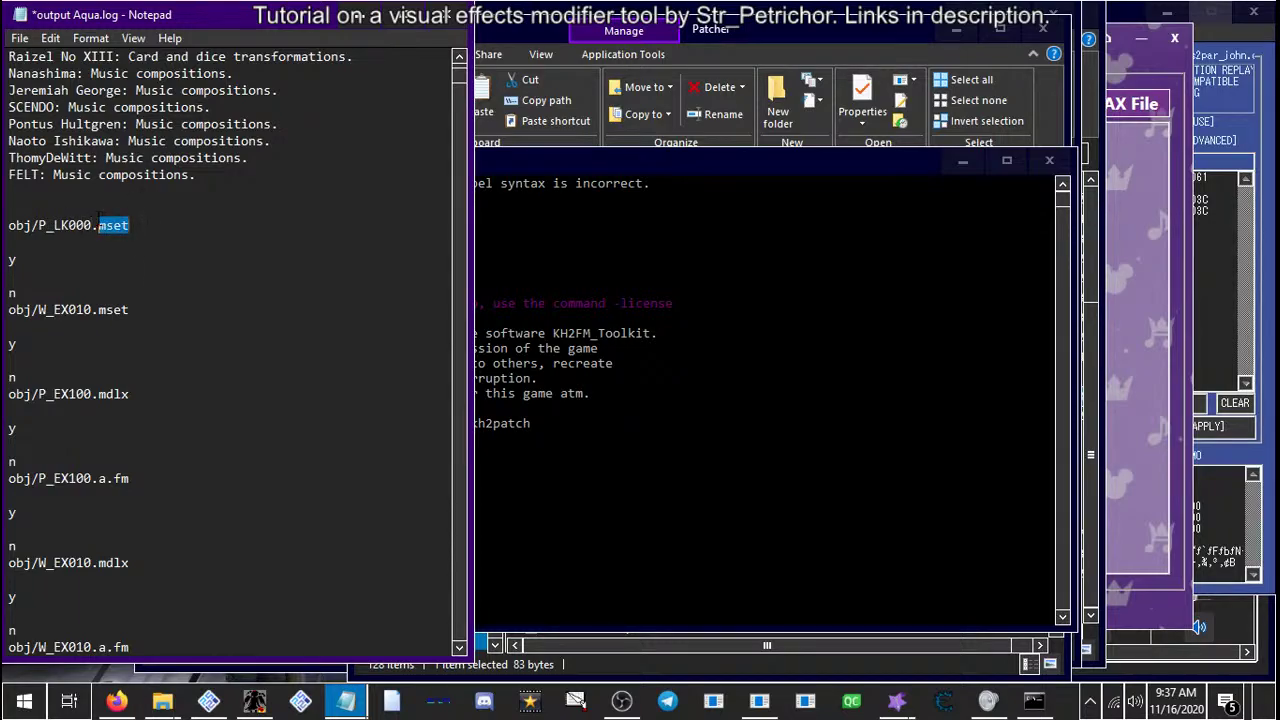
text(a.f)
Change the second file entry in the log to obj/P_LK000.mdlx
key(BackSpace)
key(BackSpace)
key(BackSpace)
key(BackSpace)
key(BackSpace)
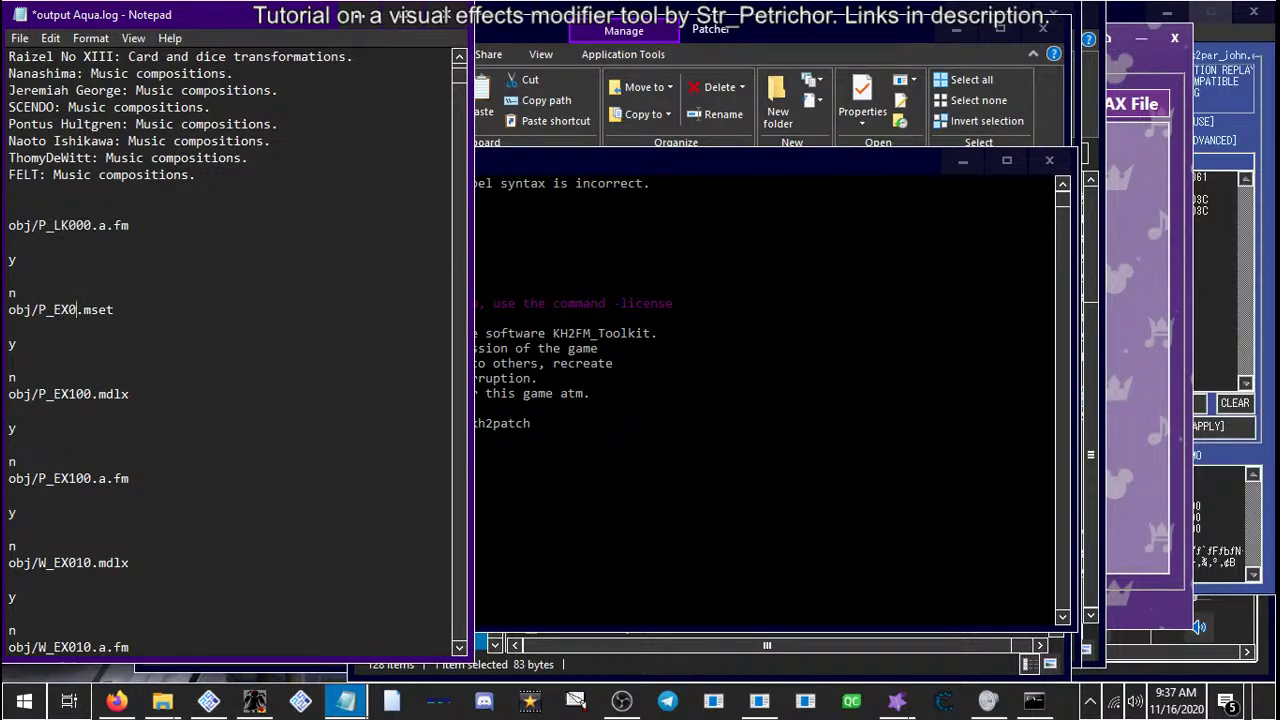
key(BackSpace)
key(BackSpace)
text(LK000)
Copy the log text from the beginning through the end of the second file entry
drag(57, 380, 57, 58)
scroll(42, 174, up, 10)
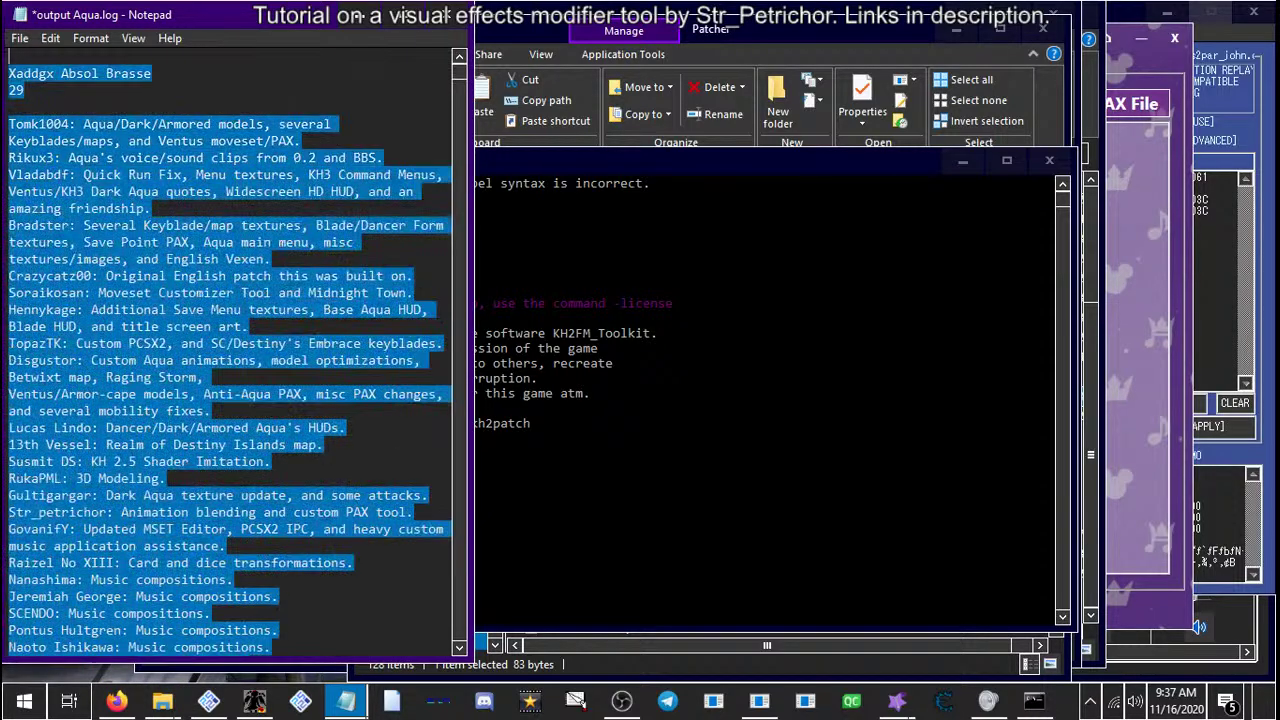
click(221, 175)
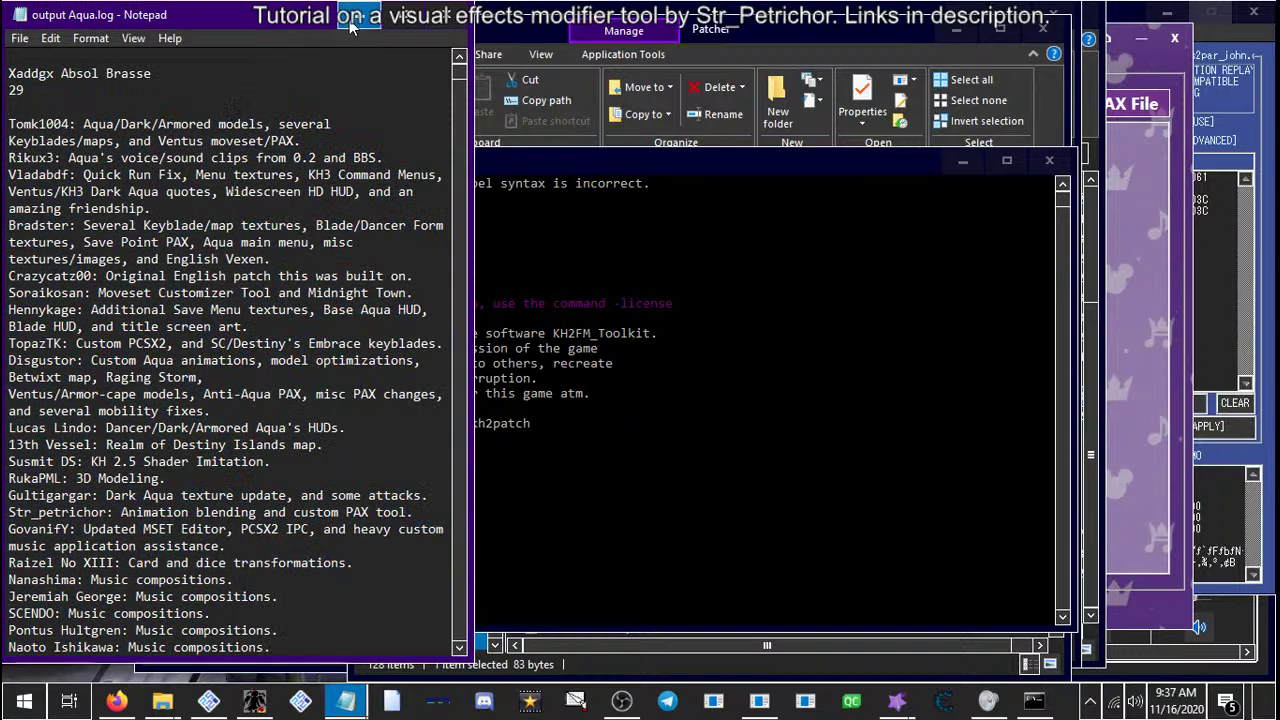
Undo the last extension edit in the second log entry and minimize the log
key(ctrl+End)
key(ctrl+shift+Left)
scroll(221, 426, down, 3)
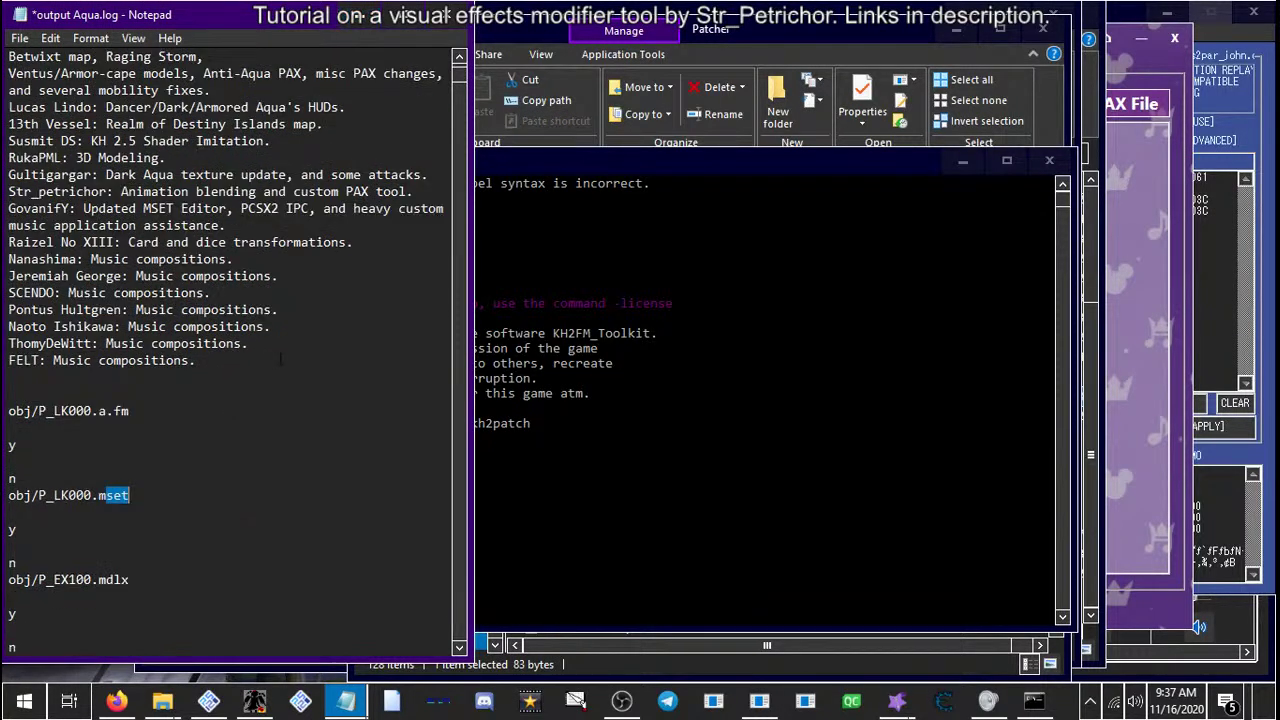
click(281, 358)
click(353, 14)
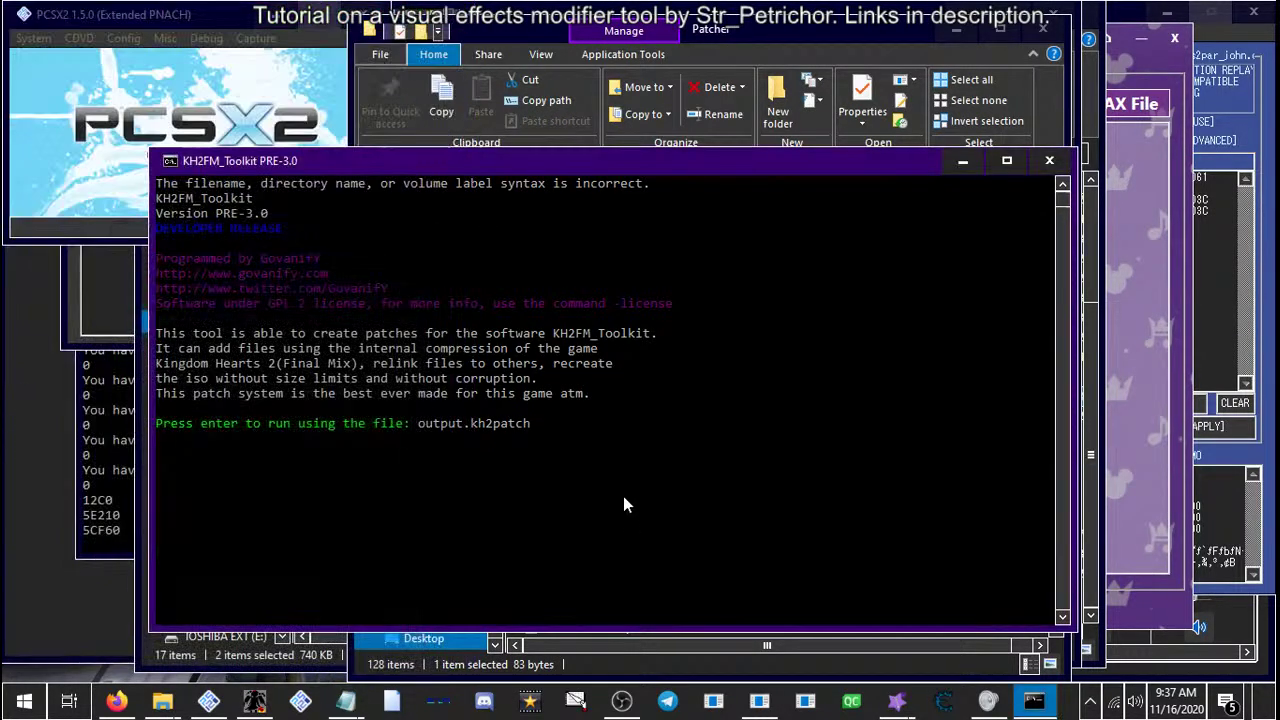
Accept output.kh2patch as the patch file, paste the copied log text into KH2FM_Toolkit and finish the patch with a blank filename
key(Return)
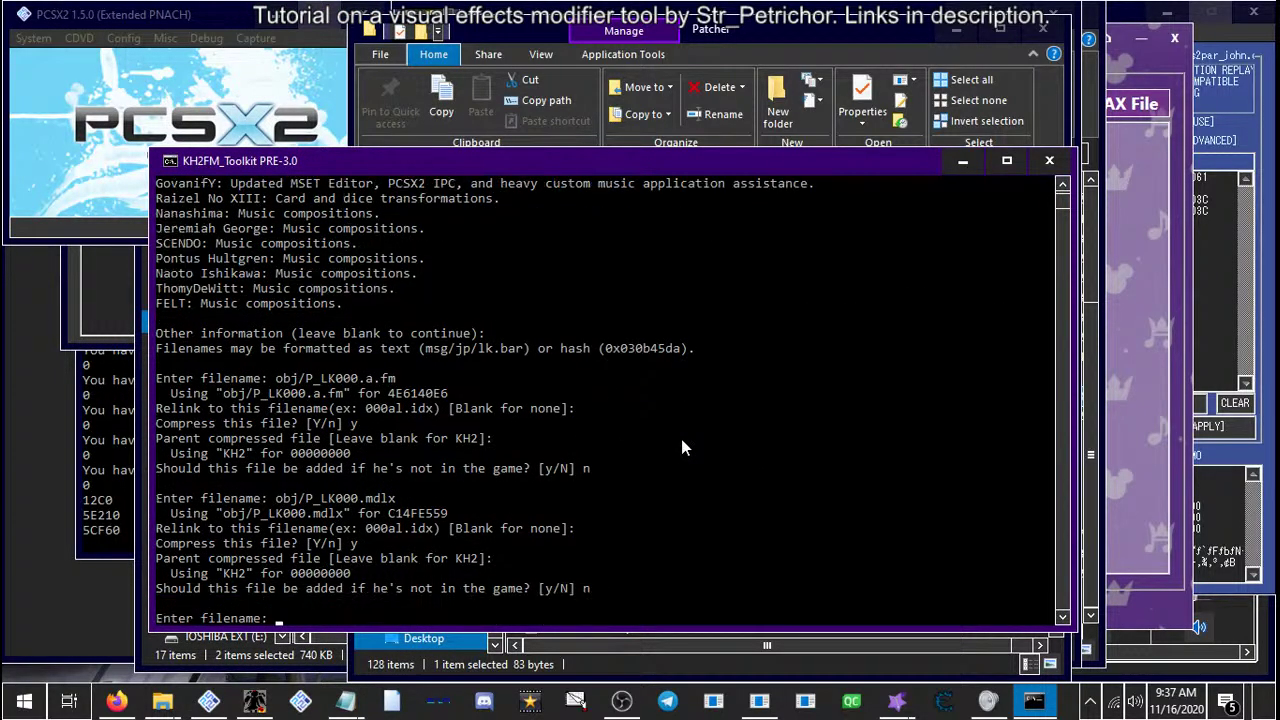
key(Return)
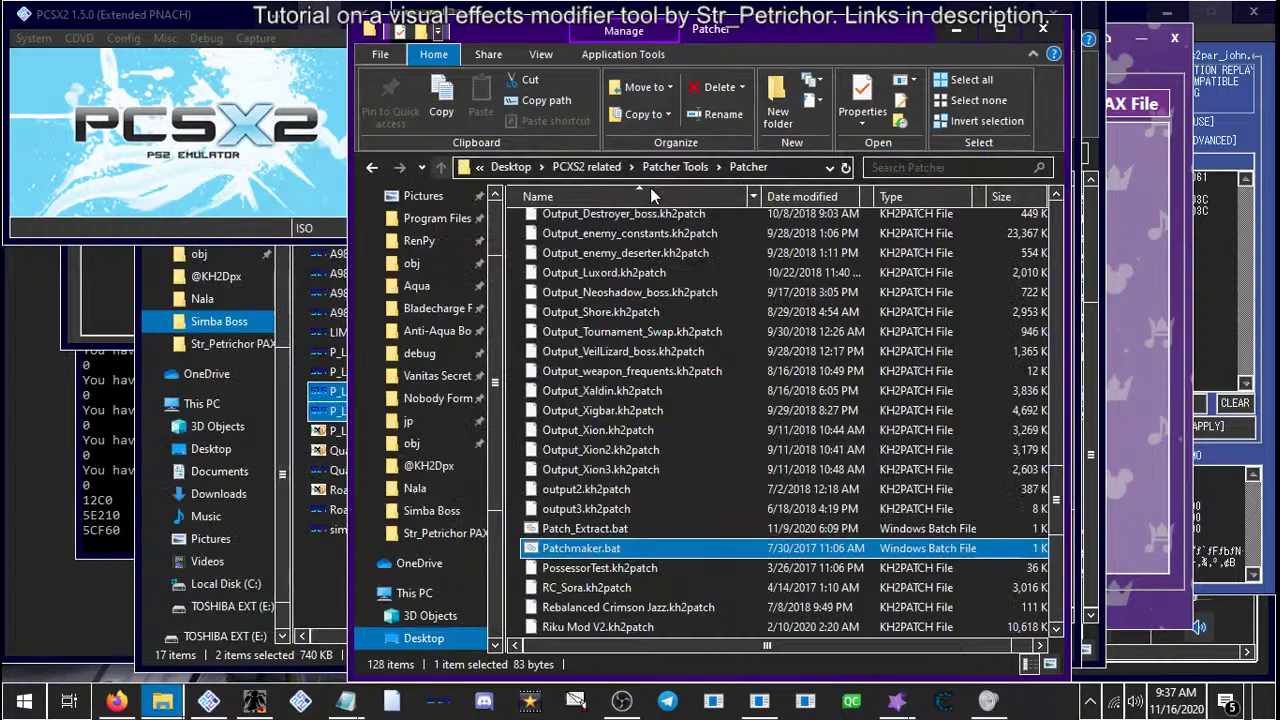
scroll(666, 264, up, 10)
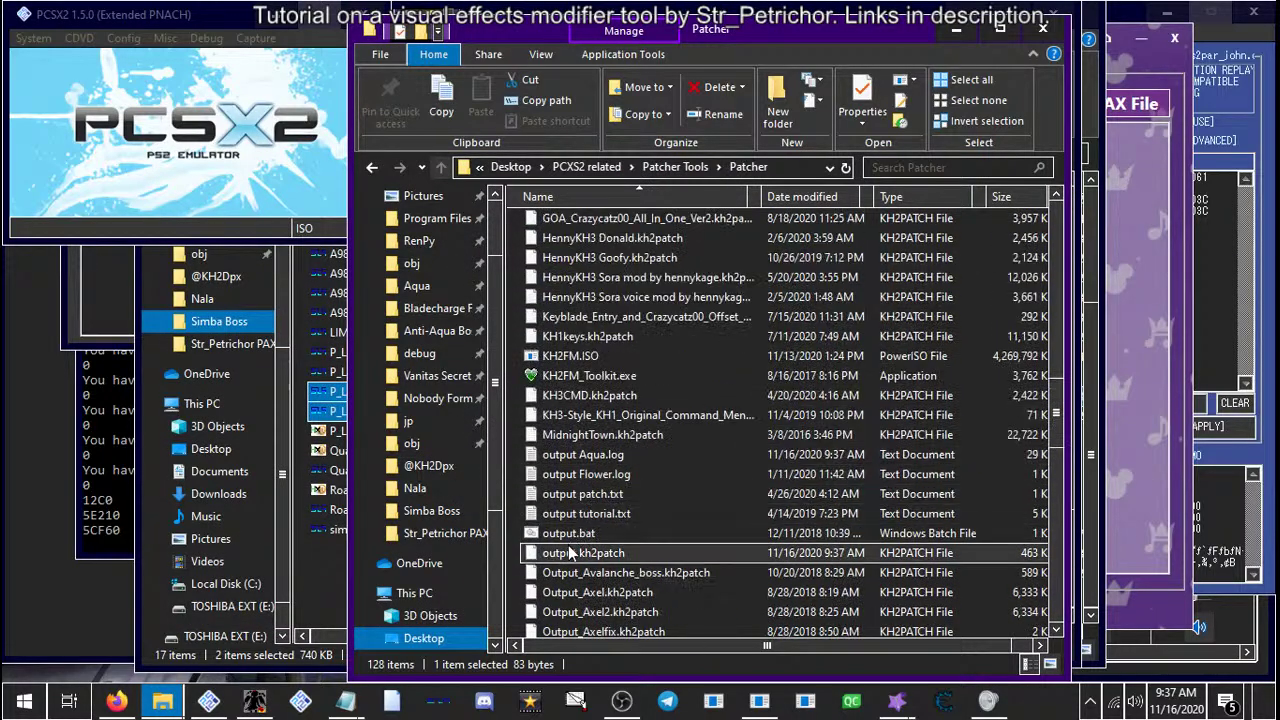
Run KH2FM_Toolkit.exe with output.kh2patch from the Patcher folder to build the patched ISO
scroll(575, 560, up, 1)
drag(572, 612, 590, 437)
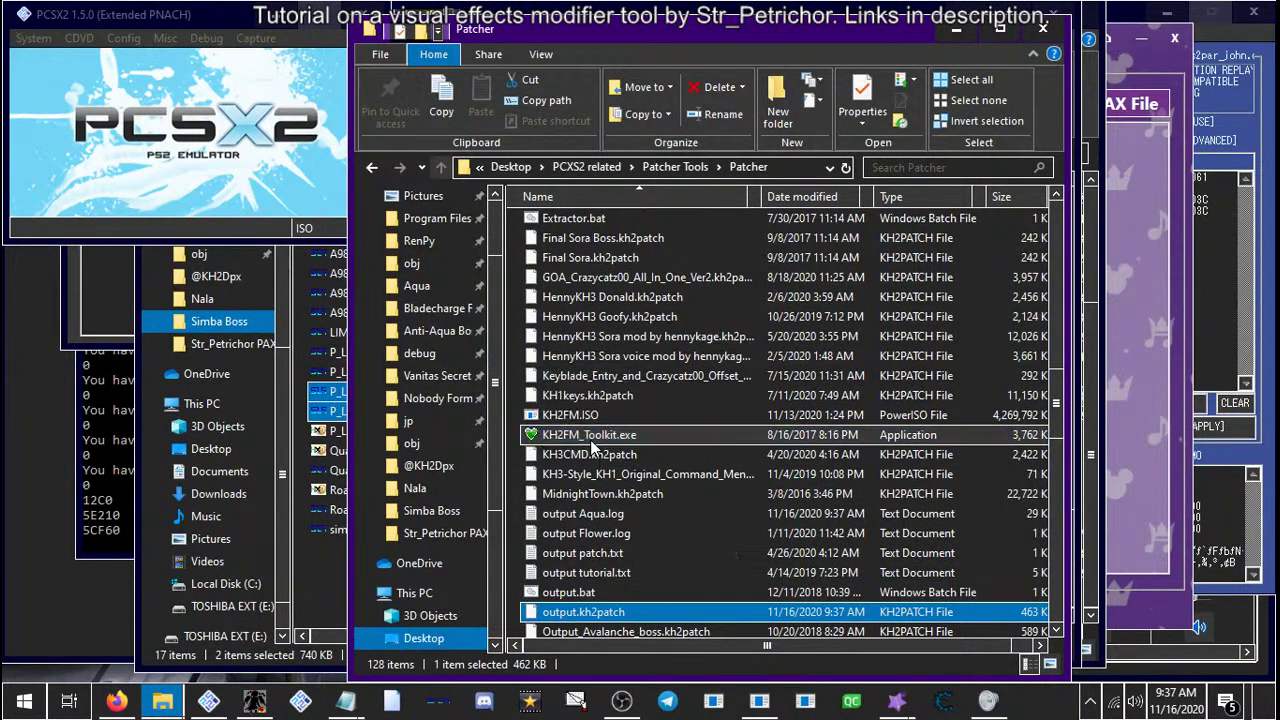
key(Return)
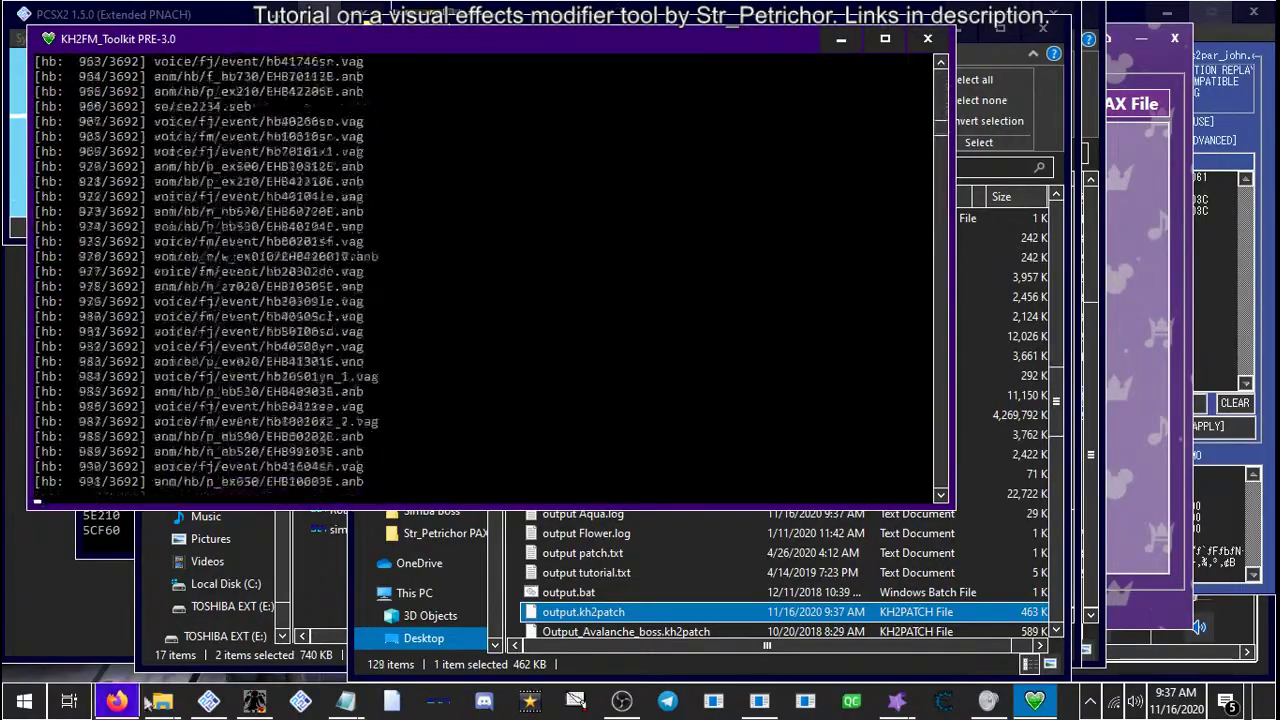
Switch to output Aqua.log in Notepad and change the obj/P_LK000.mset entry to obj/W_EX010.mset
mouse_move(345, 700)
click(476, 645)
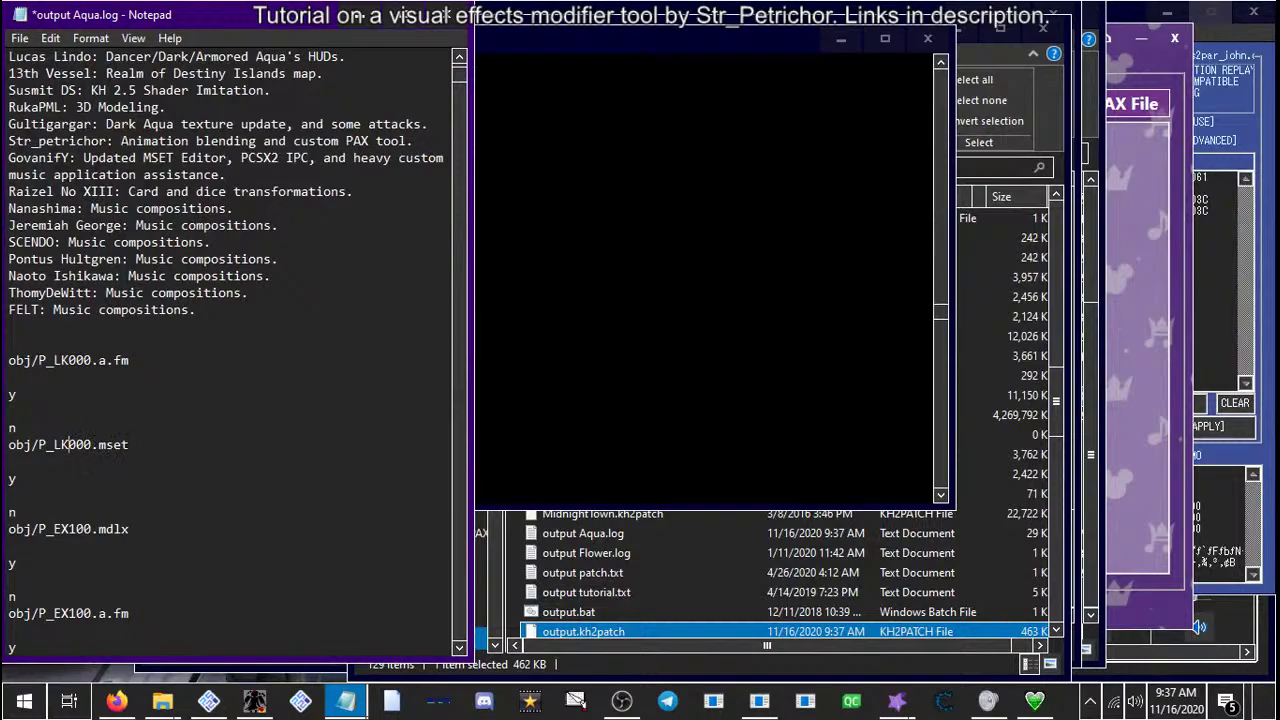
drag(85, 461, 46, 448)
click(53, 444)
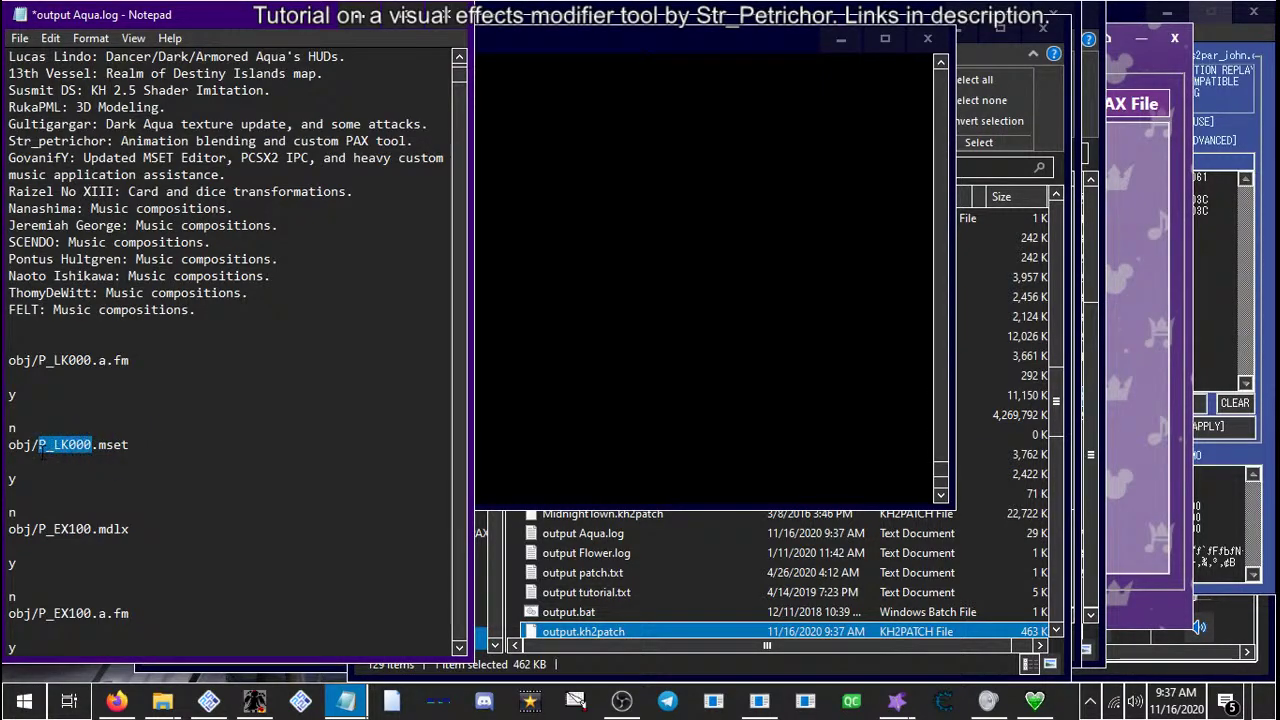
text(W_Ex01)
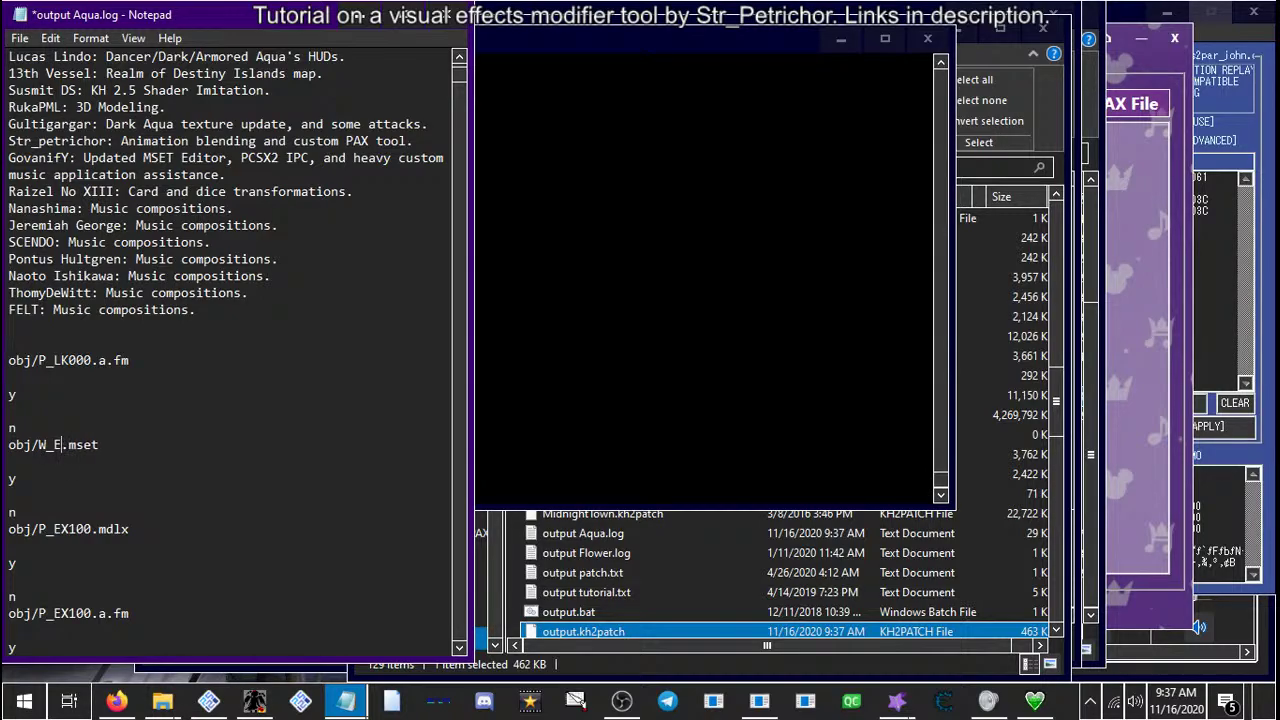
text(0)
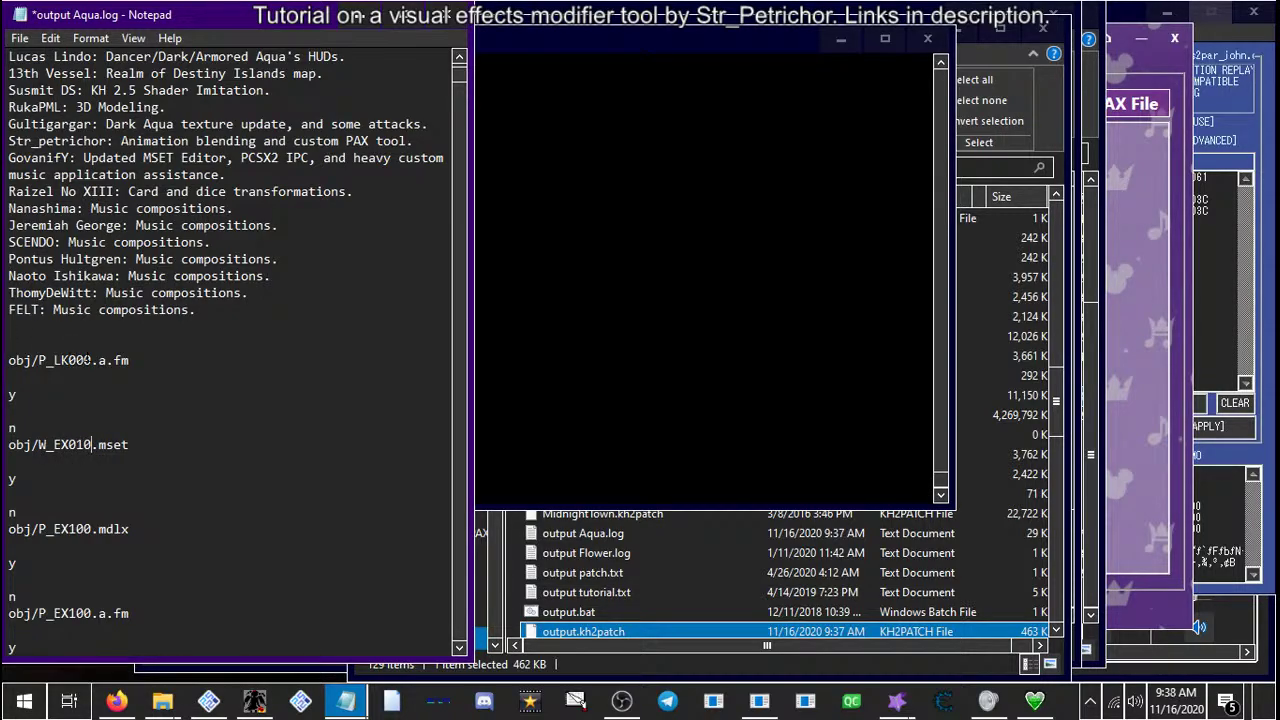
Change the obj/P_LK000.a.fm entry to obj/P_EX100.mset and save the log
key(shift+End)
drag(91, 360, 54, 360)
text(EX)
key(ctrl+s)
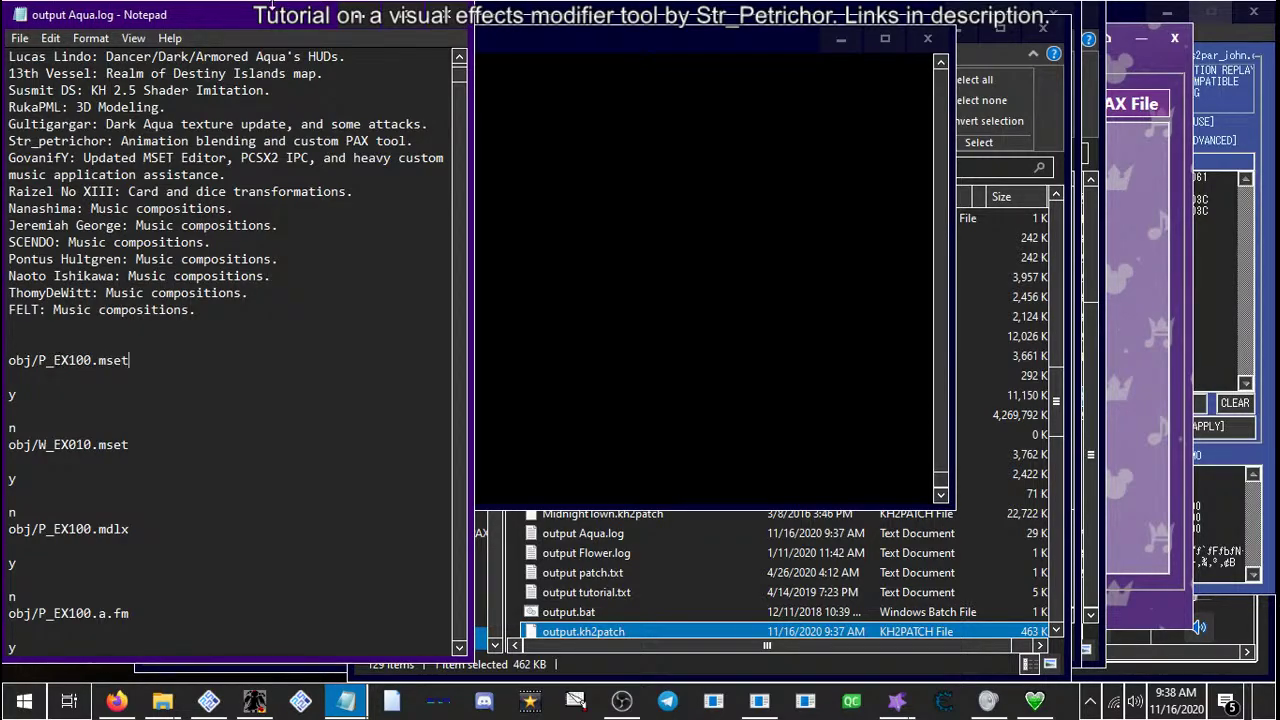
Review the obj entries in output Aqua.log, and exit KH2FM_Toolkit once the ISO rebuild has finished
scroll(262, 303, down, 2)
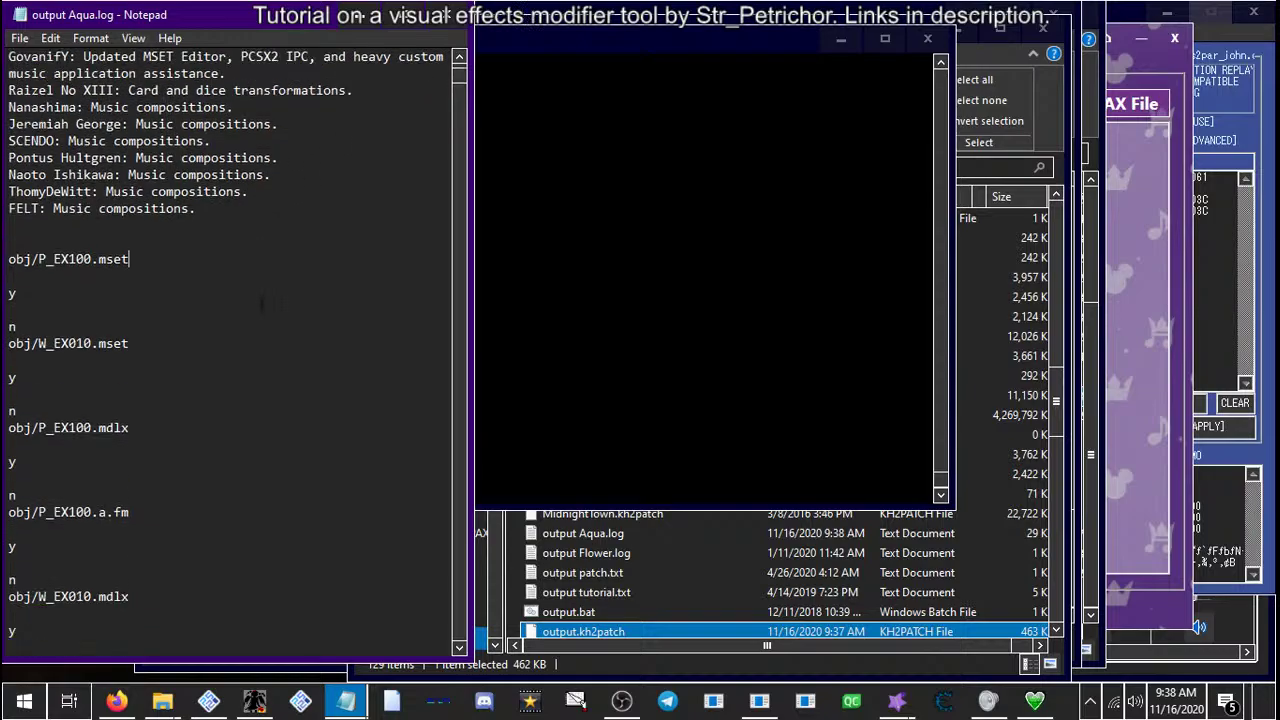
scroll(240, 298, down, 2)
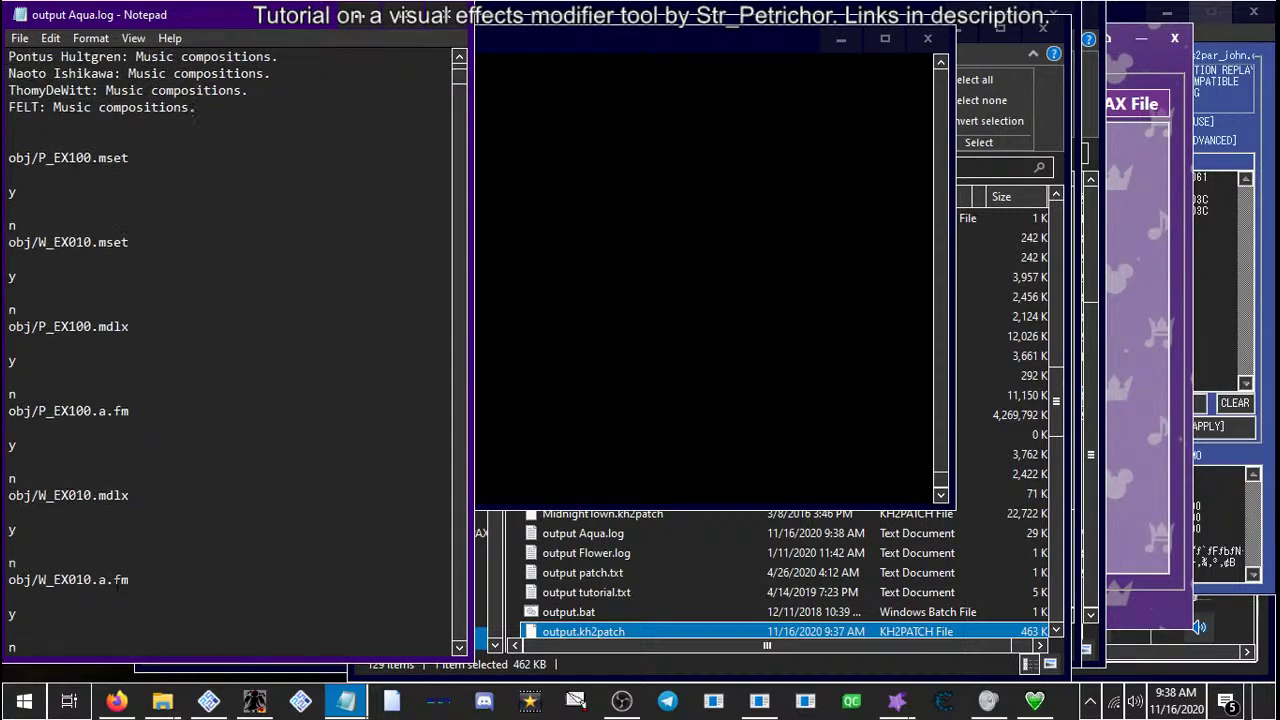
scroll(118, 590, down, 1)
scroll(118, 590, up, 12)
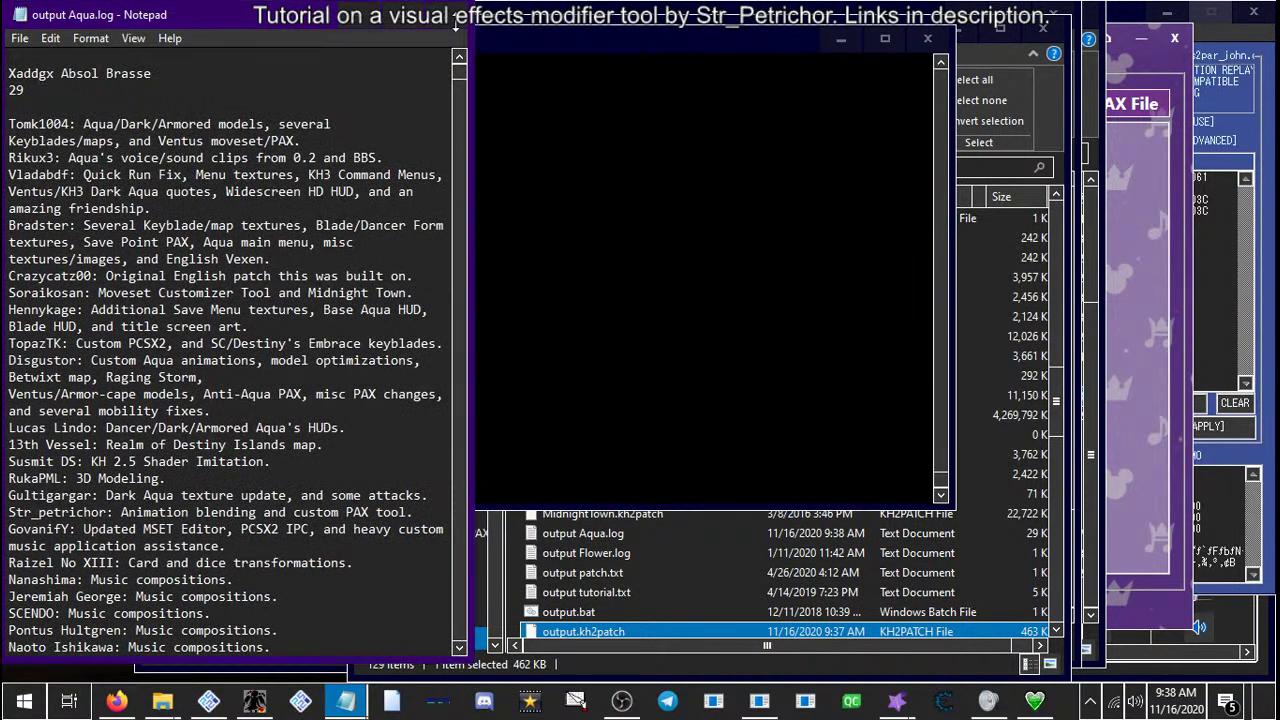
click(455, 20)
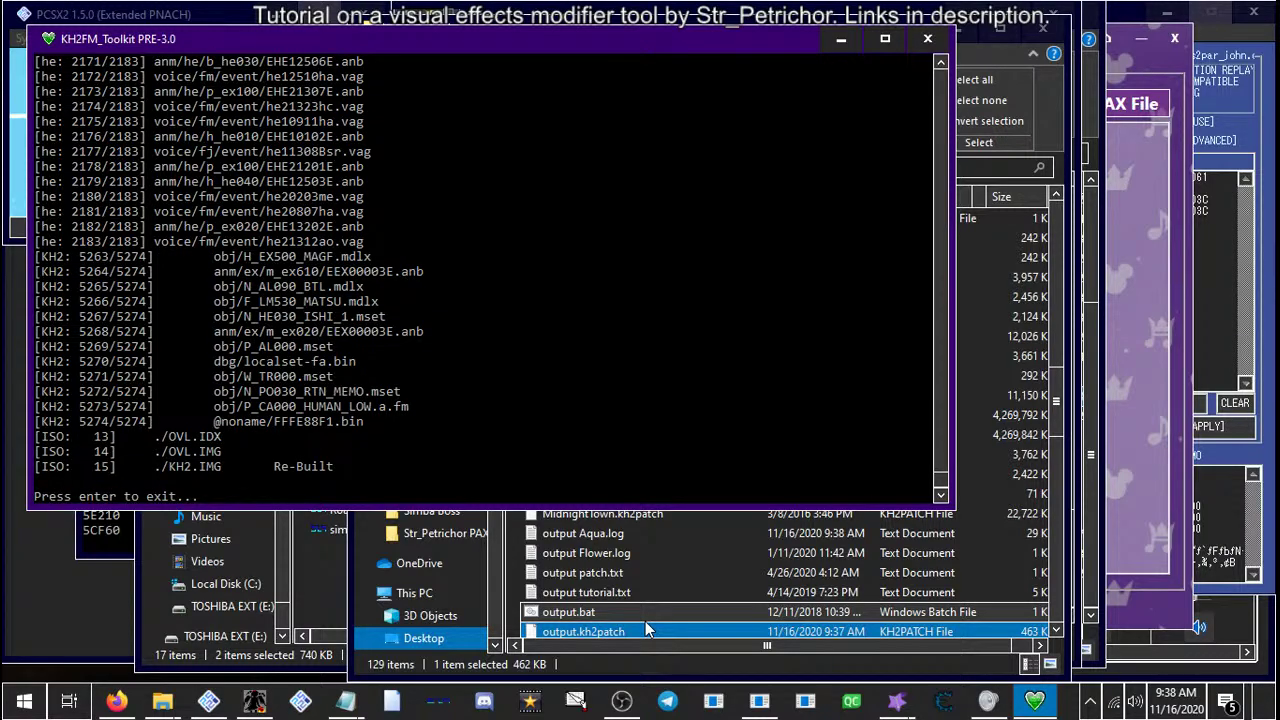
key(Return)
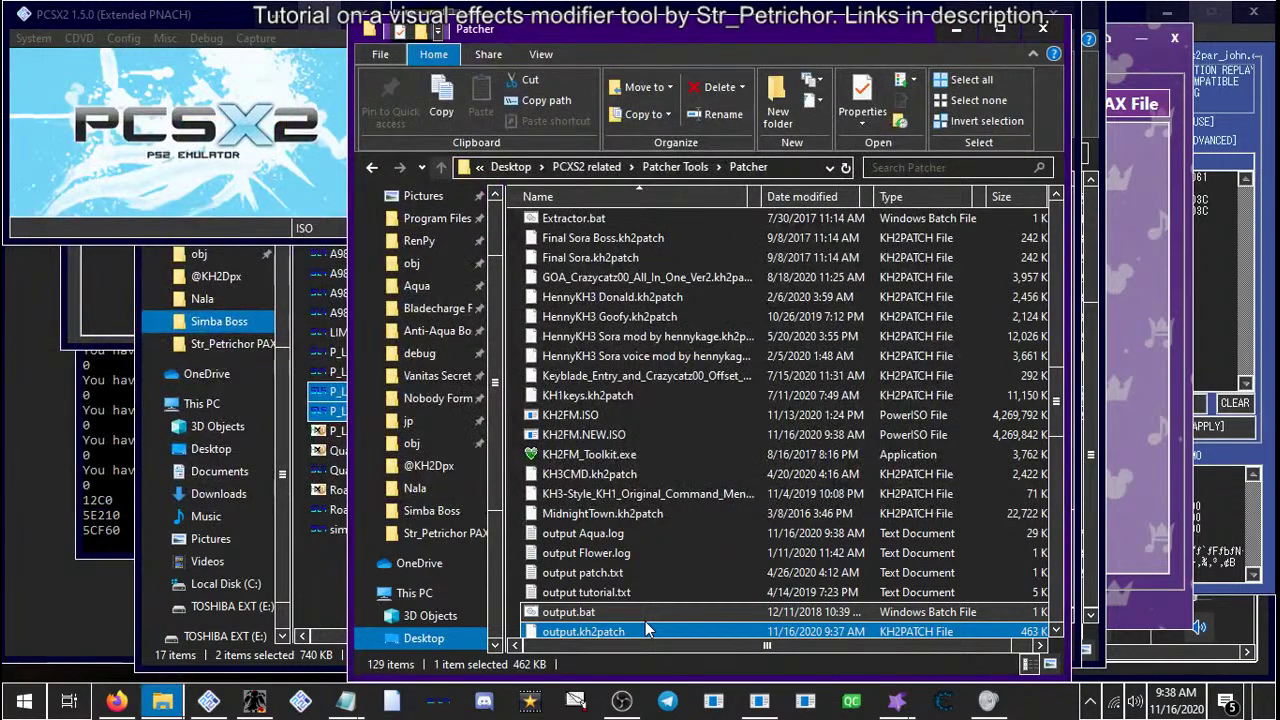
click(209, 703)
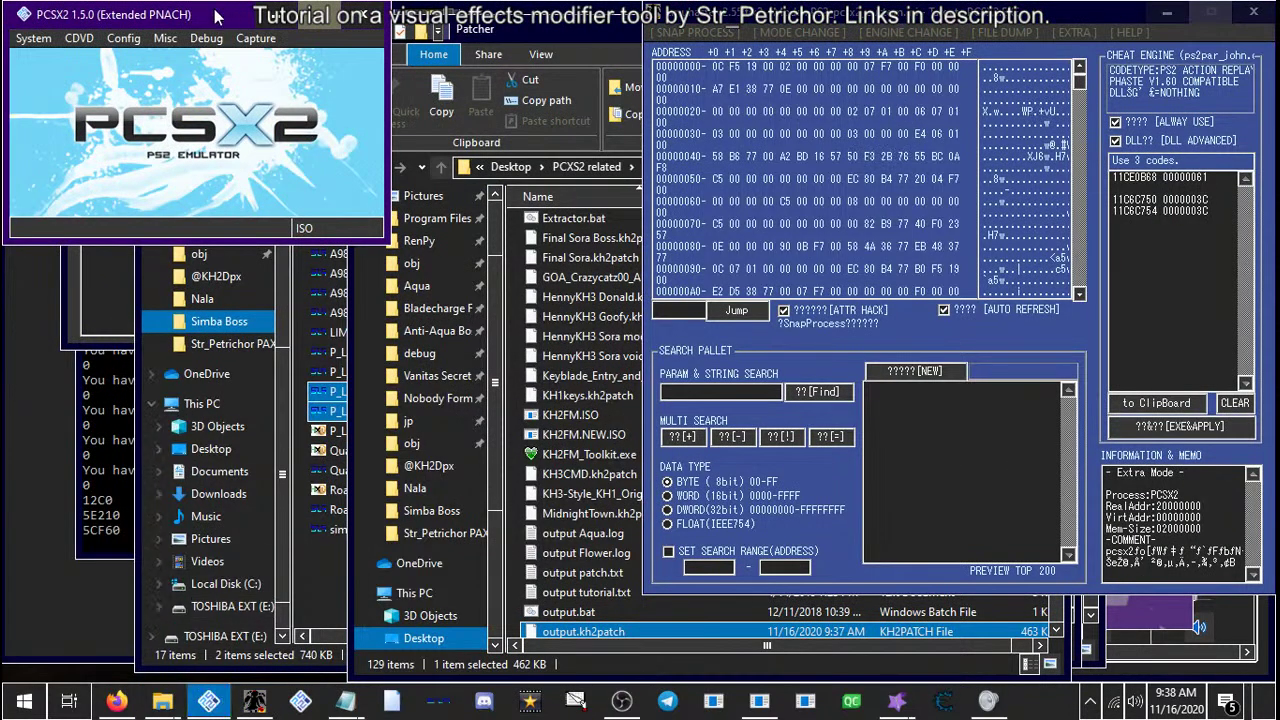
click(889, 125)
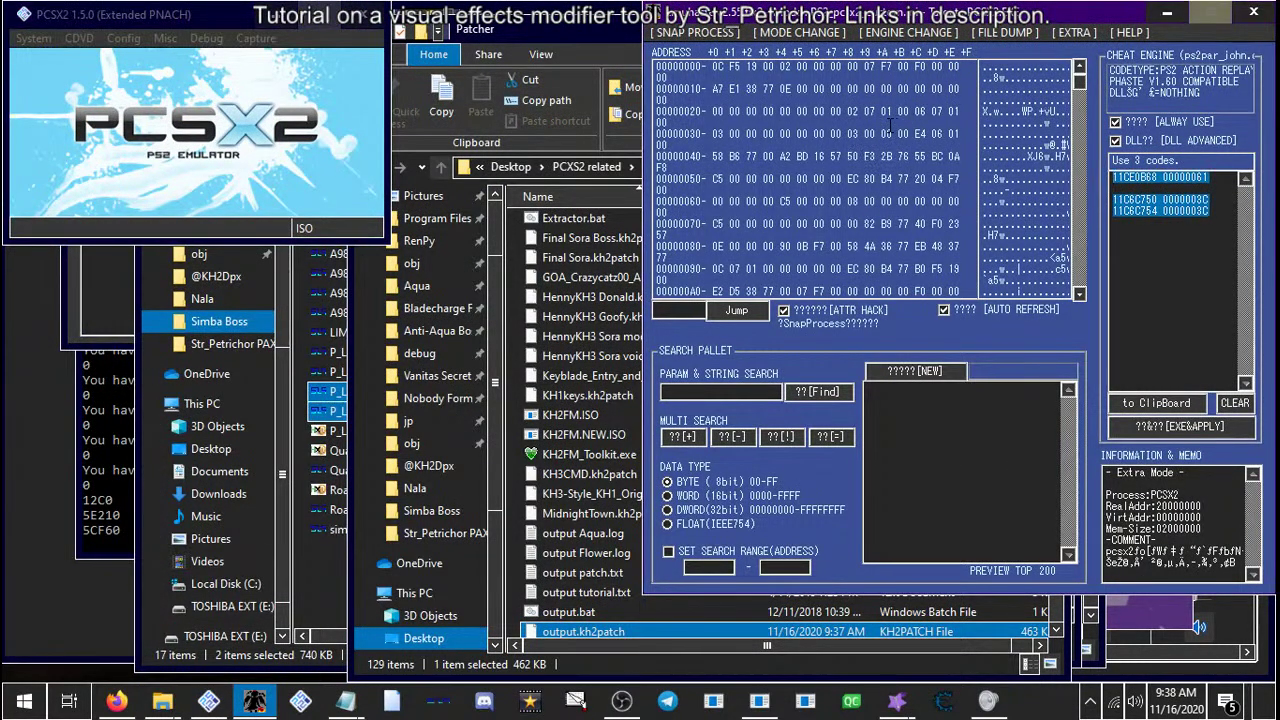
key(Delete)
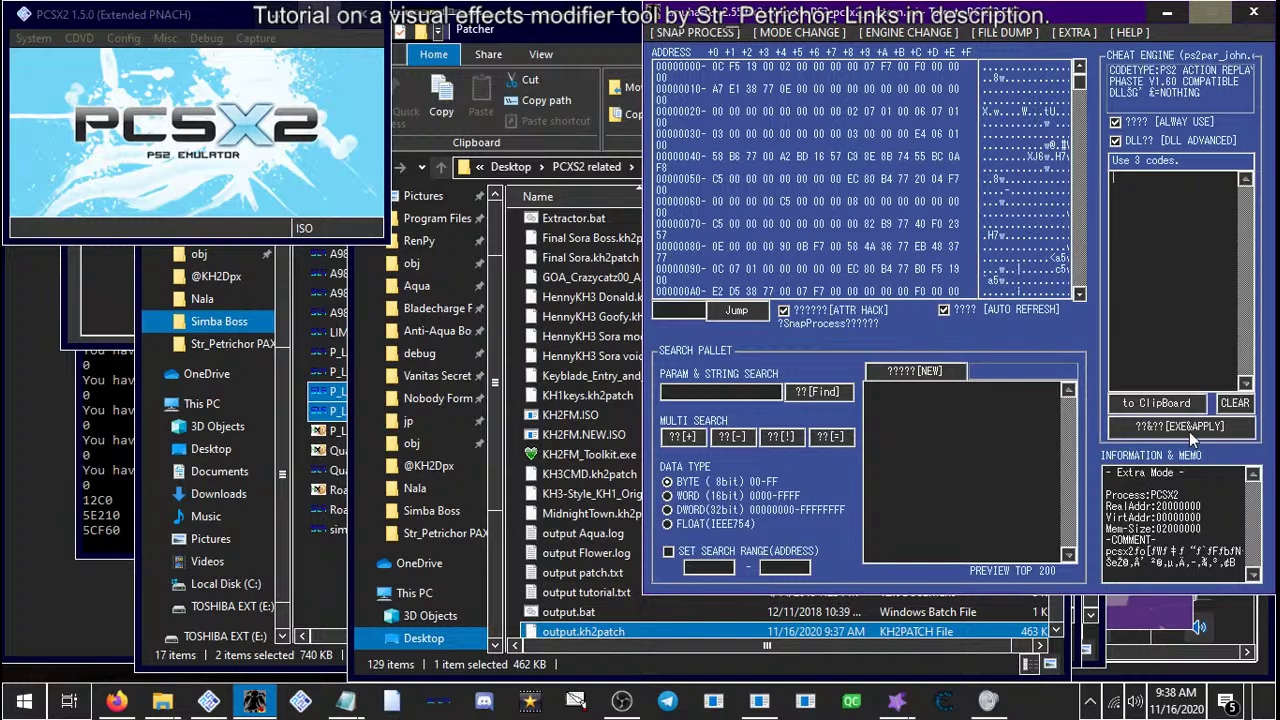
click(1189, 428)
key(ctrl+v)
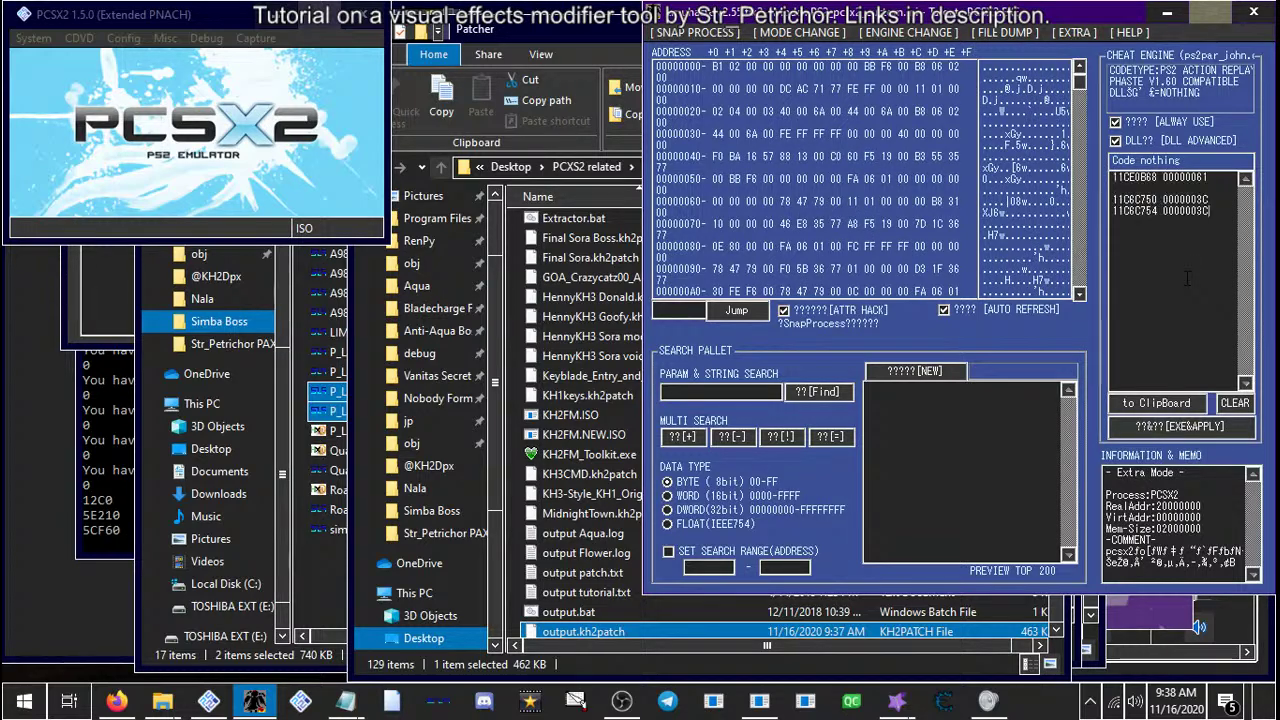
Switch to PCSX2, check that KH2FM.NEW.ISO is the selected image, and fast-boot it with cheats enabled
click(66, 22)
click(79, 38)
mouse_move(86, 64)
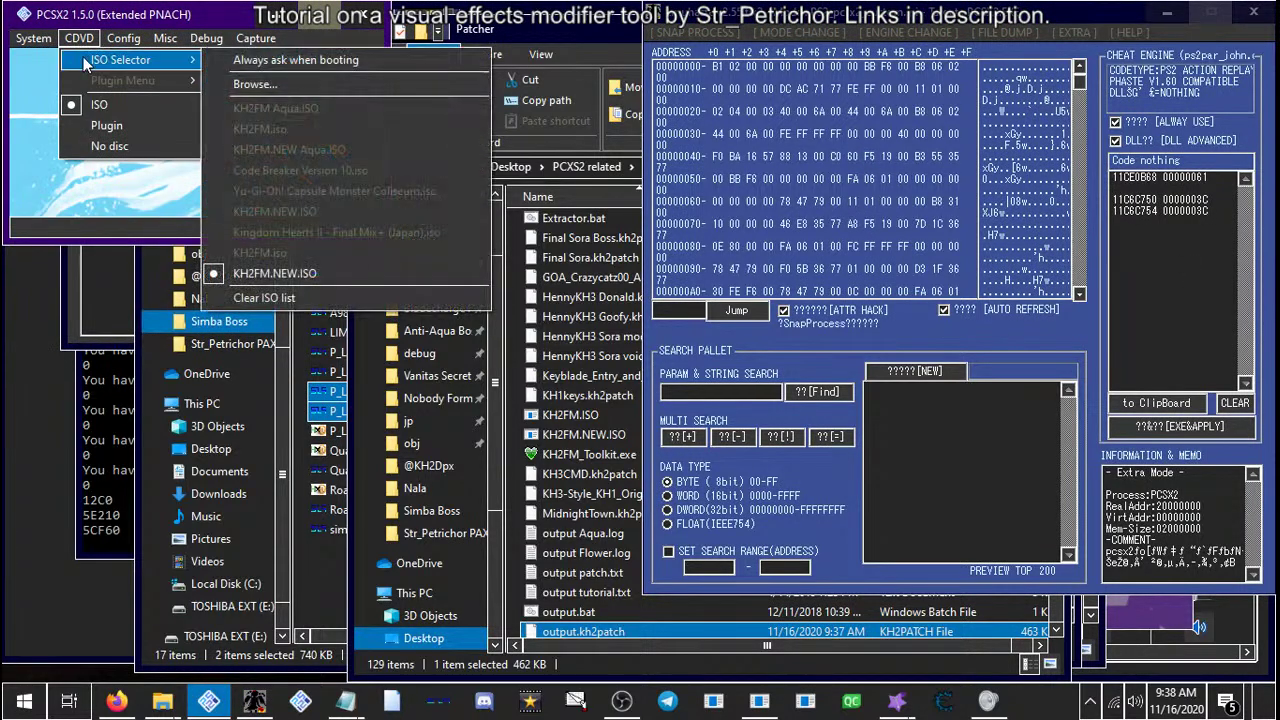
click(33, 38)
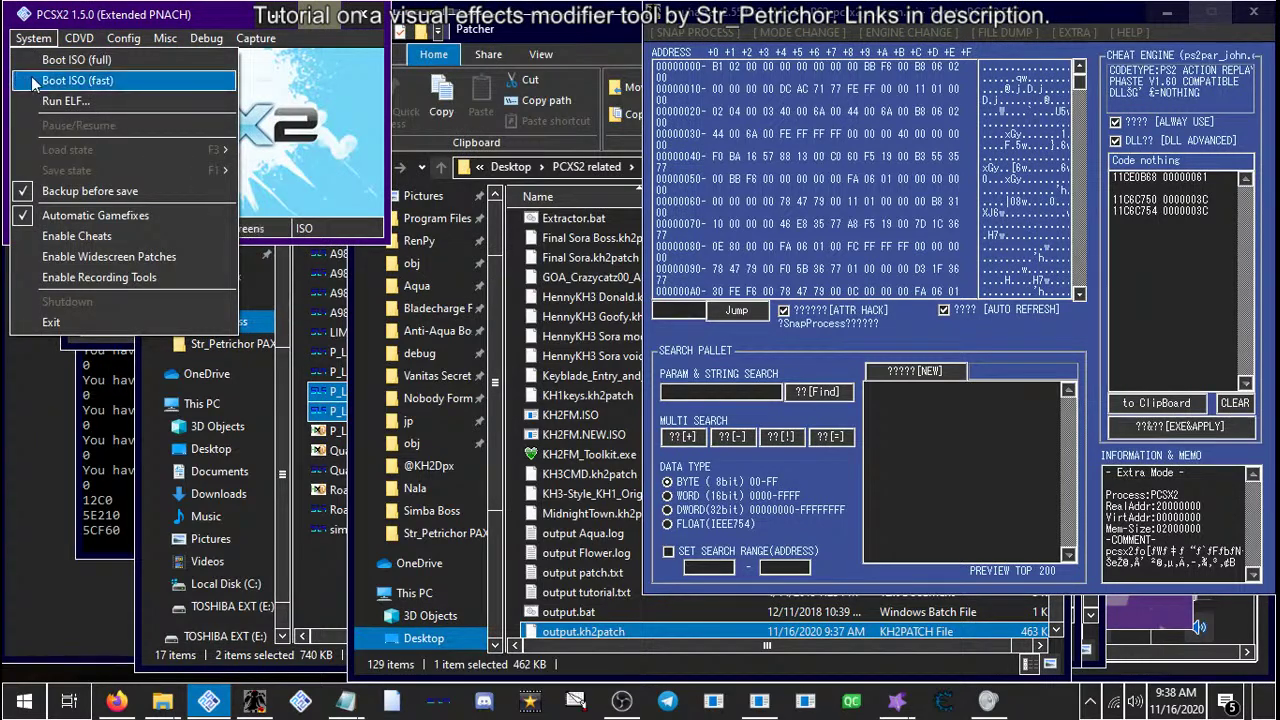
click(70, 236)
click(33, 38)
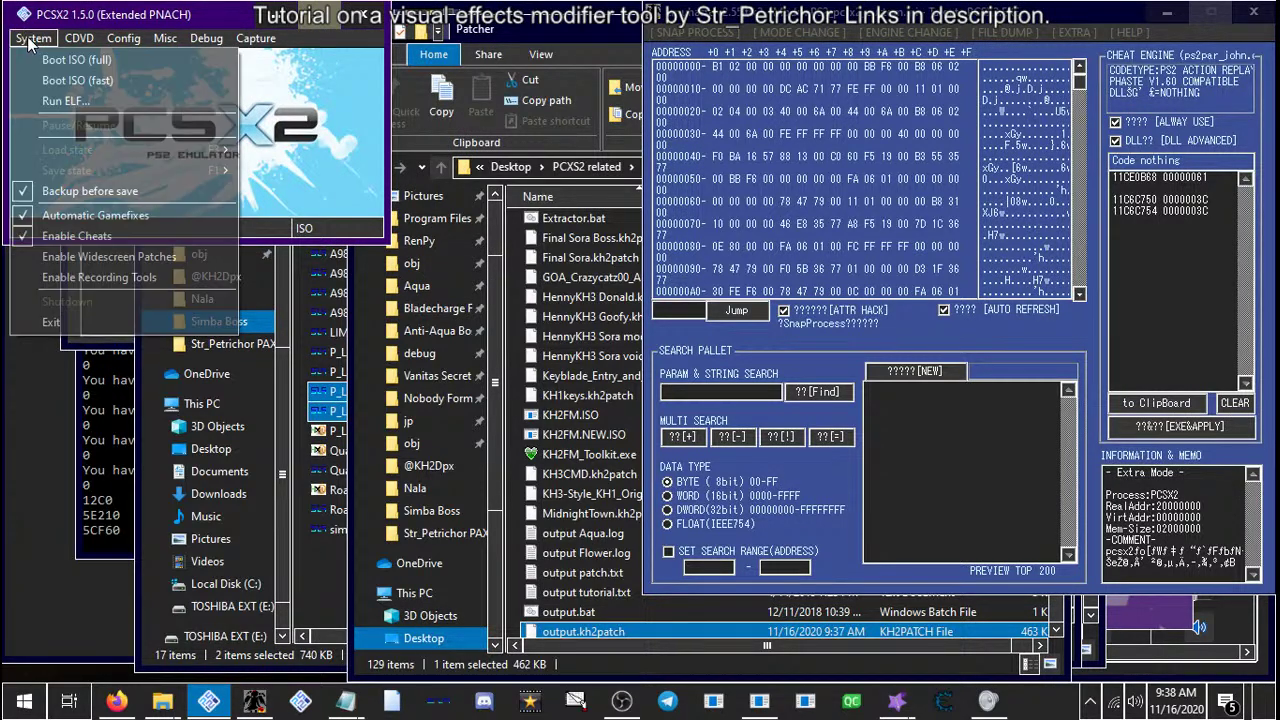
click(70, 80)
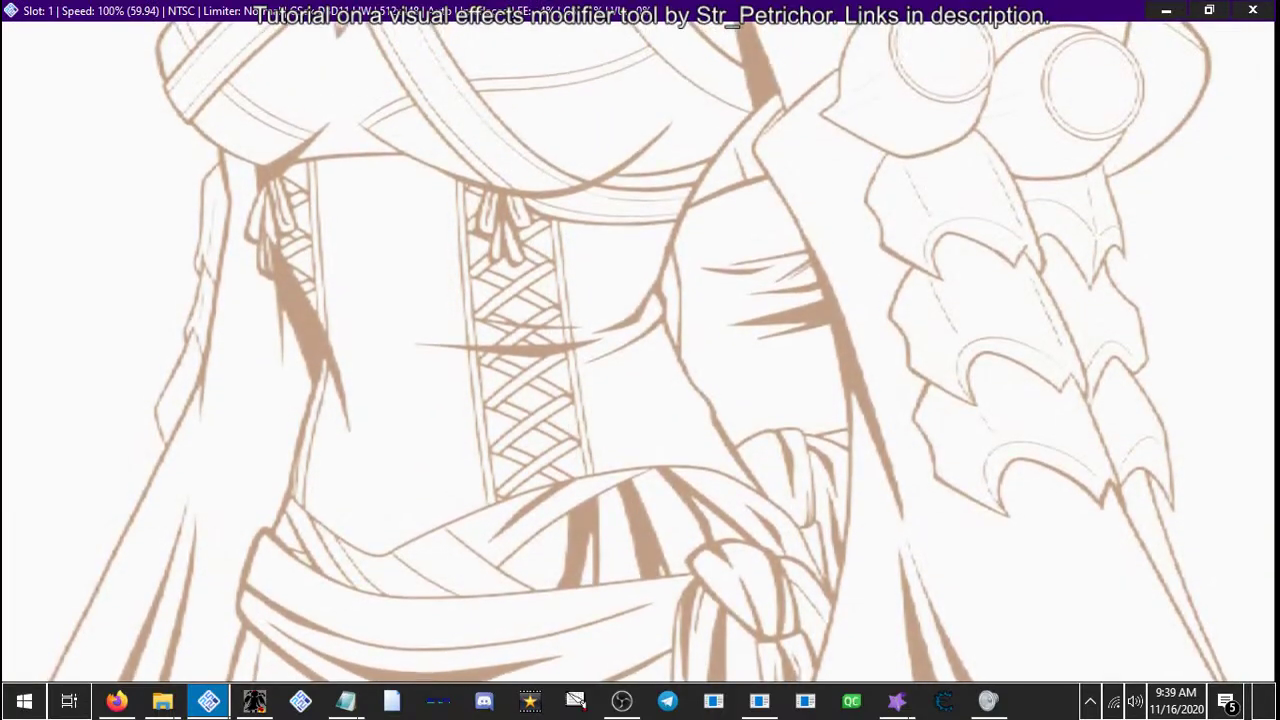
Load save file 05, the Radiant Garden Postern save, from System Storage 2
key(Return)
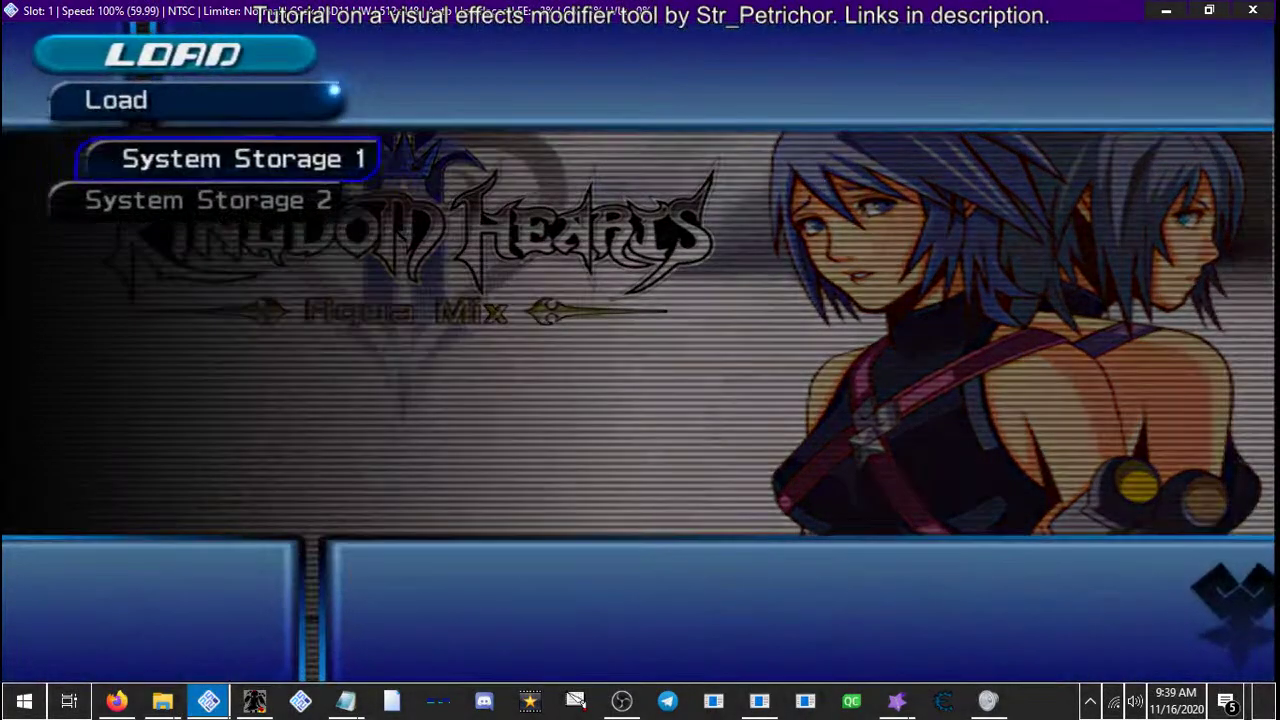
key(Down)
key(Return)
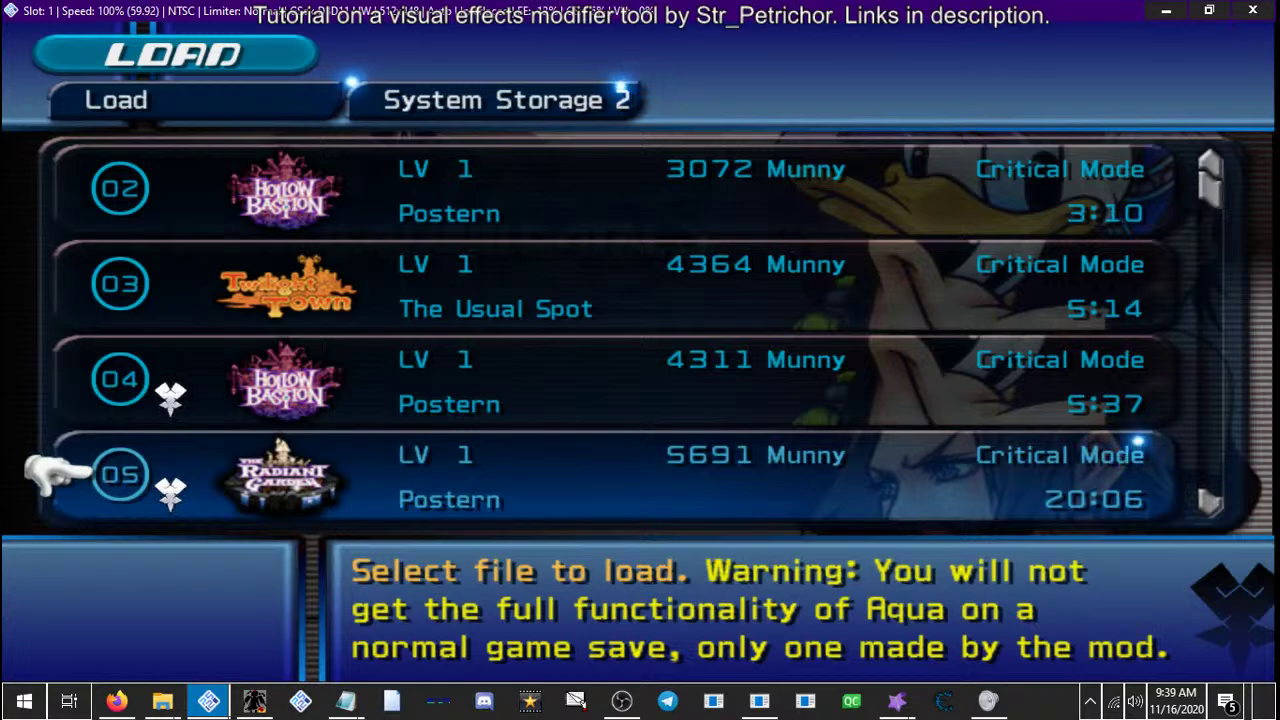
key(Return)
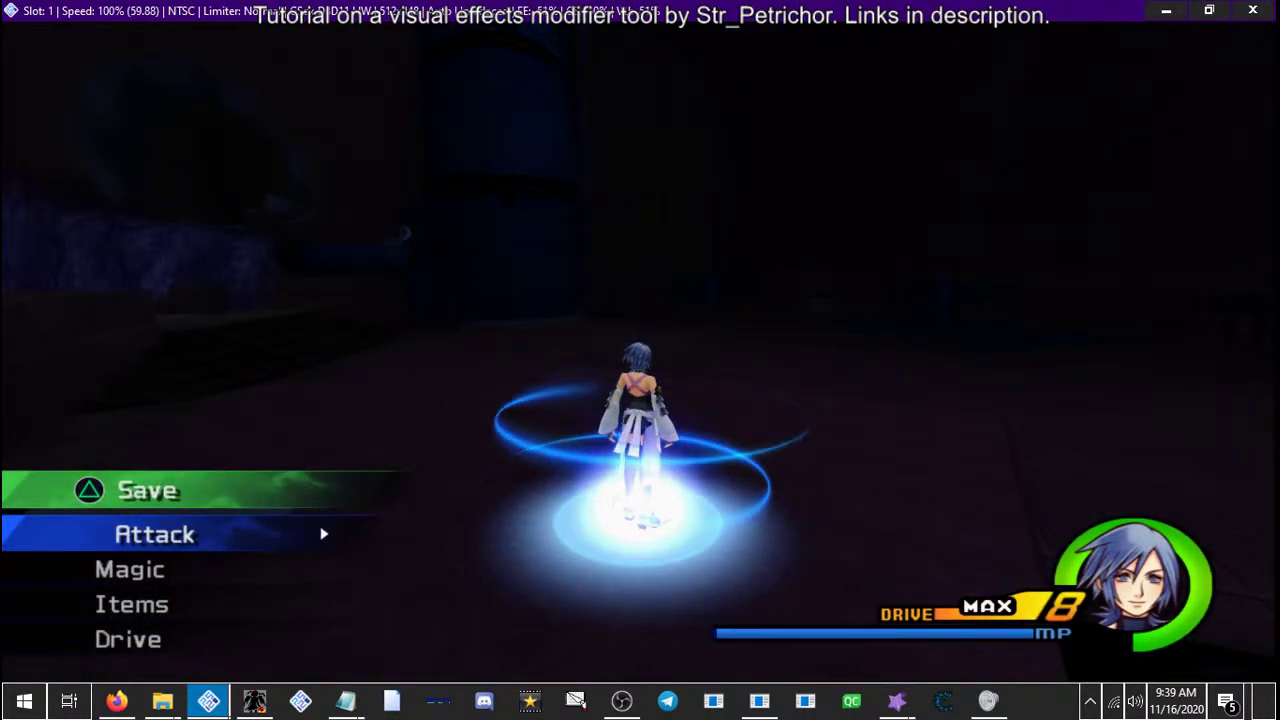
Open the save point menu and jump to the World Map
key(i)
key(Down)
key(Return)
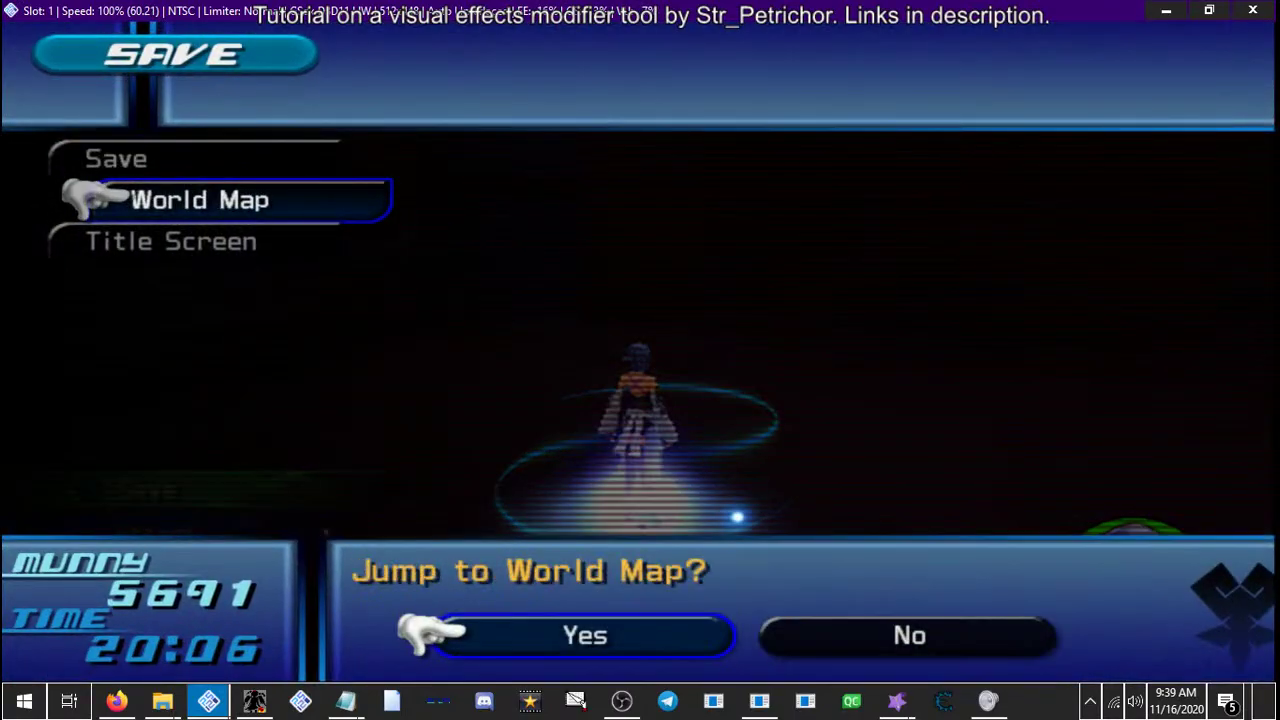
key(Return)
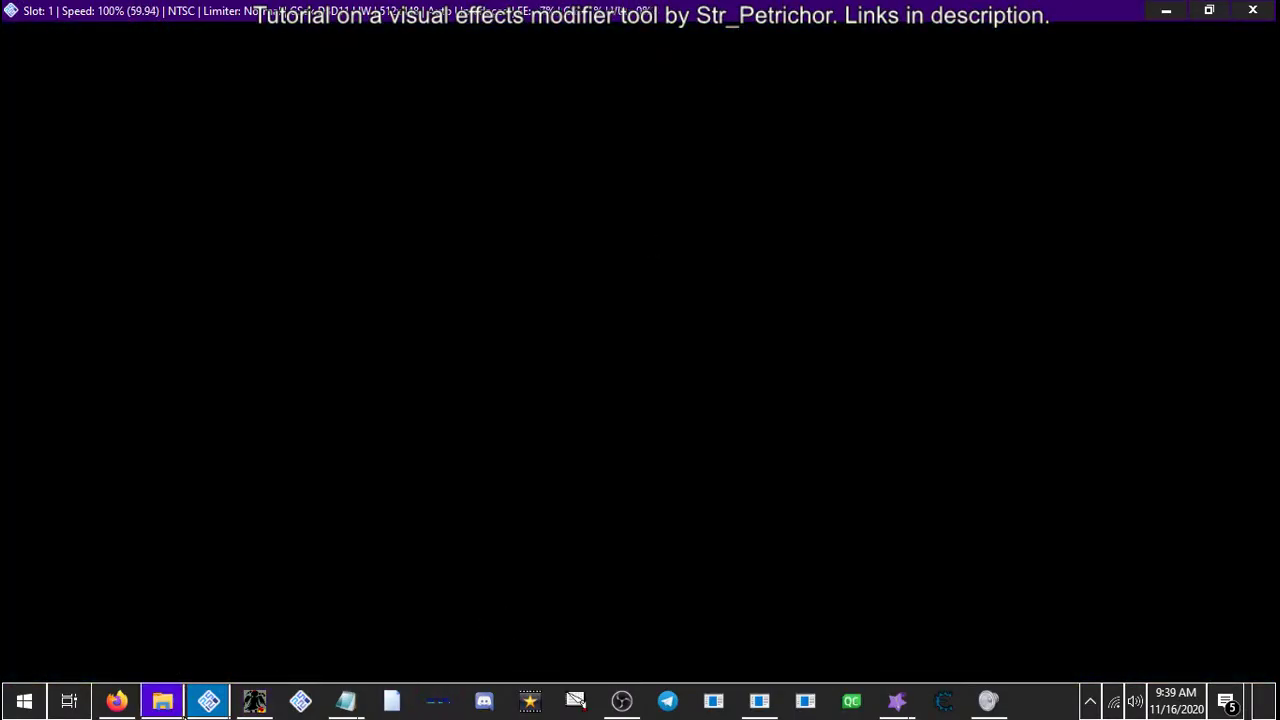
Open Radiant Garden's destination list on the World Map and highlight Postern
mouse_move(208, 700)
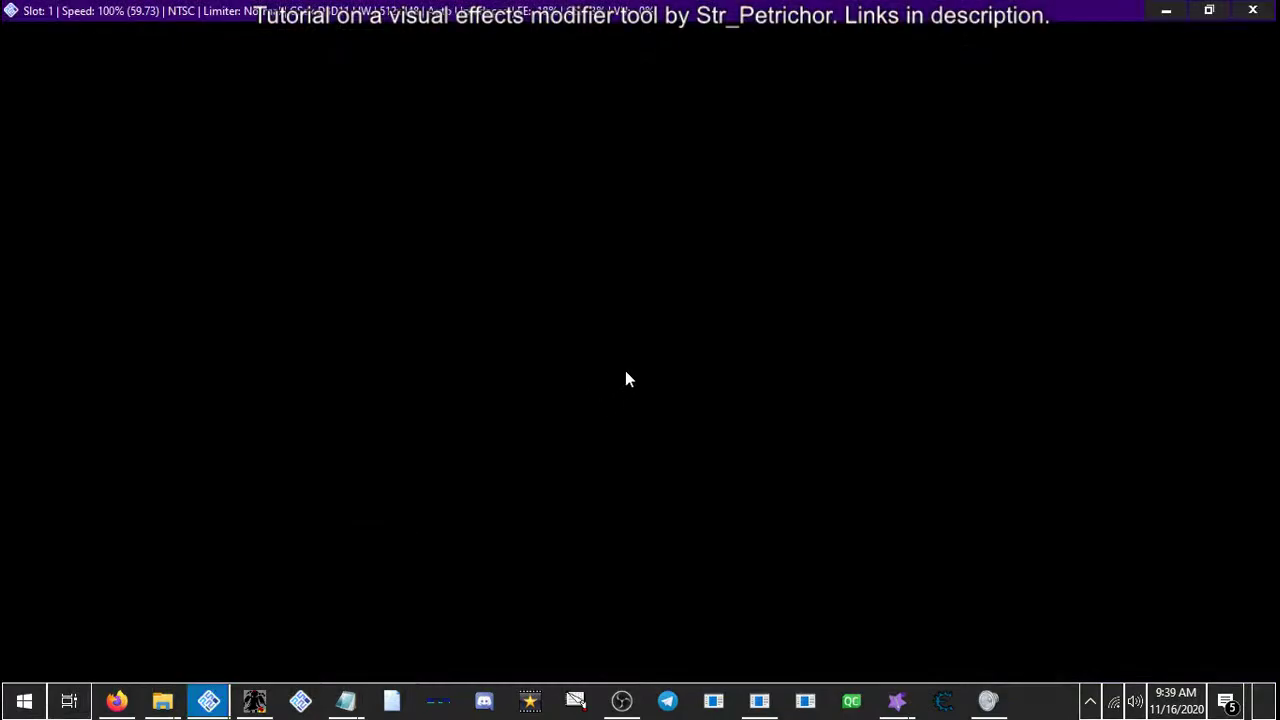
key(i)
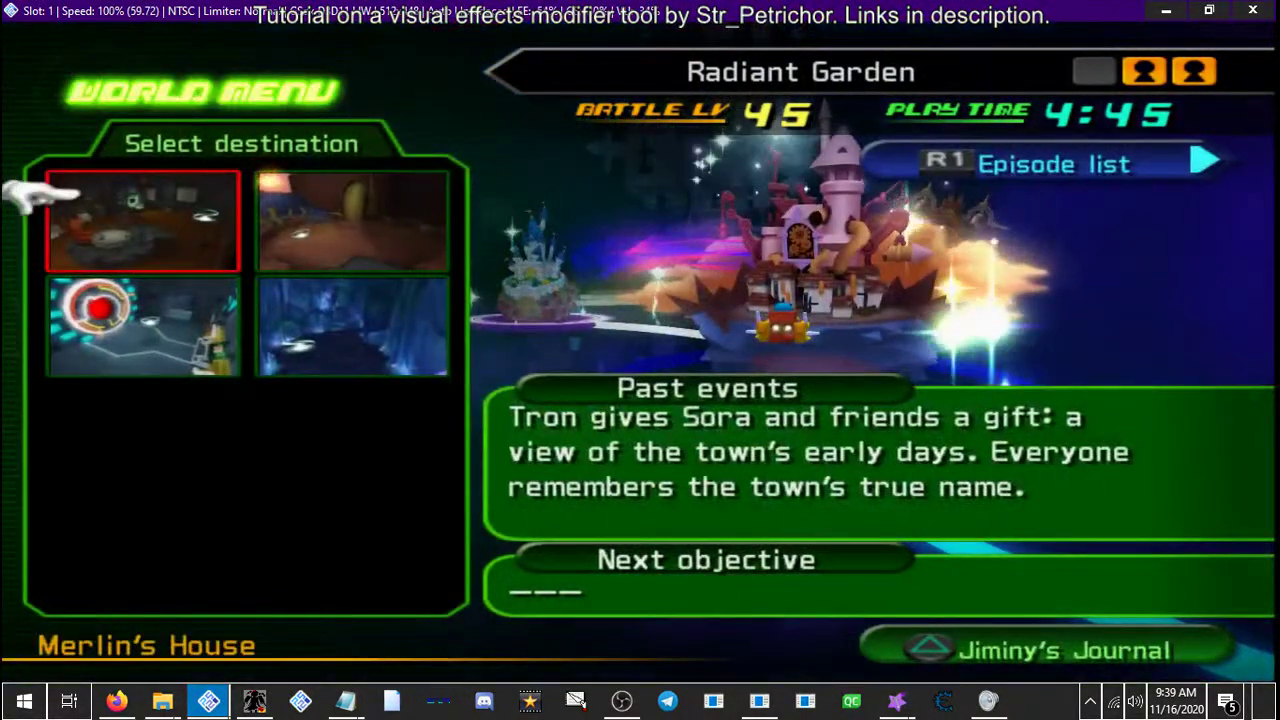
key(Right)
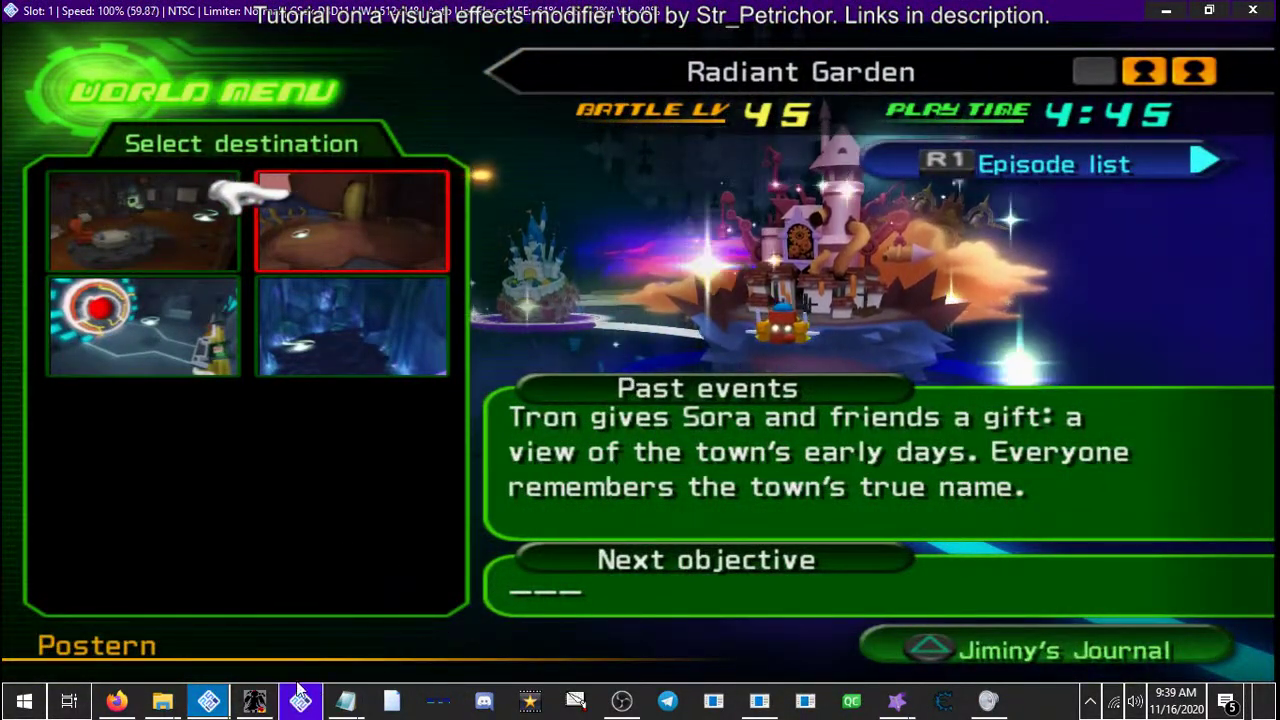
Save the emulator state to Slot 0
click(105, 605)
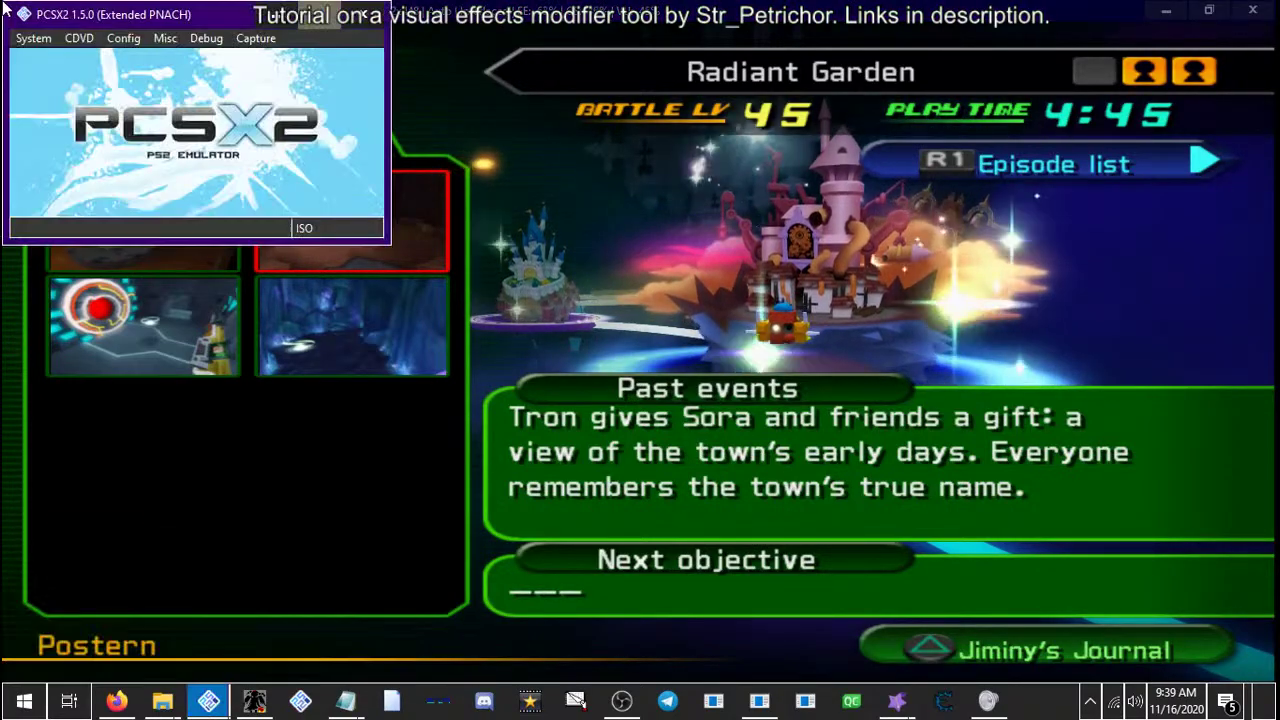
click(33, 38)
mouse_move(202, 171)
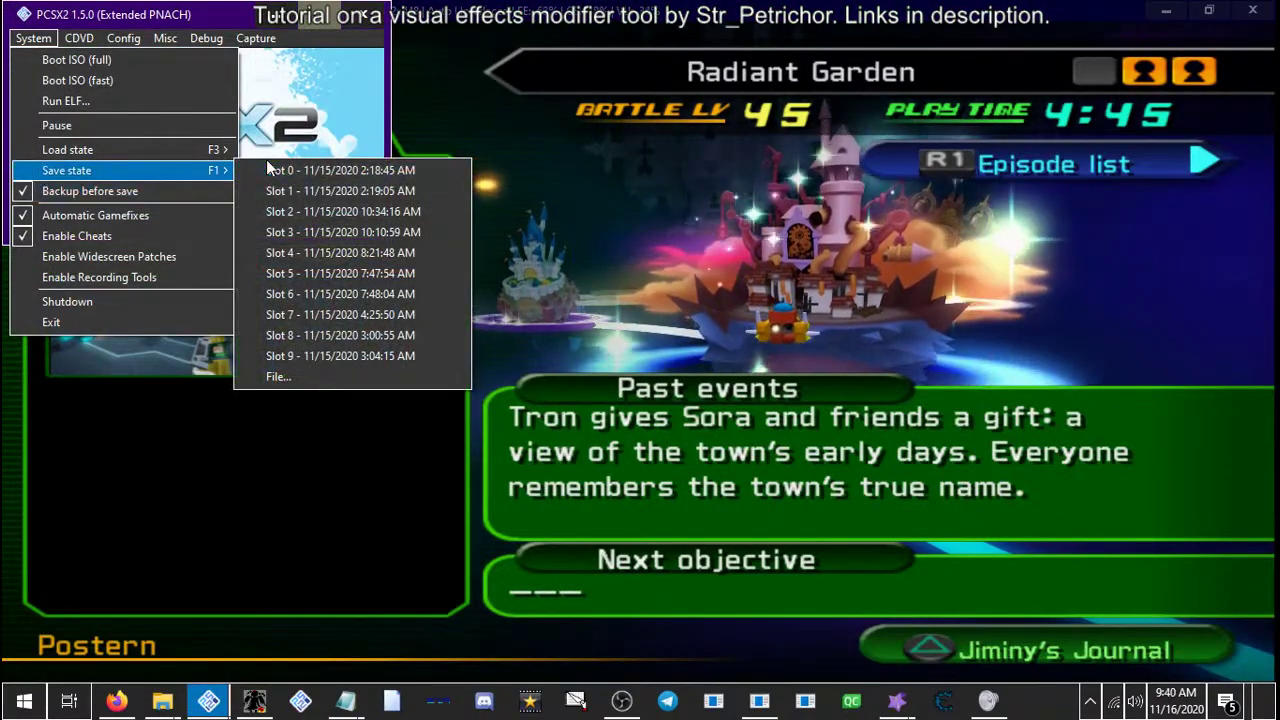
click(266, 170)
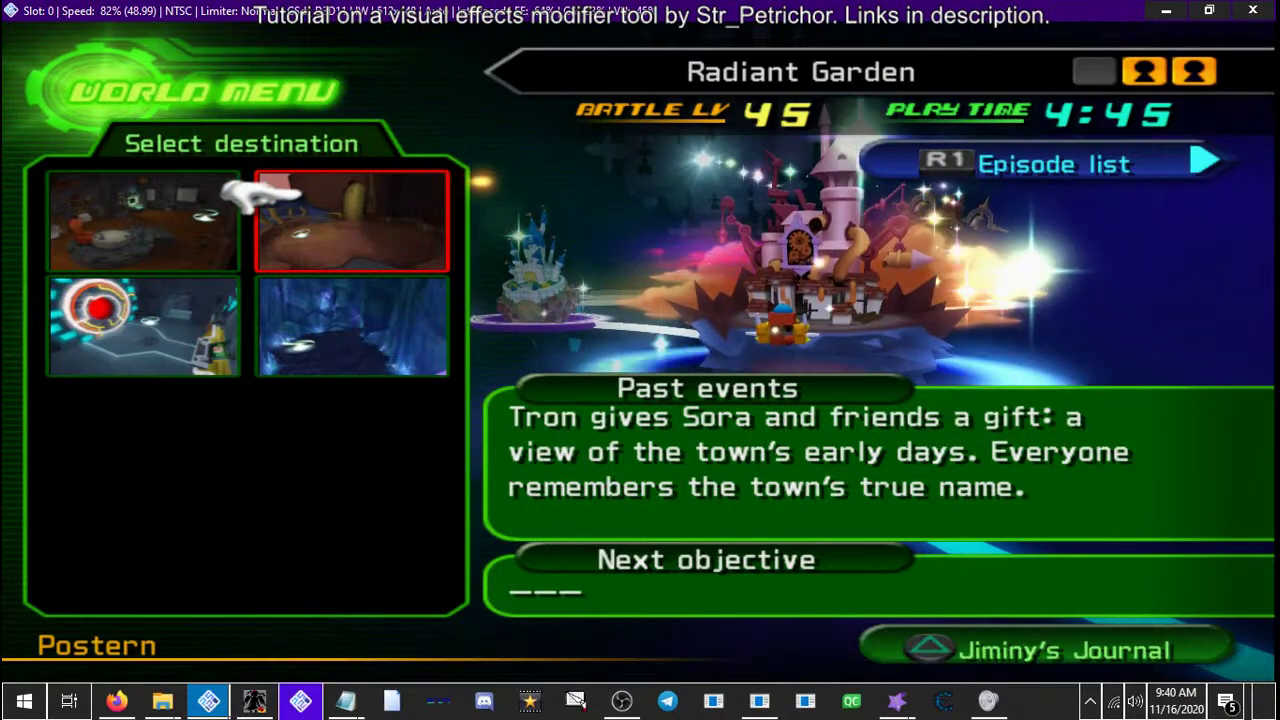
Apply the three listed codes in the PS2 cheat tool and return to the game
click(254, 701)
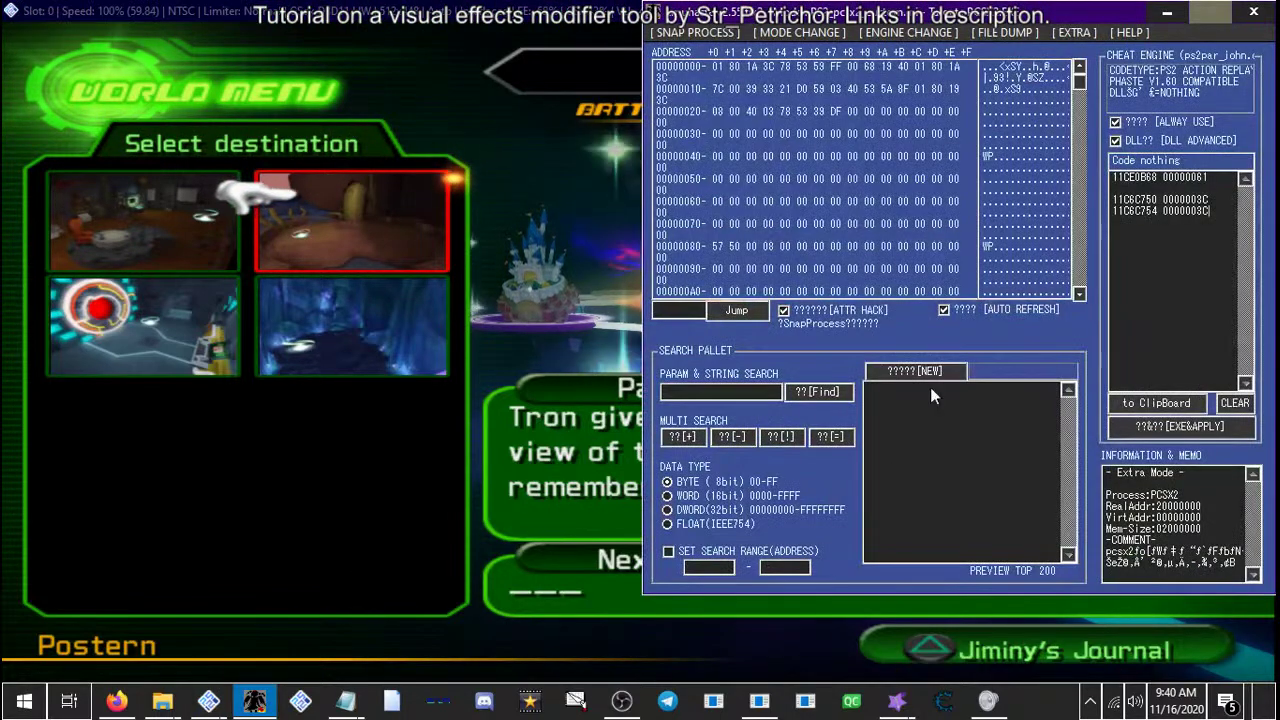
click(1180, 426)
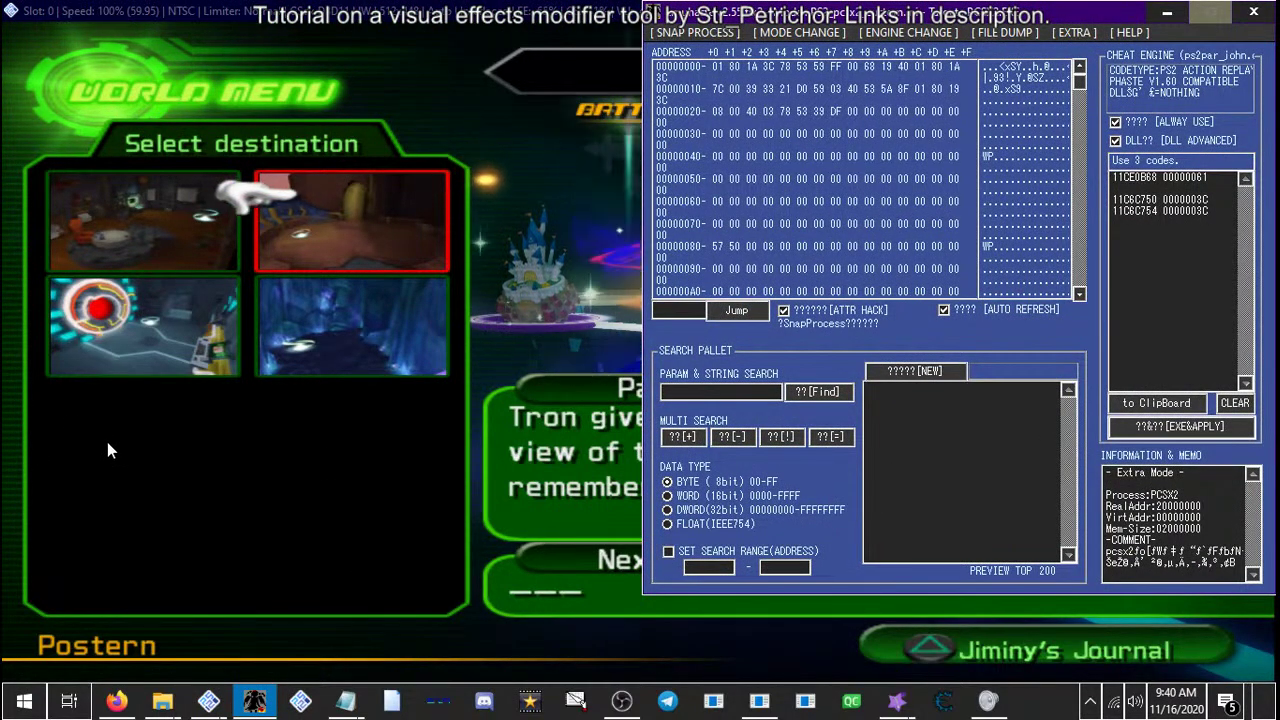
key(alt+Tab)
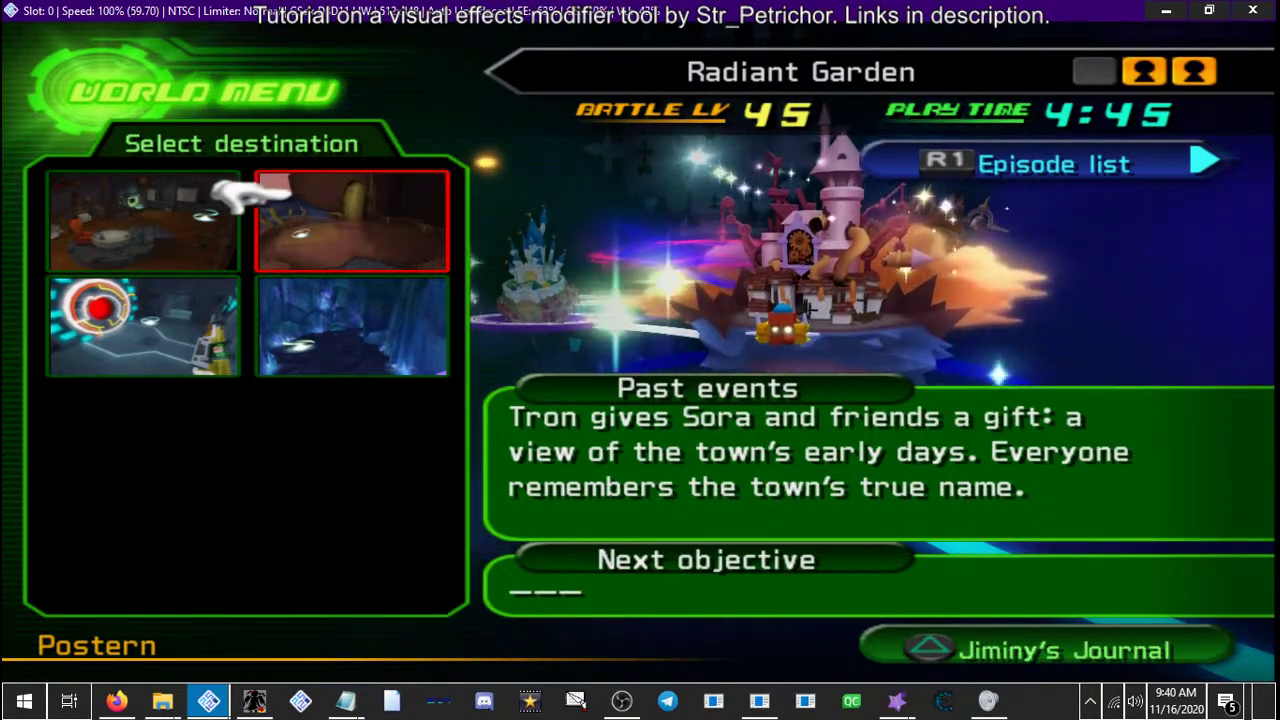
Enter Postern from the World Map, check the codes in the PS2 cheat tool and return to the game
key(BackSpace)
click(254, 701)
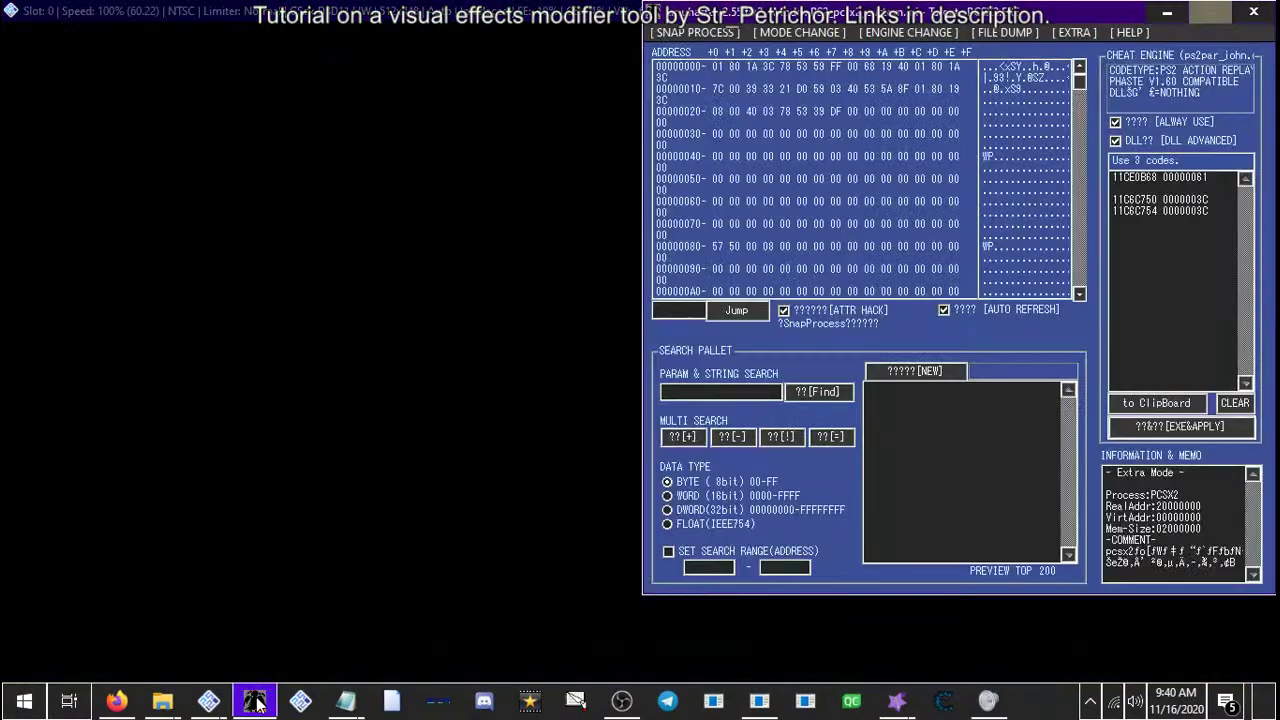
click(443, 363)
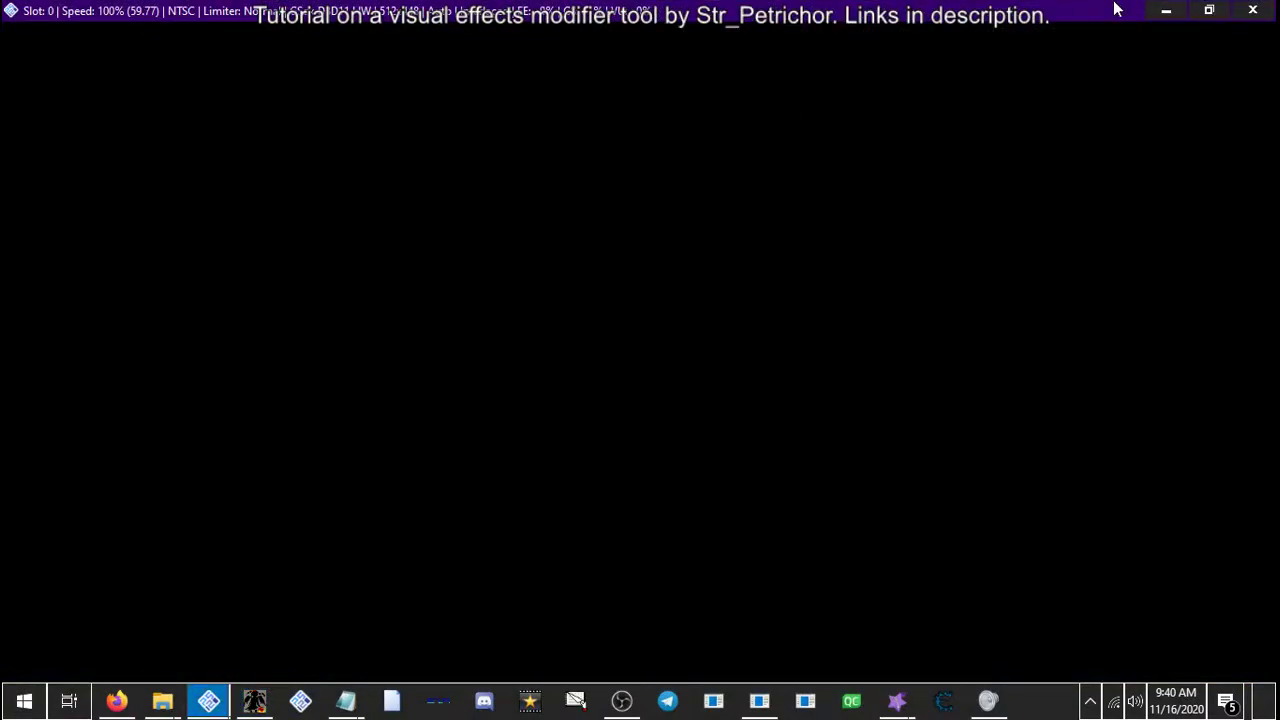
click(1209, 9)
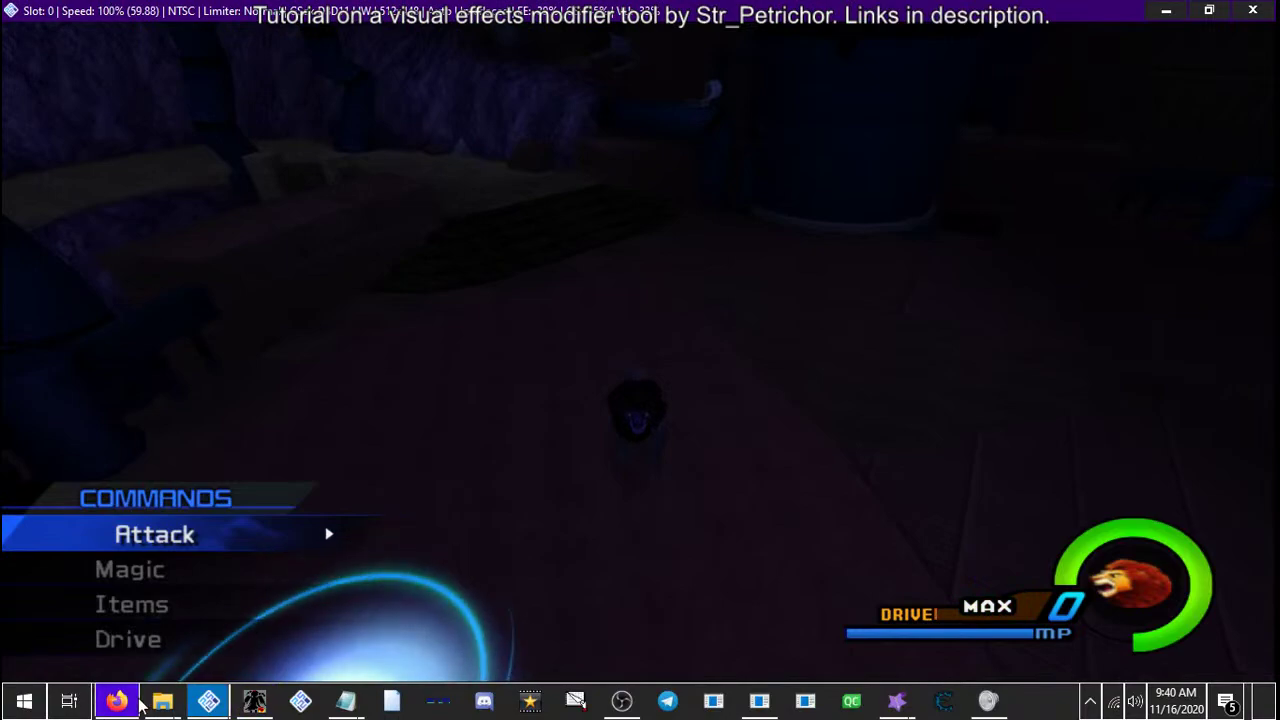
Save the emulator state to Slot 1 and restore the game window from its maximized size
click(209, 700)
click(30, 40)
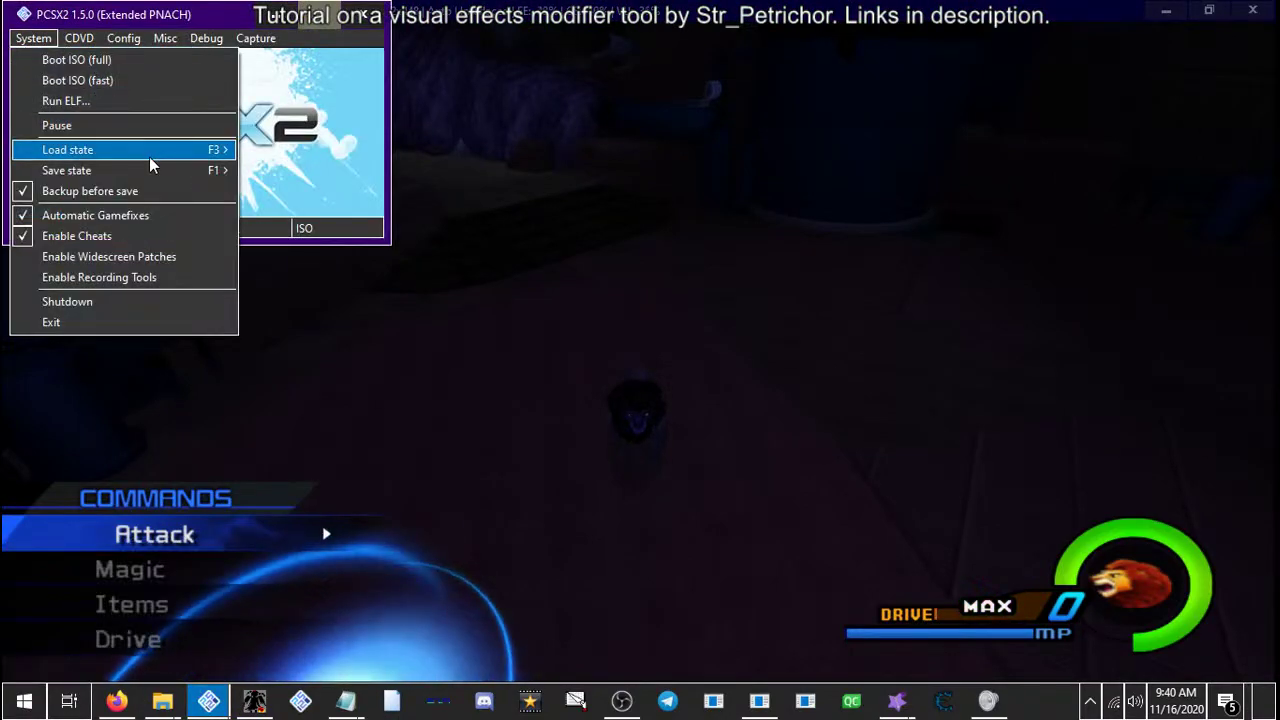
mouse_move(90, 170)
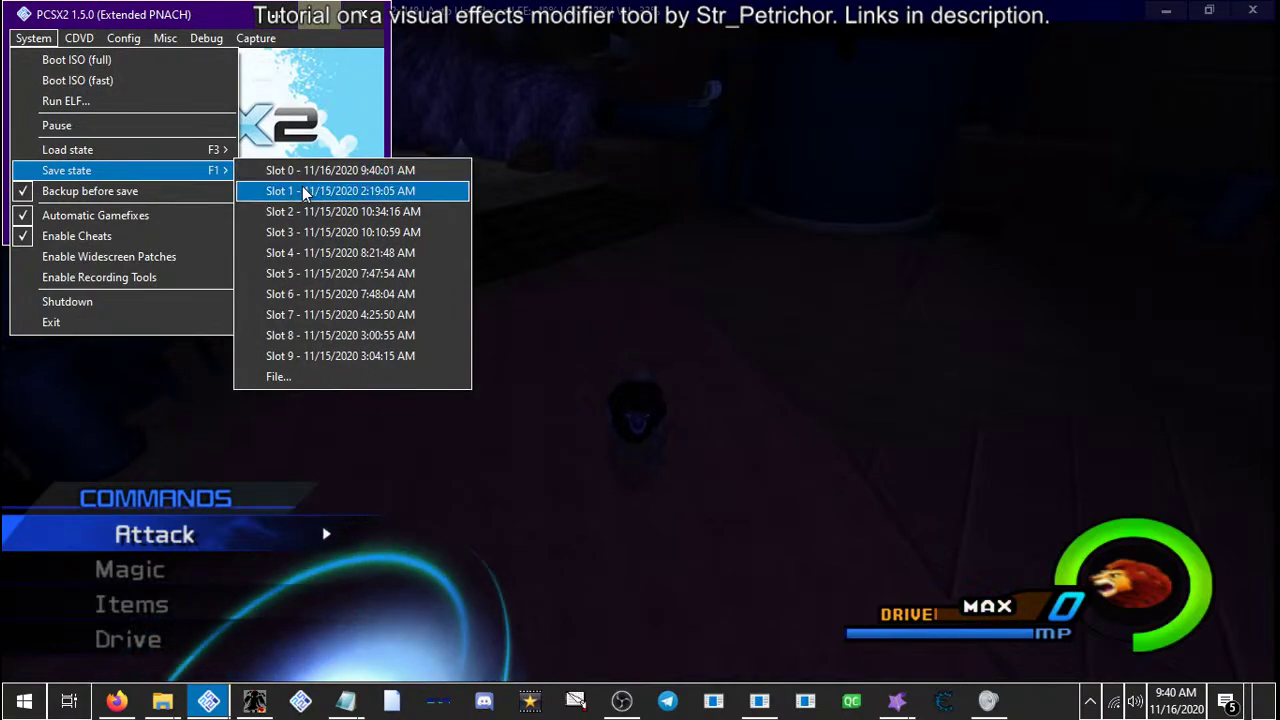
click(305, 190)
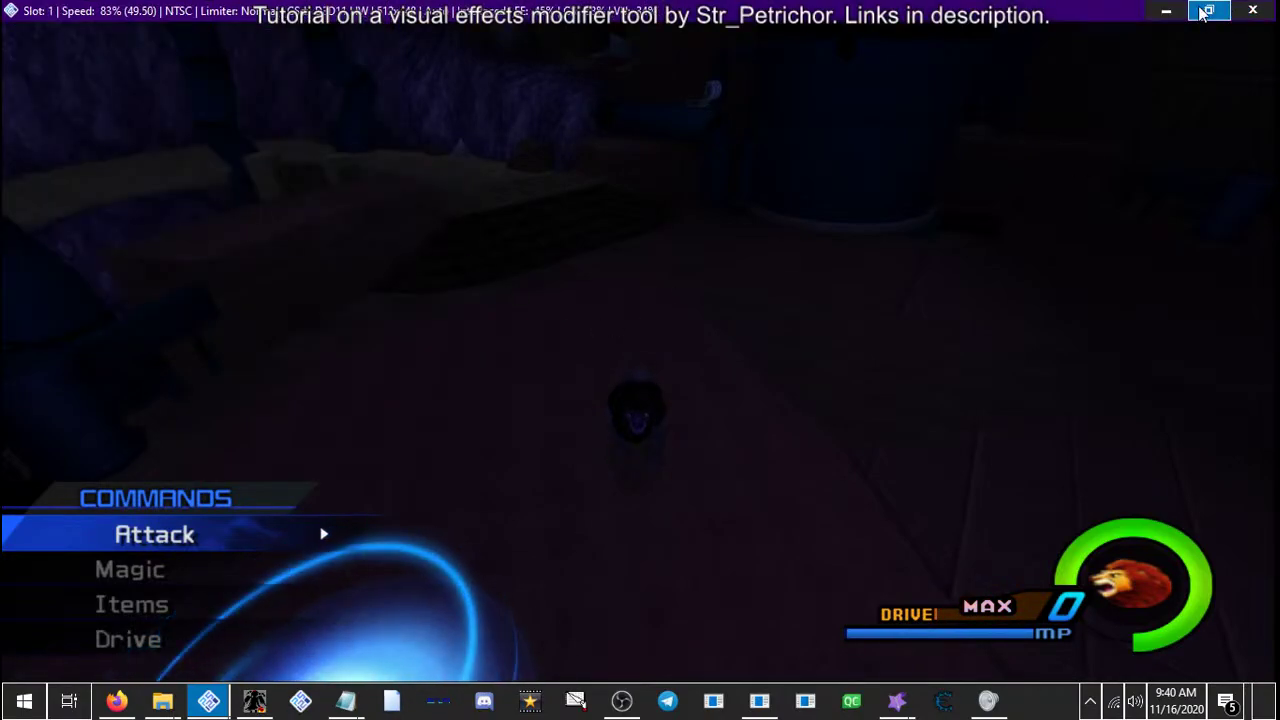
click(1209, 10)
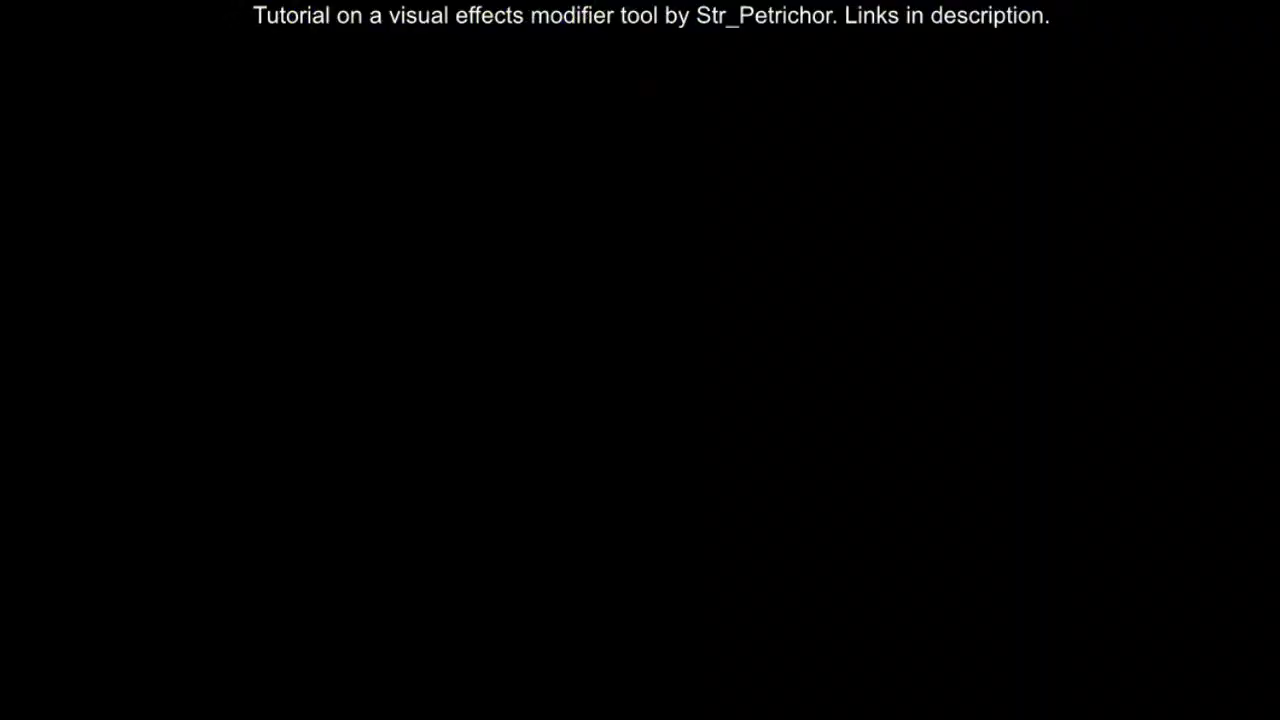
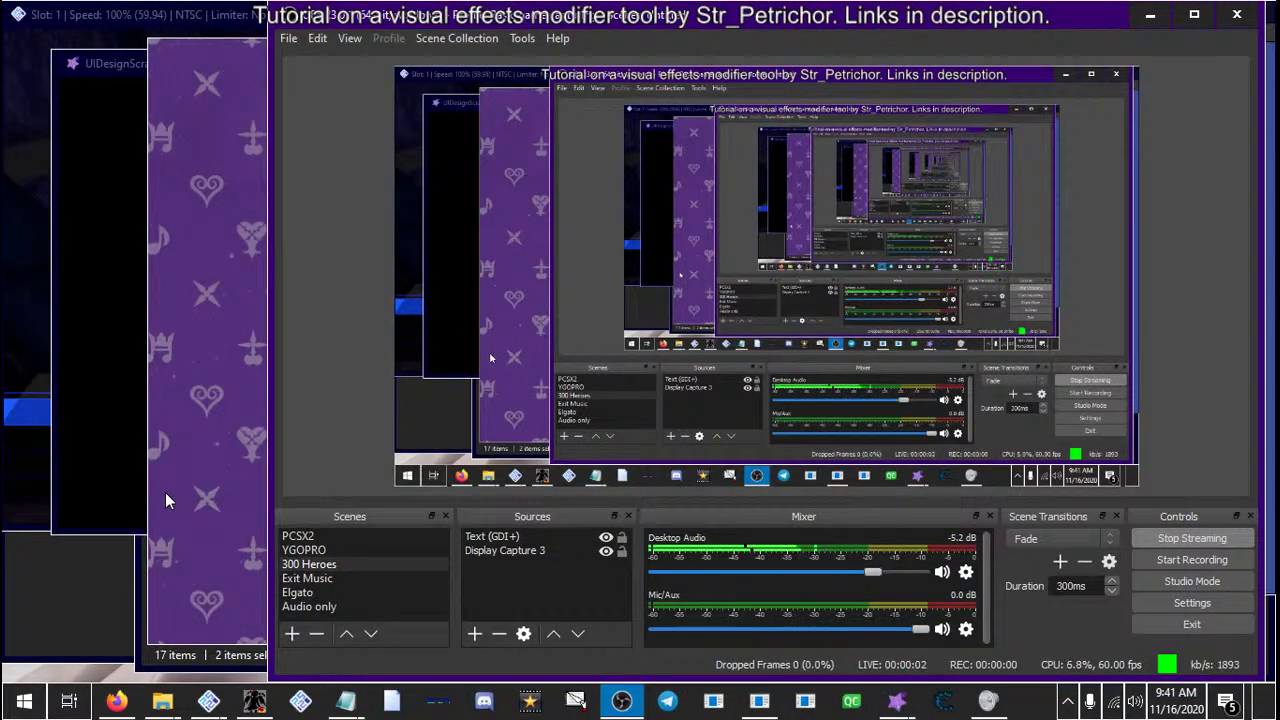
Switch to the KH2FM effect tool, launch the Effect Editor from the Effect Toolkit and dismiss the notice
click(233, 465)
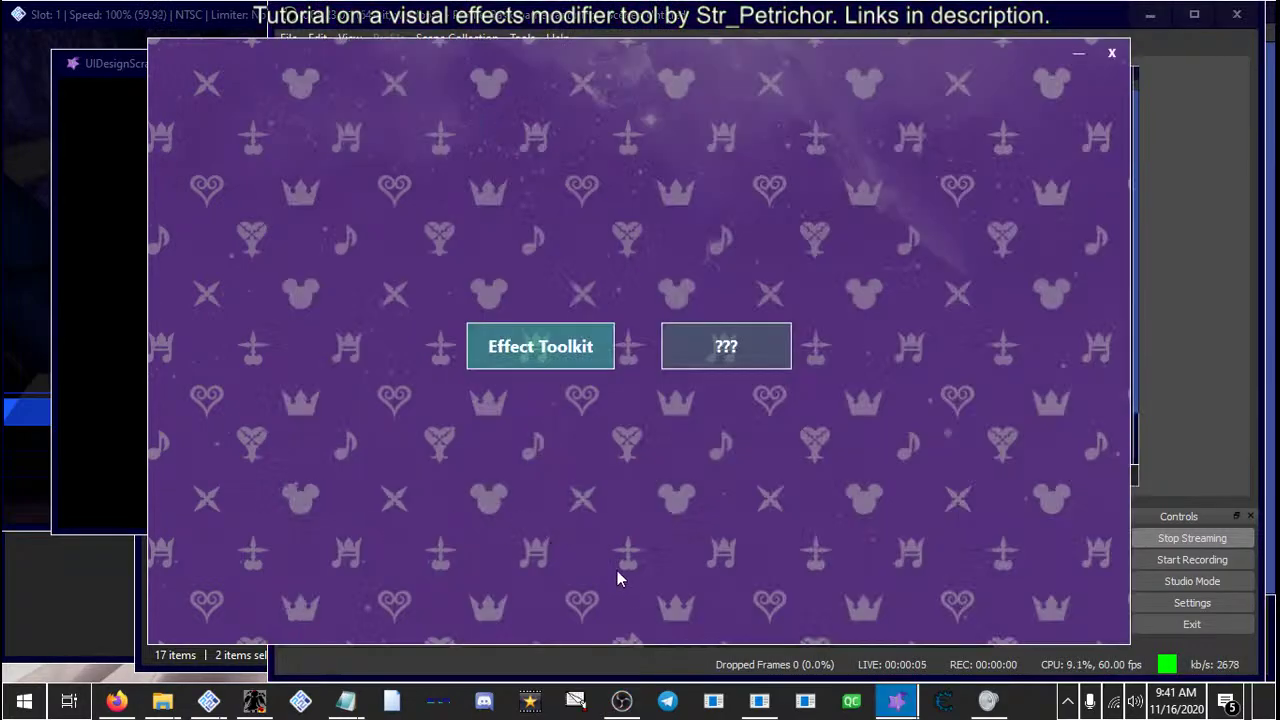
click(620, 703)
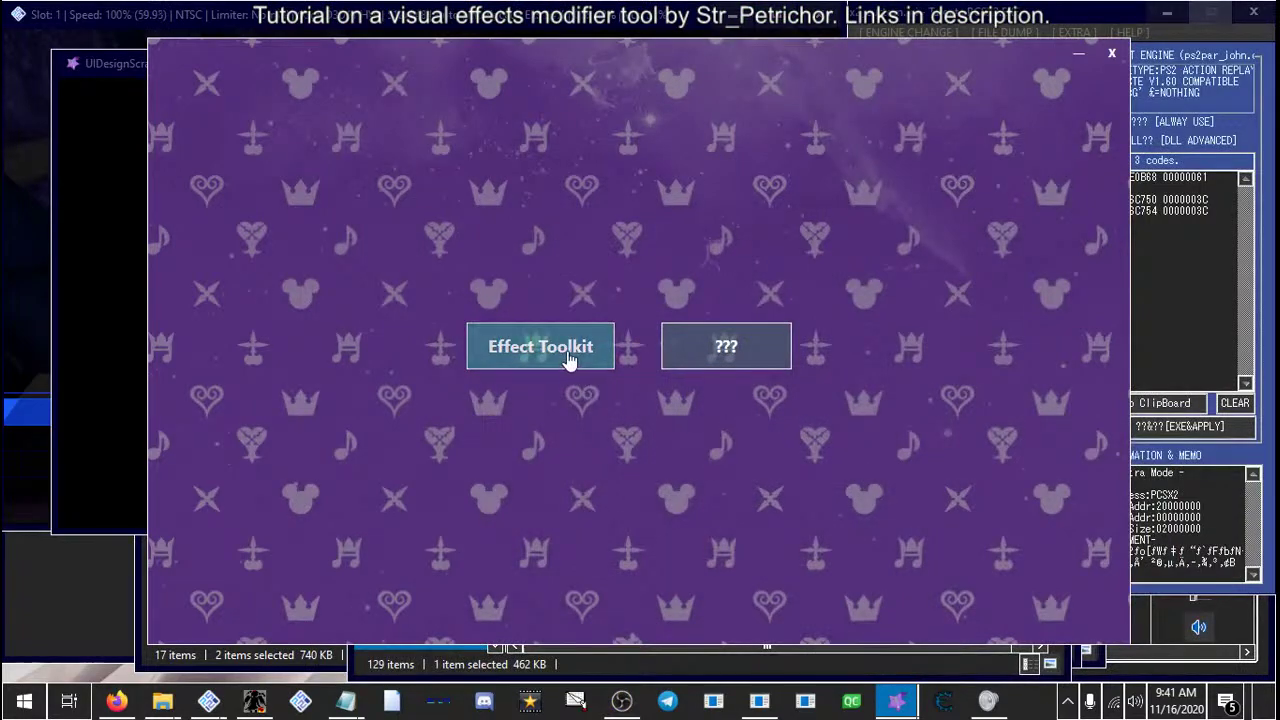
click(516, 322)
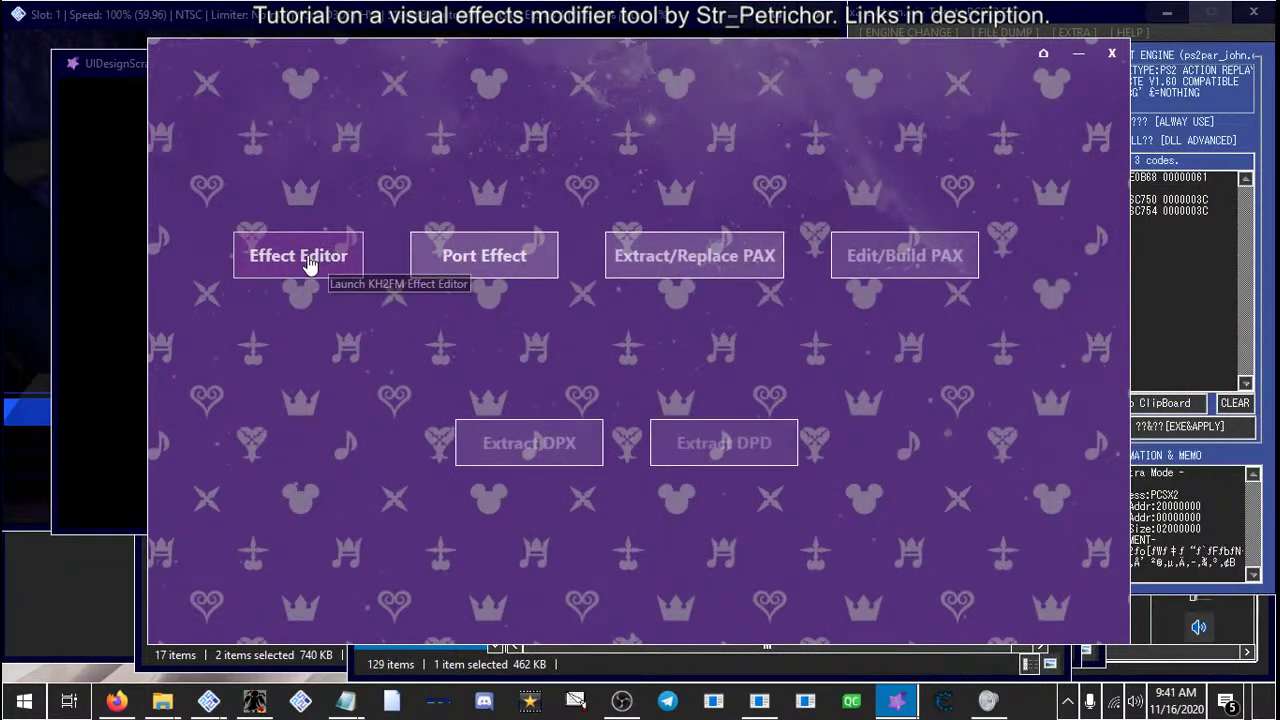
click(308, 260)
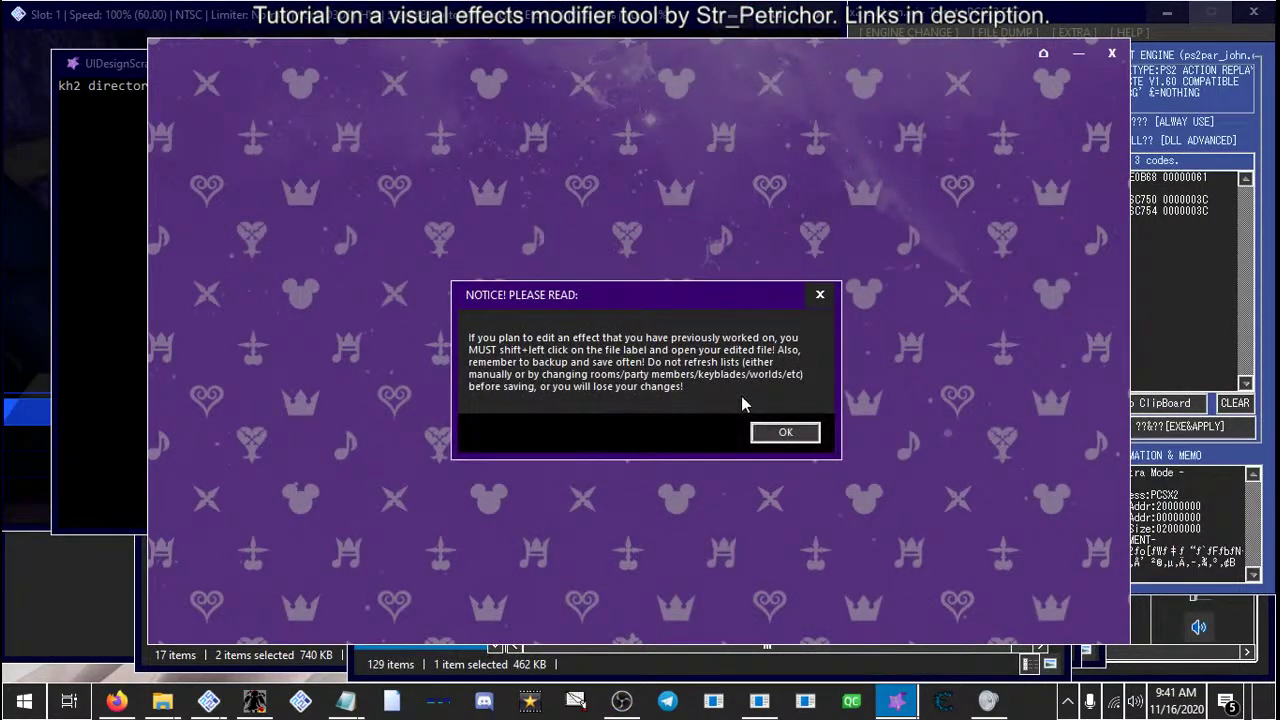
click(782, 431)
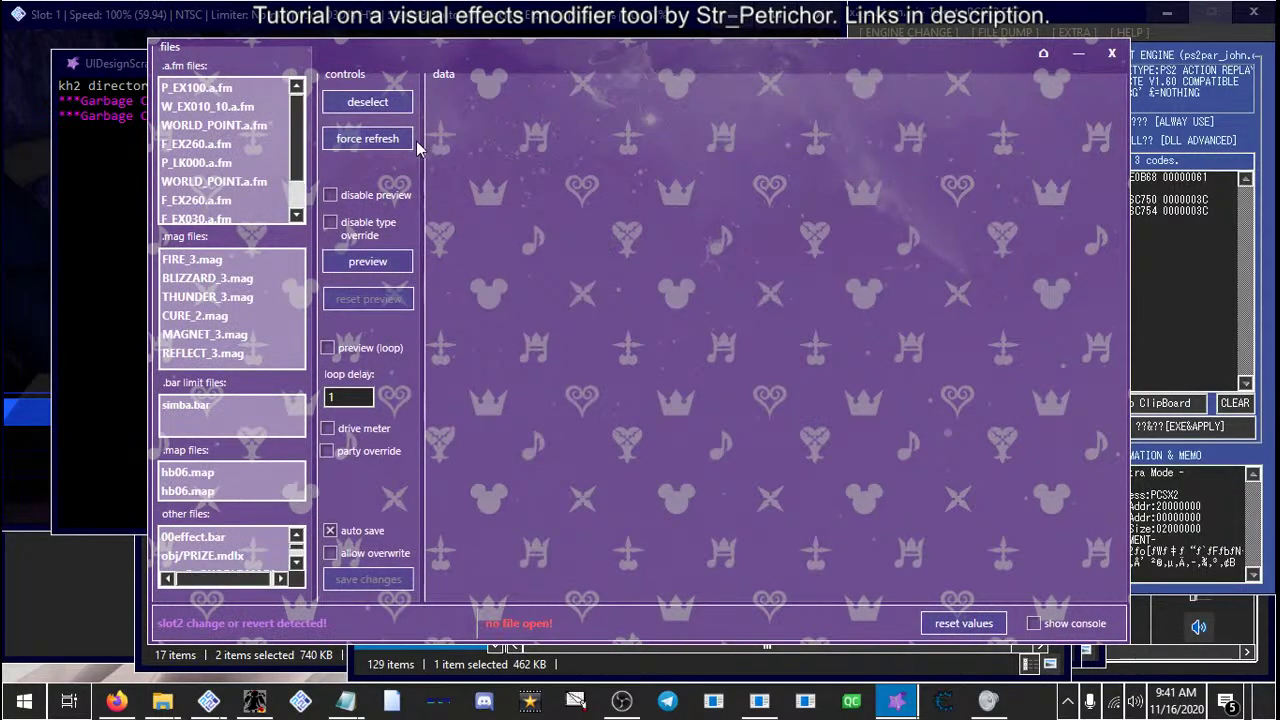
Arrange the game window and the effect editor so that both the character and the editor data are in view
drag(422, 24, 300, 8)
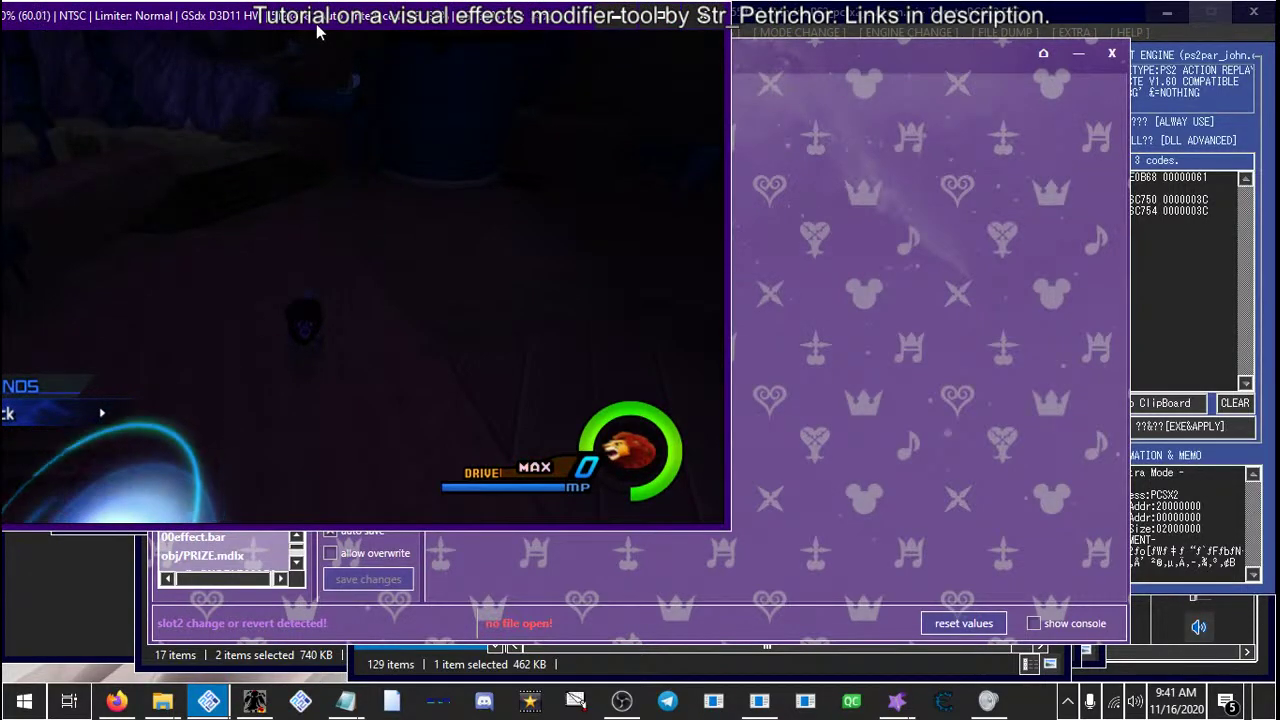
drag(316, 32, 259, 26)
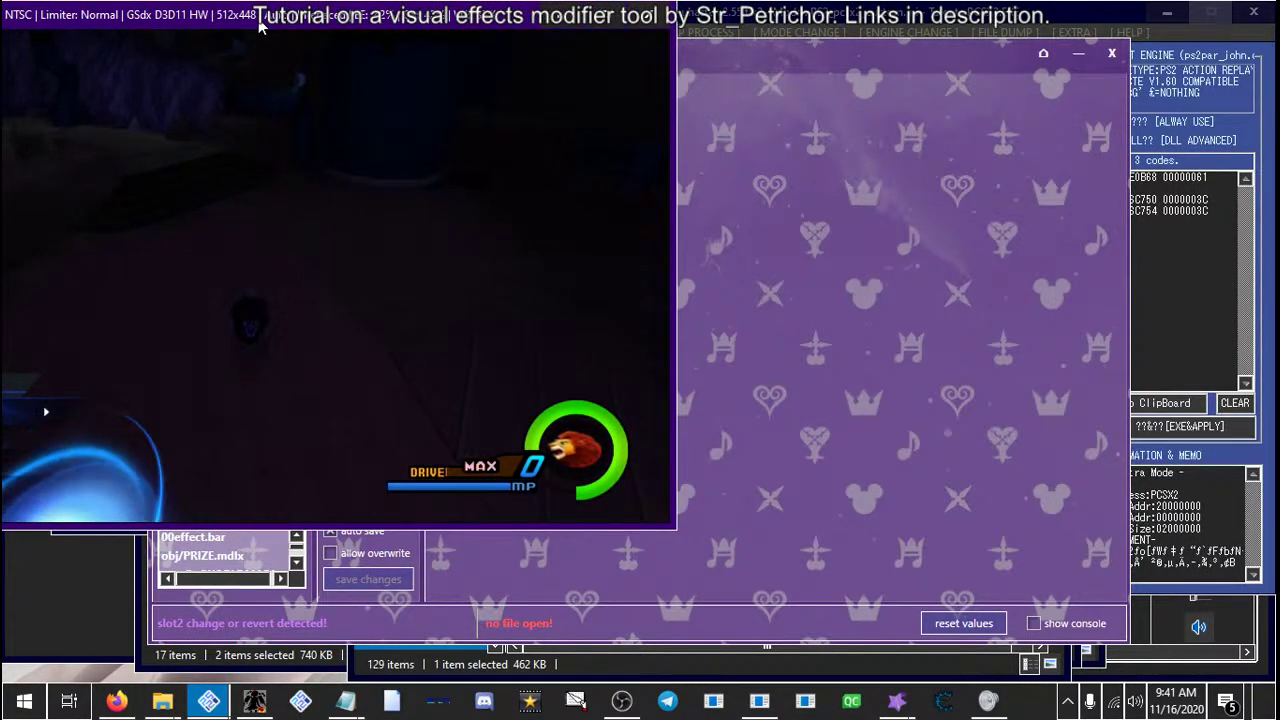
drag(730, 47, 920, 16)
Enable party override and disable type override, and load P_LK000.a.fm in the effect editor
click(359, 126)
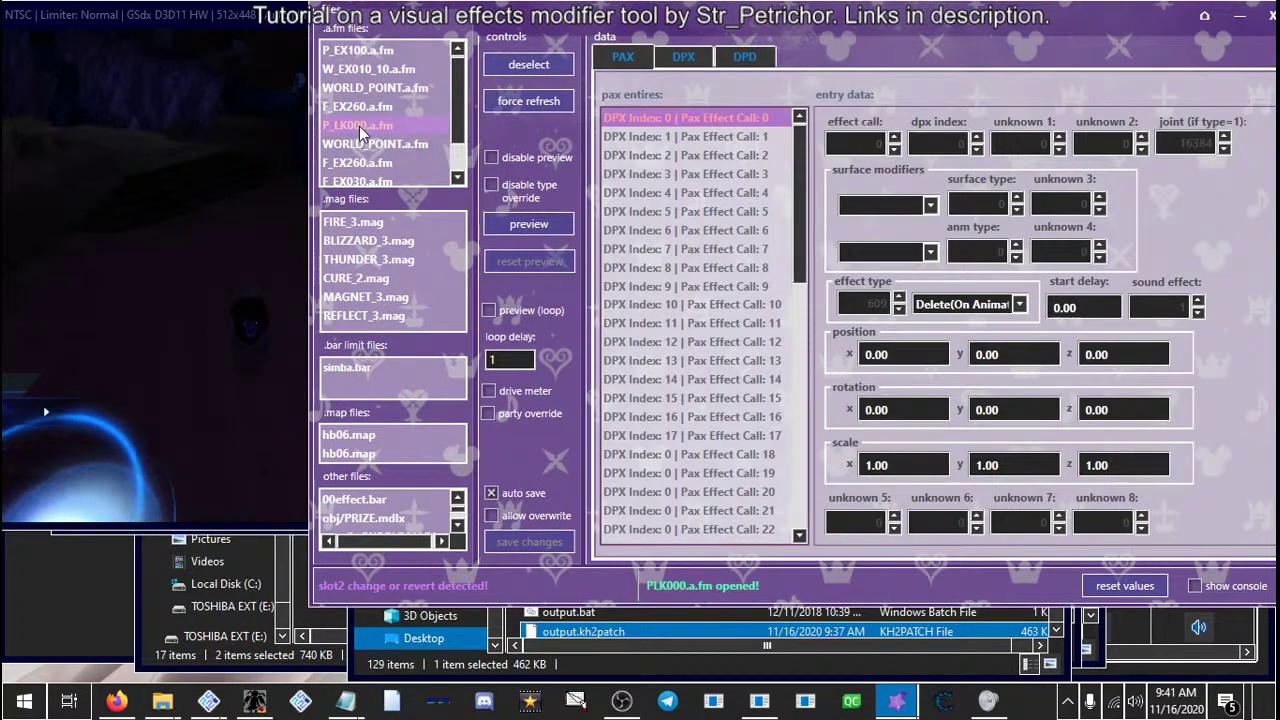
click(489, 413)
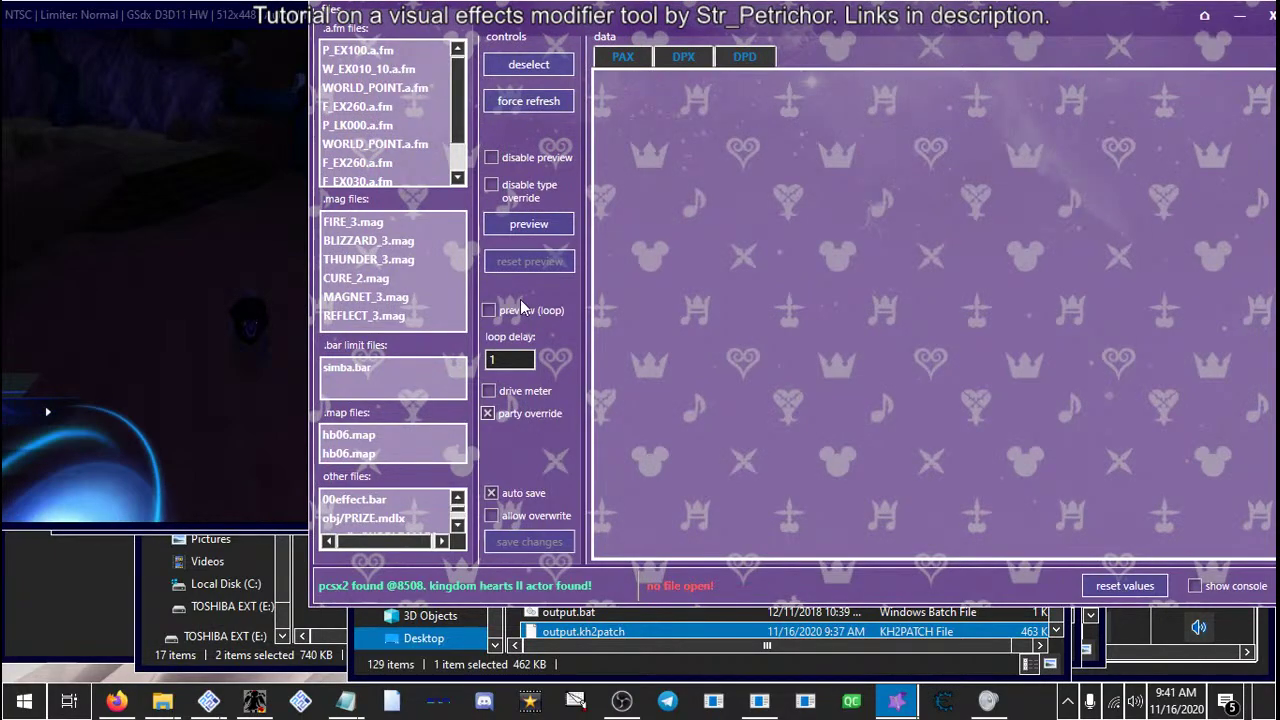
click(491, 184)
click(382, 126)
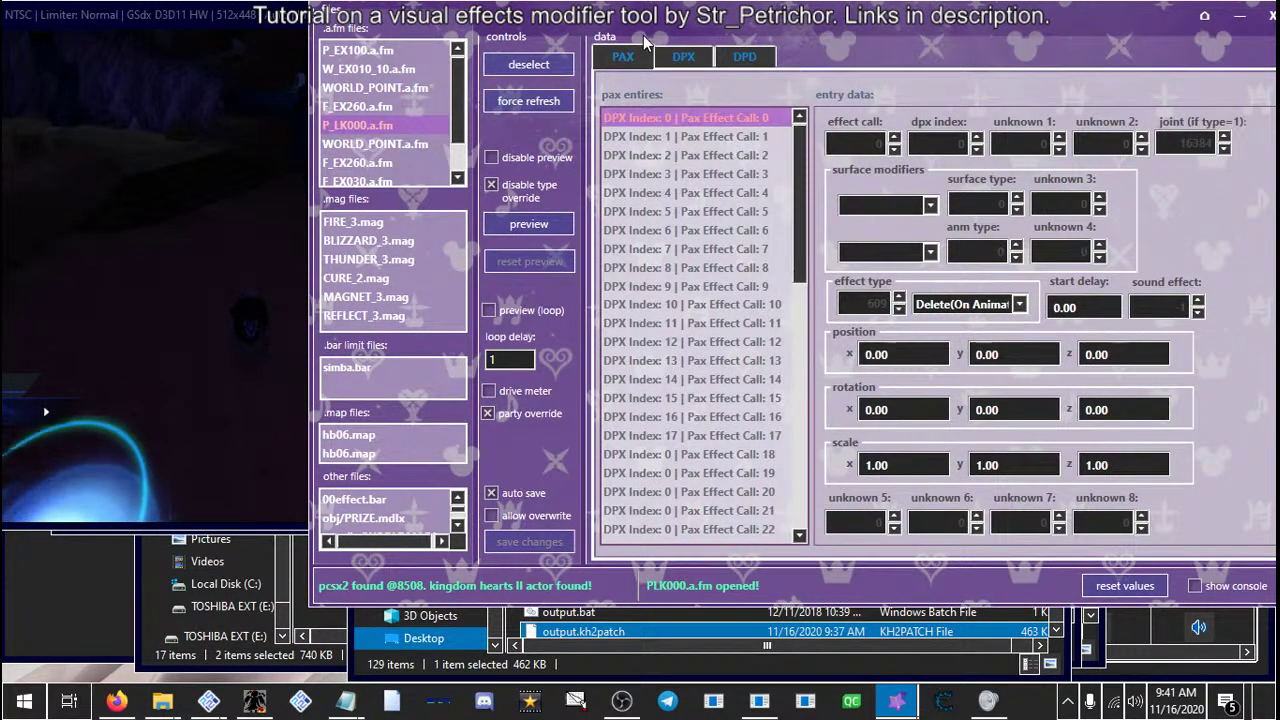
drag(678, 17, 713, 17)
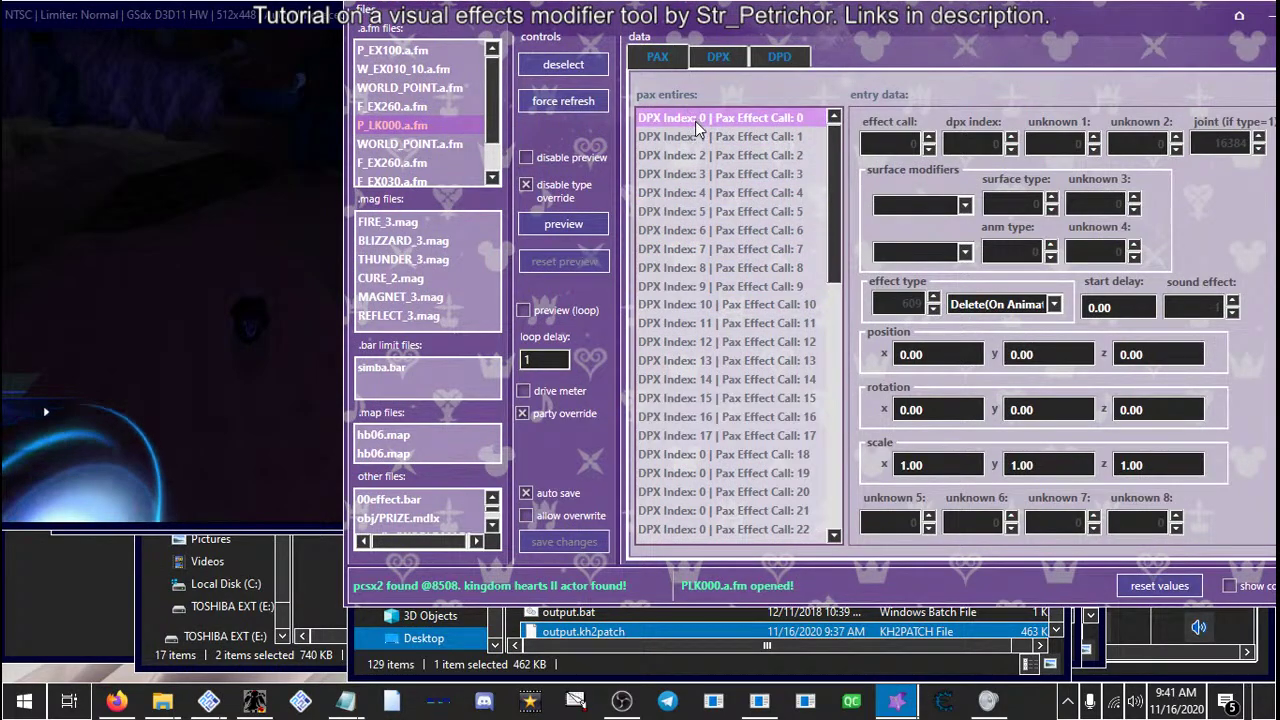
Look through the list of PAX entries in P_LK000.a.fm, including effect call 17 and the calls after it
click(722, 435)
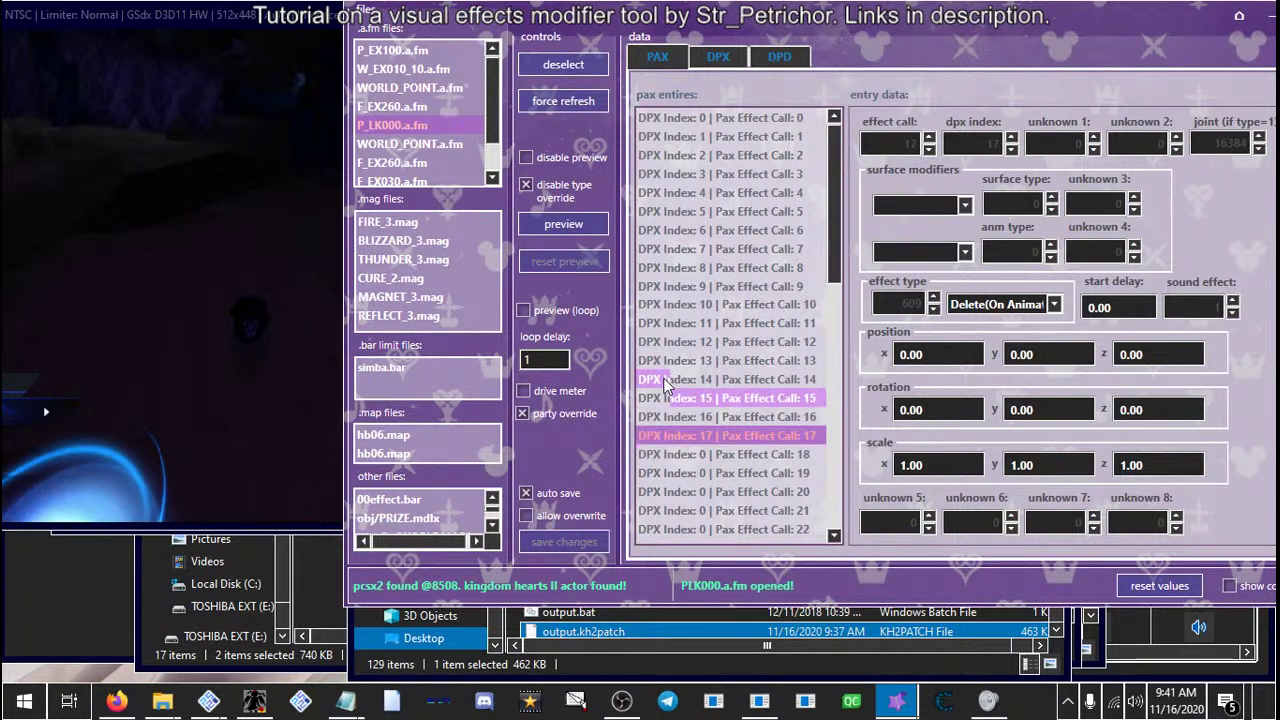
scroll(656, 330, down, 3)
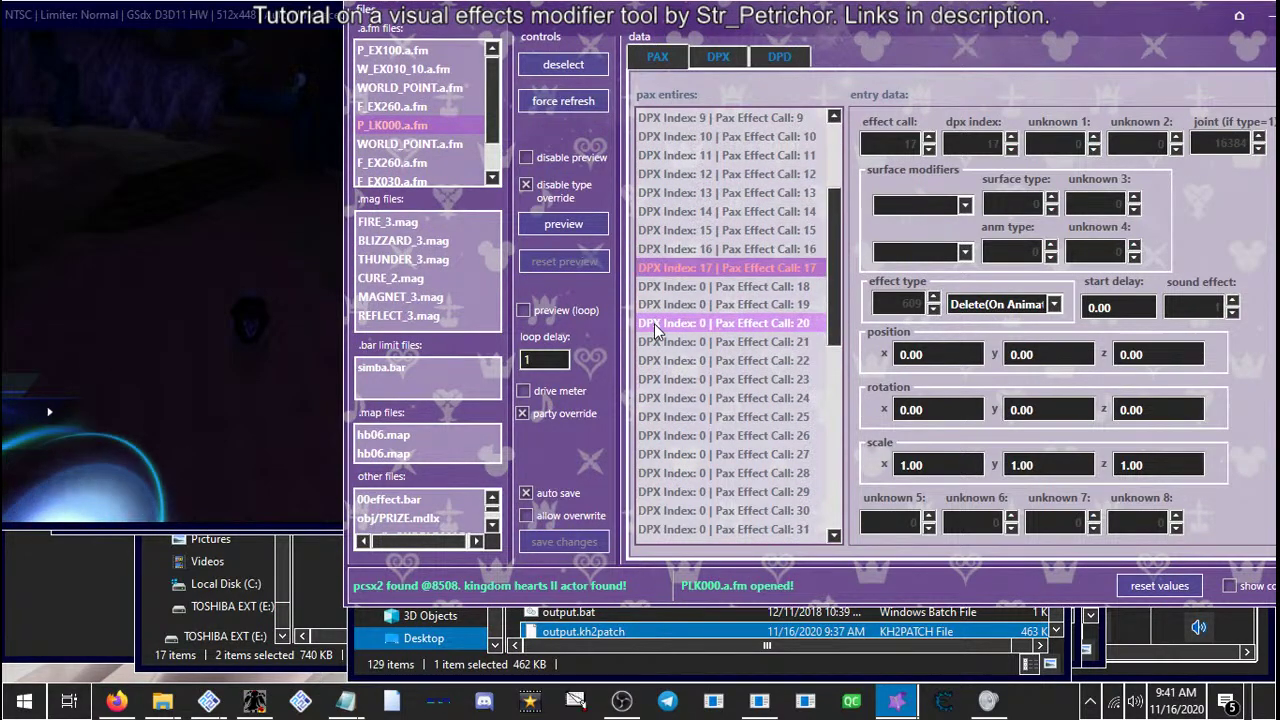
scroll(654, 323, down, 7)
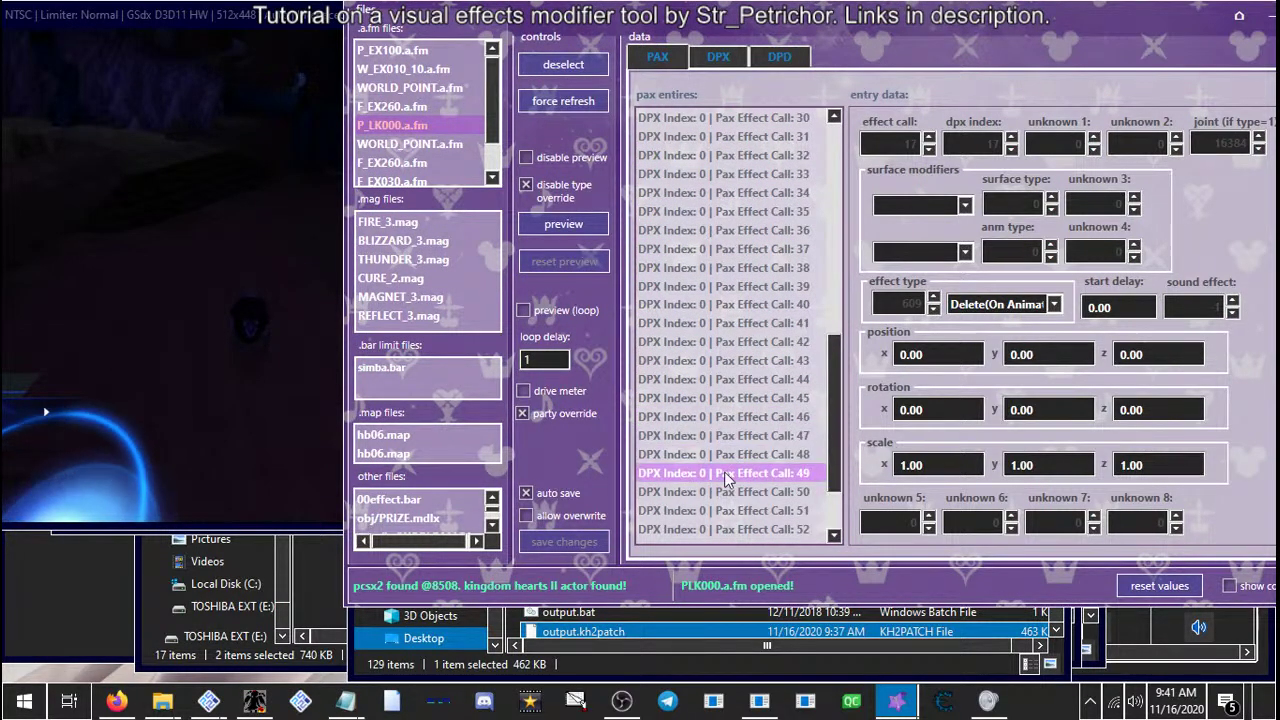
scroll(720, 452, up, 10)
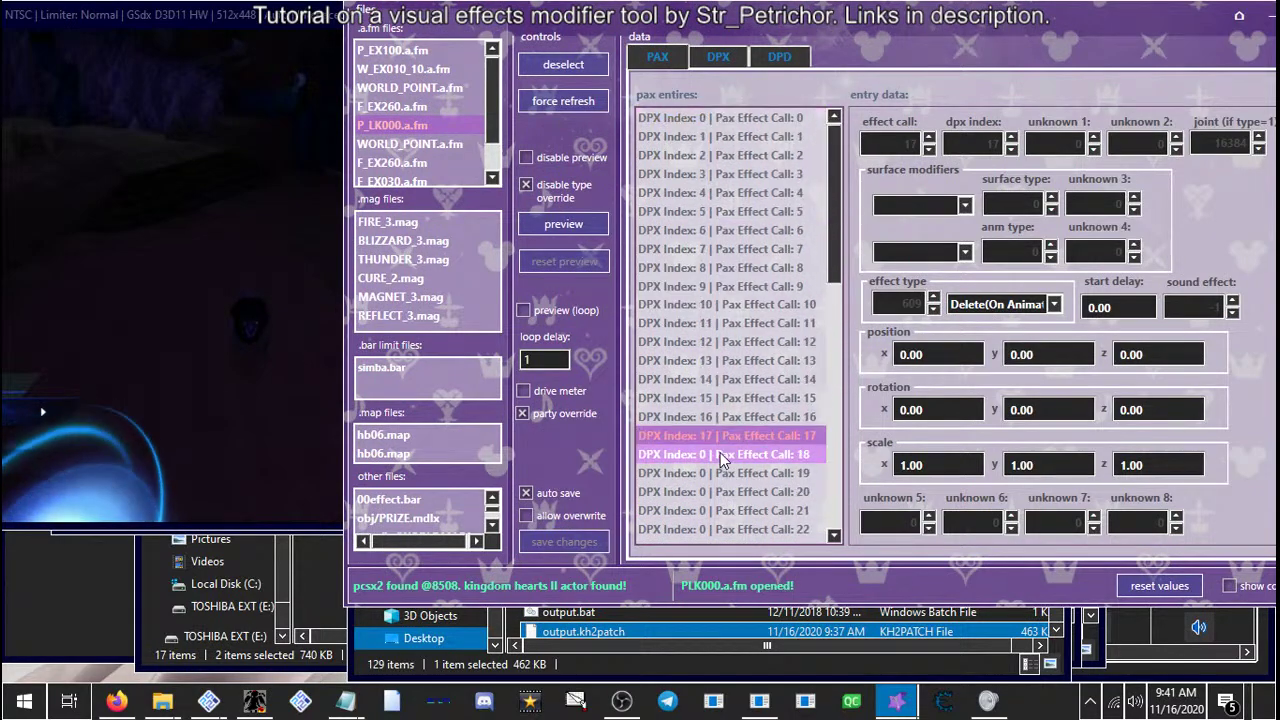
scroll(720, 452, down, 3)
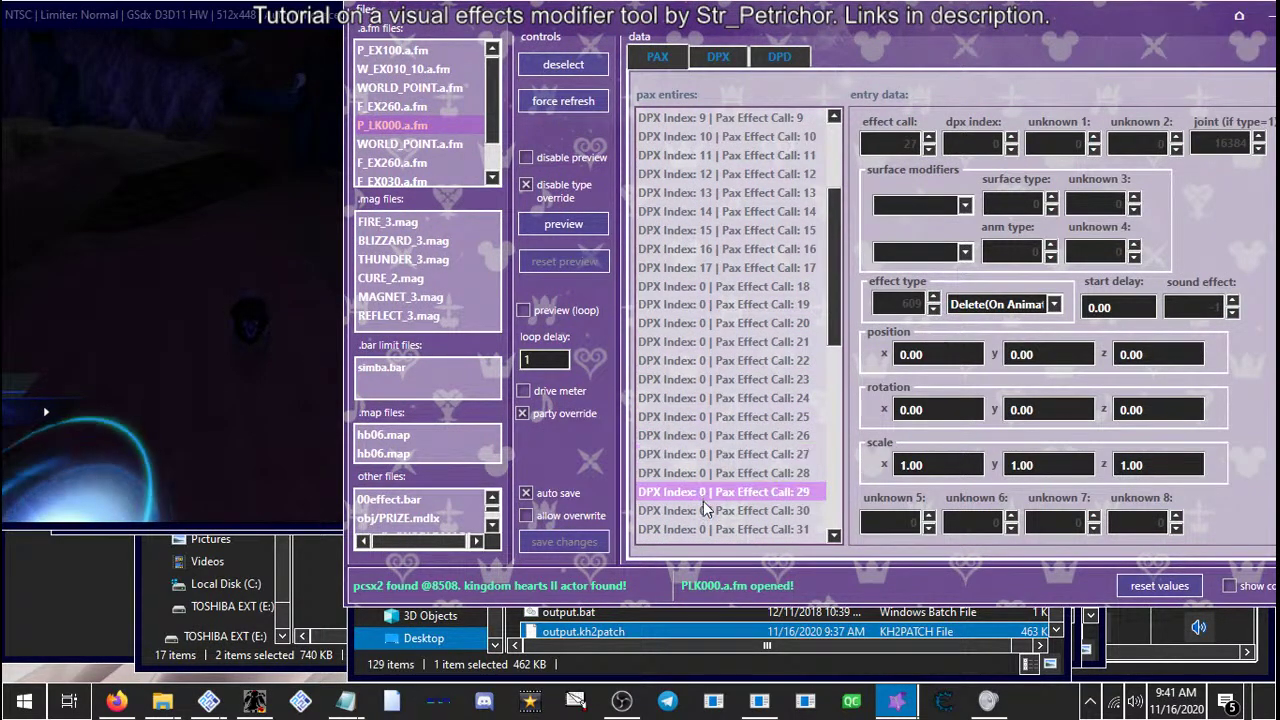
scroll(728, 402, up, 3)
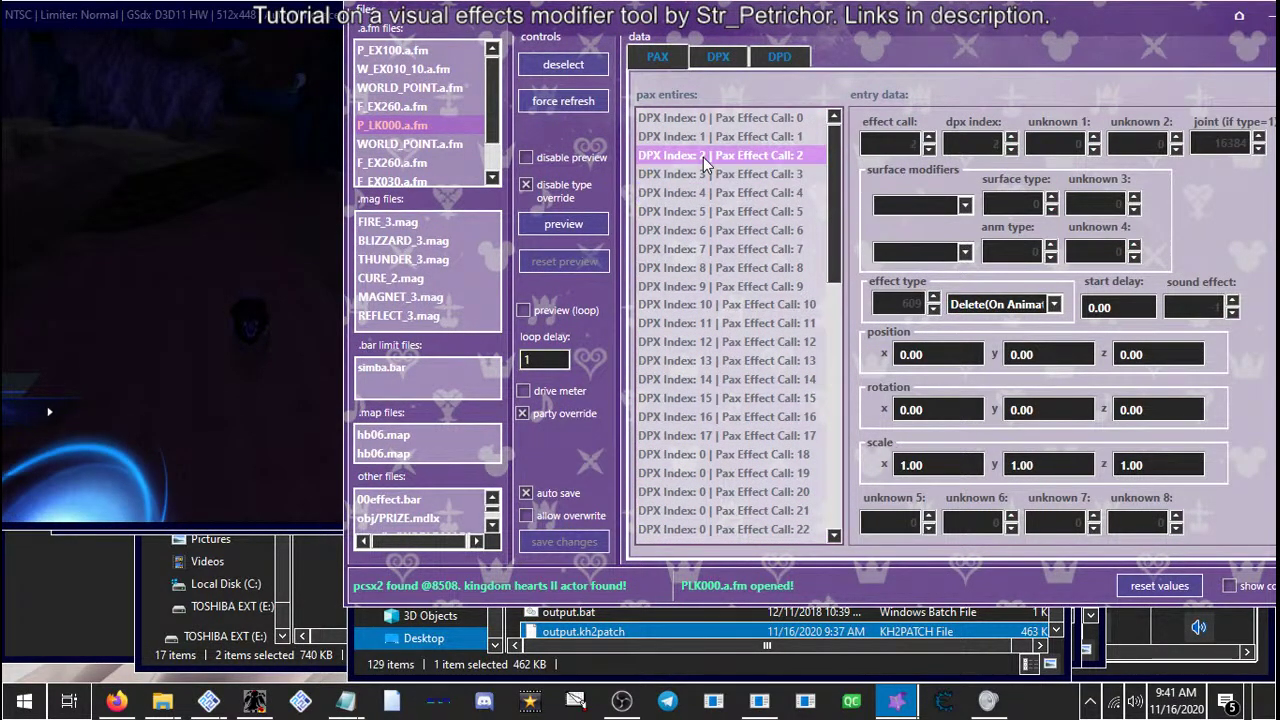
Examine the entry data of PAX effect calls 0 to 4 one after another
click(714, 118)
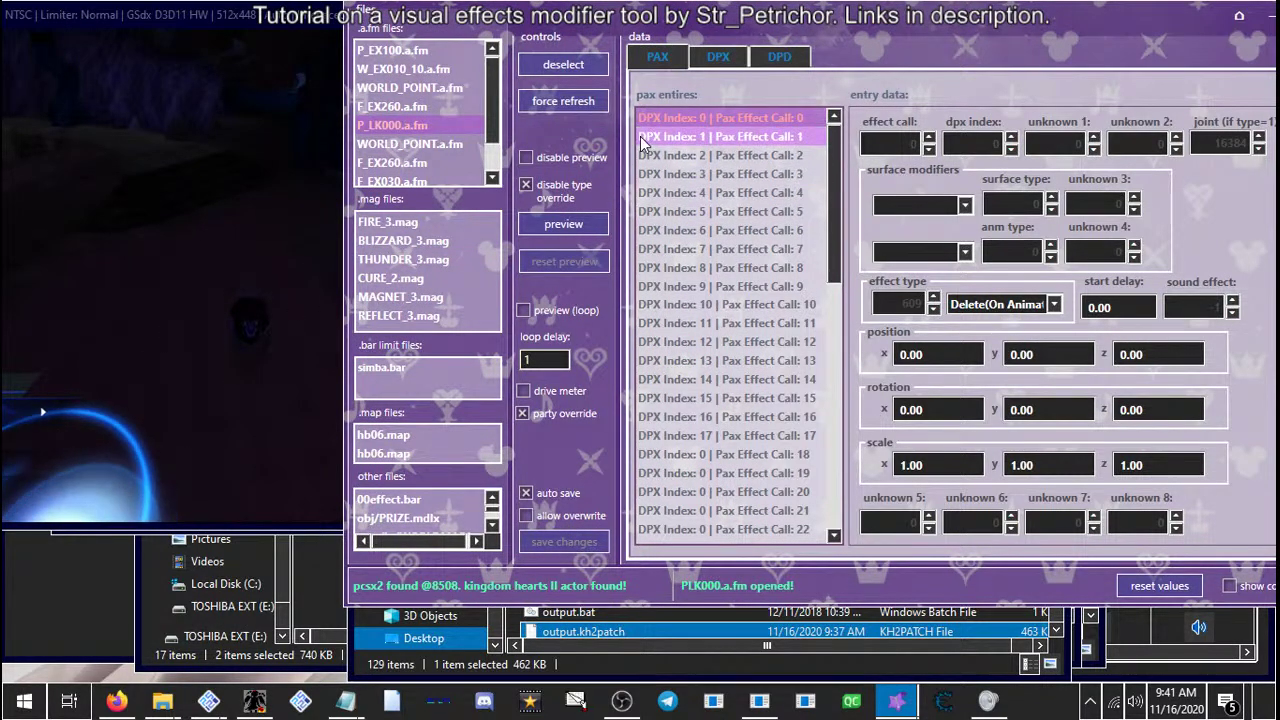
click(708, 141)
click(709, 155)
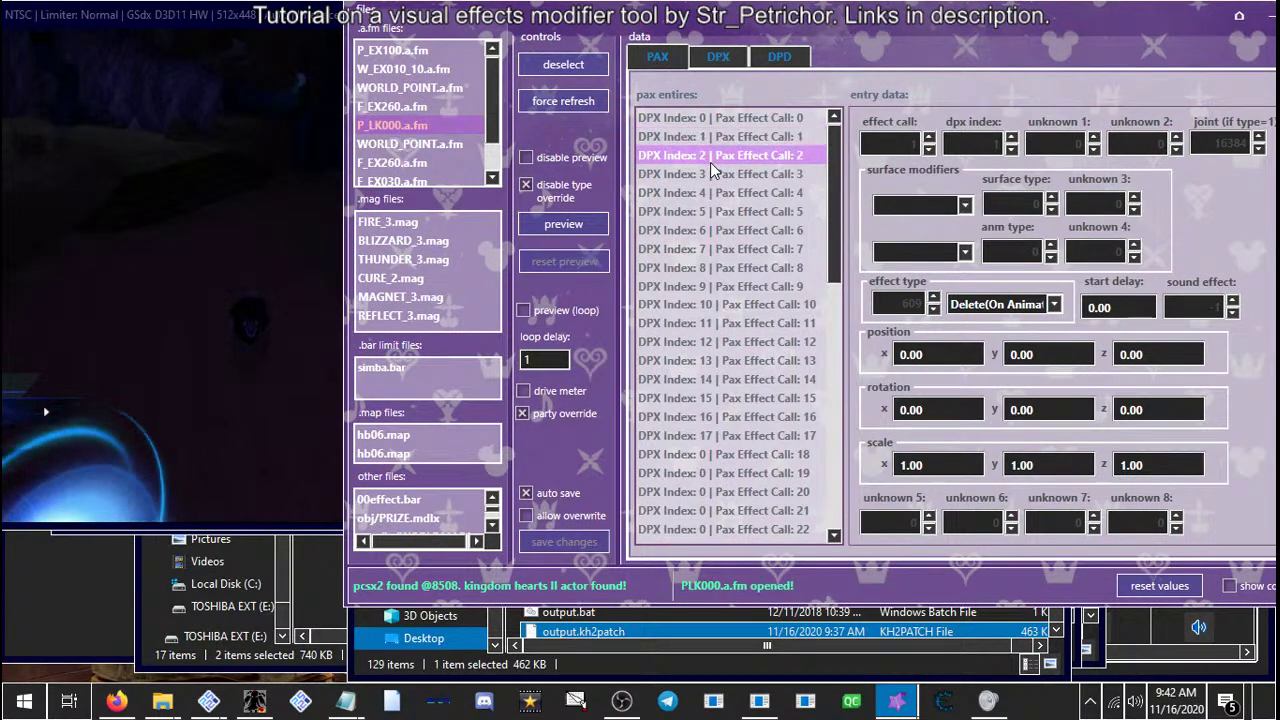
click(713, 174)
click(717, 193)
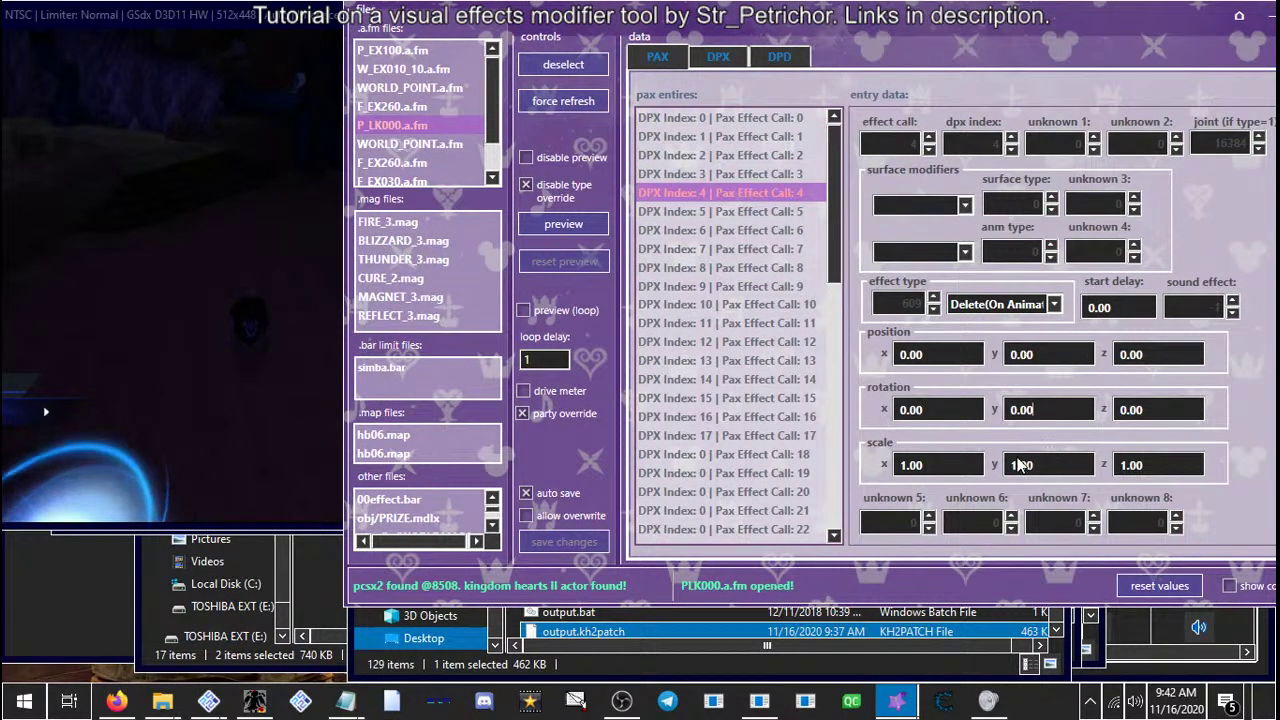
click(756, 172)
click(766, 136)
click(766, 120)
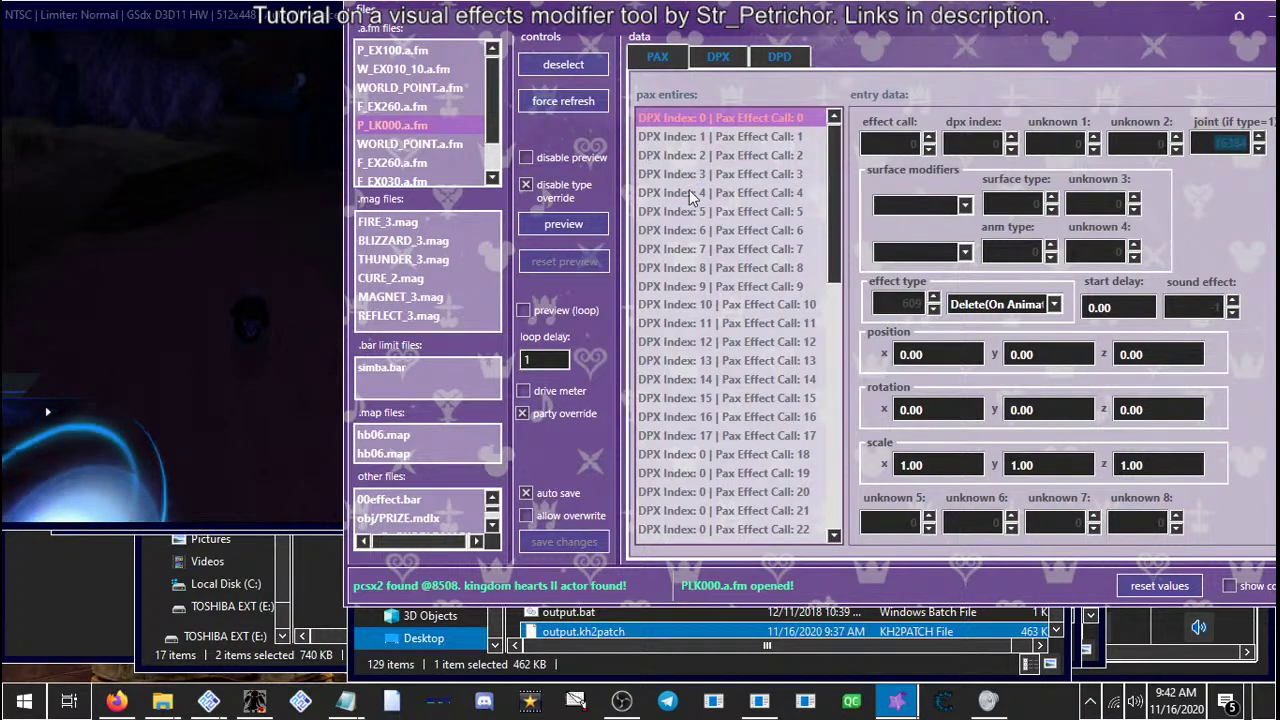
click(716, 138)
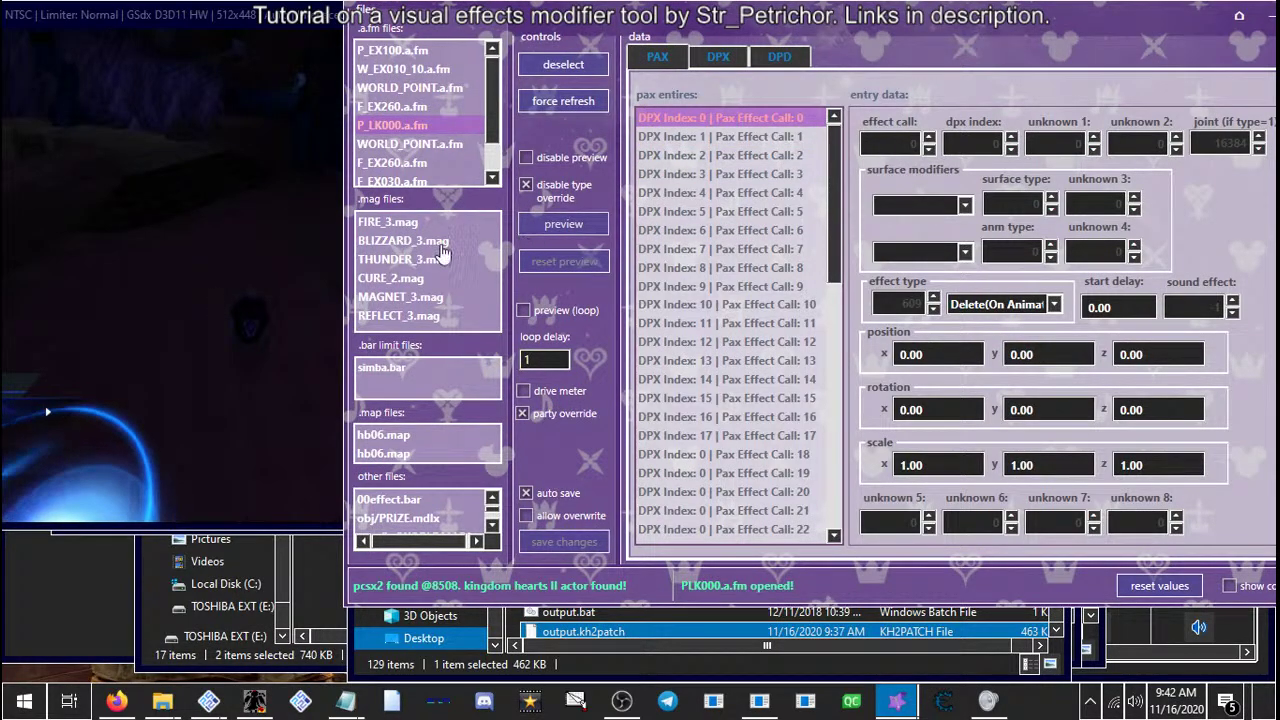
Adjust the character's view in the game and preview PAX effect call 0 of P_LK000.a.fm
click(196, 272)
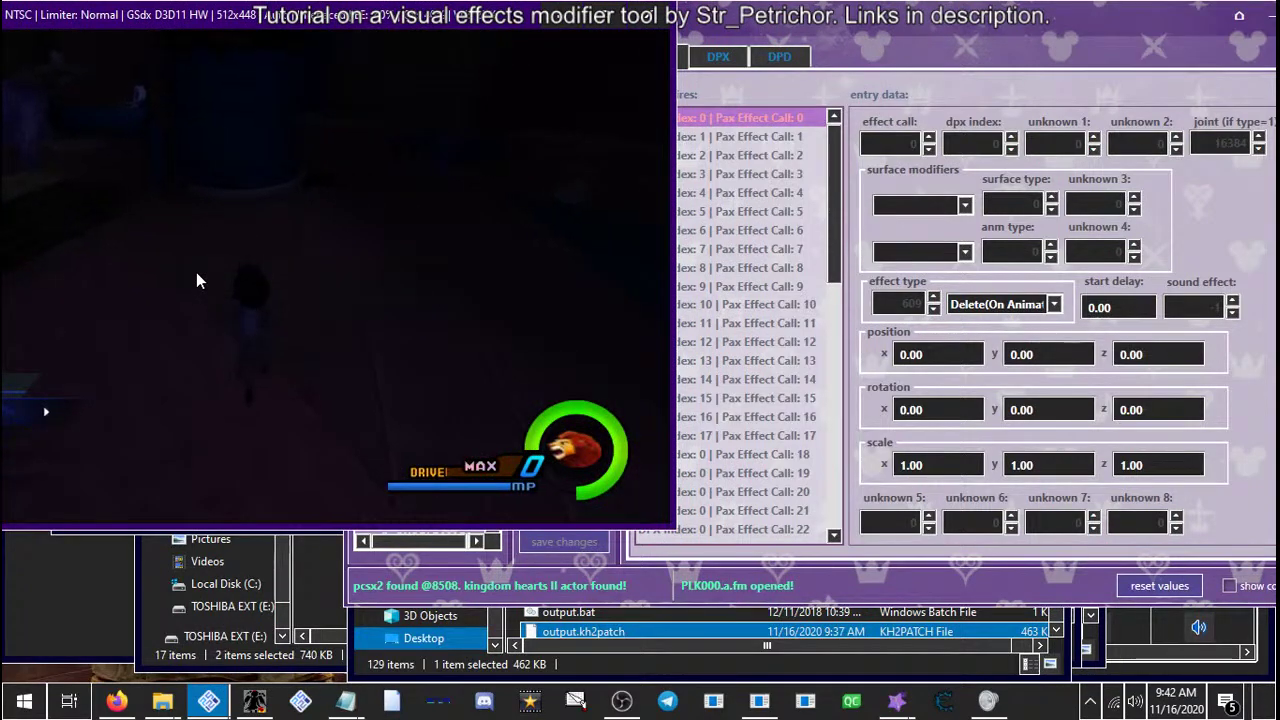
click(743, 142)
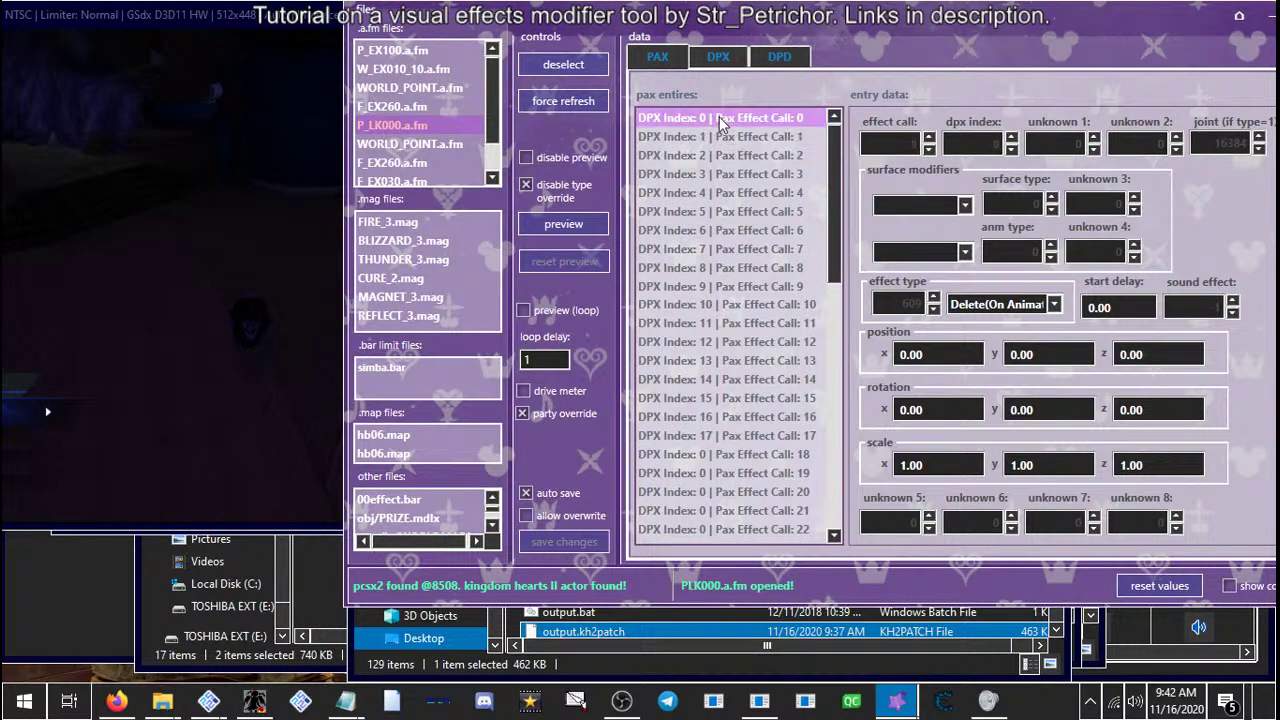
click(116, 301)
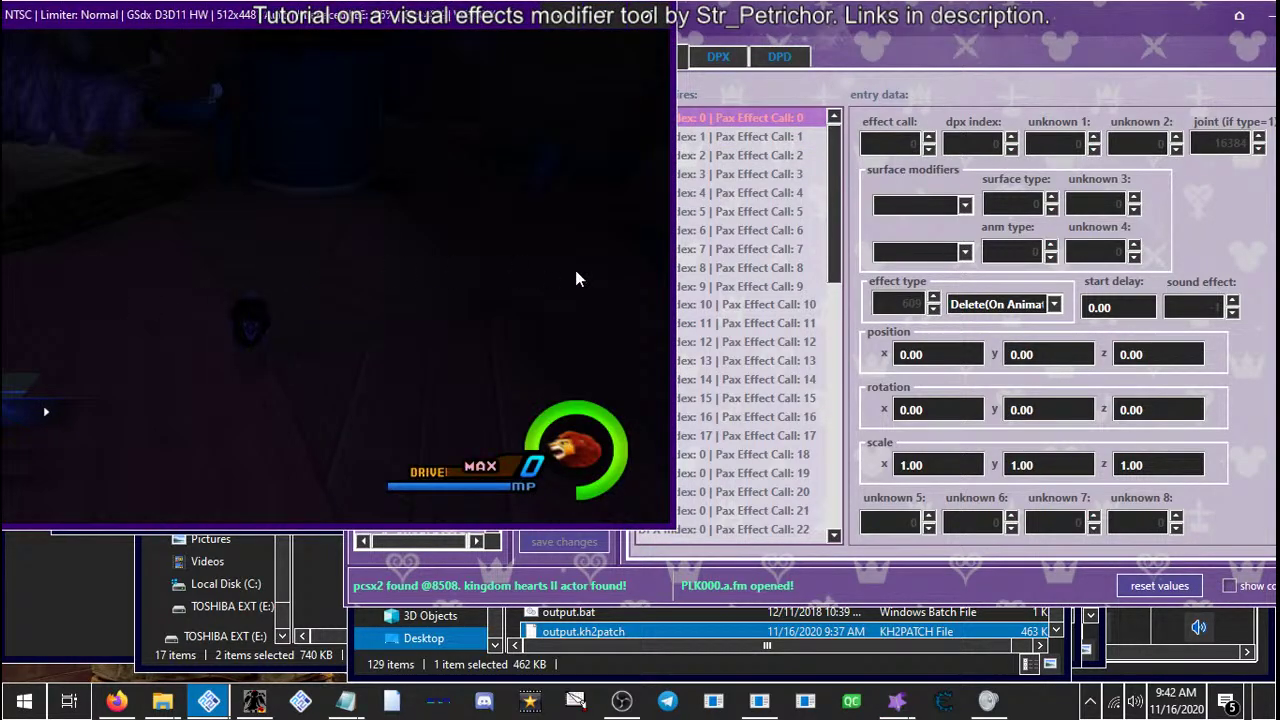
click(712, 122)
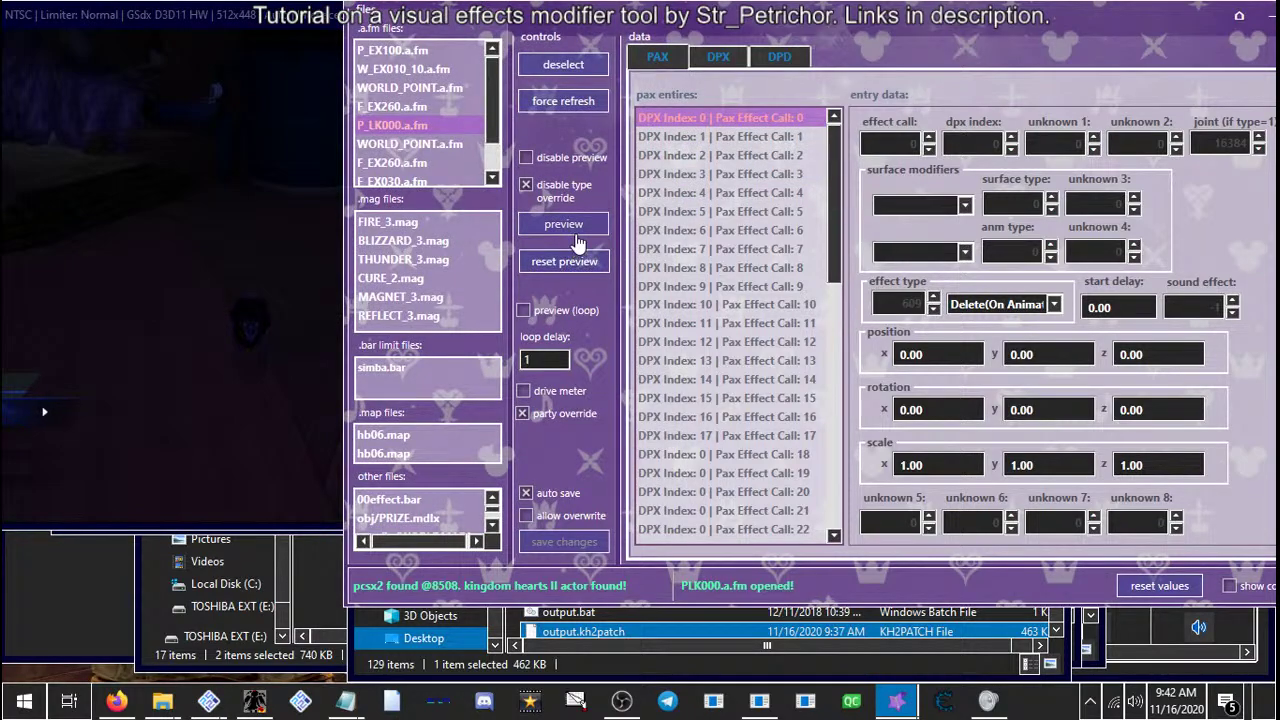
Preview PAX effect calls 1 to 4 in the game, one after another
click(690, 136)
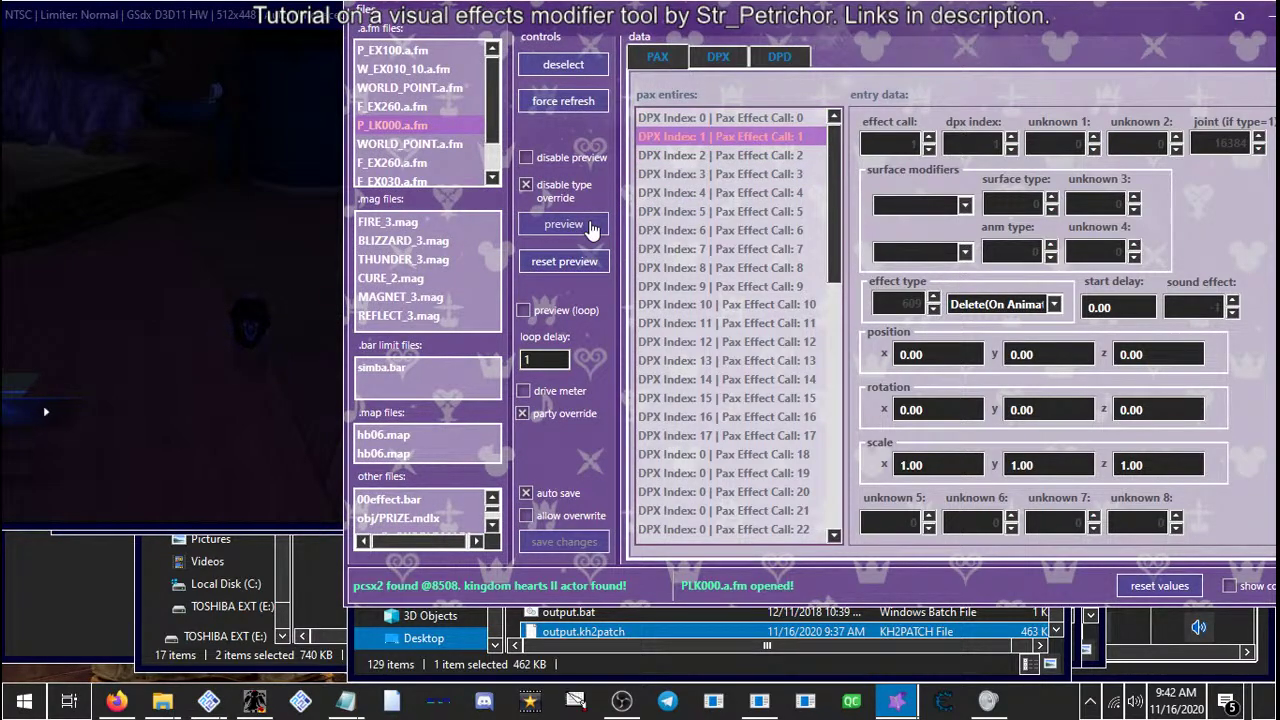
click(592, 230)
click(690, 155)
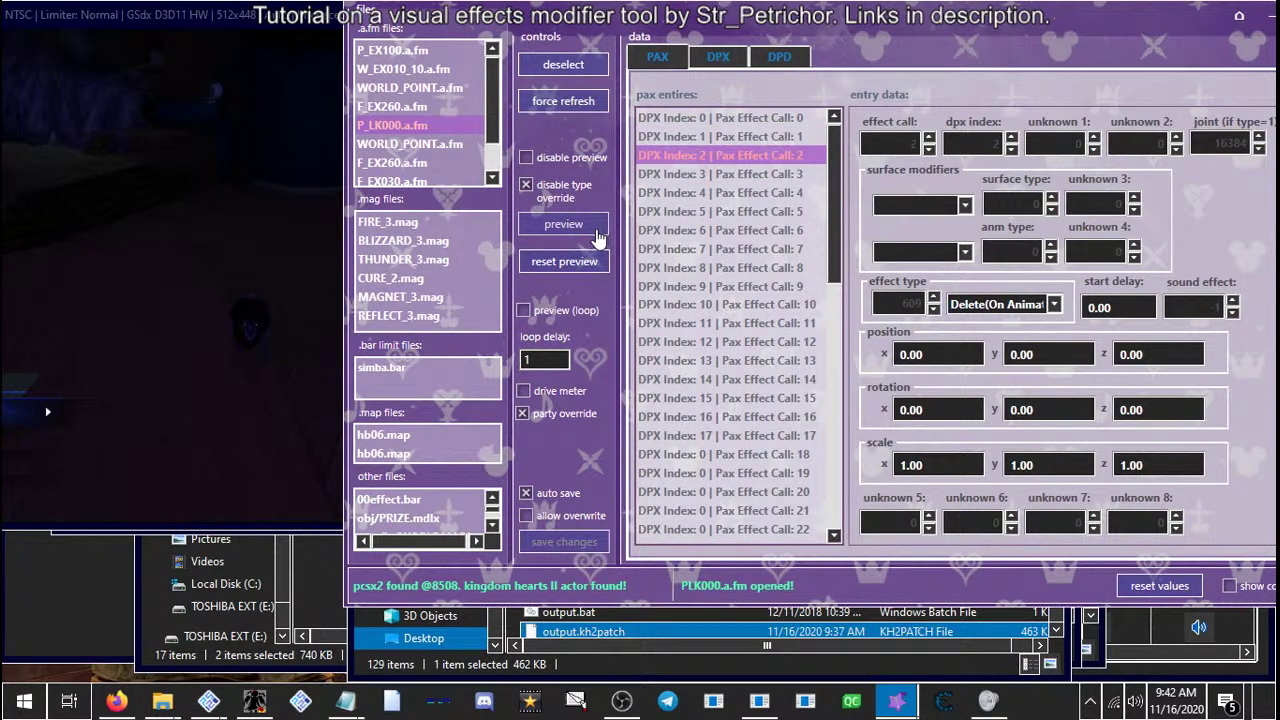
click(590, 228)
click(682, 174)
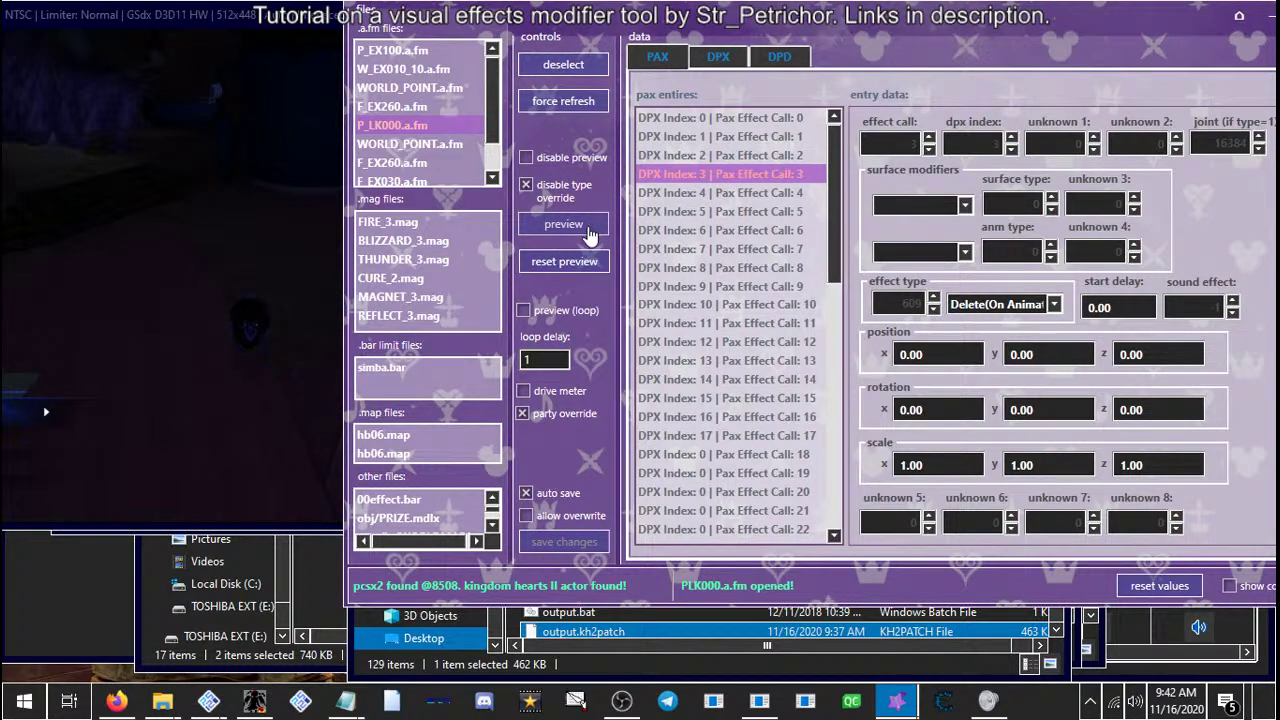
click(590, 228)
click(676, 193)
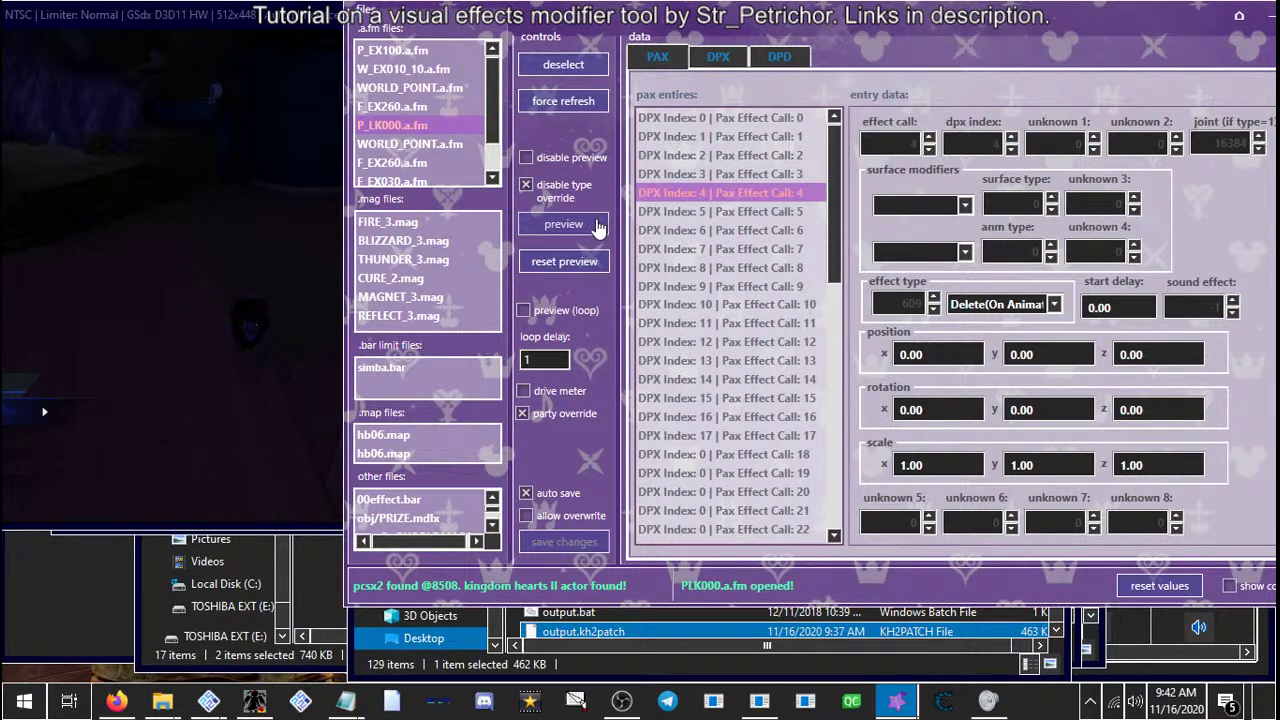
click(595, 226)
Preview PAX effect calls 5, 6 and 7 on the character in turn
click(676, 211)
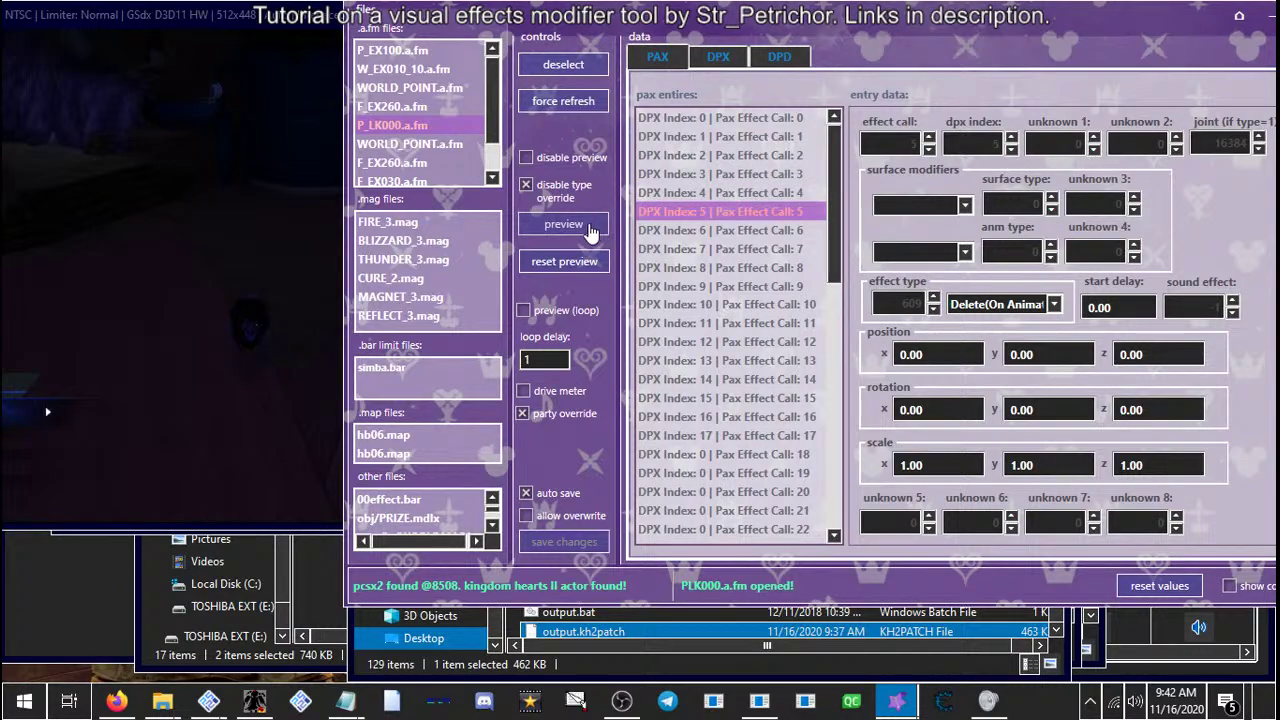
click(590, 228)
click(676, 230)
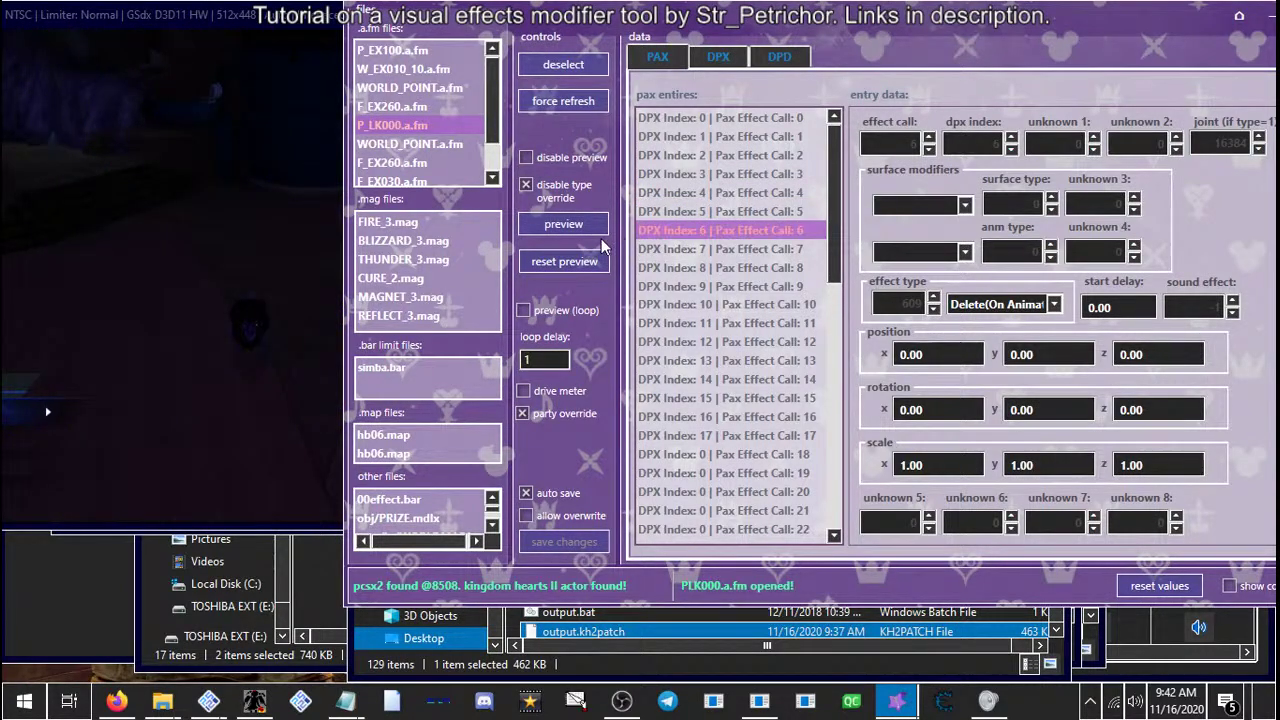
click(593, 238)
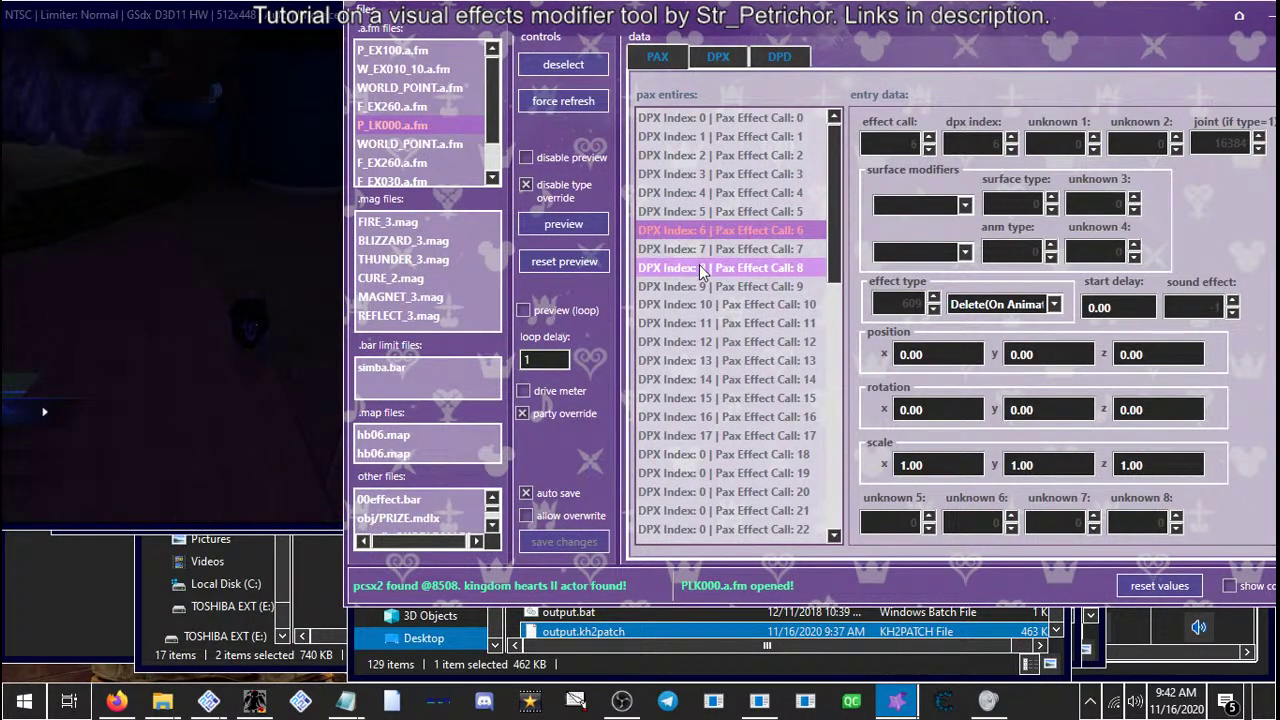
click(695, 249)
click(588, 238)
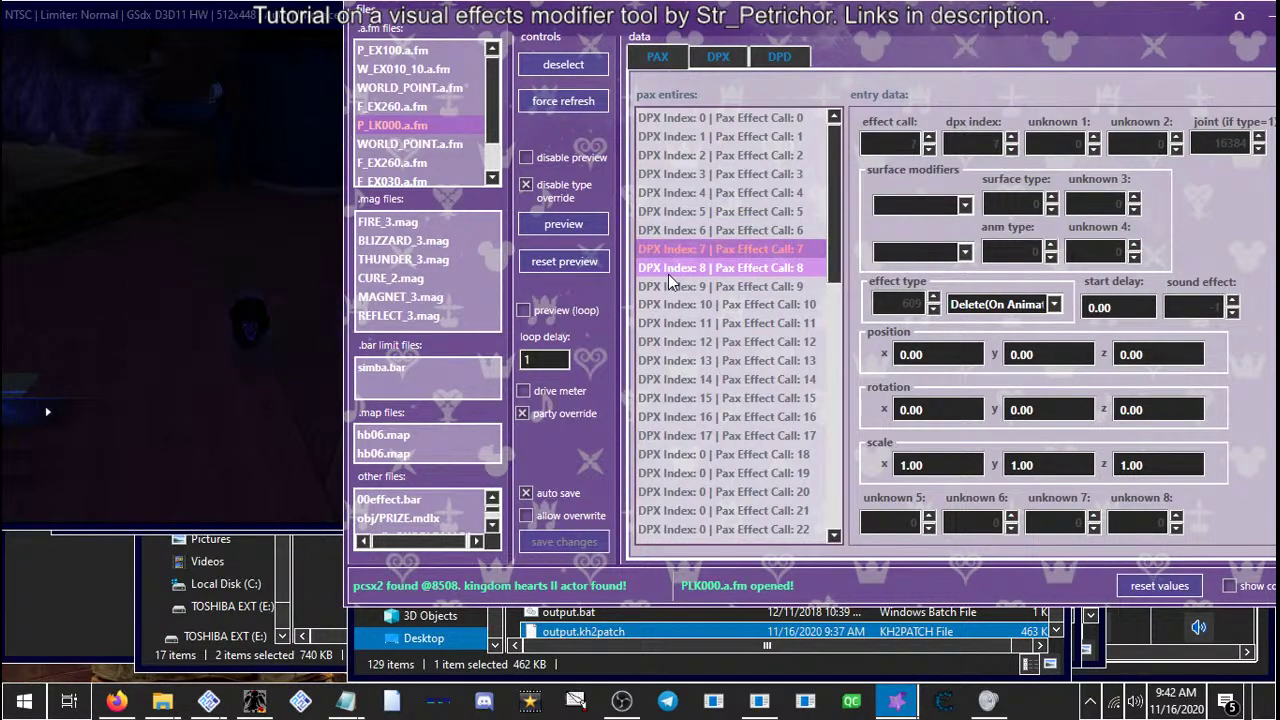
Preview PAX effect calls 8, 9 and 10 on the character in turn
click(667, 272)
click(585, 228)
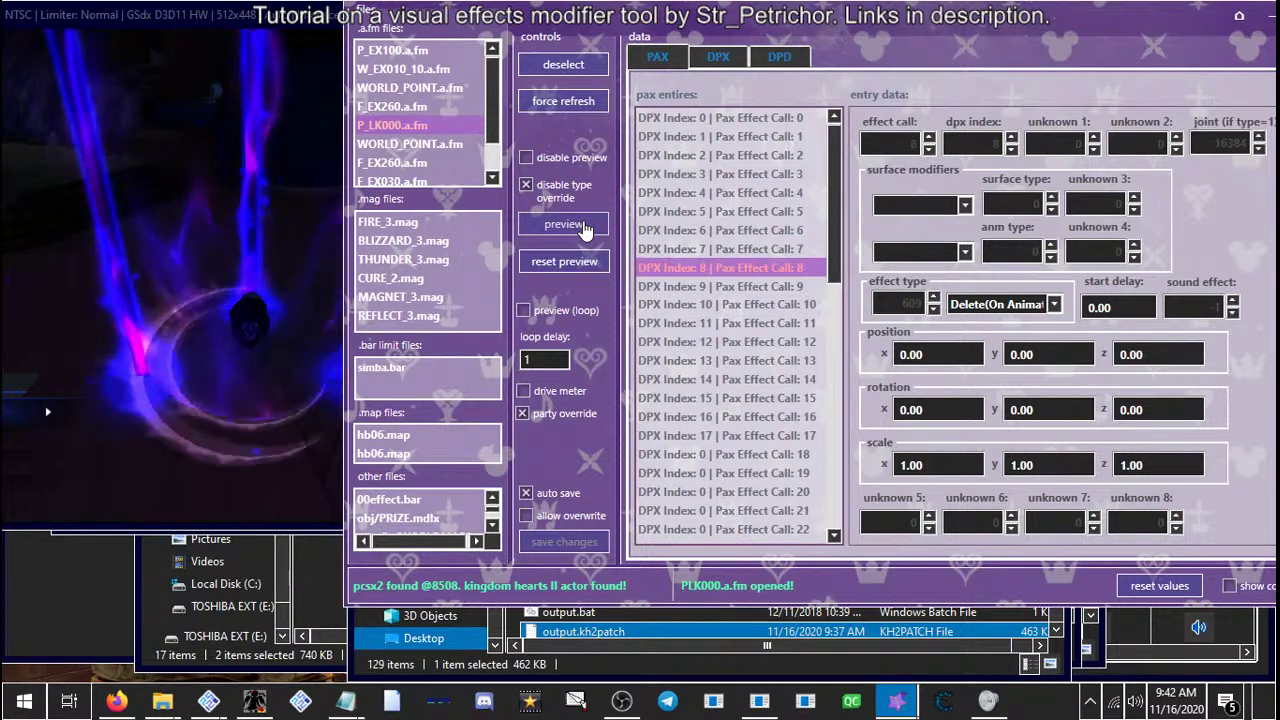
click(690, 286)
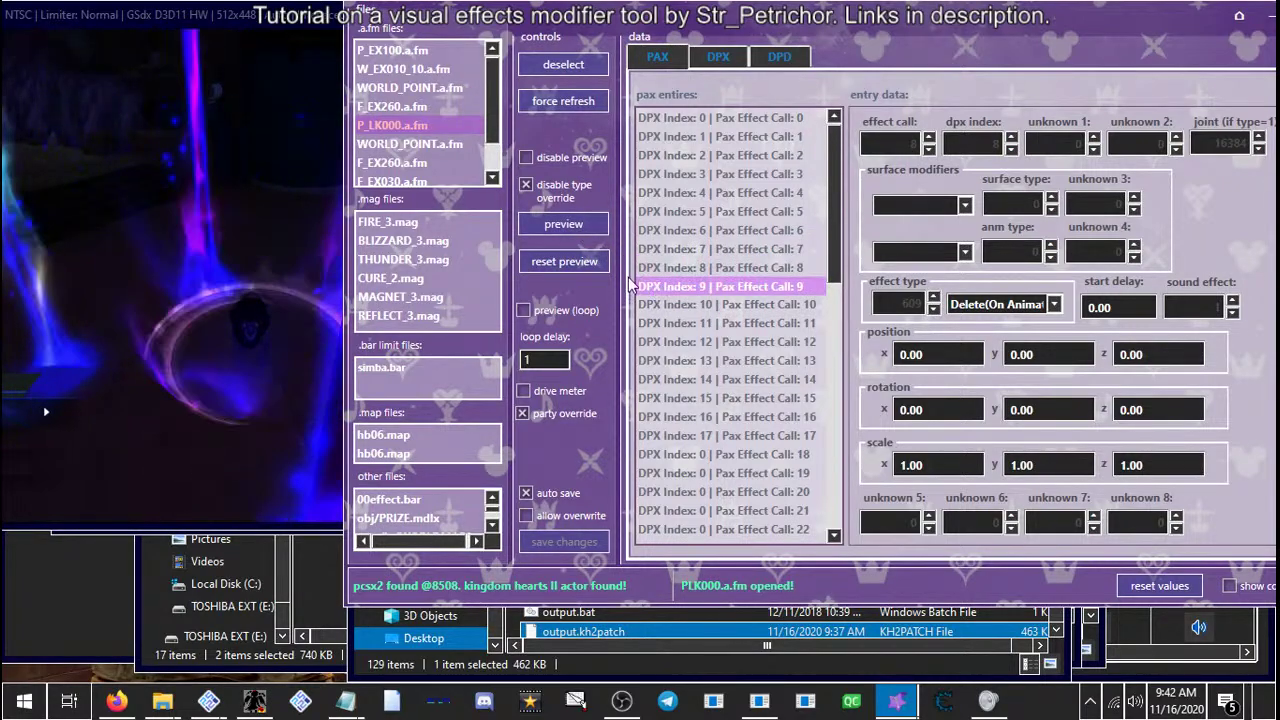
click(586, 230)
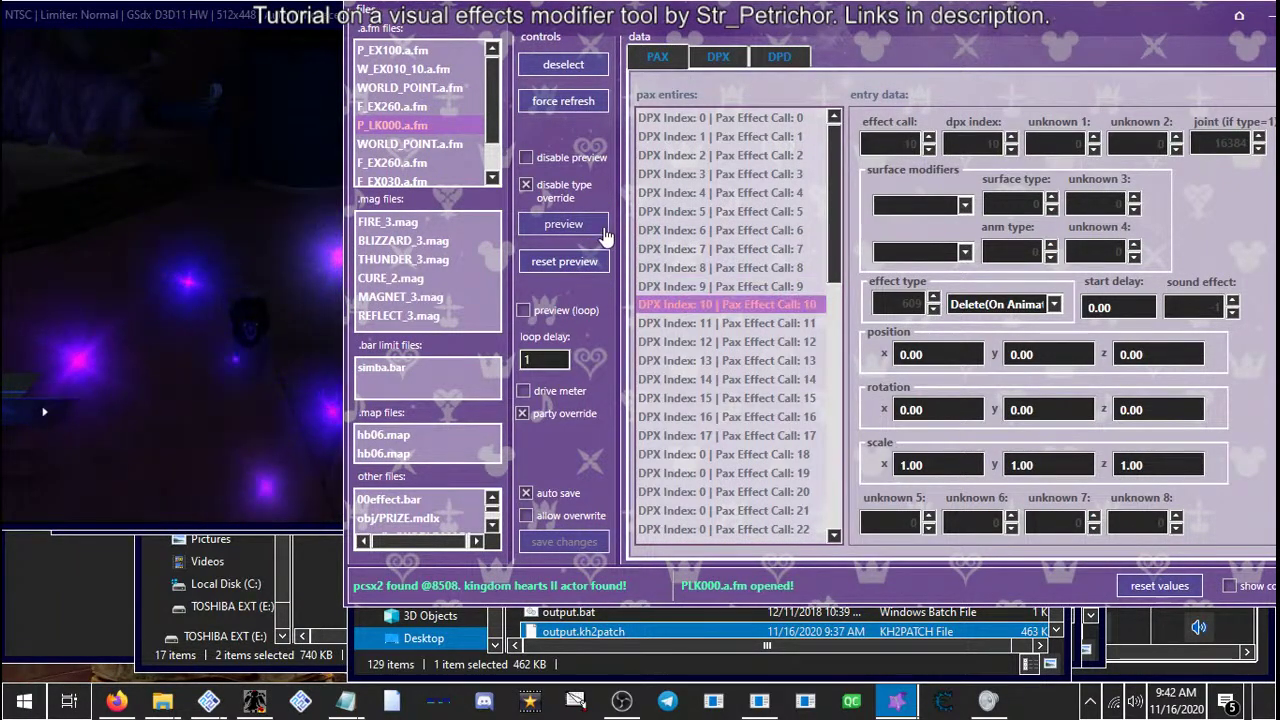
click(680, 304)
Go through PAX effect calls 11 to 17 and preview their effects in the game
click(684, 325)
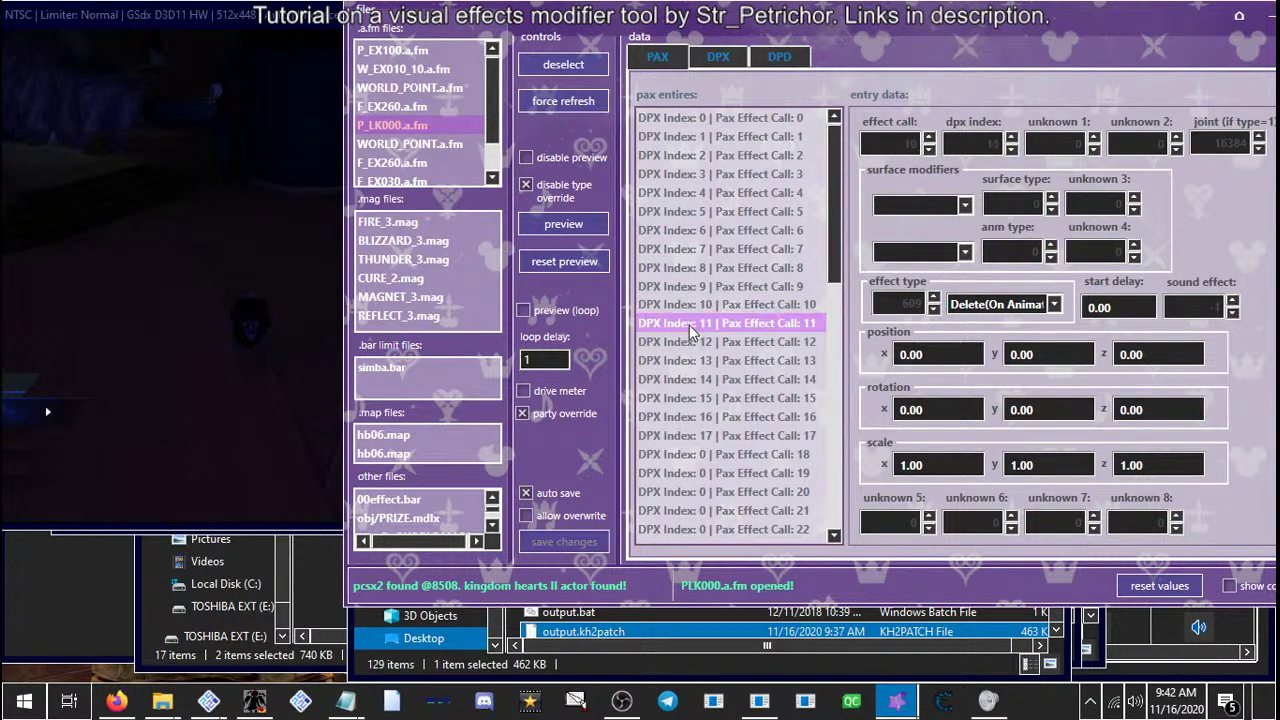
click(700, 341)
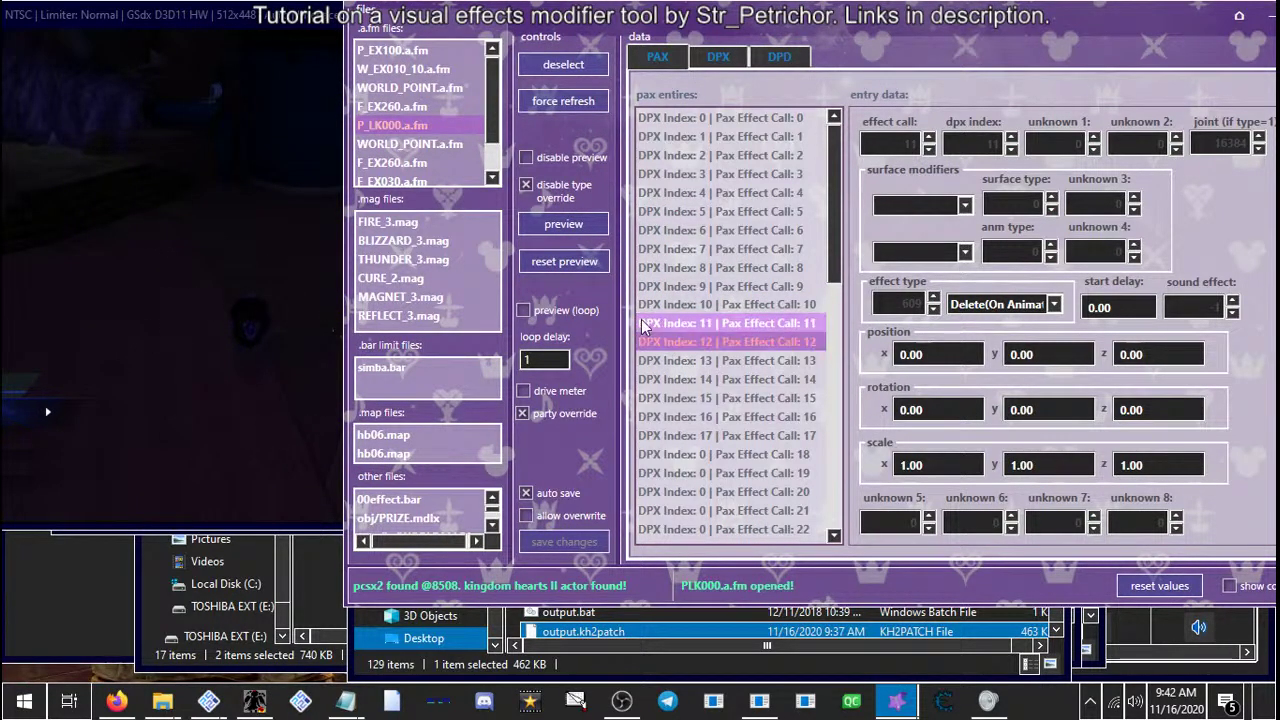
click(576, 231)
key(Down)
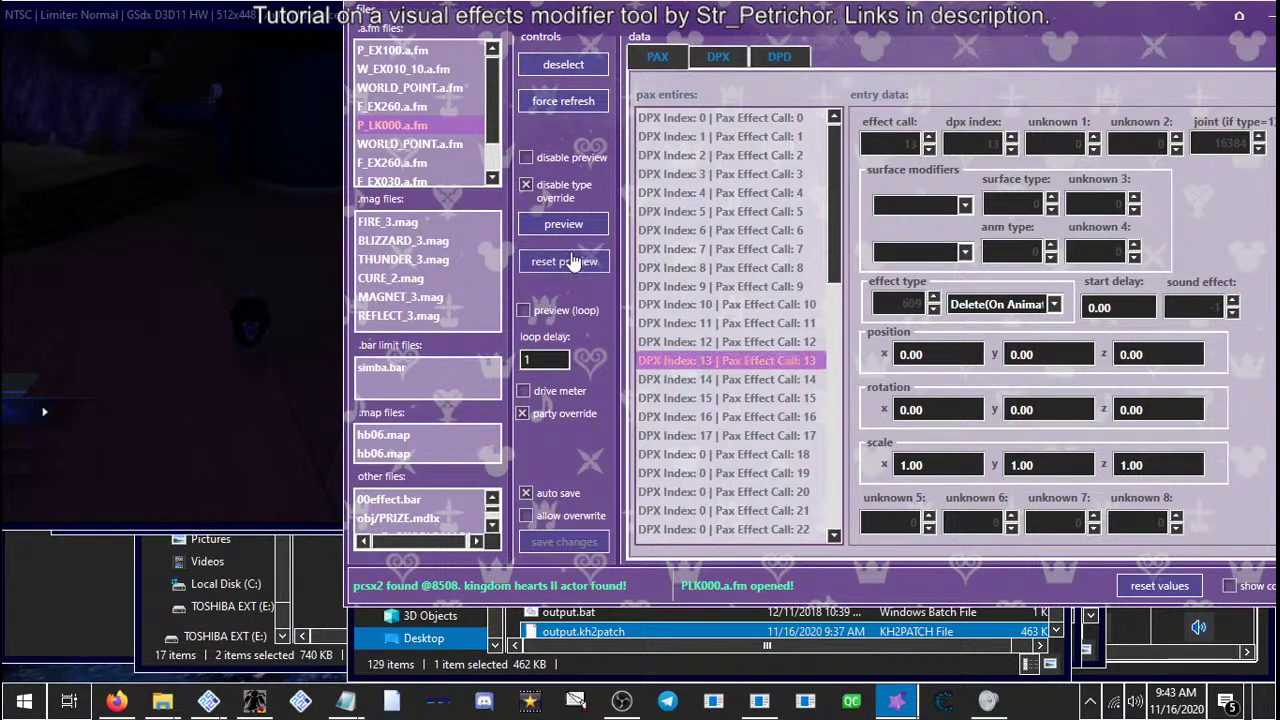
click(686, 380)
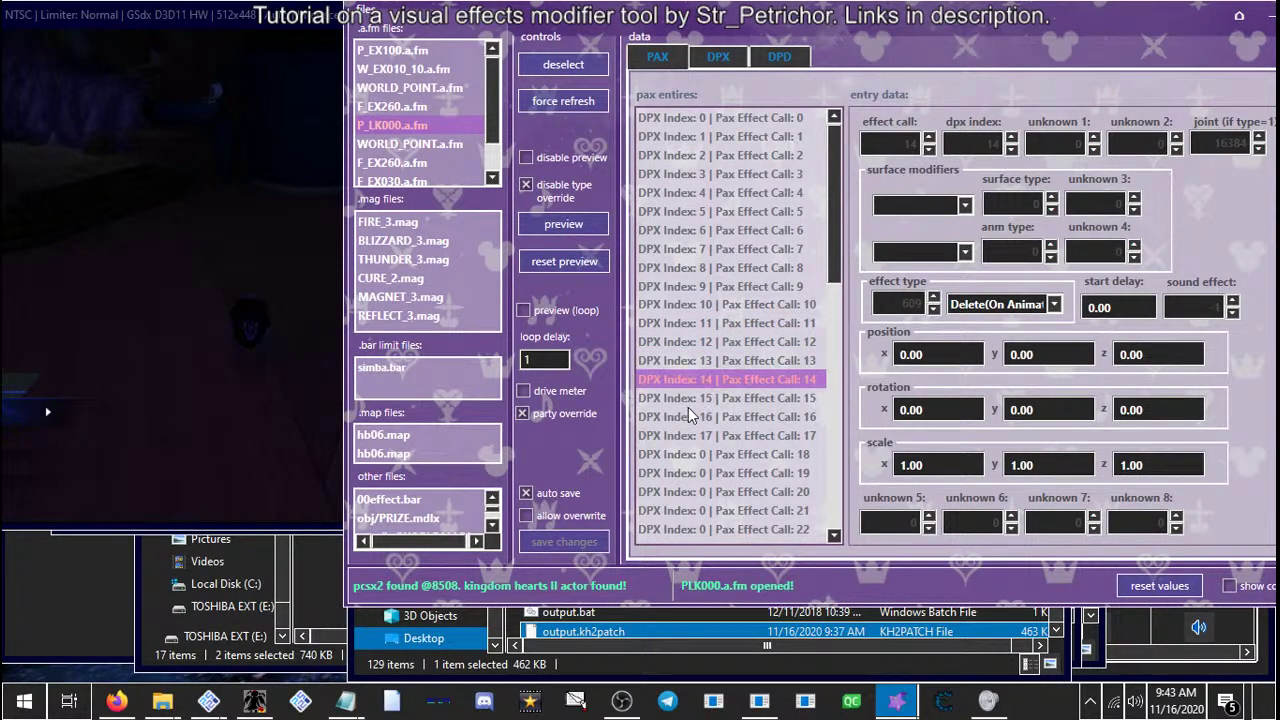
click(688, 400)
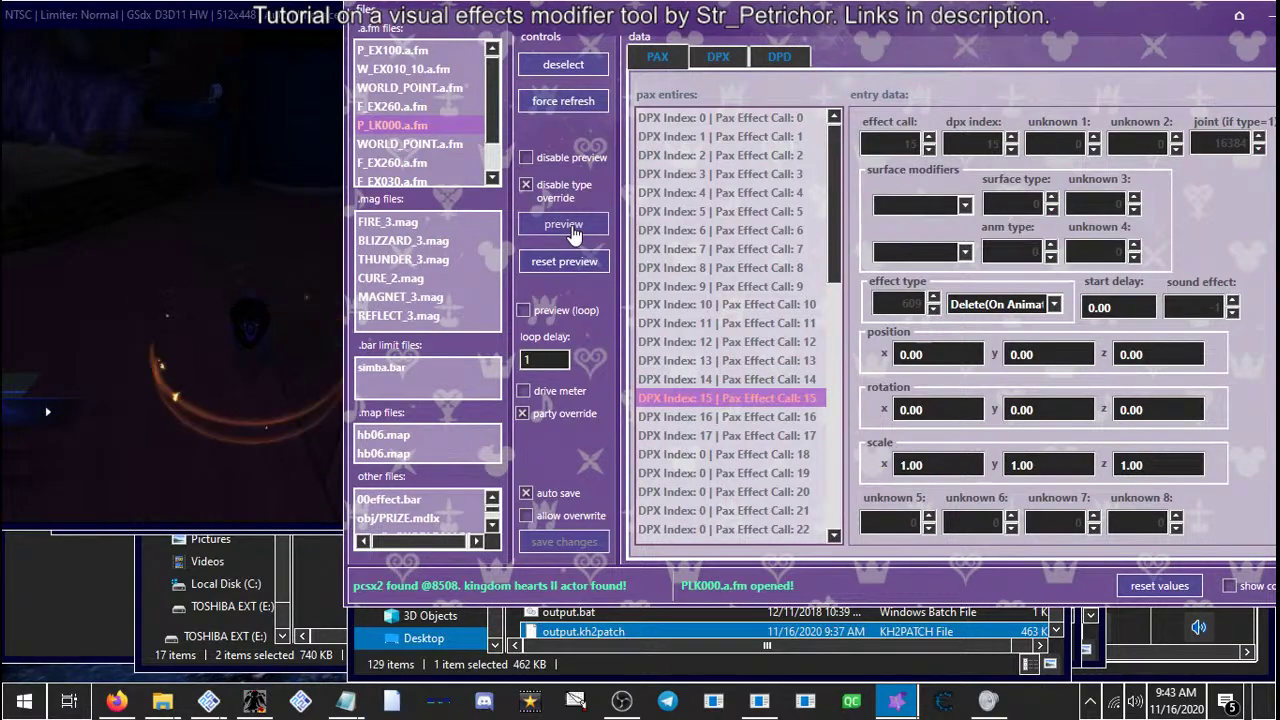
click(691, 412)
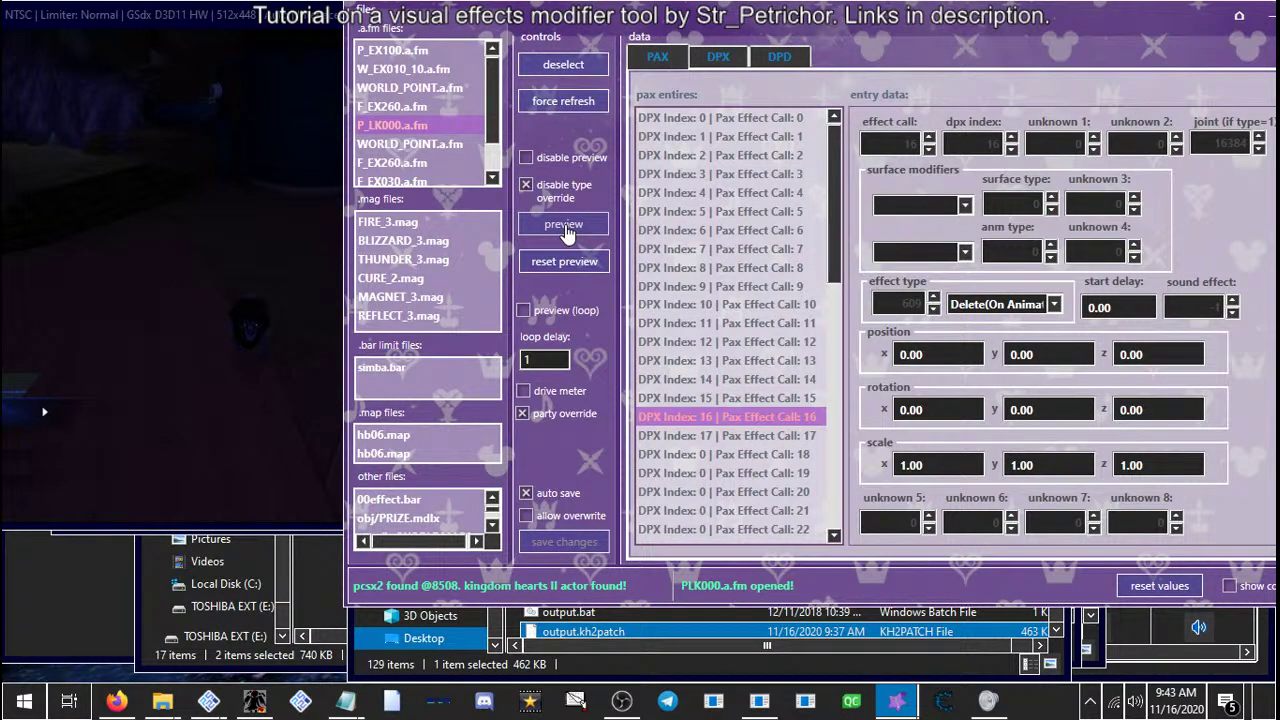
click(688, 435)
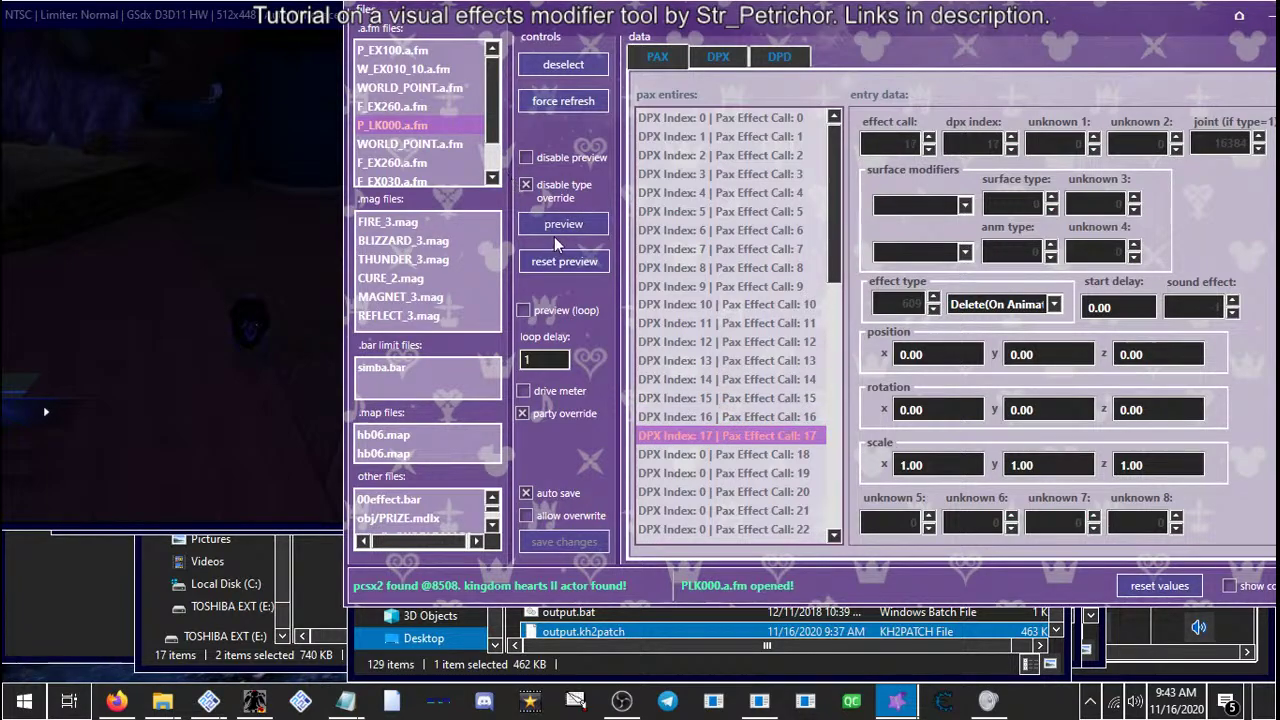
Reposition the character in the game, set the y position of PAX effect call 14 to -80.00, and preview it
click(246, 262)
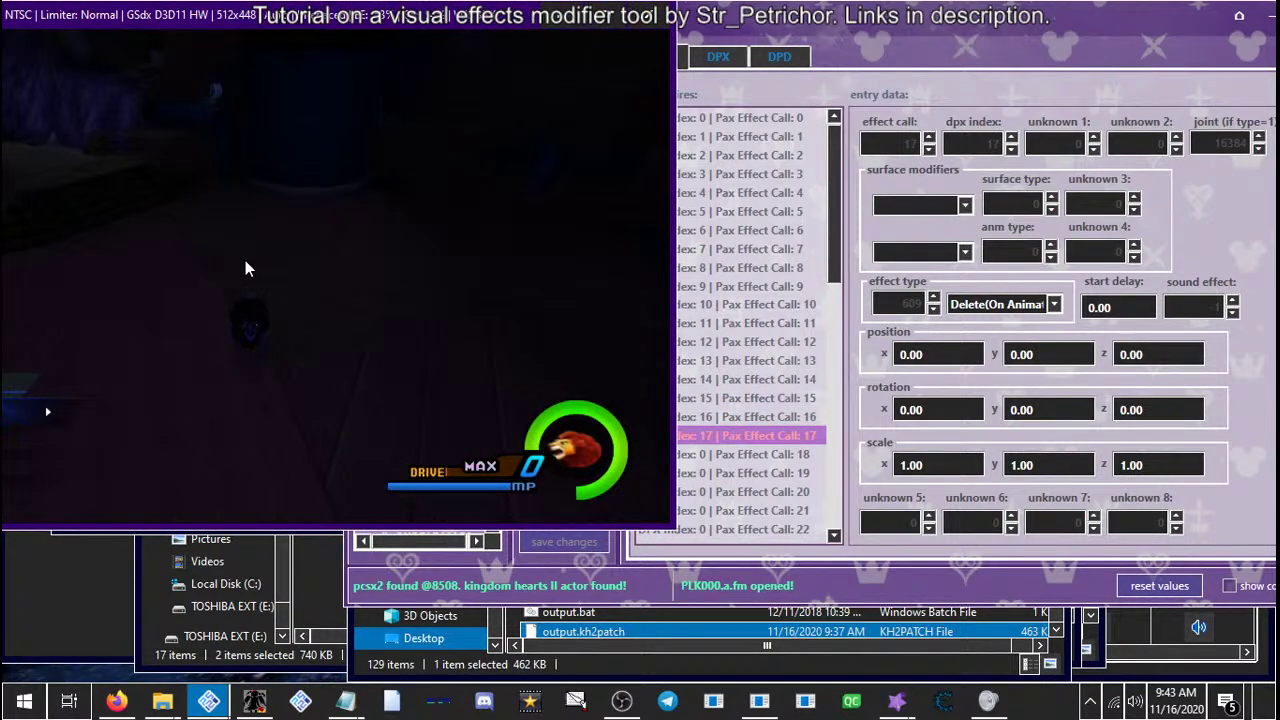
click(720, 379)
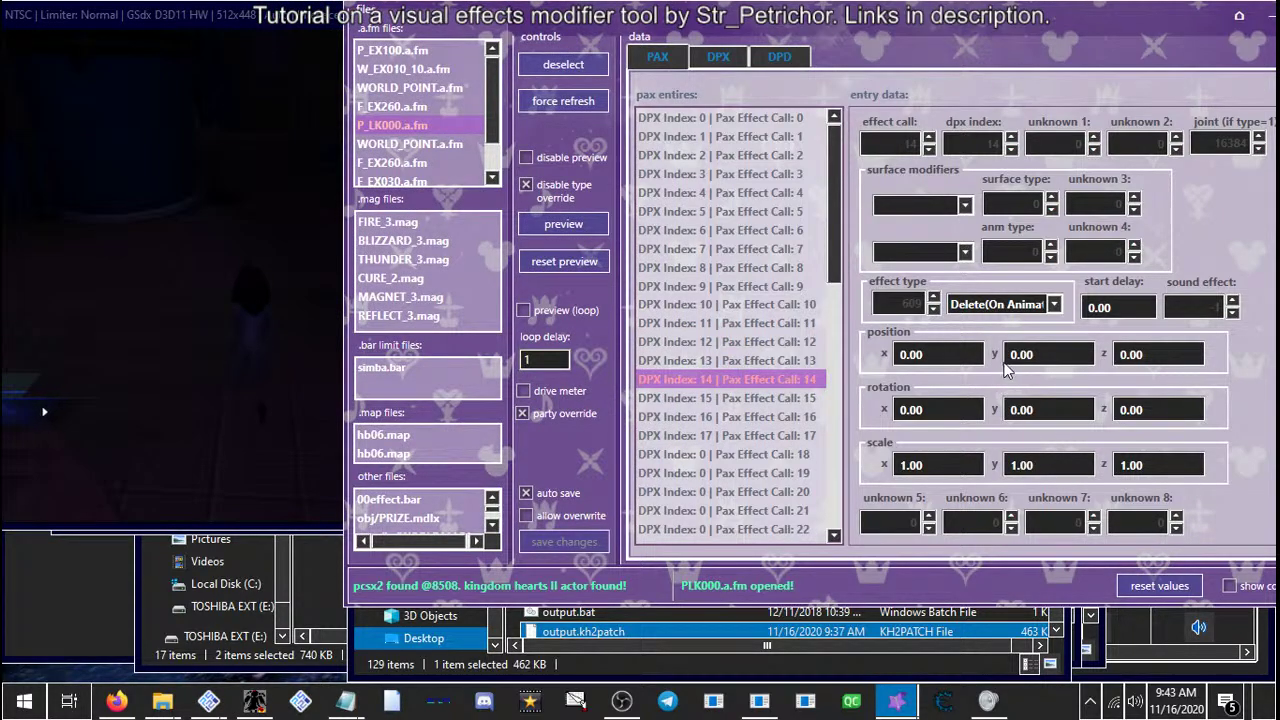
click(588, 233)
click(588, 233)
click(575, 230)
click(572, 229)
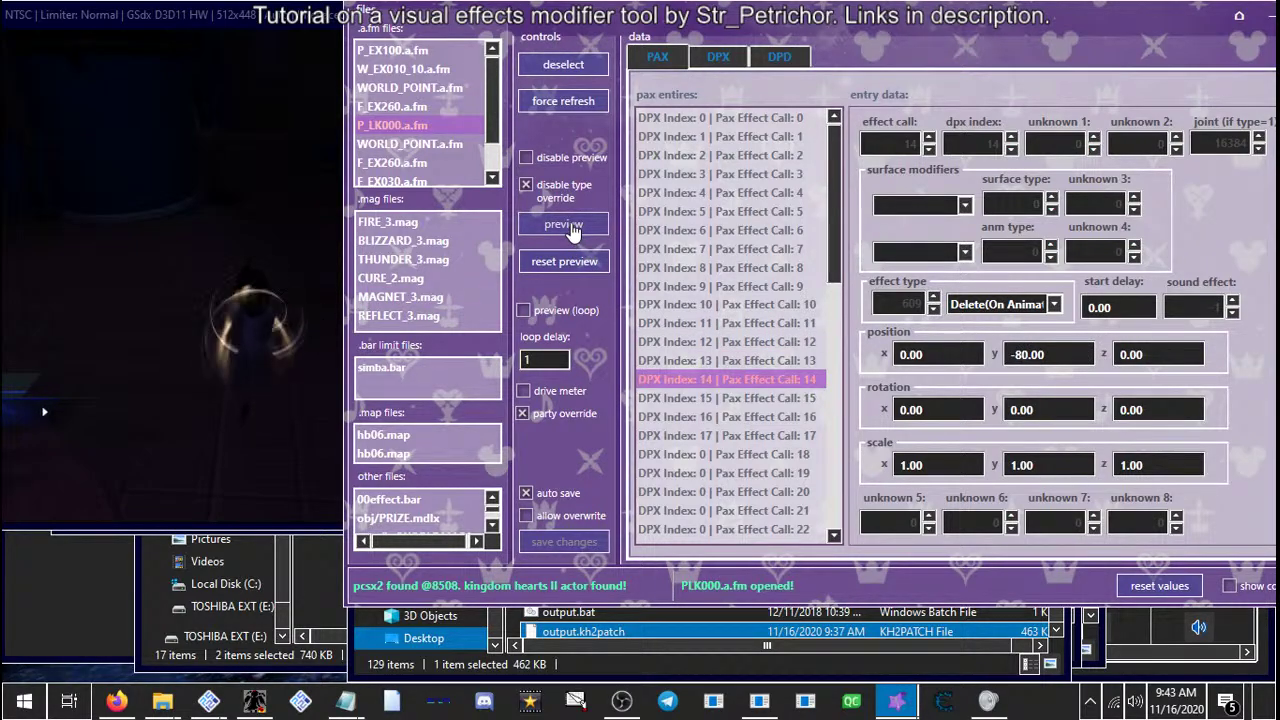
Check PAX effect call 15, set the y position of effect call 13 to -80.00, and preview it
click(695, 400)
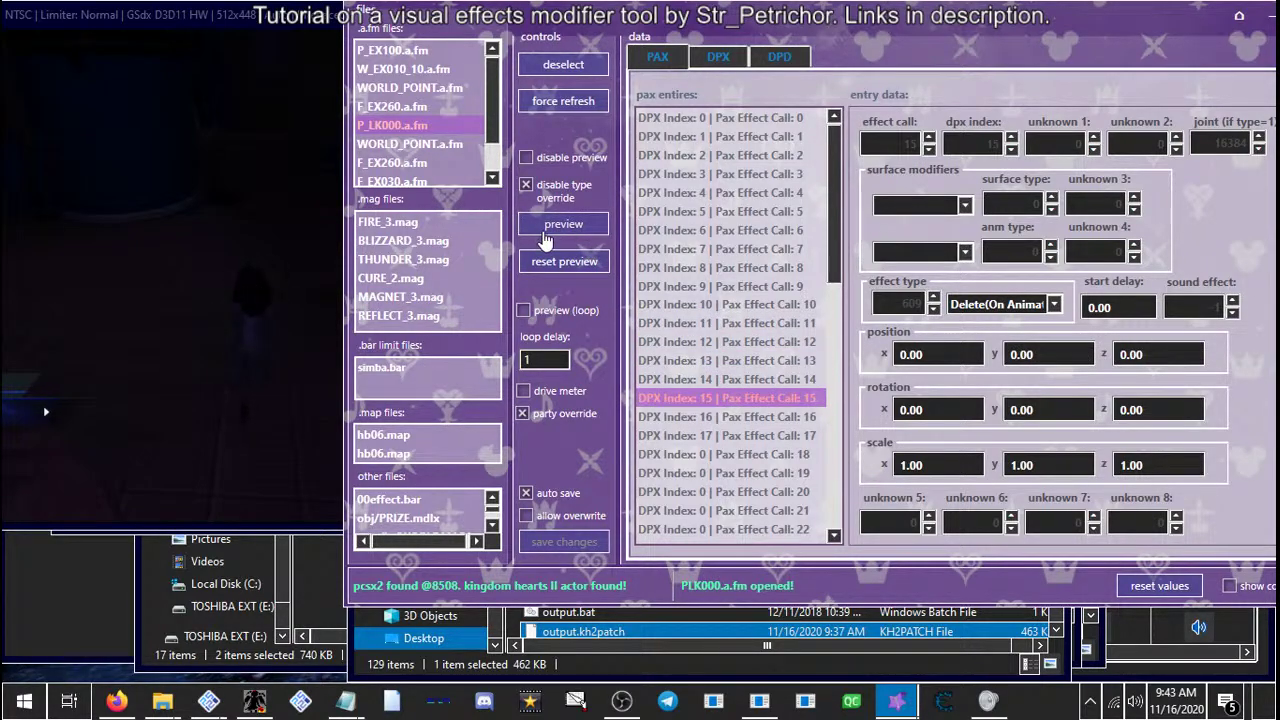
key(Up)
key(Up)
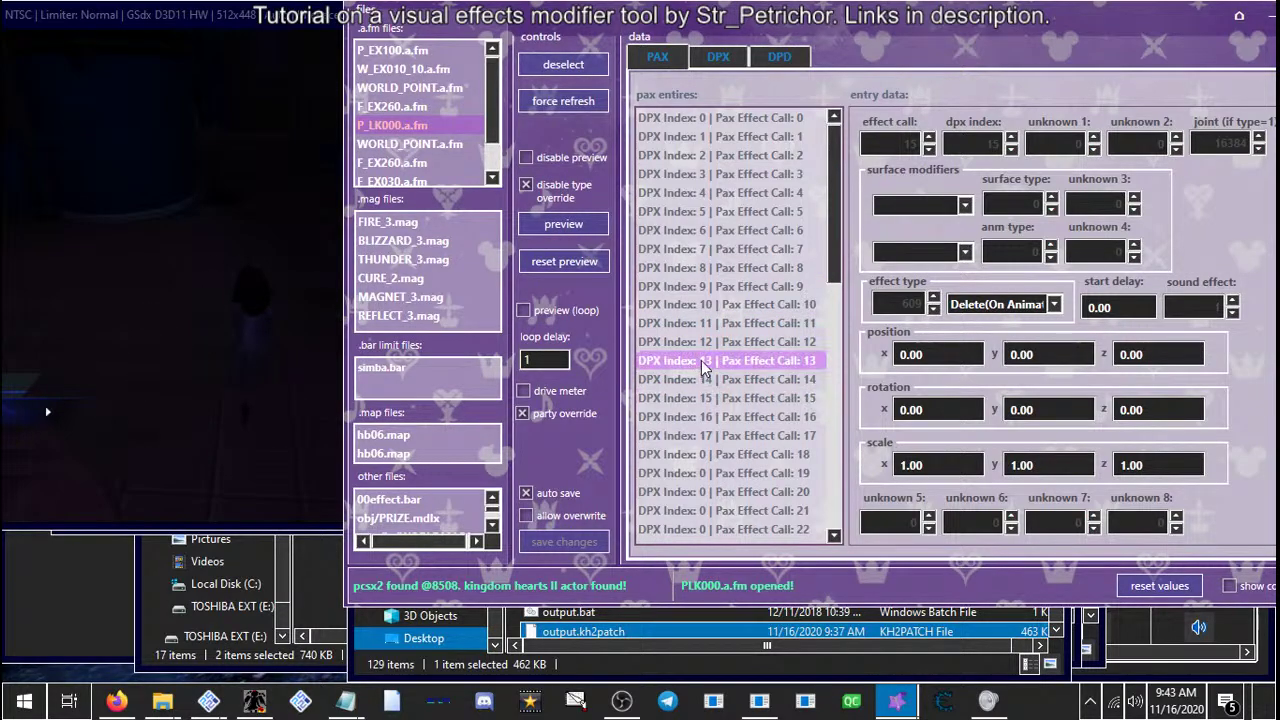
click(550, 235)
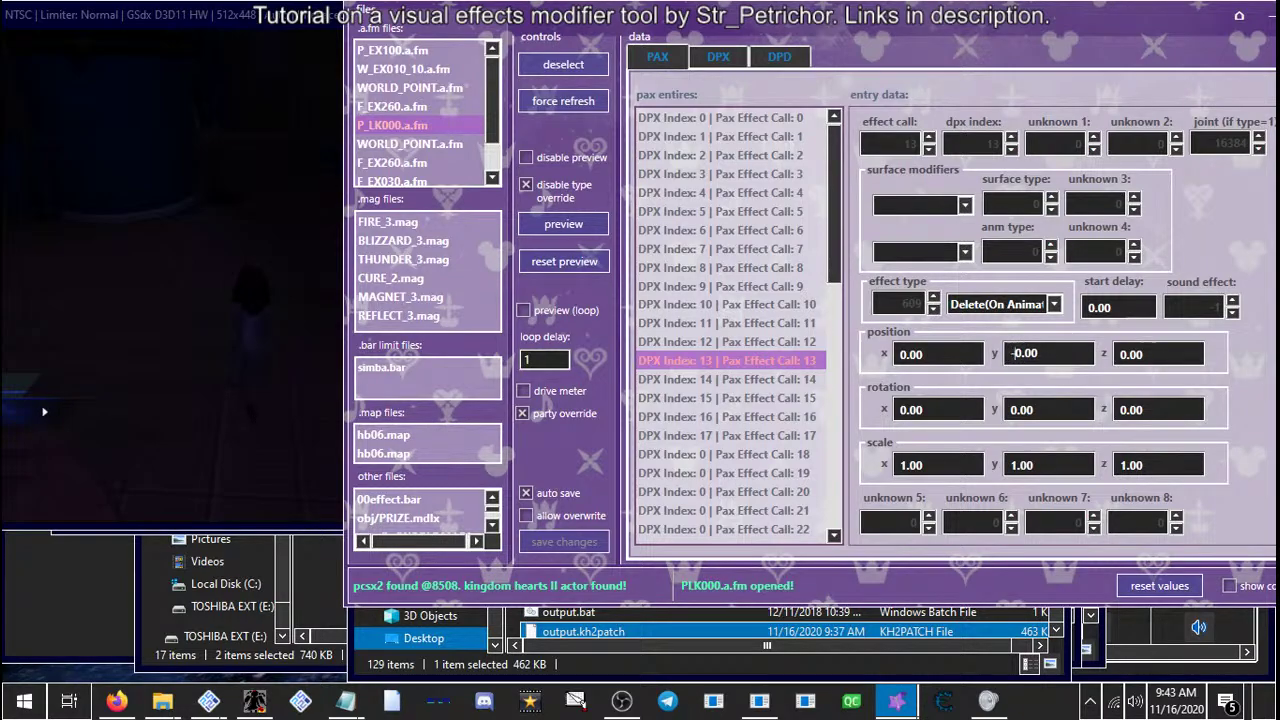
click(563, 226)
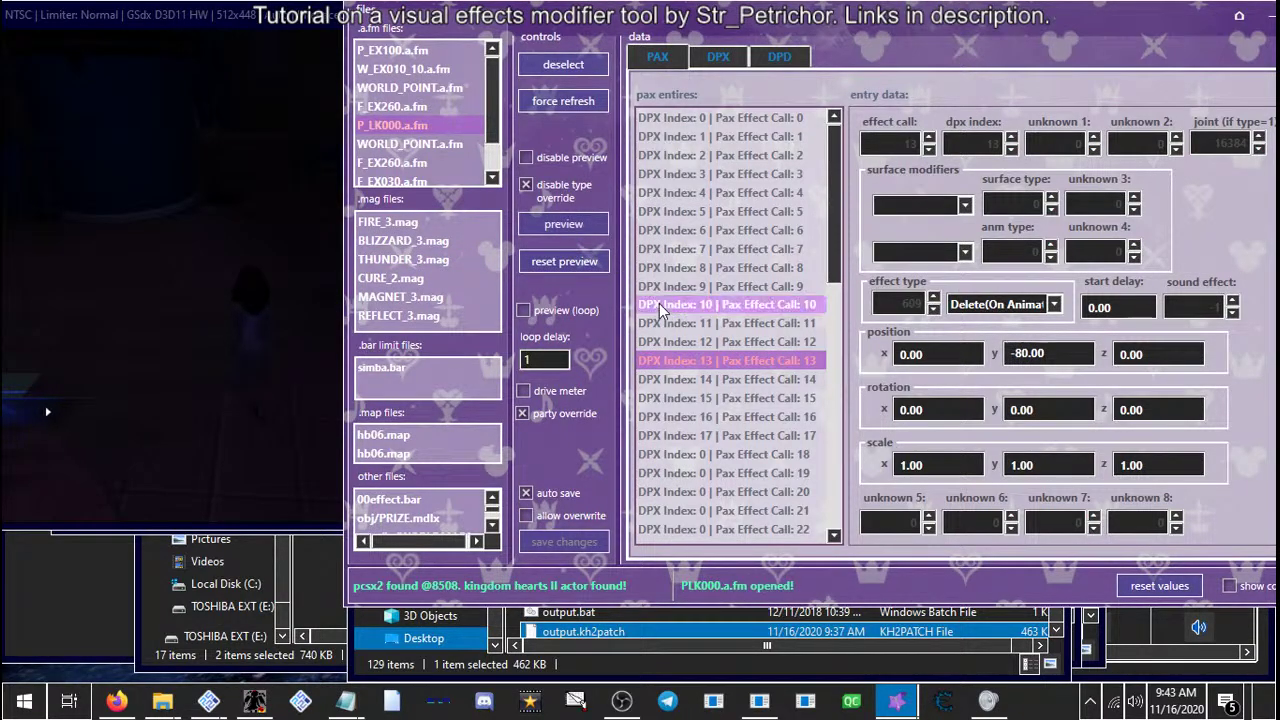
Preview PAX effect calls 12, 11 and 10 again from the character's new position, rechecking call 11
click(680, 344)
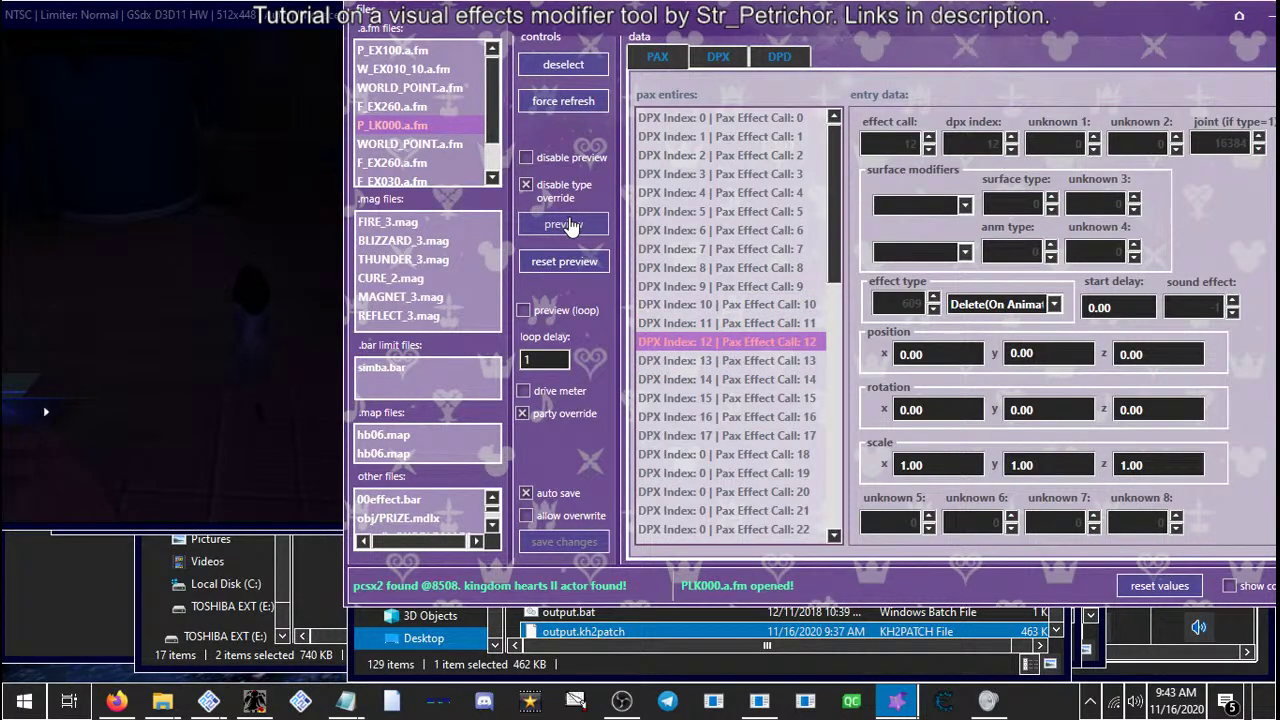
click(709, 324)
click(580, 228)
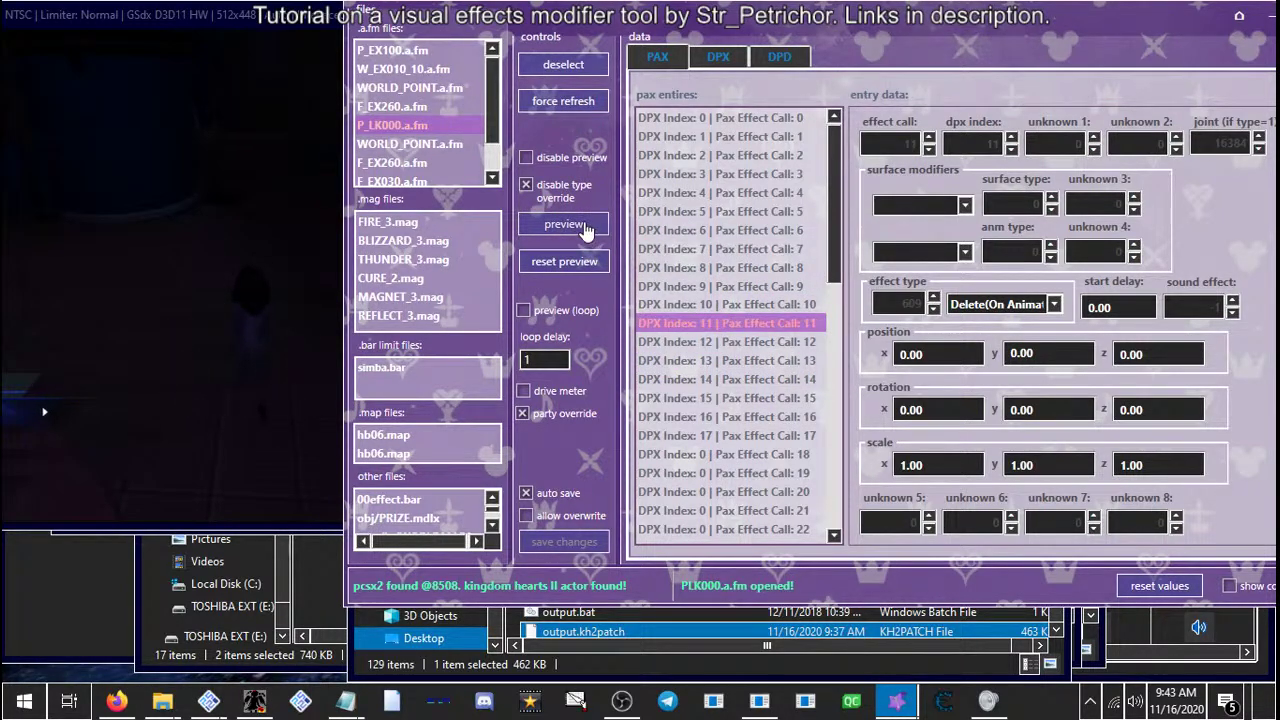
click(675, 305)
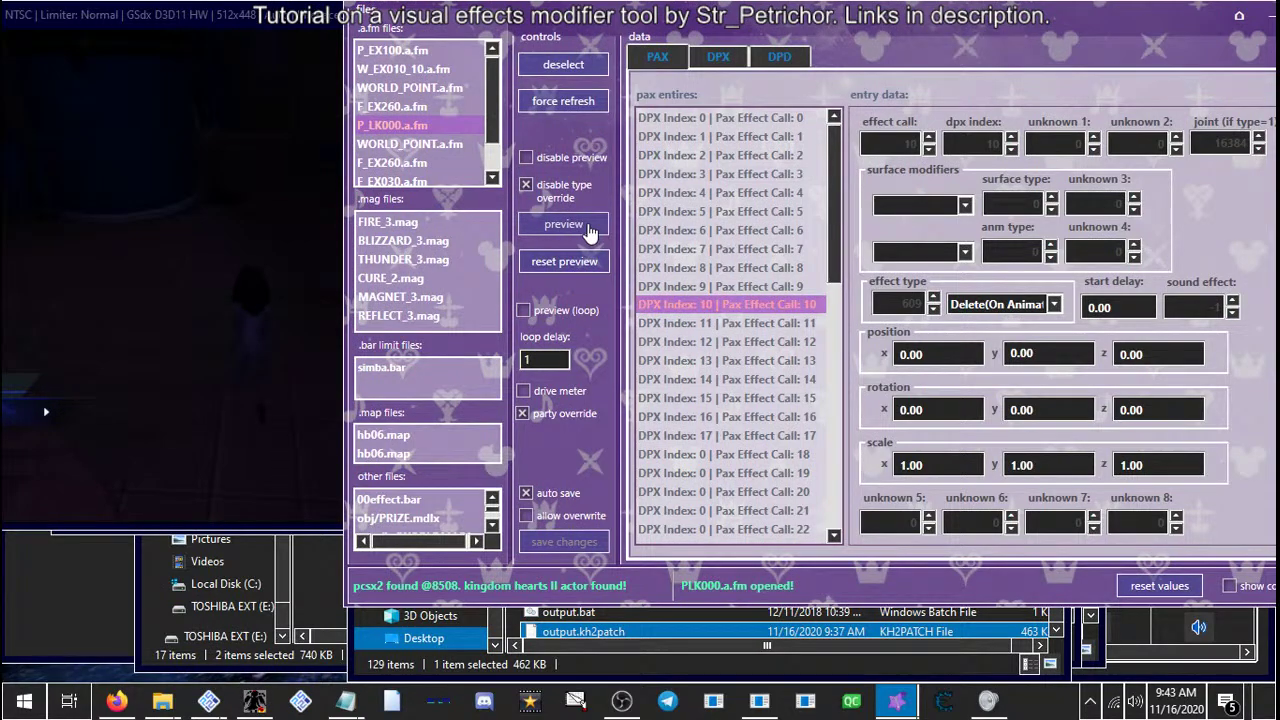
click(678, 322)
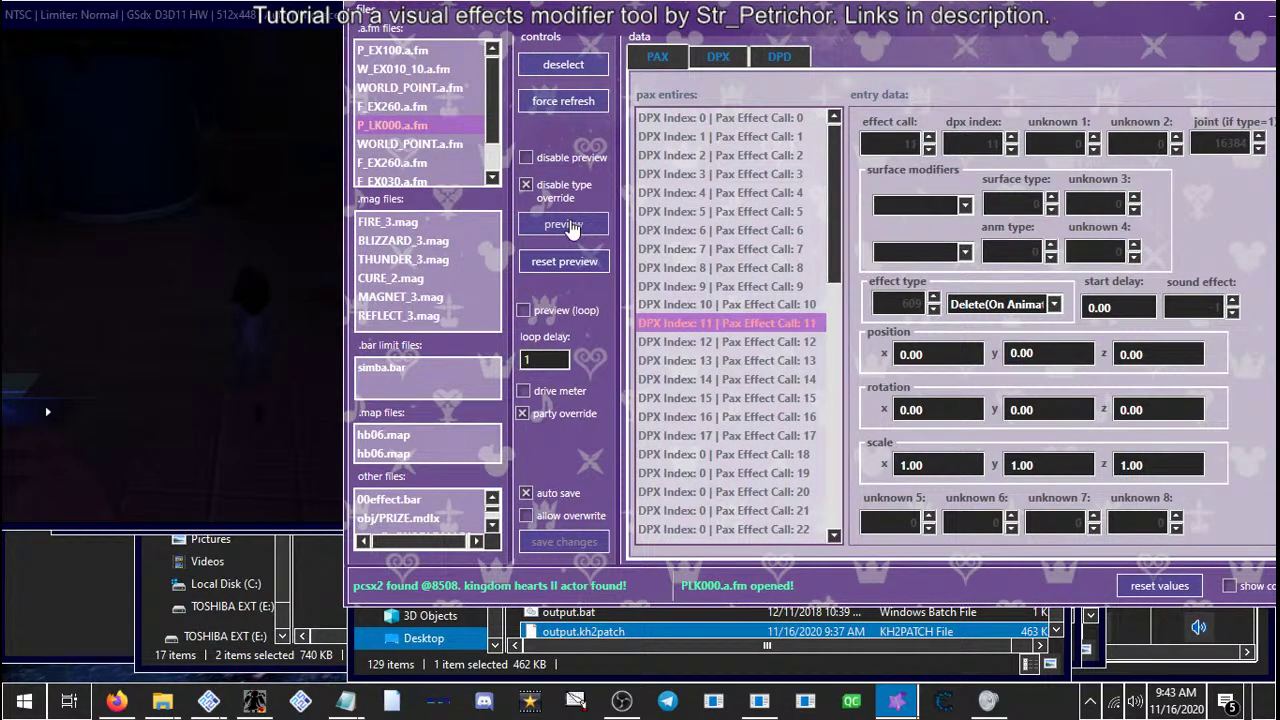
click(573, 229)
Preview PAX effect calls 9 and 7 in the game, checking the entry for call 6 in between
click(690, 287)
click(590, 229)
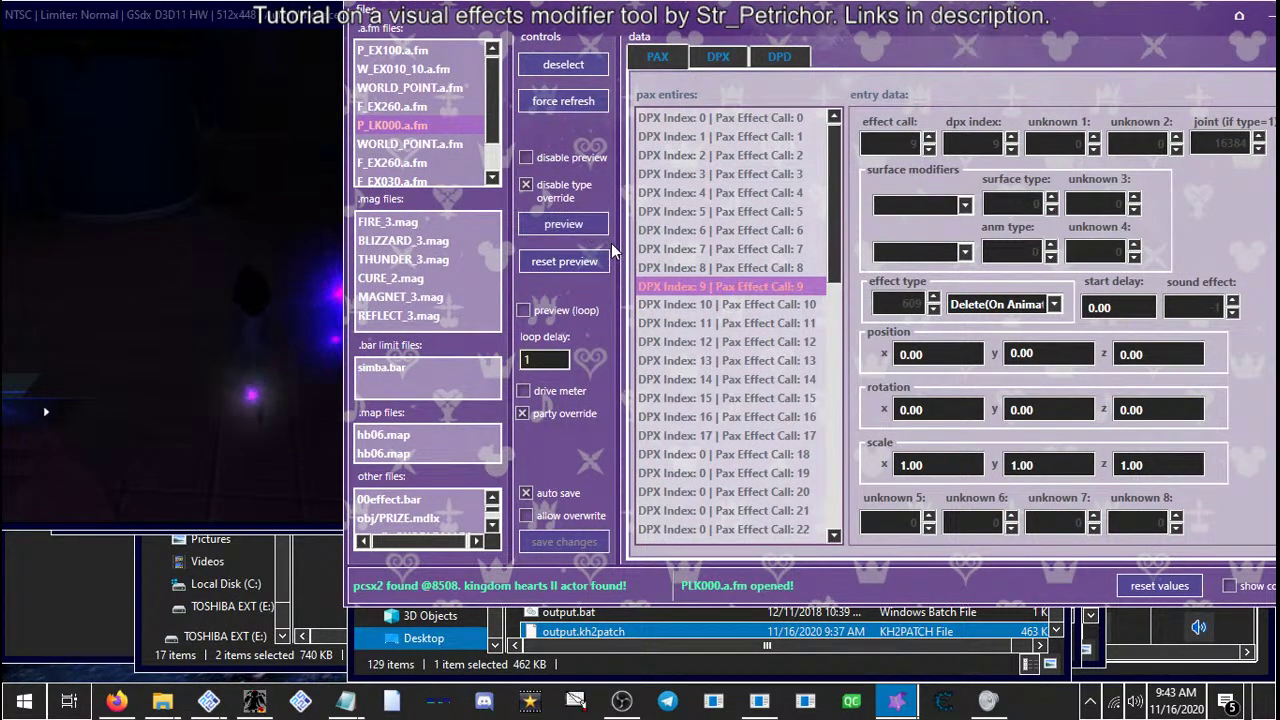
click(694, 249)
click(681, 230)
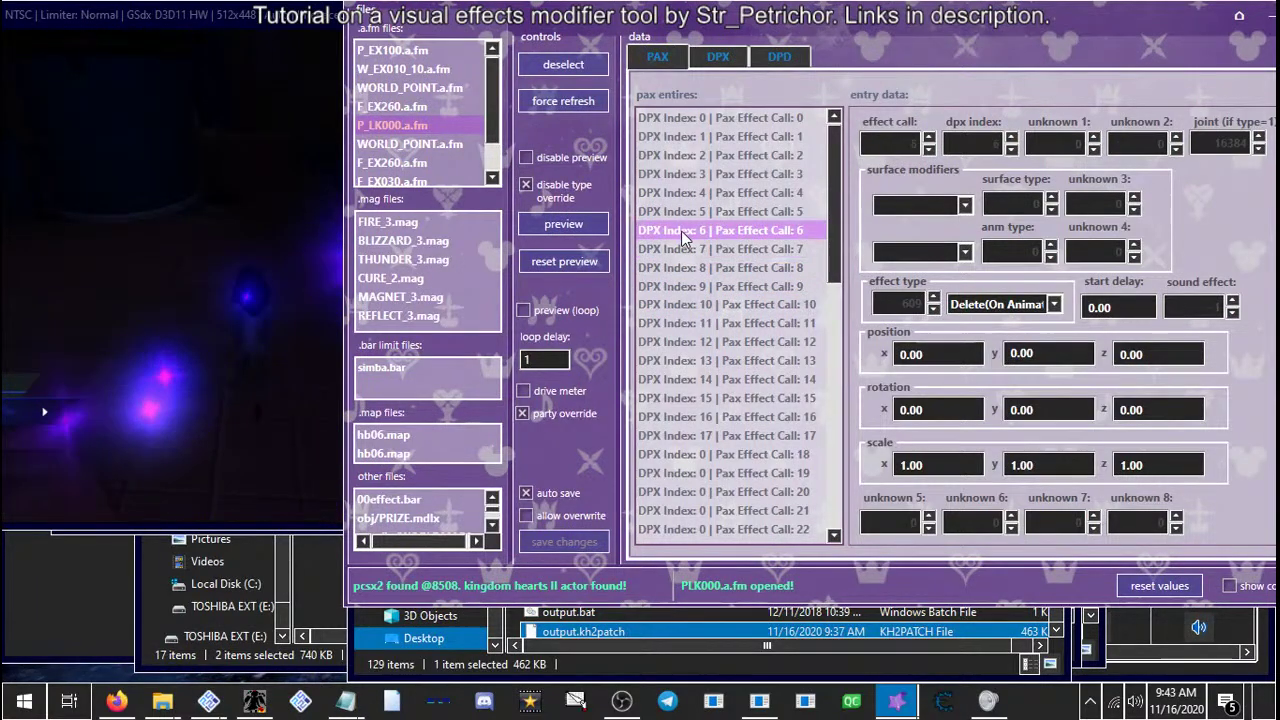
click(669, 246)
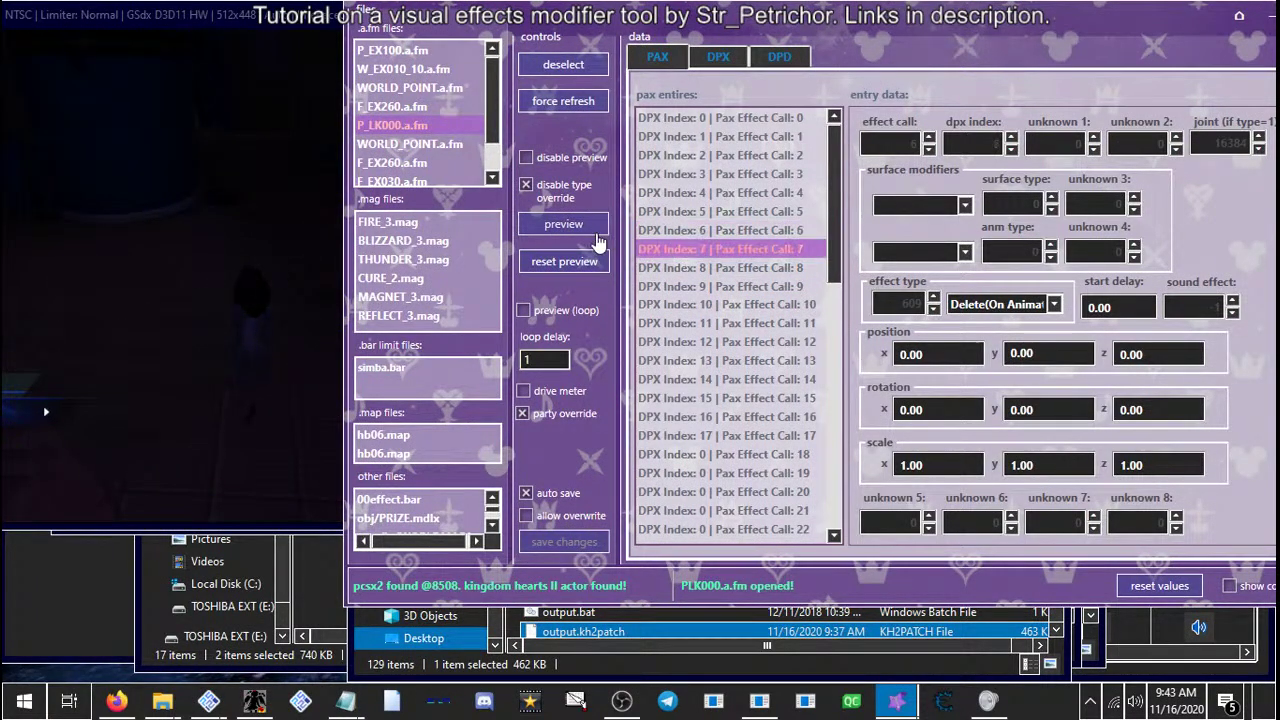
click(570, 229)
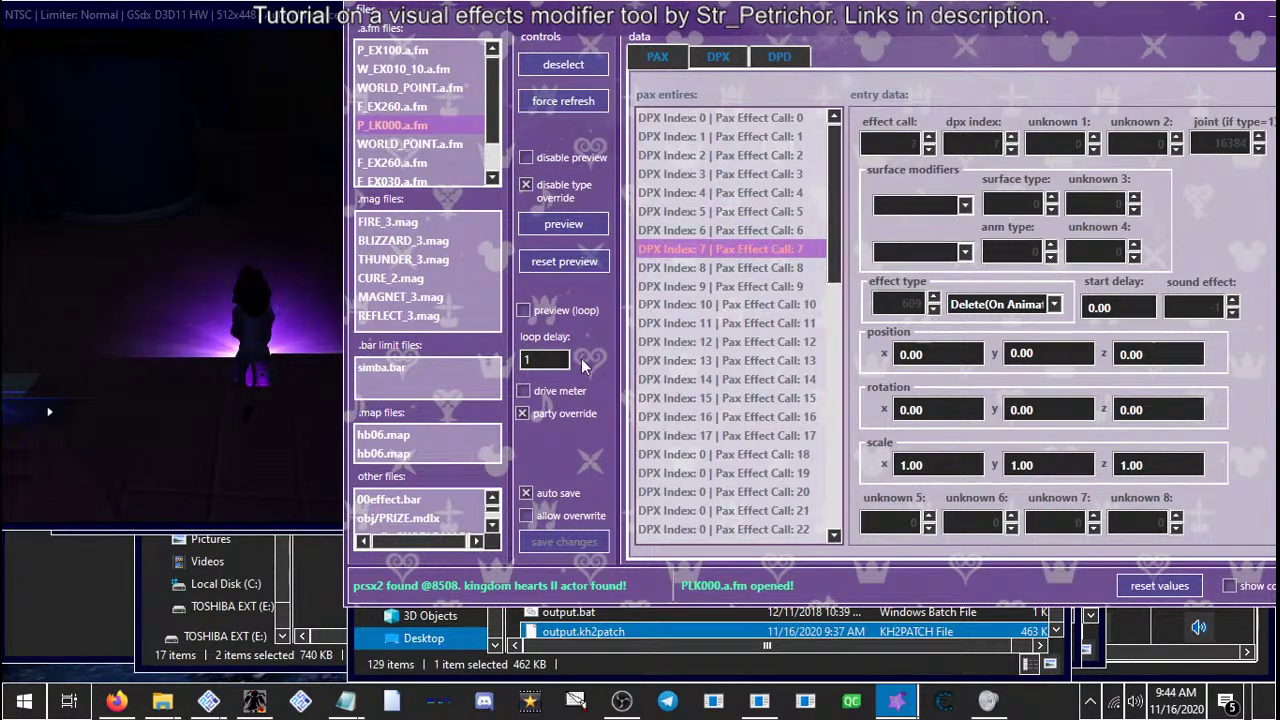
Look through the PAX entries and preview effect call 17 in the game
scroll(691, 338, down, 1)
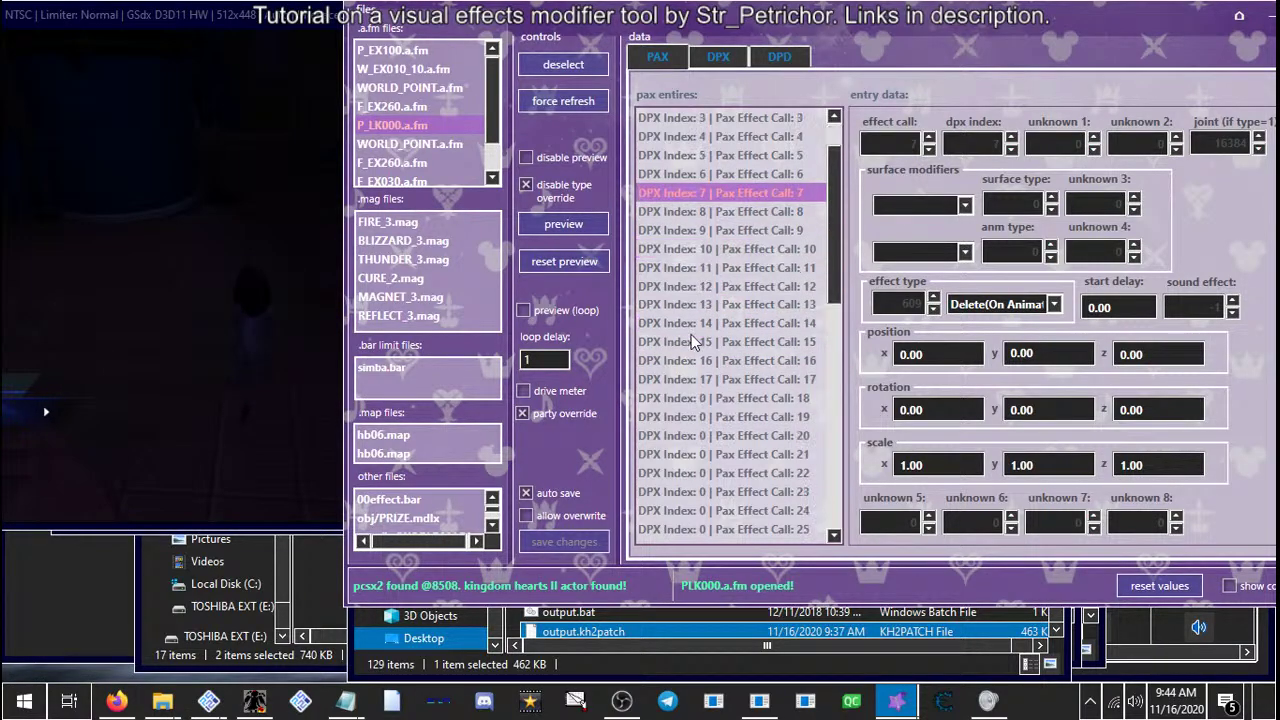
scroll(690, 334, up, 1)
click(685, 400)
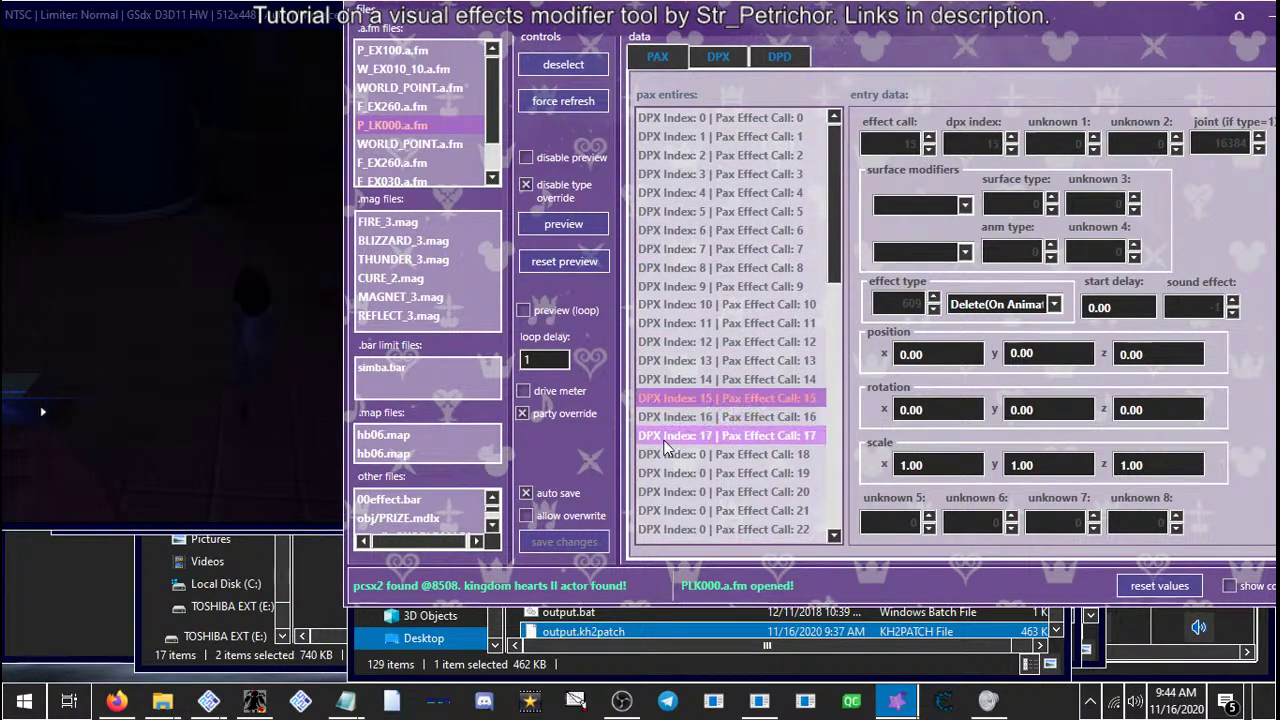
click(665, 438)
scroll(650, 410, down, 1)
click(575, 224)
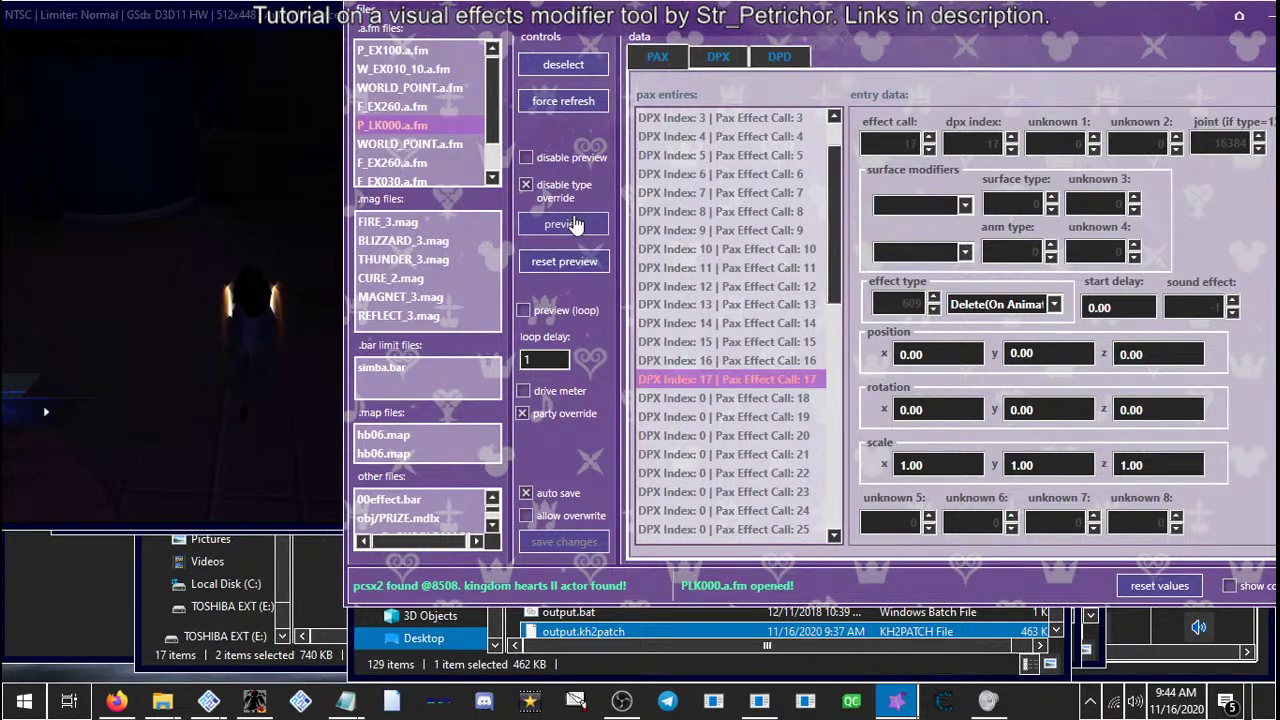
Preview PAX effect calls 15, 16 and 13 in the game
click(685, 342)
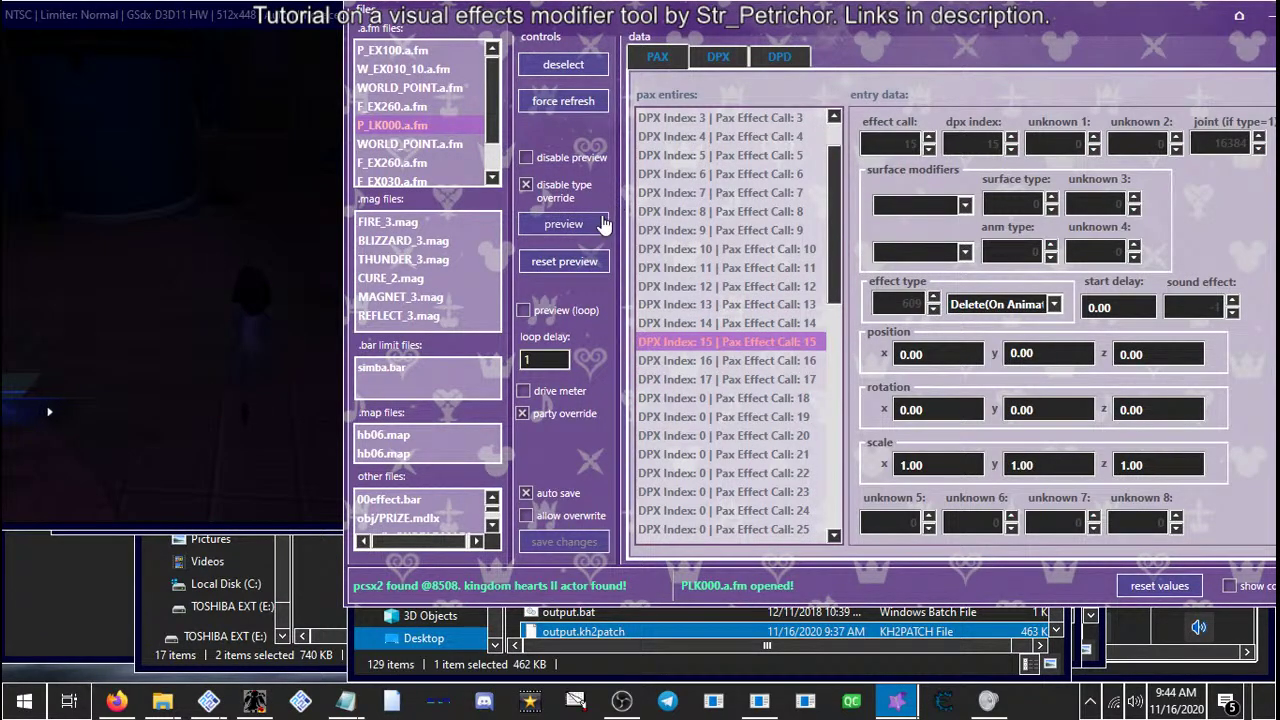
click(601, 228)
click(700, 360)
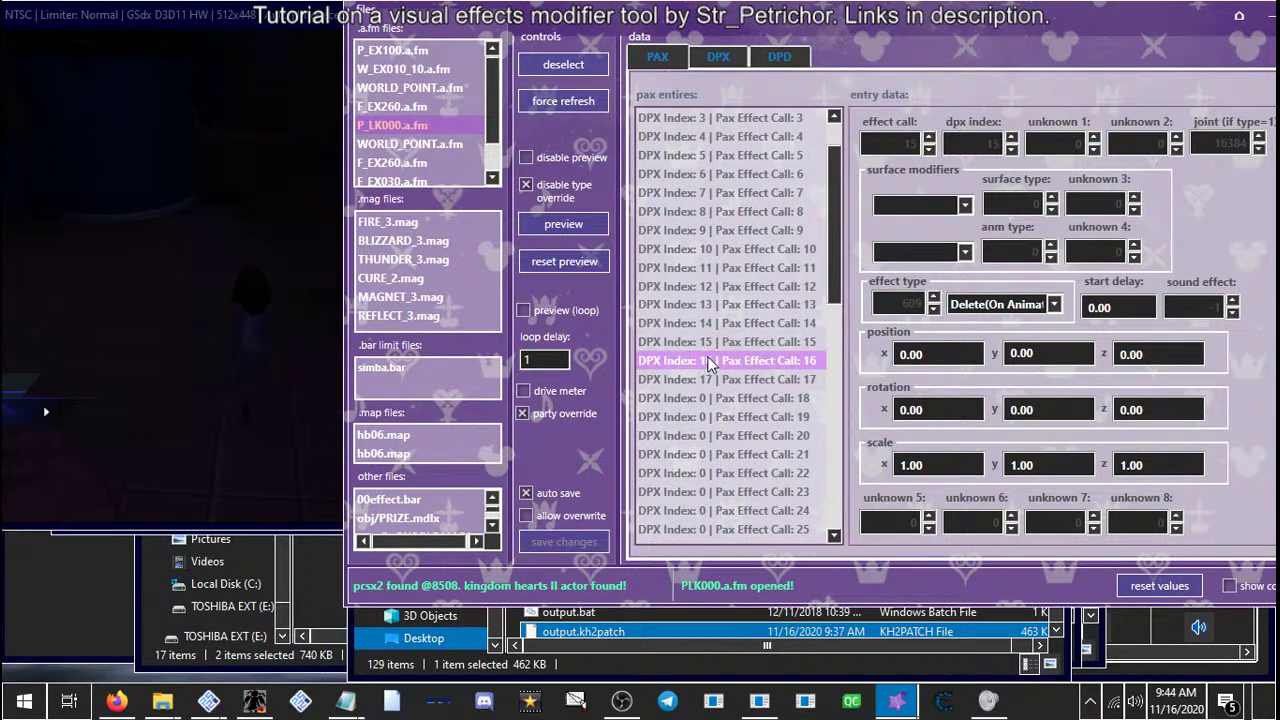
click(566, 236)
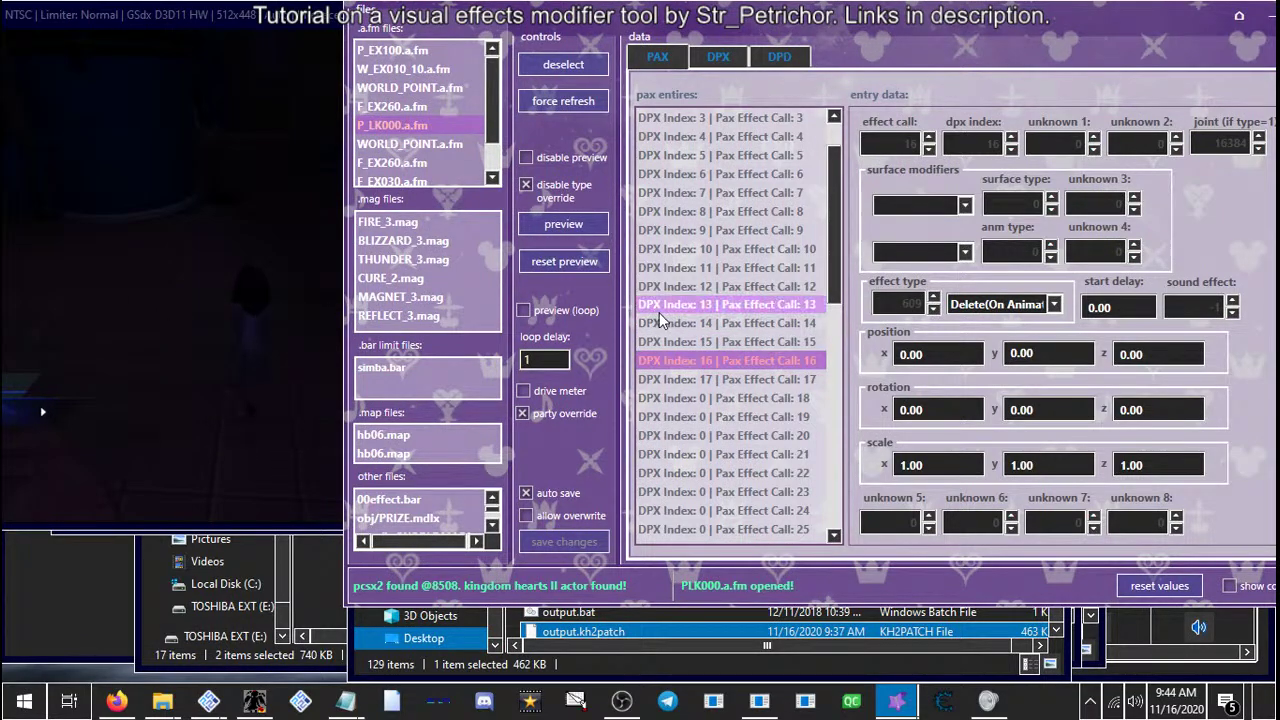
click(666, 305)
click(575, 239)
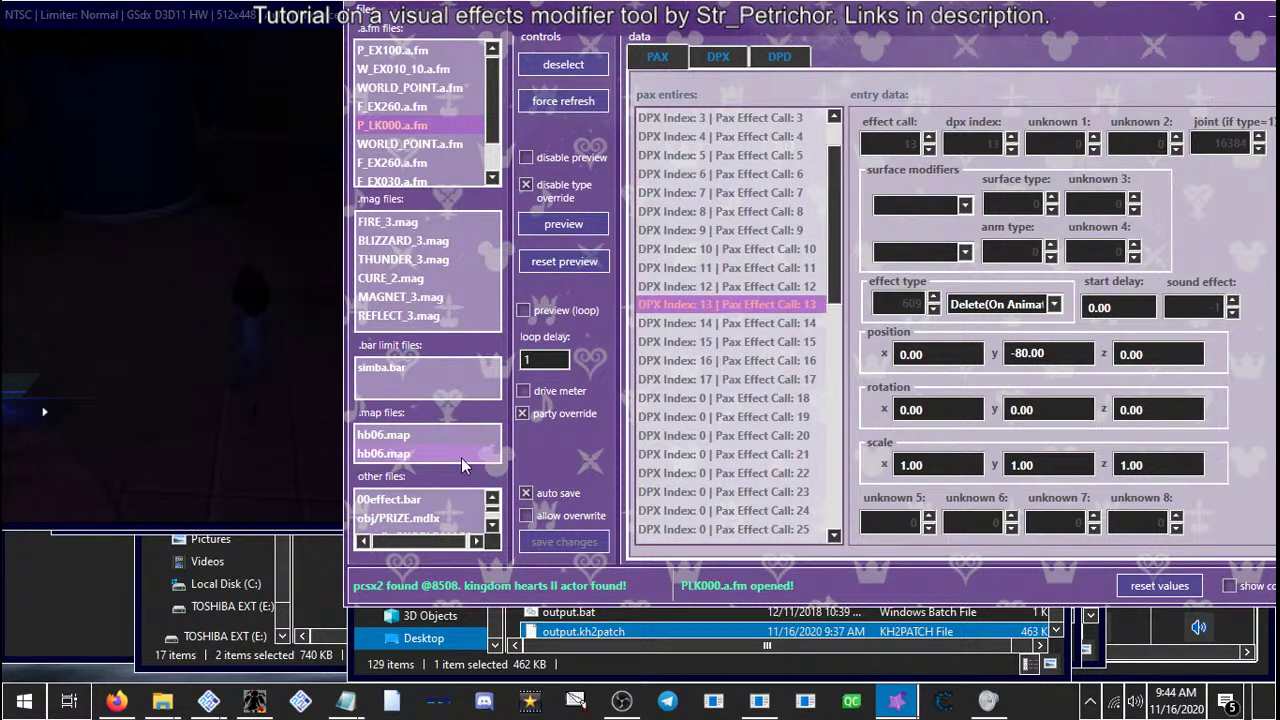
Check the entries of PAX effect calls 18 to 22 and preview calls 19 and 22 in the game
click(690, 397)
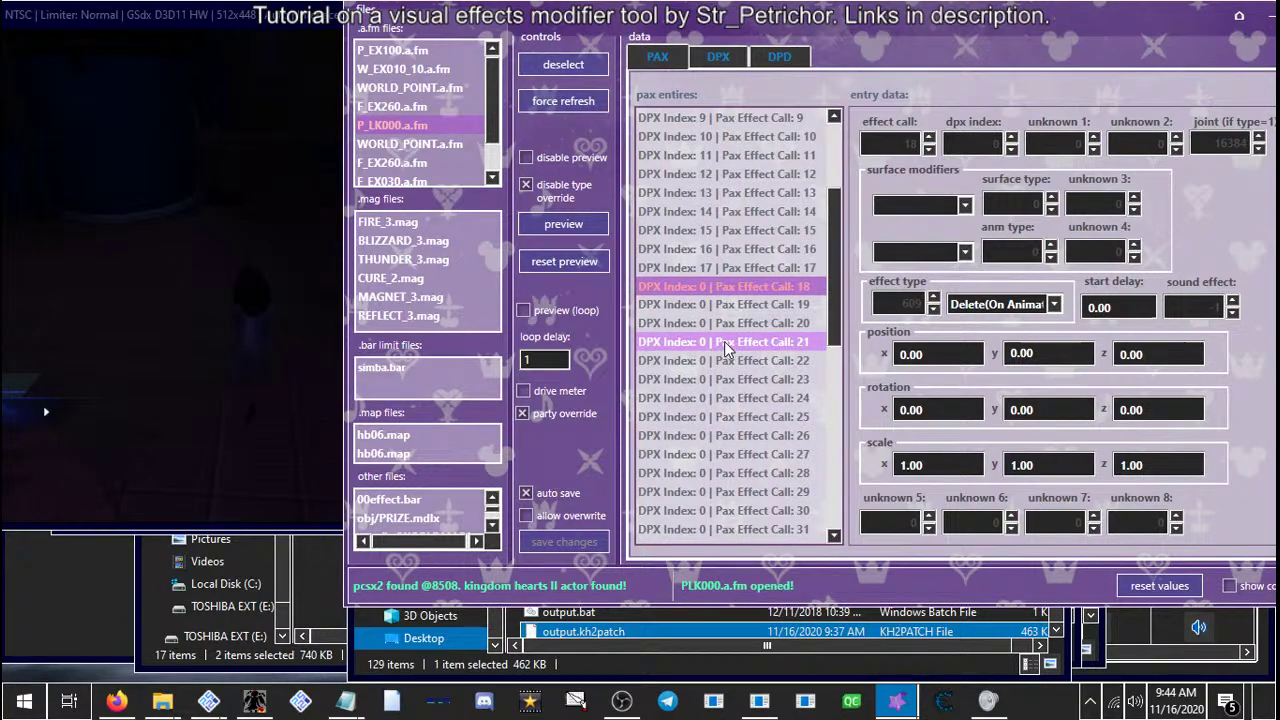
click(723, 341)
click(702, 302)
click(702, 287)
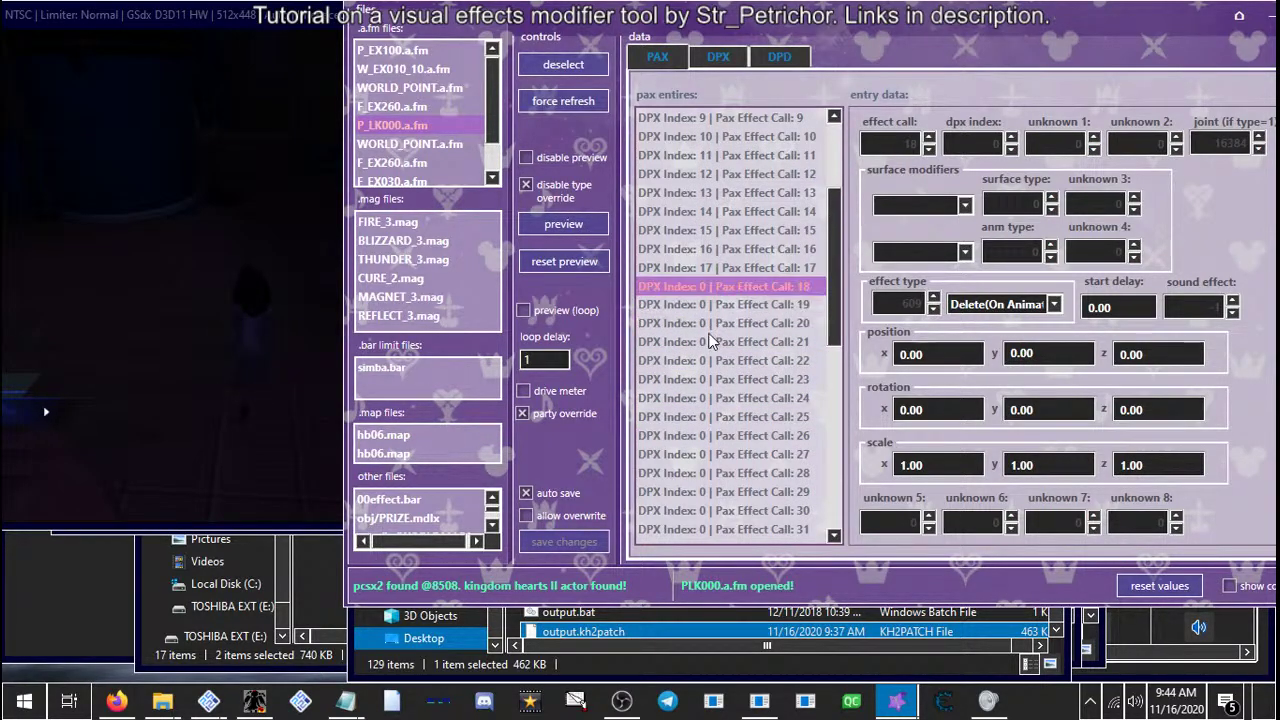
click(640, 304)
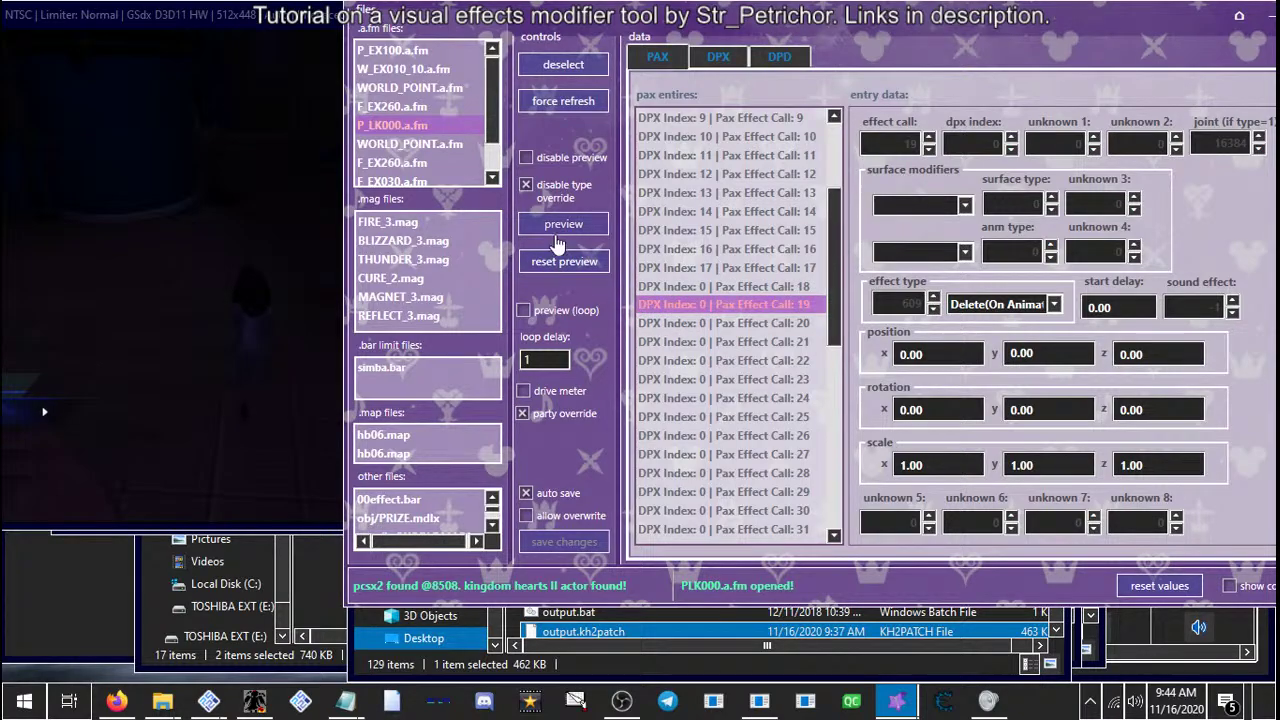
click(558, 245)
click(688, 323)
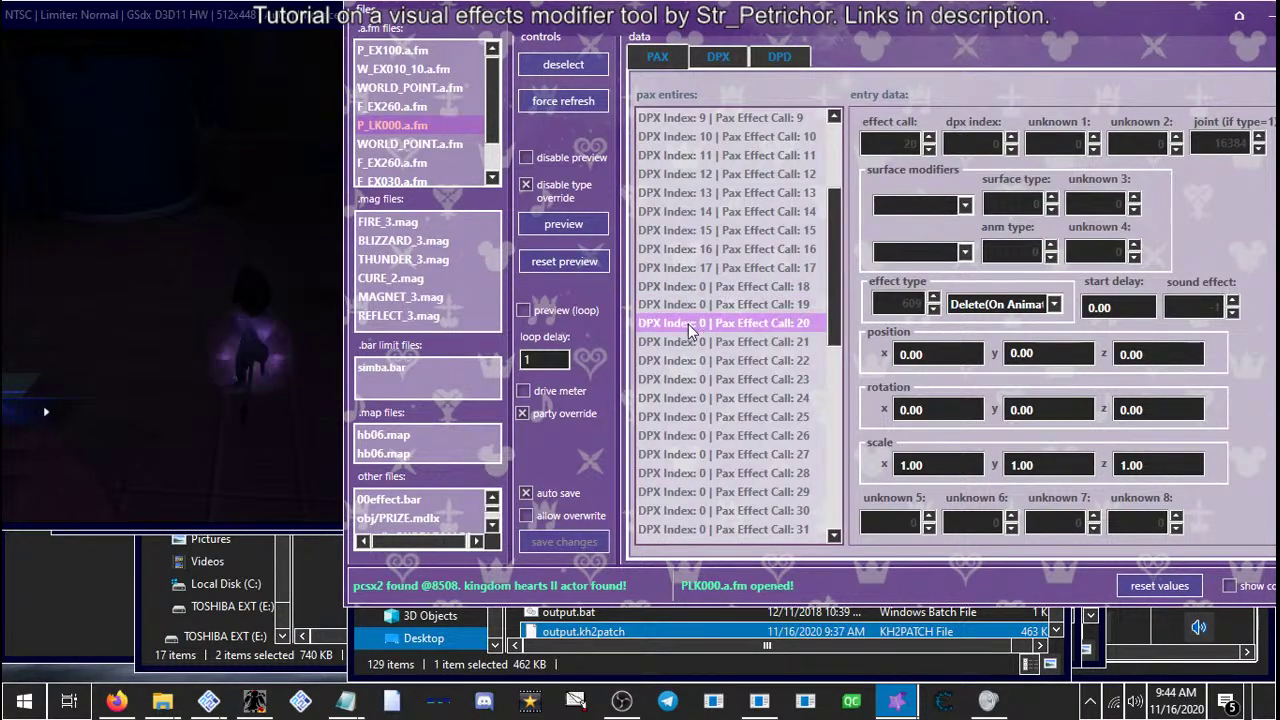
click(675, 360)
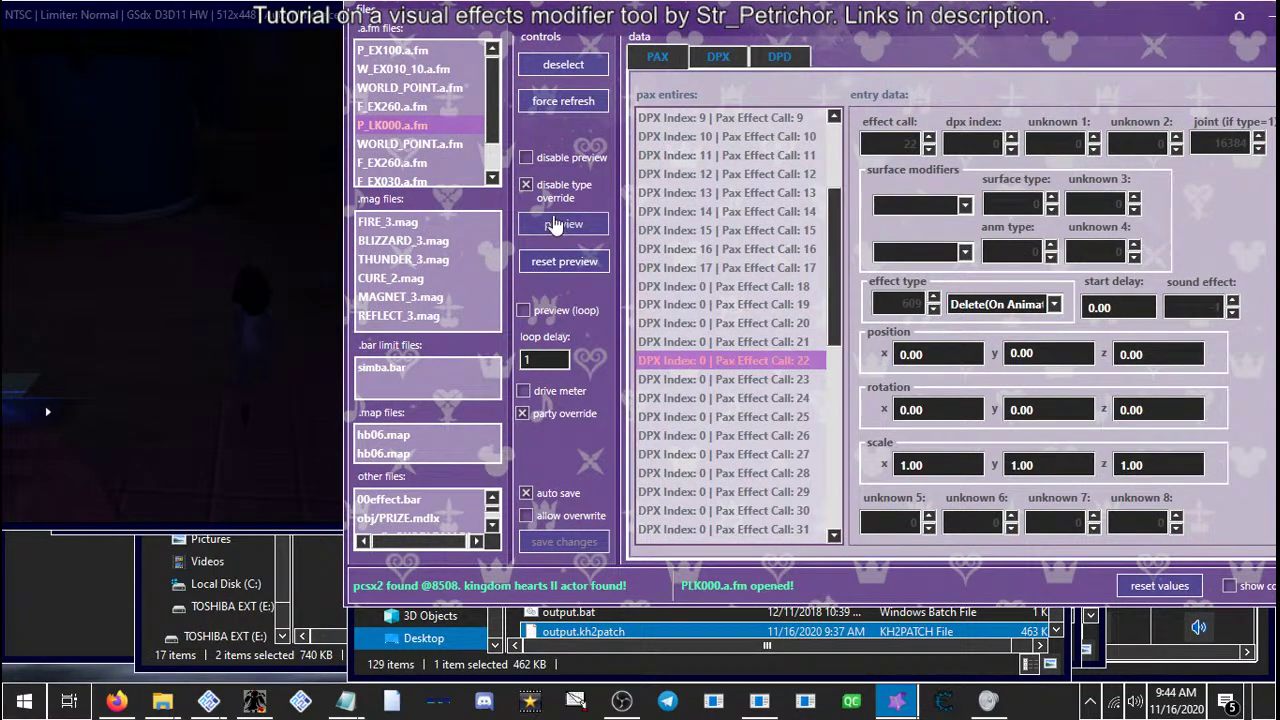
click(555, 224)
Set the dpx index of PAX effect call 23 to 5 and preview it in the game
click(688, 380)
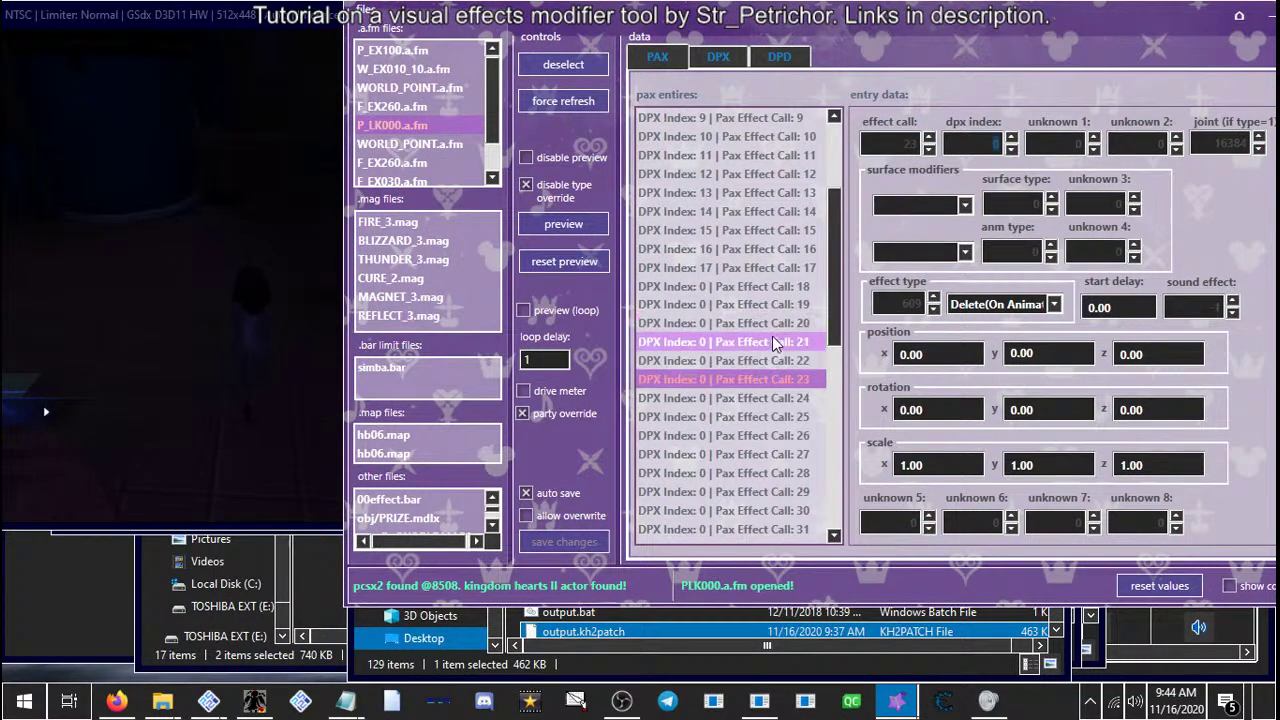
click(693, 417)
click(568, 226)
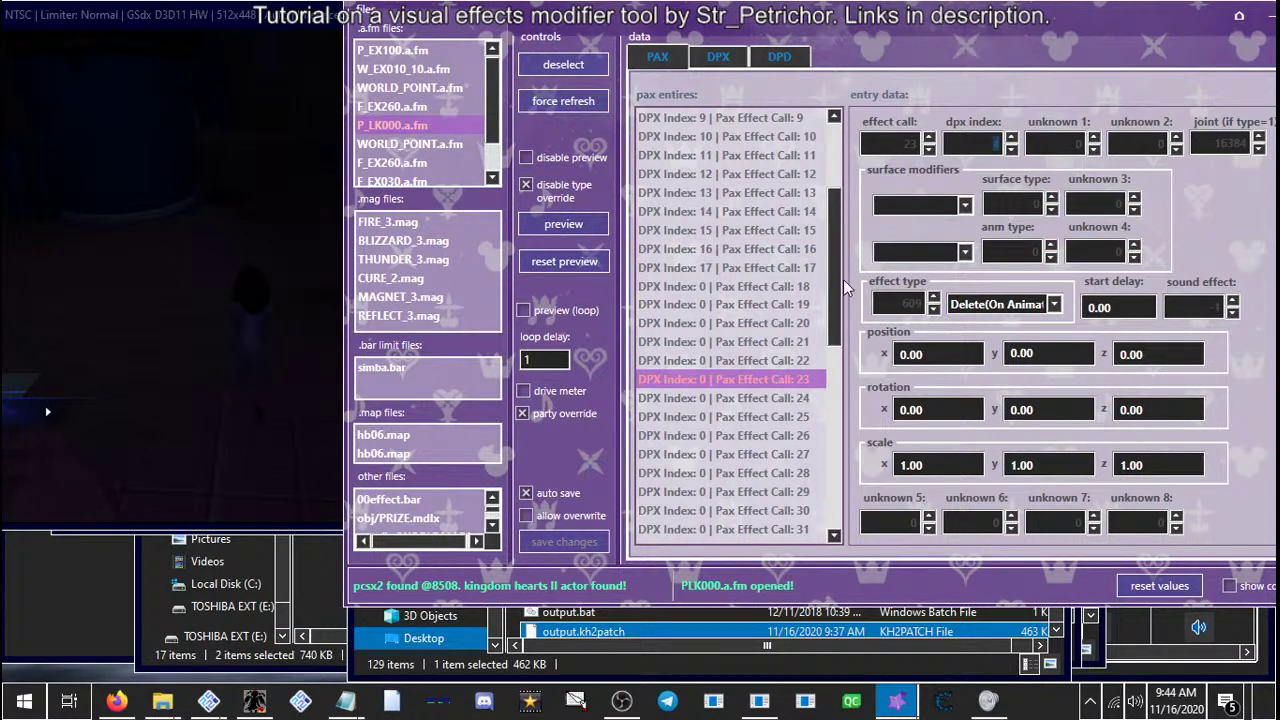
click(583, 230)
click(573, 229)
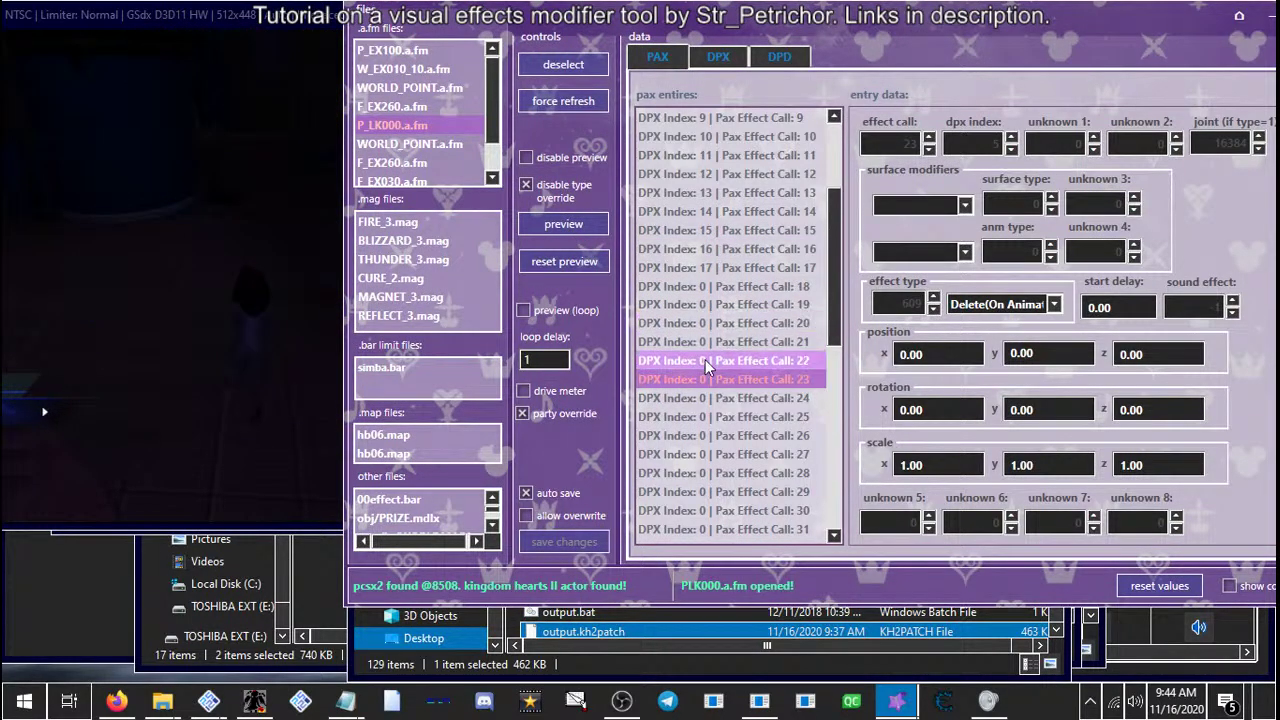
Preview PAX effect call 5 in the game to compare it with effect call 23
scroll(711, 322, up, 2)
click(685, 157)
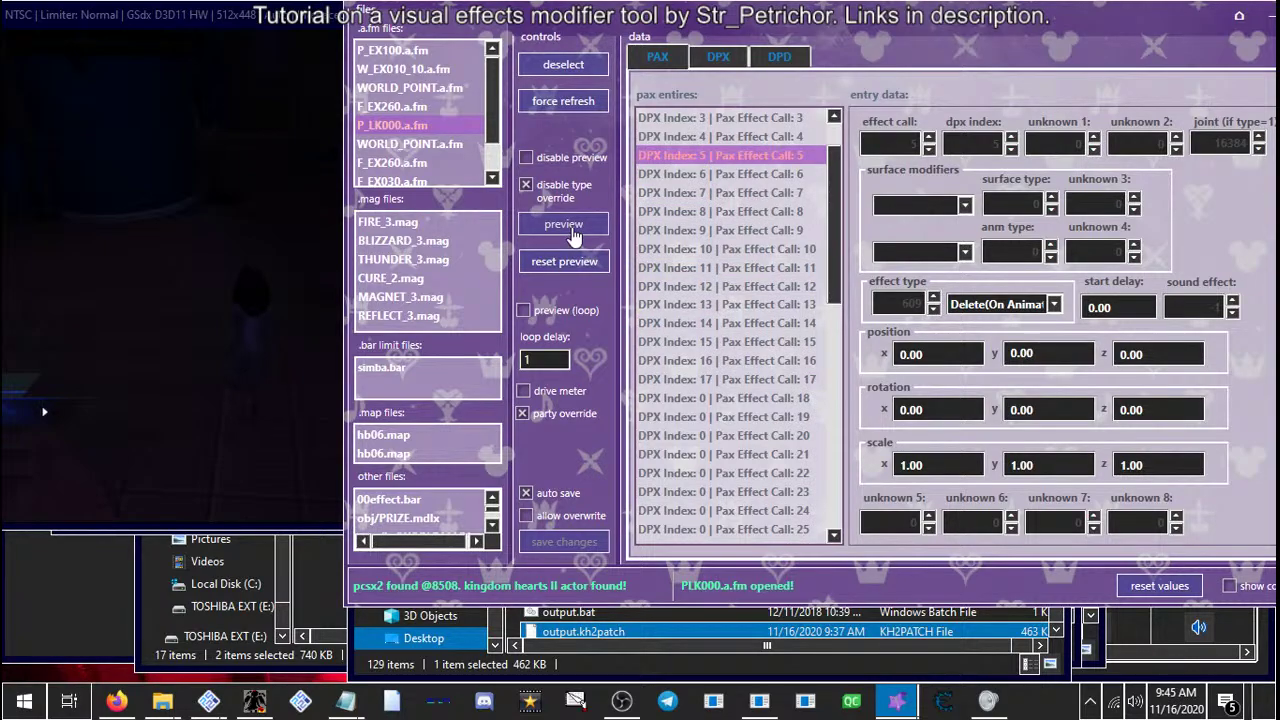
click(563, 224)
Examine the entry data of PAX effect calls 19 to 23 and look through the rest of the entry list
click(732, 457)
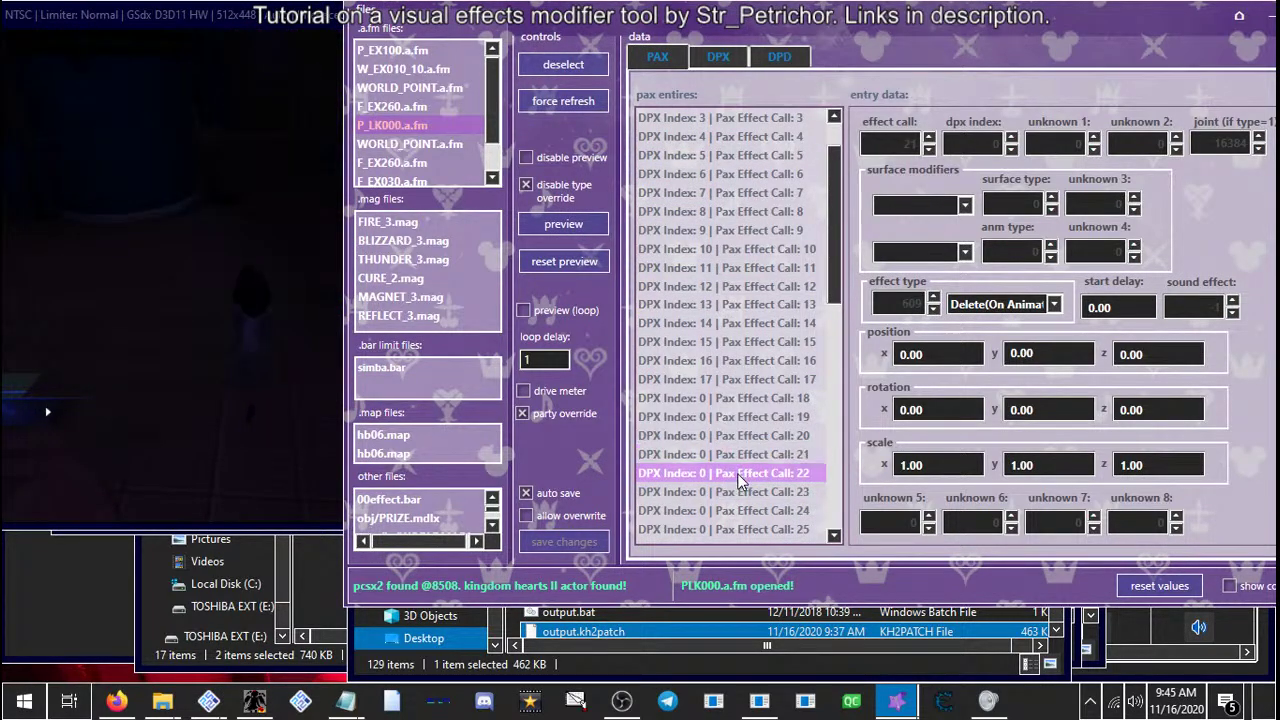
click(728, 435)
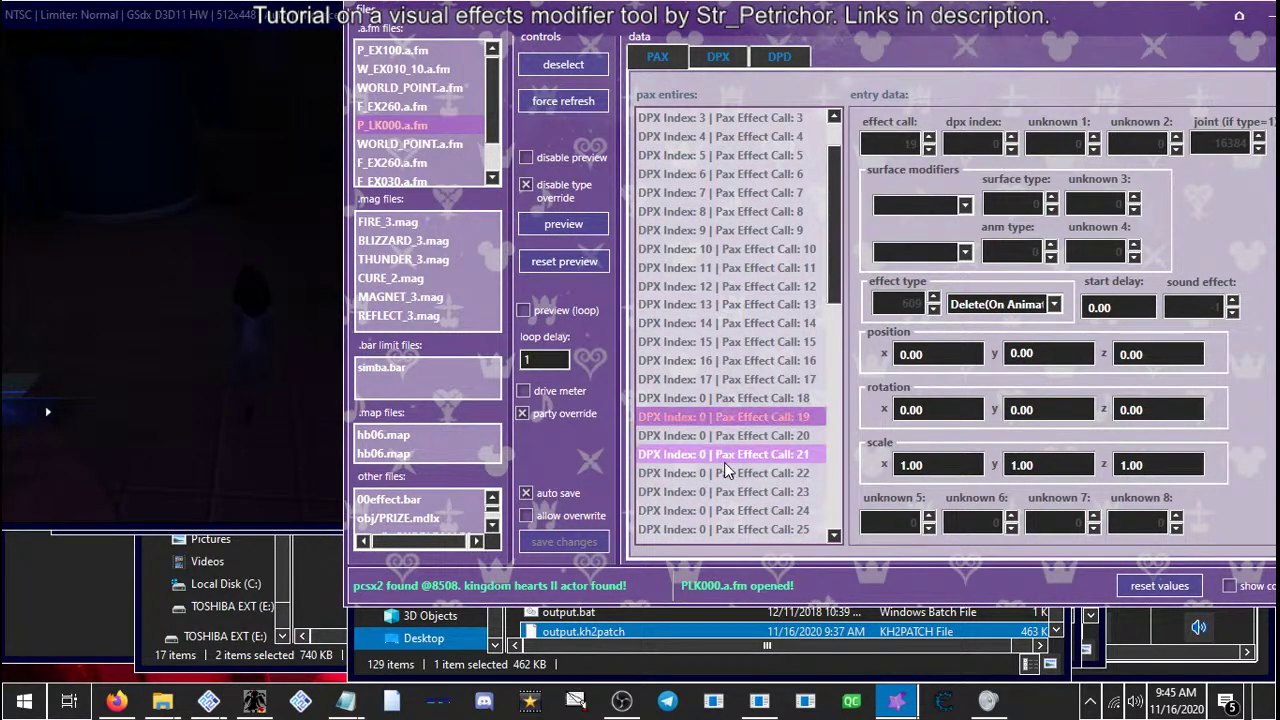
click(725, 475)
scroll(732, 430, down, 1)
click(730, 377)
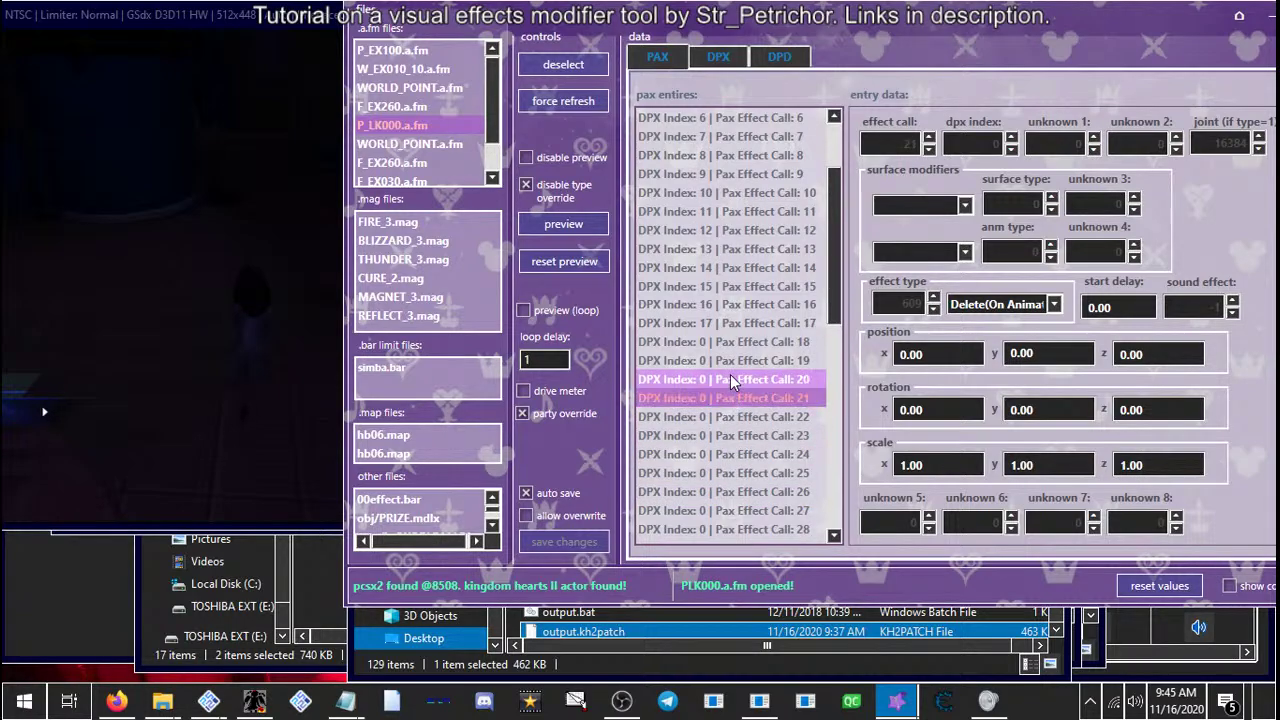
click(753, 435)
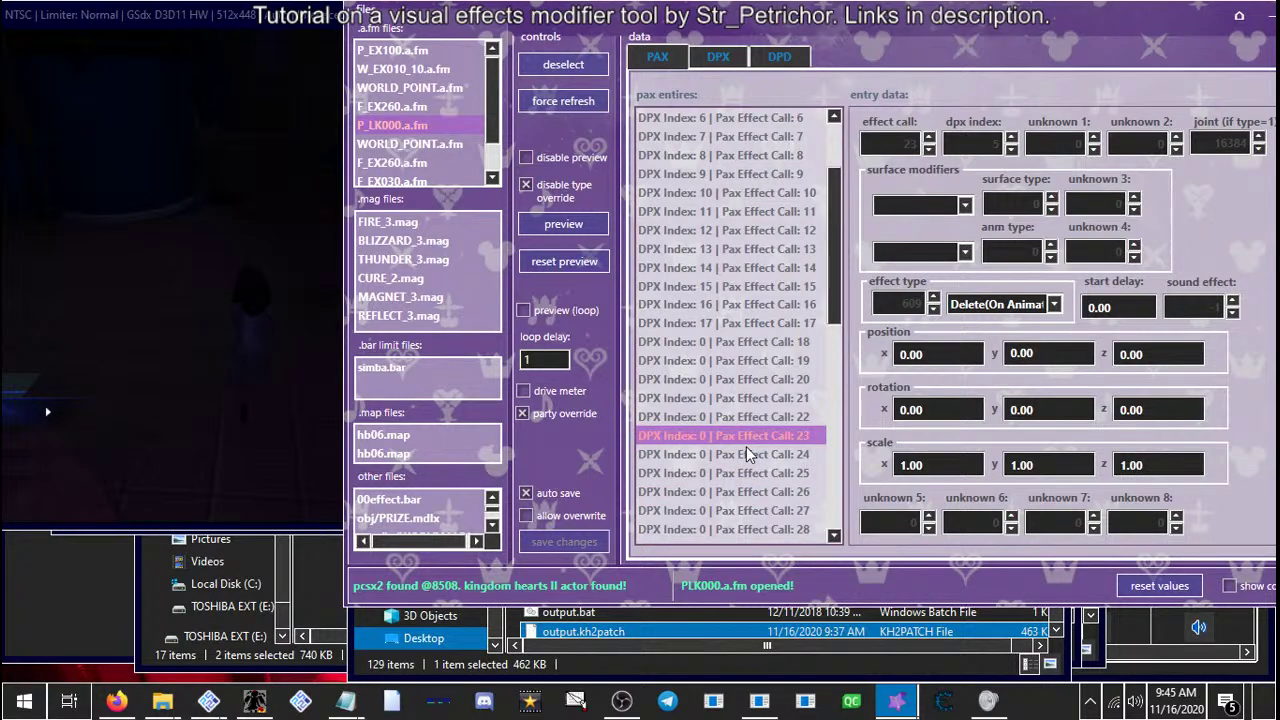
scroll(746, 450, down, 5)
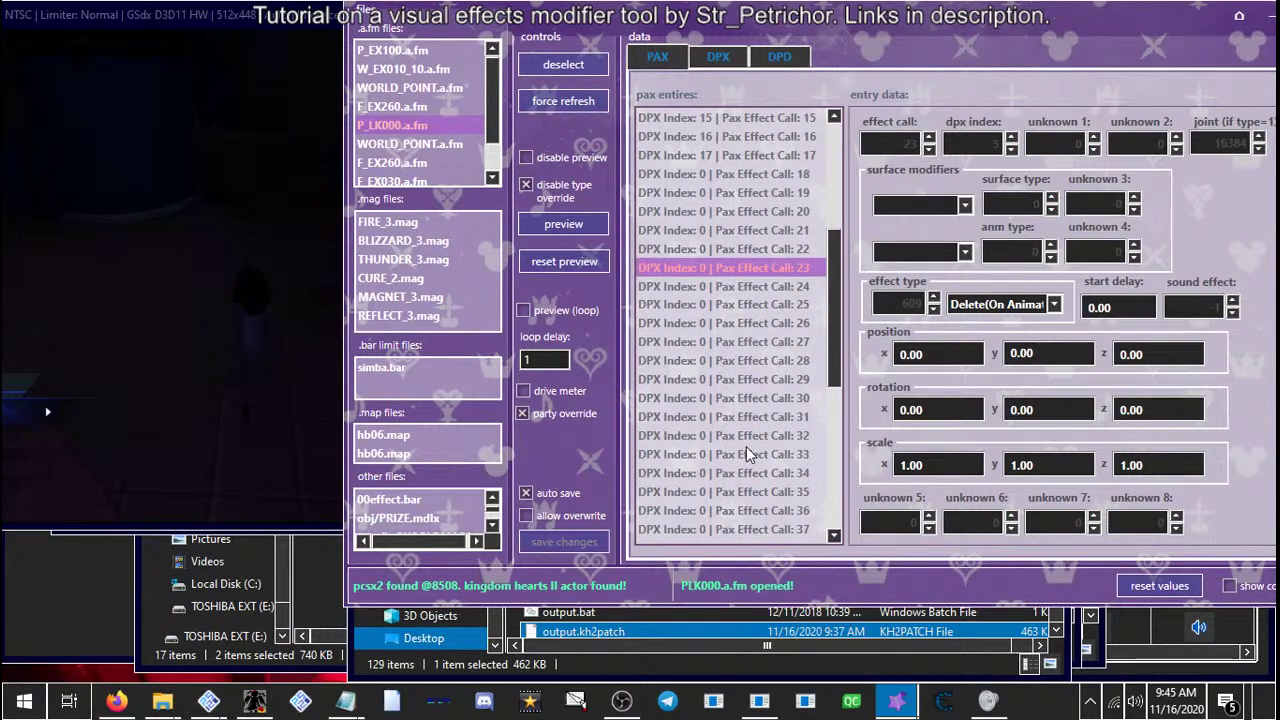
scroll(746, 446, up, 7)
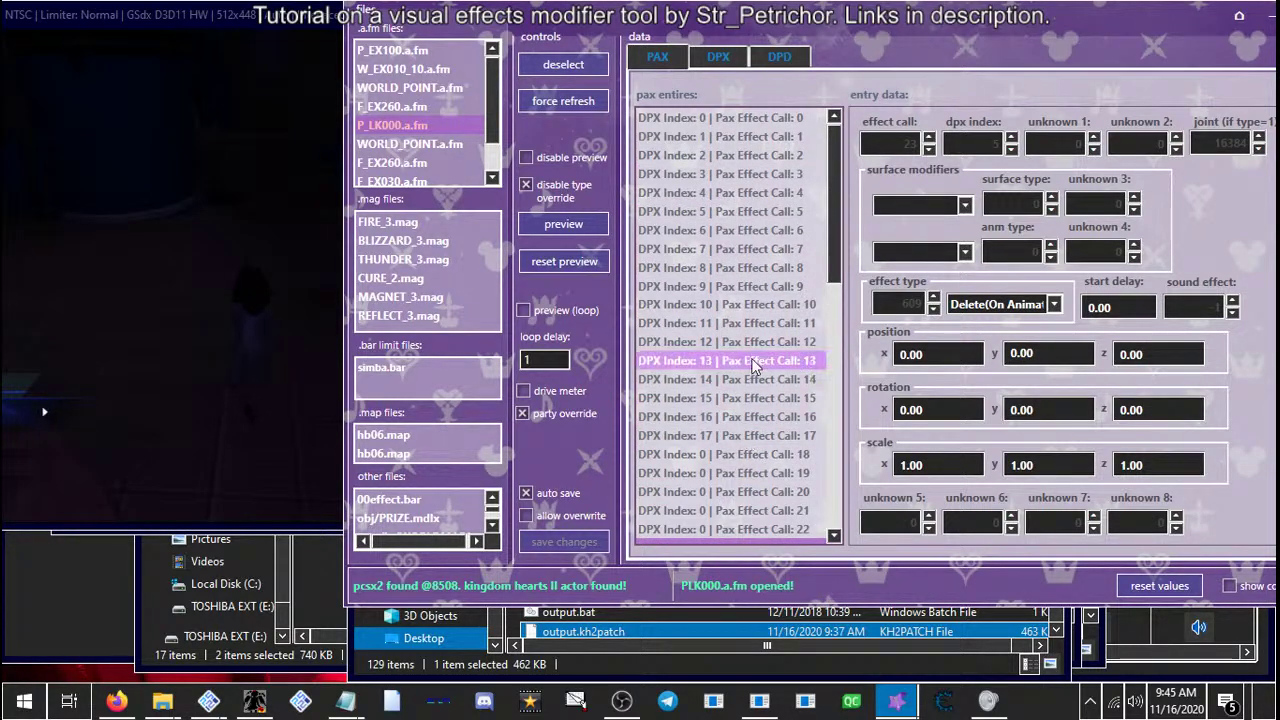
Select the PAX entry for effect call 0 and reset its values to default, confirming the reset
click(697, 121)
right_click(697, 121)
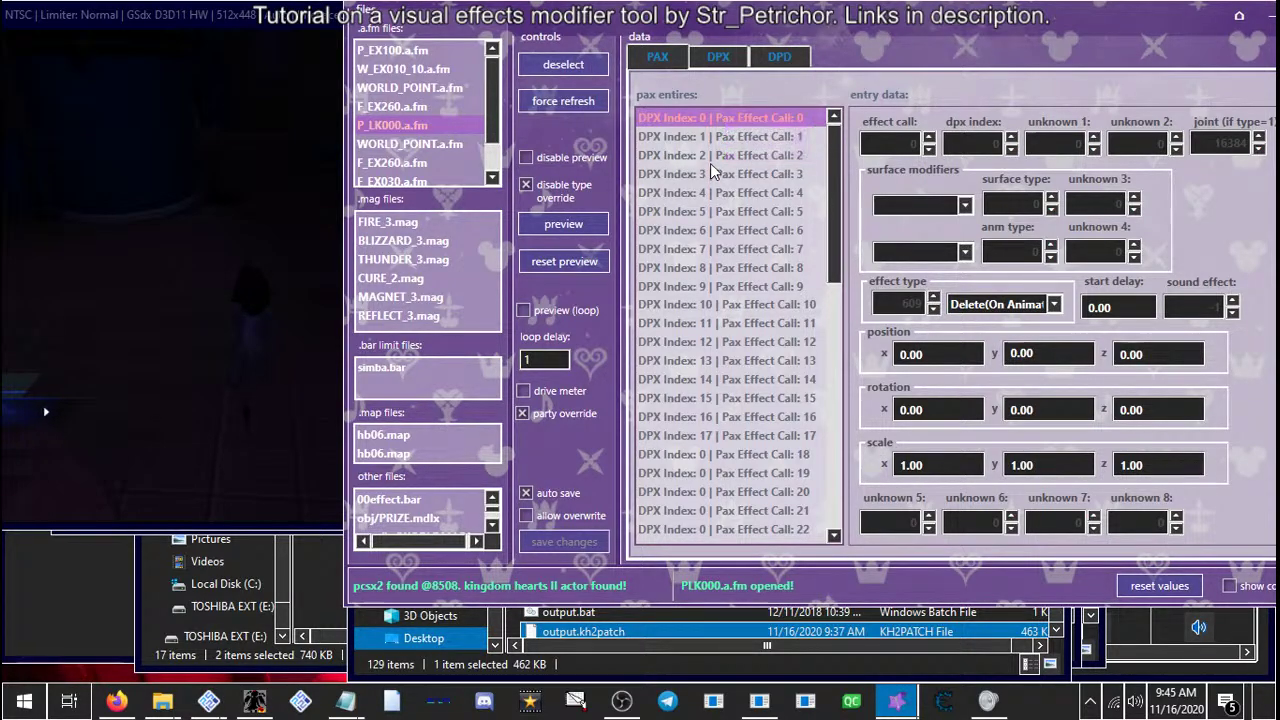
click(680, 118)
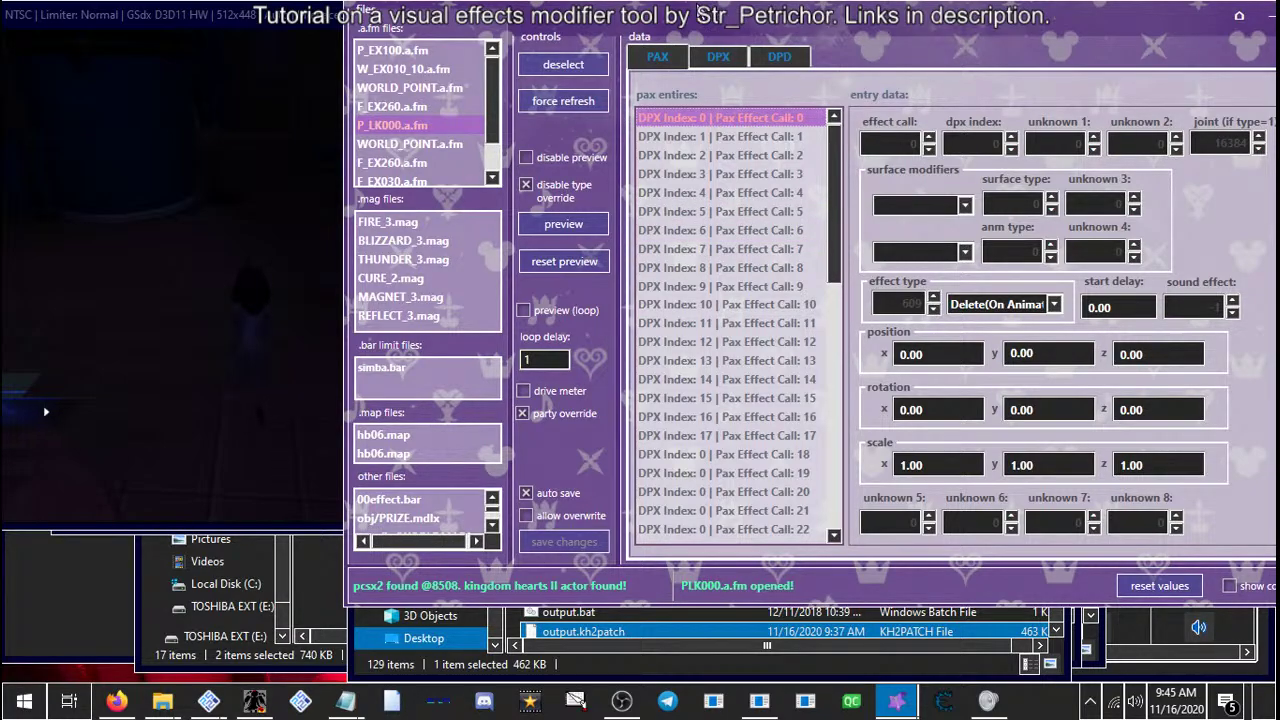
drag(679, 12, 614, 22)
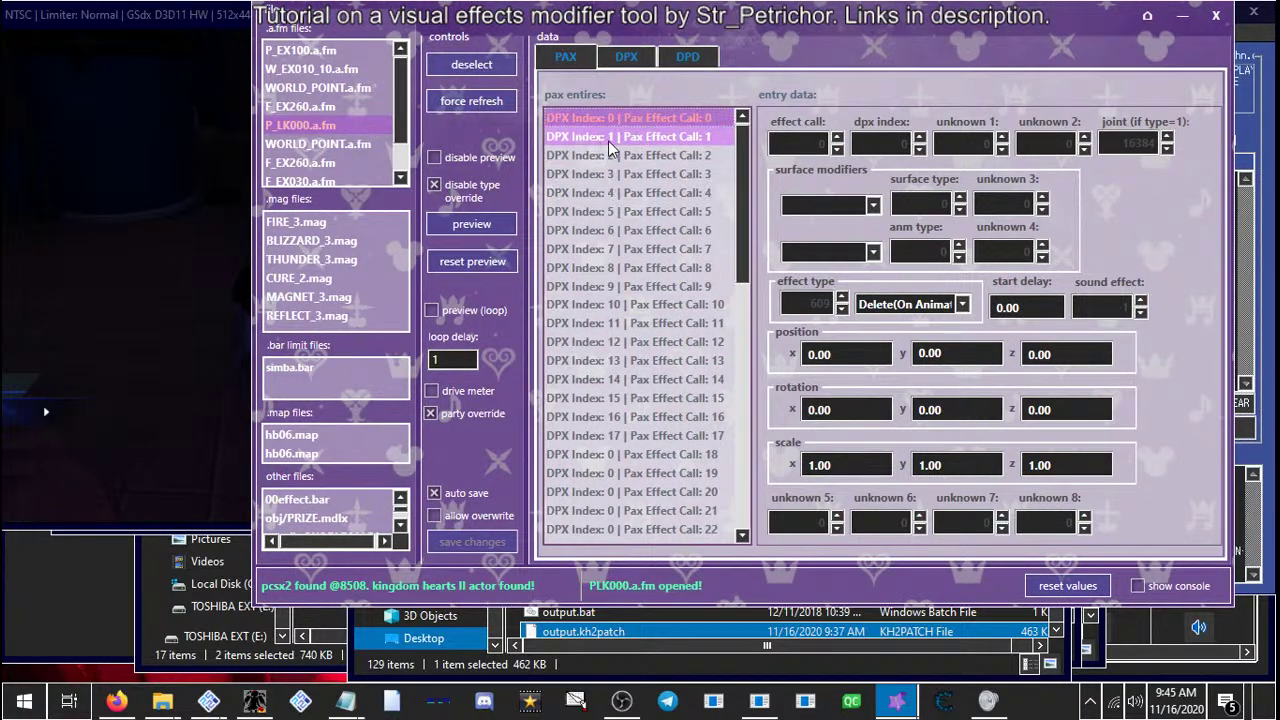
click(1090, 592)
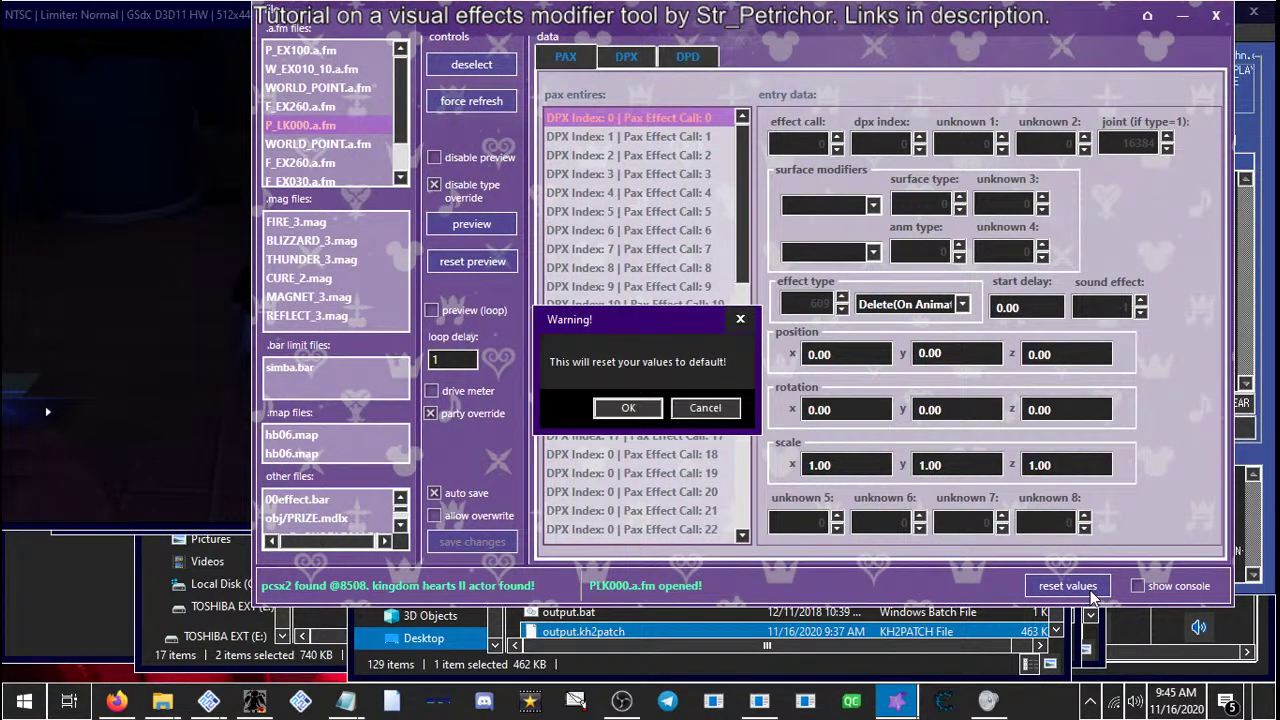
click(628, 408)
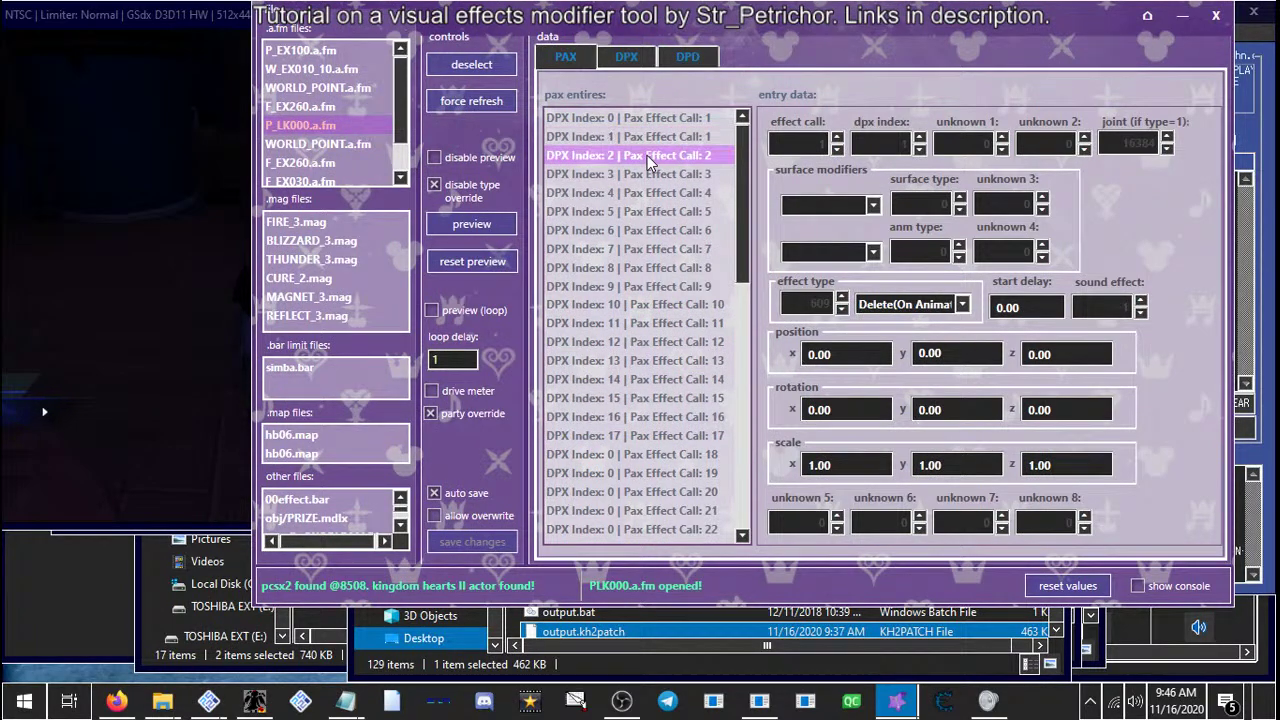
Preview the reset first PAX entry and bring the PCSX2 game window to the front
click(668, 128)
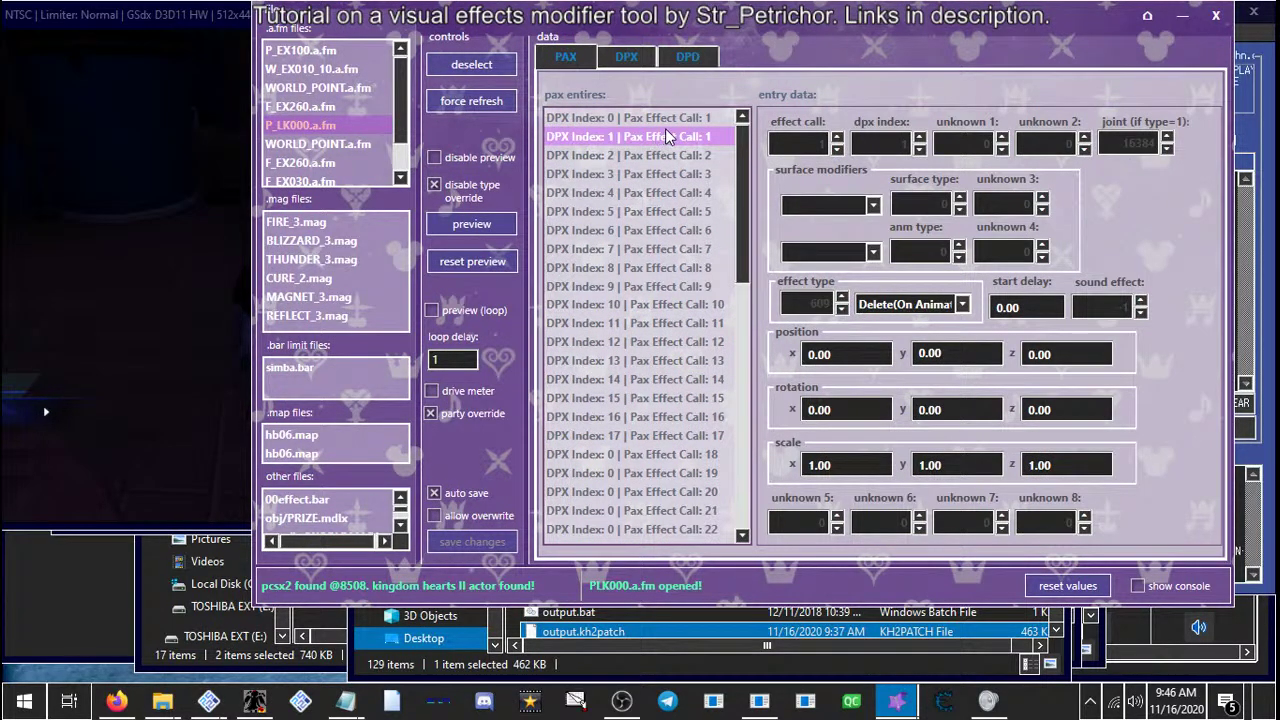
click(662, 142)
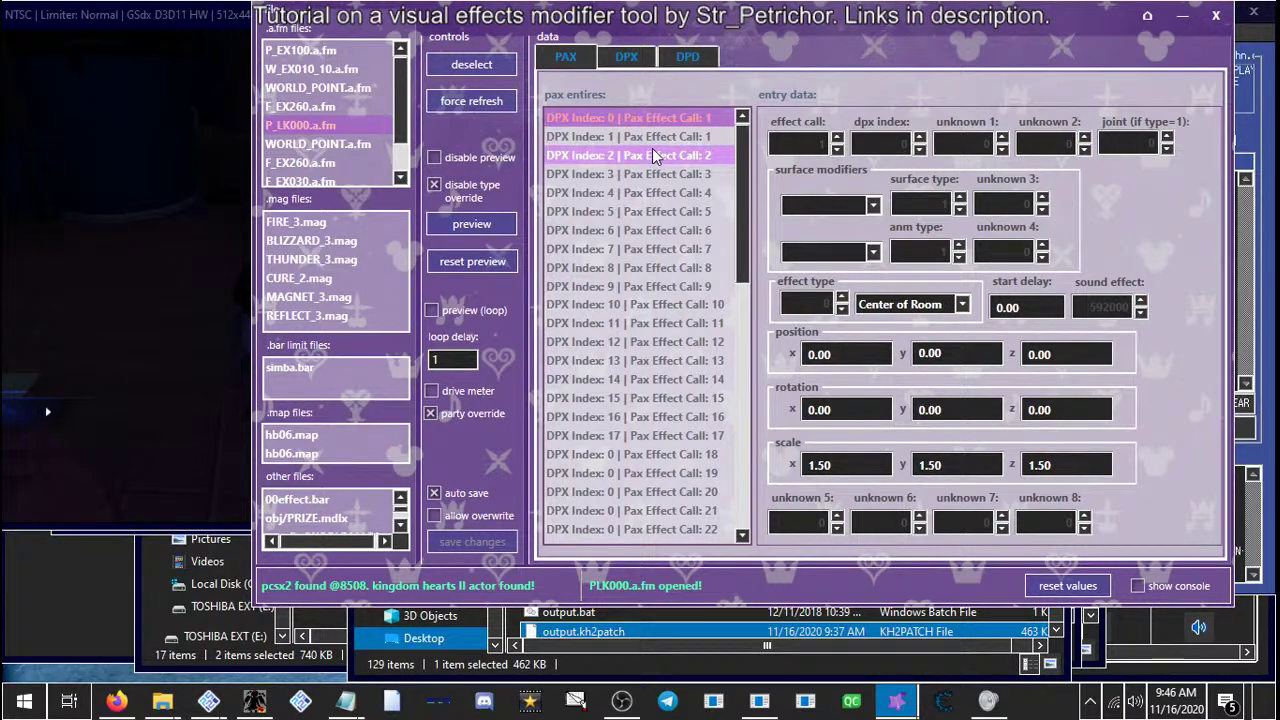
click(483, 240)
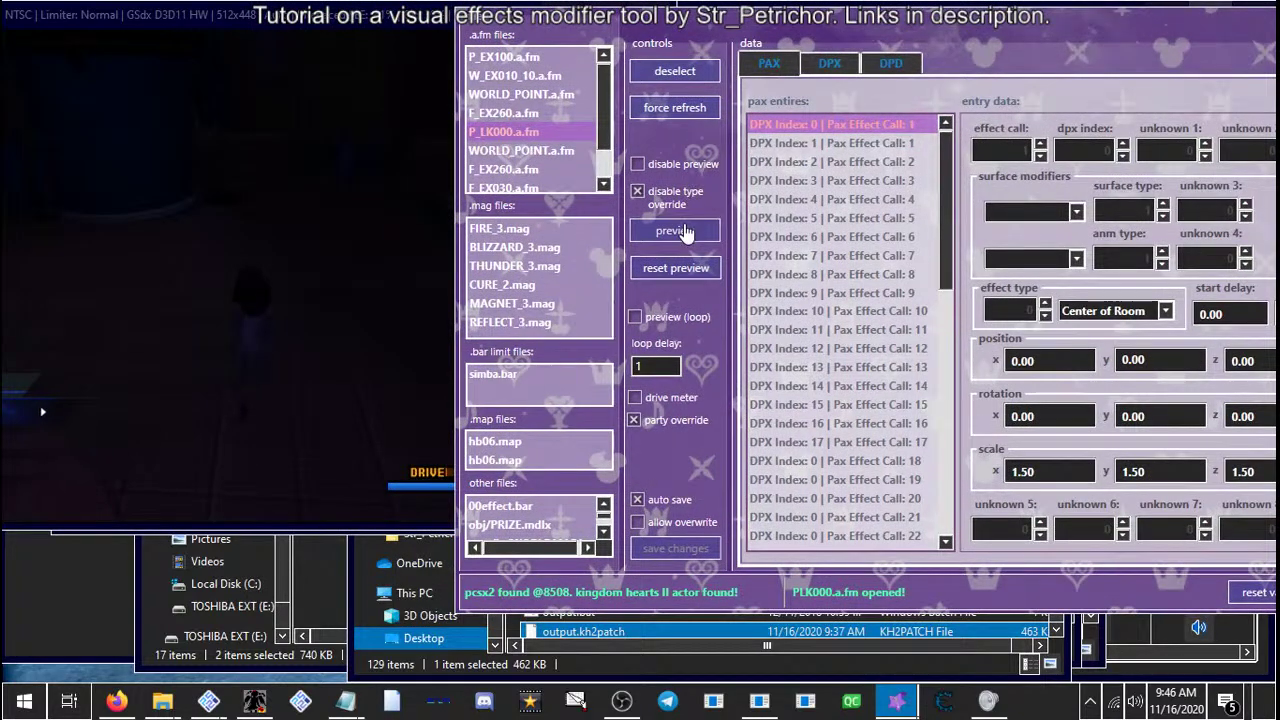
click(271, 245)
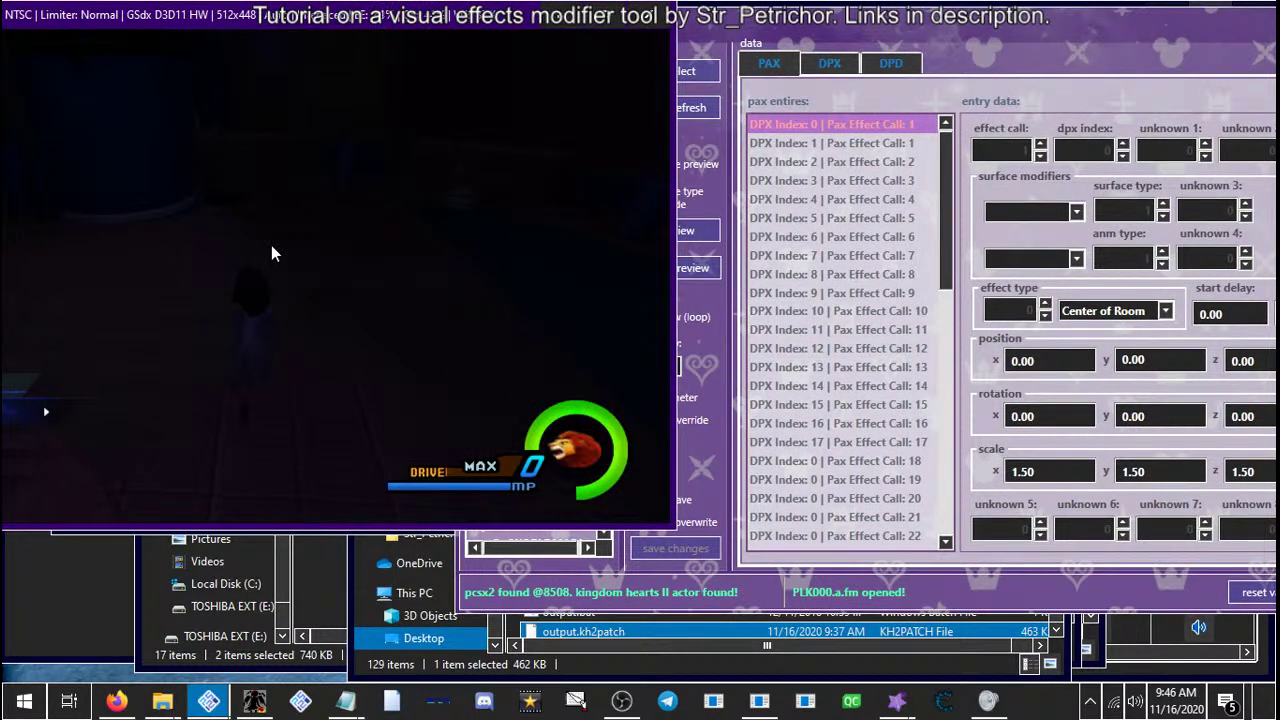
Select the PAX entry with DPX index 1 and reset its values to default, confirming the reset
click(690, 237)
click(790, 148)
drag(796, 40, 596, 30)
click(1100, 588)
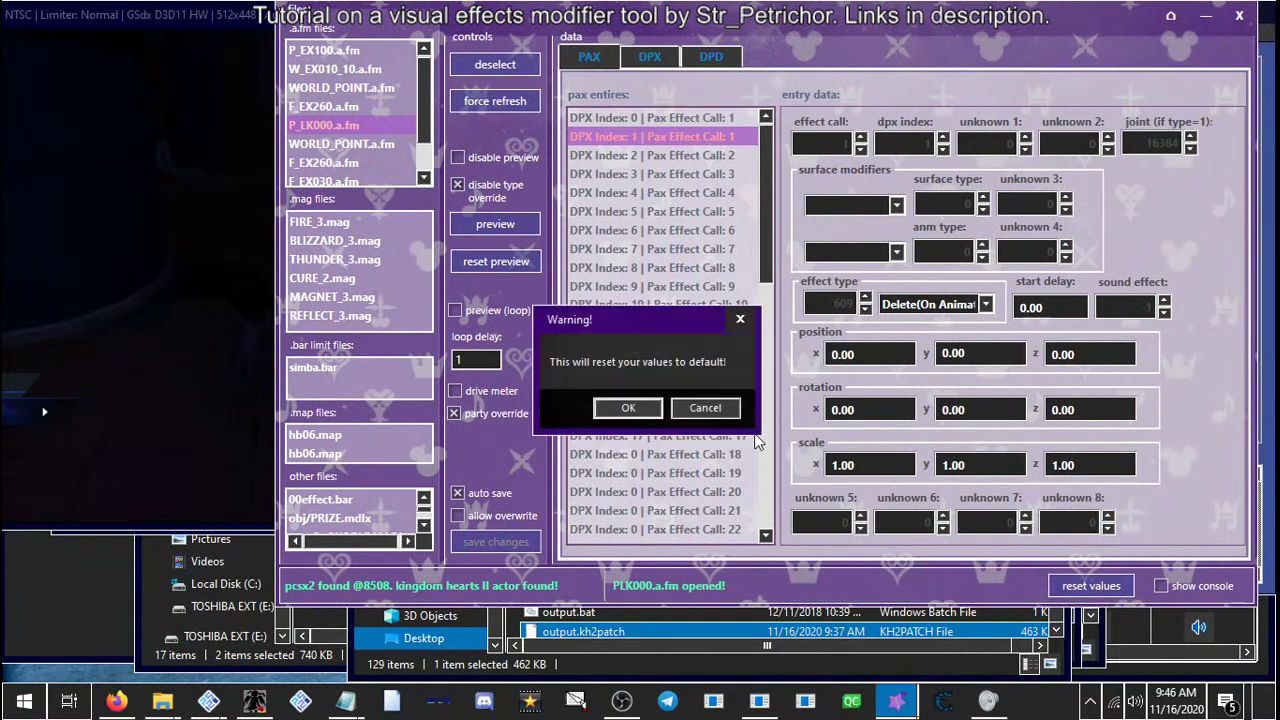
click(616, 408)
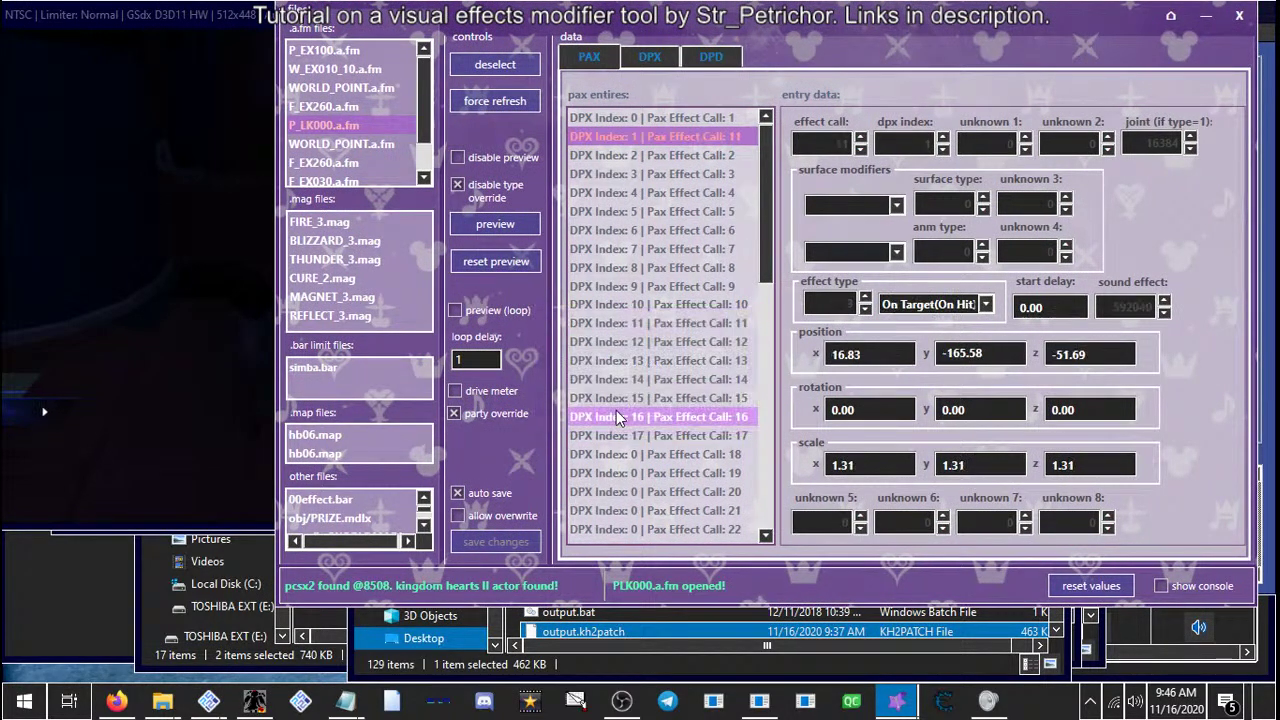
Preview the reset DPX index 1 entry and watch the effect in the PCSX2 game window
click(510, 235)
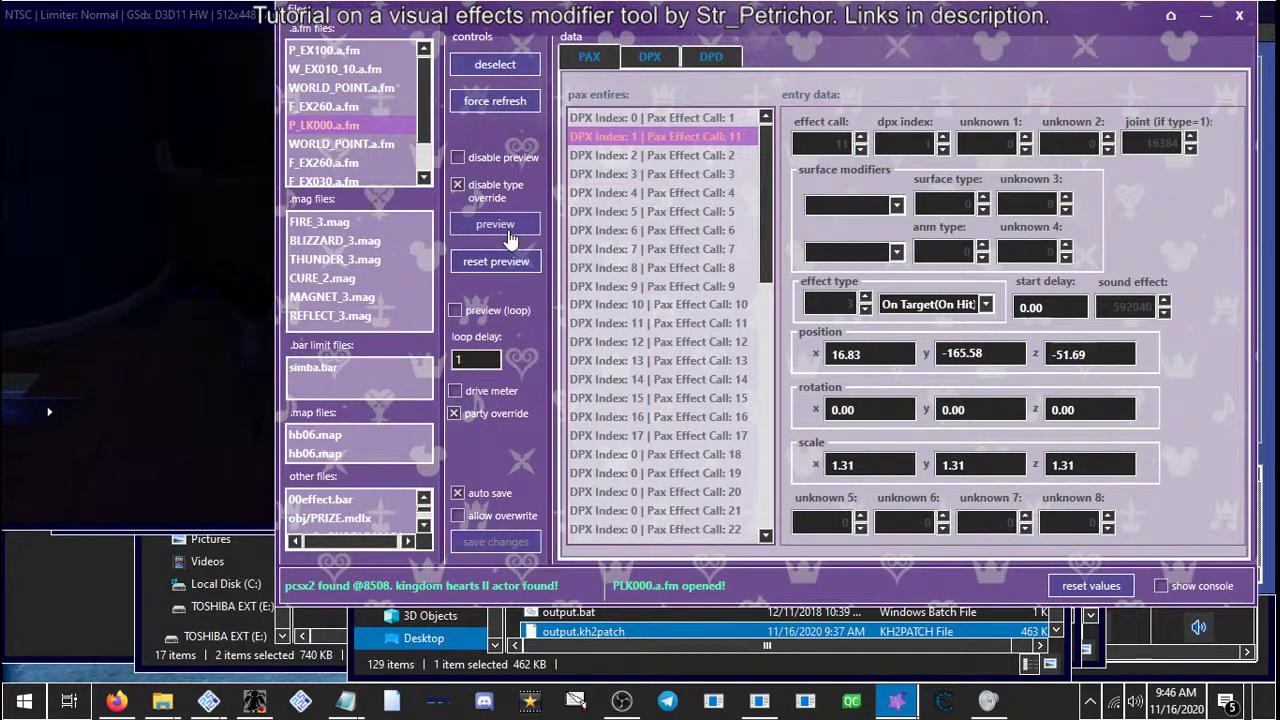
click(113, 363)
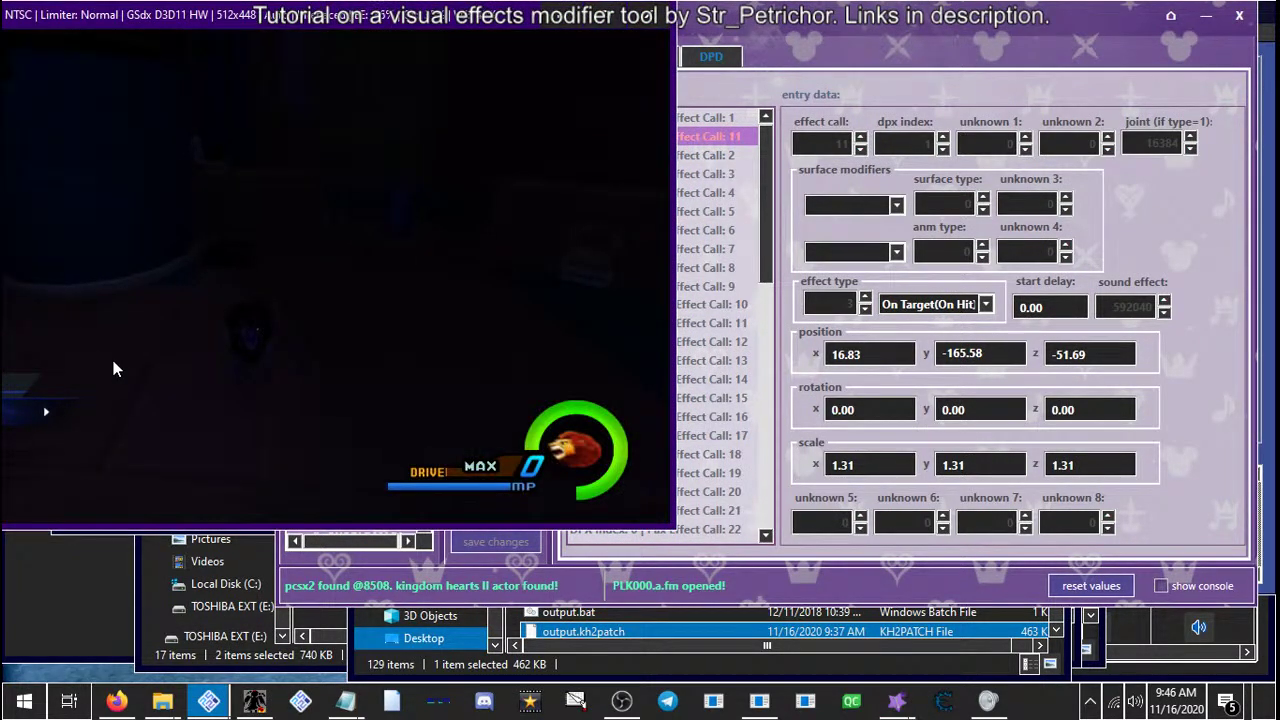
click(693, 140)
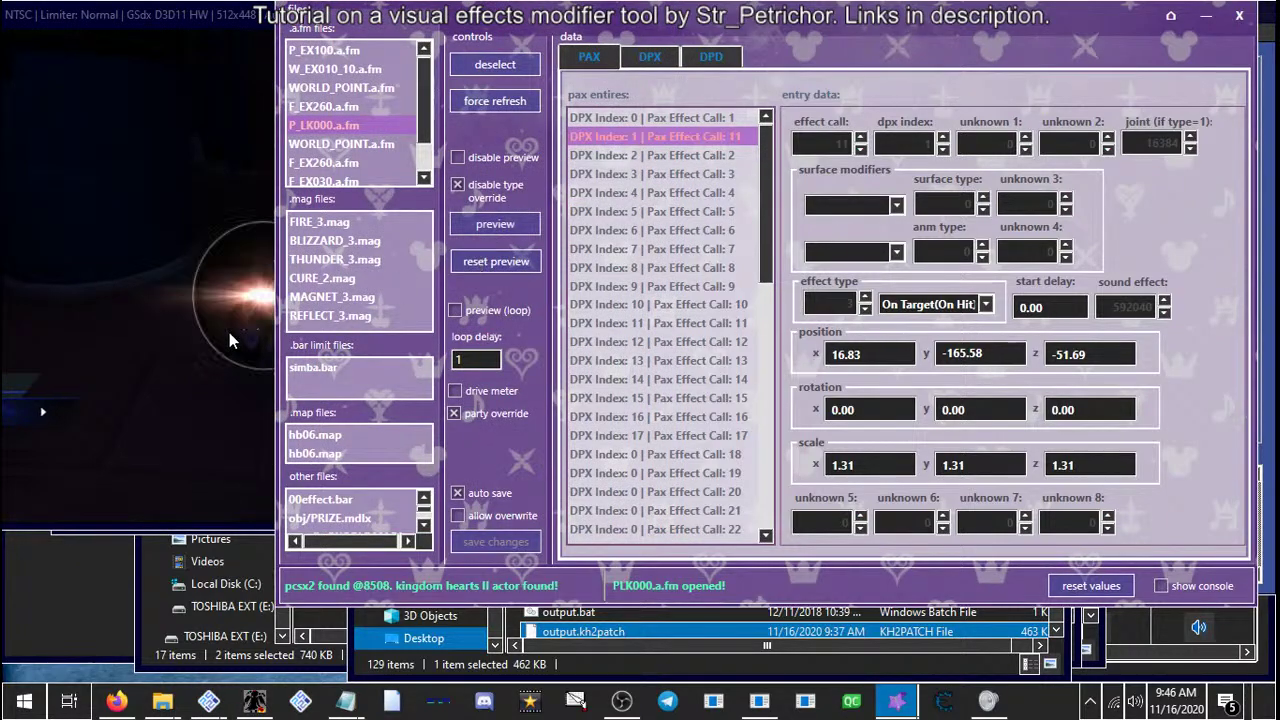
click(141, 306)
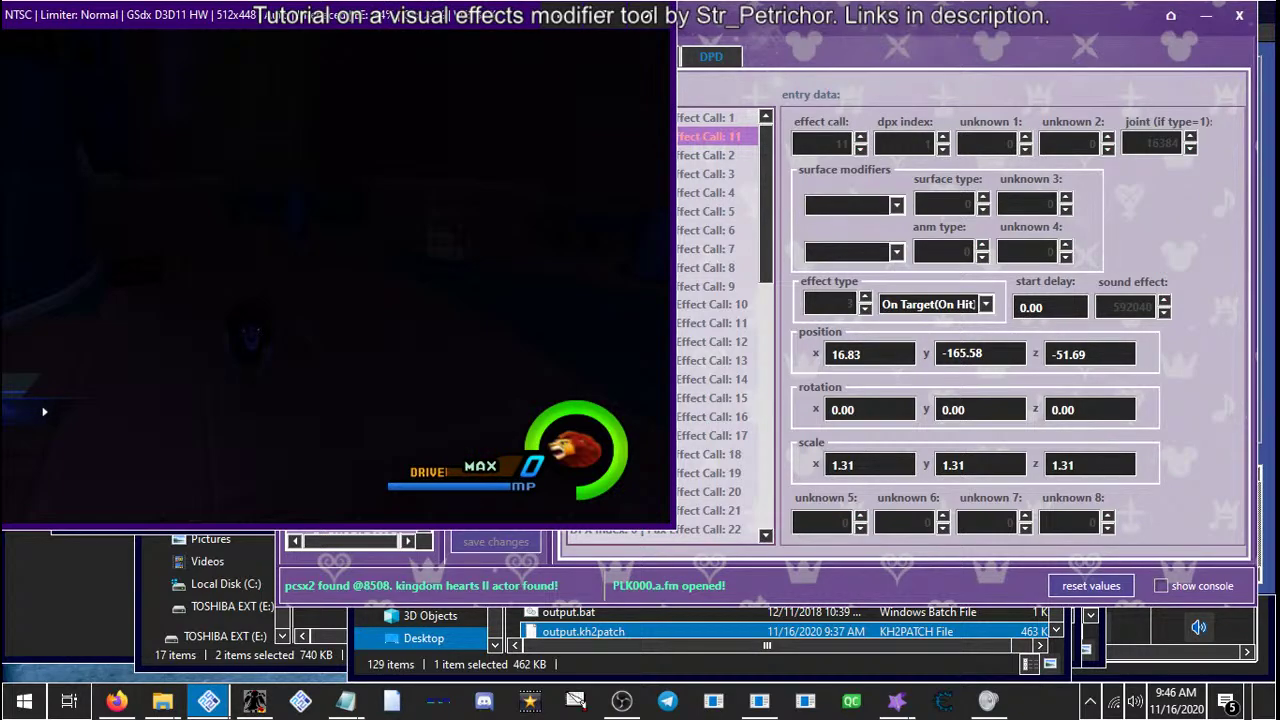
Preview the PAX entry with DPX index 2 and reset its values to default, confirming the reset
click(696, 157)
click(505, 232)
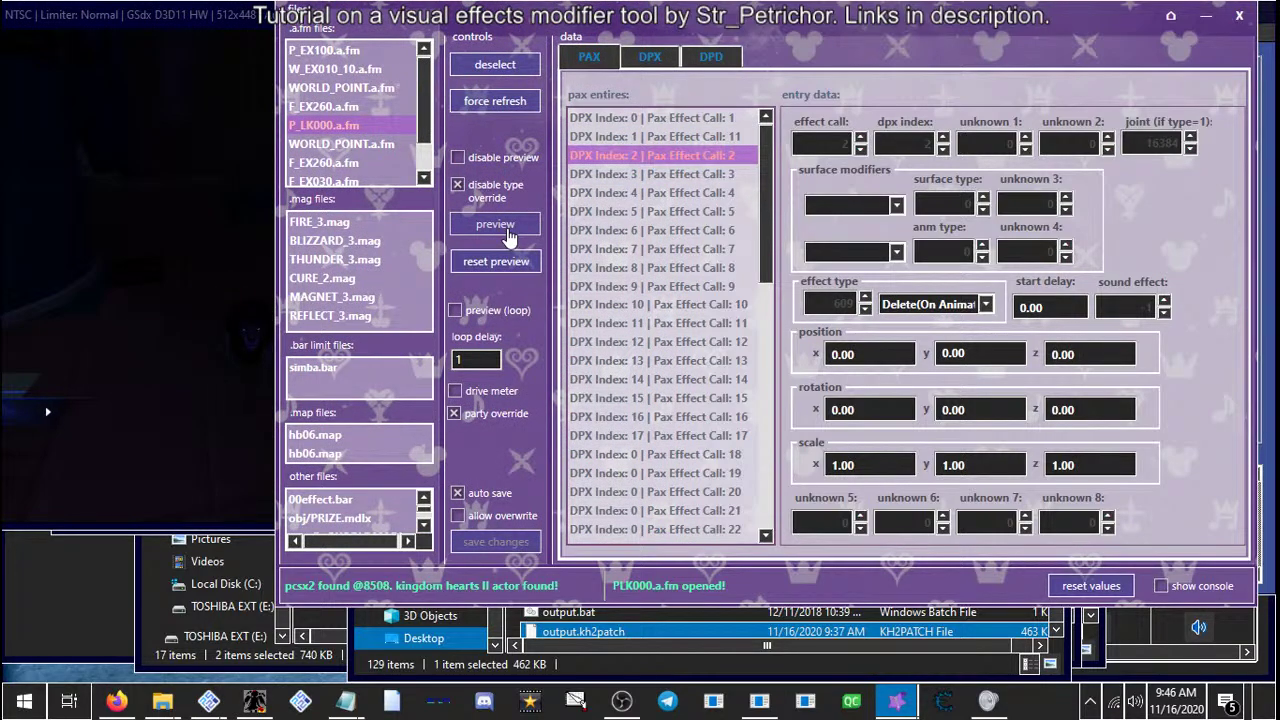
click(1055, 592)
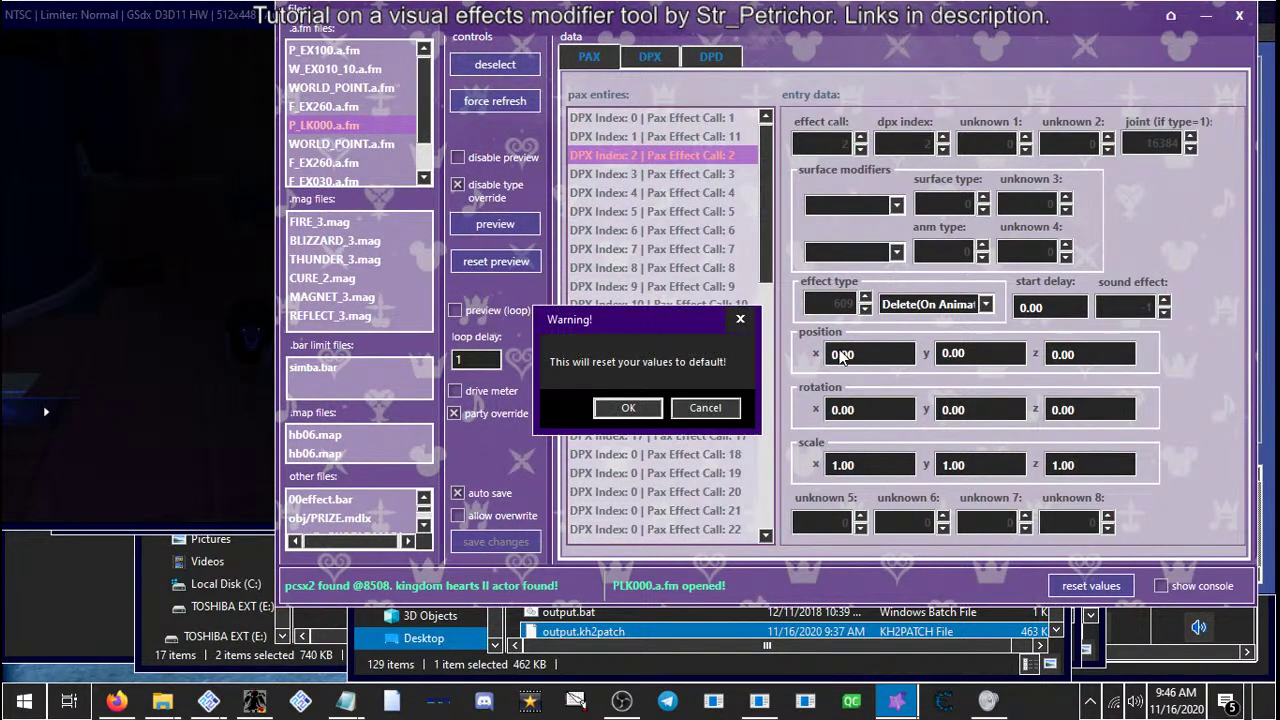
click(647, 405)
Preview the reset DPX index 2 entry and check the effect in the PCSX2 game window
click(510, 236)
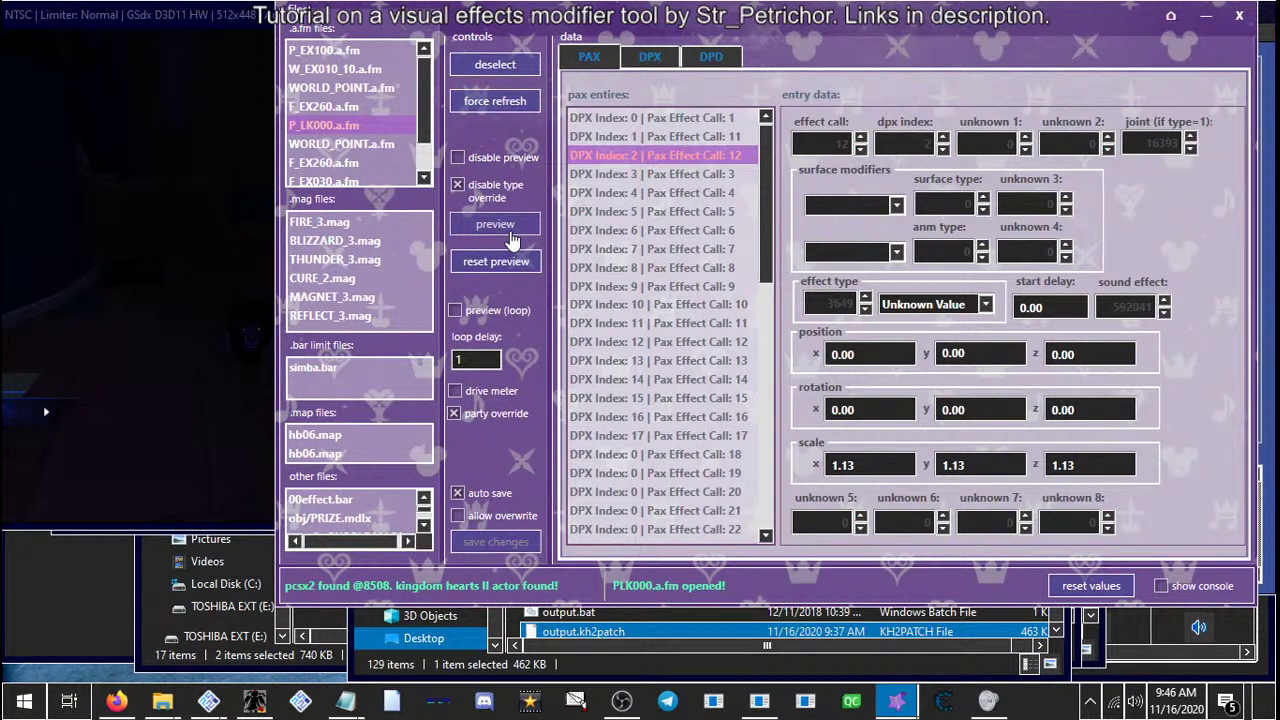
click(60, 336)
click(731, 162)
click(660, 660)
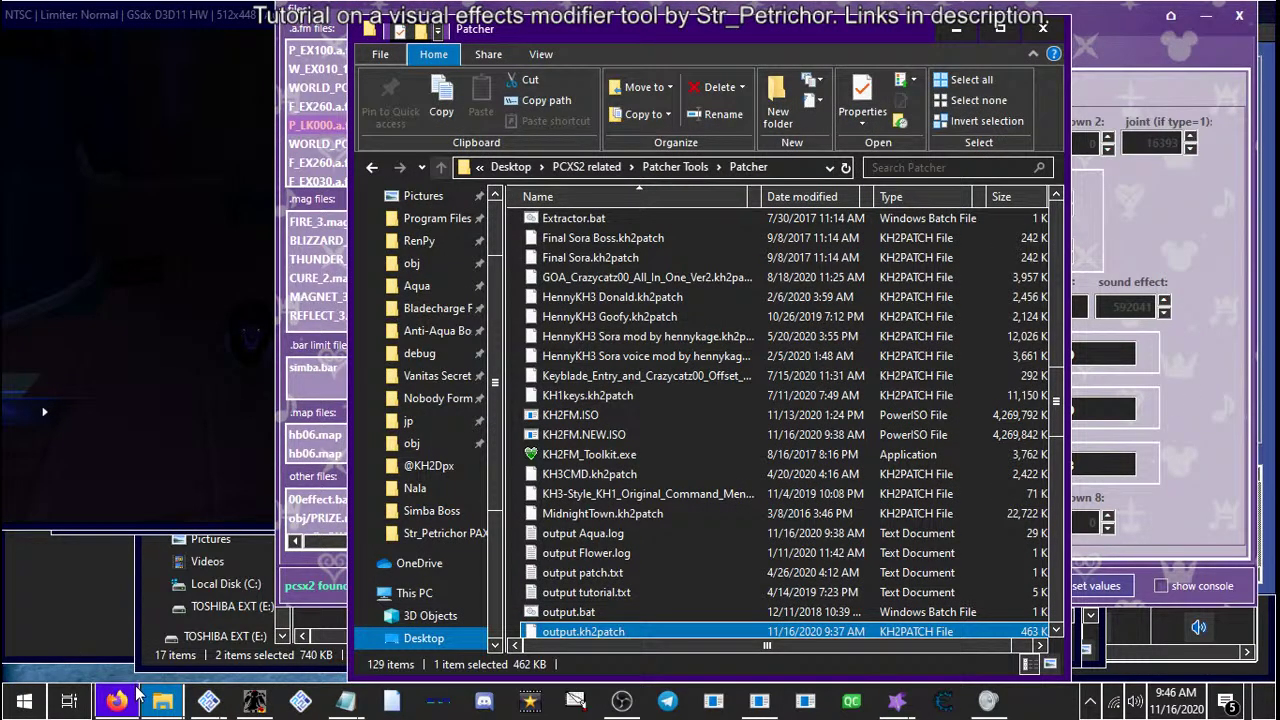
mouse_move(162, 701)
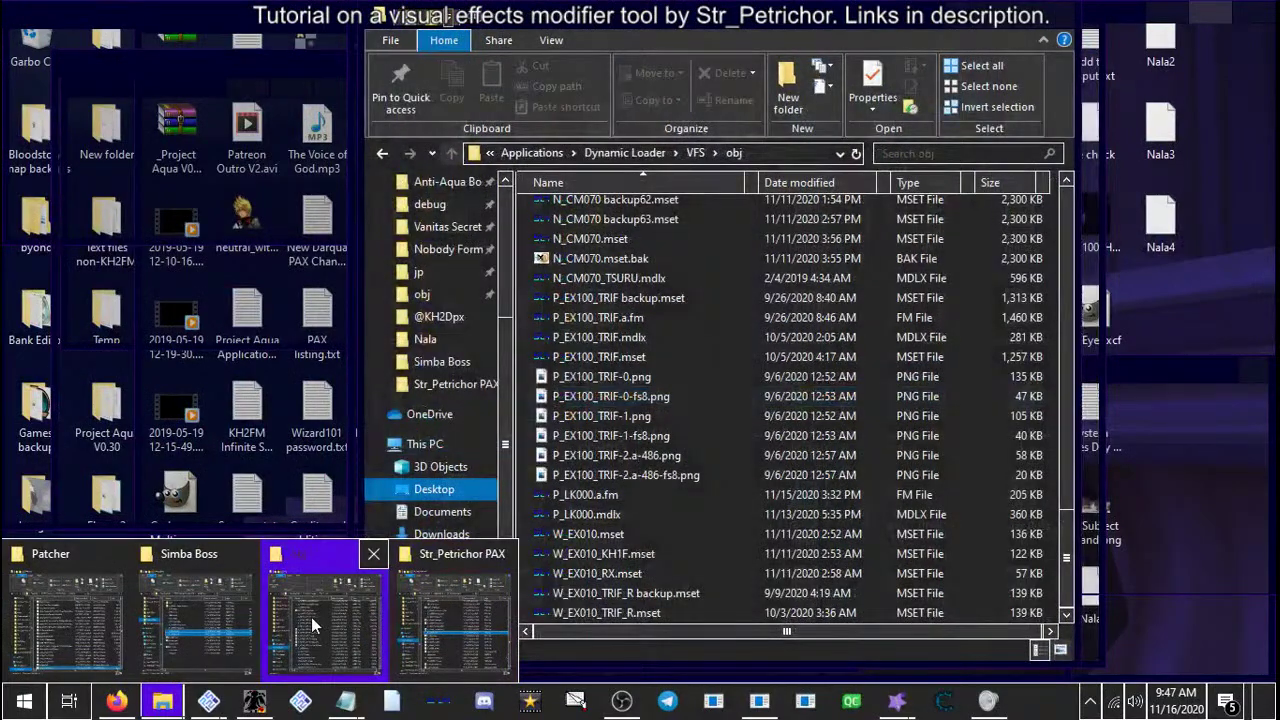
click(483, 620)
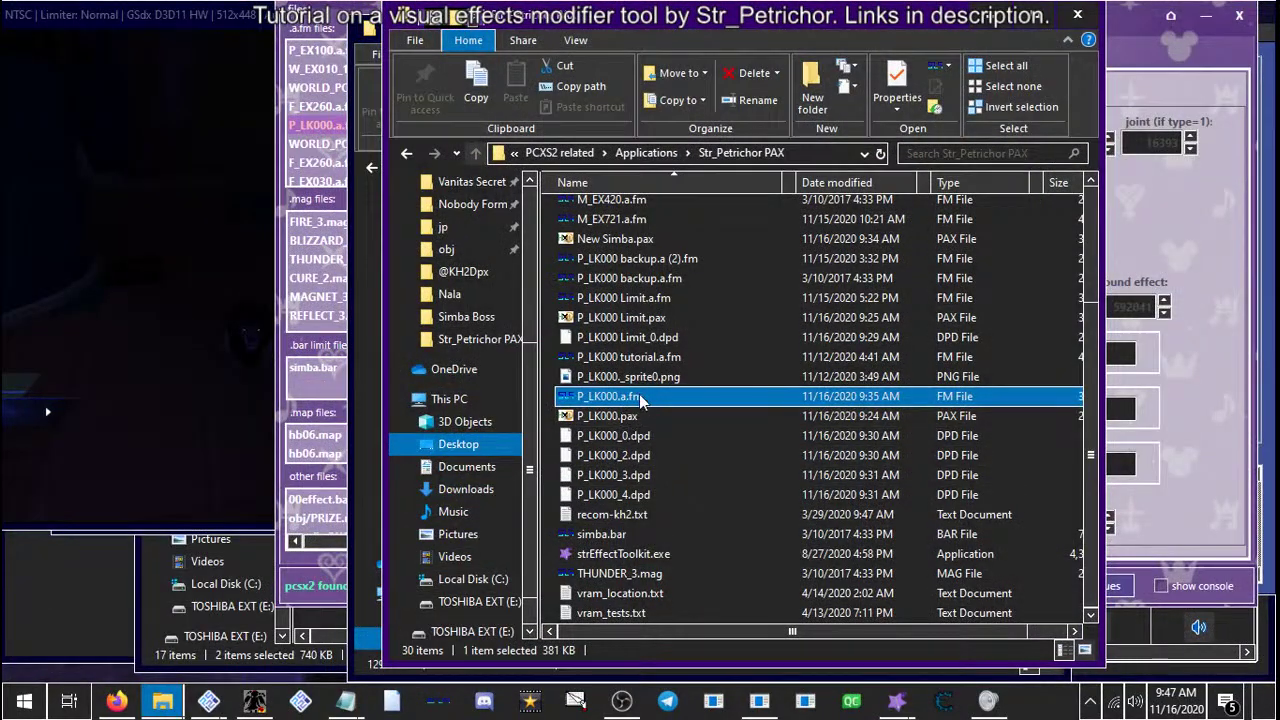
scroll(651, 382, up, 1)
scroll(650, 381, up, 3)
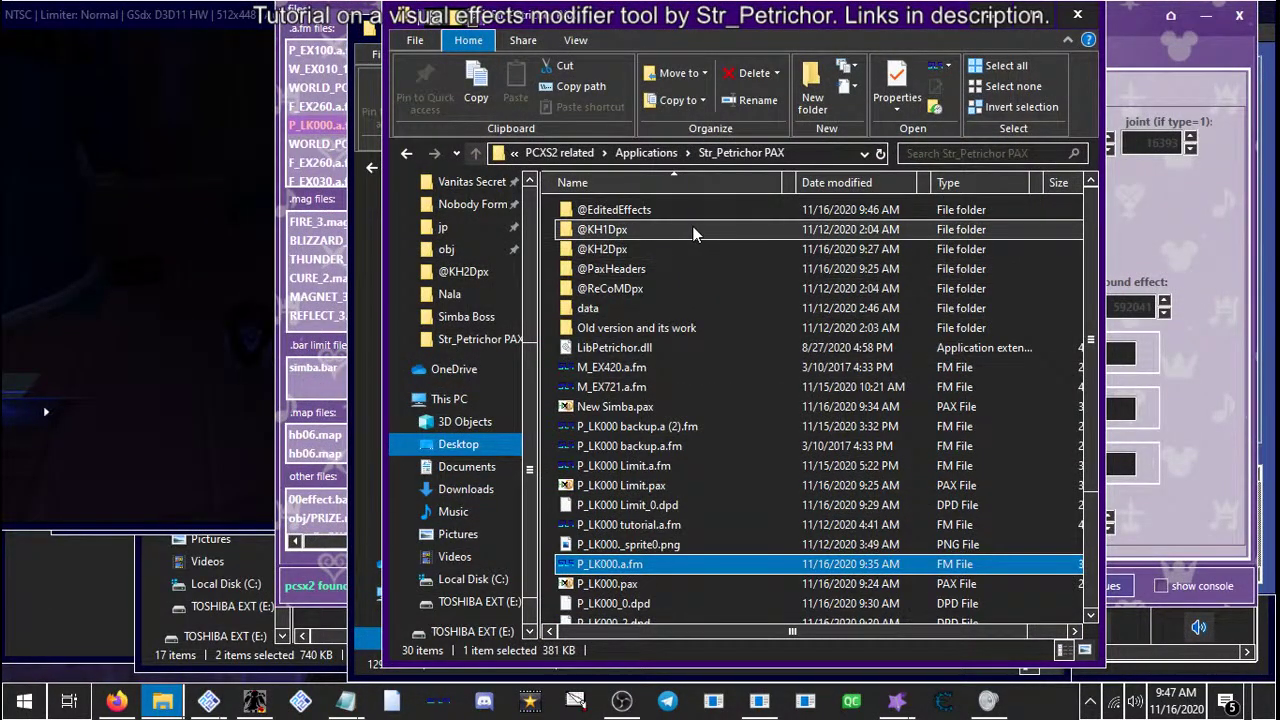
double_click(614, 249)
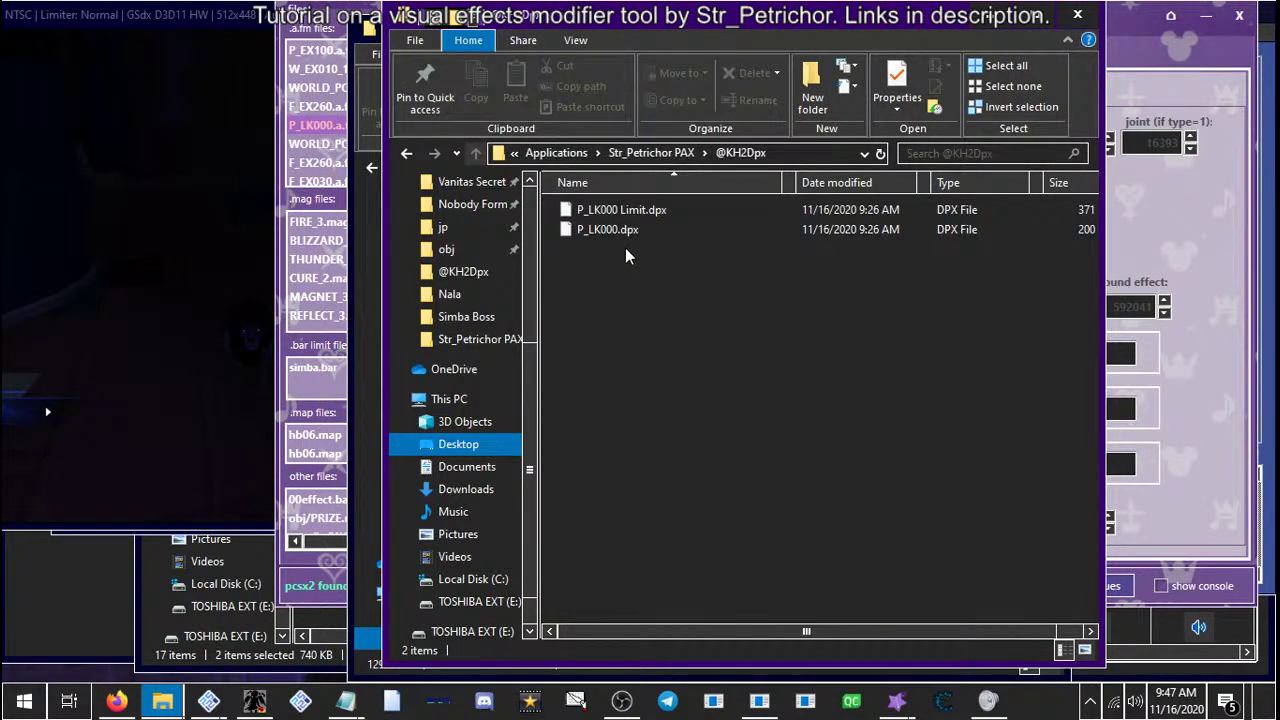
click(652, 152)
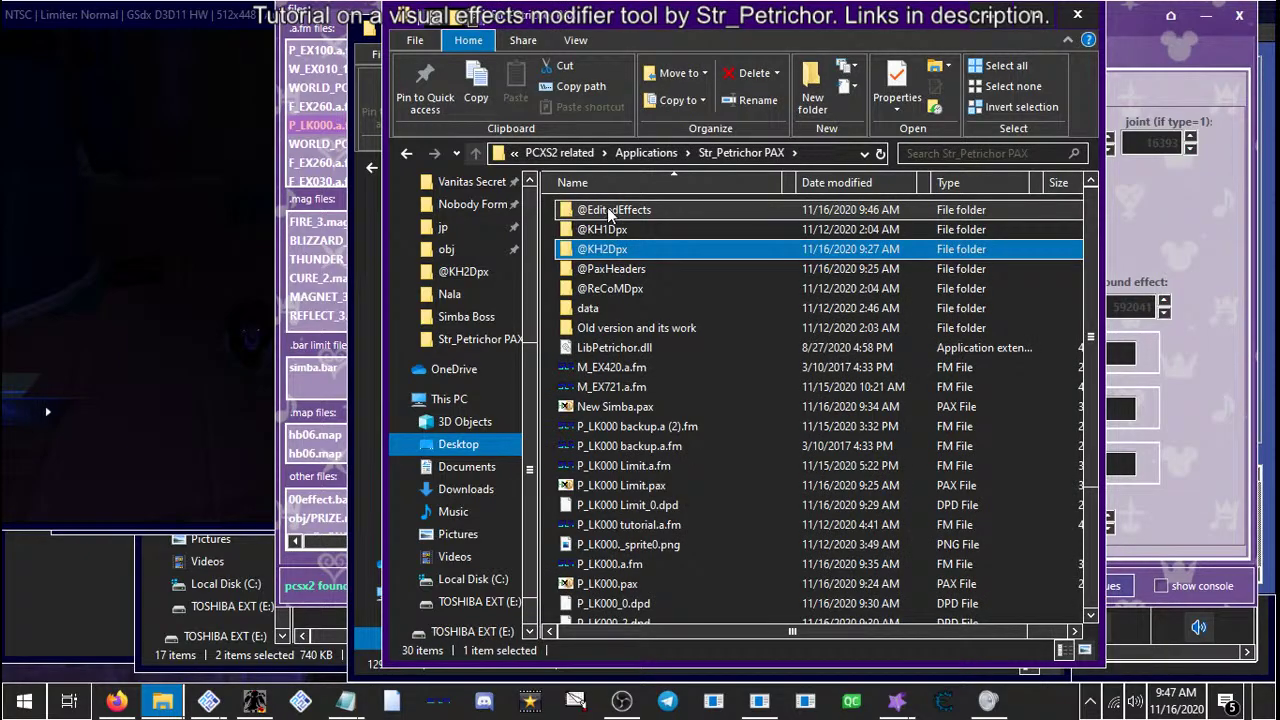
double_click(610, 267)
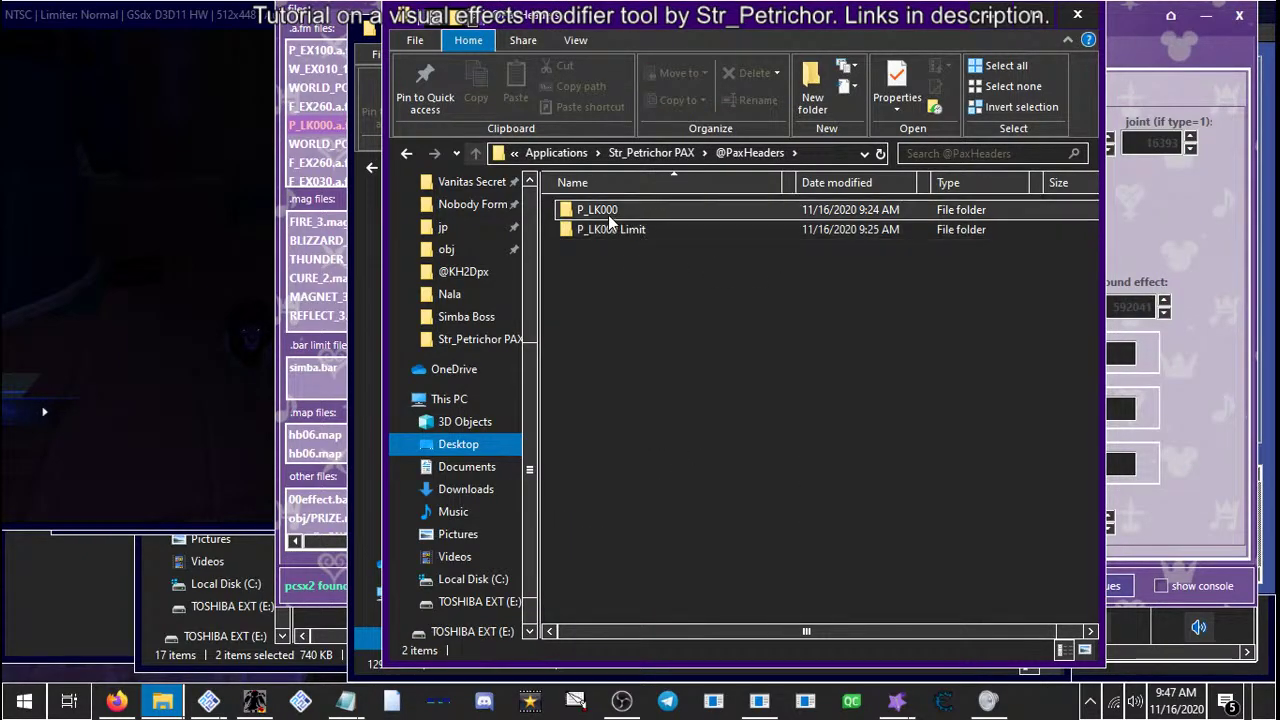
double_click(608, 212)
click(622, 210)
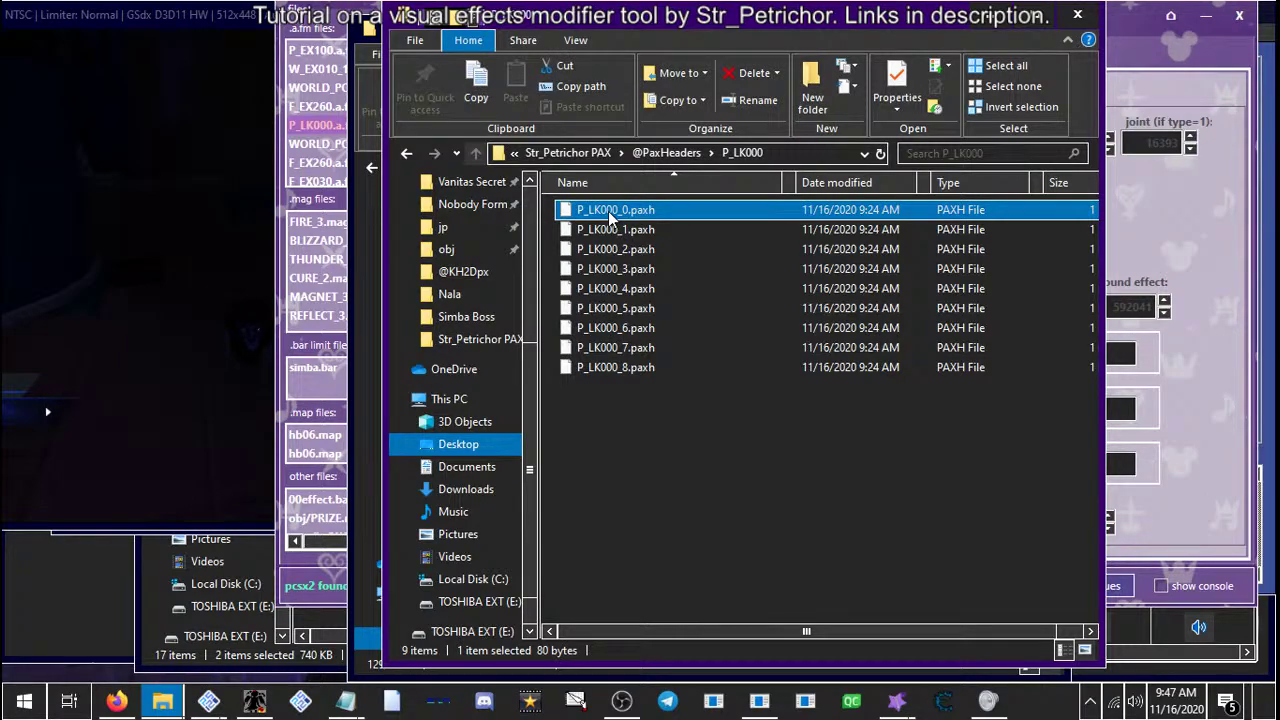
right_click(611, 211)
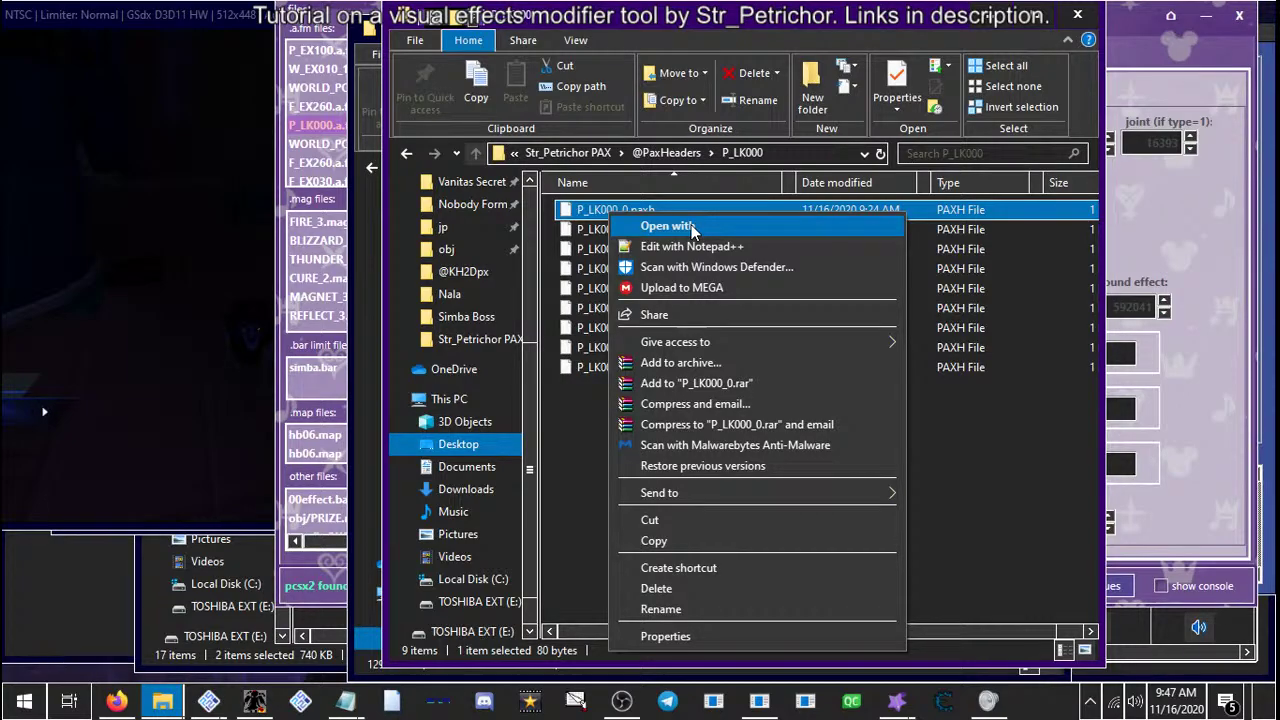
click(584, 232)
scroll(480, 300, up, 5)
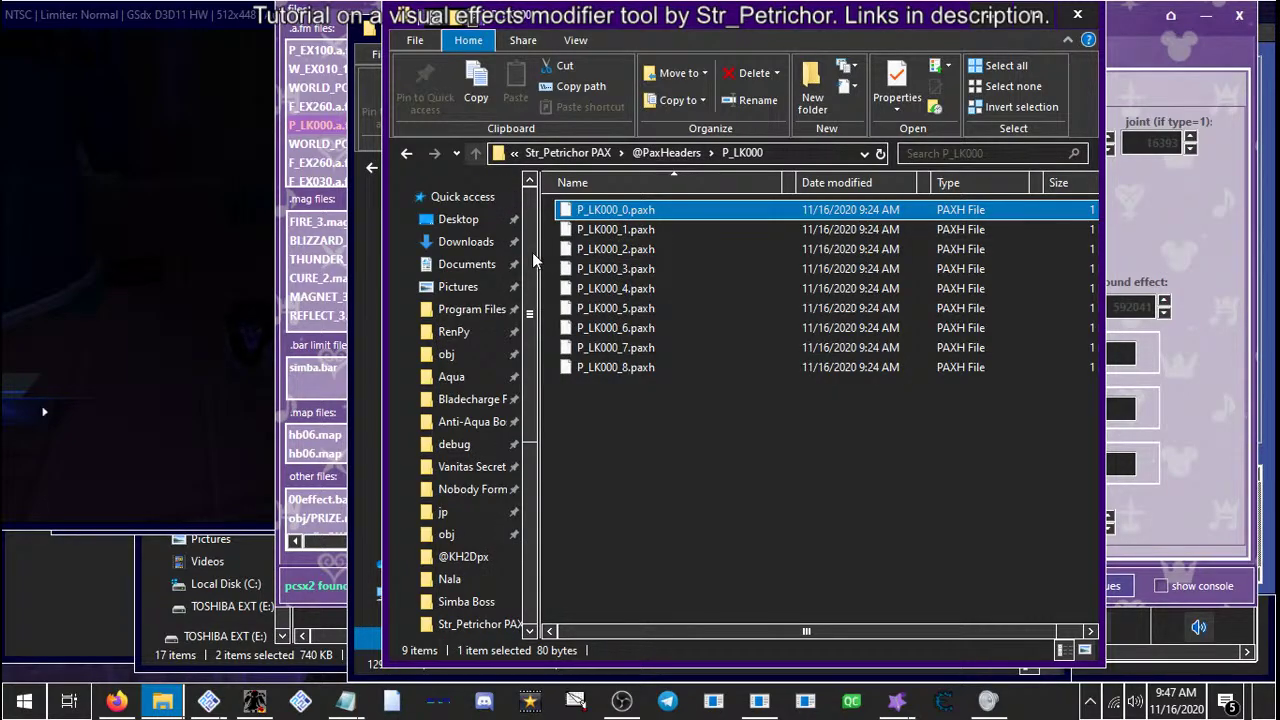
click(620, 288)
click(620, 270)
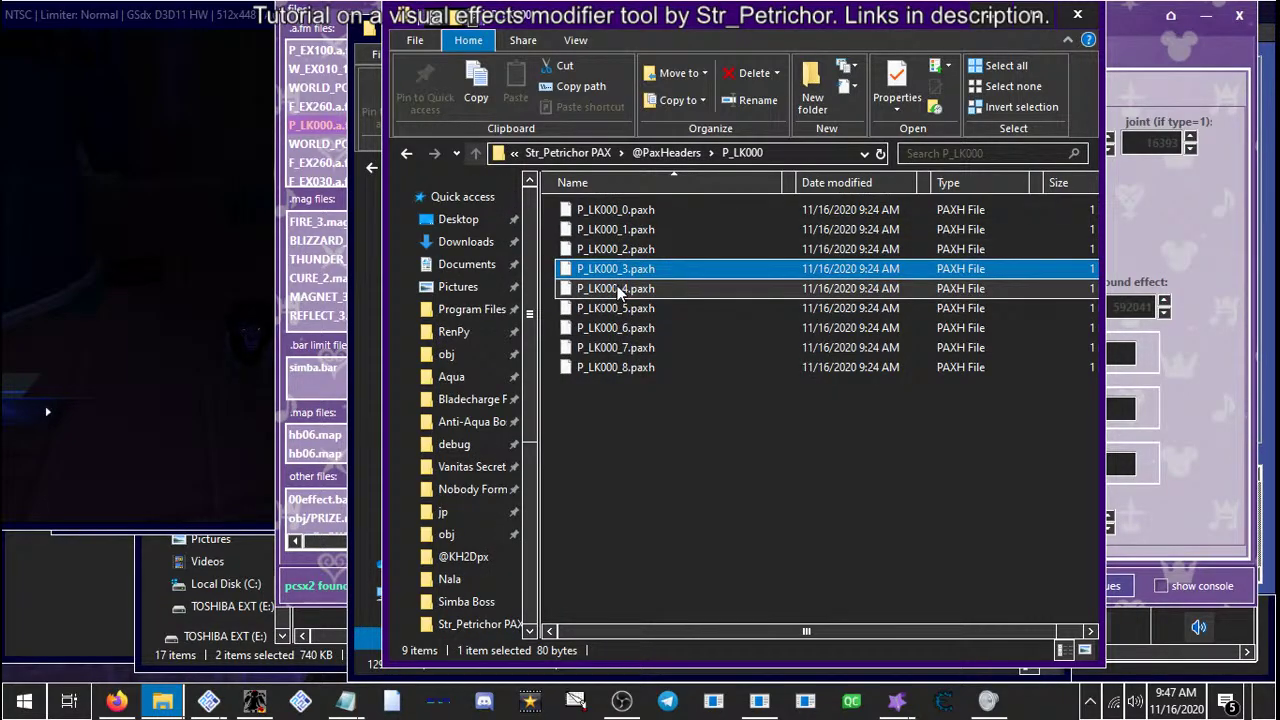
Open P_LK000_6.paxh in HxD Hex Editor, set as the default app for .paxh files, and select all its bytes
right_click(626, 270)
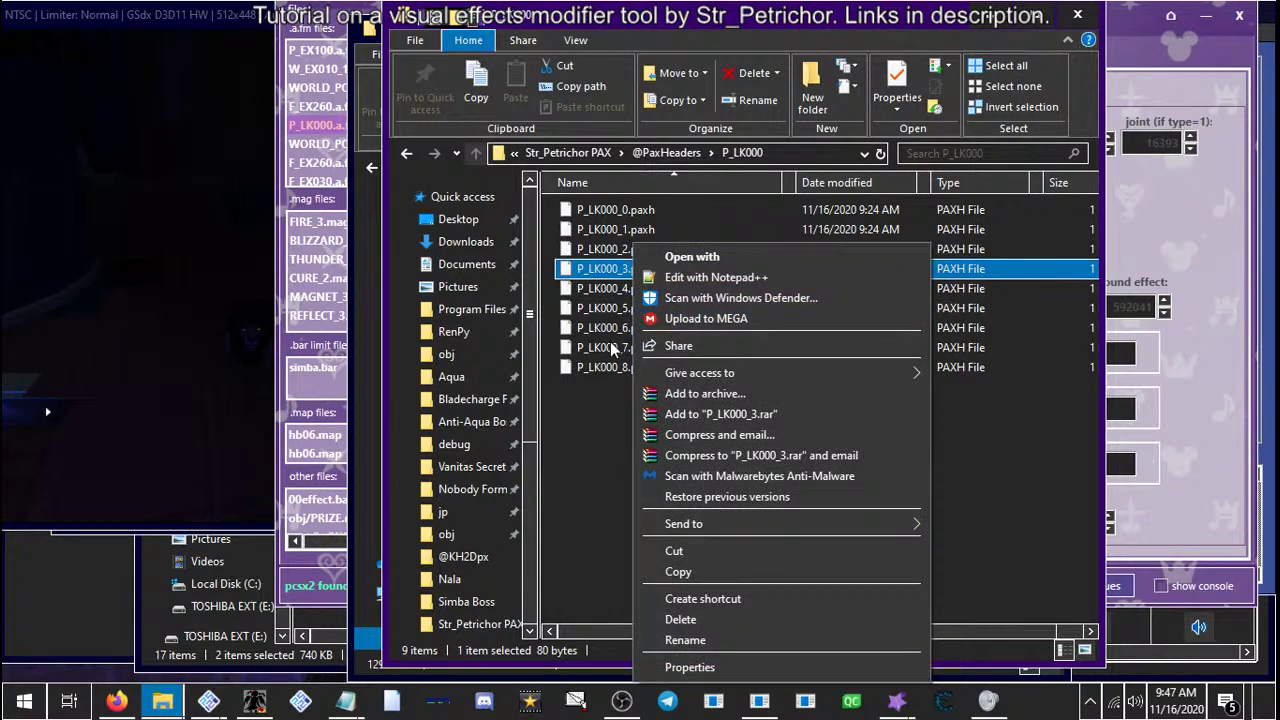
right_click(614, 327)
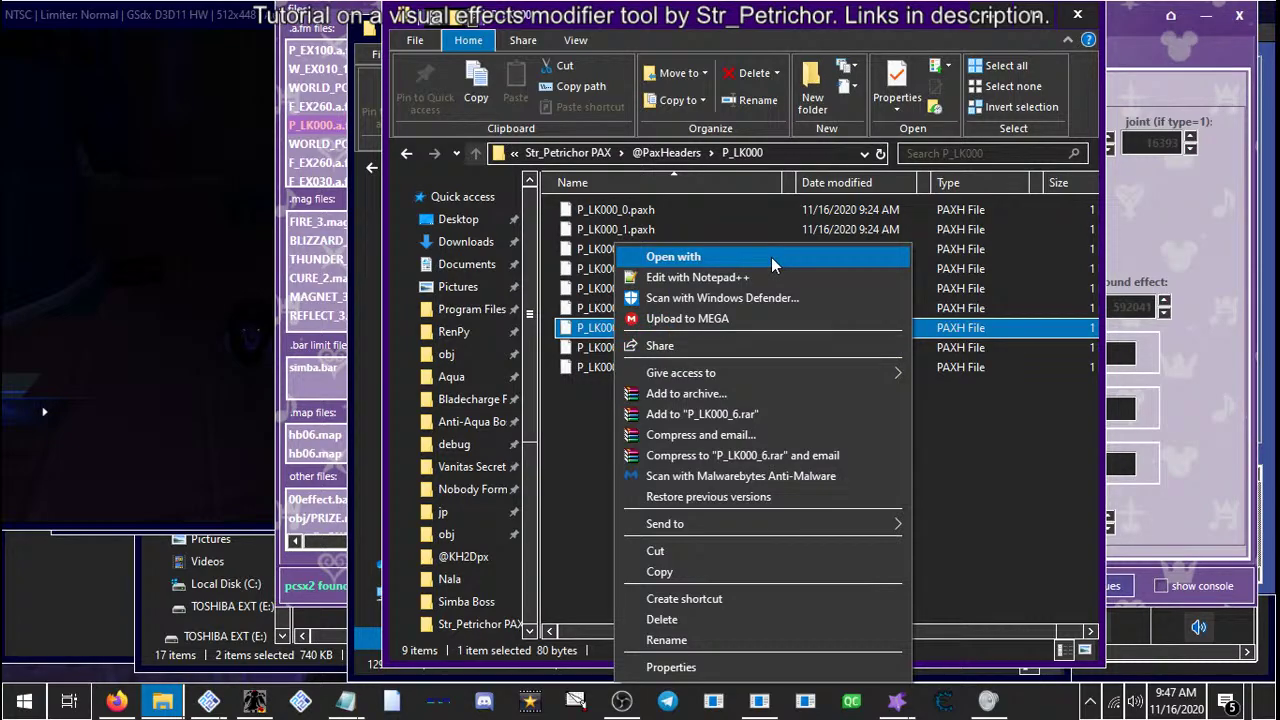
key(Escape)
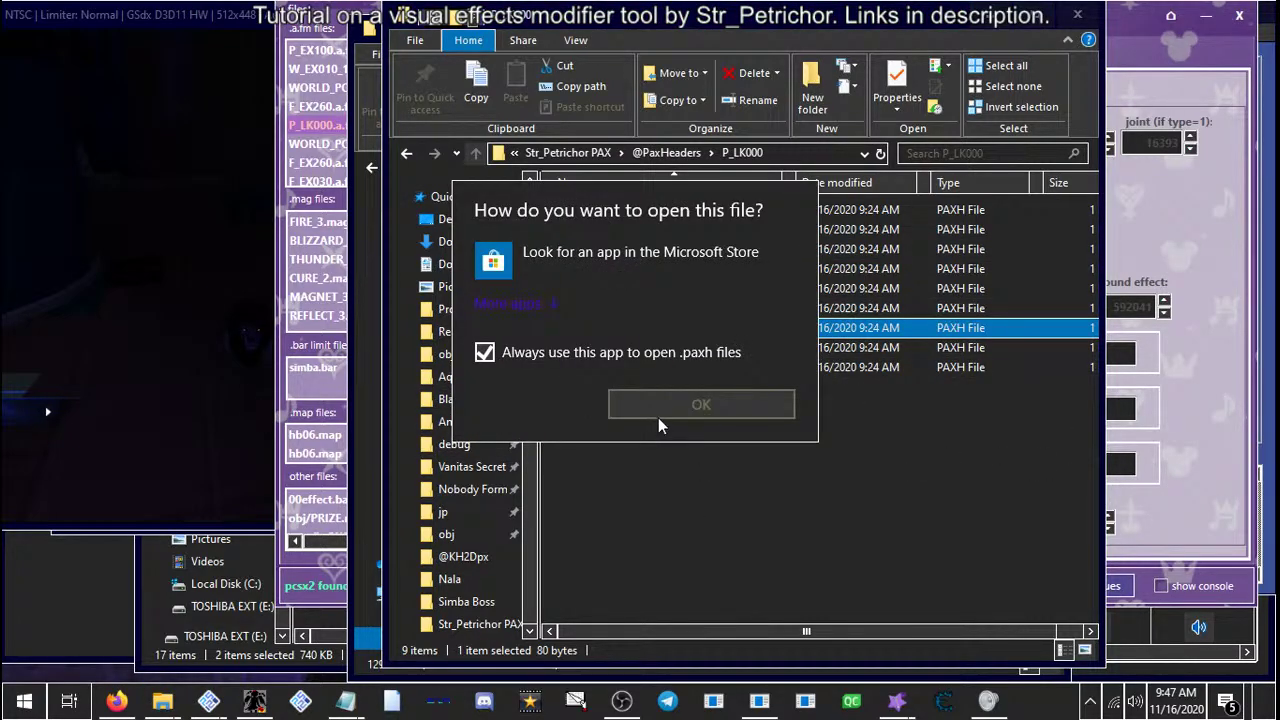
click(530, 303)
scroll(566, 467, down, 3)
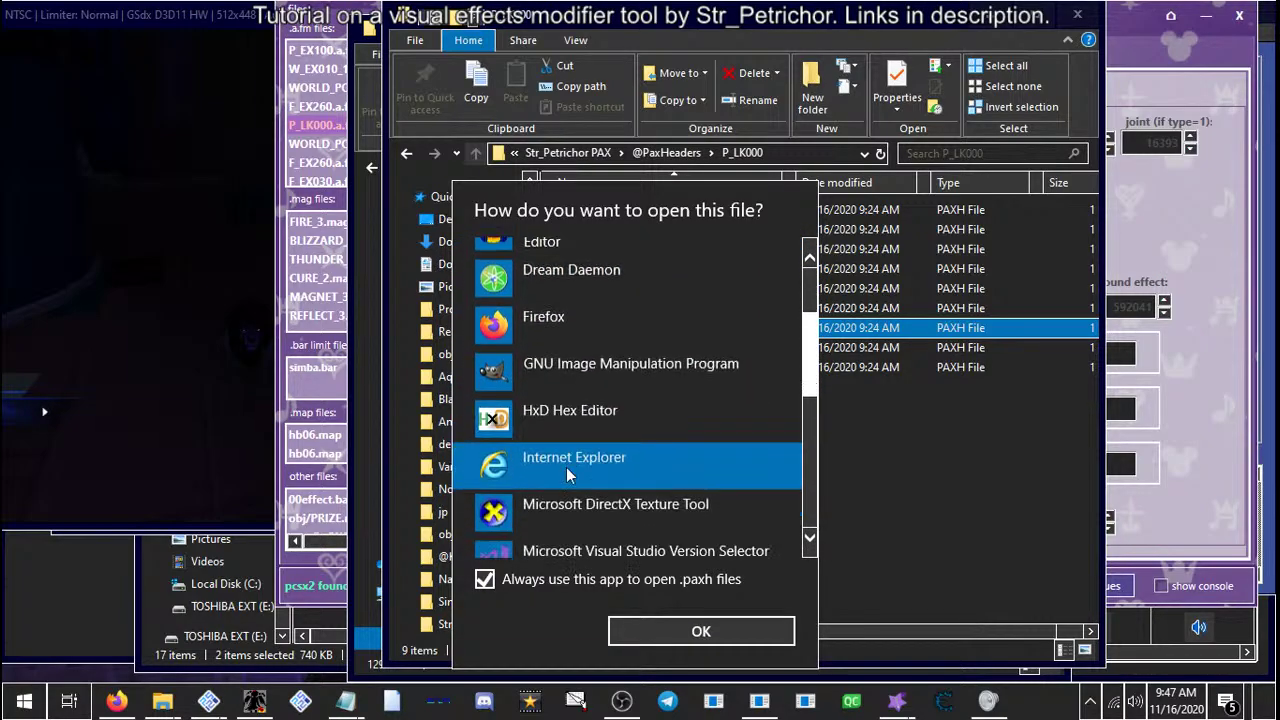
click(692, 632)
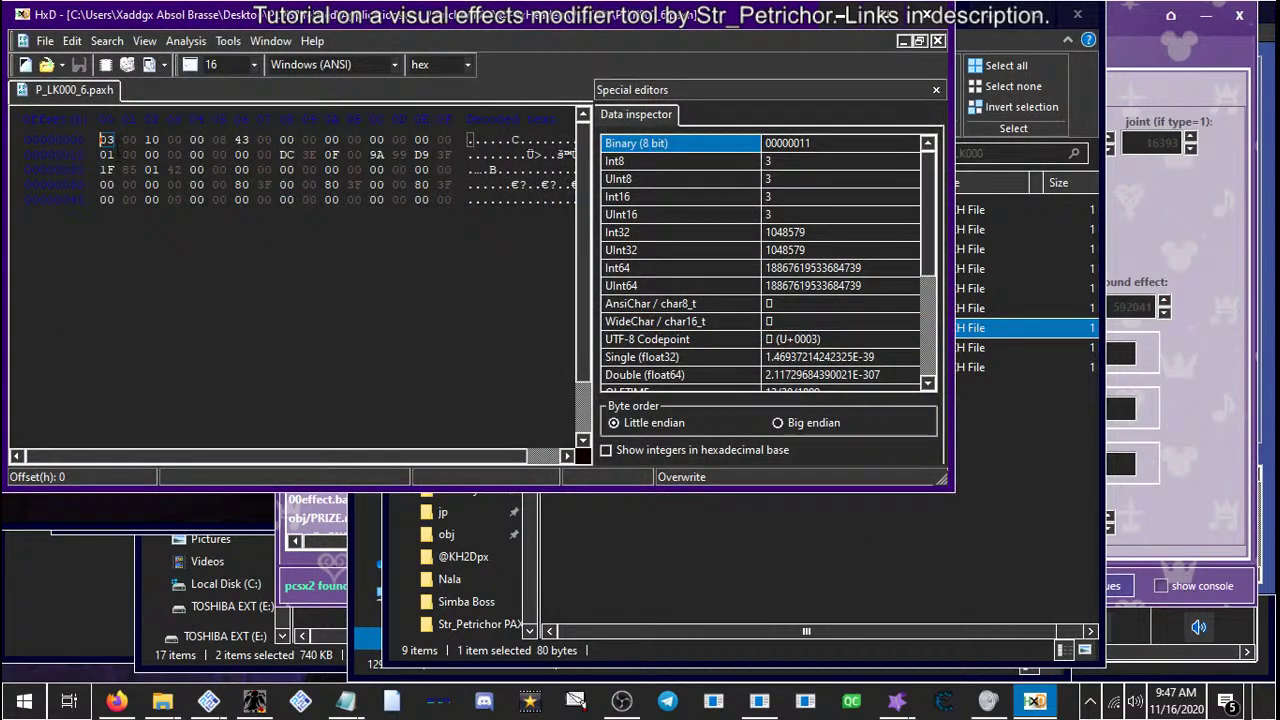
drag(106, 140, 452, 200)
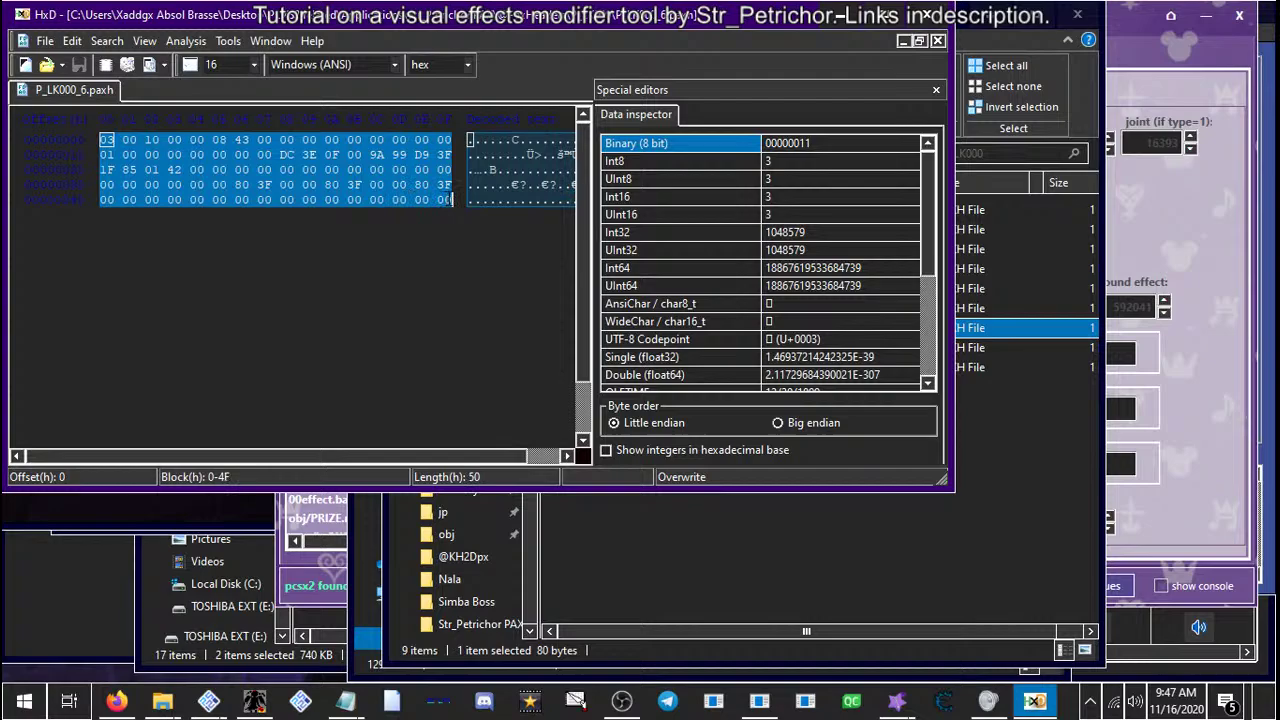
click(669, 496)
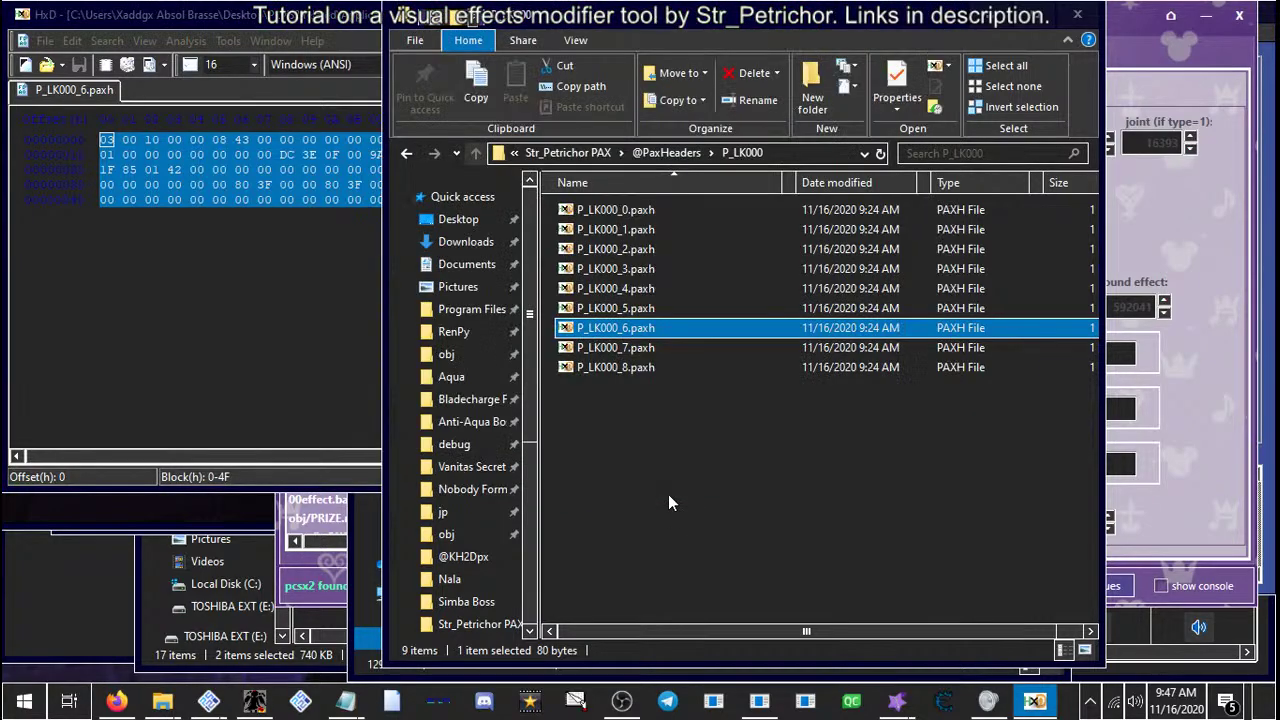
click(660, 153)
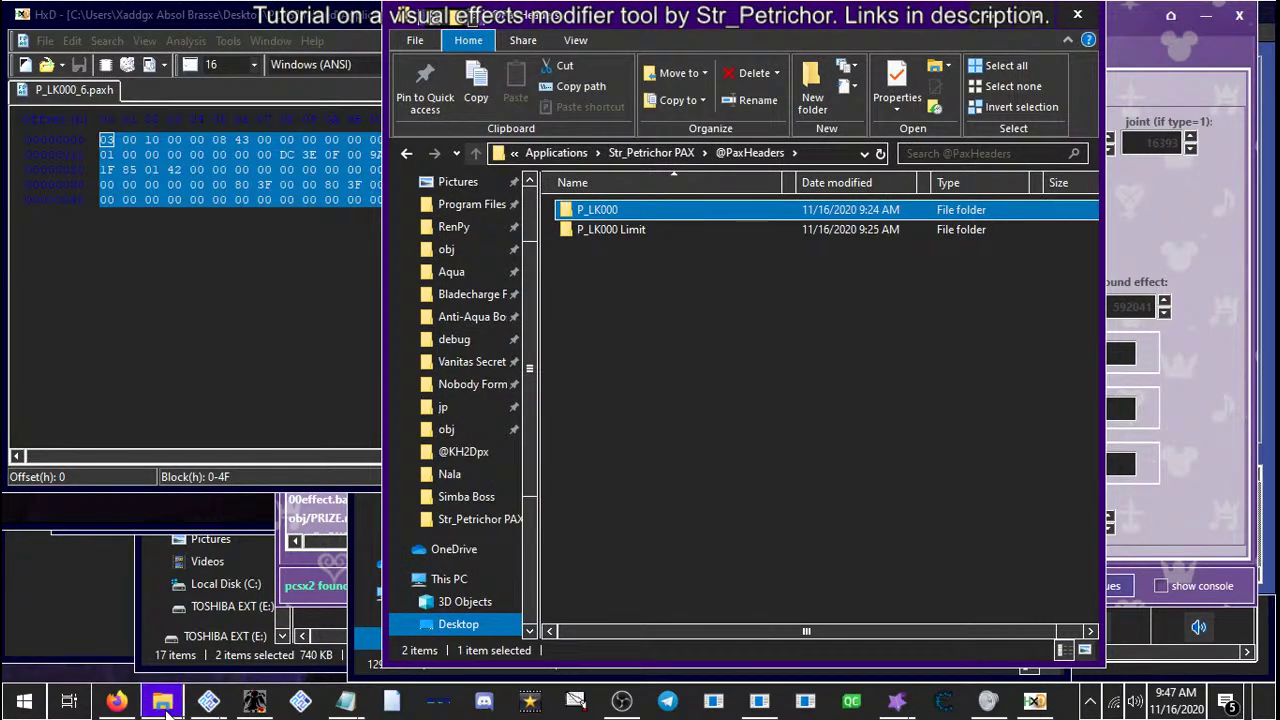
mouse_move(165, 705)
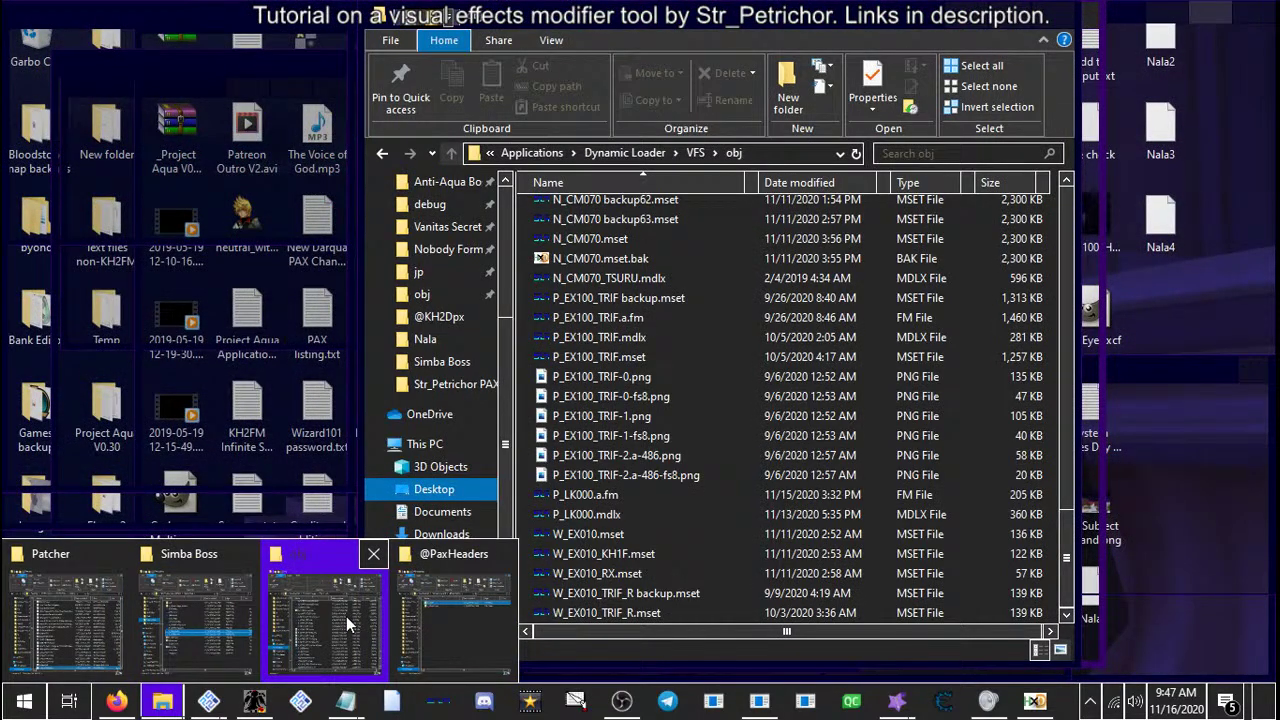
click(346, 616)
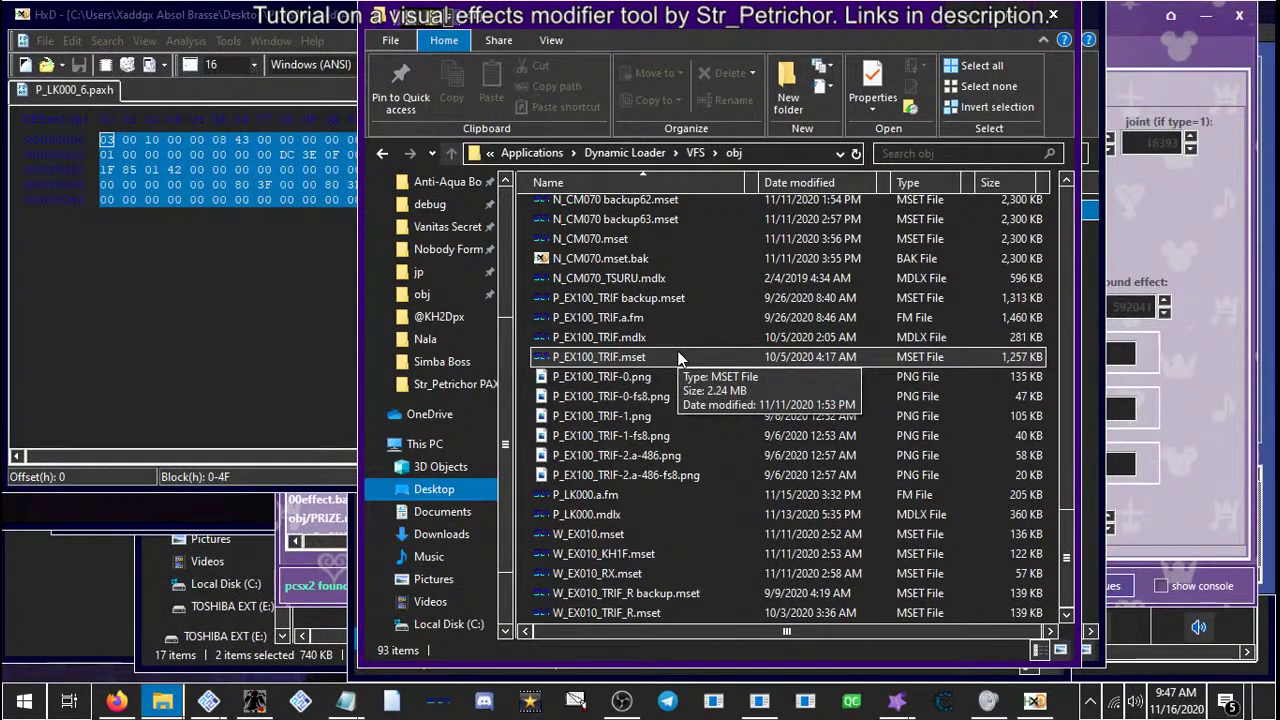
click(128, 672)
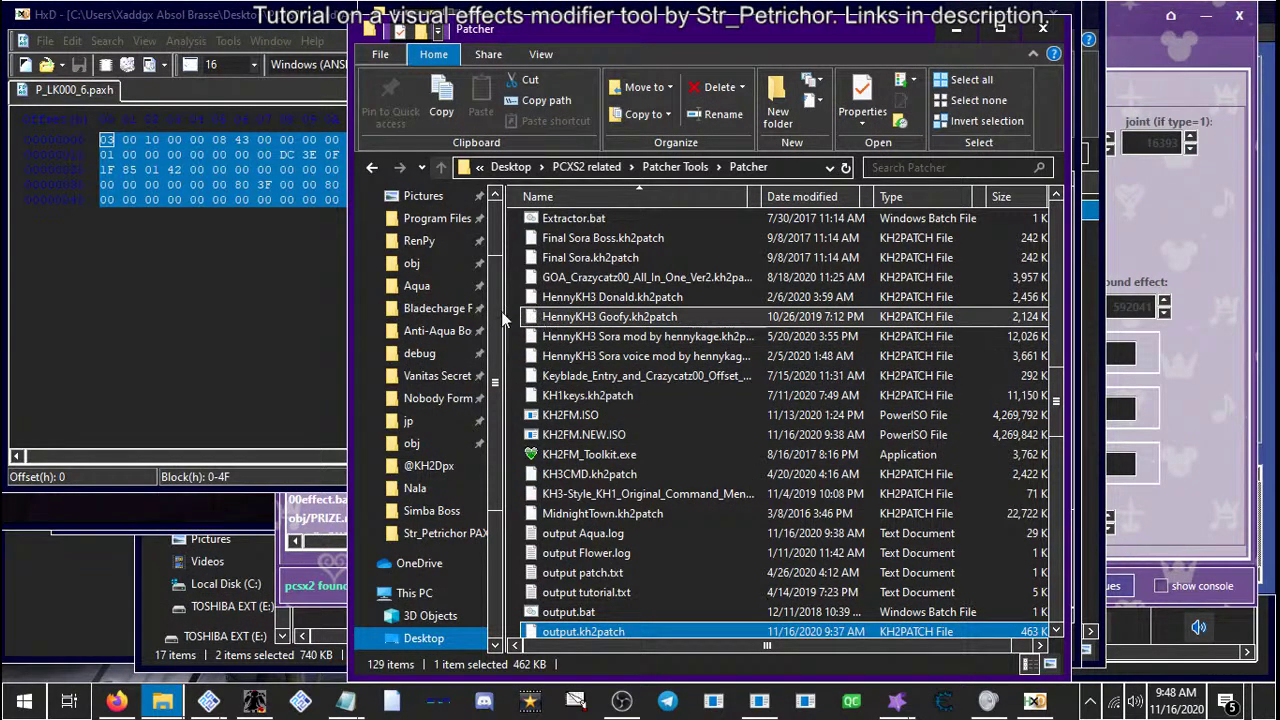
Find P_LK000.a.fm in the Patcher's obj folder and open it in HxD
click(414, 290)
scroll(790, 407, down, 10)
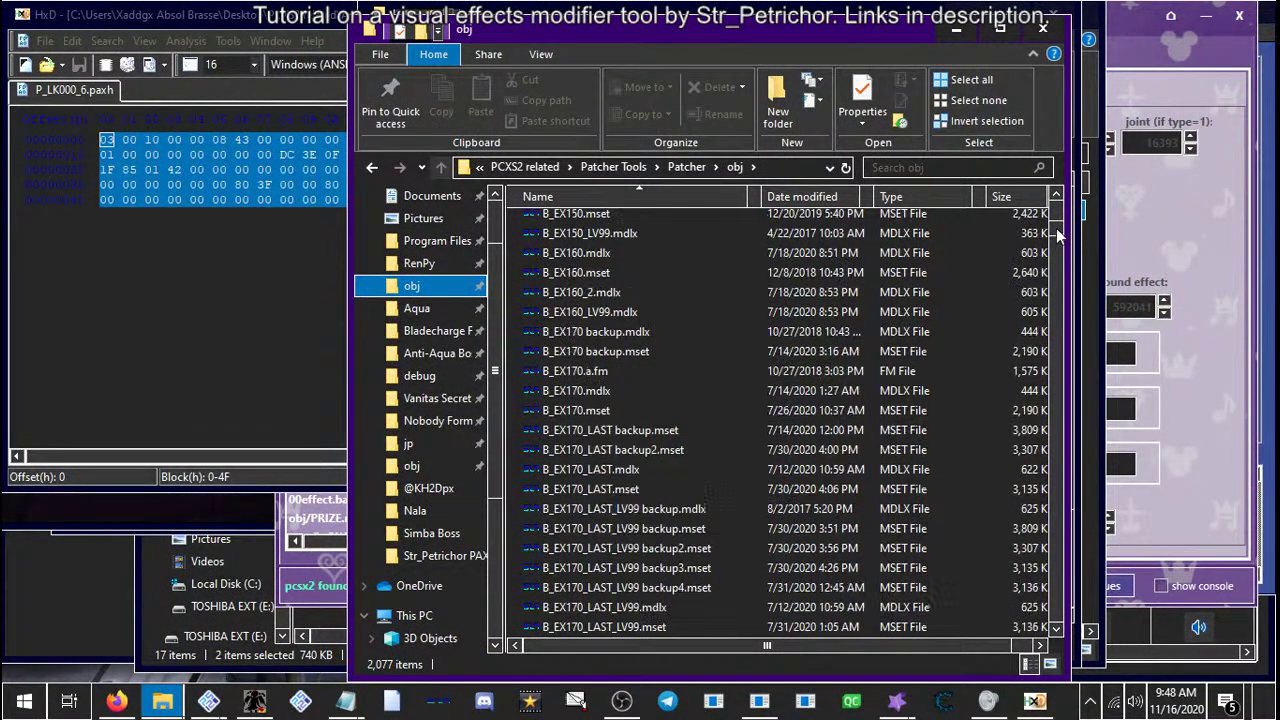
drag(1056, 228, 1052, 504)
scroll(760, 375, up, 6)
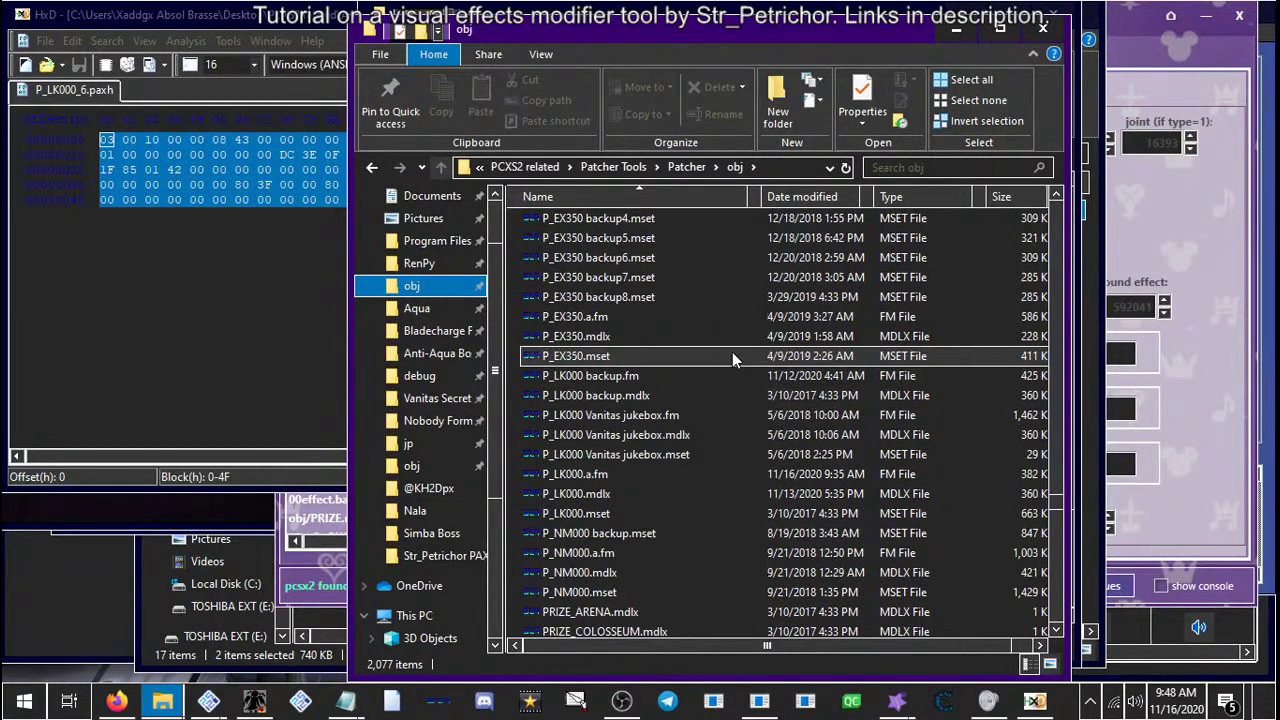
right_click(583, 473)
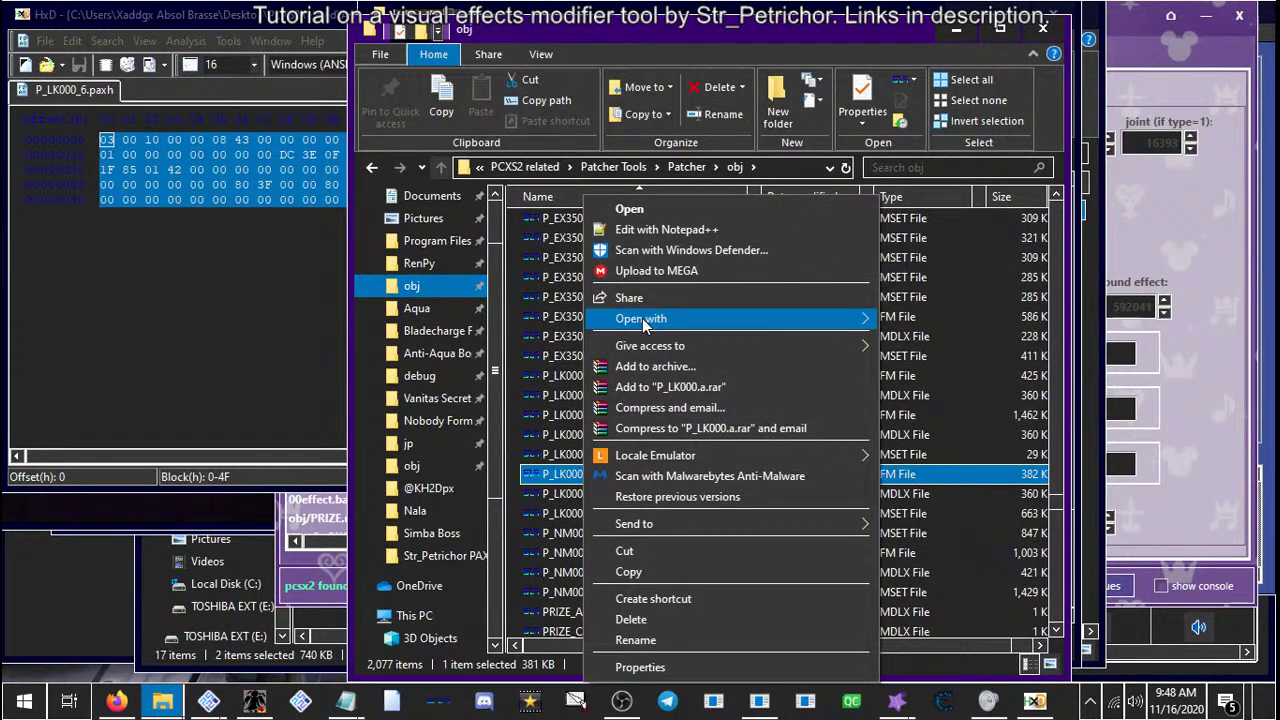
mouse_move(824, 326)
click(921, 320)
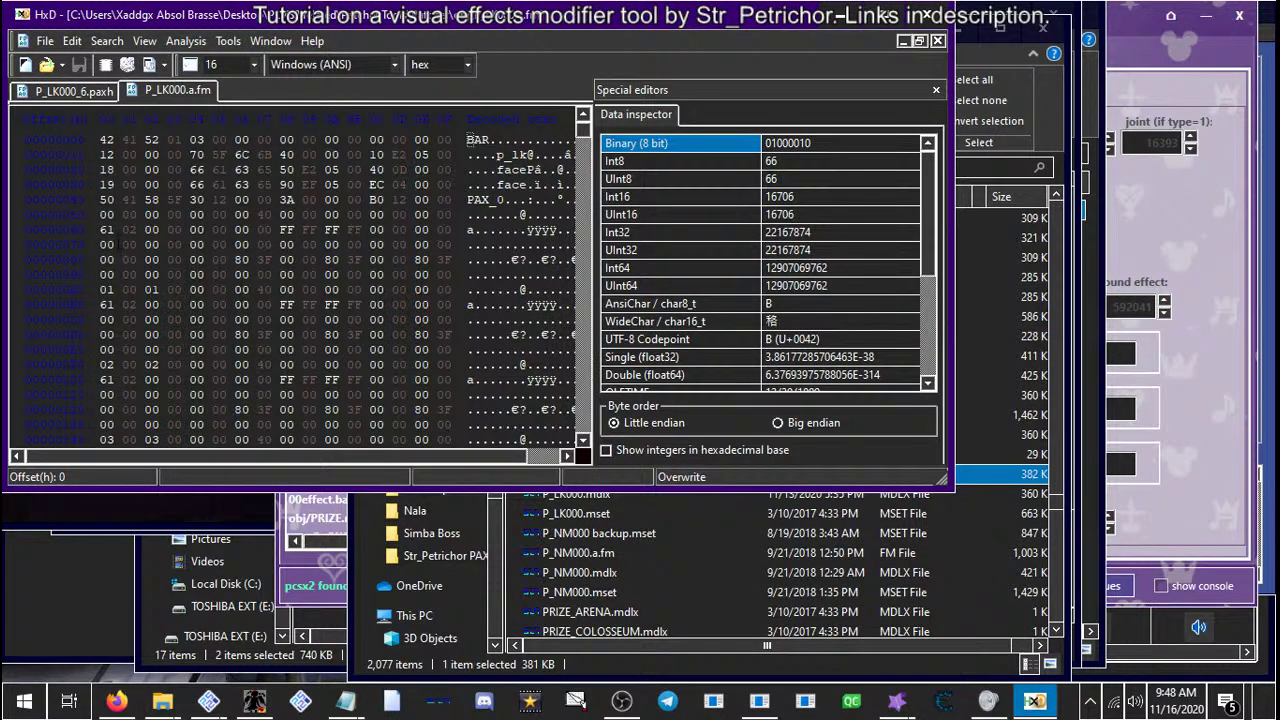
Inspect the PAX_0 header at offset 40 and the index bytes of the first PAX entries at offsets A0, F0 and 140
click(106, 199)
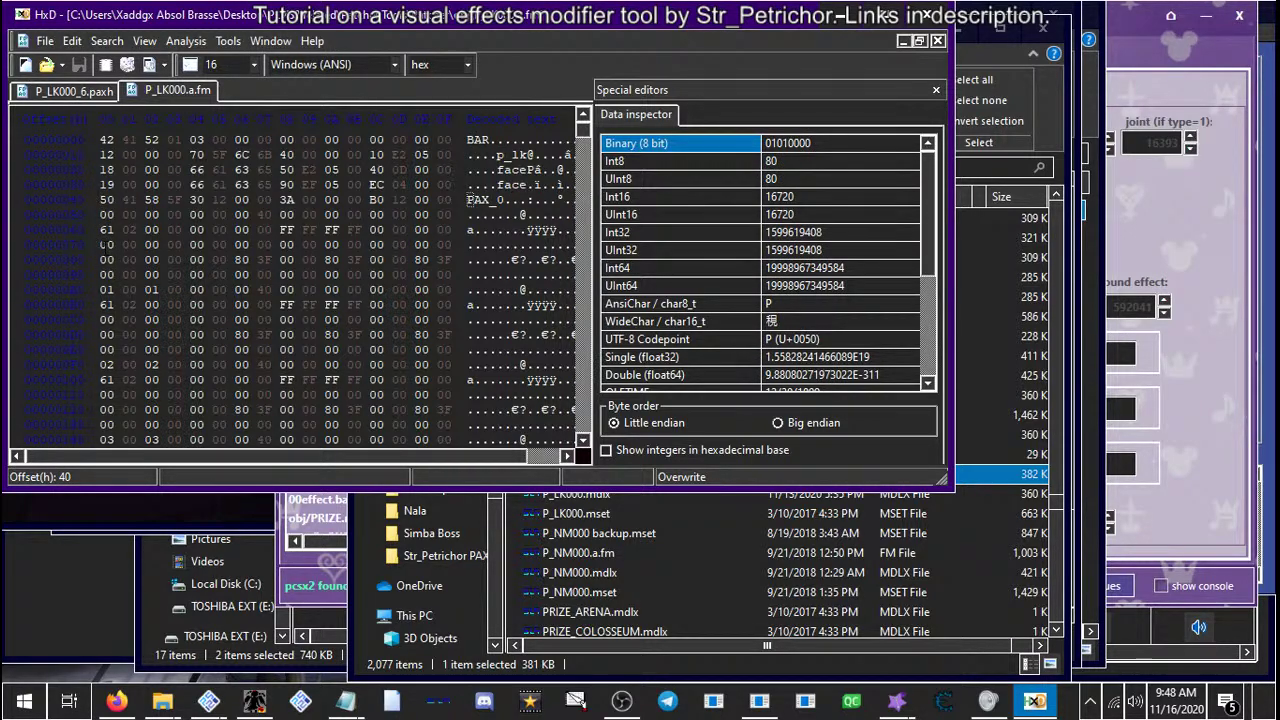
click(106, 244)
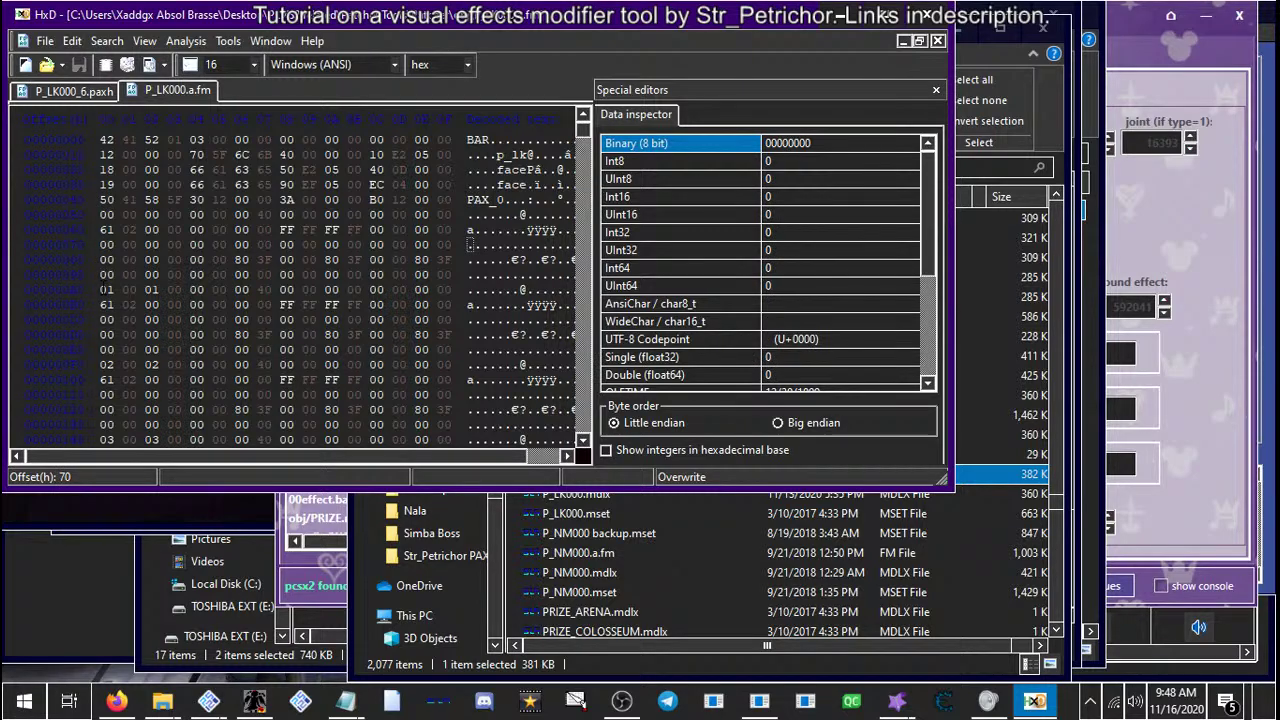
click(106, 289)
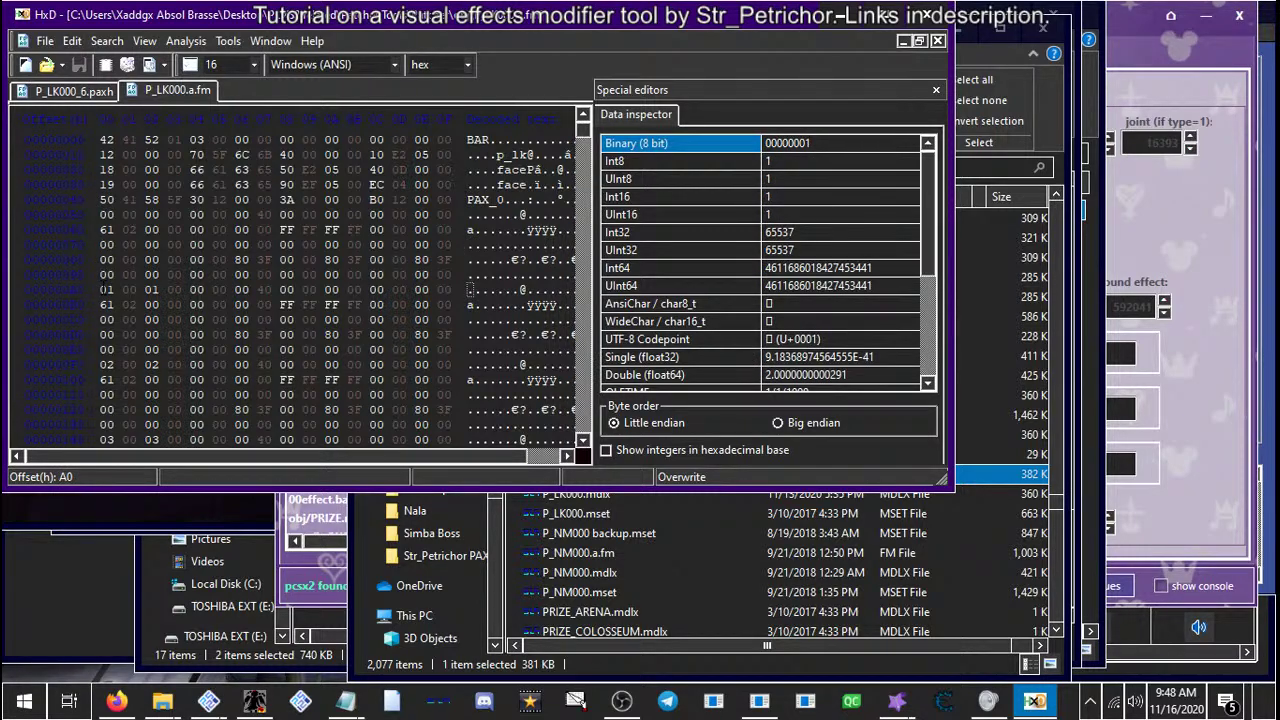
drag(106, 289, 157, 289)
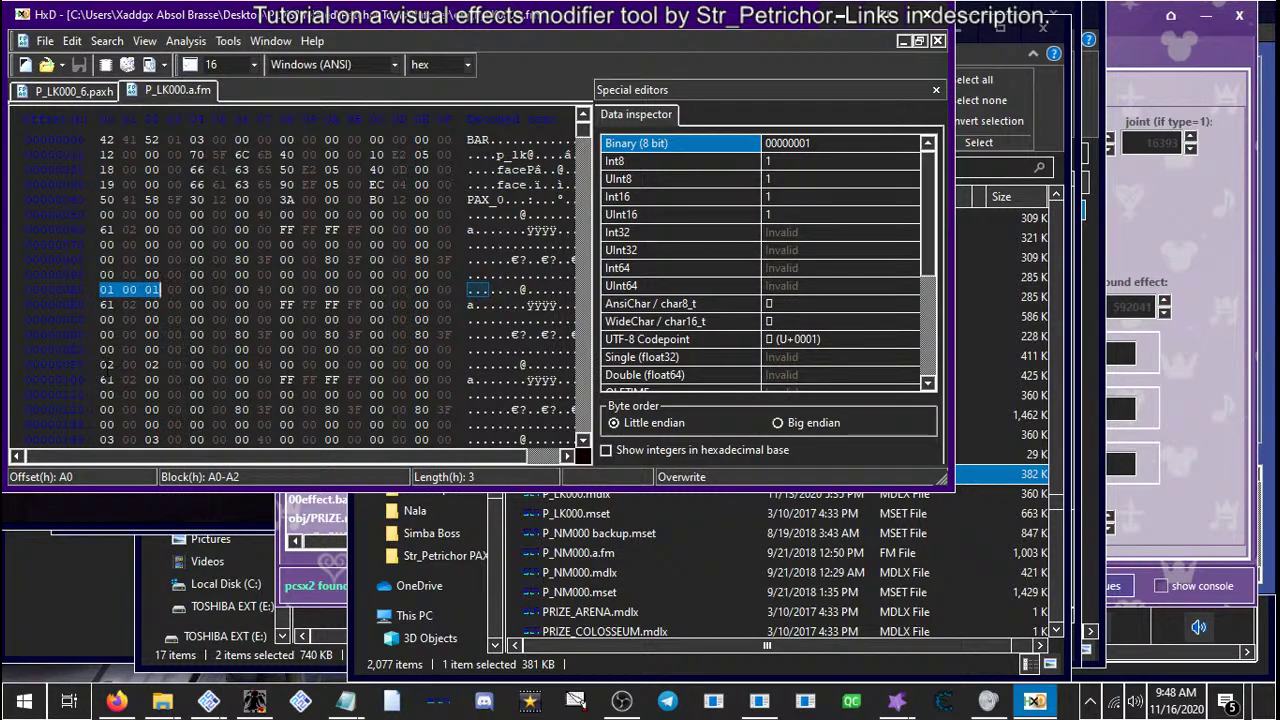
drag(106, 365, 136, 366)
click(123, 366)
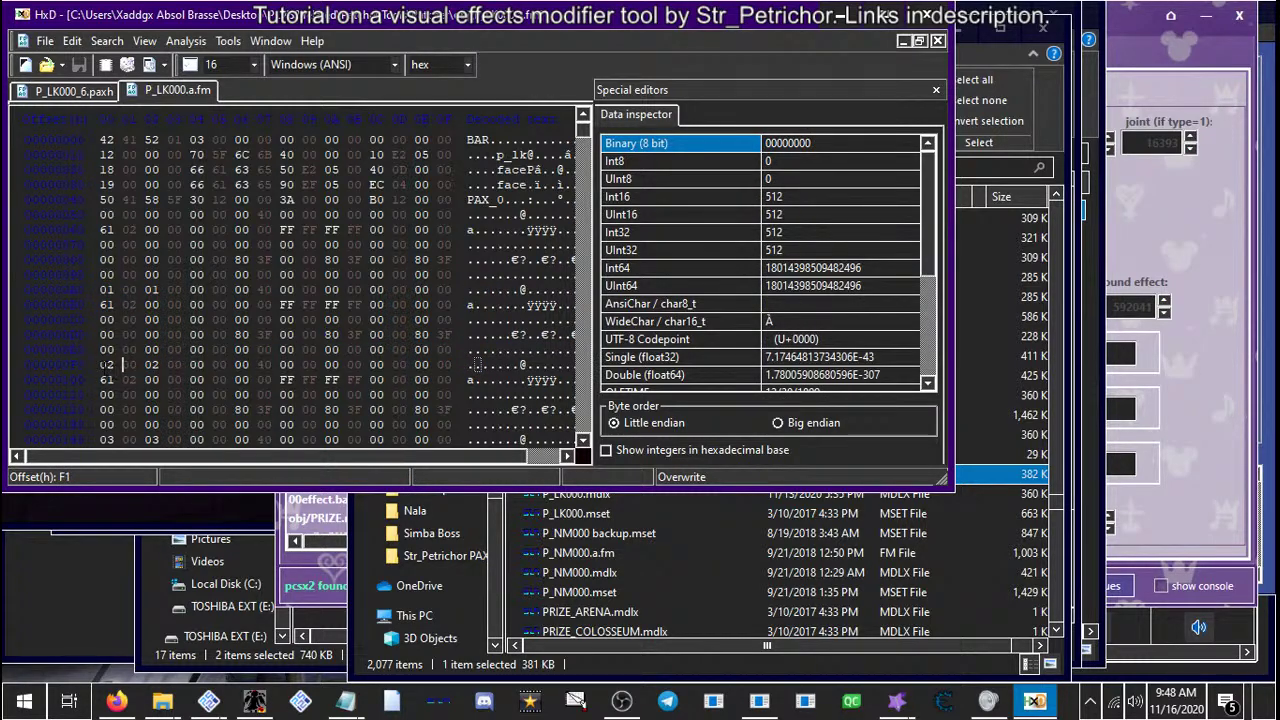
key(Left)
scroll(338, 290, down, 2)
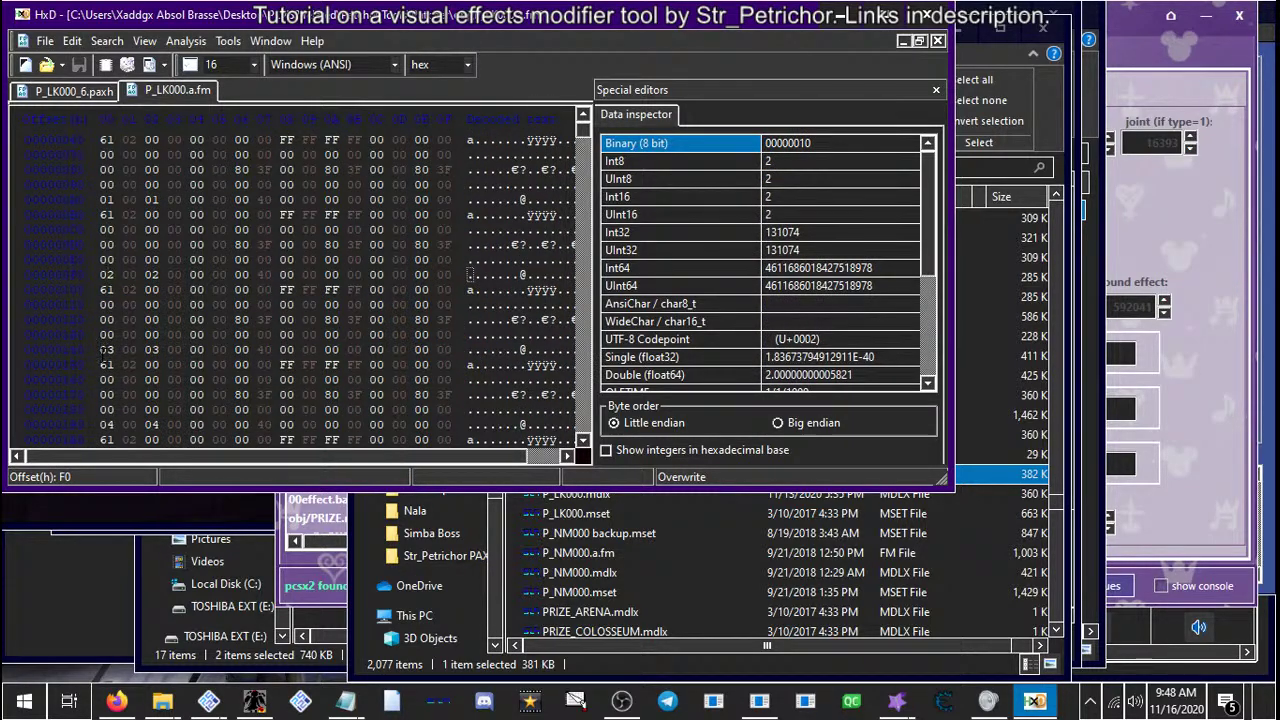
drag(102, 350, 110, 350)
key(Right)
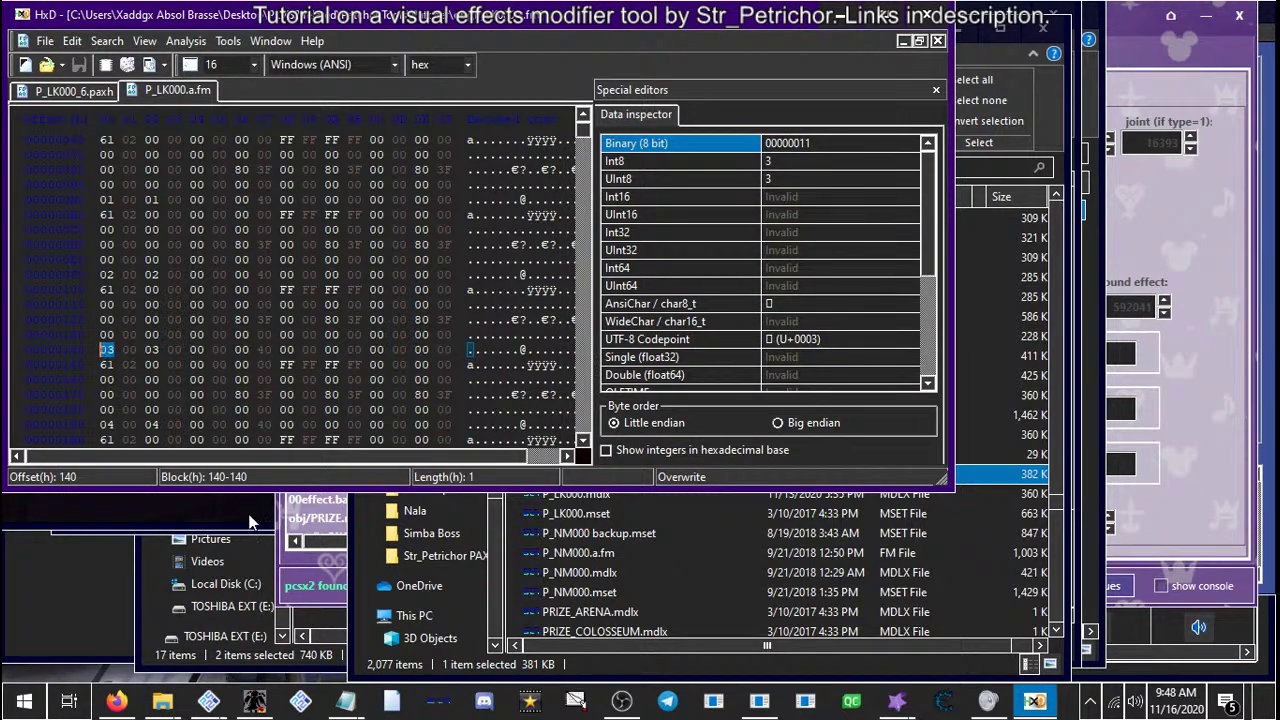
Check the Effect Editor's PAX entries list against the DPX index and effect call bytes of the entry at offset 140 in HxD
click(318, 555)
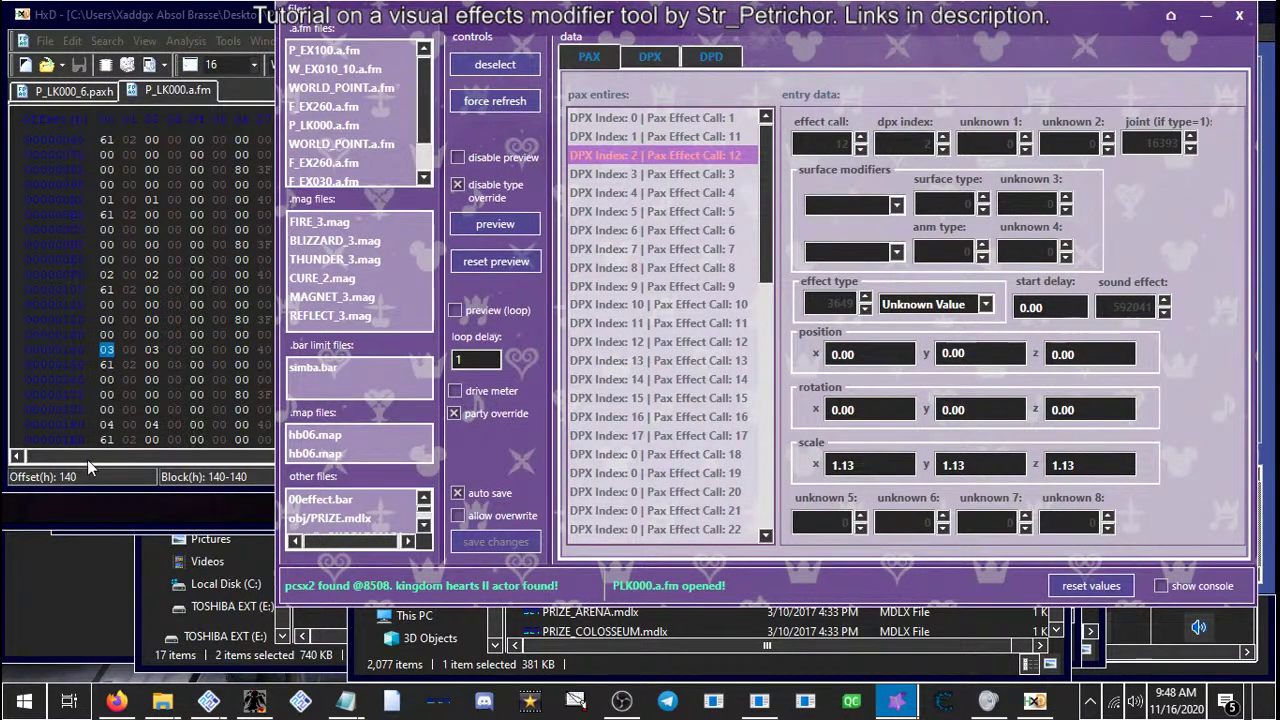
click(122, 405)
key(Right)
key(Right)
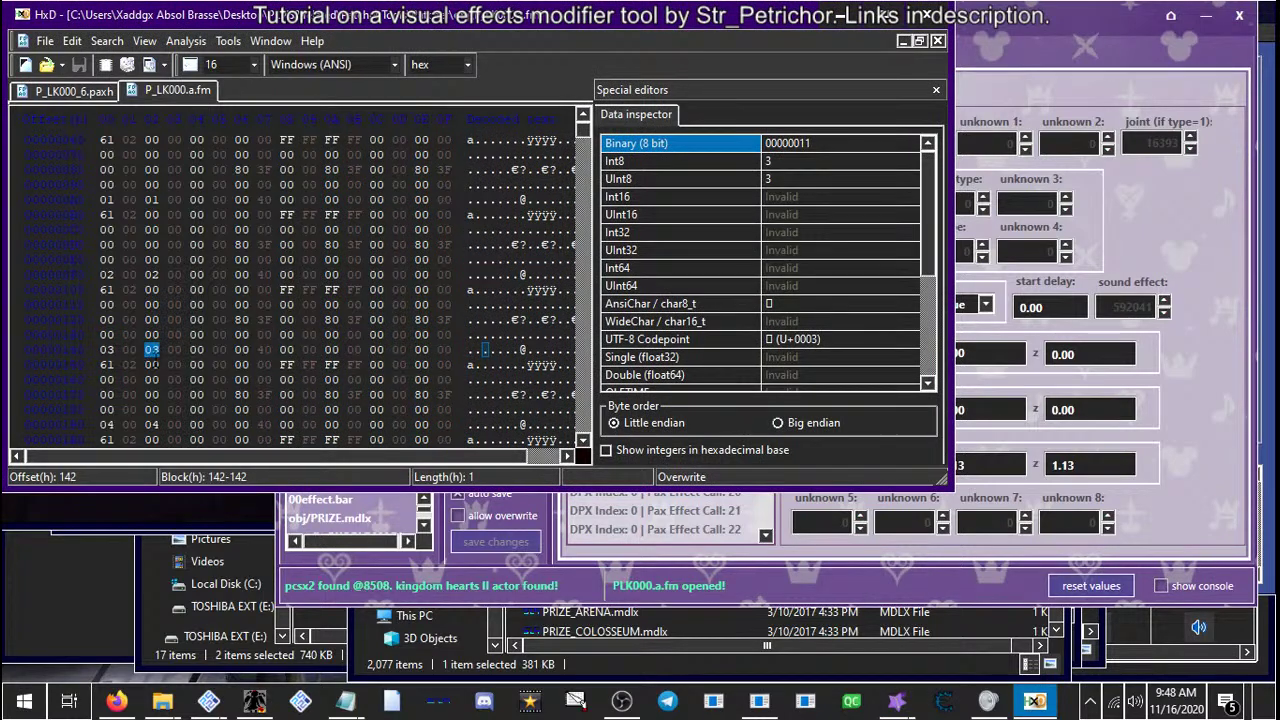
click(151, 349)
Examine the PAX entries further down P_LK000.a.fm, marking the effect call bytes at offsets 692 and 6E2
scroll(338, 291, down, 9)
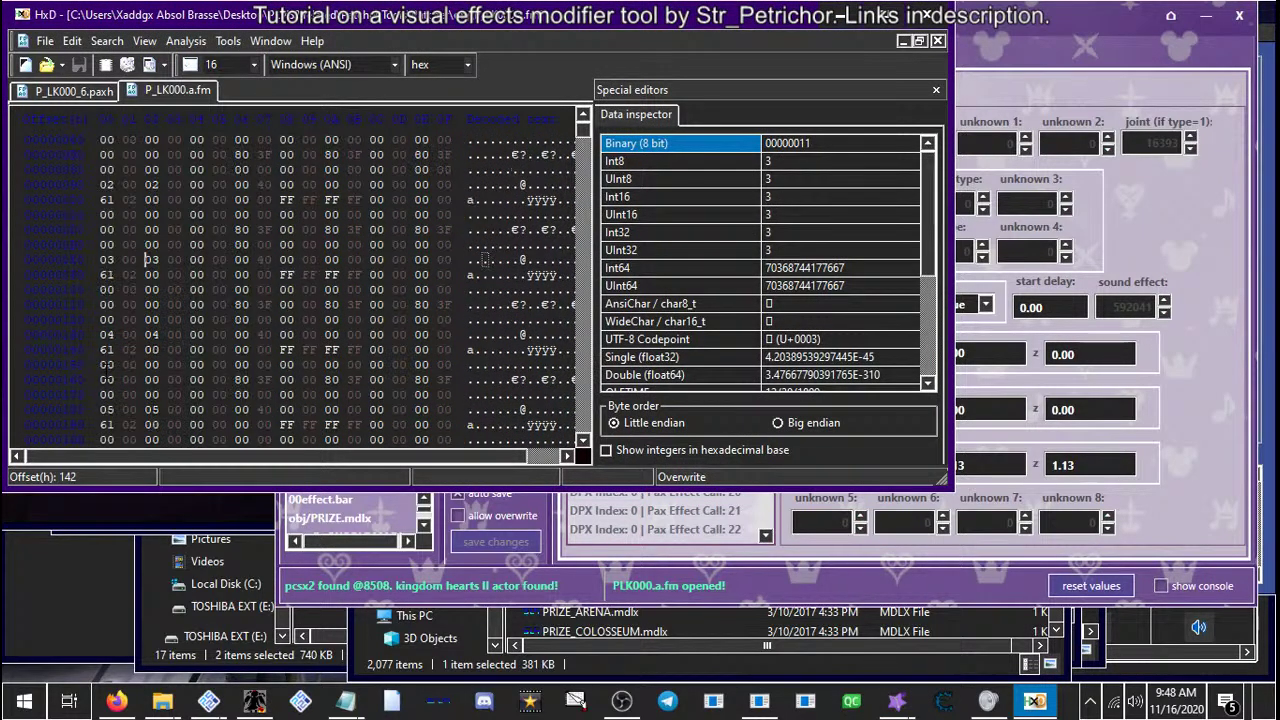
scroll(338, 291, down, 1)
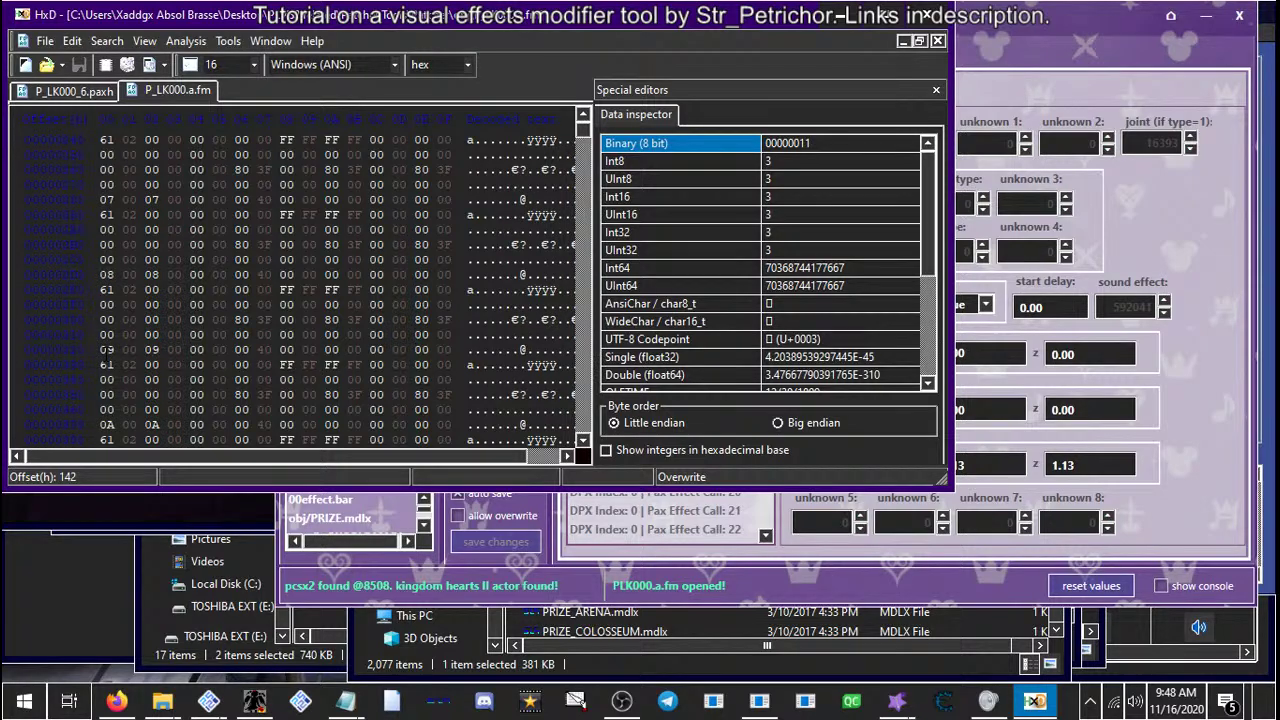
scroll(338, 291, down, 13)
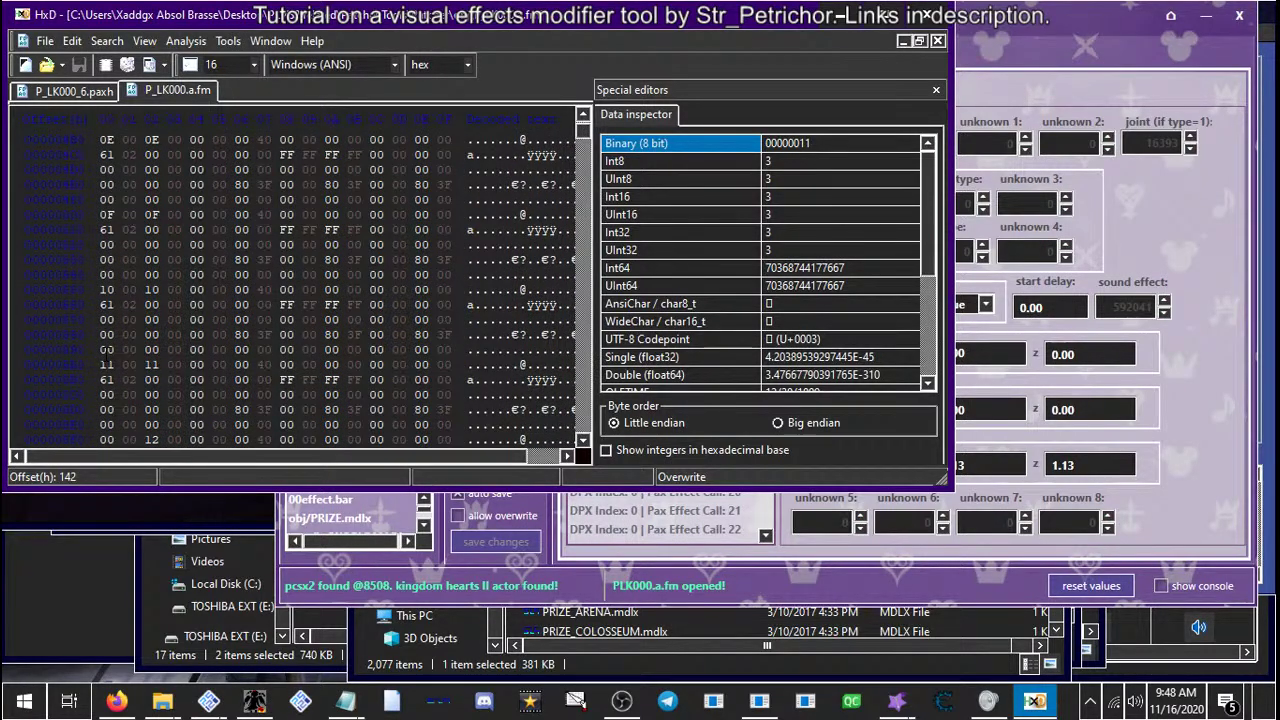
scroll(107, 349, down, 6)
click(122, 304)
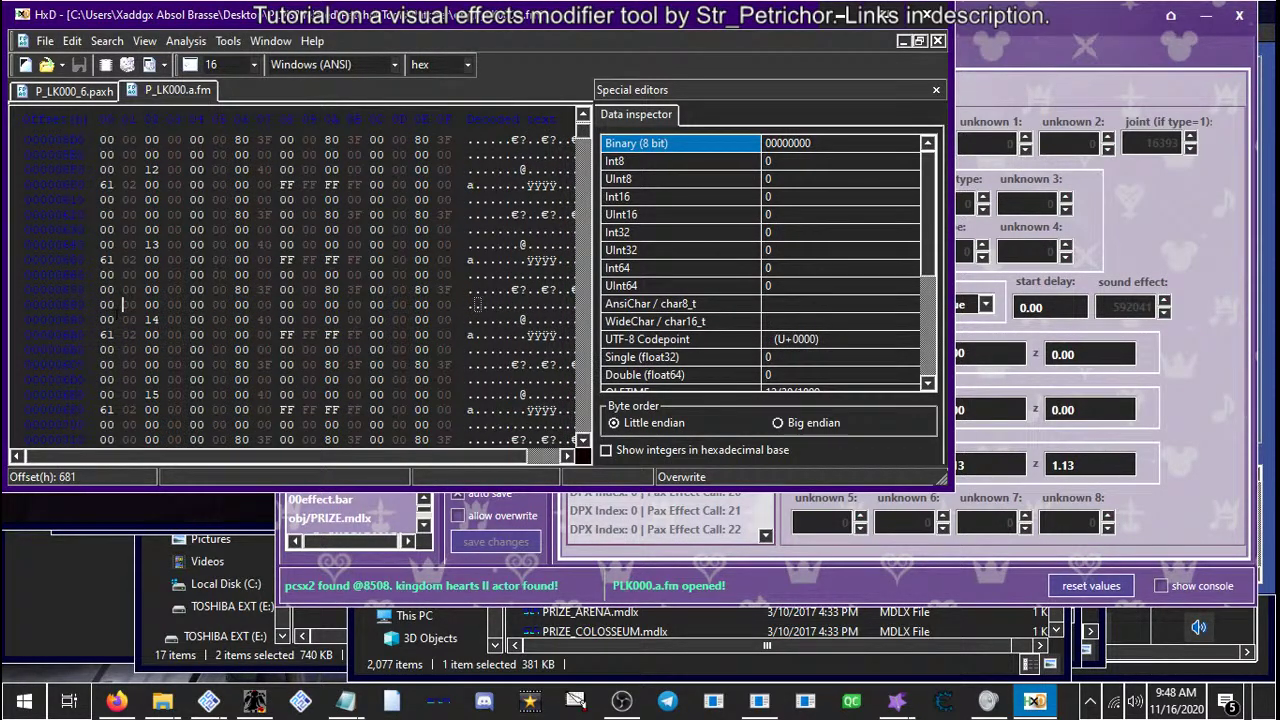
drag(102, 319, 155, 319)
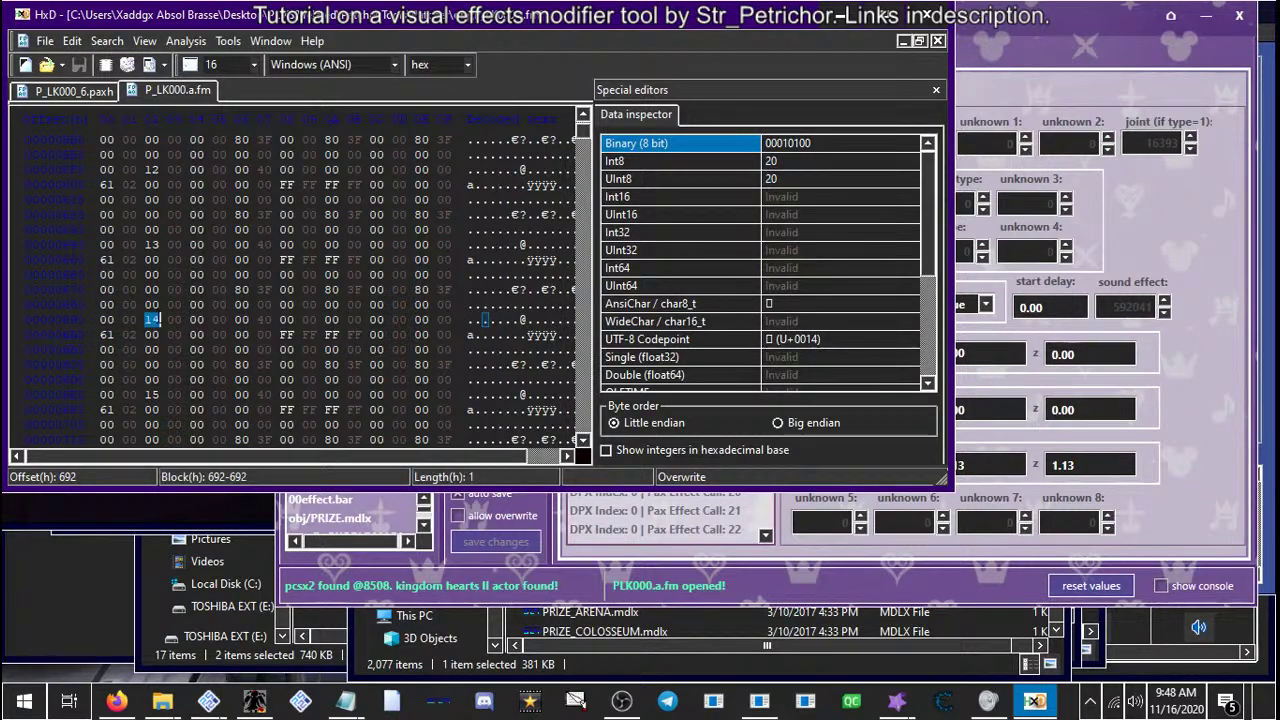
drag(147, 394, 155, 394)
click(151, 394)
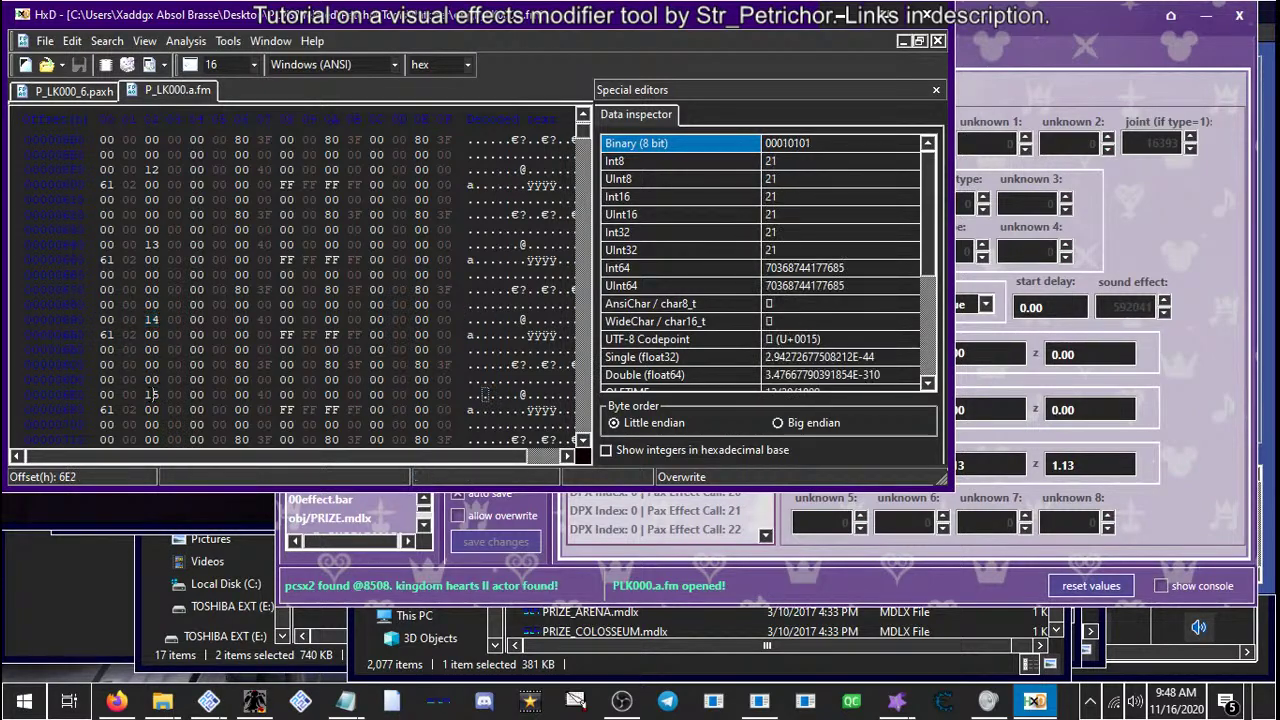
Look through the DPX Index 0 entries in the Effect Editor's PAX list and select Pax Effect Call 29
click(621, 583)
scroll(681, 500, down, 2)
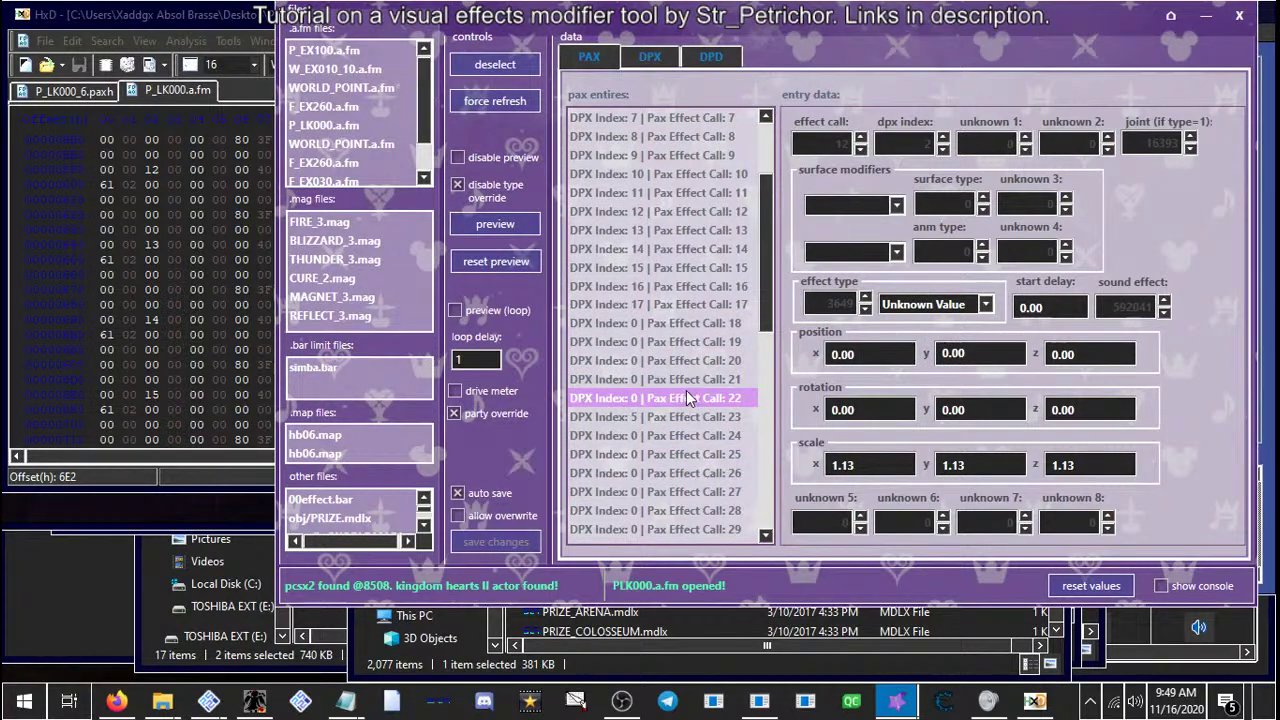
scroll(686, 396, down, 2)
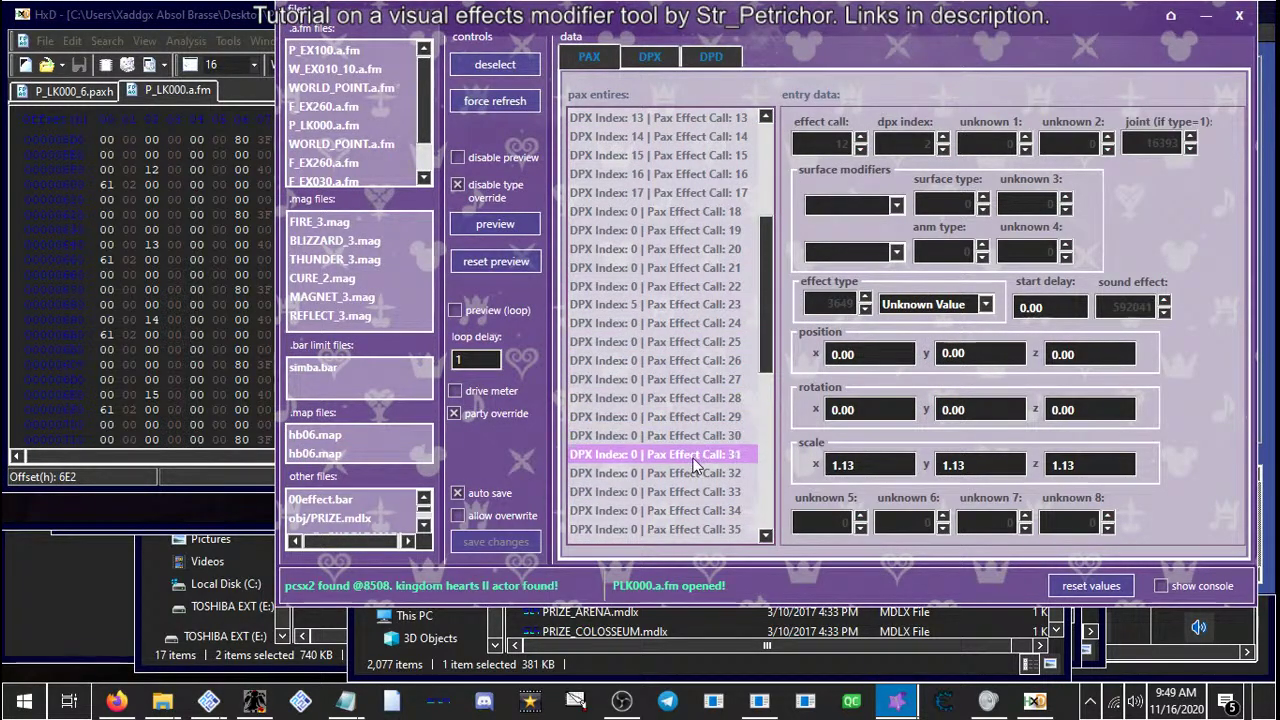
click(704, 418)
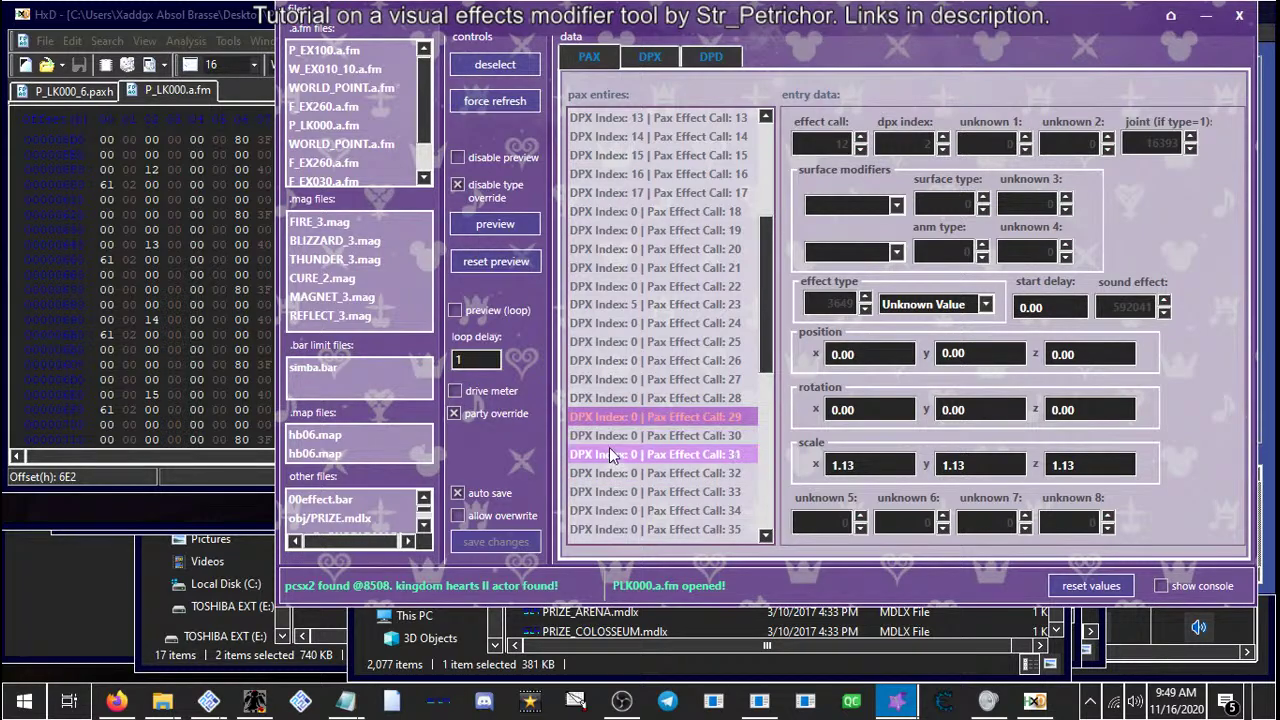
Return to P_LK000.a.fm in HxD and locate the start of the PAX entry at offset 690
click(213, 454)
scroll(485, 349, down, 1)
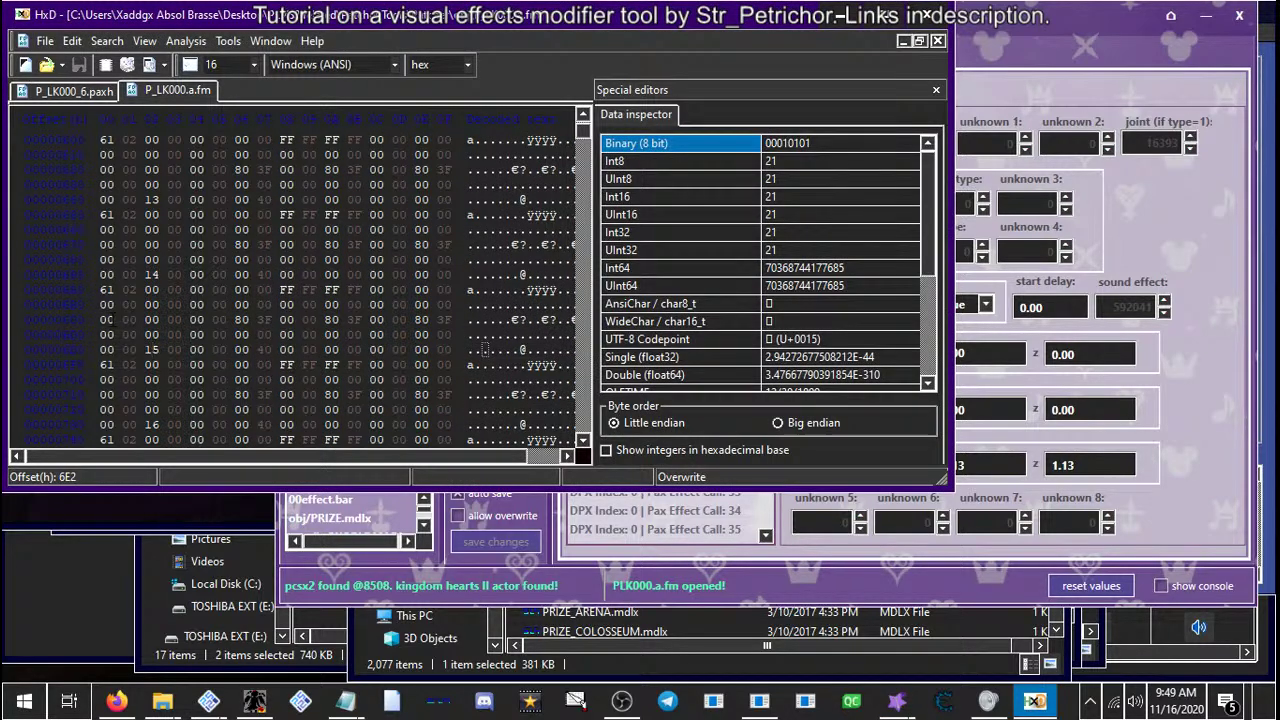
scroll(112, 320, up, 6)
scroll(112, 320, up, 15)
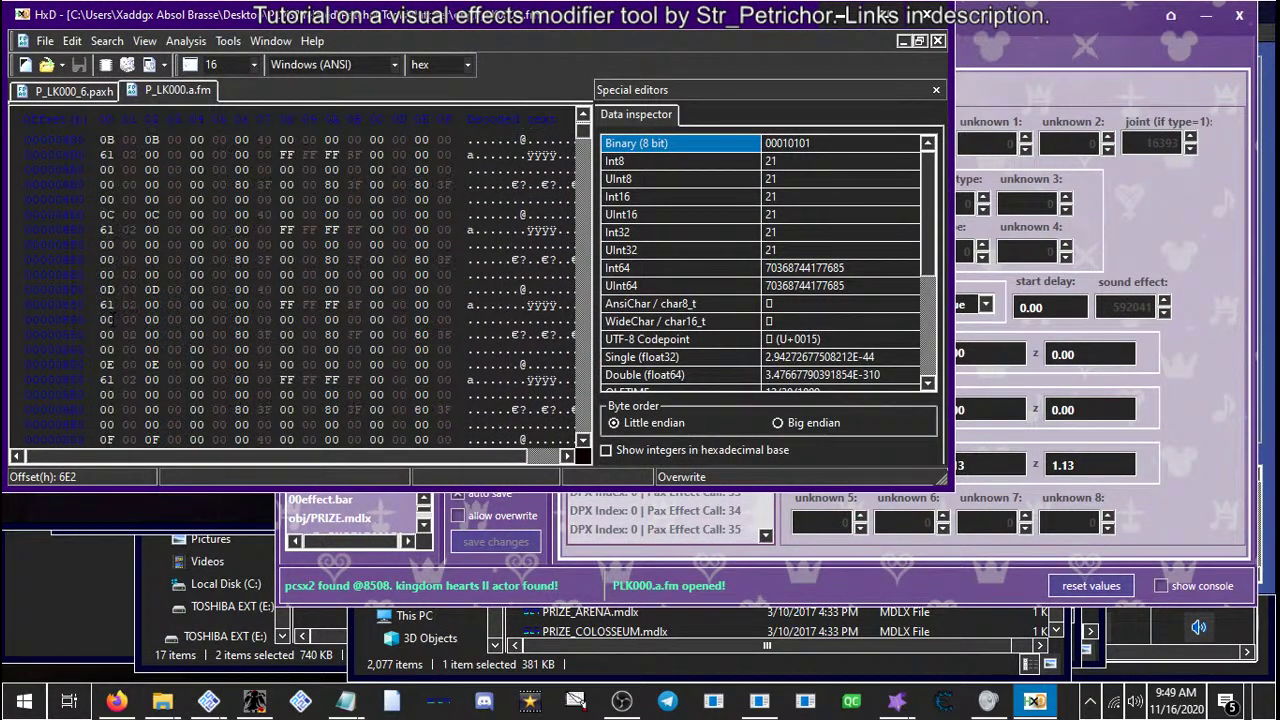
scroll(337, 291, down, 20)
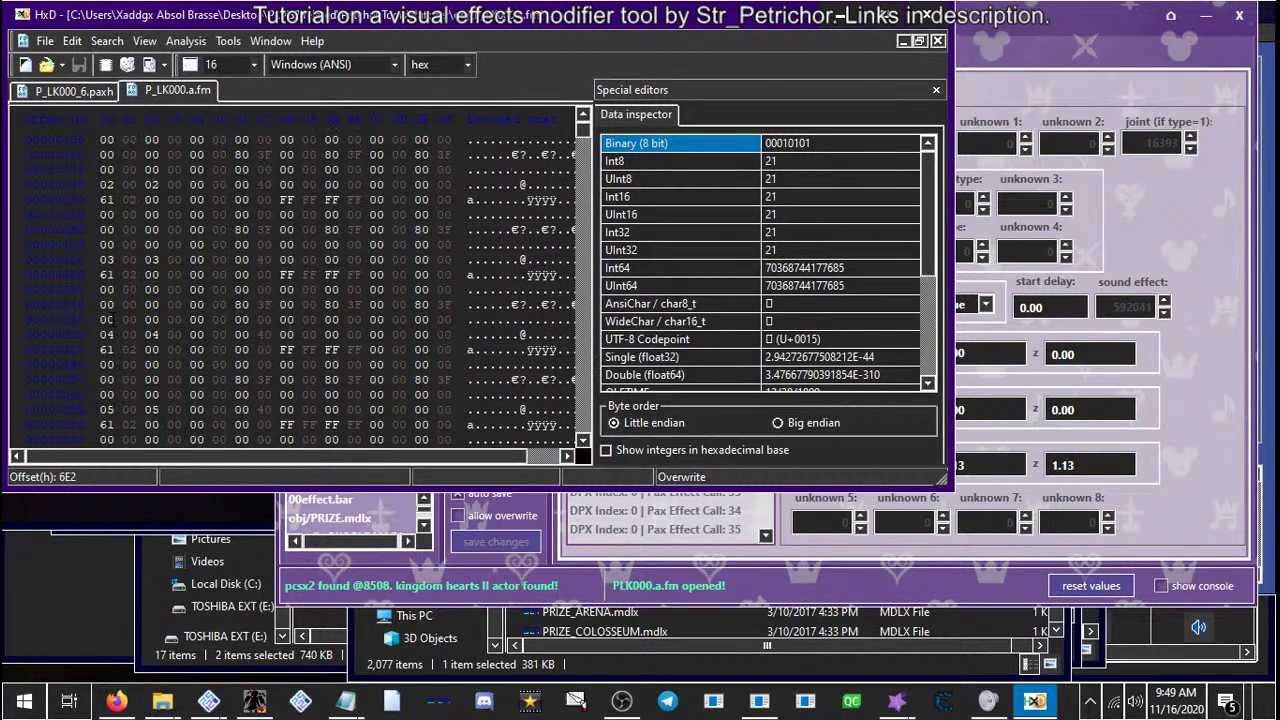
scroll(337, 290, down, 4)
click(103, 319)
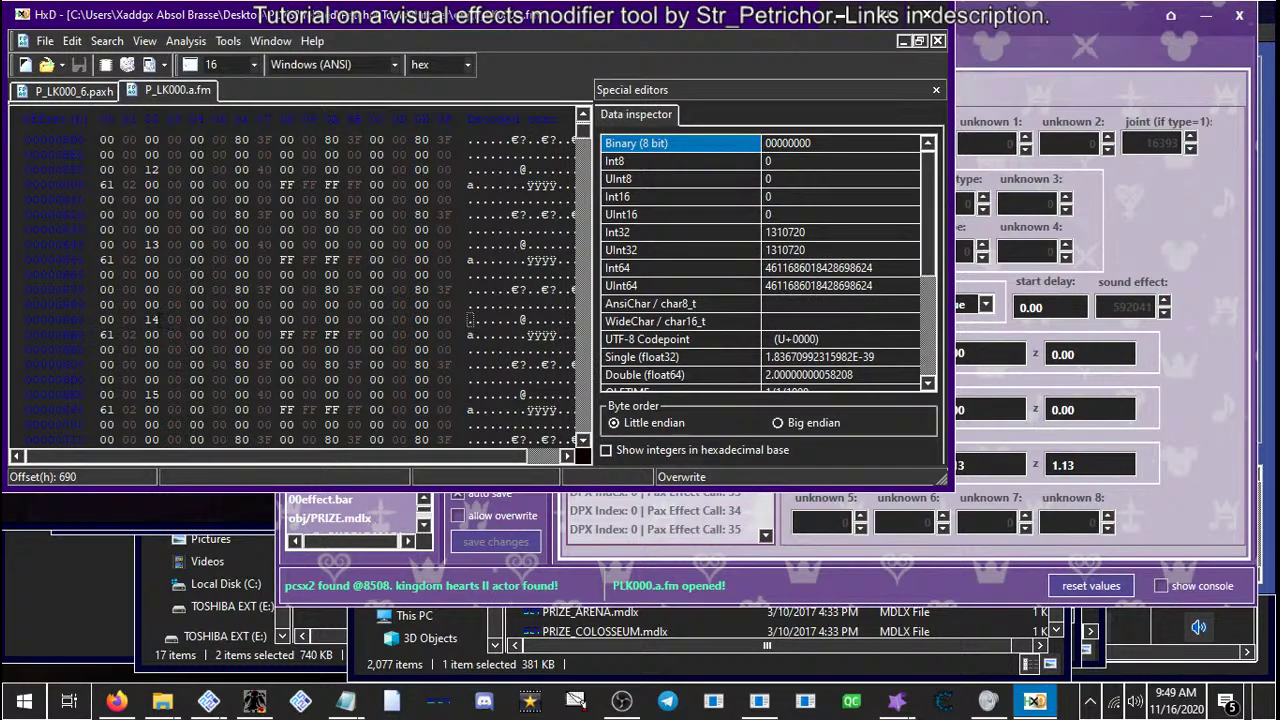
Overwrite the block 690-6DF in P_LK000.a.fm with the copied bytes of P_LK000_6.paxh
click(66, 91)
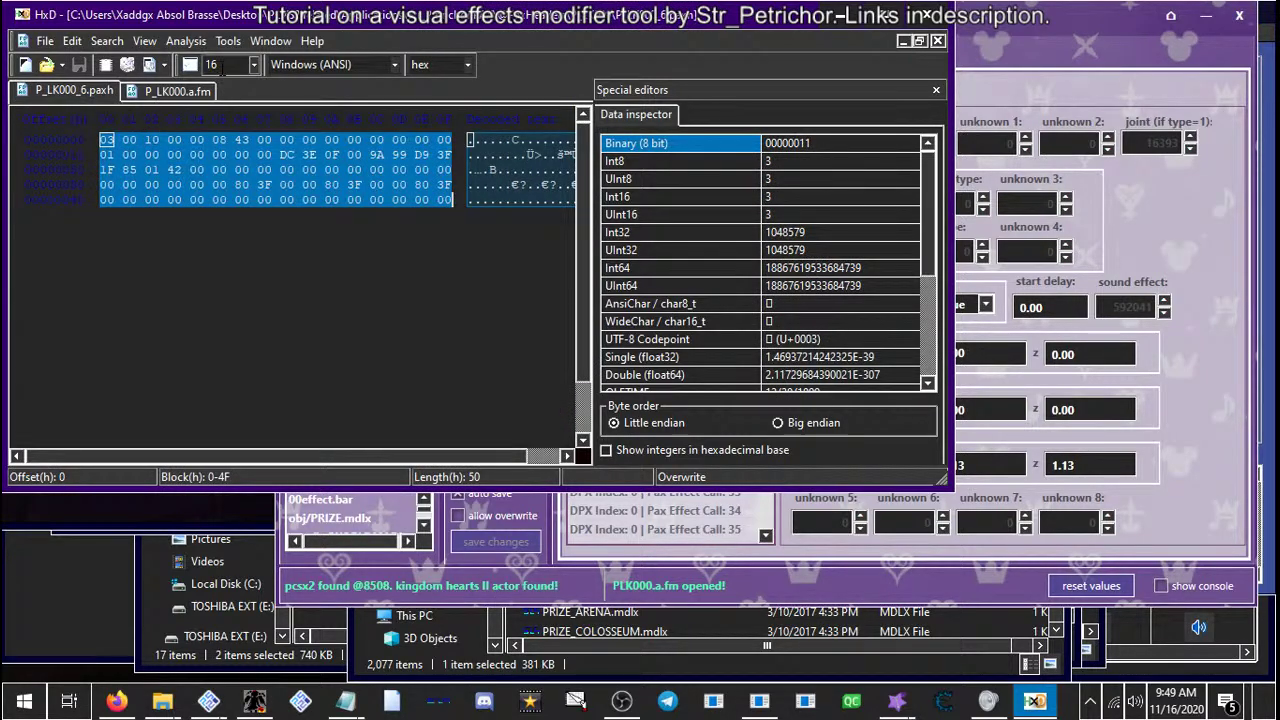
click(151, 88)
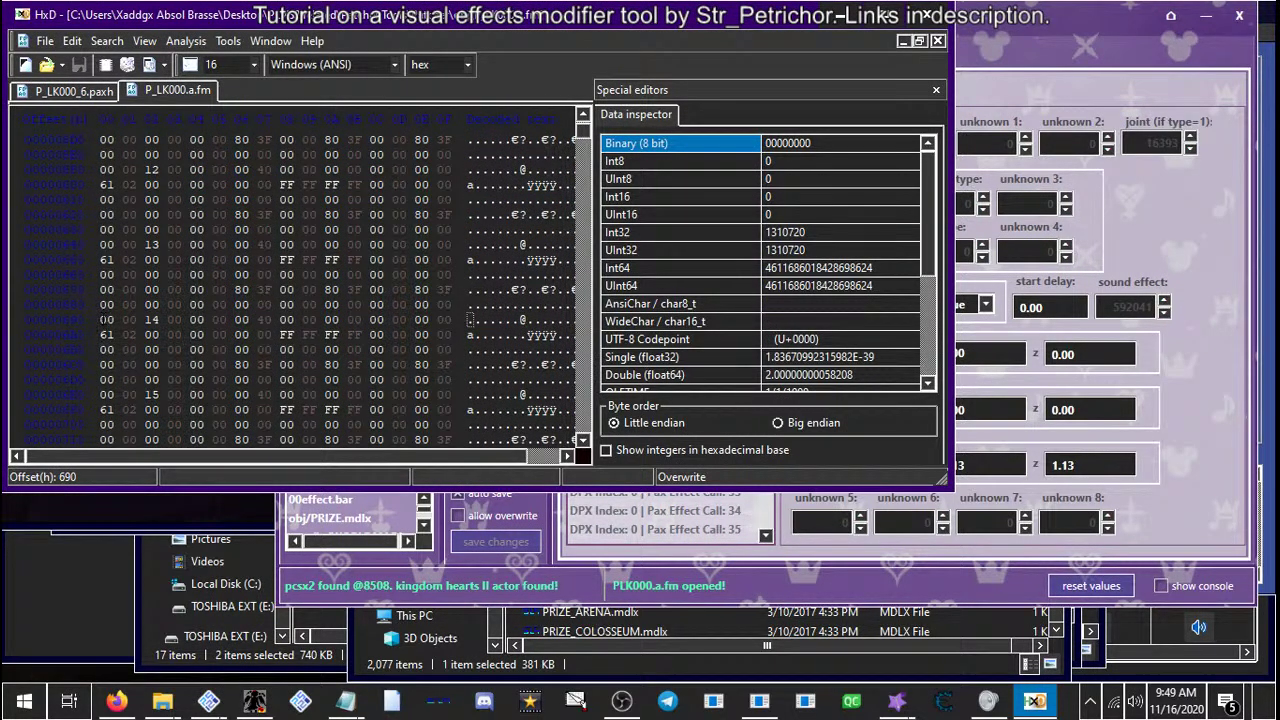
drag(105, 322, 452, 380)
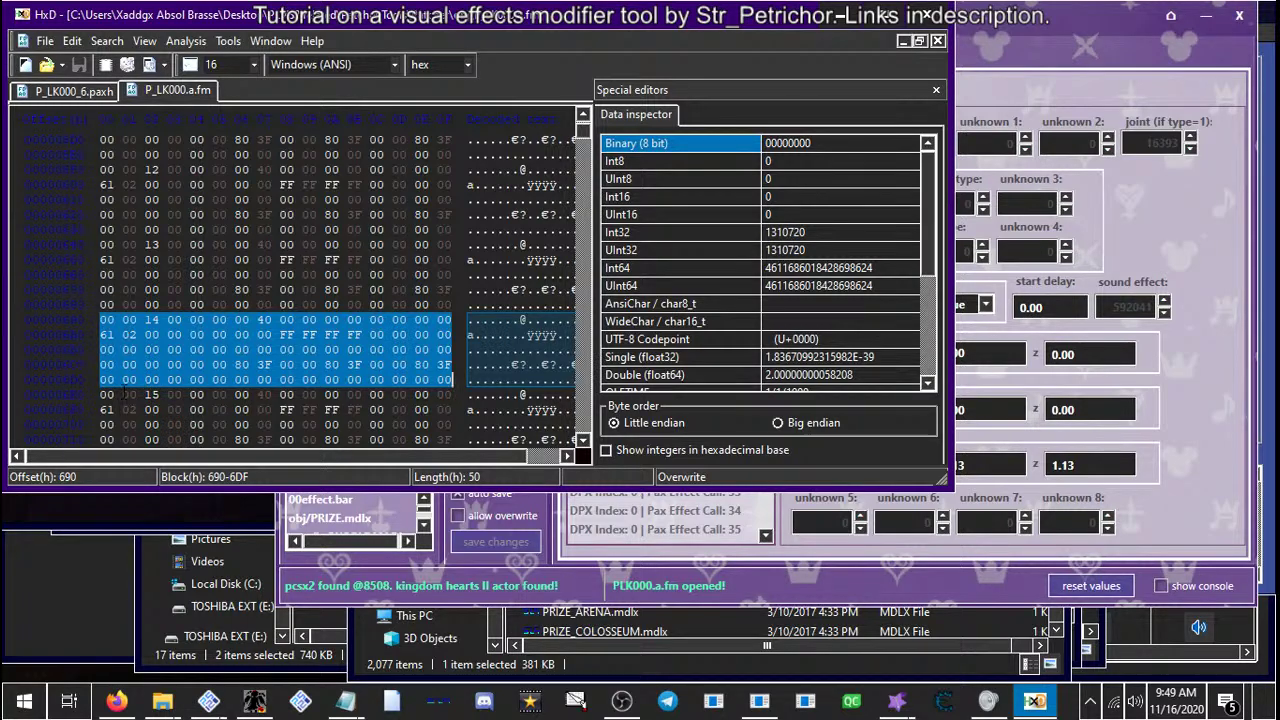
click(60, 92)
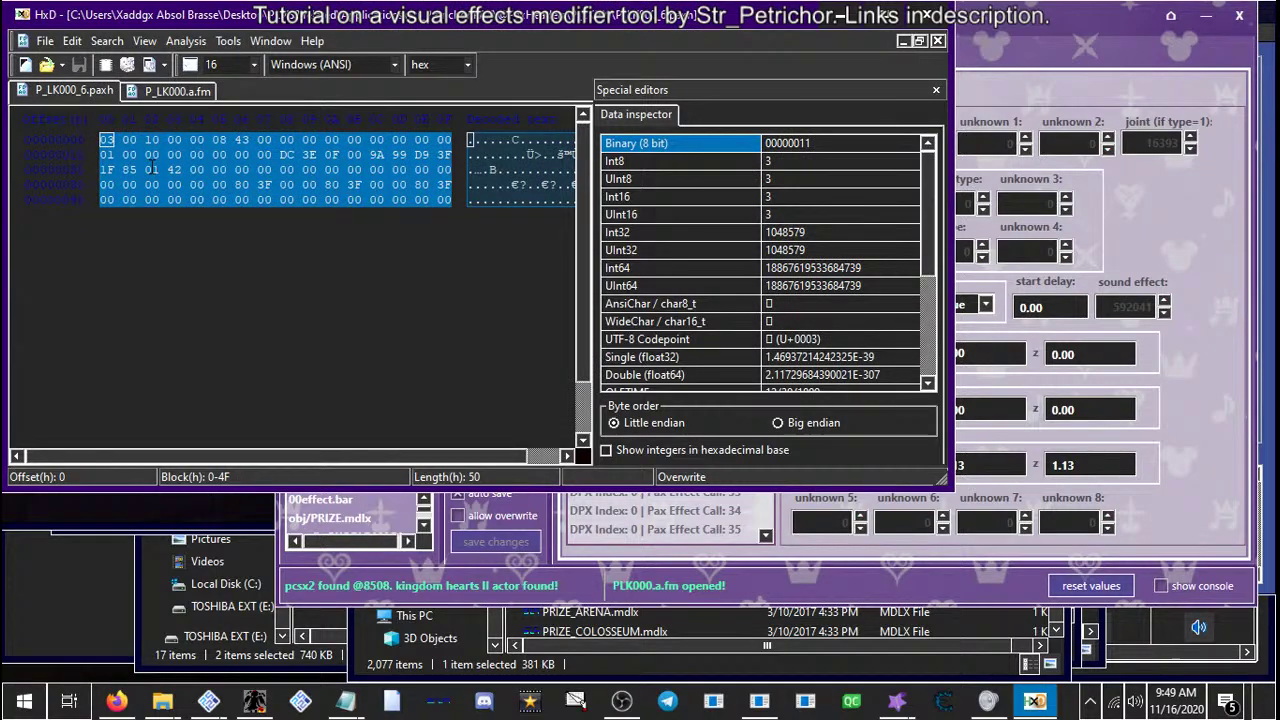
click(172, 91)
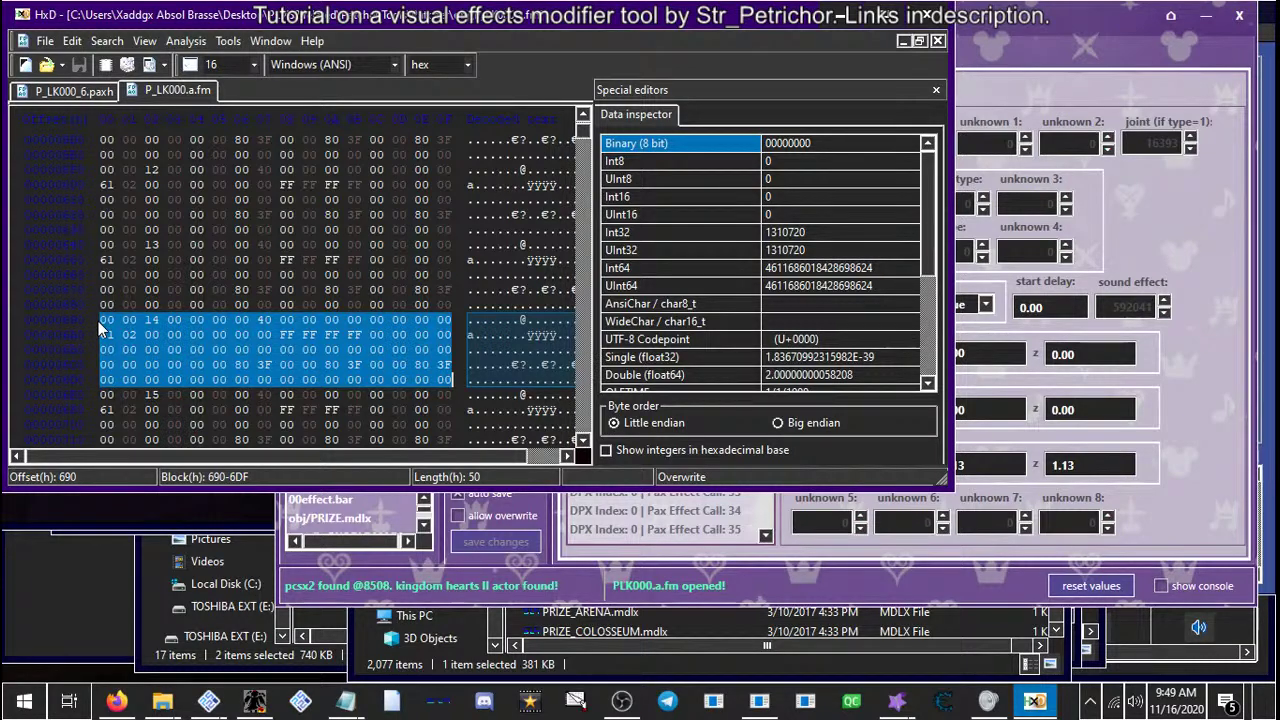
key(ctrl+b)
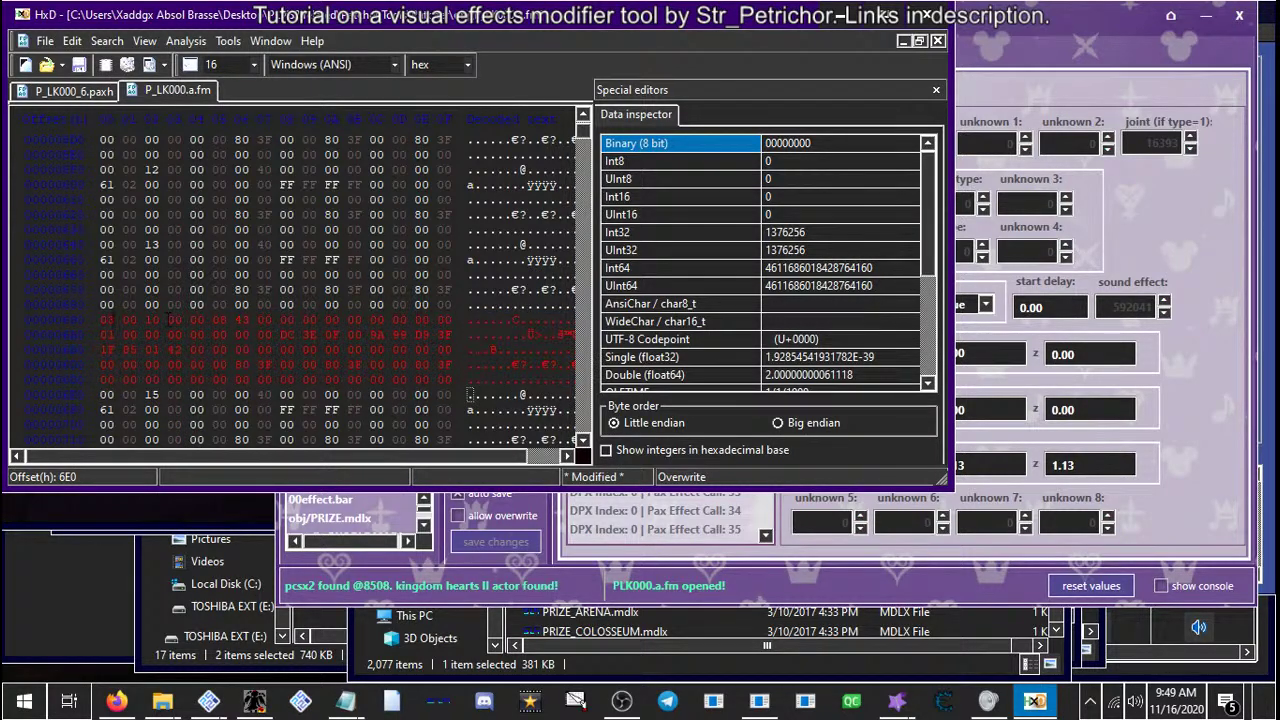
Compare the overwritten block at offset 690 with P_LK000_6.paxh and save P_LK000.a.fm
drag(105, 320, 450, 380)
click(74, 91)
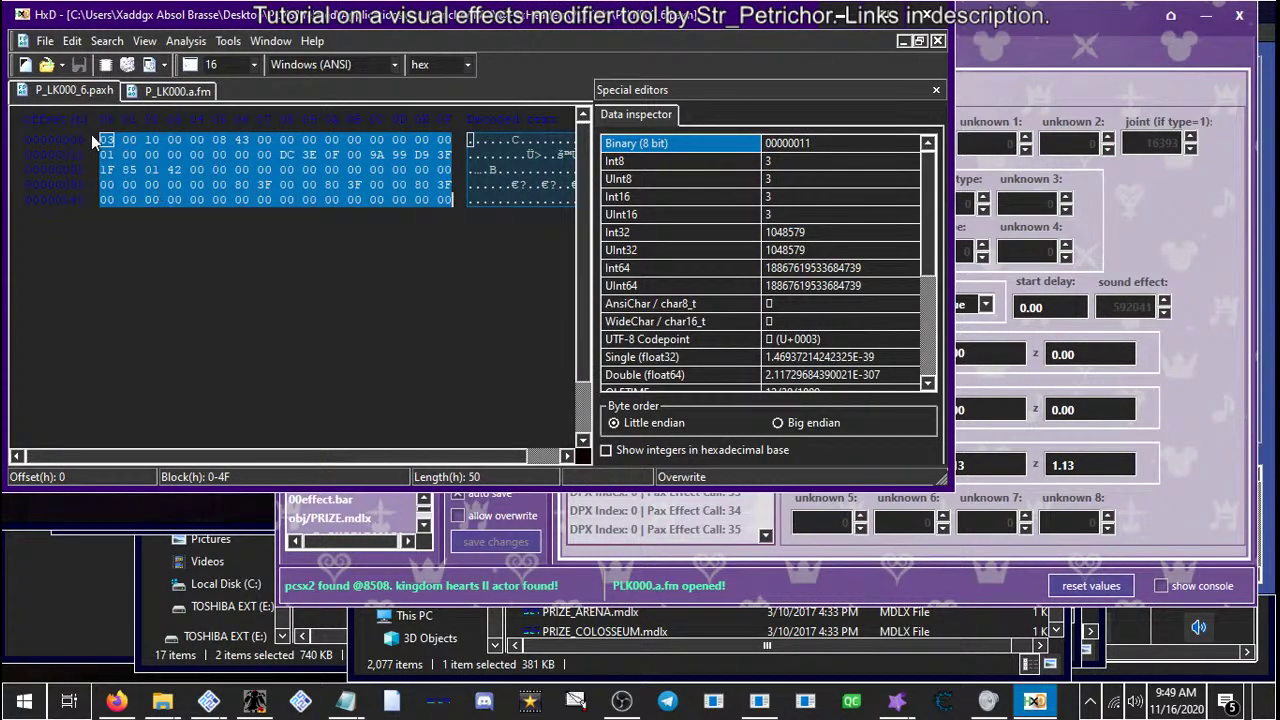
click(170, 91)
click(102, 333)
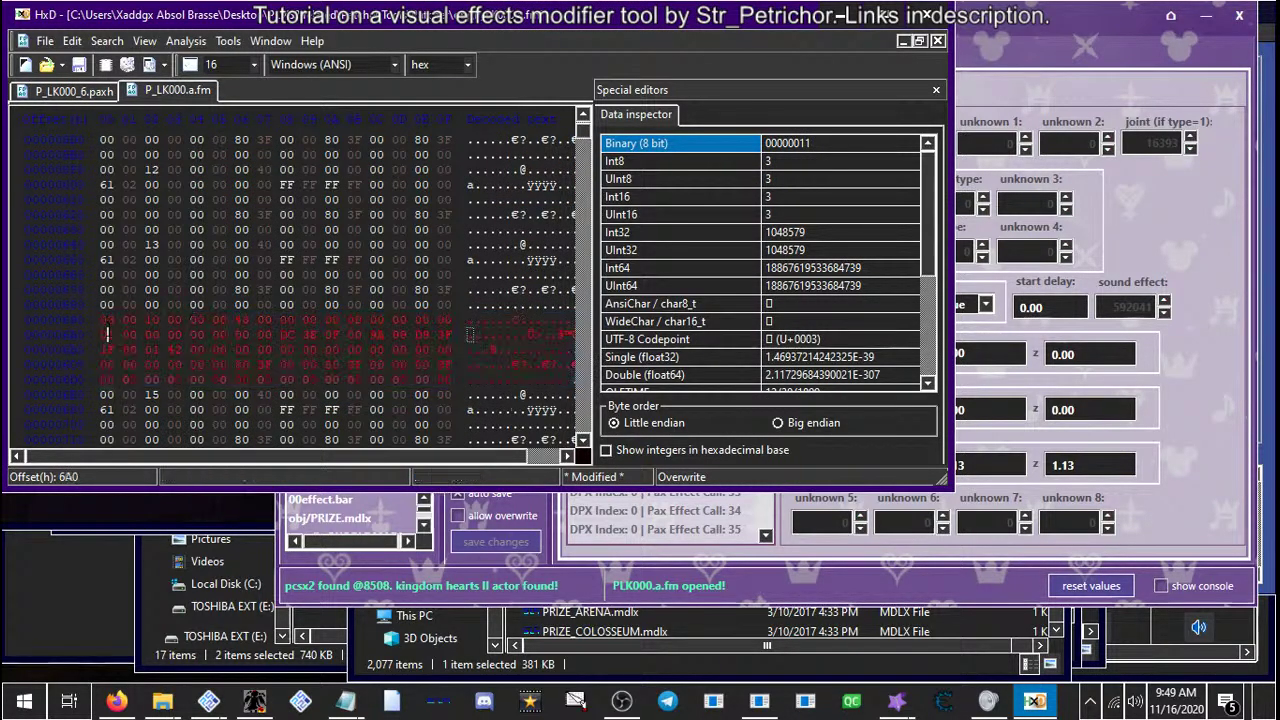
click(103, 320)
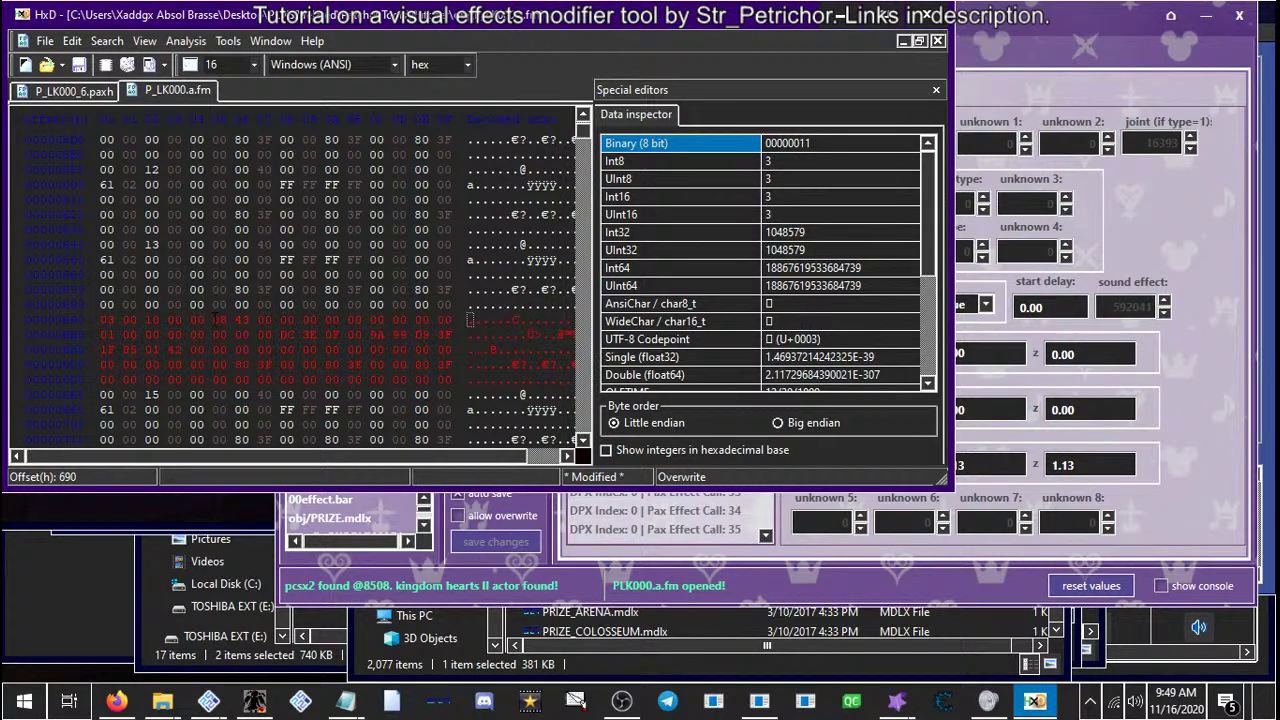
key(ctrl+s)
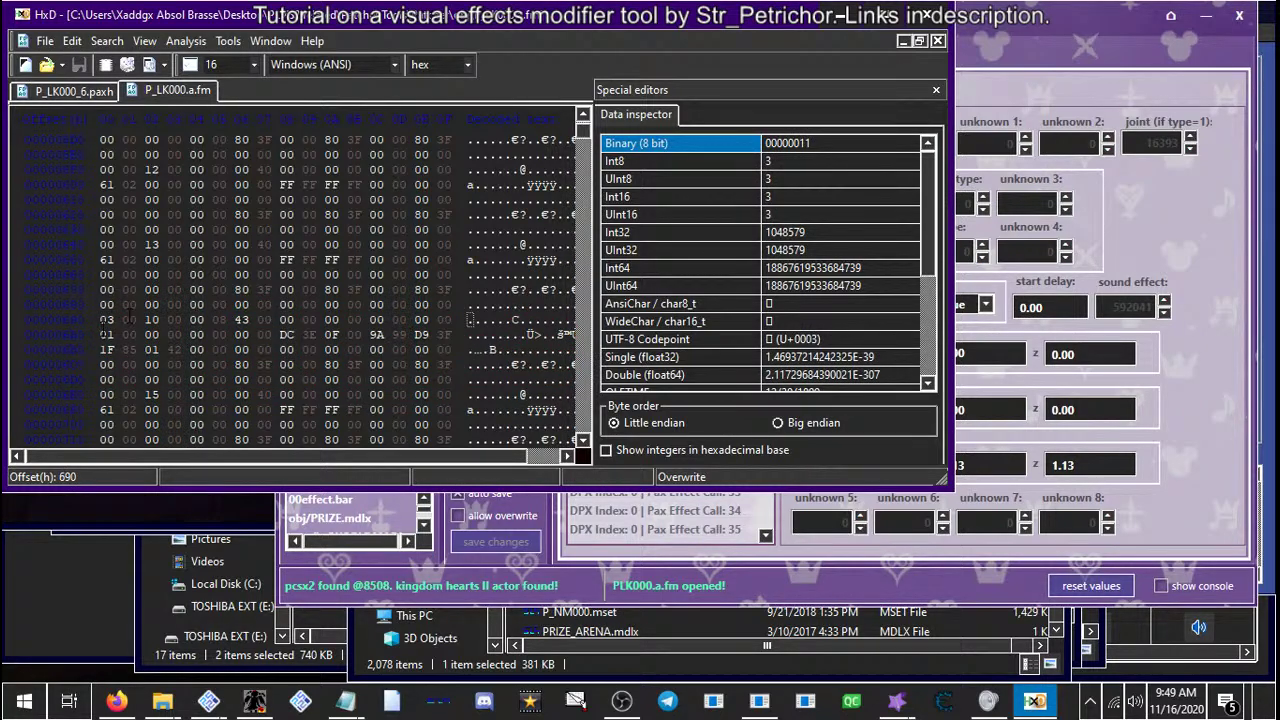
Review the PAX entries list in the Effect Editor, return to P_LK000_6.paxh in HxD and clear its byte selection
click(767, 556)
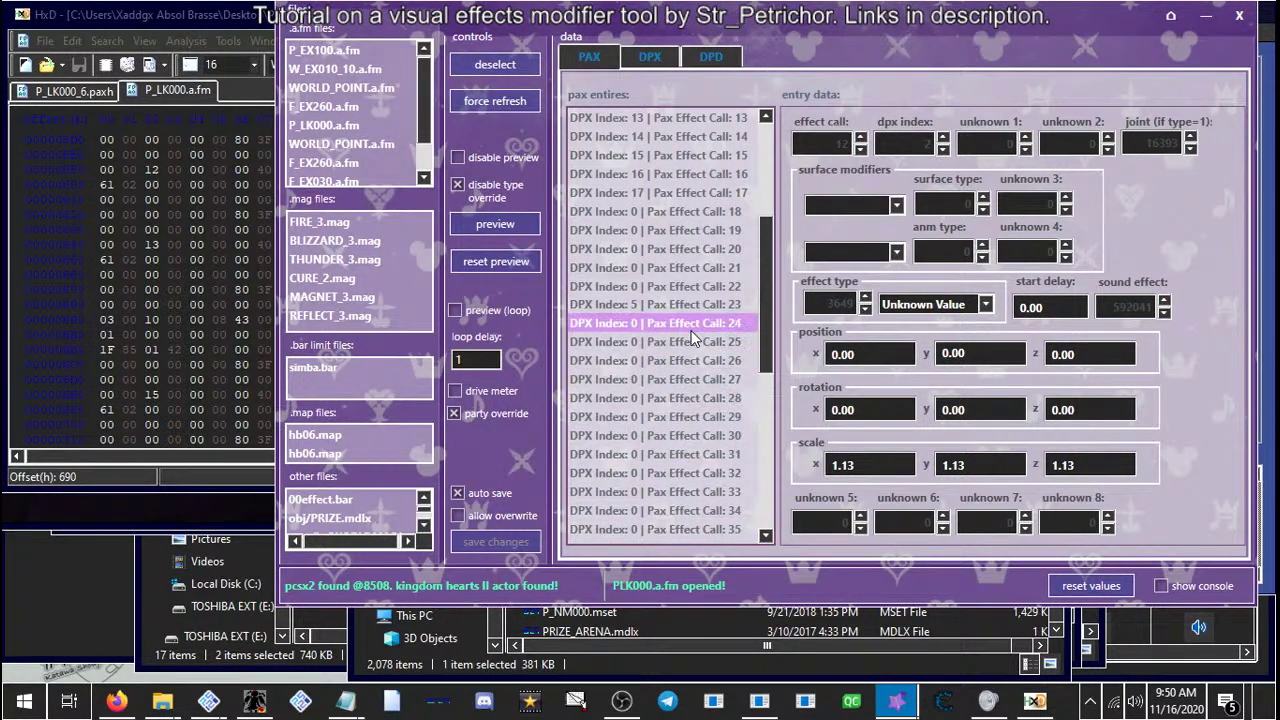
click(217, 484)
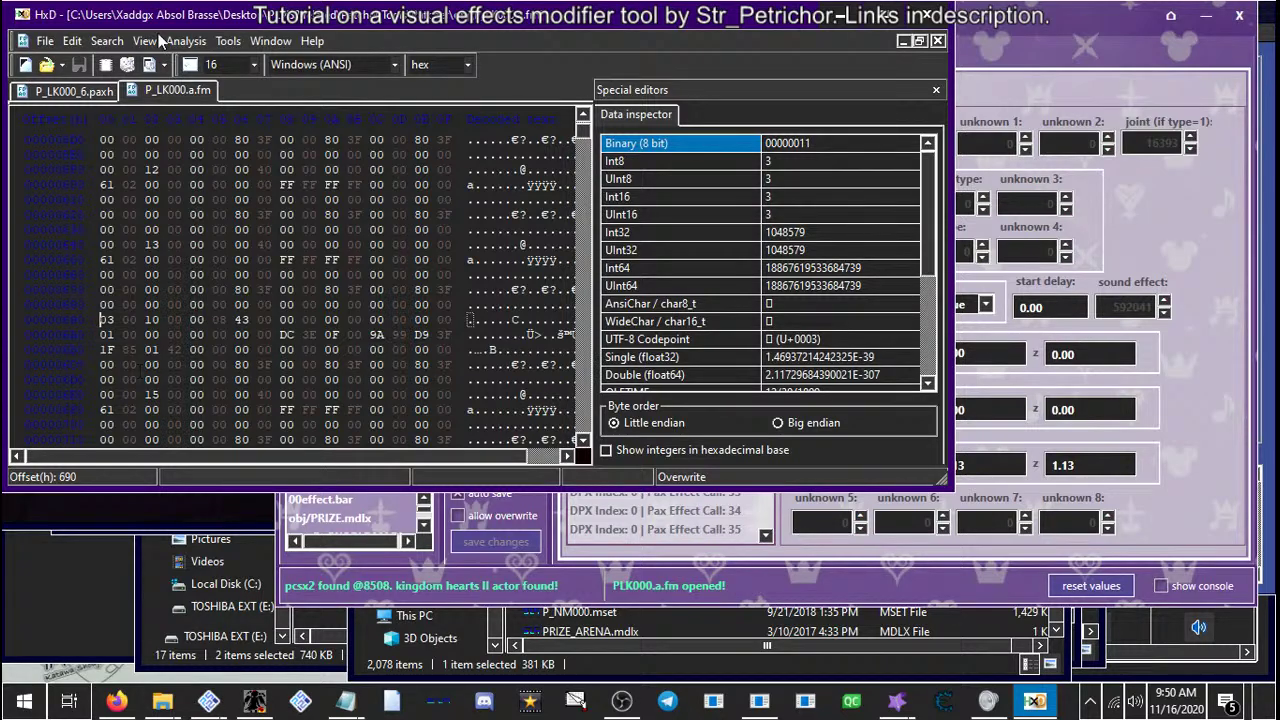
click(74, 91)
click(167, 199)
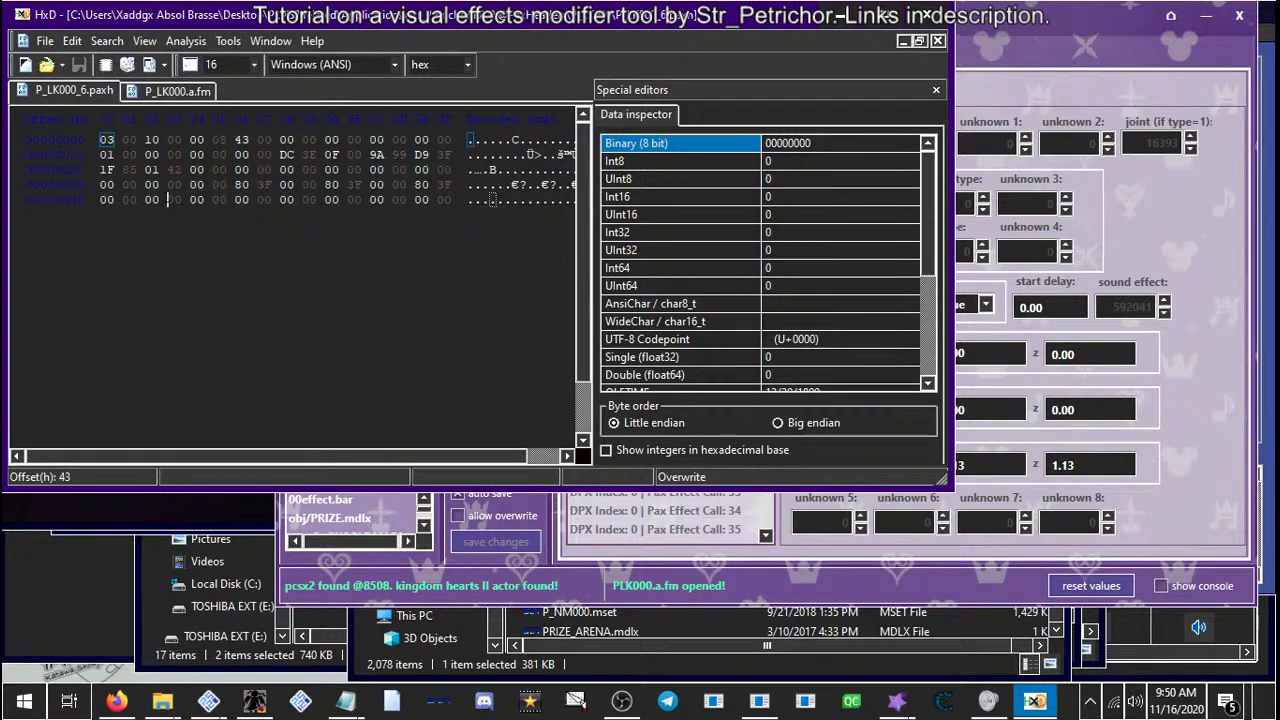
Select the full header bytes in P_LK000_6.paxh and the matching-size block 6E0-72F in P_LK000.a.fm
drag(99, 139, 452, 199)
click(166, 91)
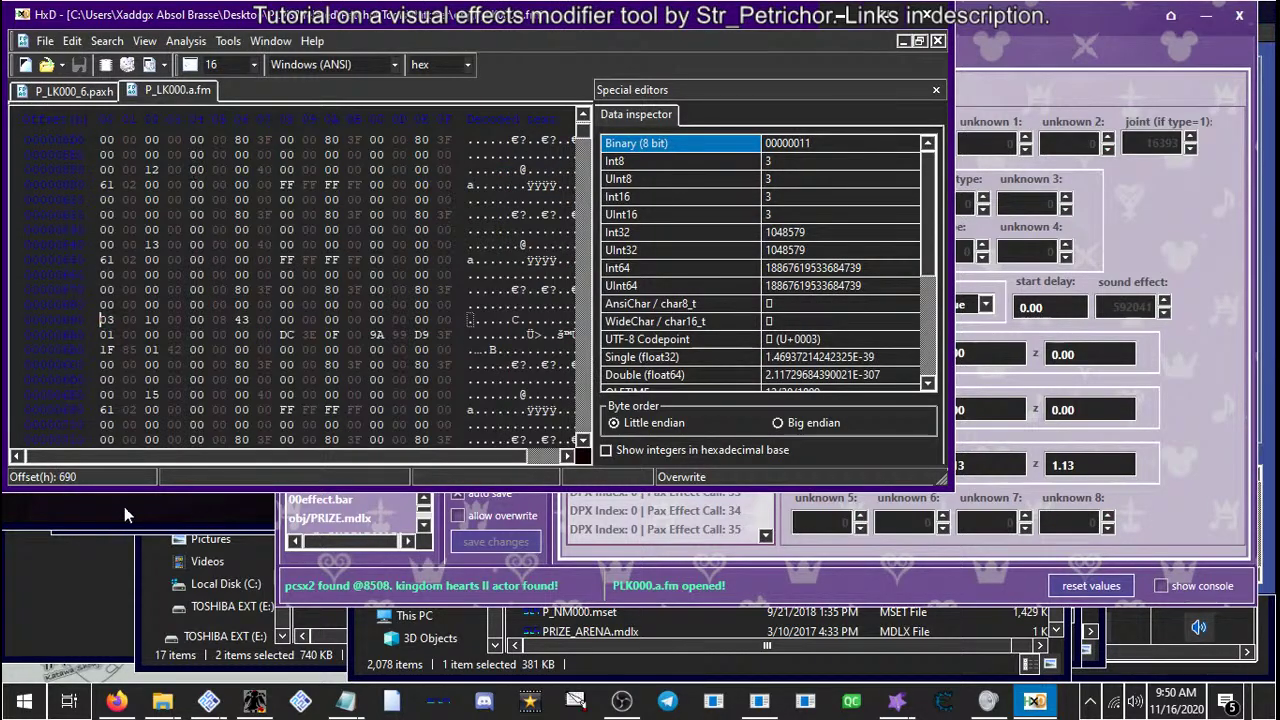
drag(101, 304, 453, 379)
drag(103, 304, 452, 365)
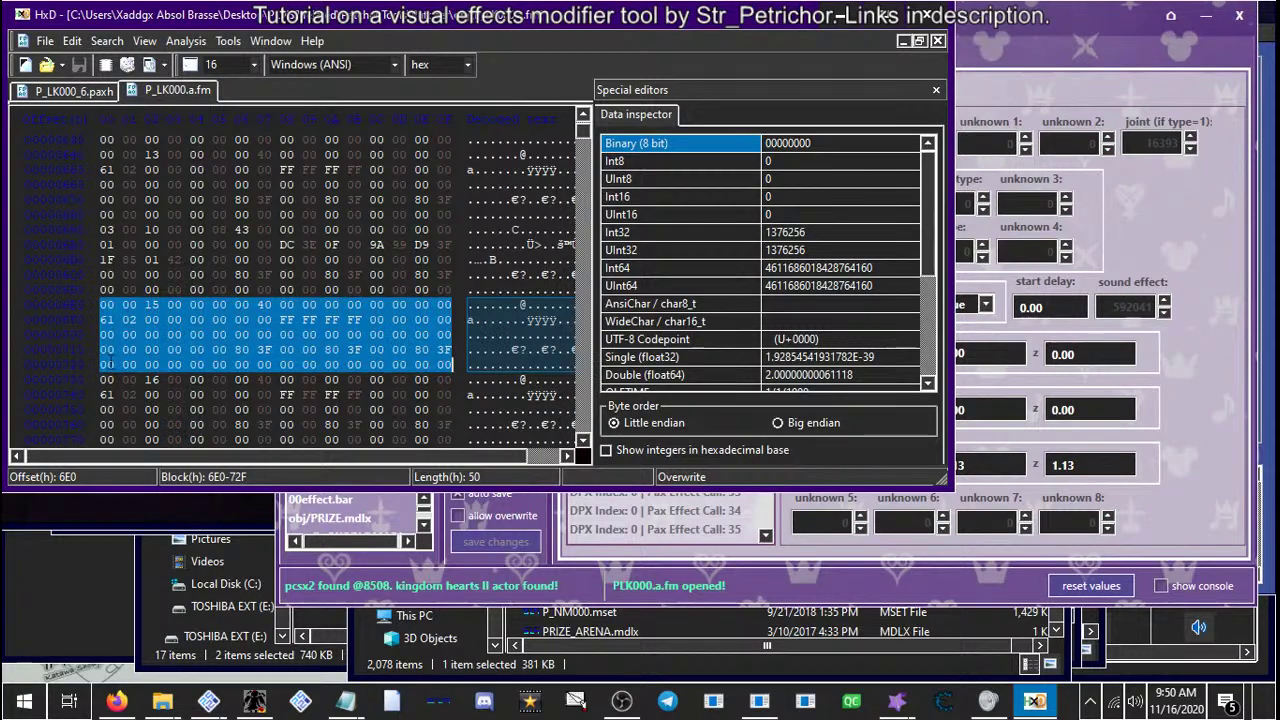
Examine the PAX entry that starts at offset 6E0 in P_LK000.a.fm and reselect its block 6E0-72F
click(102, 304)
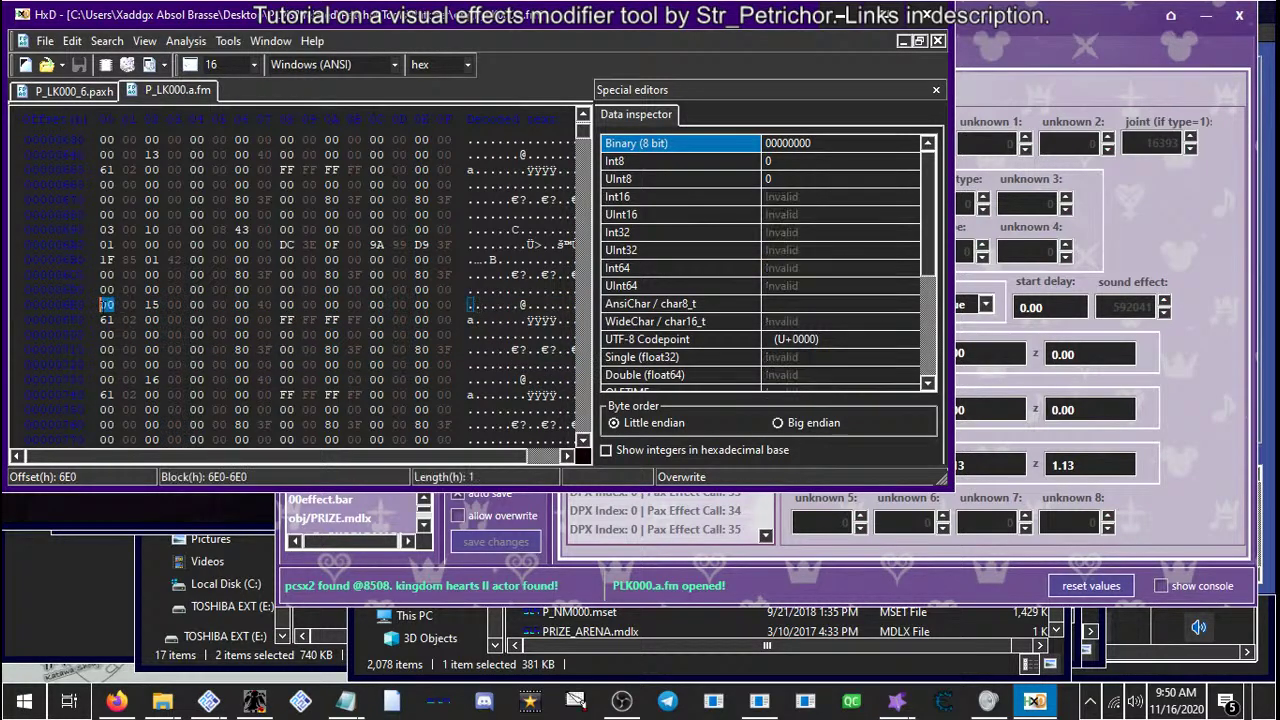
drag(102, 304, 108, 304)
click(102, 304)
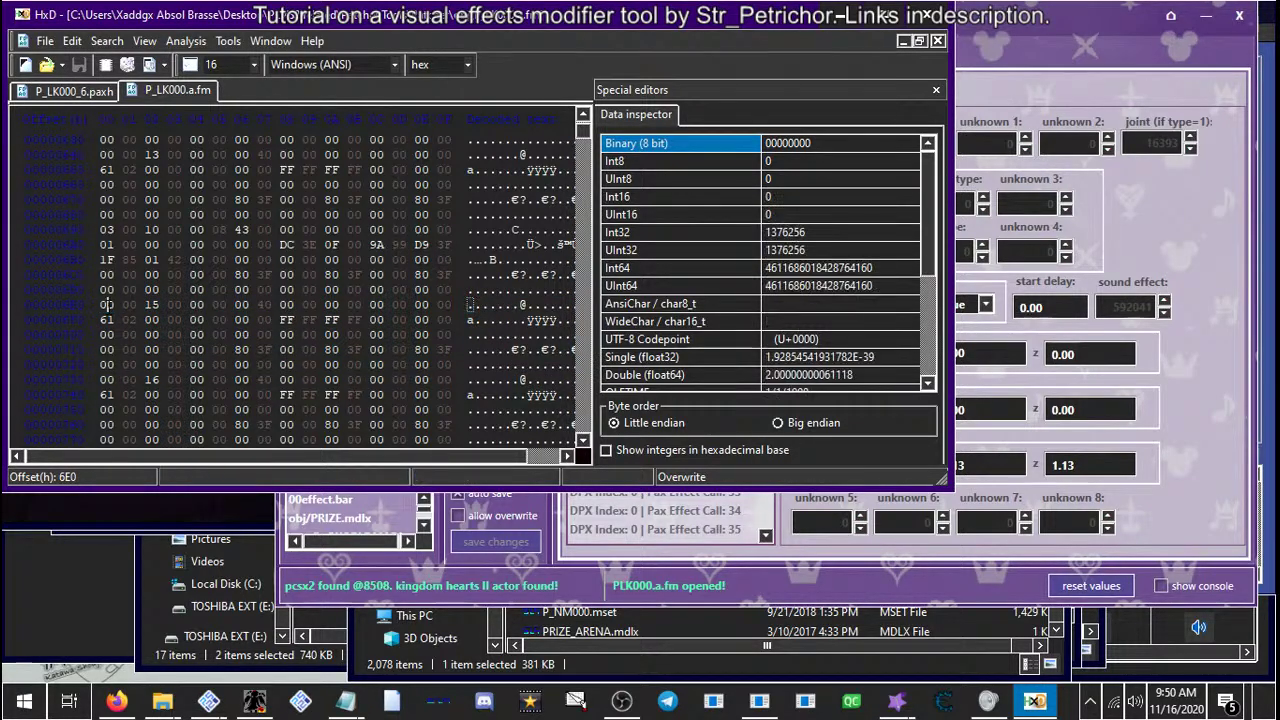
click(124, 349)
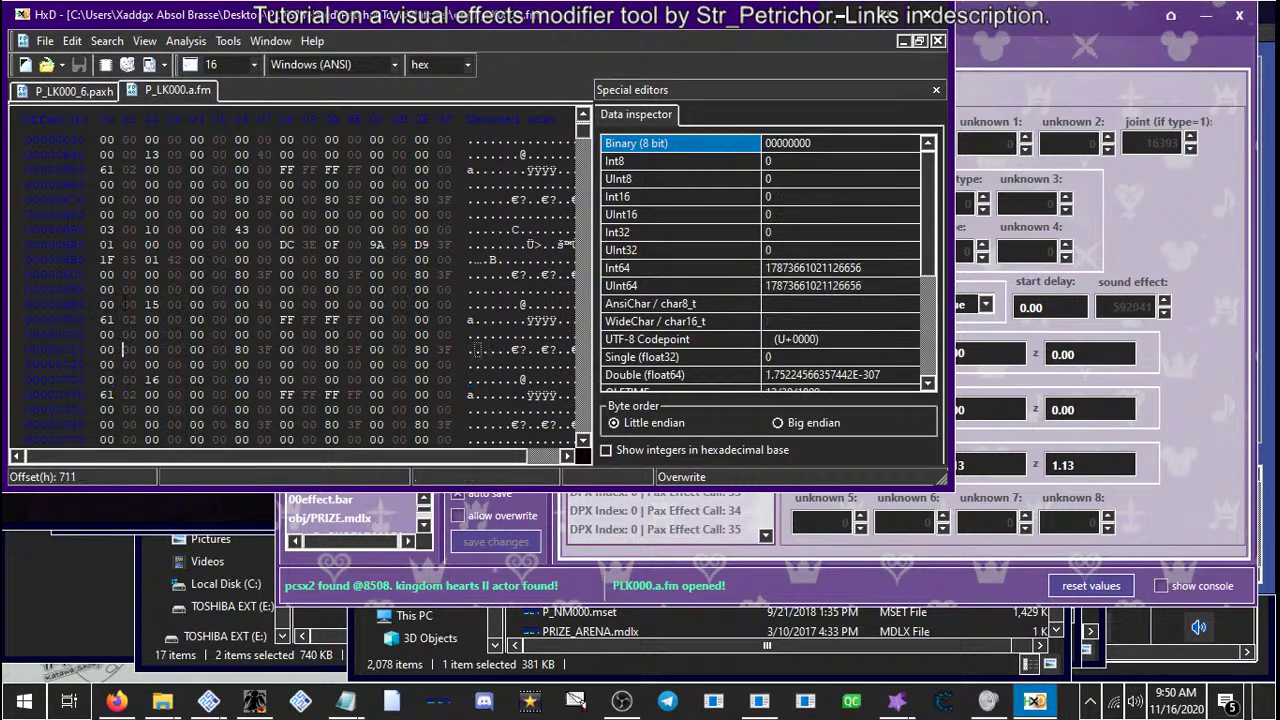
drag(106, 304, 100, 310)
click(477, 304)
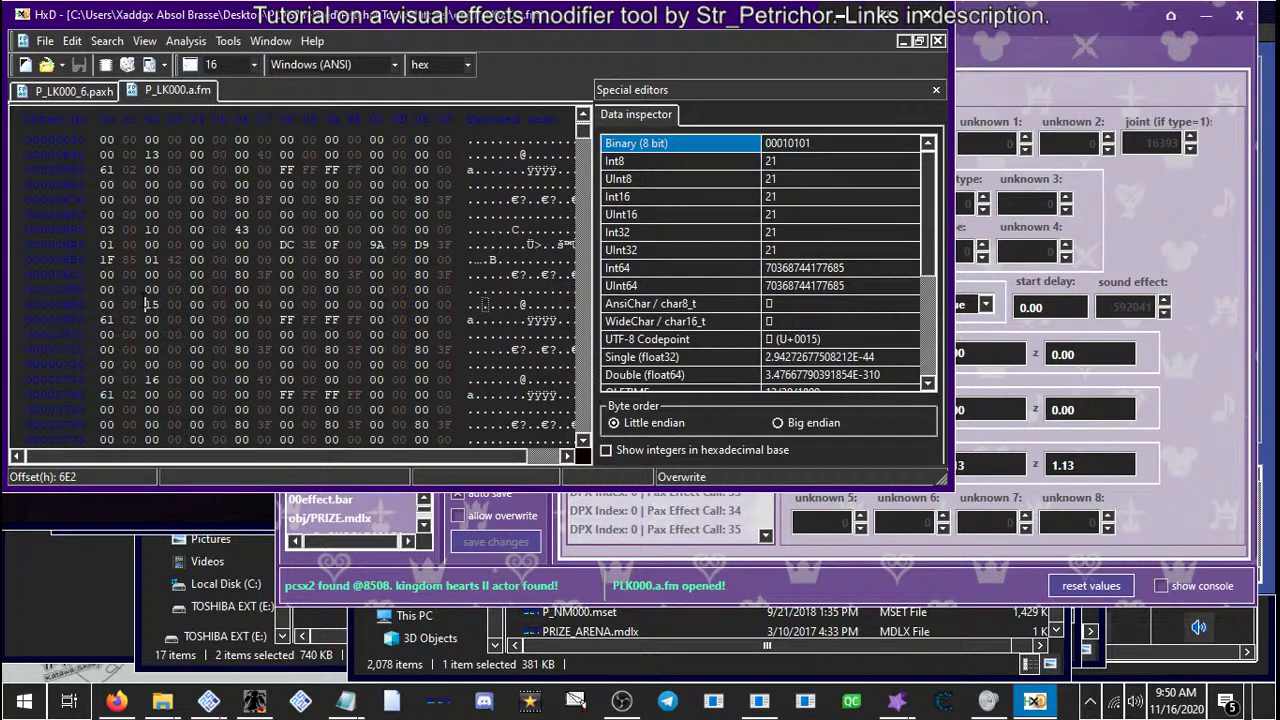
key(Right)
drag(149, 304, 164, 349)
click(167, 334)
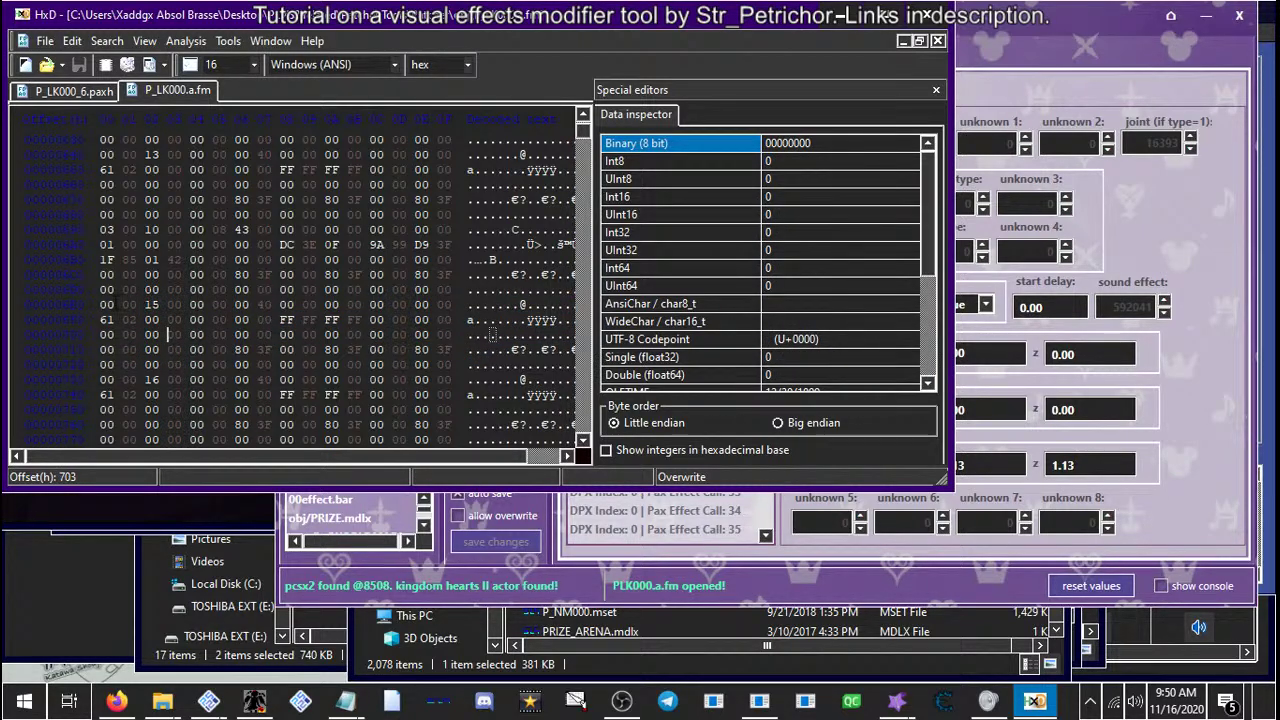
drag(101, 304, 464, 368)
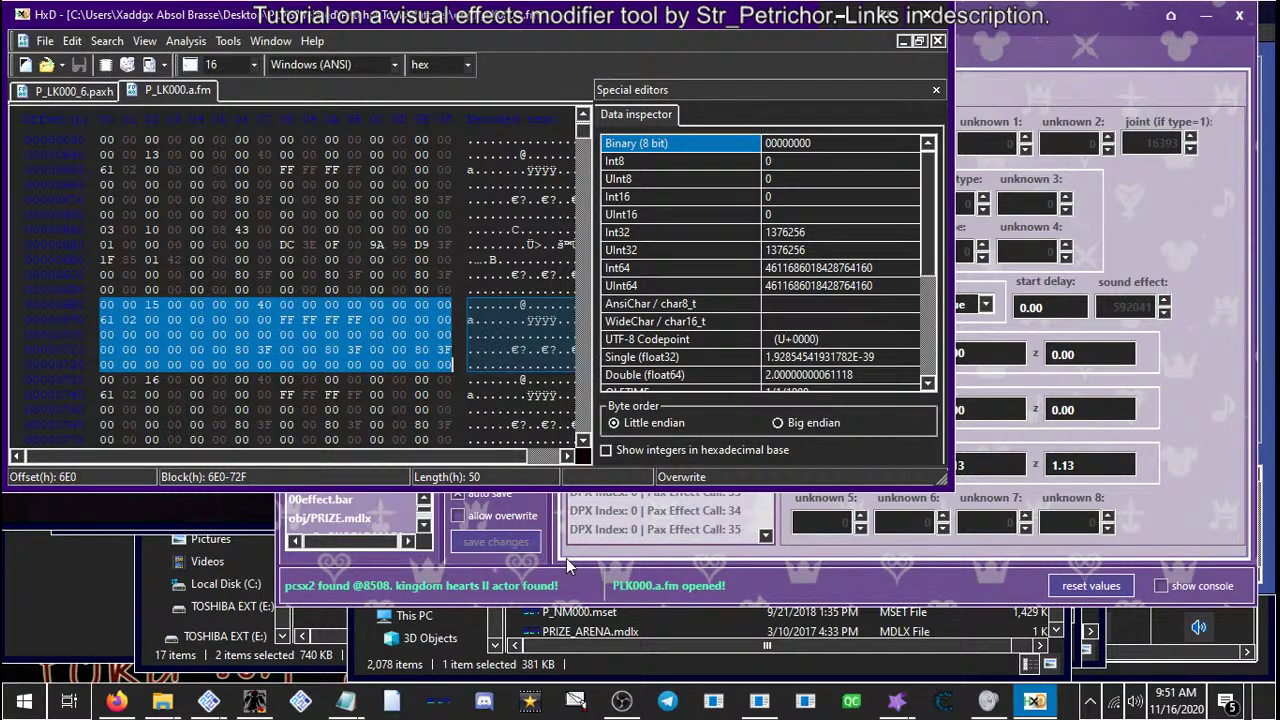
Close the Effect Editor, restart the effects tool and accept its disclaimer
click(799, 562)
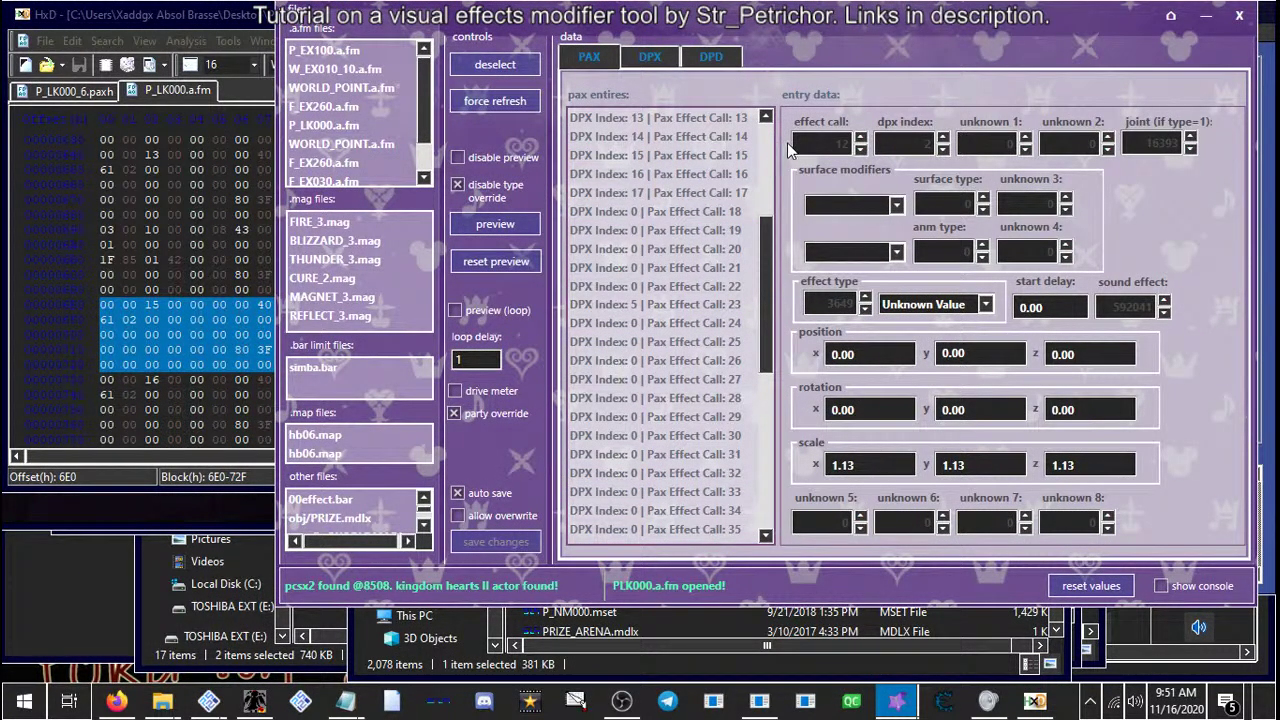
click(1232, 20)
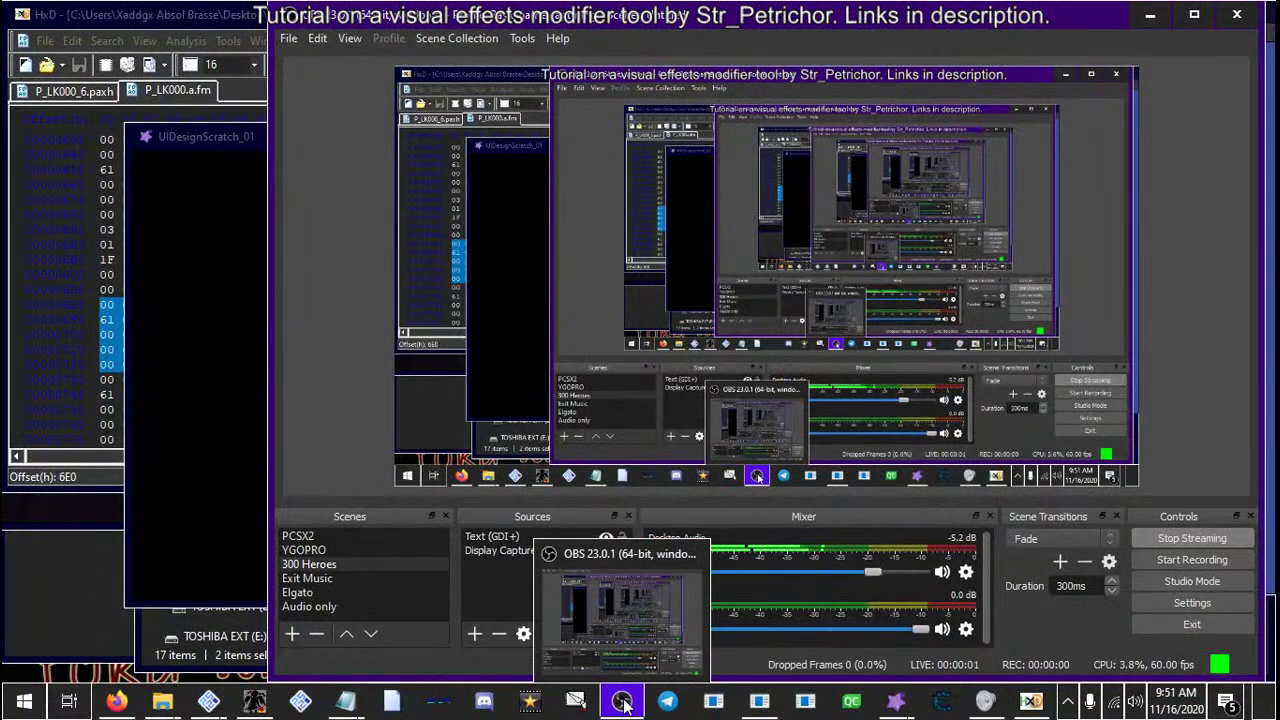
click(622, 702)
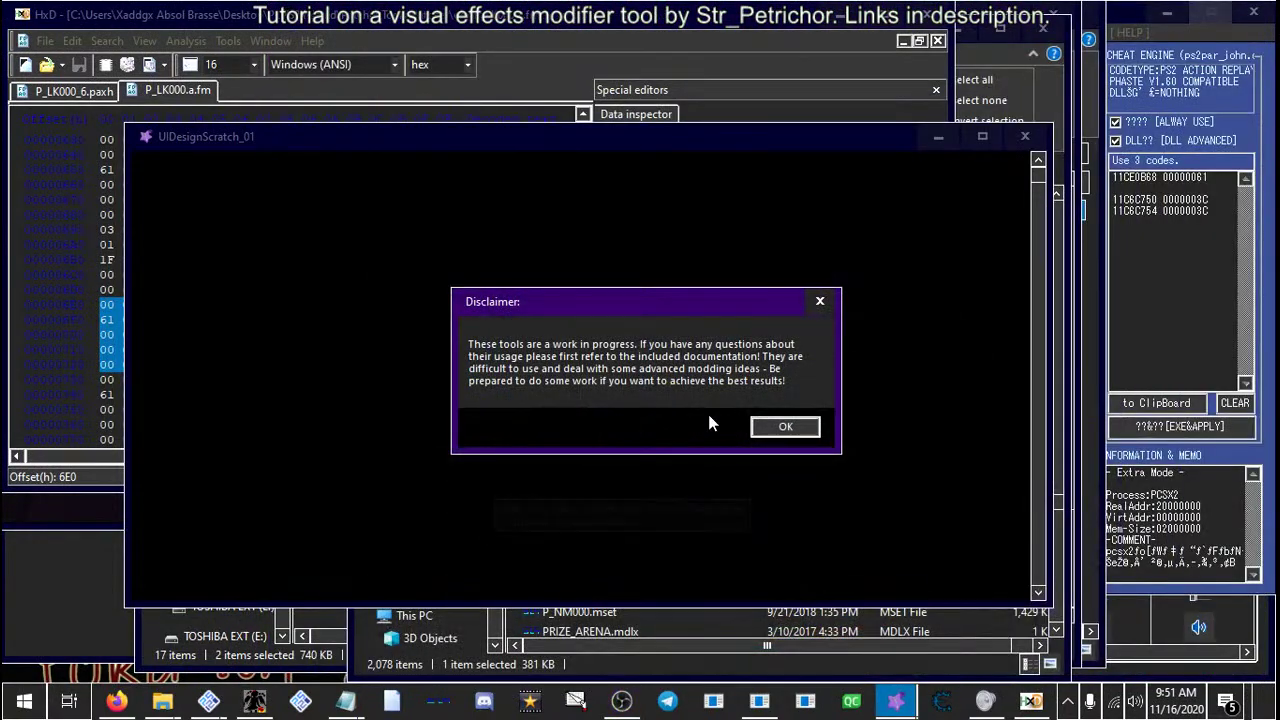
click(775, 428)
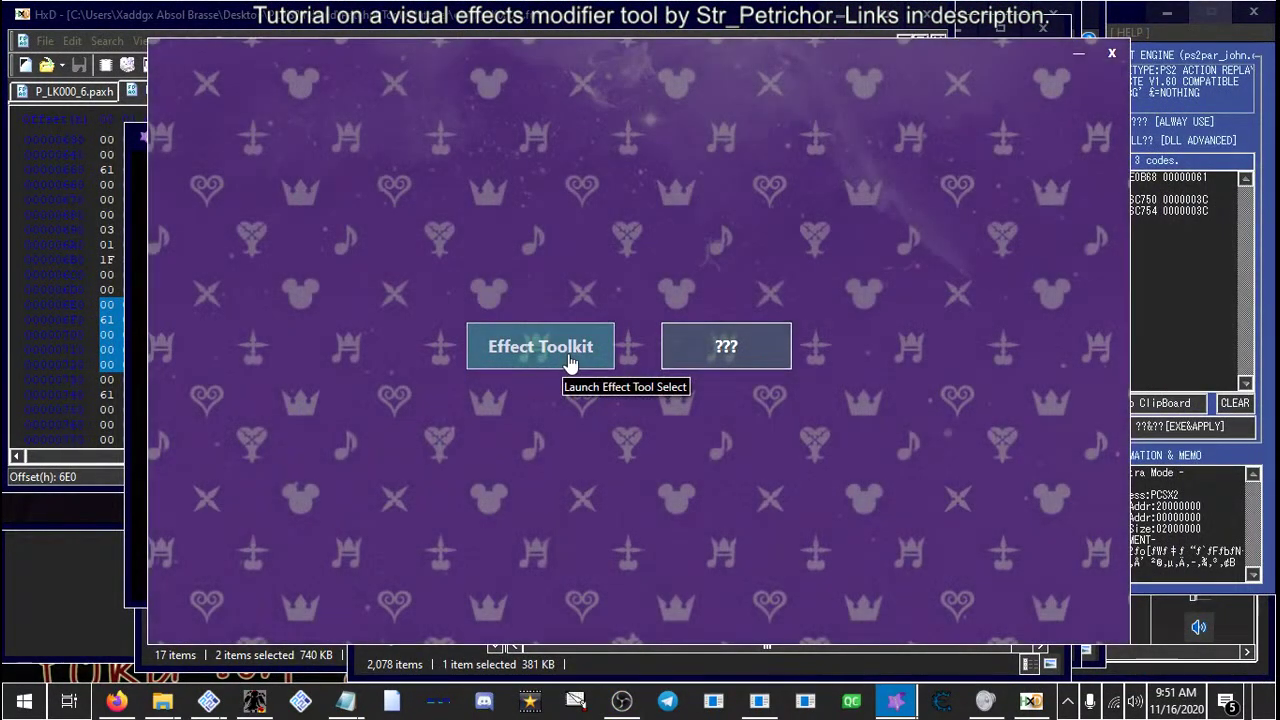
Open New Simba.pax for entry editing in the Effect Toolkit's Edit/Build PAX tool
click(569, 356)
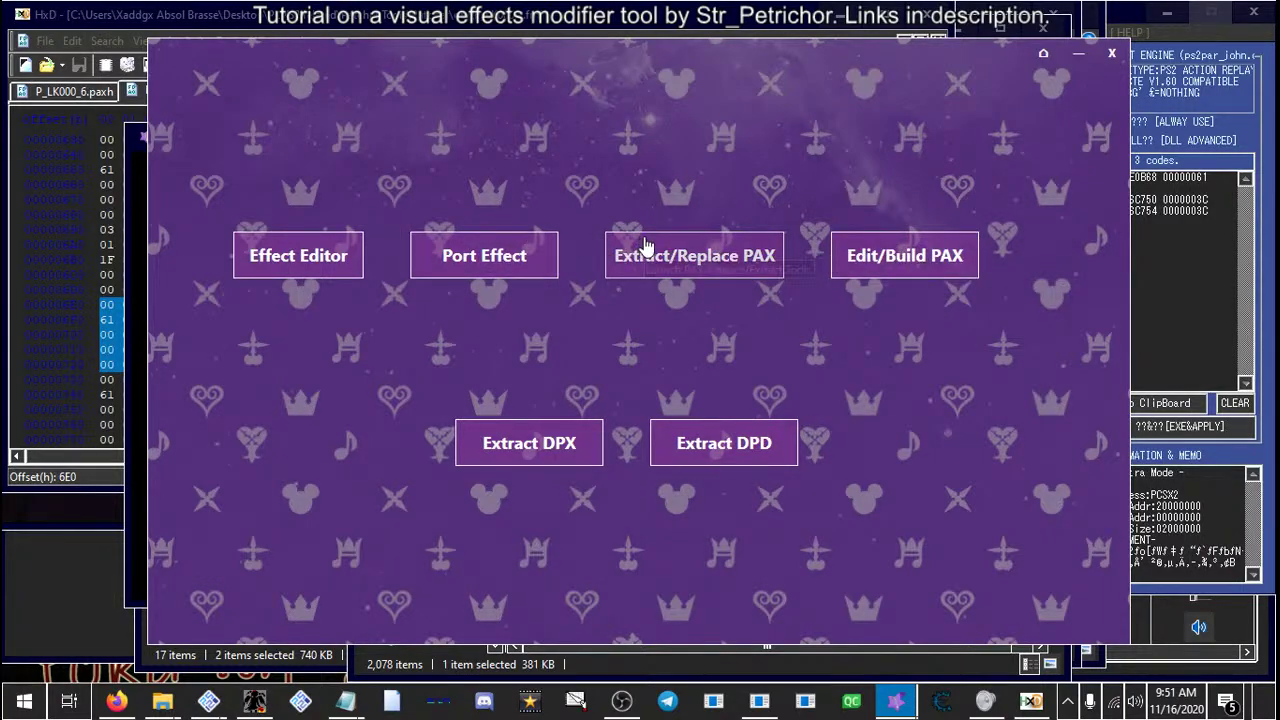
click(880, 266)
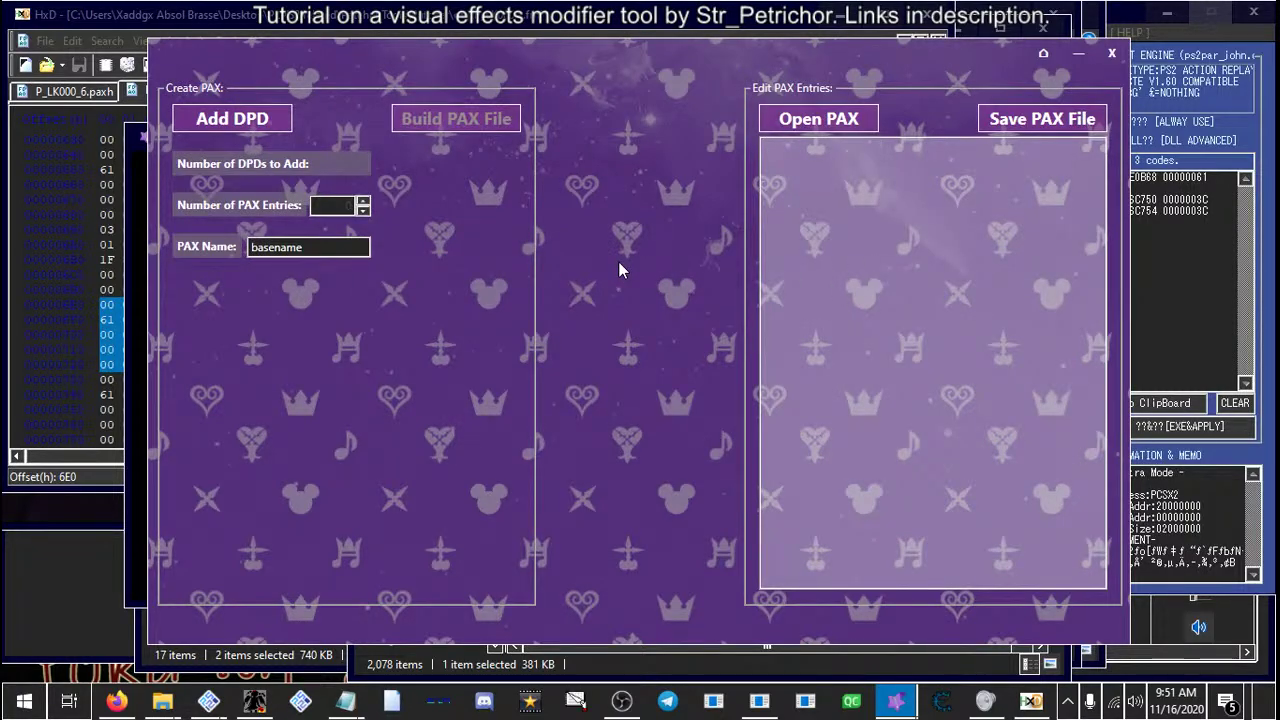
click(846, 120)
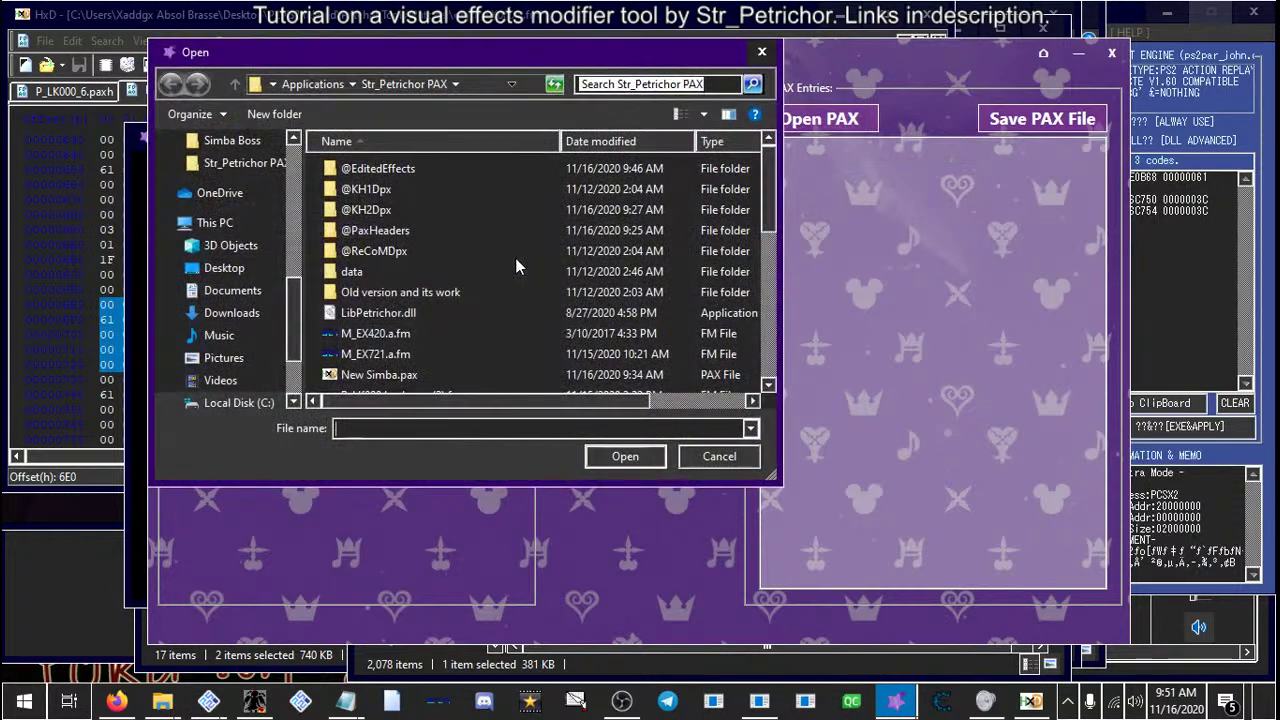
scroll(453, 264, down, 2)
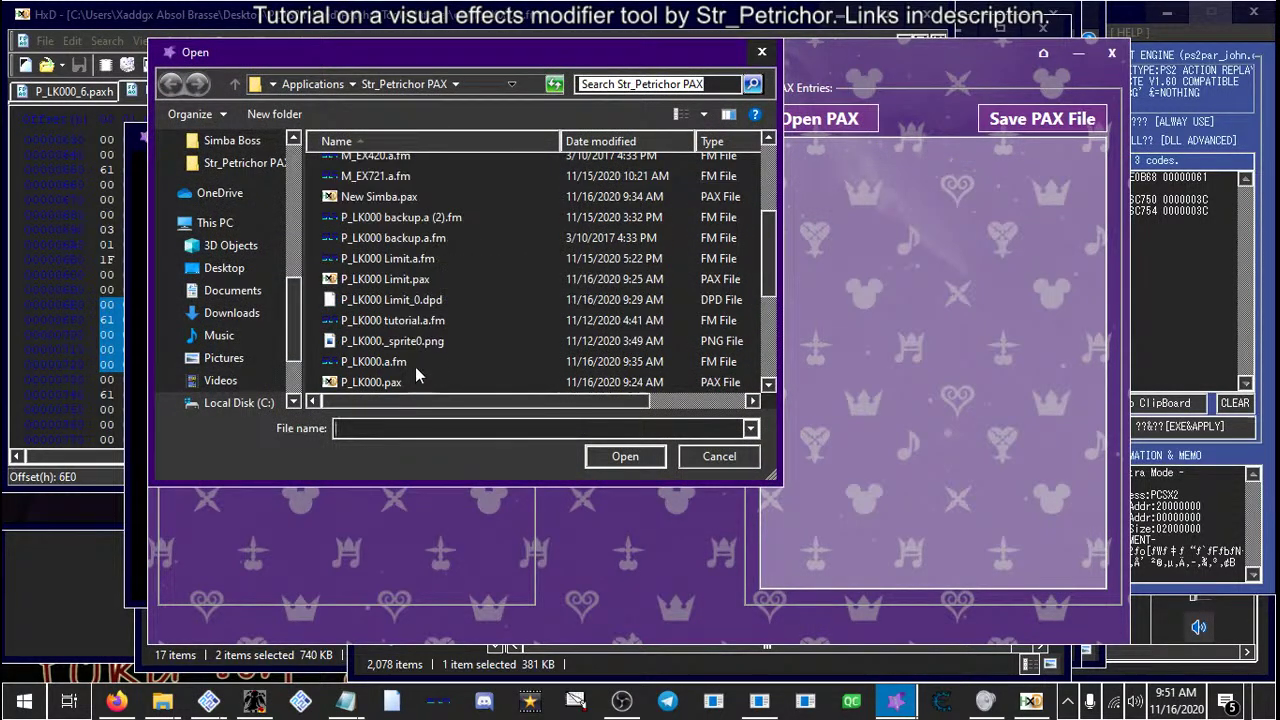
scroll(400, 350, down, 1)
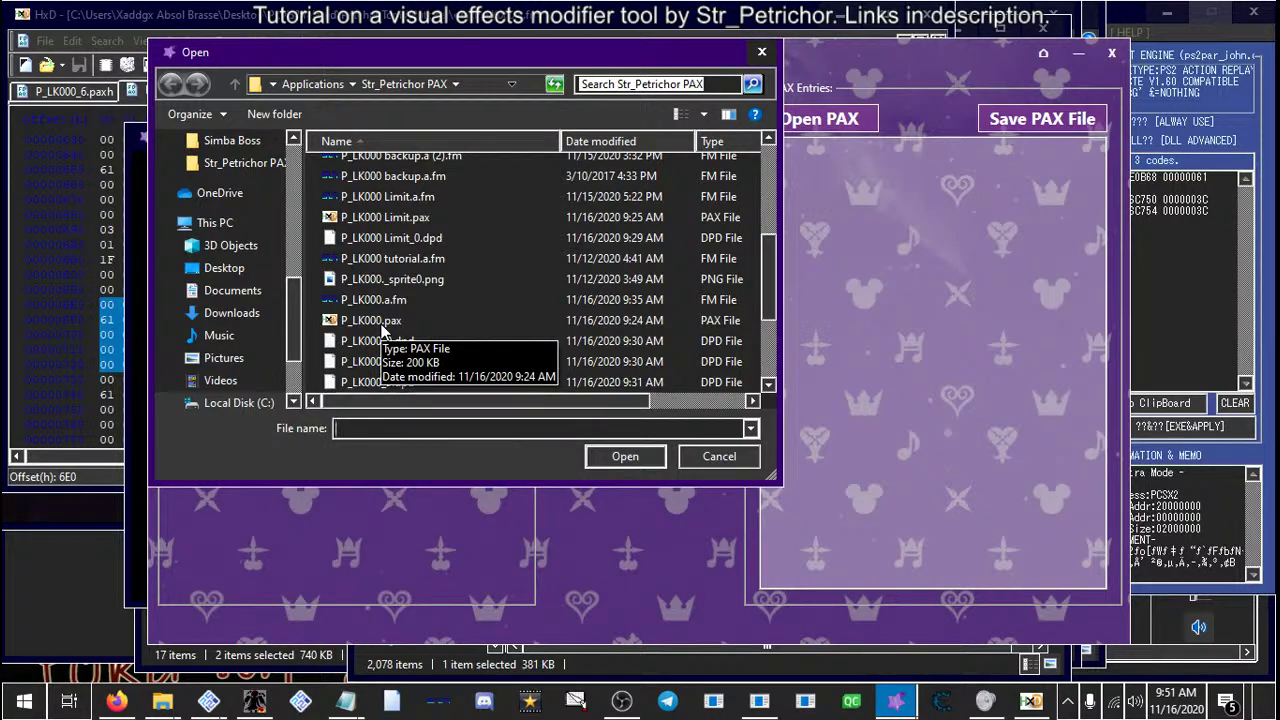
scroll(381, 330, up, 1)
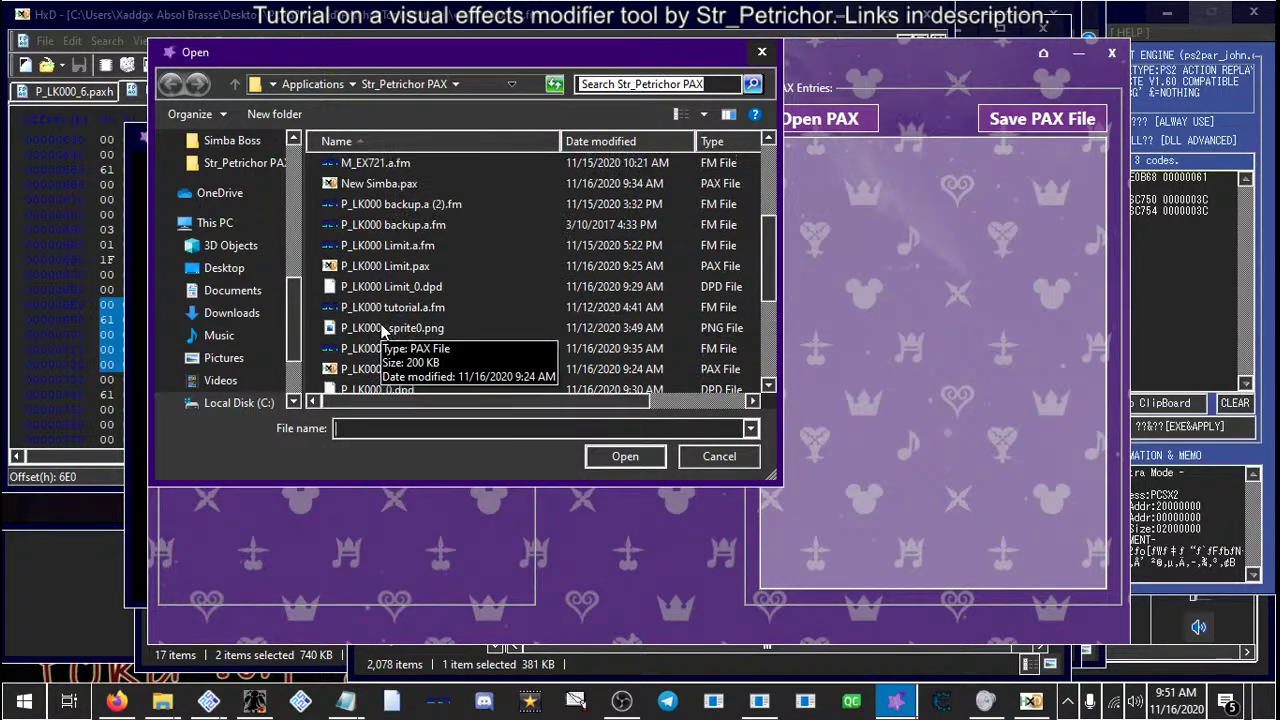
scroll(381, 330, up, 1)
double_click(375, 245)
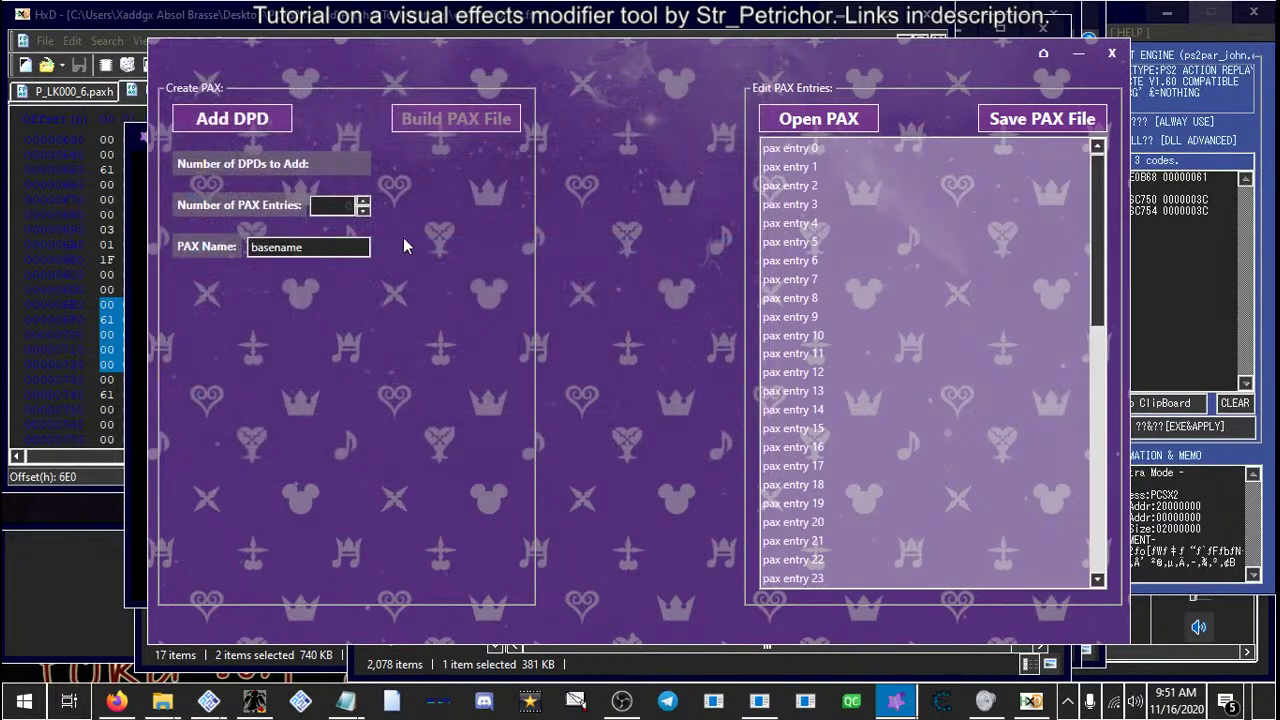
right_click(797, 150)
right_click(840, 162)
click(868, 165)
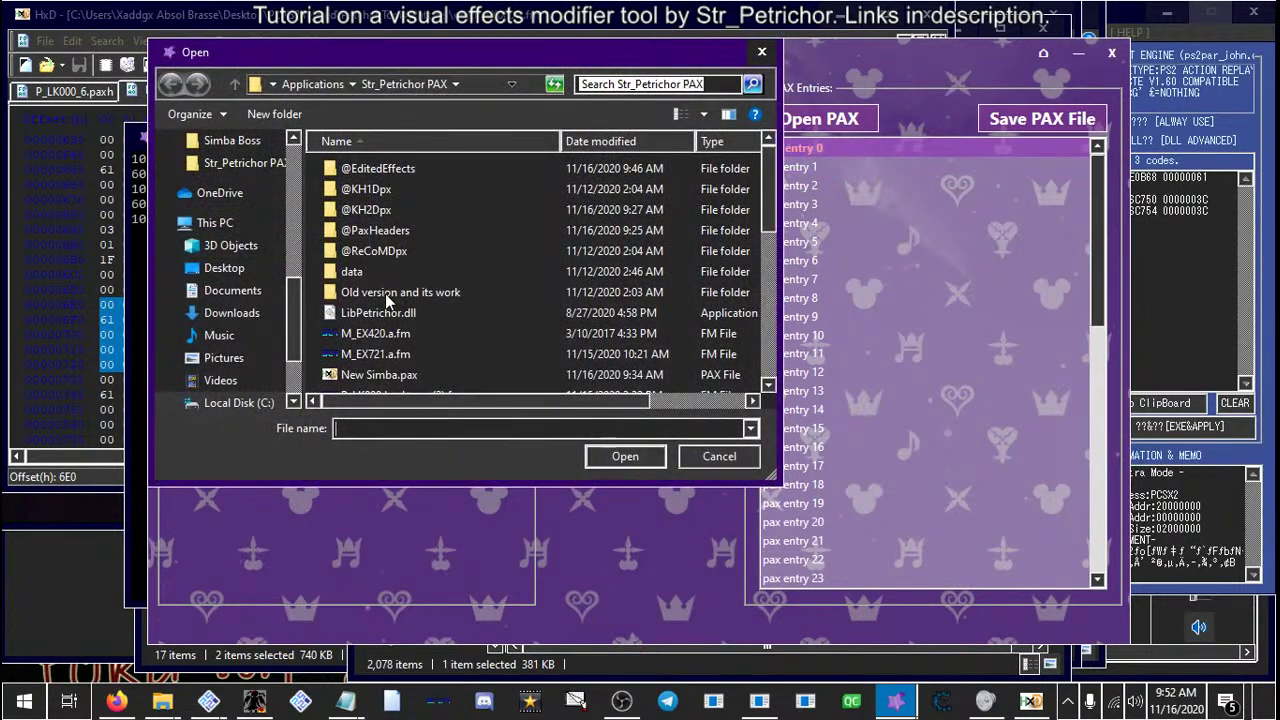
double_click(379, 230)
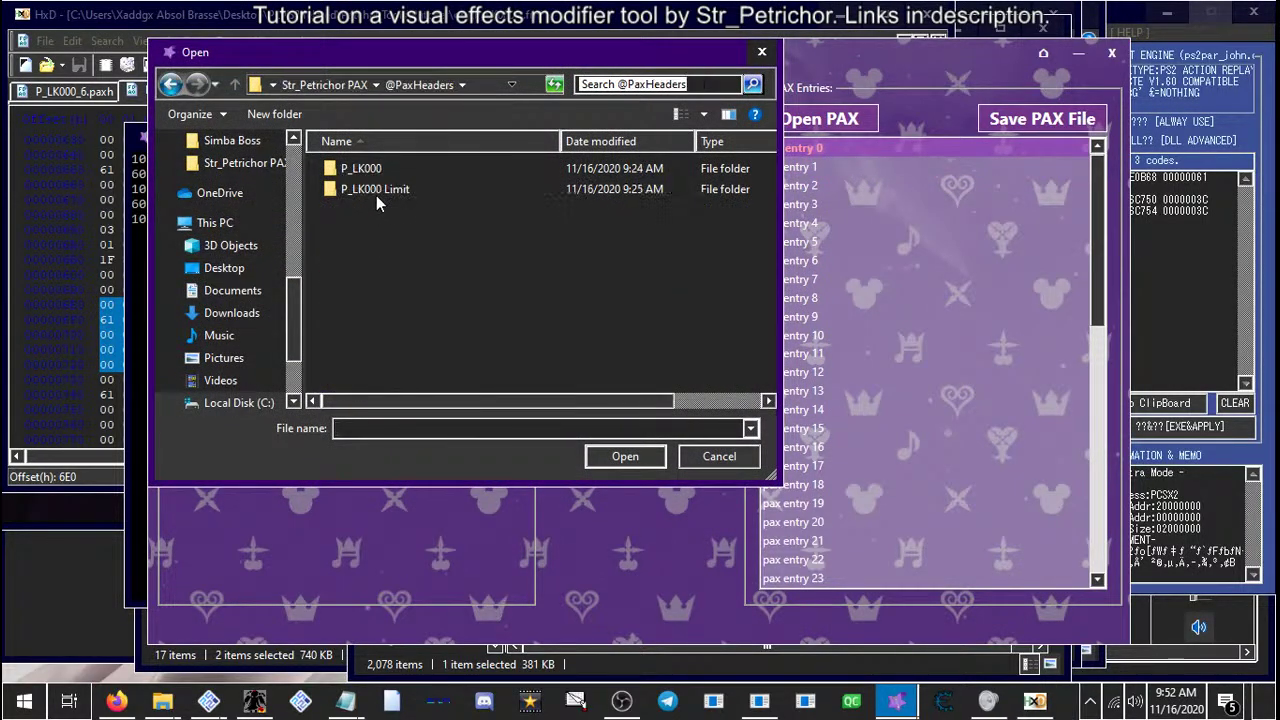
double_click(373, 169)
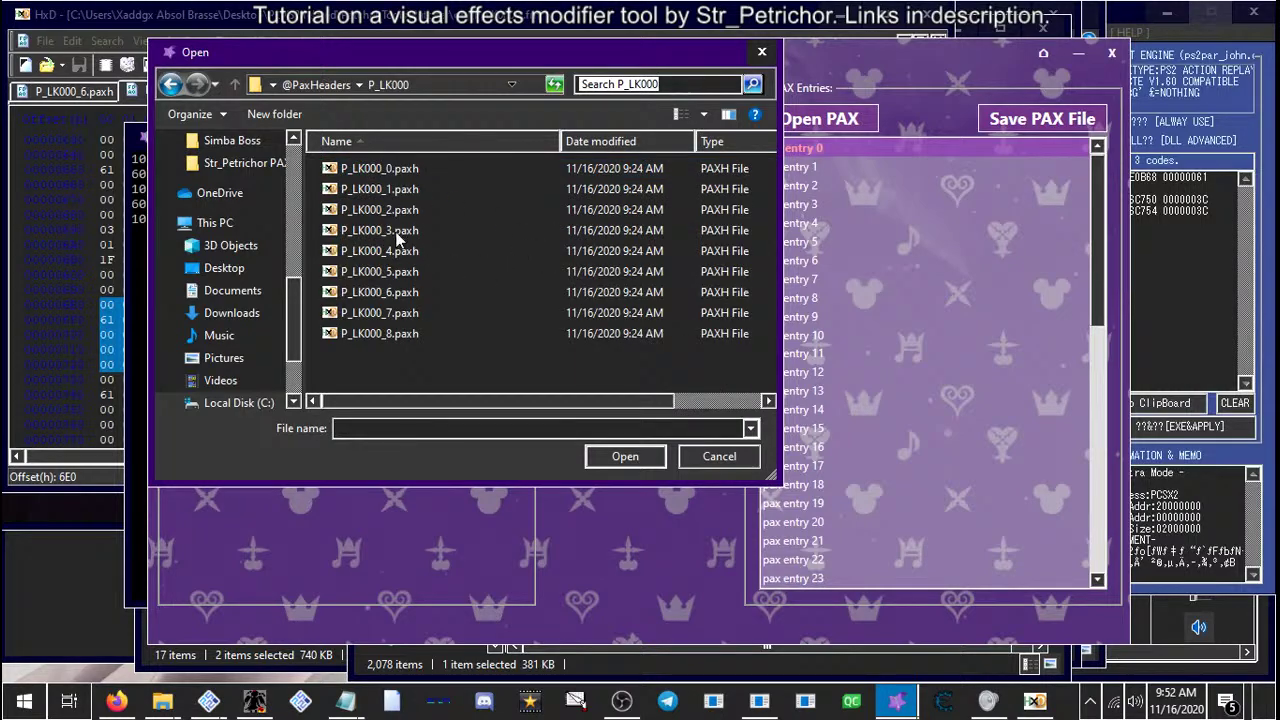
double_click(373, 169)
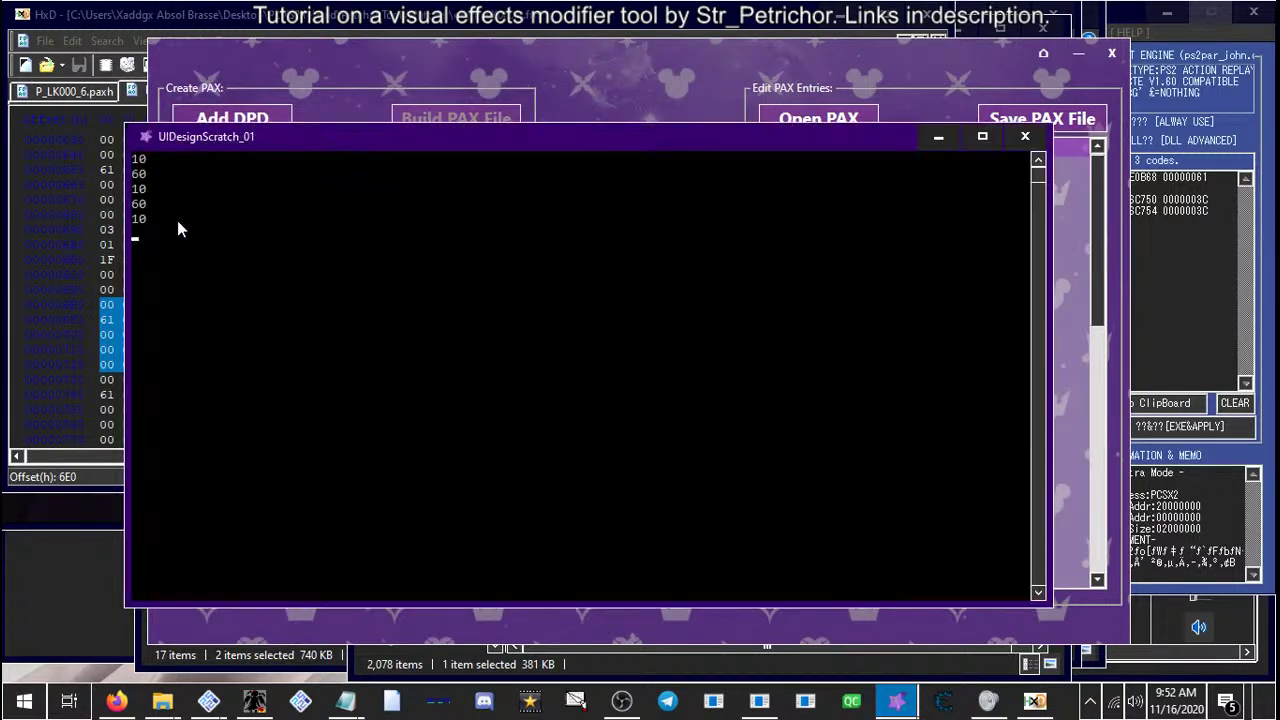
click(934, 71)
drag(934, 71, 1002, 53)
right_click(912, 160)
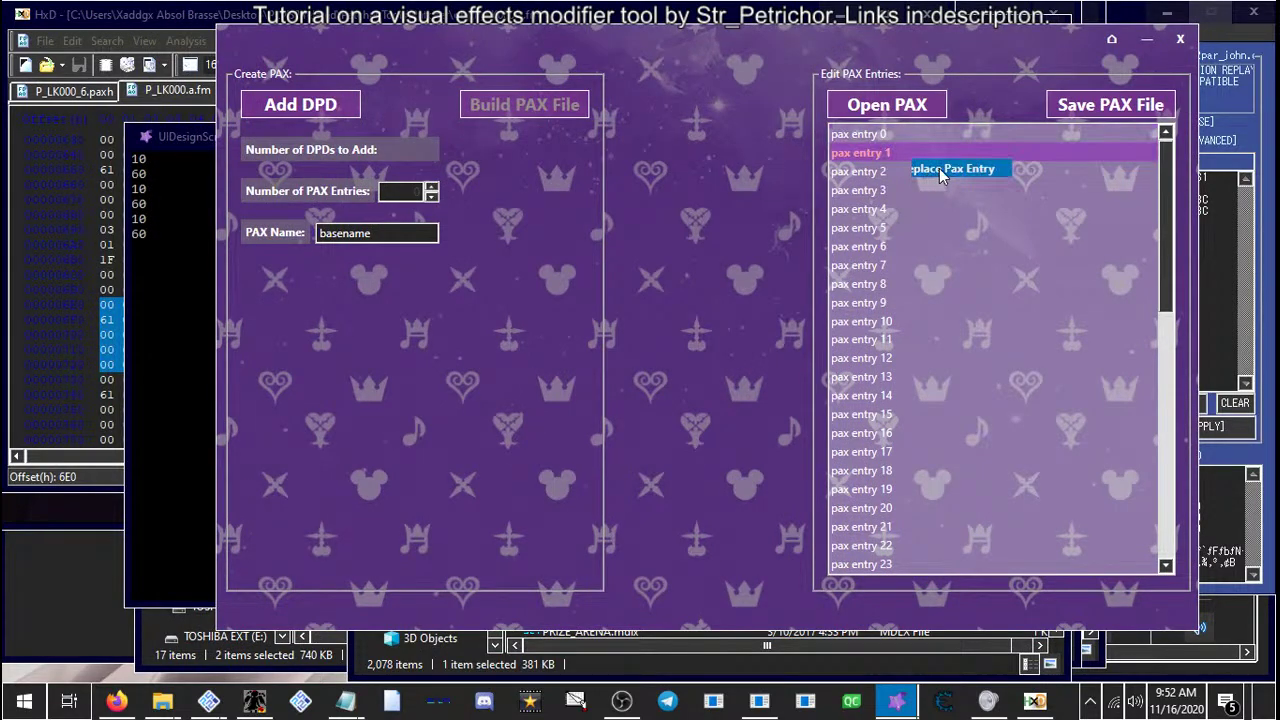
click(936, 172)
scroll(506, 190, down, 1)
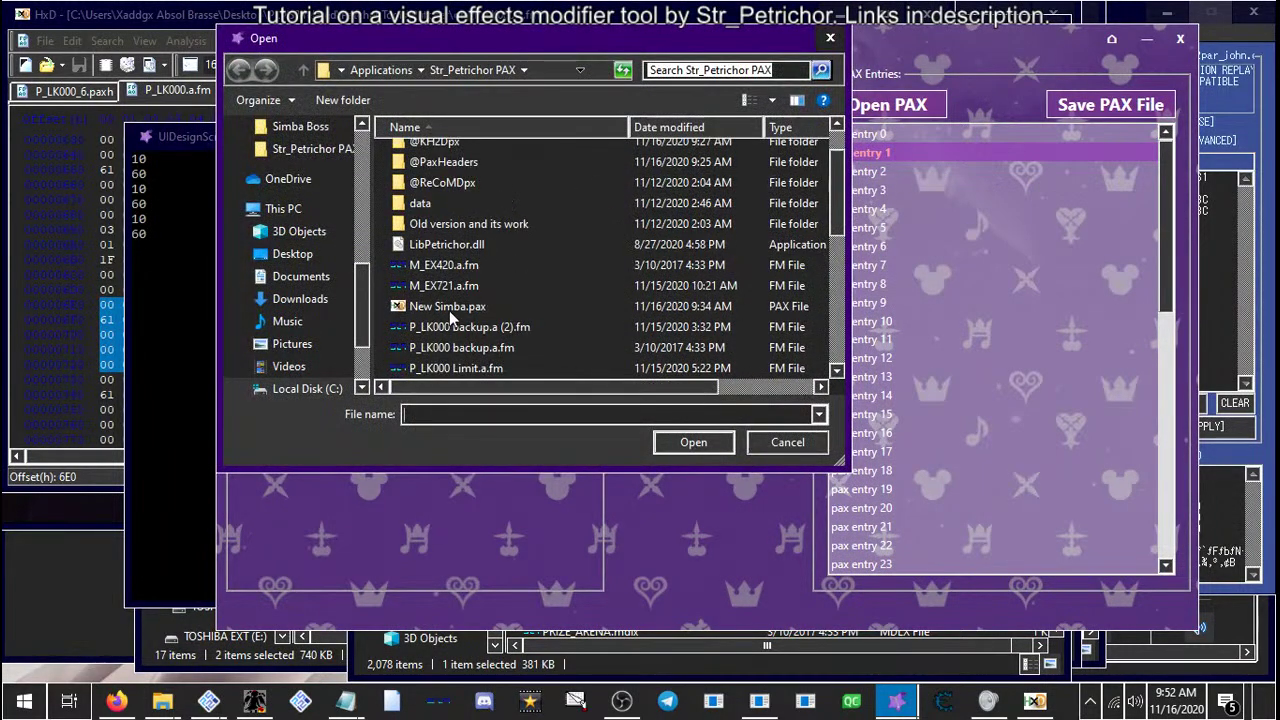
scroll(443, 300, up, 1)
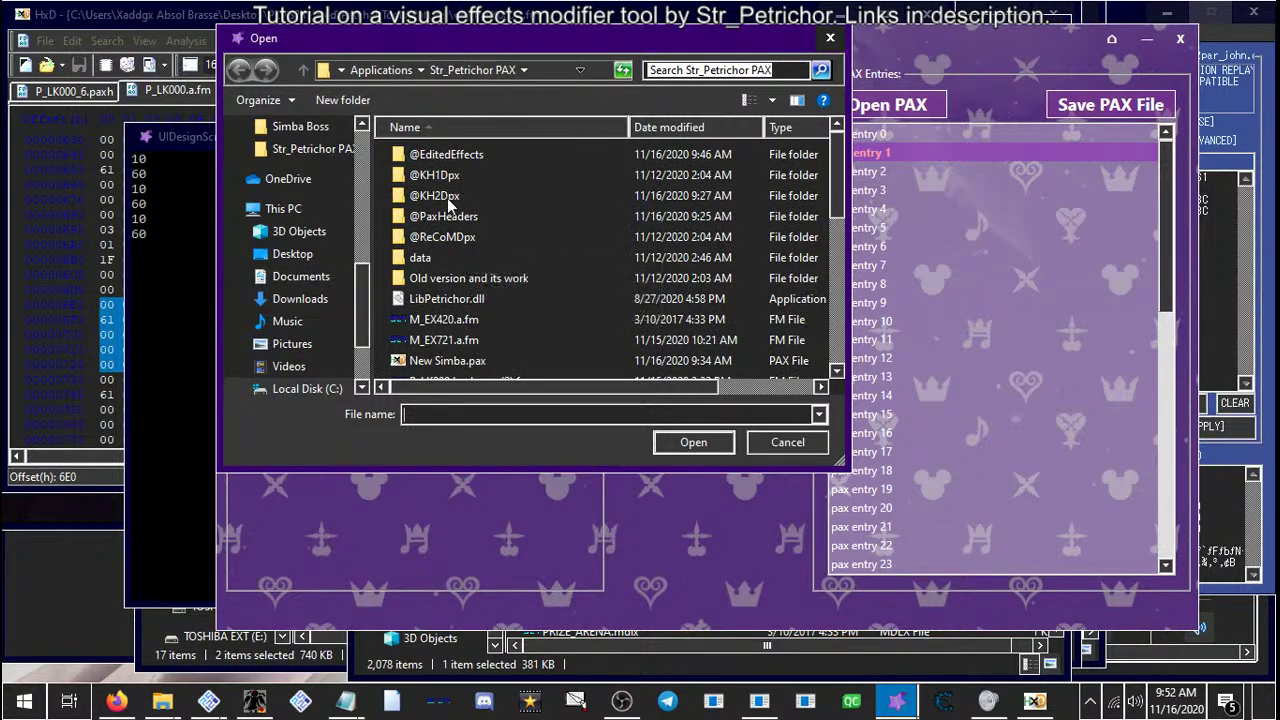
double_click(448, 214)
double_click(438, 153)
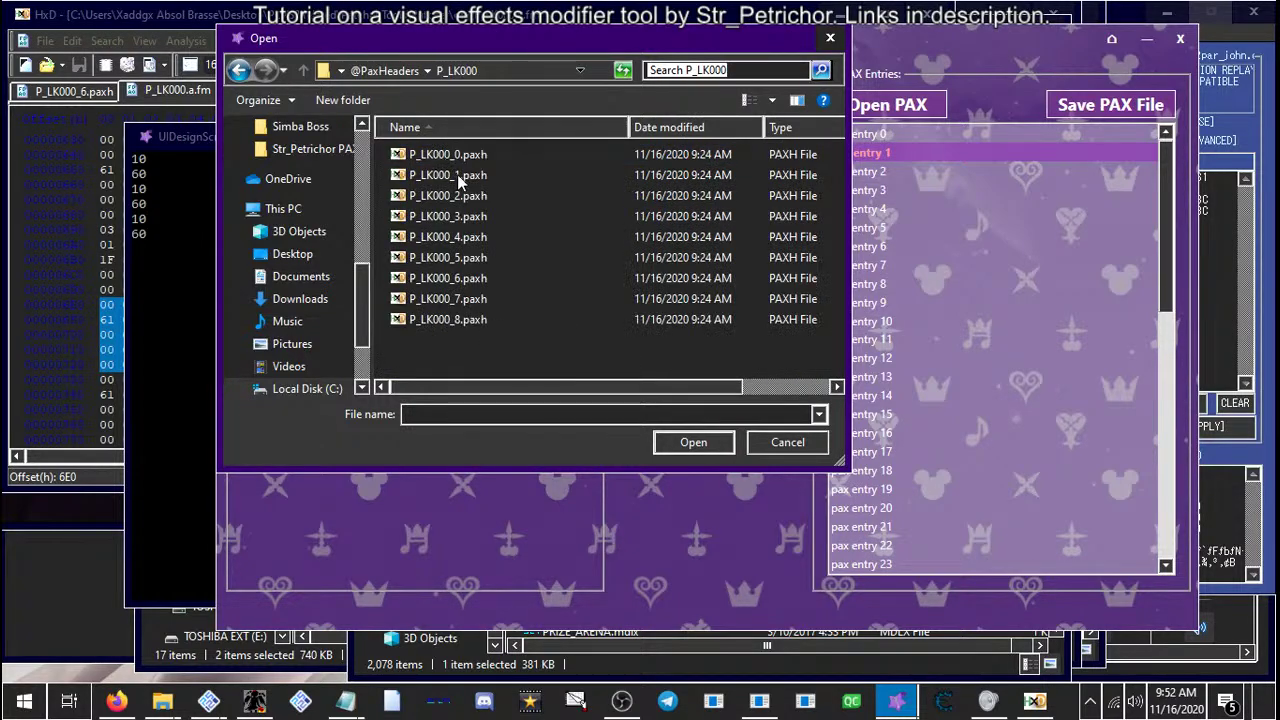
double_click(457, 174)
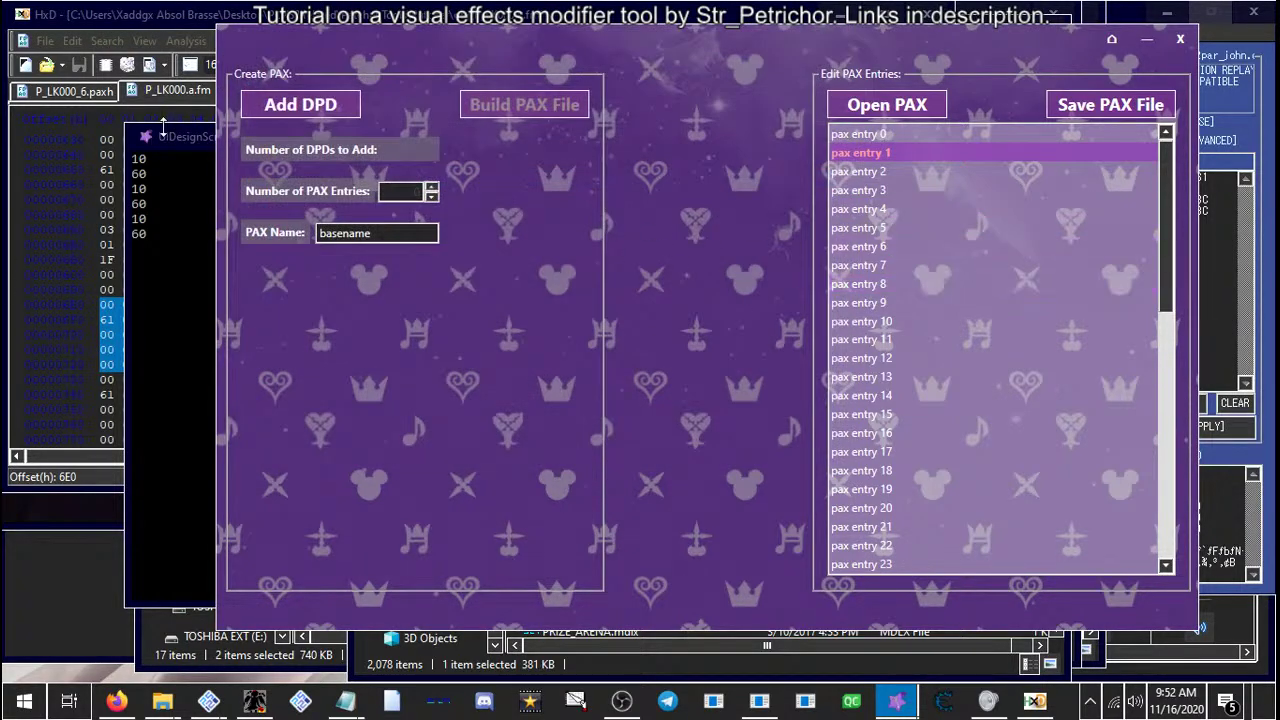
click(163, 134)
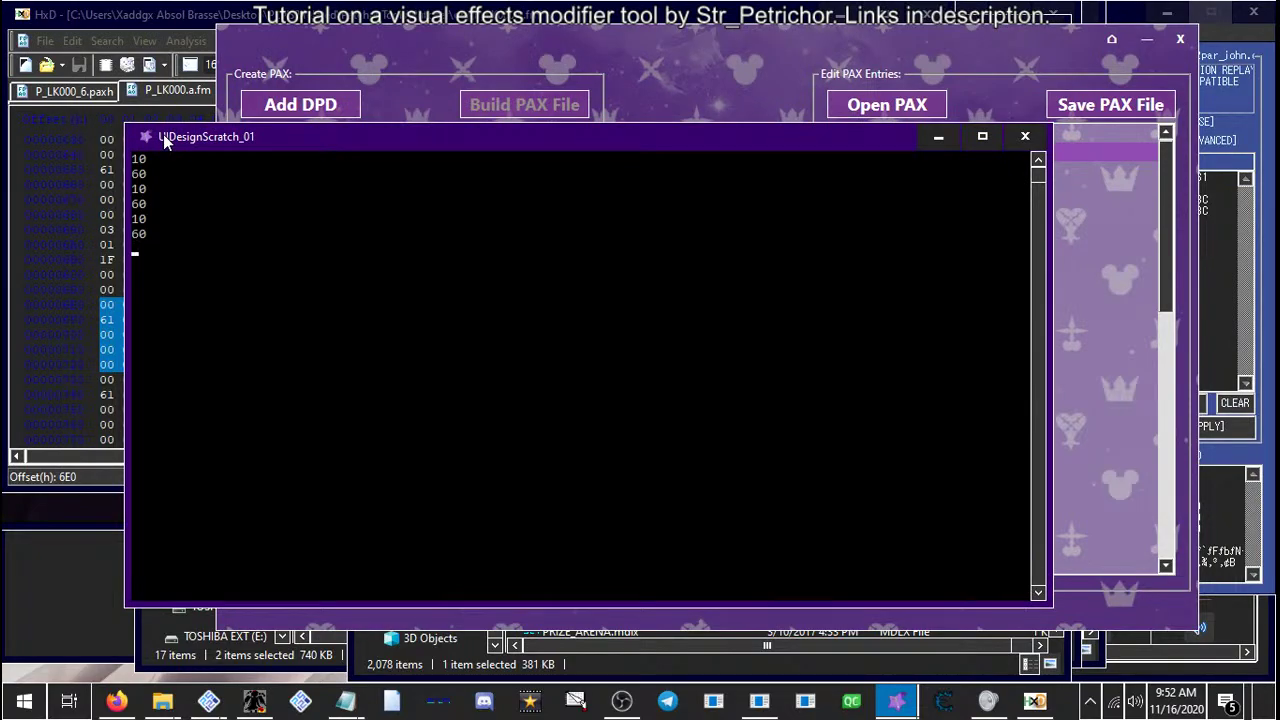
click(698, 70)
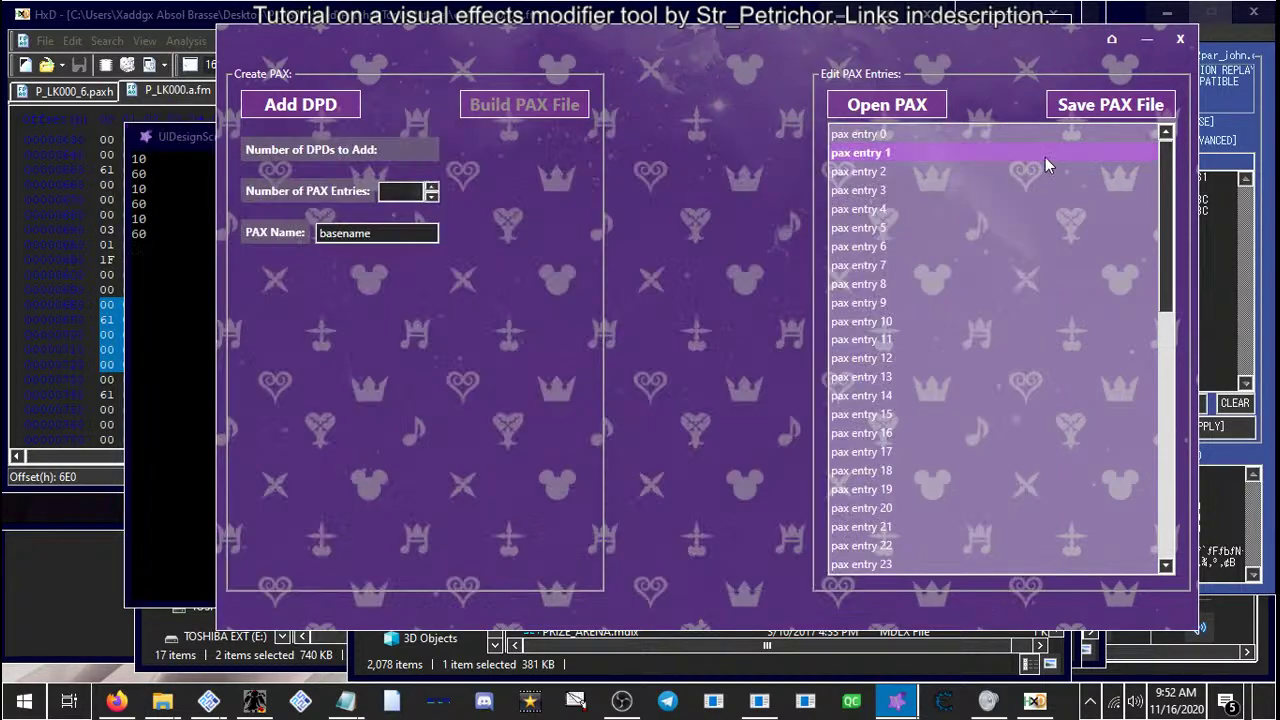
click(872, 172)
right_click(873, 172)
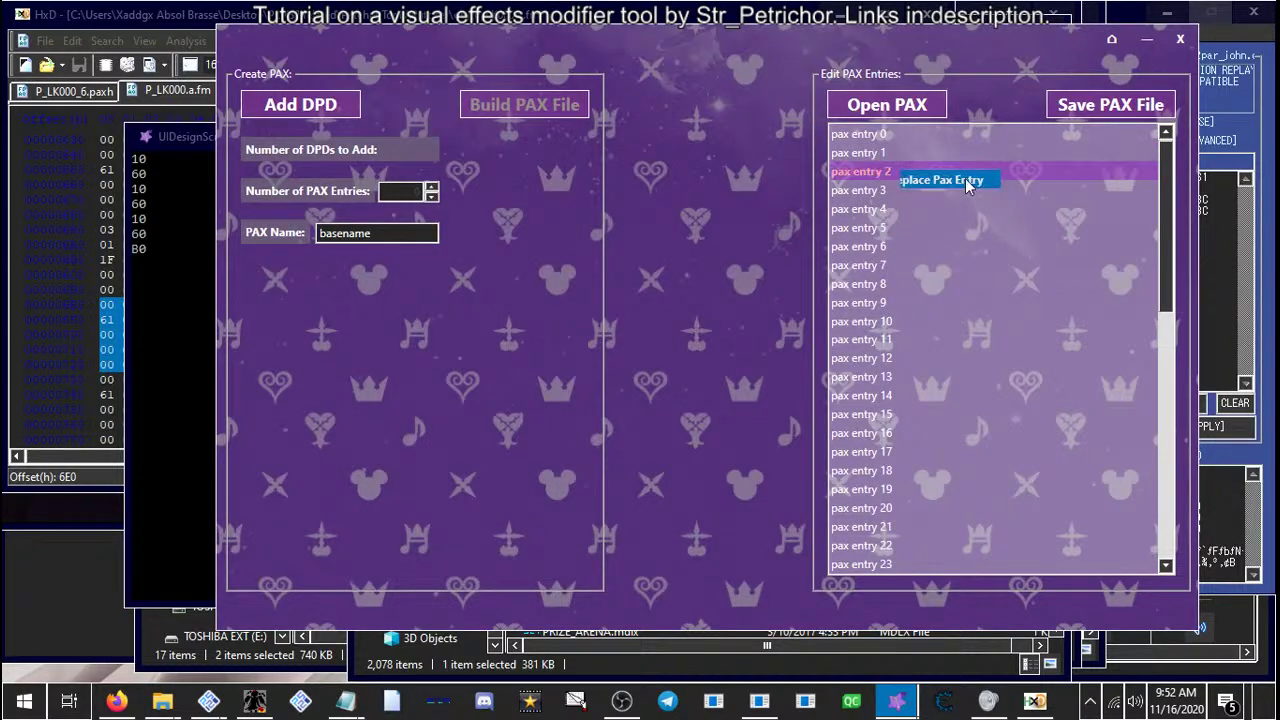
click(966, 180)
scroll(497, 313, down, 1)
scroll(497, 313, up, 1)
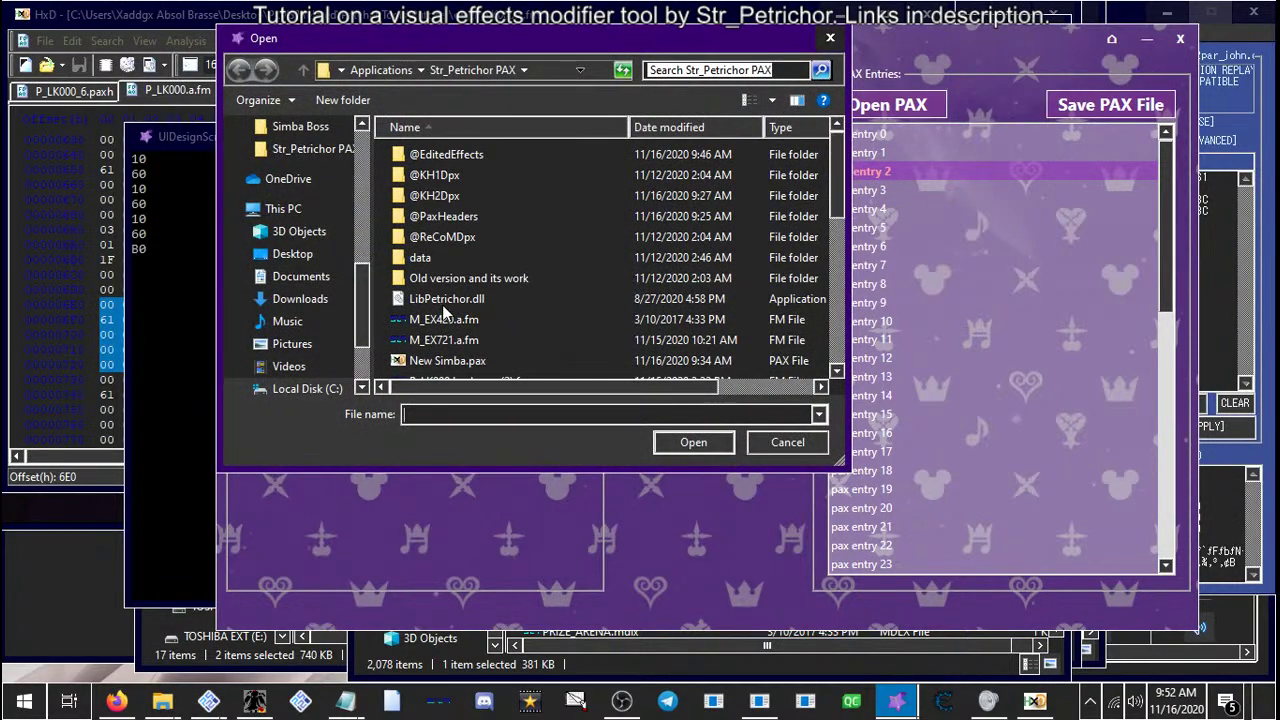
double_click(443, 216)
click(428, 154)
double_click(428, 154)
click(452, 177)
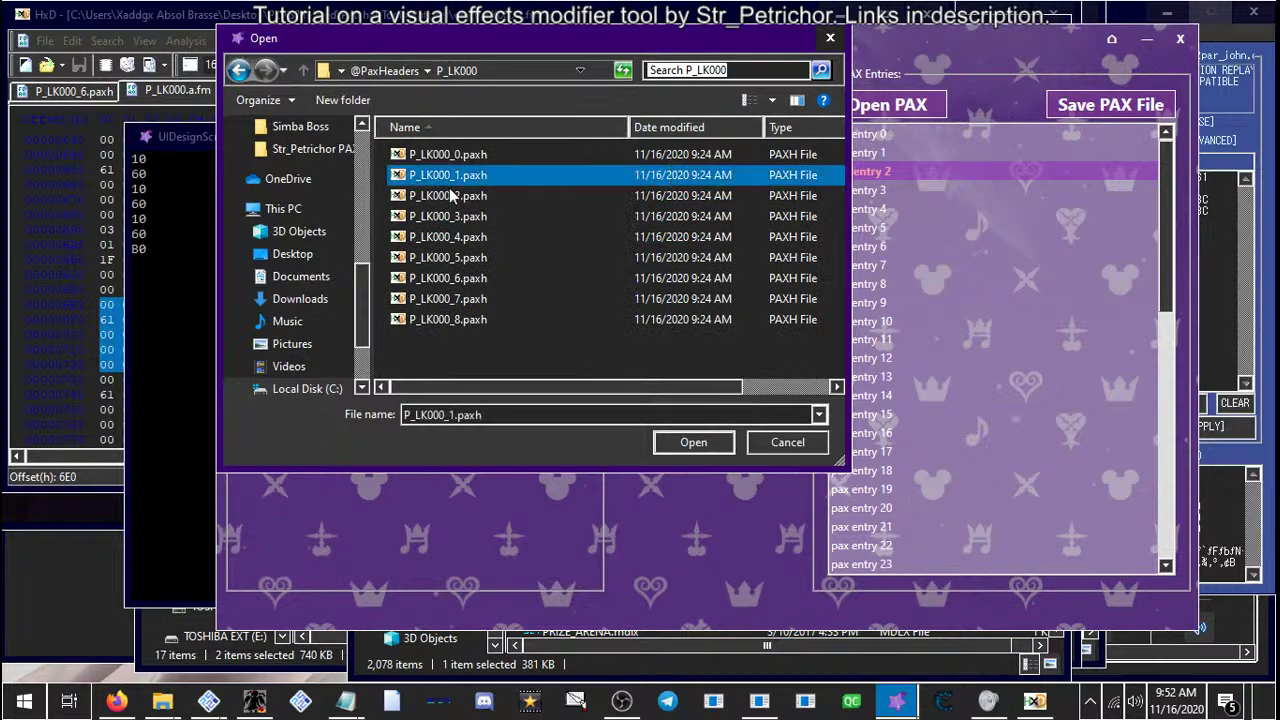
click(454, 197)
click(675, 445)
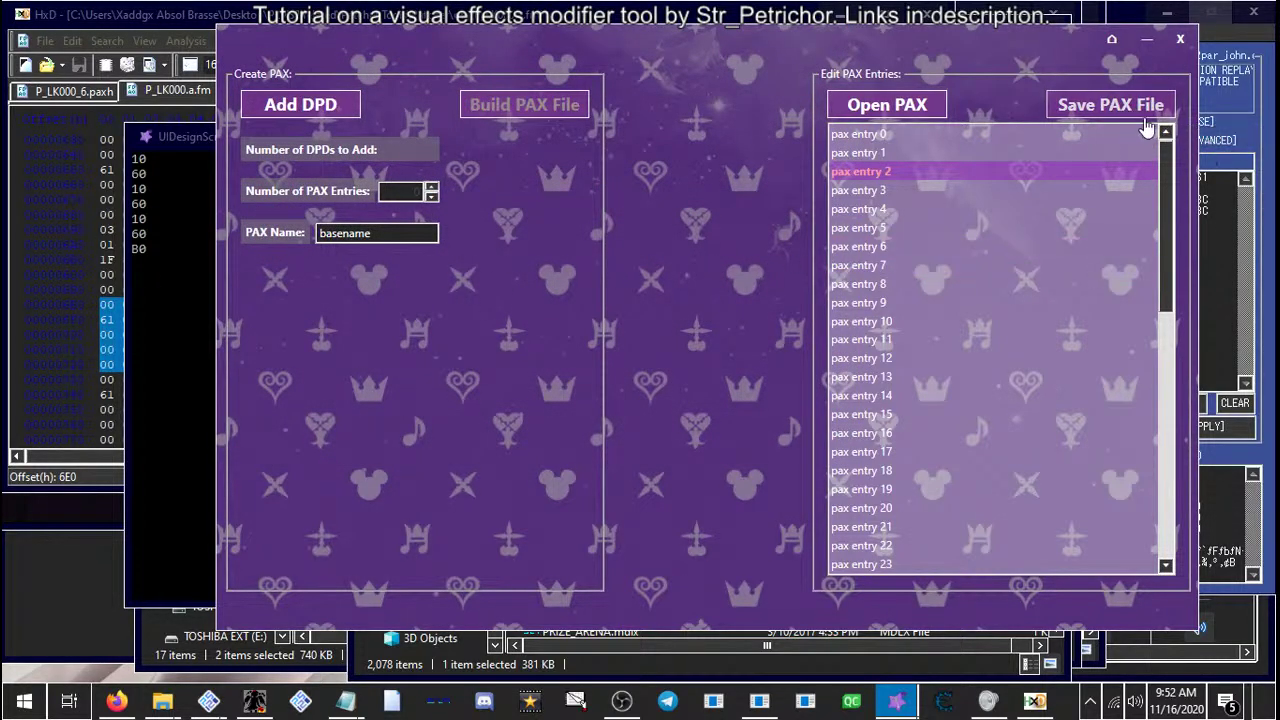
Open New Simba_replaced.pax from the Str_Petrichor PAX folder in HxD Hex Editor
click(528, 662)
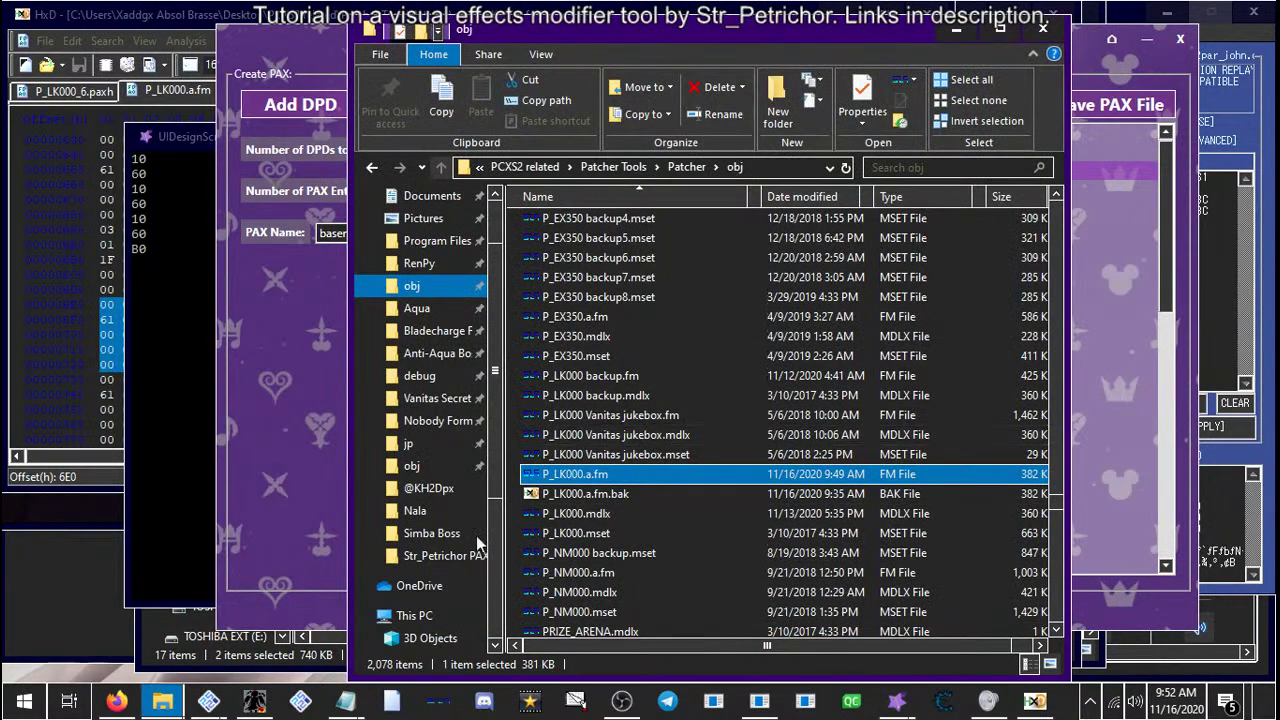
mouse_move(162, 700)
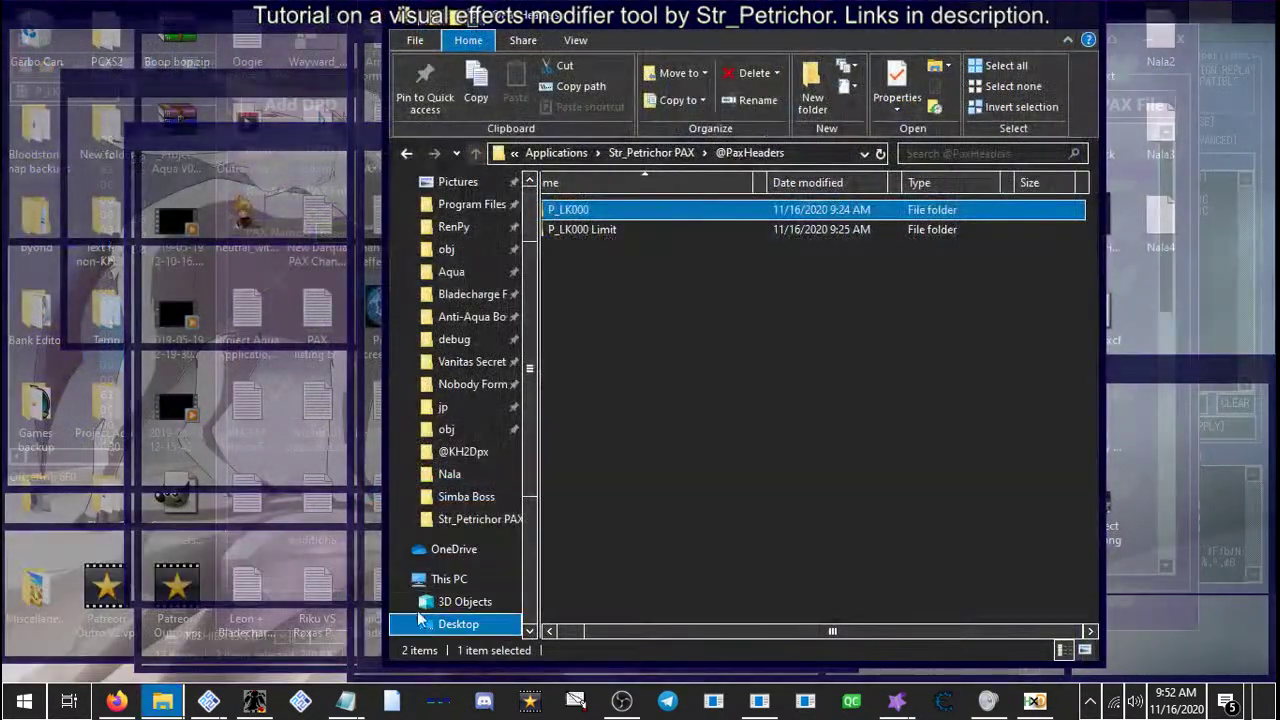
click(316, 624)
click(651, 158)
click(628, 377)
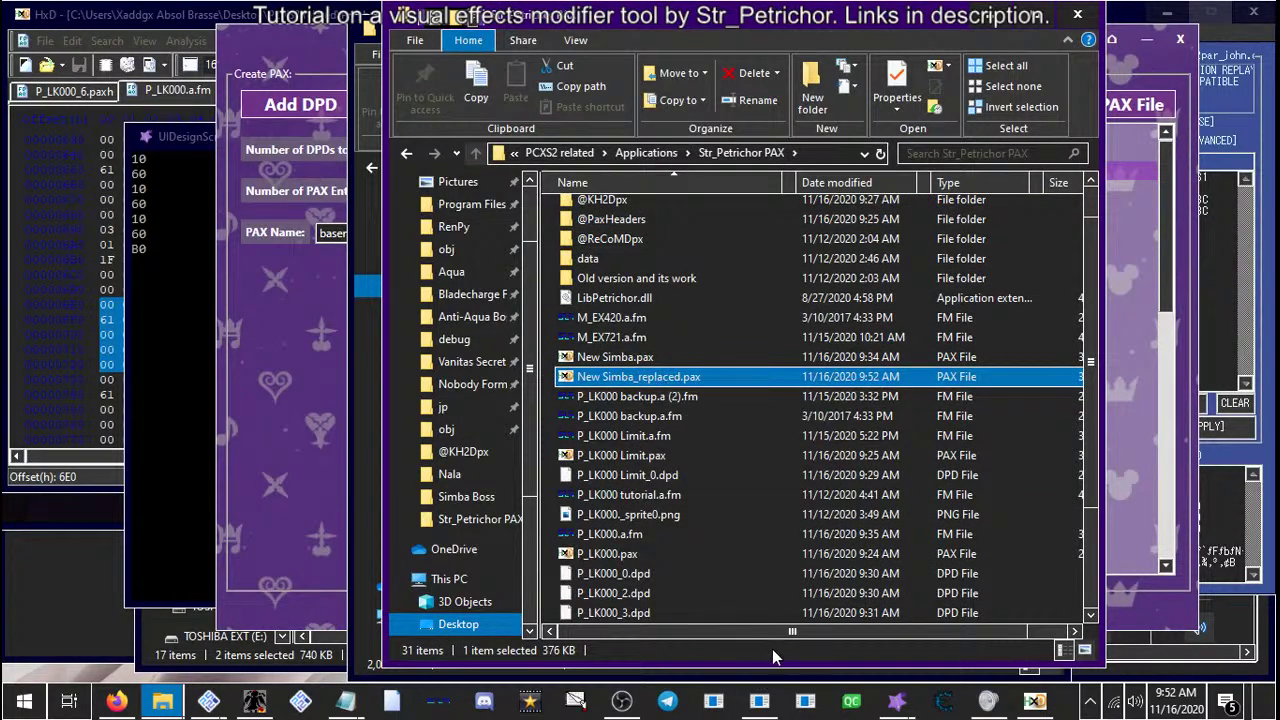
drag(783, 634, 700, 627)
right_click(645, 388)
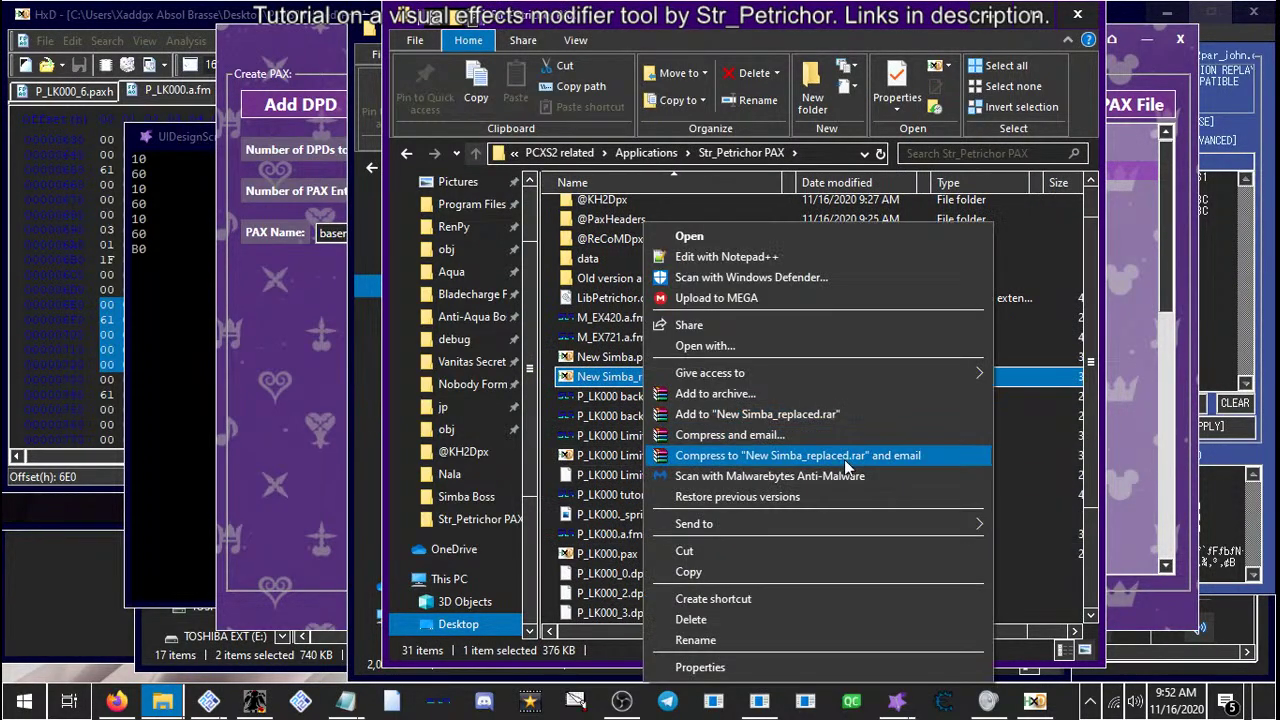
click(682, 346)
click(548, 262)
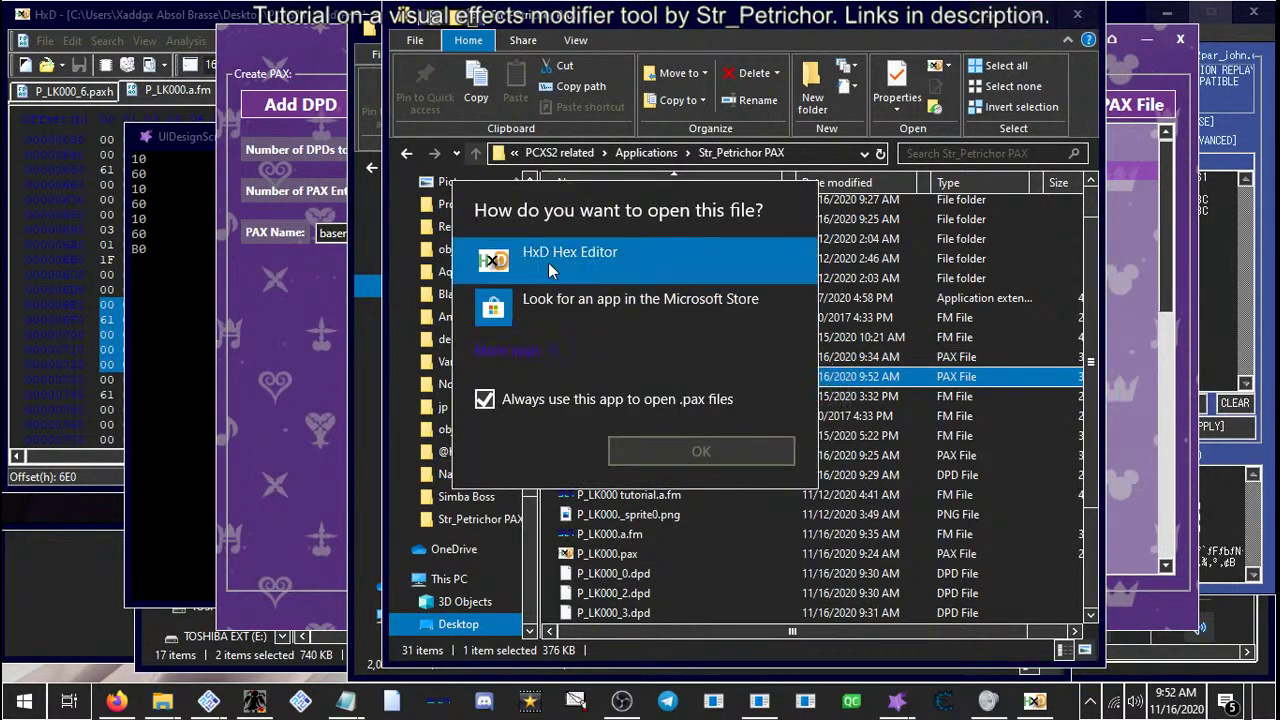
click(618, 456)
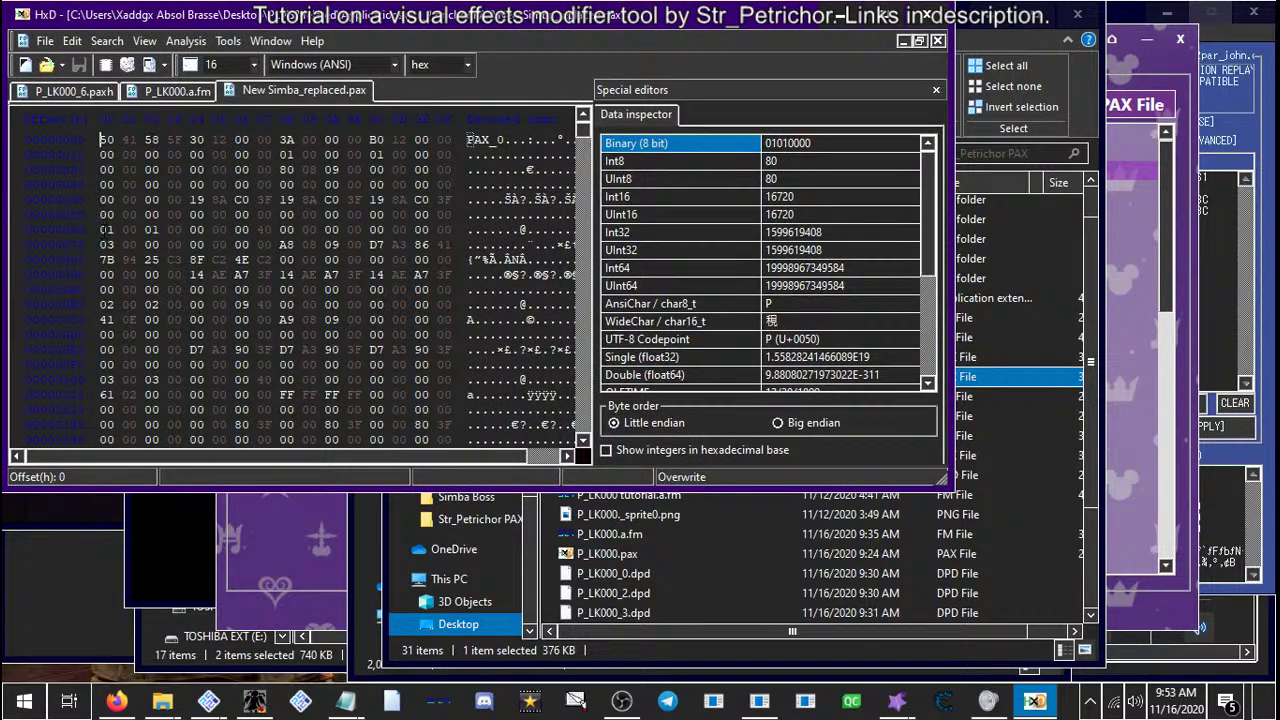
Examine the first two entry blocks of New Simba_replaced.pax, starting at offsets 10 and 60
click(106, 229)
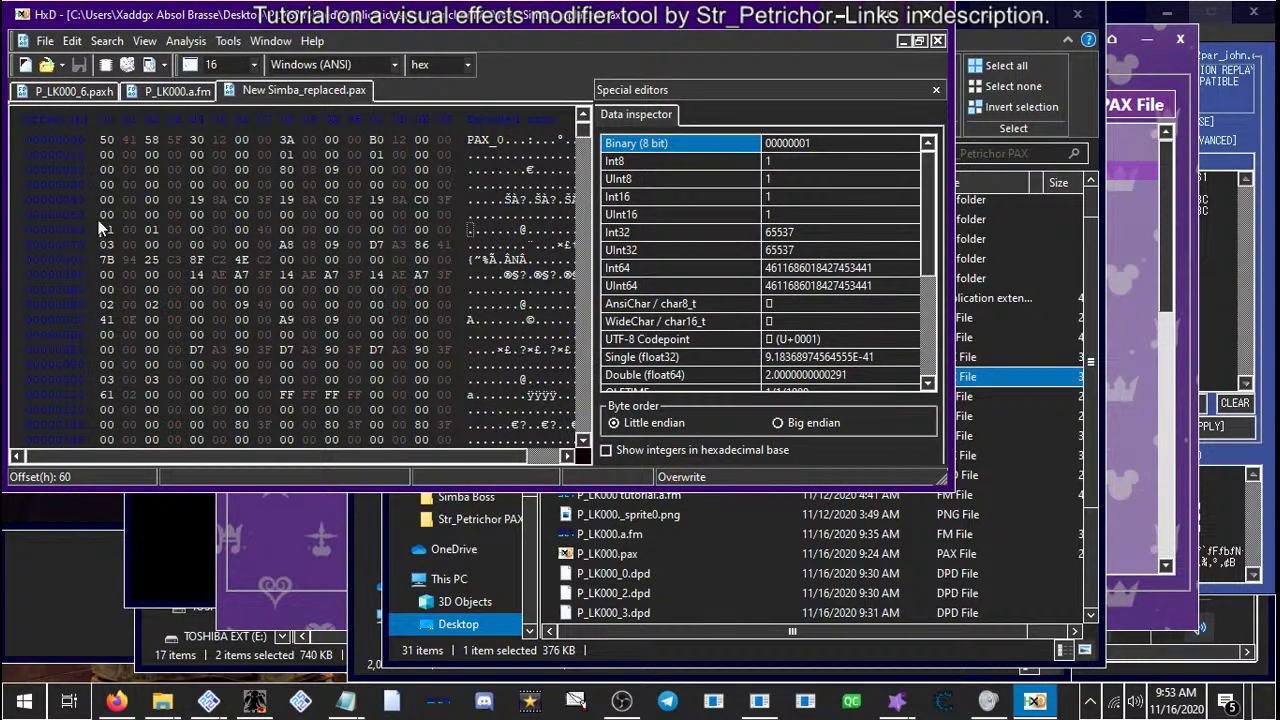
drag(106, 229, 468, 288)
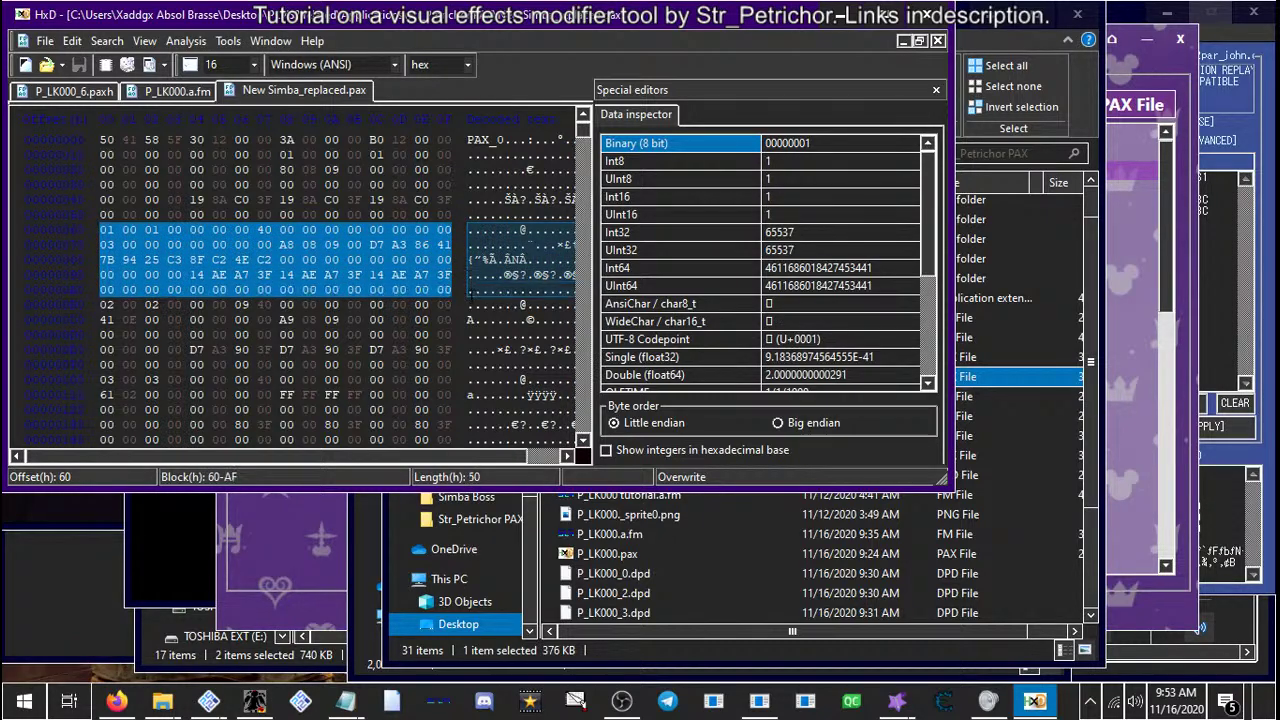
click(199, 199)
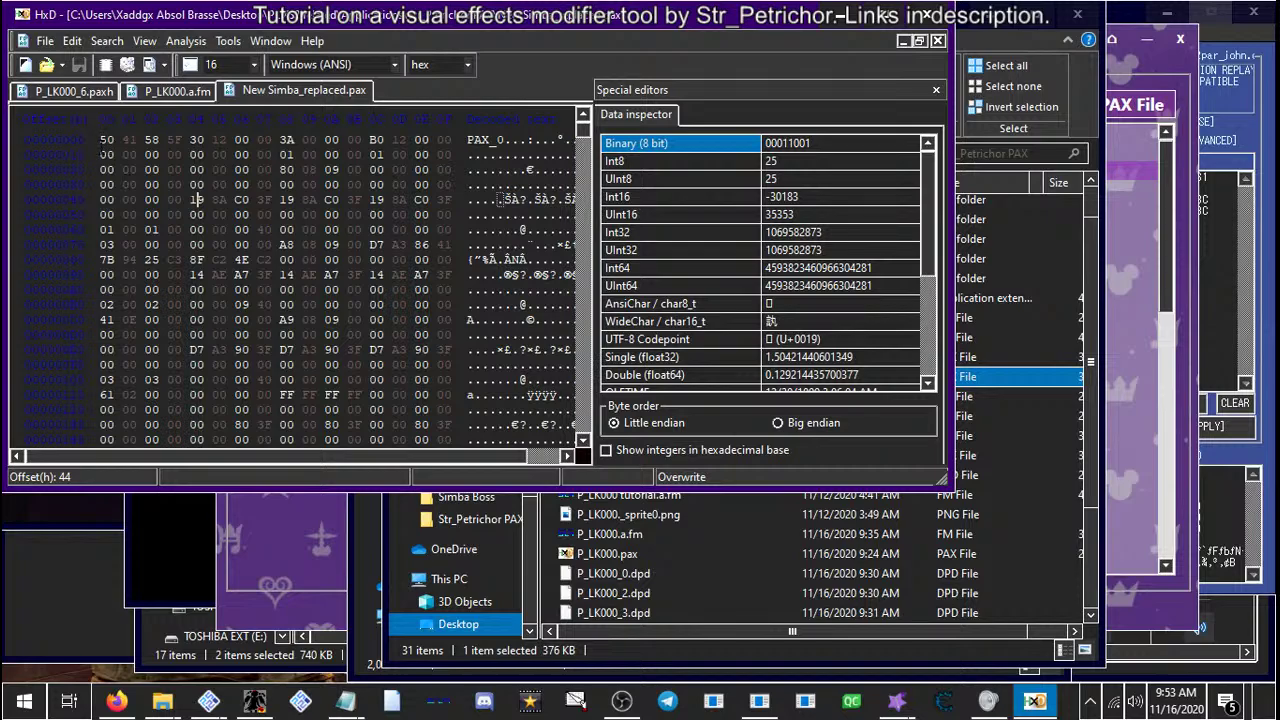
drag(104, 155, 445, 214)
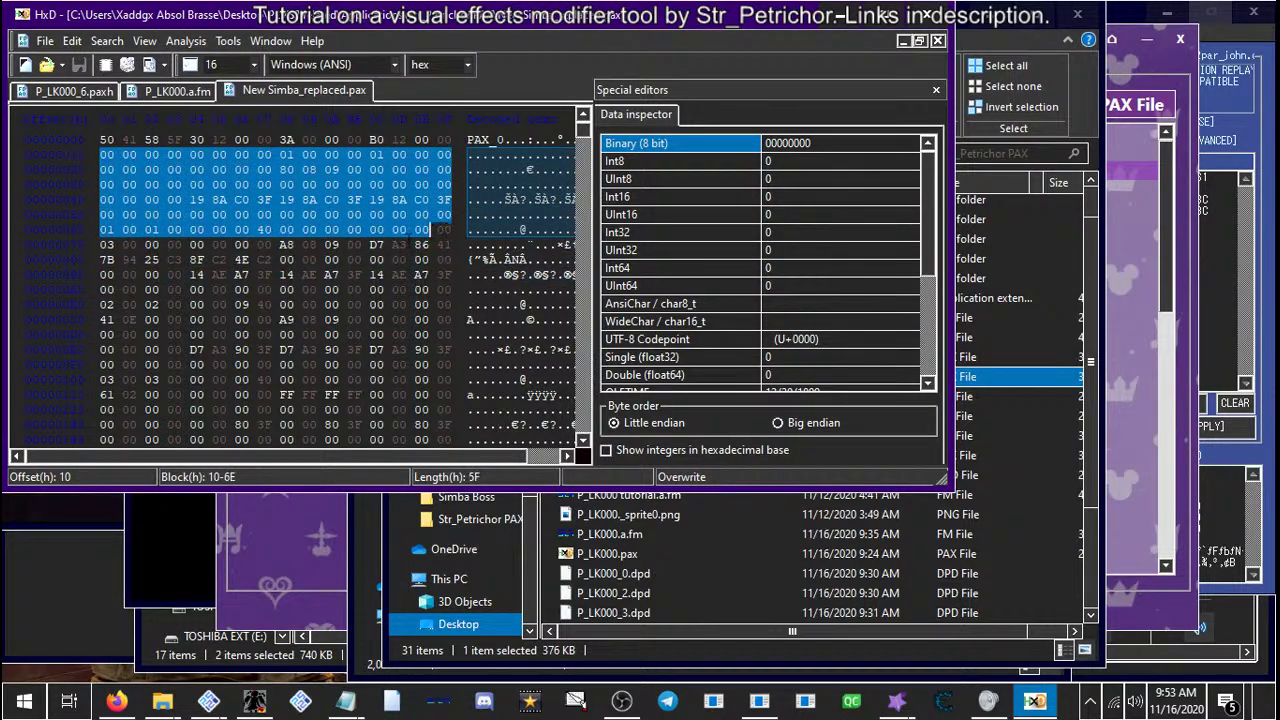
click(348, 259)
scroll(338, 284, down, 2)
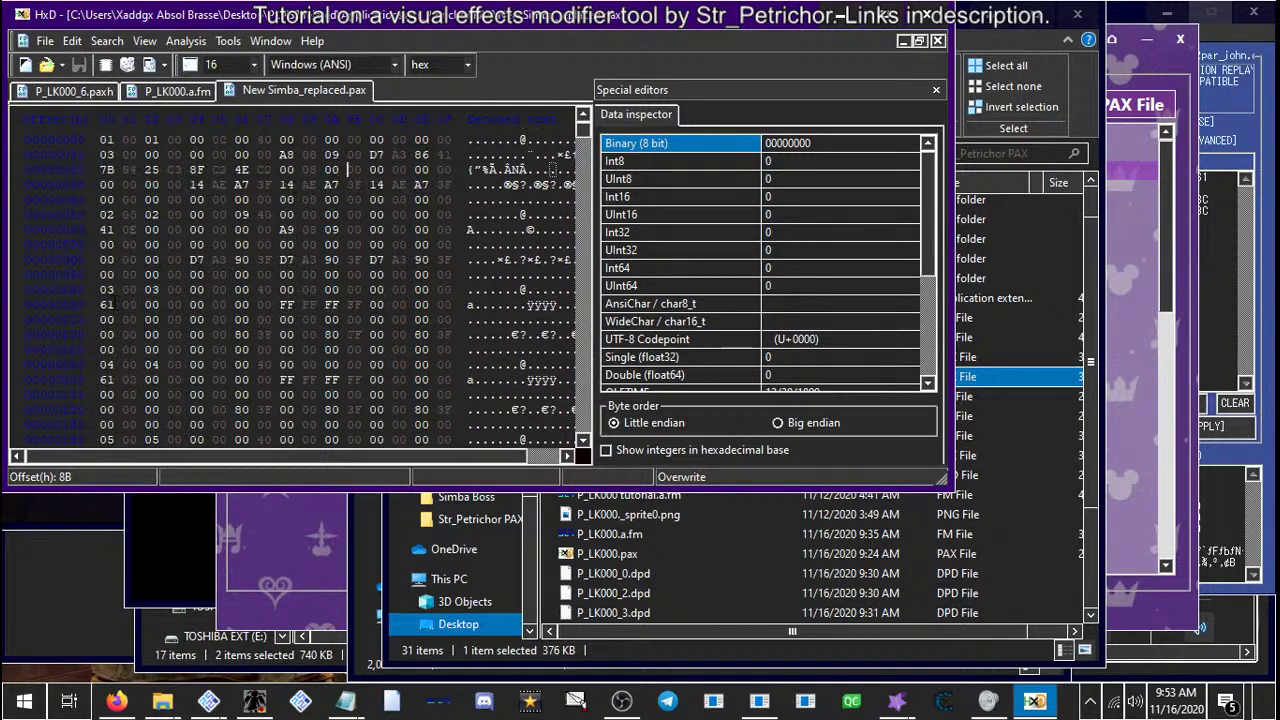
Inspect the untouched entry block starting at offset 100, including its FF FF FF FF bytes and the 80 3F values
drag(106, 289, 450, 366)
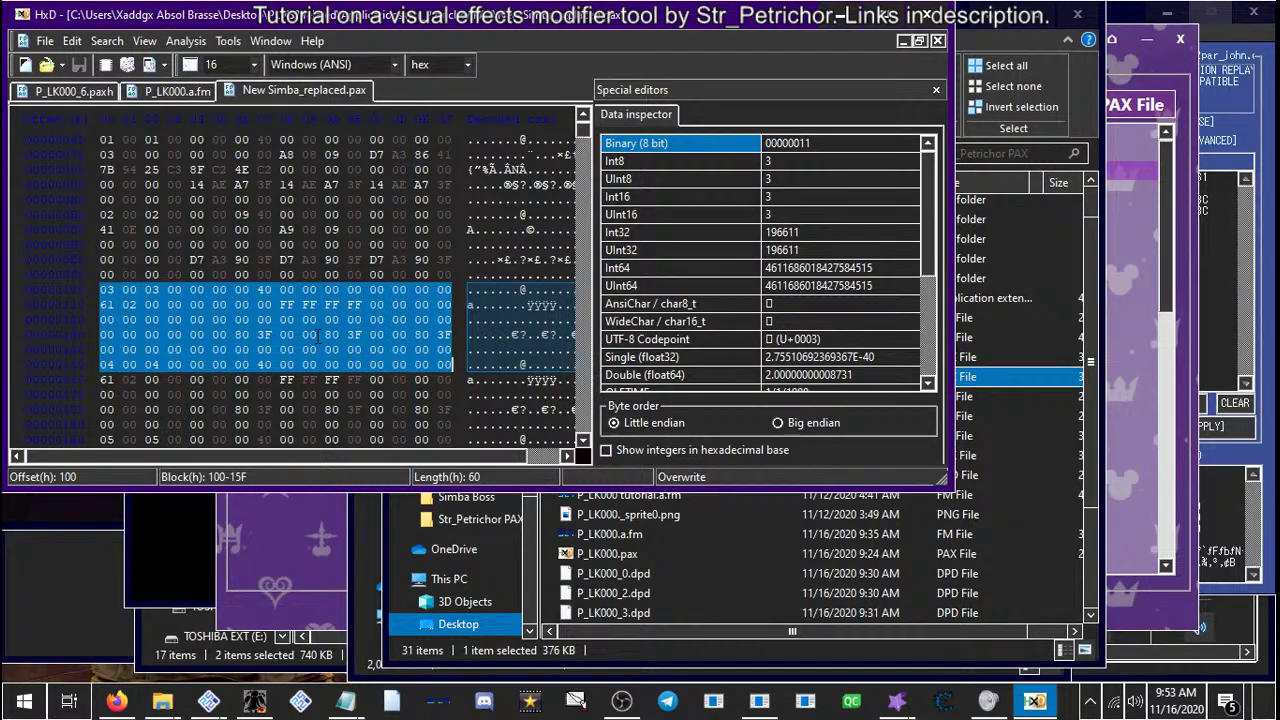
click(285, 334)
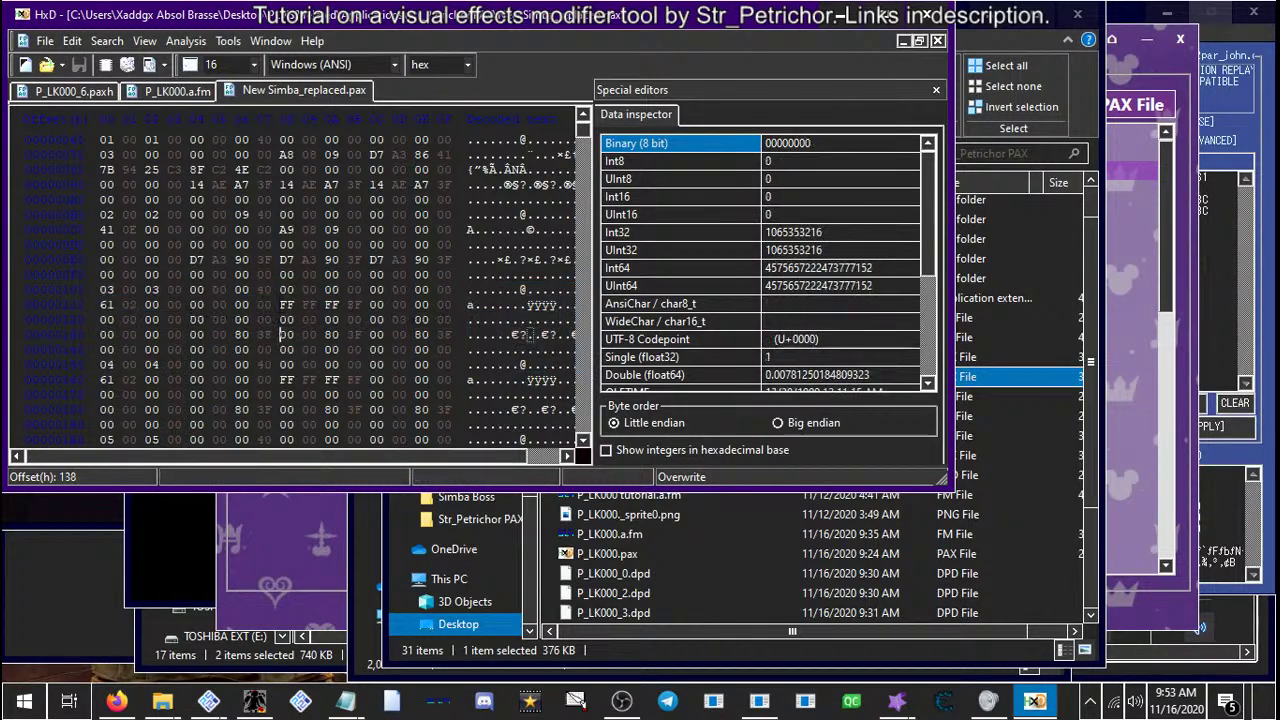
drag(283, 304, 362, 305)
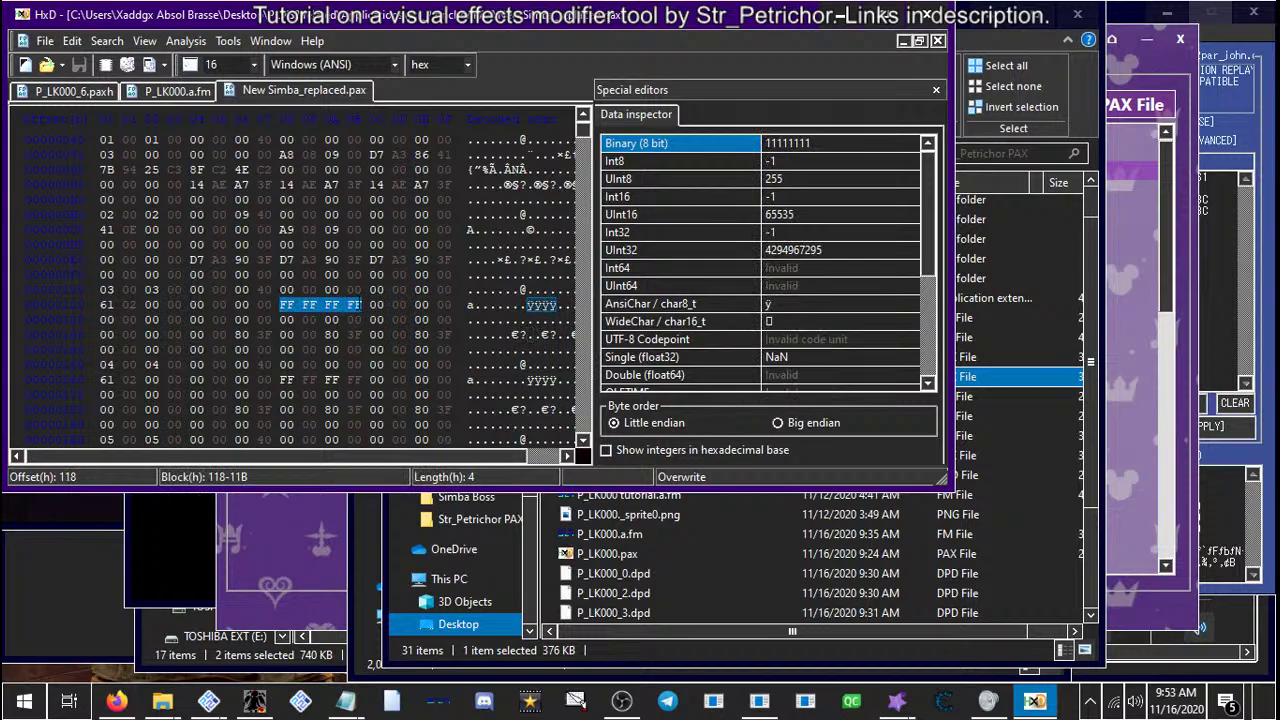
click(331, 319)
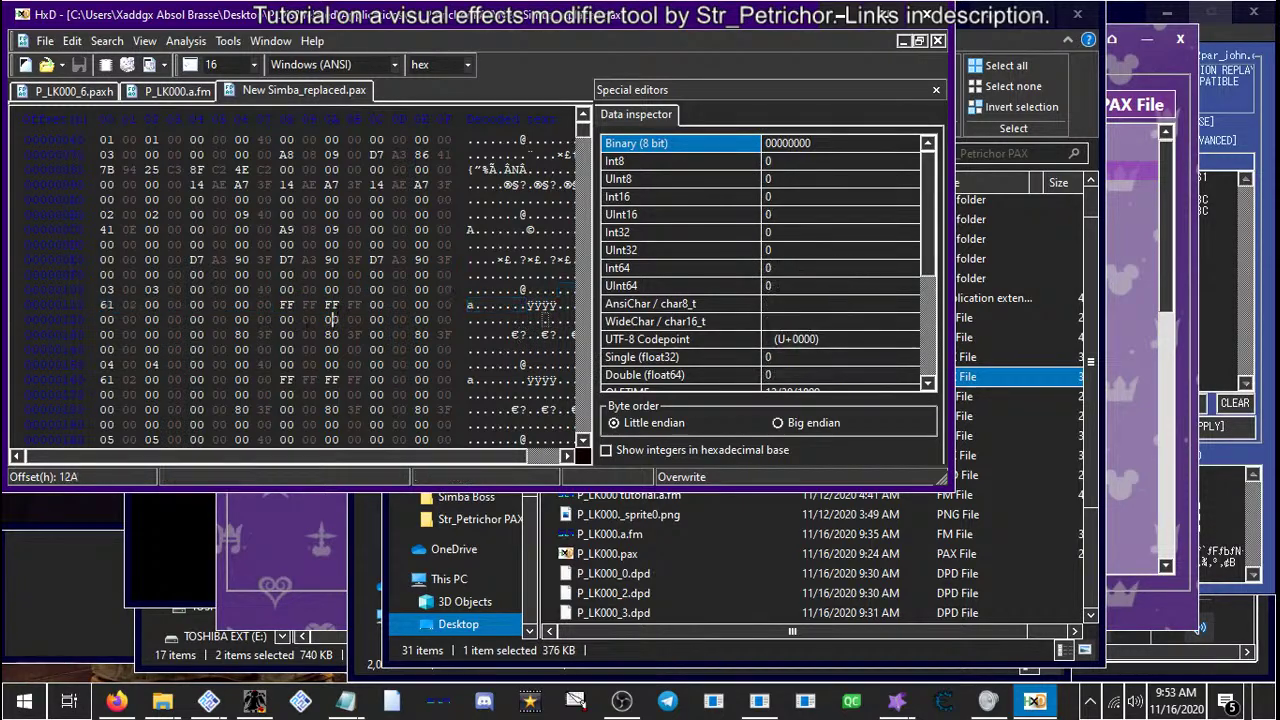
click(241, 334)
drag(256, 334, 374, 334)
click(331, 334)
click(398, 334)
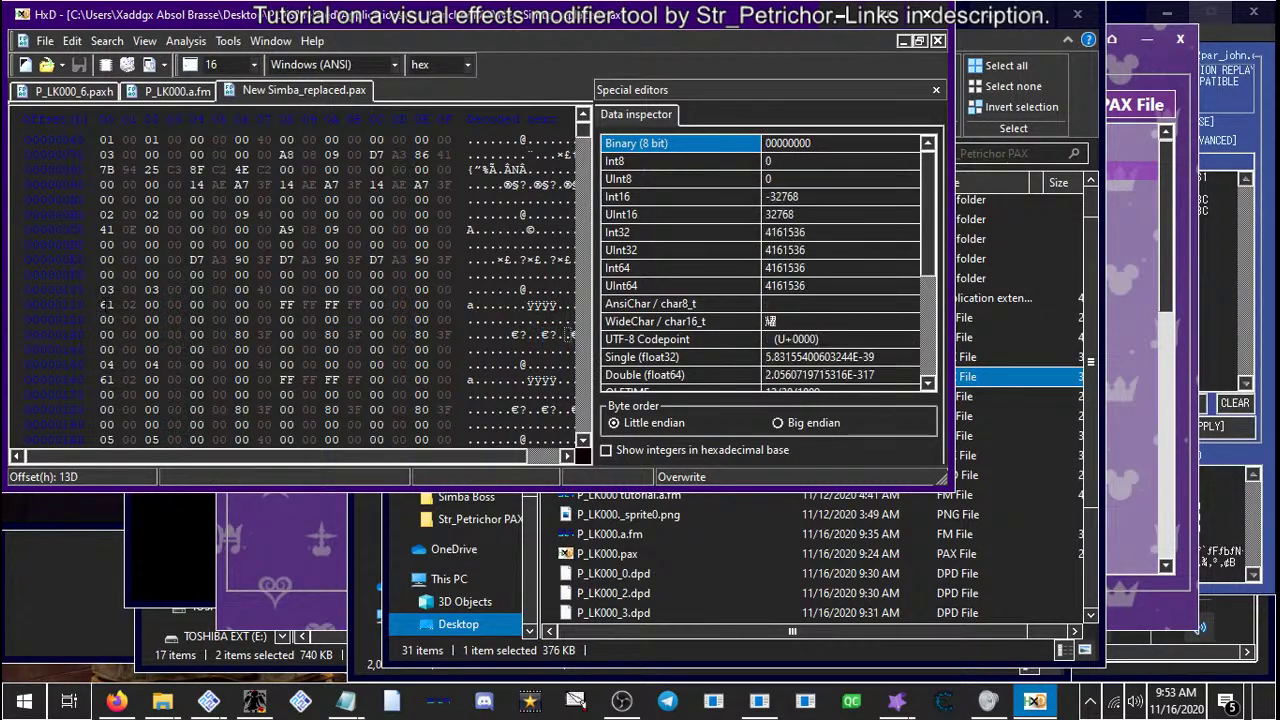
drag(105, 289, 448, 364)
click(287, 304)
Review the replaced entry block at offsets 60 to AF again for comparison
scroll(287, 395, up, 2)
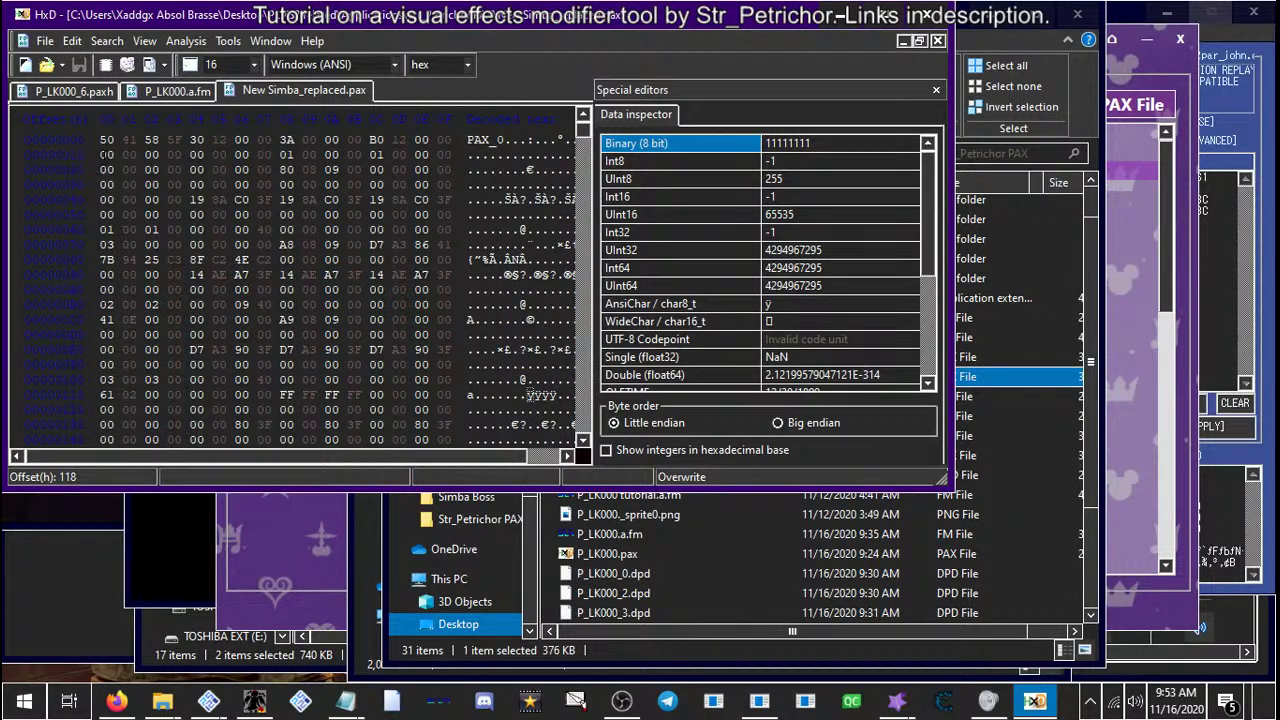
drag(103, 229, 218, 274)
click(218, 274)
click(123, 244)
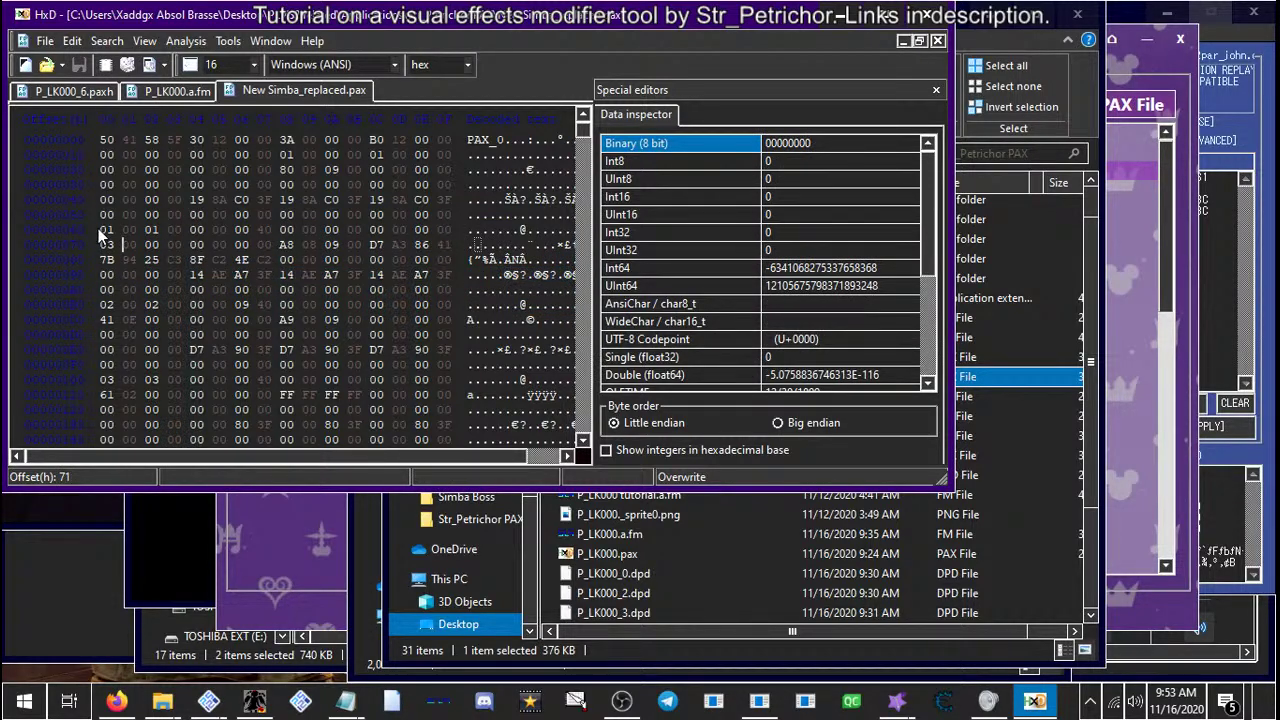
drag(104, 230, 446, 289)
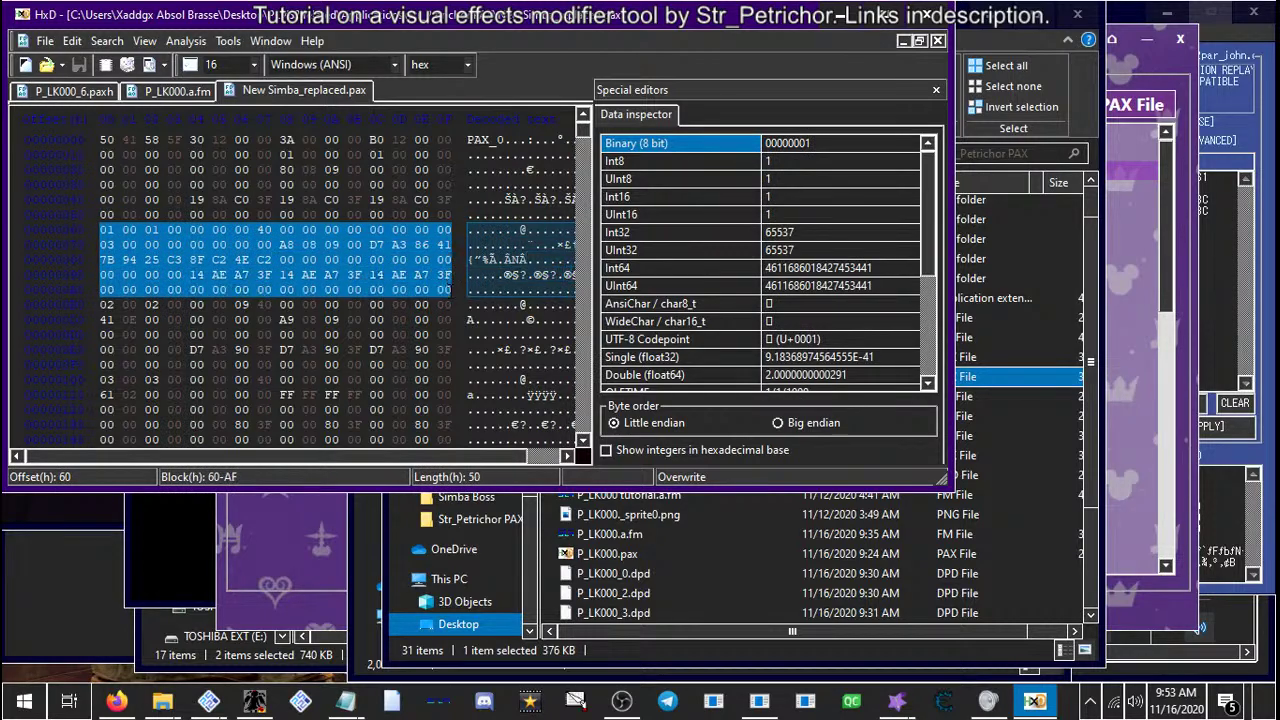
click(374, 259)
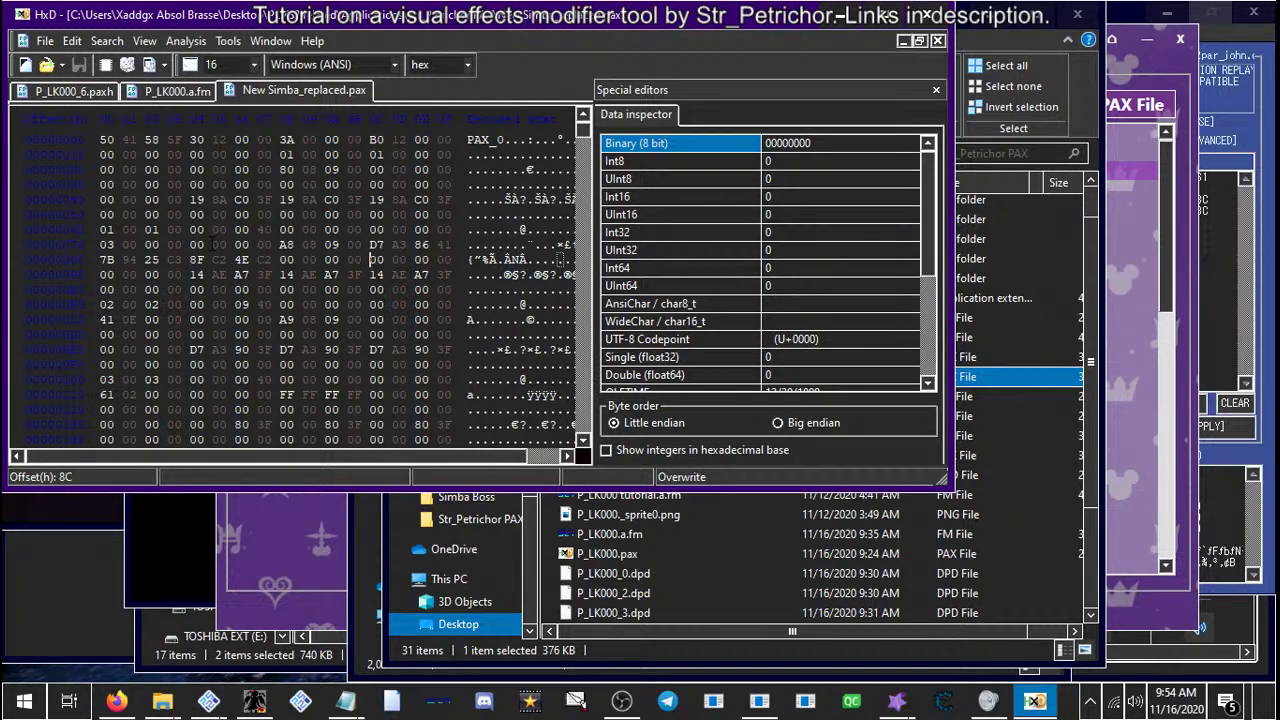
In BAR Editor, replace the p_lk [0x12] entry with New Simba_replaced.pax from the Str_Petrichor PAX folder
click(640, 612)
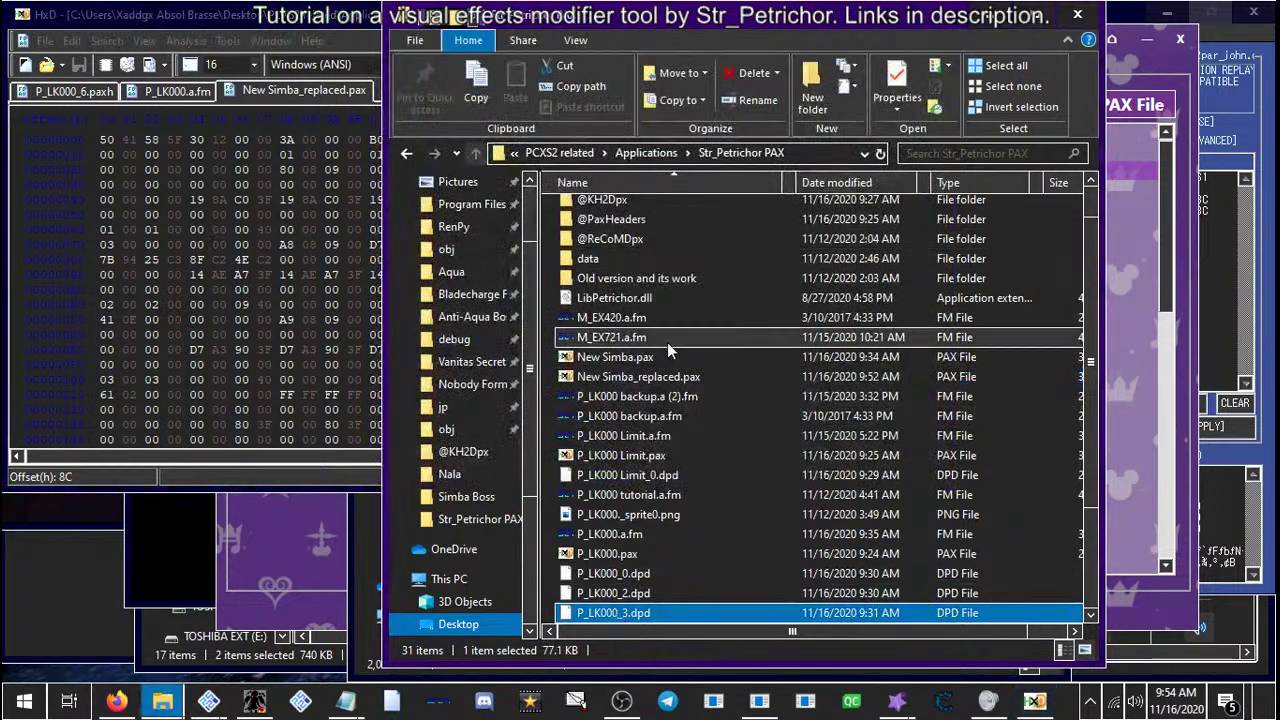
double_click(680, 330)
click(693, 152)
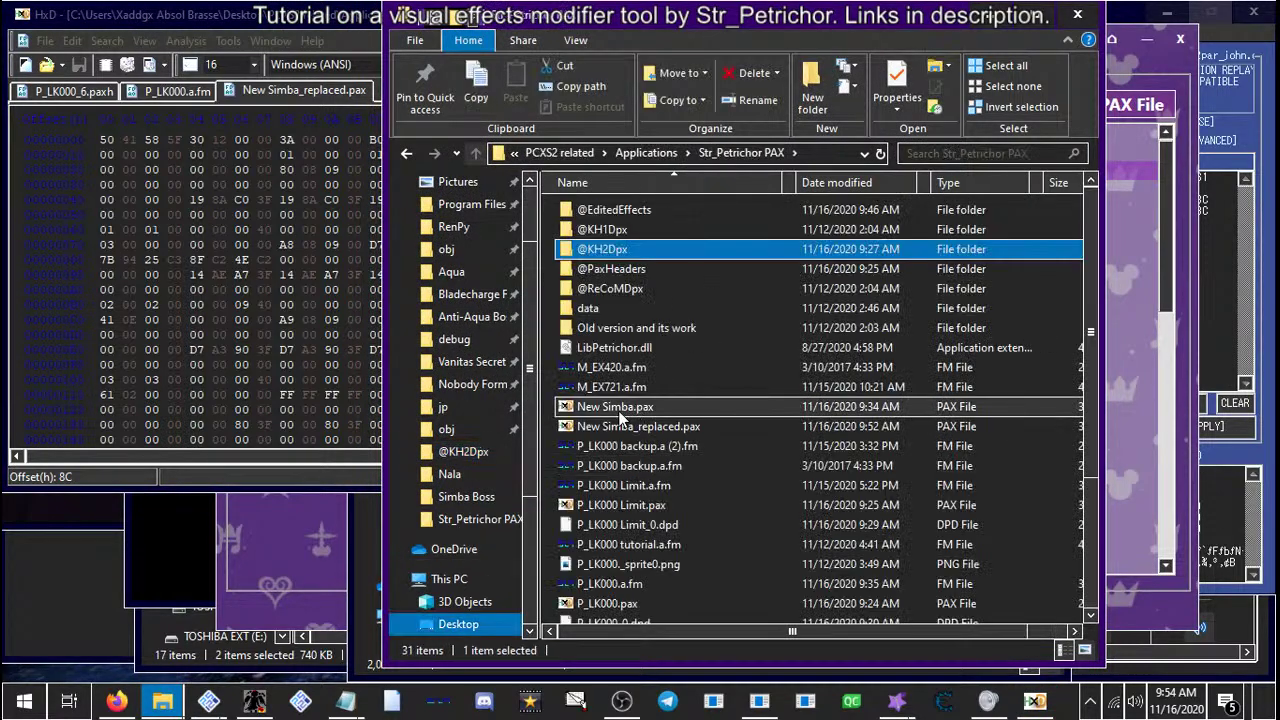
click(634, 408)
double_click(634, 424)
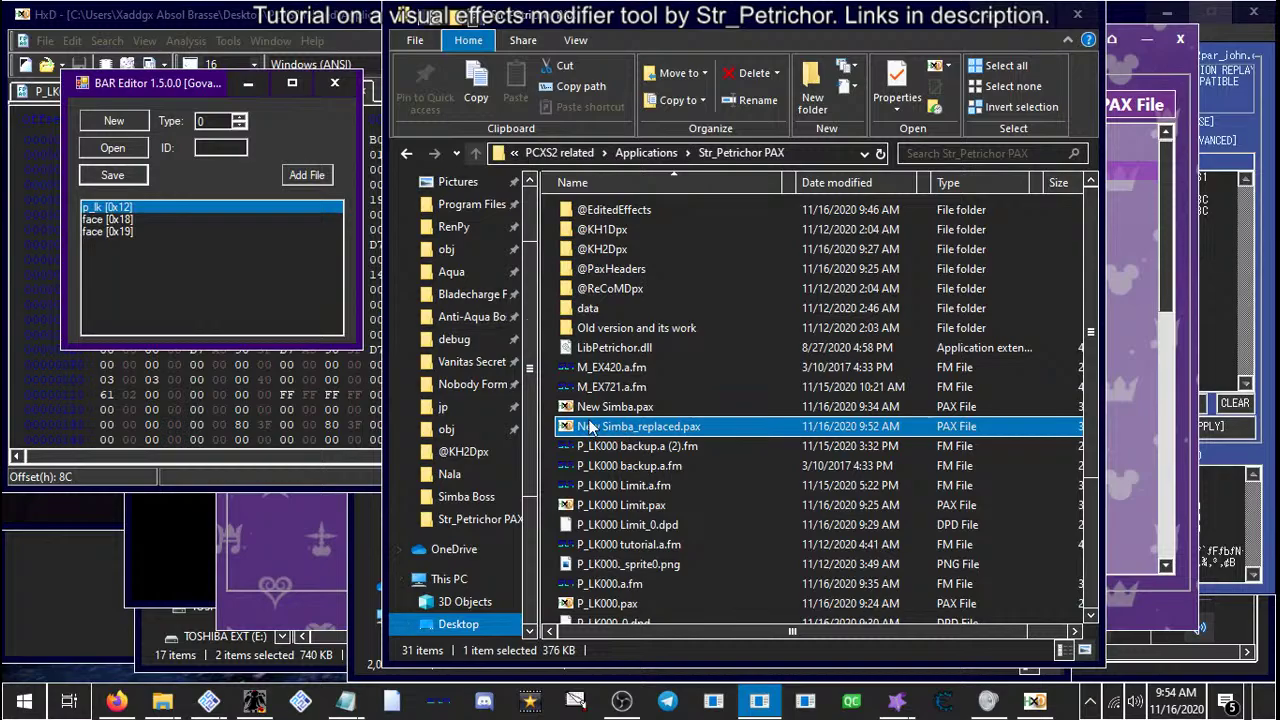
right_click(116, 207)
click(179, 262)
double_click(318, 395)
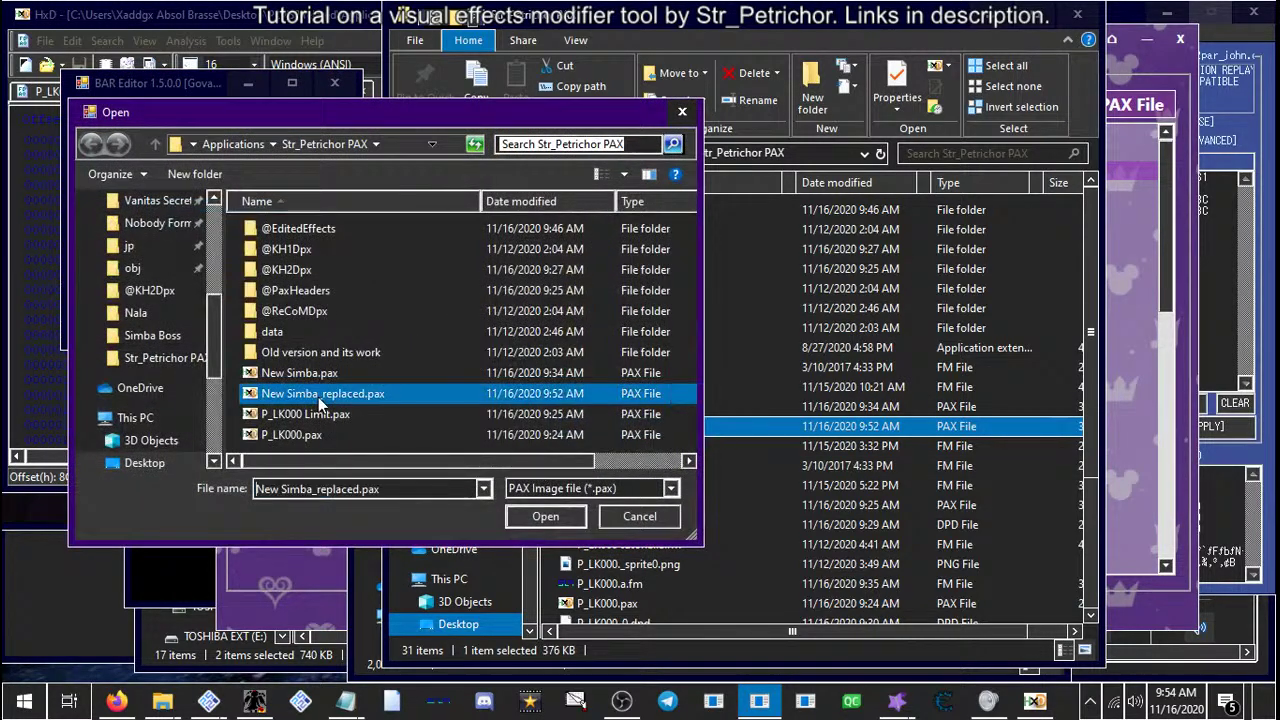
Save the archive as P_LK000.a.fm in the Patcher\obj folder, overwriting the existing file
click(114, 177)
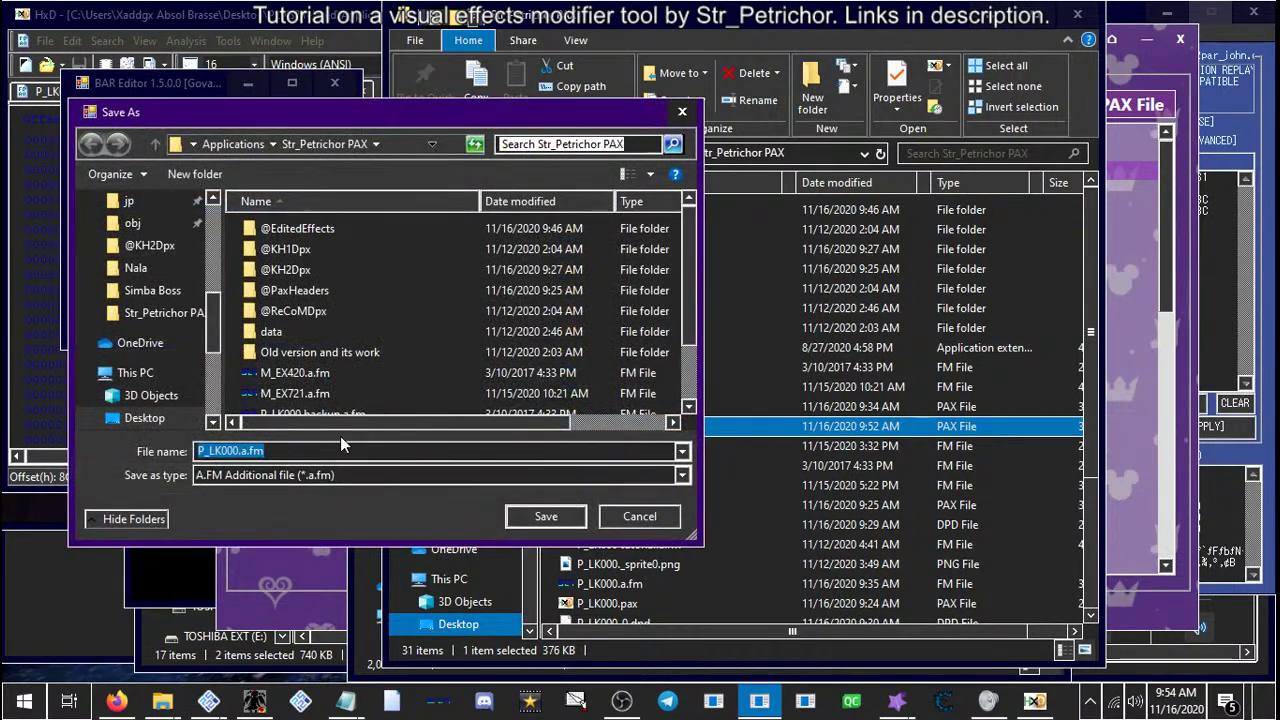
scroll(180, 318, up, 4)
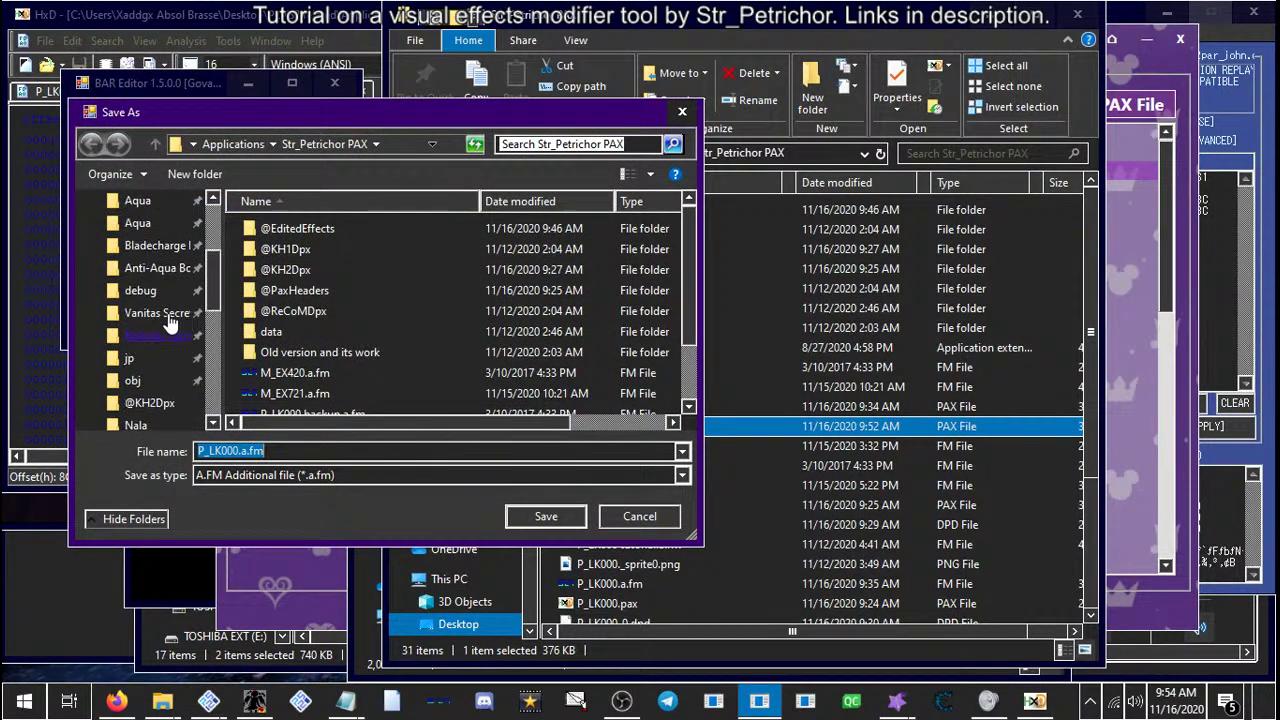
click(132, 268)
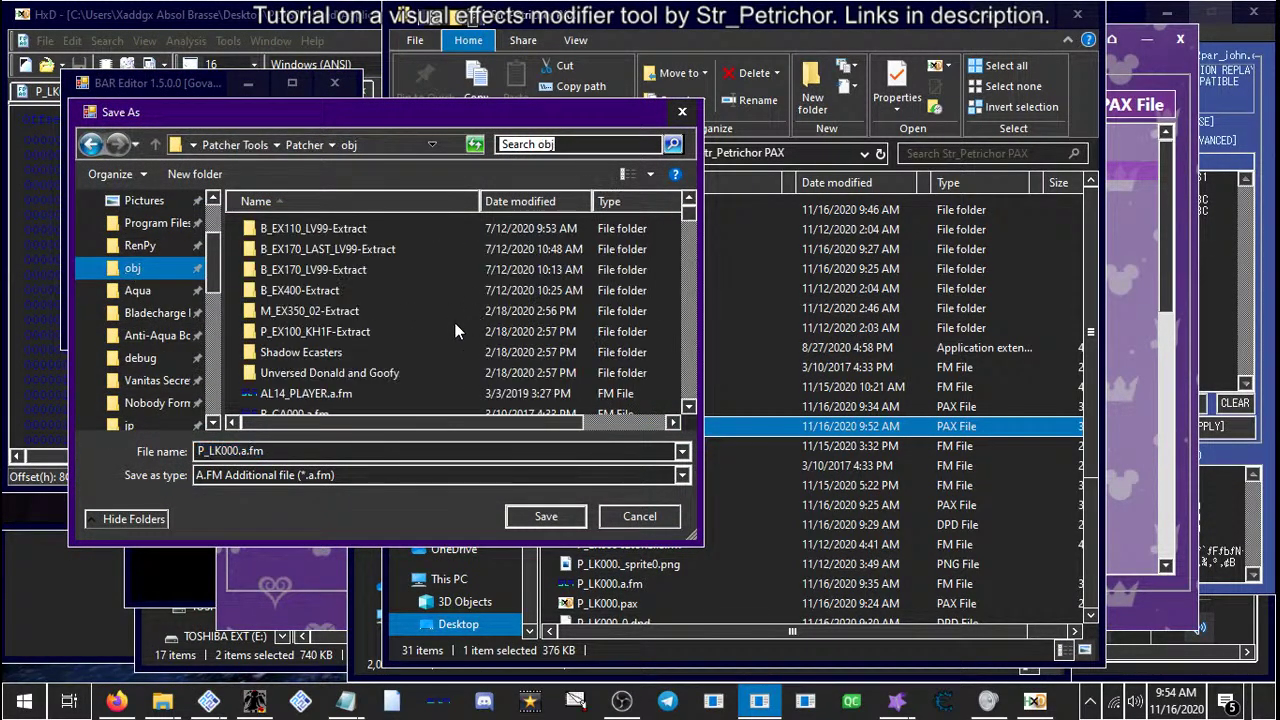
click(545, 517)
click(685, 358)
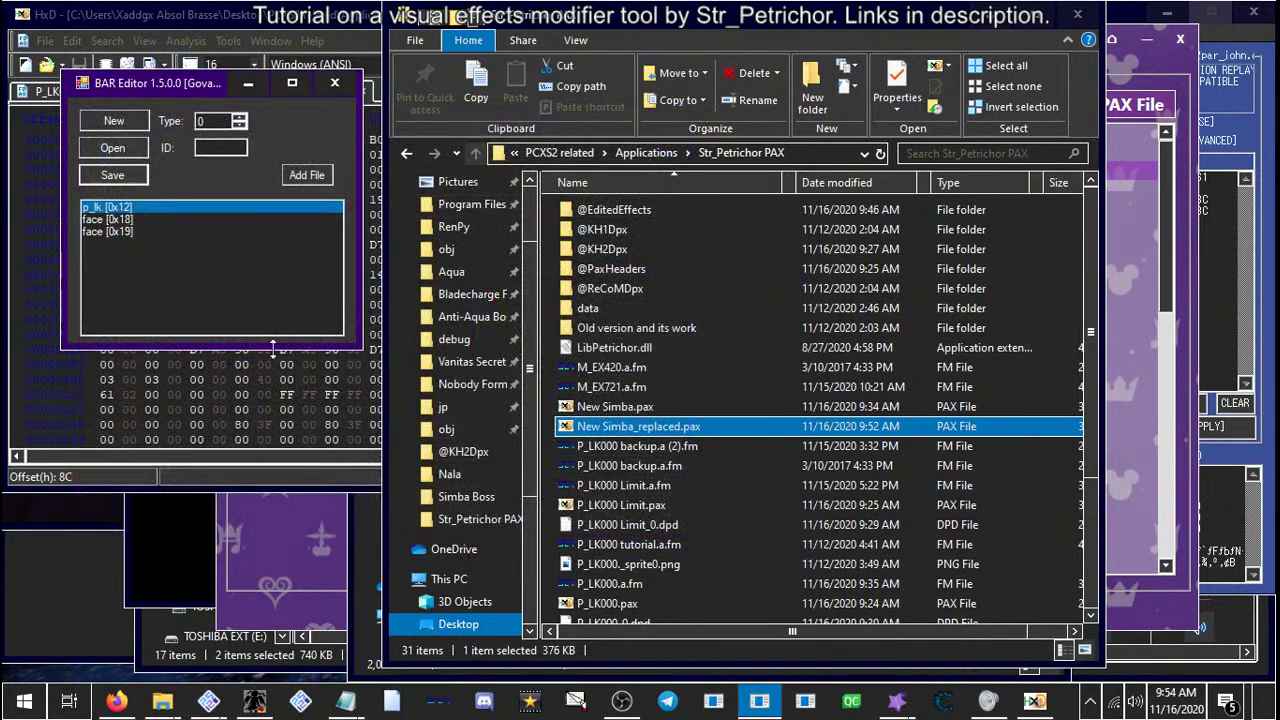
Switch to PCSX2 and shut down the running emulation
click(208, 700)
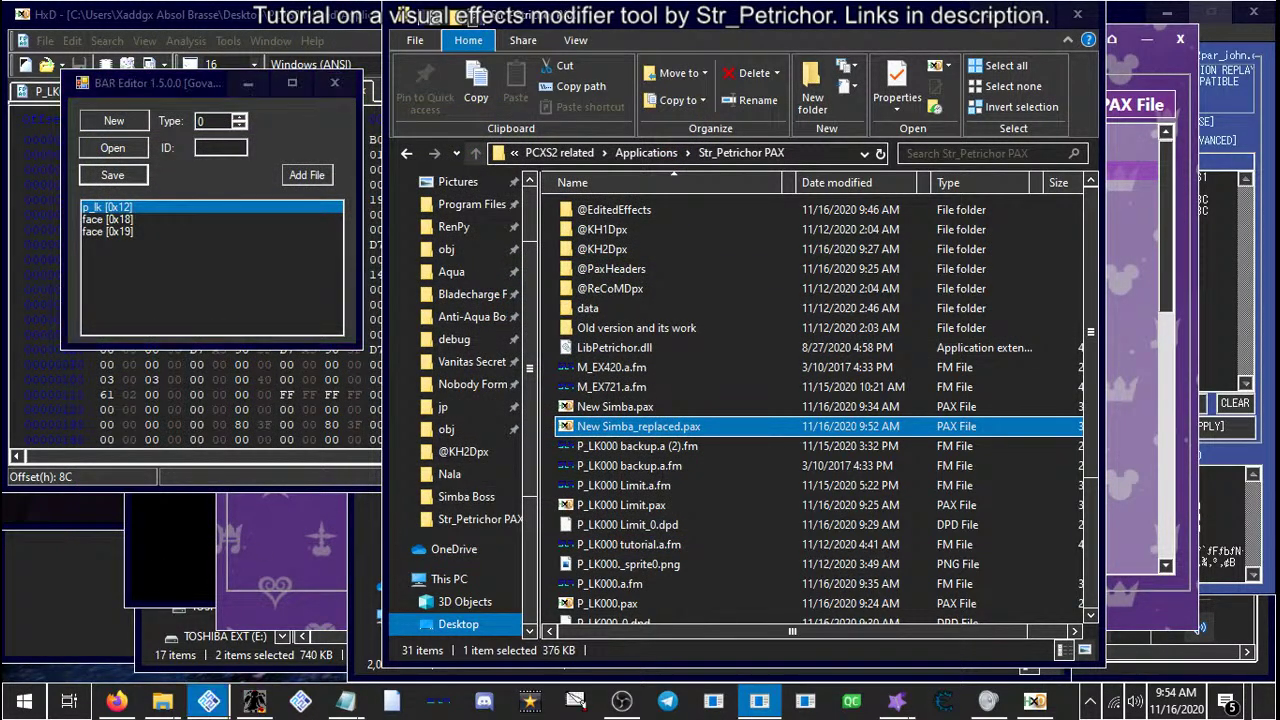
click(160, 622)
click(33, 38)
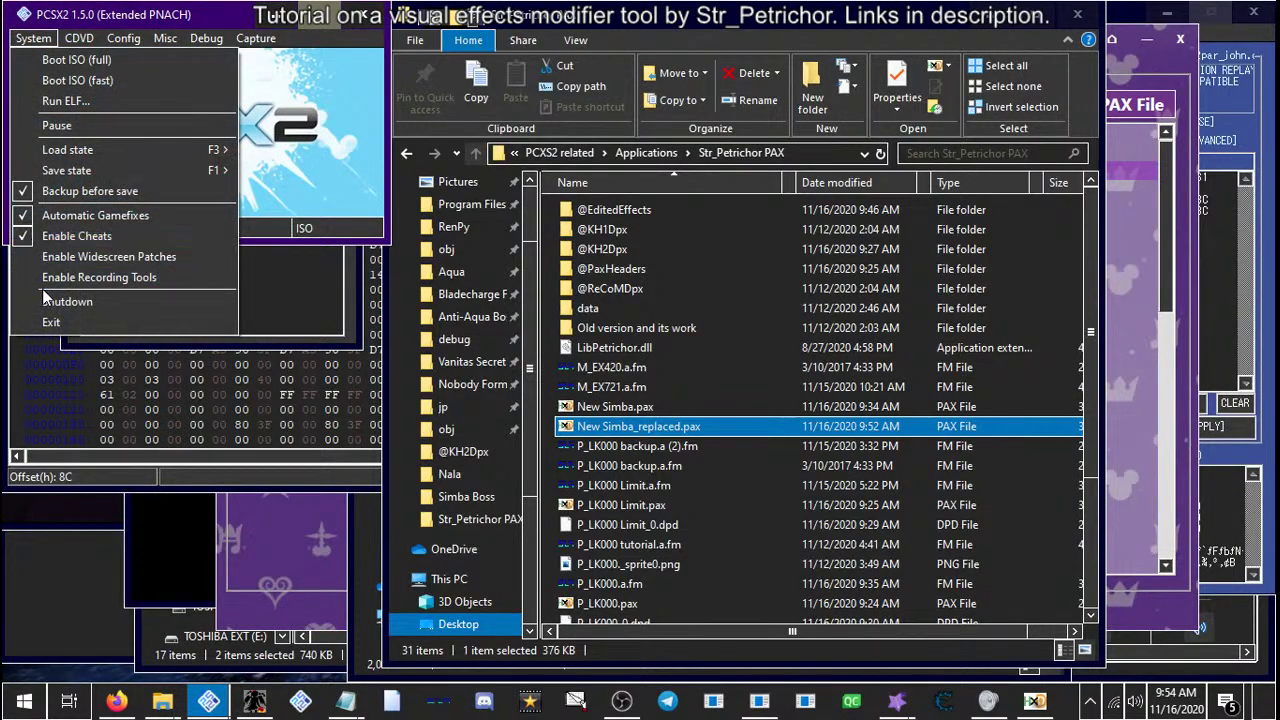
click(52, 302)
Run Patchmaker.bat from the Patcher folder
click(162, 700)
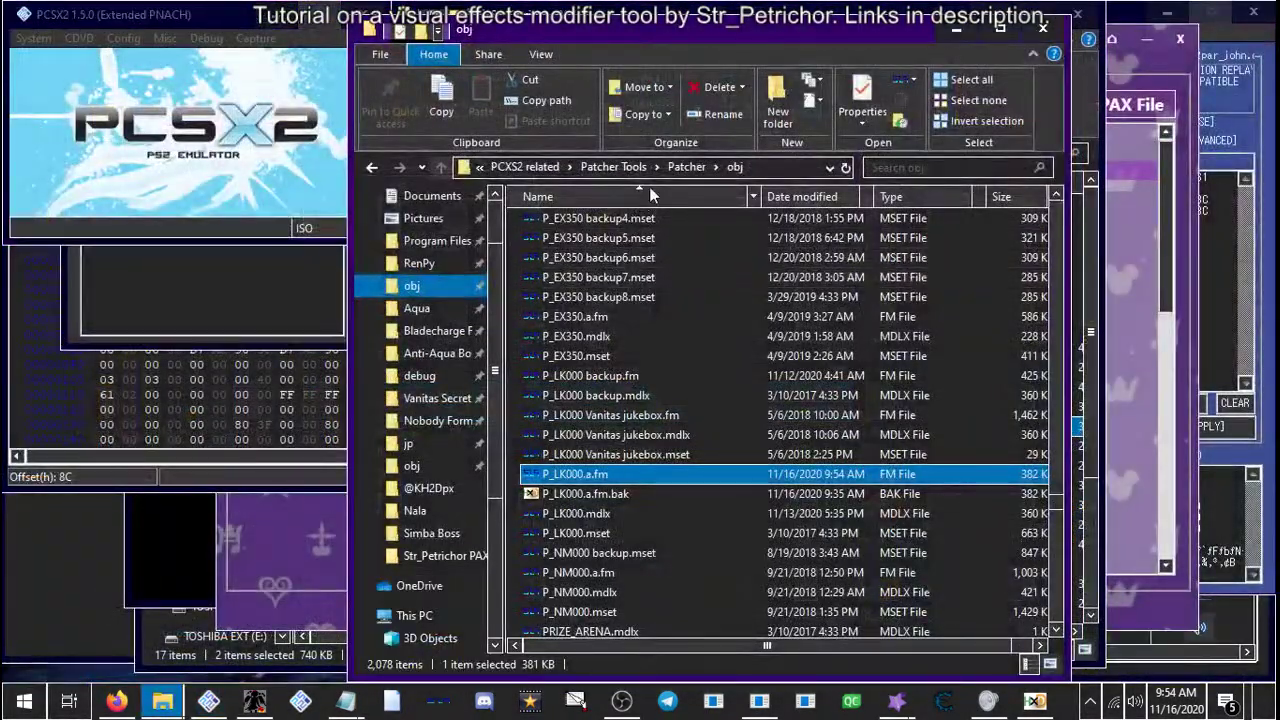
click(686, 167)
scroll(627, 460, down, 20)
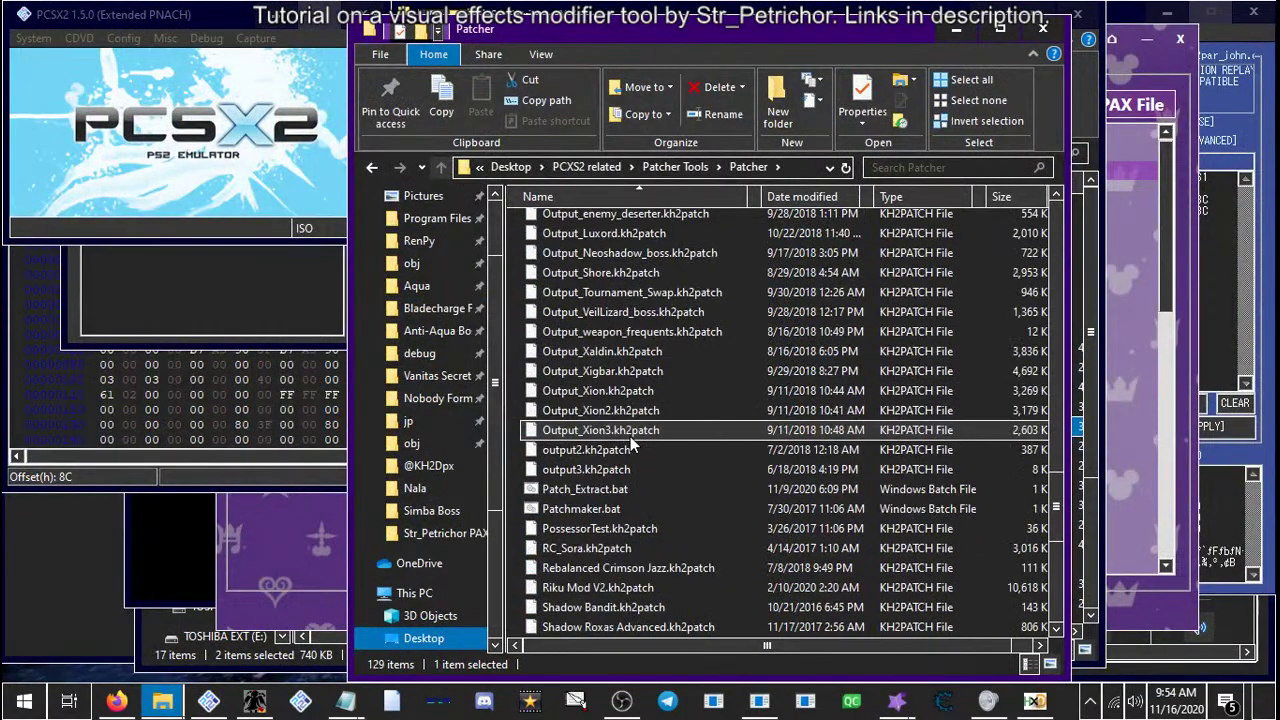
scroll(611, 446, down, 2)
scroll(611, 446, up, 1)
double_click(575, 512)
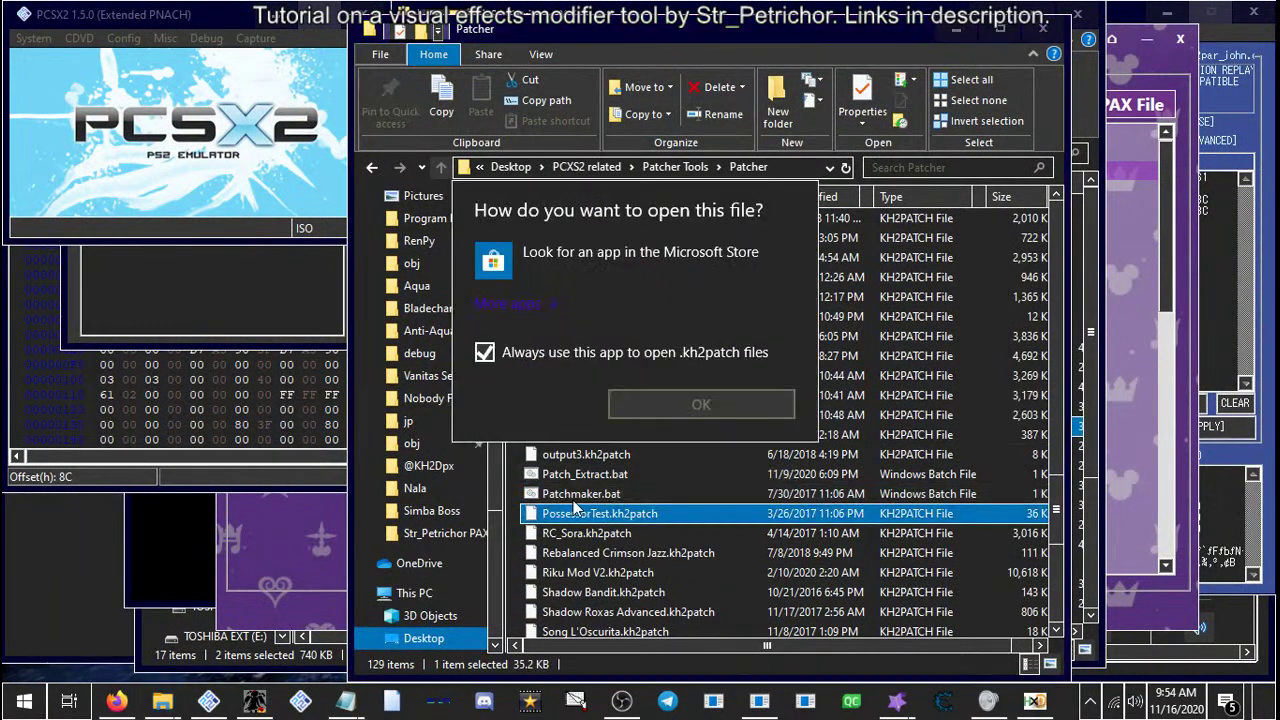
click(577, 502)
double_click(573, 494)
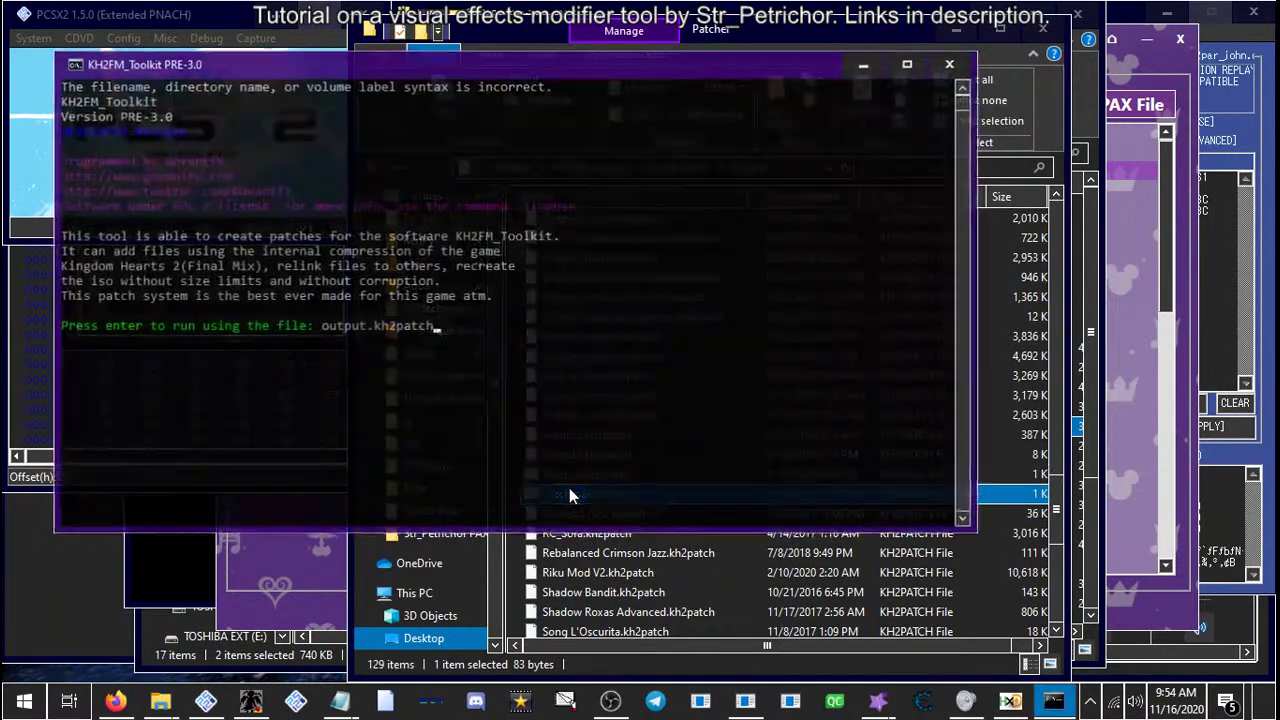
Accept output.kh2patch as the patch file, then enter x as the author and 1 as the revision number
key(Return)
text(x)
key(Return)
text(1)
key(Return)
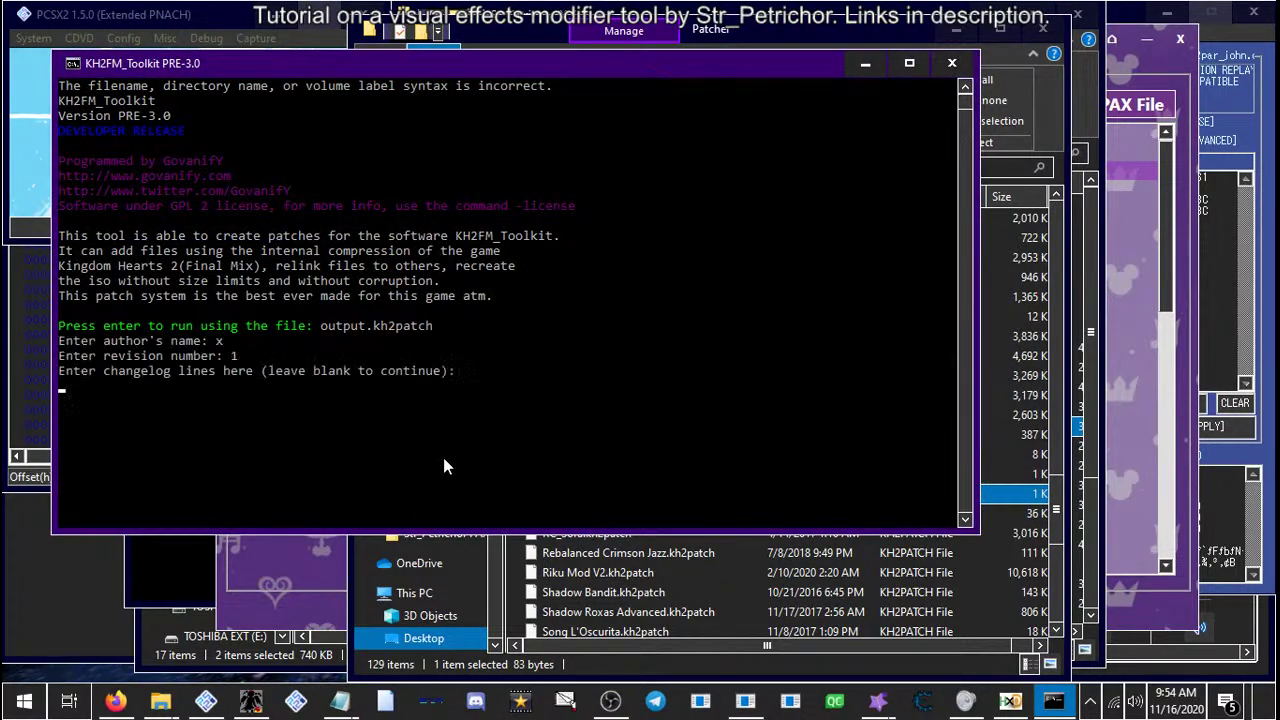
Leave the patch's changelog, credits and other information blank
key(Return)
key(Return)
key(Return)
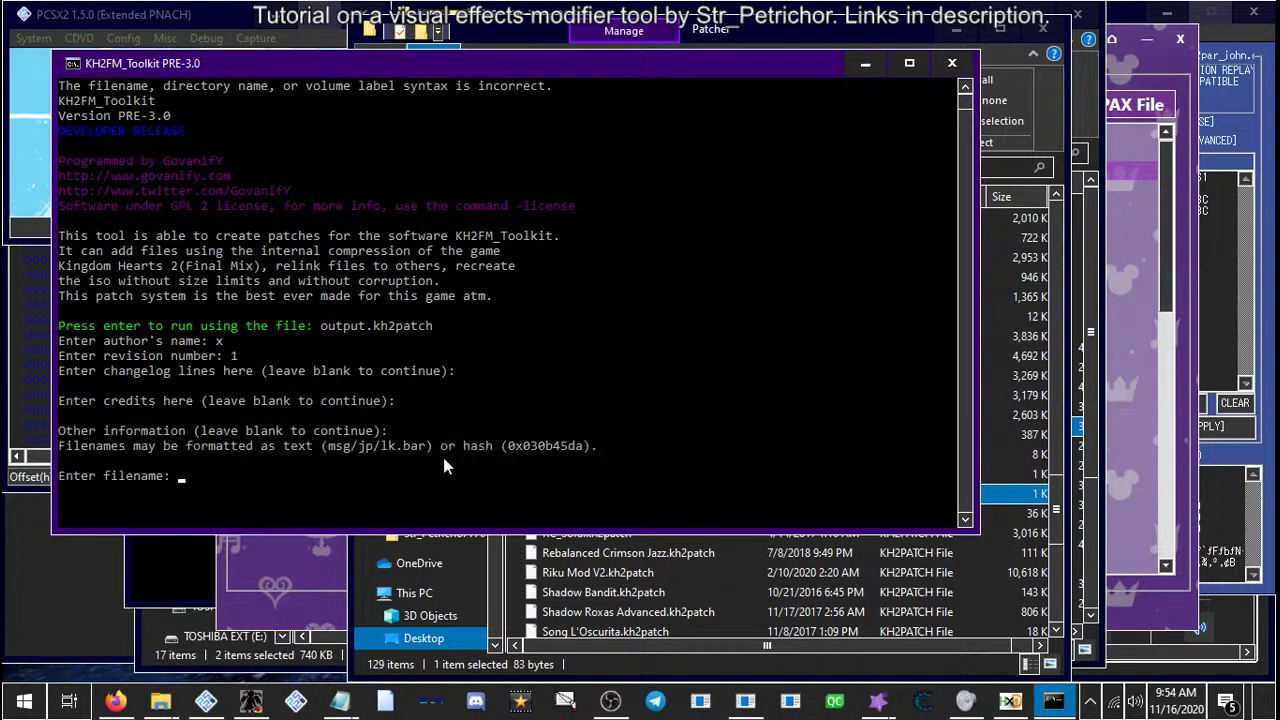
Enter obj/P_LK000.a.fm as the file to include in the patch
text(p_lse)
key(BackSpace)
key(BackSpace)
key(BackSpace)
key(BackSpace)
key(BackSpace)
text(obj/)
text(_pl)
key(BackSpace)
key(BackSpace)
key(BackSpace)
text(p)
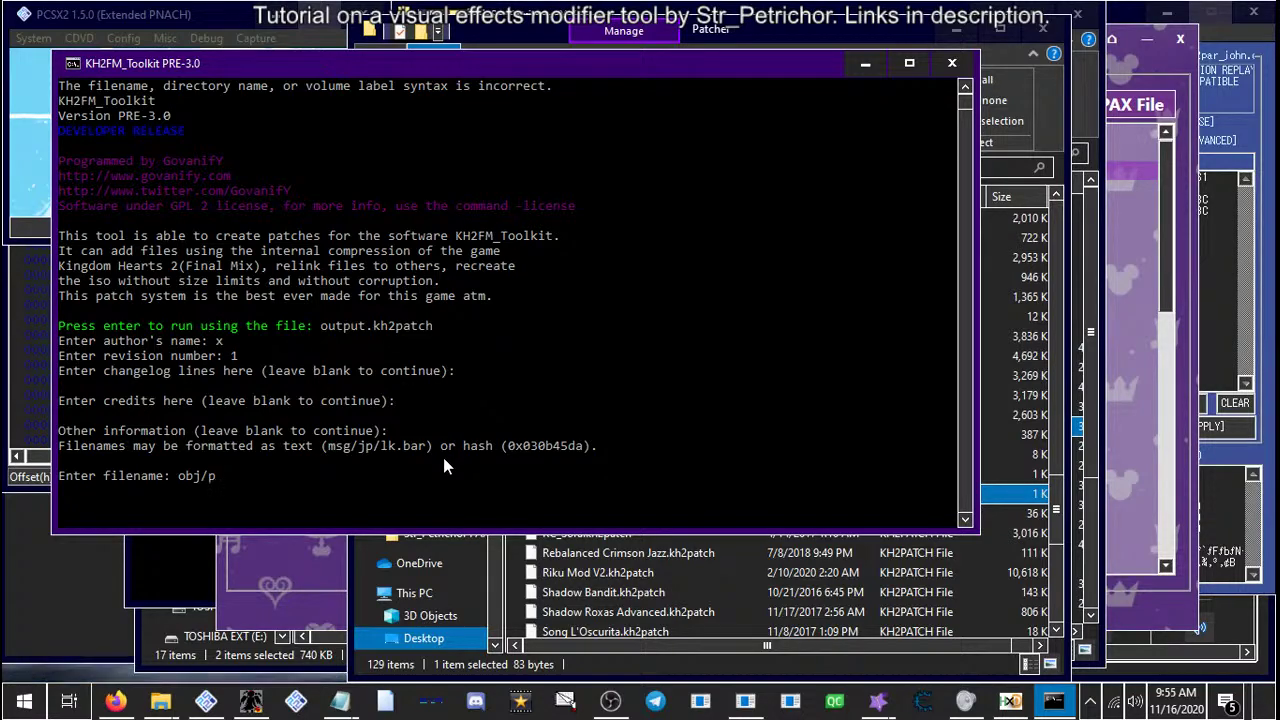
text(_LK000.a.fm)
key(Return)
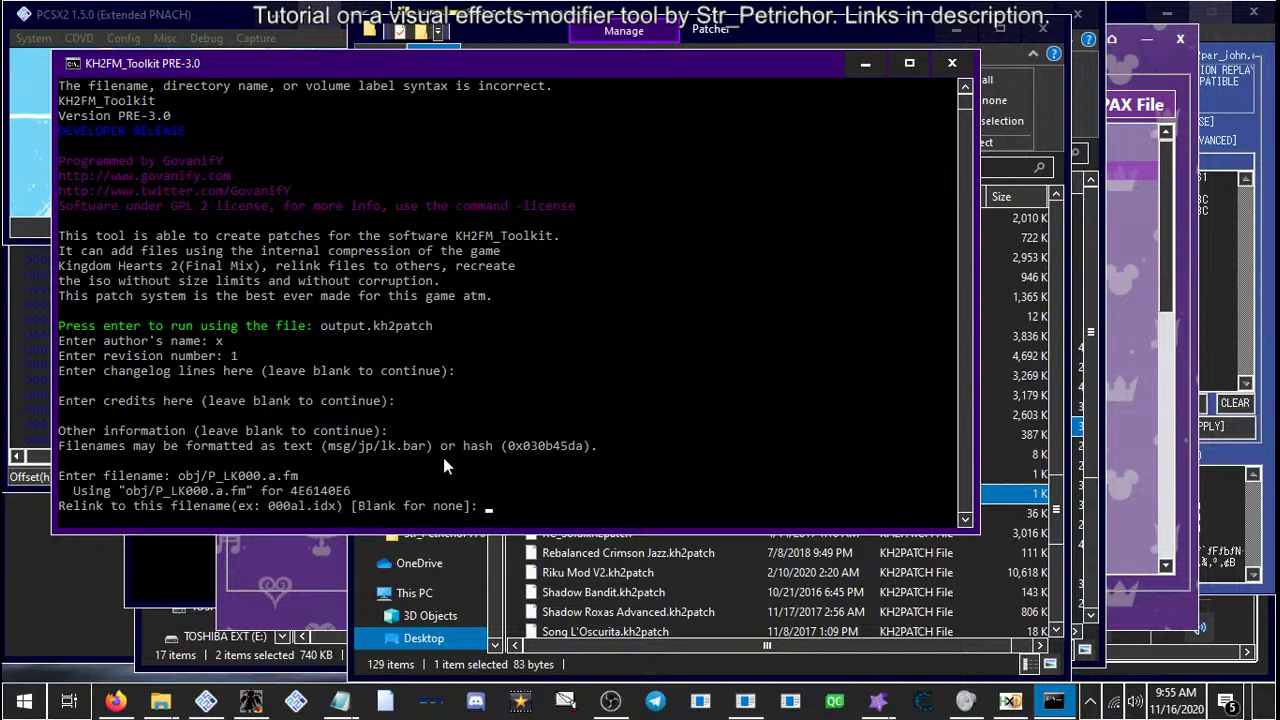
Finish the patch with no relink, compression on, the default KH2 parent, no adding if missing from the game, and no further files
key(Return)
text(y)
key(Return)
key(Return)
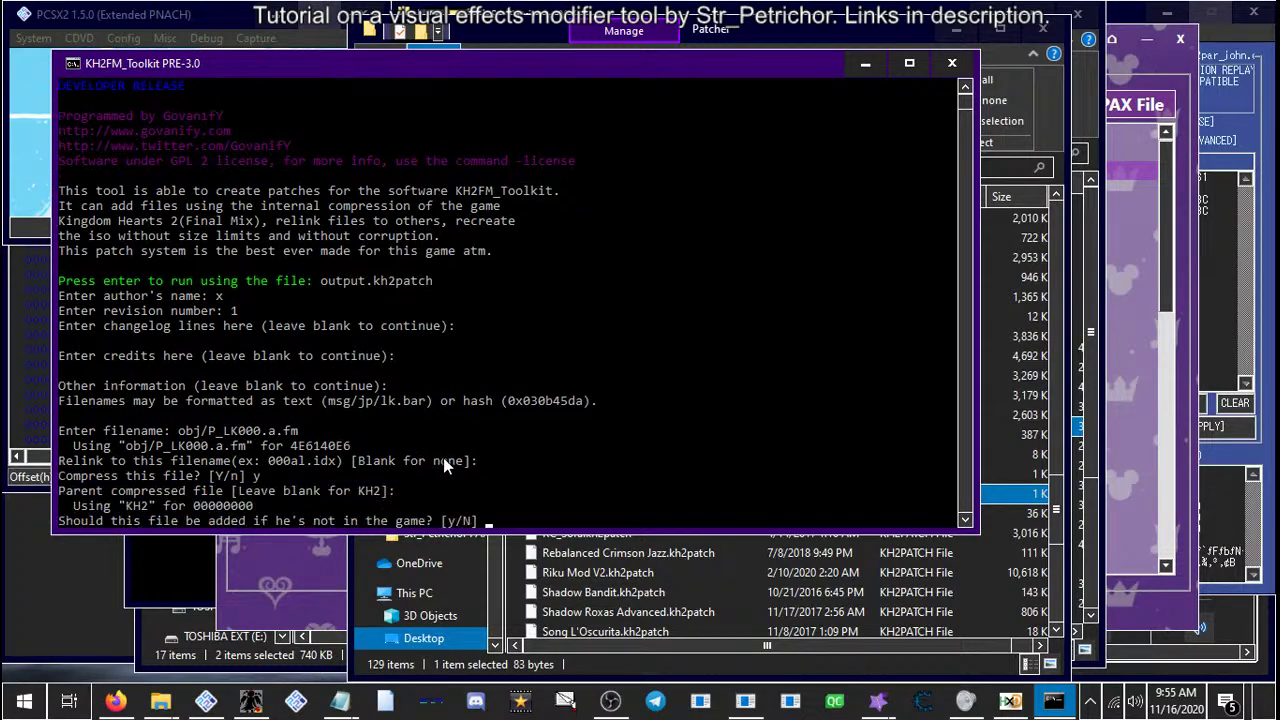
text(n)
key(Return)
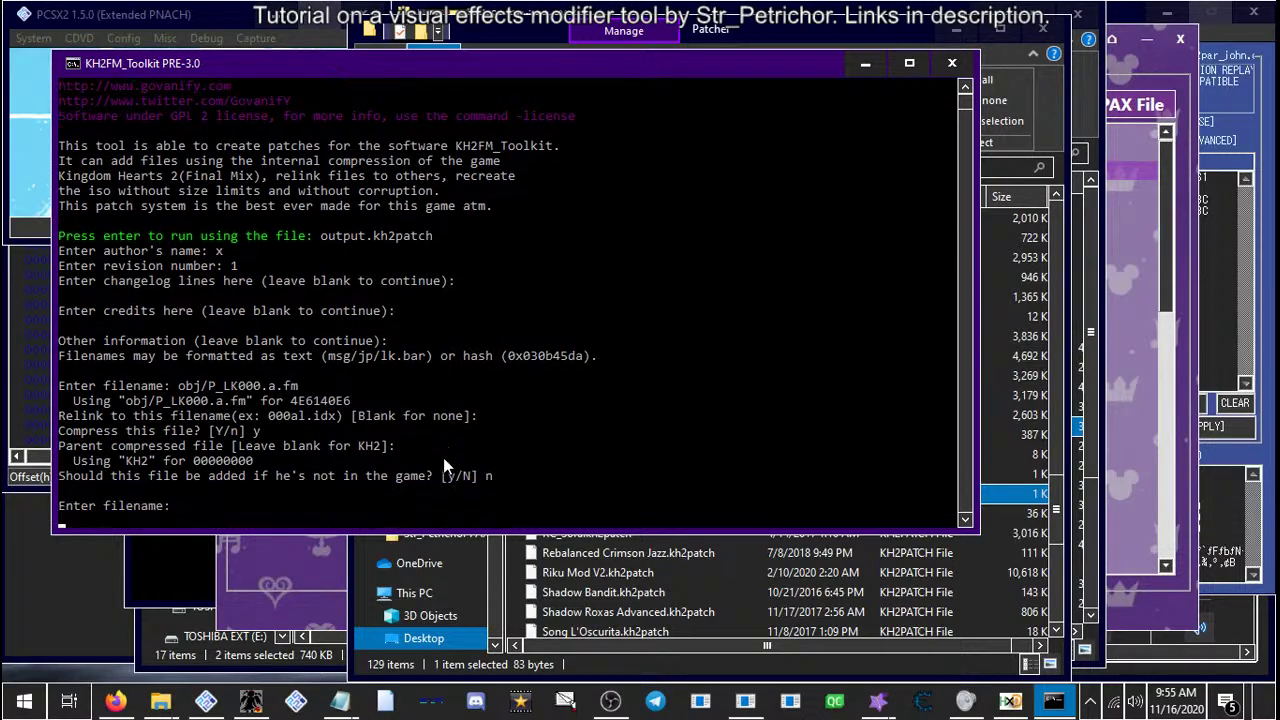
key(Return)
key(Return)
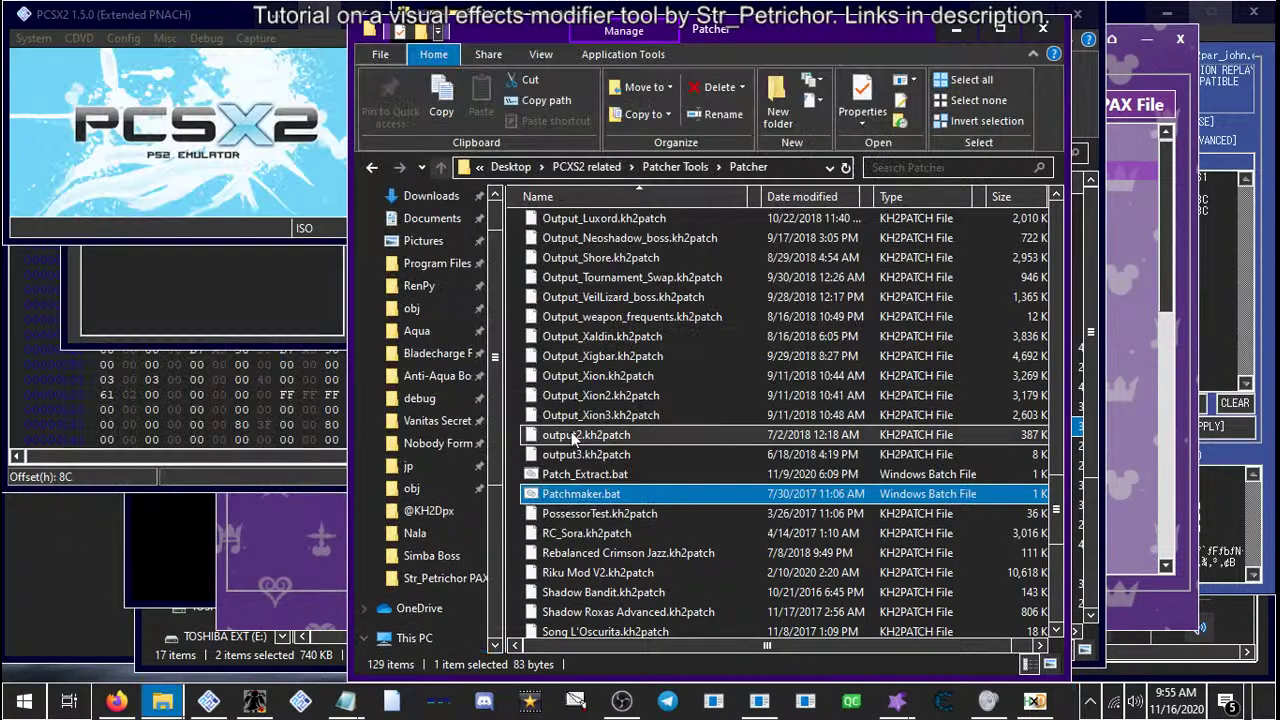
Delete the existing KH2FM.ISO from the Patcher folder and rename KH2FM.NEW.ISO to KH2FM.ISO
scroll(640, 425, up, 11)
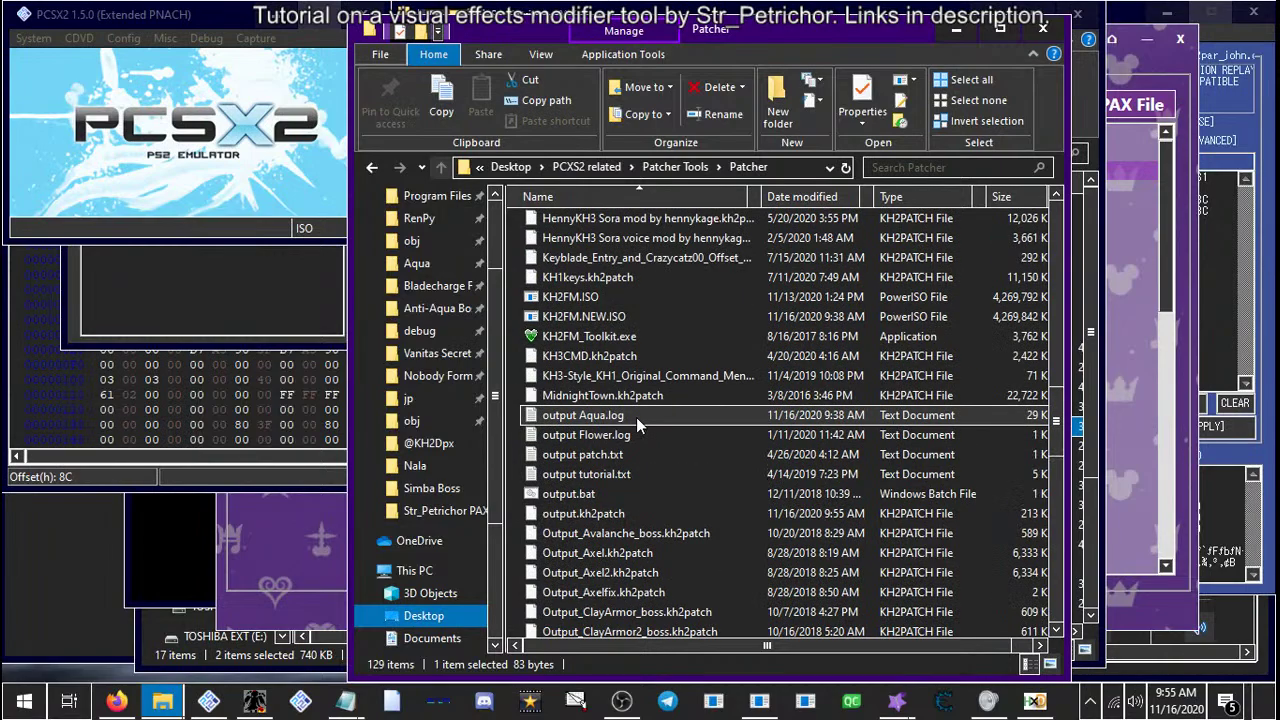
scroll(600, 440, up, 2)
click(580, 425)
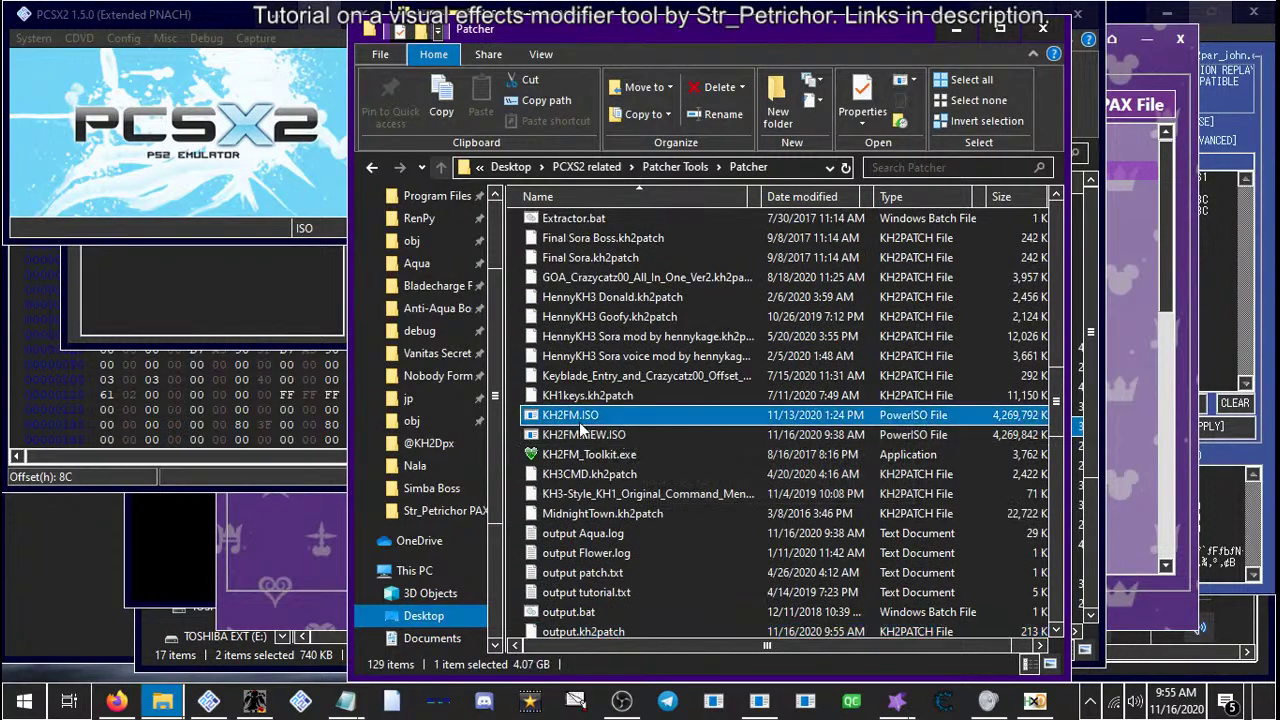
key(Delete)
click(598, 415)
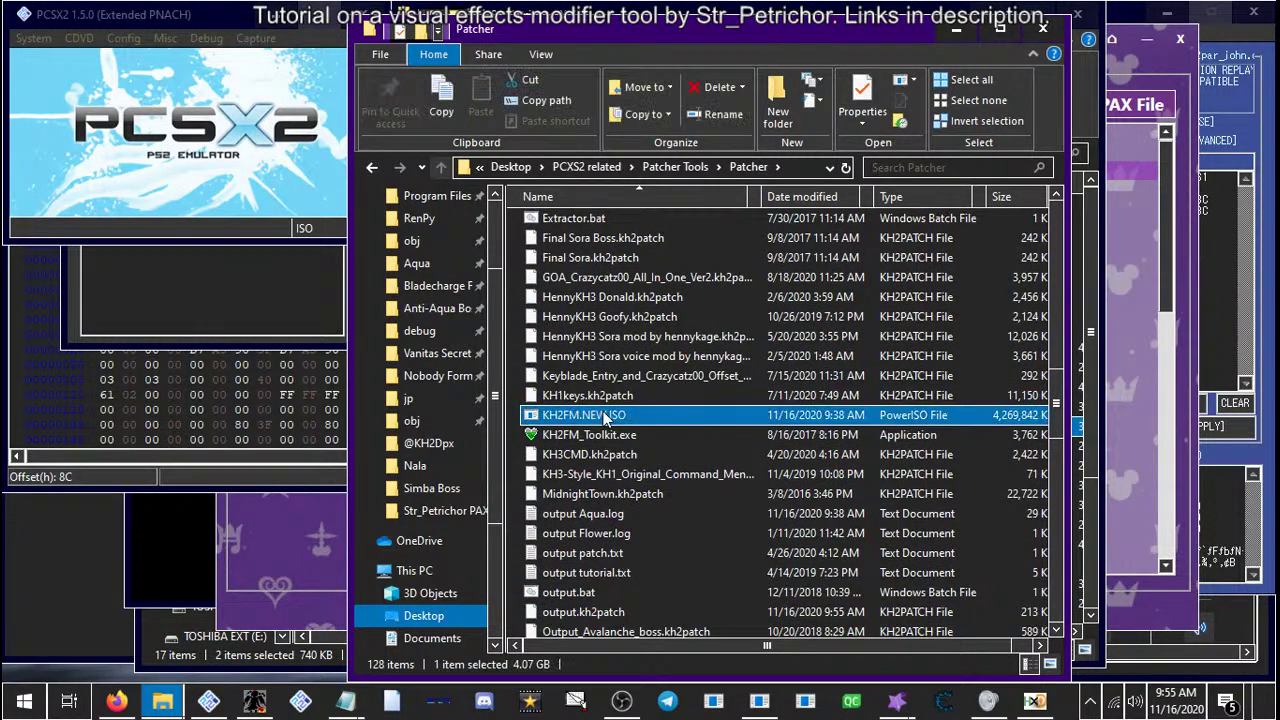
key(BackSpace)
key(BackSpace)
key(BackSpace)
key(BackSpace)
key(Return)
Run KH2FM_Toolkit.exe with output.kh2patch on KH2FM.ISO, and exit the toolkit once the image is rebuilt
drag(583, 611, 585, 440)
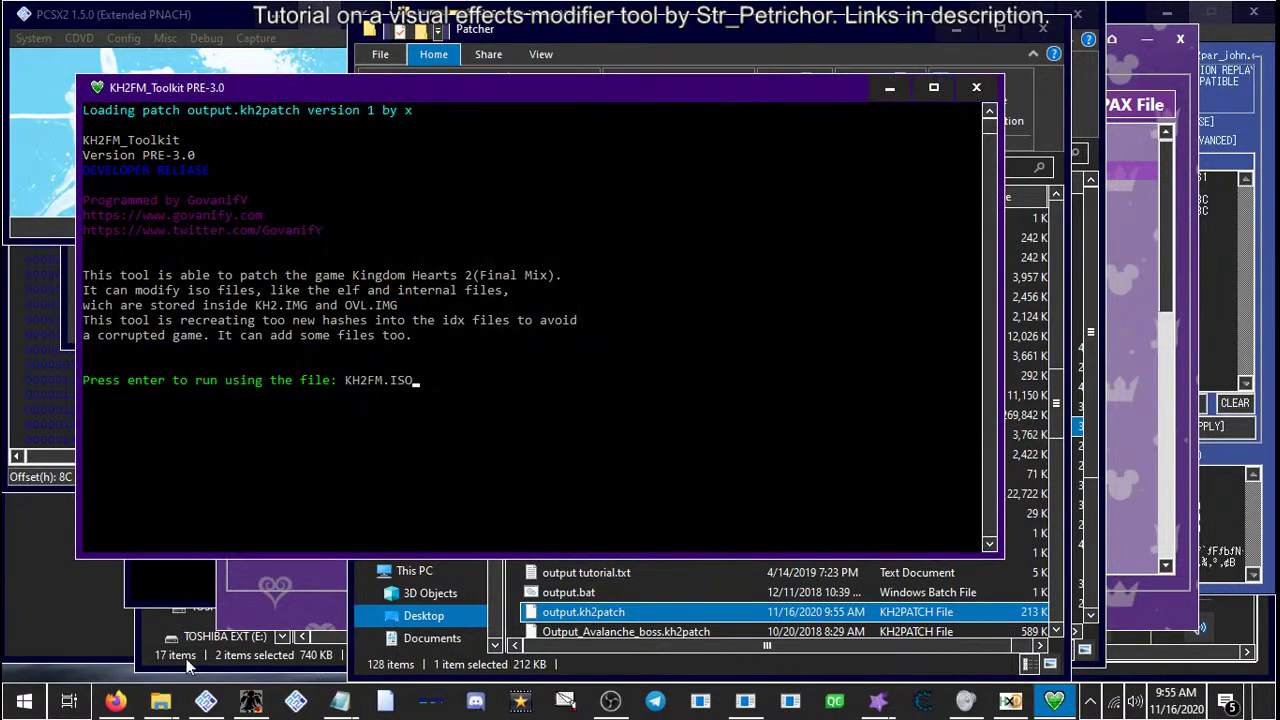
key(Return)
mouse_move(160, 700)
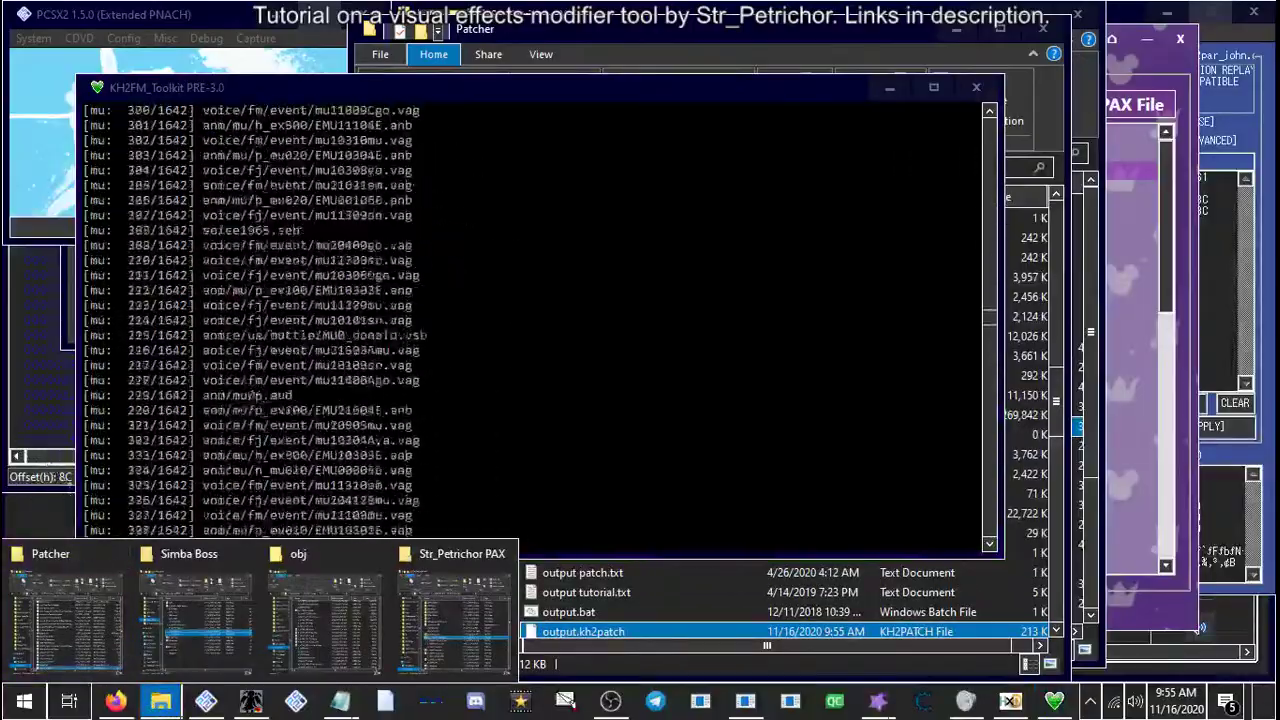
click(405, 91)
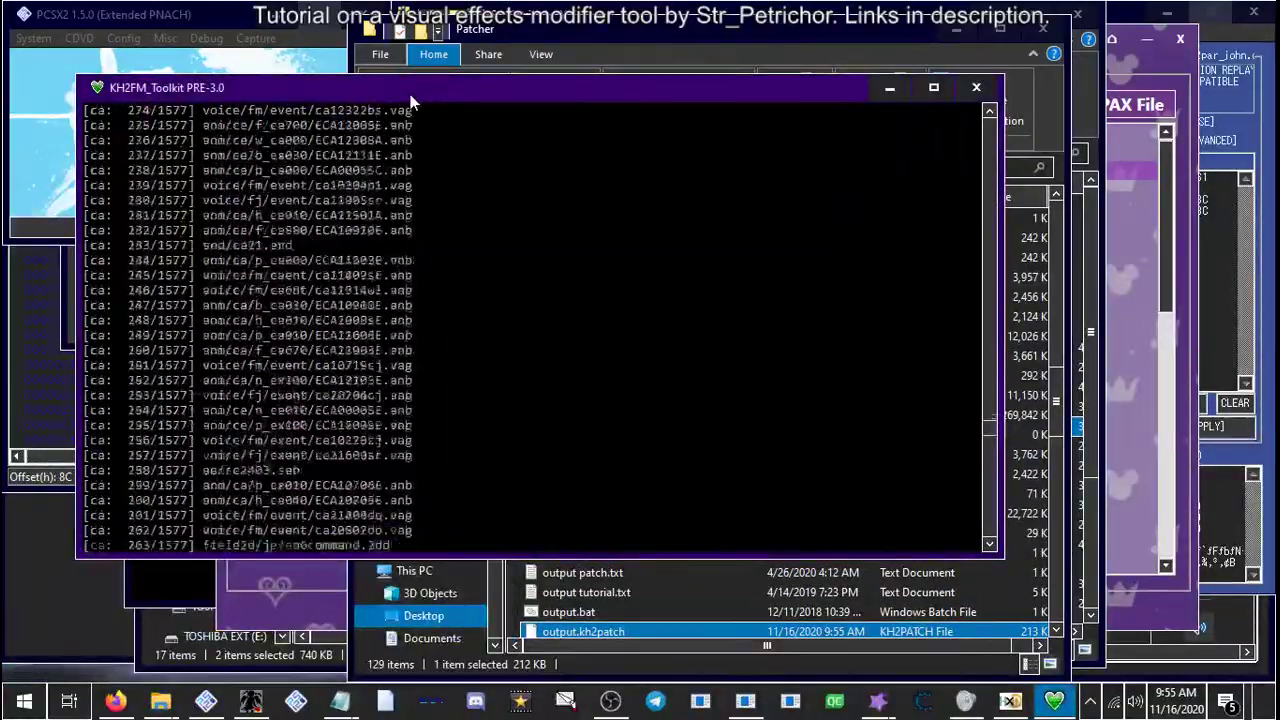
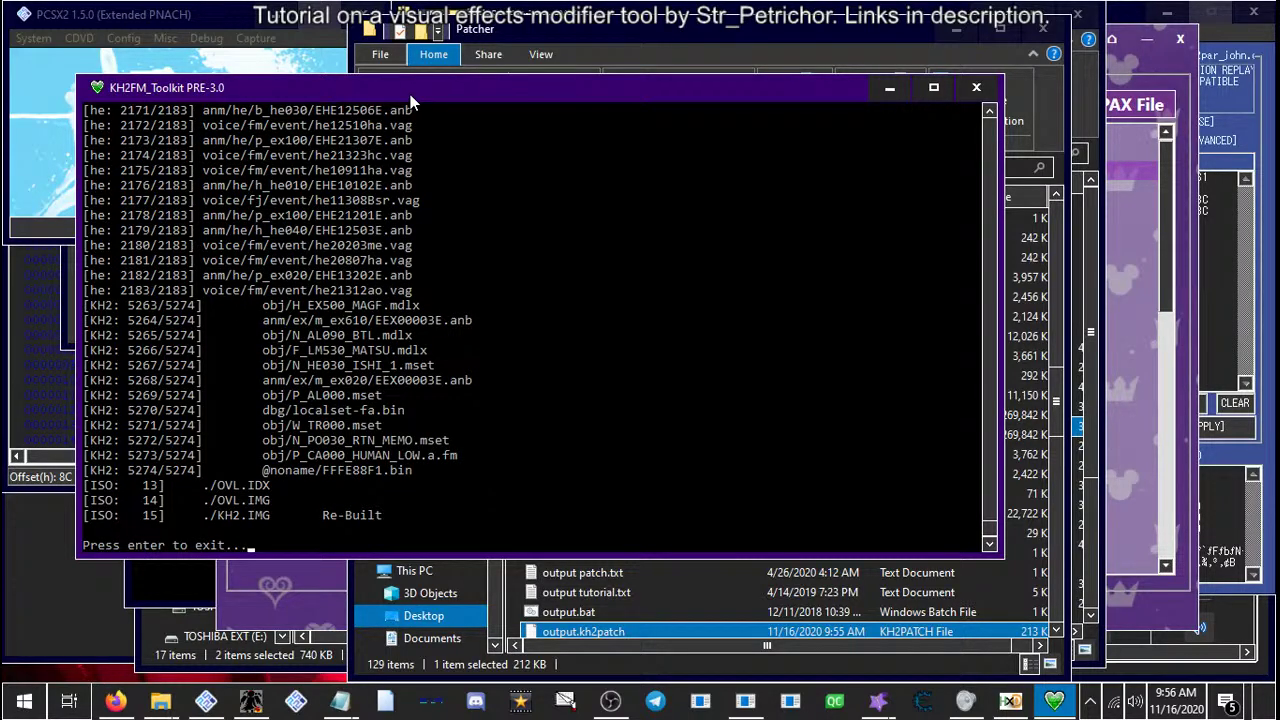
key(Return)
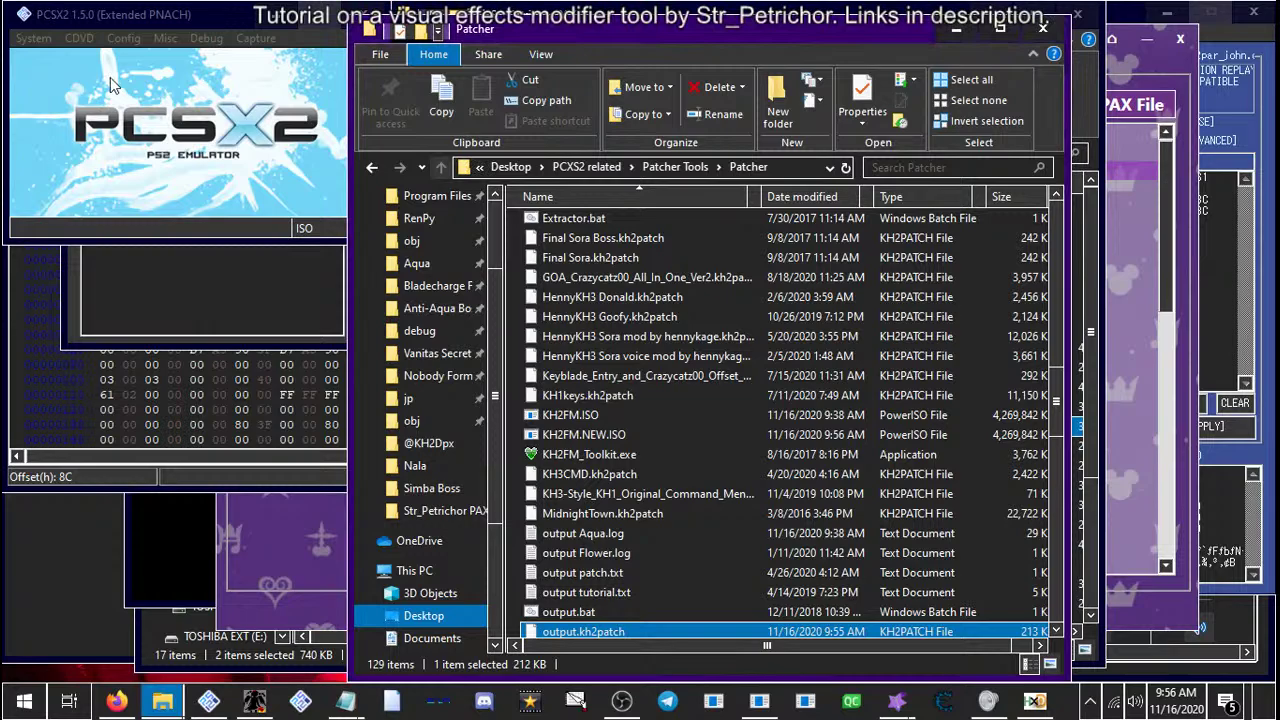
Switch to PCSX2, fast-boot KH2FM.NEW.ISO, and bring the cheat code window up beside the game
click(34, 40)
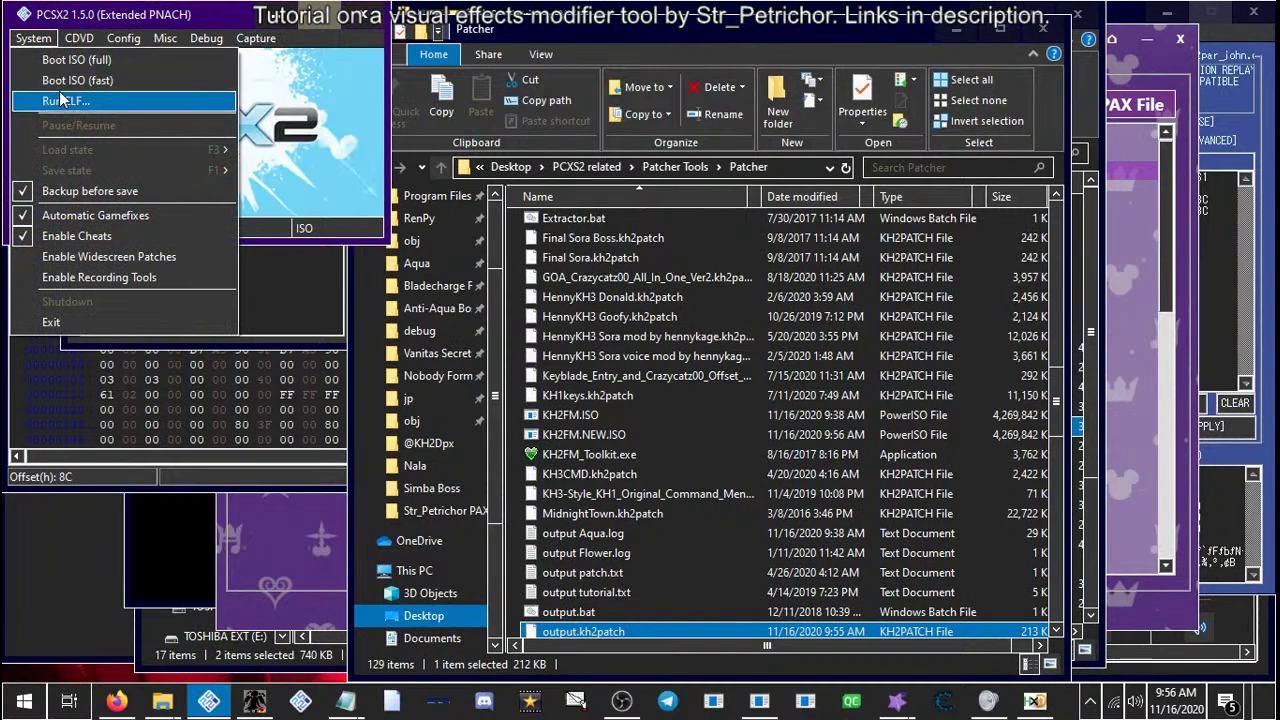
mouse_move(79, 38)
mouse_move(75, 67)
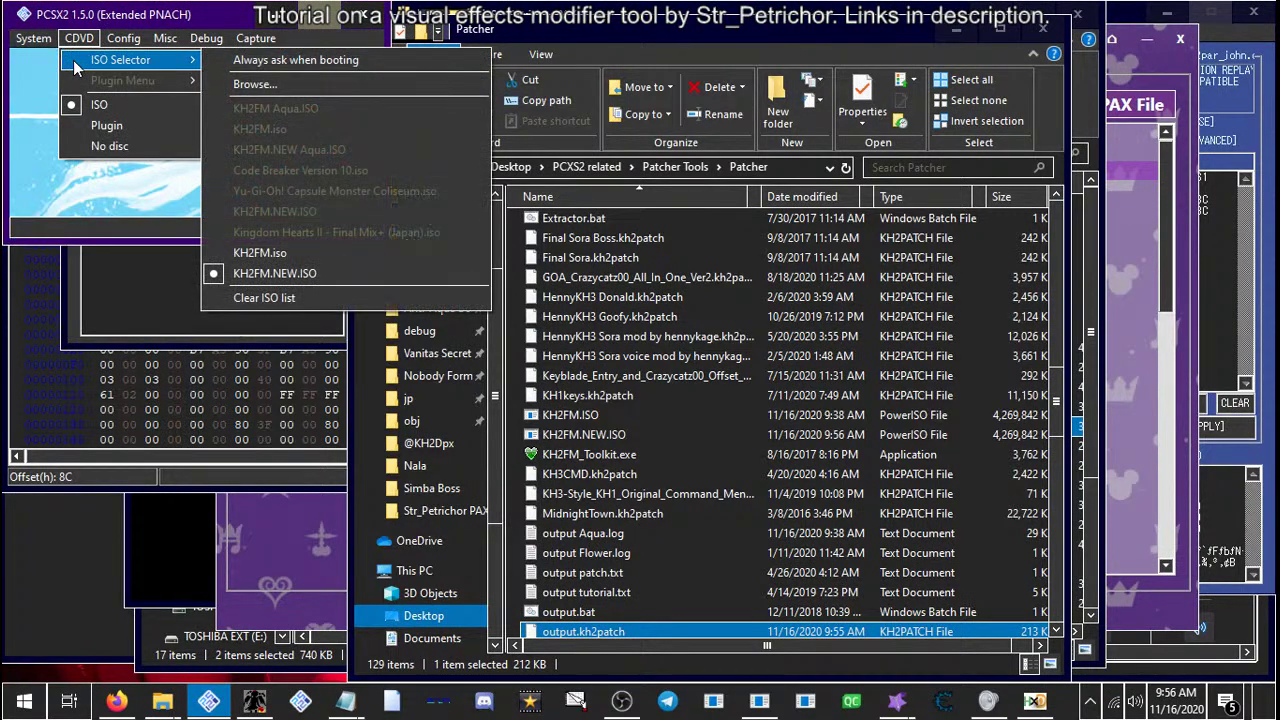
mouse_move(34, 38)
click(40, 82)
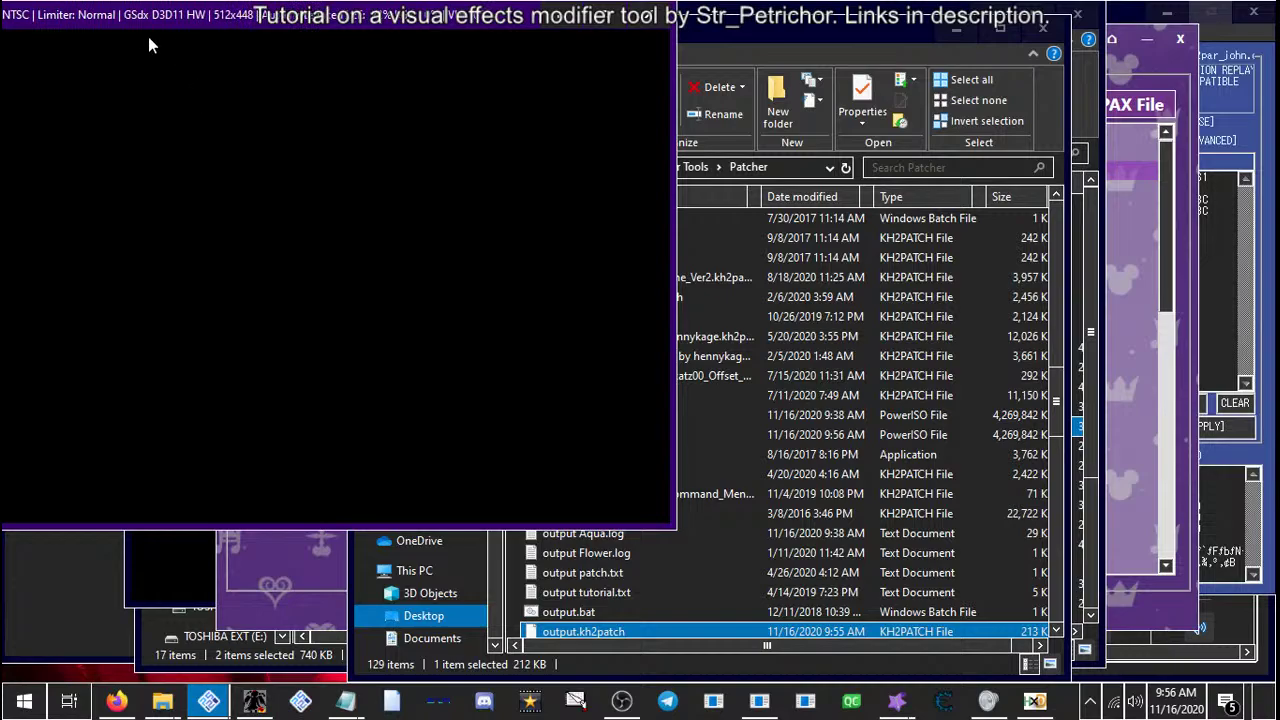
click(1218, 250)
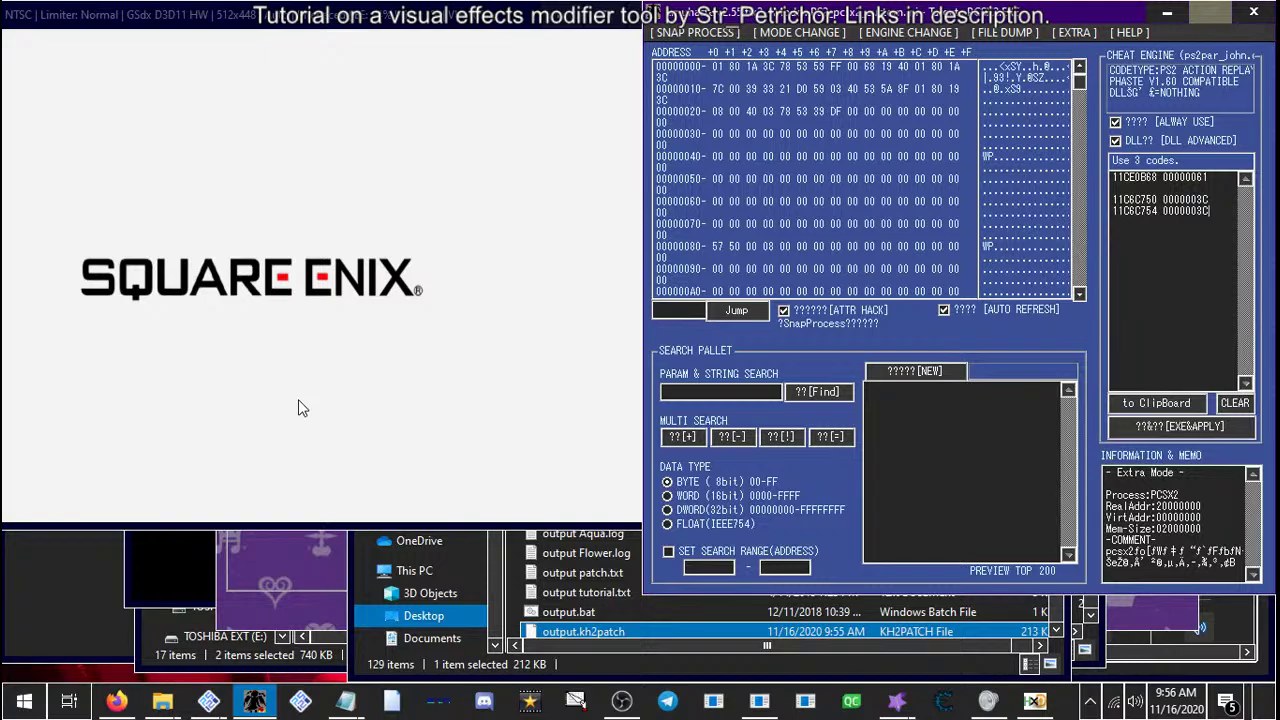
click(163, 299)
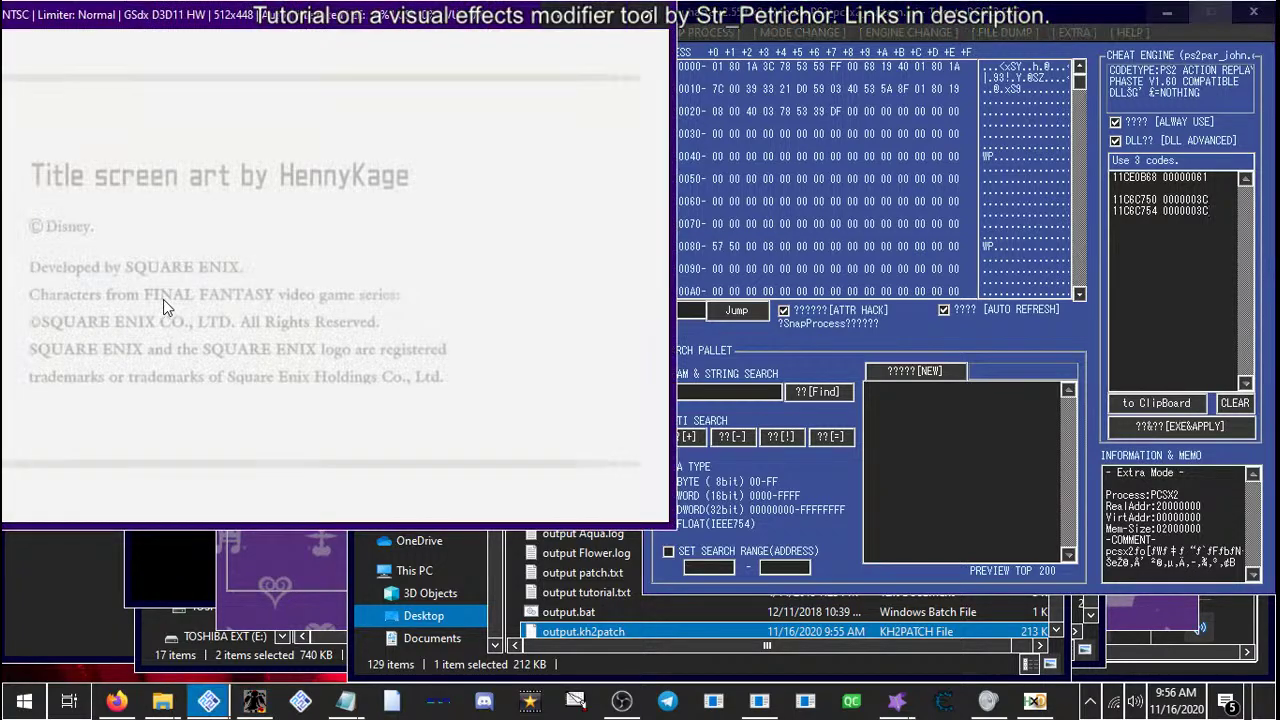
Load save file 05 (Radiant Garden, Postern) with the game window maximized, and restore the window size
double_click(358, 33)
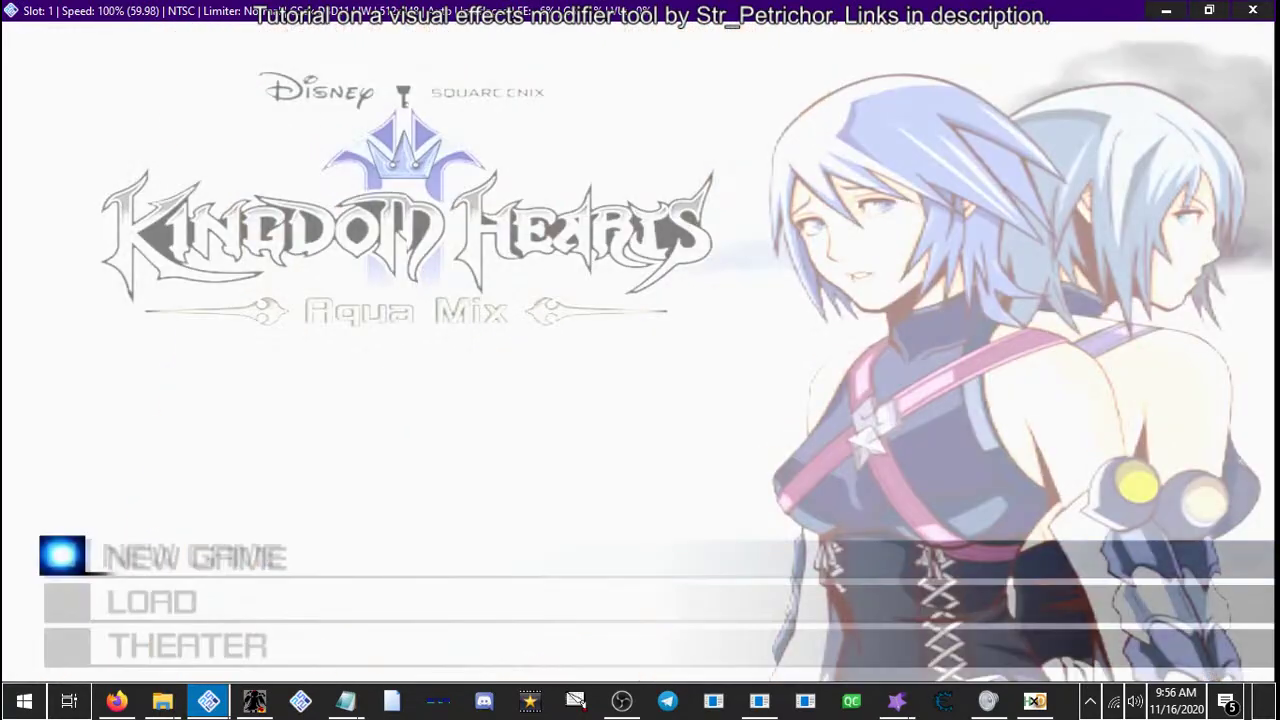
key(Return)
key(Down)
key(Return)
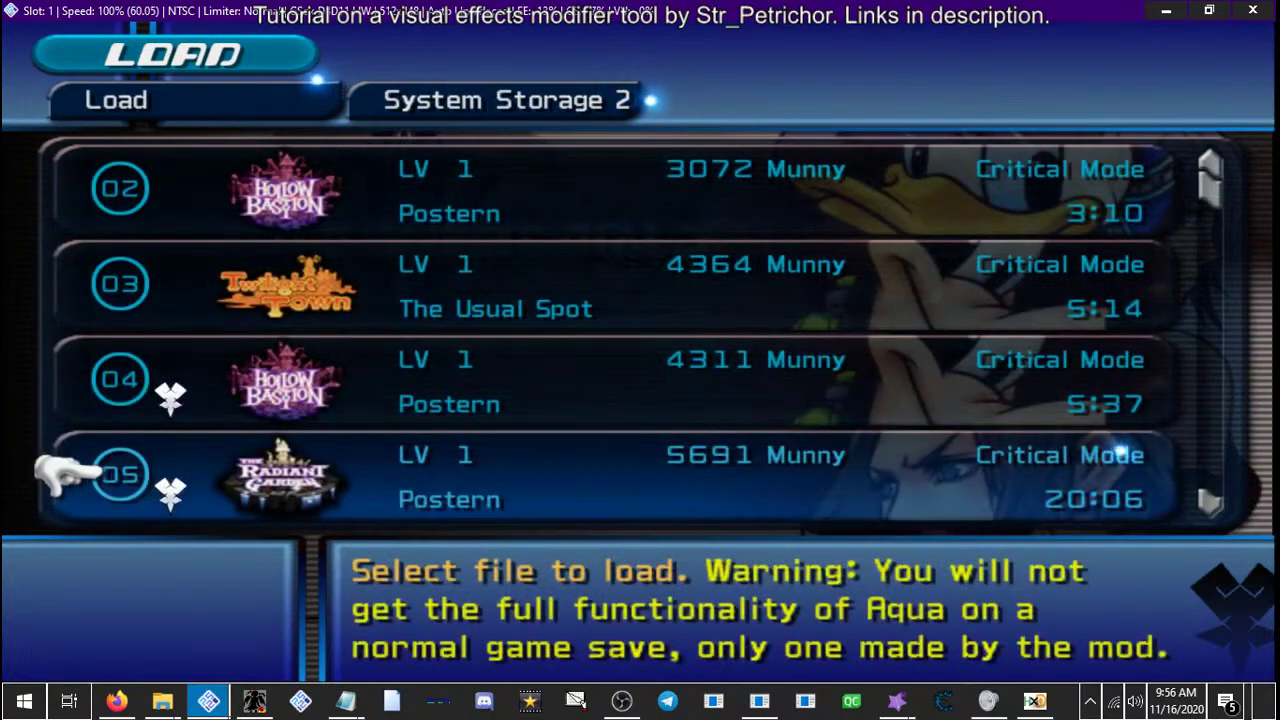
key(Return)
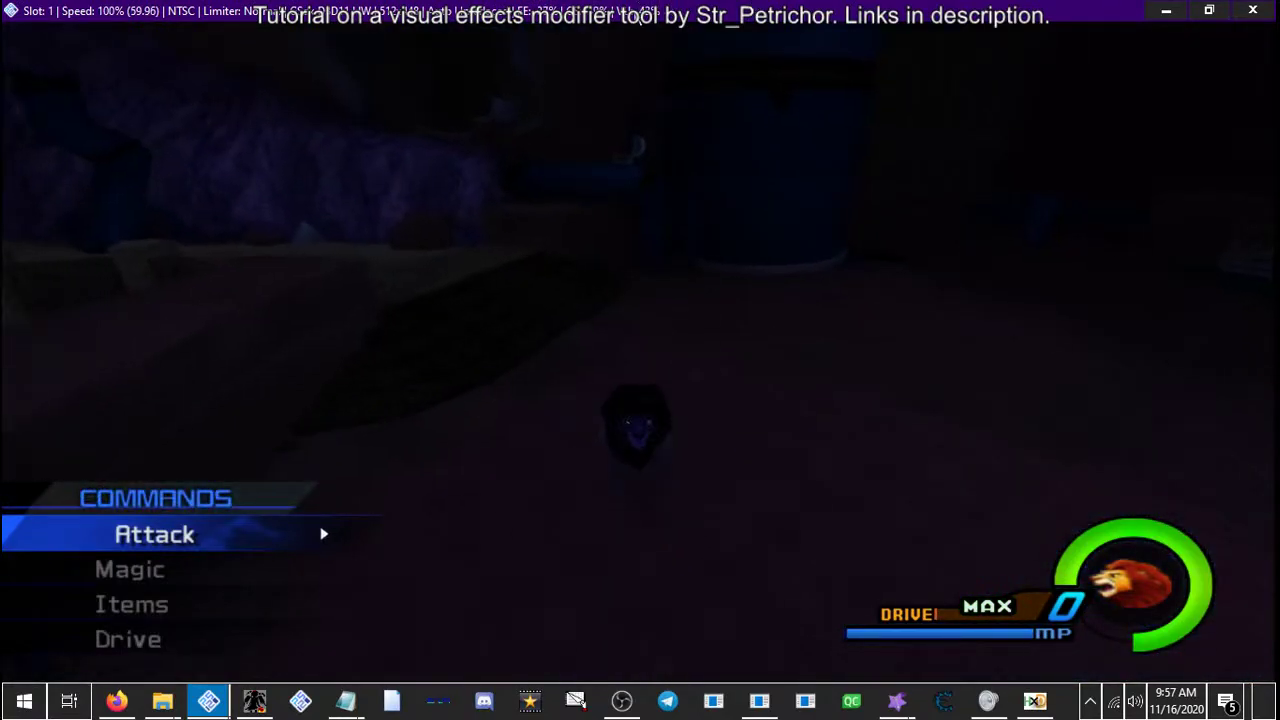
double_click(624, 20)
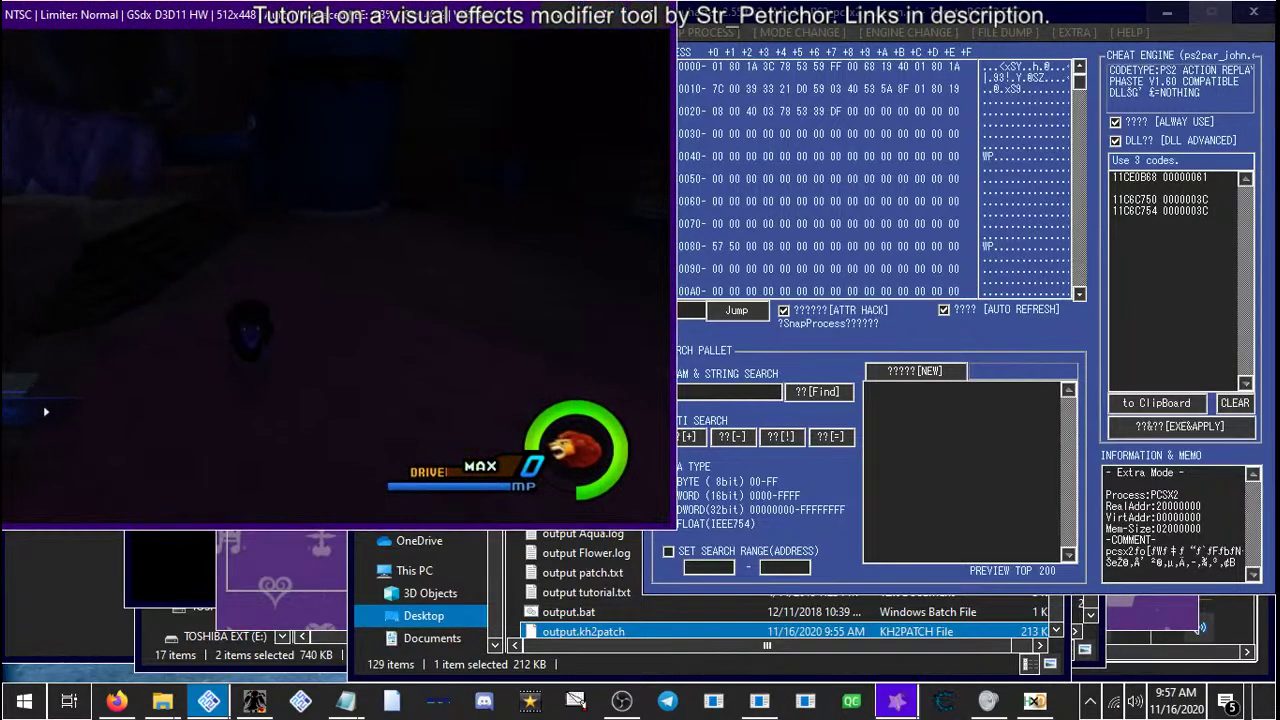
Relaunch the str_KingdomKey tool, accept its disclaimer, and open the Effect Toolkit editor past its warning
mouse_move(896, 700)
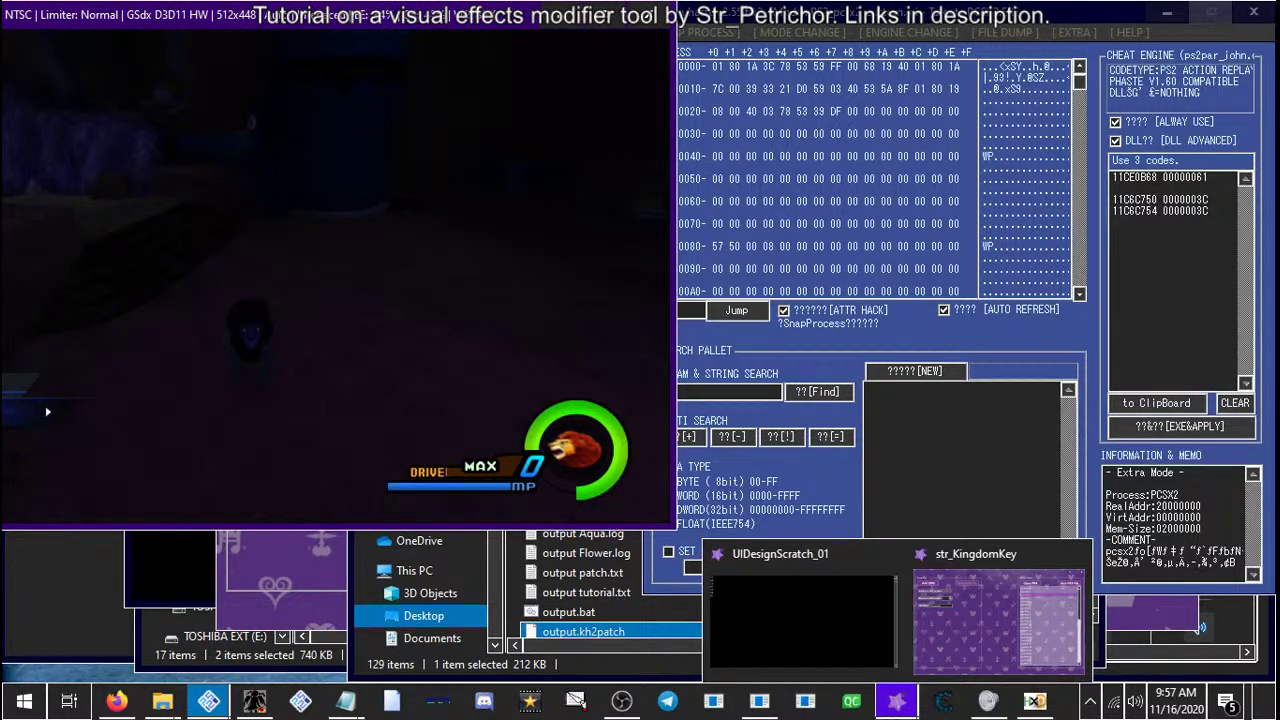
right_click(887, 697)
click(882, 658)
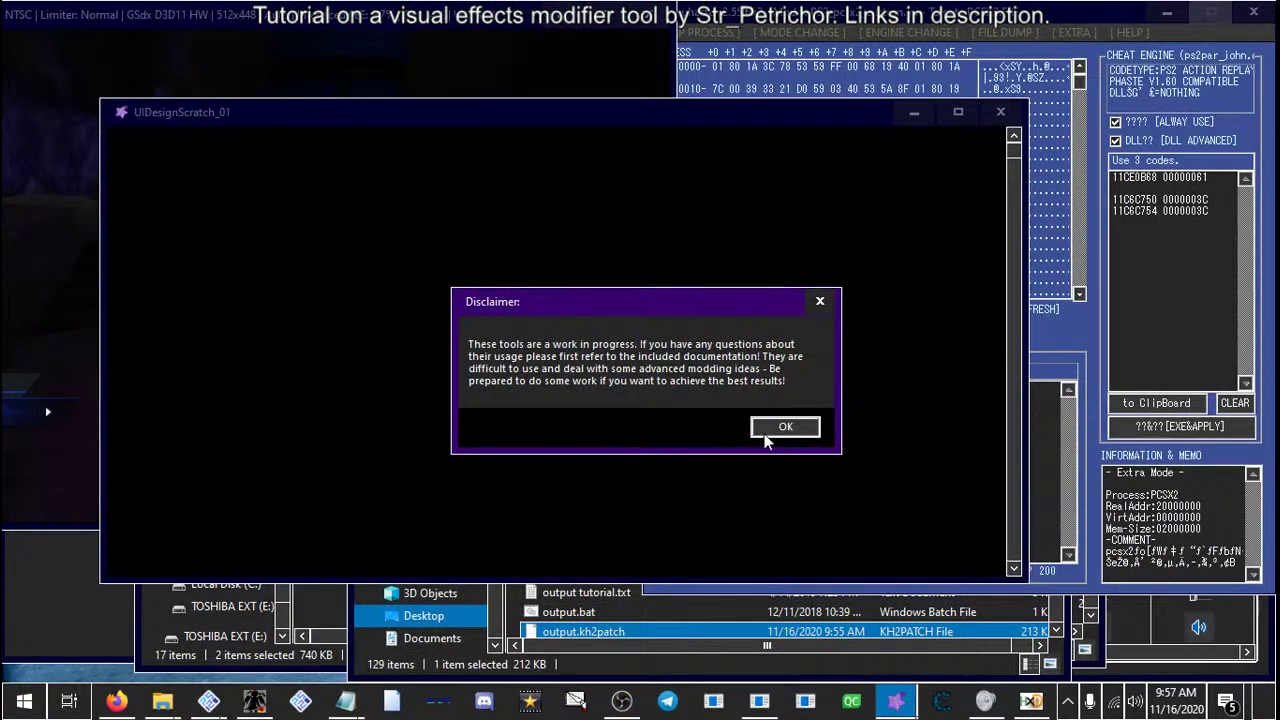
click(768, 436)
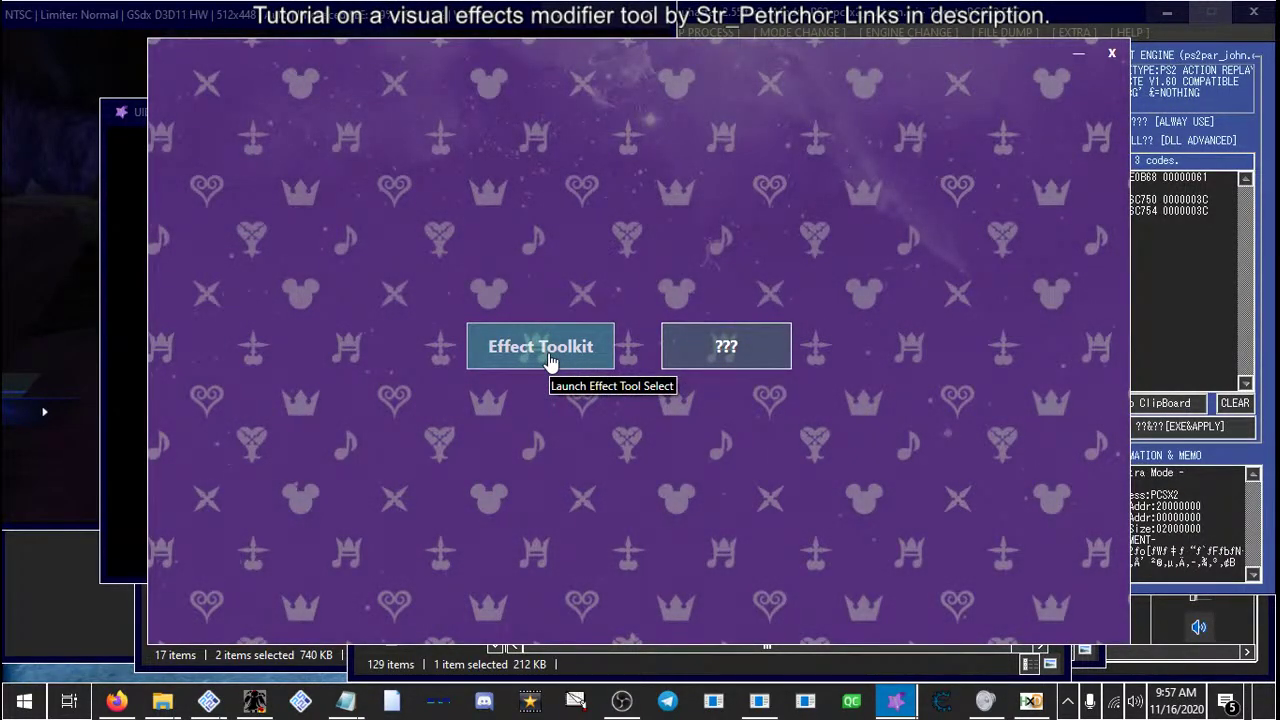
click(550, 362)
click(329, 258)
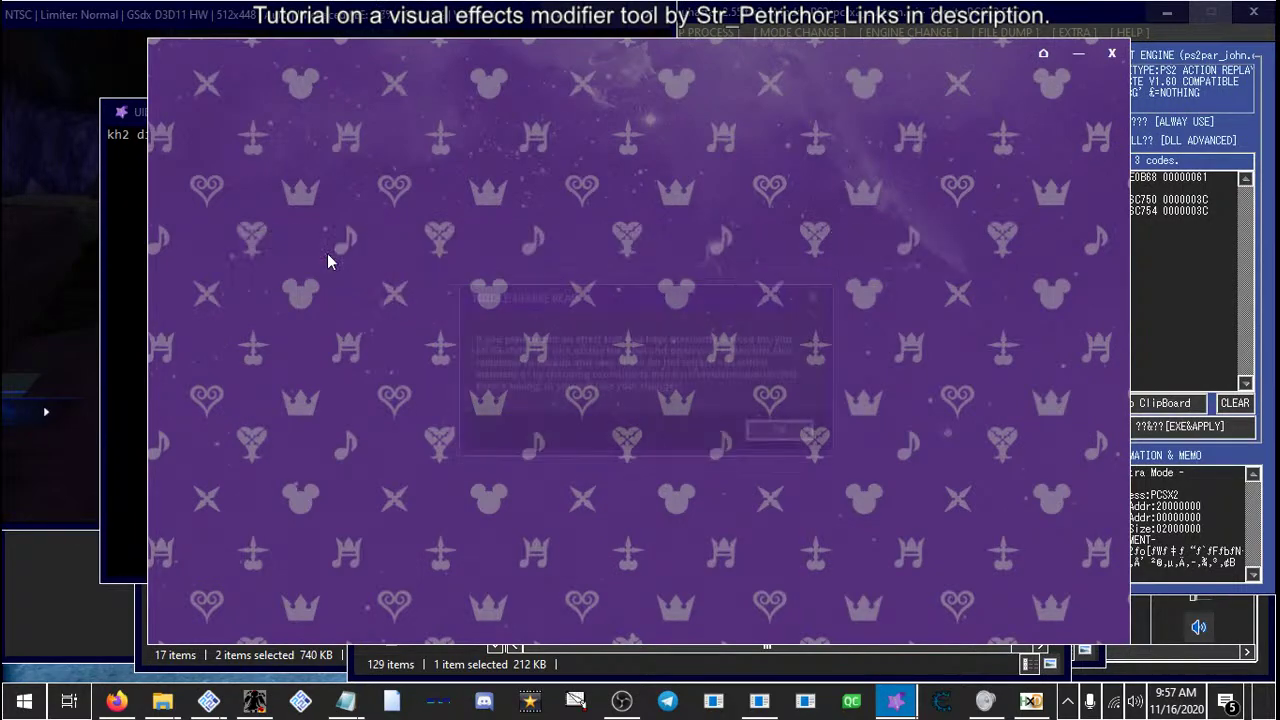
click(788, 437)
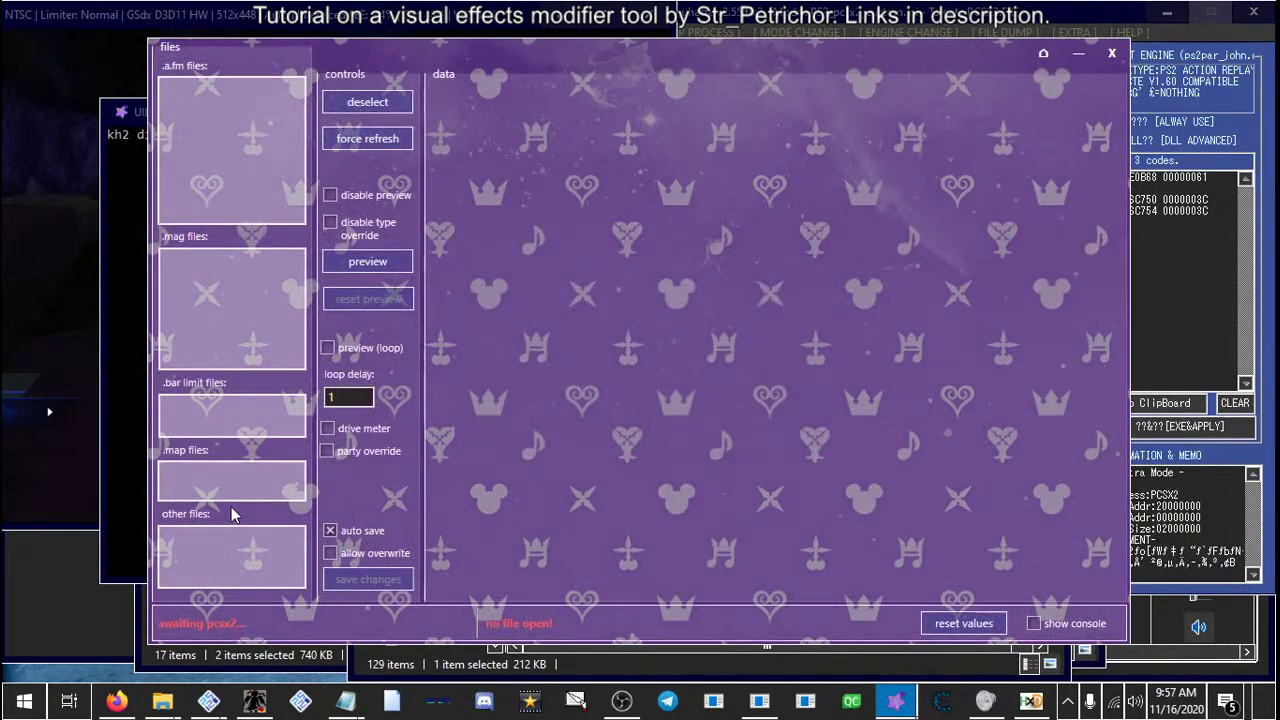
Enable party override and disable type override, and load P_LK000.a.fm from the running game
click(327, 451)
click(330, 222)
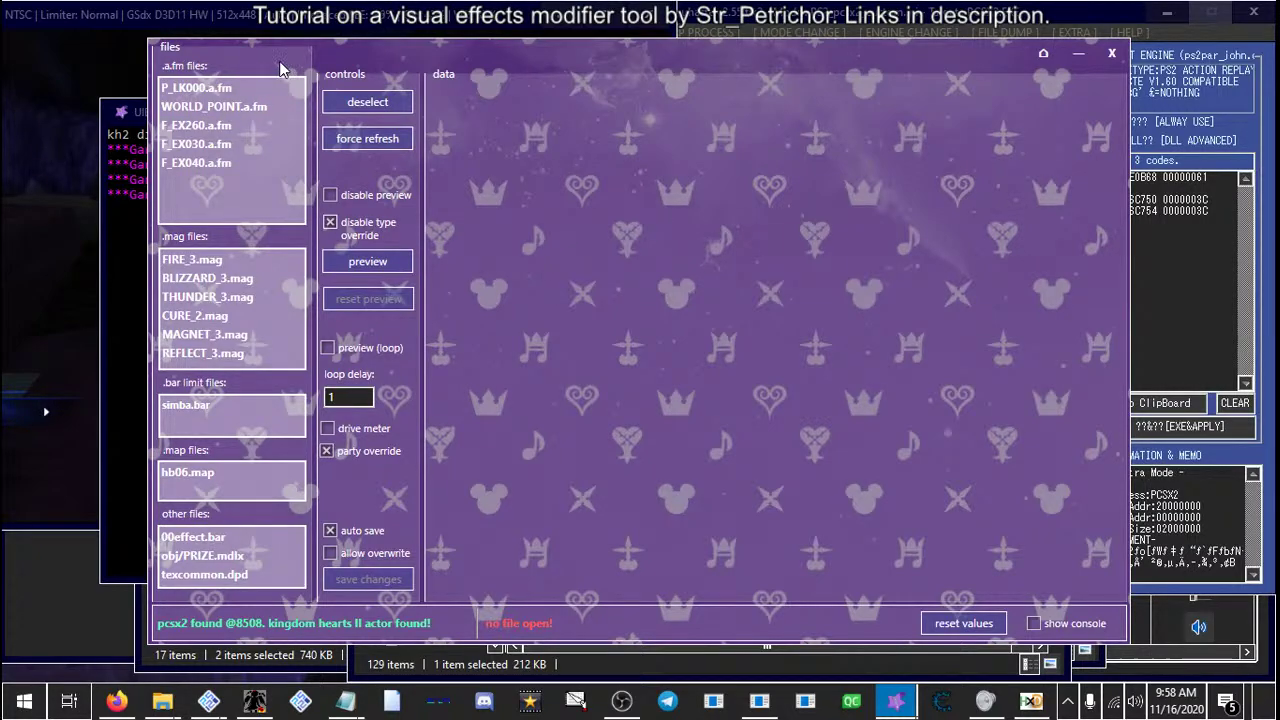
click(242, 87)
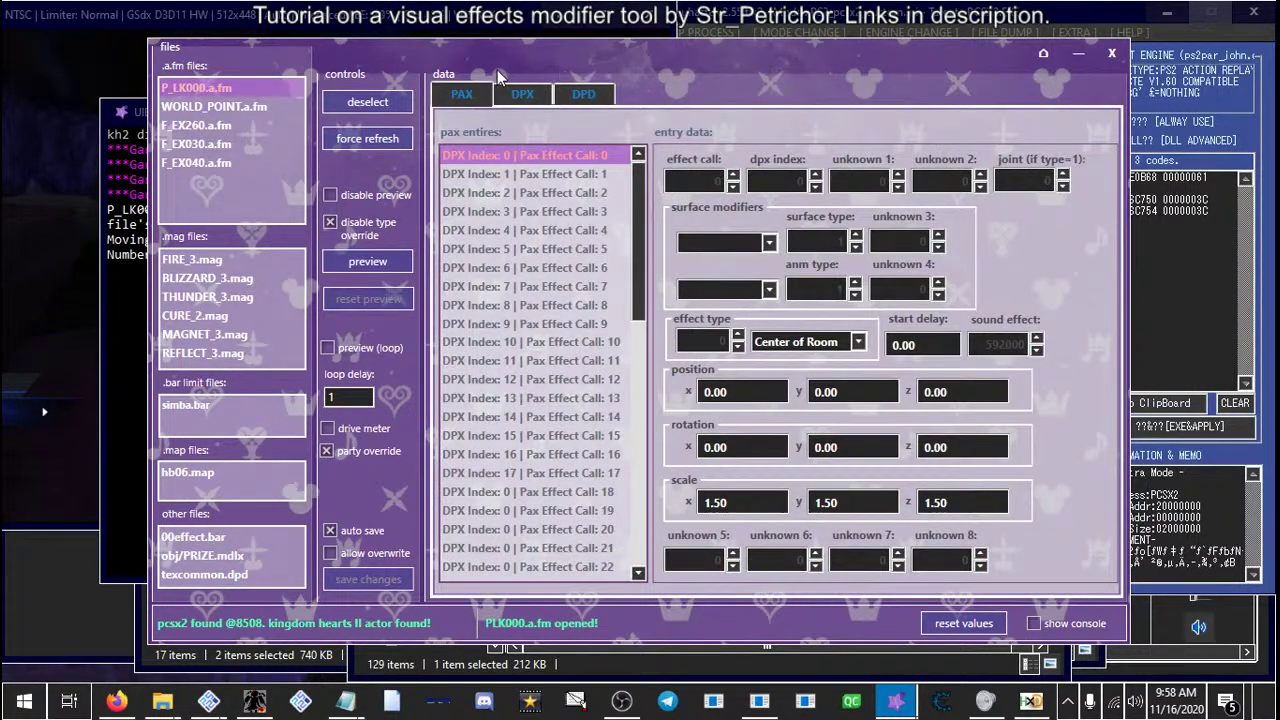
Move the toolkit window aside to reveal the game character, and preview Pax Effect Call 1
drag(565, 68, 872, 32)
click(68, 184)
click(811, 136)
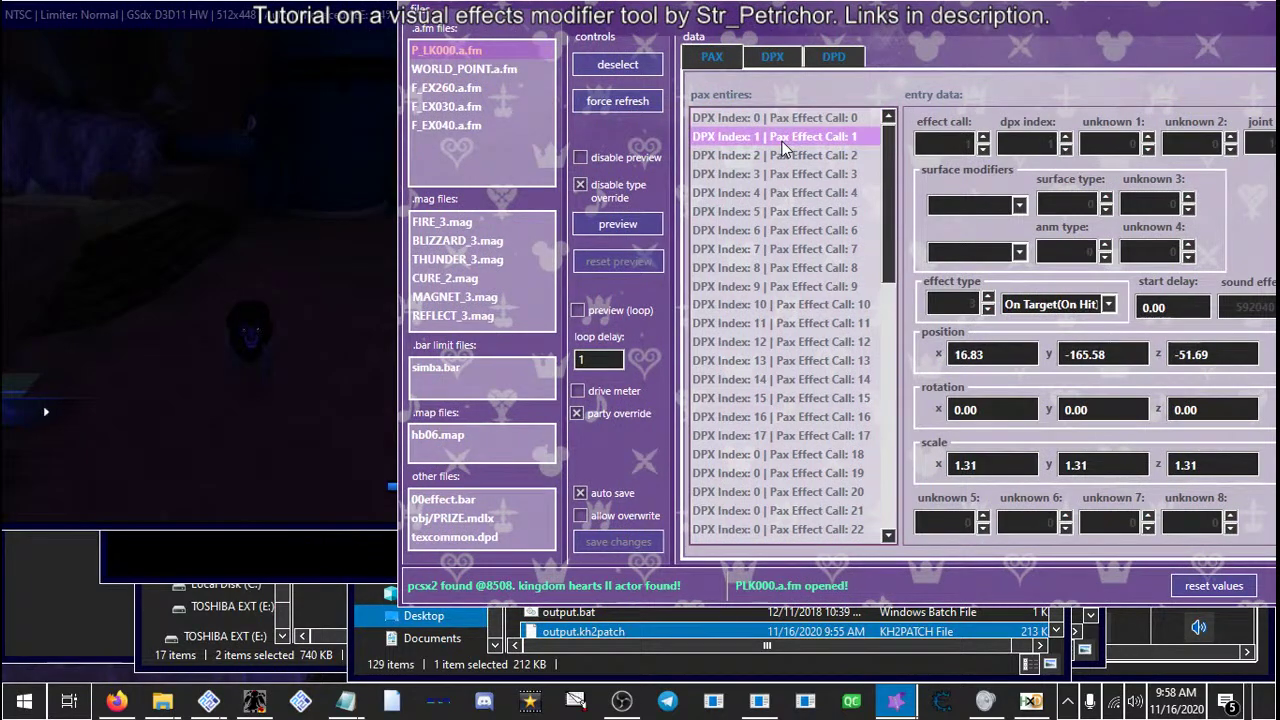
click(622, 222)
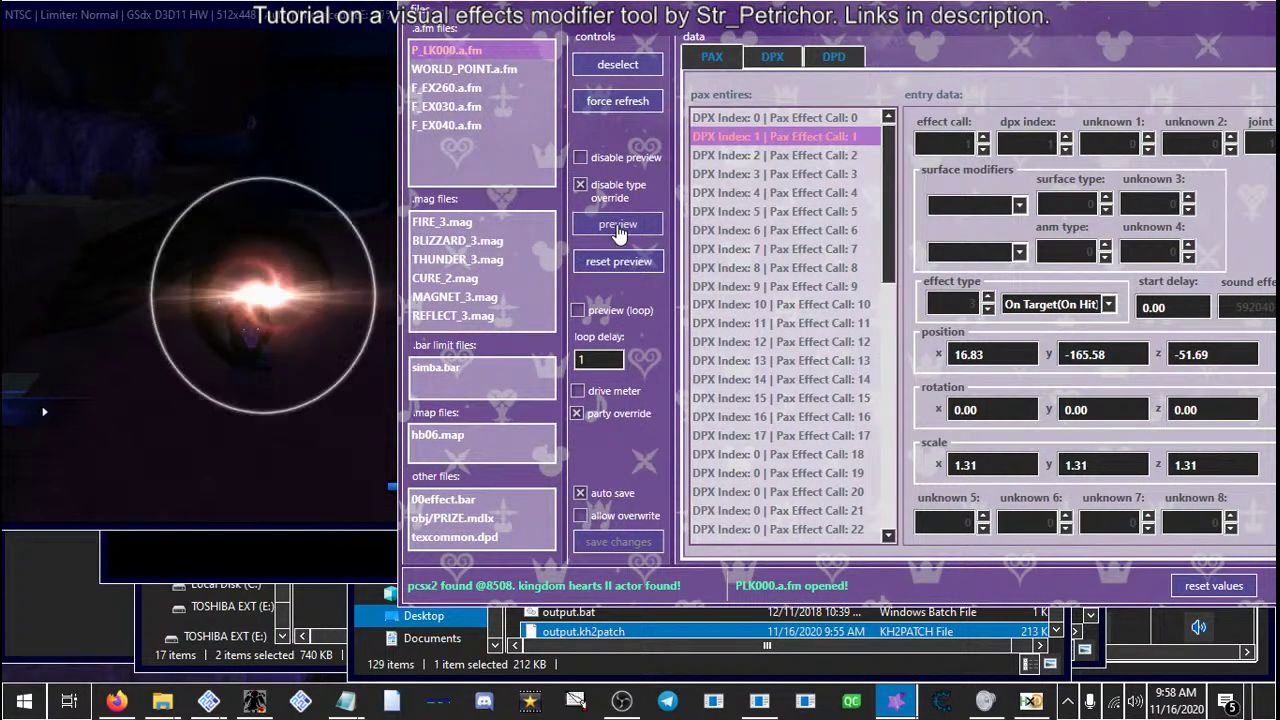
Preview Pax Effect Call 2 on the game character
click(745, 118)
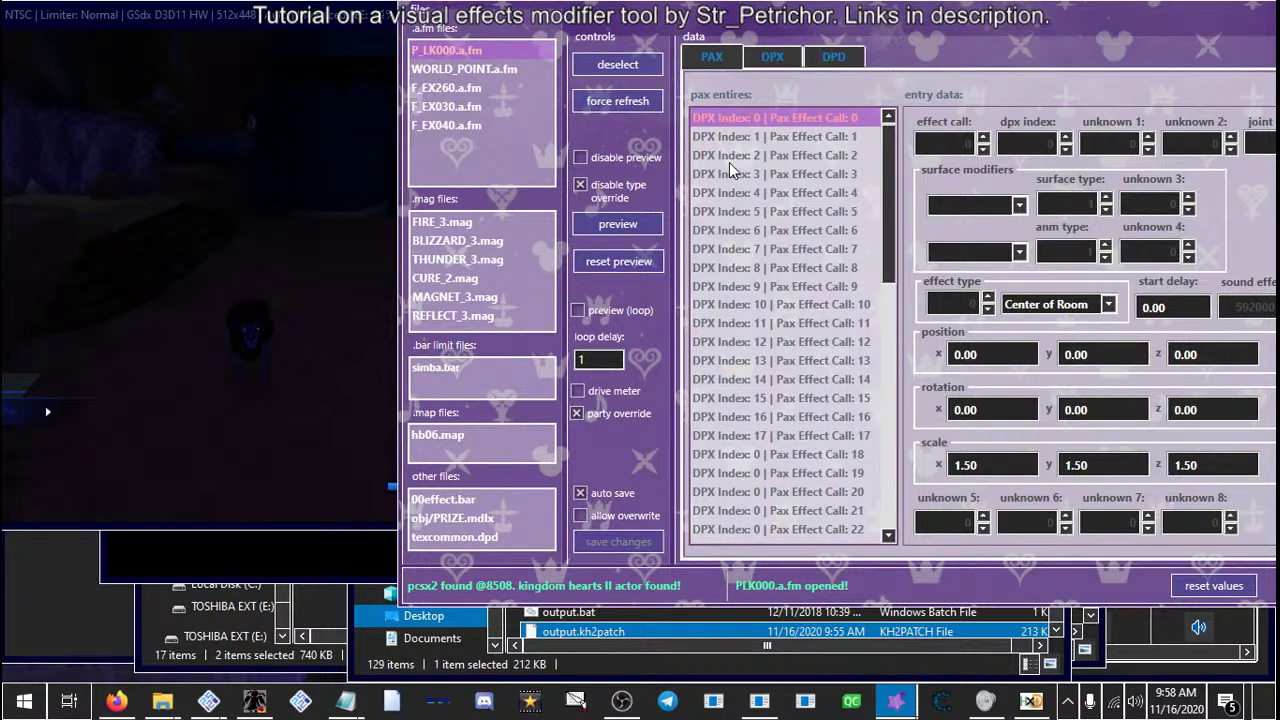
key(ctrl+Tab)
double_click(719, 155)
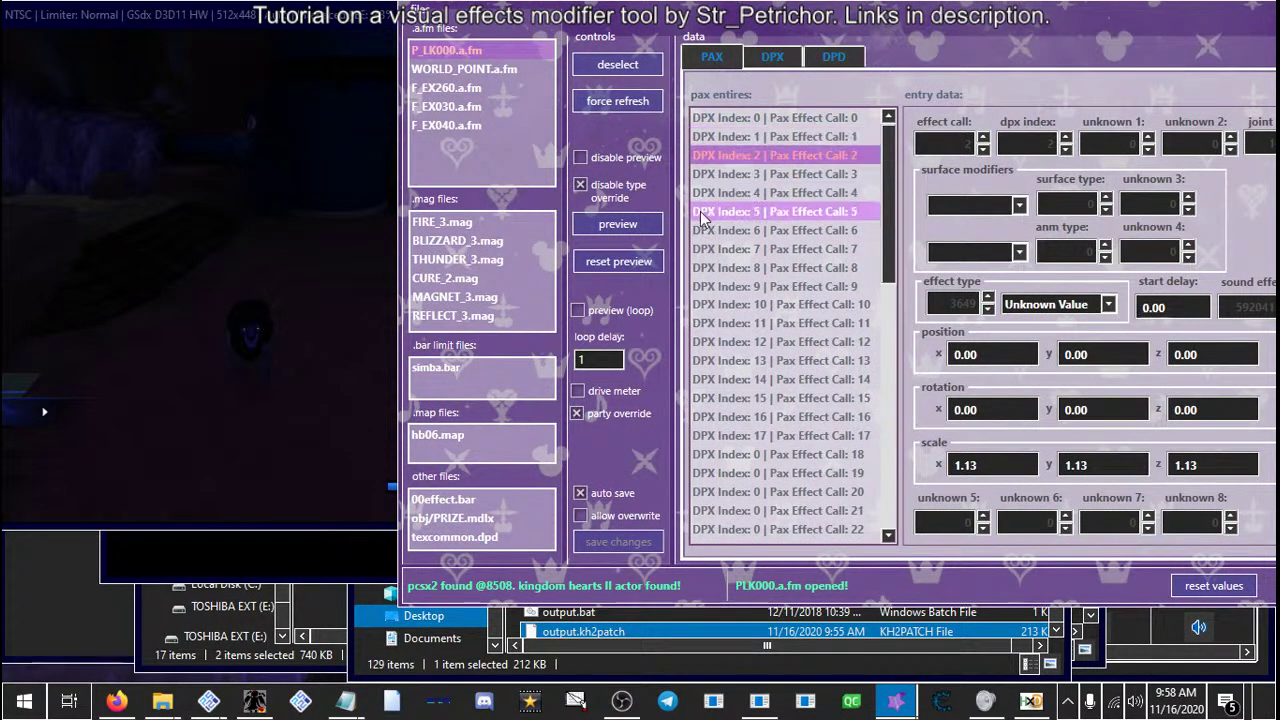
click(660, 224)
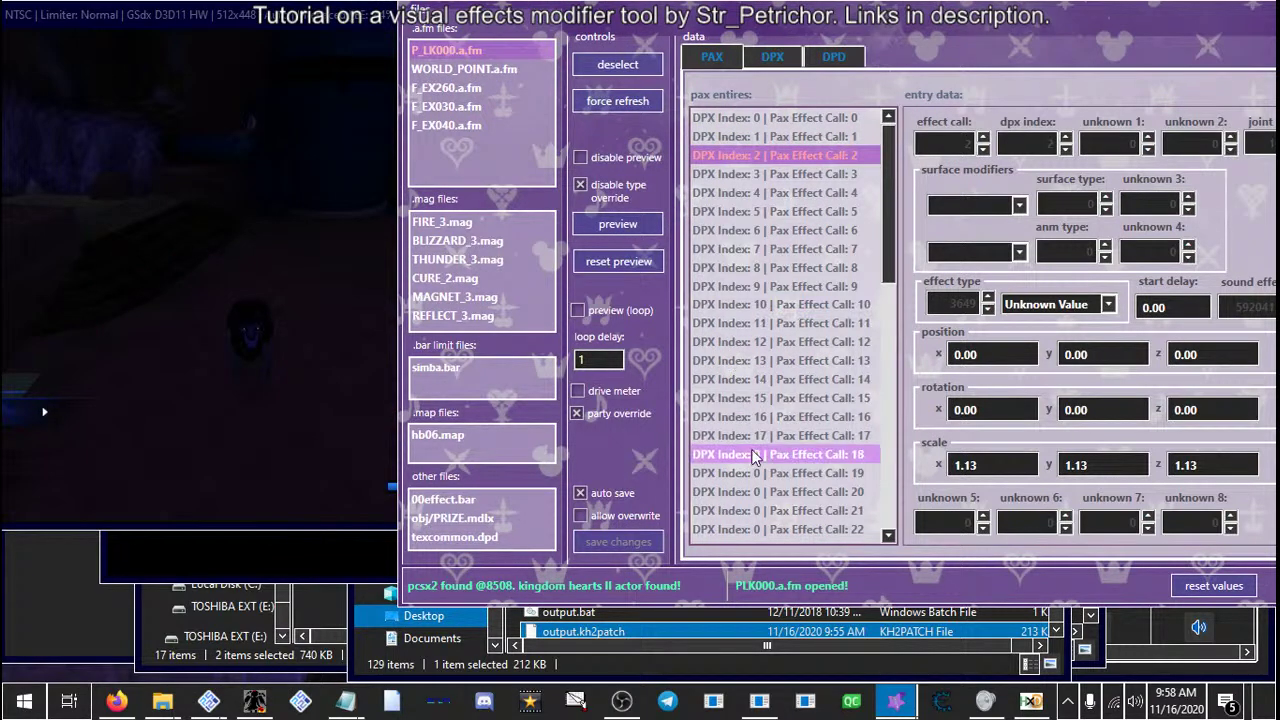
Check the pax entries for Effect Calls 17 and 23, and preview Effect Call 21 in the game
click(742, 402)
scroll(735, 445, down, 2)
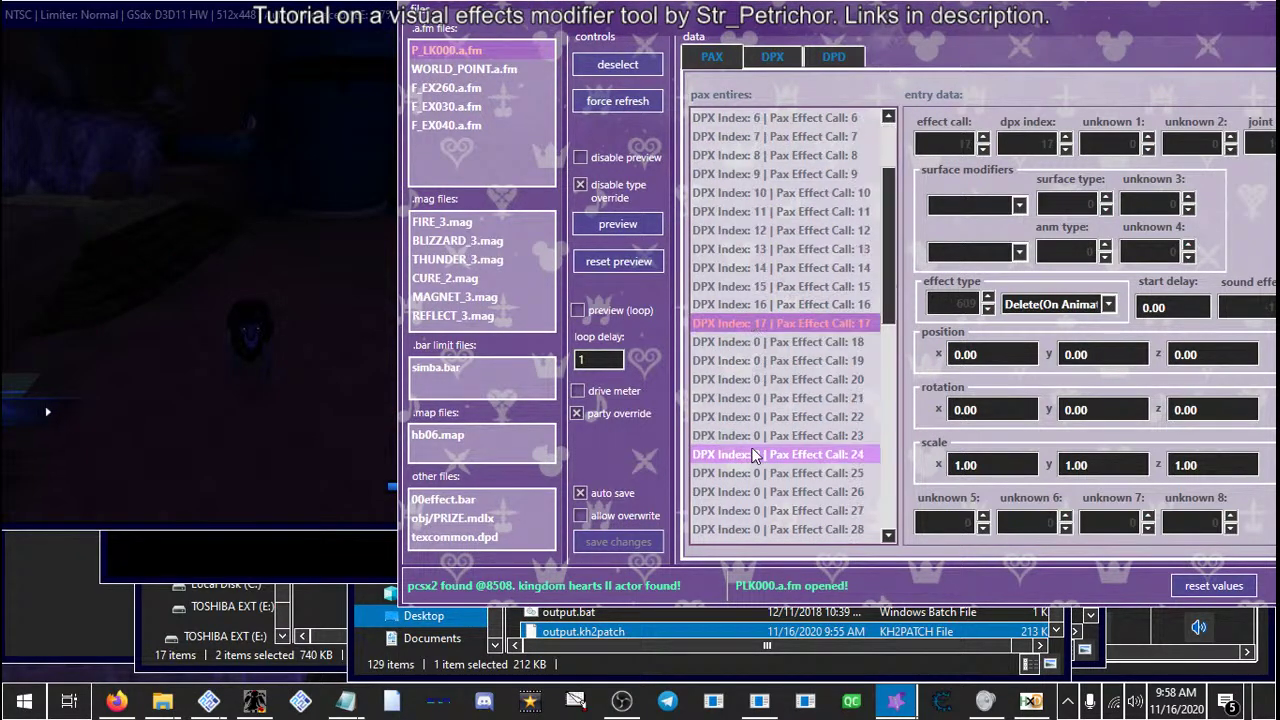
click(752, 436)
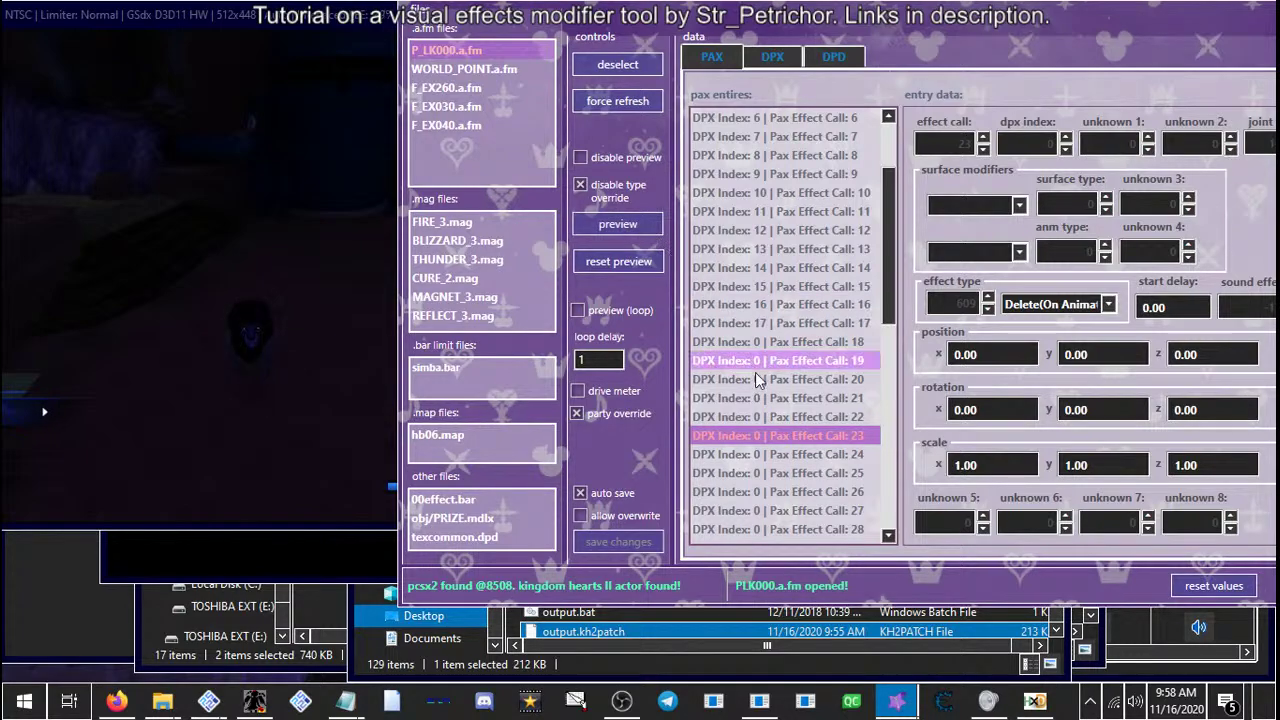
click(758, 396)
click(651, 228)
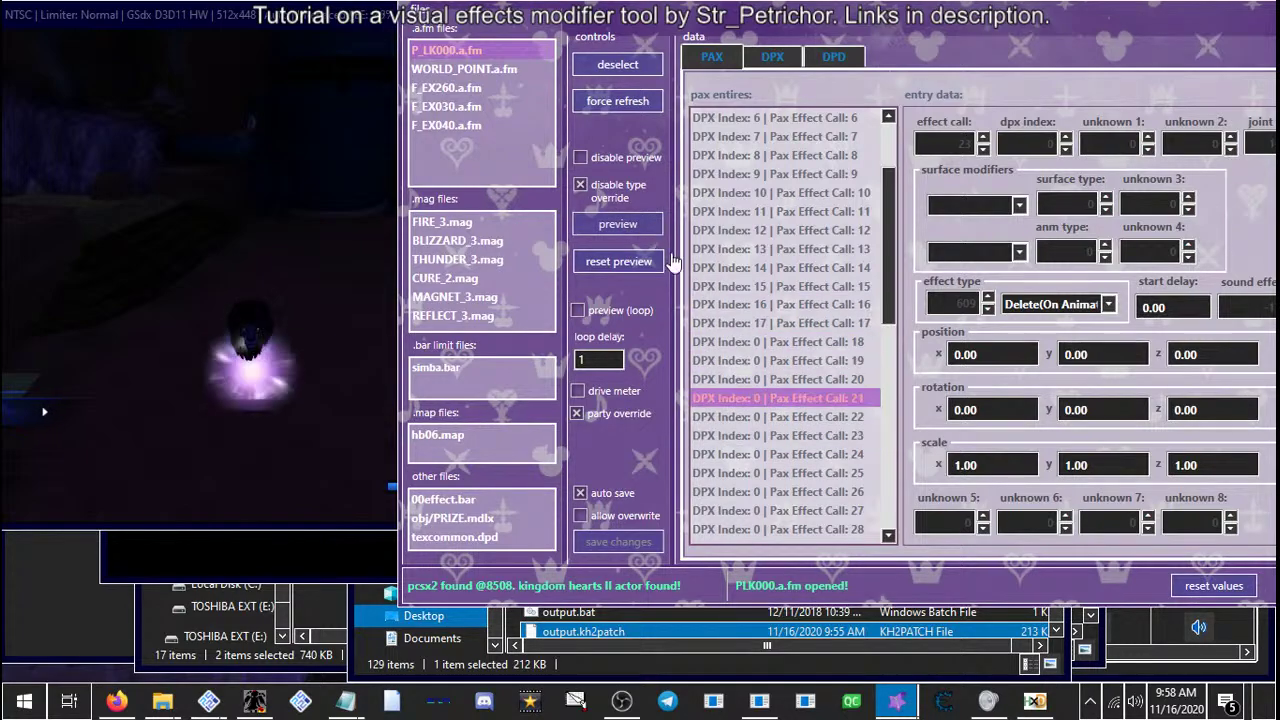
click(754, 362)
click(759, 700)
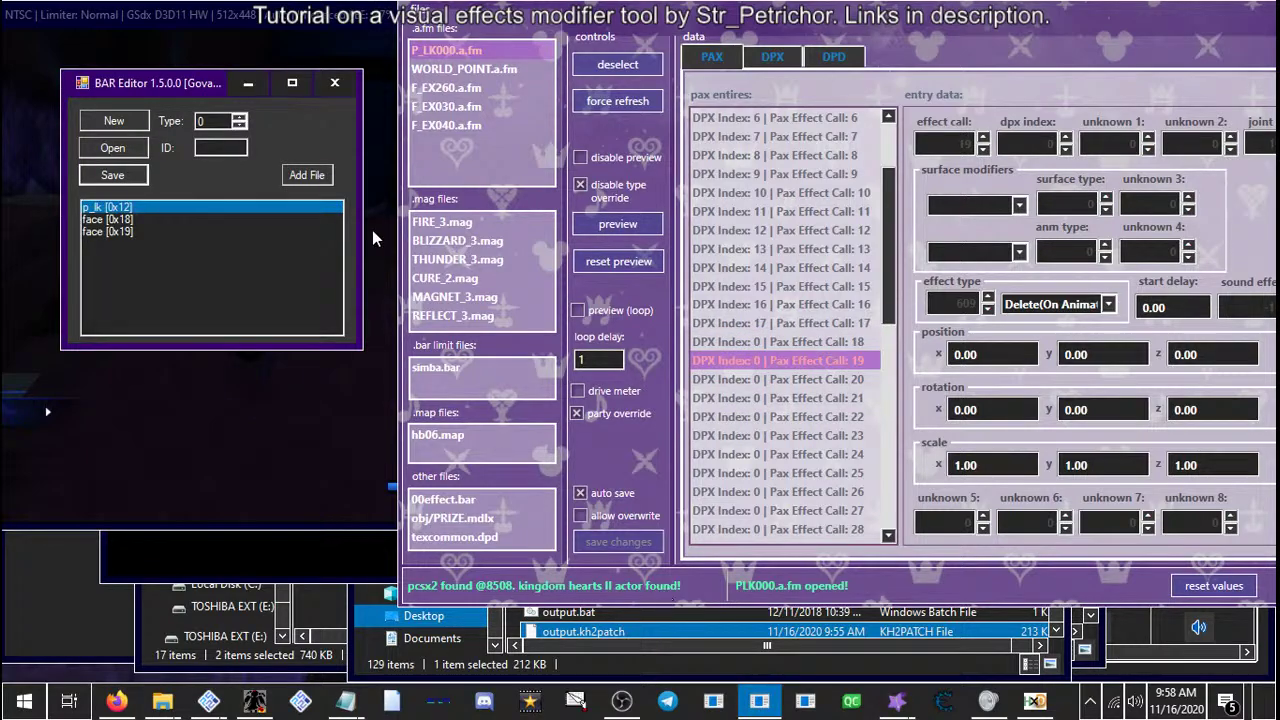
click(111, 175)
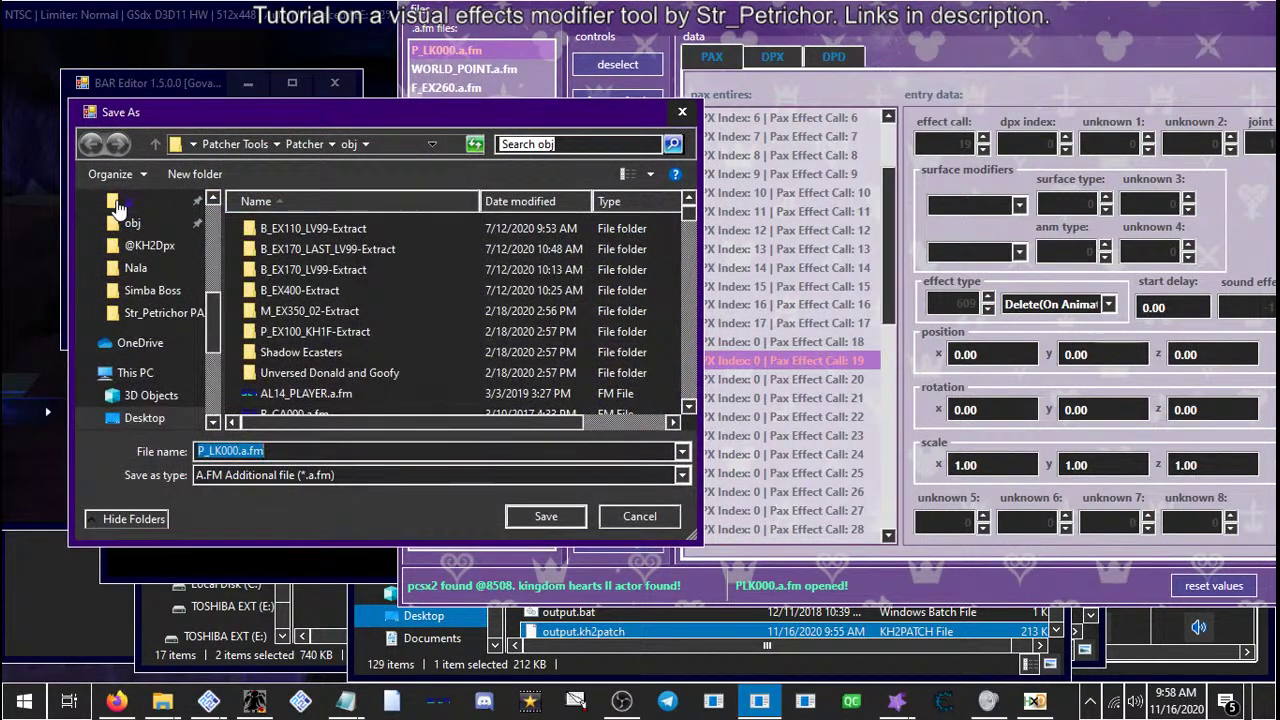
click(616, 516)
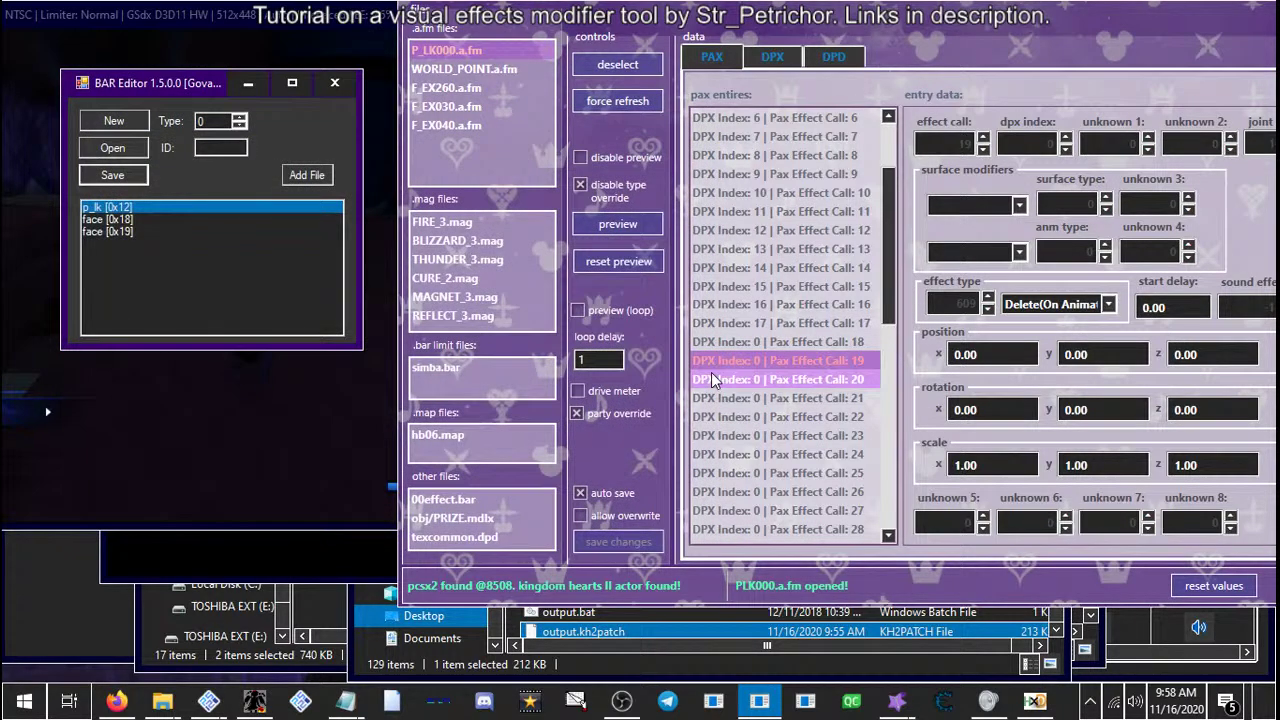
Preview Pax Effect Calls 23 and 29 on the game character
click(706, 416)
click(705, 436)
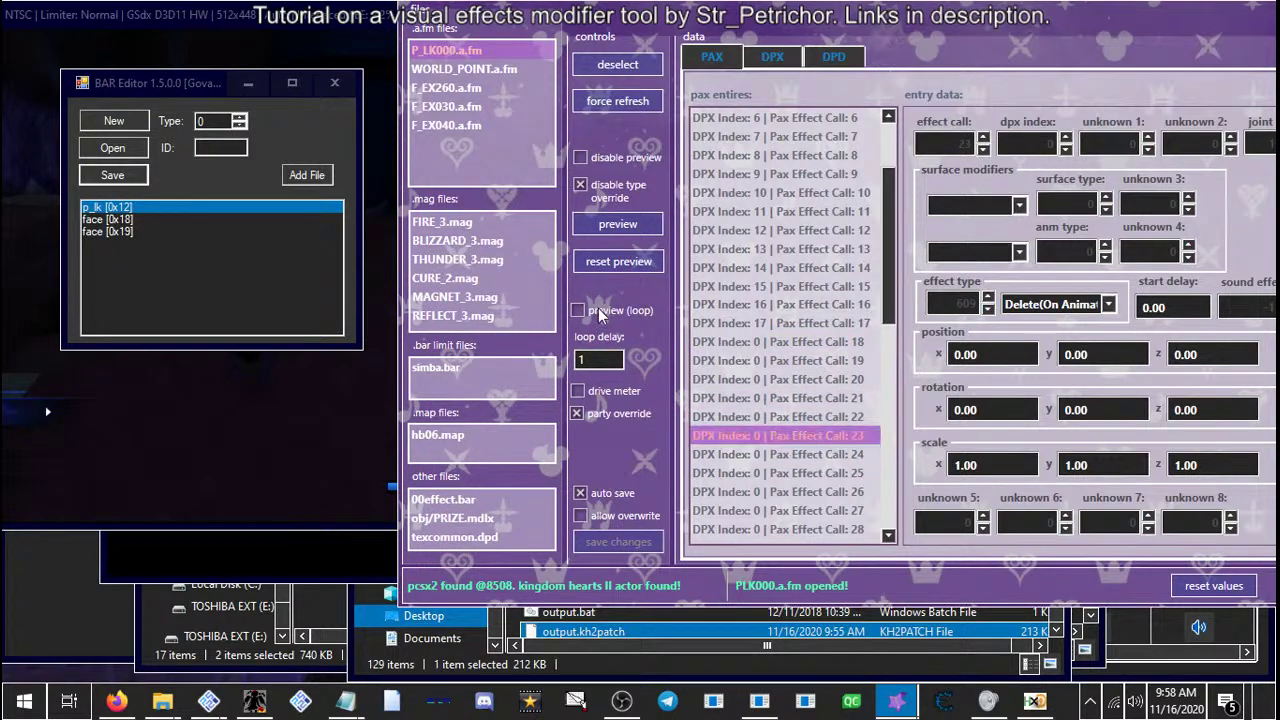
click(641, 236)
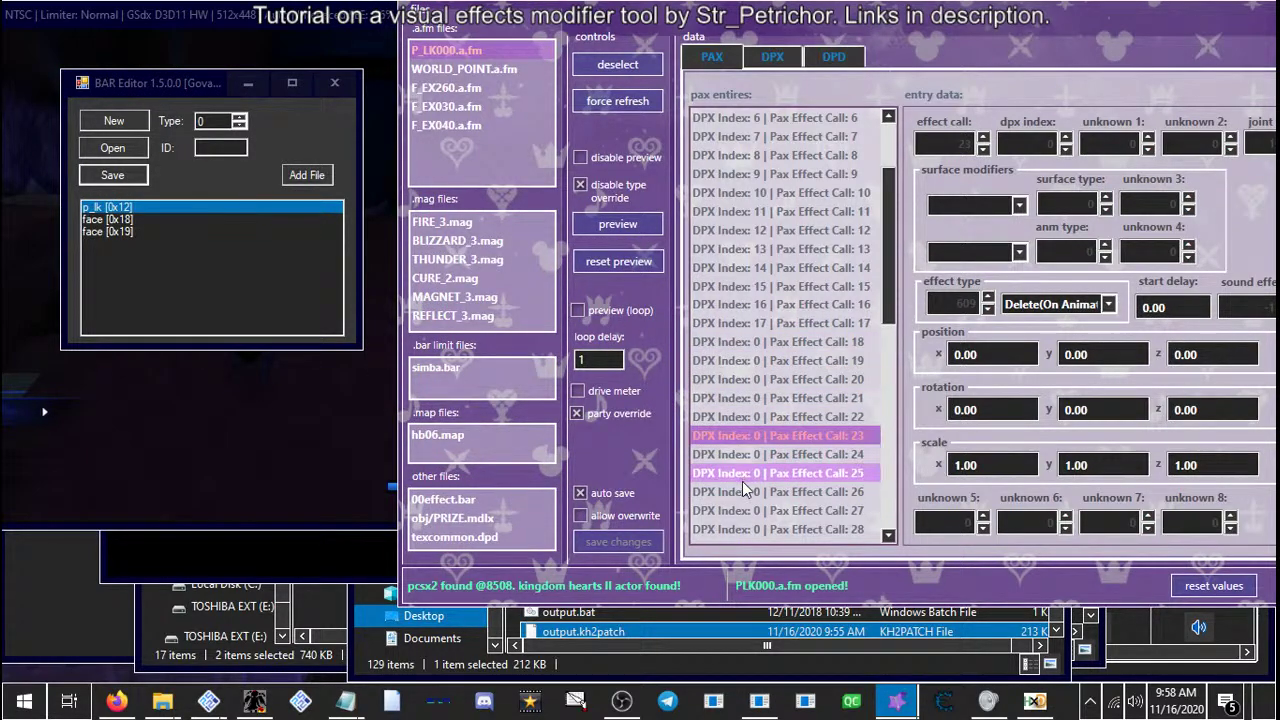
scroll(760, 440, down, 1)
scroll(760, 430, down, 1)
click(756, 433)
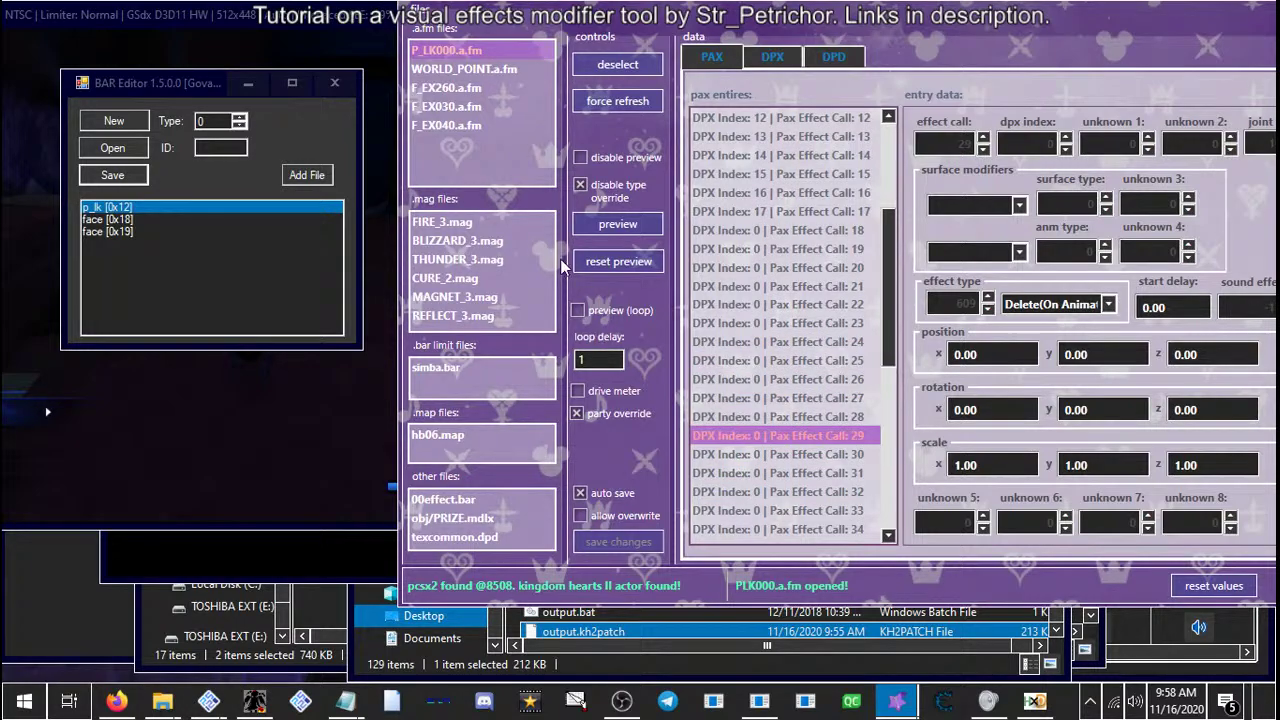
click(603, 228)
click(243, 388)
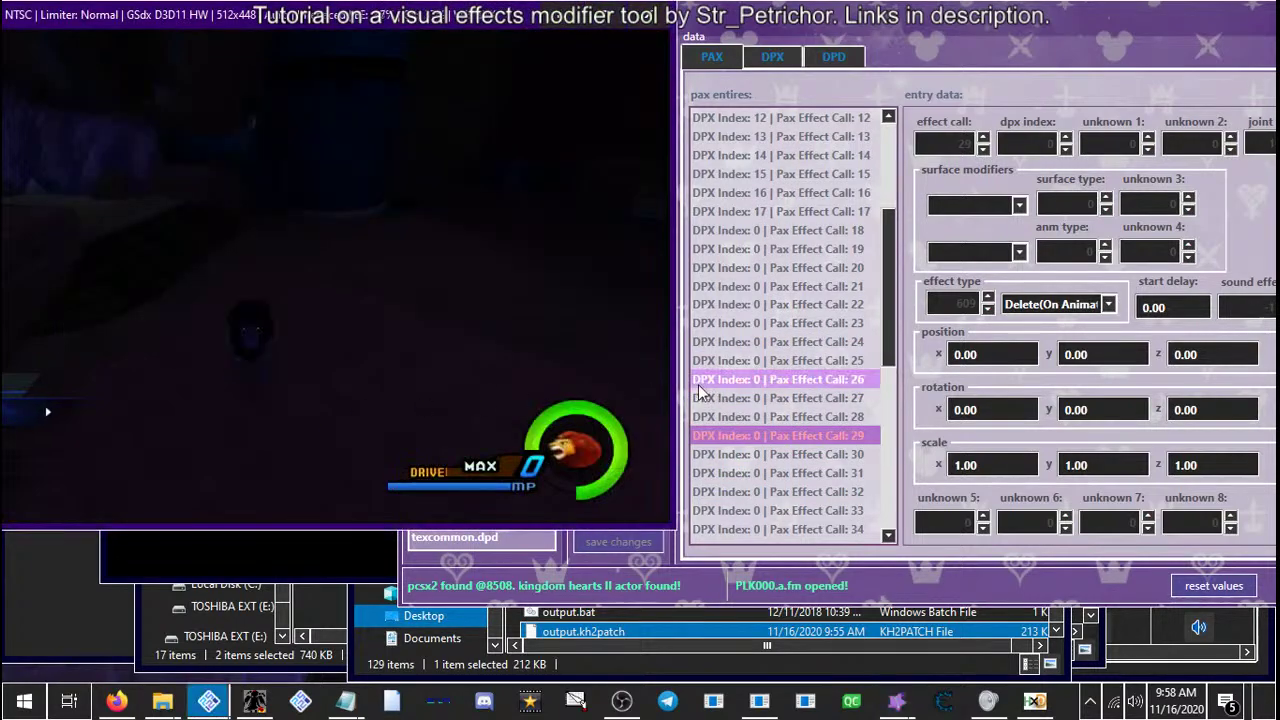
Go back through the pax entries from Effect Call 28 to 0, examining each entry's effect type, position and scale
click(767, 417)
key(Up)
key(Up)
key(Up)
key(Up)
key(Up)
key(Up)
key(Up)
key(Up)
key(Up)
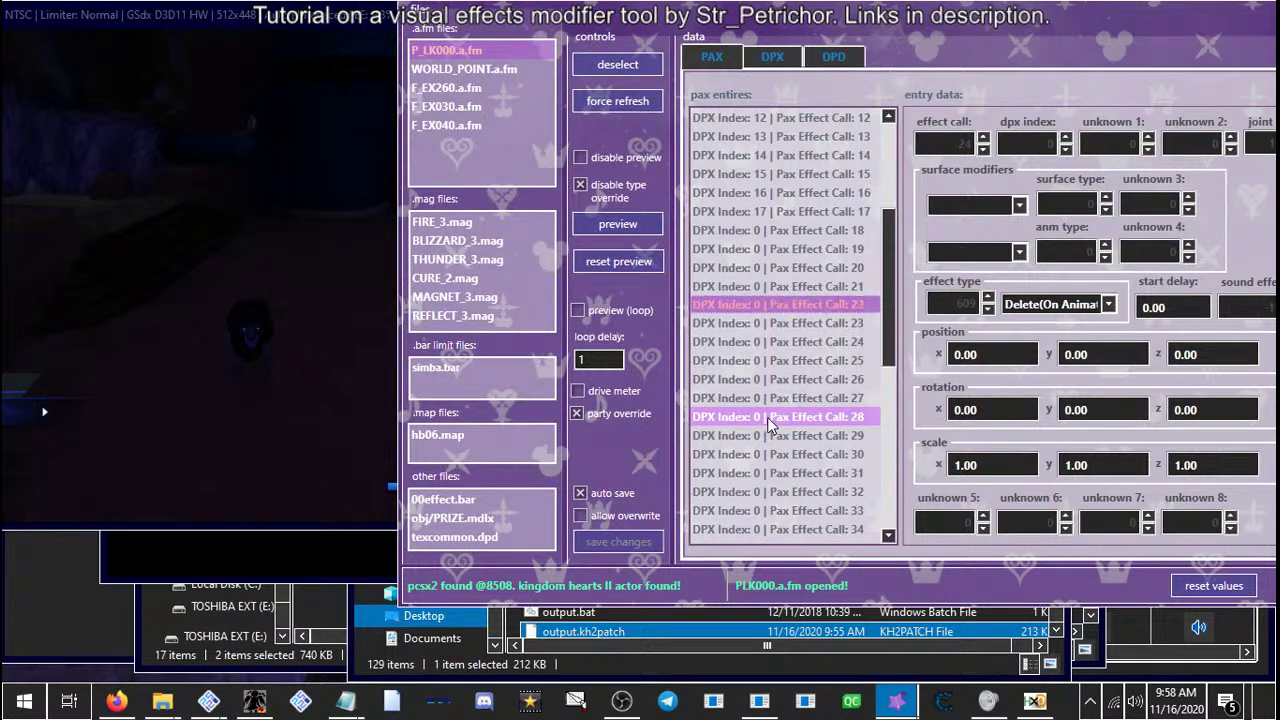
key(Up)
key(Up)
key(Up)
key(Up)
key(Up)
key(Up)
key(Up)
key(Up)
key(Up)
key(Up)
key(Up)
key(Up)
key(Up)
key(Up)
key(Up)
key(Up)
key(Up)
key(Up)
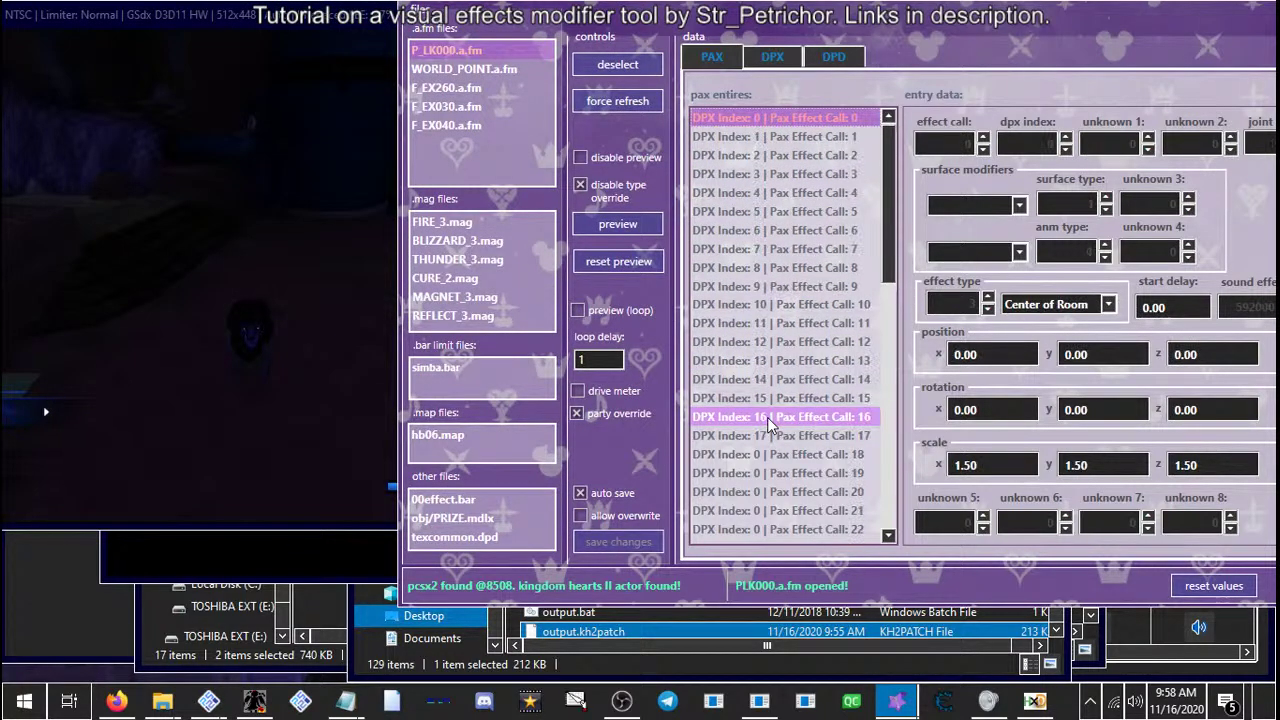
key(Down)
key(Down)
key(Down)
key(Down)
key(Down)
key(Up)
key(Up)
key(Up)
key(Up)
key(Up)
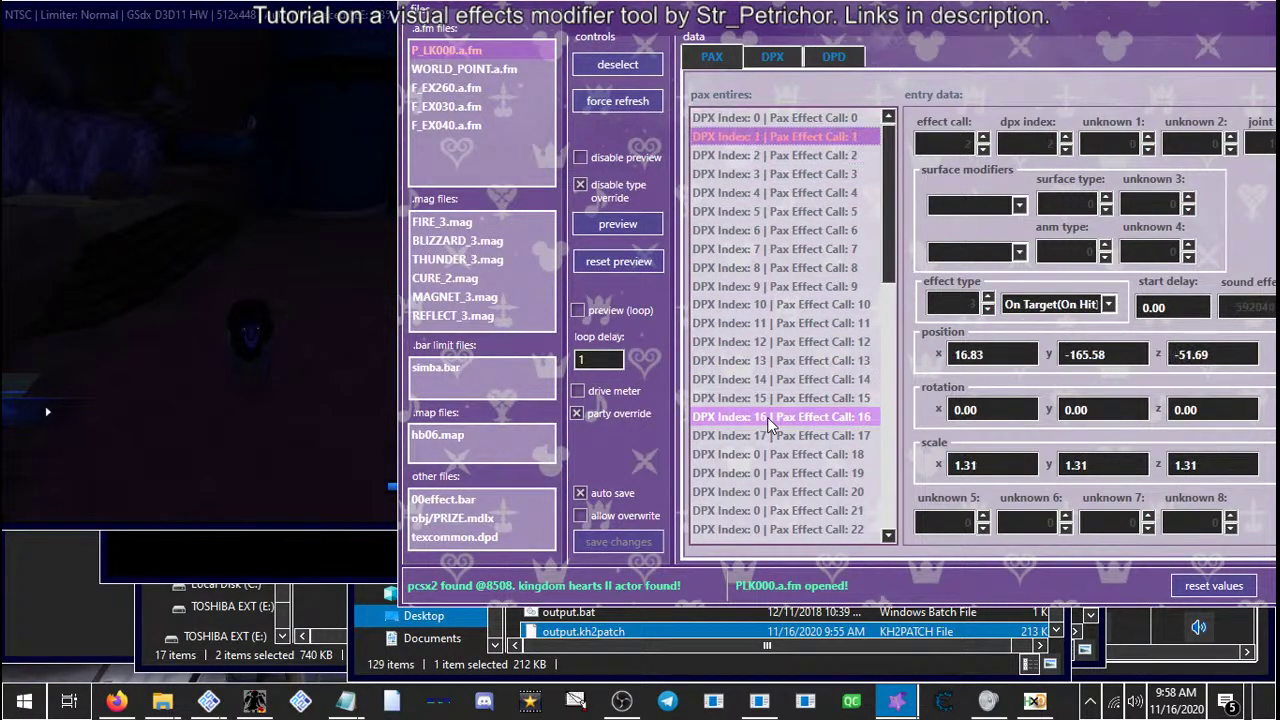
key(Up)
key(Down)
key(Down)
key(Up)
key(Up)
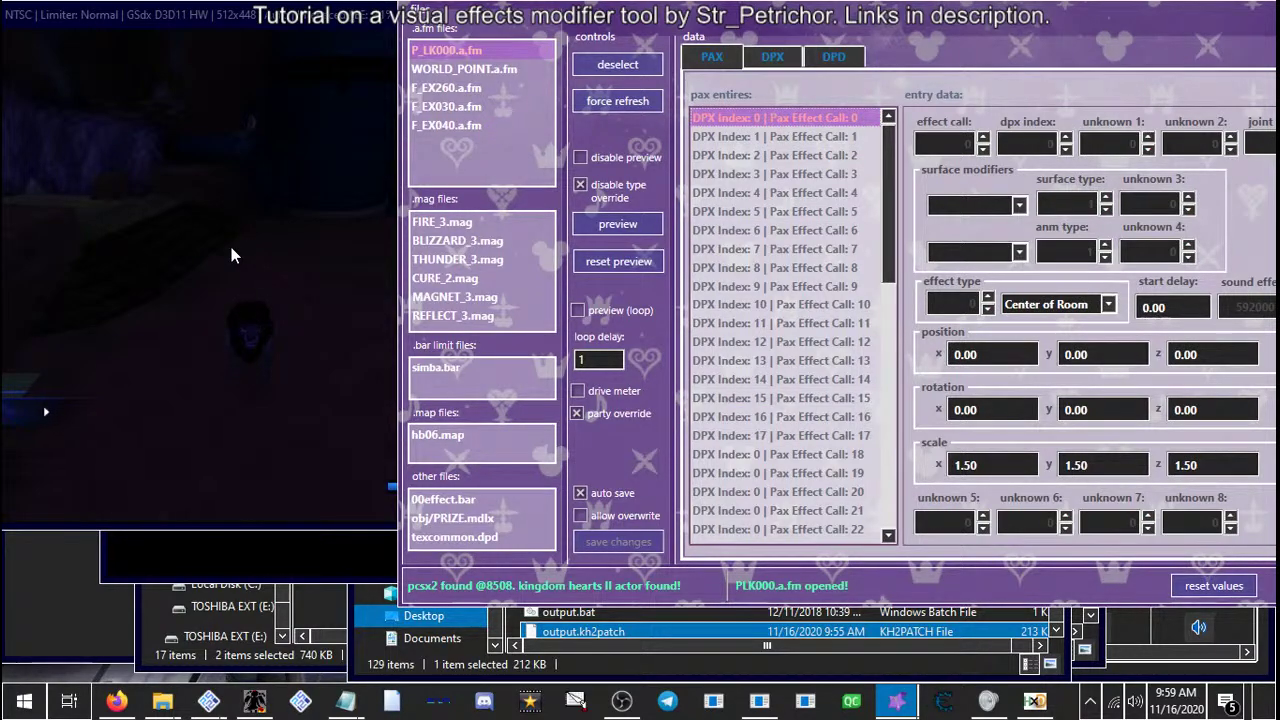
Preview Pax Effect Call 2 and Effect Call 1 in the game
click(733, 155)
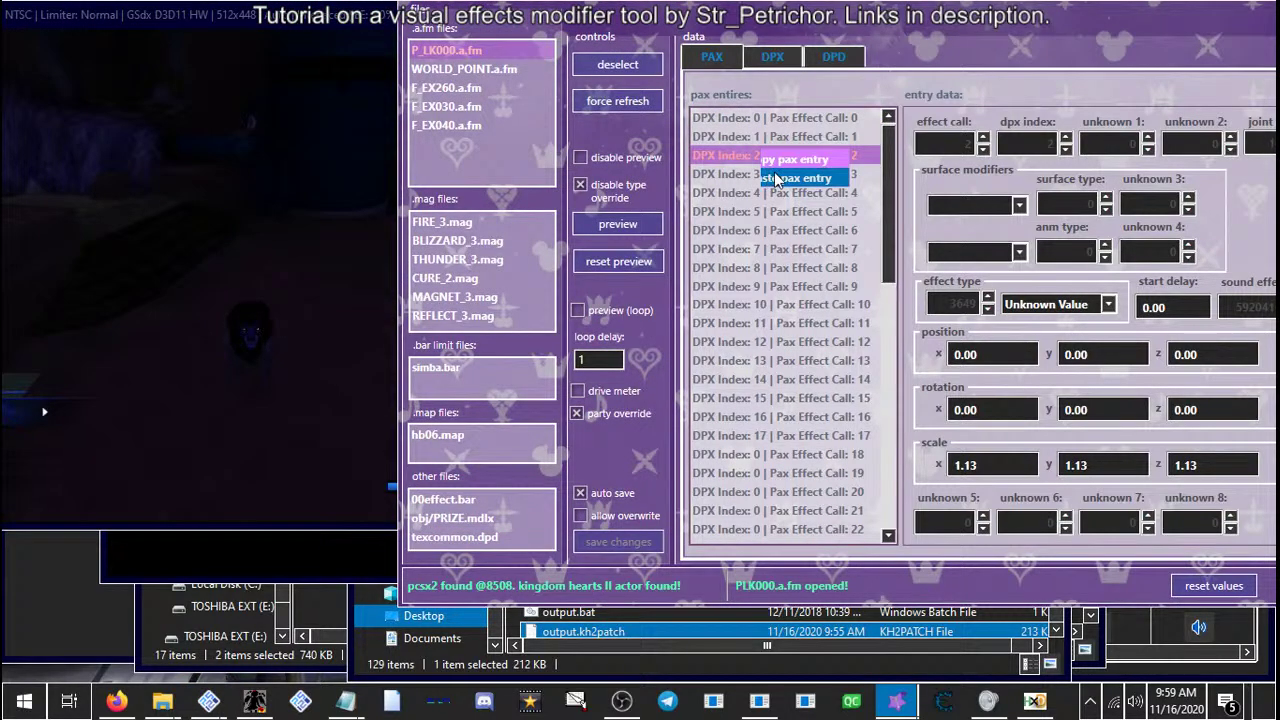
click(747, 174)
click(747, 155)
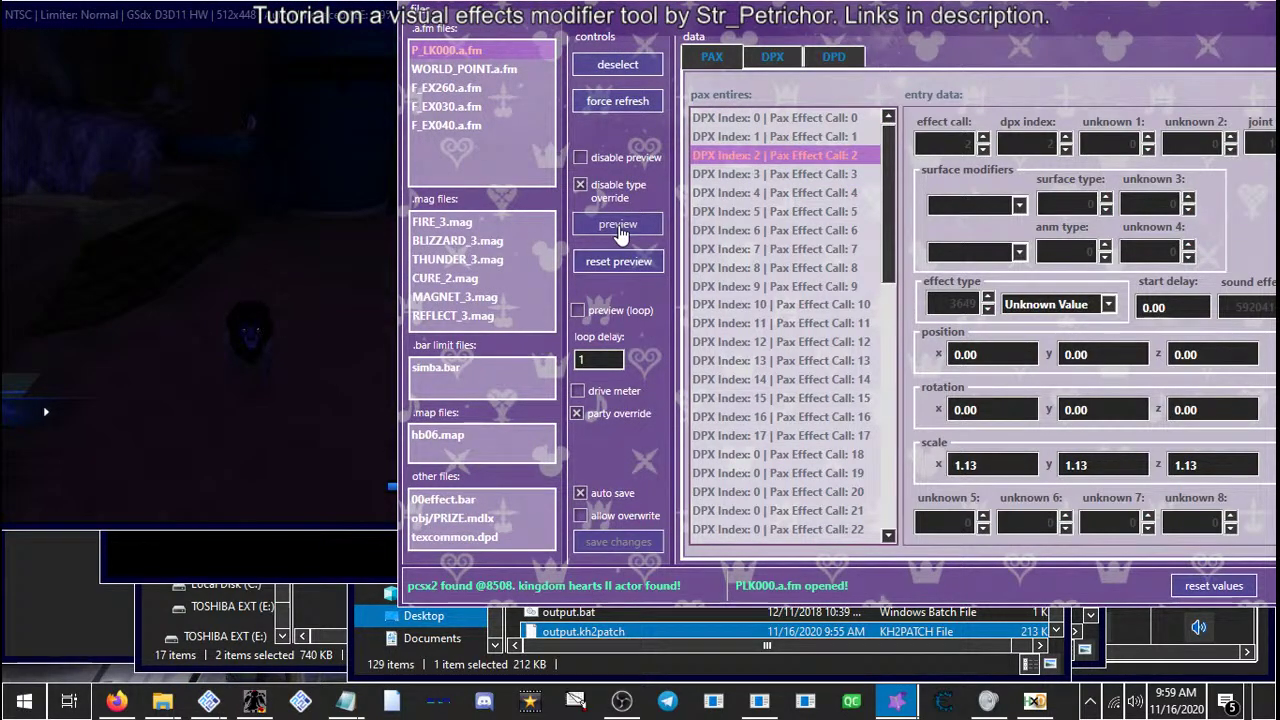
click(617, 224)
click(749, 137)
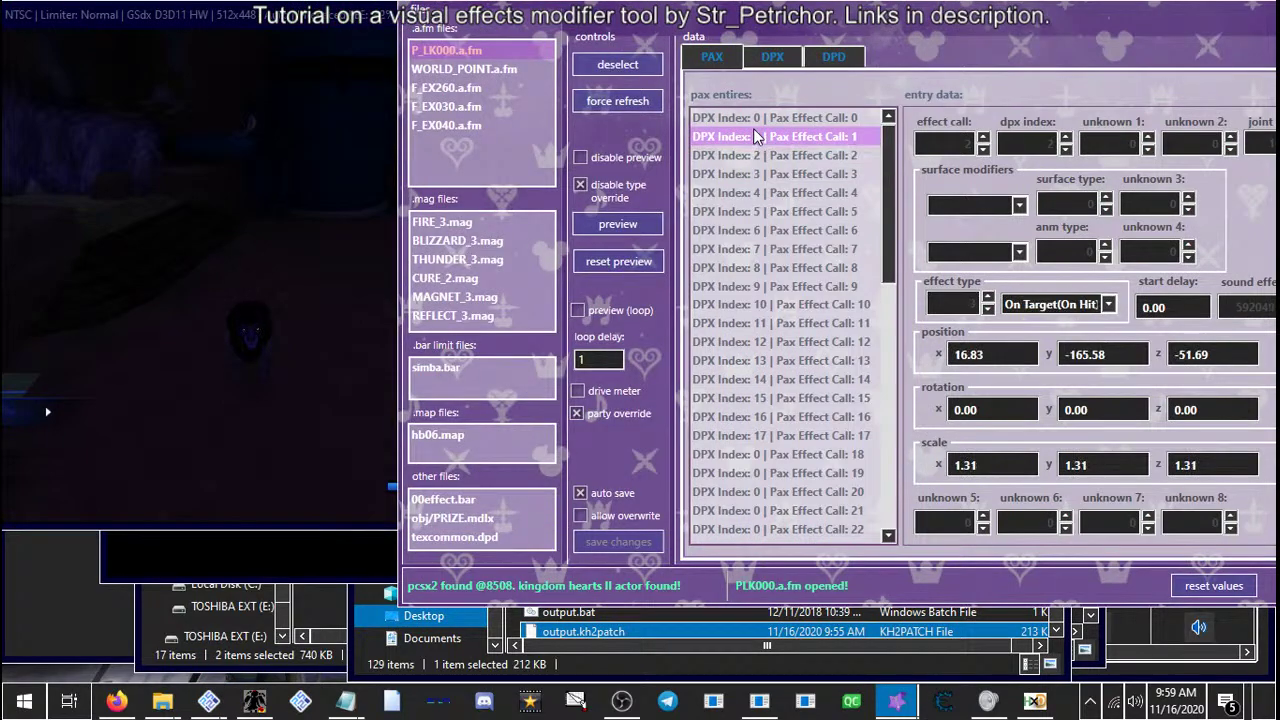
click(617, 224)
Preview Pax Effect Calls 3 and 4 on the game character
click(777, 173)
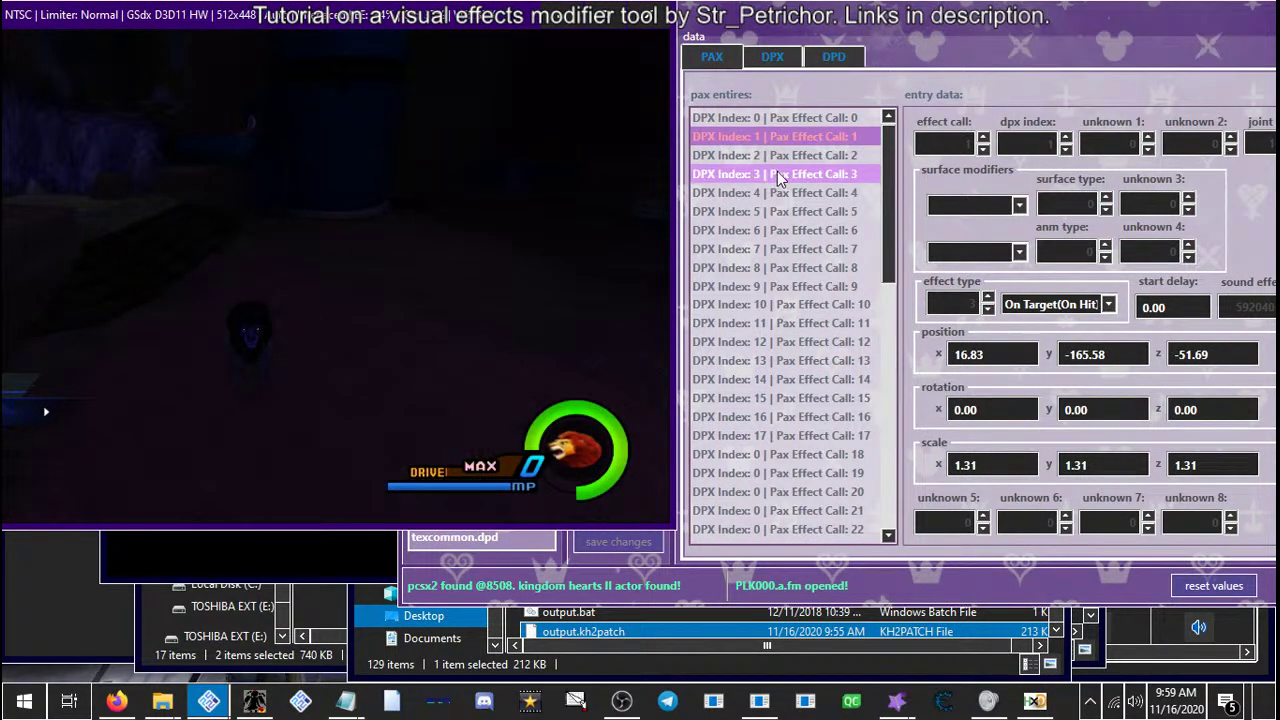
click(606, 233)
click(745, 211)
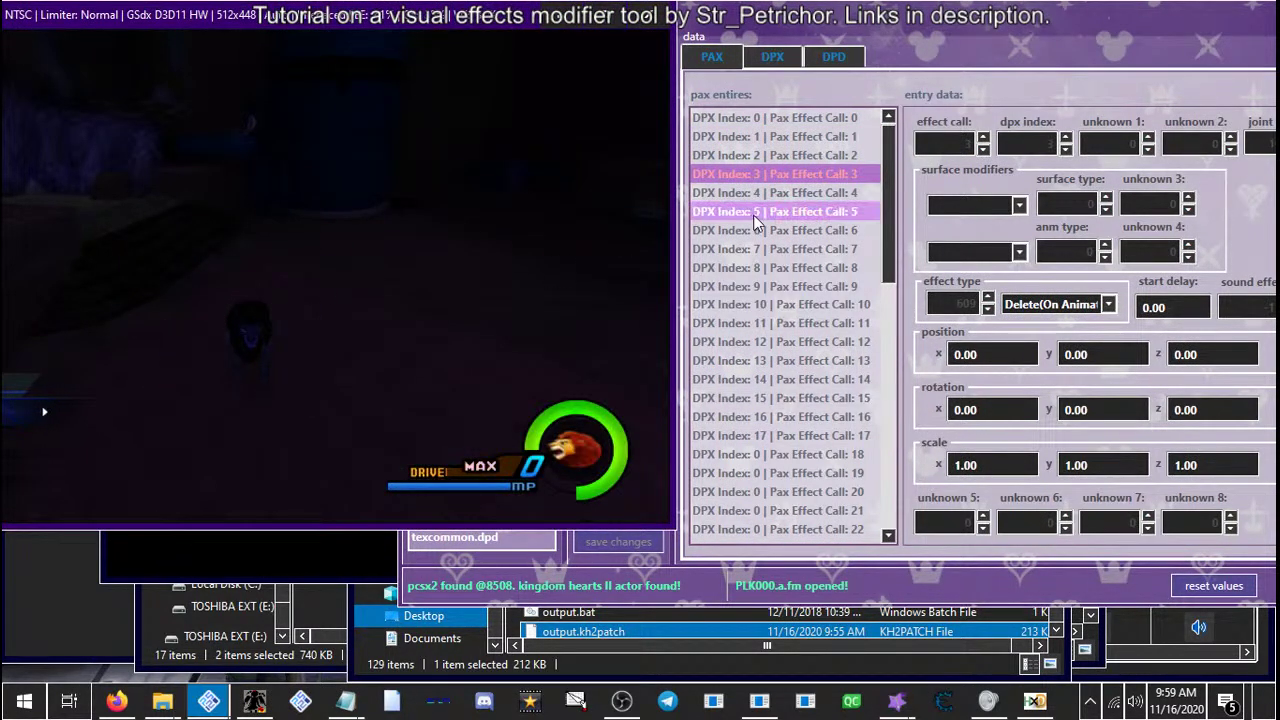
click(745, 195)
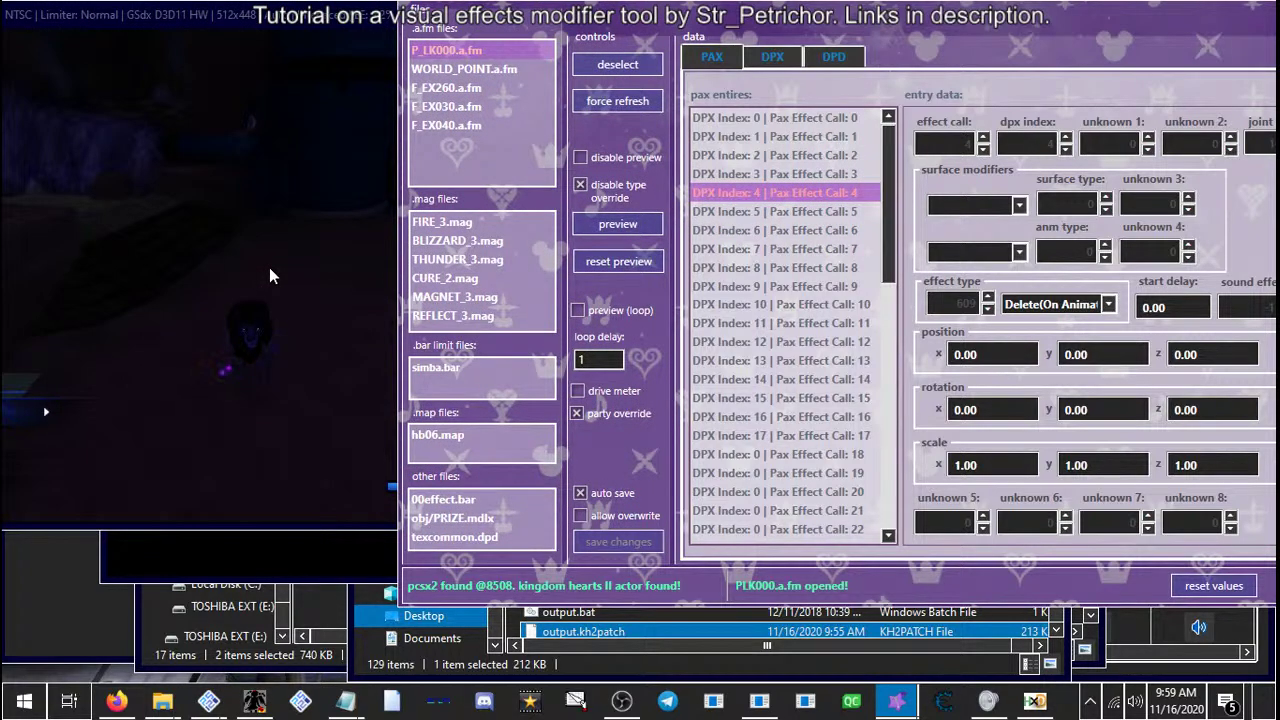
click(269, 267)
Preview Pax Effect Calls 1, 0 and 2 on the game character
click(715, 173)
click(751, 140)
click(620, 224)
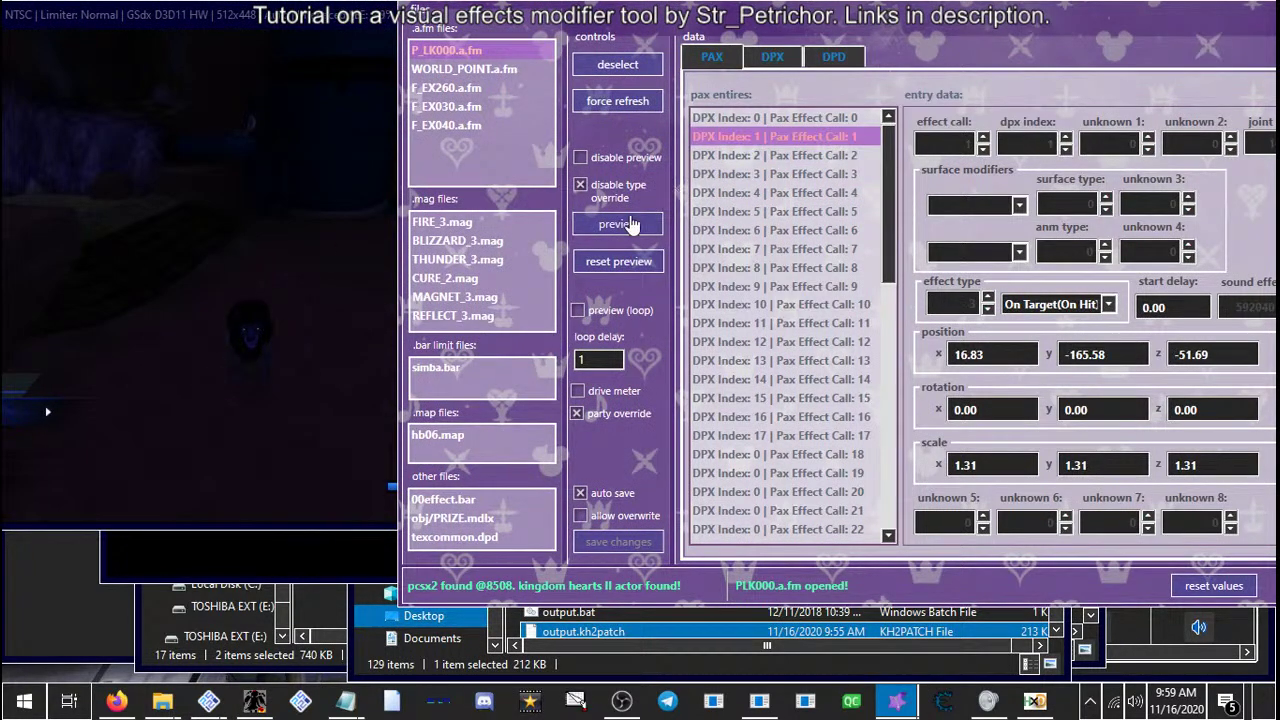
click(302, 253)
click(804, 158)
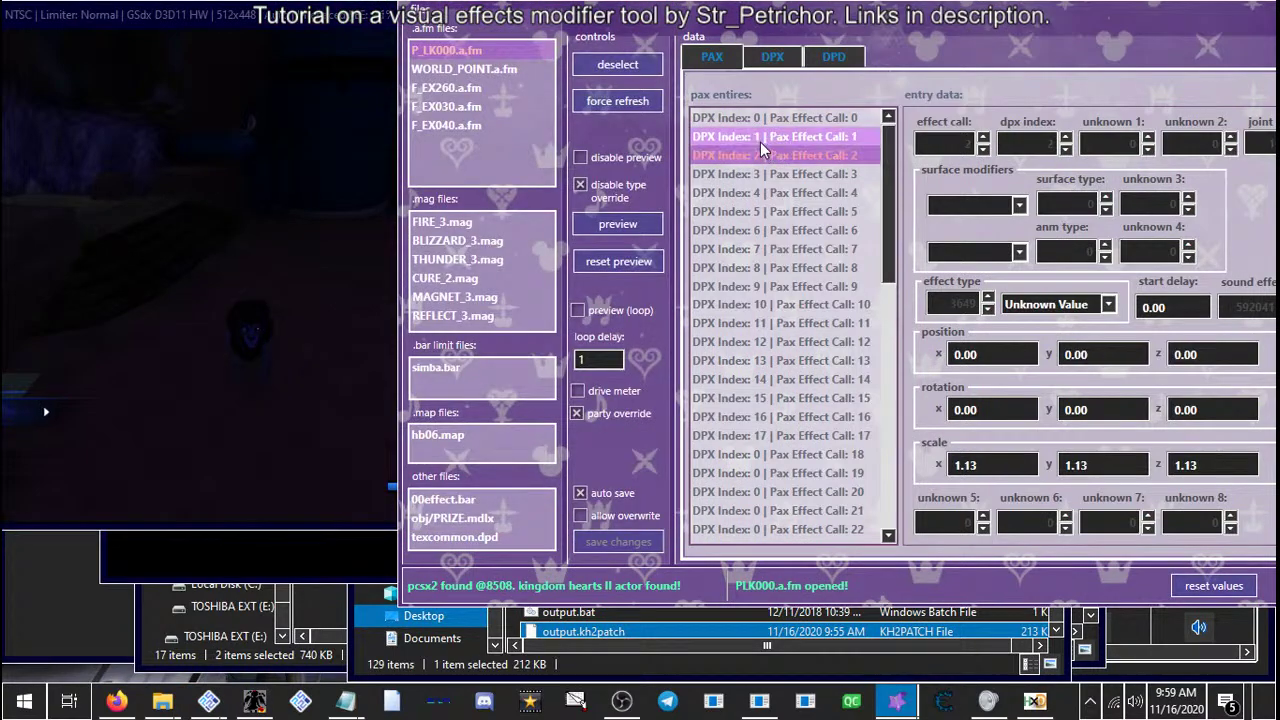
click(760, 140)
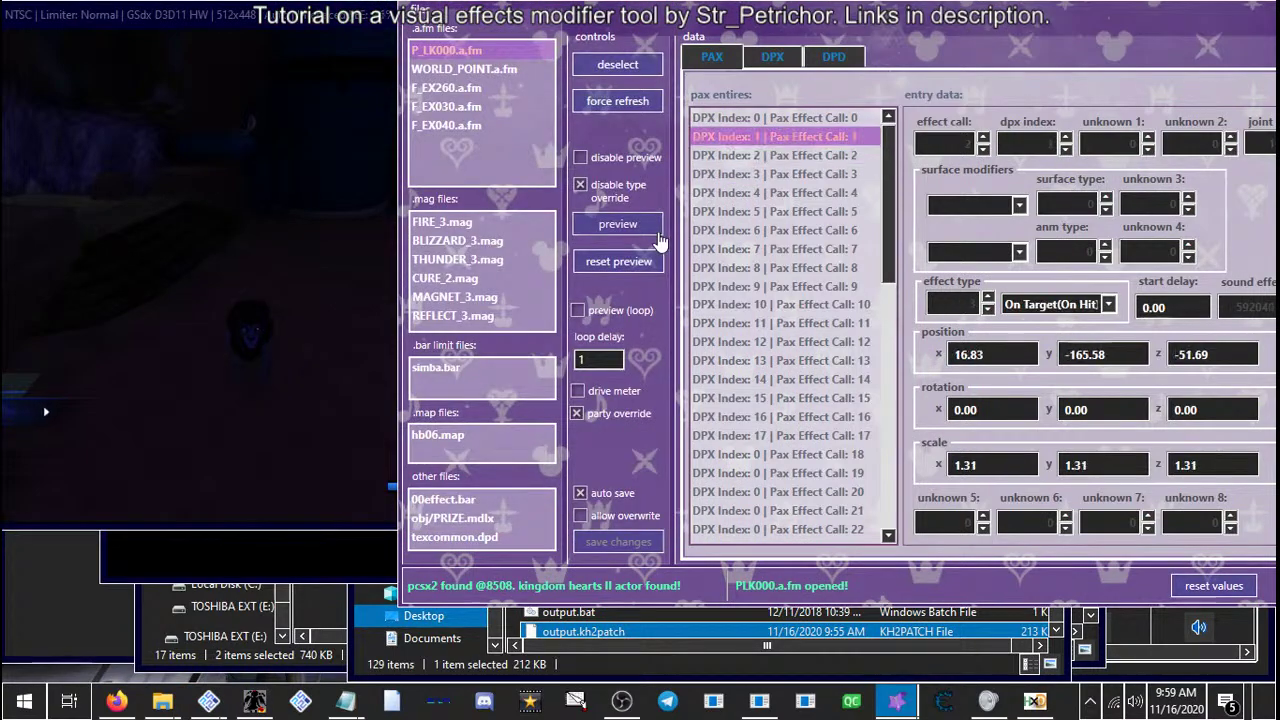
click(727, 121)
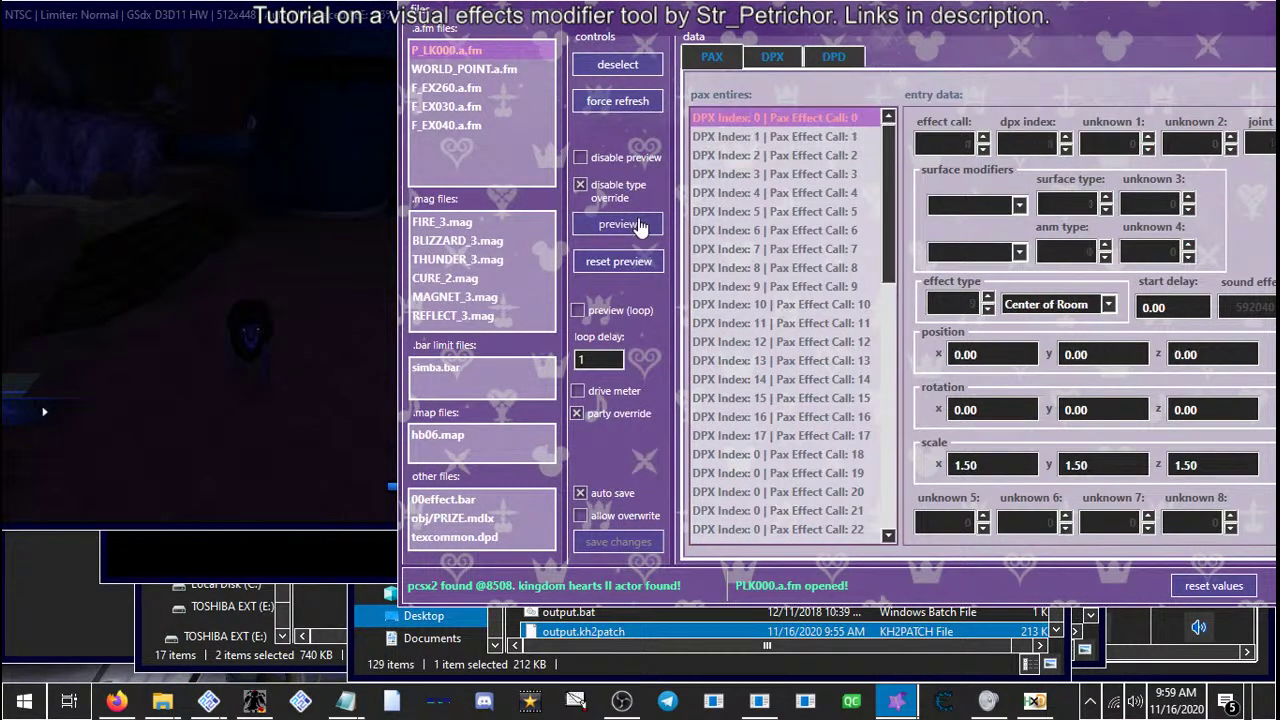
click(795, 142)
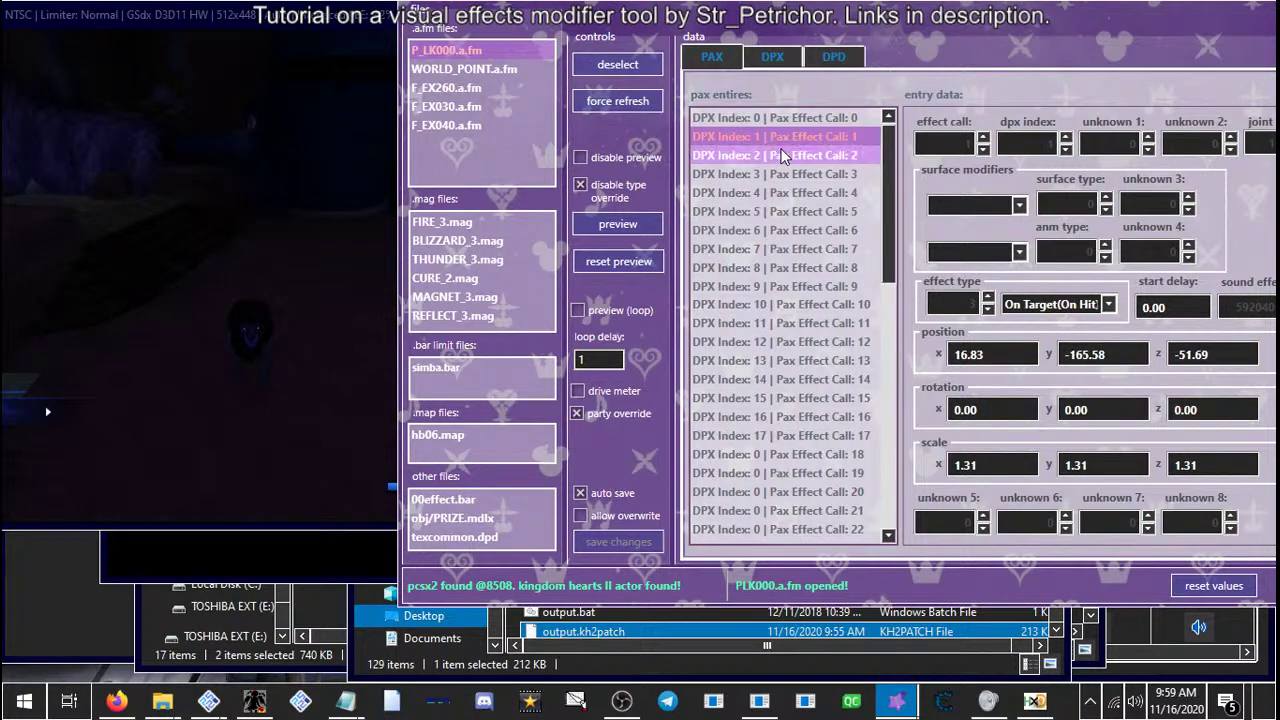
click(773, 156)
click(645, 264)
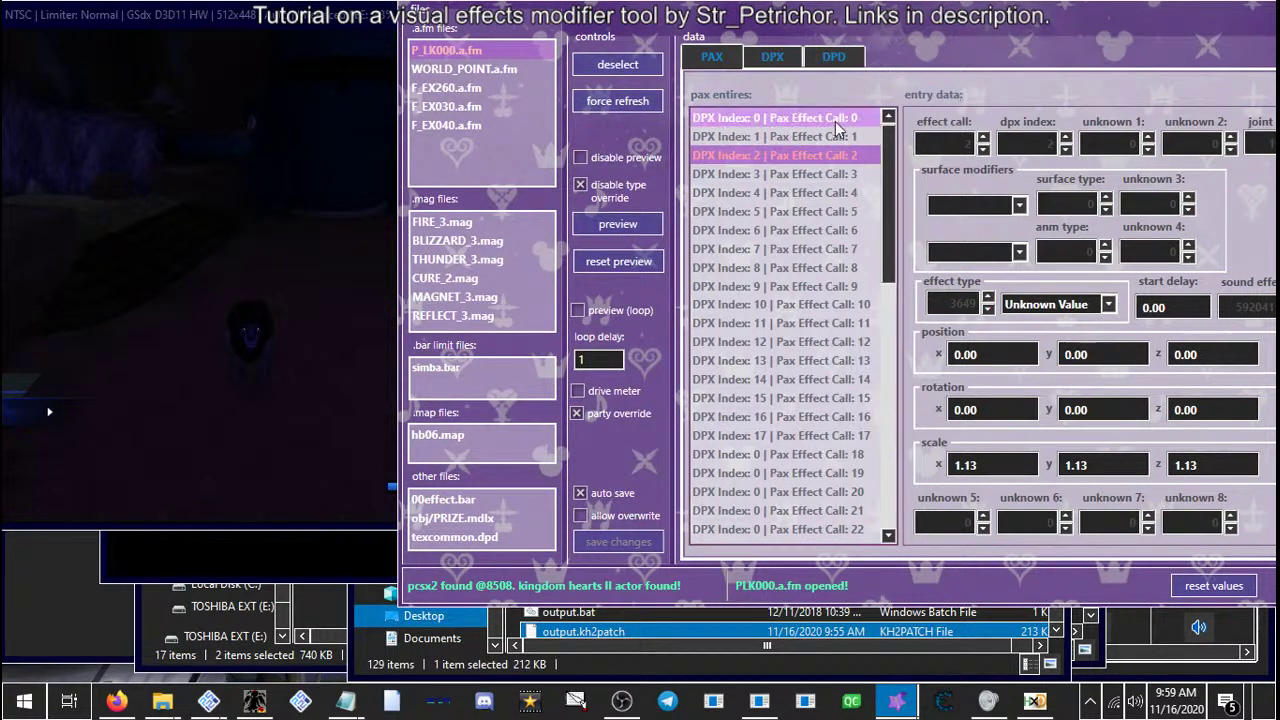
right_click(796, 118)
click(720, 137)
click(725, 119)
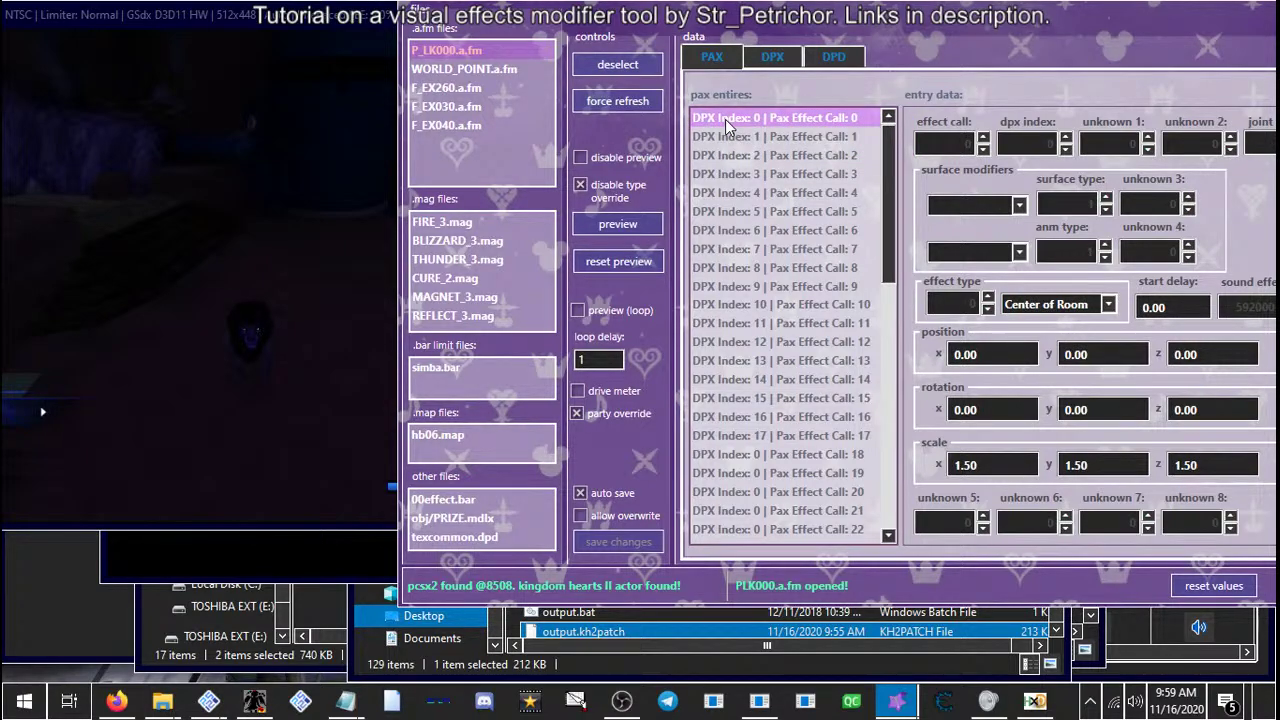
right_click(726, 119)
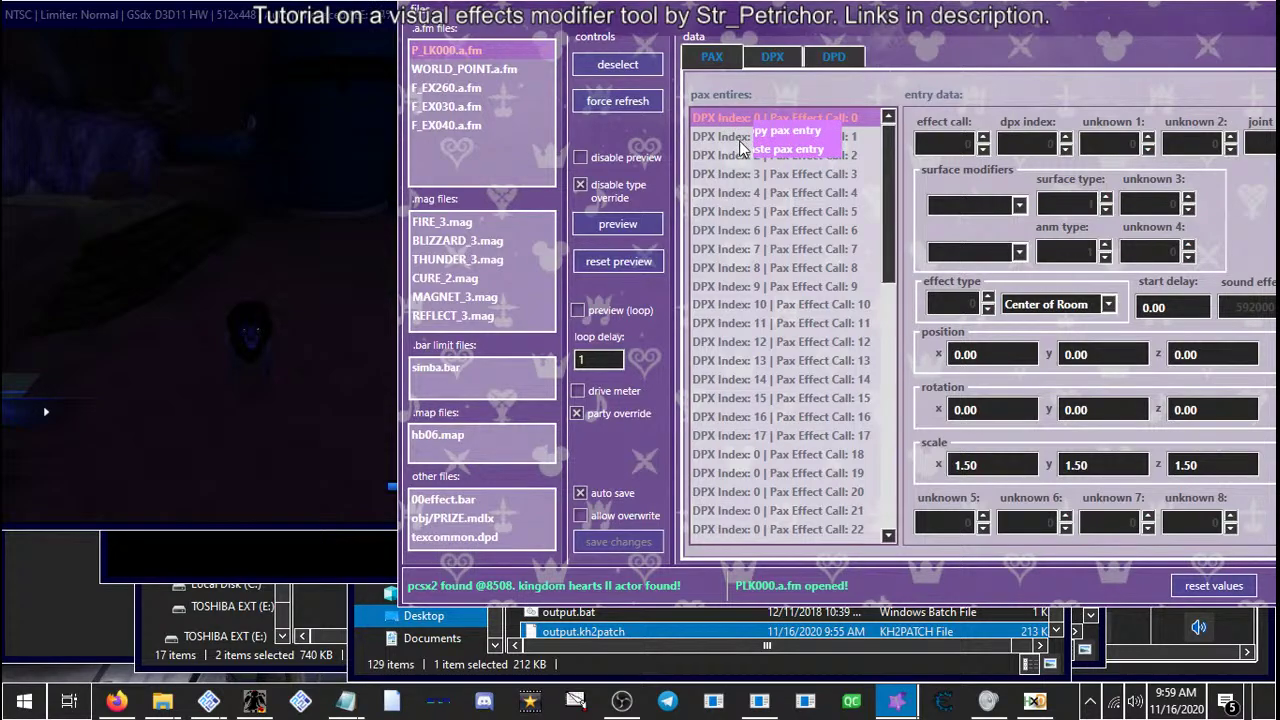
click(724, 133)
click(728, 117)
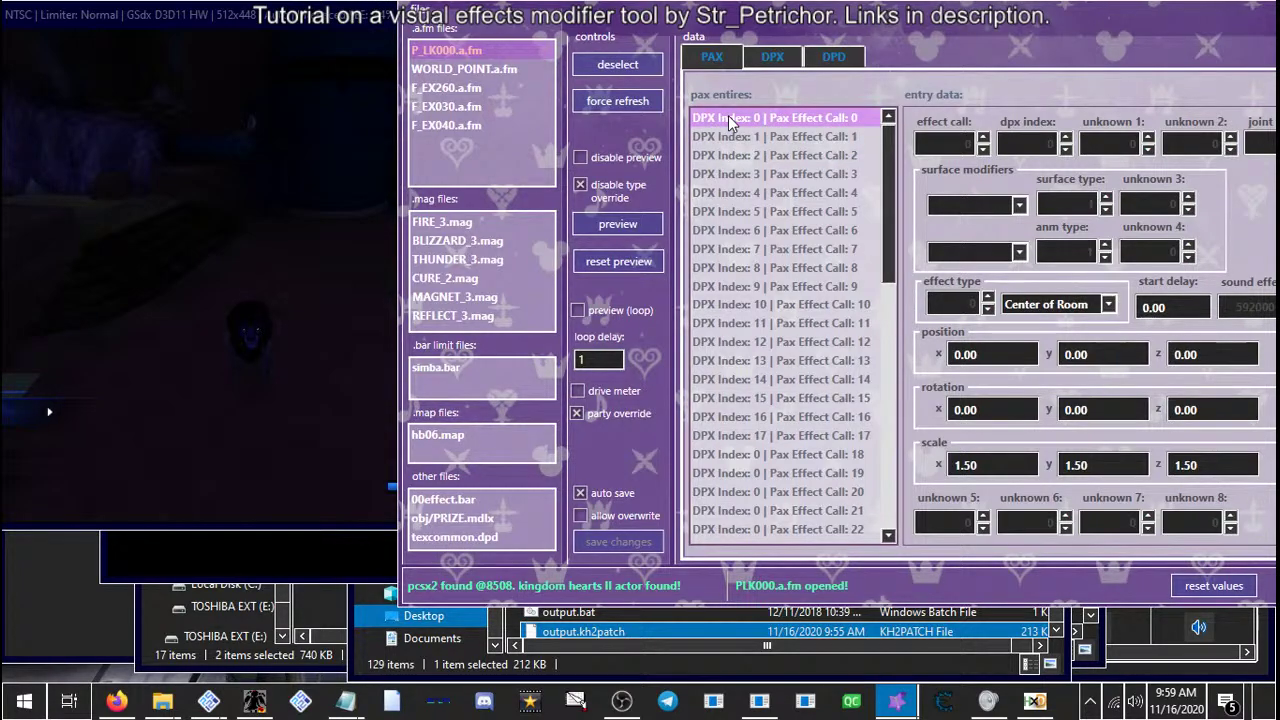
Reset the pax entry with DPX Index 2 and Effect Call 2 to its default values
click(739, 173)
click(739, 155)
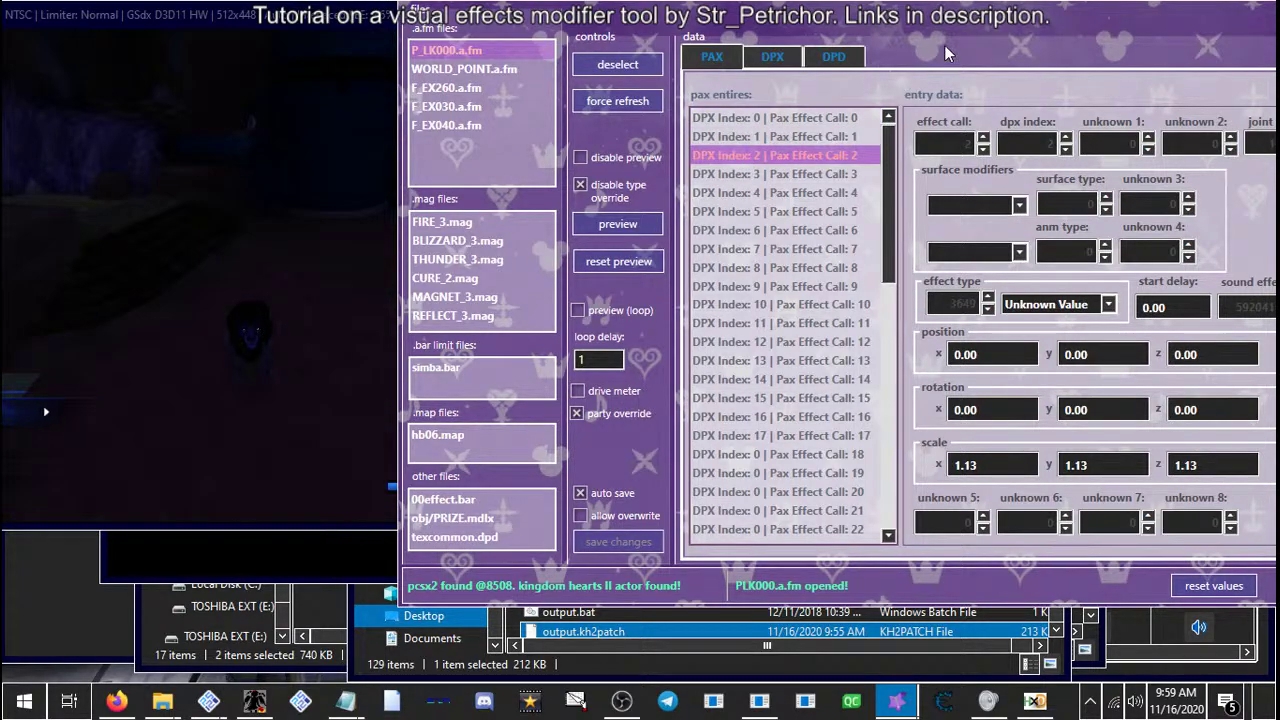
drag(925, 30, 811, 22)
click(1098, 588)
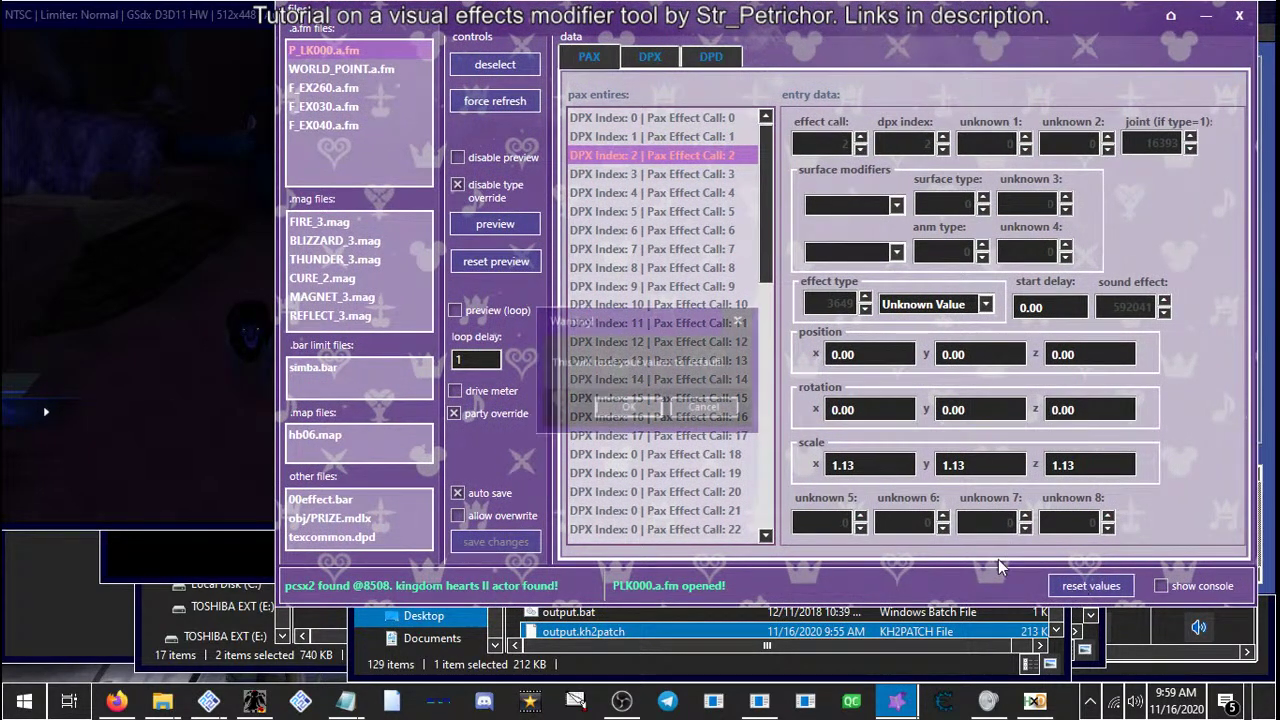
click(628, 408)
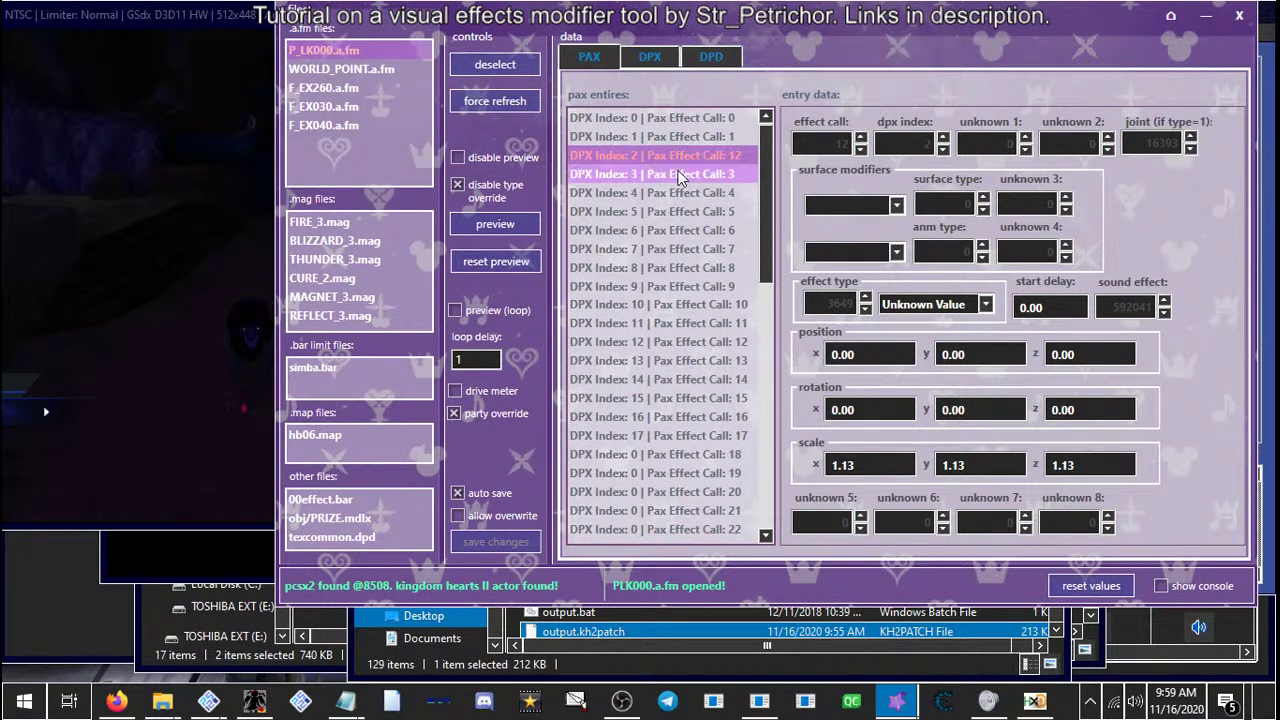
Reset the pax entry with DPX Index 3 to its default values and preview it in the game
click(650, 174)
click(1077, 585)
click(650, 404)
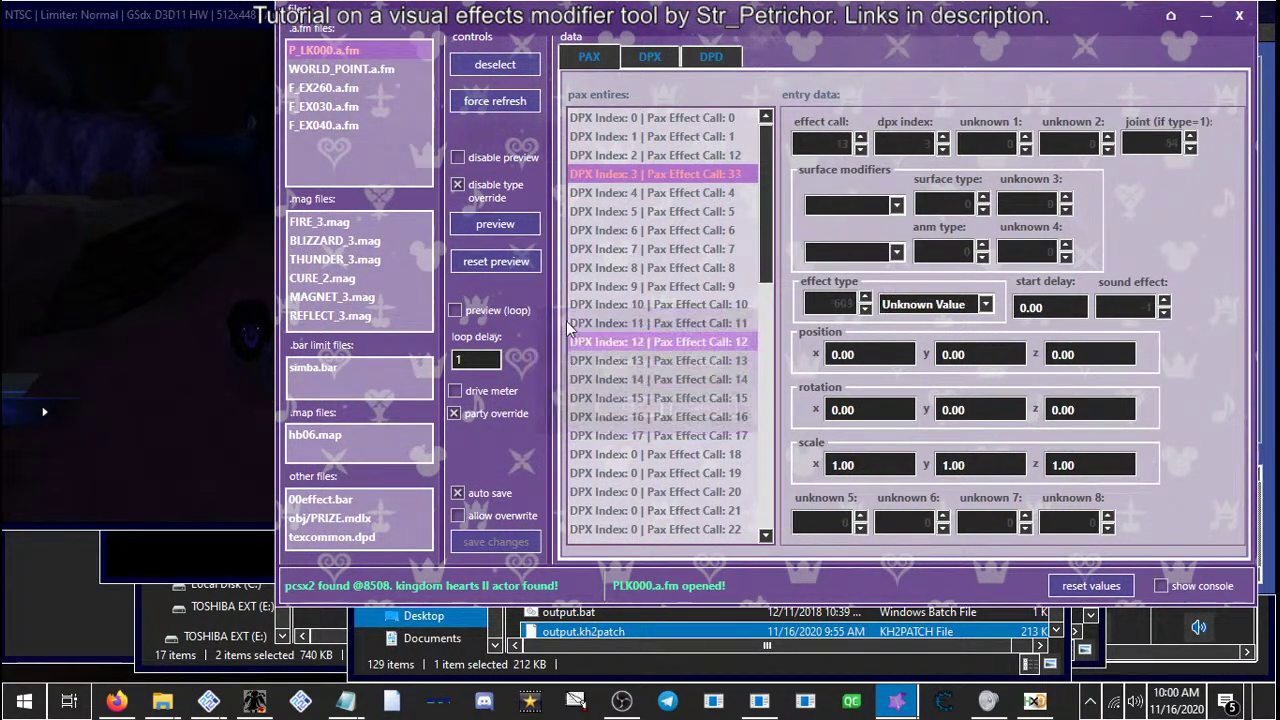
click(503, 240)
Reset the pax entry with DPX Index 4 to its default values and preview it with the game view uncovered
click(640, 192)
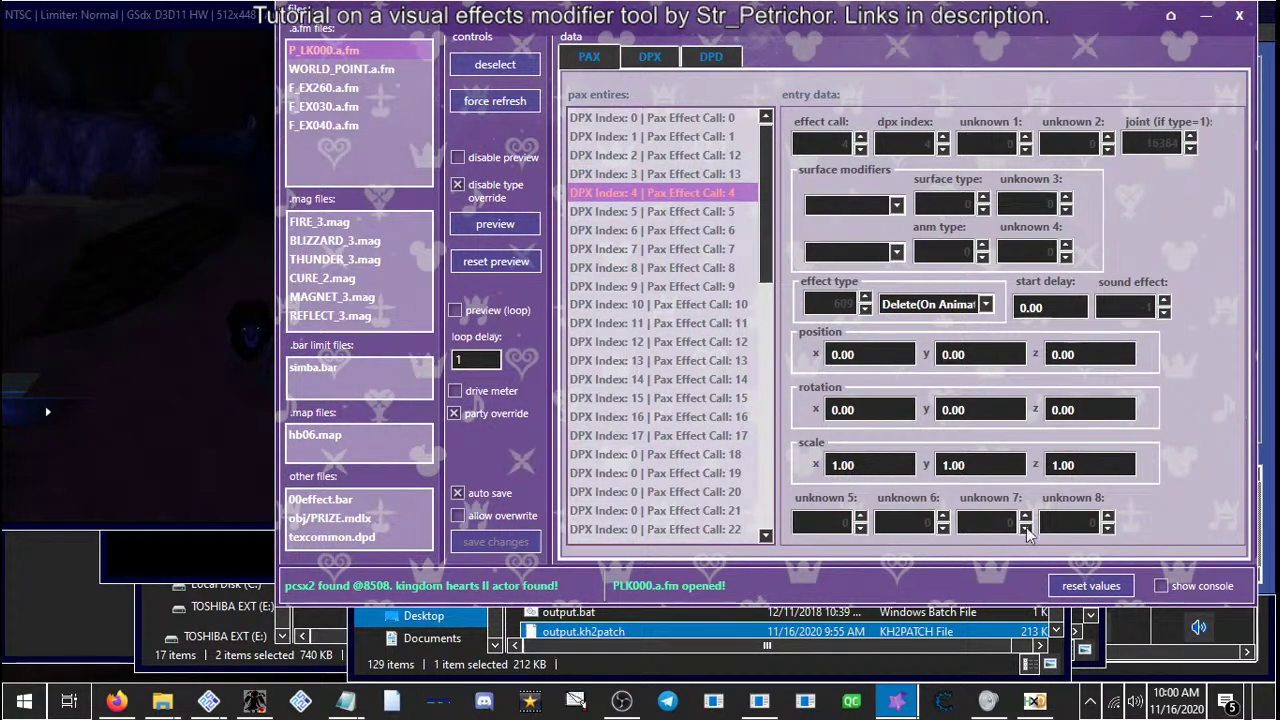
click(1077, 586)
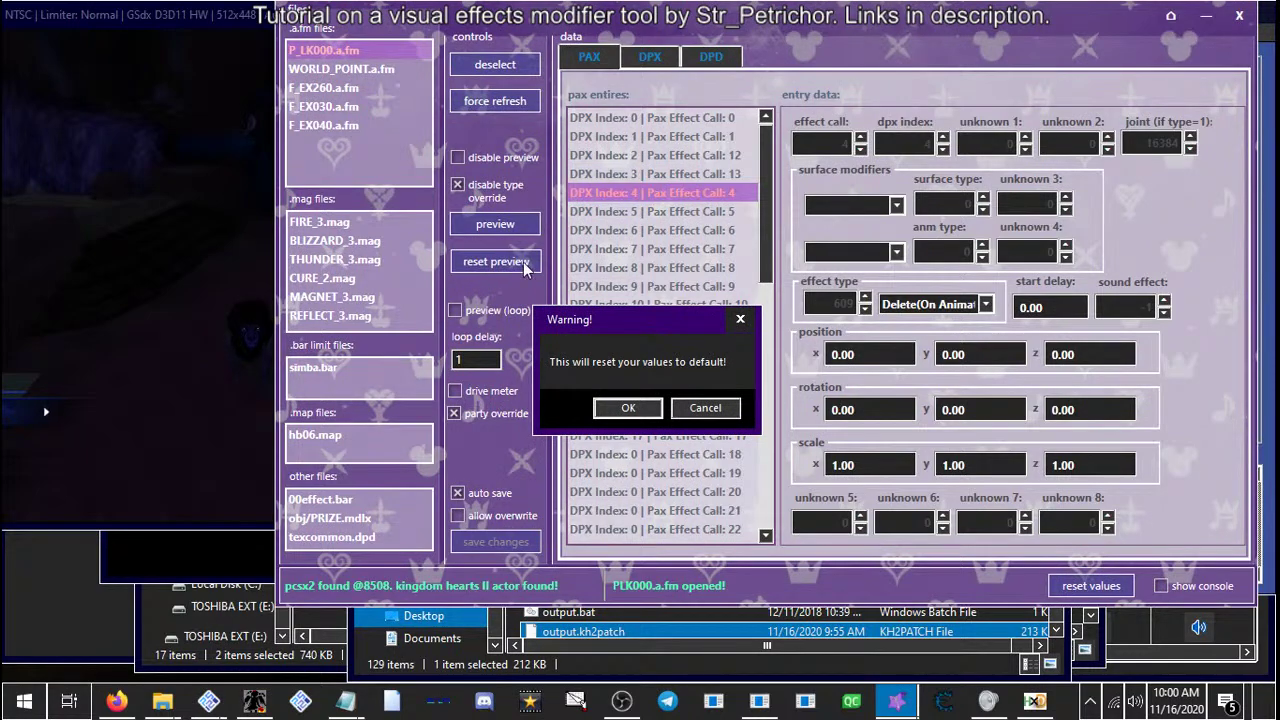
click(617, 408)
click(500, 224)
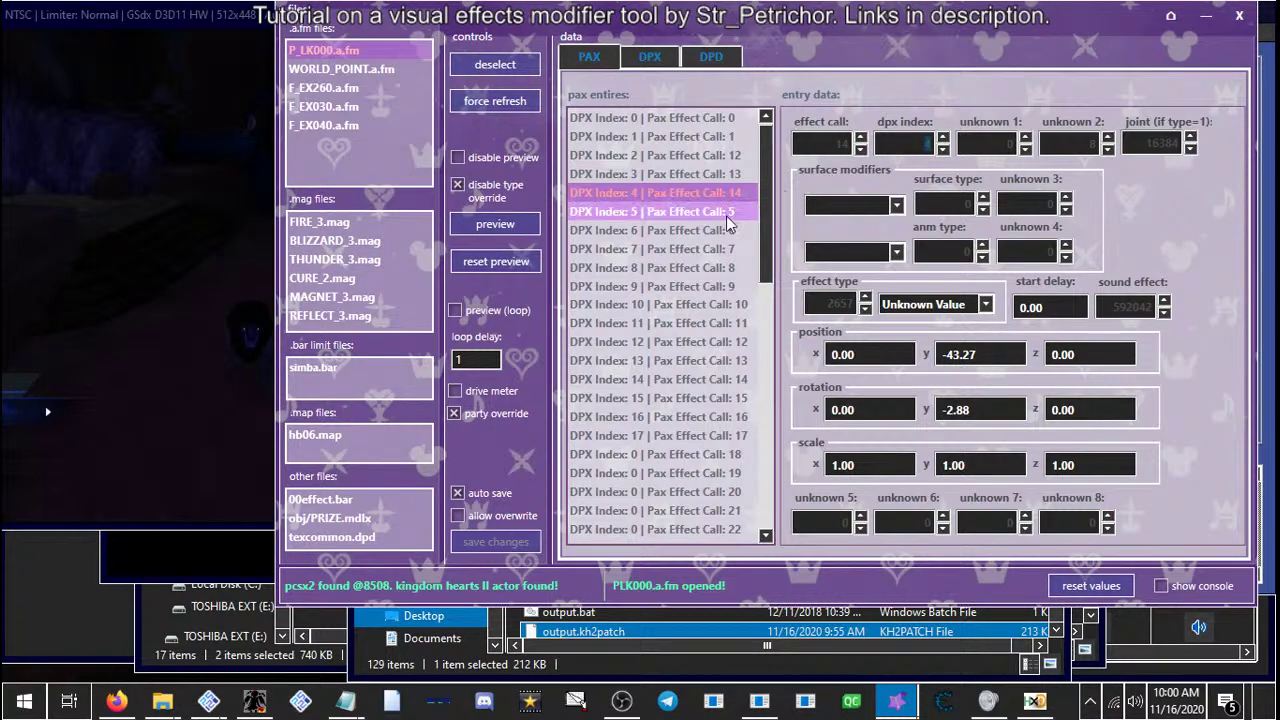
click(525, 228)
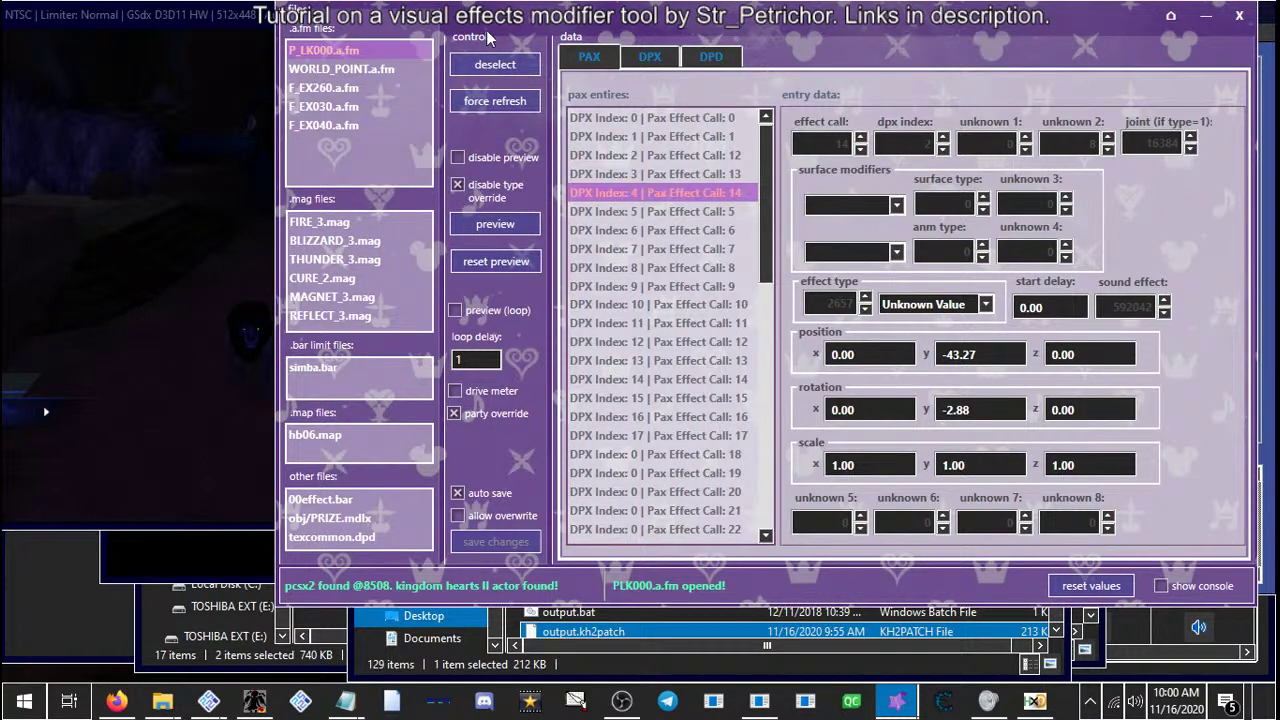
drag(510, 28, 689, 28)
click(701, 227)
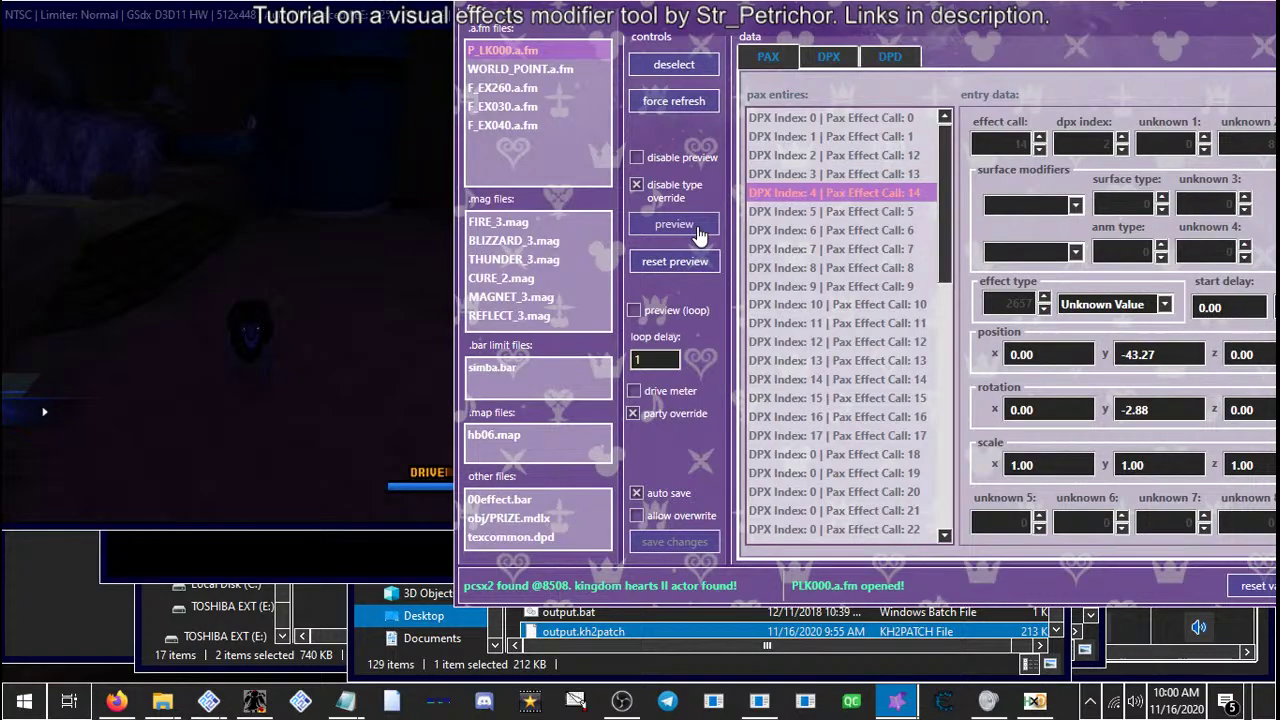
Switch to Firefox, resume the paused YouTube video and return to the effects tool
click(117, 700)
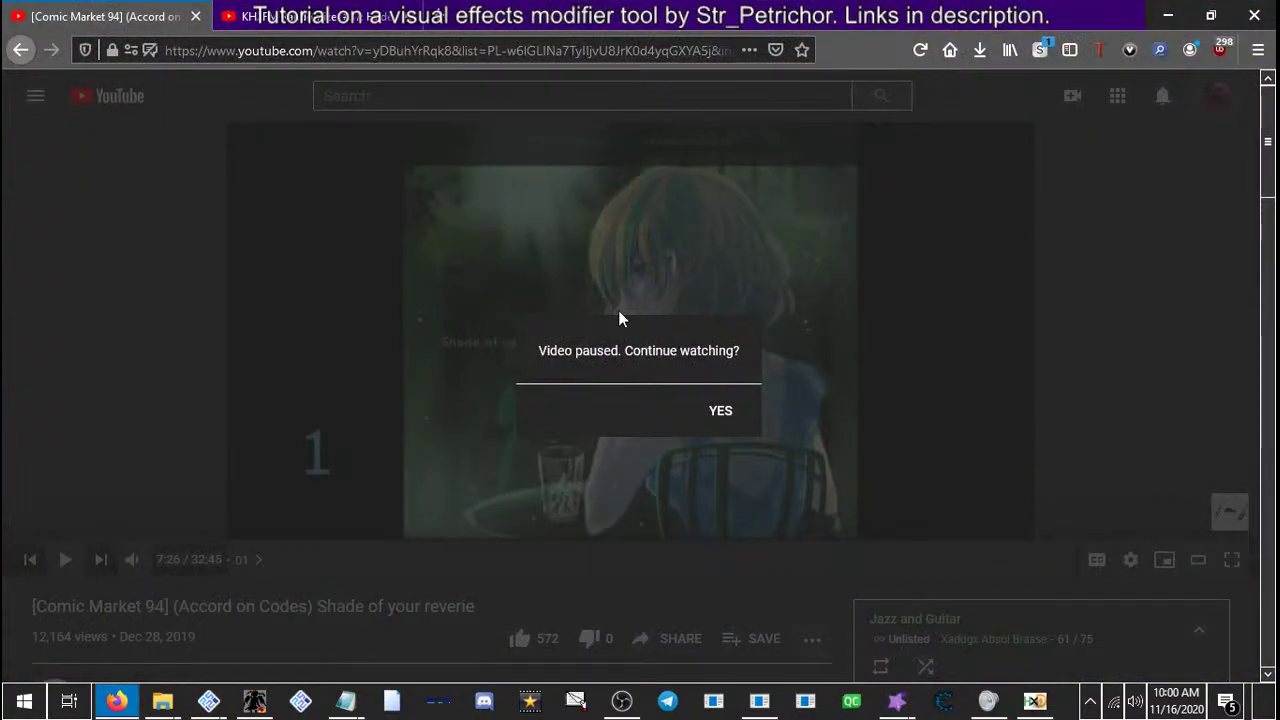
click(720, 411)
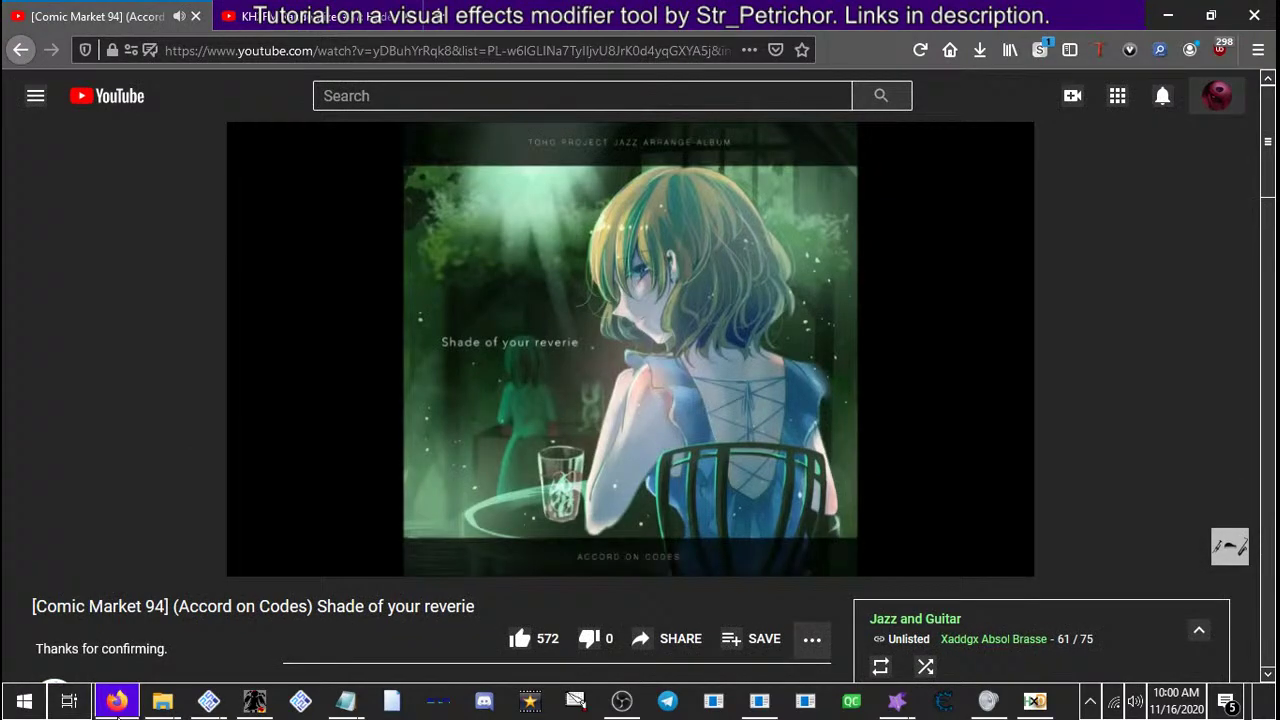
click(117, 700)
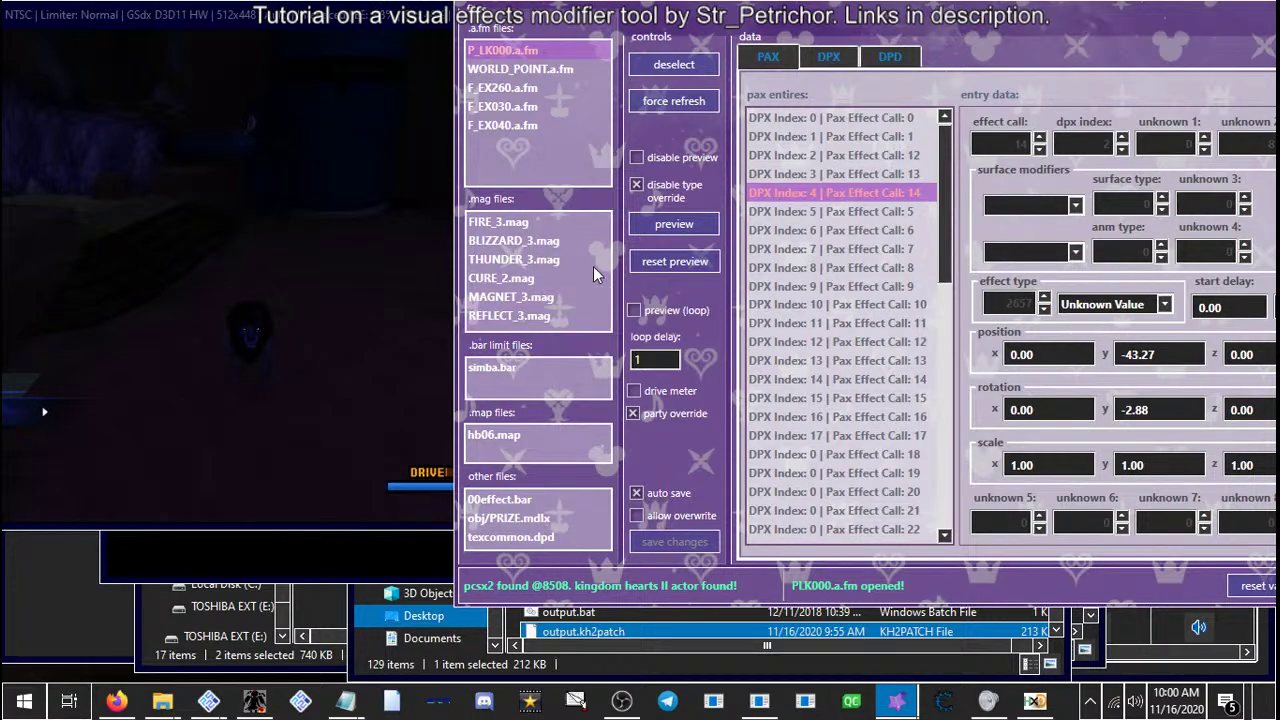
Preview Pax Effect Call 14 once more and bring the game window forward to watch it
click(668, 226)
click(349, 226)
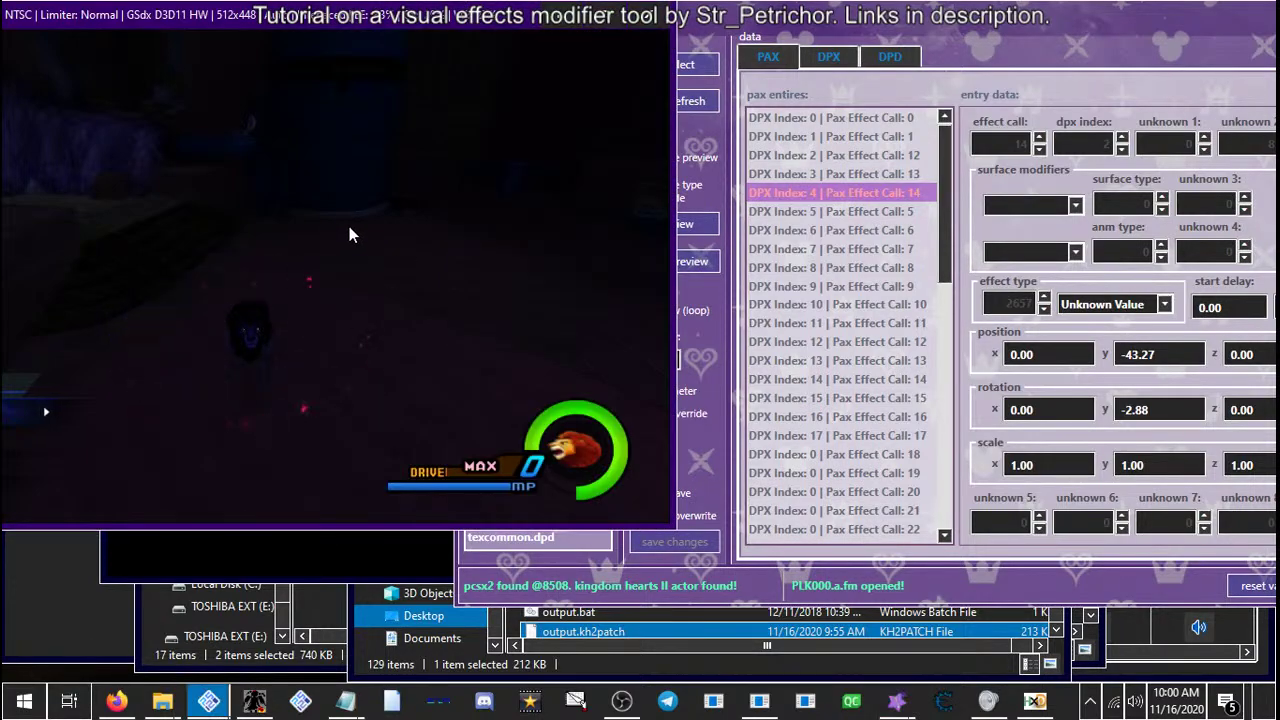
Reset the pax entry with DPX Index 5 to its default values and preview it on the game character
click(843, 217)
right_click(843, 218)
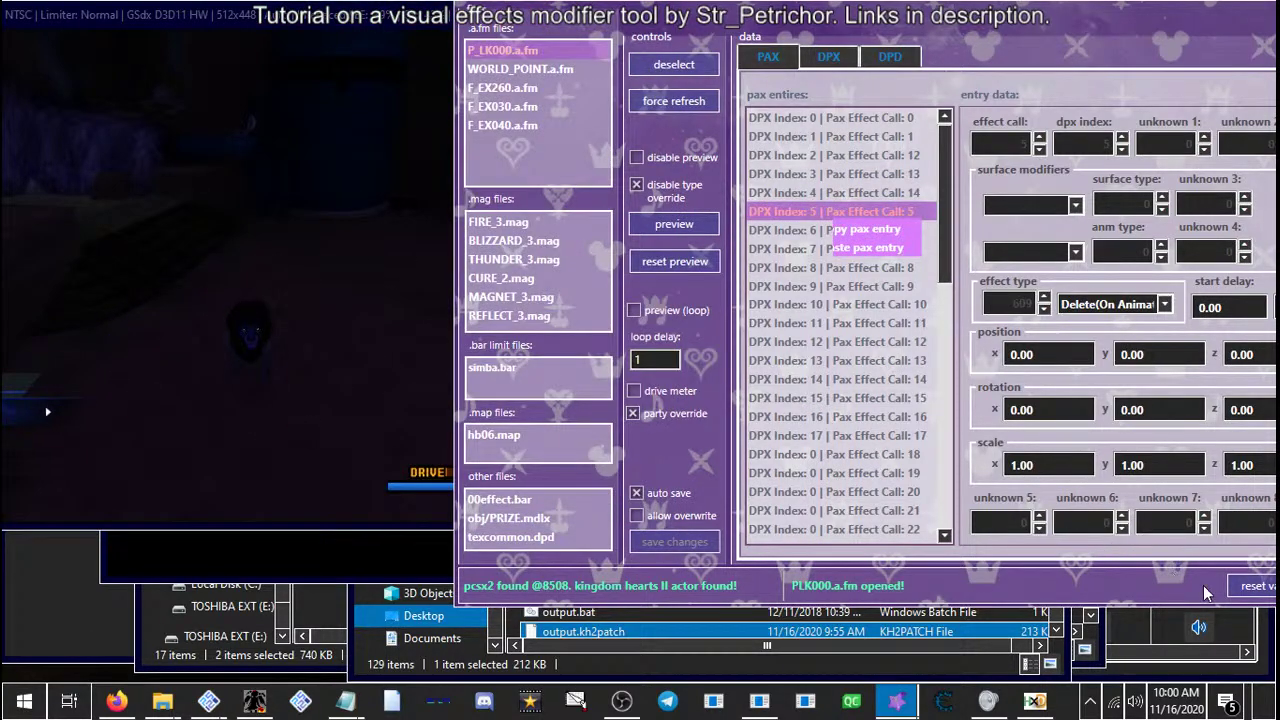
click(1255, 585)
click(621, 403)
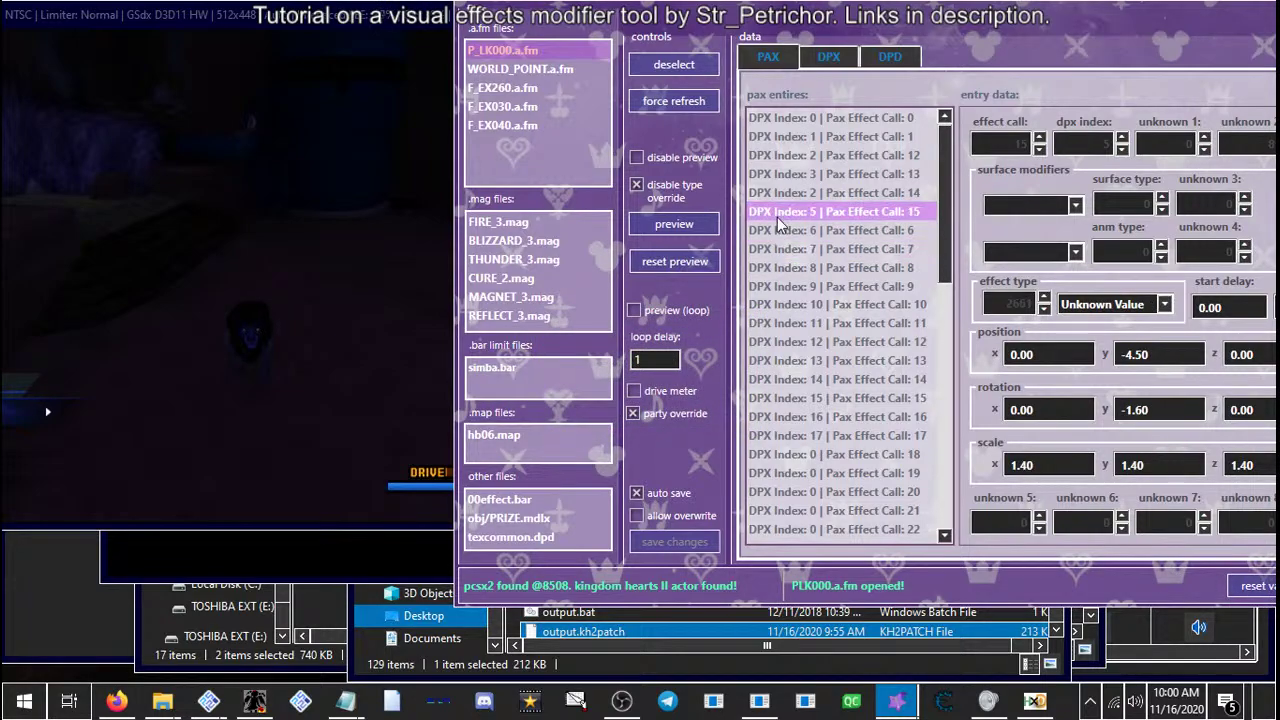
click(700, 228)
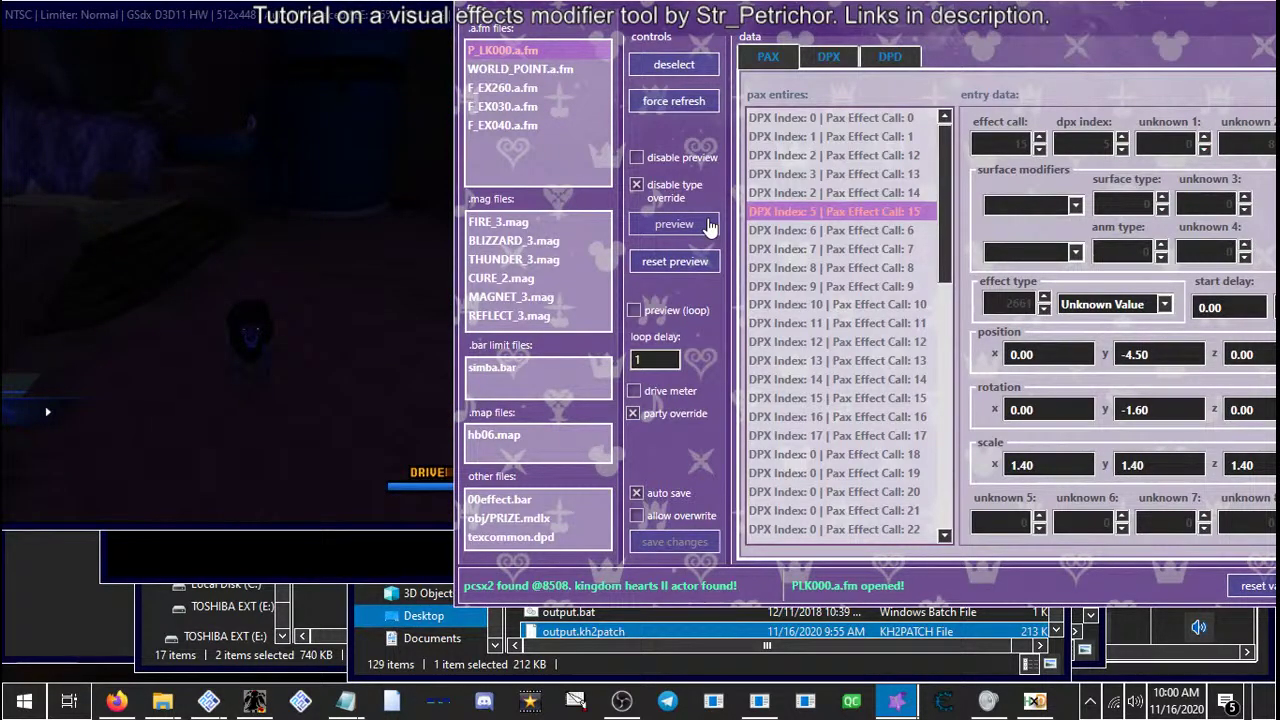
click(708, 226)
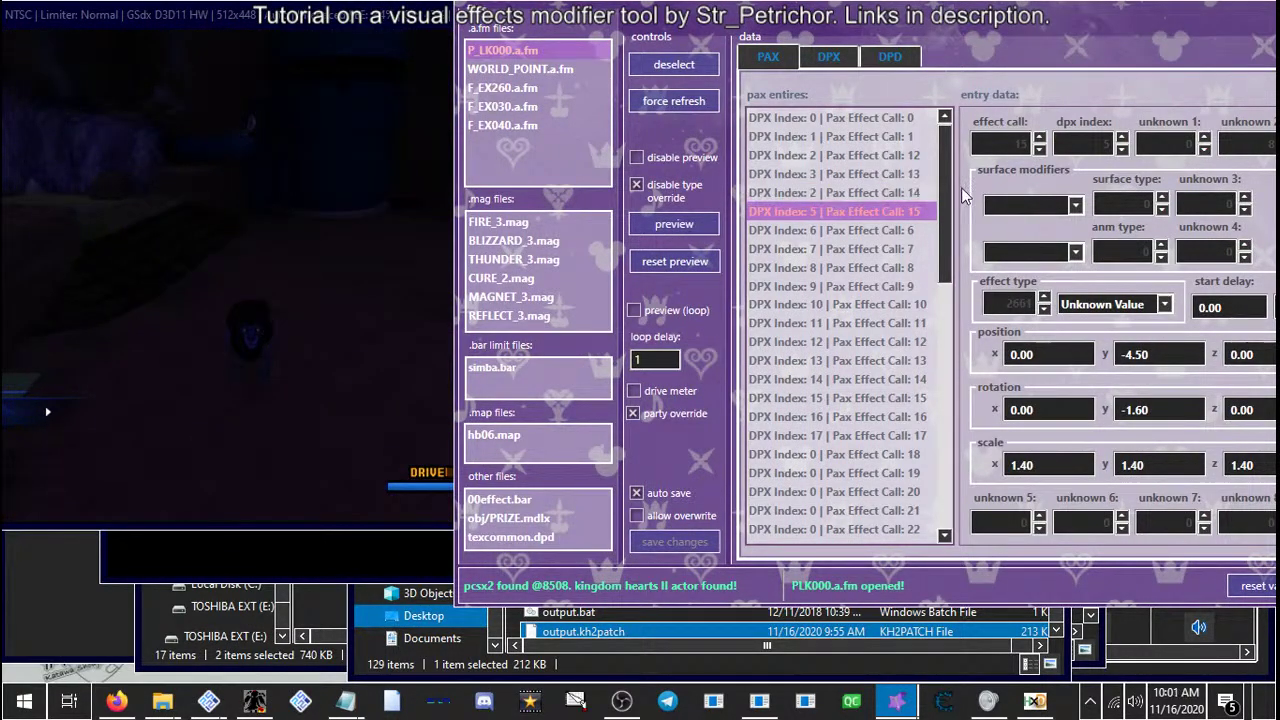
Close the effects modifier tool and bring up the Str_Petrichor PAX folder in File Explorer
click(914, 206)
drag(850, 28, 702, 27)
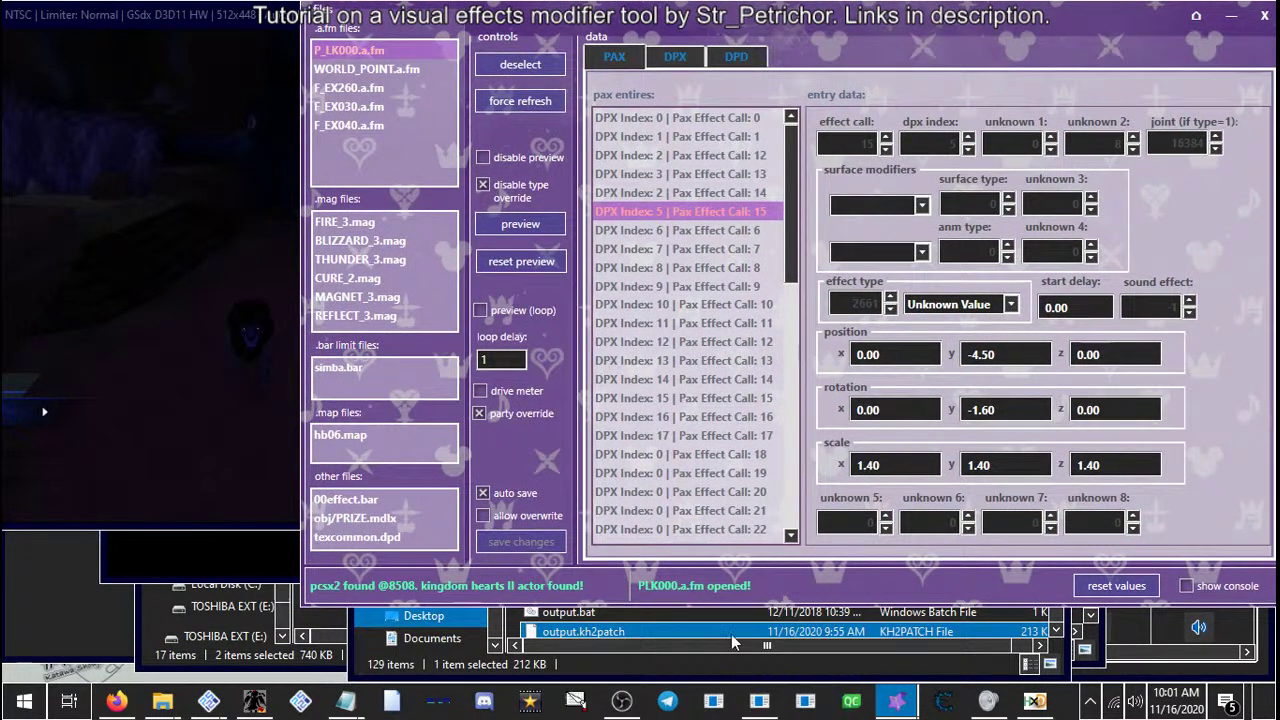
click(1264, 16)
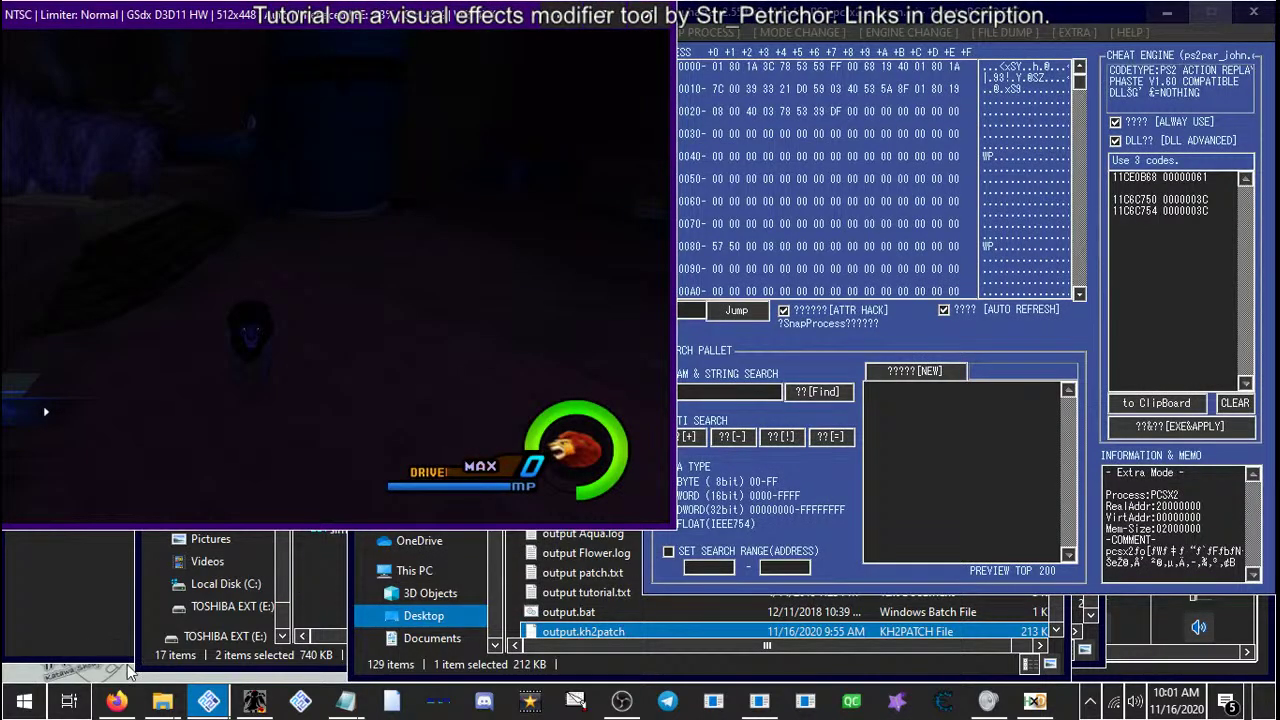
mouse_move(208, 700)
mouse_move(162, 700)
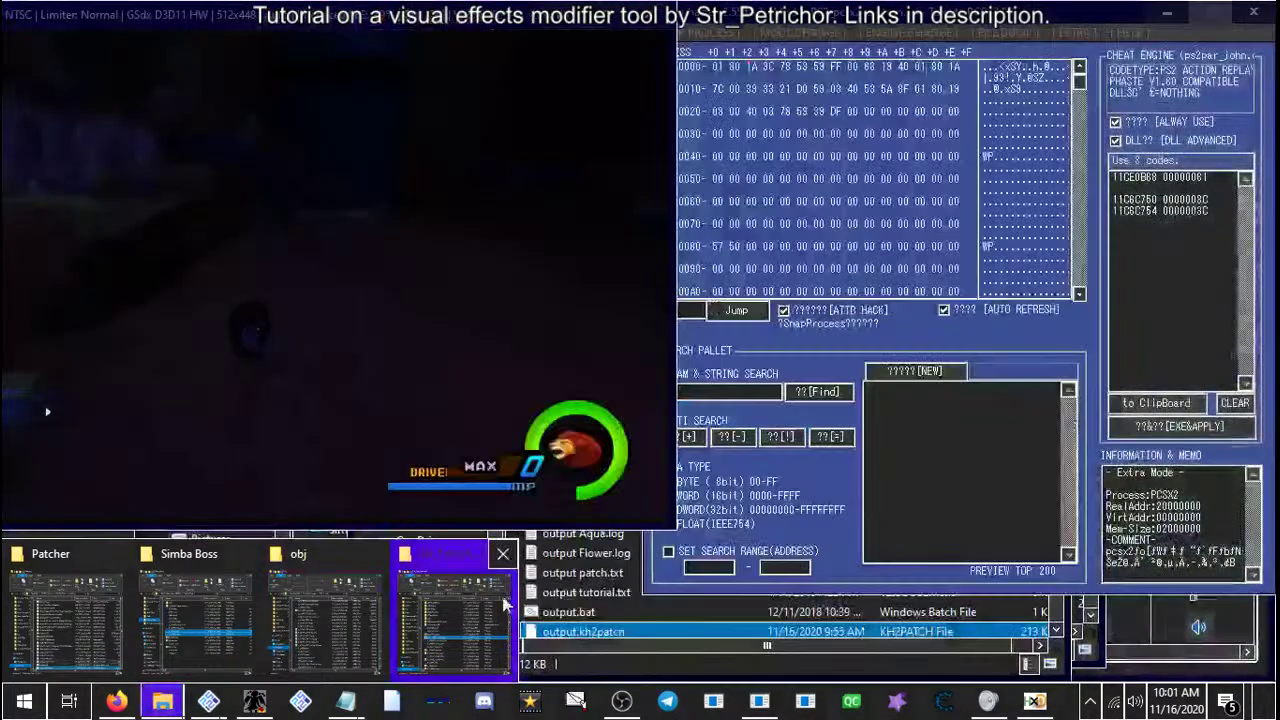
click(457, 612)
click(625, 288)
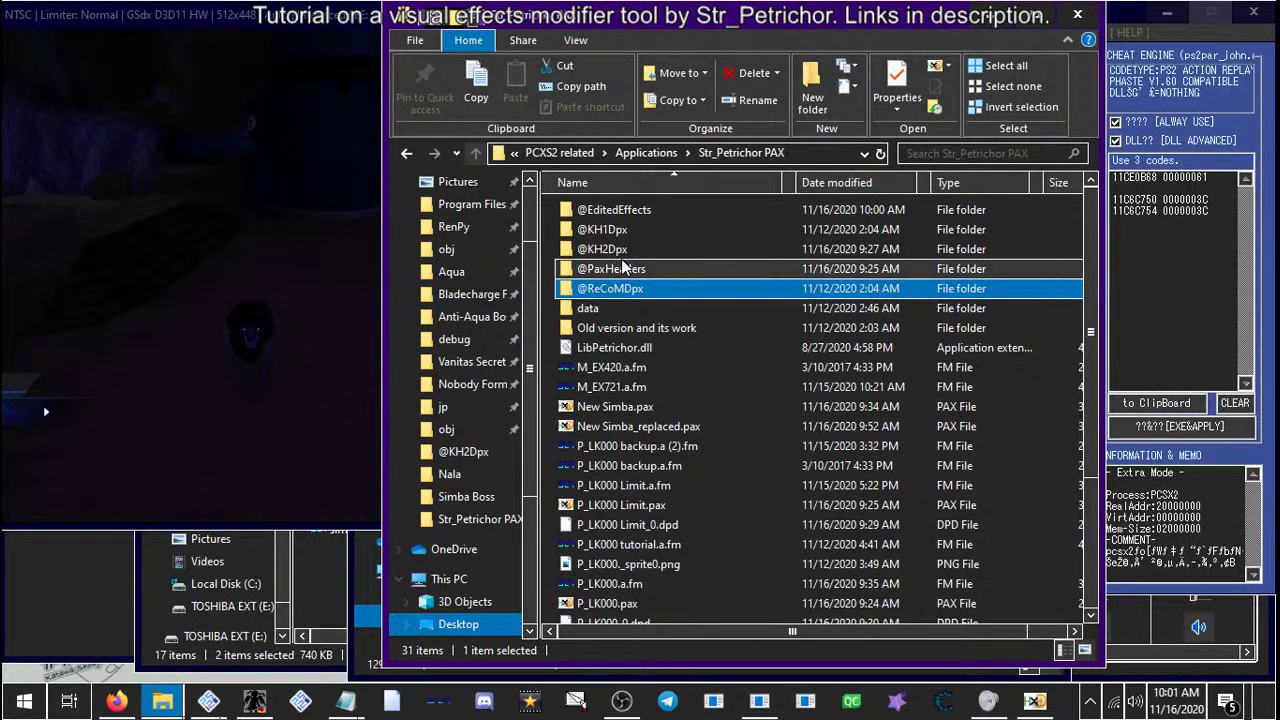
click(638, 268)
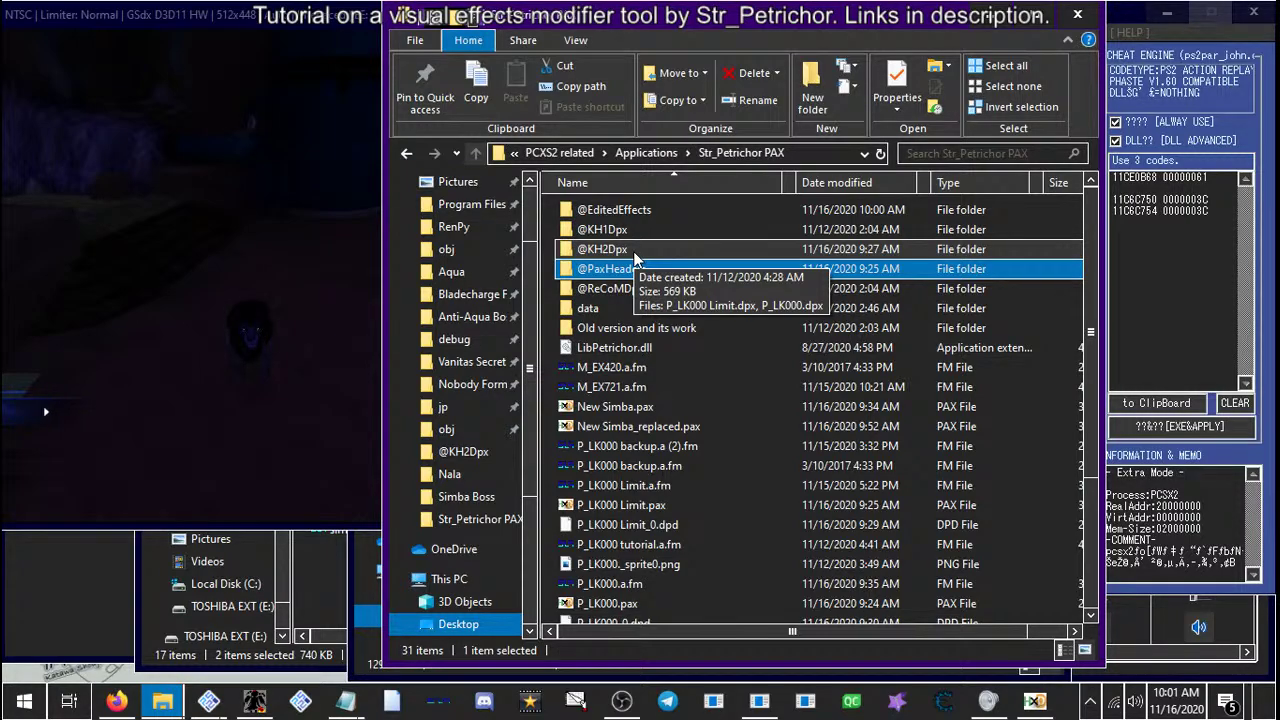
double_click(635, 229)
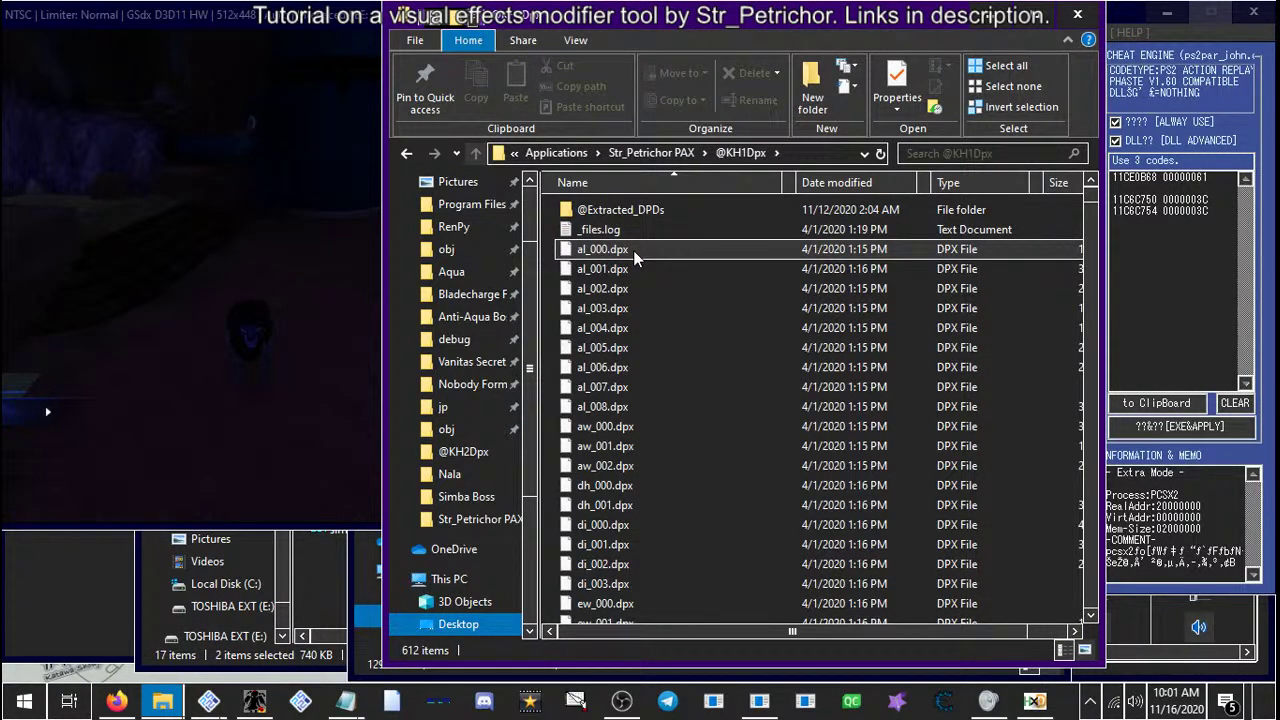
scroll(633, 252, down, 1)
scroll(632, 260, up, 1)
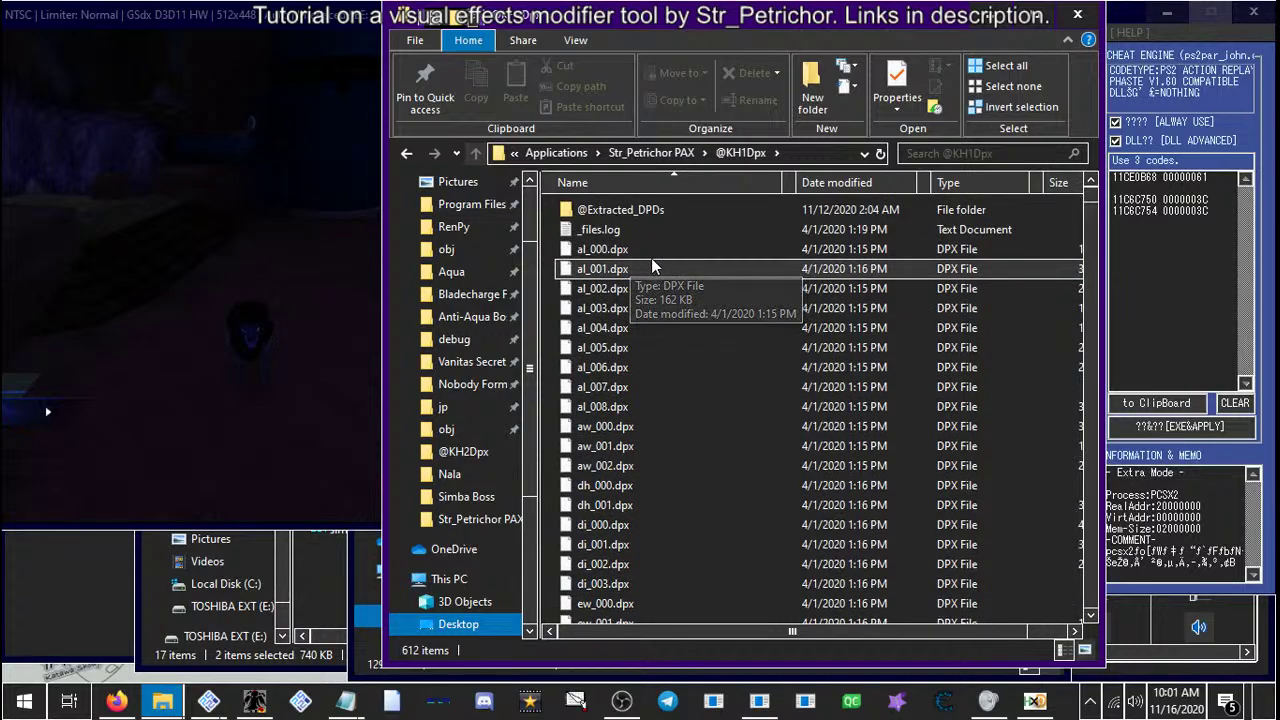
double_click(630, 211)
scroll(709, 258, down, 5)
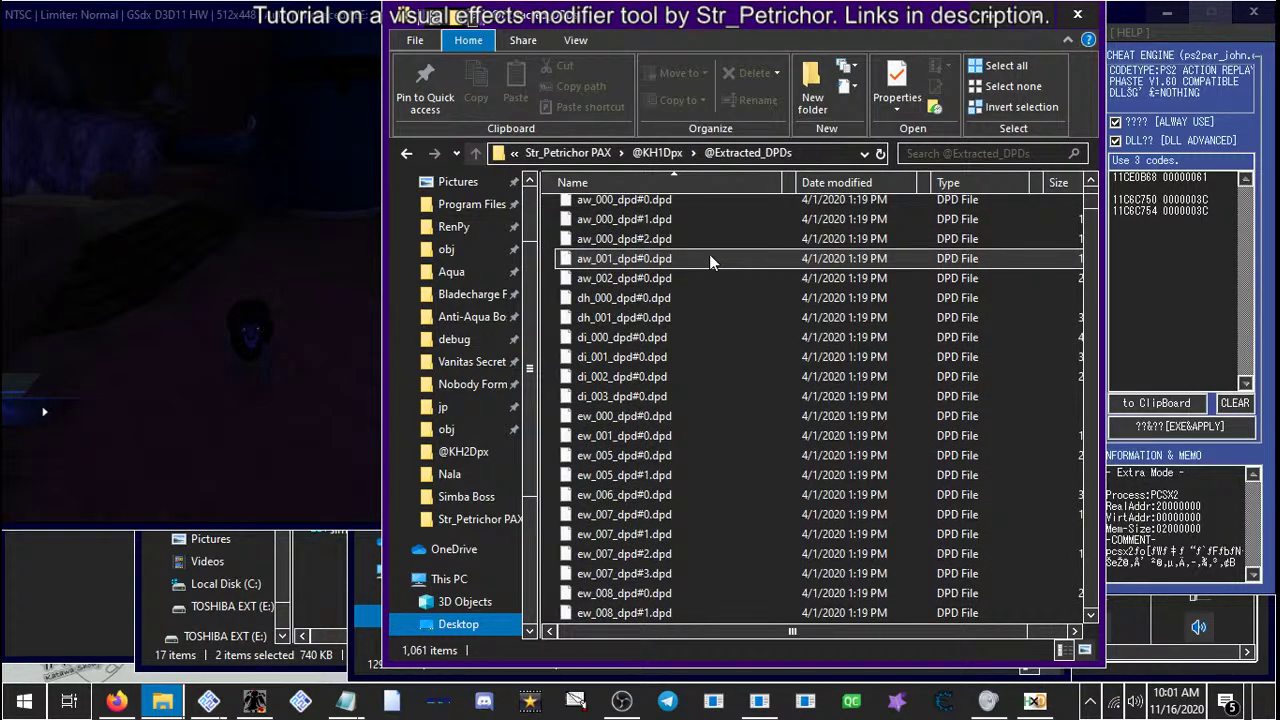
scroll(712, 258, down, 10)
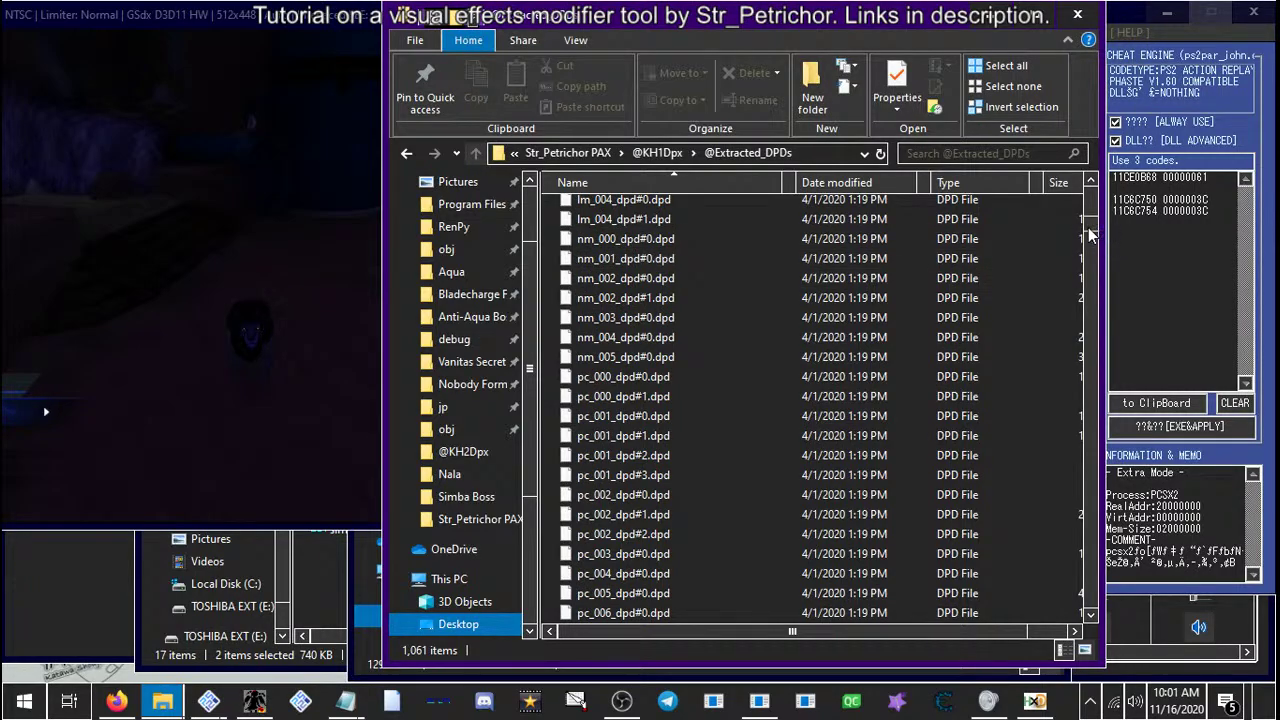
drag(1090, 233, 1065, 178)
click(651, 154)
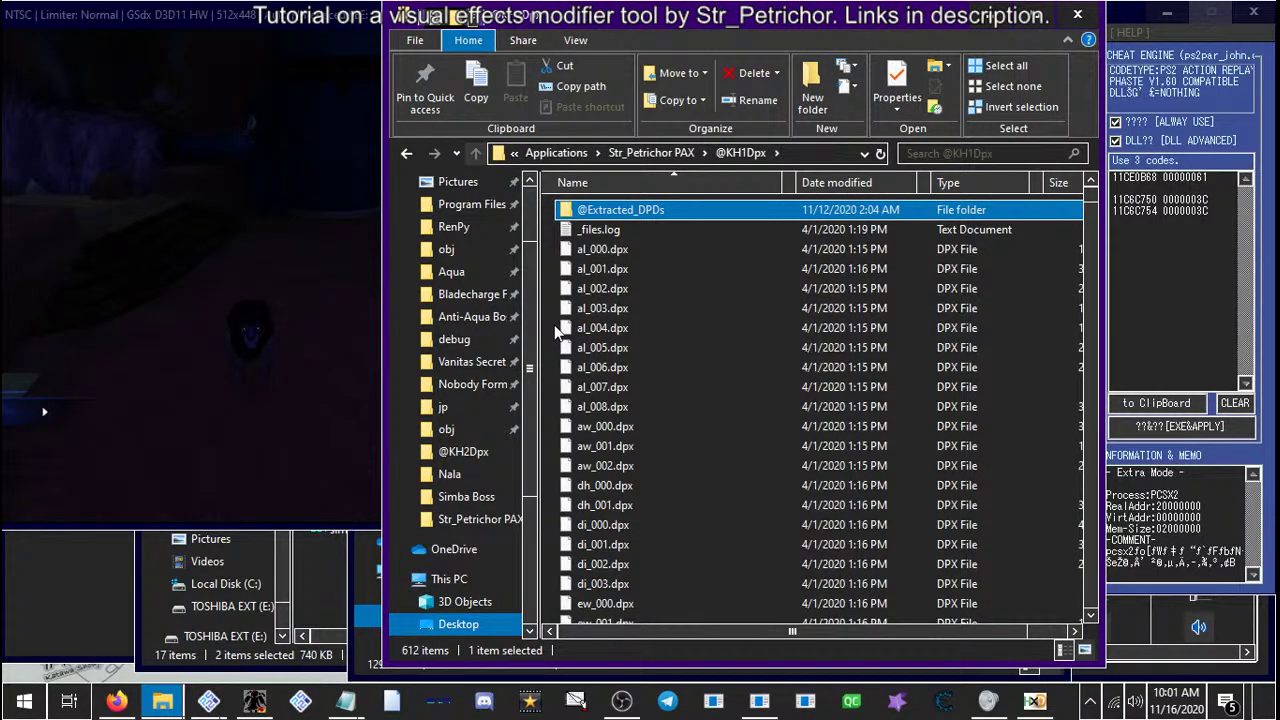
click(651, 152)
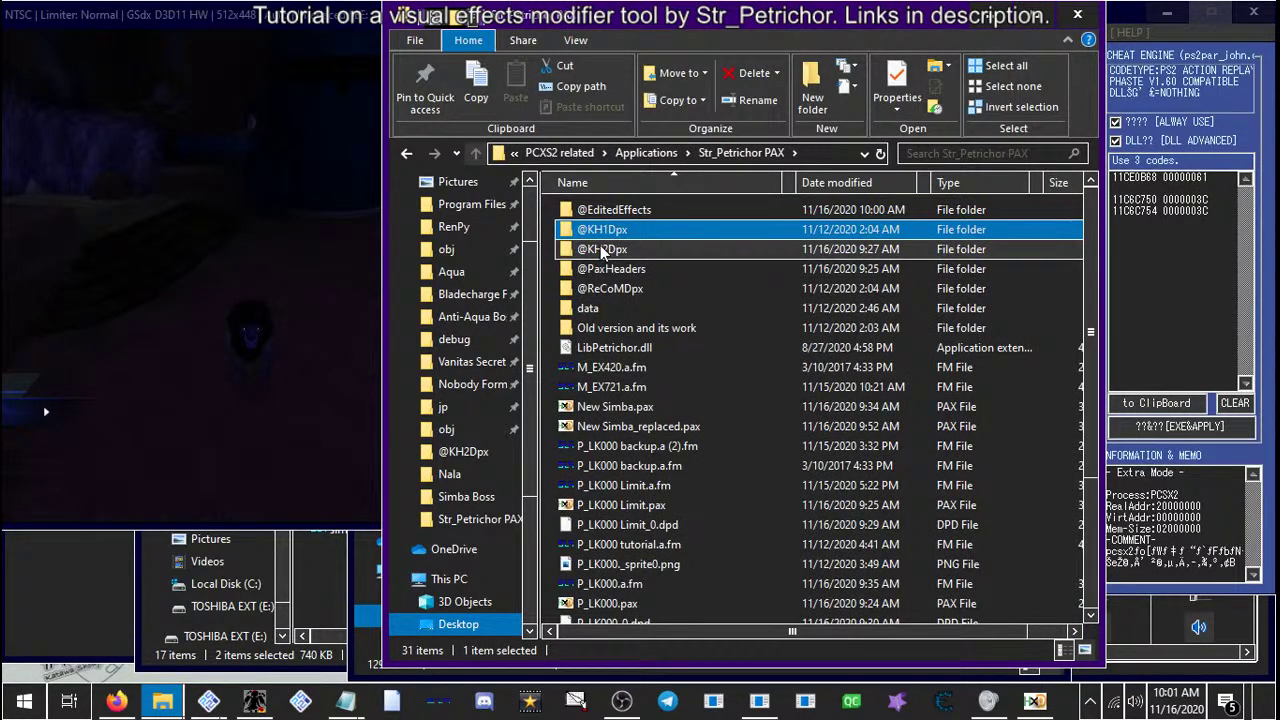
double_click(608, 290)
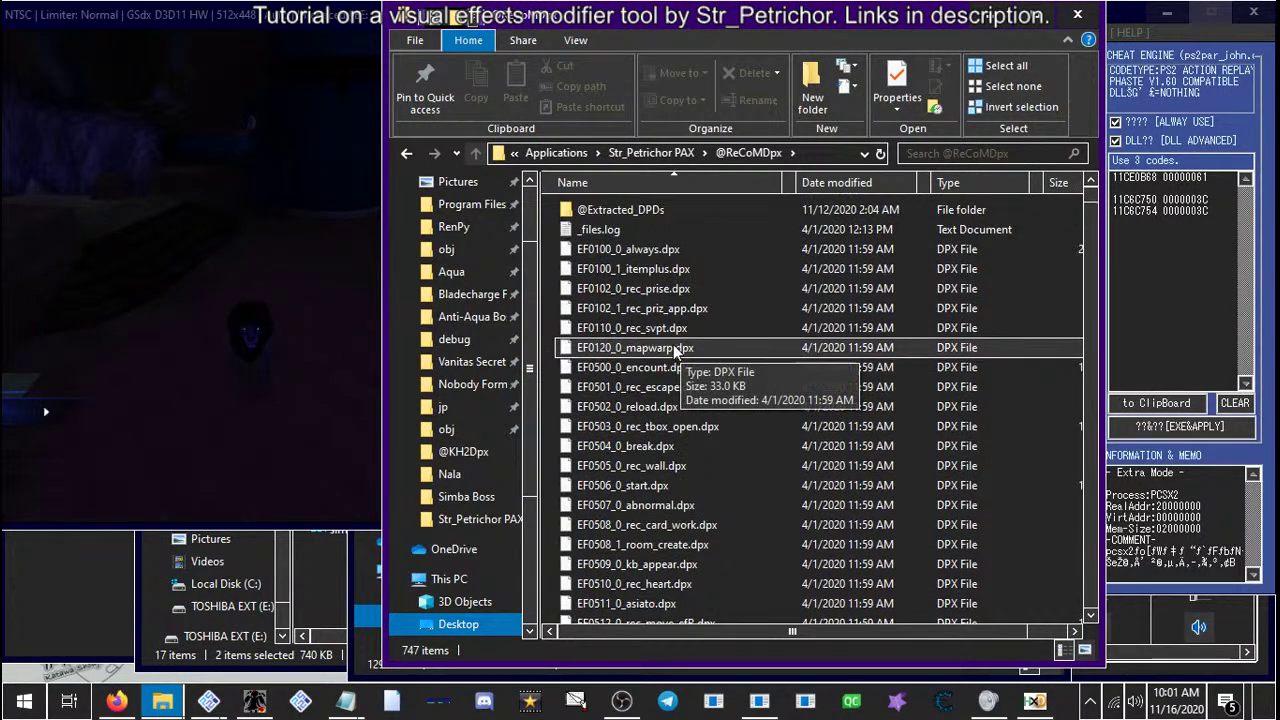
double_click(622, 210)
scroll(682, 362, down, 5)
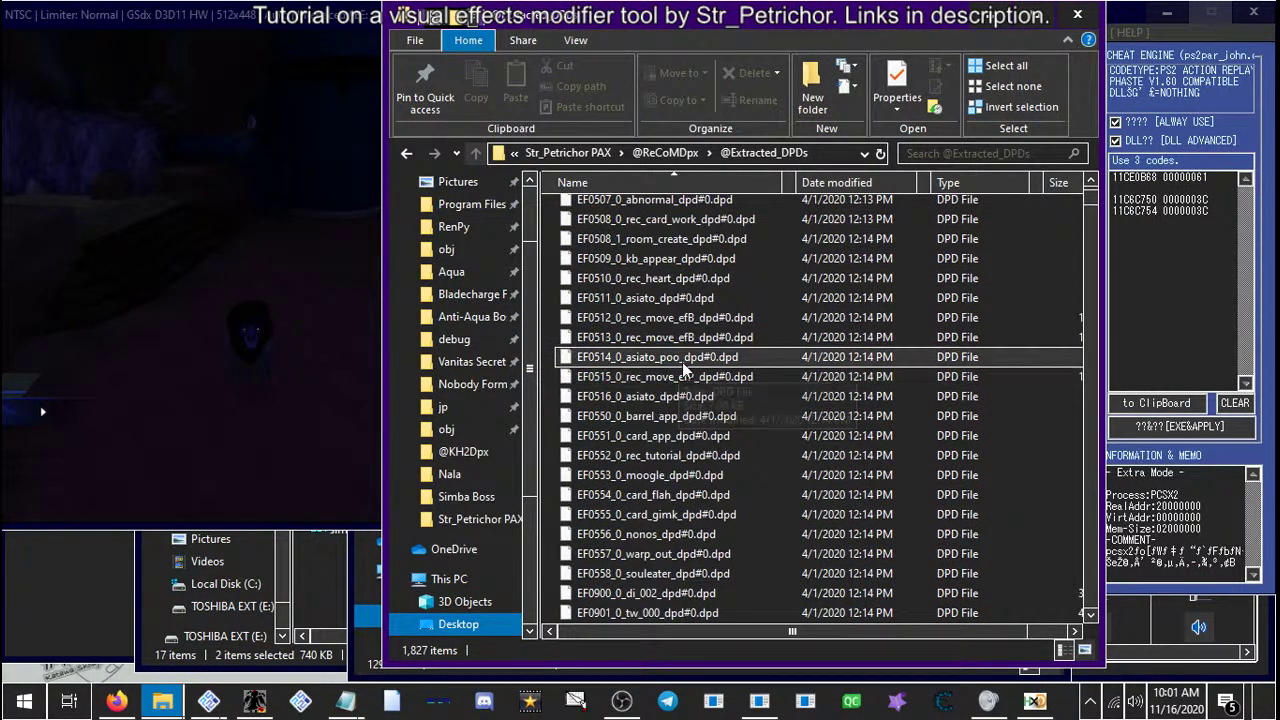
scroll(682, 362, up, 8)
click(665, 152)
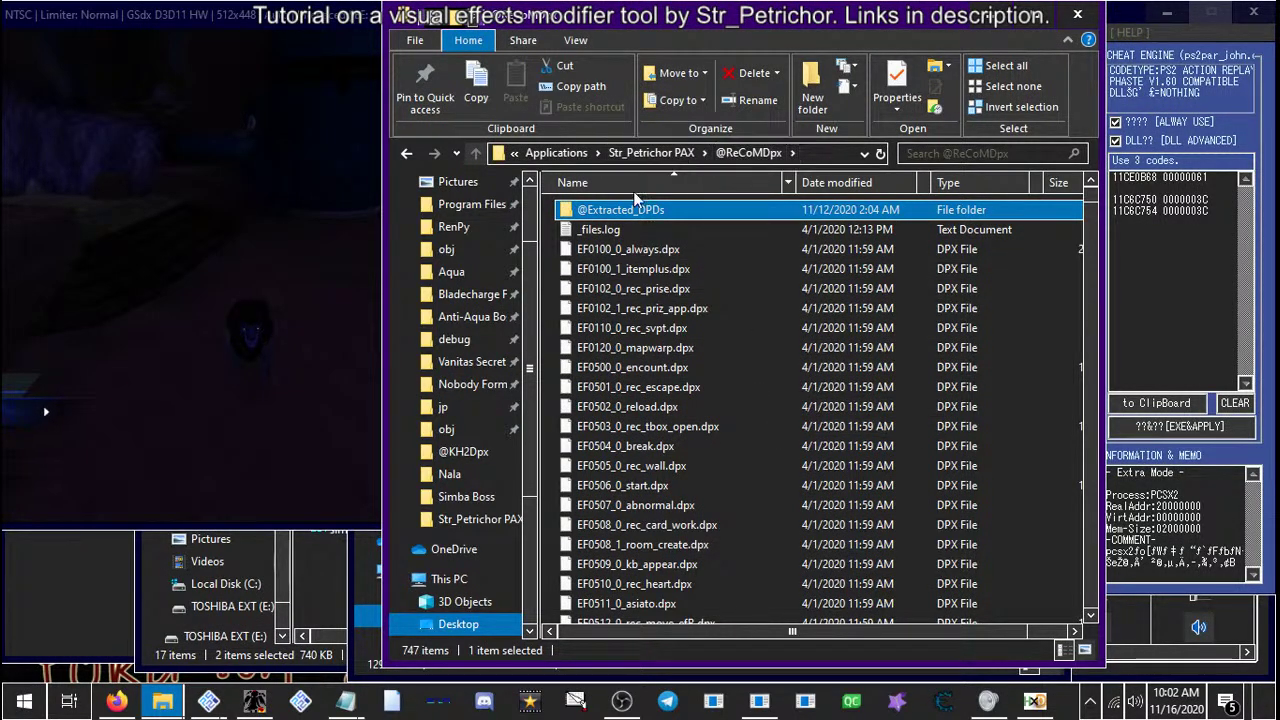
click(656, 153)
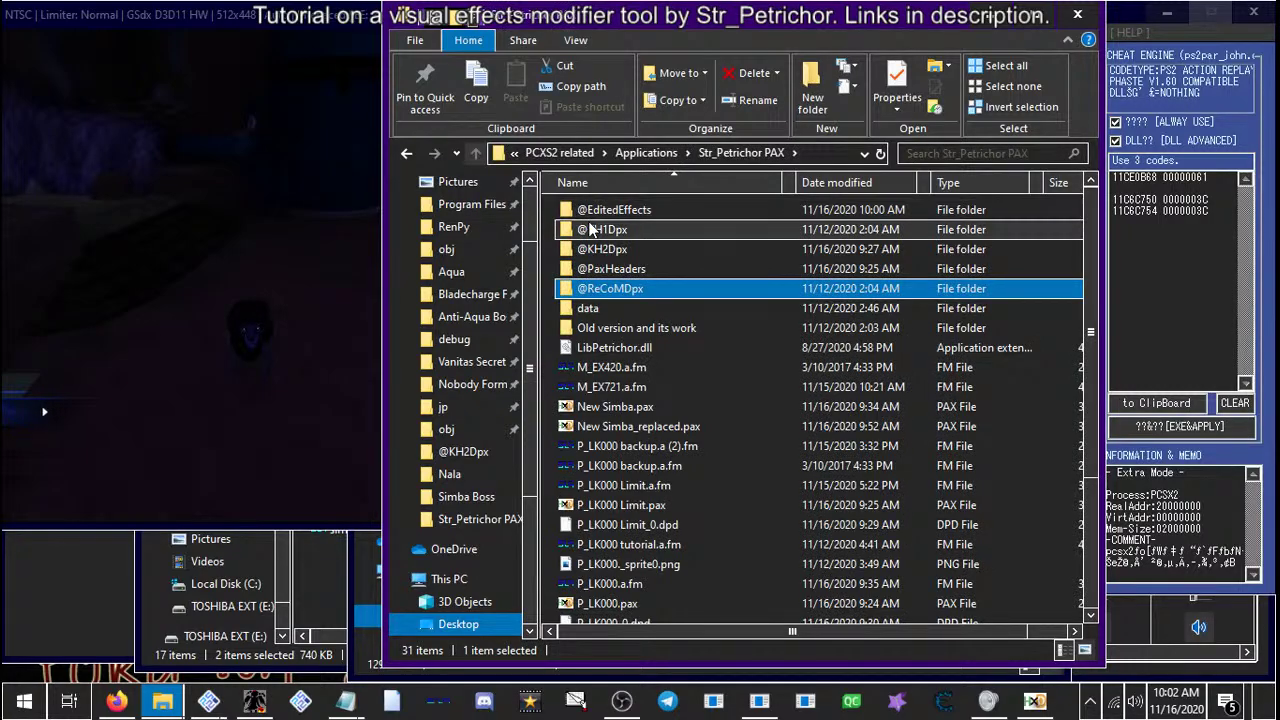
double_click(600, 229)
scroll(878, 355, down, 15)
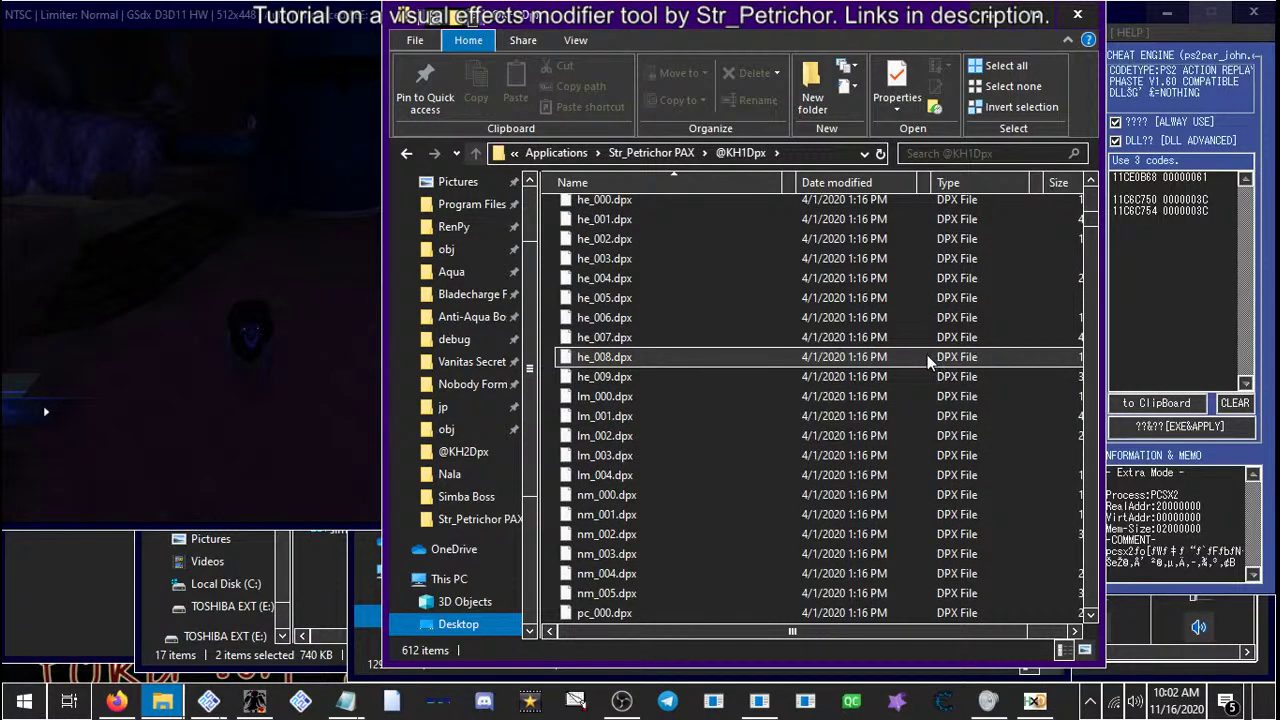
scroll(643, 370, up, 20)
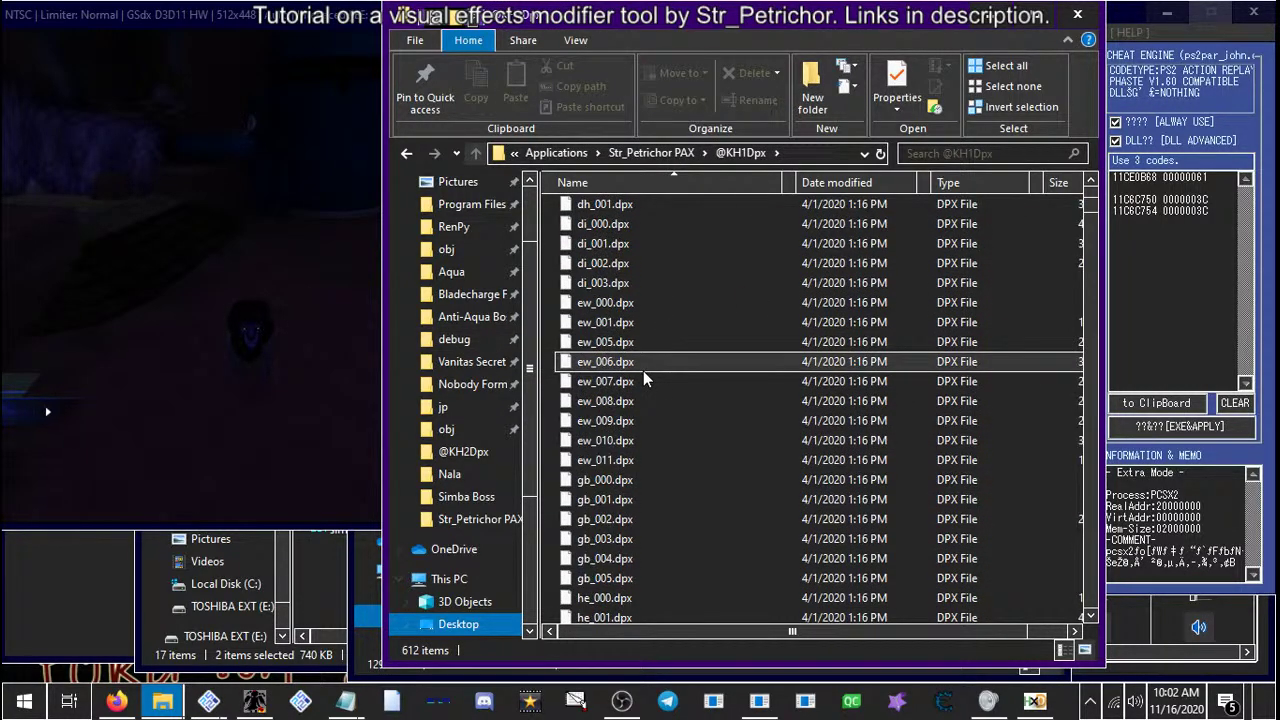
scroll(620, 430, down, 1)
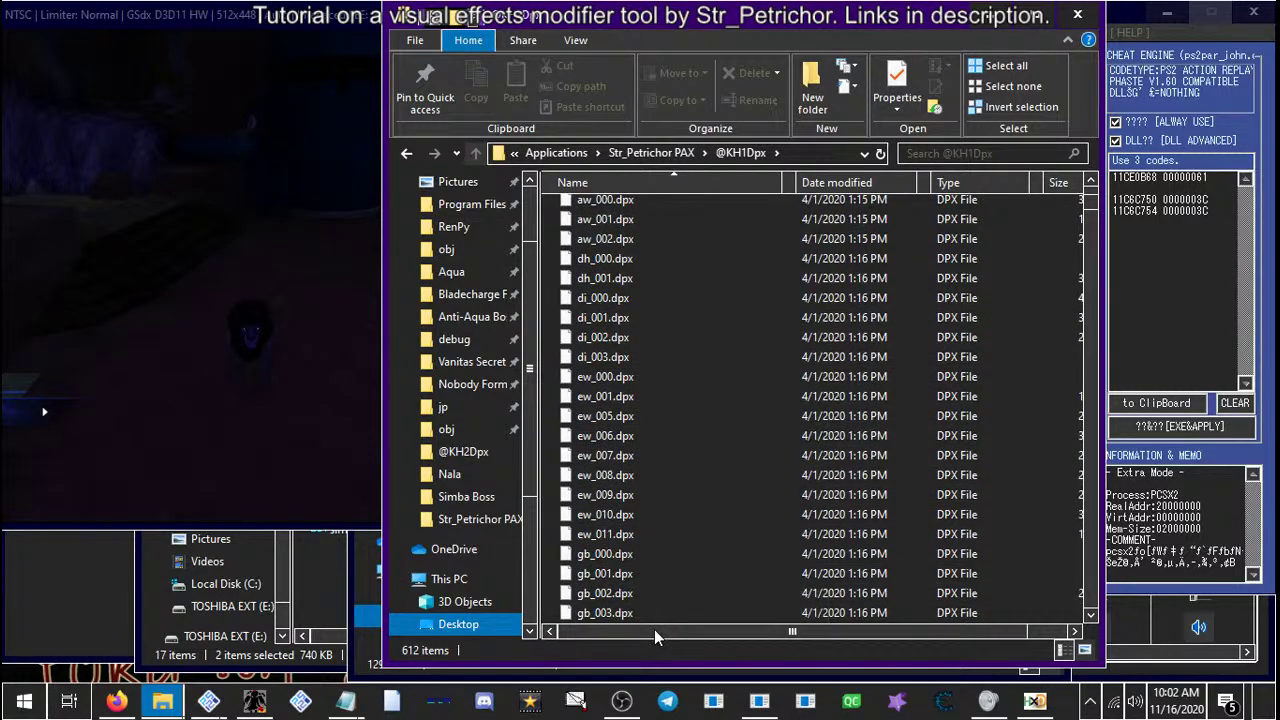
drag(654, 629, 690, 637)
click(600, 514)
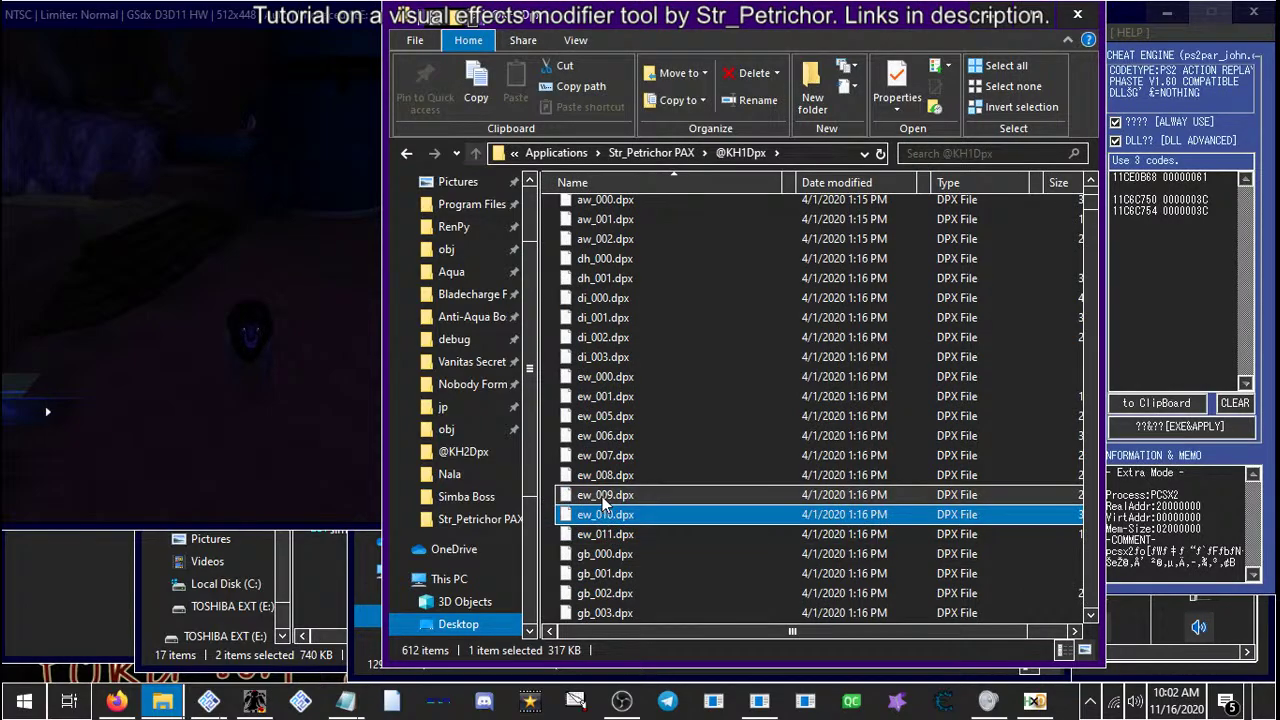
click(600, 494)
click(590, 514)
click(595, 500)
click(592, 514)
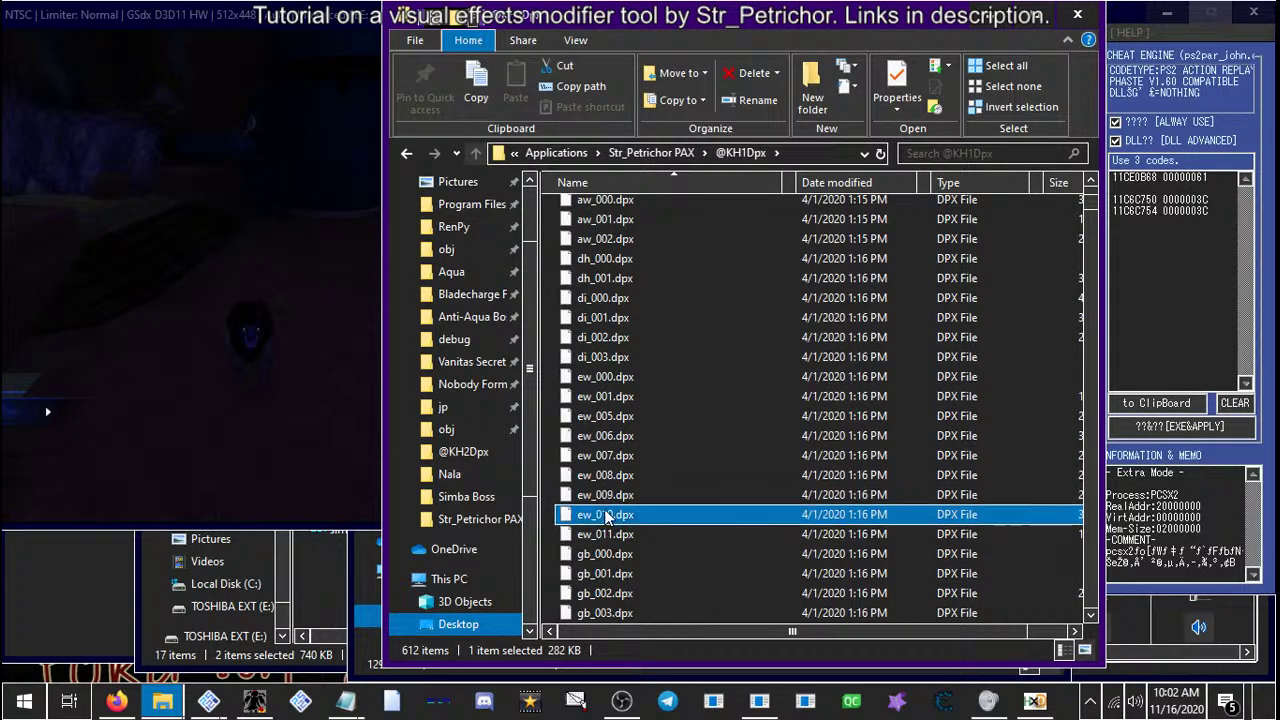
click(612, 496)
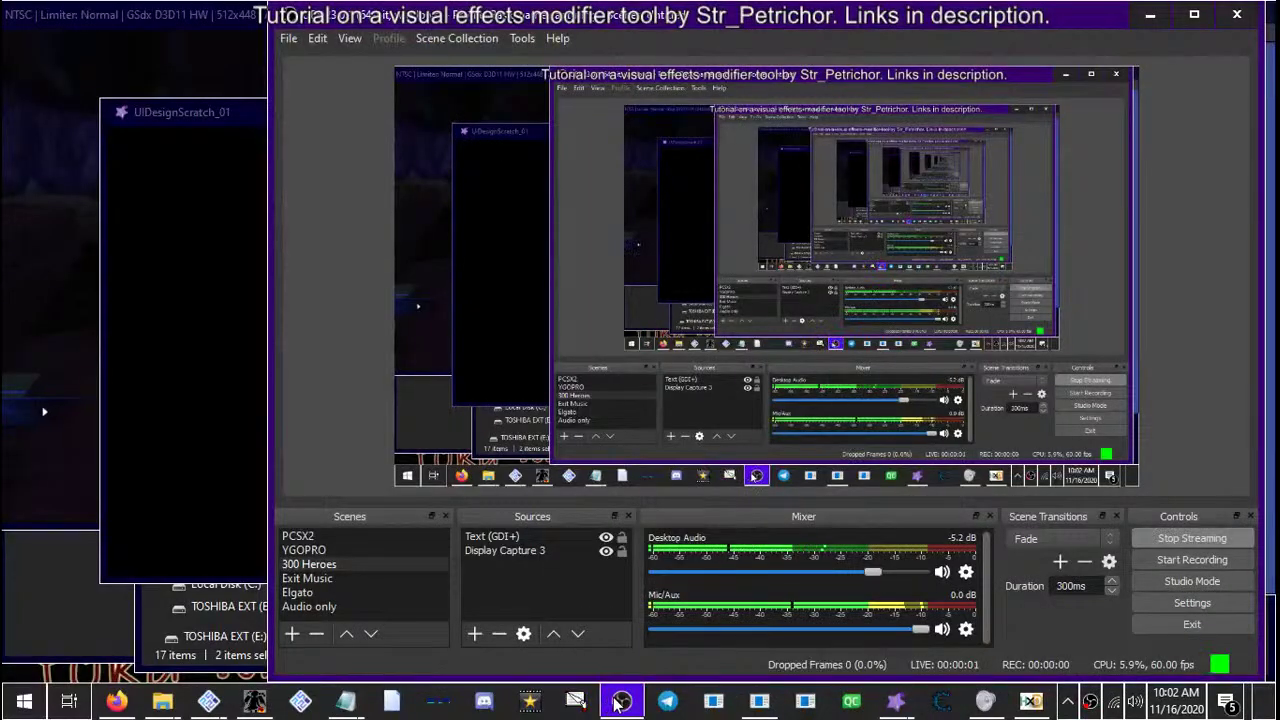
Dismiss the effects tool's disclaimer and open the Effect Toolkit's Edit/Build PAX screen
click(621, 705)
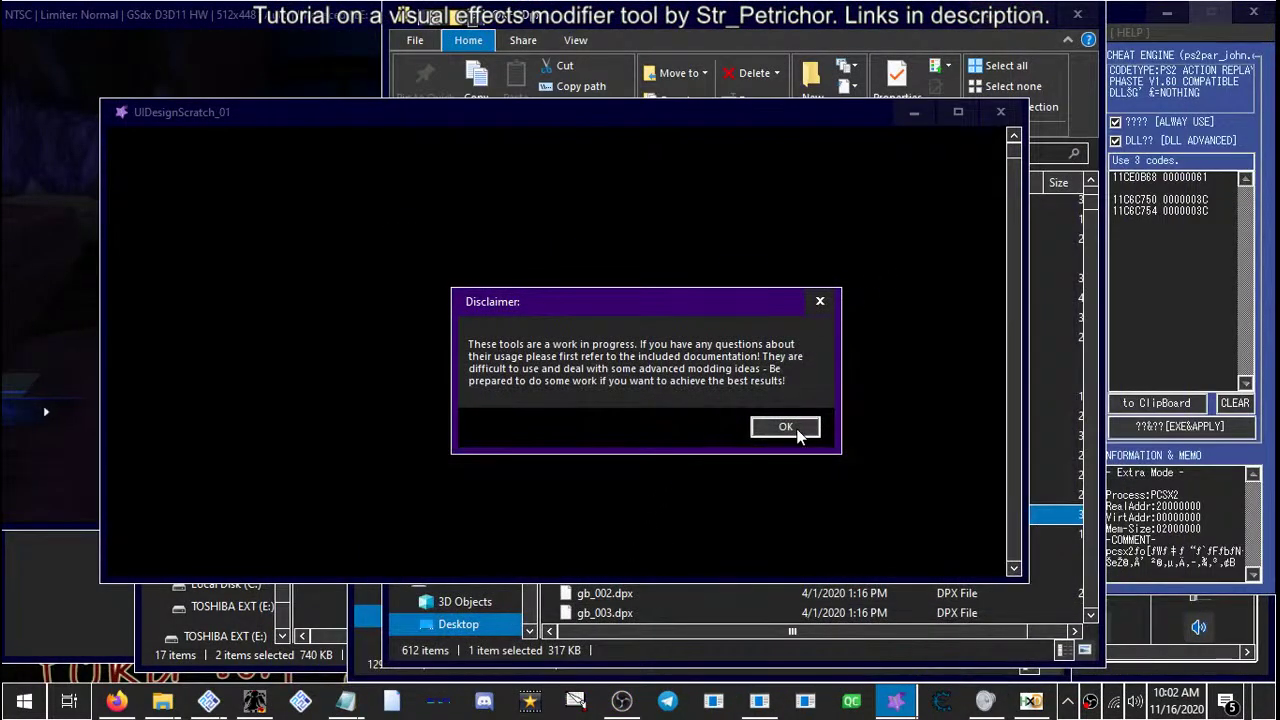
click(786, 427)
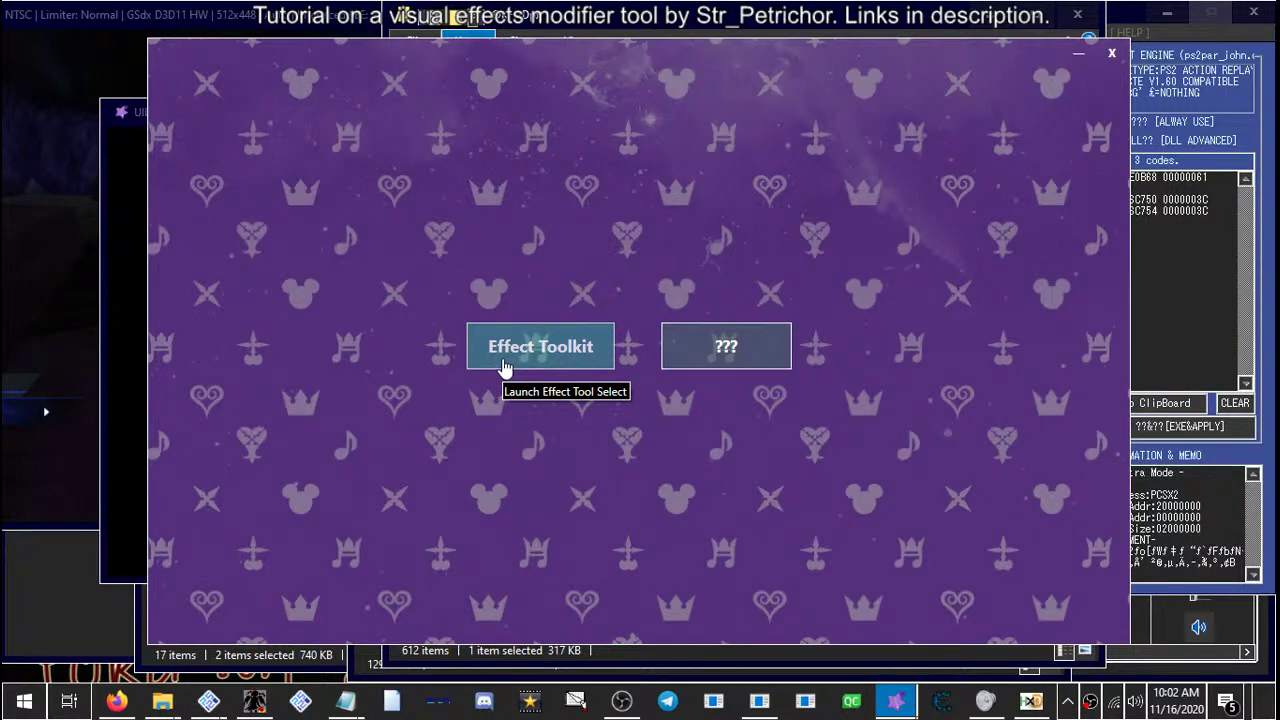
click(505, 366)
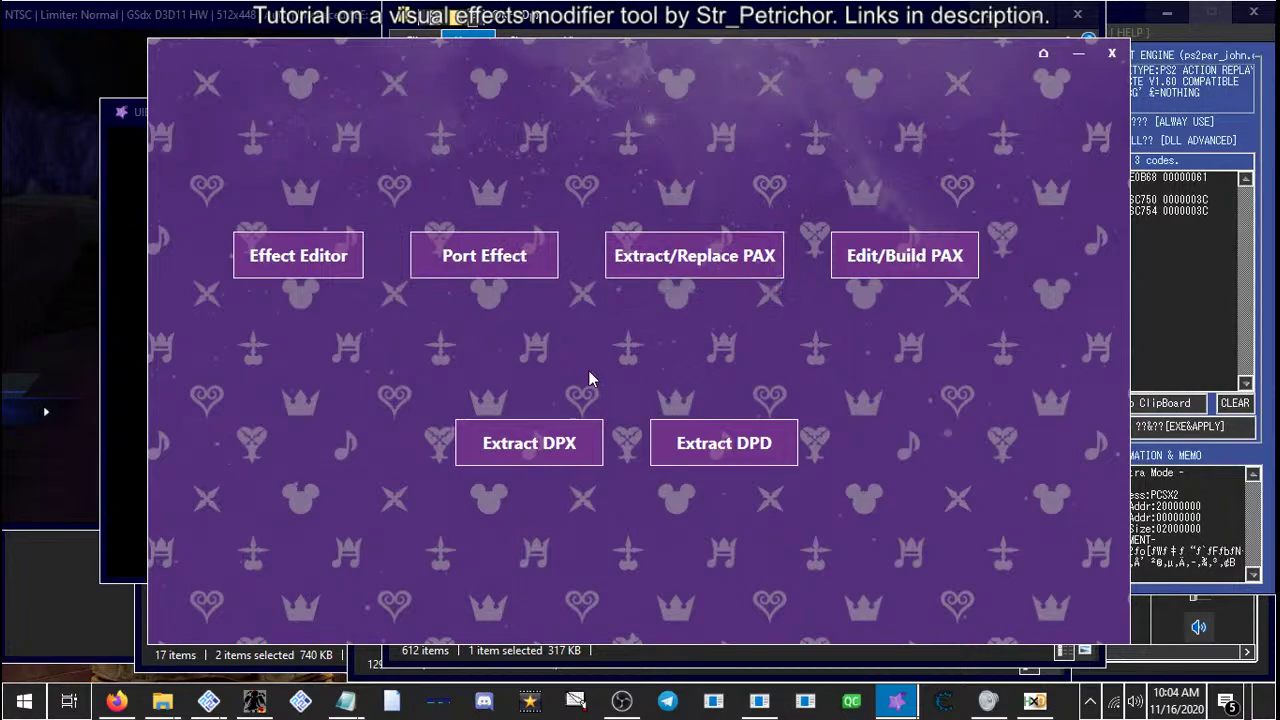
click(917, 258)
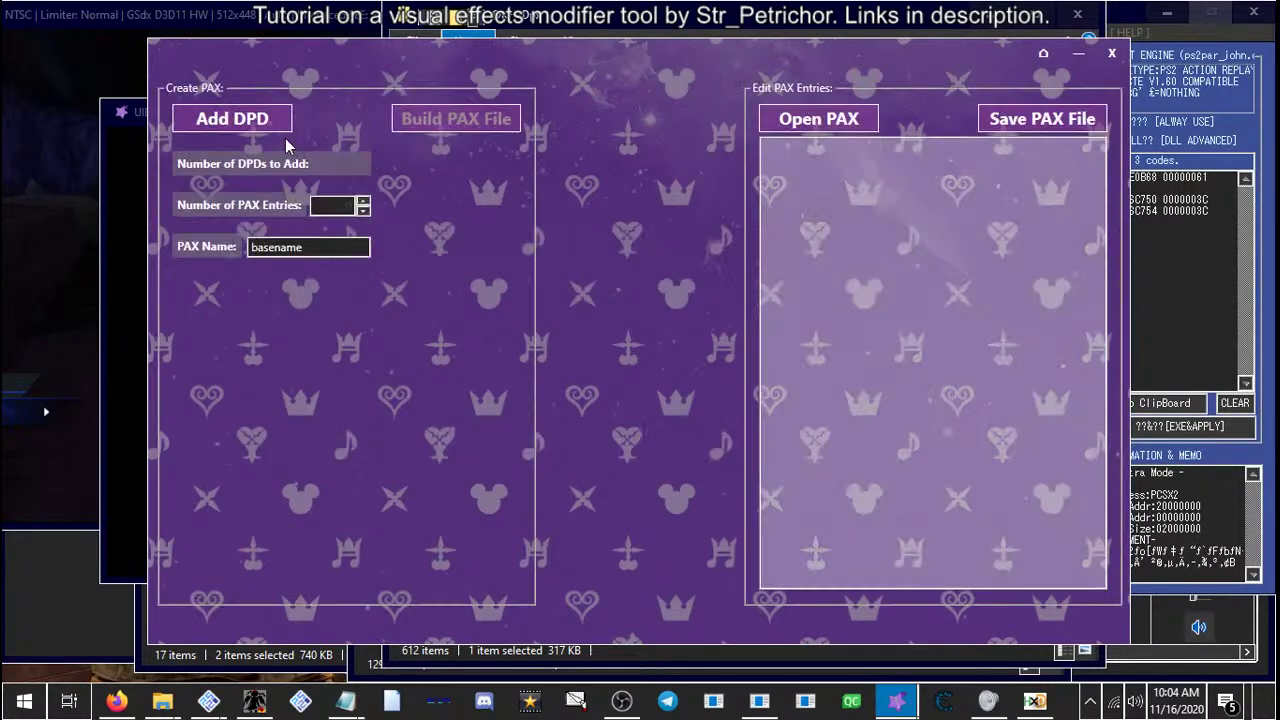
click(240, 118)
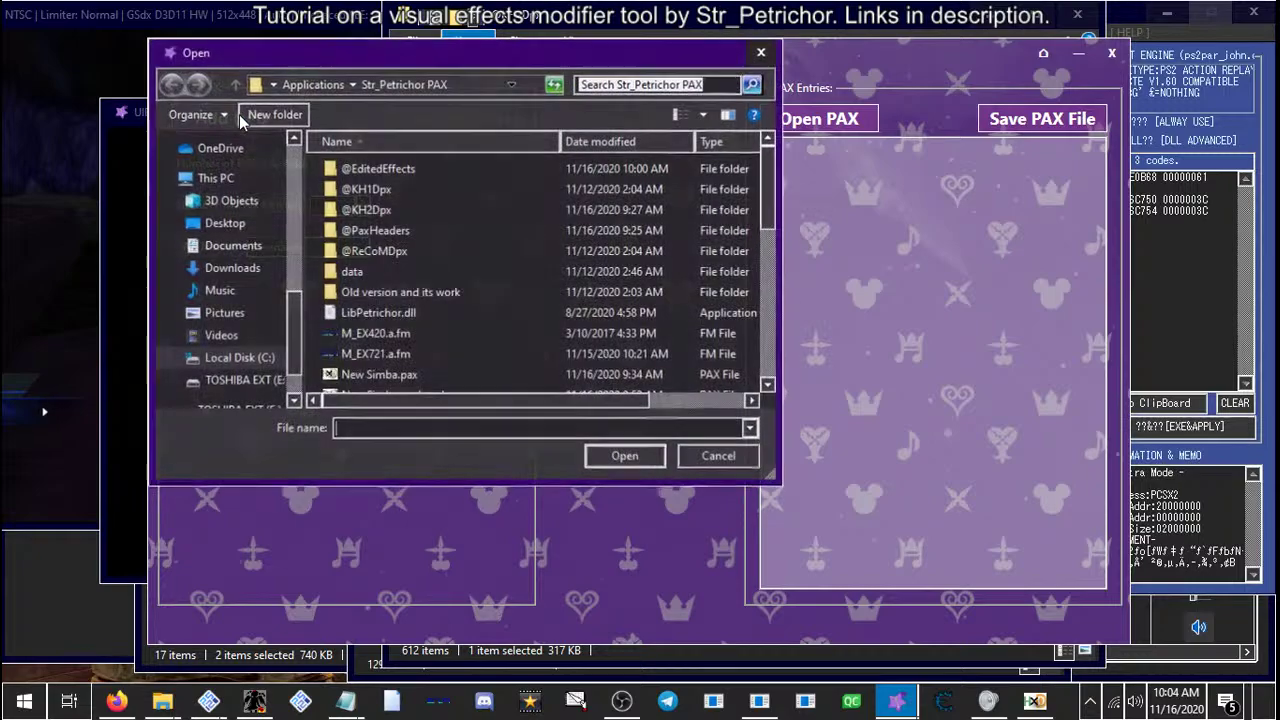
double_click(388, 190)
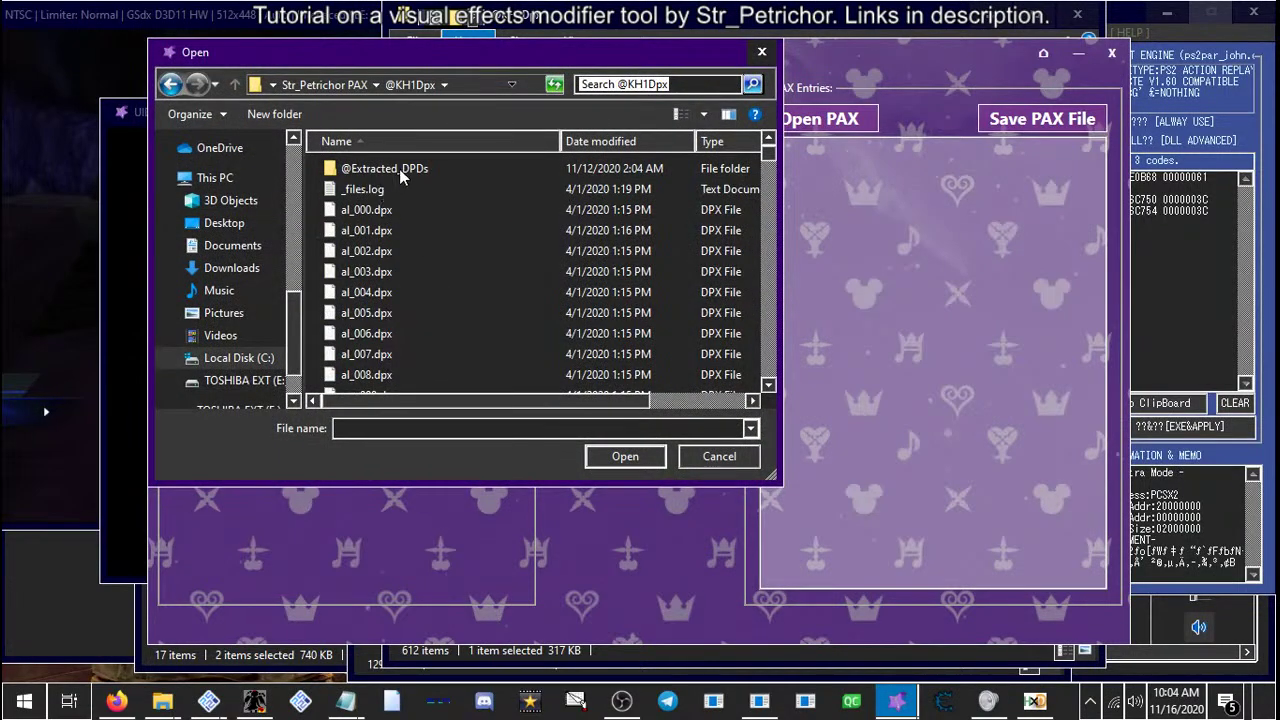
double_click(399, 169)
scroll(470, 255, down, 15)
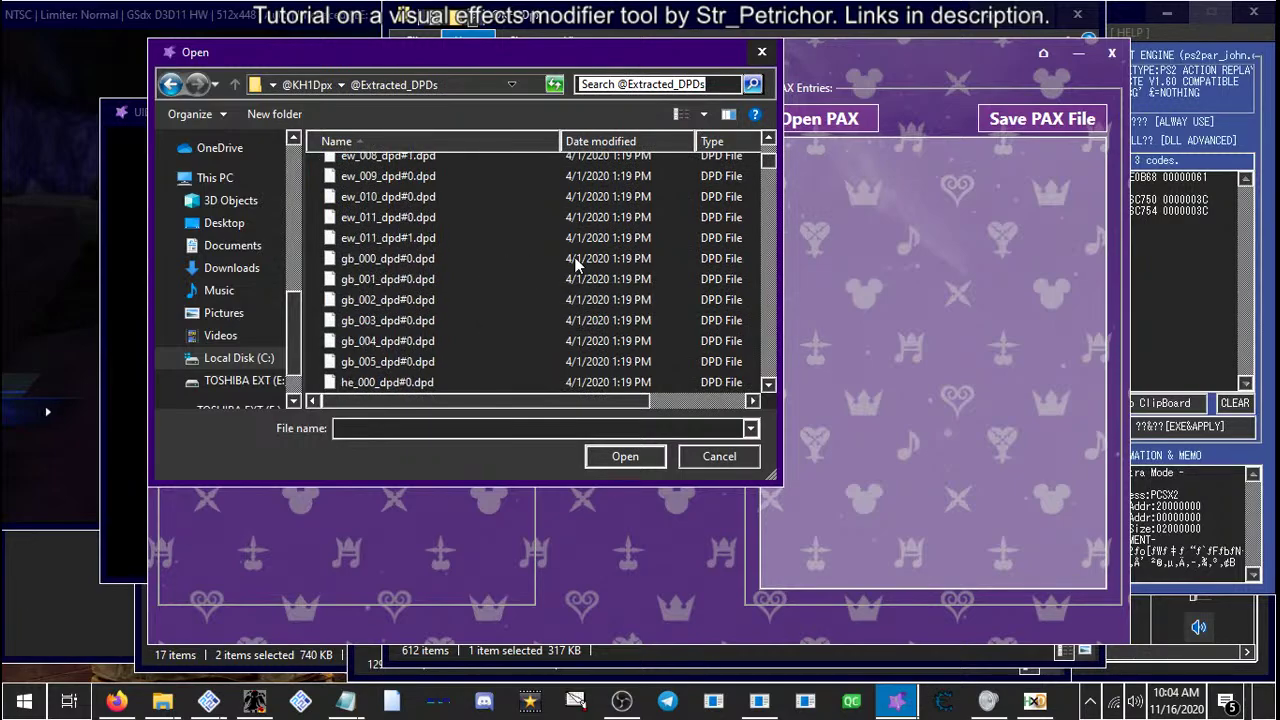
scroll(575, 262, down, 9)
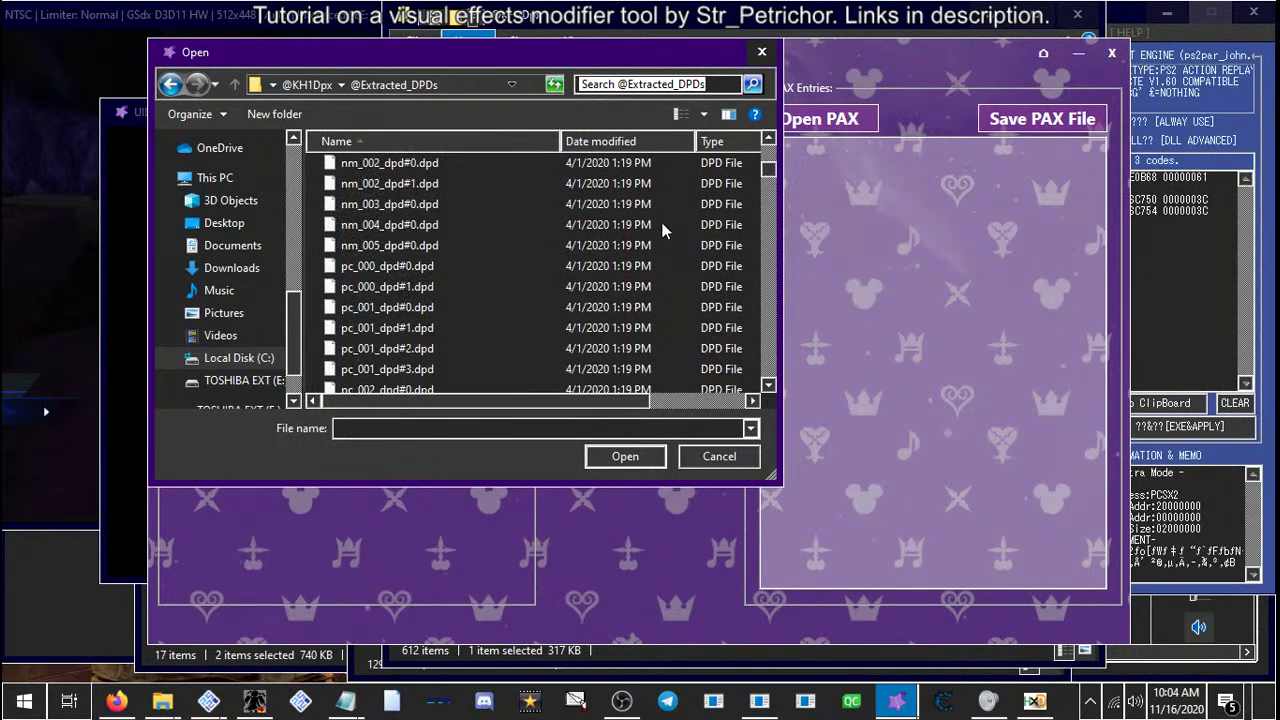
scroll(660, 230, up, 10)
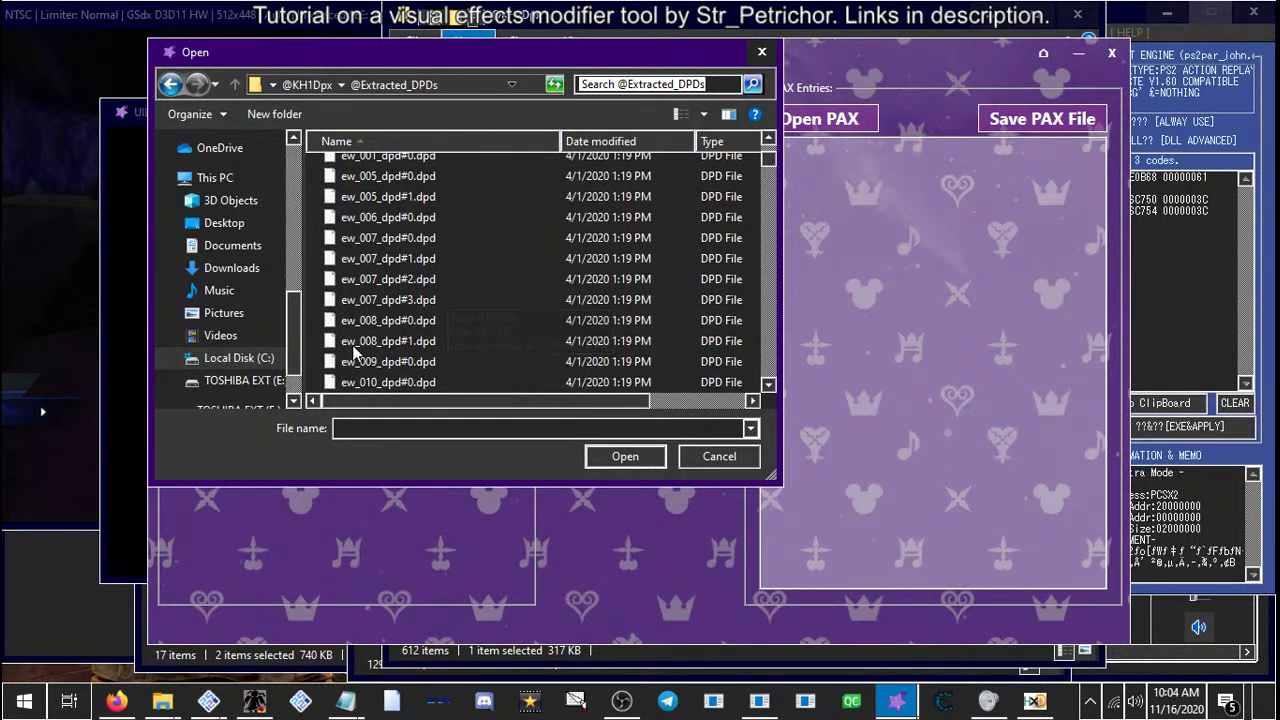
click(388, 361)
scroll(390, 360, down, 1)
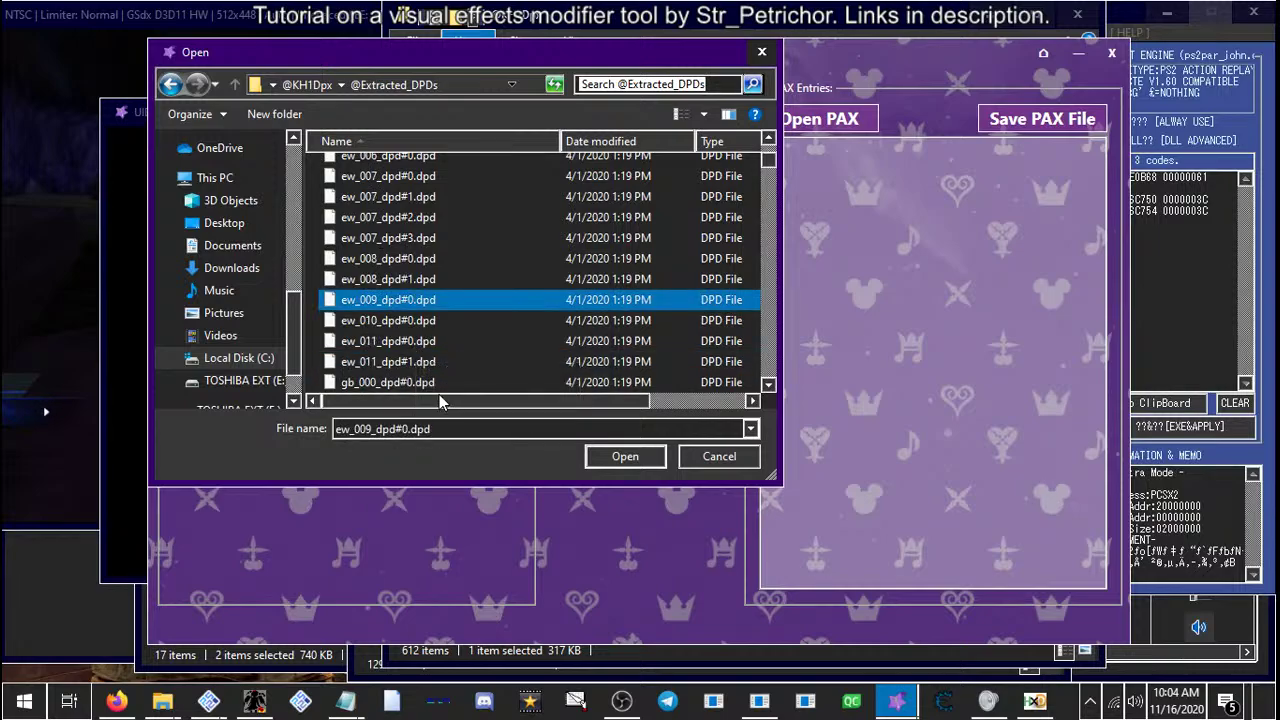
mouse_move(440, 401)
mouse_down()
mouse_move(555, 400)
mouse_move(440, 401)
mouse_up()
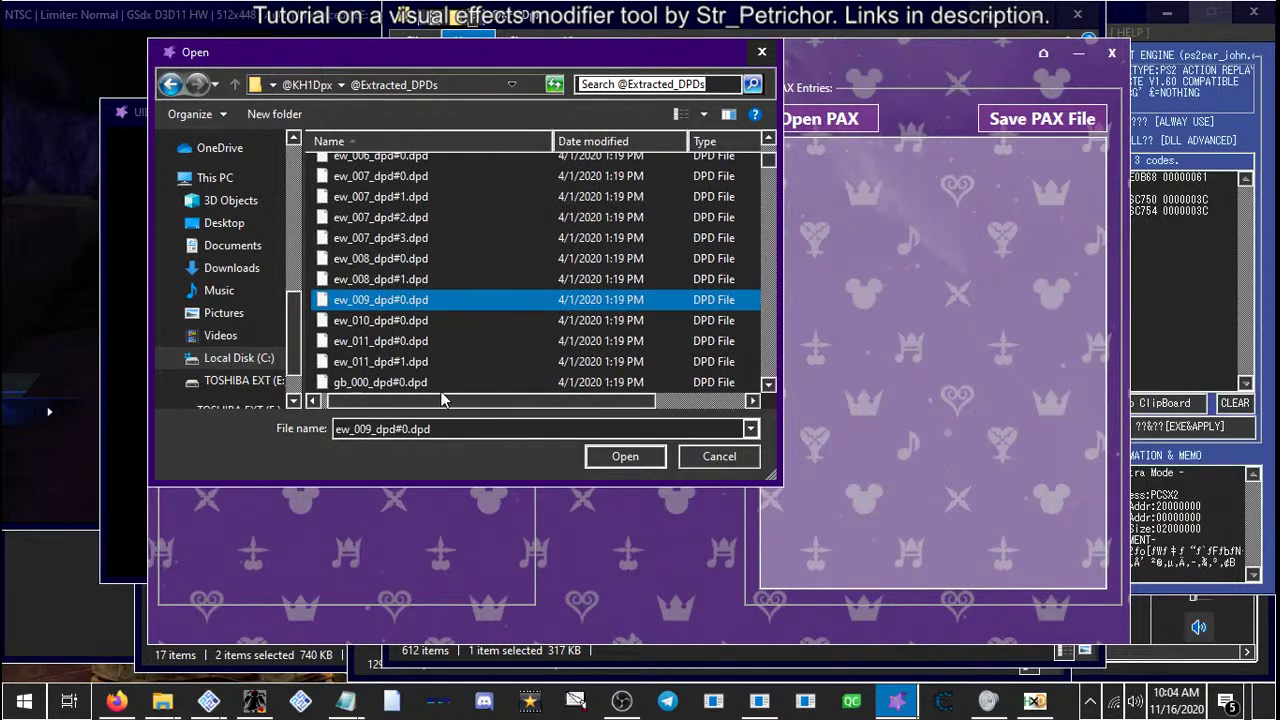
ctrl+click(398, 328)
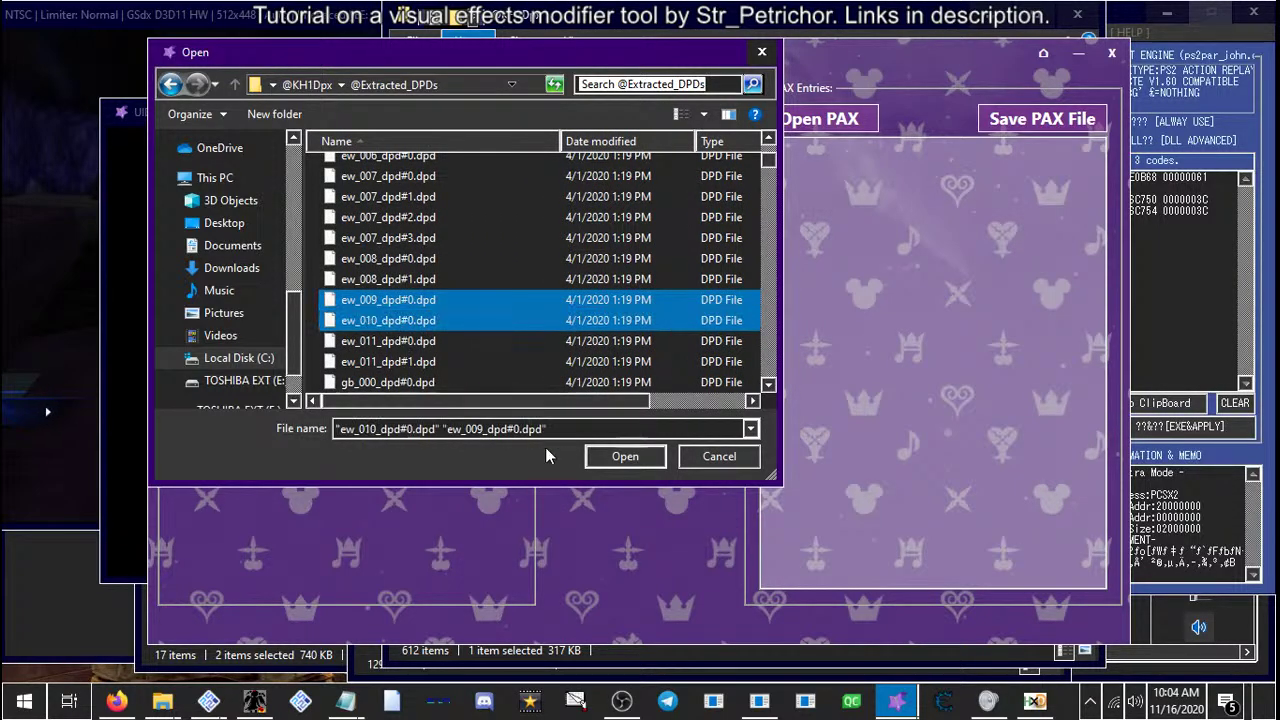
click(620, 456)
drag(278, 76, 324, 67)
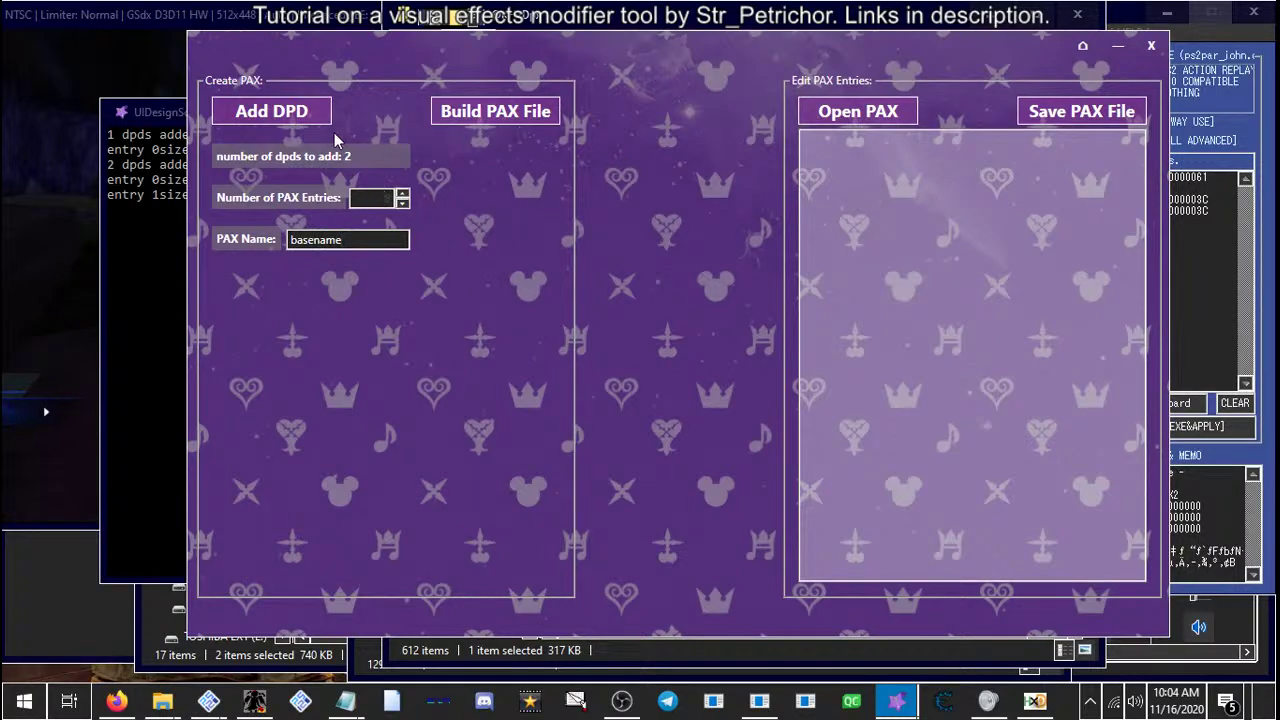
Build the PAX file, save it as EW test in the Str_Petrichor PAX folder and close the tool
click(470, 117)
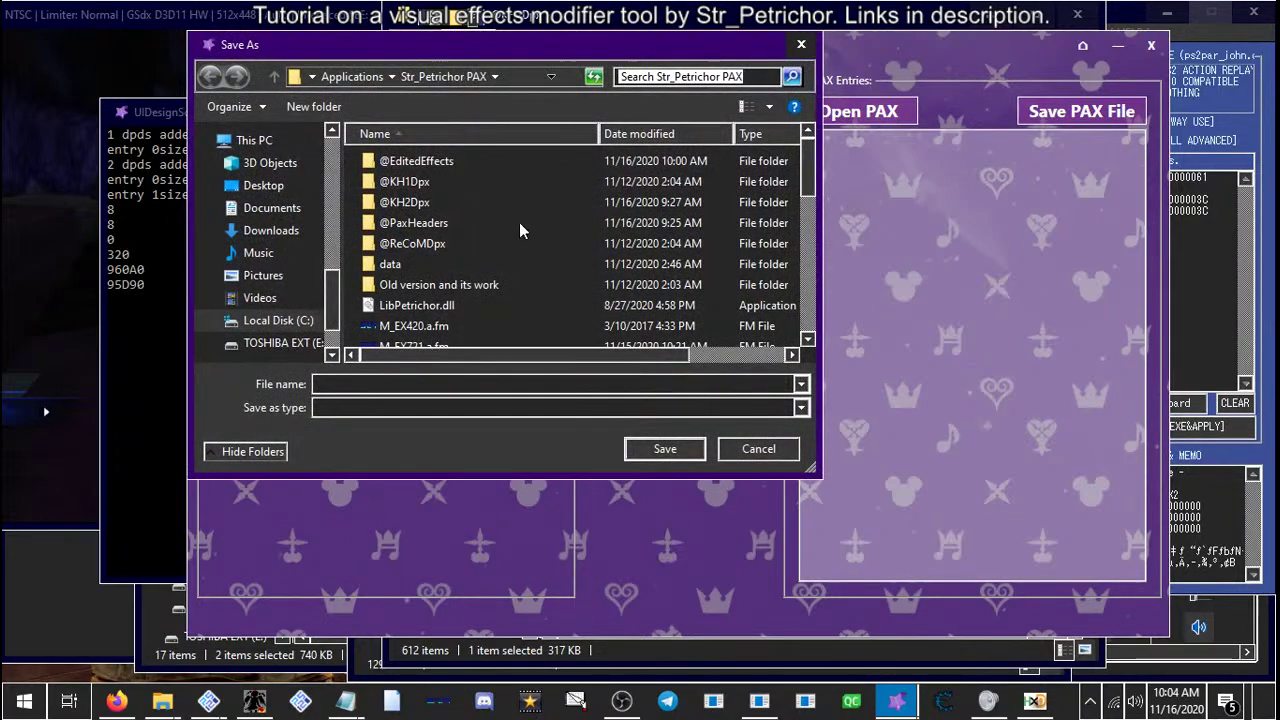
scroll(519, 225, down, 5)
scroll(519, 224, down, 2)
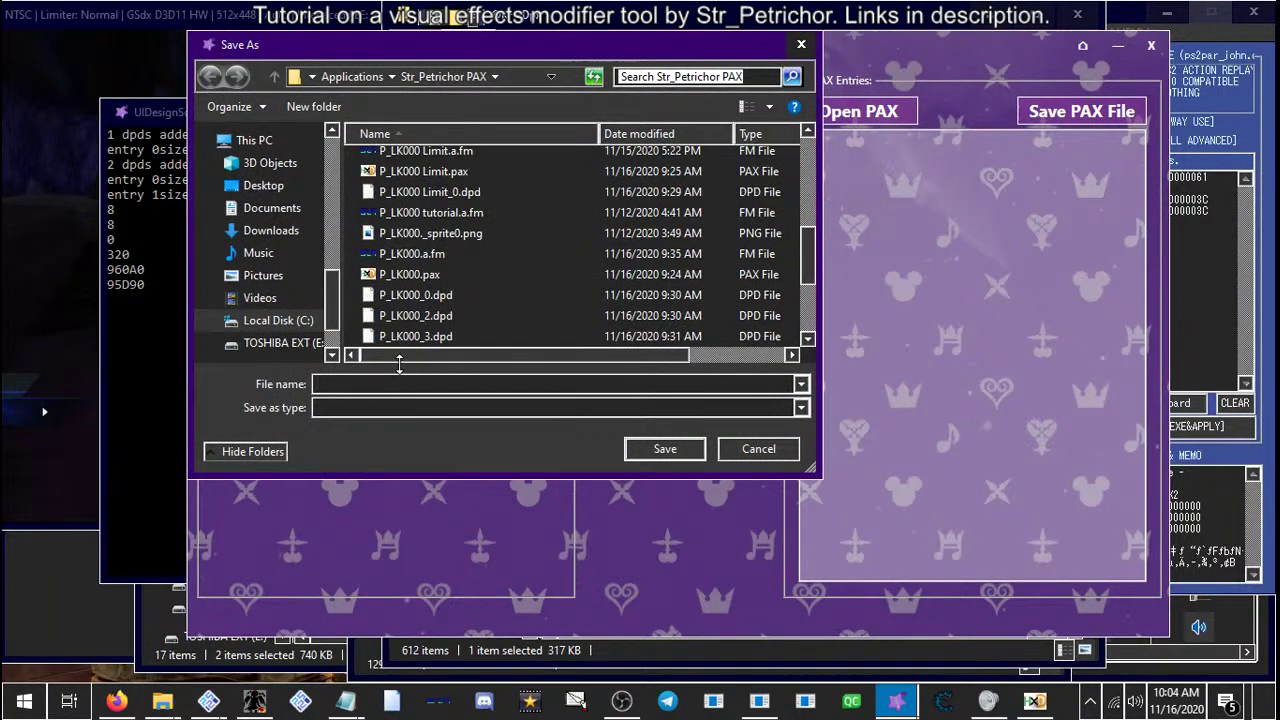
text(EW te)
key(Return)
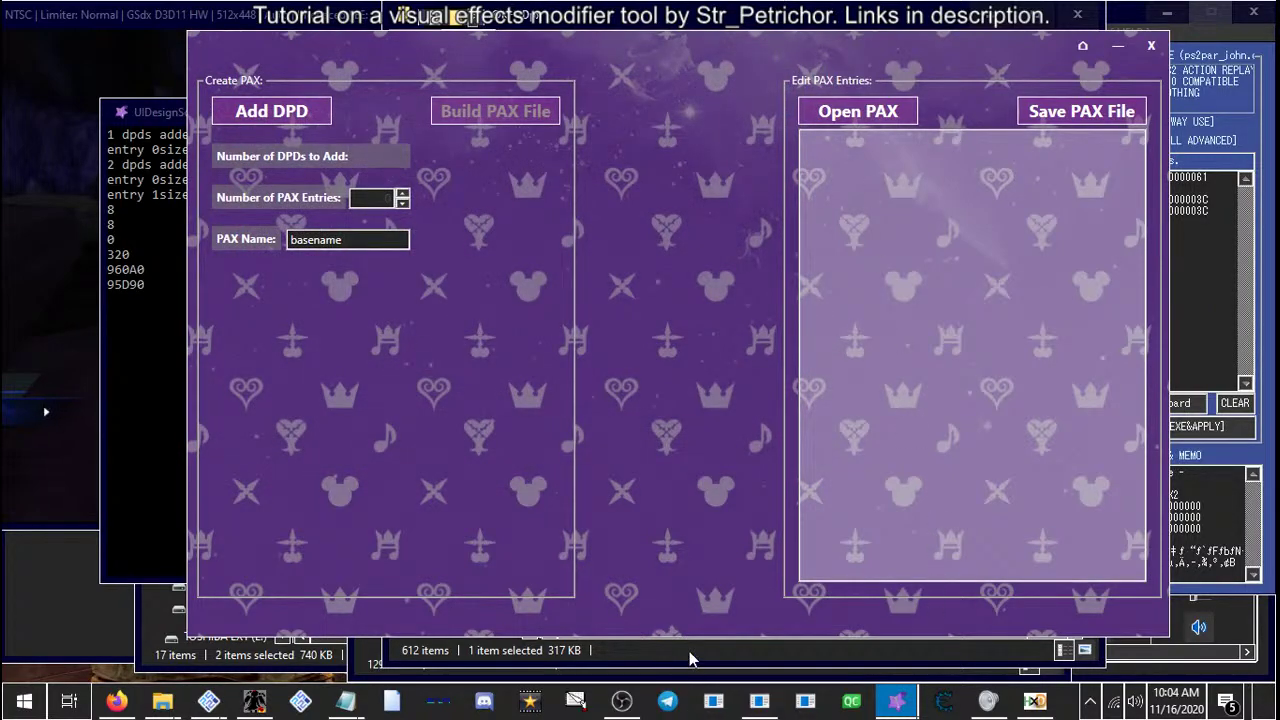
click(1151, 45)
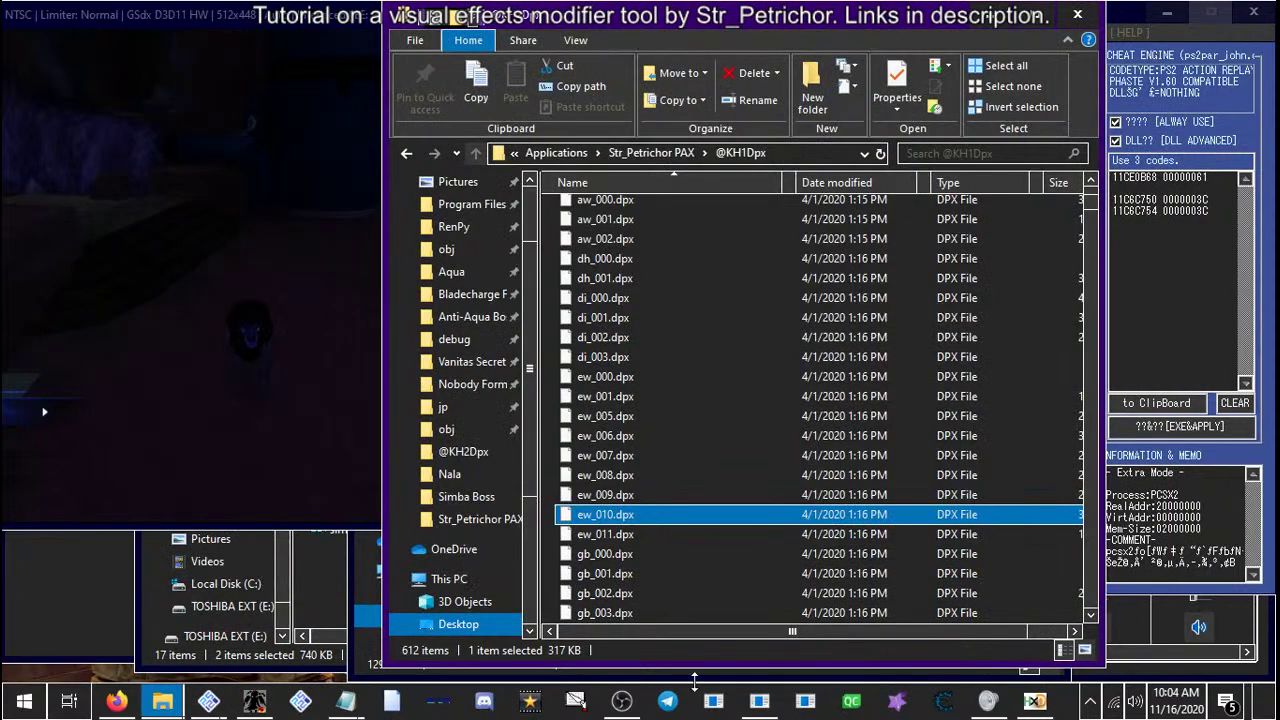
Select EW test.pax in the Str_Petrichor PAX folder and bring up BAR Editor beside it
click(680, 152)
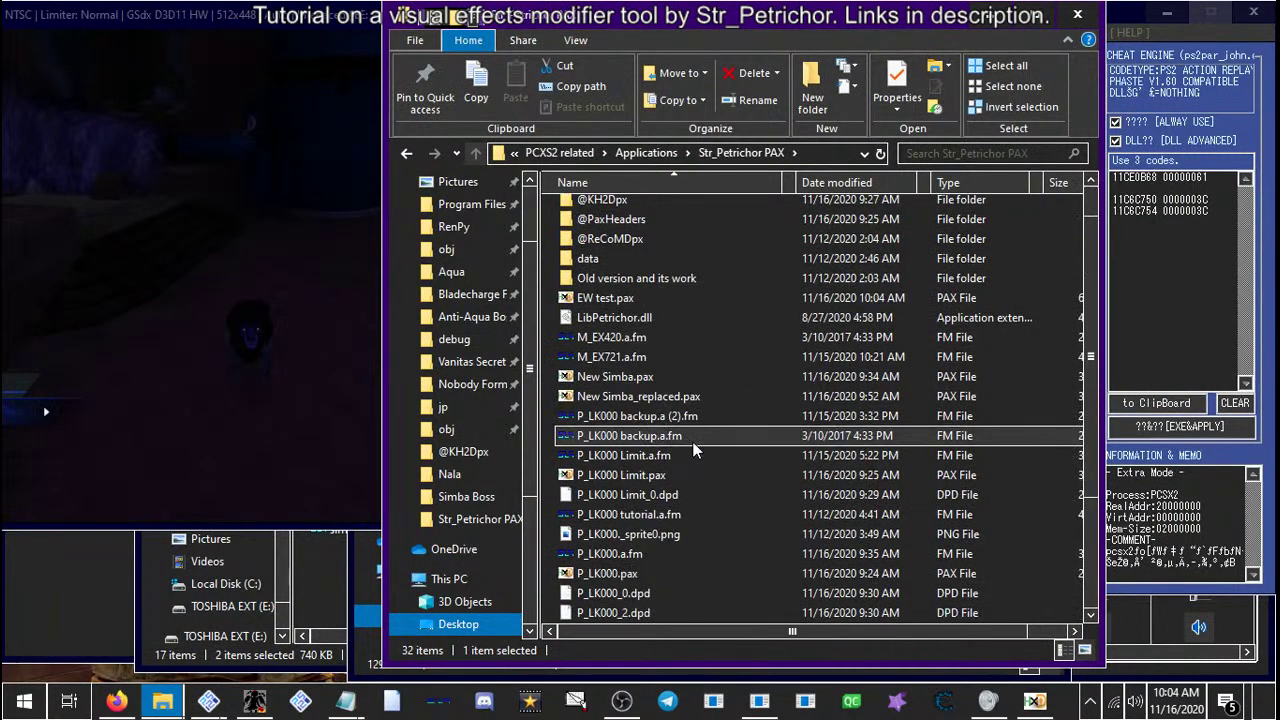
scroll(692, 443, down, 3)
scroll(643, 470, up, 2)
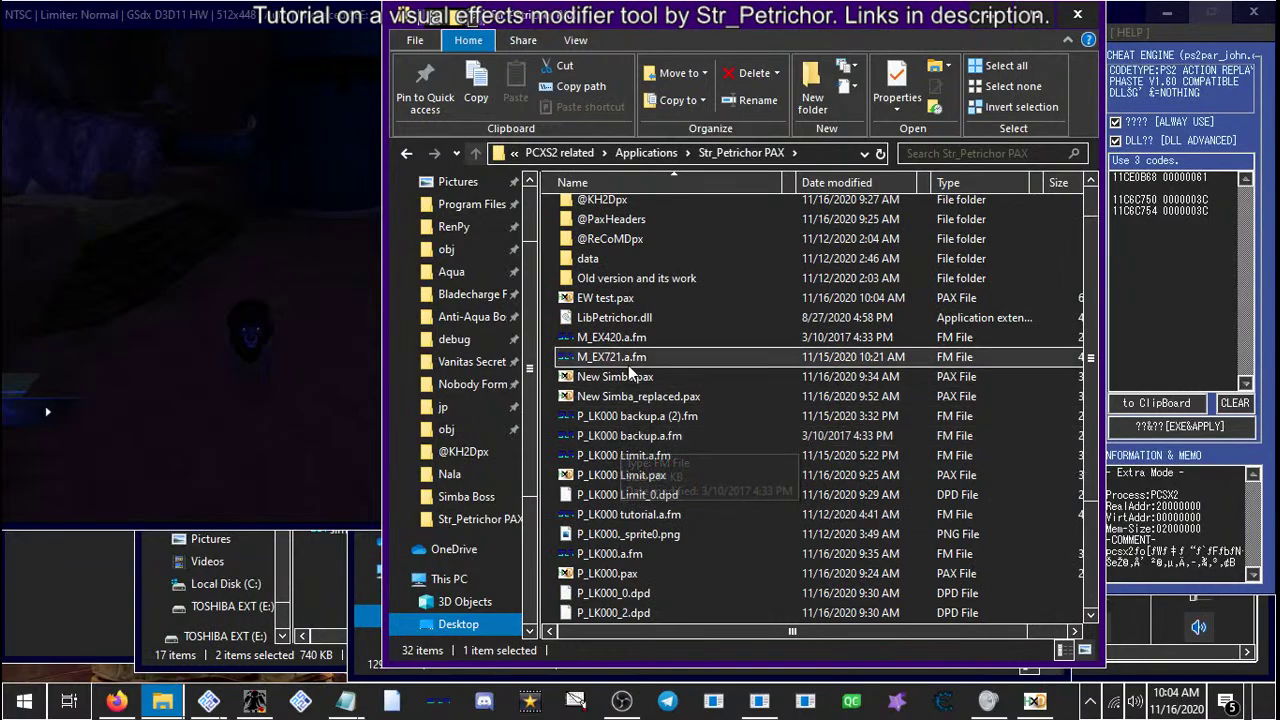
click(595, 297)
click(758, 703)
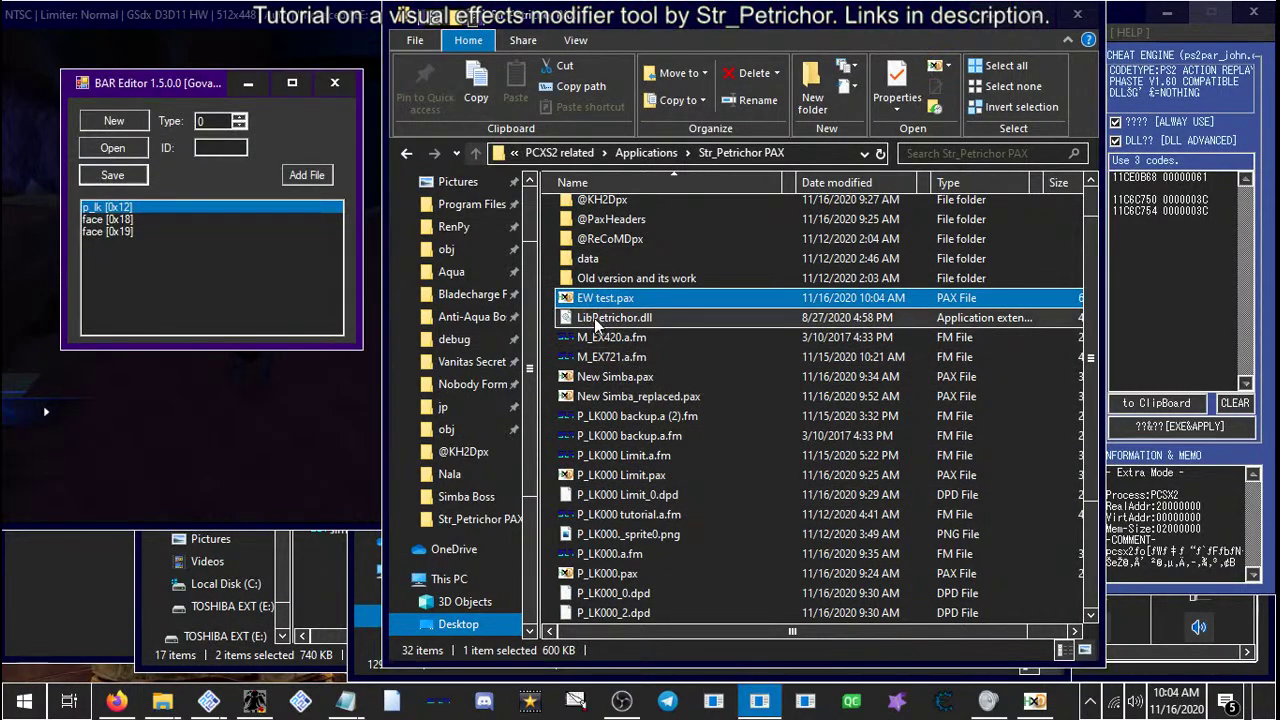
drag(603, 298, 290, 294)
Replace the p_lk [0x12] entry in BAR Editor with EW test.pax from the Str_Petrichor PAX folder
right_click(128, 206)
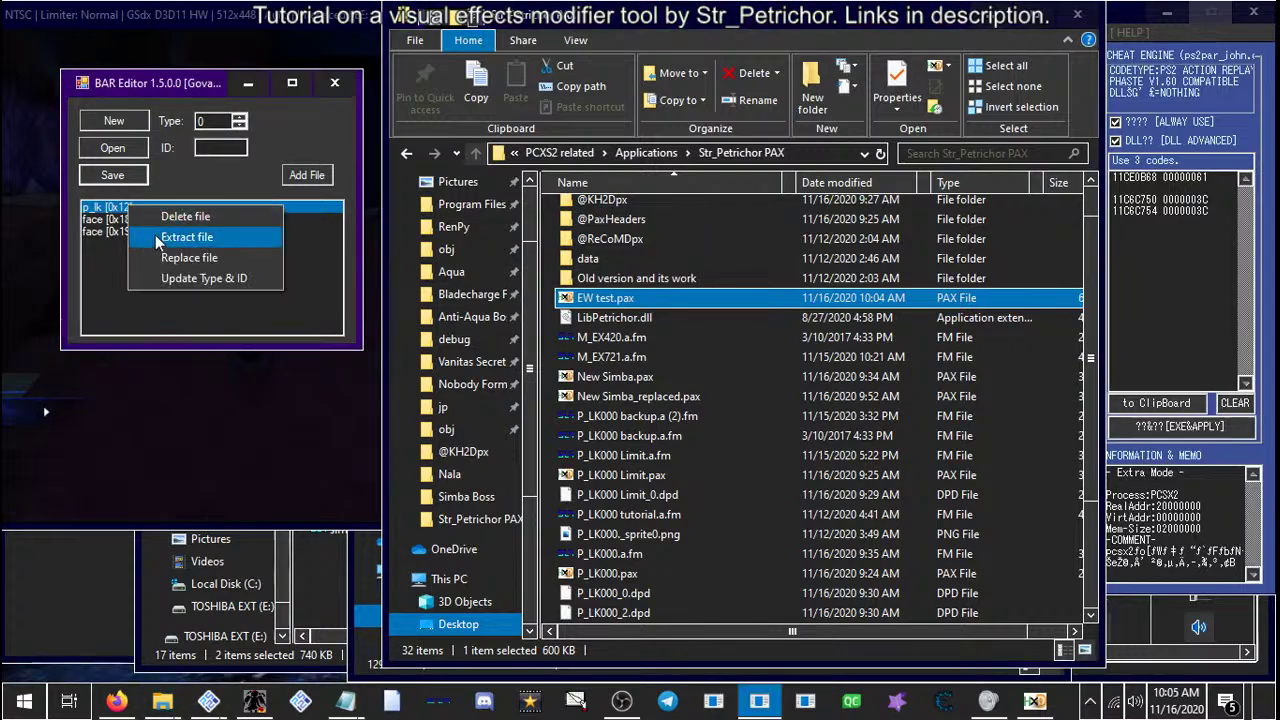
click(159, 260)
scroll(290, 319, down, 4)
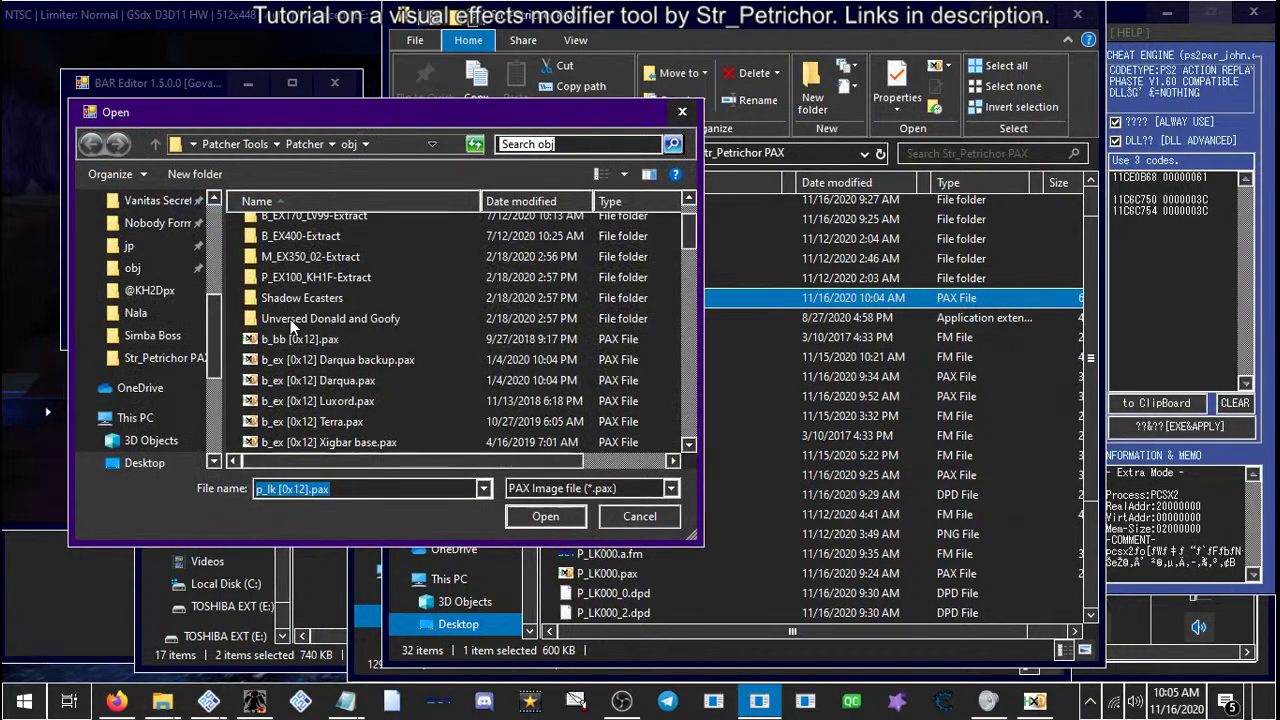
scroll(265, 336, up, 3)
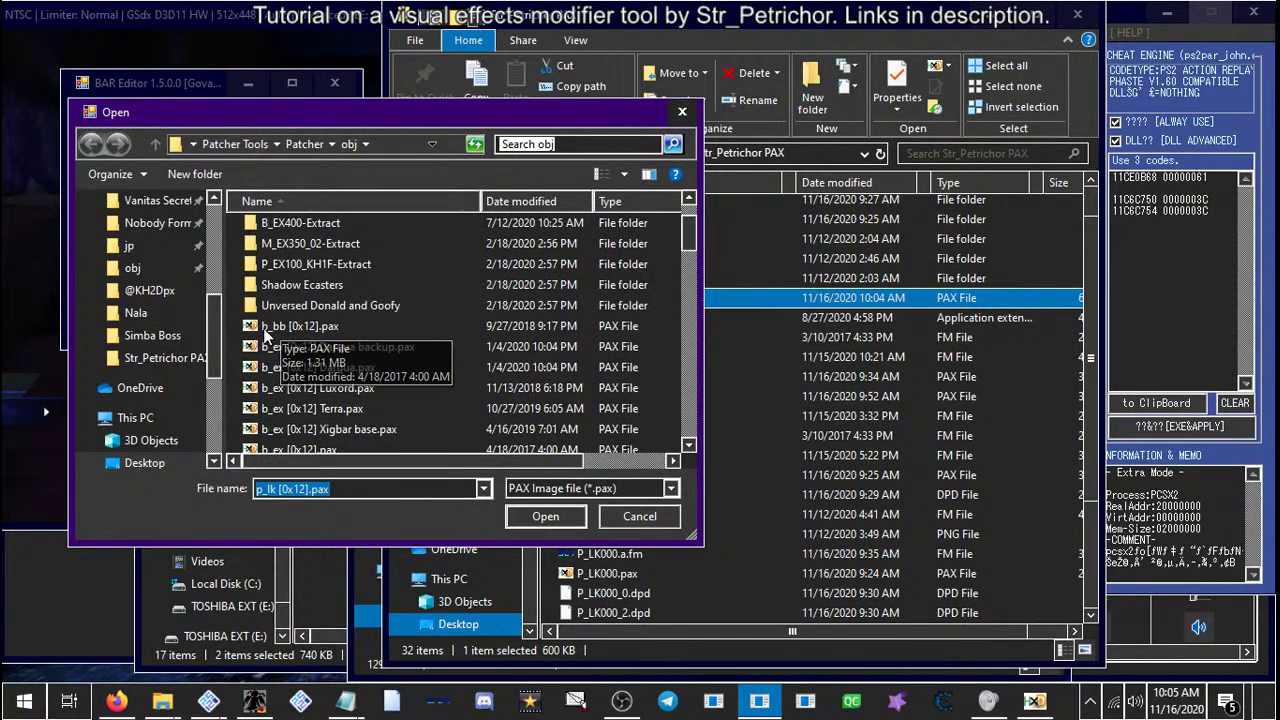
click(149, 290)
click(273, 145)
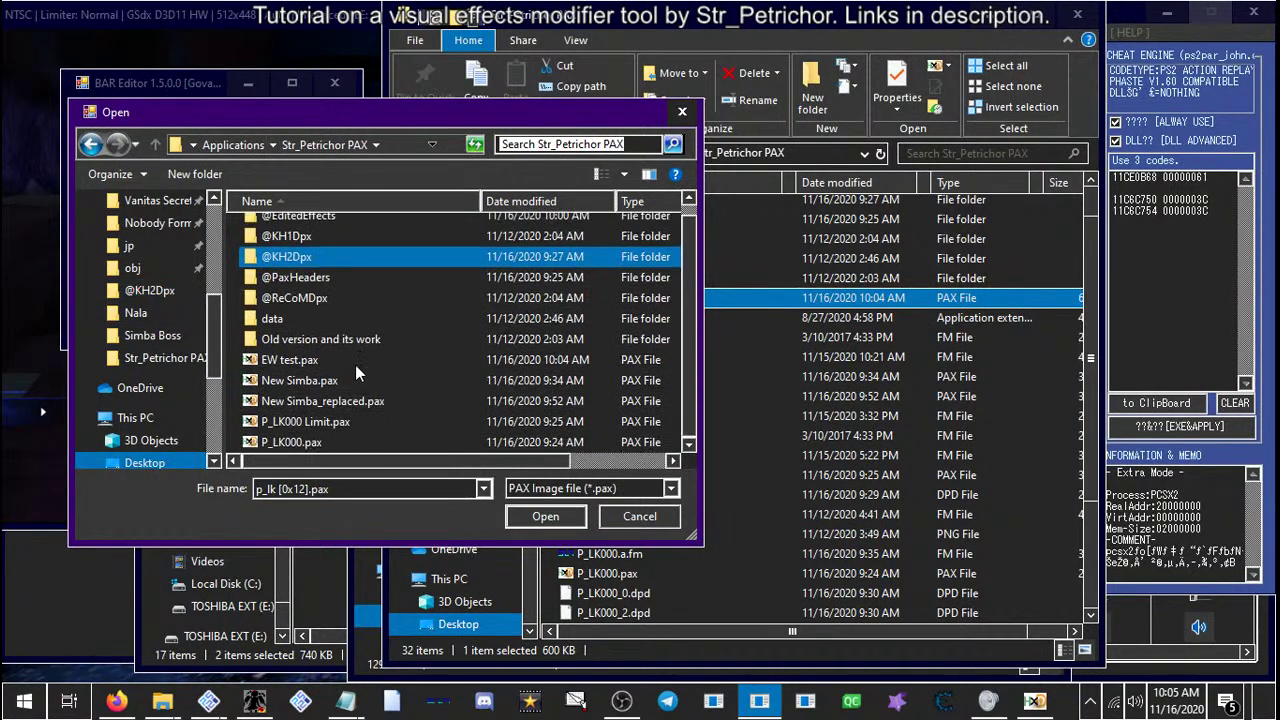
double_click(287, 355)
Save the edited archive as P_LK000.a.fm in the Patcher's obj folder, overwriting the existing file
click(85, 175)
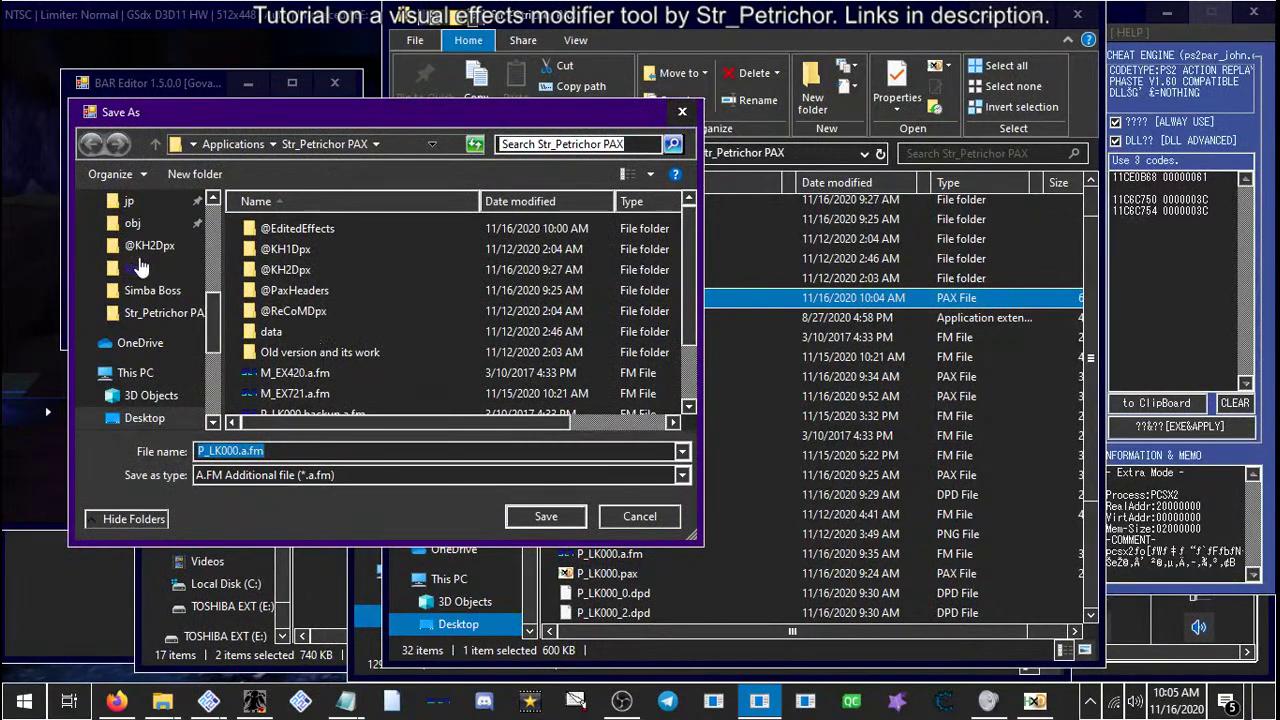
scroll(141, 266, up, 2)
scroll(141, 266, up, 1)
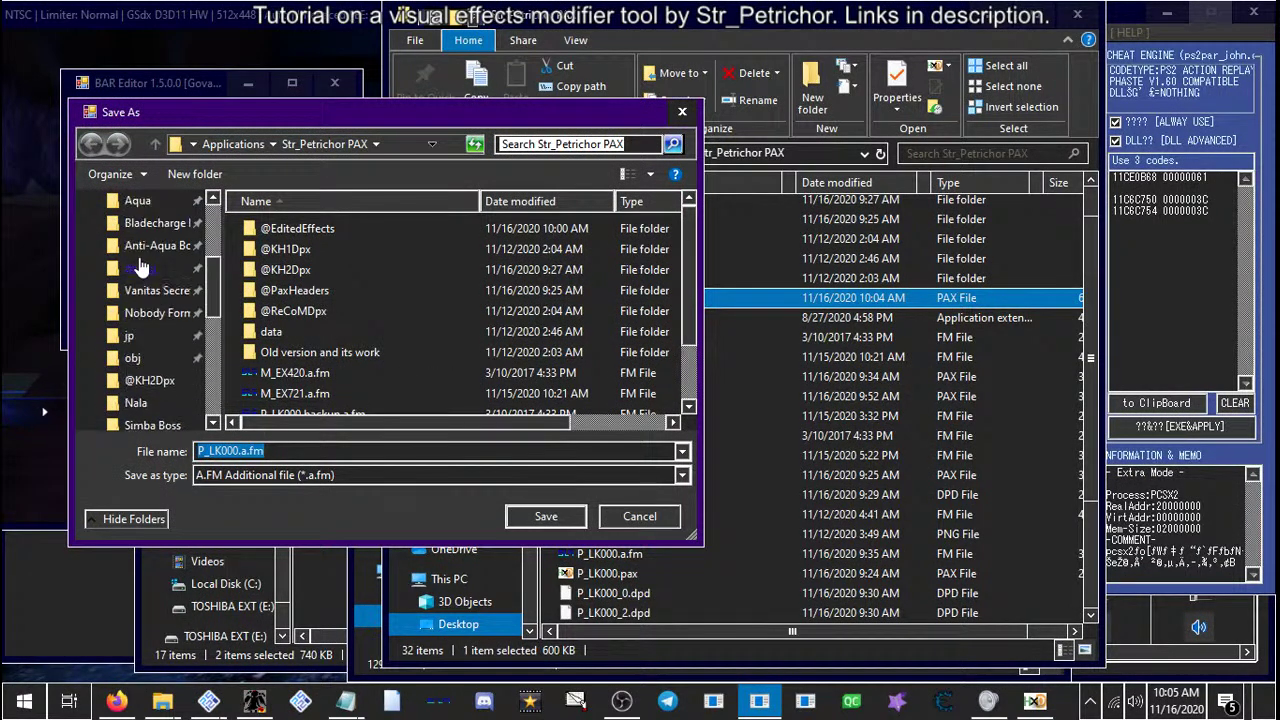
scroll(141, 266, up, 3)
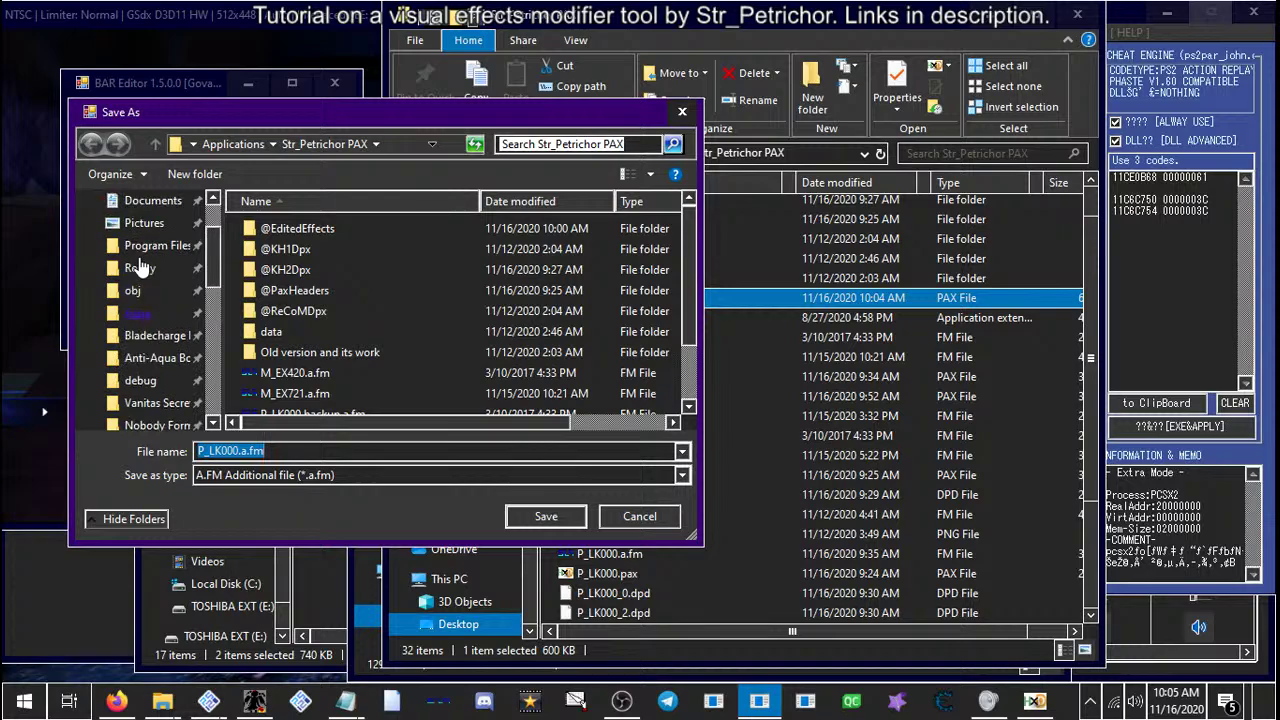
scroll(141, 266, down, 2)
scroll(141, 266, down, 1)
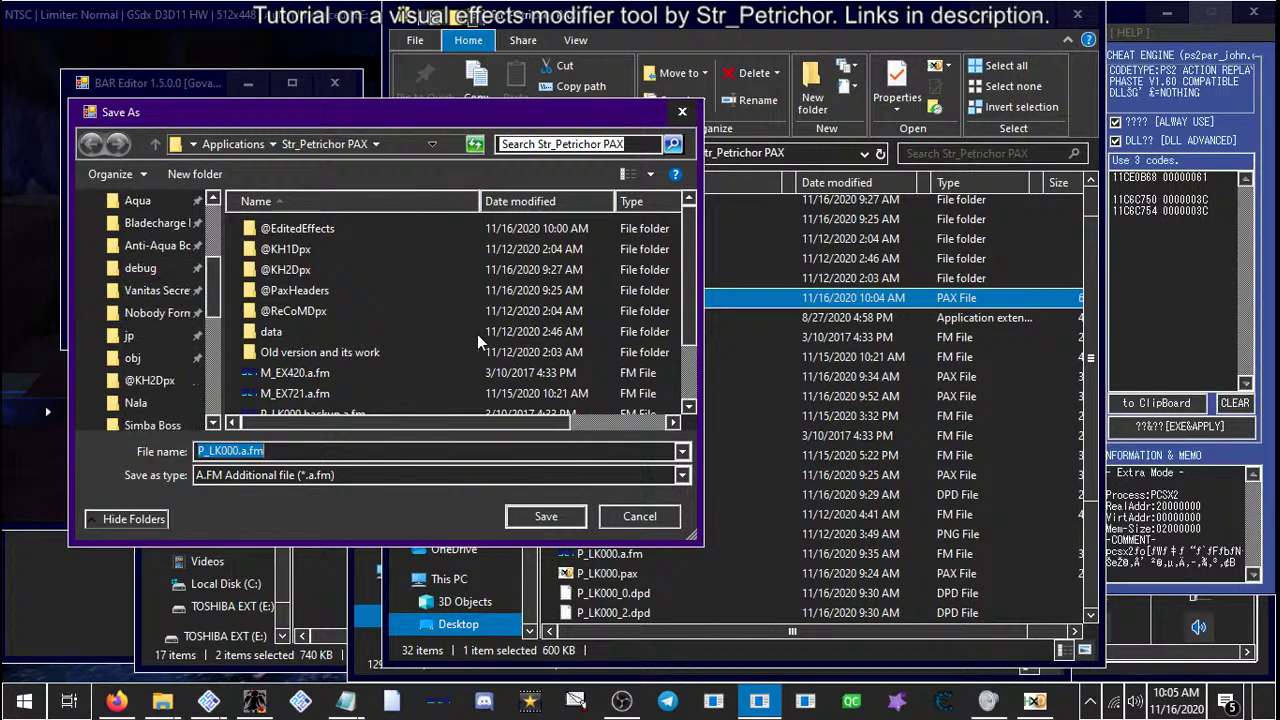
scroll(477, 334, down, 1)
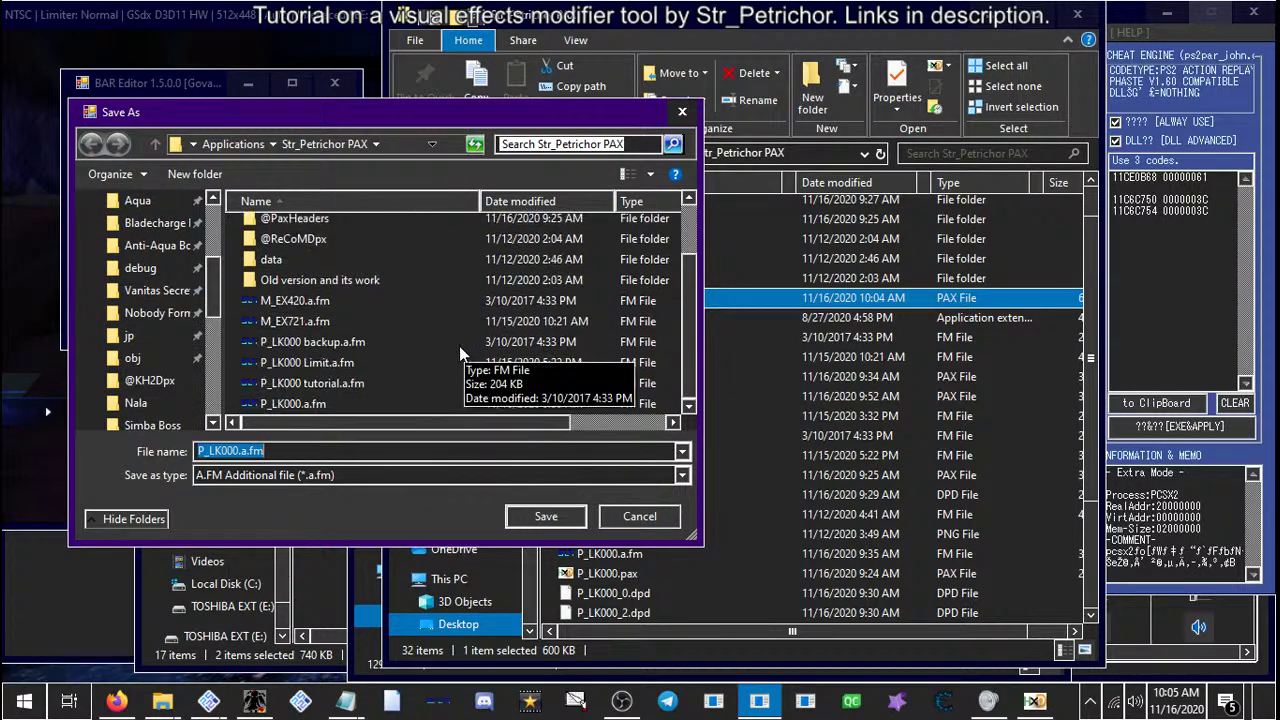
scroll(140, 340, up, 4)
scroll(135, 340, down, 1)
click(135, 337)
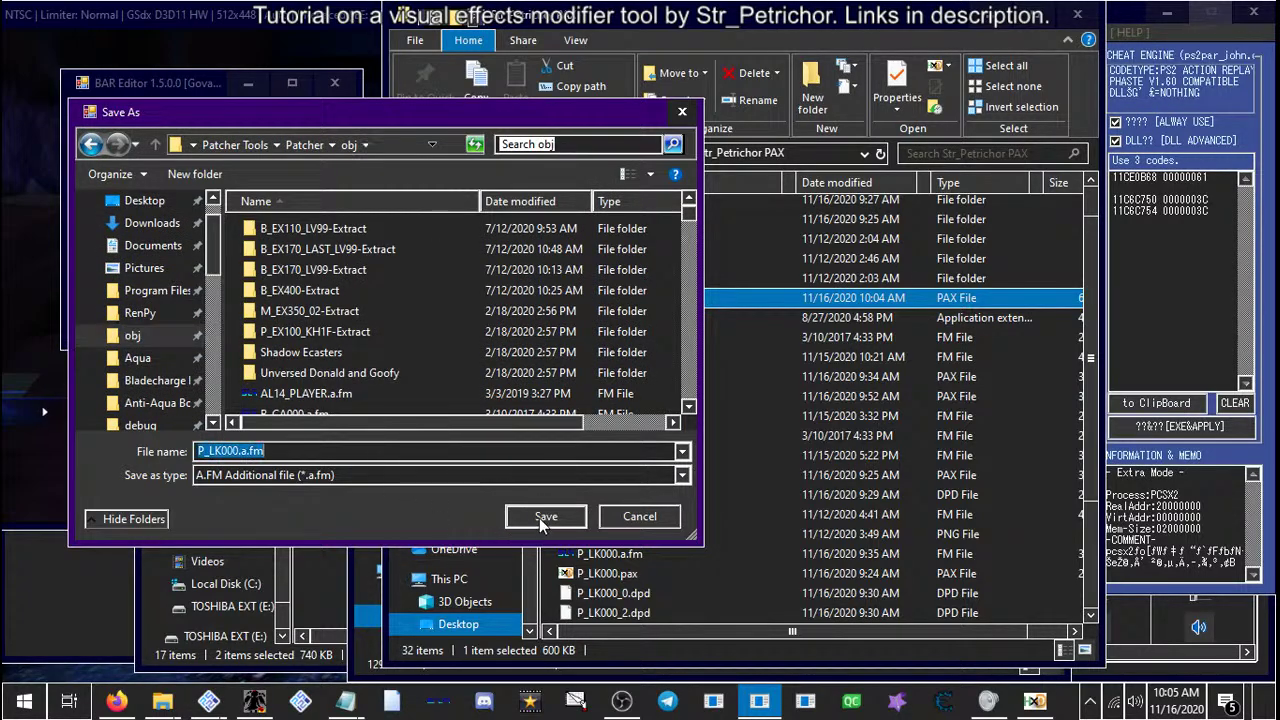
click(539, 518)
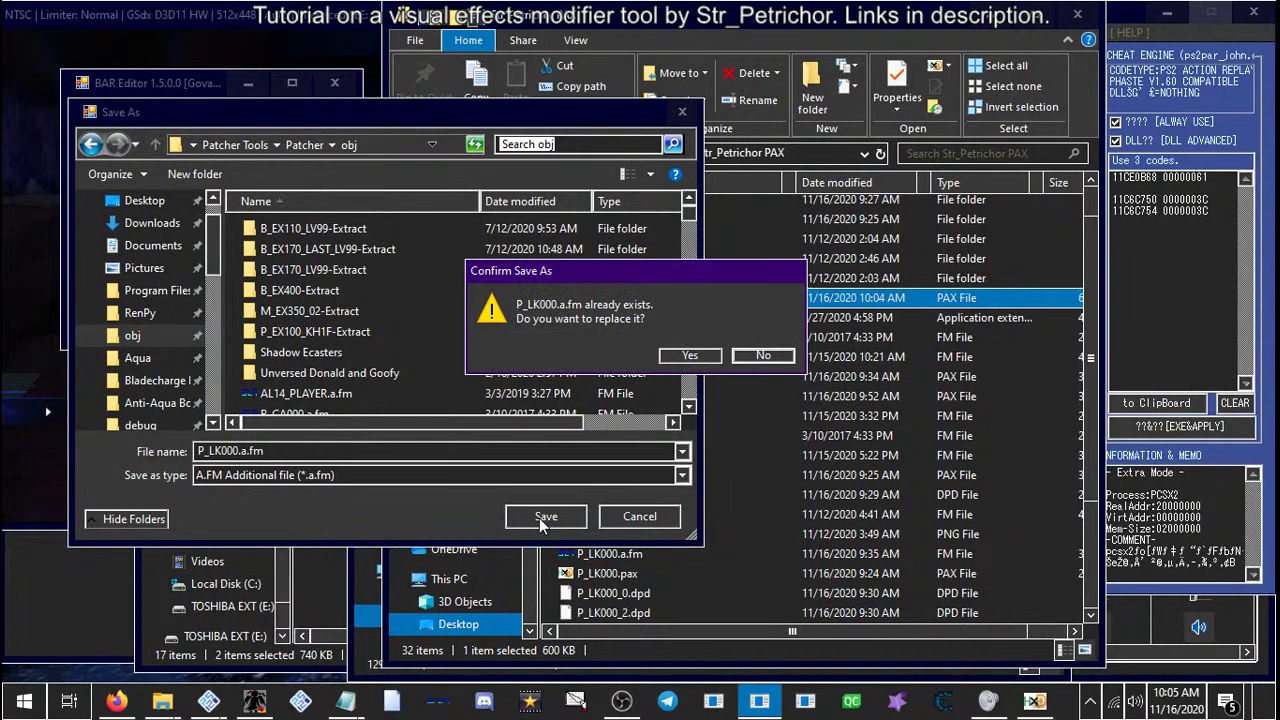
click(689, 356)
Switch to PCSX2 and shut down the running game
click(208, 700)
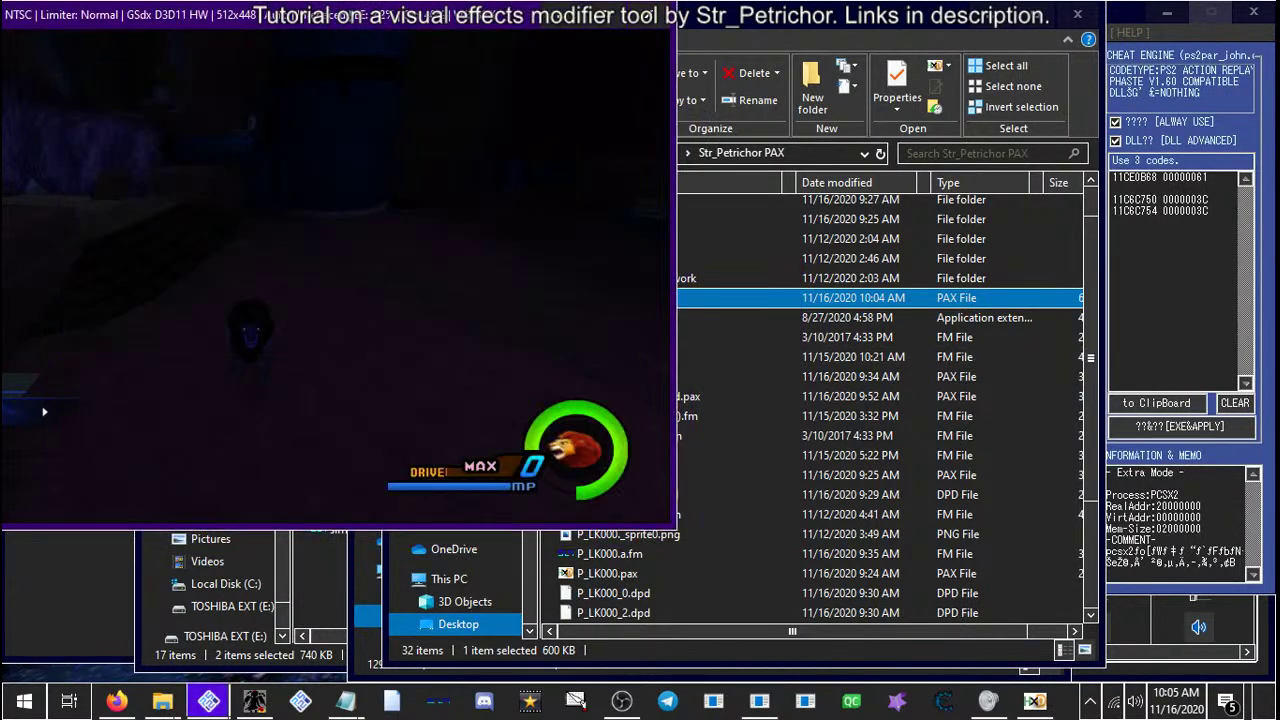
click(105, 630)
click(33, 38)
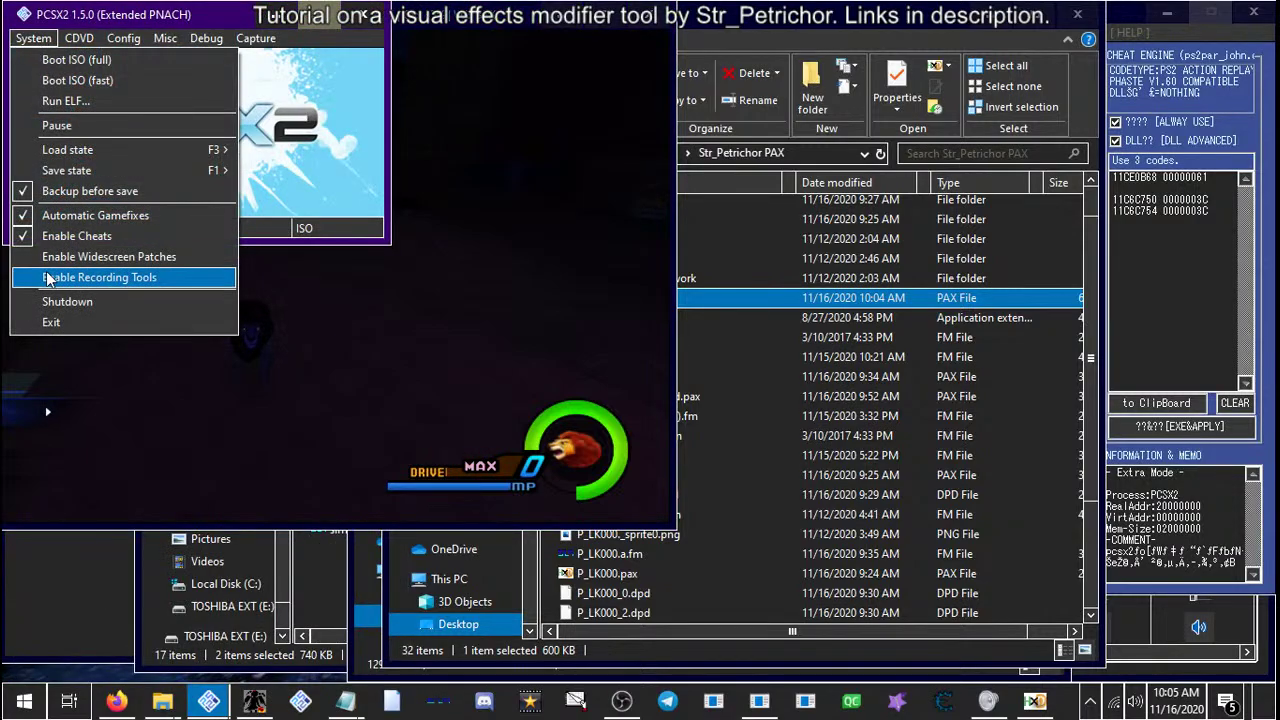
click(57, 302)
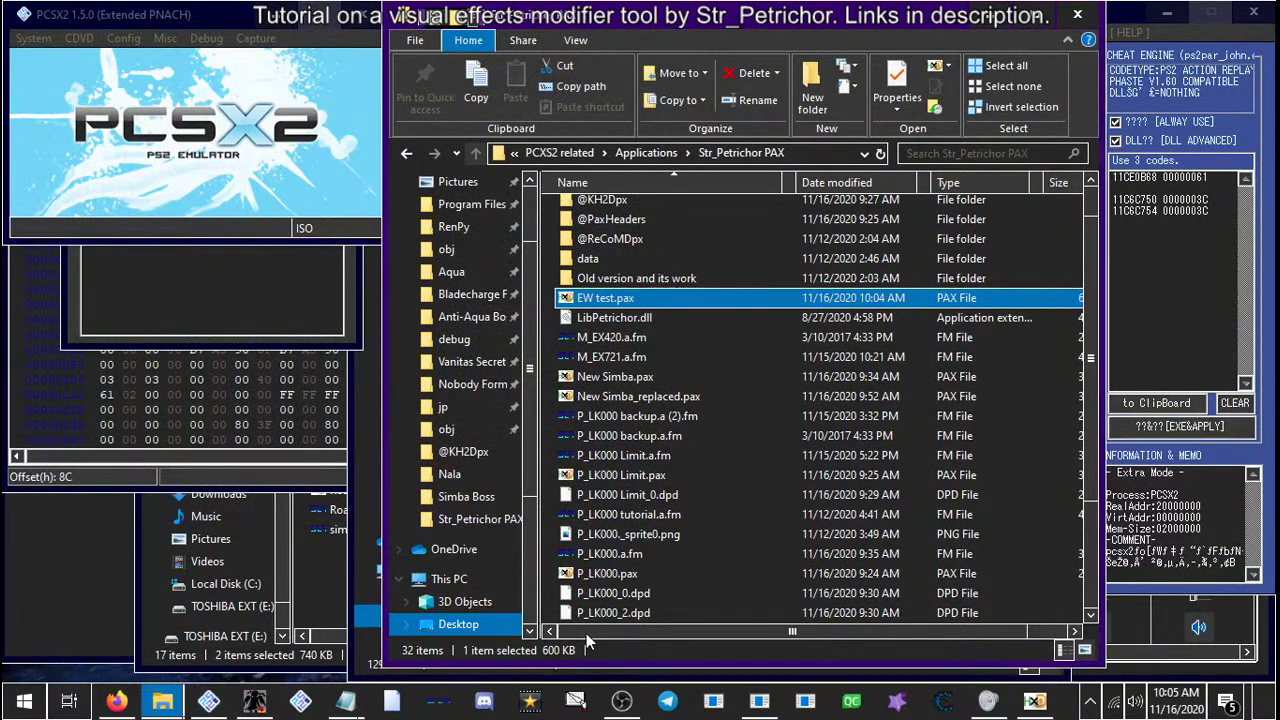
In the Patcher folder, delete KH2FM.ISO and rename KH2FM.NEW.ISO as KH2FM.ISO
mouse_move(162, 700)
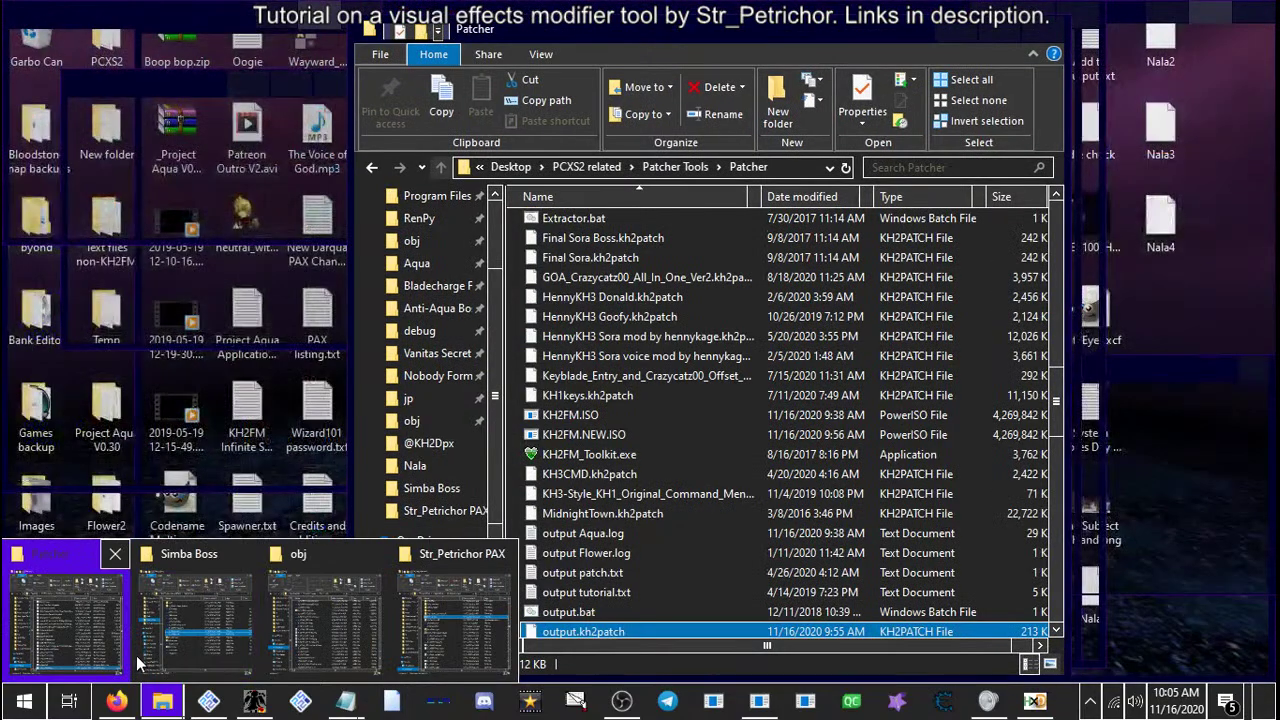
click(121, 651)
click(598, 417)
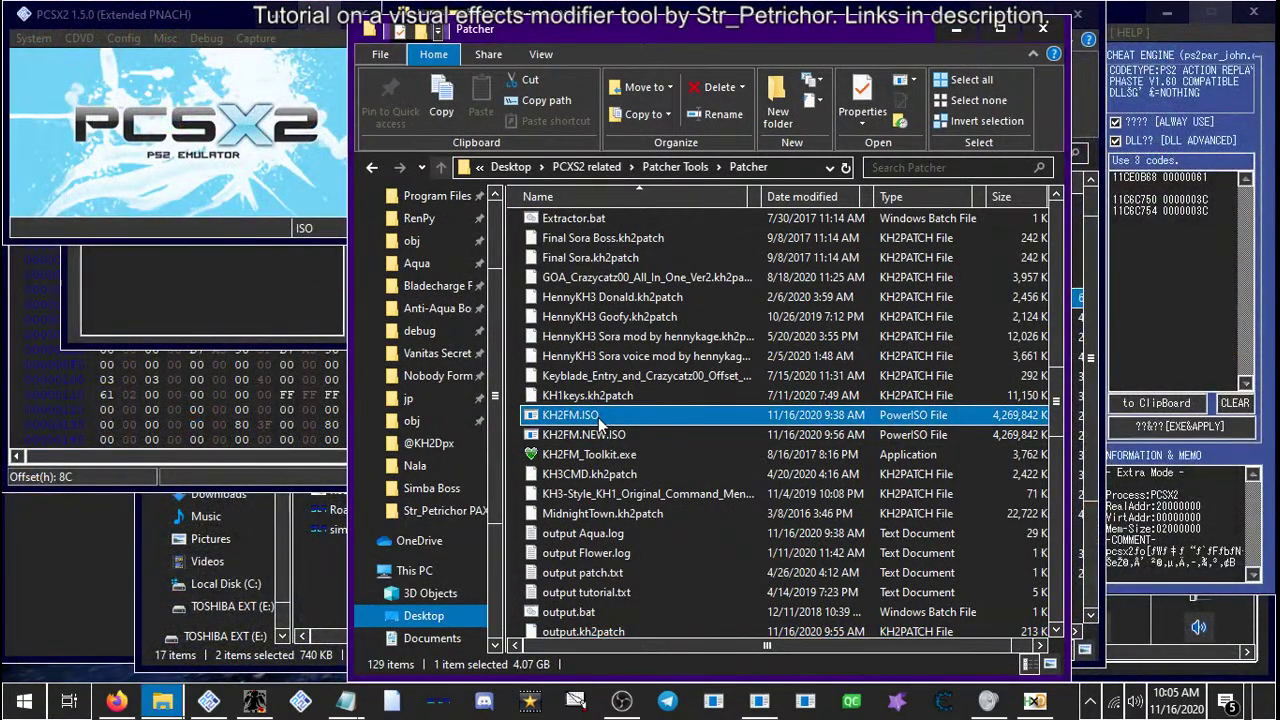
key(Delete)
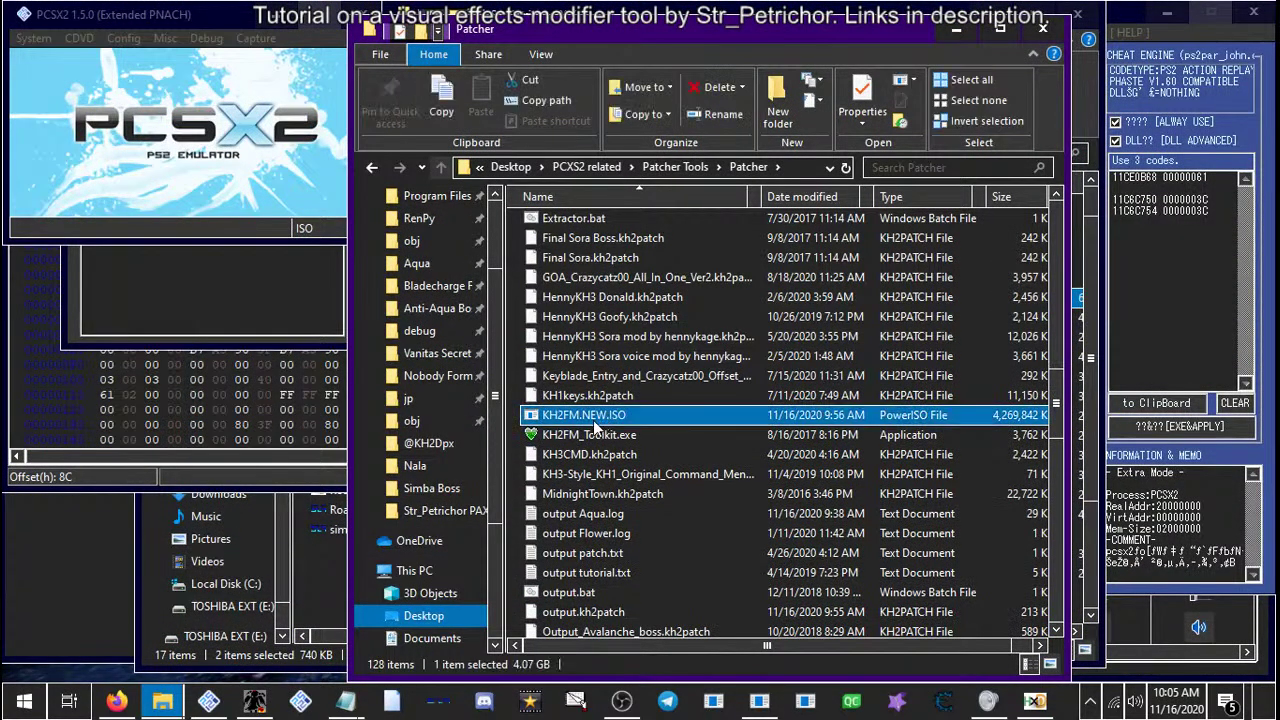
click(601, 421)
key(BackSpace)
key(BackSpace)
key(BackSpace)
key(BackSpace)
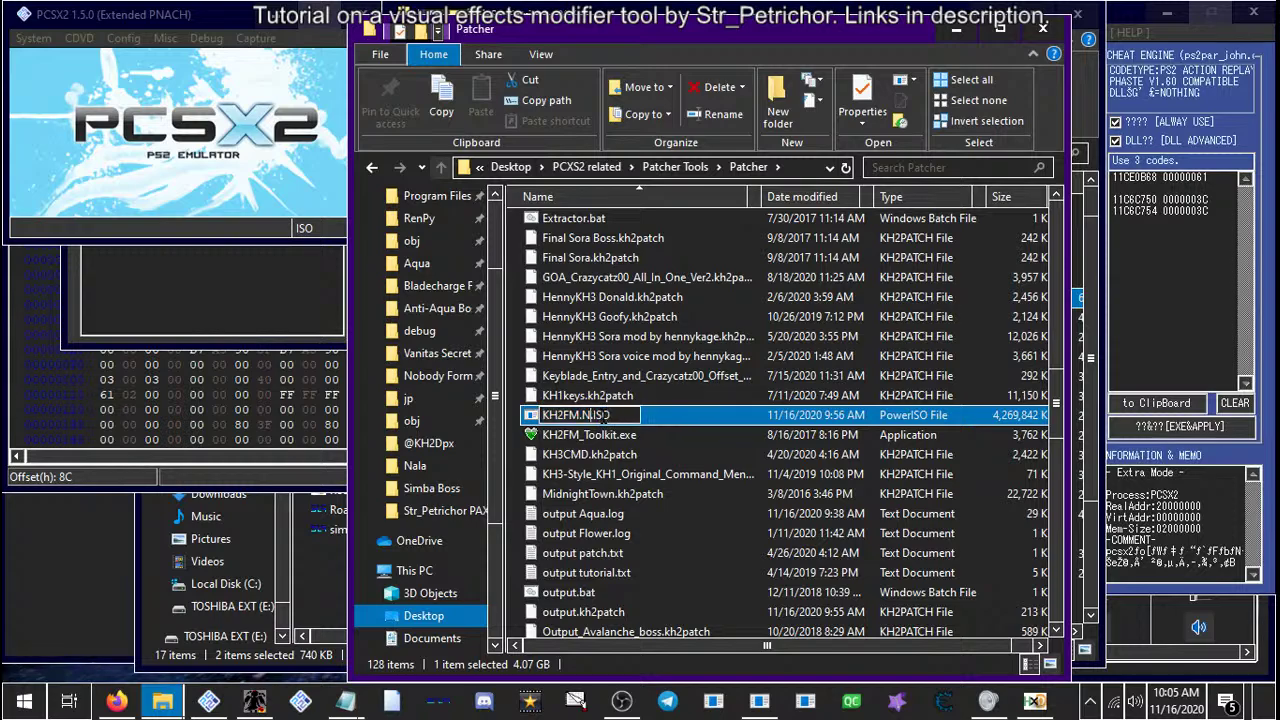
key(Return)
Launch Patchmaker.bat from the Patcher folder
click(420, 570)
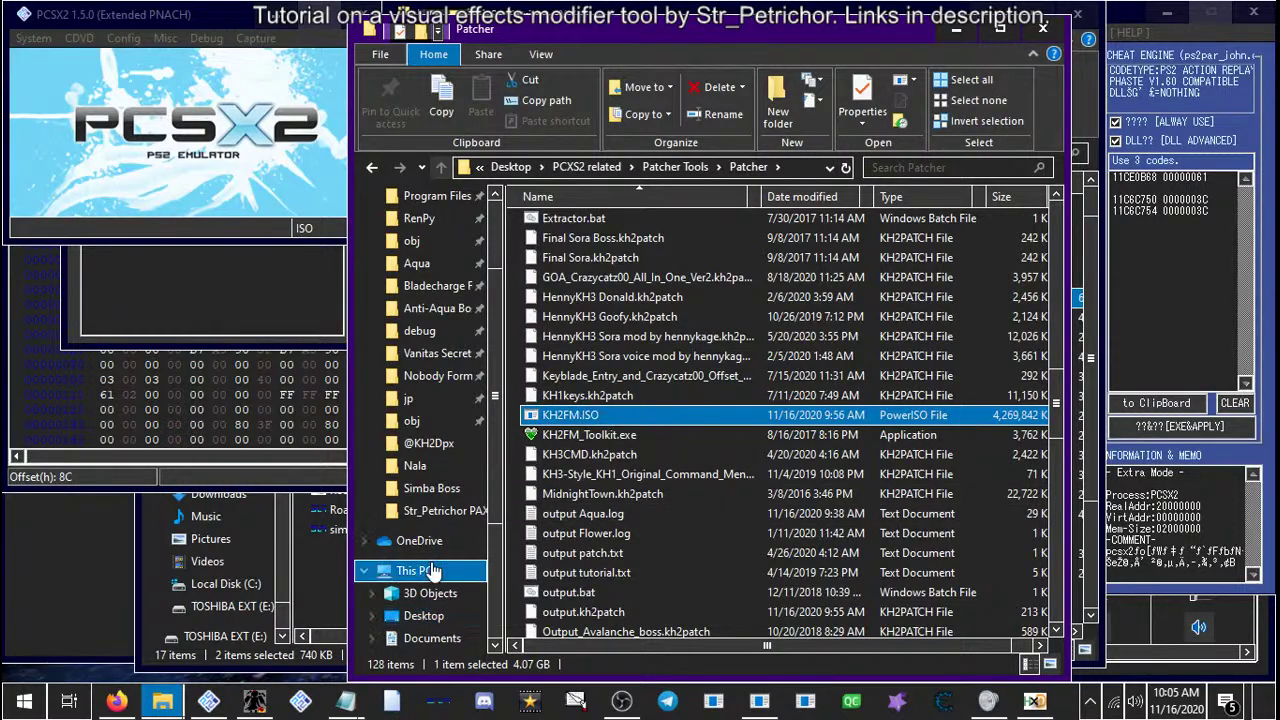
click(370, 170)
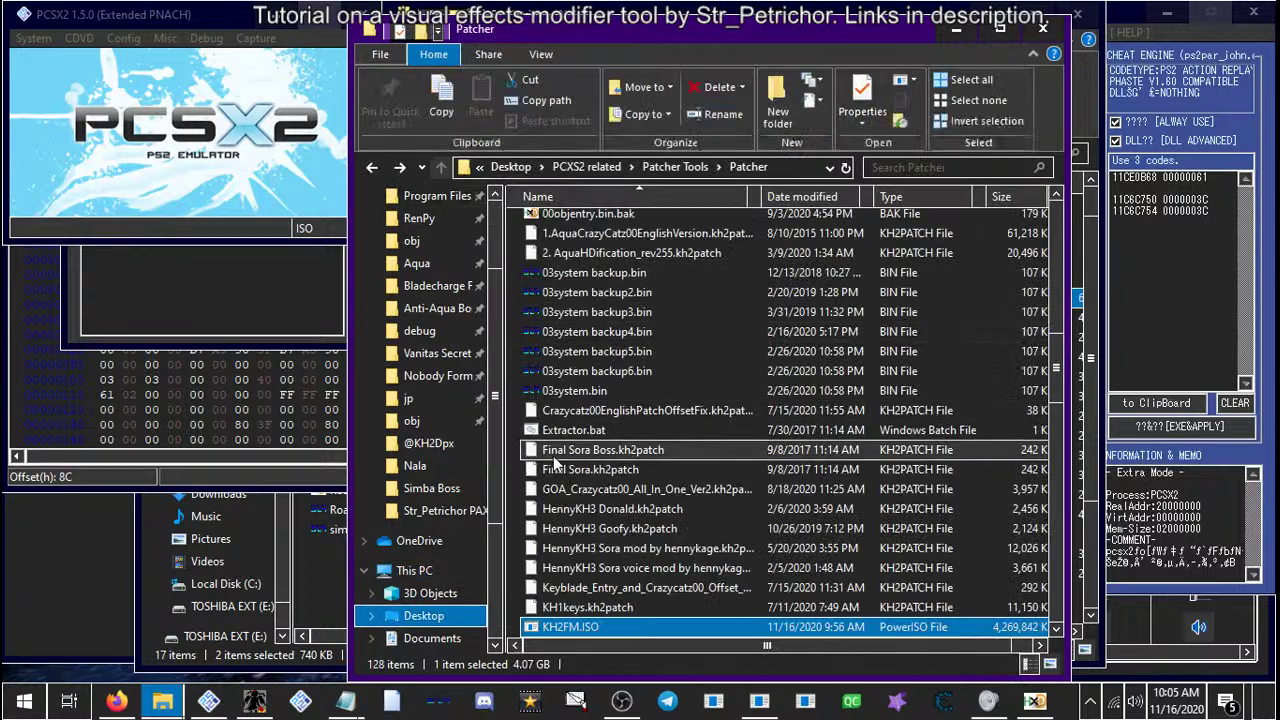
scroll(607, 375, down, 7)
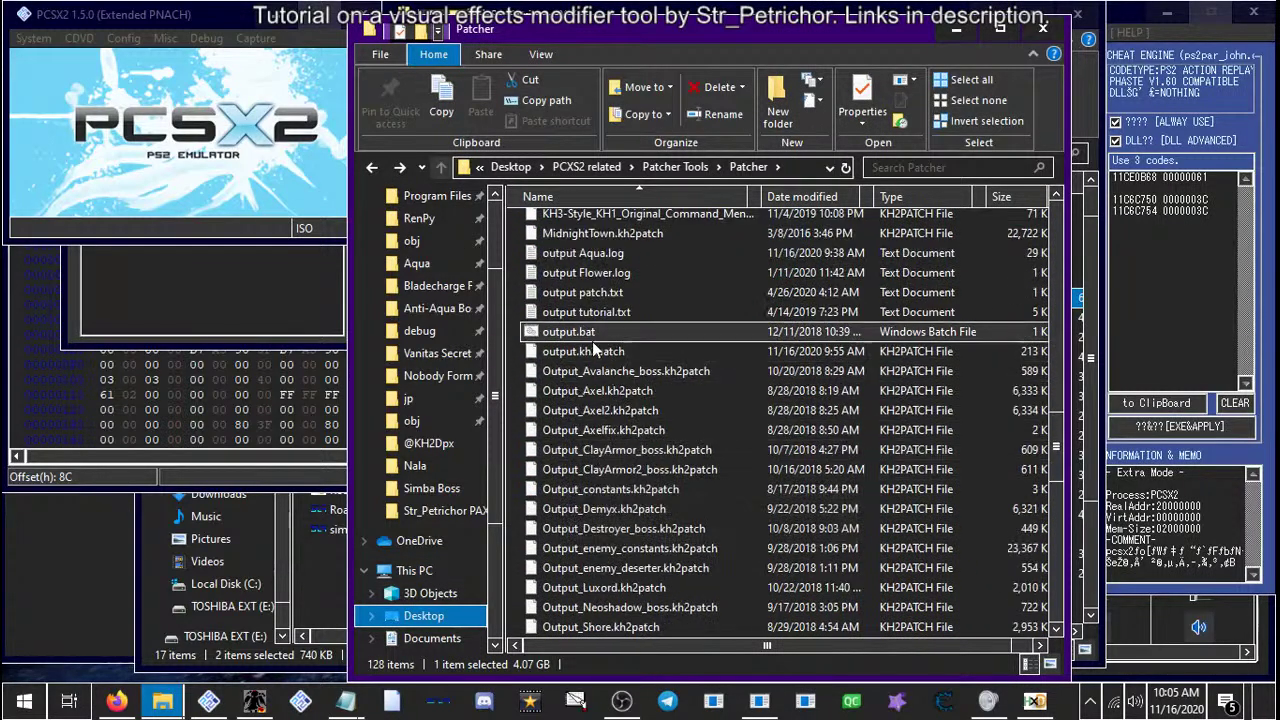
click(607, 372)
scroll(585, 510, down, 7)
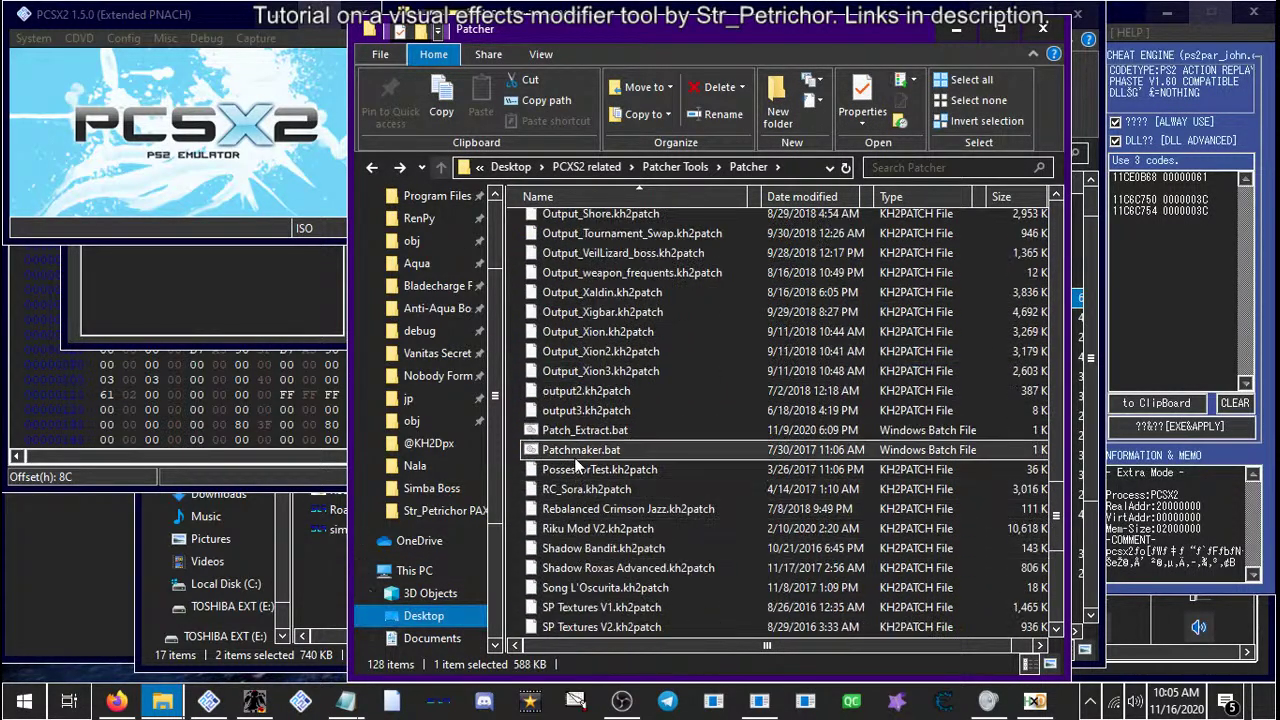
double_click(563, 456)
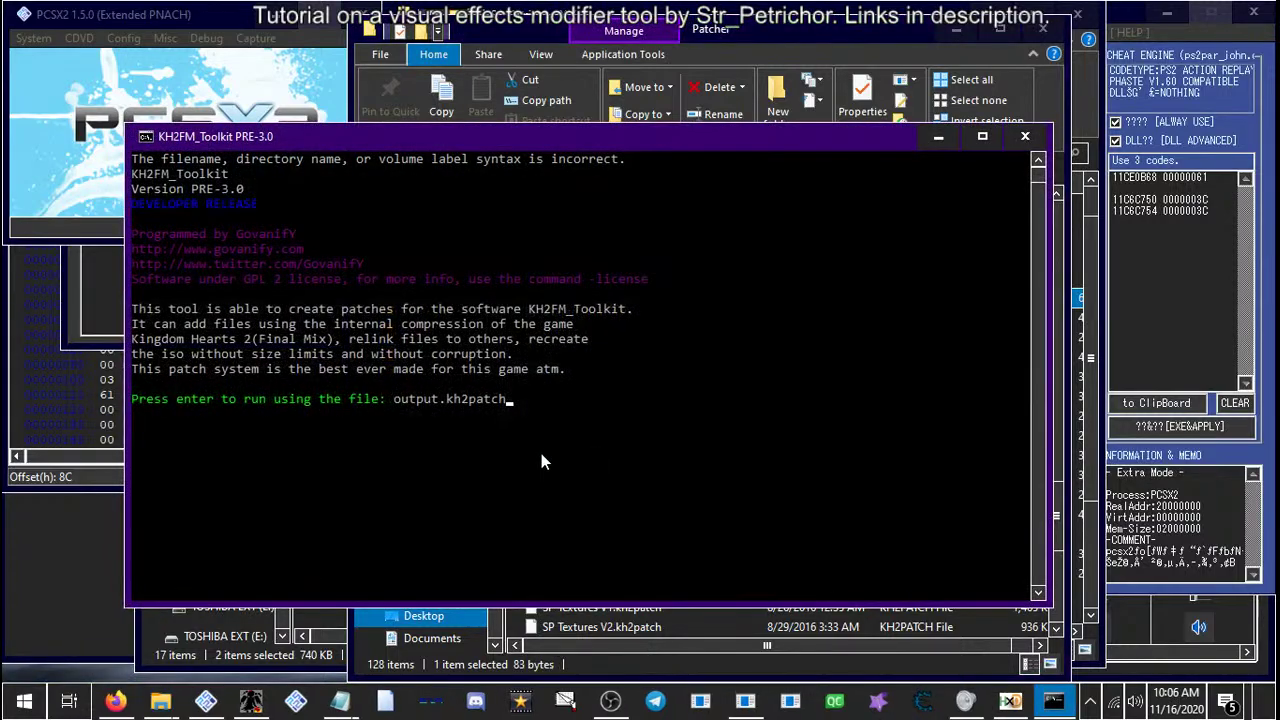
Start the patch output.kh2patch with author x and revision 1, leaving changelog, credits and other information blank
key(Return)
text(x)
key(Return)
text(1)
key(Return)
key(Return)
key(Return)
key(Return)
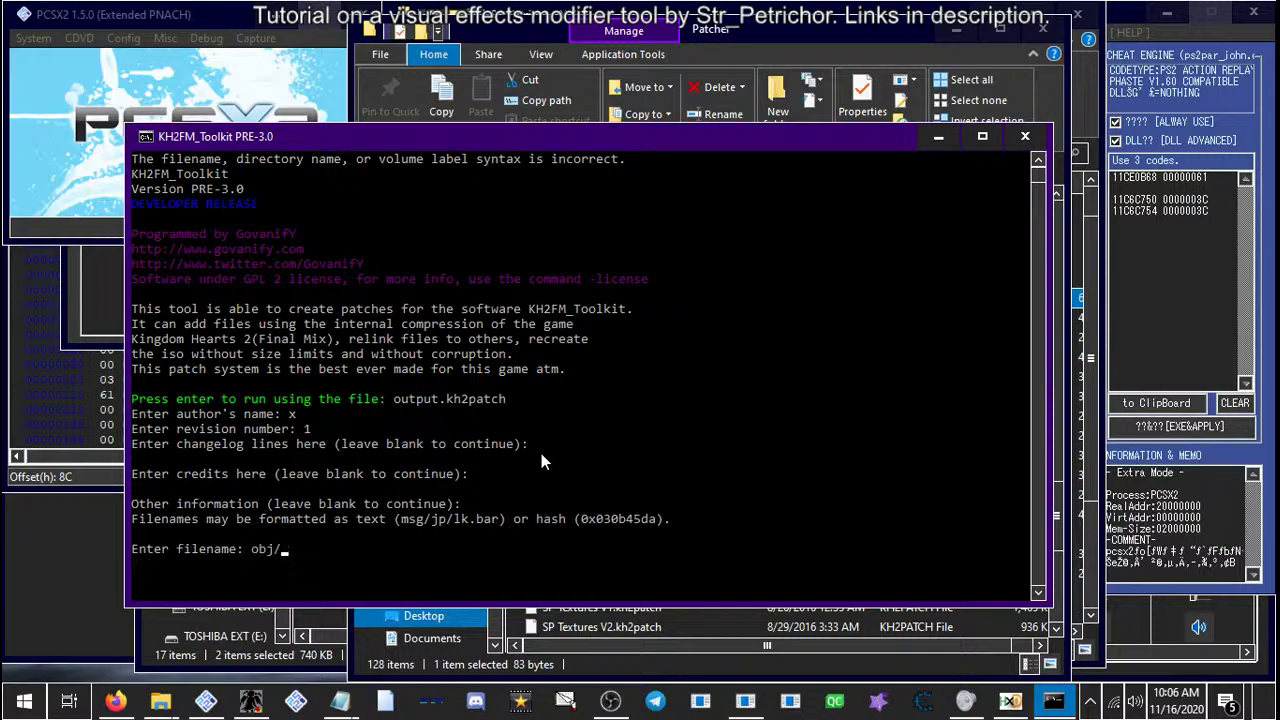
Add obj/P_LK000.a.fm to the patch, compressed, without relinking, under KH2 and not added if missing from the game, and finish the patch
text(obj/P_LK000.a.fm)
key(Return)
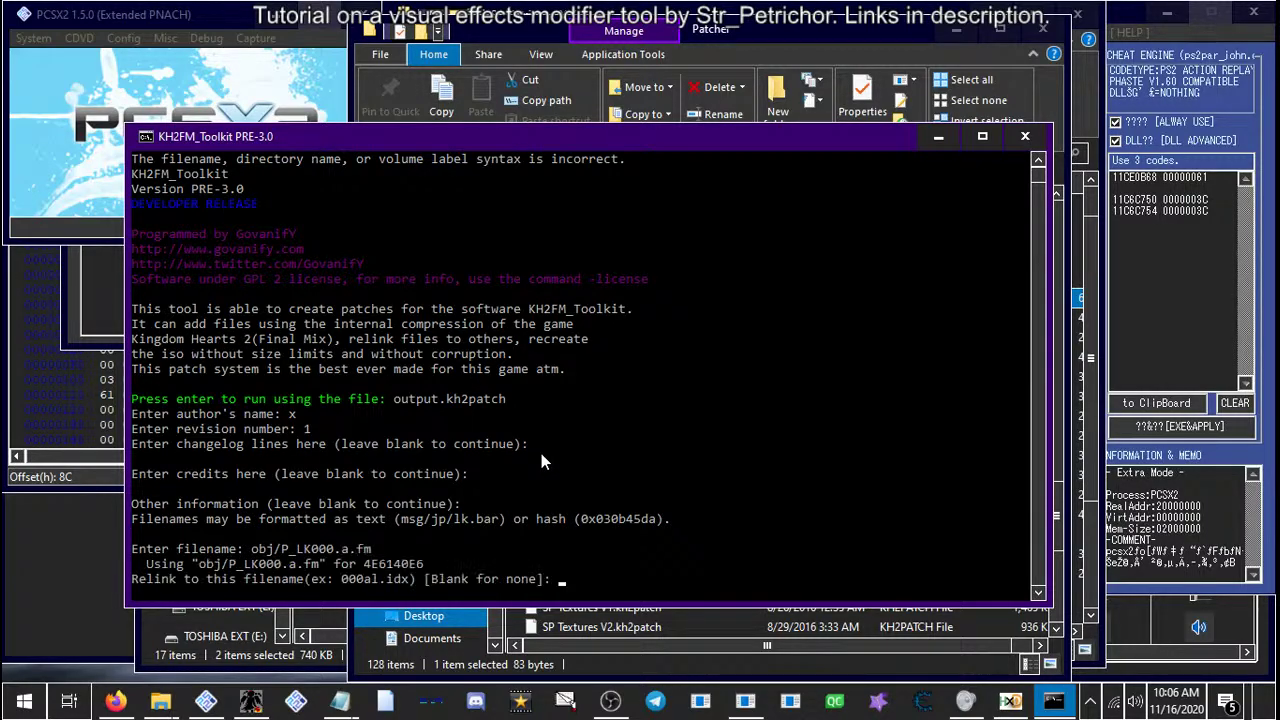
key(Return)
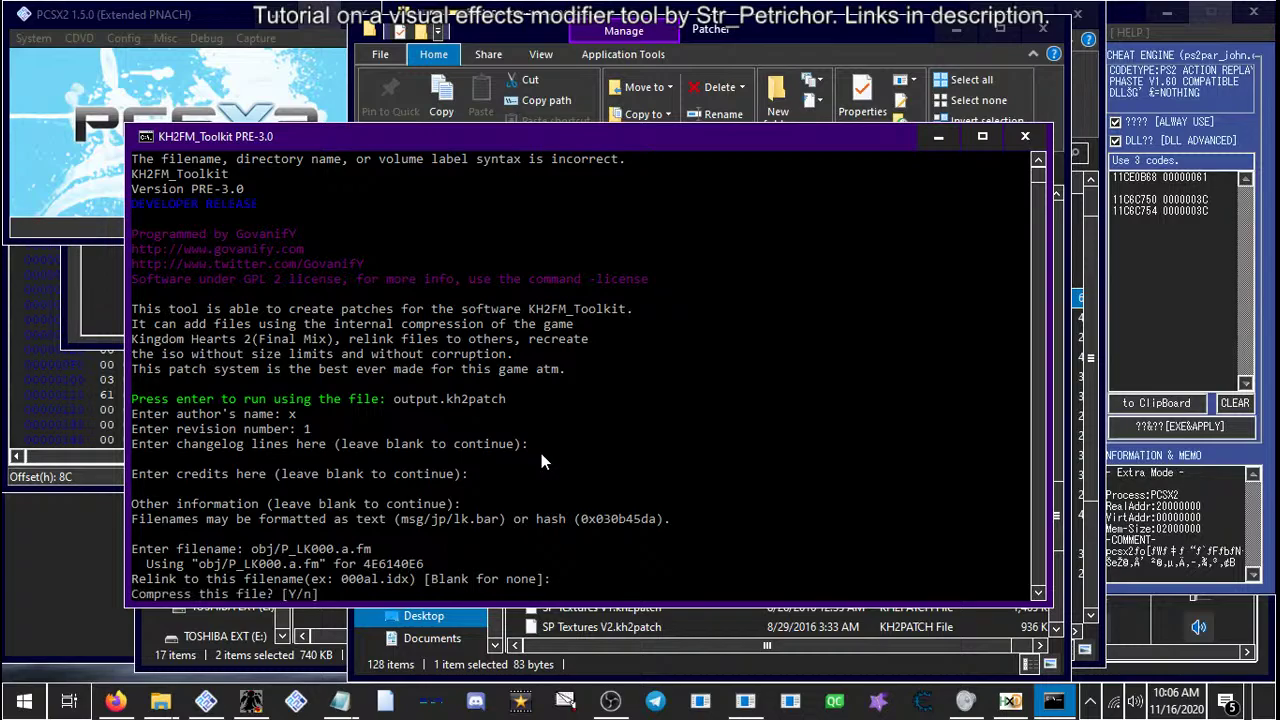
text(Y)
key(Return)
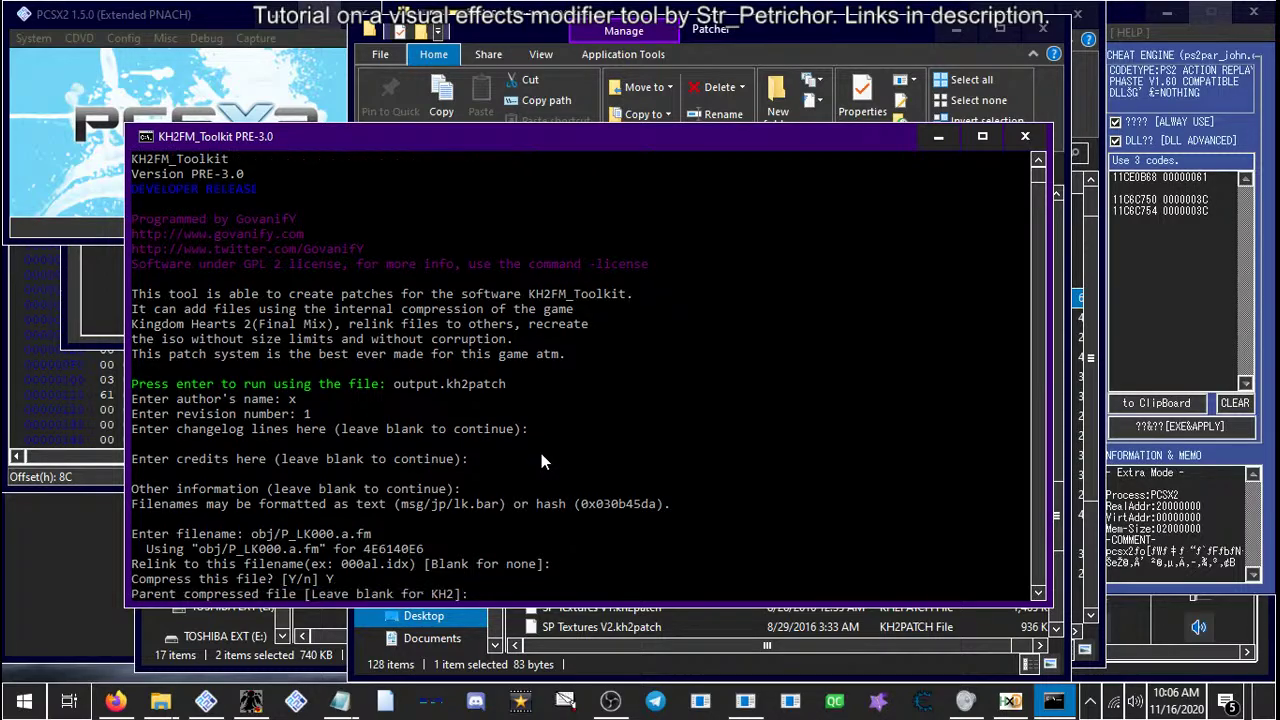
key(Return)
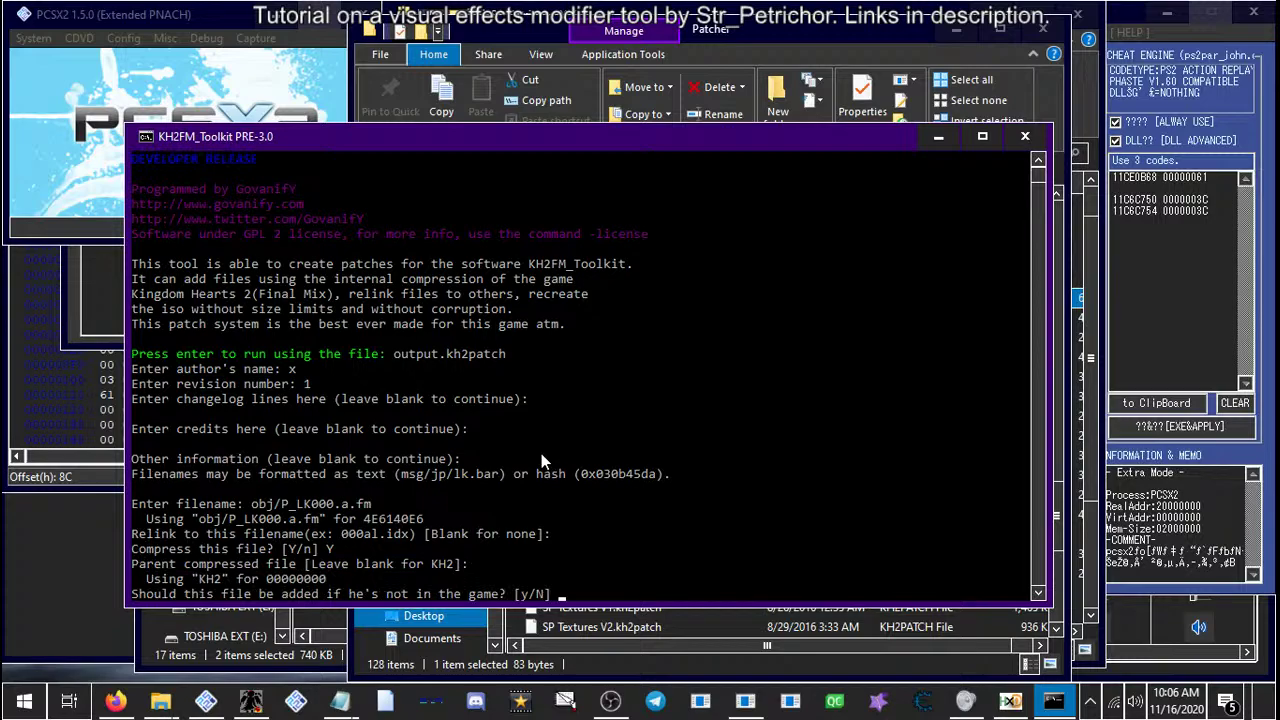
text(n)
key(Return)
key(Return)
key(Return)
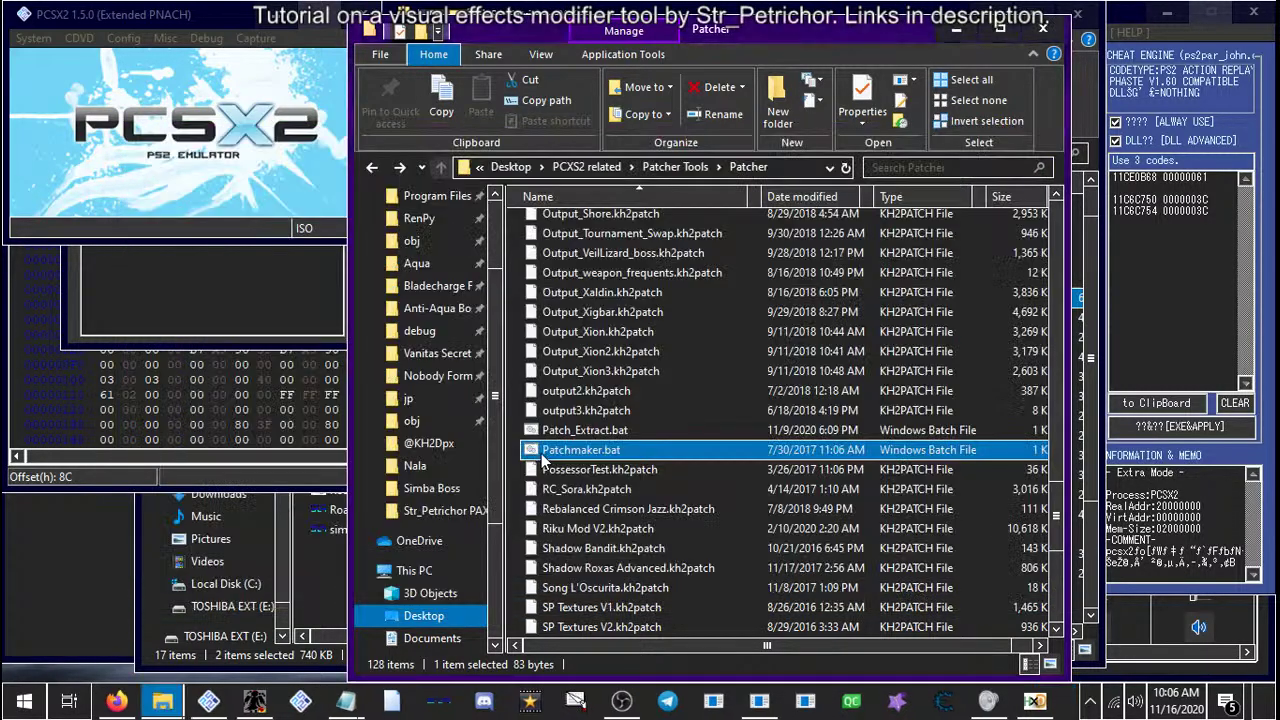
Apply output.kh2patch to KH2FM.ISO with KH2FM_Toolkit.exe and exit the toolkit after the rebuild
scroll(541, 453, up, 15)
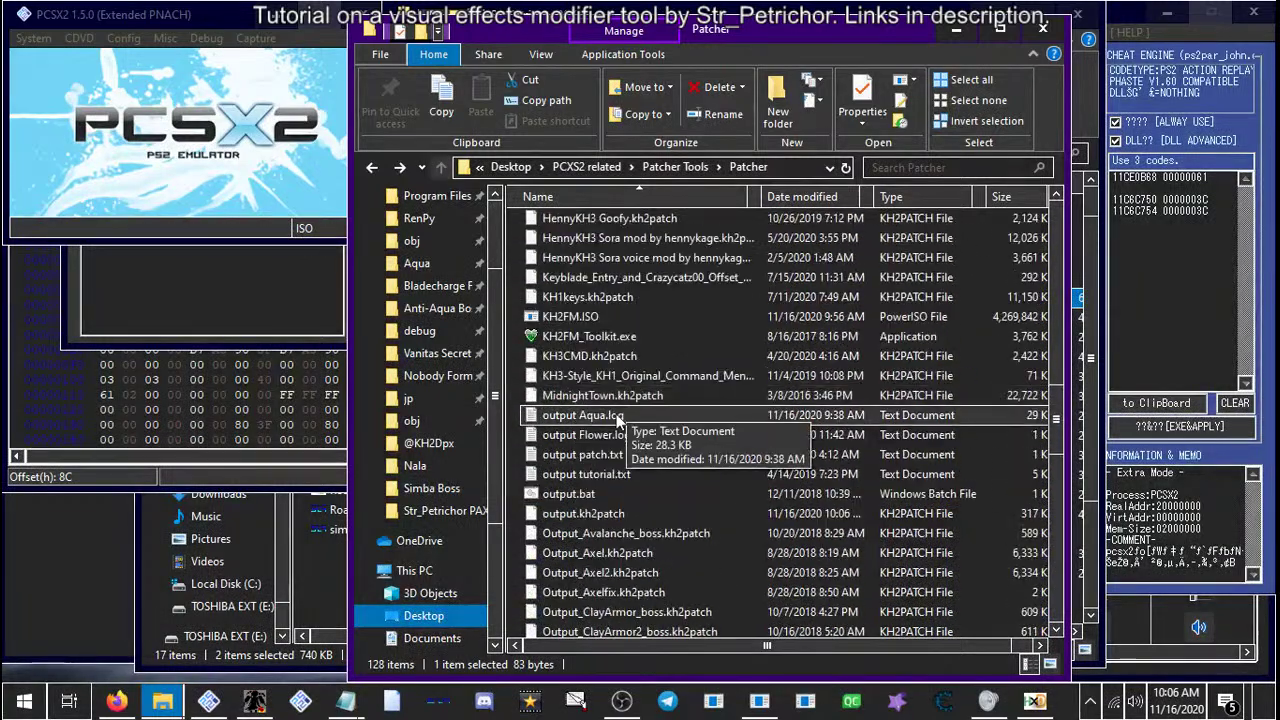
scroll(580, 450, up, 2)
scroll(570, 560, down, 1)
drag(556, 590, 556, 410)
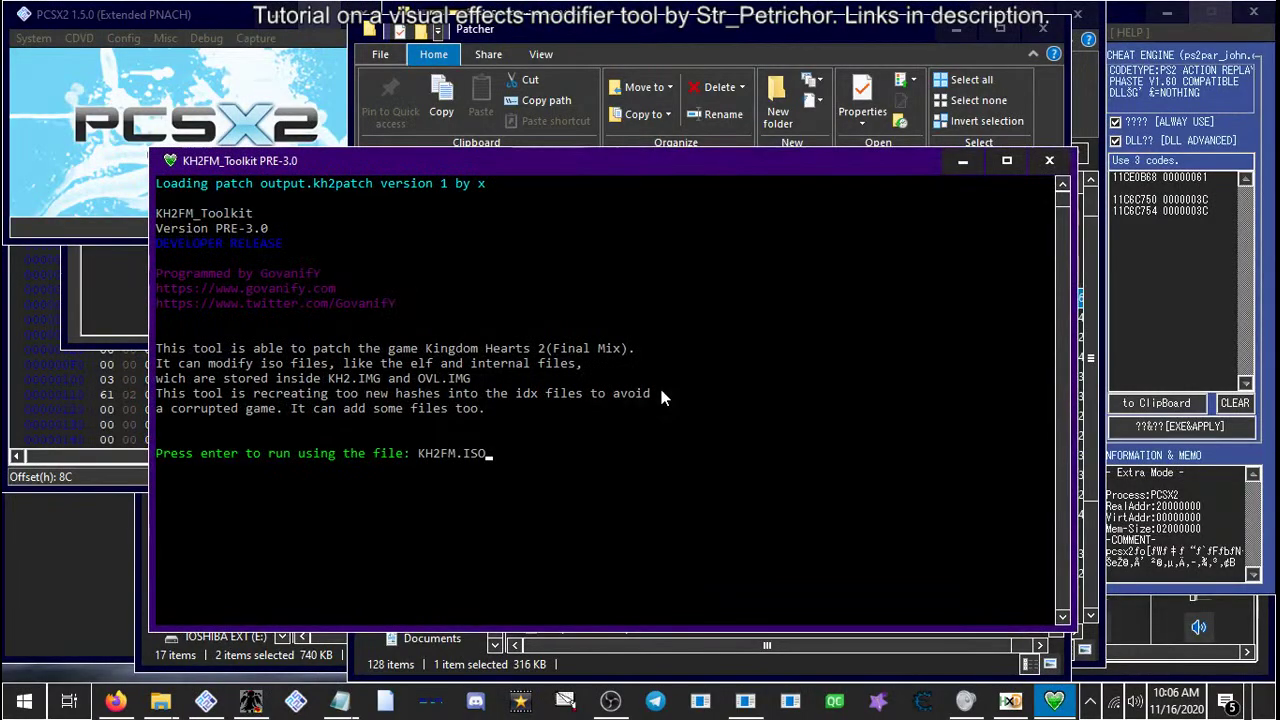
key(Return)
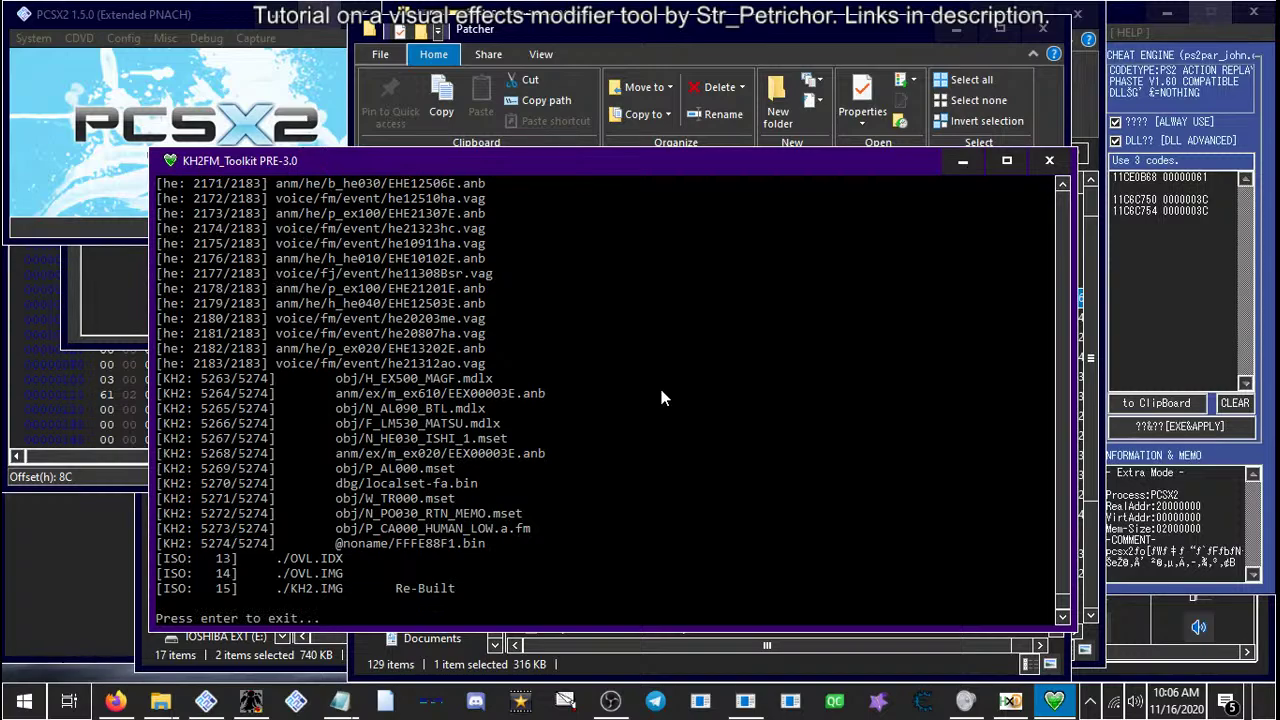
key(Return)
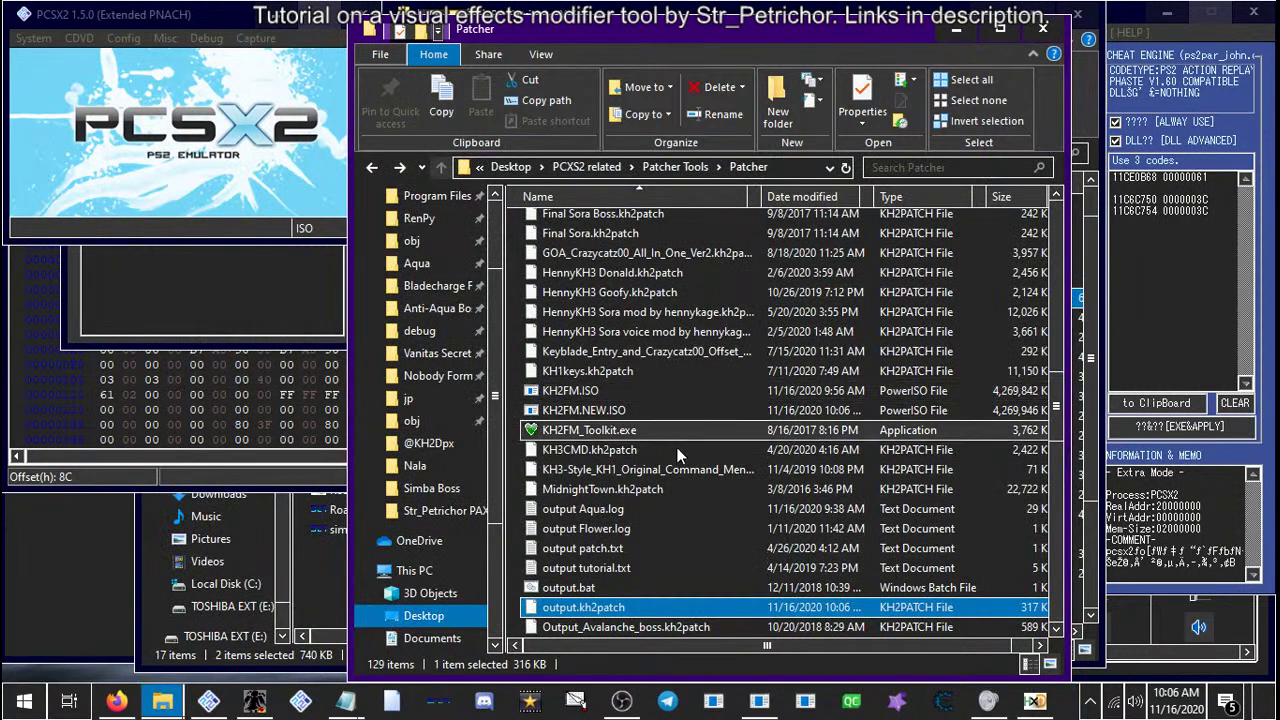
Switch to PCSX2 and fast-boot the patched game ISO up to its title screen
click(228, 703)
click(254, 701)
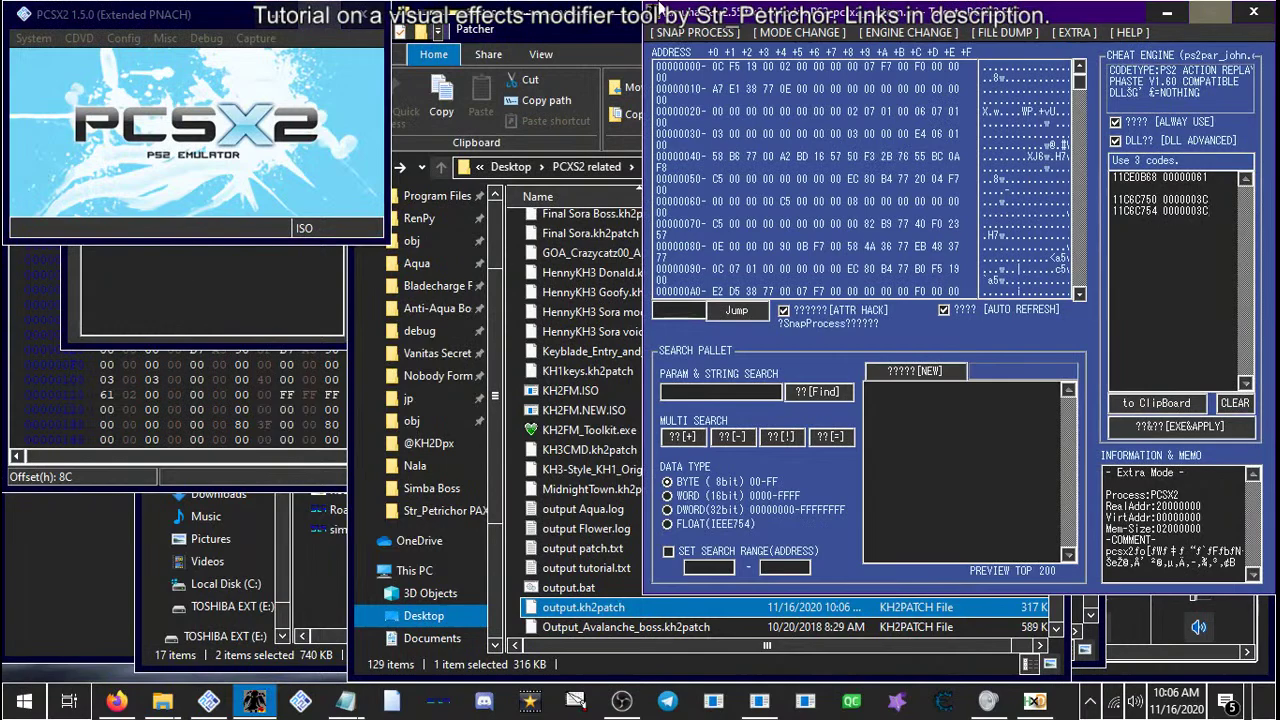
click(32, 38)
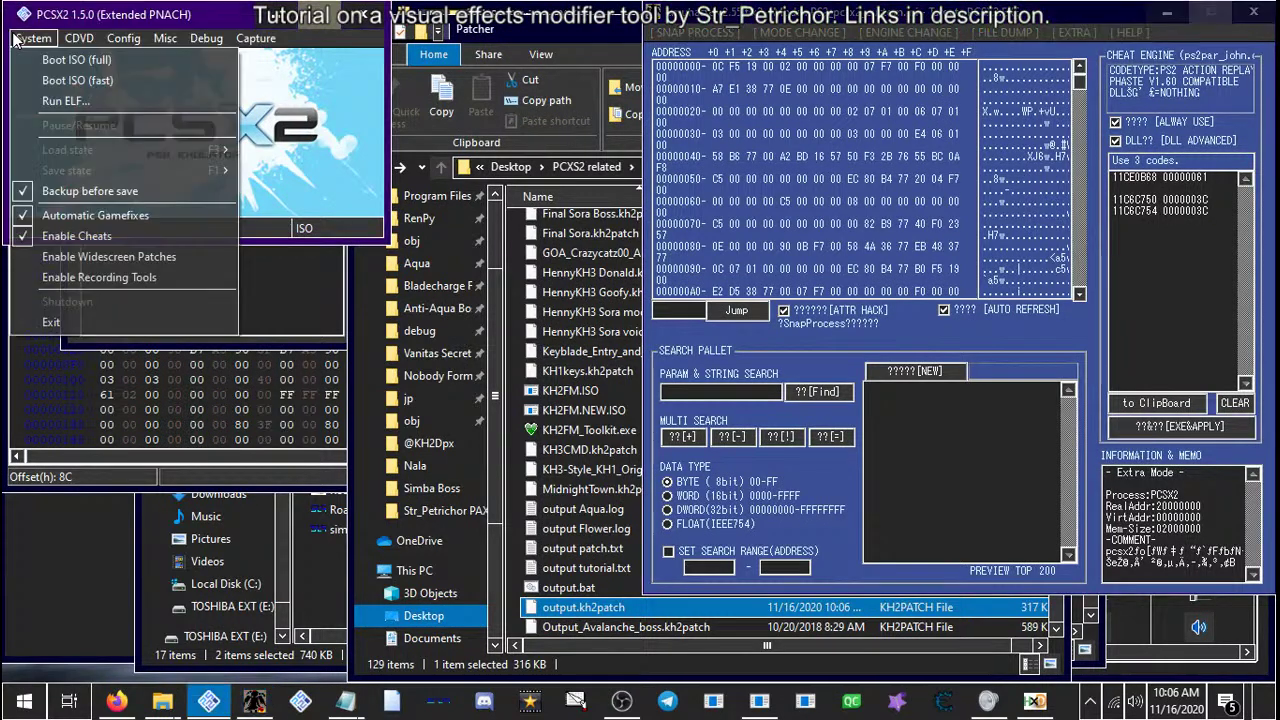
click(53, 82)
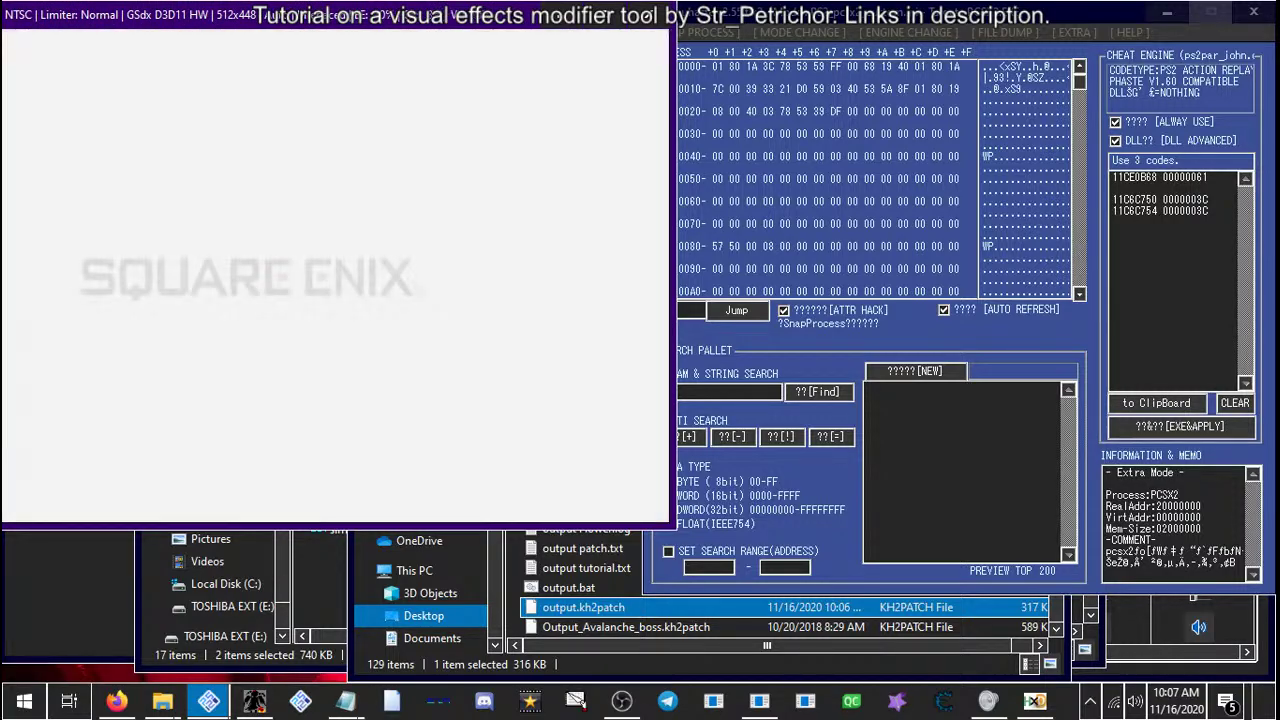
double_click(94, 22)
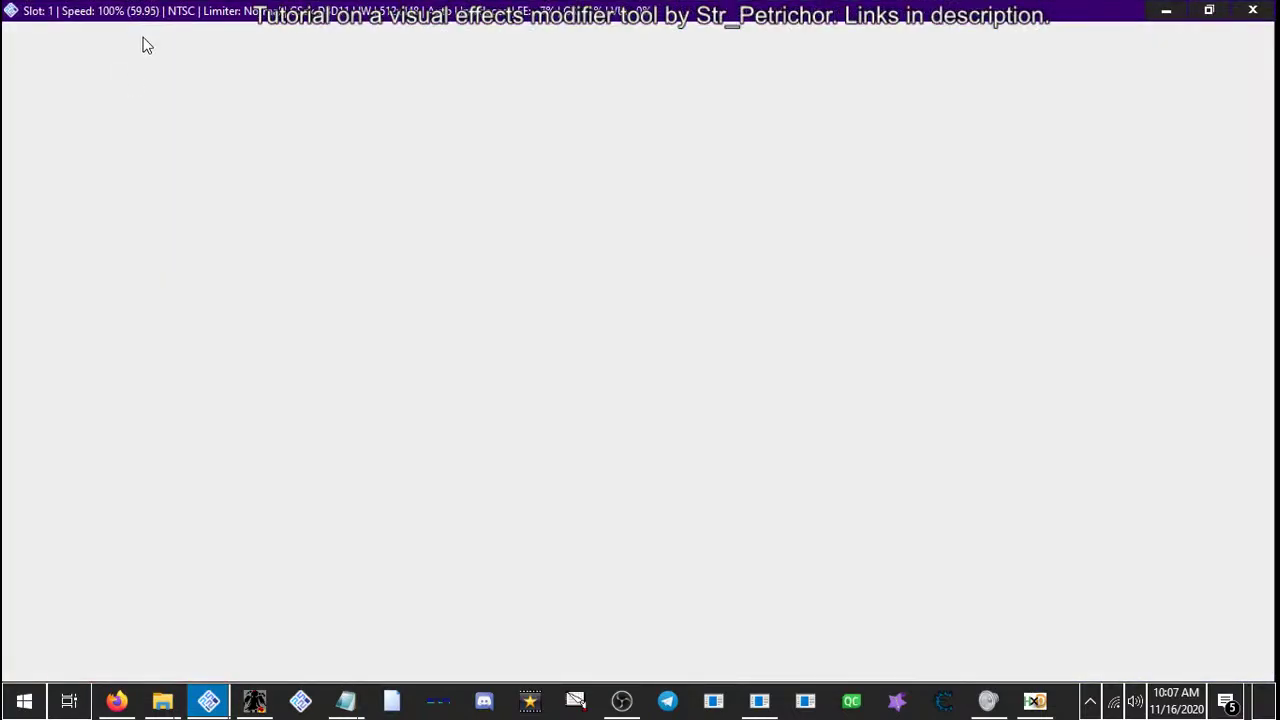
double_click(483, 9)
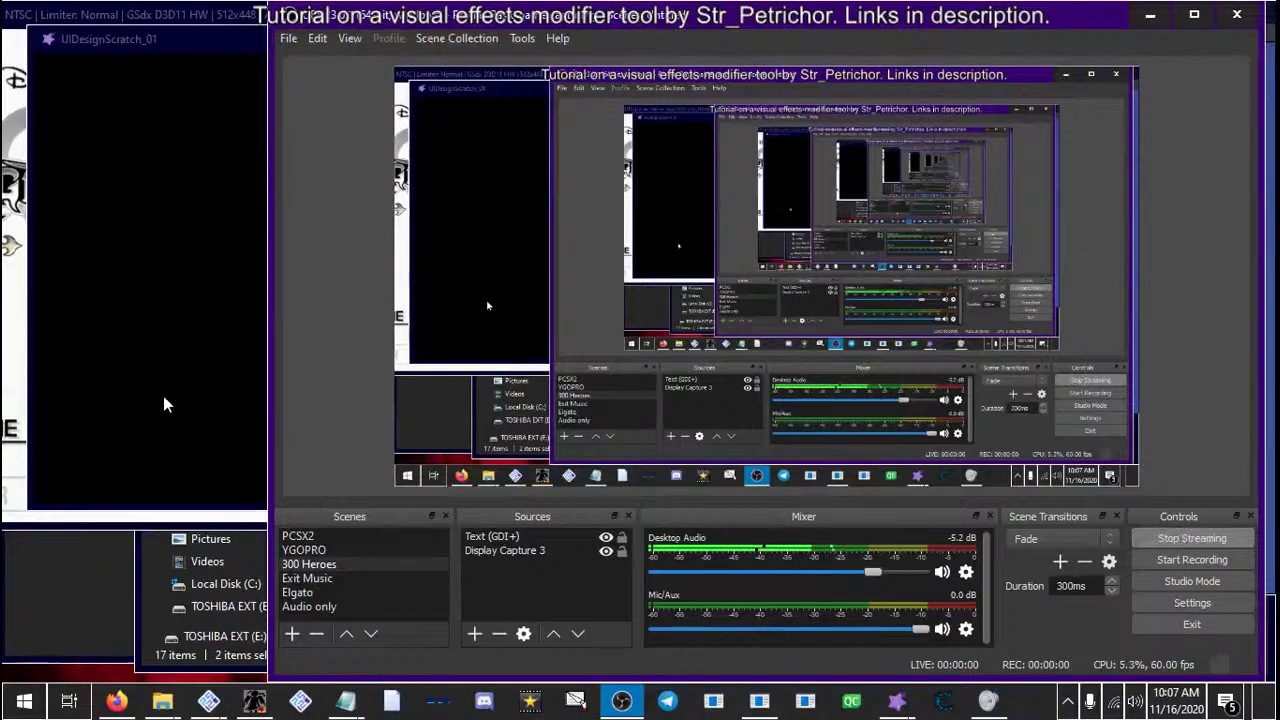
Bring up the UIDesignScratch_01 tool, accept its disclaimer and enter the Effect Toolkit
click(619, 703)
click(225, 62)
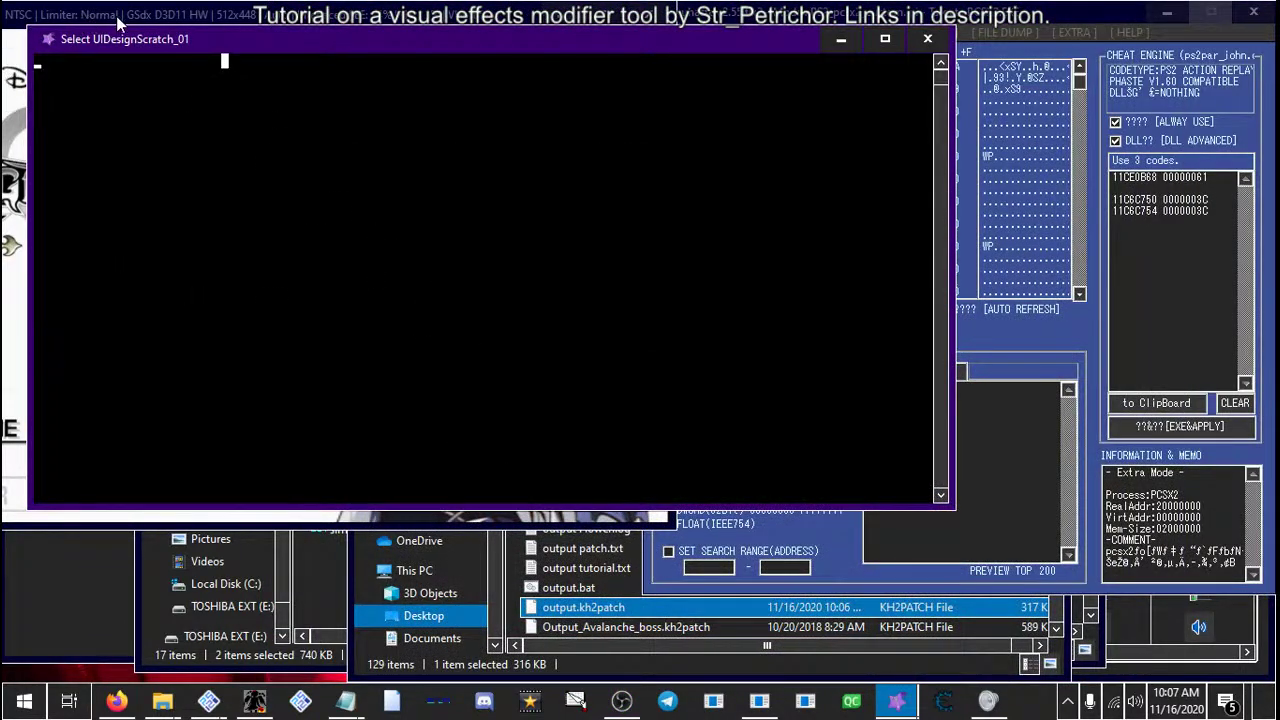
click(896, 700)
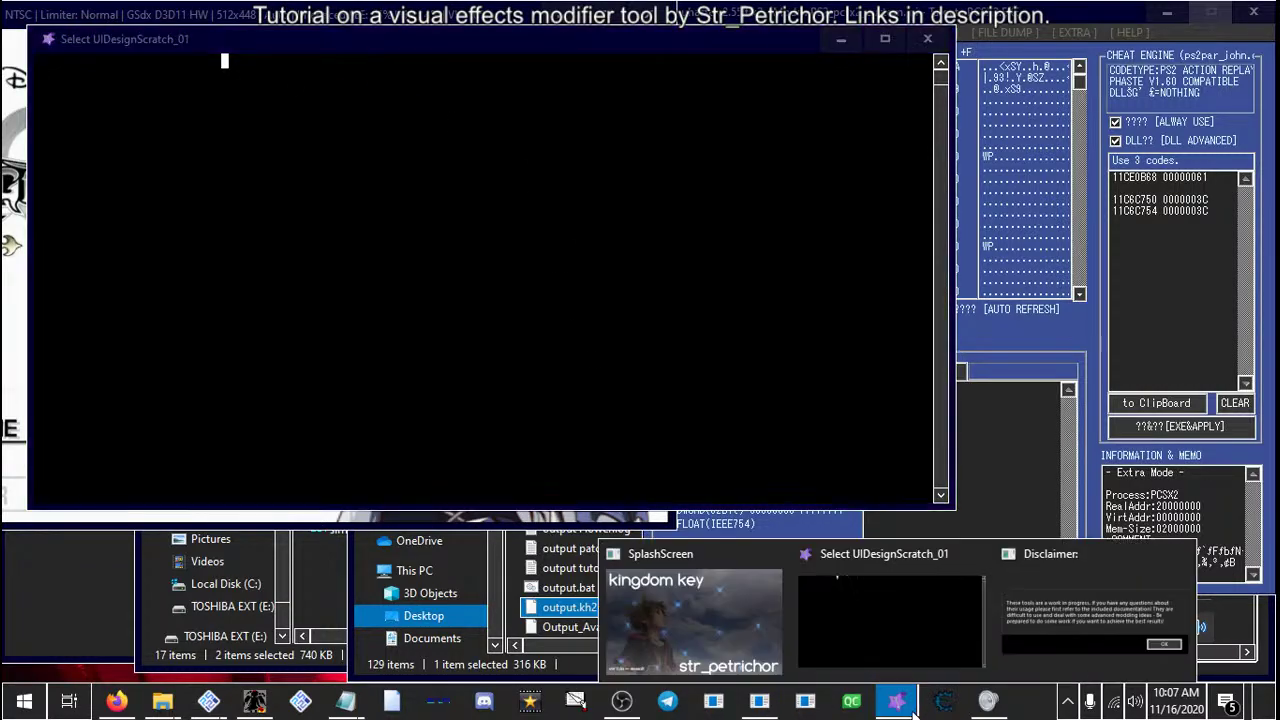
click(1016, 617)
click(770, 428)
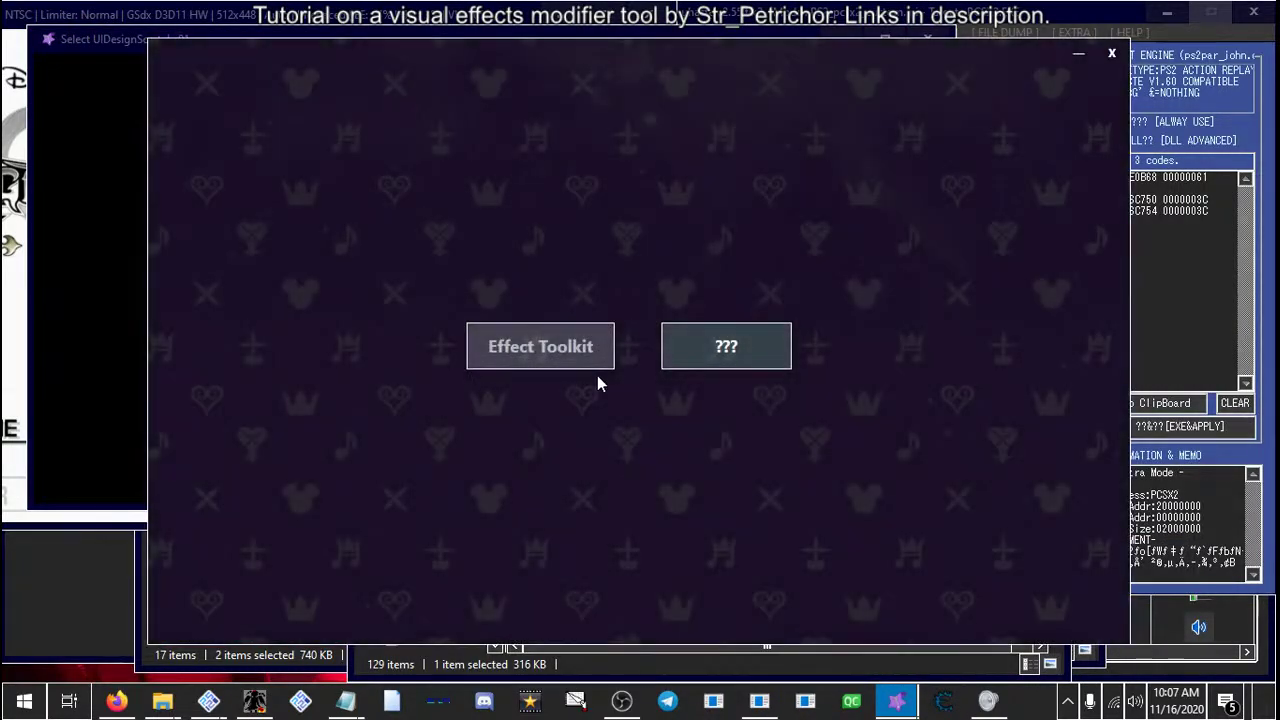
click(586, 366)
Return to the game in PCSX2, enlarge its window and load save file 05 from System Storage 2
click(88, 200)
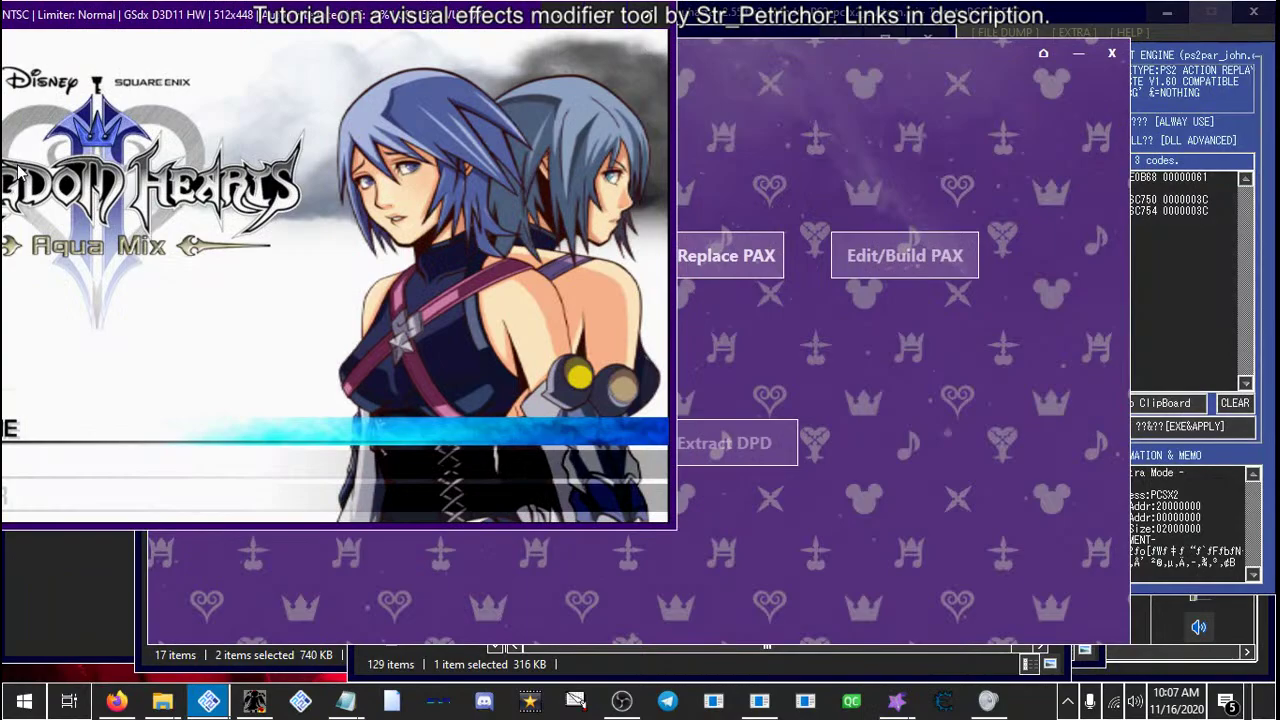
double_click(128, 22)
key(Down)
key(Return)
key(Down)
key(Return)
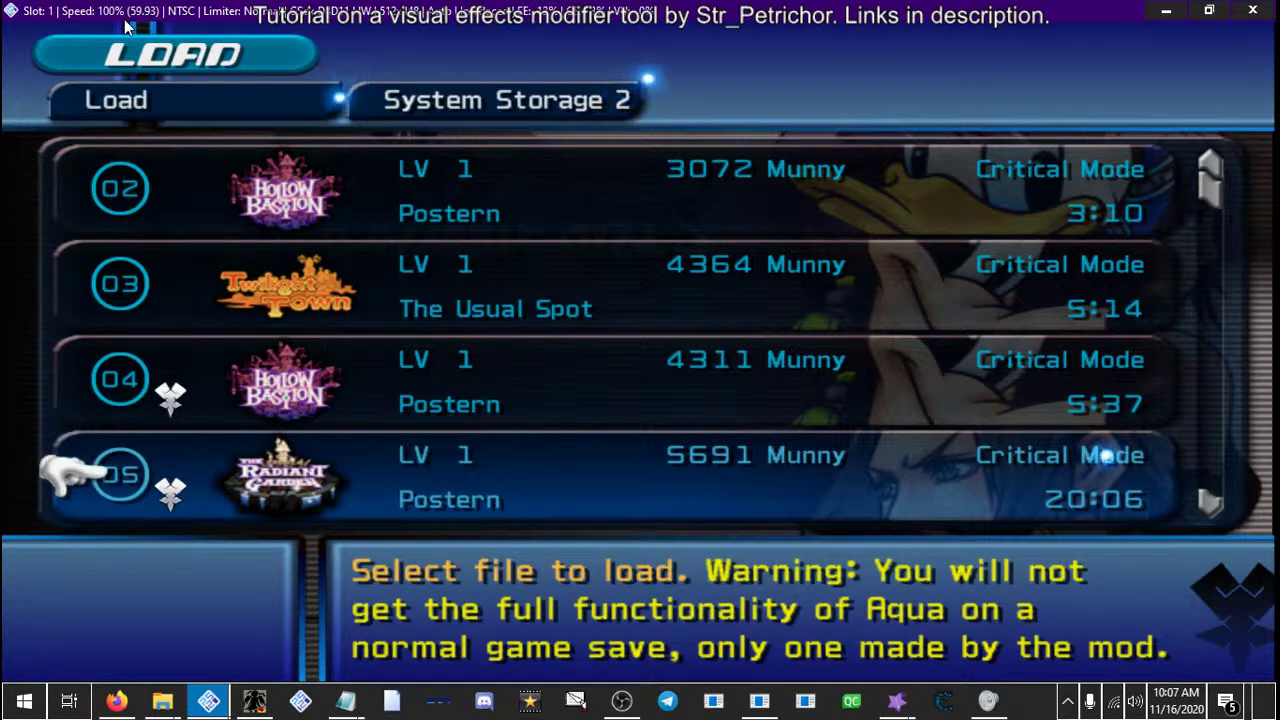
key(Return)
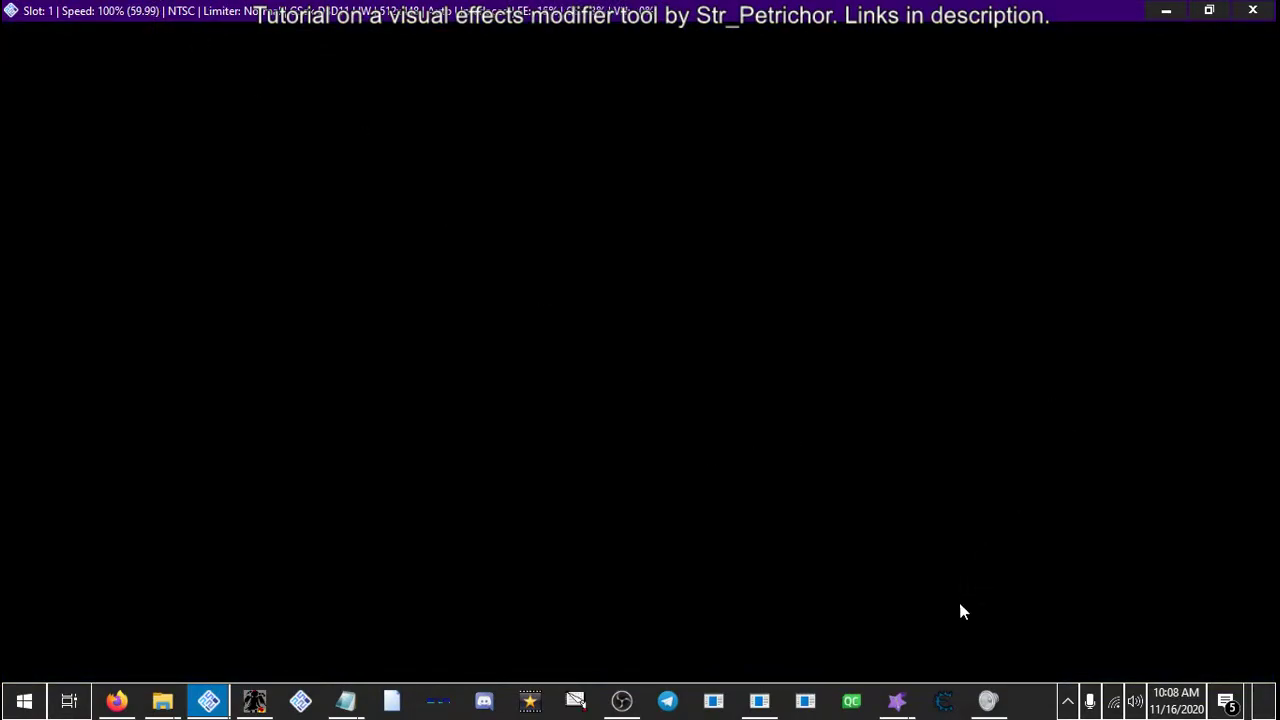
Try to open the Effect Editor in the toolkit while the loaded save is running
mouse_move(906, 690)
click(990, 655)
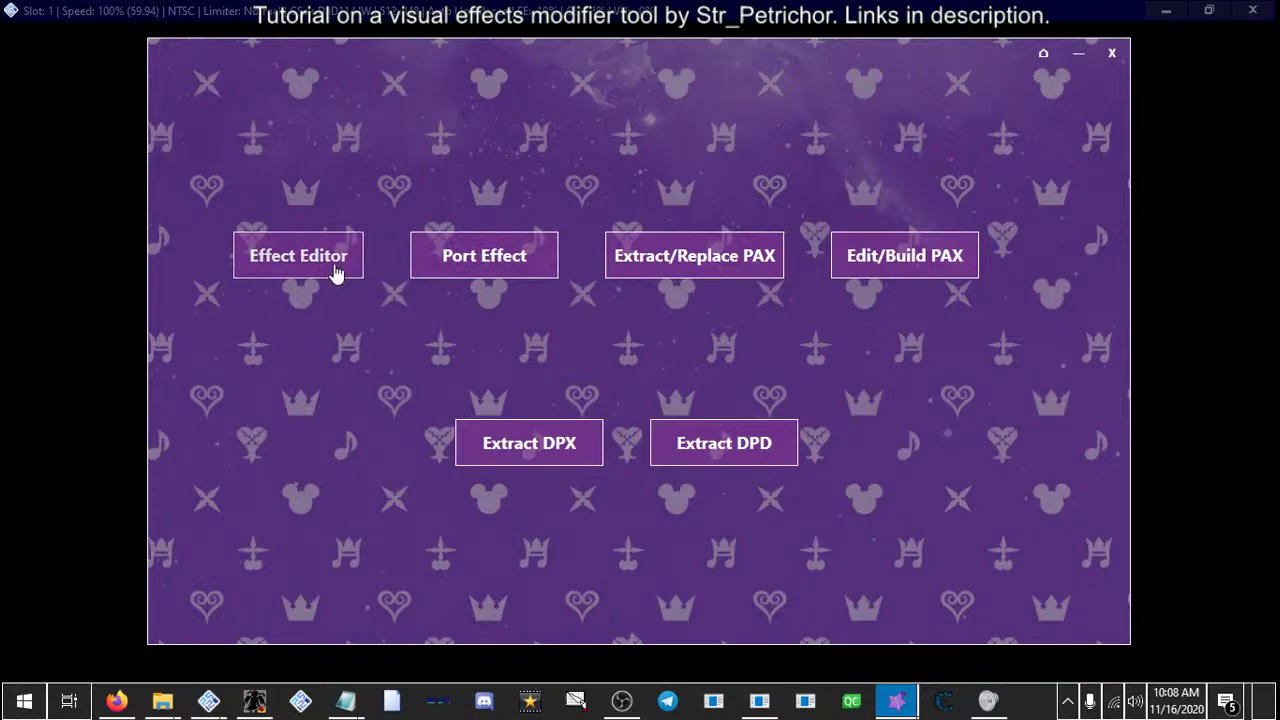
click(72, 347)
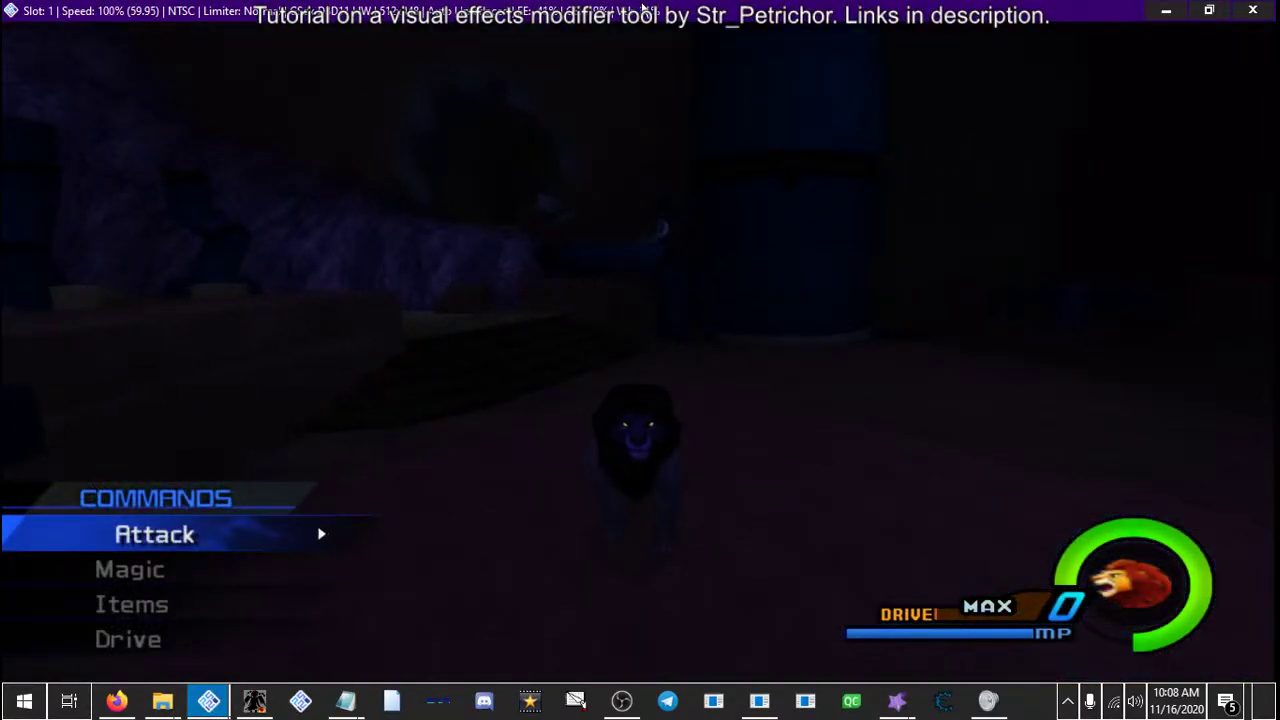
key(alt+Return)
click(780, 136)
click(340, 272)
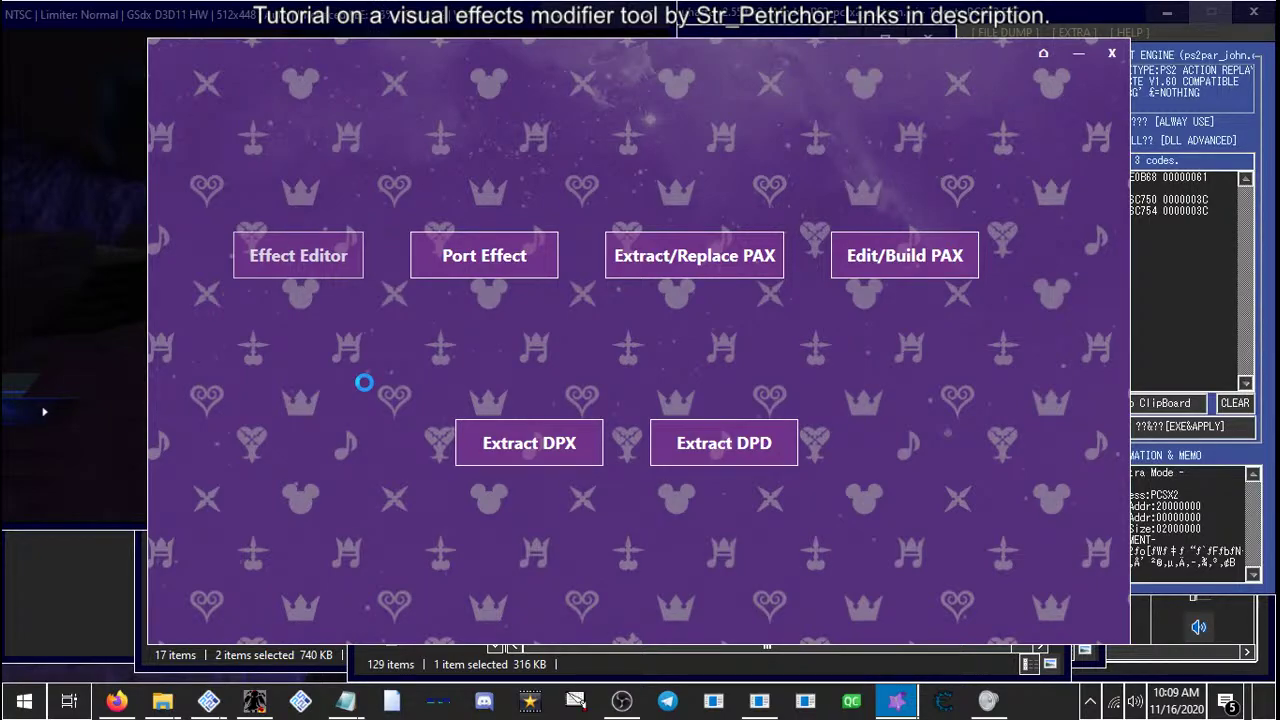
click(364, 383)
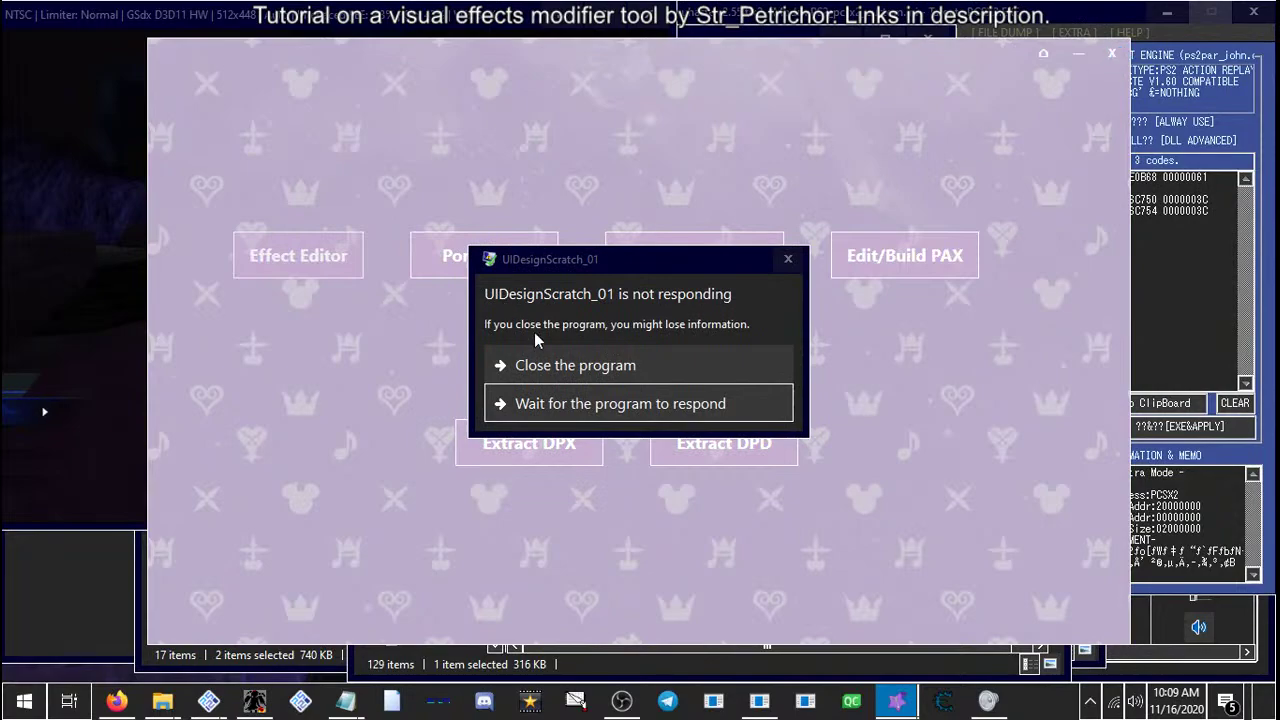
Force the unresponsive UIDesignScratch_01 program to close and cancel its problem report
click(549, 364)
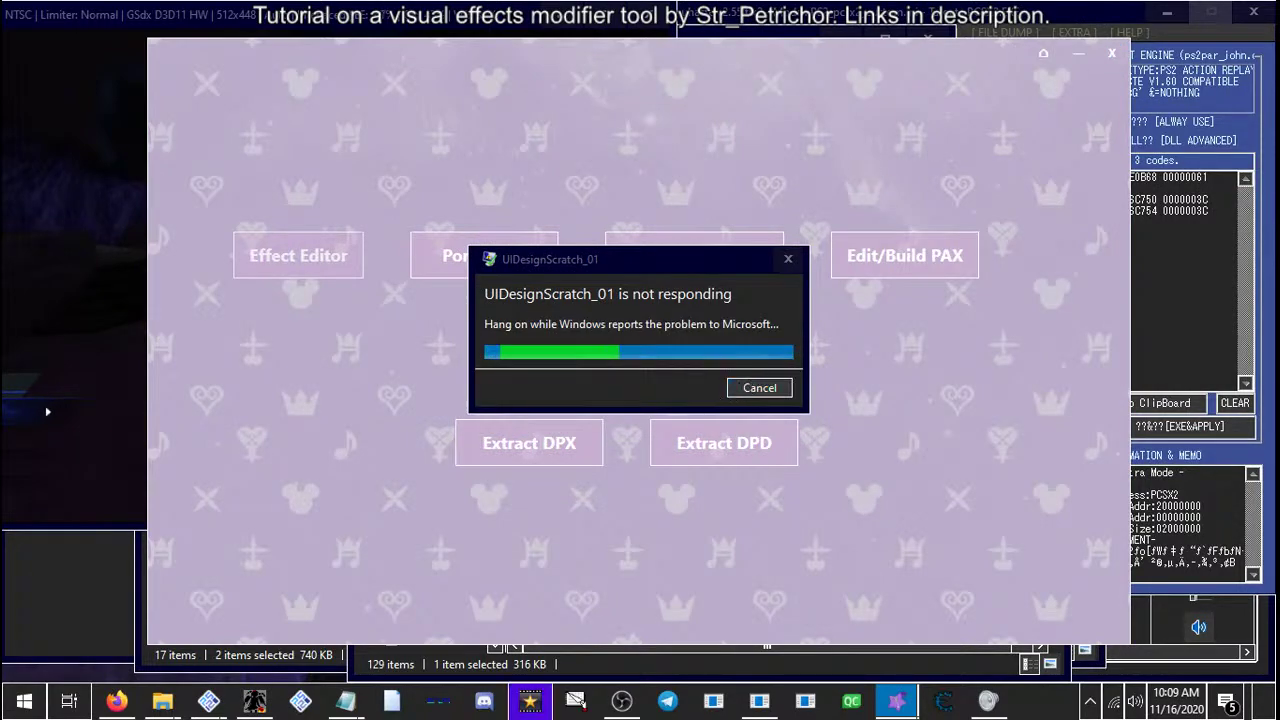
mouse_move(621, 701)
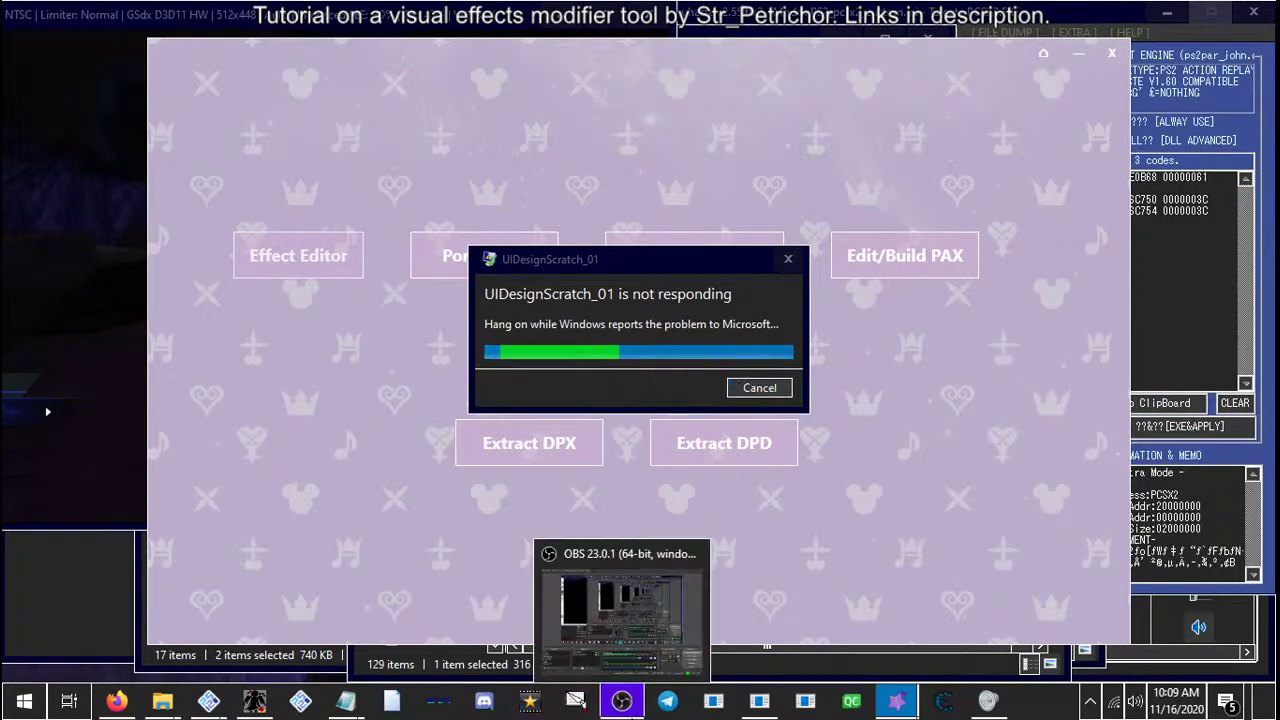
click(775, 391)
Relaunch UIDesignScratch_01, accept the disclaimer and open the Effect Editor, placing its window beside the game
click(621, 701)
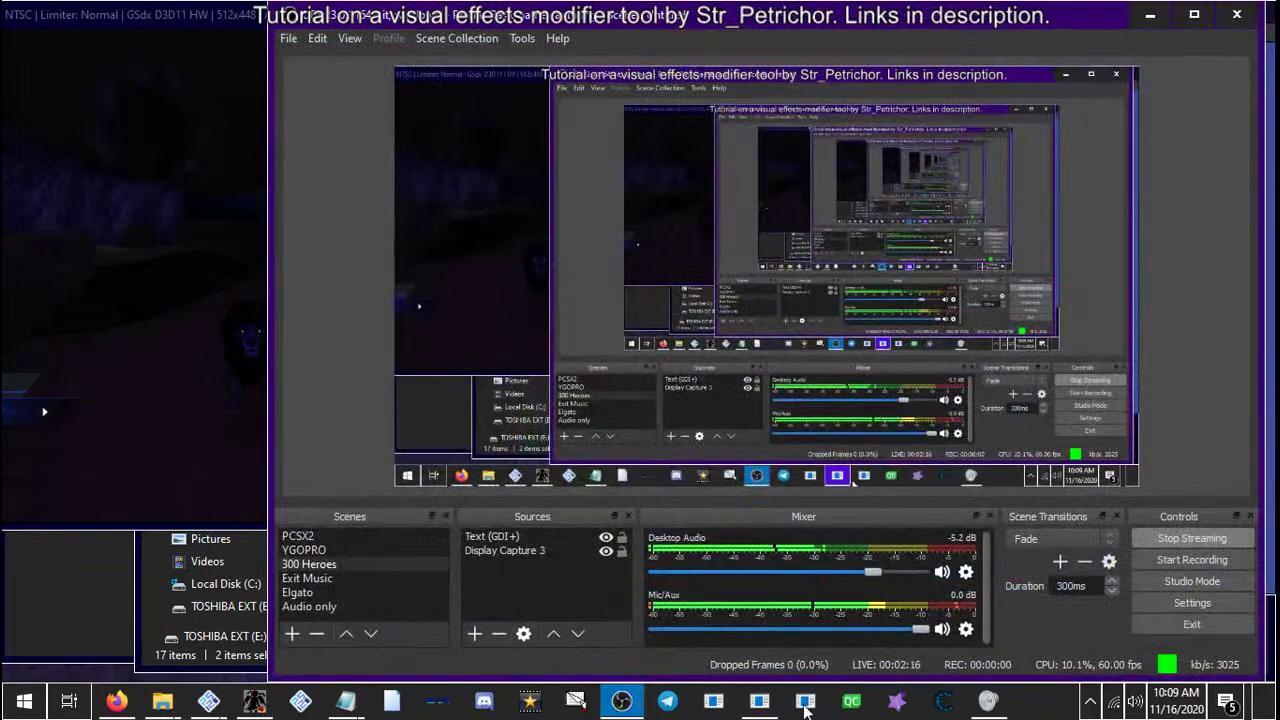
click(897, 701)
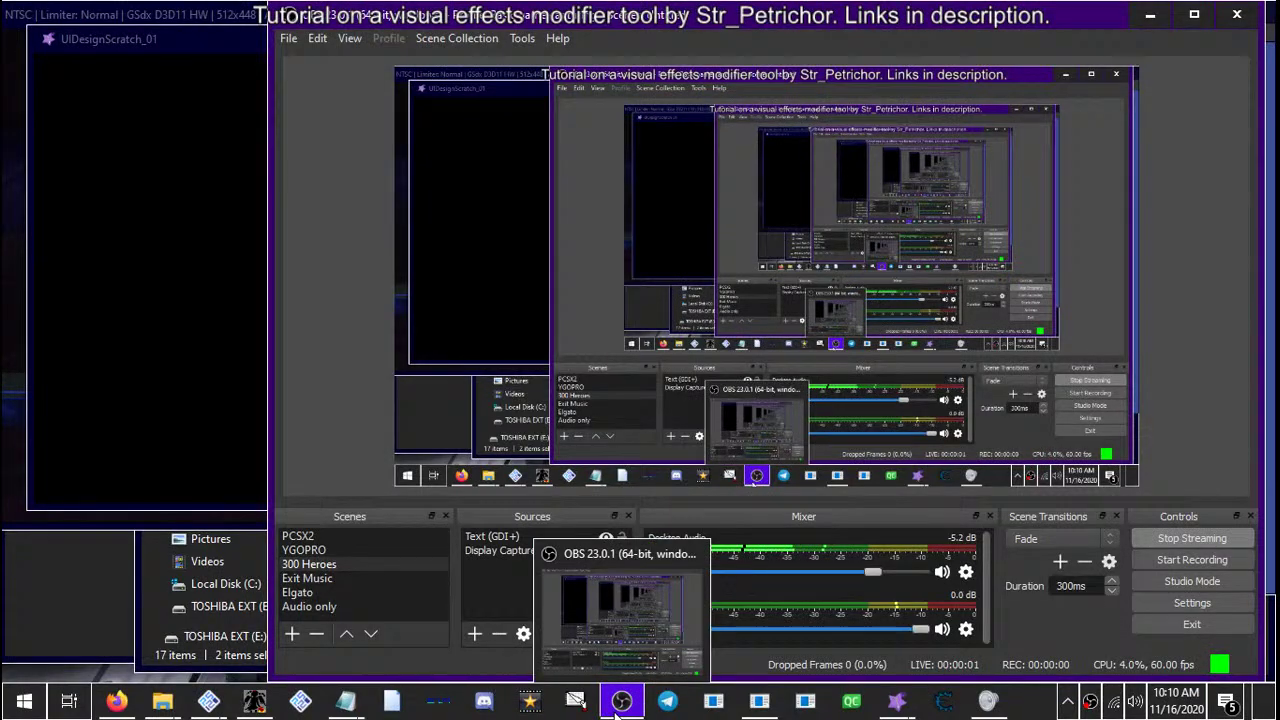
click(620, 703)
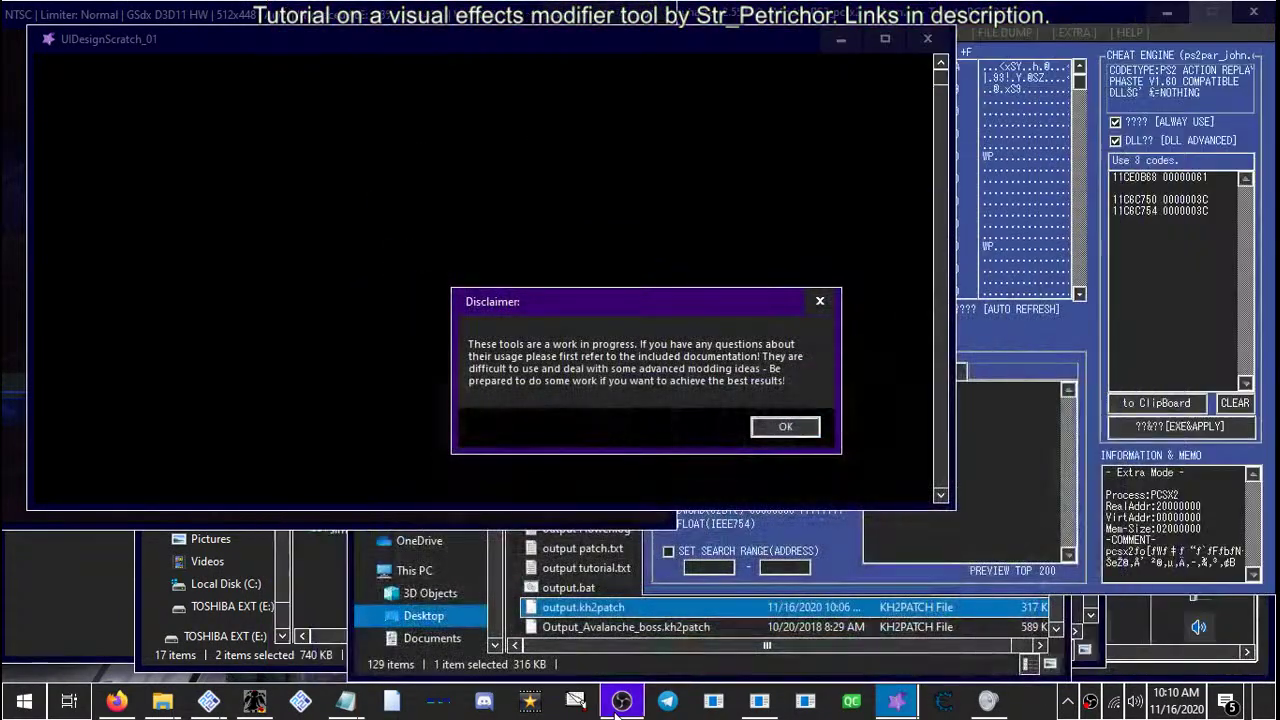
click(768, 430)
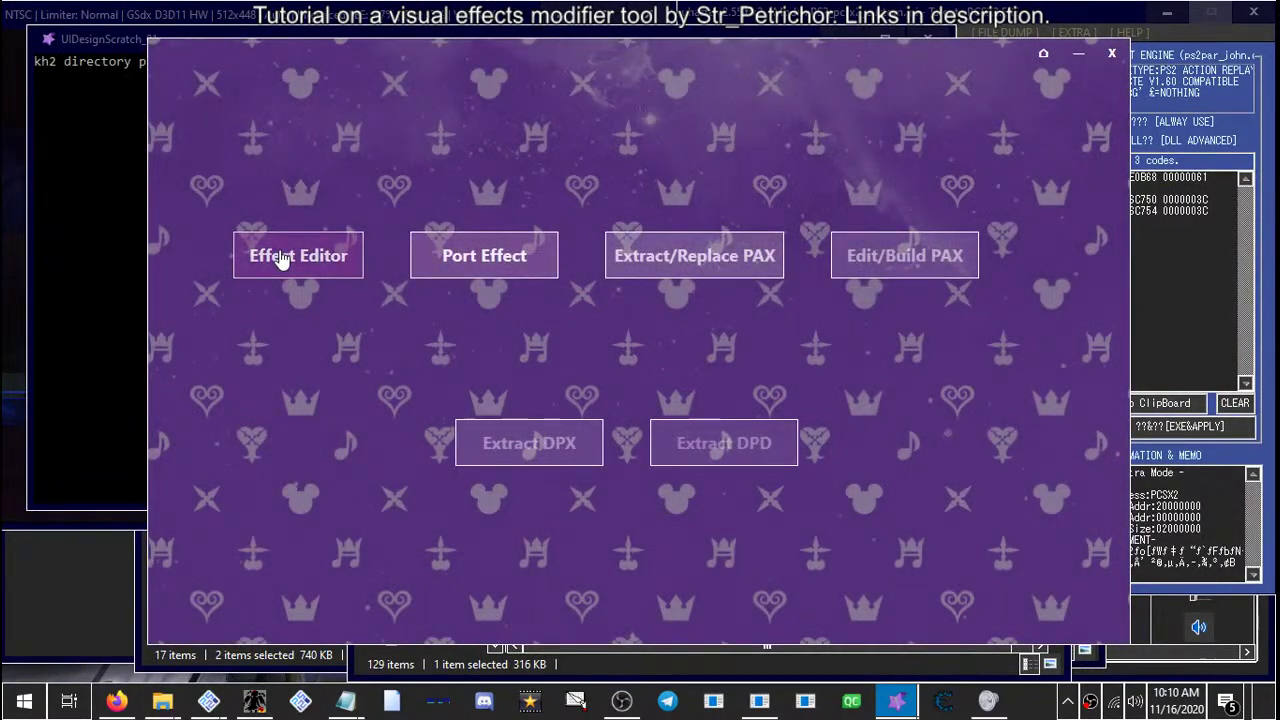
click(279, 256)
click(765, 432)
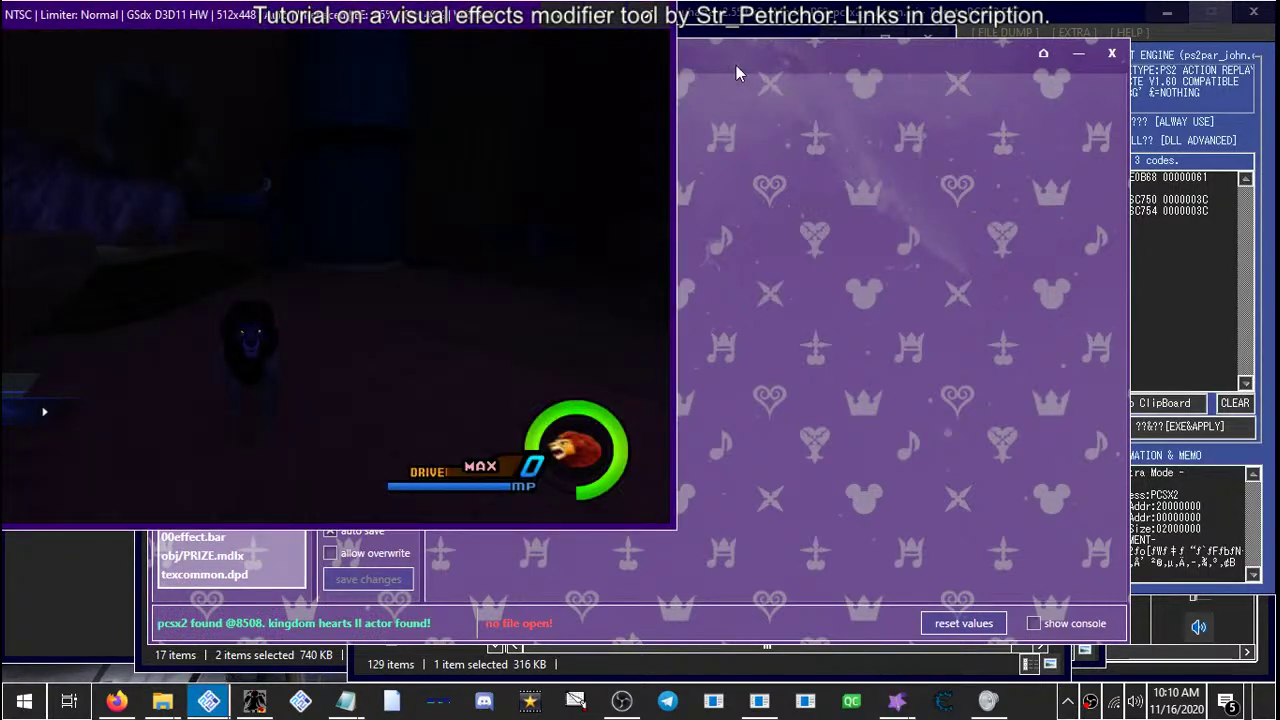
drag(736, 65, 929, 32)
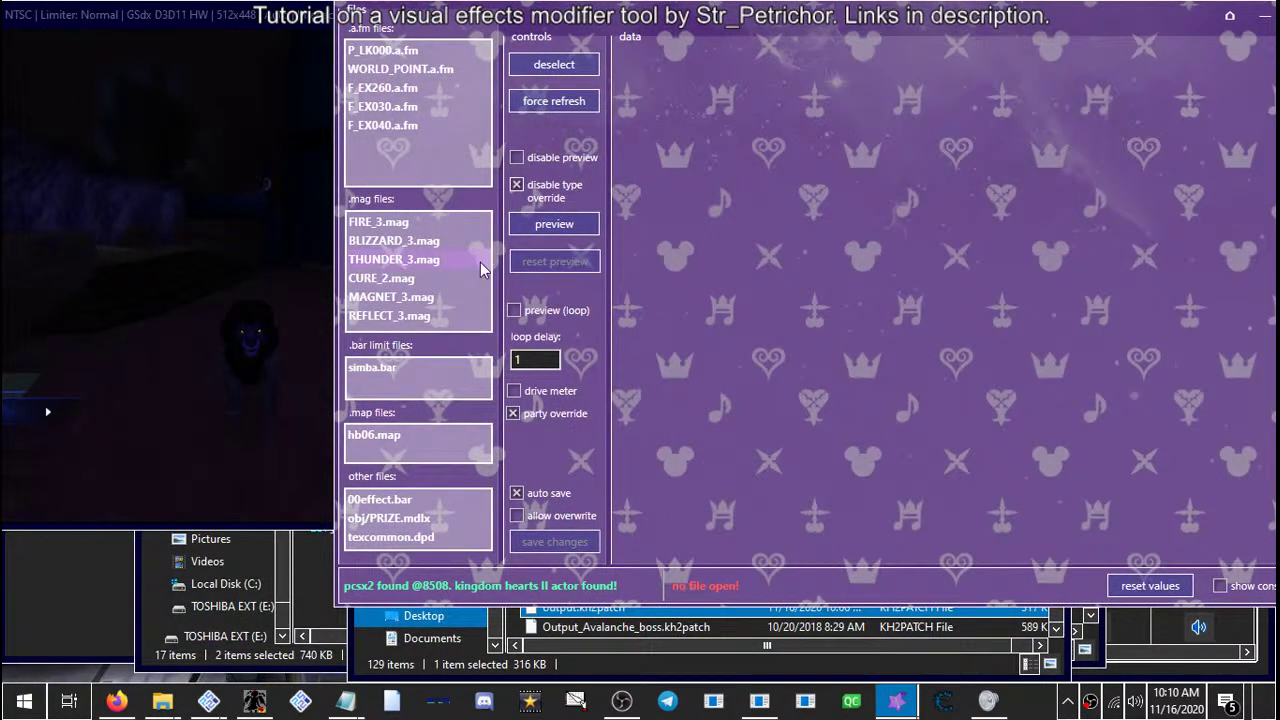
Open P_LK000.a.fm in the Effect Editor and preview its Pax Effect Call 0 in the game
click(384, 47)
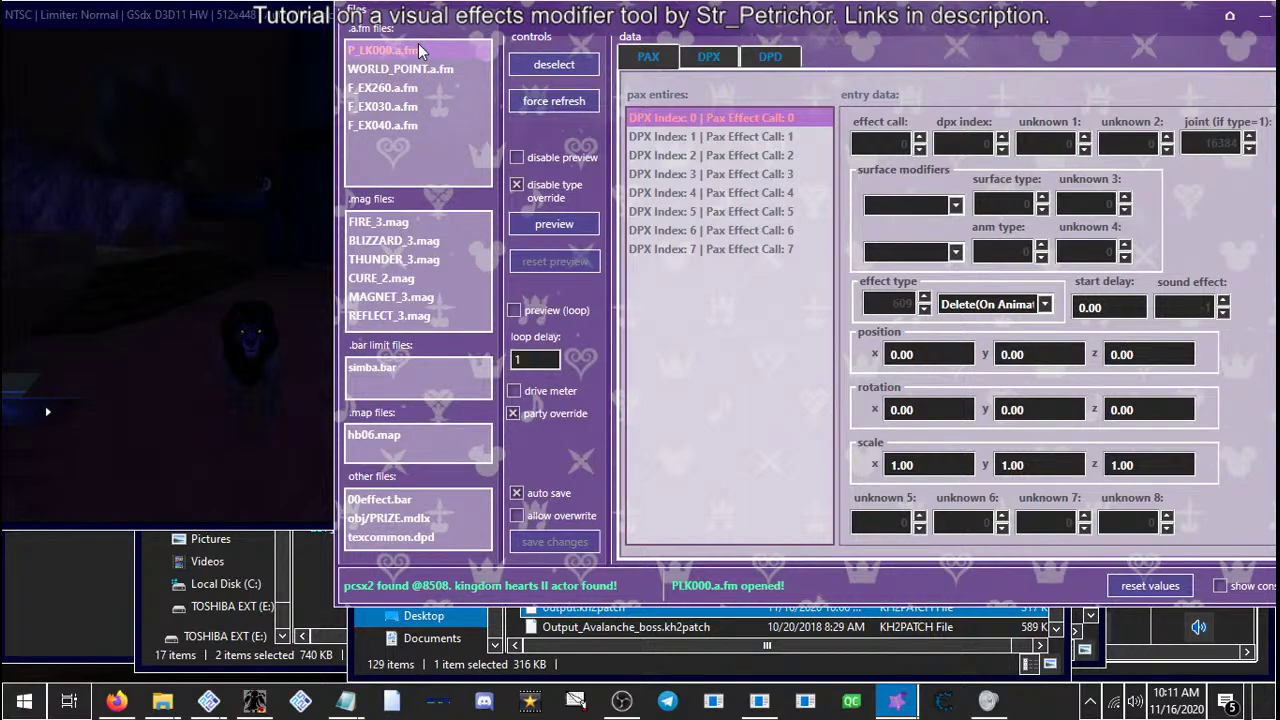
click(560, 226)
click(305, 276)
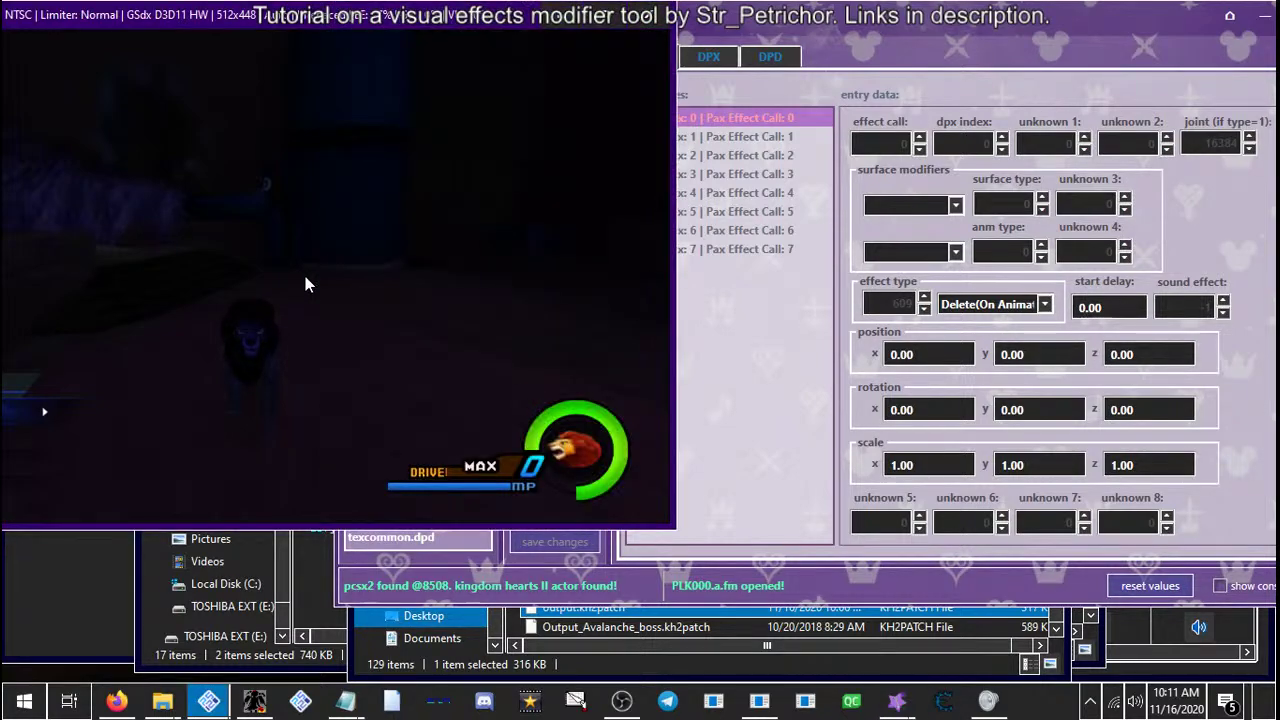
Move the editor clear of the game and check Pax Effect Call 1 of P_LK000.a.fm in the game
click(788, 38)
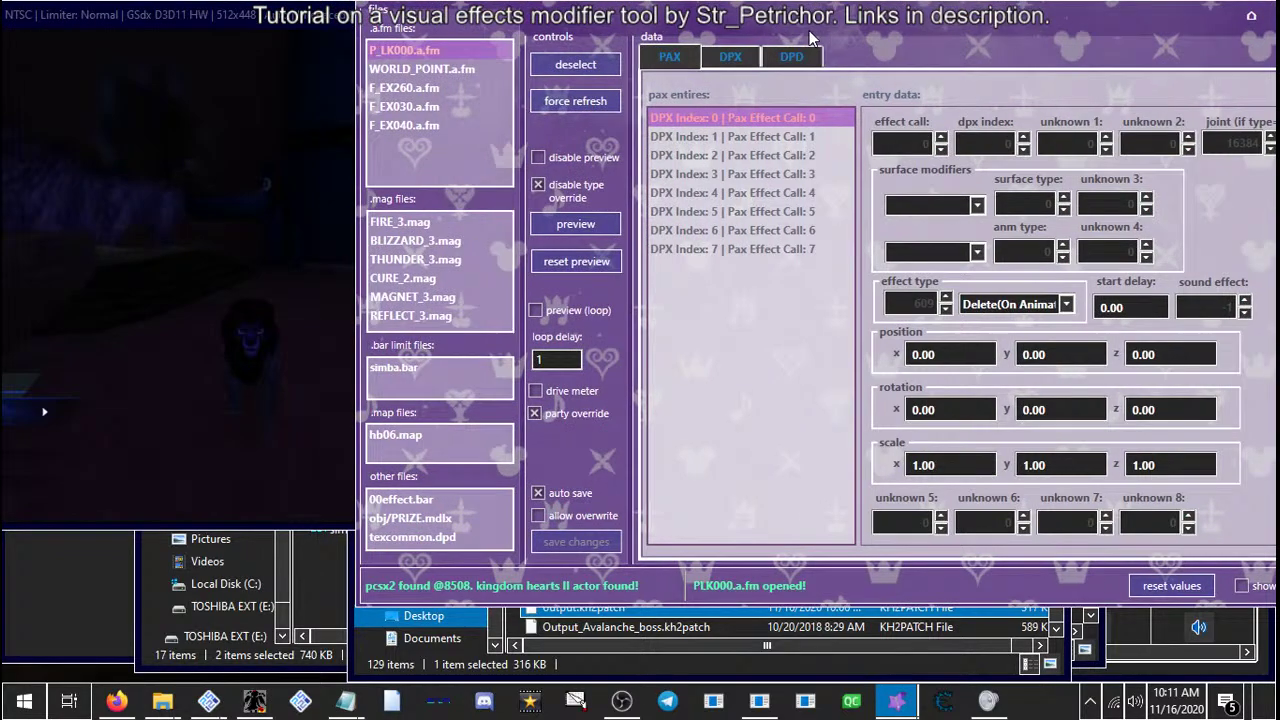
drag(809, 30, 873, 30)
click(392, 152)
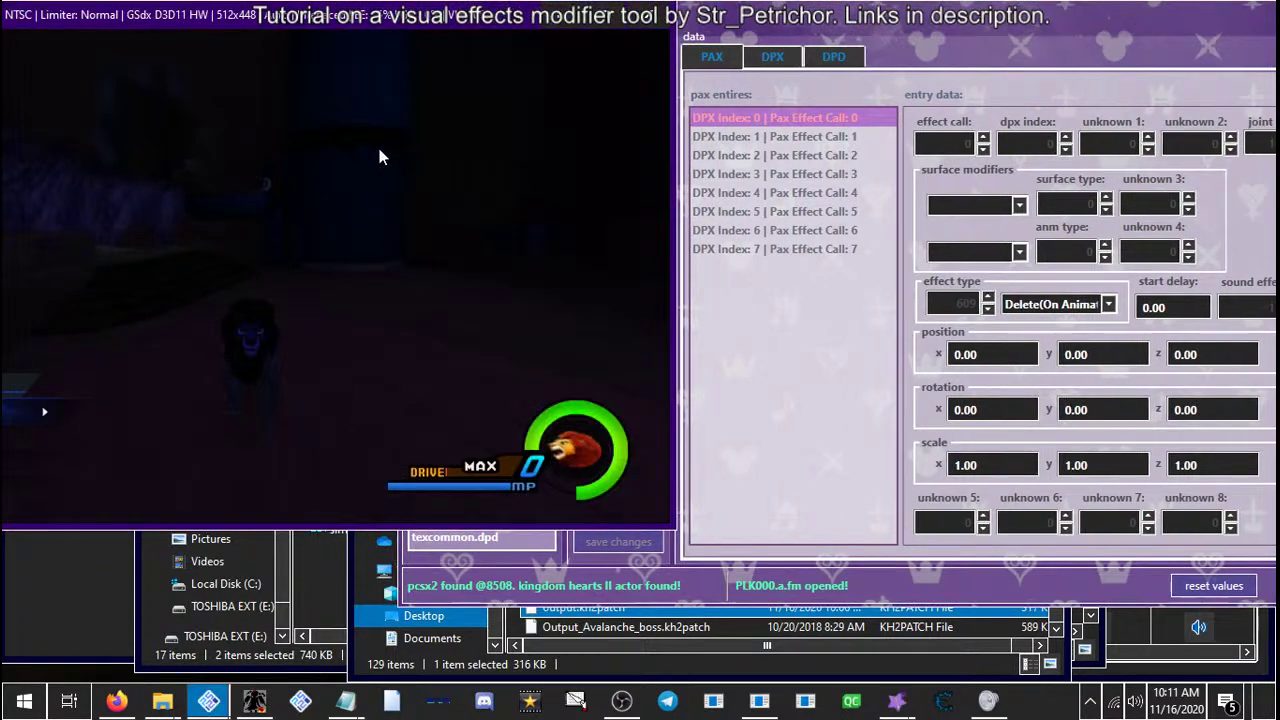
click(769, 145)
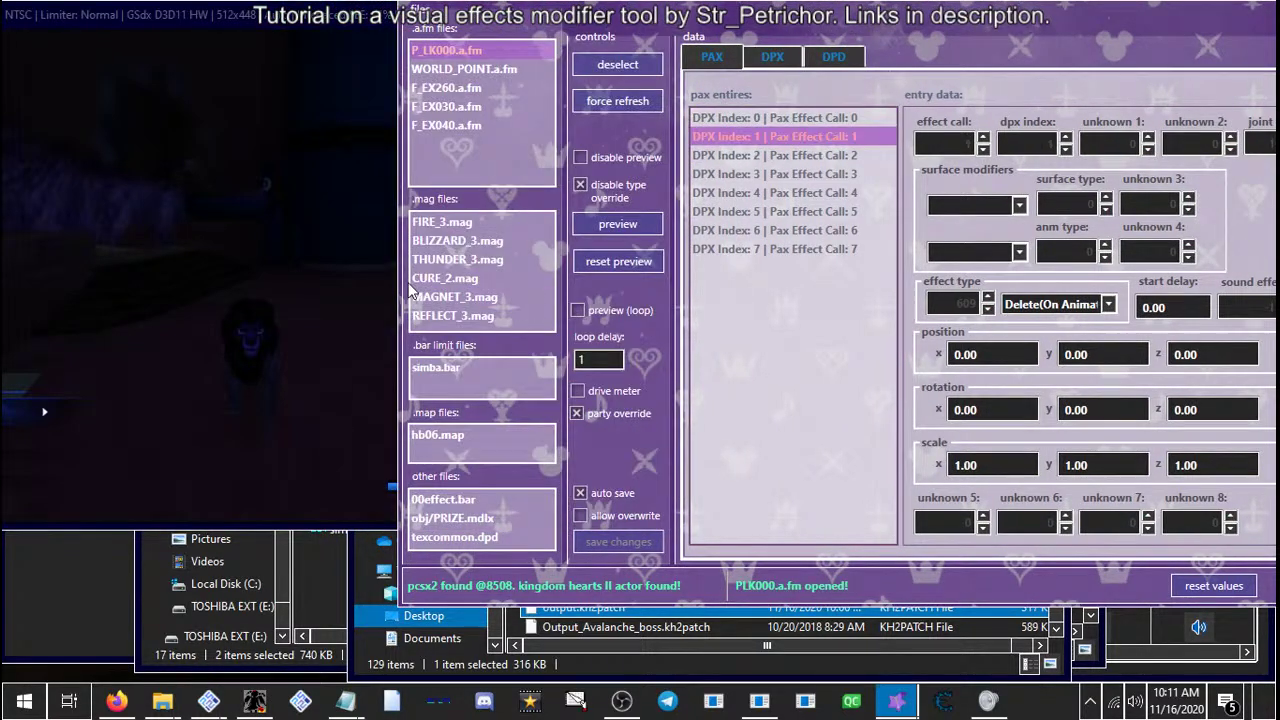
click(343, 268)
click(765, 140)
click(295, 301)
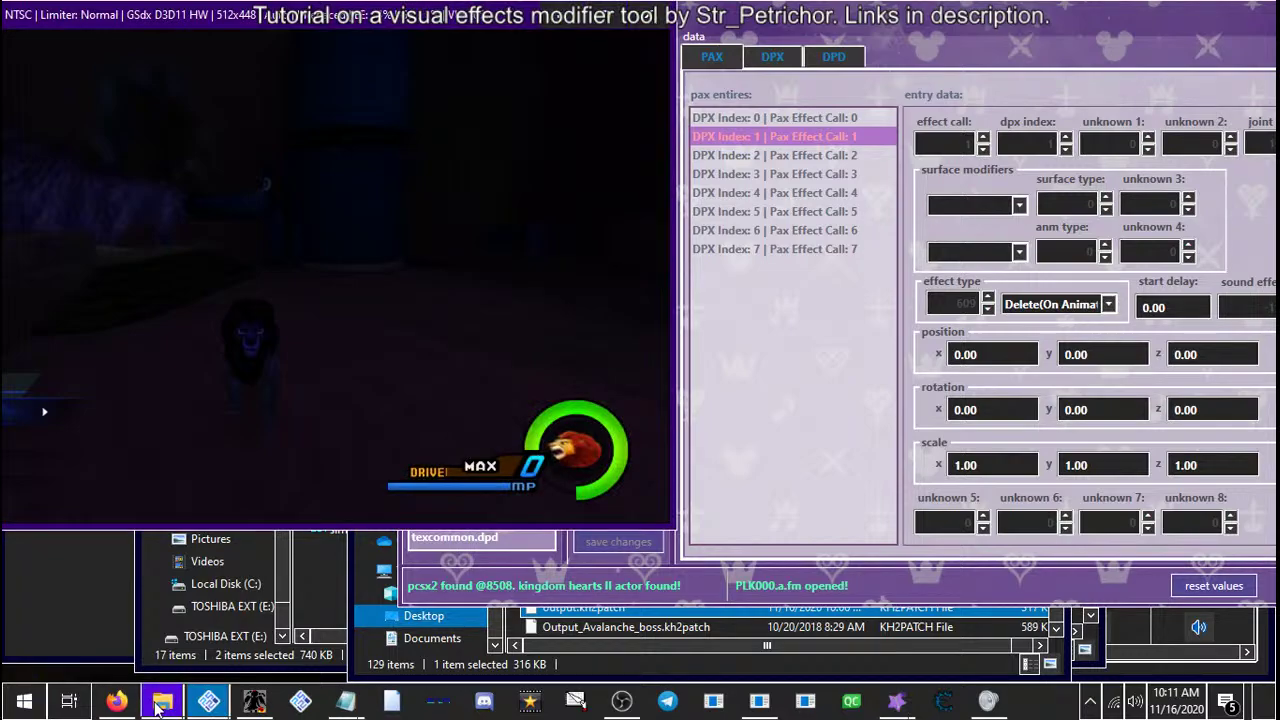
Close the effect toolkit and fast-boot the ISO again in PCSX2, confirming the PS2 reset
mouse_move(209, 700)
click(110, 610)
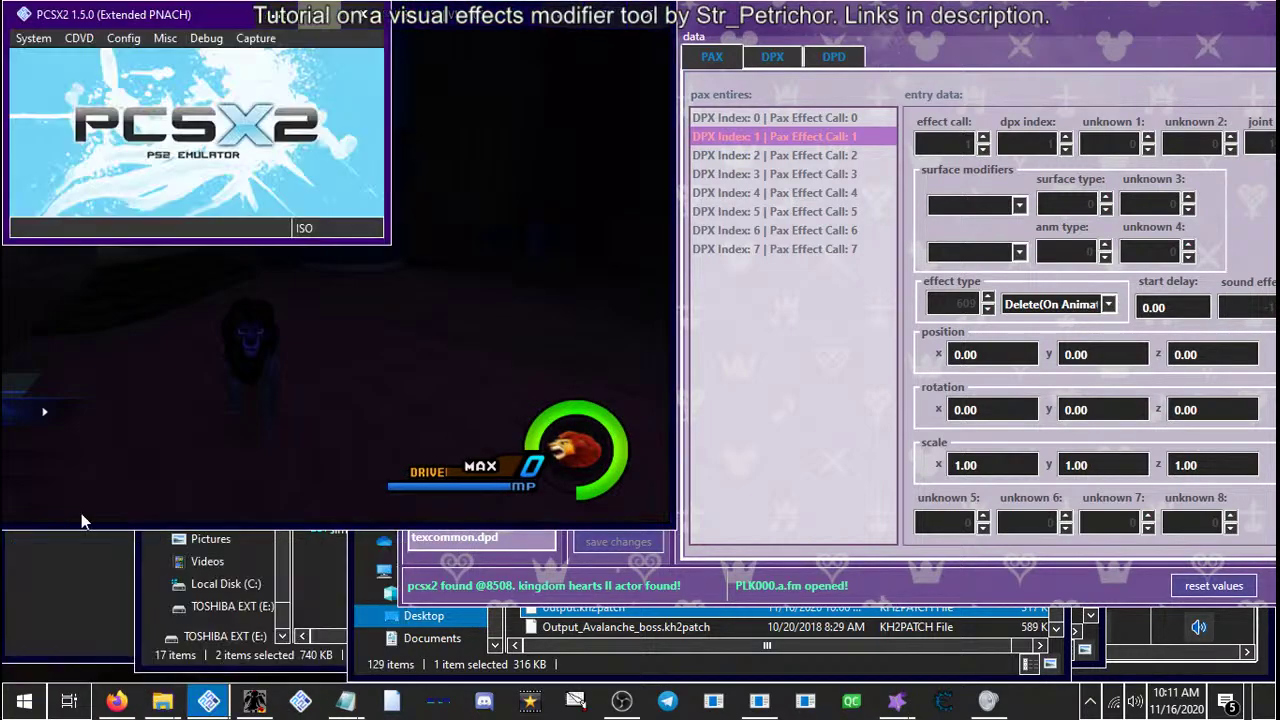
click(940, 30)
click(1166, 18)
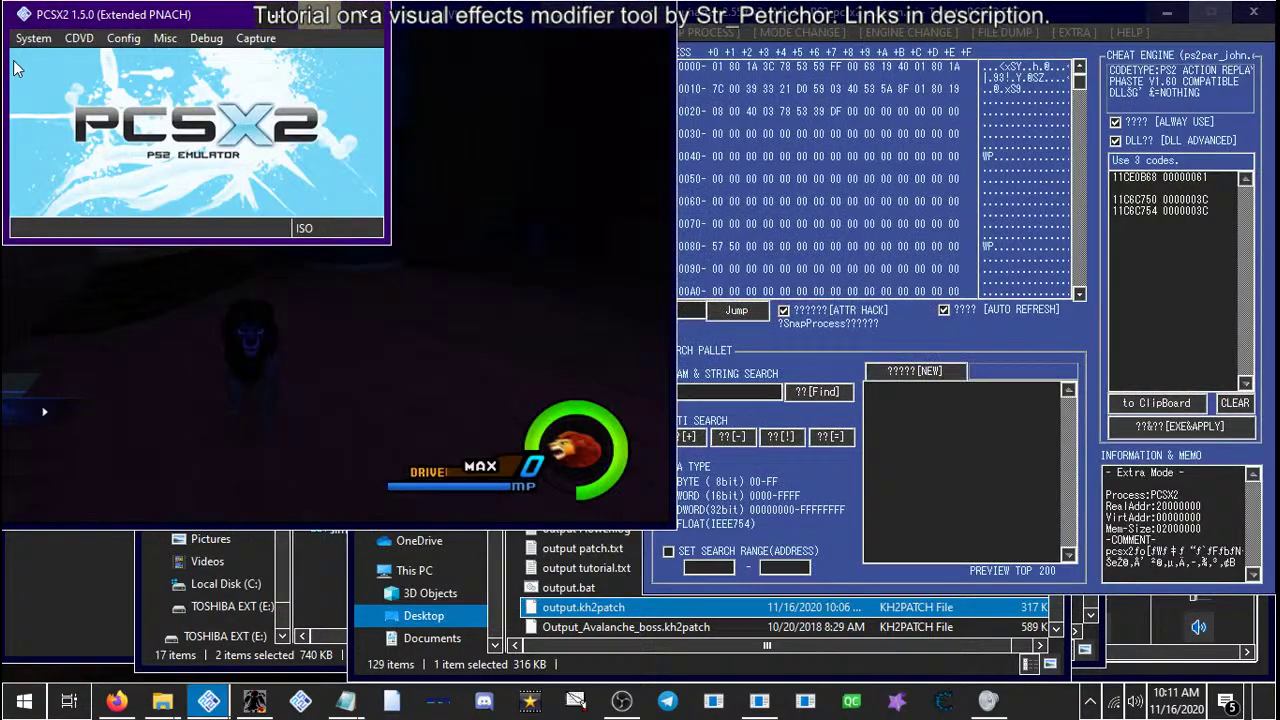
click(33, 38)
click(75, 80)
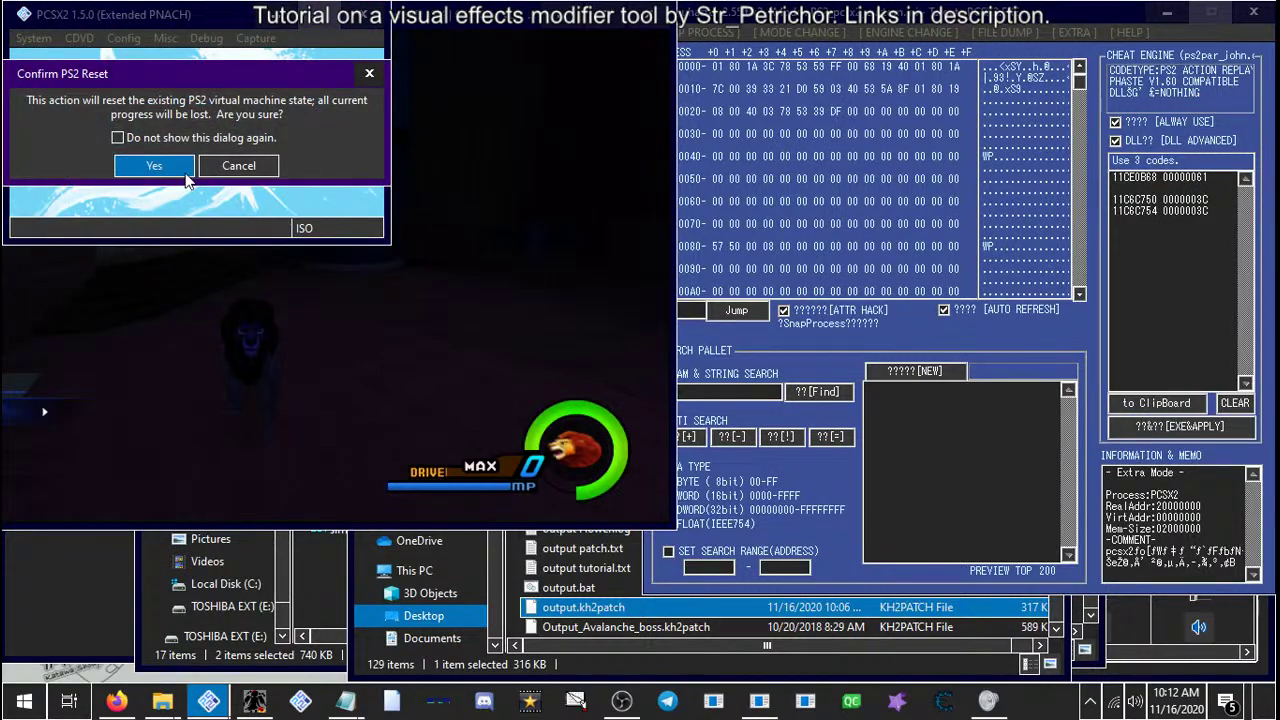
click(154, 166)
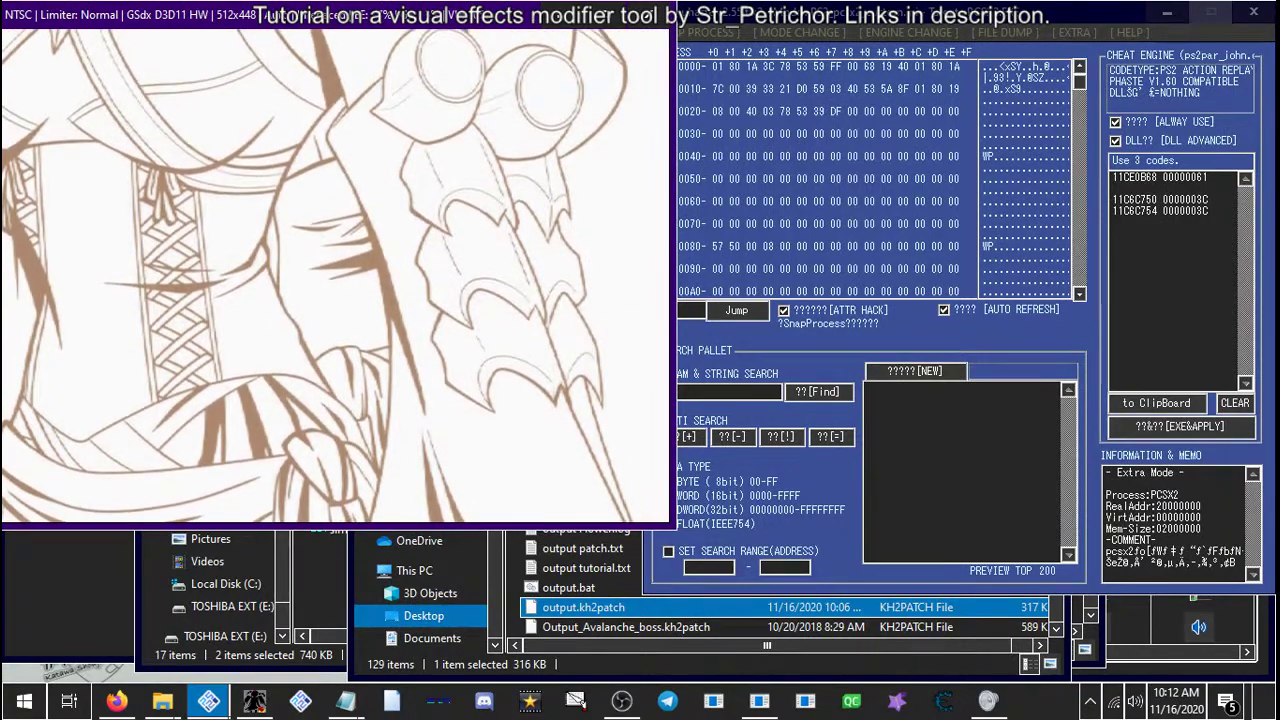
Load the saved game from System Storage 2 with the game view maximized, and restore the game to its smaller window
key(Return)
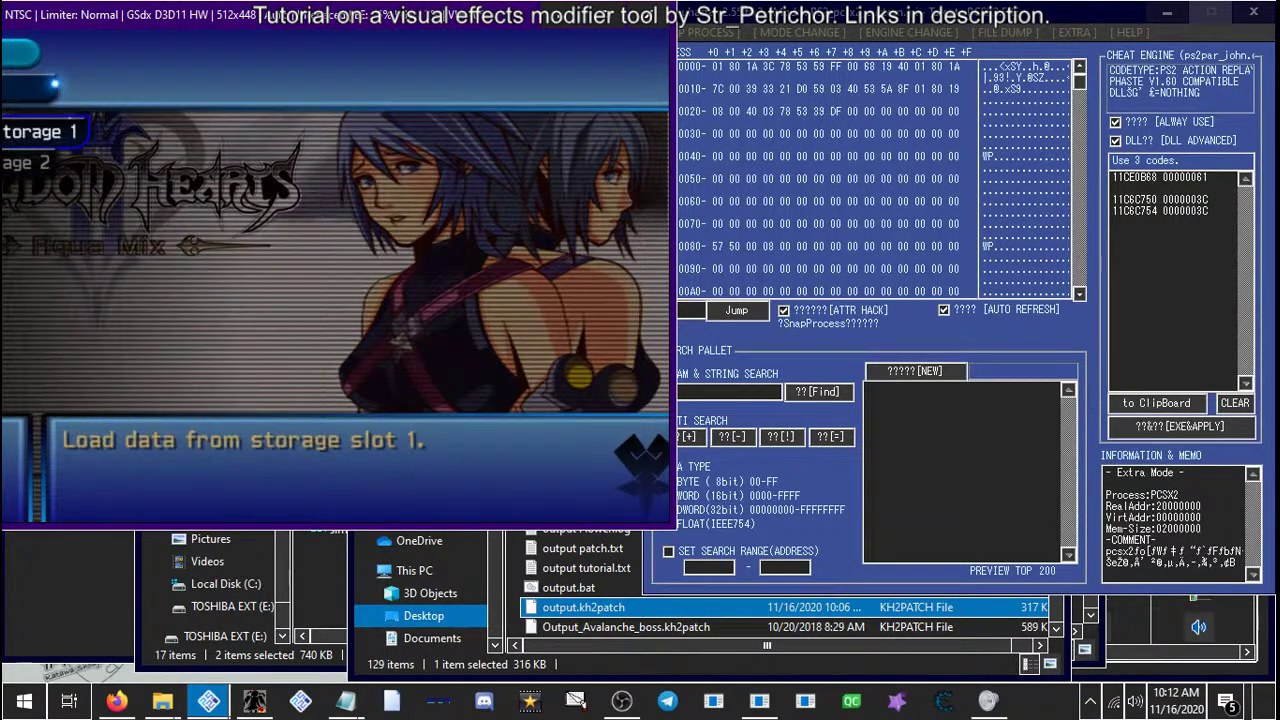
double_click(588, 28)
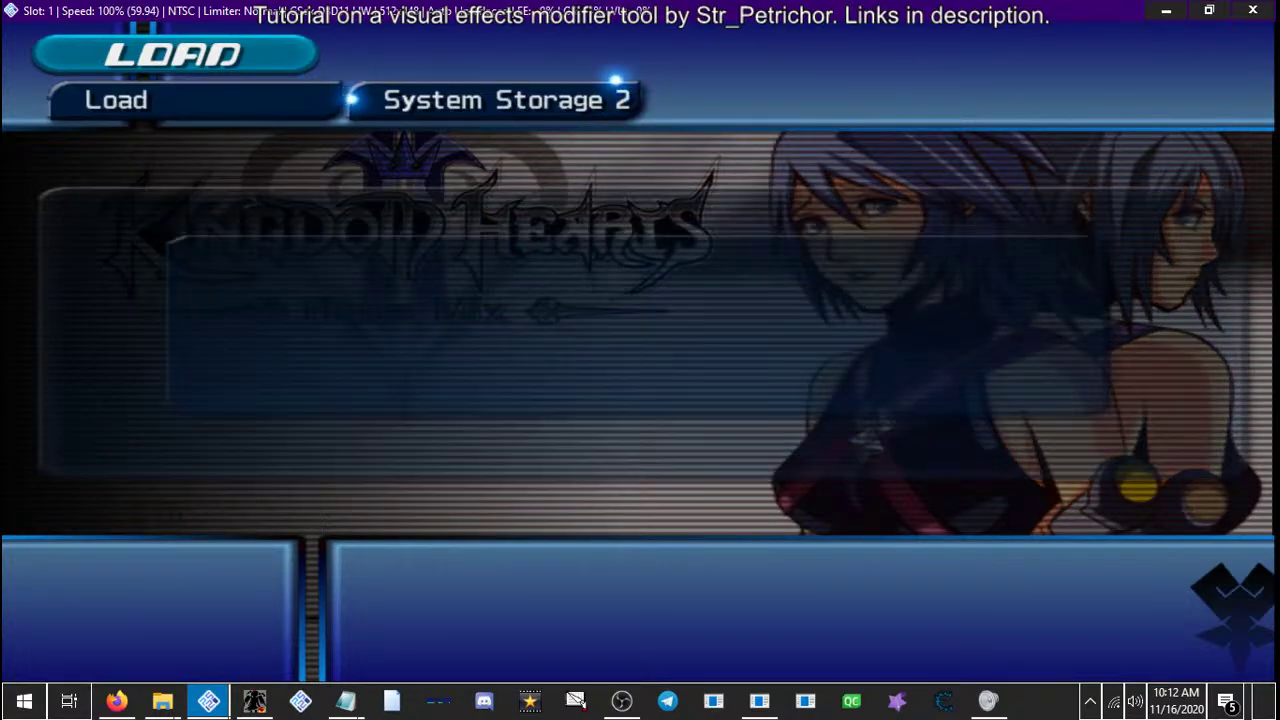
key(Return)
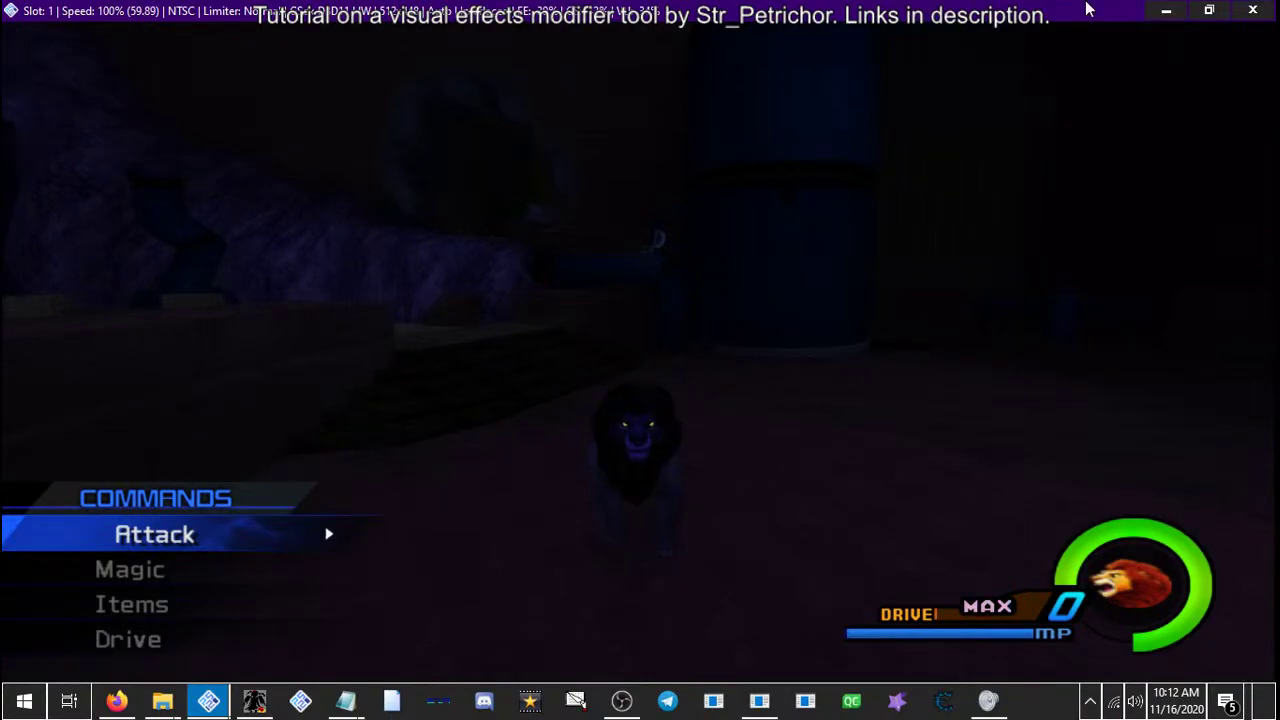
click(1209, 9)
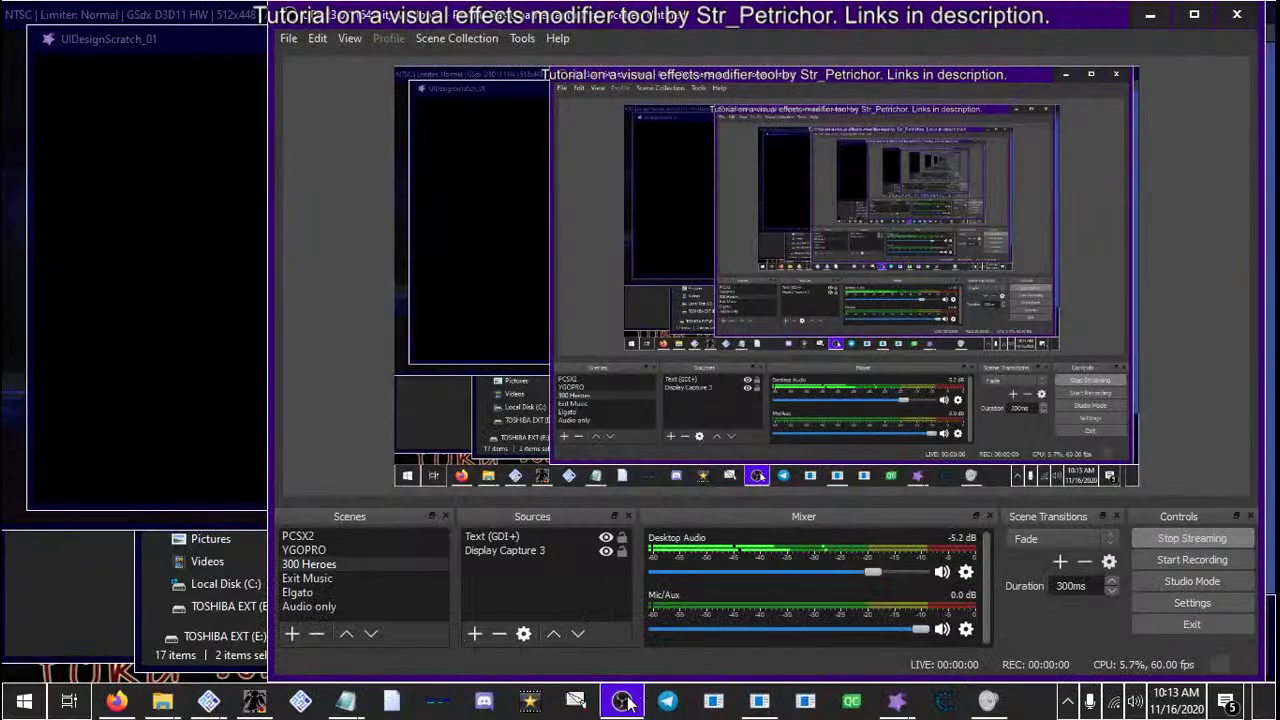
Switch from OBS to UIDesignScratch_01, accept its disclaimer and open the Effect Editor from the Effect Toolkit
mouse_move(622, 704)
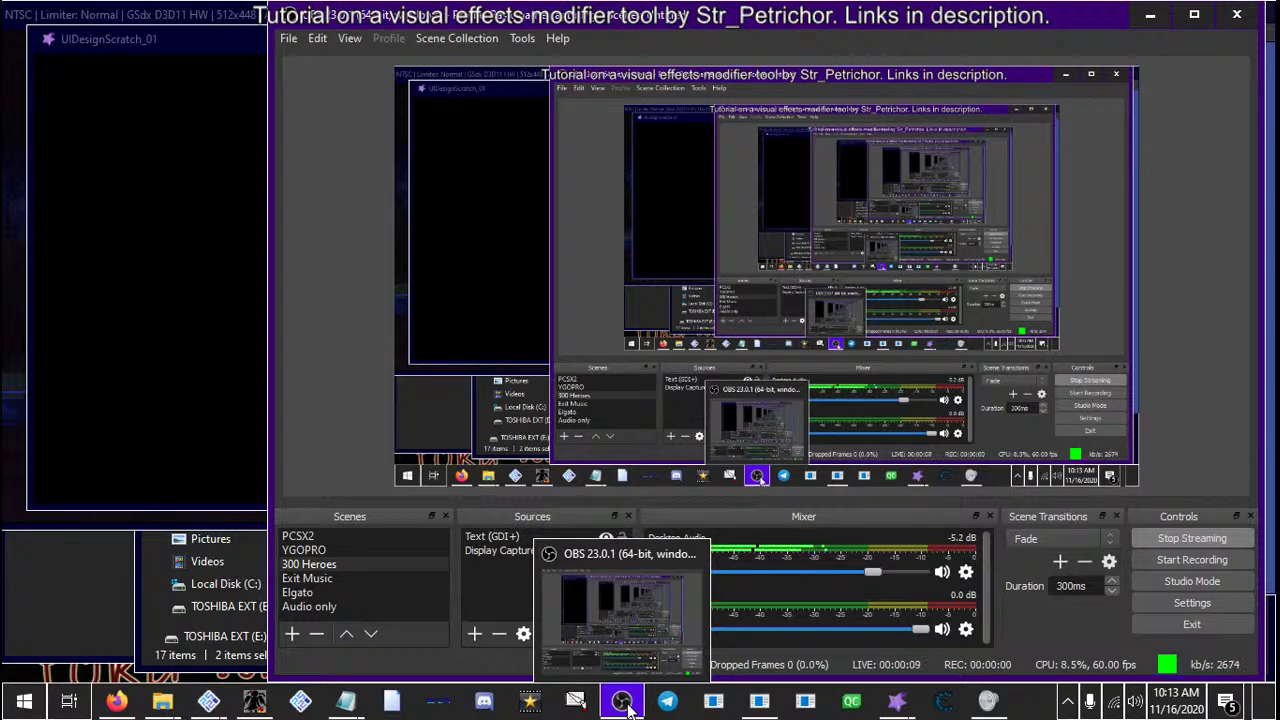
click(623, 703)
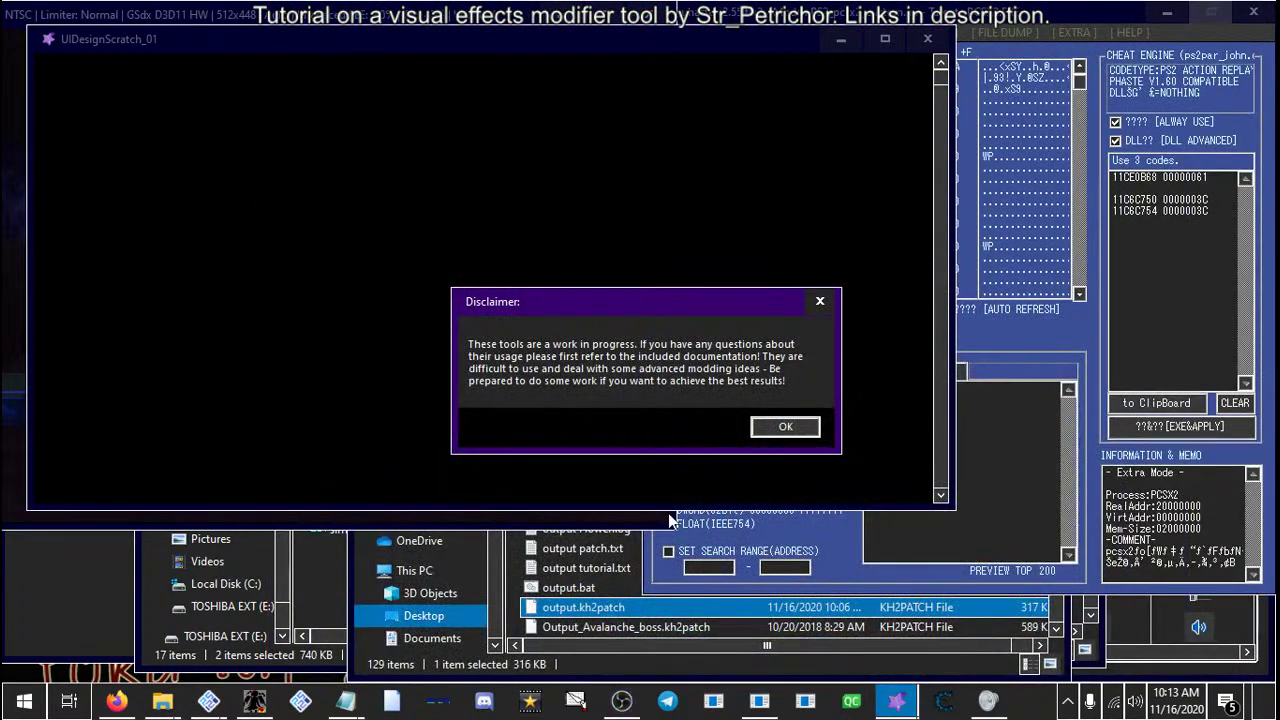
click(786, 428)
click(523, 354)
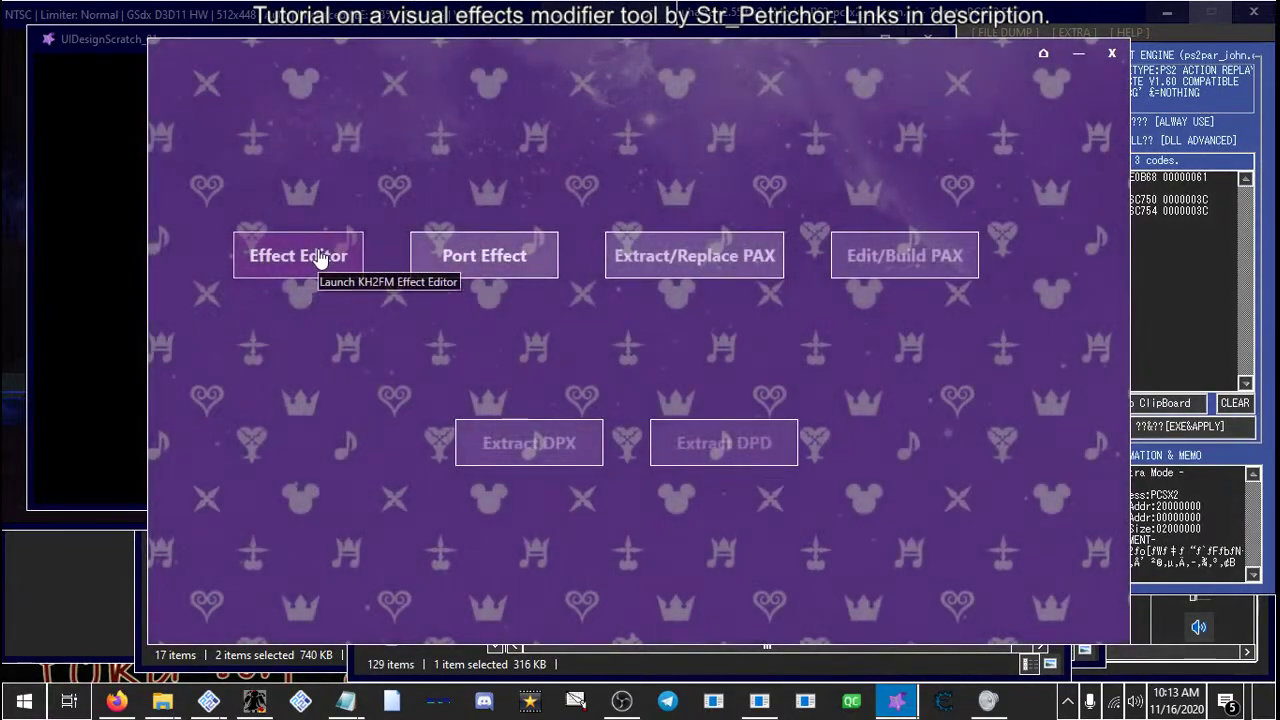
click(345, 260)
click(801, 441)
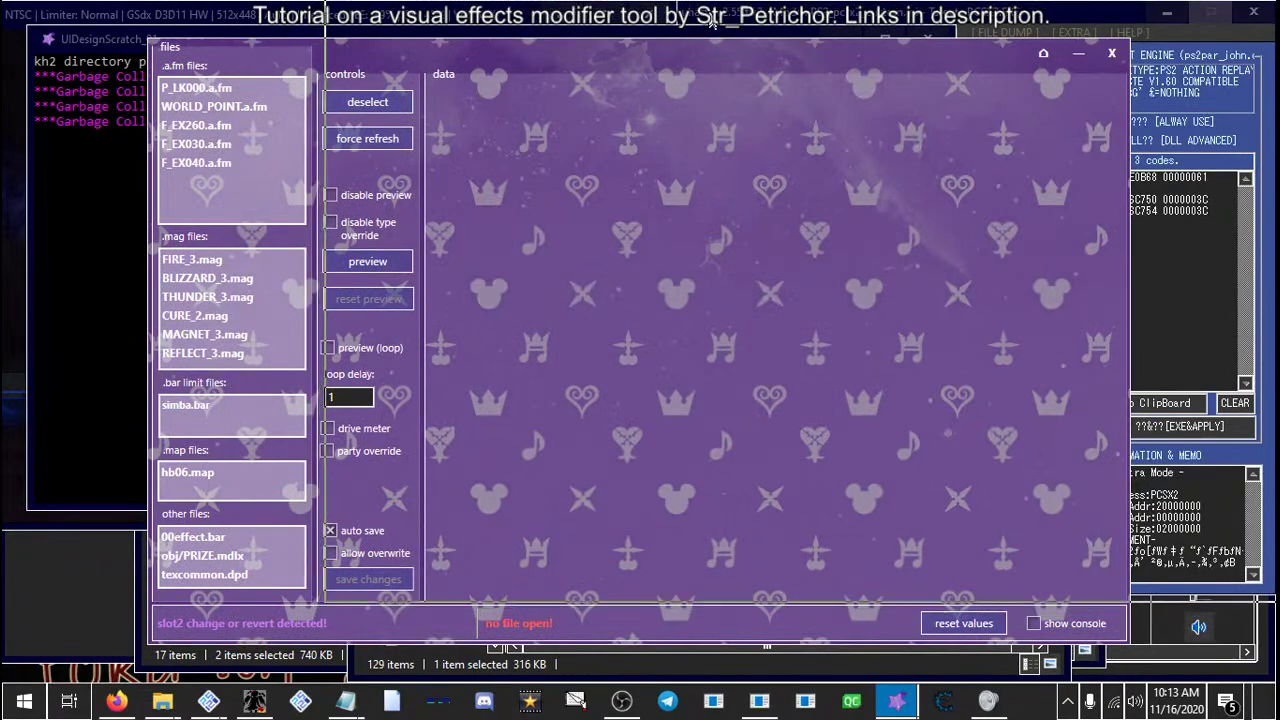
Move the Effect Editor aside, enable party override and disable type override, and open P_LK000.a.fm
drag(349, 455, 552, 418)
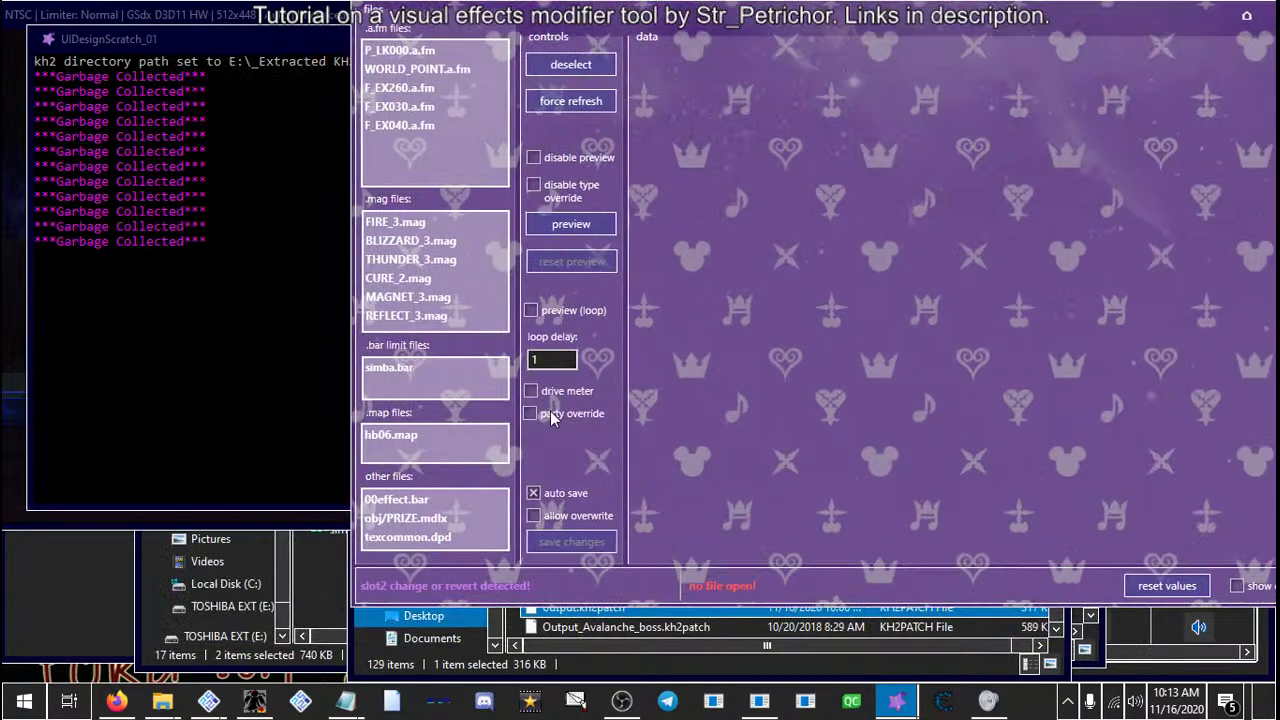
click(552, 418)
click(555, 189)
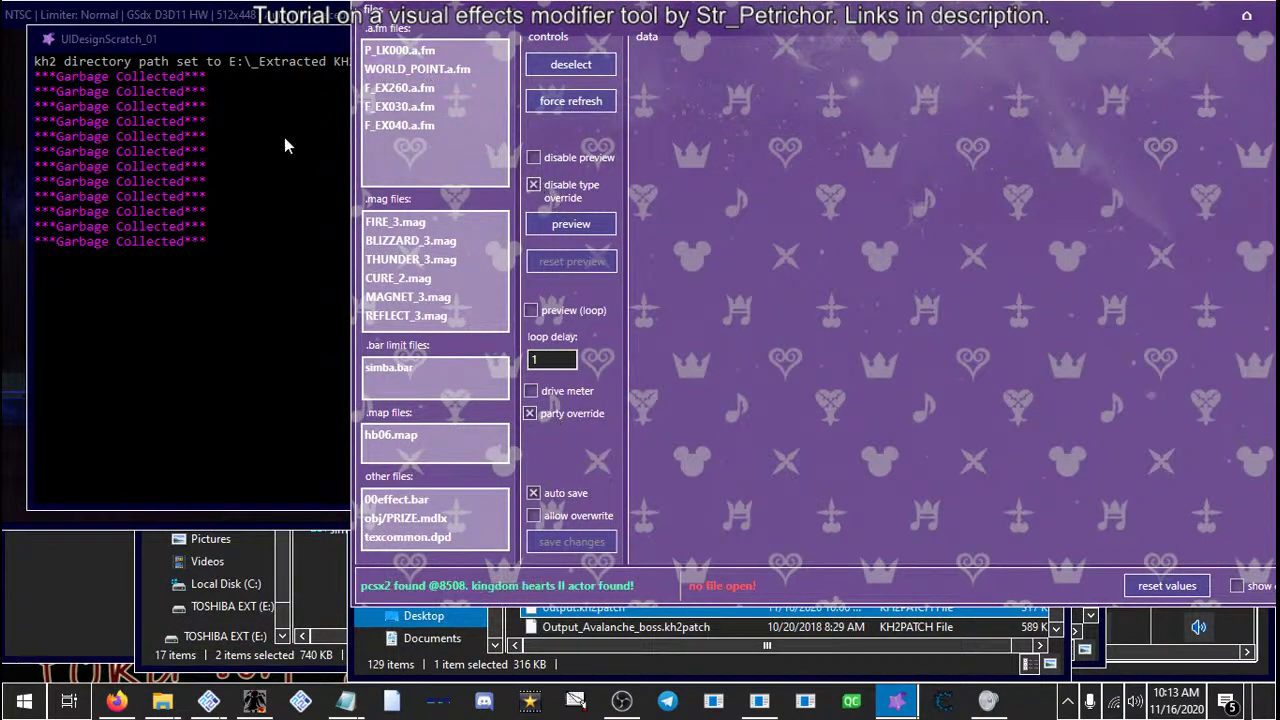
click(438, 51)
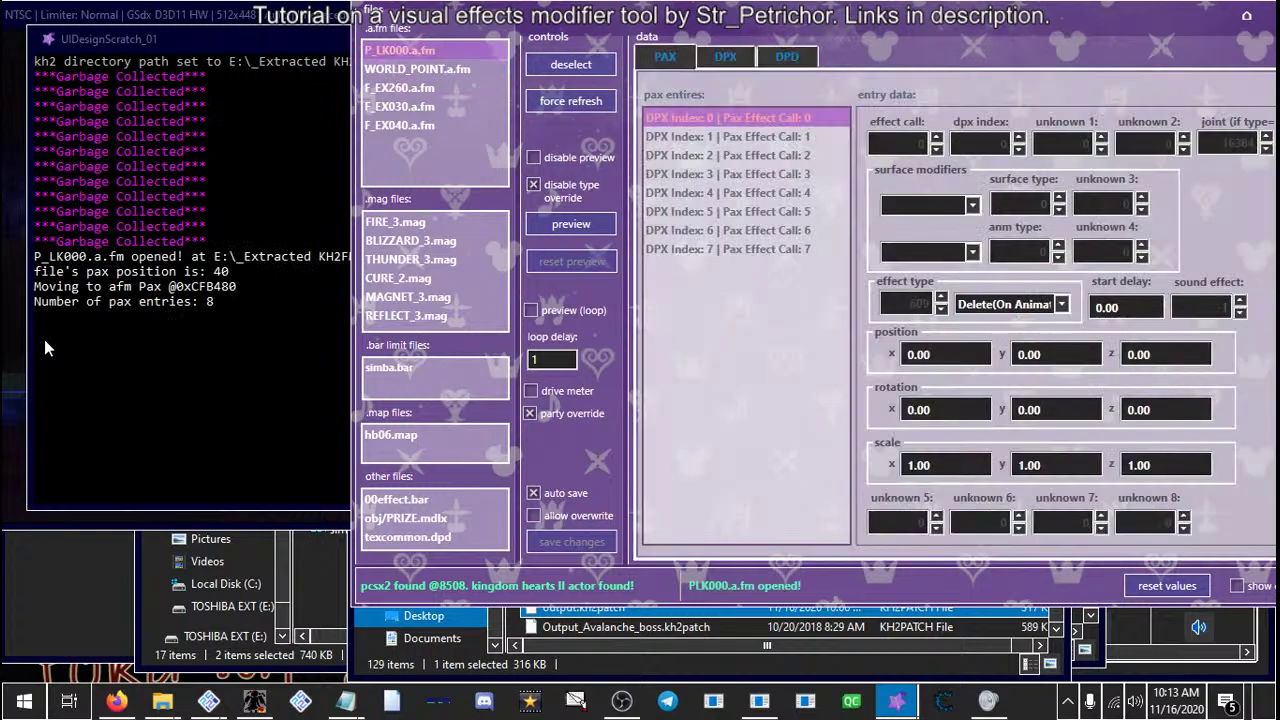
Switch to PCSX2 and save the emulator state to slot 0
click(16, 336)
click(110, 640)
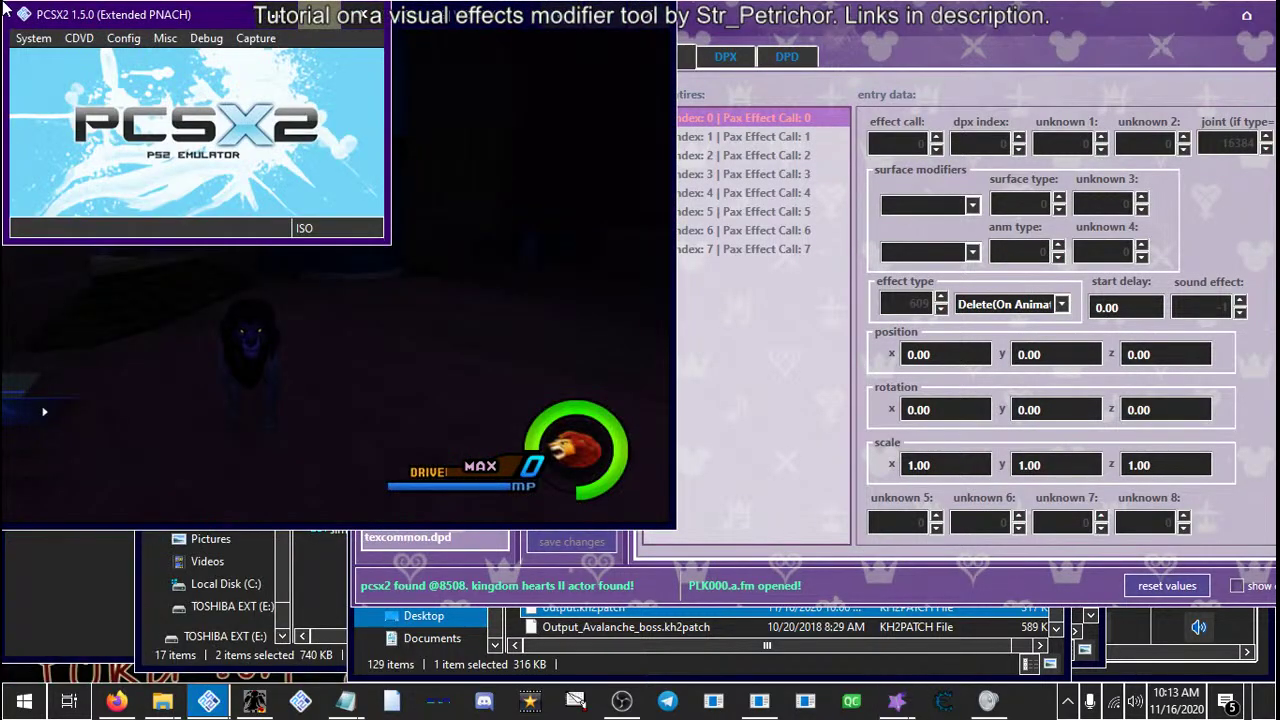
click(33, 38)
mouse_move(200, 170)
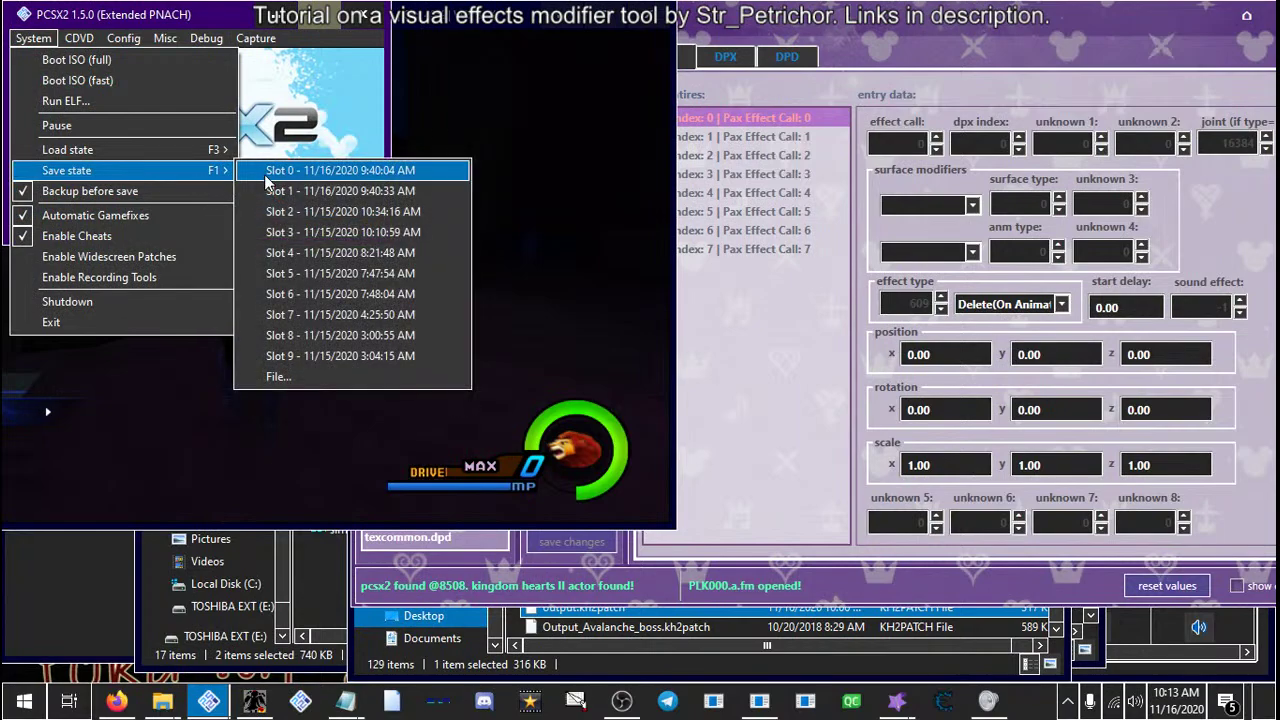
click(264, 174)
Preview Pax Effect Calls 1, 5 and 7 of P_LK000.a.fm and check each one in the game
click(759, 143)
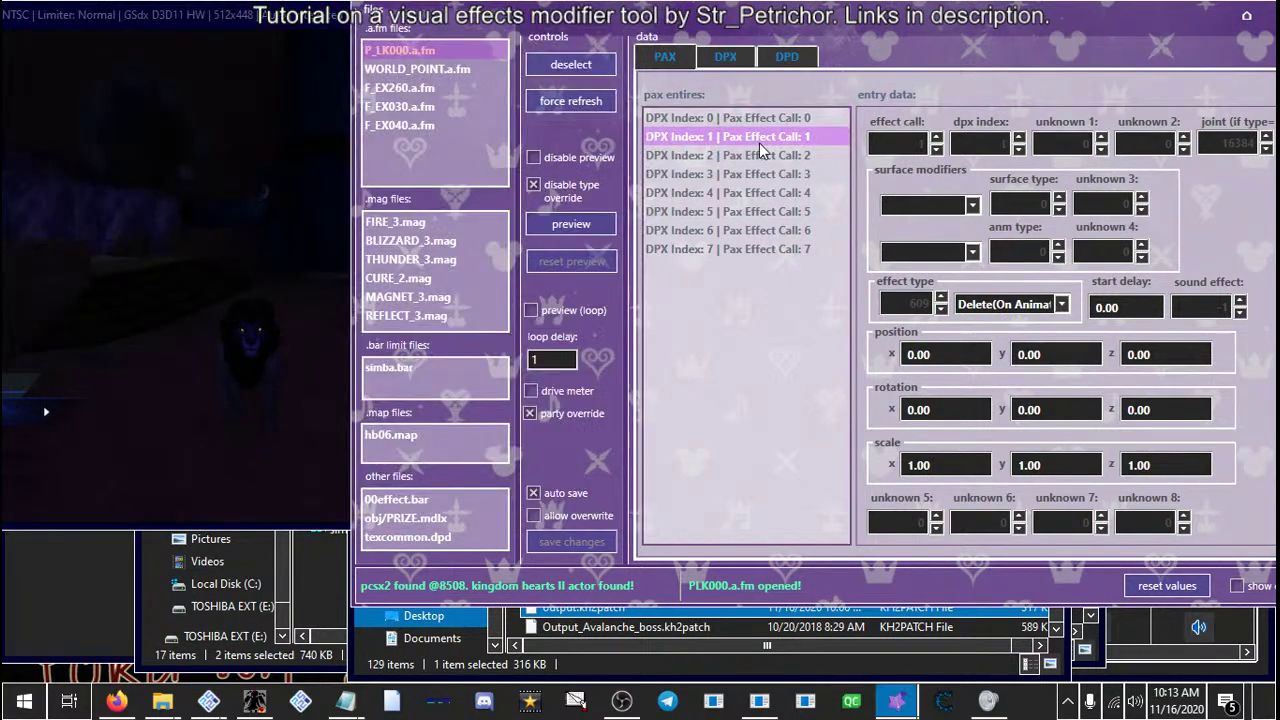
click(577, 228)
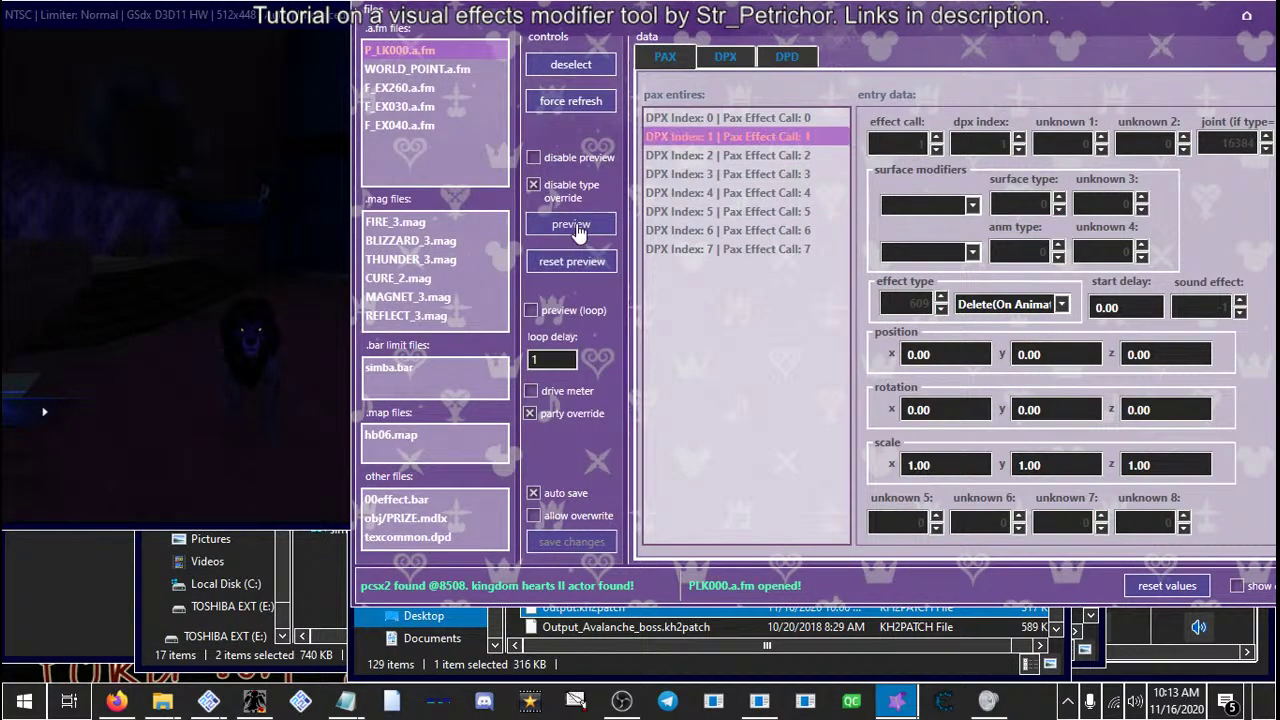
click(162, 325)
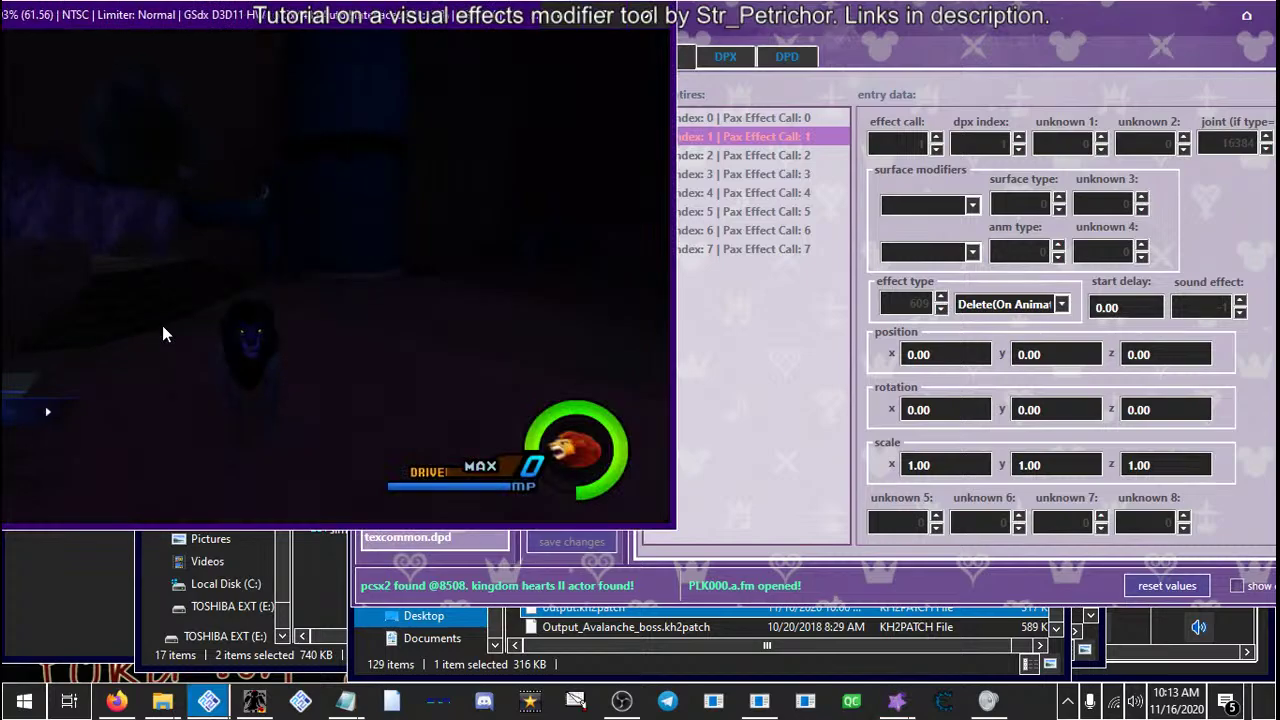
click(712, 211)
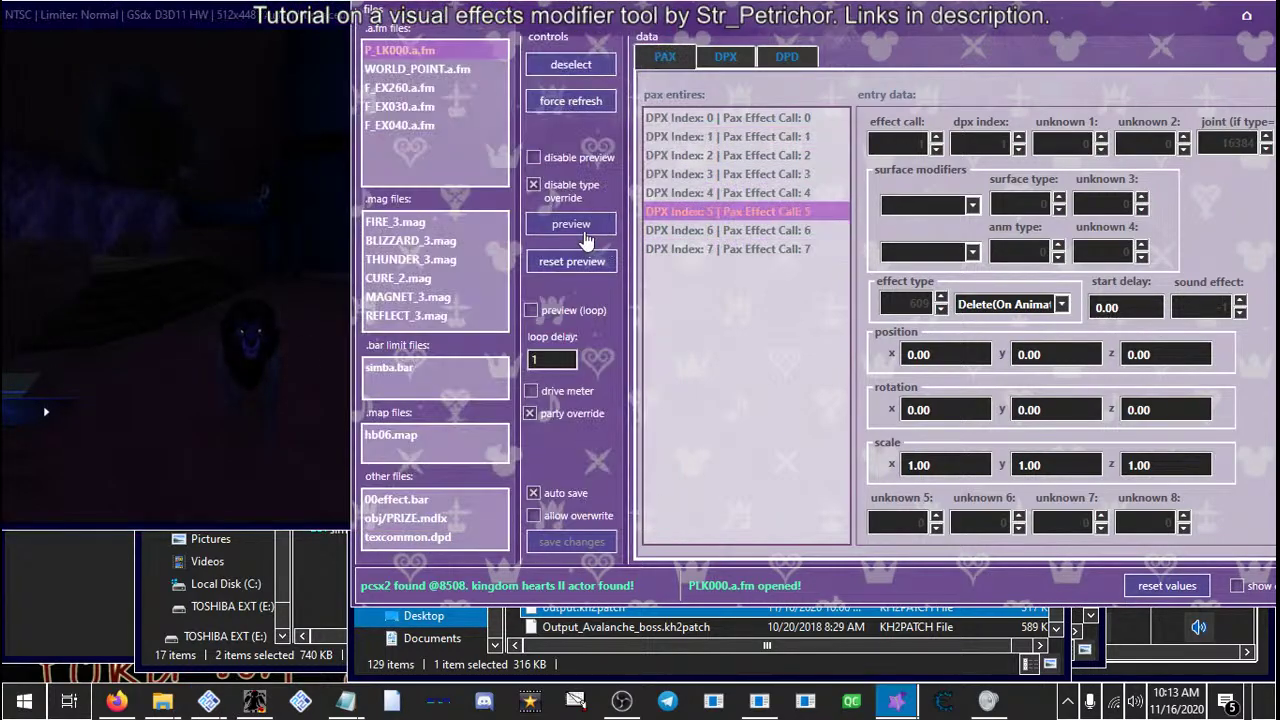
click(185, 282)
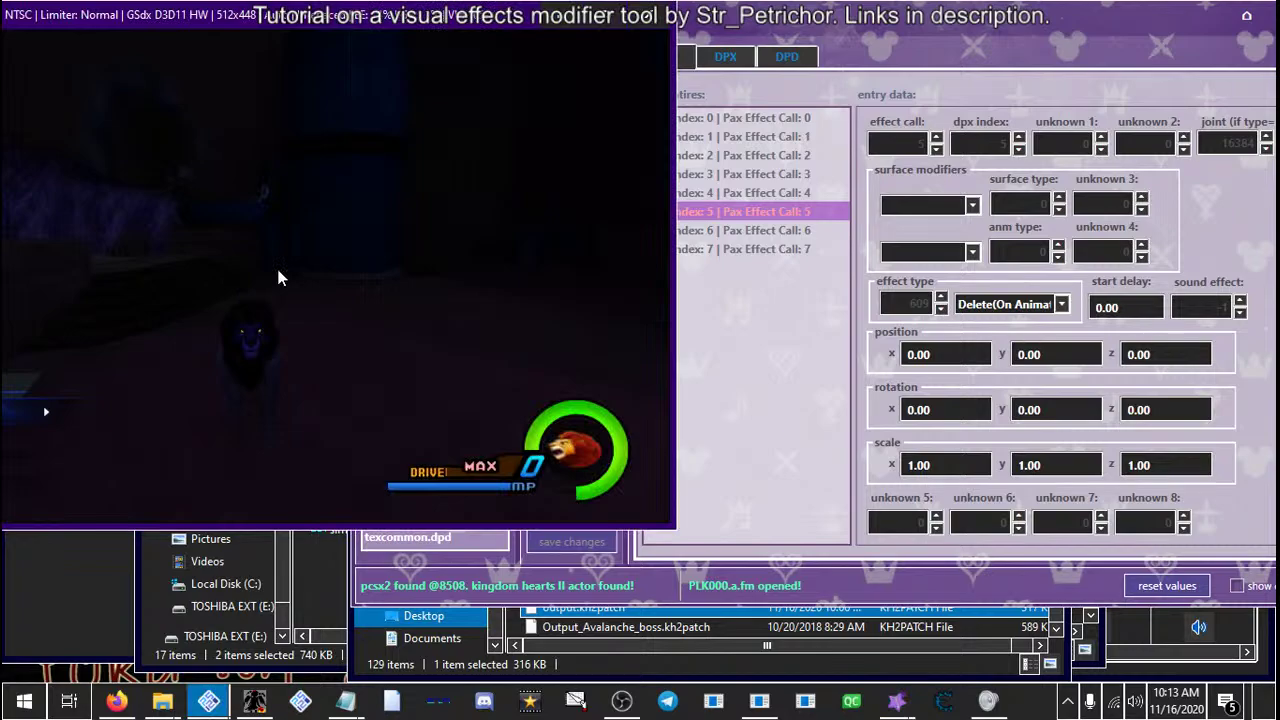
click(731, 249)
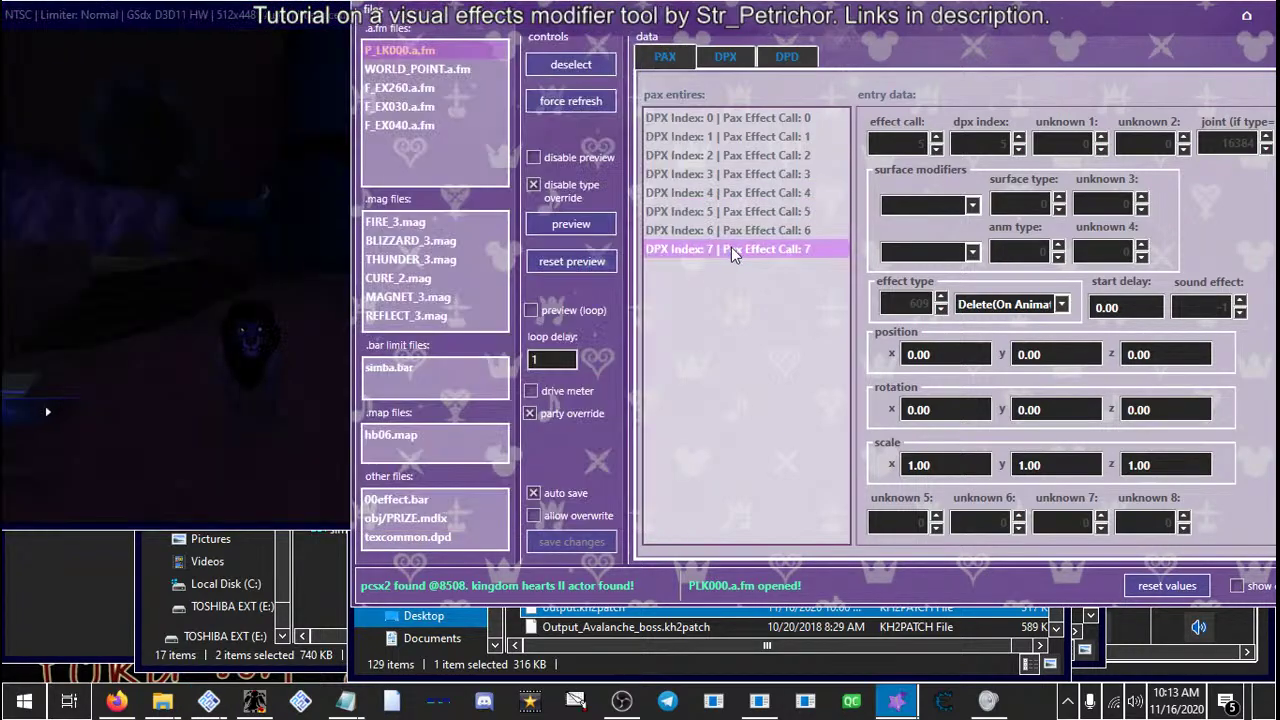
click(560, 244)
click(202, 272)
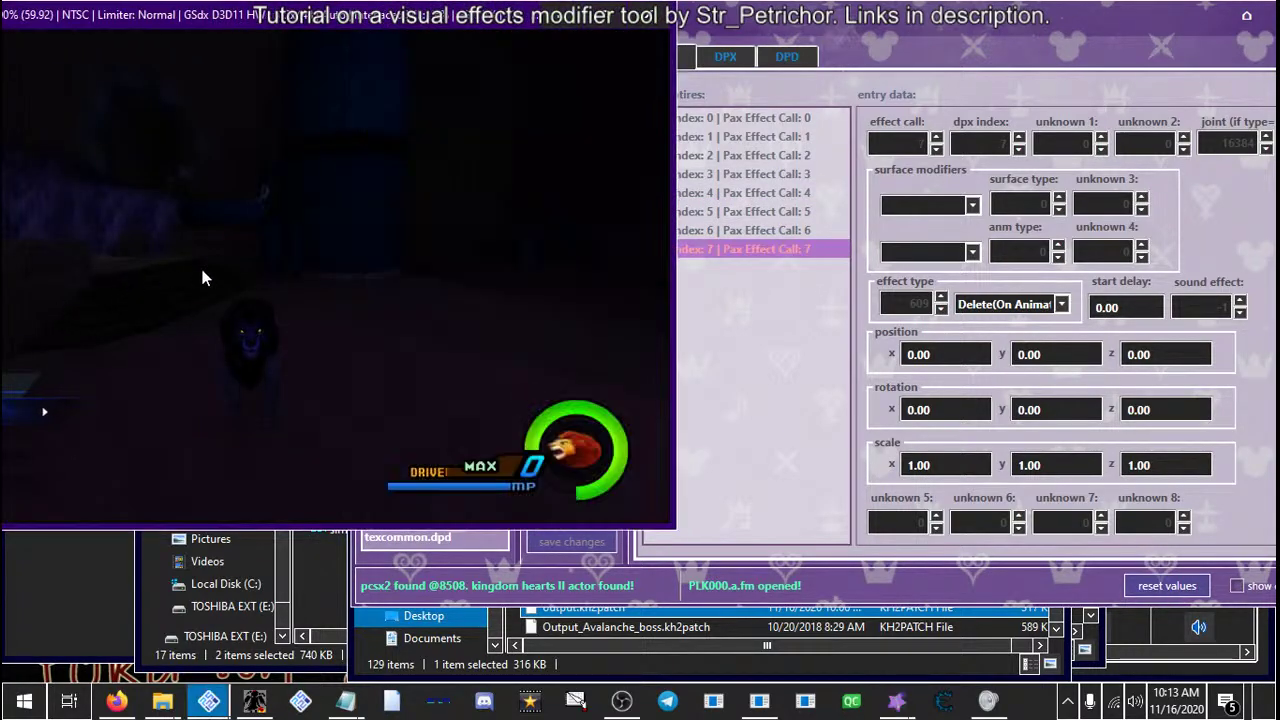
Move the Effect Editor fully into view and close it
click(1094, 28)
drag(1094, 28, 1048, 28)
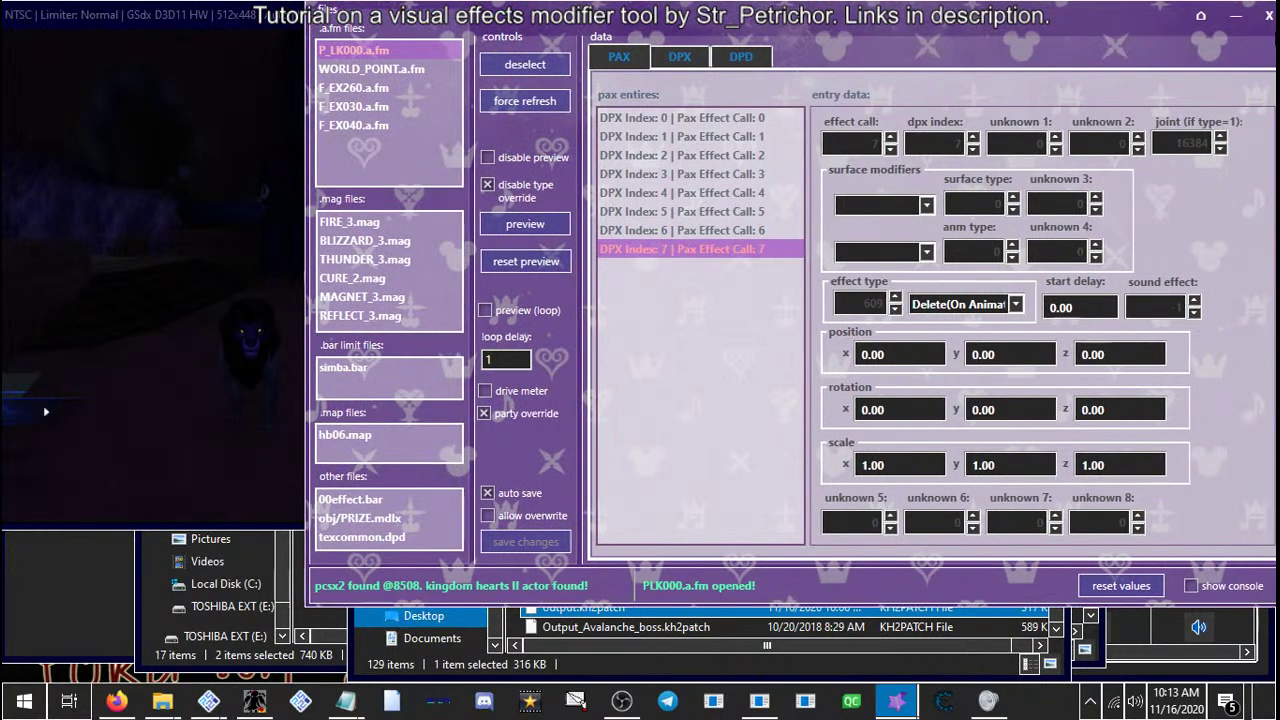
click(1266, 17)
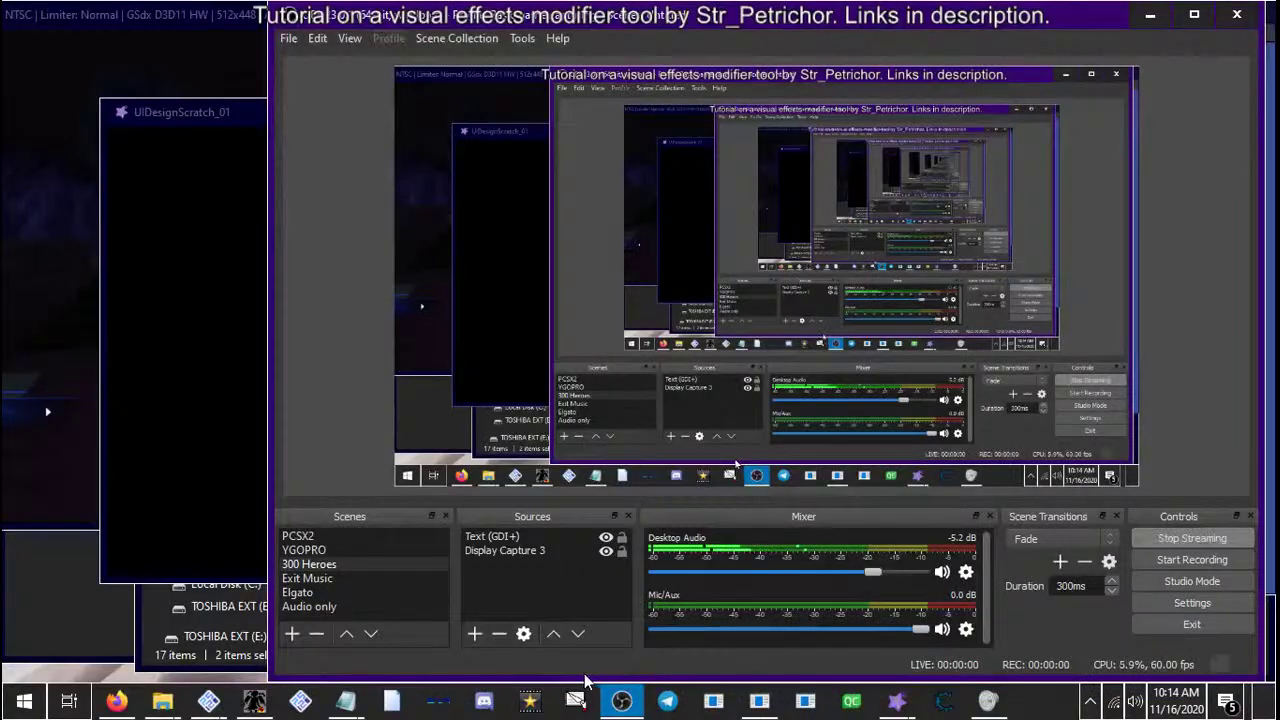
Switch from OBS to the relaunched UIDesignScratch_01, accept its disclaimer and open the Port Effect tool from the Effect Toolkit
click(618, 701)
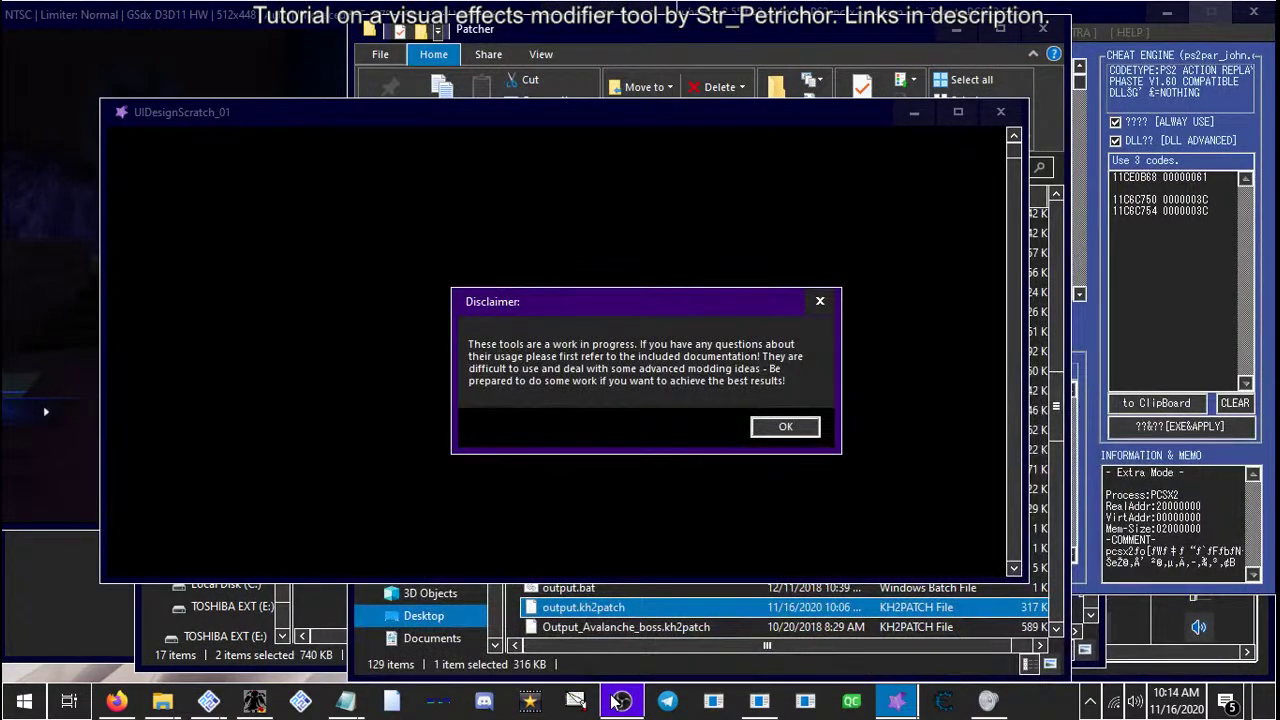
click(781, 428)
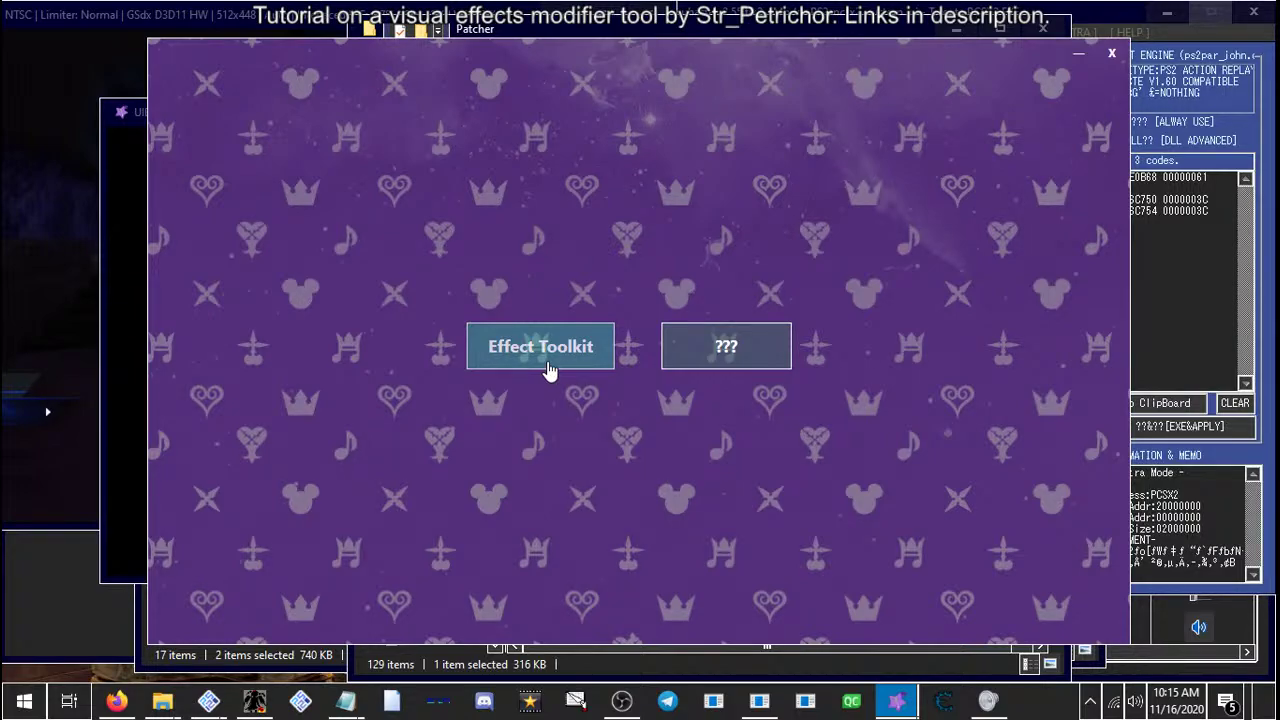
click(549, 370)
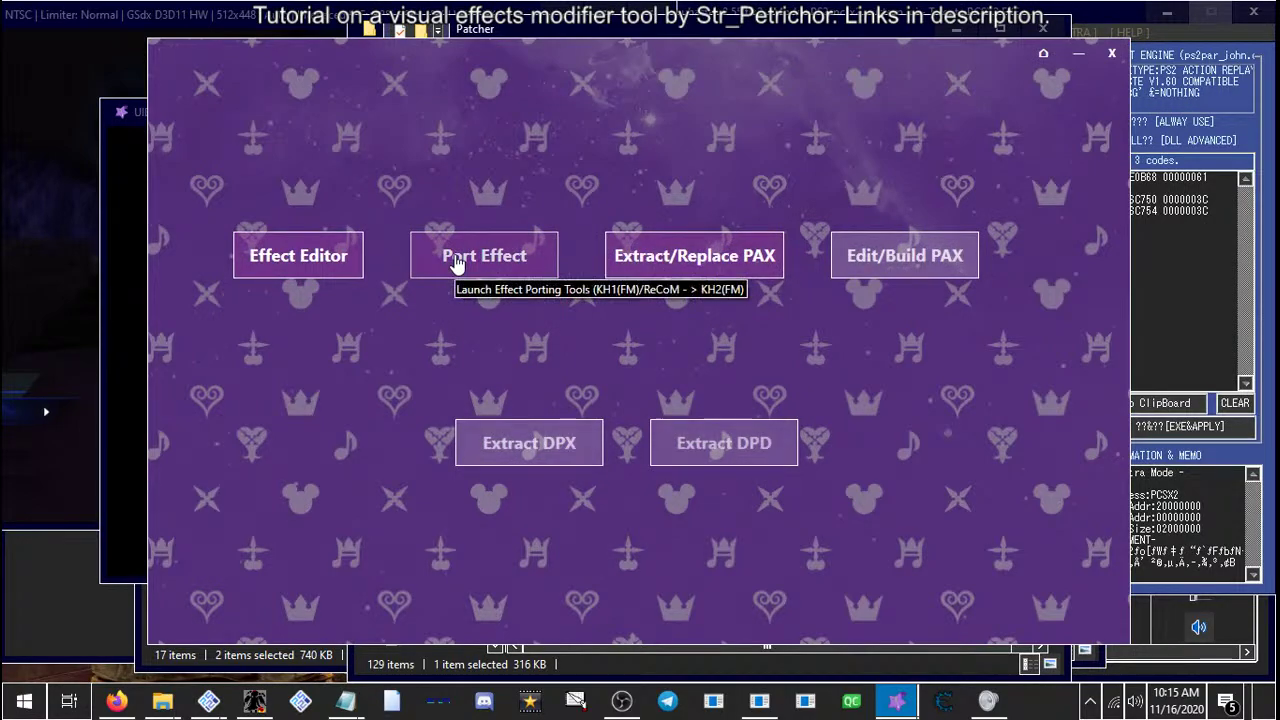
click(455, 262)
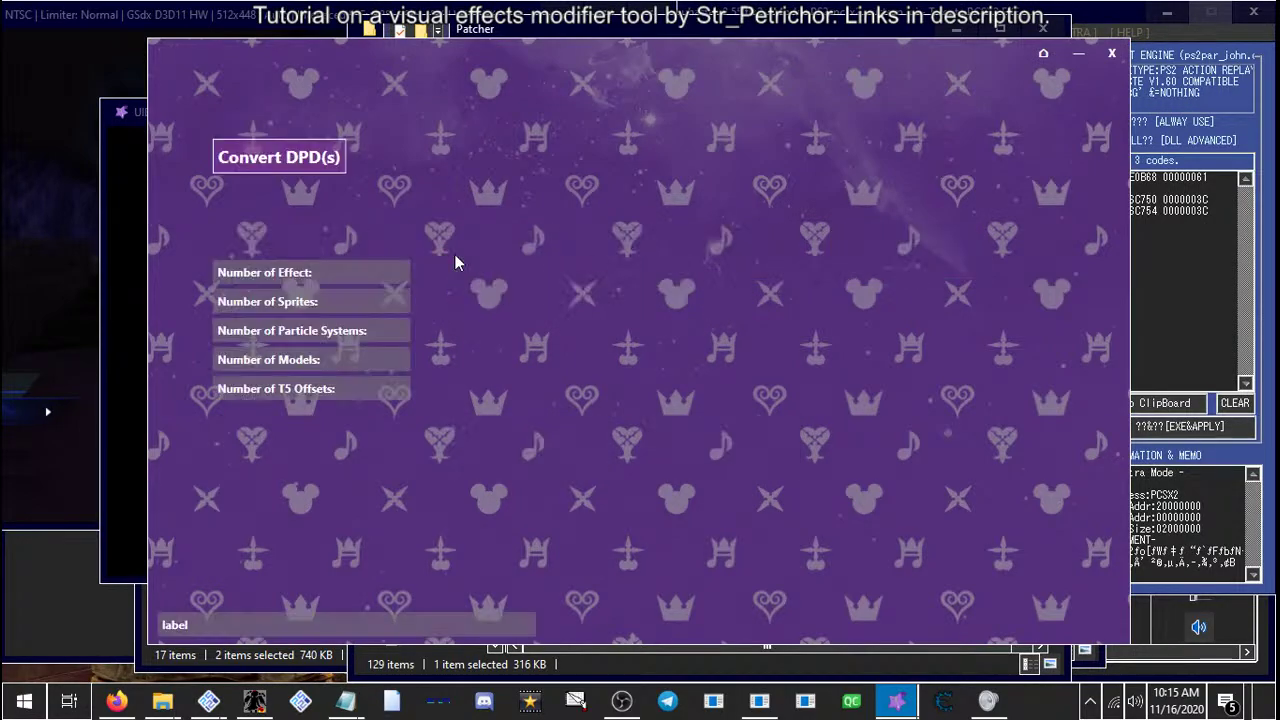
click(265, 160)
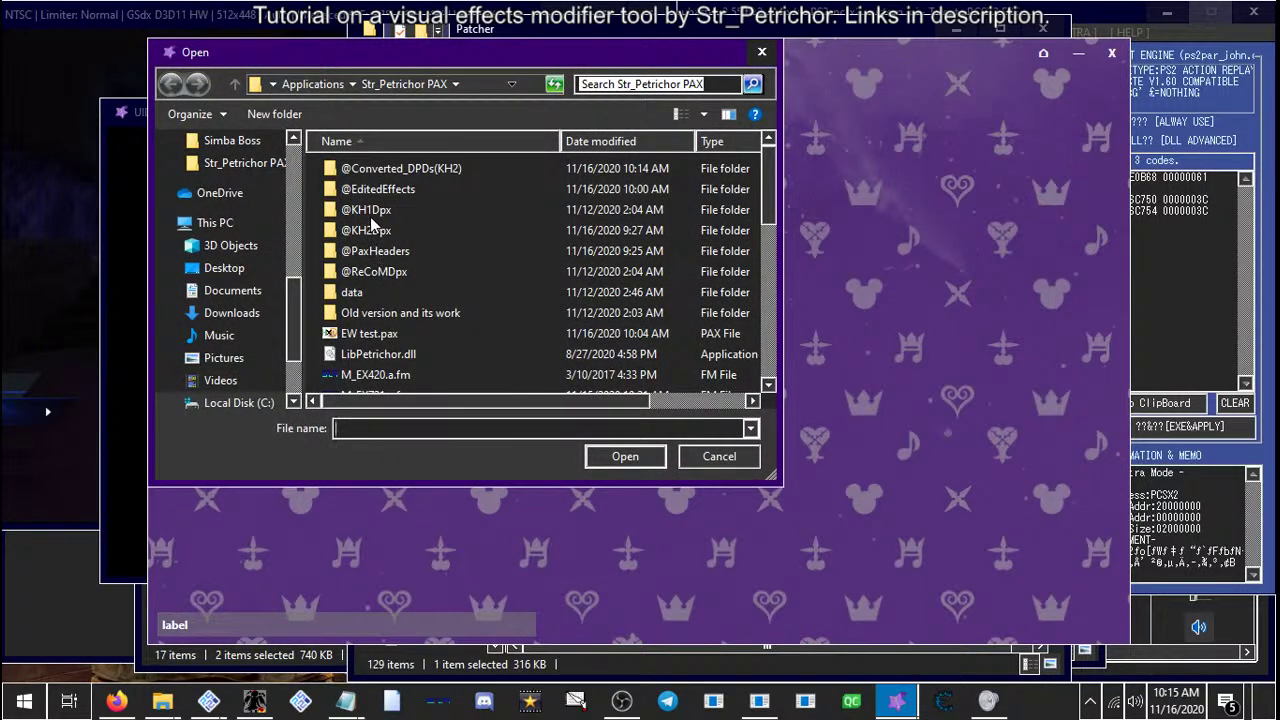
double_click(370, 216)
scroll(610, 208, down, 10)
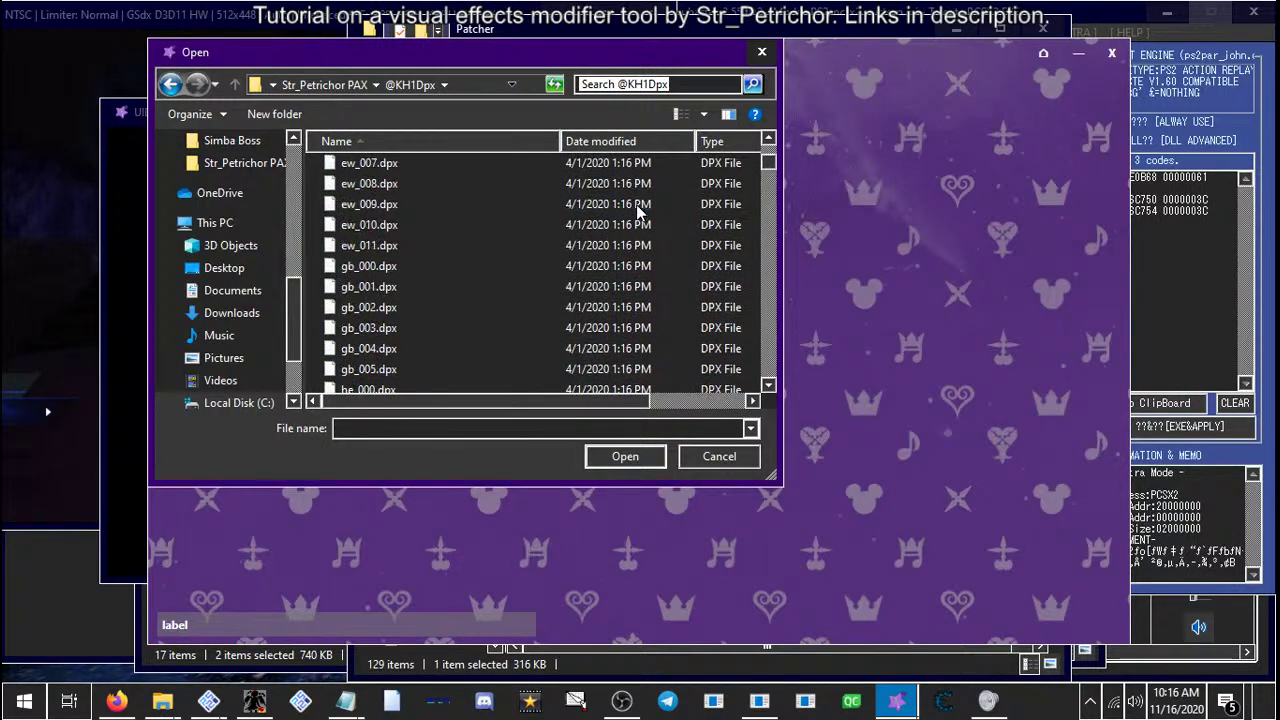
scroll(636, 204, up, 10)
click(363, 168)
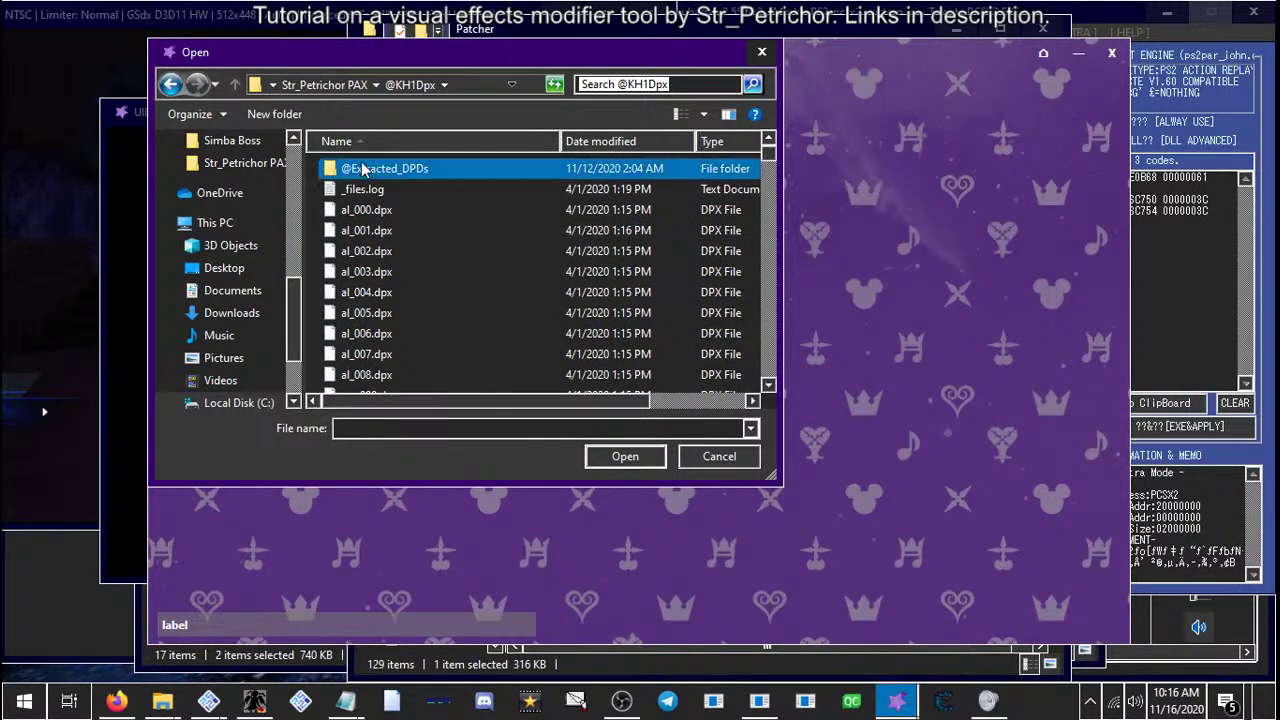
double_click(363, 168)
scroll(509, 279, down, 15)
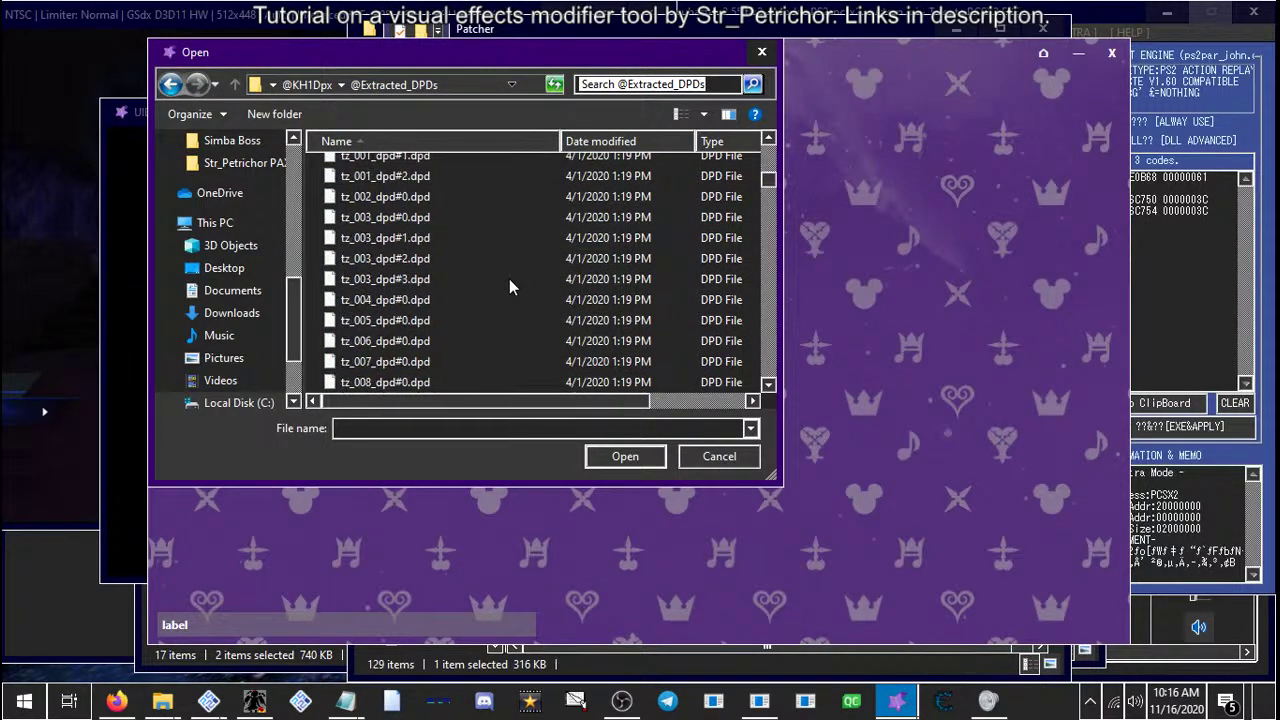
scroll(509, 279, down, 3)
scroll(509, 279, up, 5)
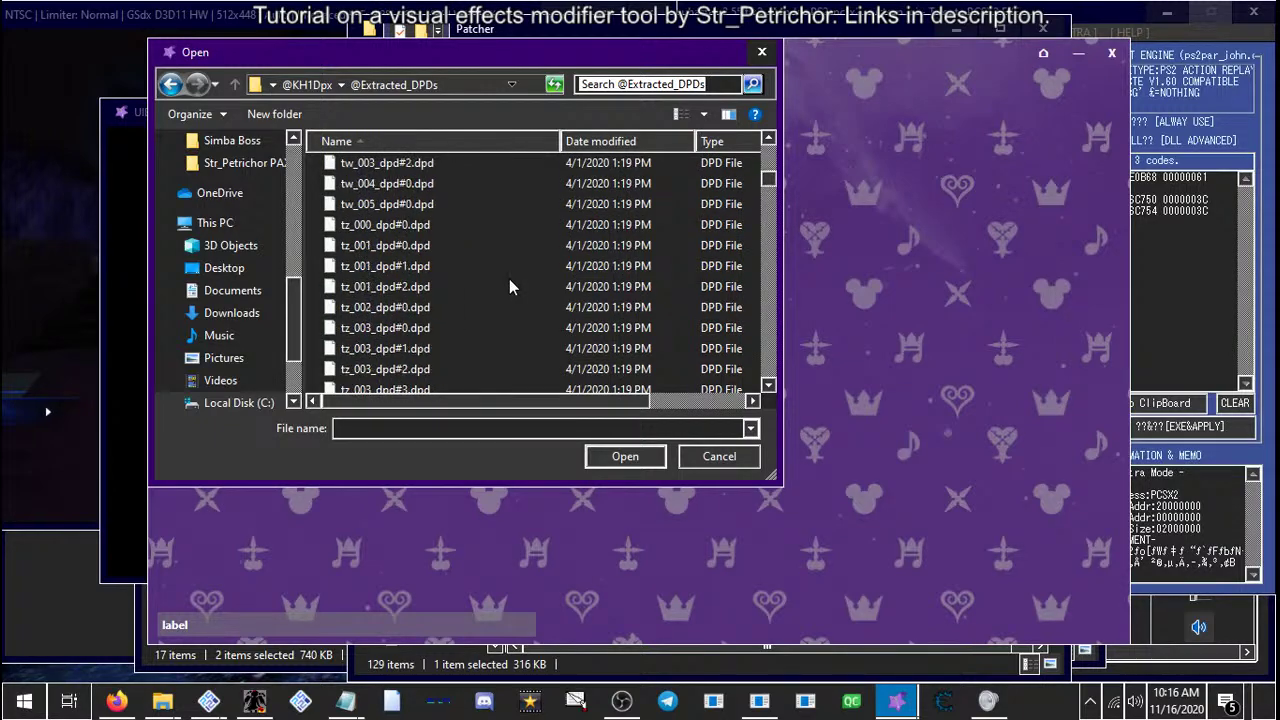
scroll(509, 280, up, 15)
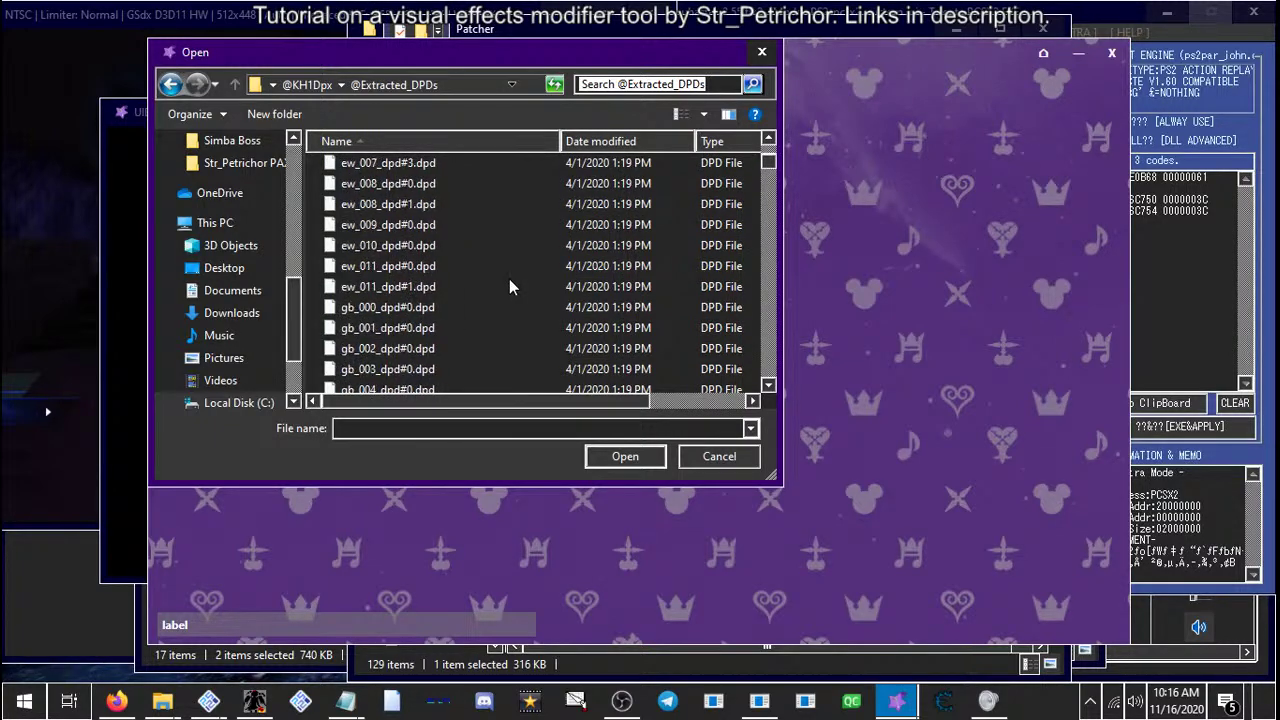
scroll(509, 279, up, 3)
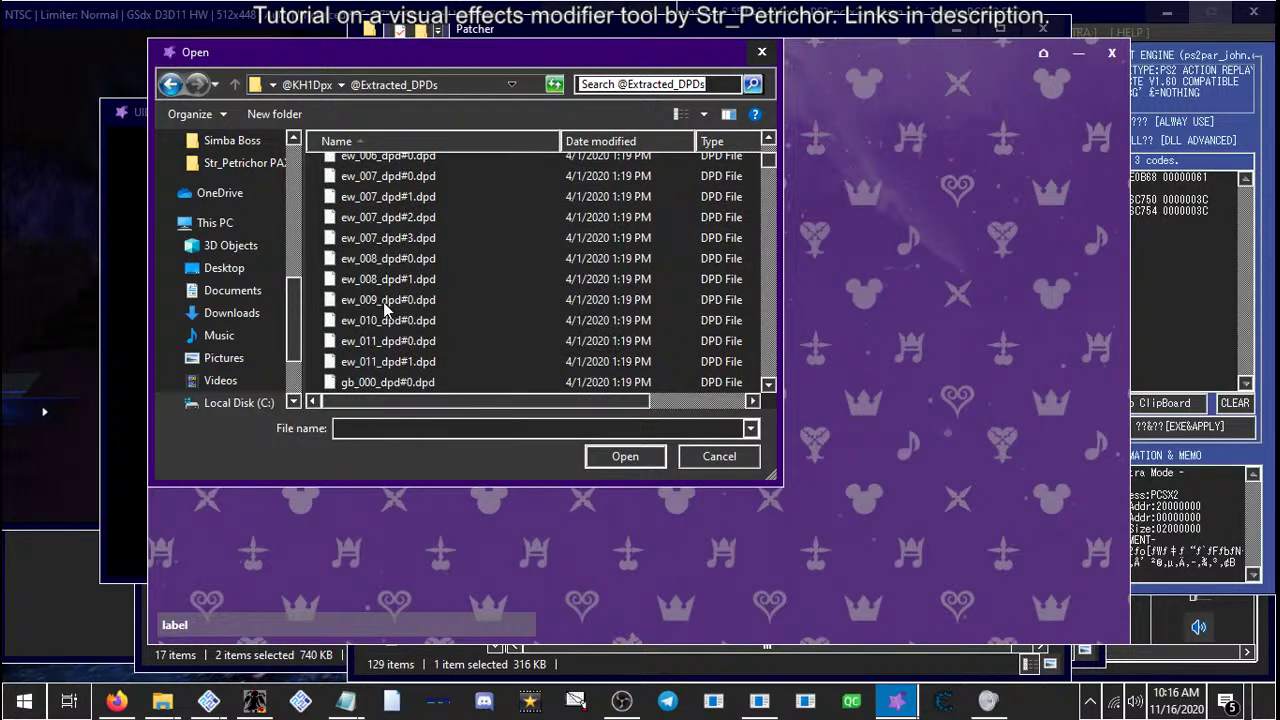
click(370, 283)
mouse_move(403, 398)
mouse_down()
mouse_move(522, 405)
mouse_move(427, 405)
mouse_up()
click(372, 300)
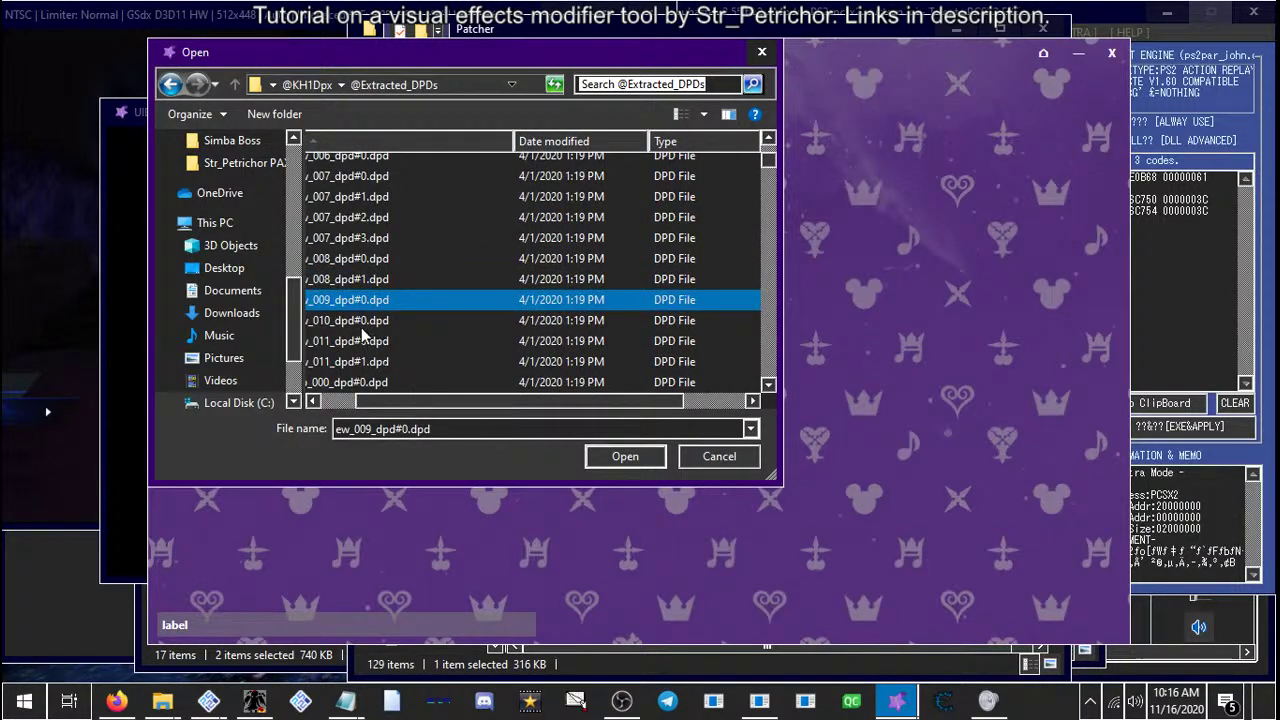
ctrl+click(361, 324)
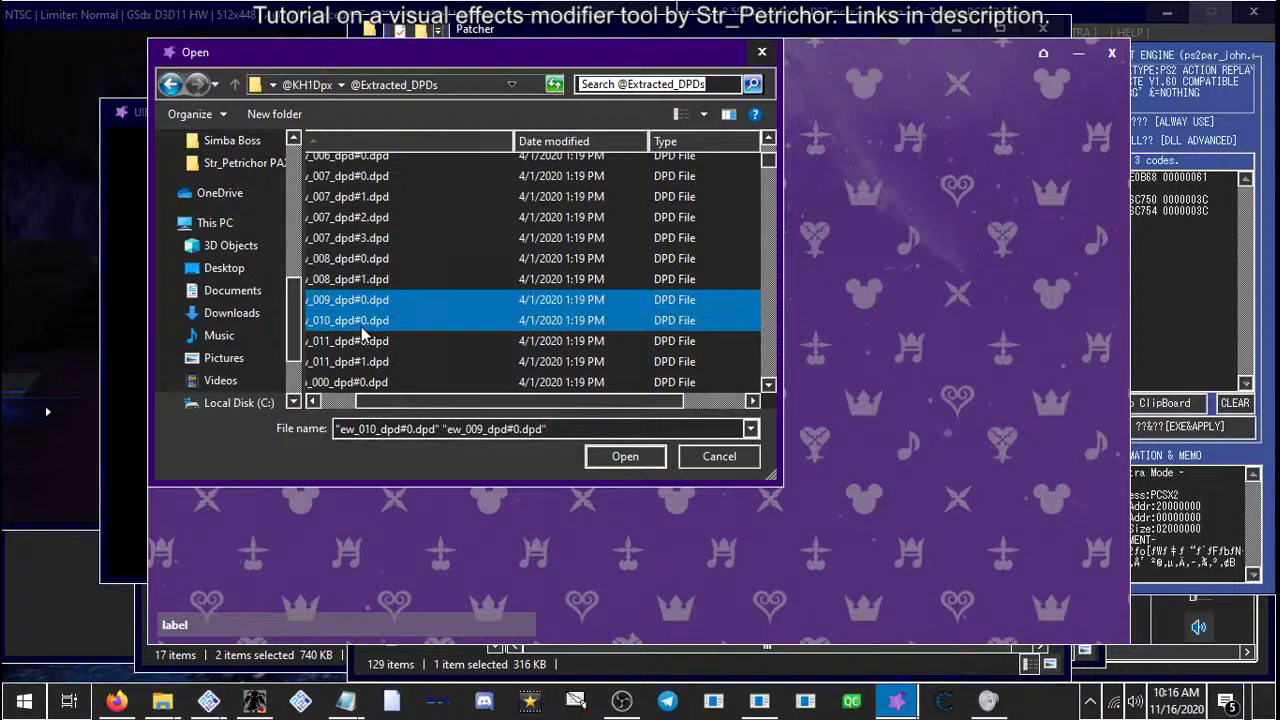
click(638, 455)
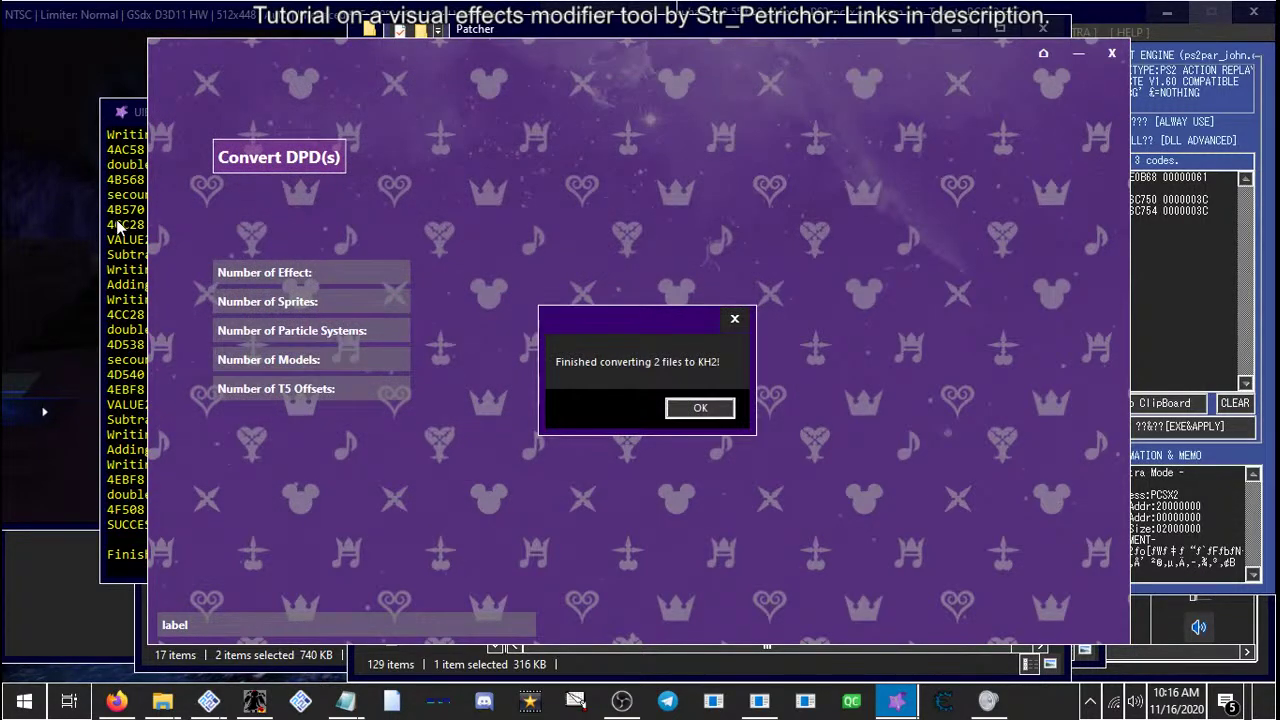
click(702, 409)
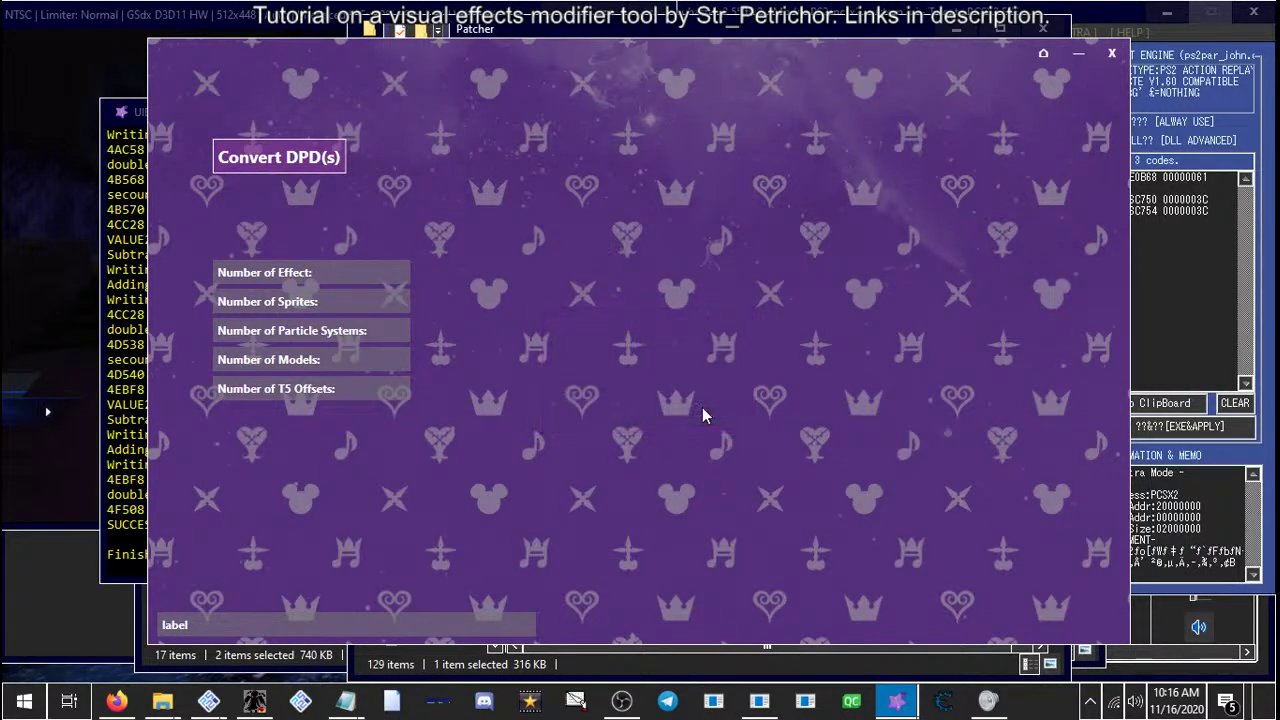
click(1111, 53)
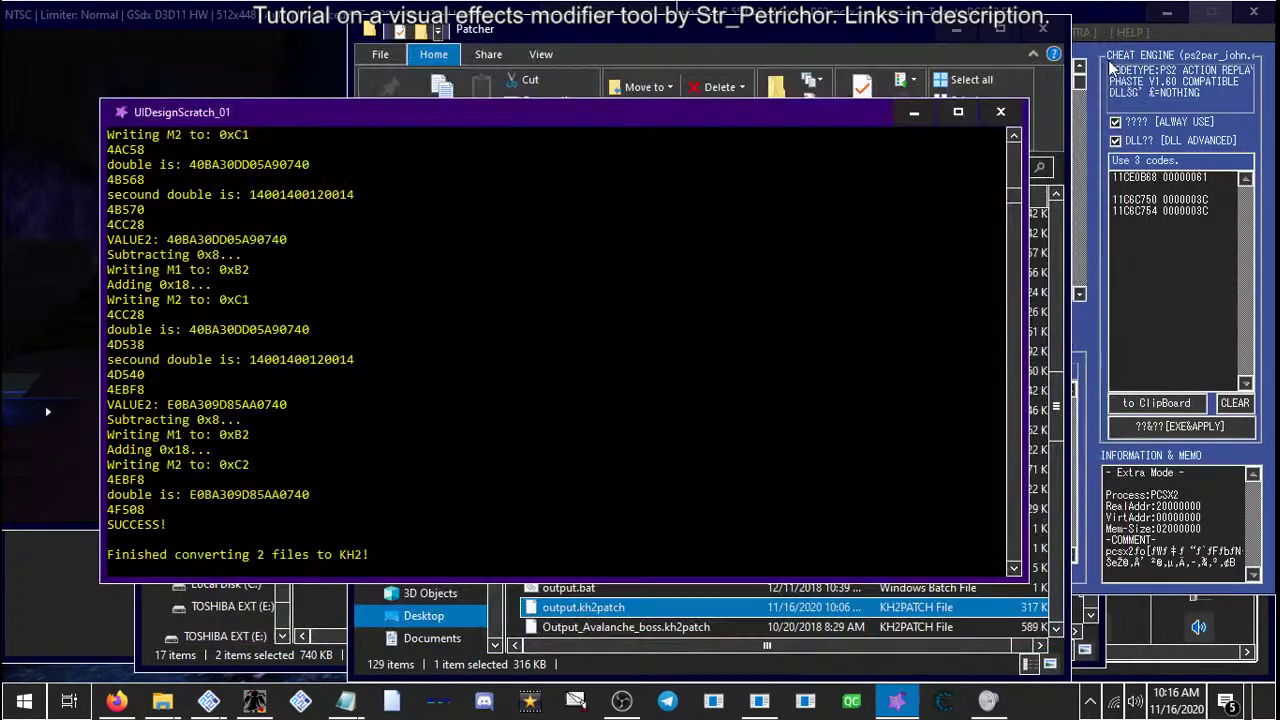
mouse_move(162, 700)
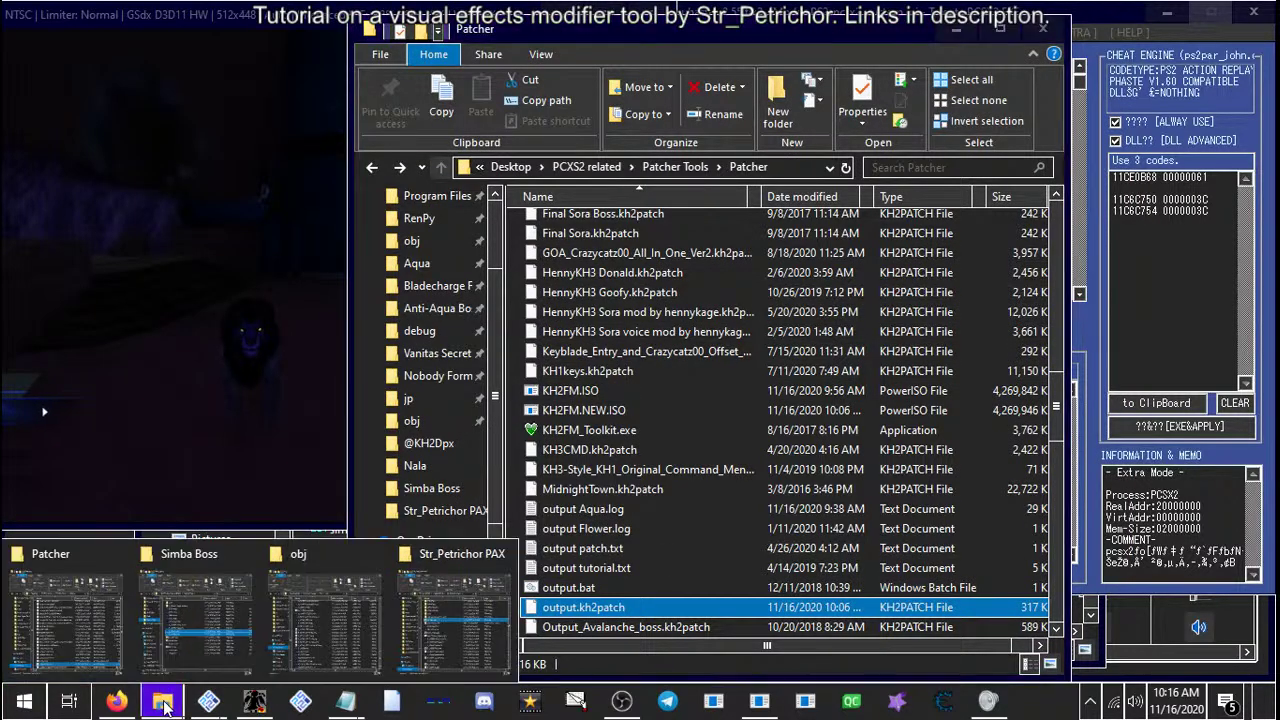
click(421, 665)
scroll(607, 300, down, 3)
scroll(607, 260, up, 4)
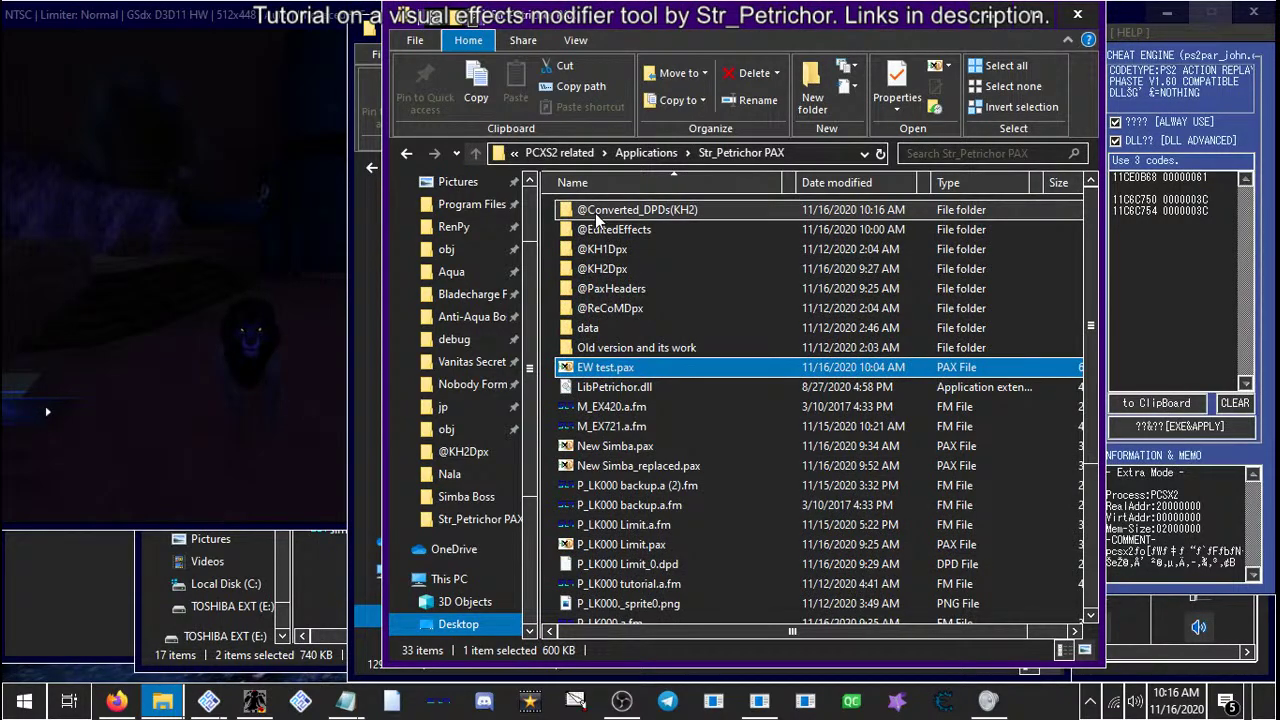
double_click(597, 214)
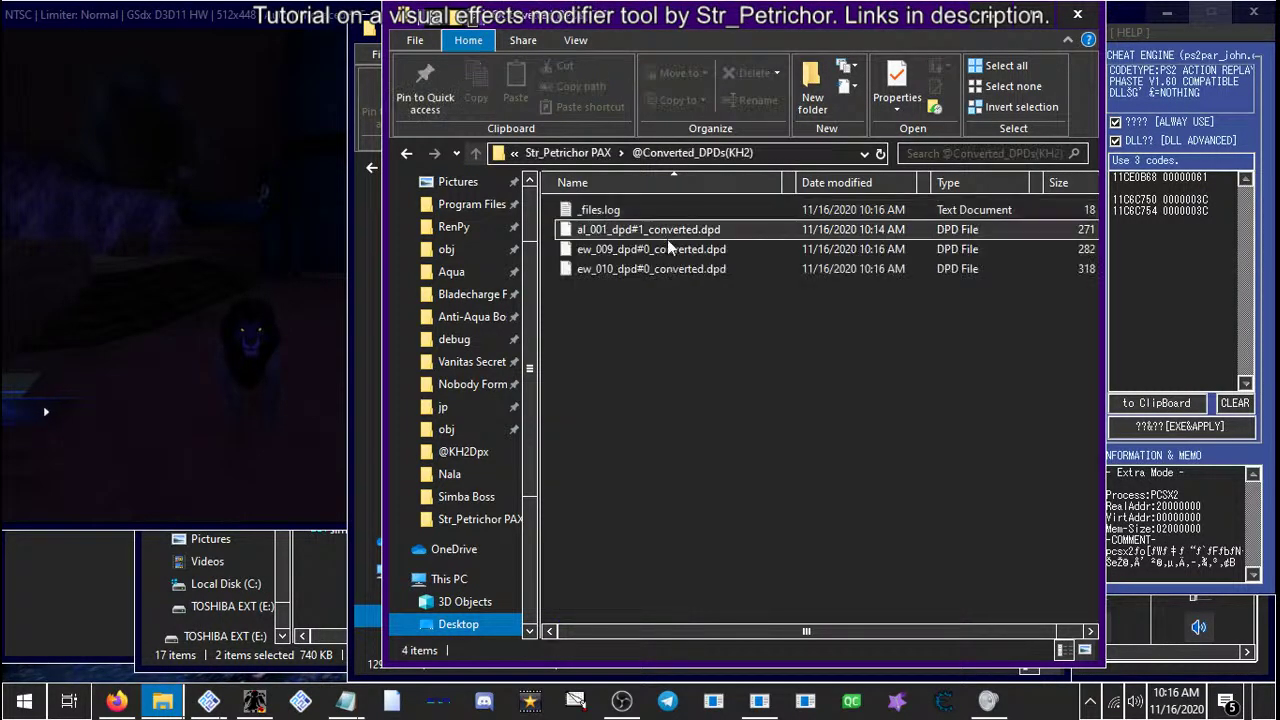
click(620, 229)
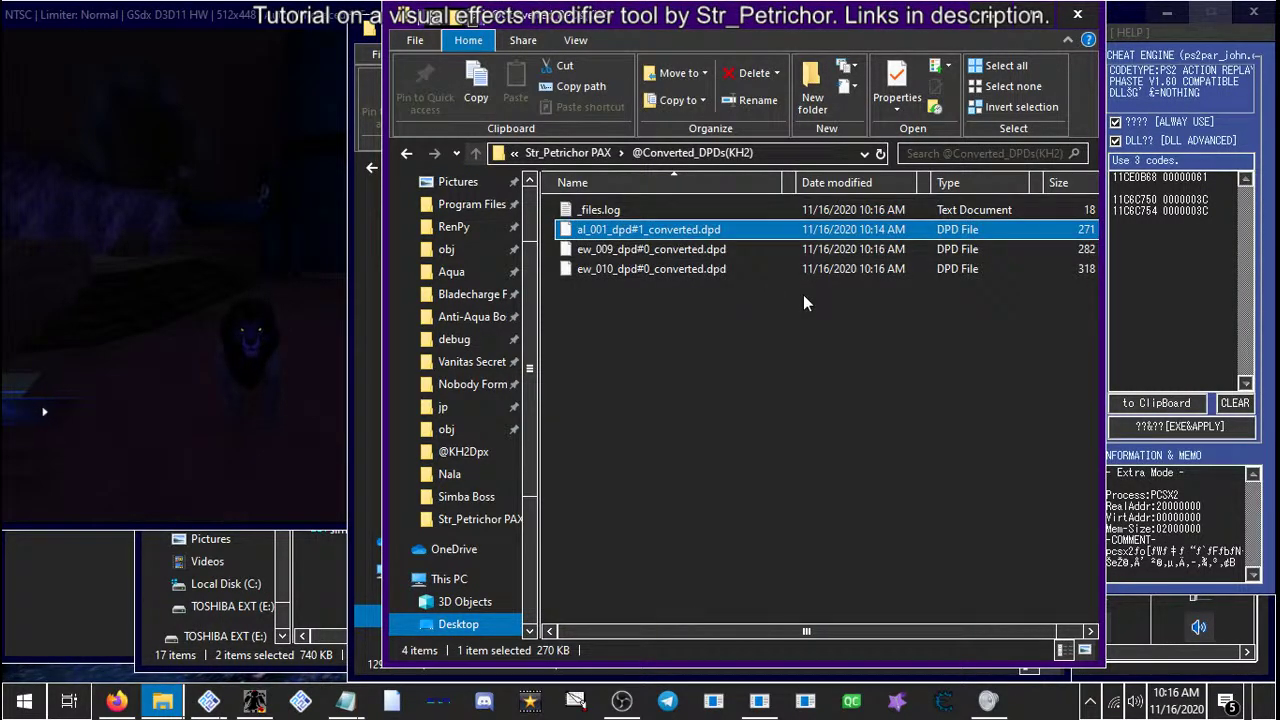
key(Delete)
click(674, 251)
click(674, 297)
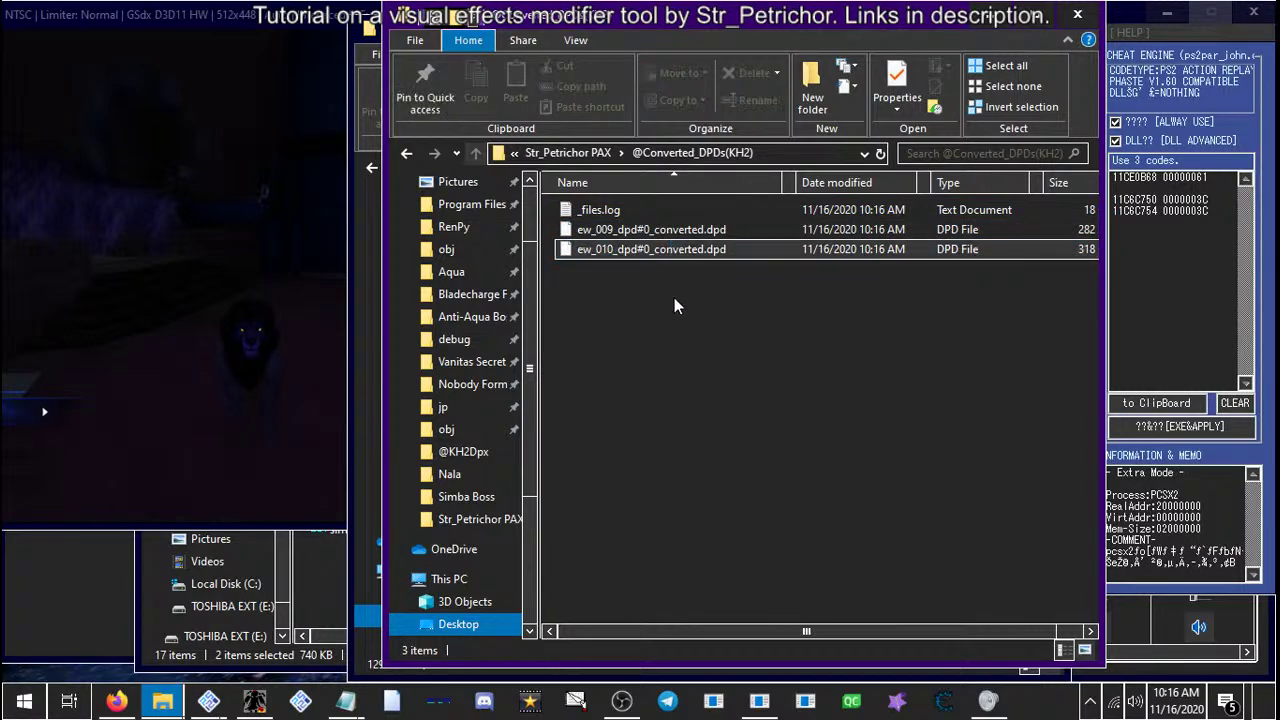
drag(674, 297, 662, 228)
click(674, 267)
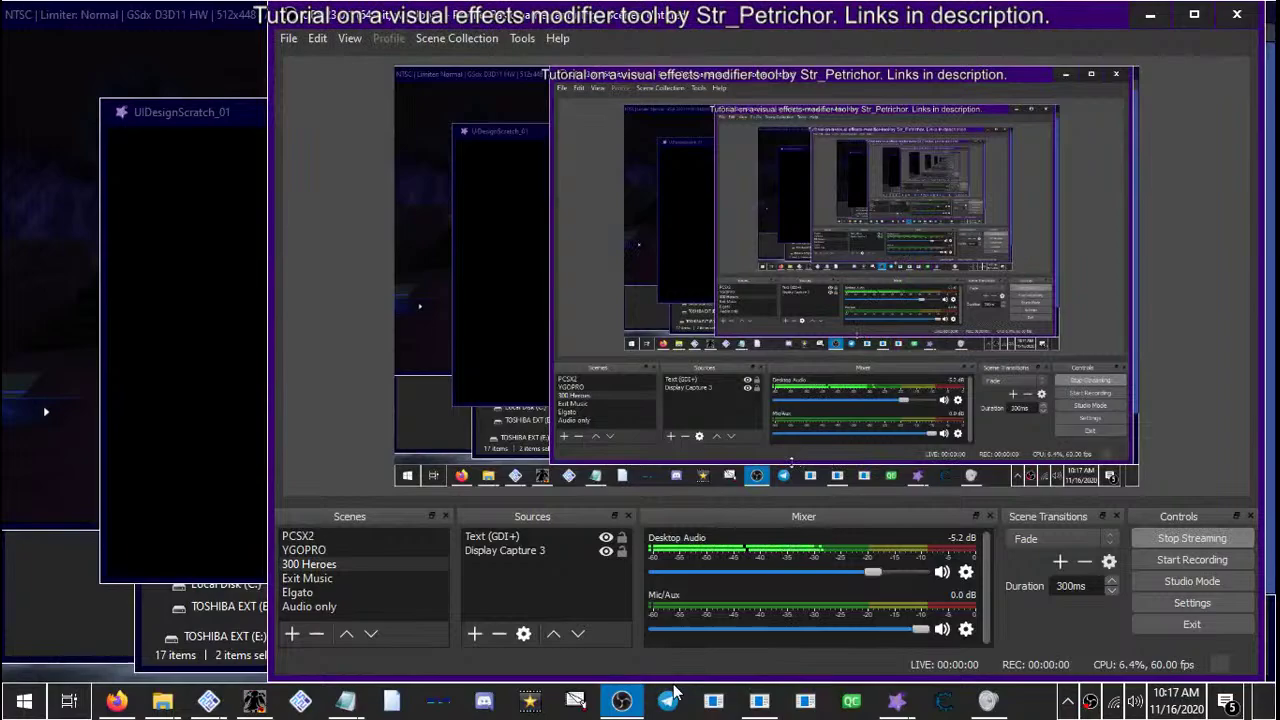
Leave OBS for the restarted UIDesignScratch_01, accept its disclaimer and open Edit/Build PAX from the Effect Toolkit
click(622, 700)
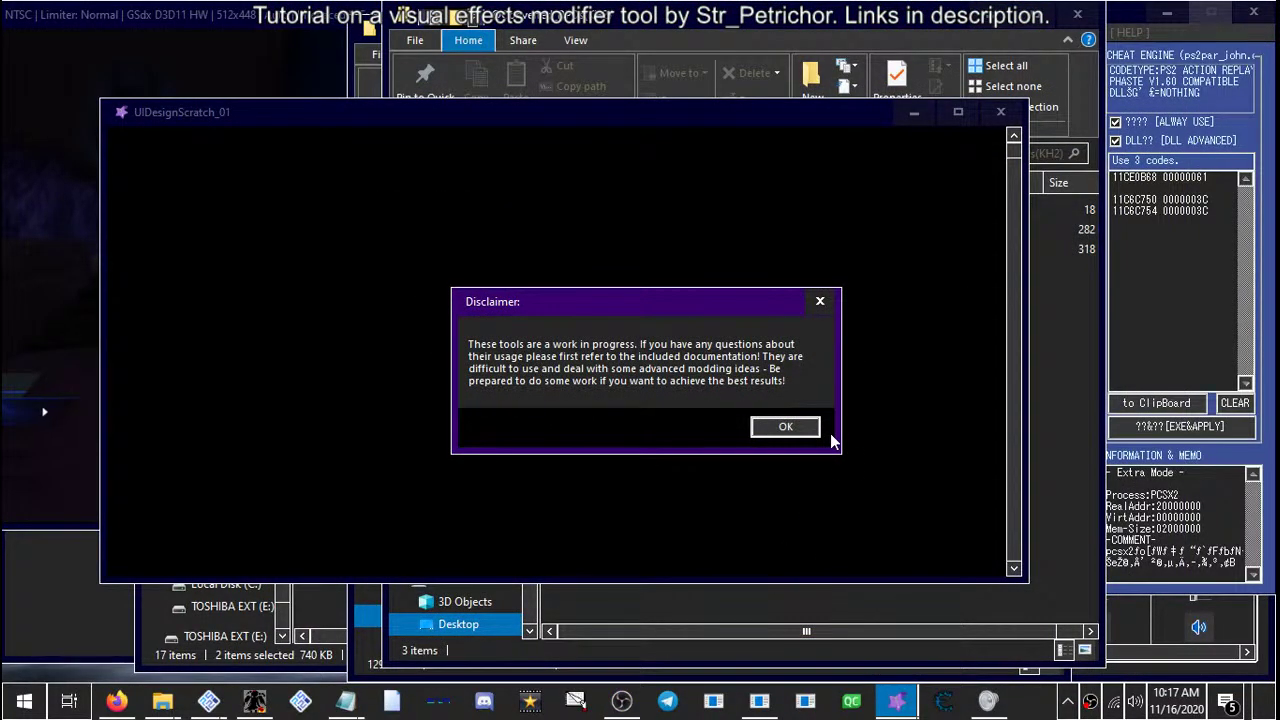
click(806, 428)
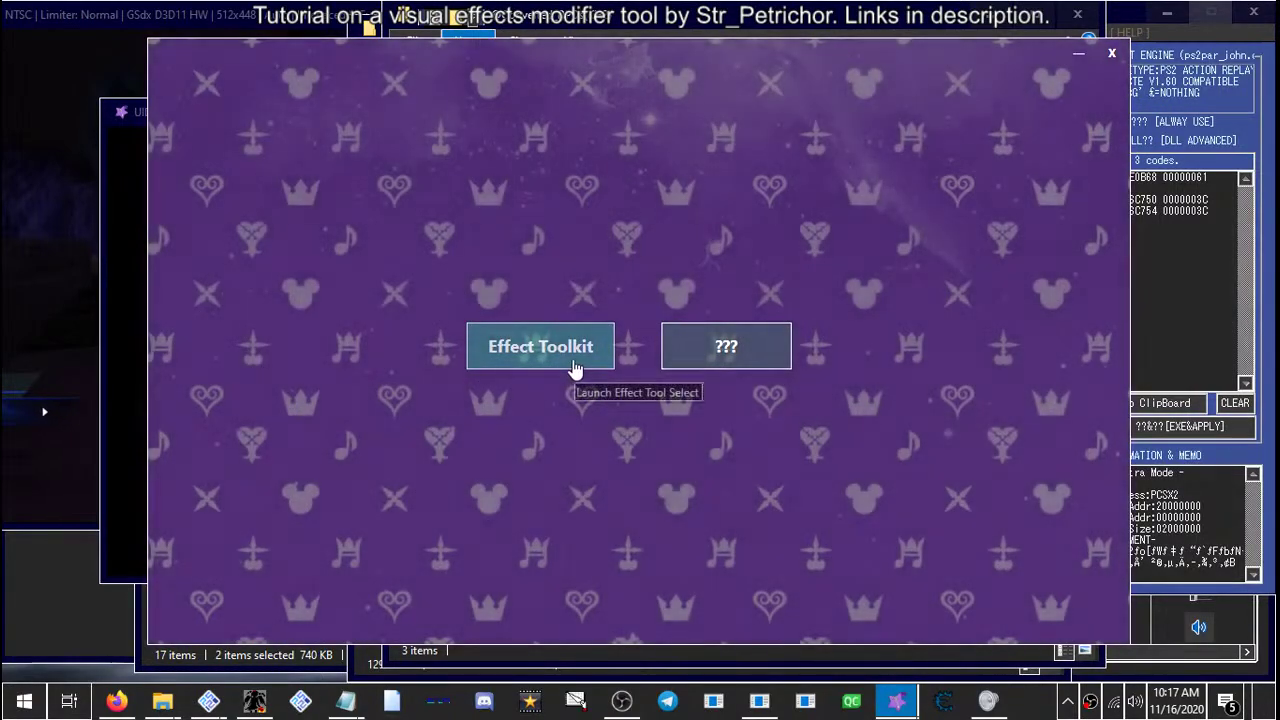
click(575, 370)
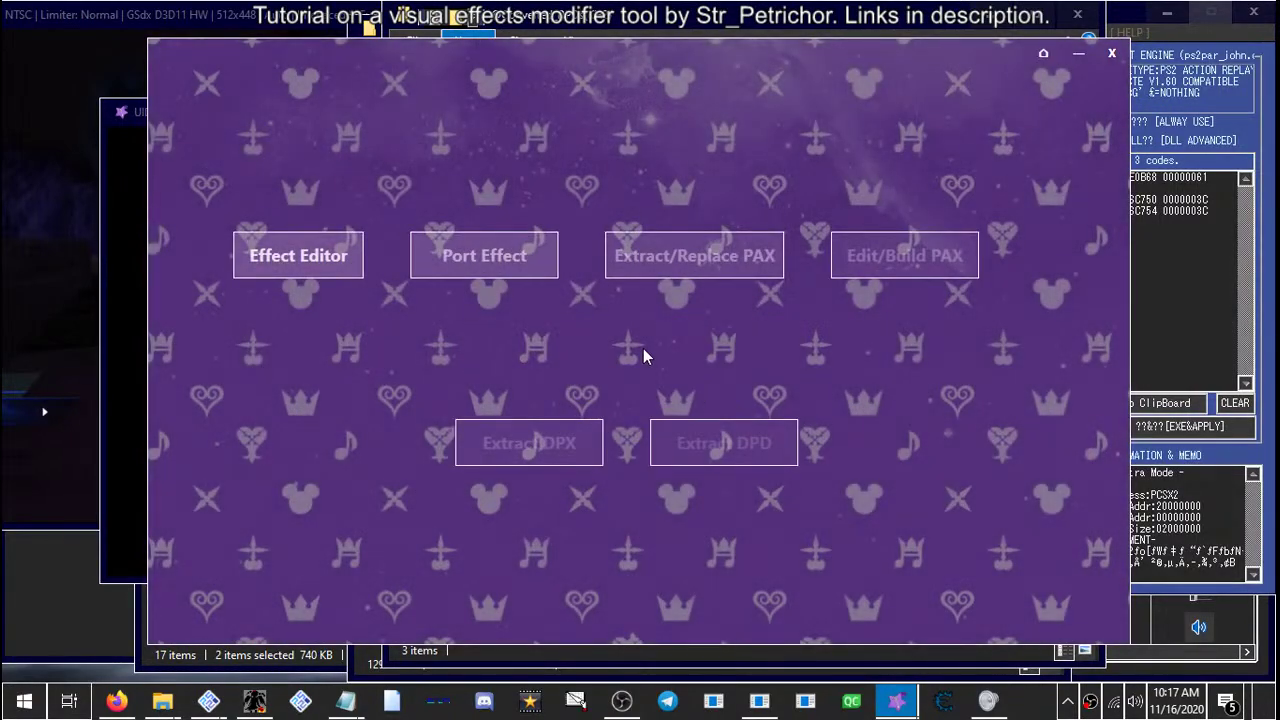
click(884, 248)
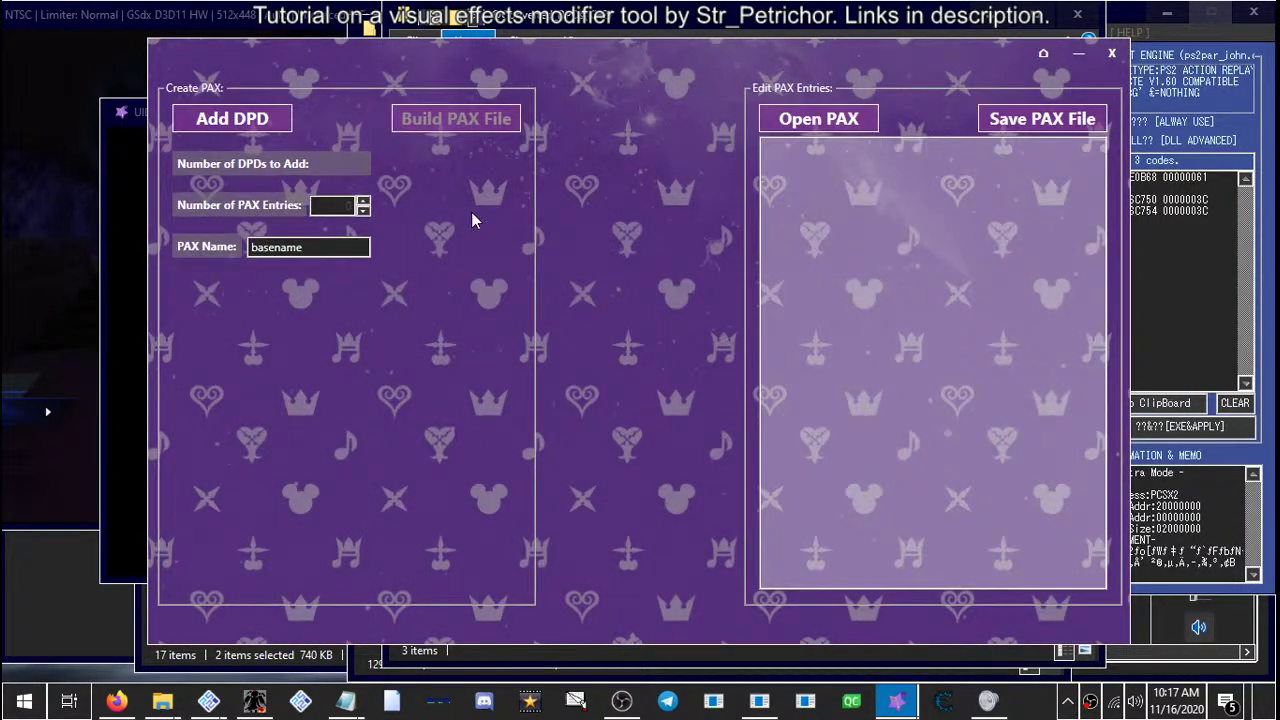
click(252, 119)
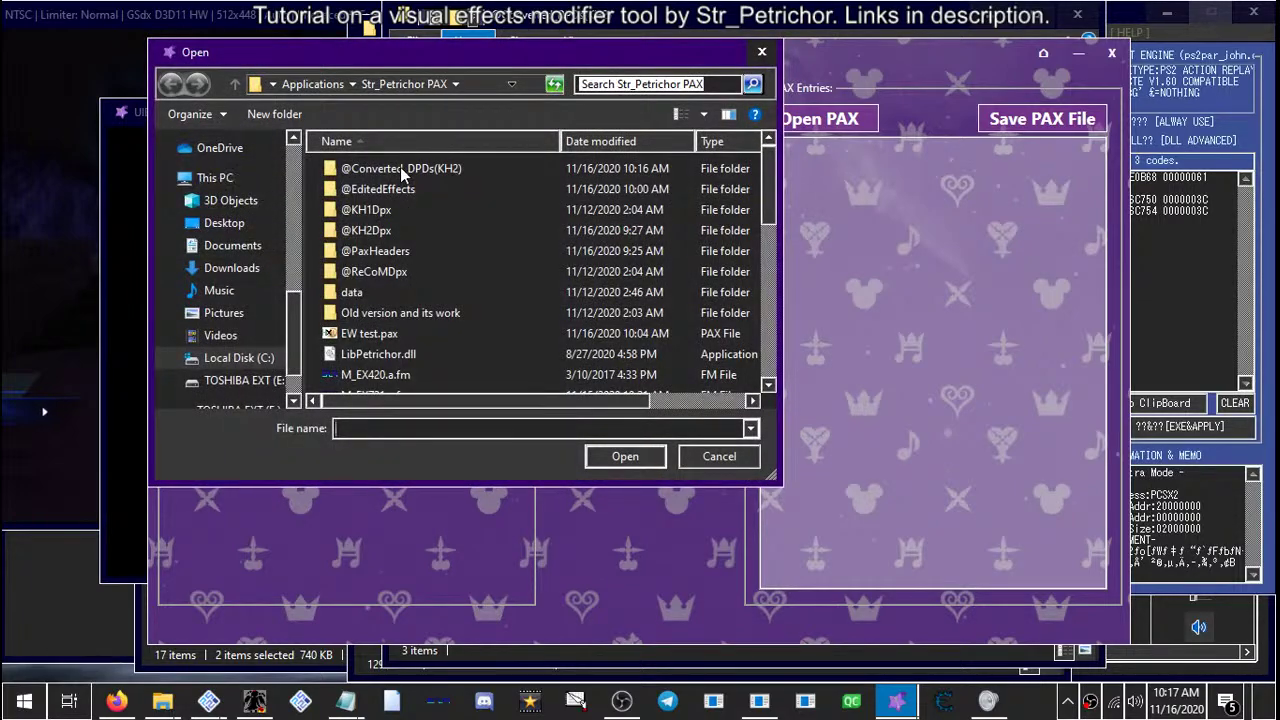
double_click(403, 172)
click(362, 190)
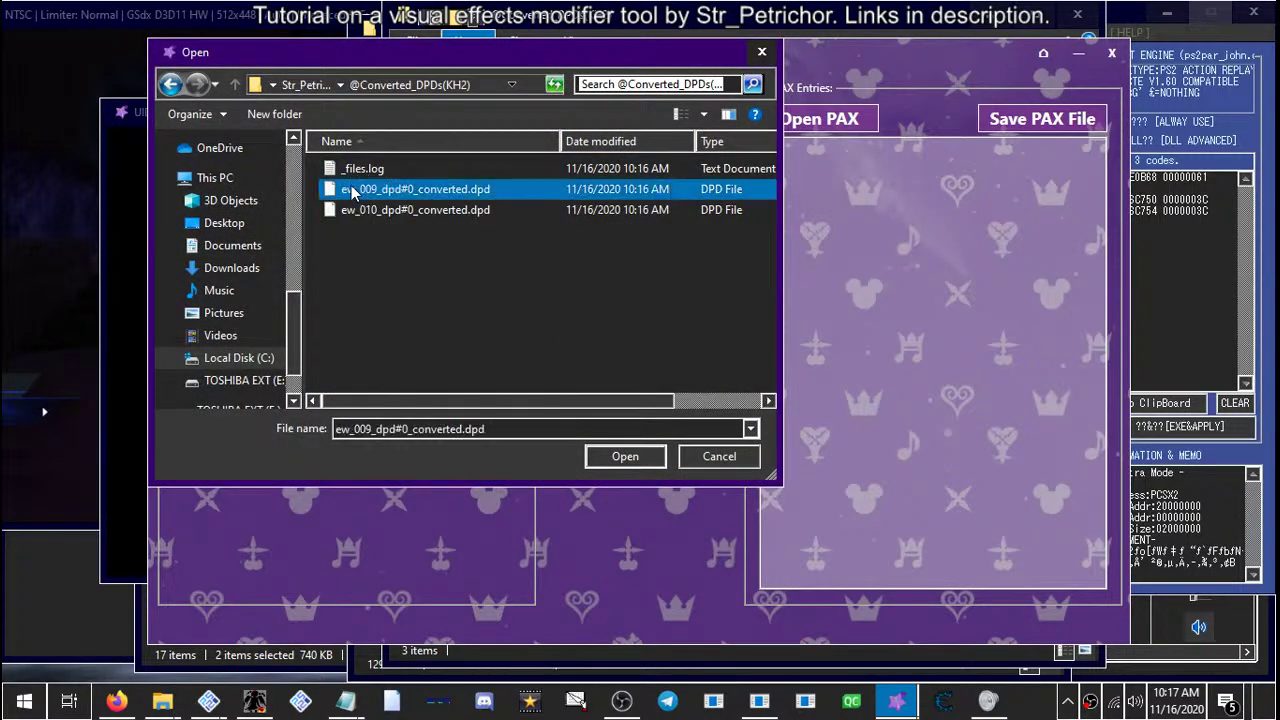
shift+click(362, 210)
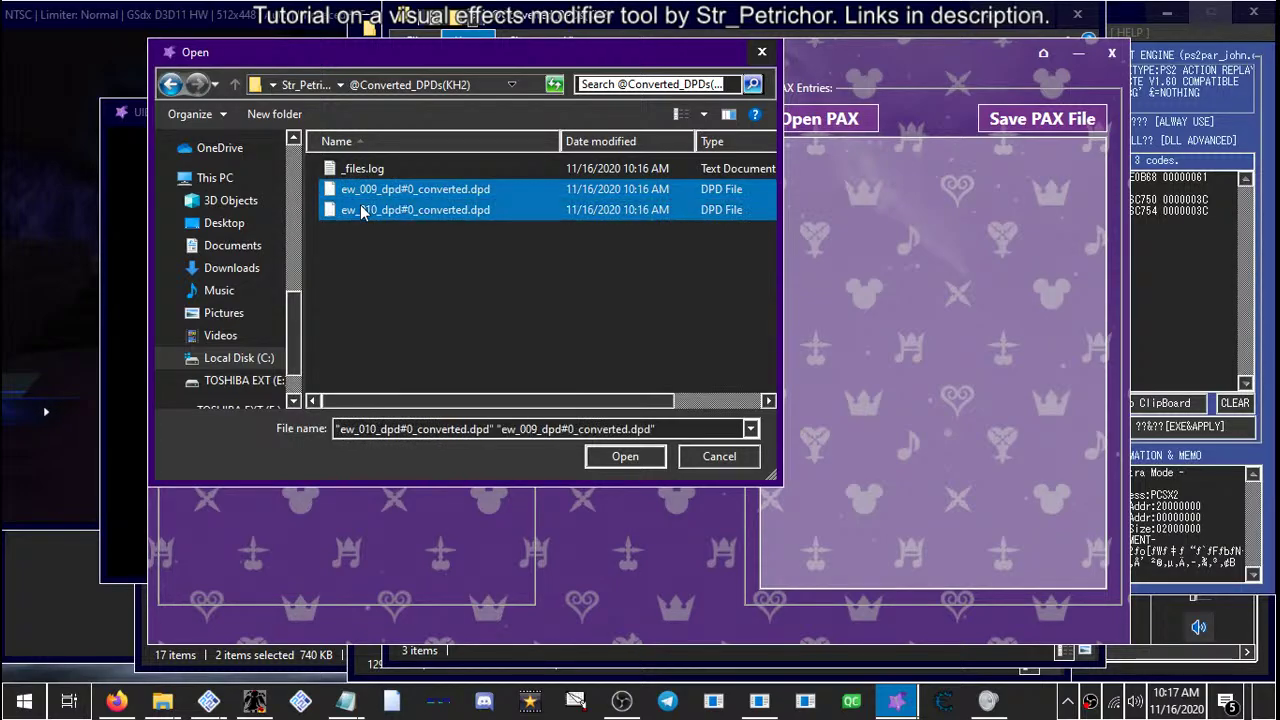
click(625, 456)
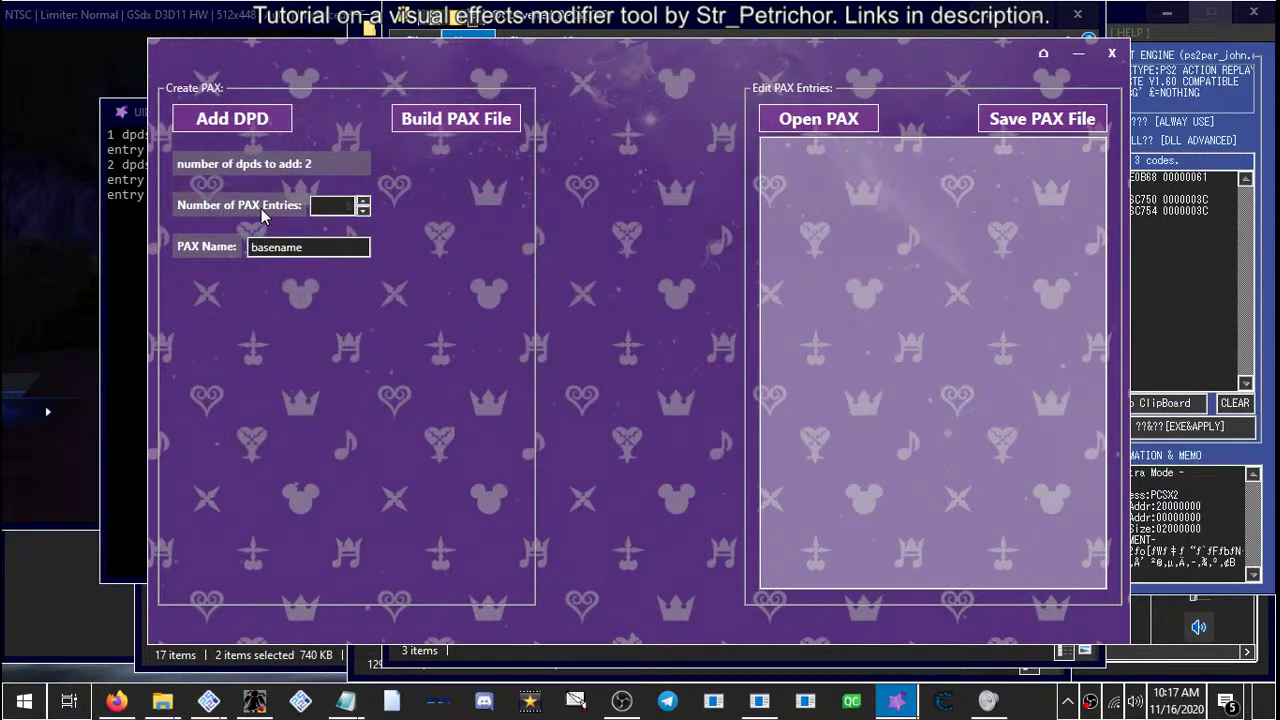
Build the PAX file and save it over the existing EW test.pax in the Str_Petrichor PAX folder
click(440, 122)
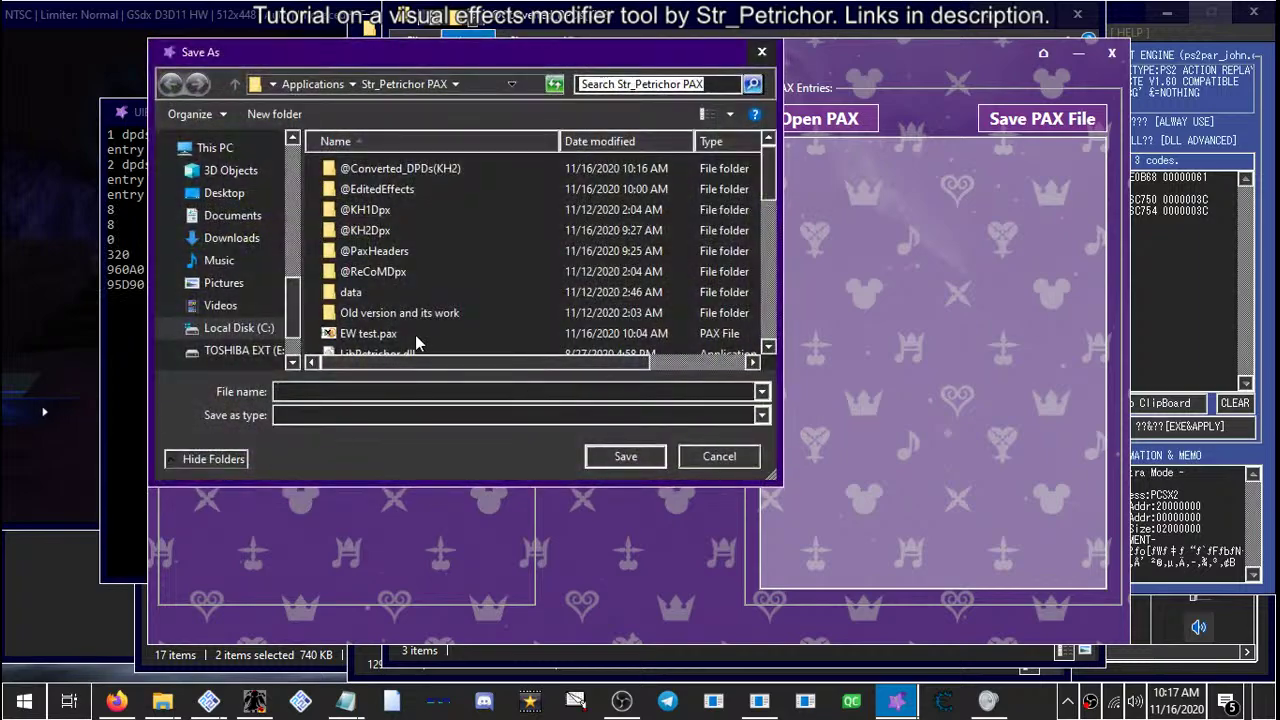
click(345, 226)
click(614, 456)
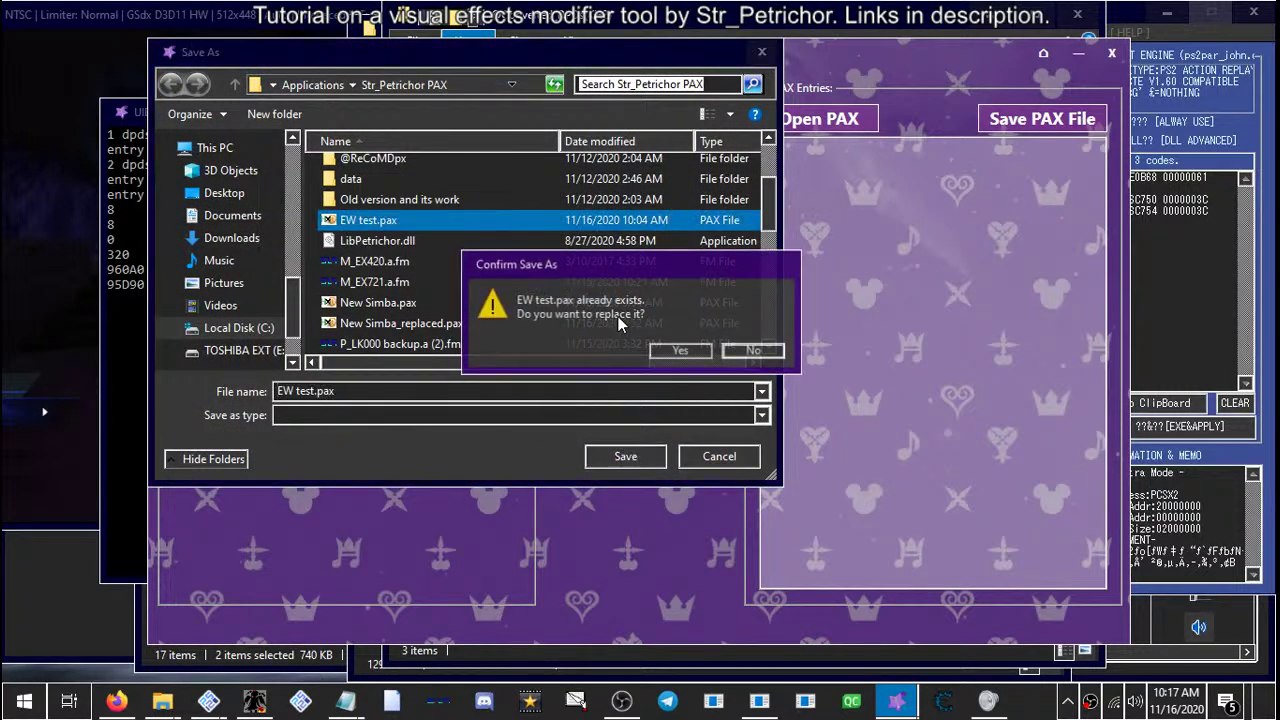
click(680, 351)
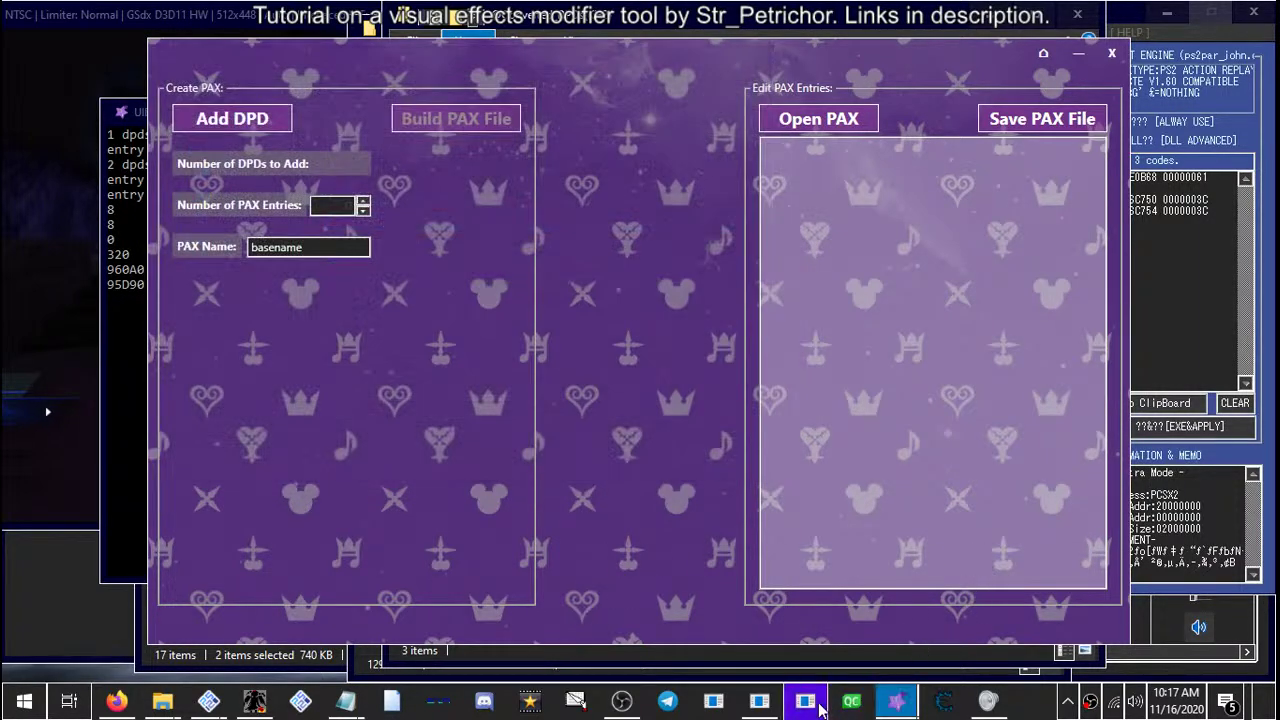
Switch to BAR Editor and replace the p_lk [0x12] entry with EW test.pax from the Str_Petrichor PAX folder
click(752, 706)
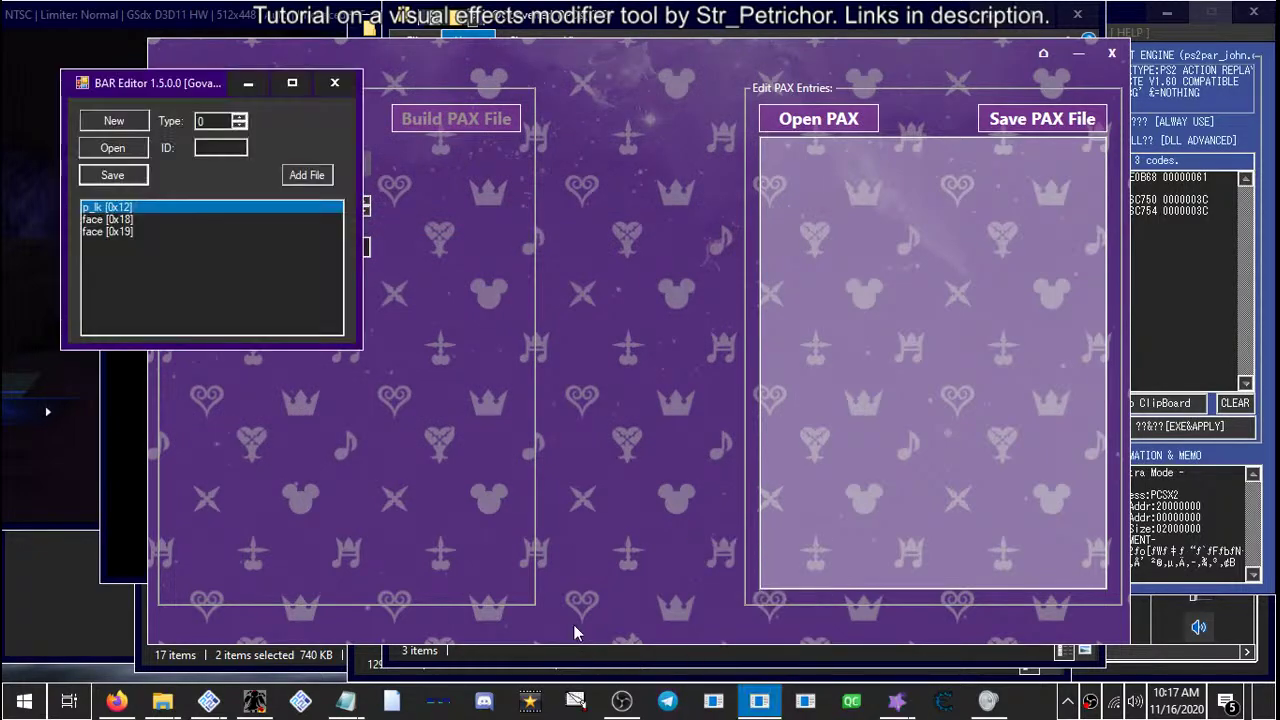
right_click(101, 210)
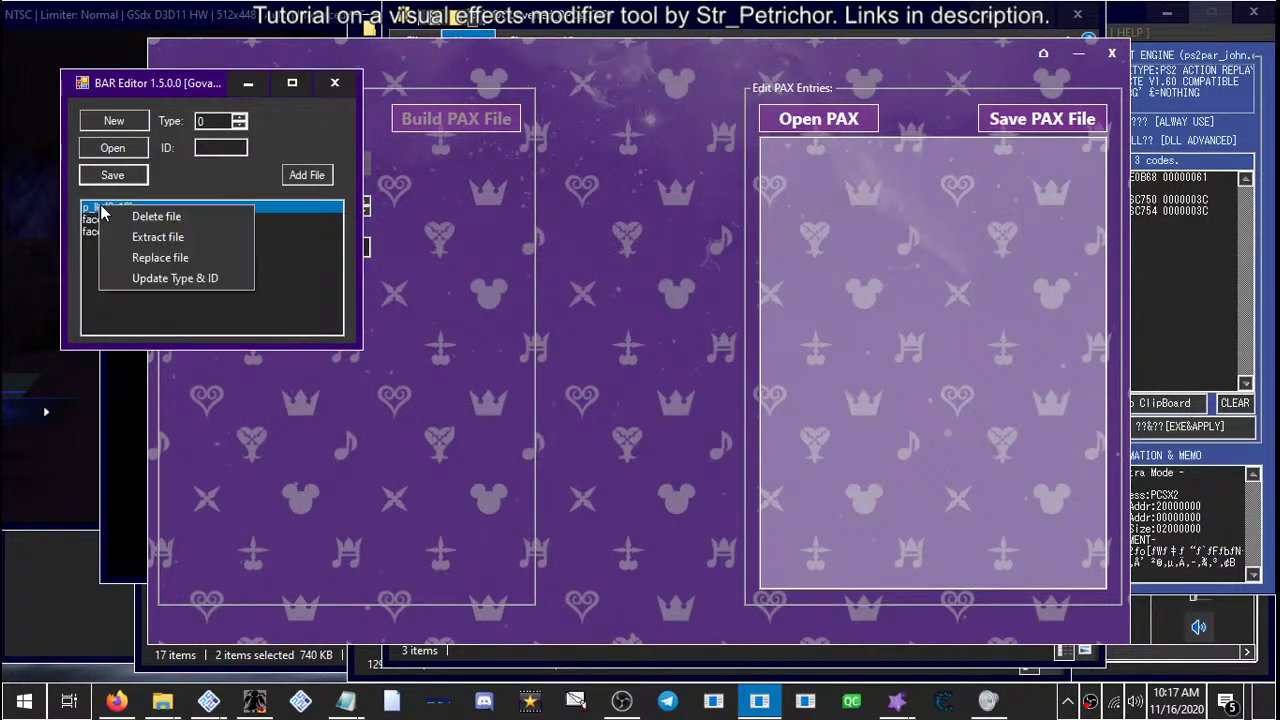
click(145, 257)
scroll(452, 287, up, 2)
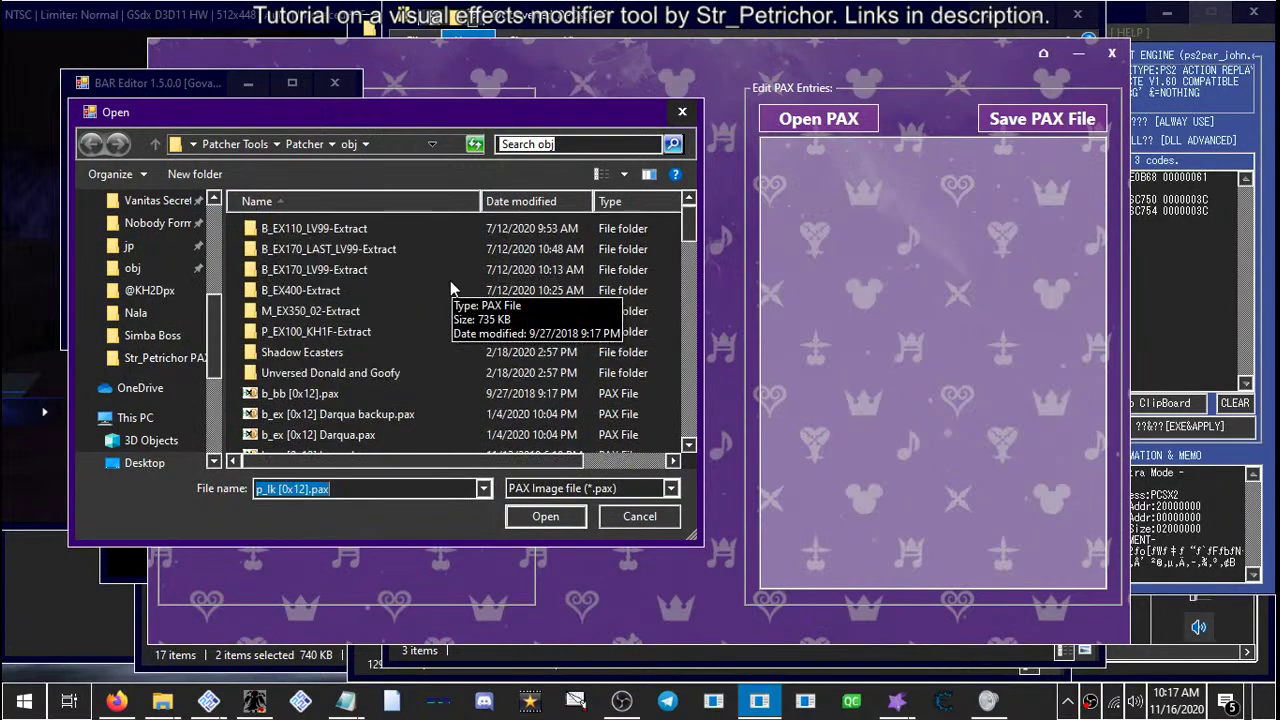
click(150, 290)
click(245, 144)
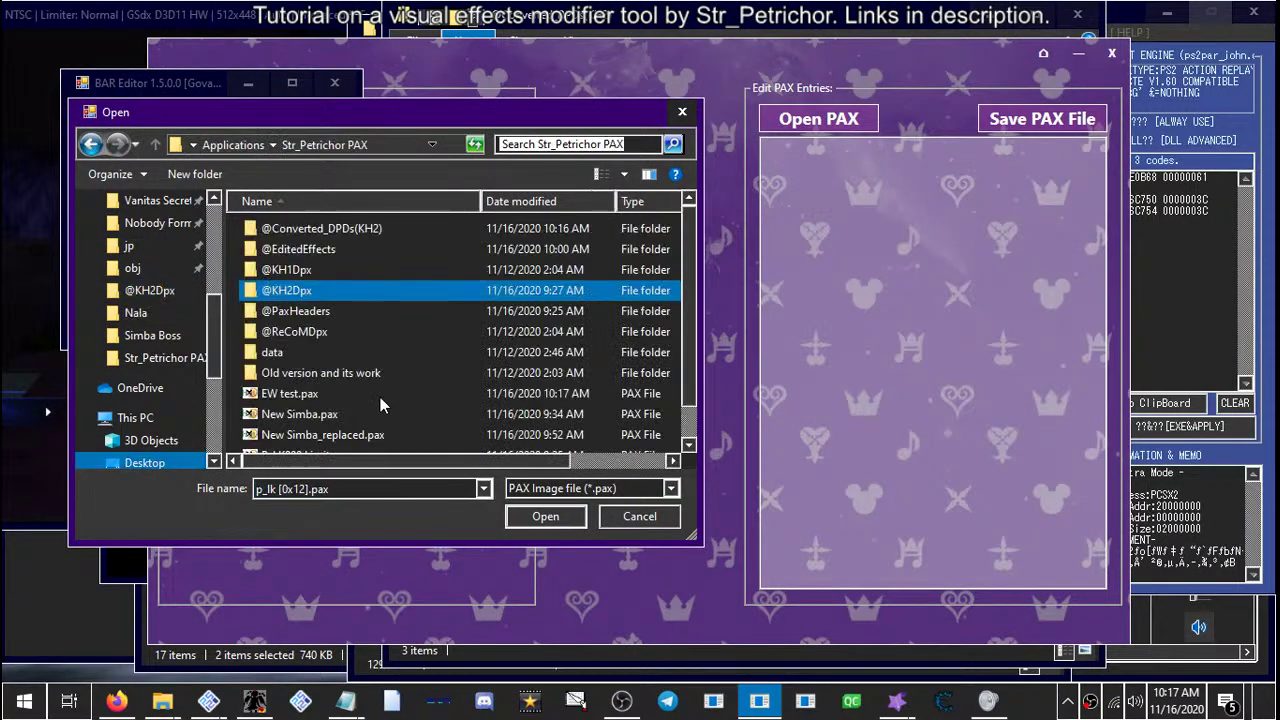
scroll(395, 338, down, 1)
double_click(305, 360)
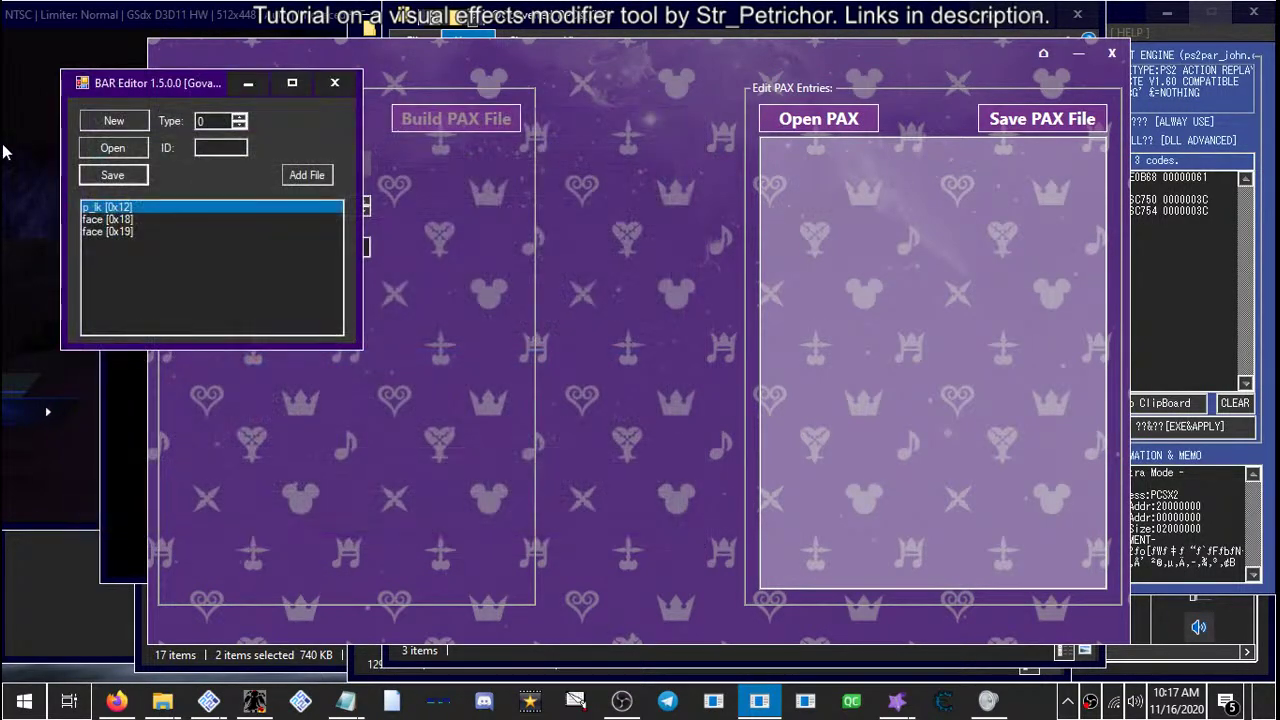
Save the BAR archive as P_LK000.a.fm in the Patcher's obj folder, overwriting the existing file
click(112, 175)
scroll(150, 300, up, 5)
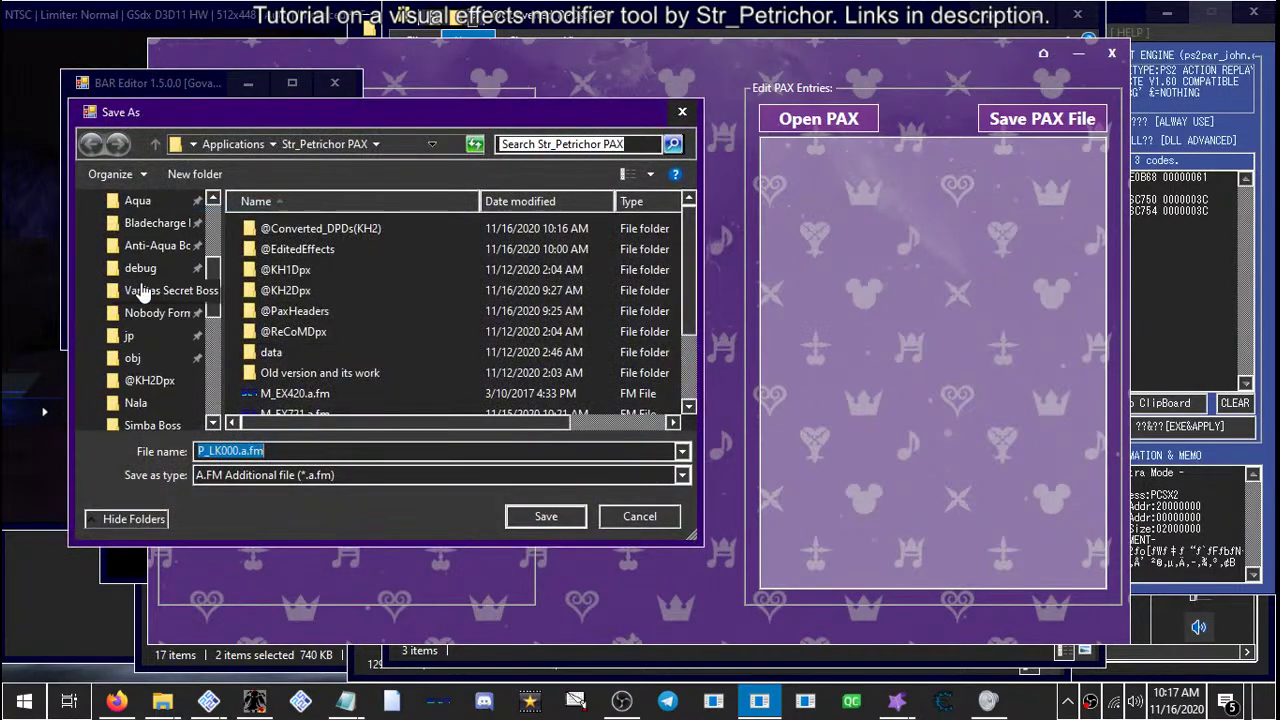
click(138, 291)
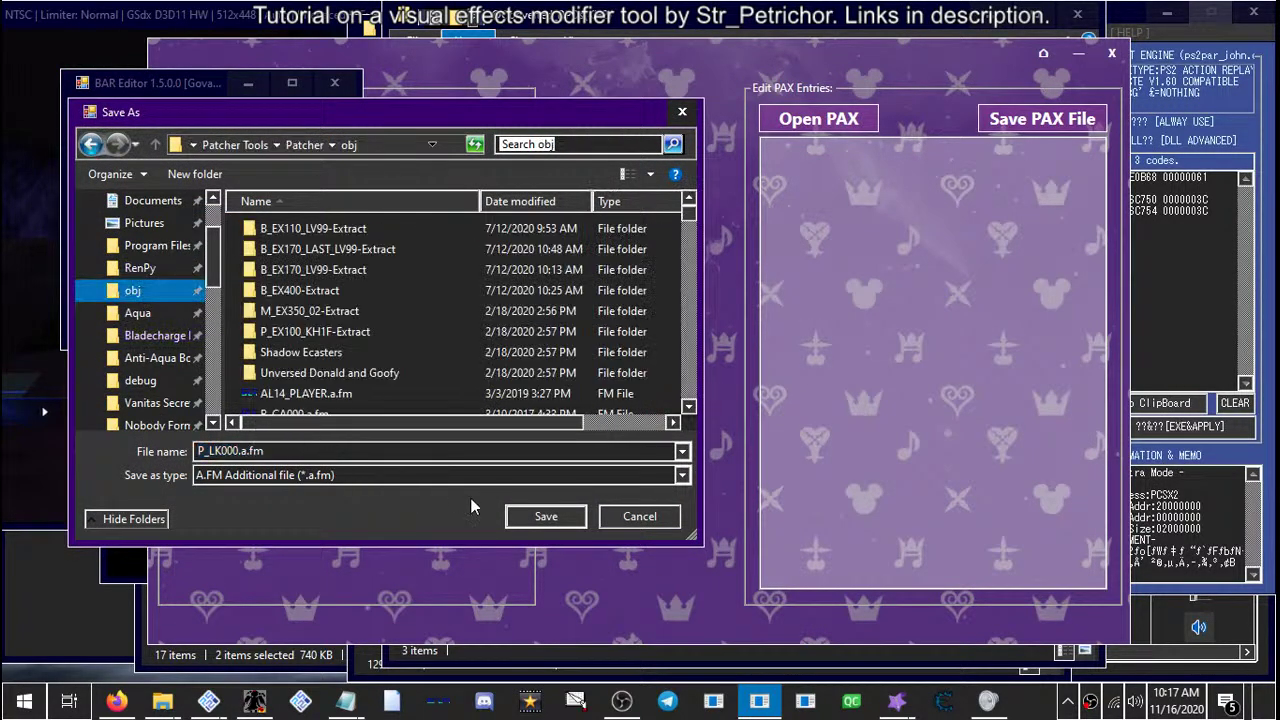
click(543, 516)
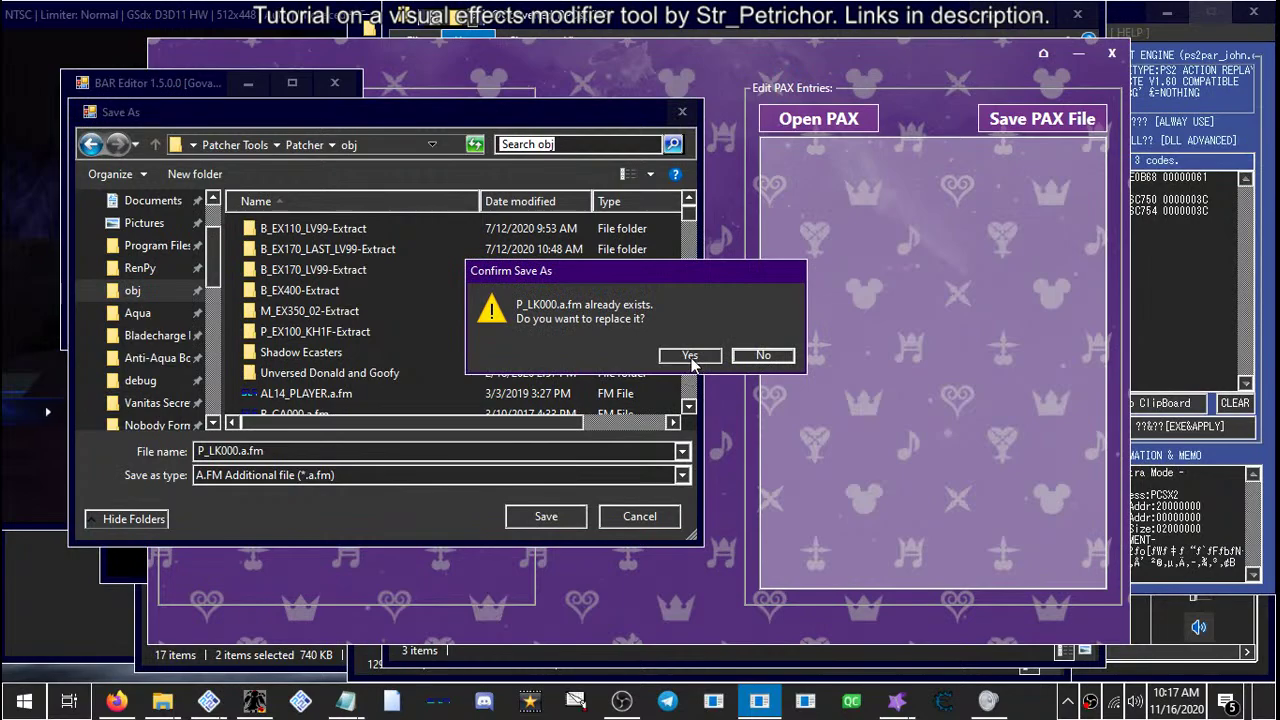
click(690, 356)
mouse_move(162, 700)
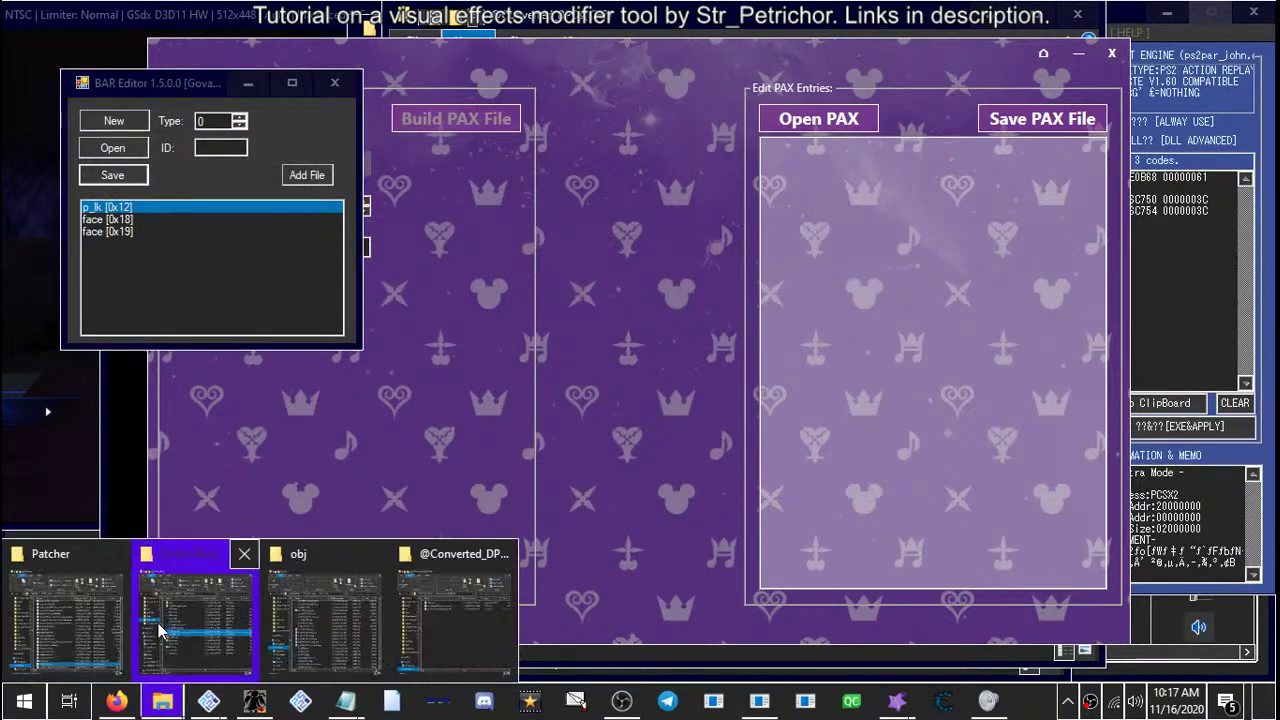
Delete the old KH2FM.ISO from the Patcher folder
click(86, 608)
scroll(640, 450, down, 1)
click(572, 334)
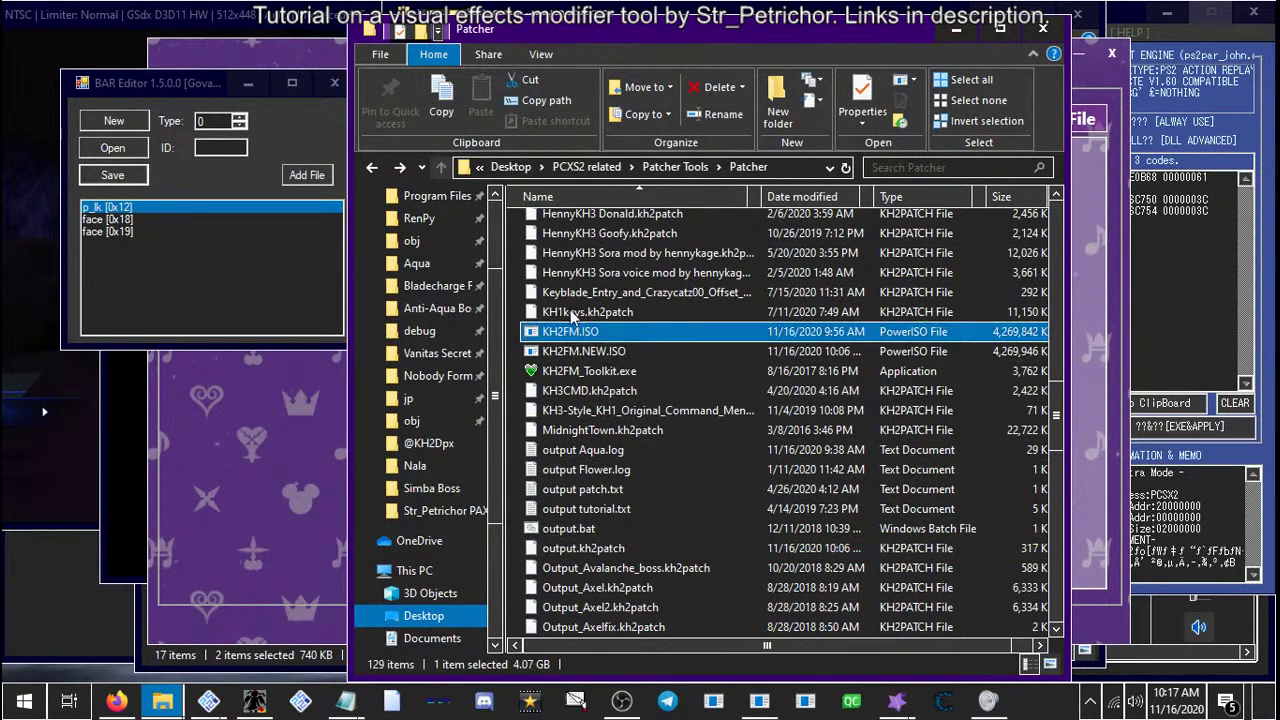
key(Delete)
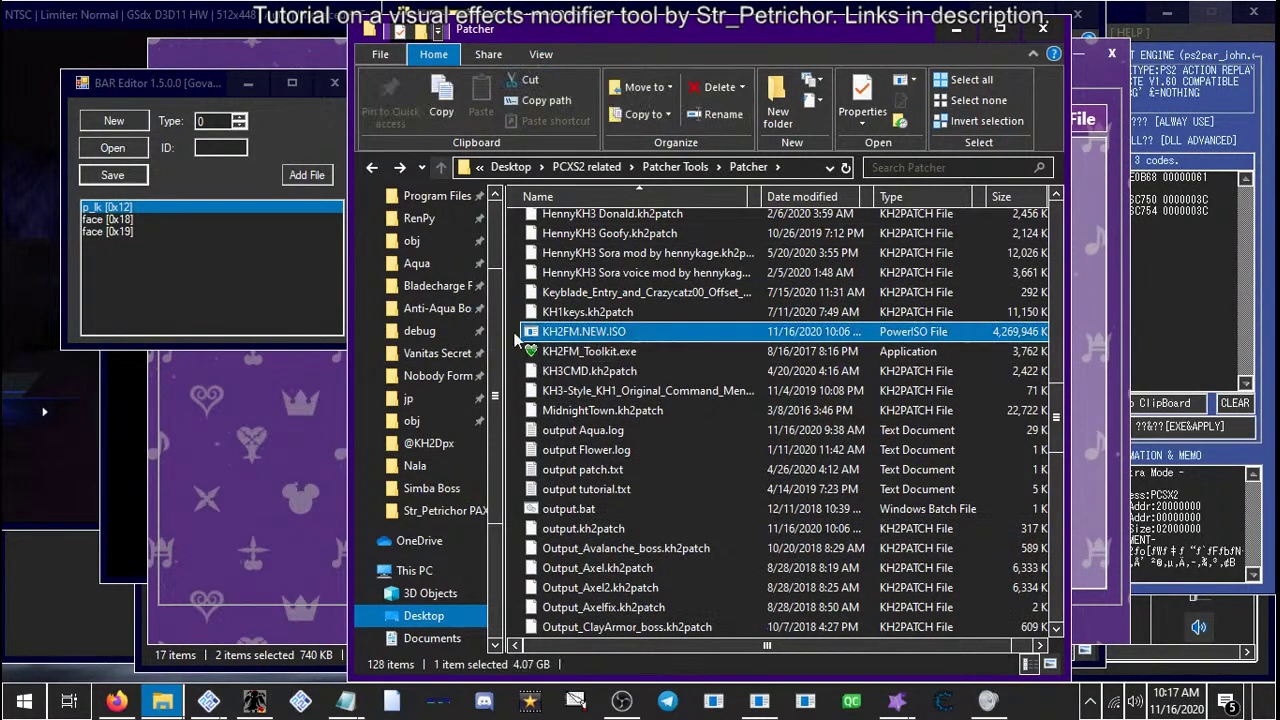
Try to rename KH2FM.NEW.ISO as KH2FM.ISO in the Patcher folder
key(F2)
key(Right)
key(BackSpace)
key(BackSpace)
key(BackSpace)
key(BackSpace)
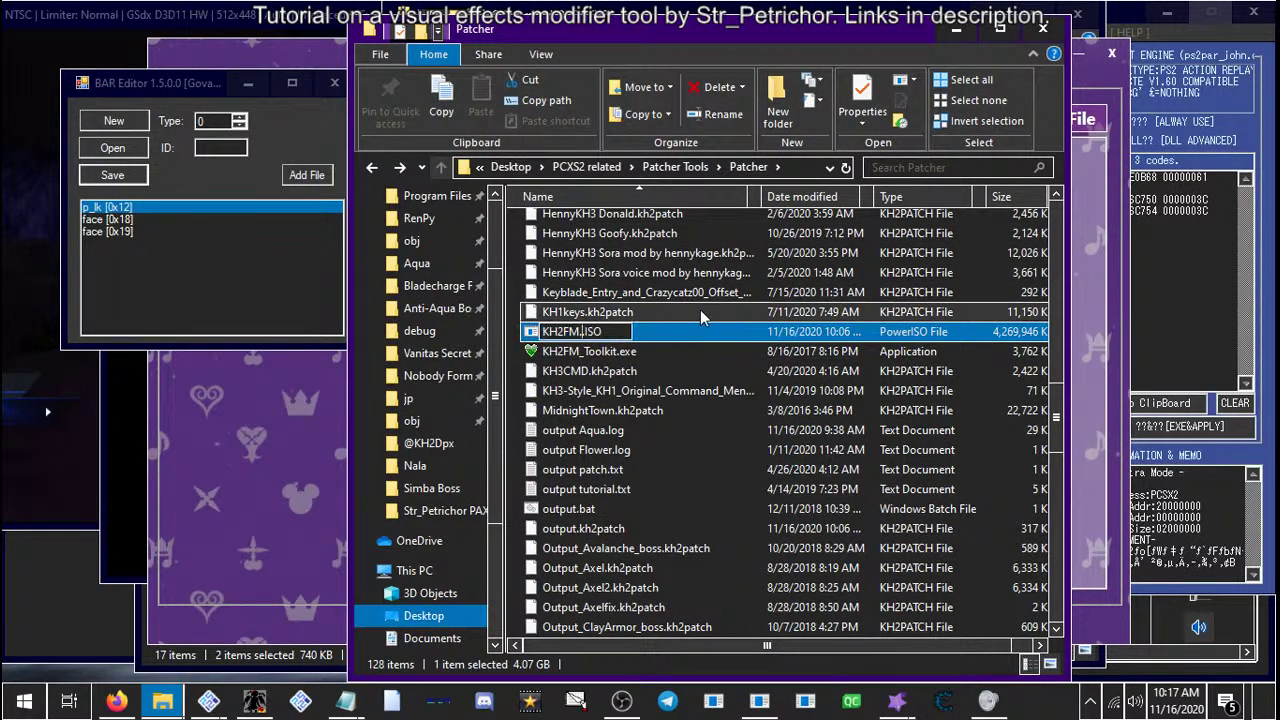
key(Return)
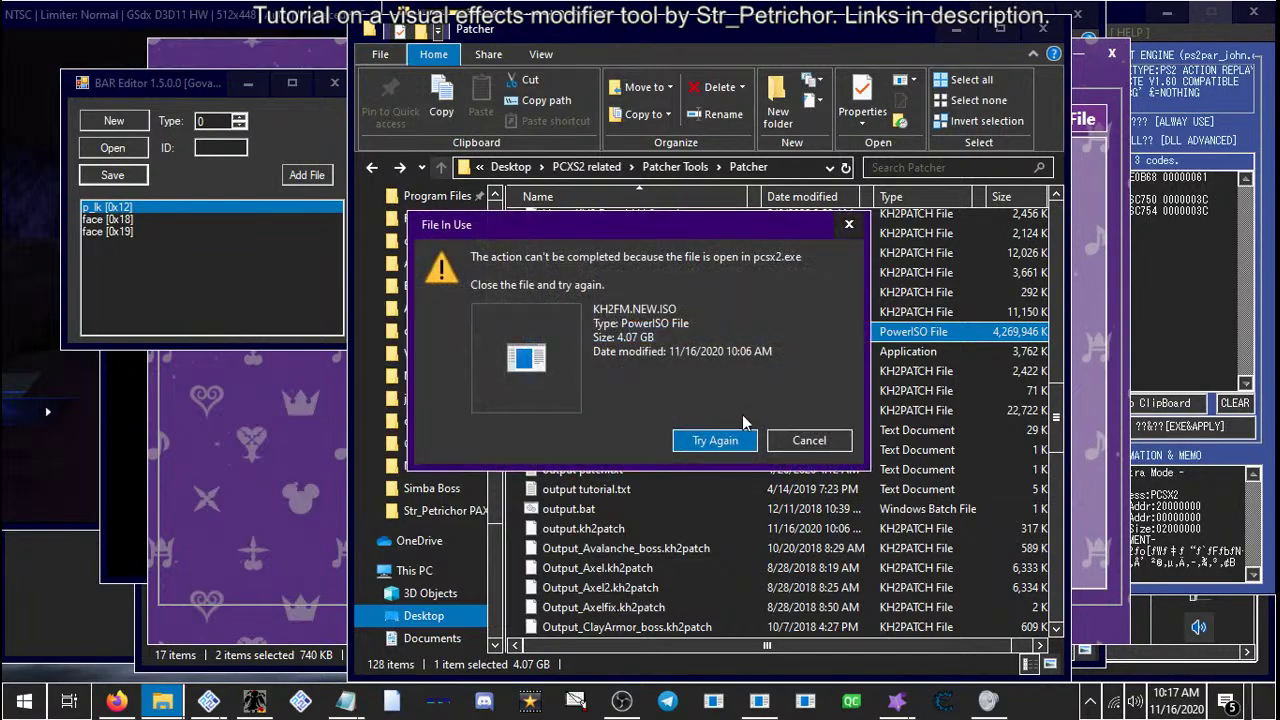
Switch to PCSX2, shut down the running game and retry renaming the patched image as KH2FM.ISO
click(208, 701)
click(110, 620)
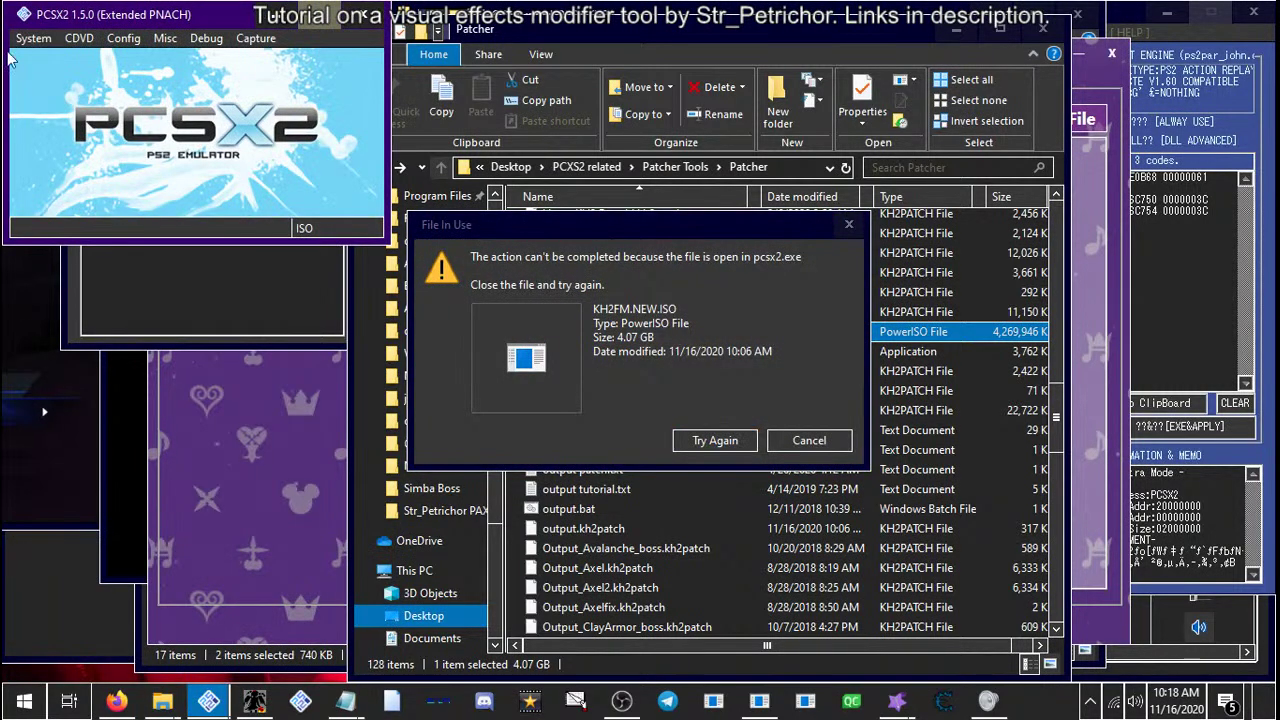
click(33, 38)
click(60, 294)
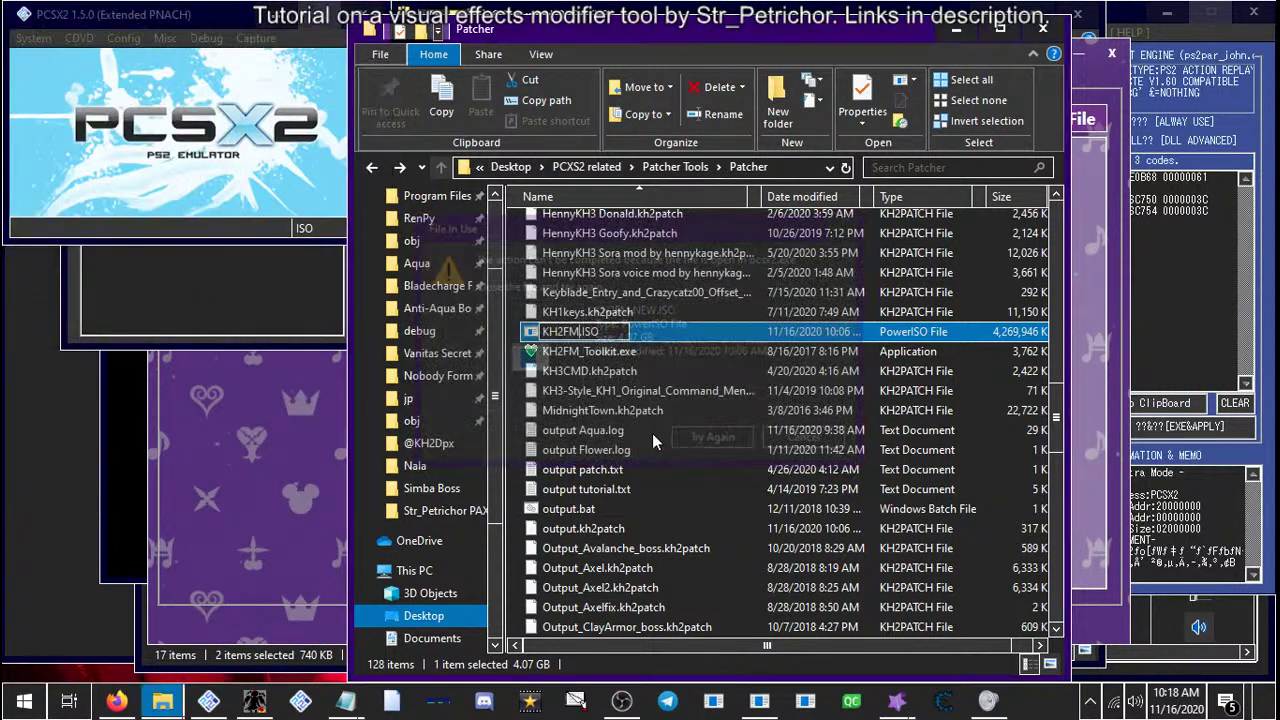
Run Patchmaker.bat from the Patcher folder
click(594, 375)
scroll(590, 390, down, 5)
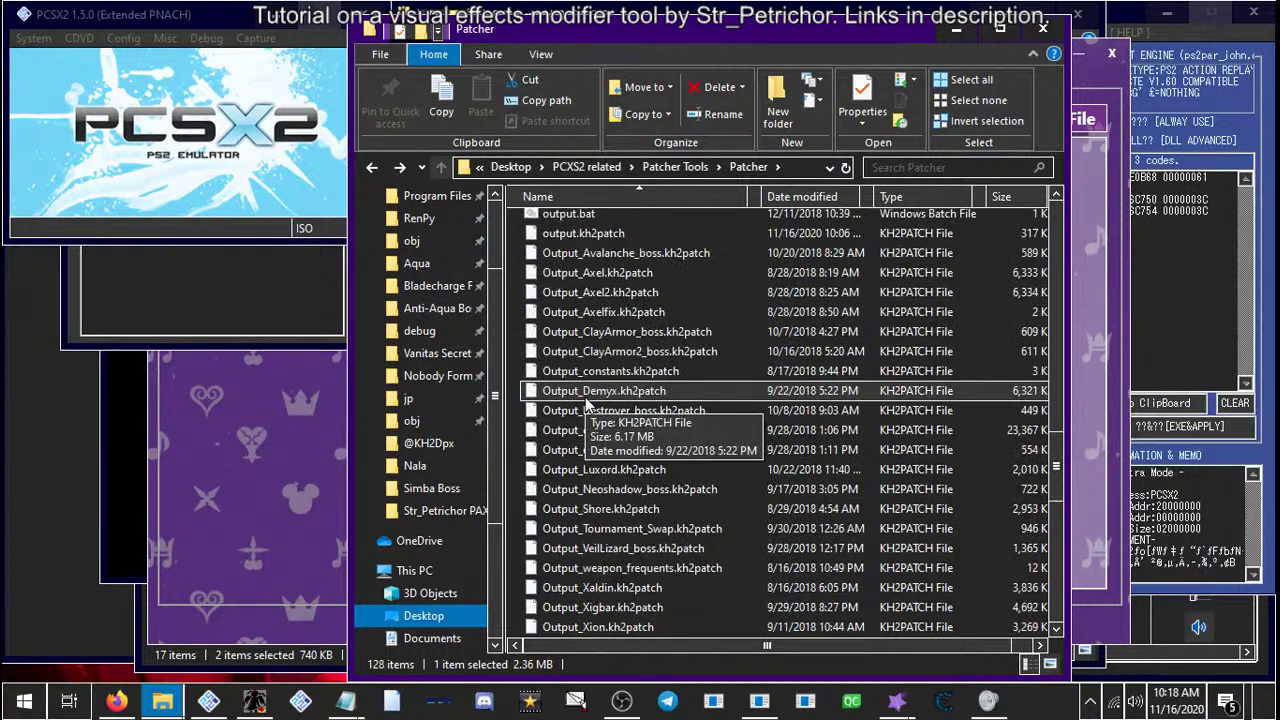
scroll(585, 400, down, 4)
click(585, 510)
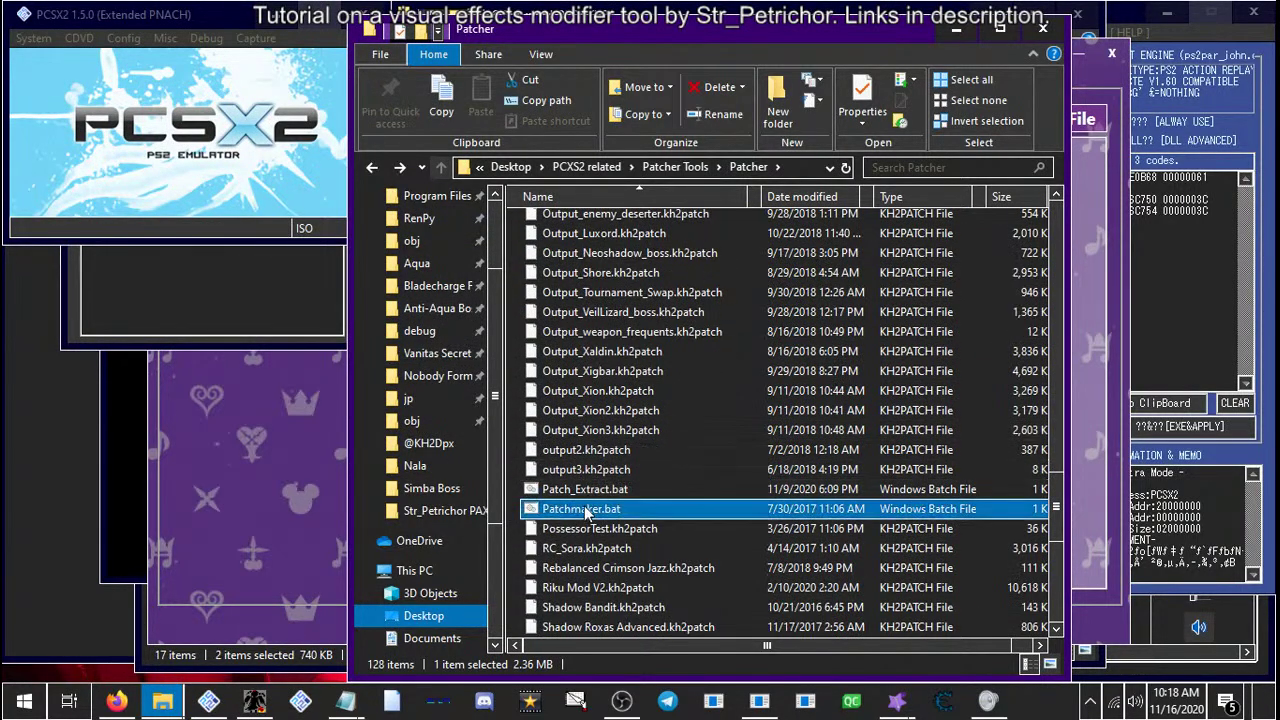
double_click(585, 510)
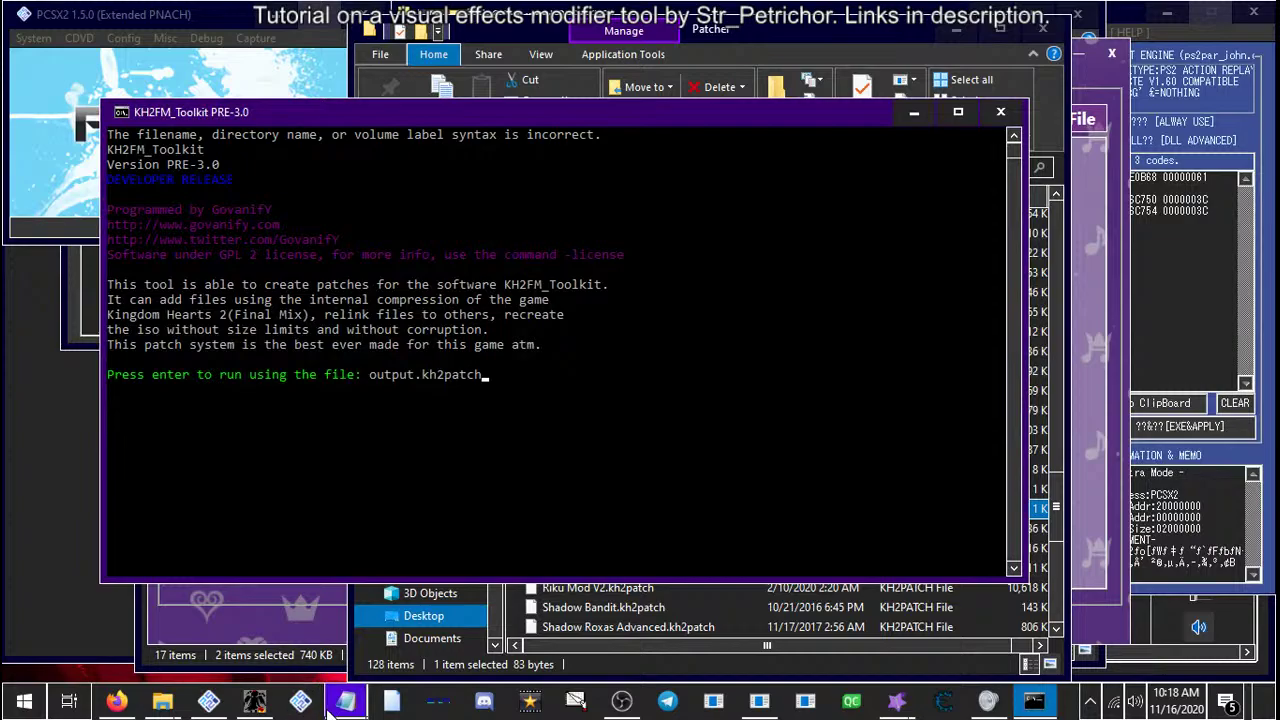
mouse_move(334, 713)
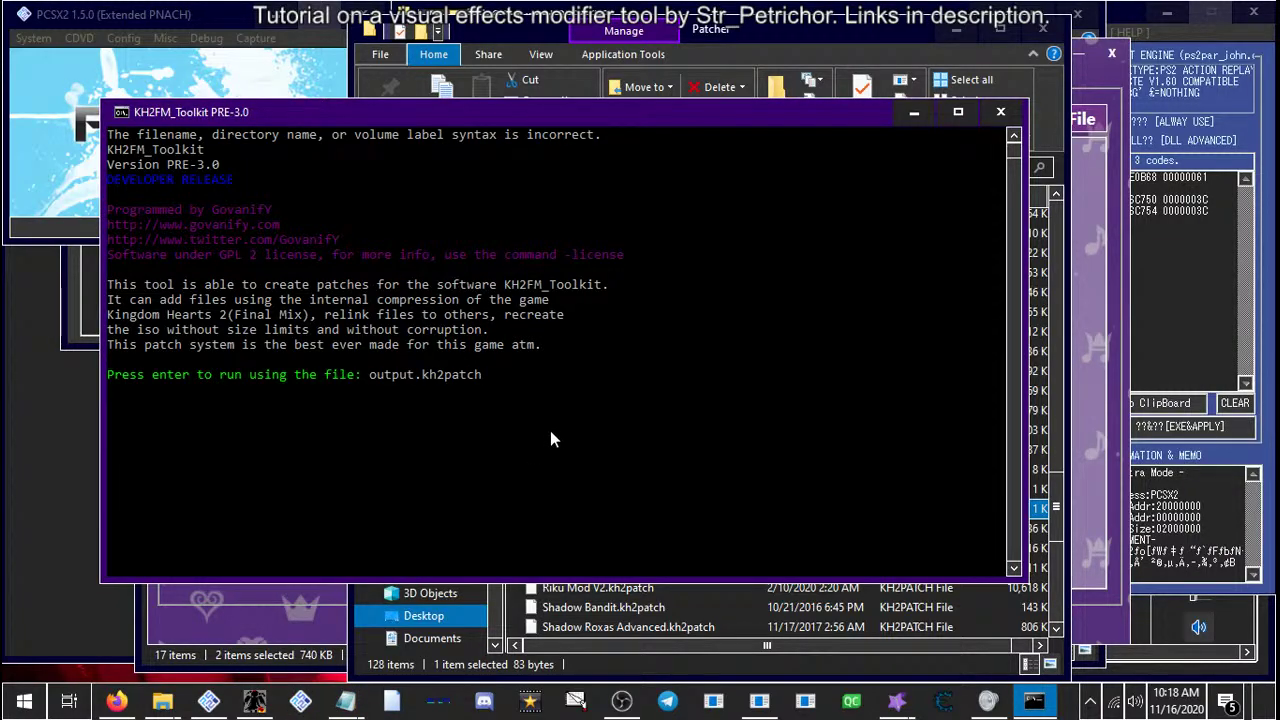
Start output.kh2patch with author x, revision 1, and blank changelog, credits and other information
key(Return)
text(x)
key(Return)
text(1)
key(Return)
key(Return)
key(Return)
key(Return)
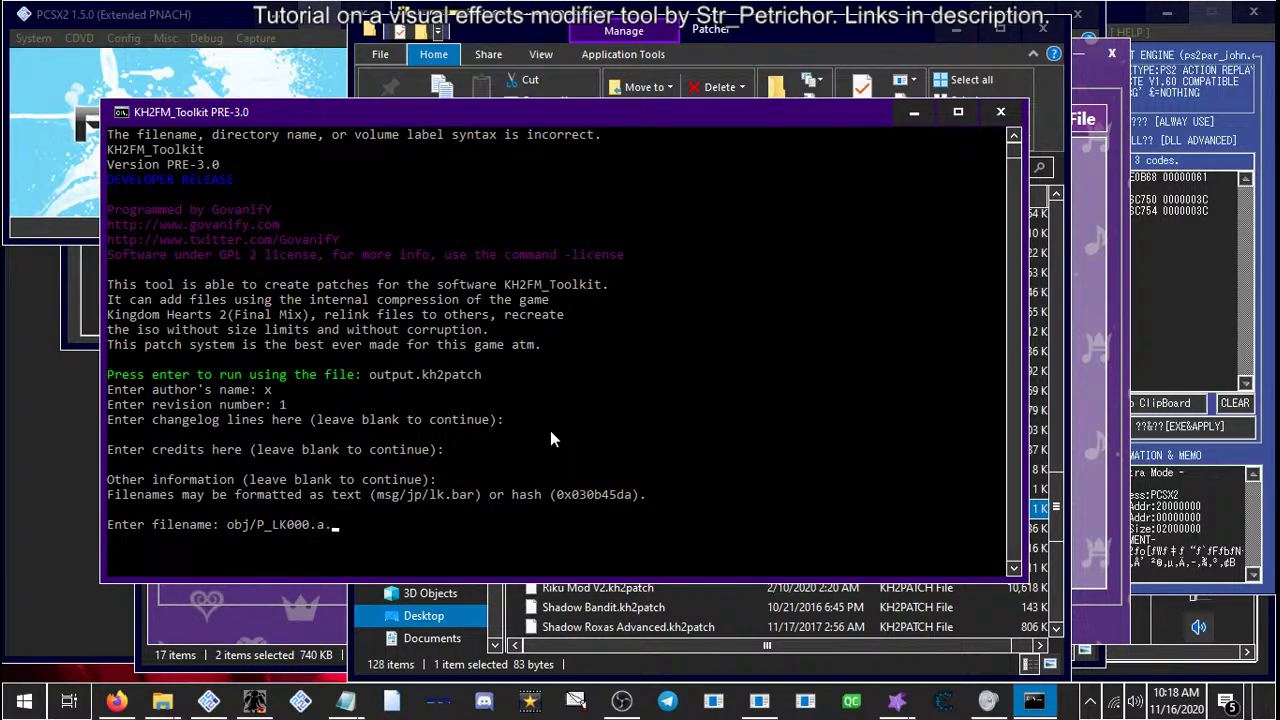
Add obj/P_LK000.a.fm to the patch, compressed, without relinking, under parent KH2 and not added if missing, and finish creating the patch
key(Return)
key(Return)
text(y)
key(Return)
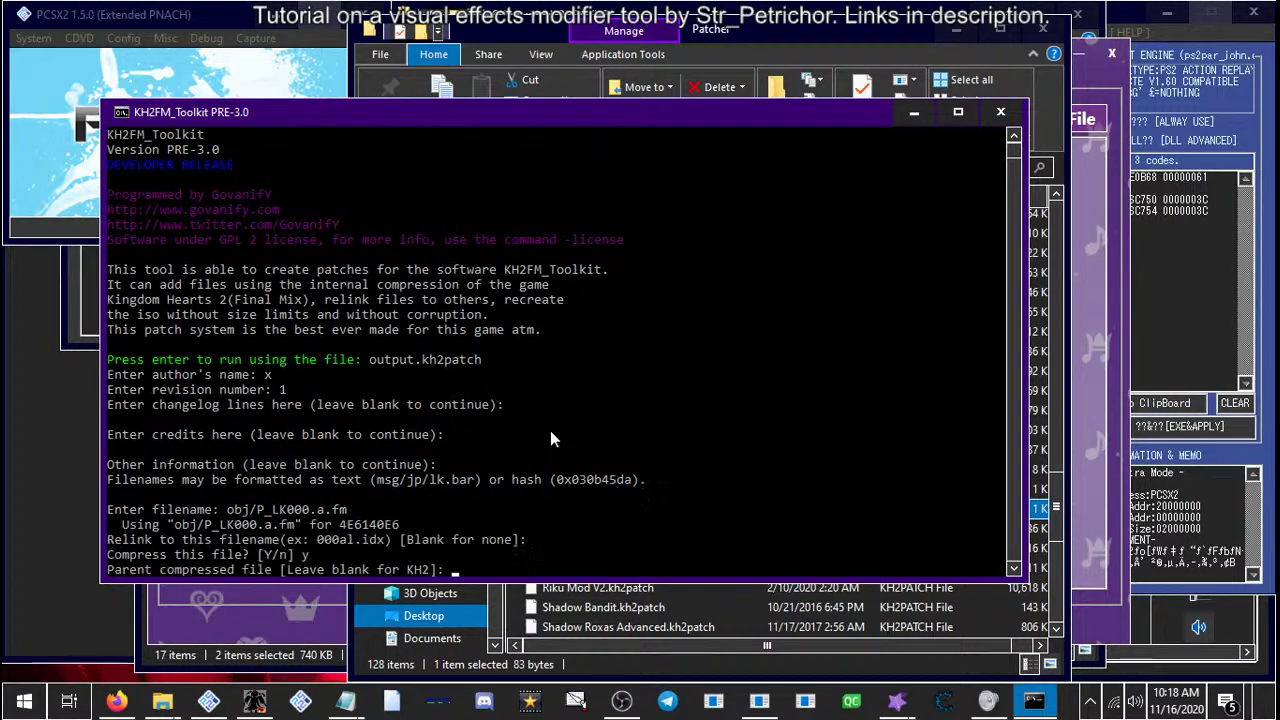
key(Return)
key(Return)
key(Return)
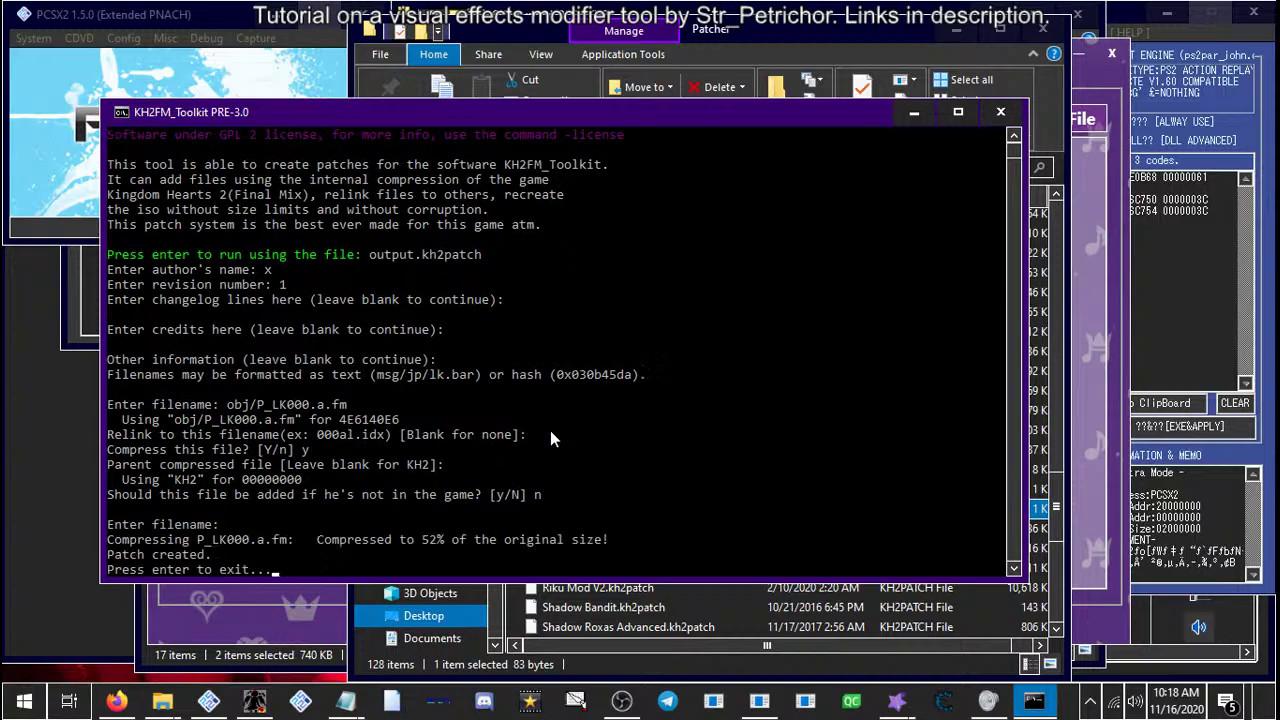
key(Return)
Apply output.kh2patch with KH2FM_Toolkit.exe to build the patched game ISO
scroll(588, 553, up, 10)
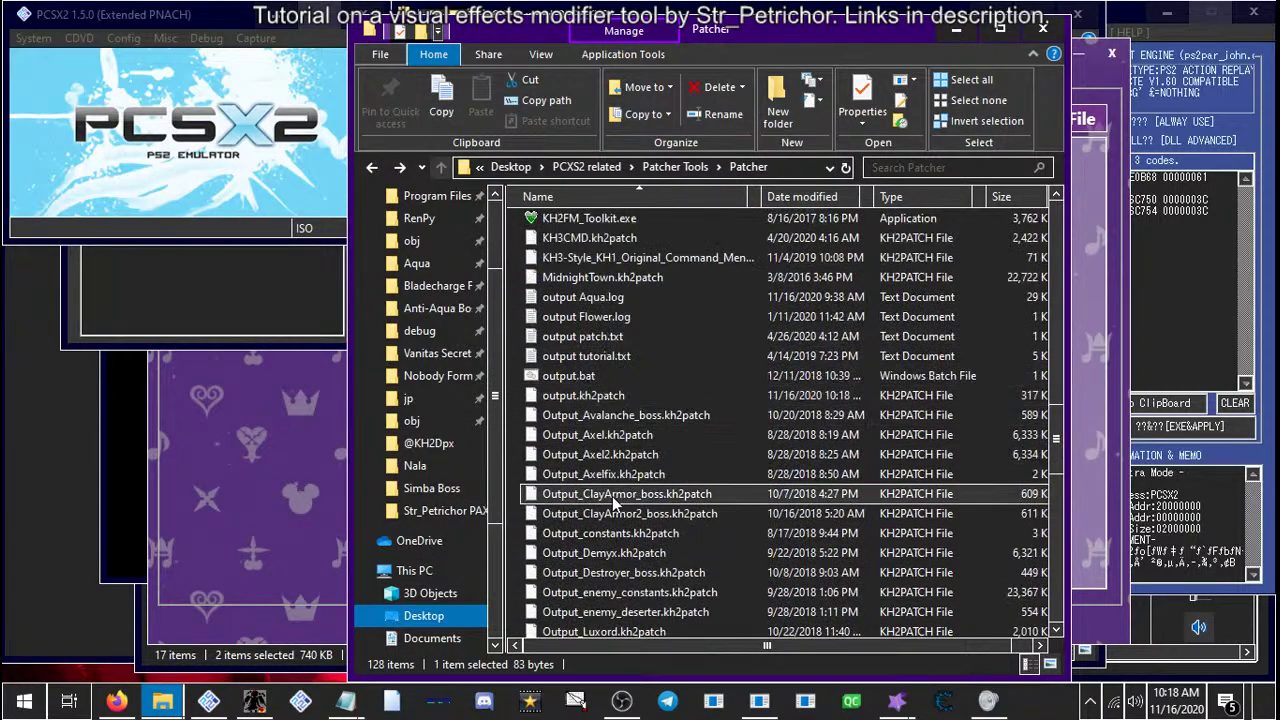
click(580, 572)
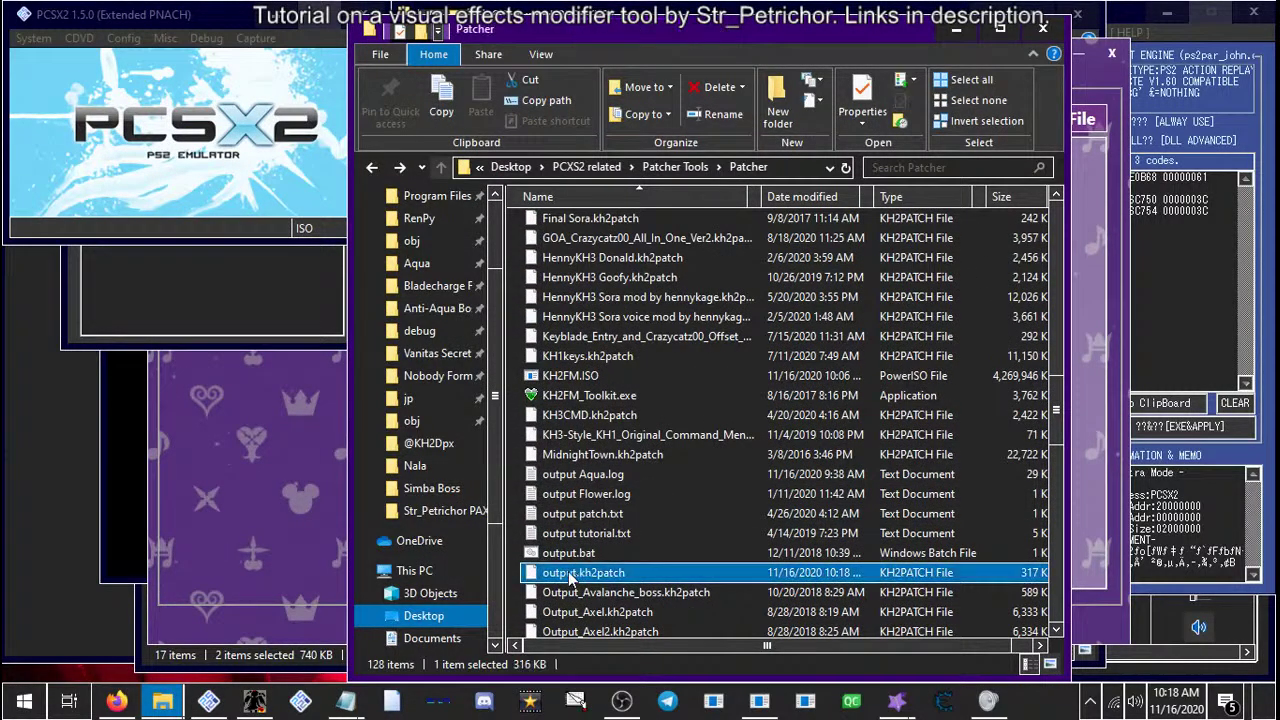
double_click(590, 397)
key(Return)
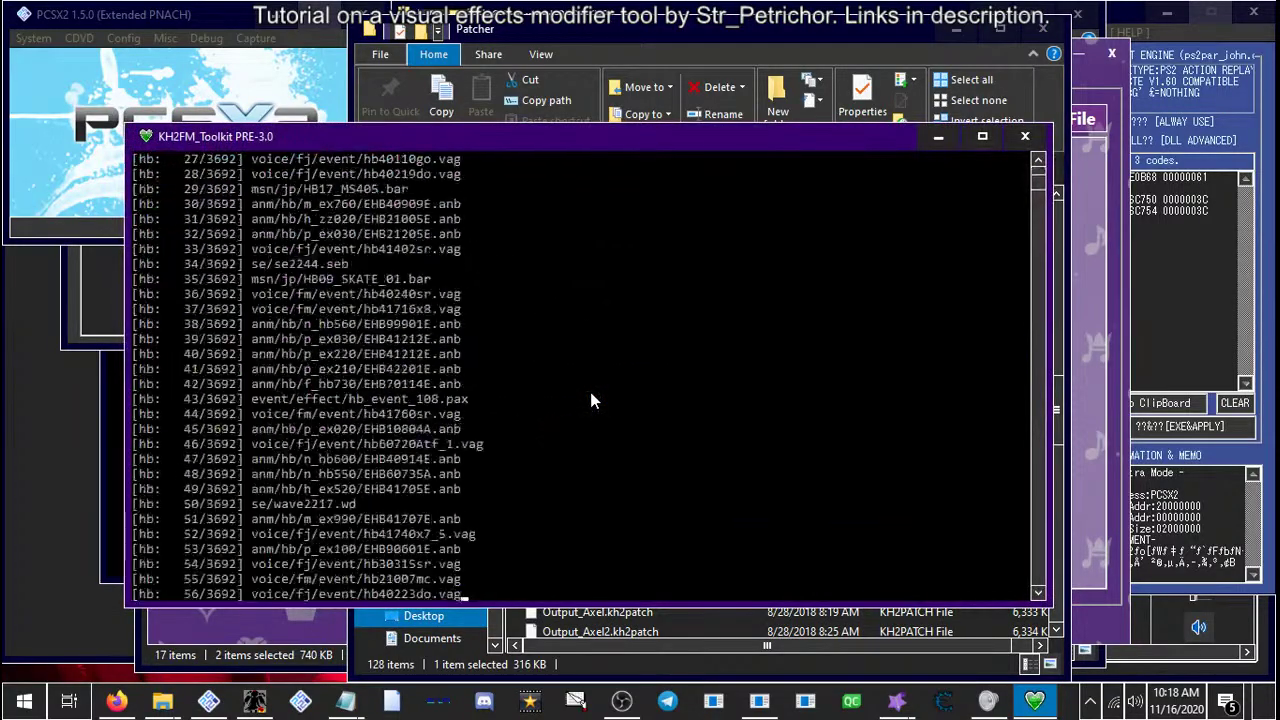
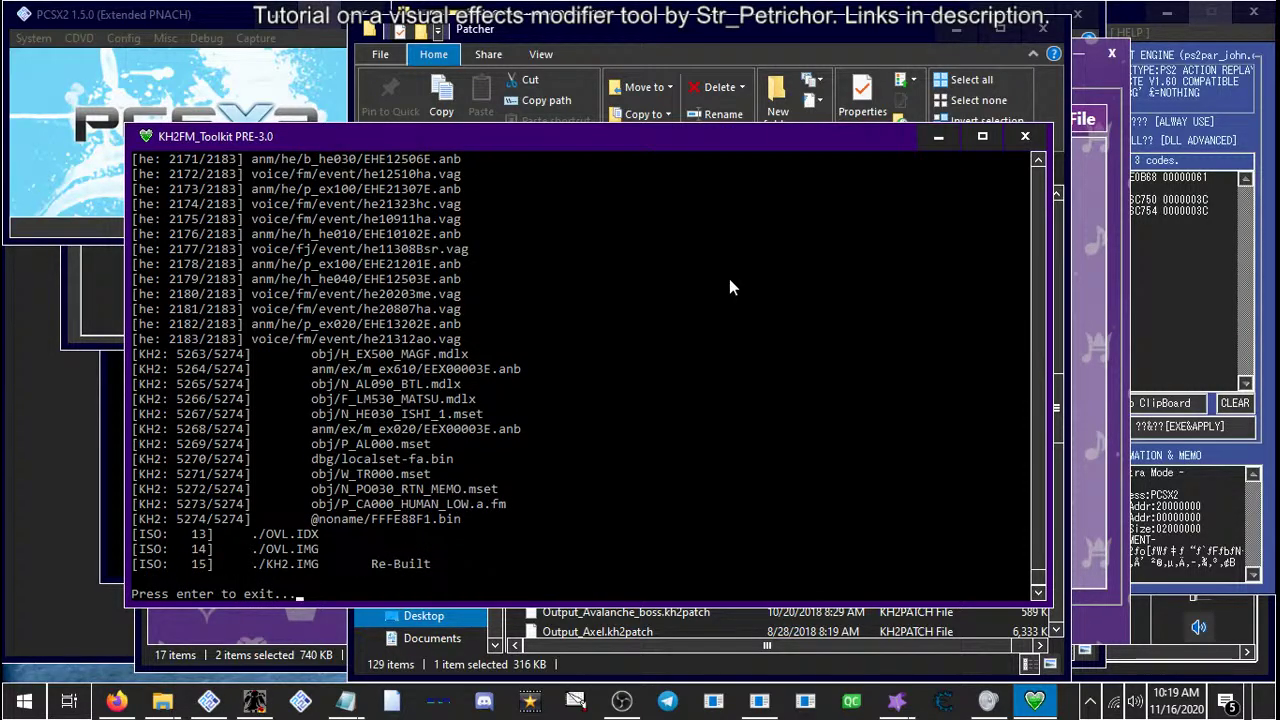
key(Return)
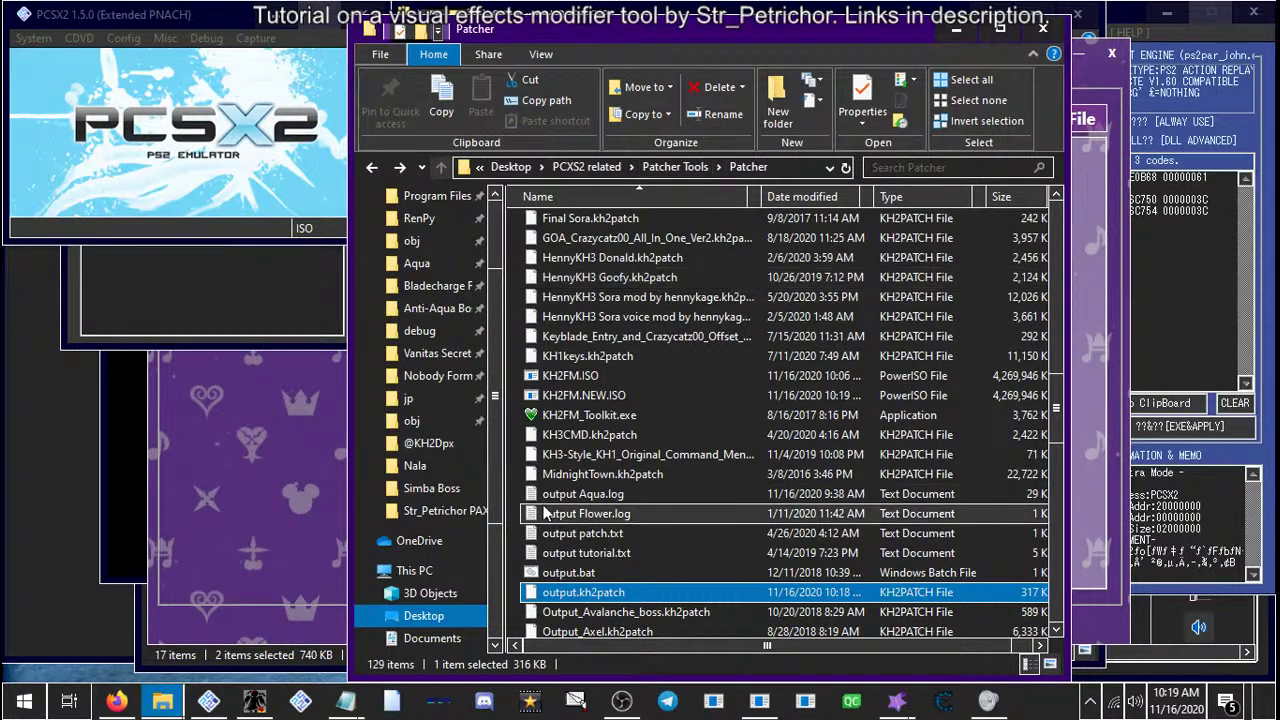
Close the PAX building tool and boot the patched game in PCSX2
click(240, 572)
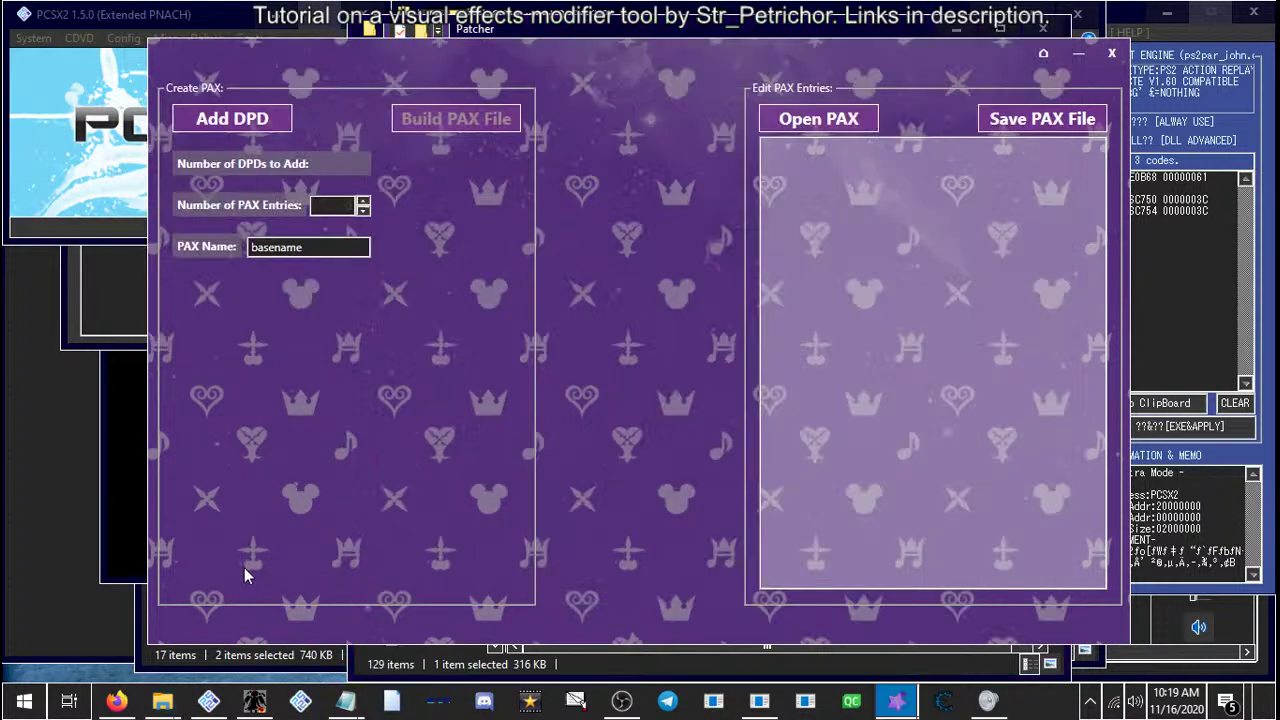
click(1114, 58)
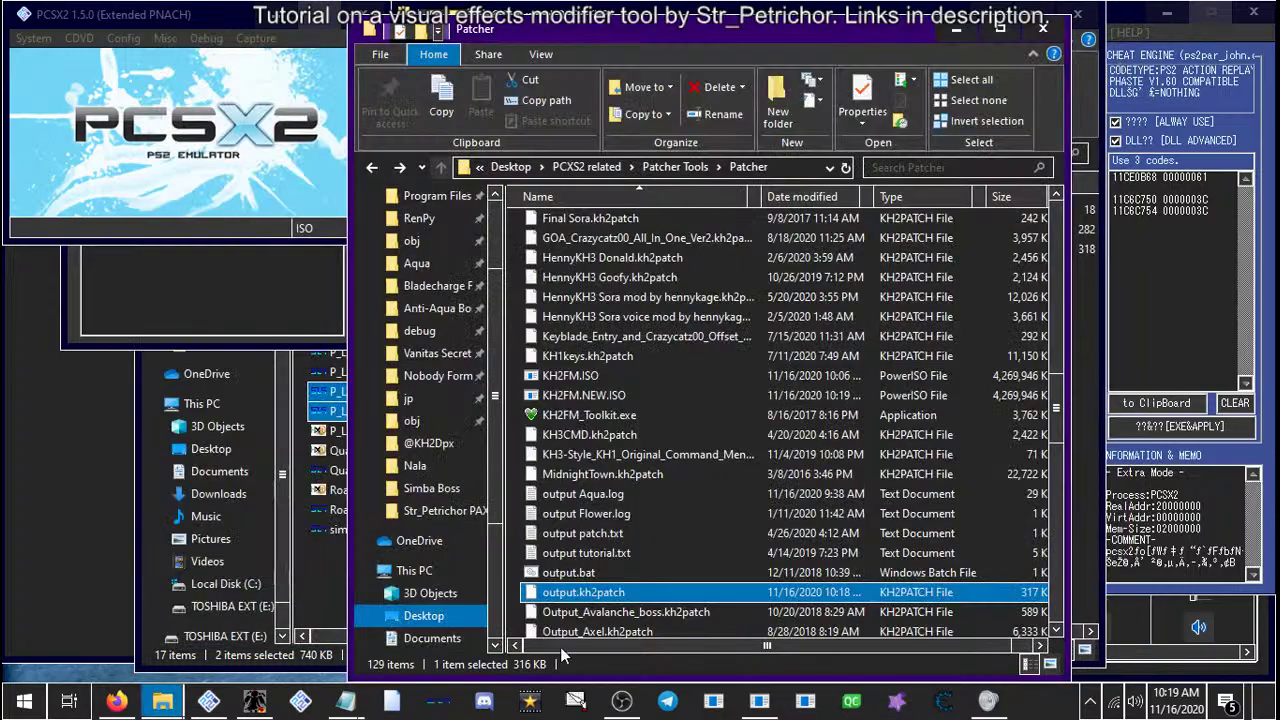
click(293, 660)
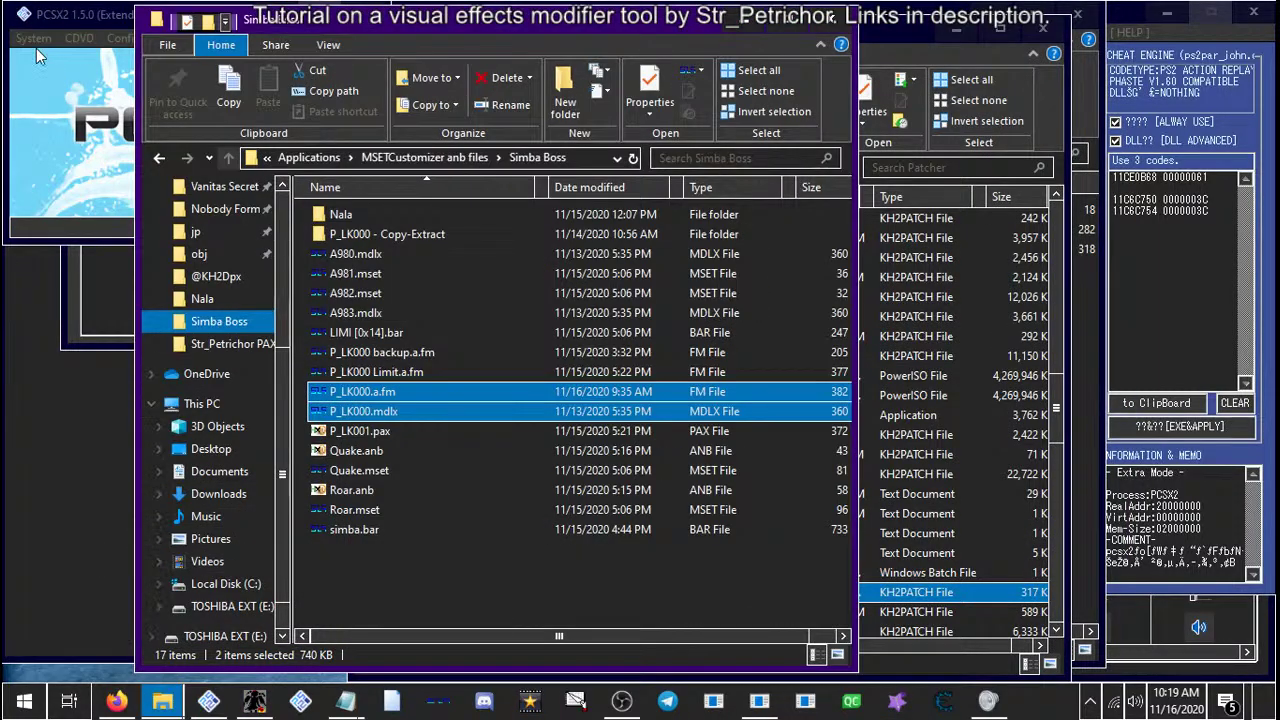
click(33, 38)
click(45, 88)
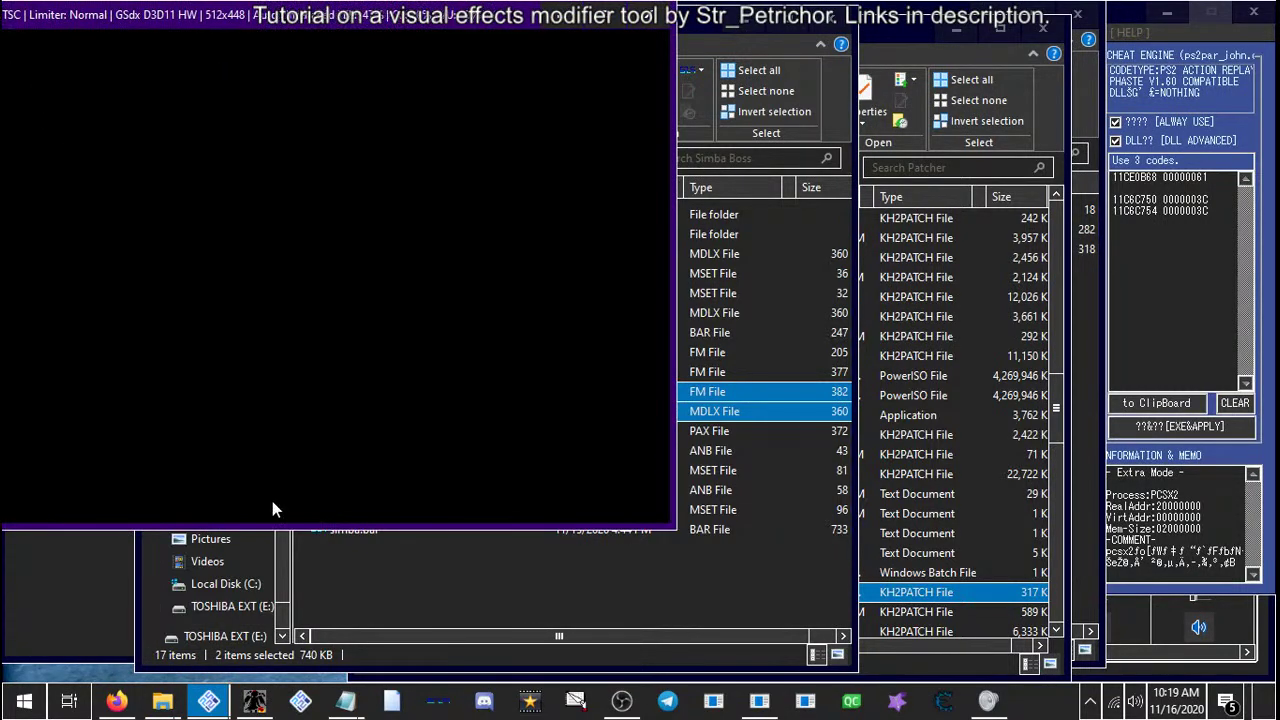
click(900, 655)
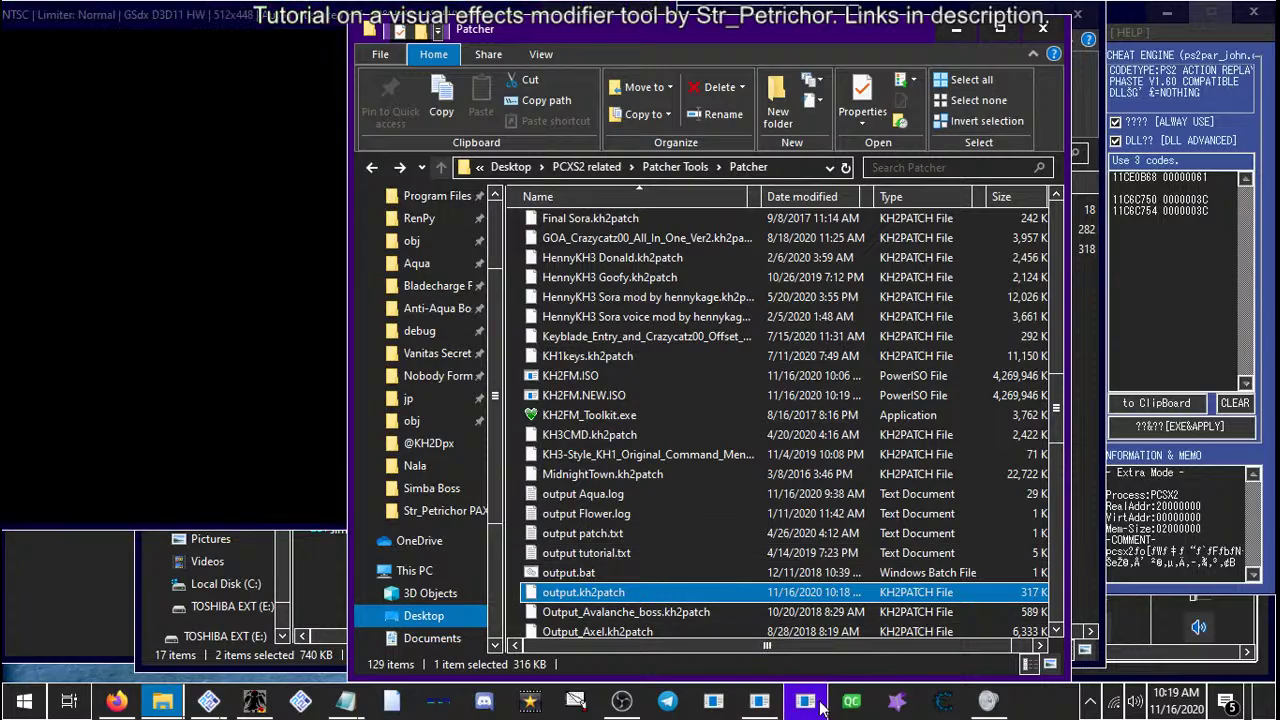
click(772, 680)
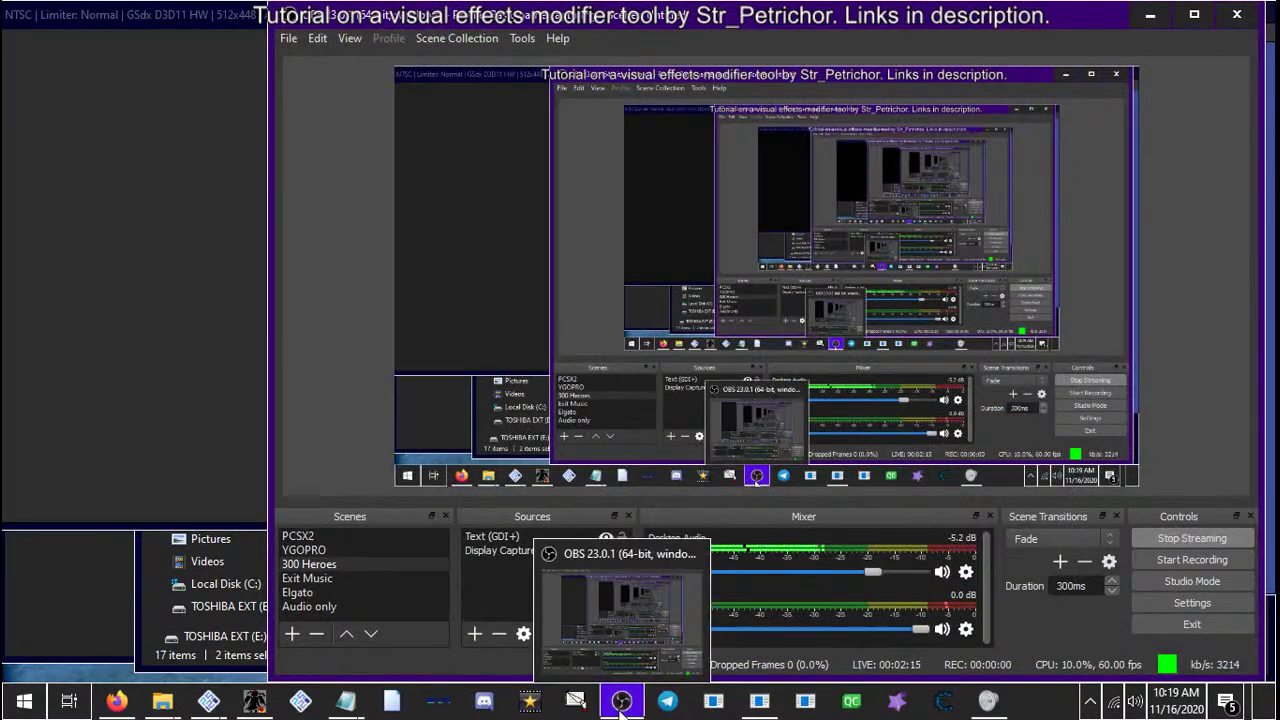
click(621, 703)
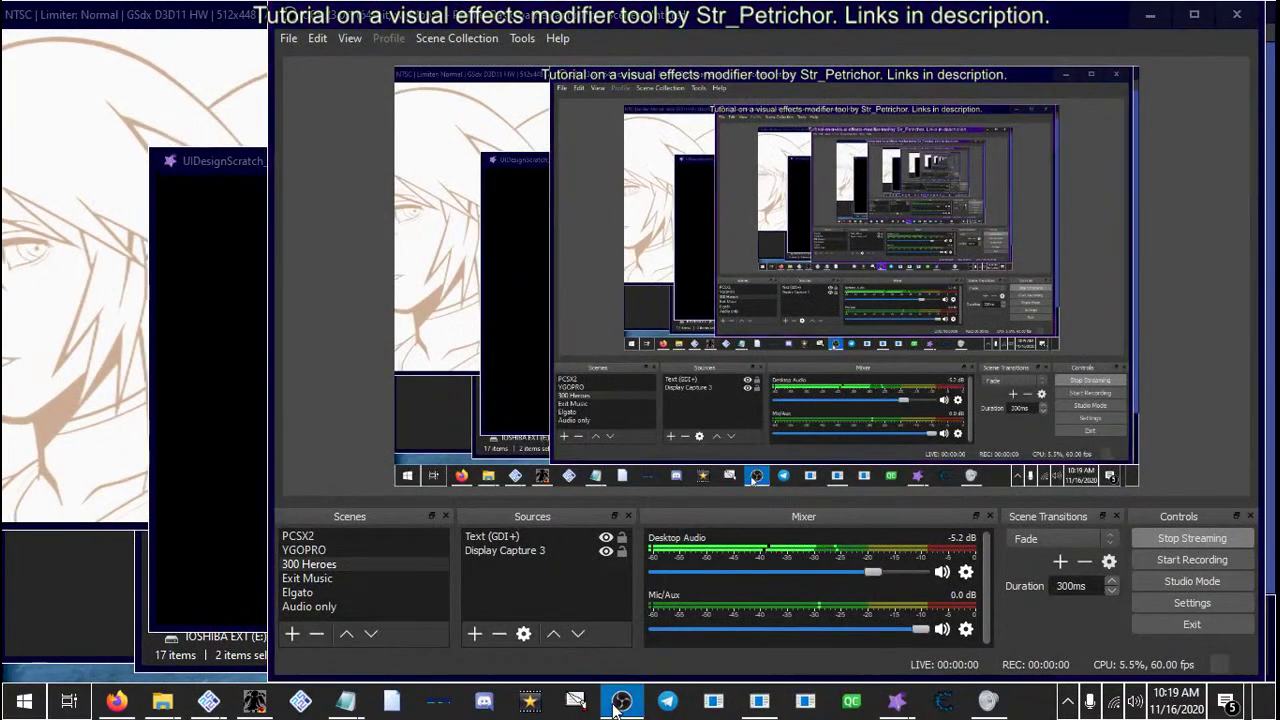
click(621, 703)
Load the Critical Mode save at Postern with 5691 Munny in the running game
click(786, 428)
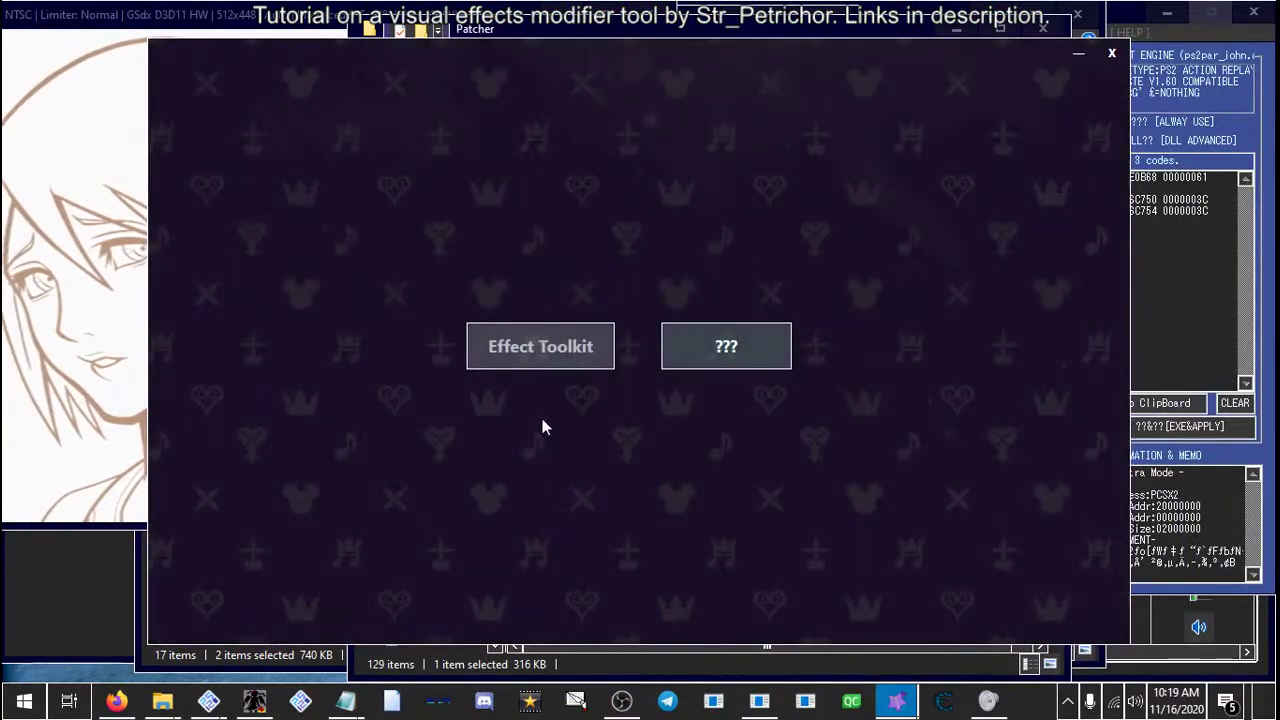
click(543, 362)
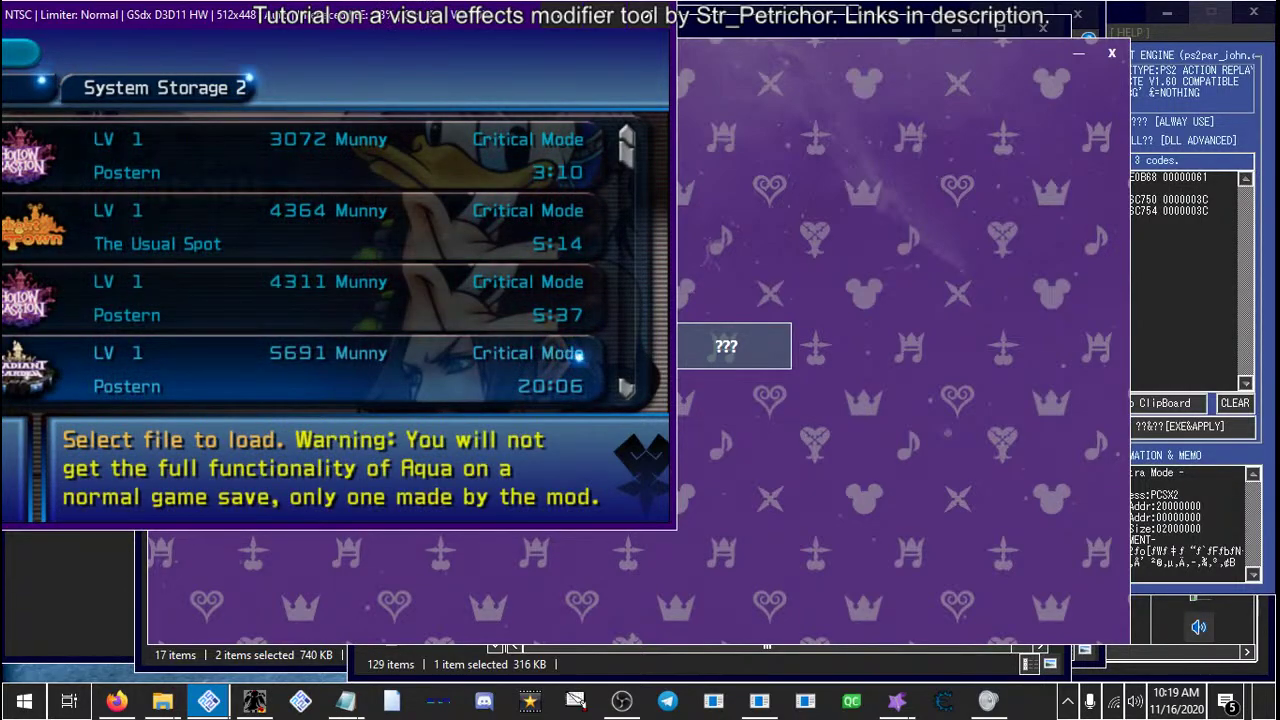
key(Return)
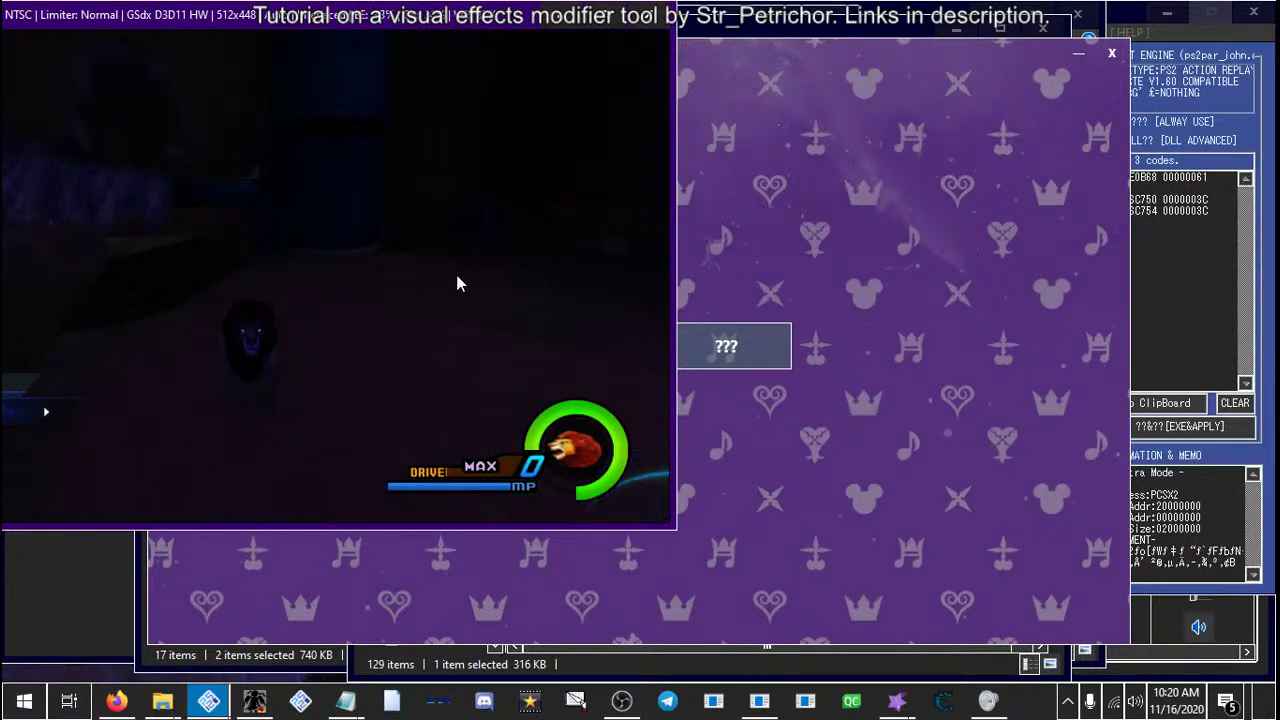
Open the Effect Editor from the Effect Toolkit and acknowledge its notice
click(851, 257)
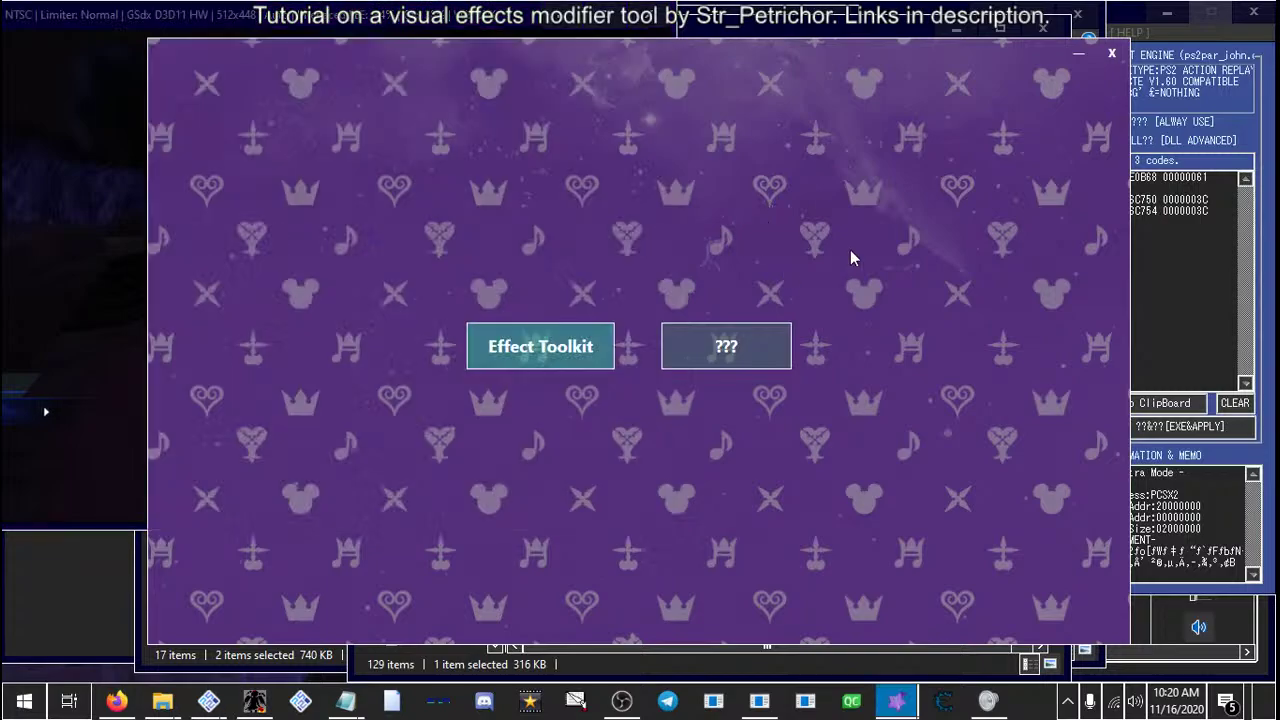
click(539, 362)
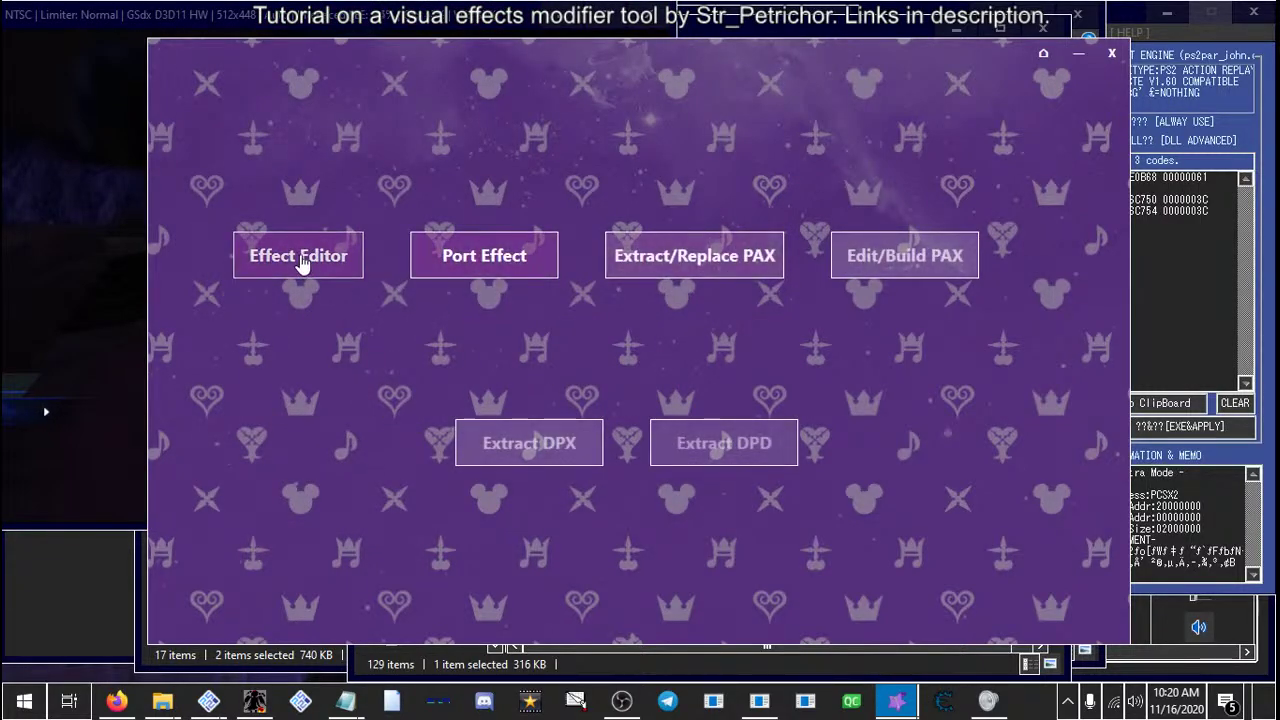
click(330, 298)
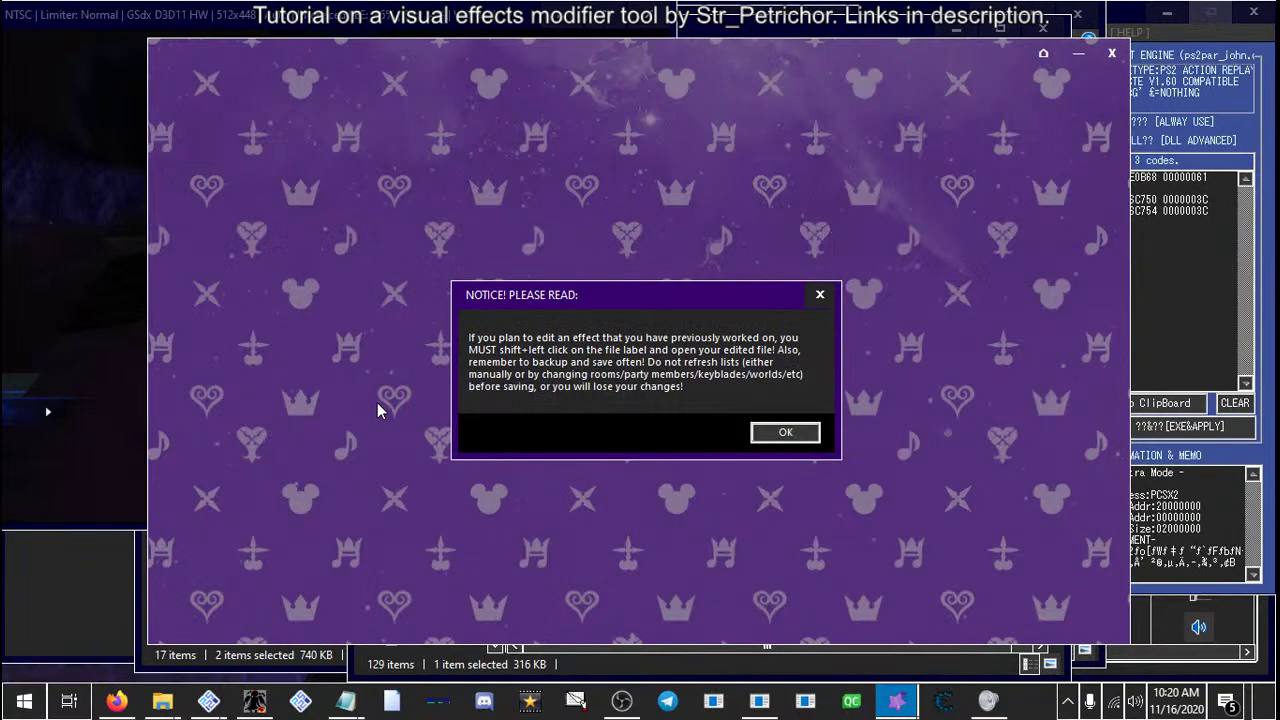
click(786, 433)
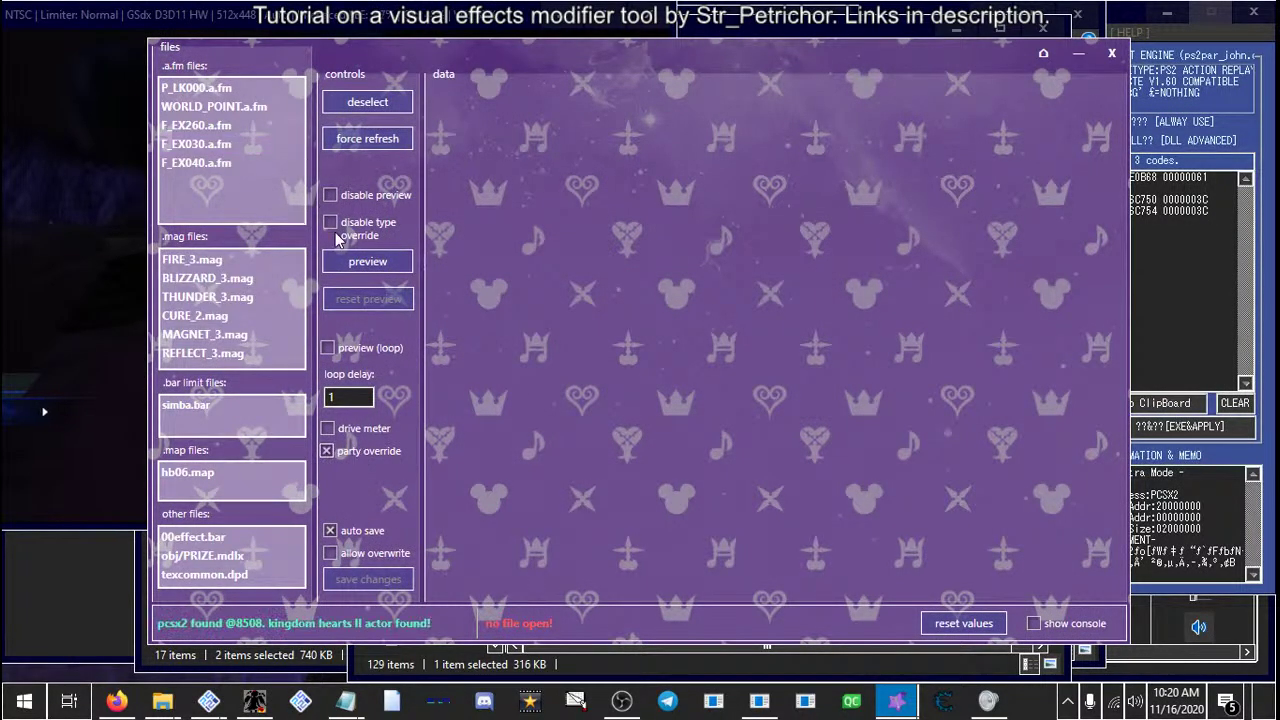
Disable type override beside the visible game view, open P_LK000.a.fm and select the PAX entry with DPX index 0
drag(579, 74, 830, 22)
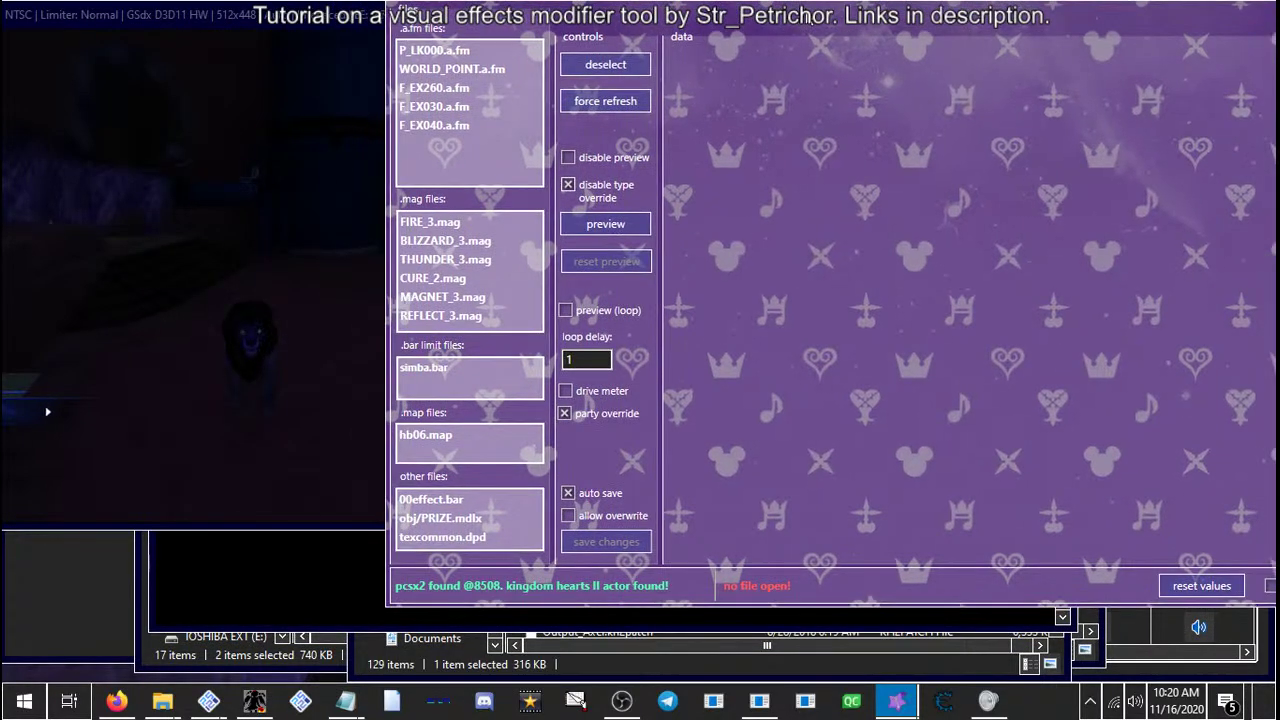
click(447, 50)
click(740, 141)
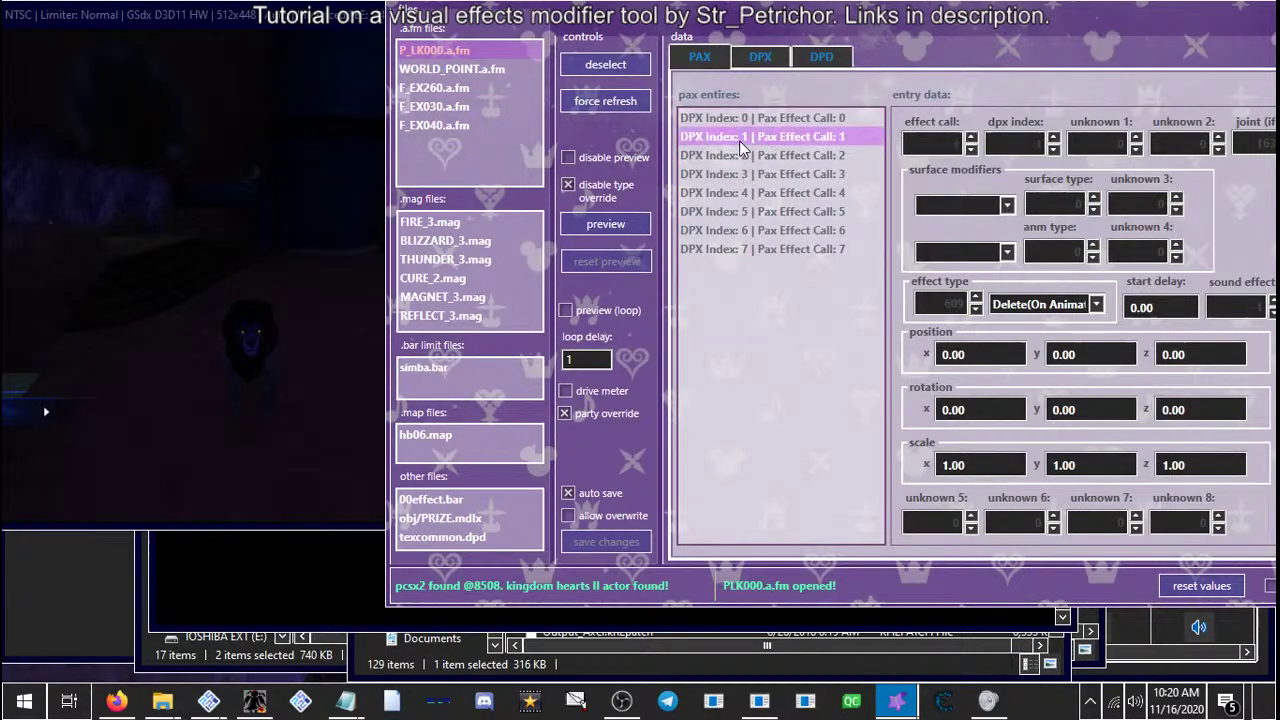
click(745, 118)
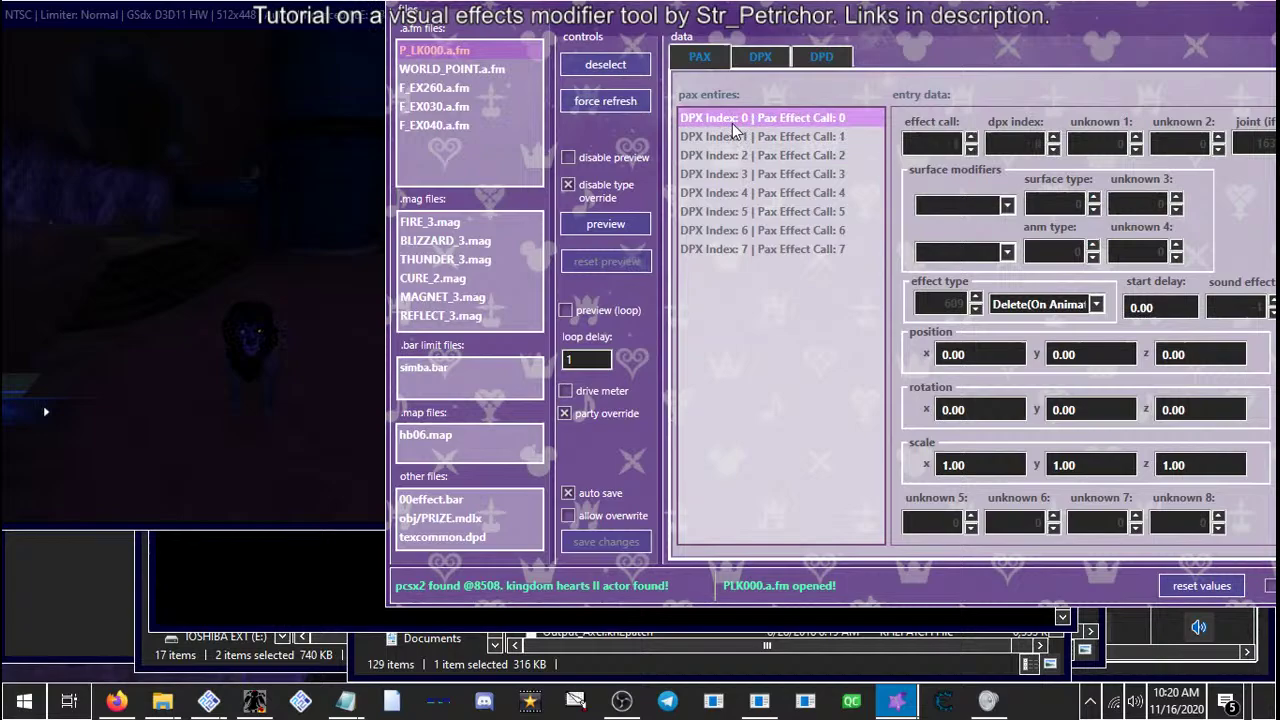
Preview the effects of the PAX entries with DPX index 0 and 1 on the character in the running game
click(604, 225)
click(231, 334)
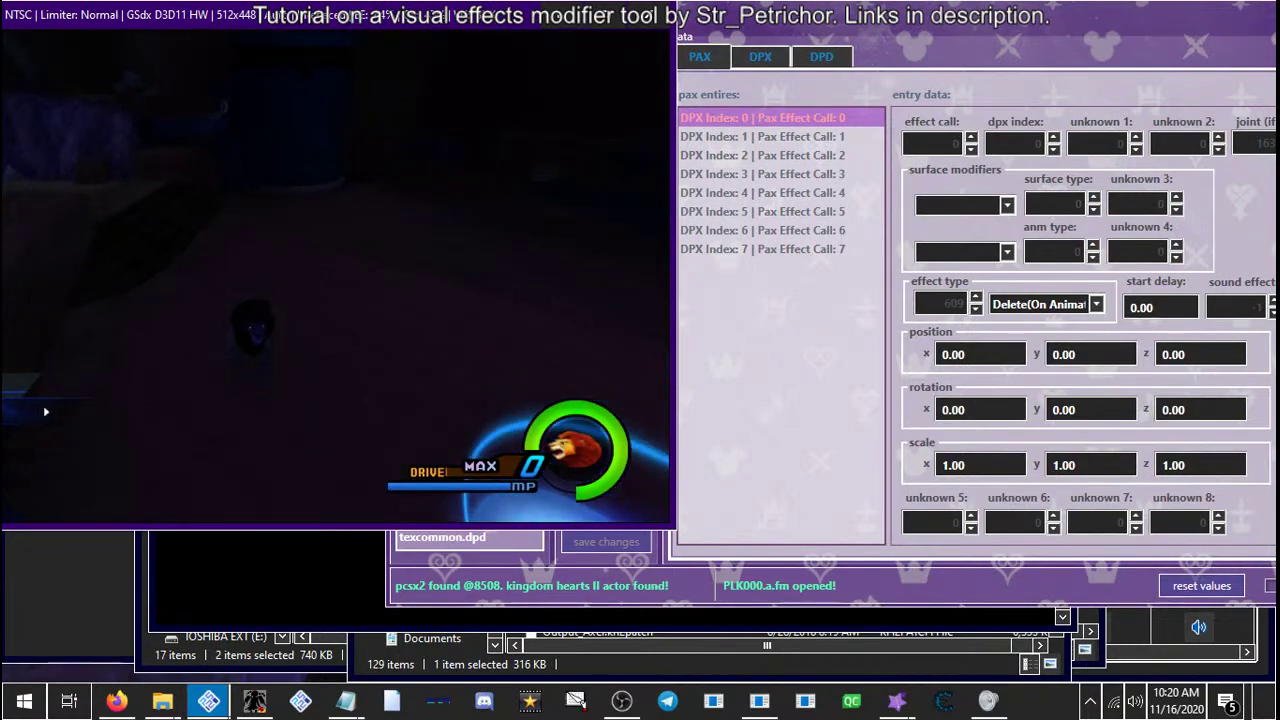
click(712, 137)
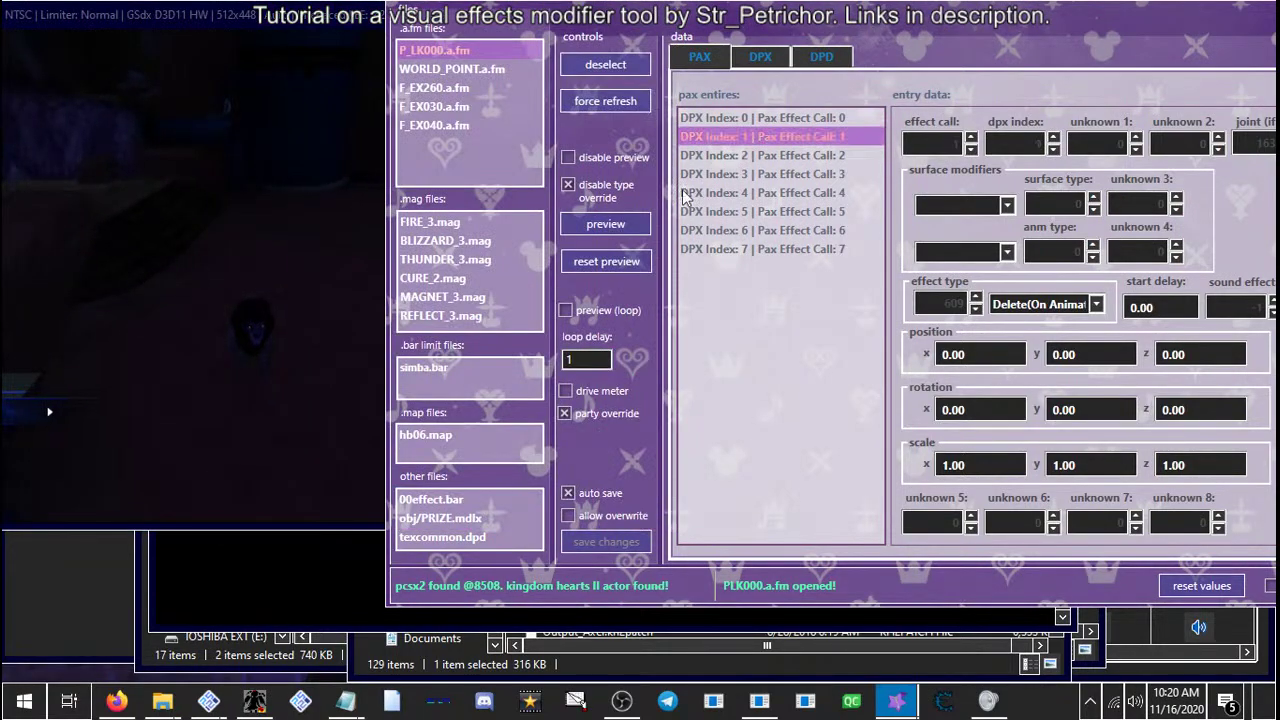
click(130, 265)
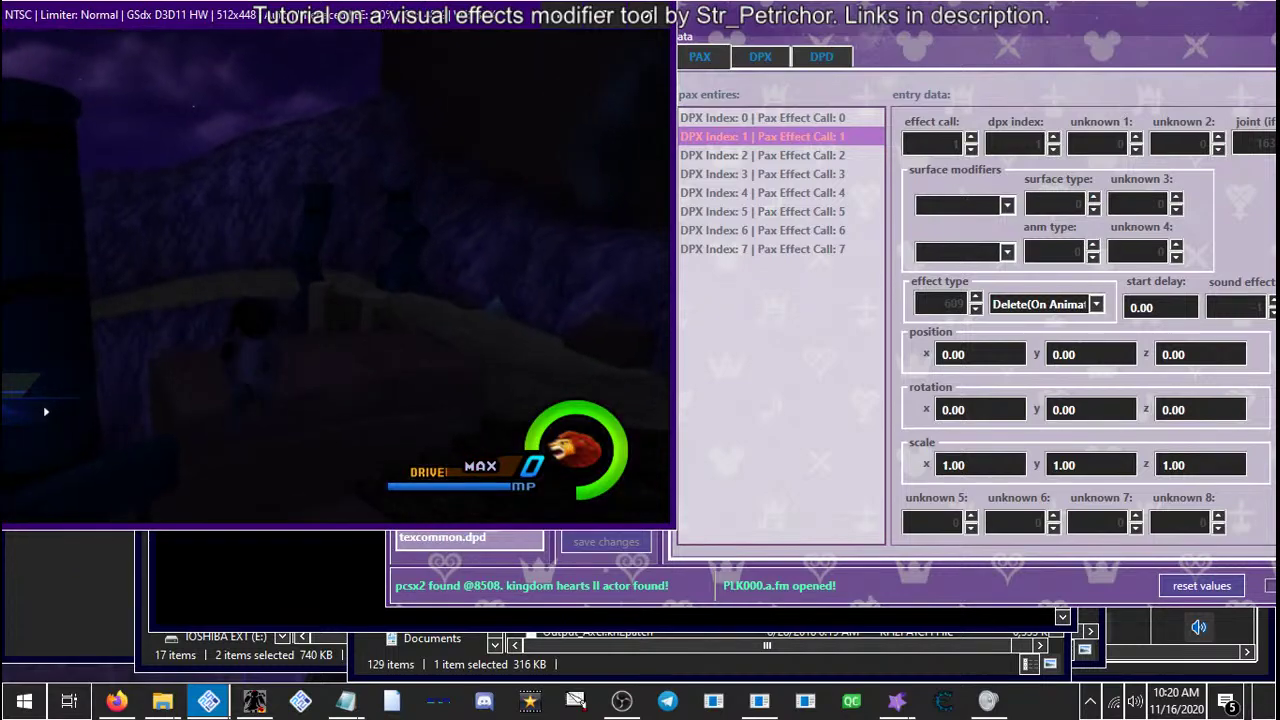
click(771, 140)
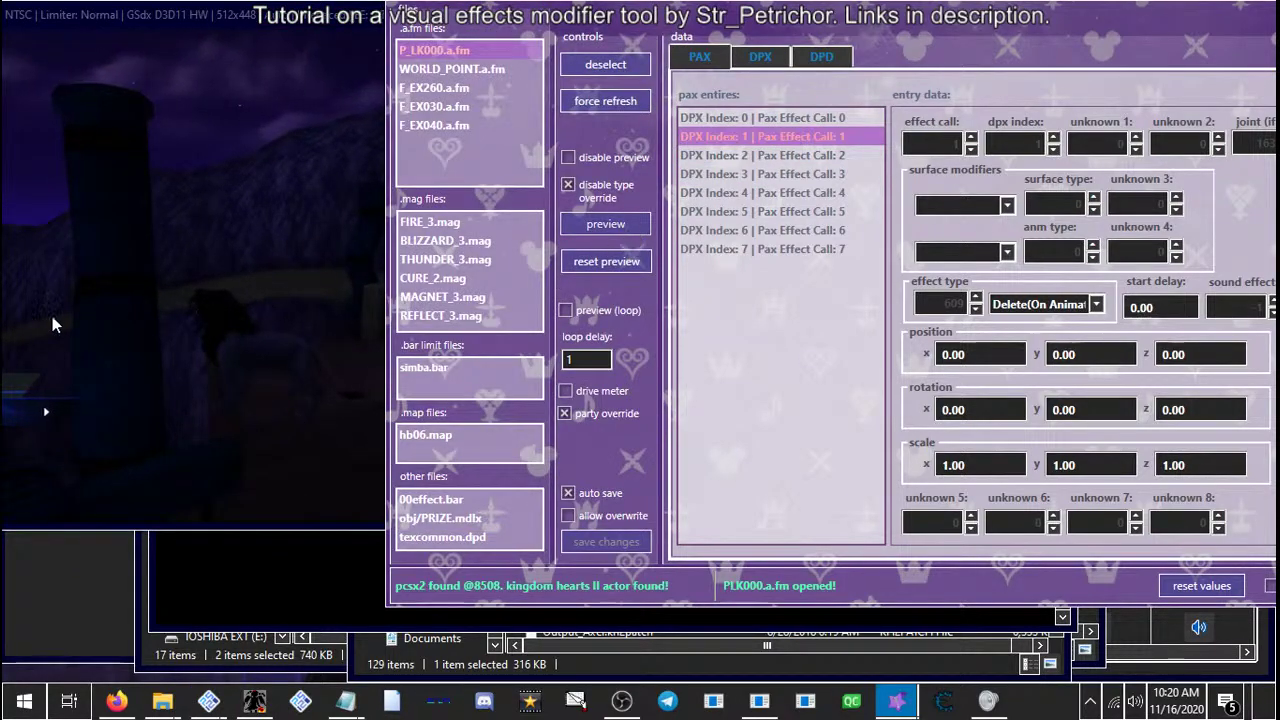
click(148, 293)
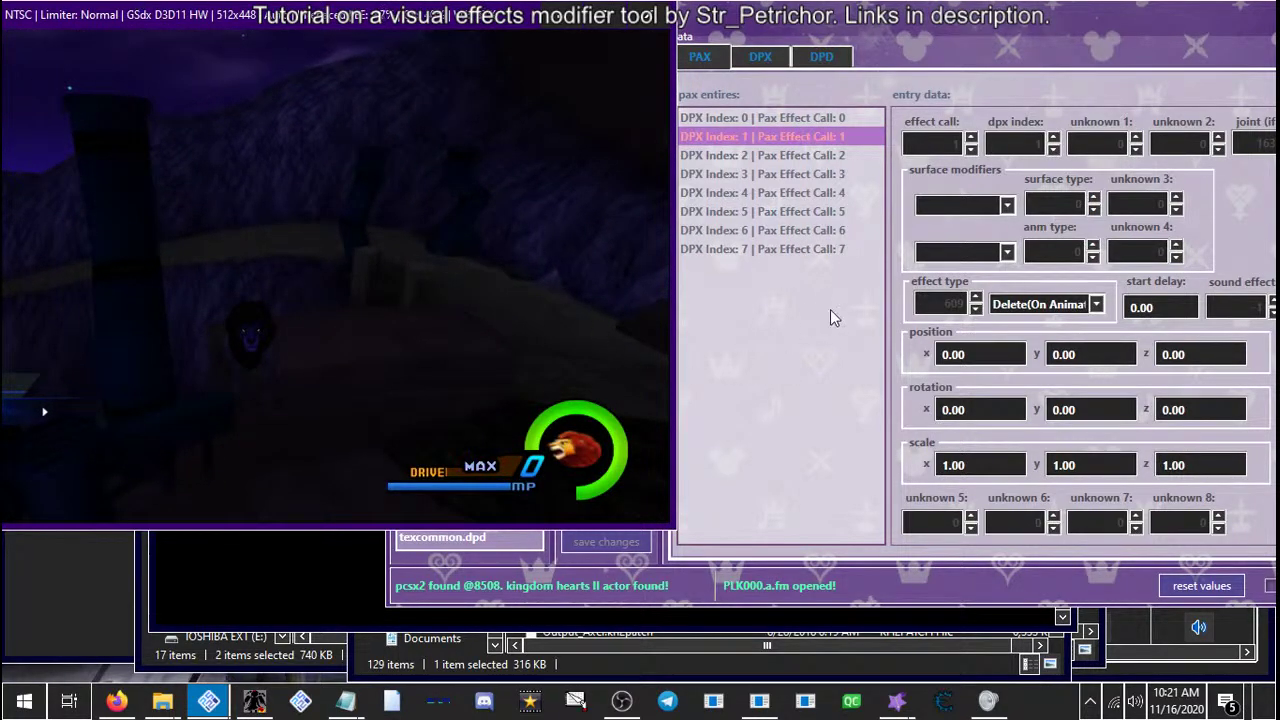
Preview the effects of the PAX entries with DPX index 2 and 3 in the game view
click(762, 155)
click(175, 294)
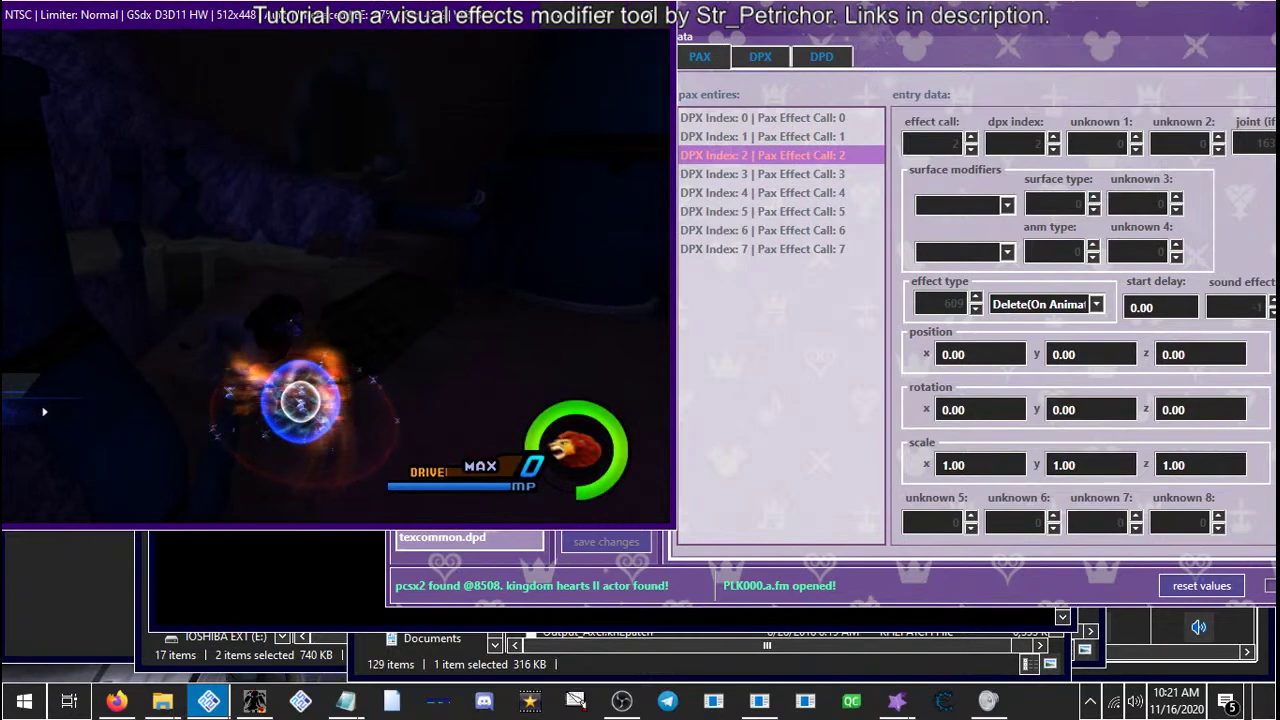
click(735, 175)
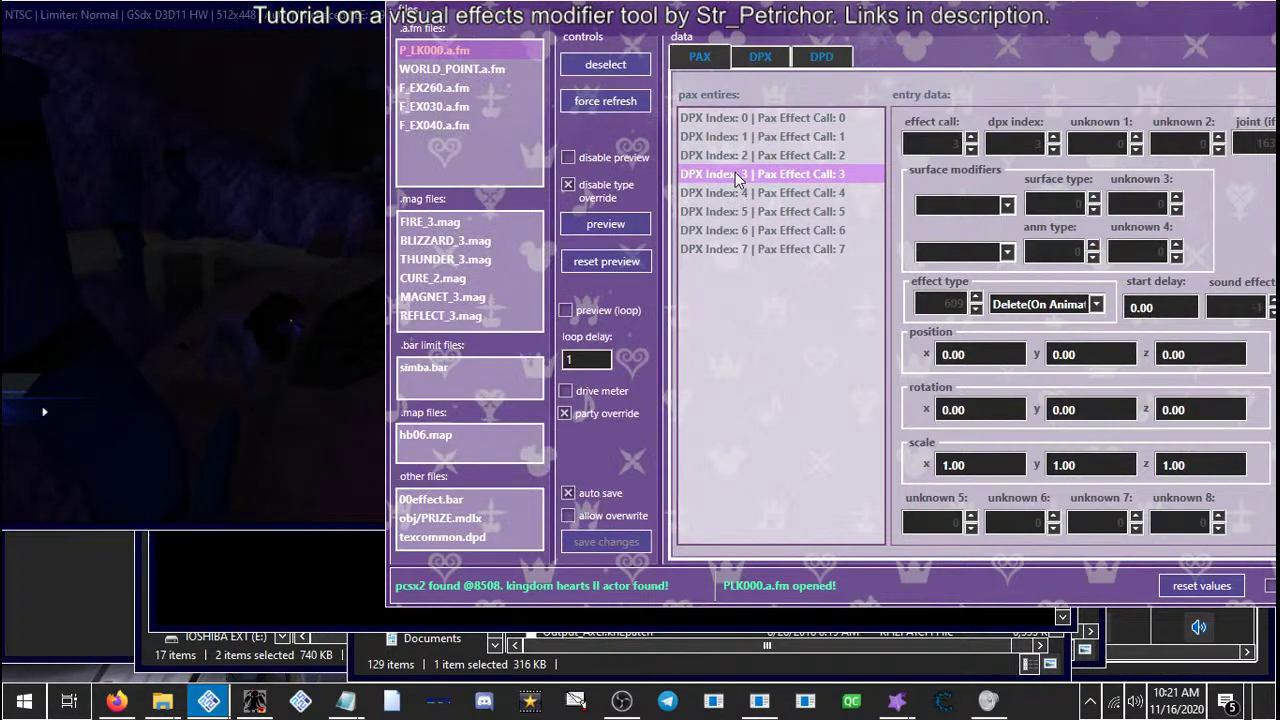
click(214, 240)
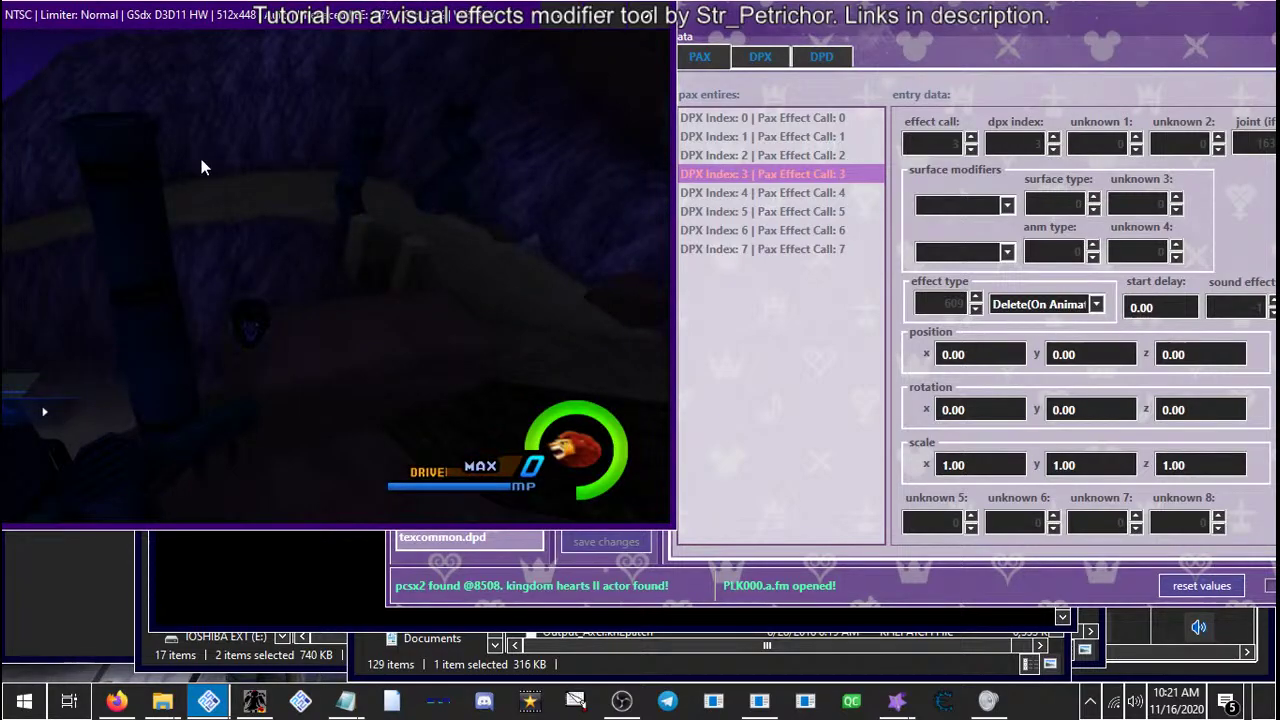
Preview the effects of the PAX entries with DPX index 4 and 5, examining the index 5 effect in the game twice
click(731, 194)
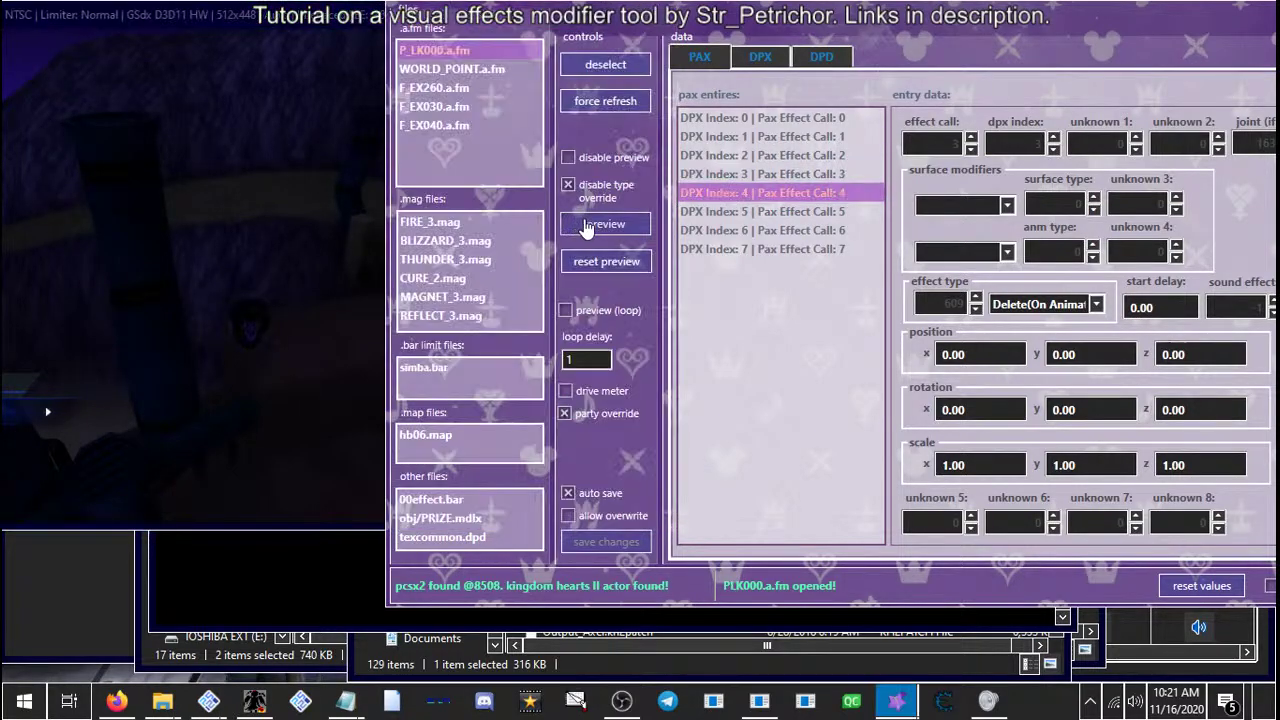
click(587, 225)
click(163, 306)
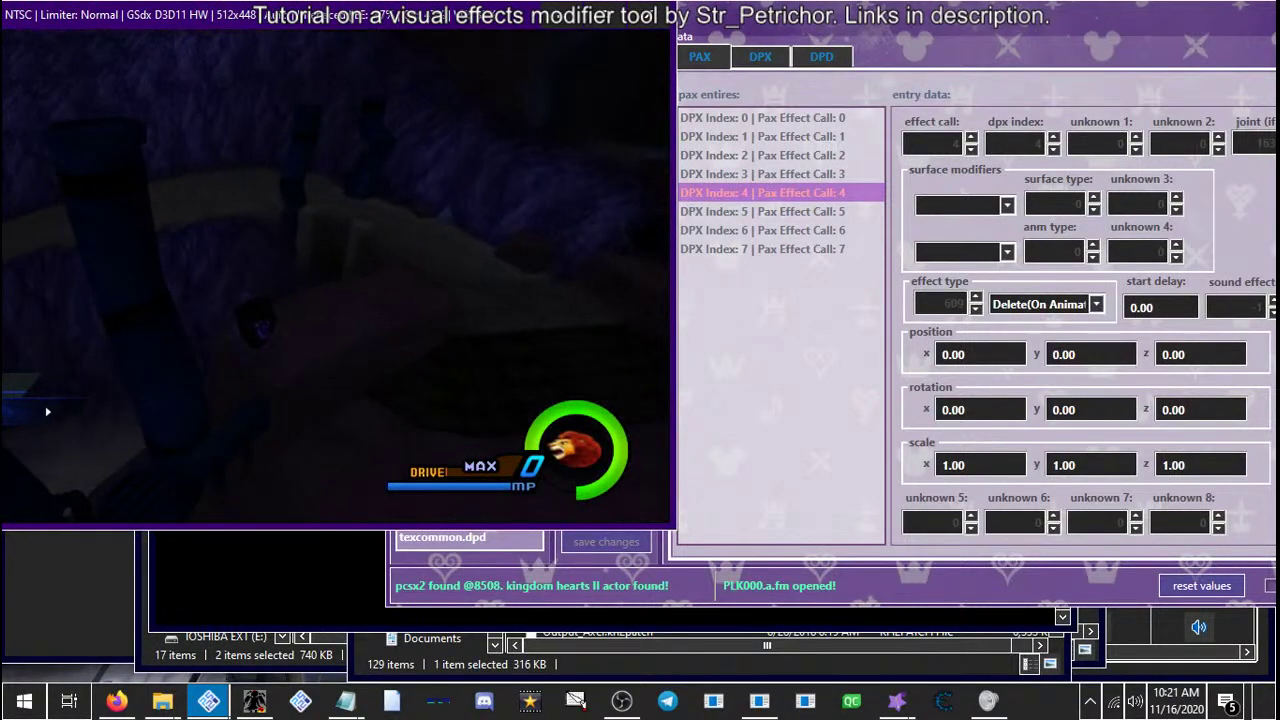
click(762, 211)
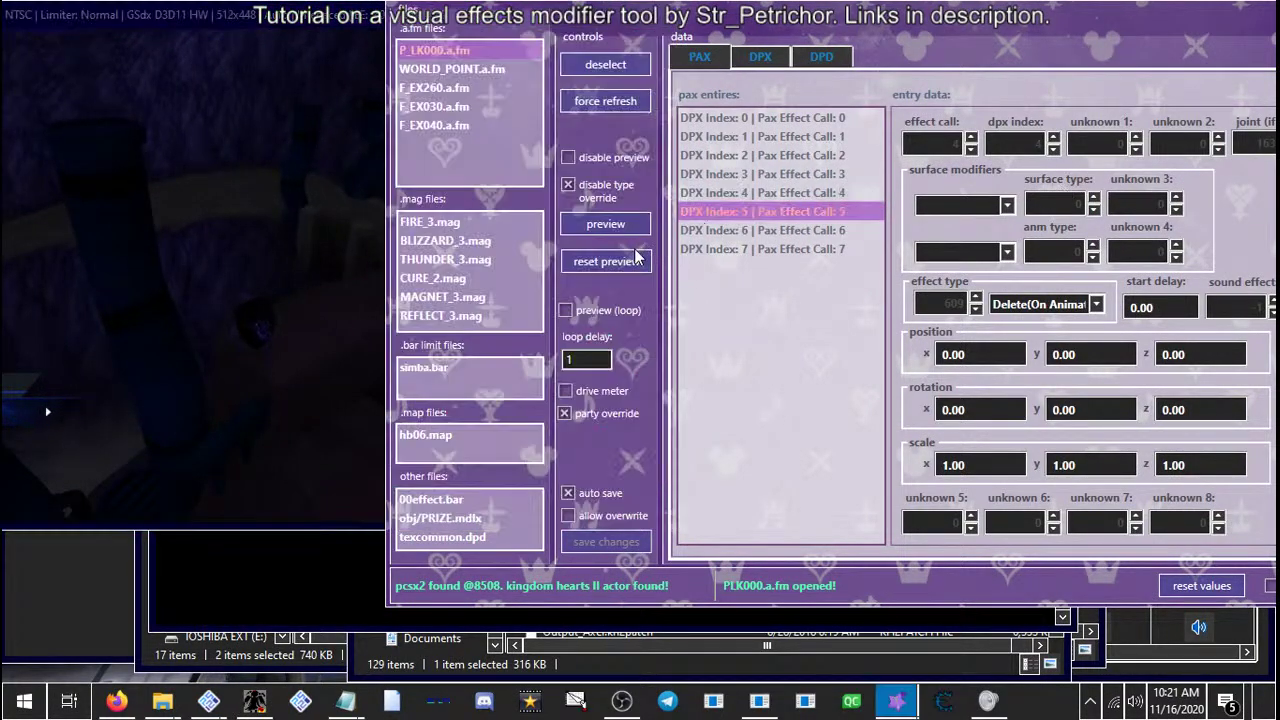
click(129, 316)
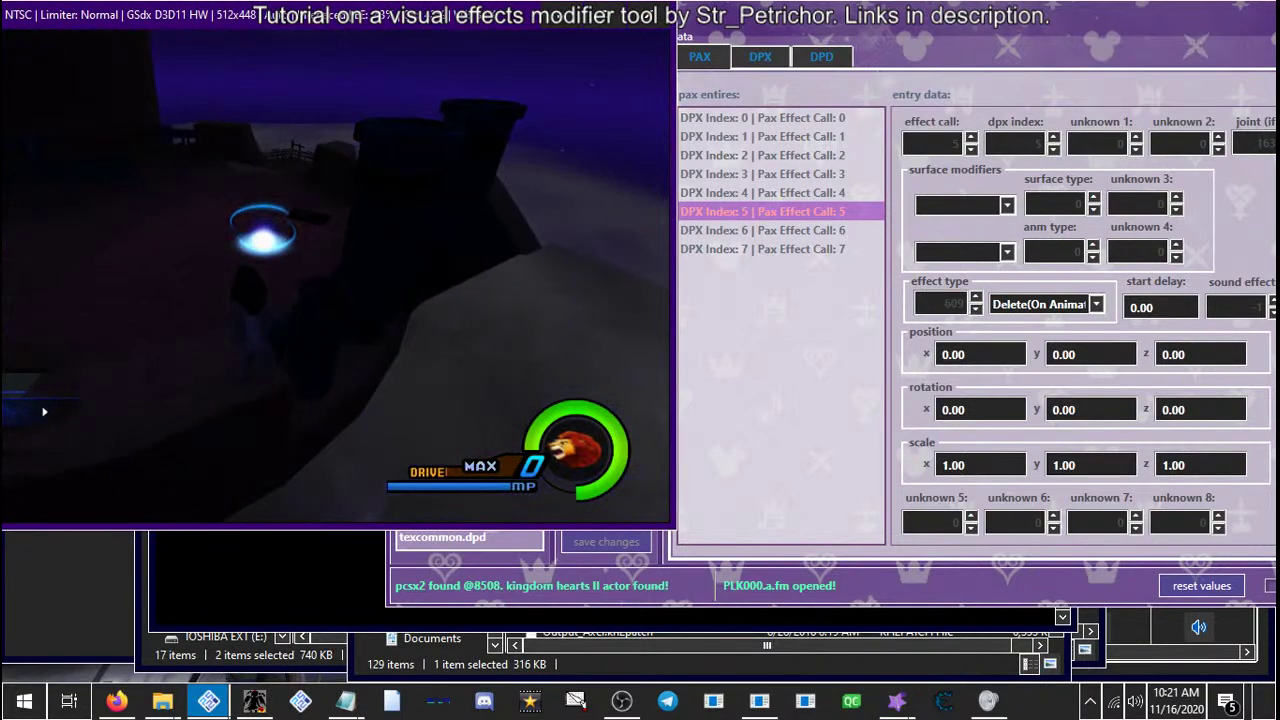
click(680, 228)
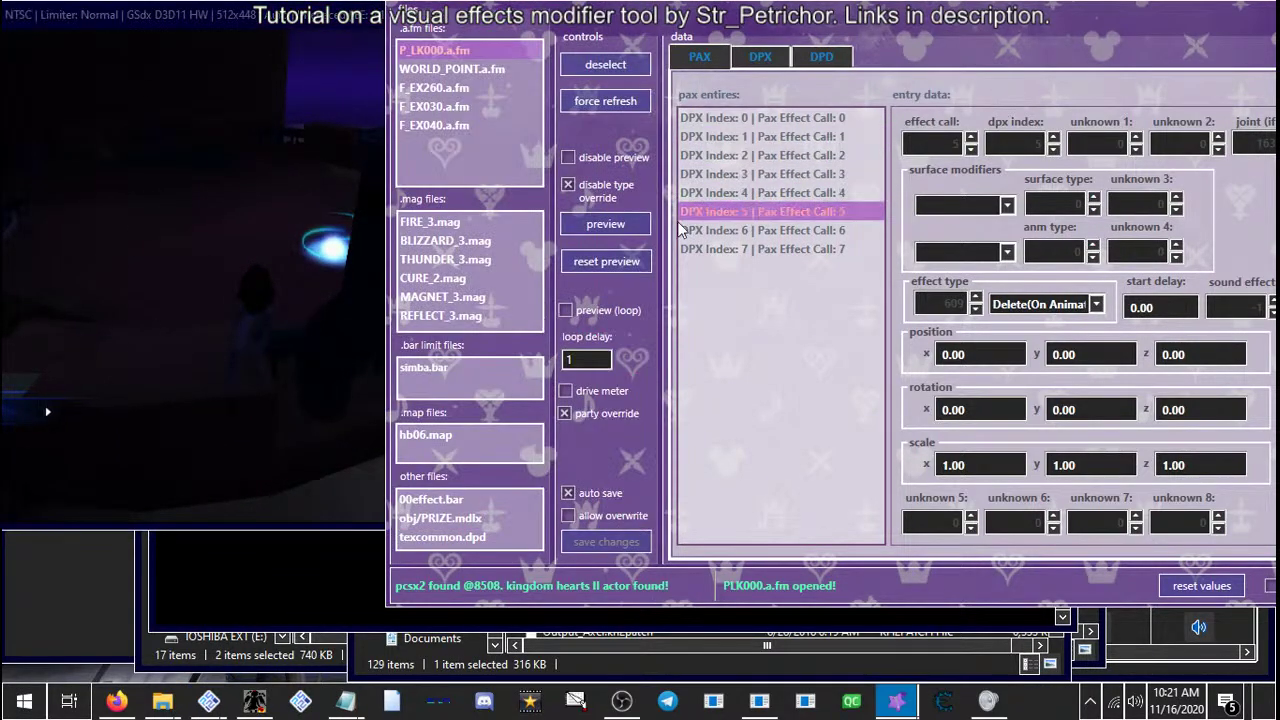
click(110, 308)
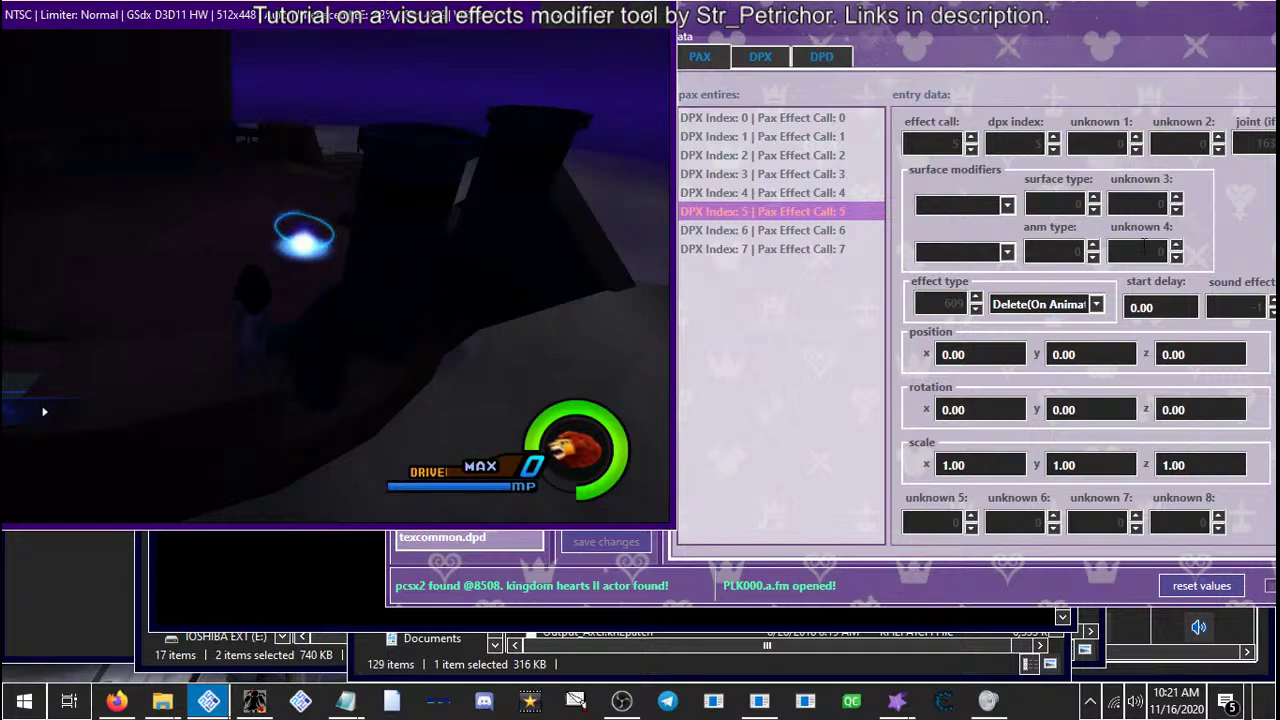
Preview the effect of the PAX entry with DPX index 6 in the game
click(795, 231)
click(40, 349)
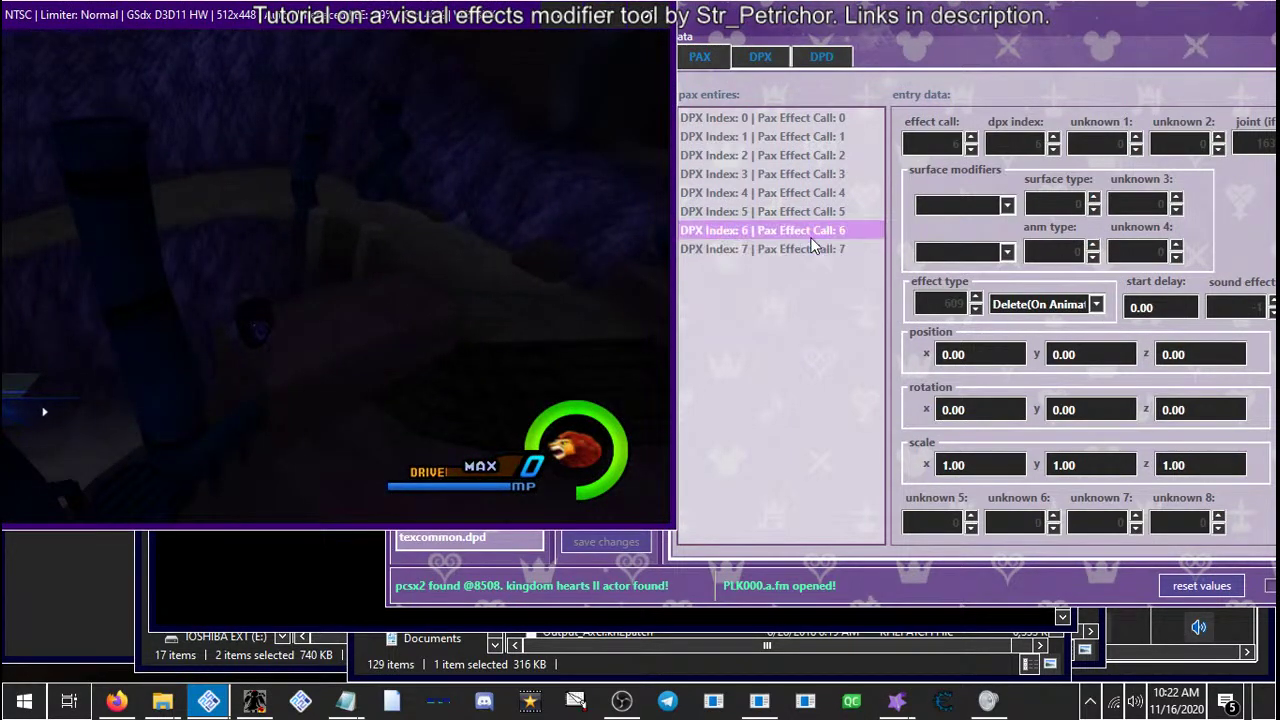
click(780, 250)
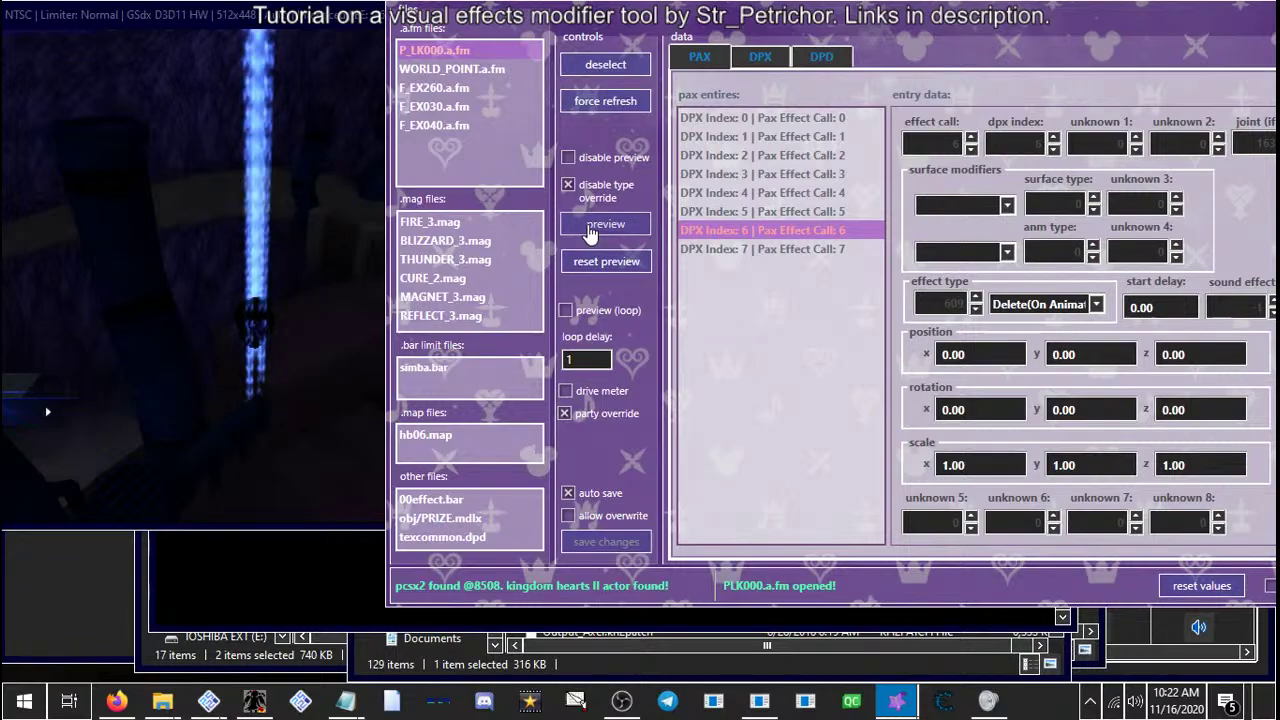
Preview the effect of the PAX entry with DPX index 7 several times and examine it in the game
click(740, 249)
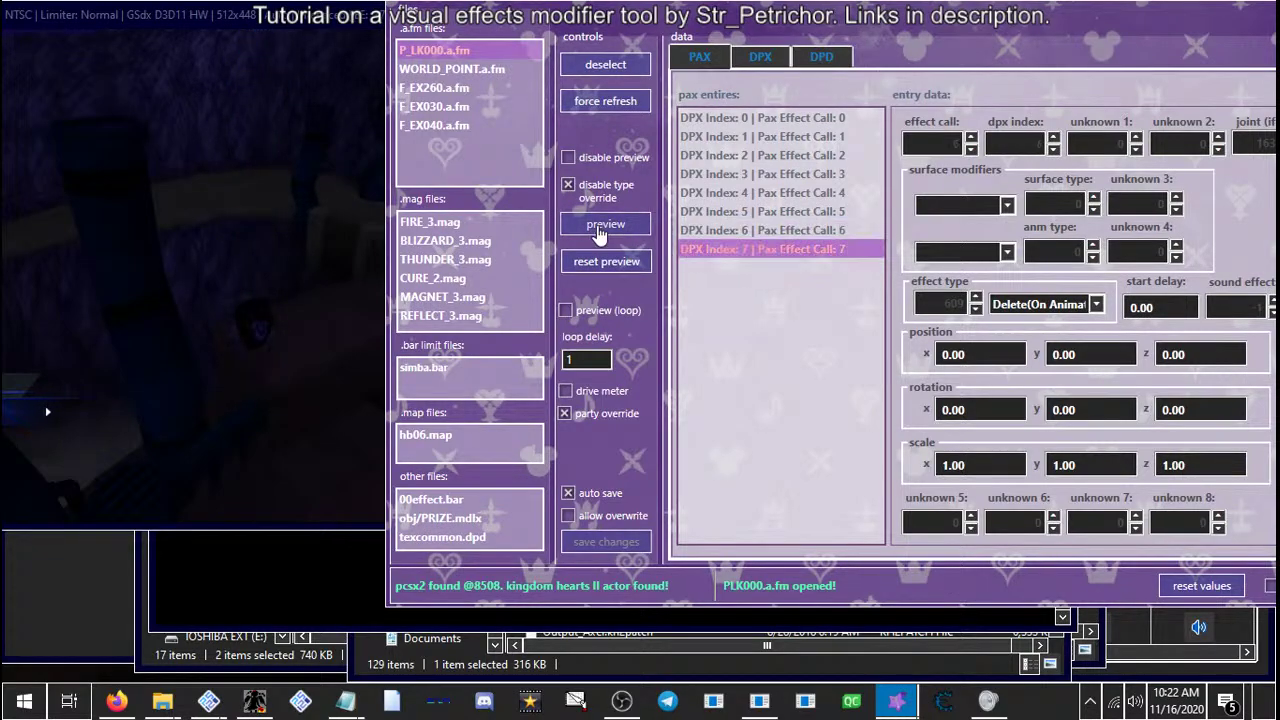
click(600, 233)
click(153, 374)
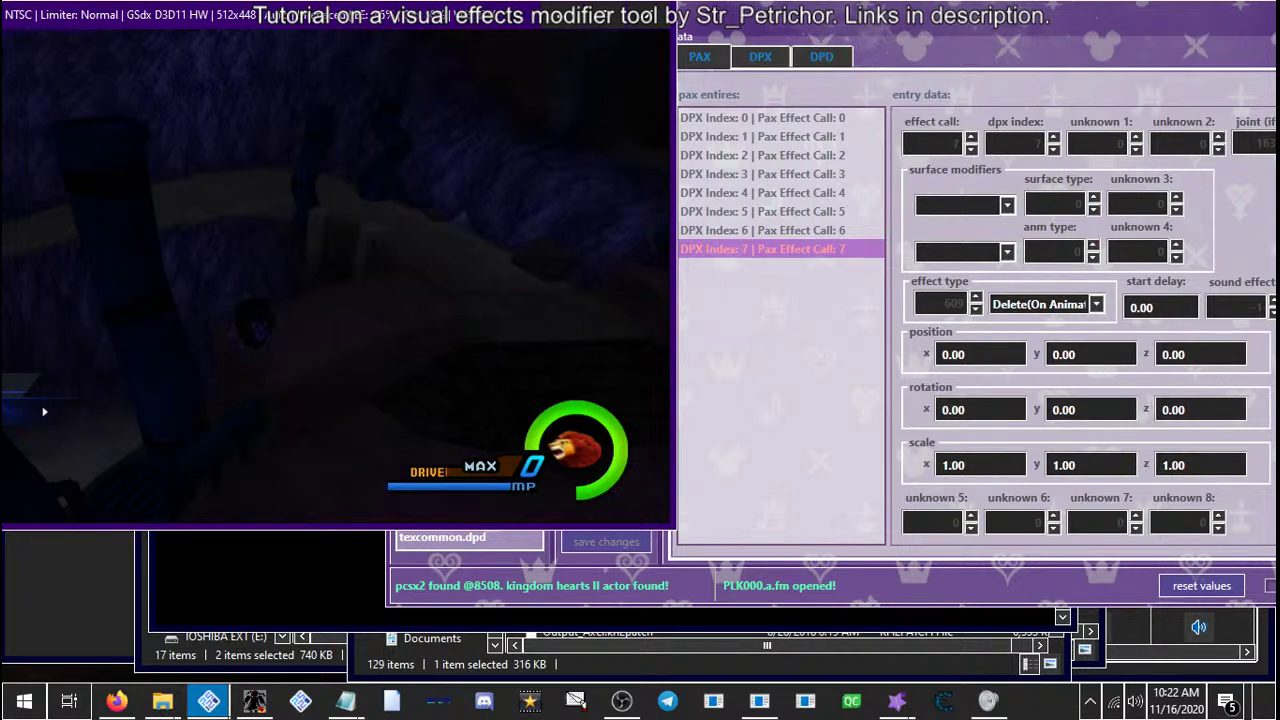
click(739, 242)
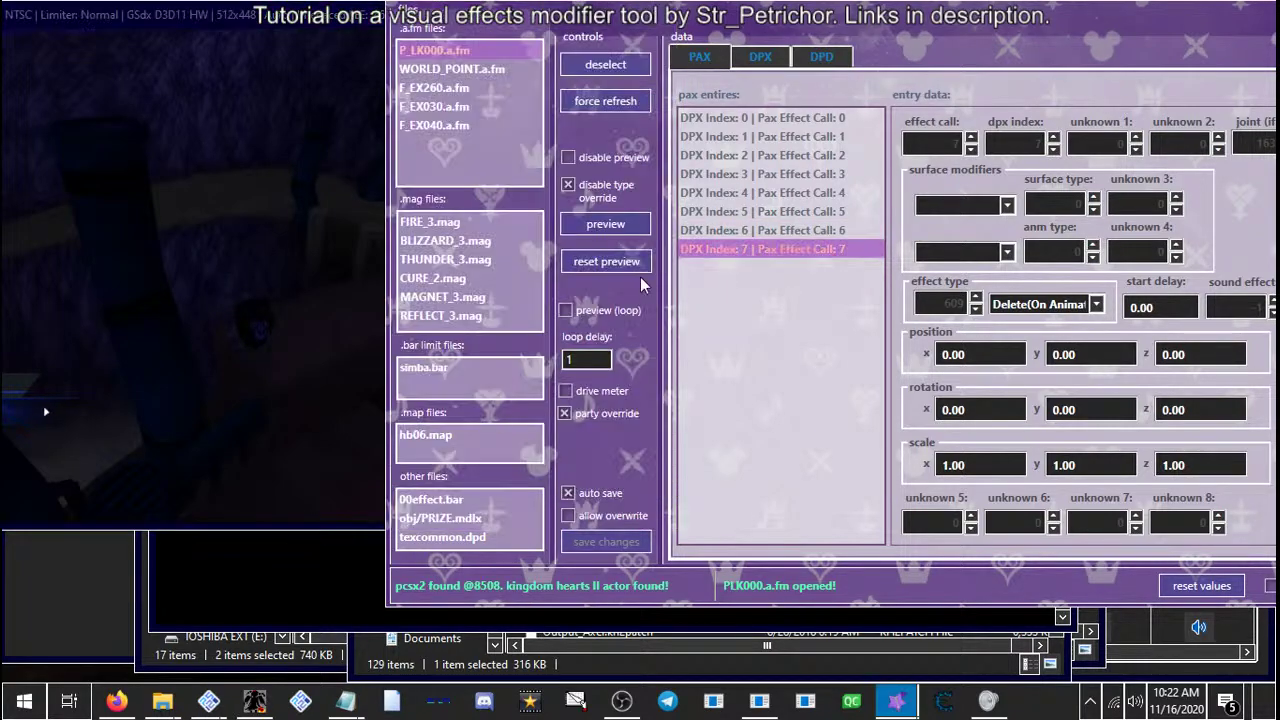
click(603, 232)
click(131, 298)
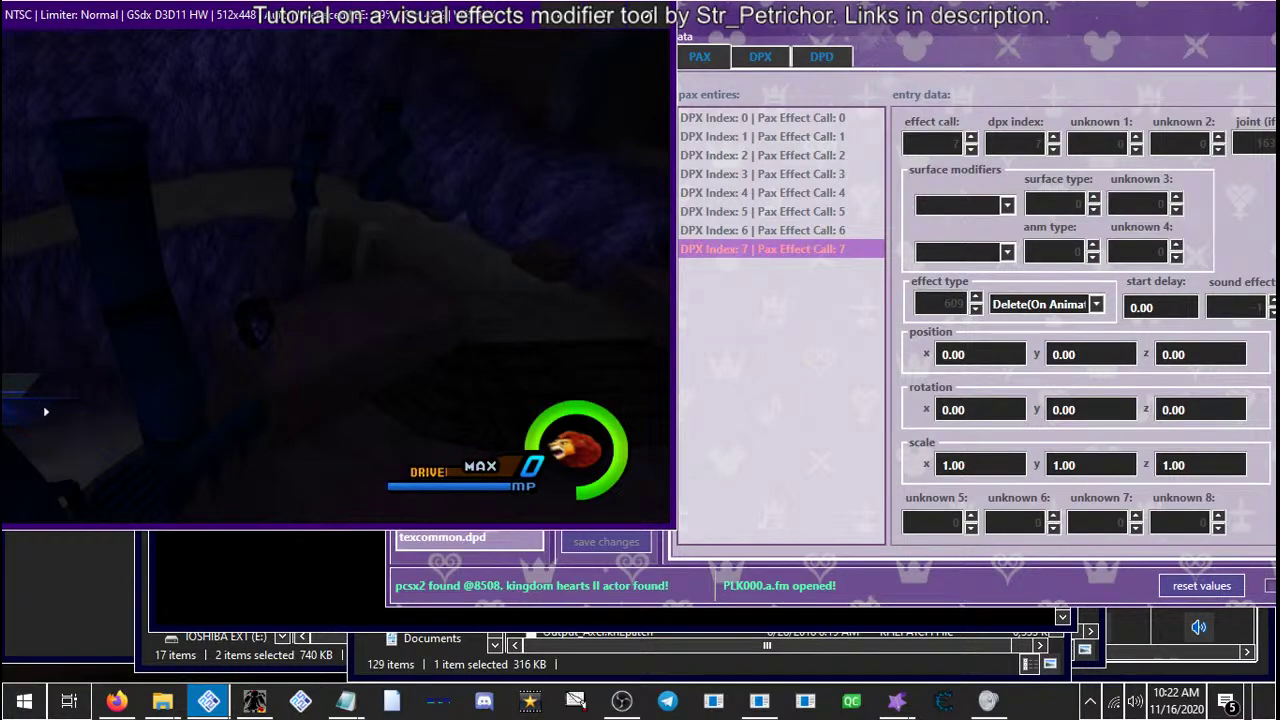
click(790, 249)
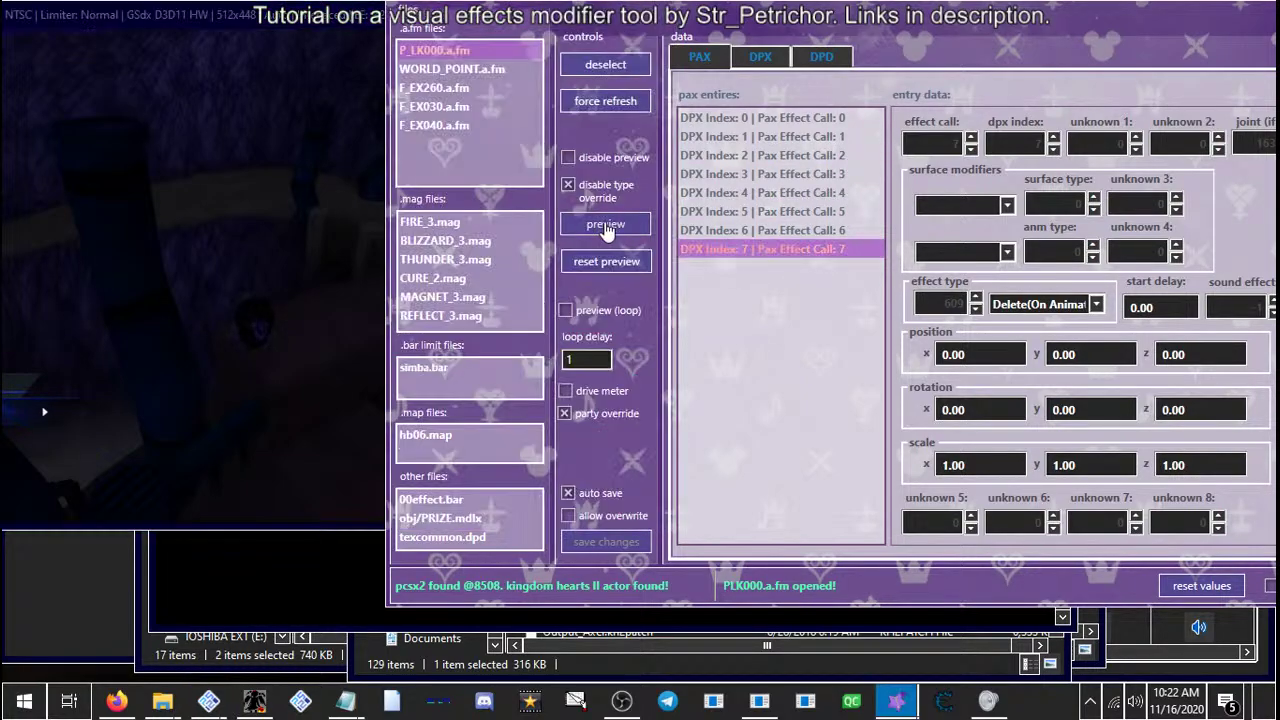
click(267, 249)
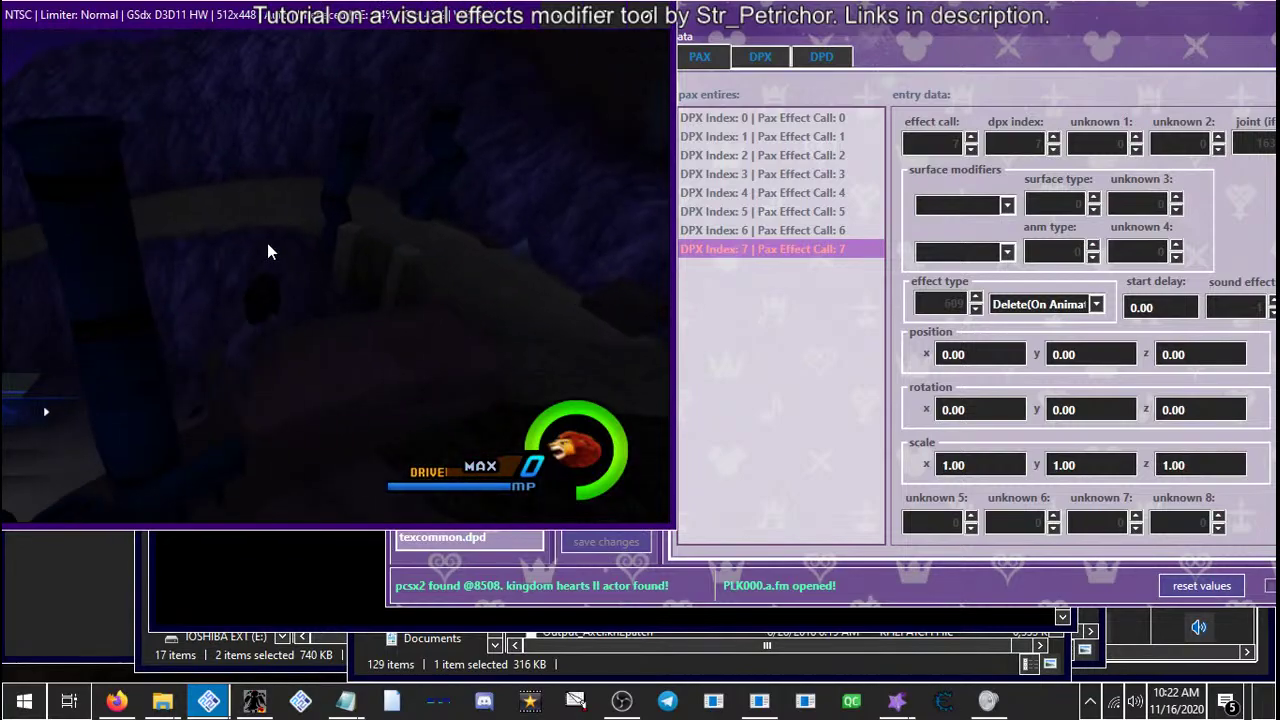
Set the effect type of the PAX entry with DPX index 7 to On Player and preview it in the game
click(947, 308)
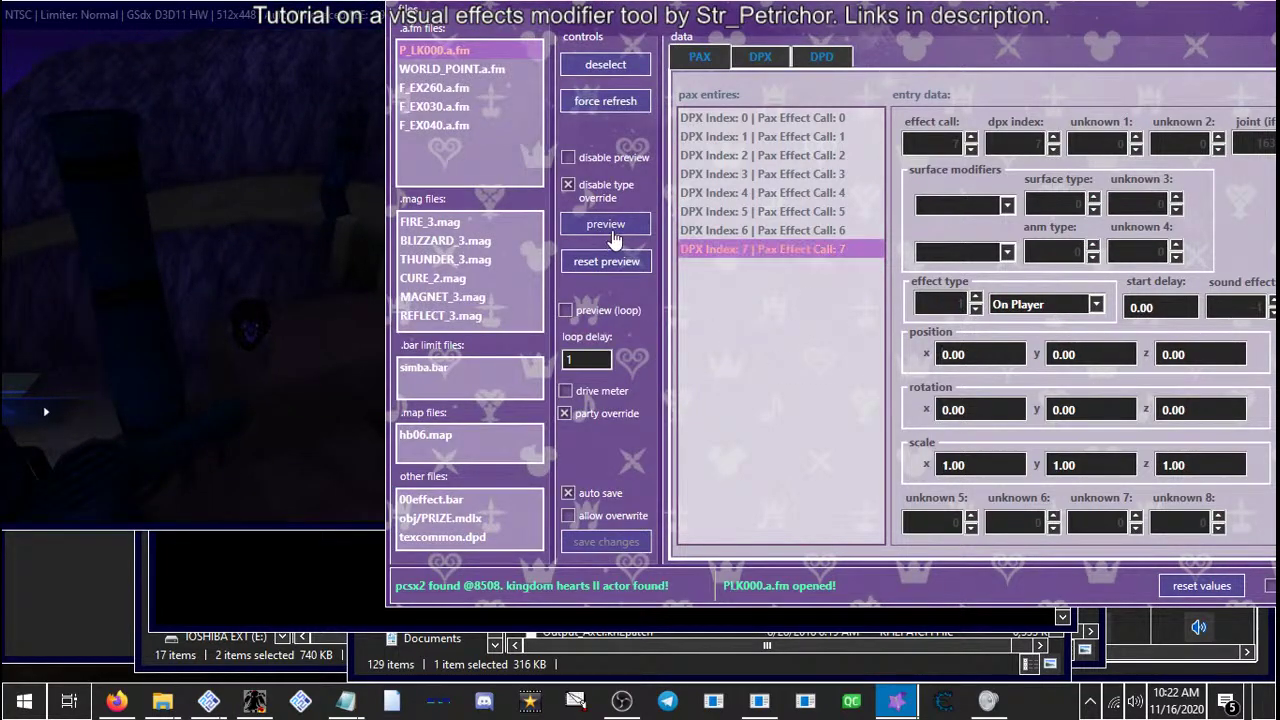
click(229, 252)
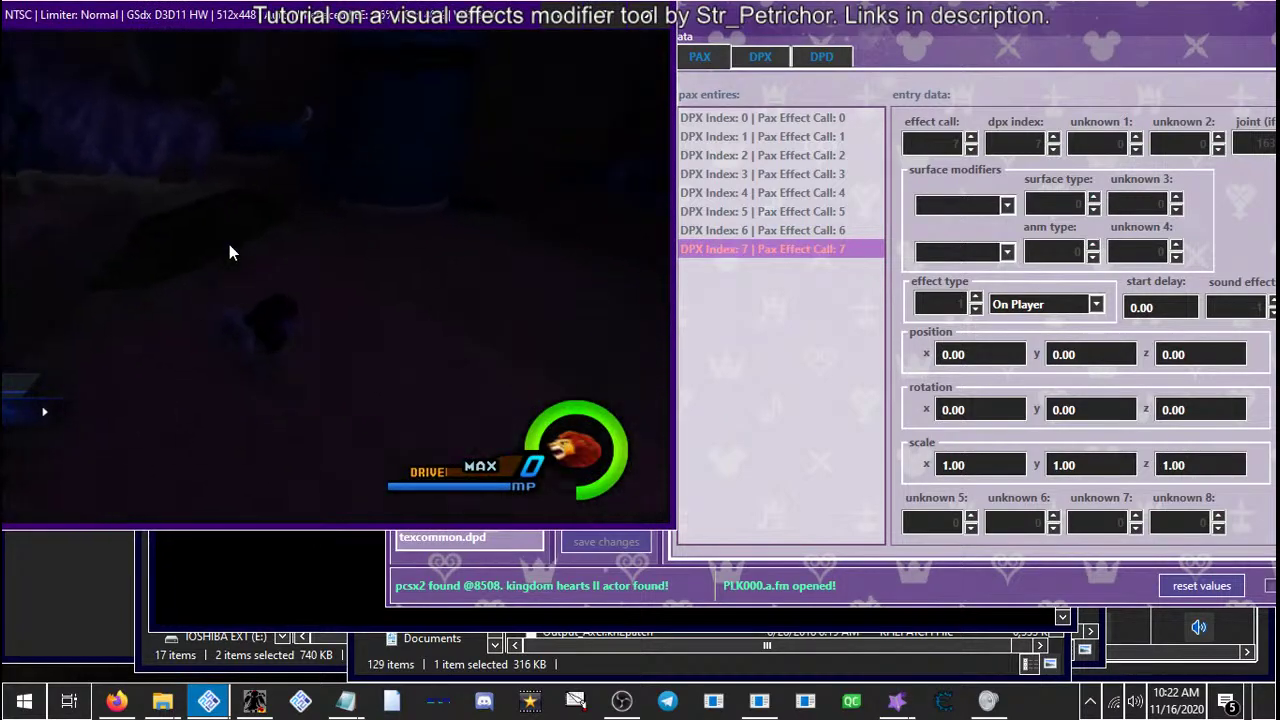
click(760, 248)
click(605, 230)
click(256, 279)
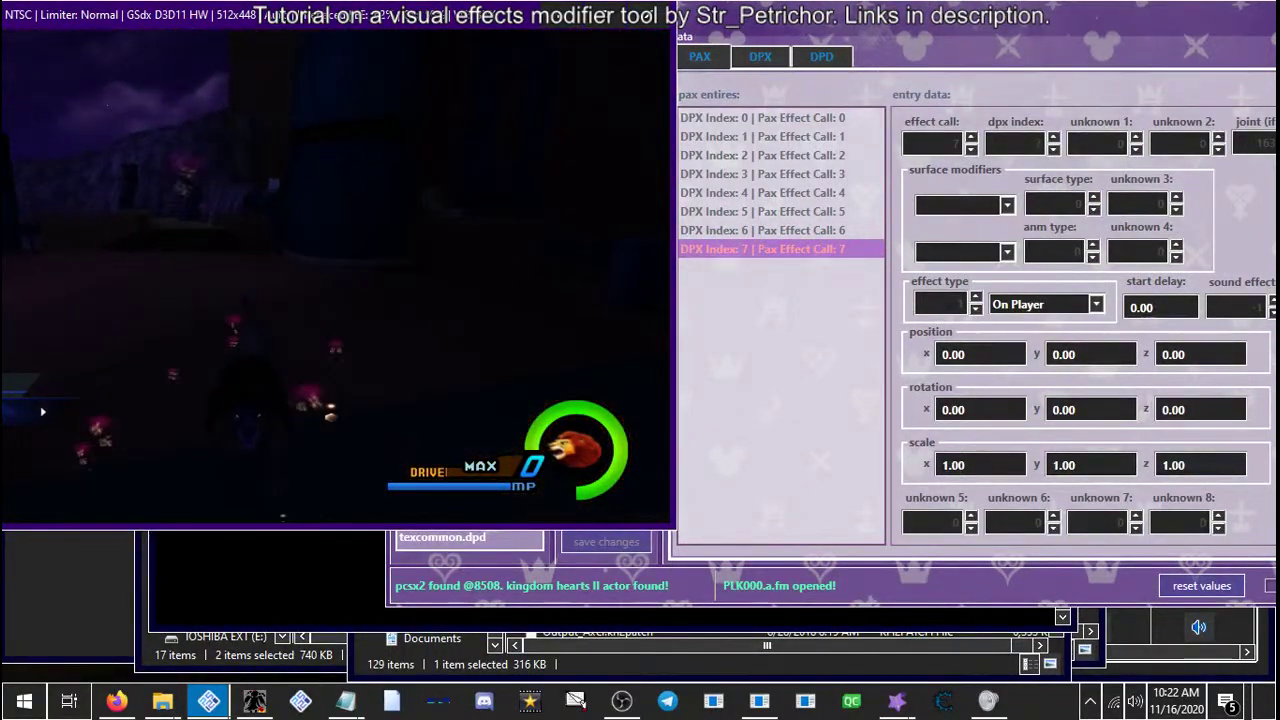
Replay the On Player effect of DPX index 7 repeatedly, examining it around the character from different spots in the game
click(702, 250)
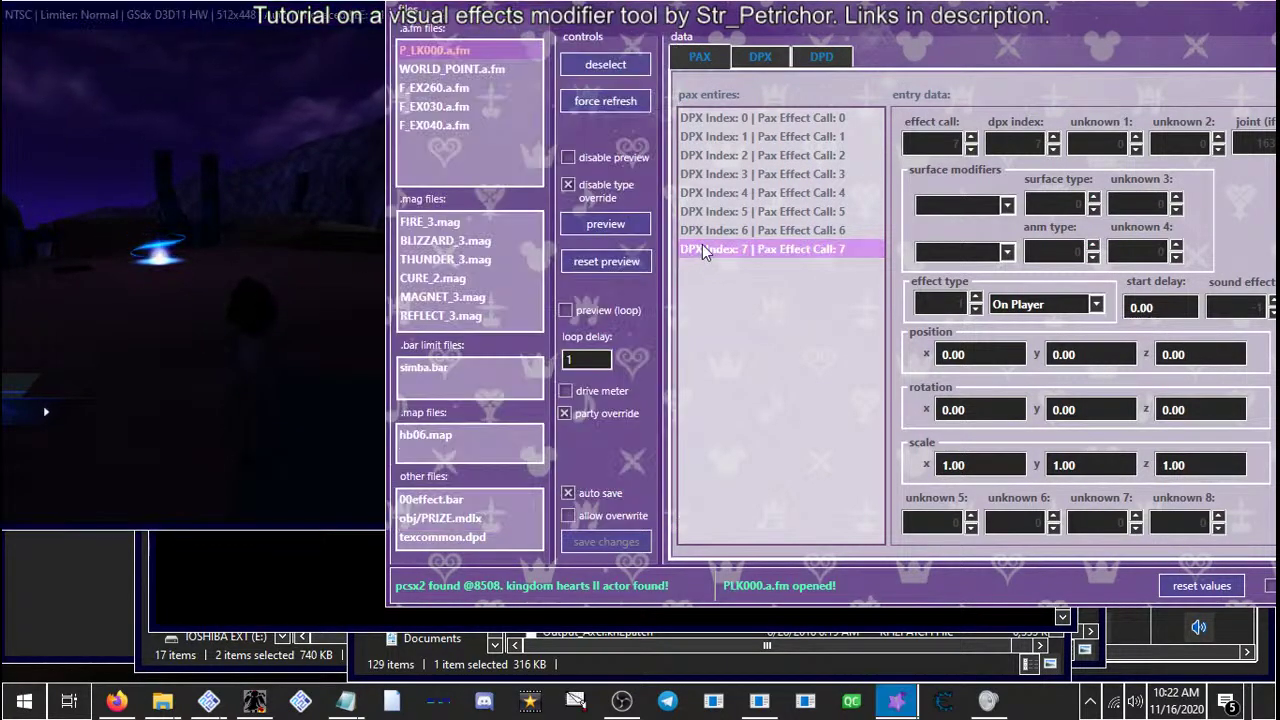
click(193, 270)
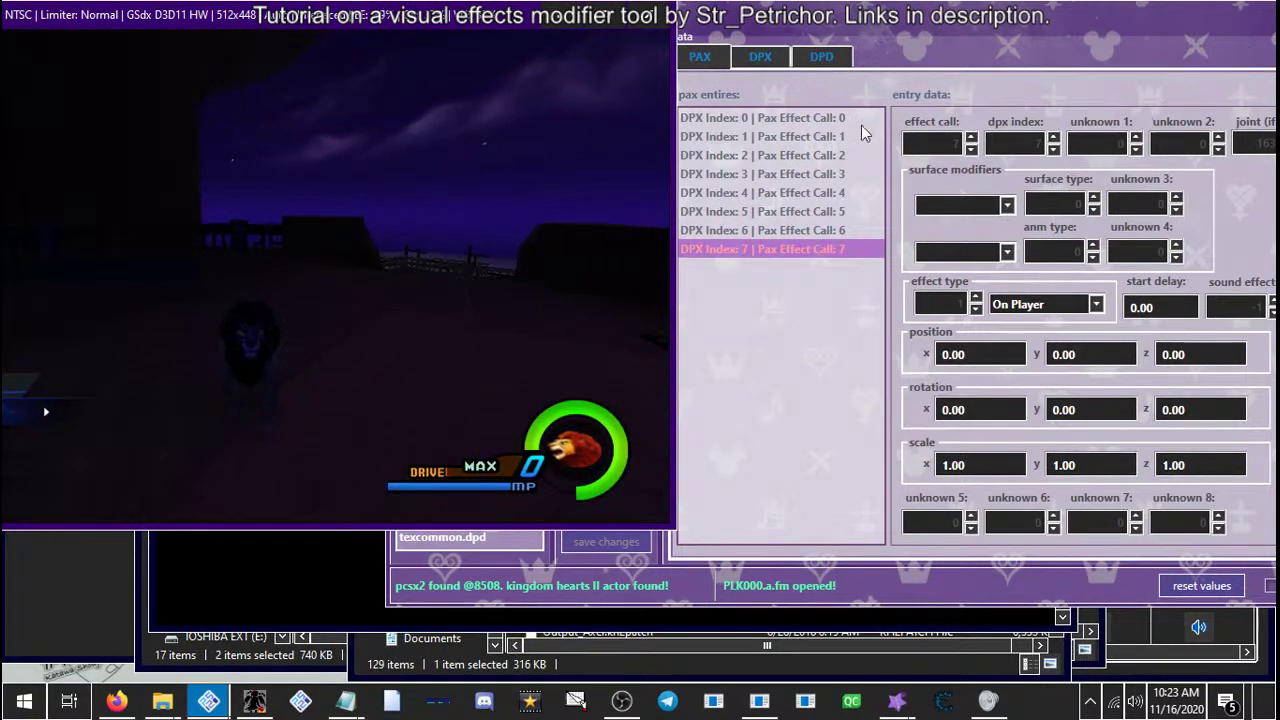
click(759, 252)
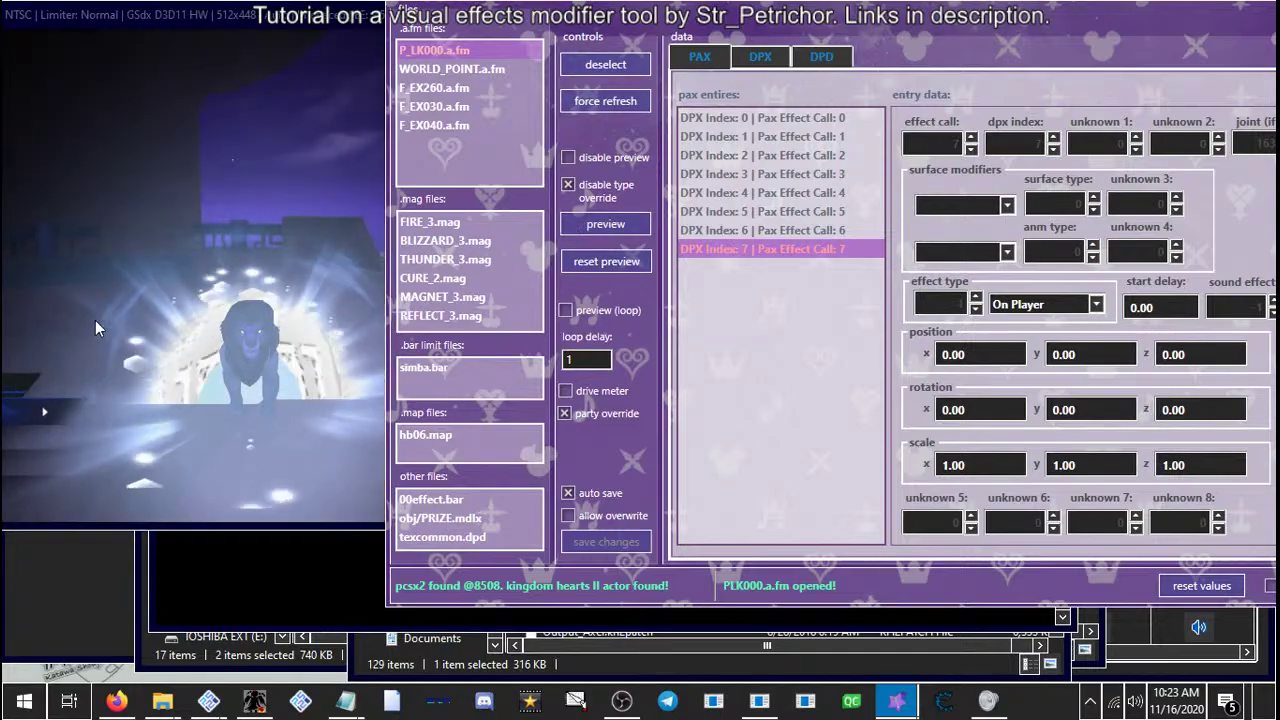
click(106, 317)
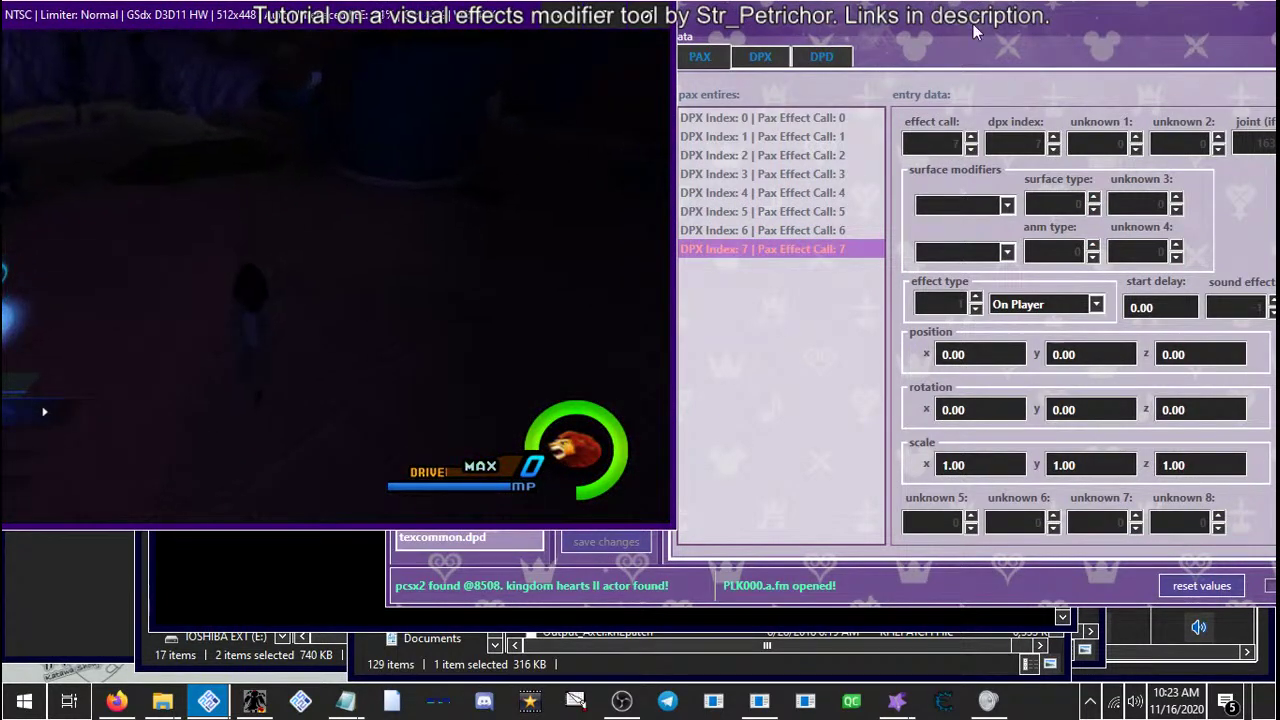
click(758, 250)
click(605, 226)
click(214, 457)
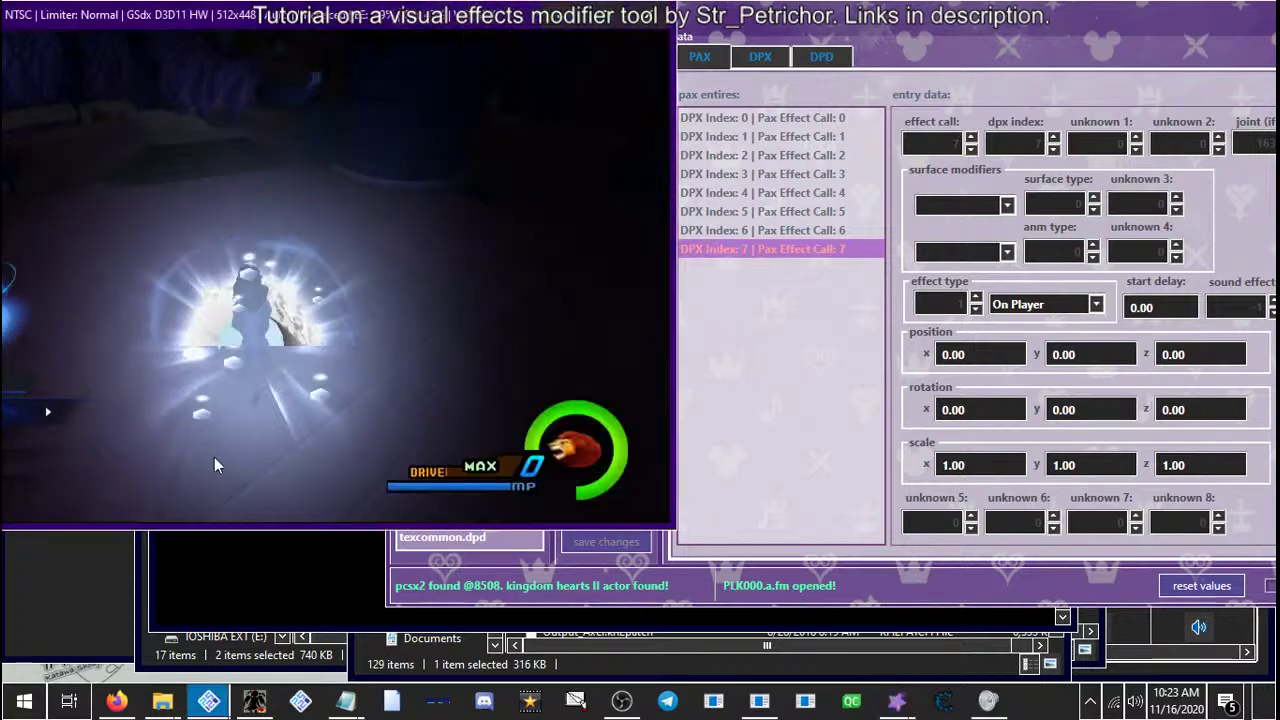